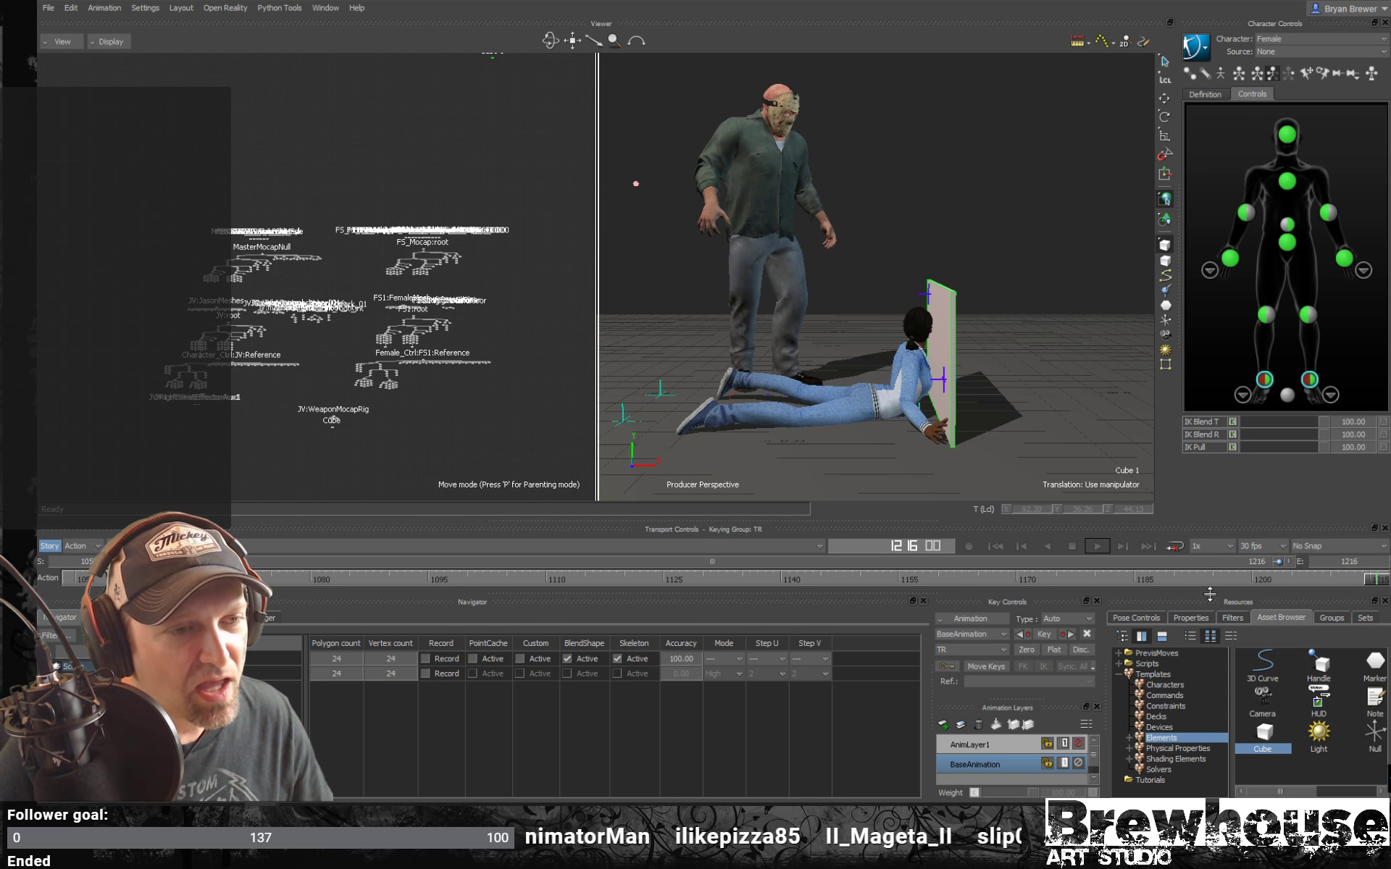
Replay the current take and switch to the longer take ending at frame 1562.
drag(1371, 580, 213, 584)
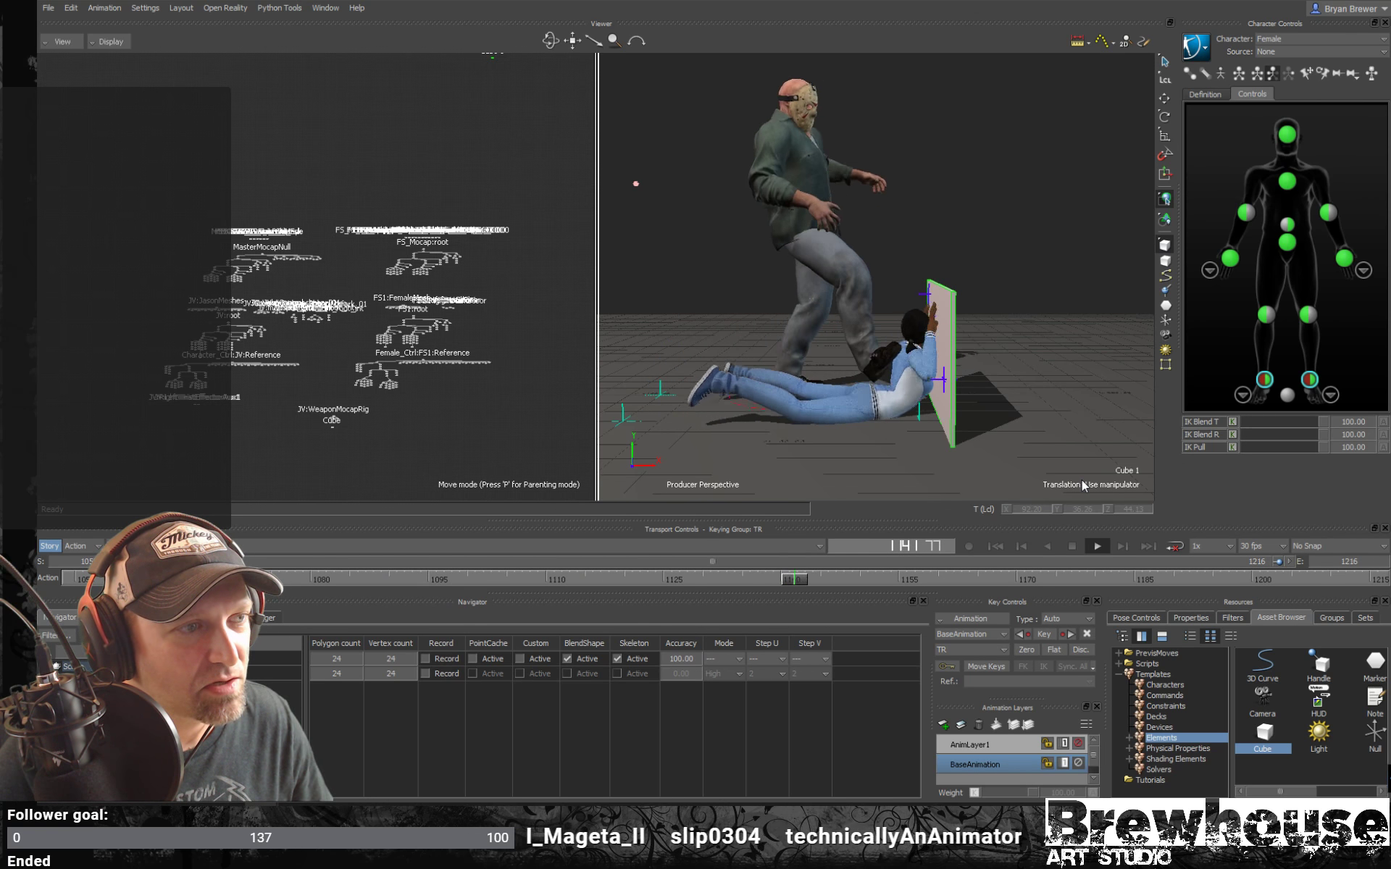
key(ctrl+space)
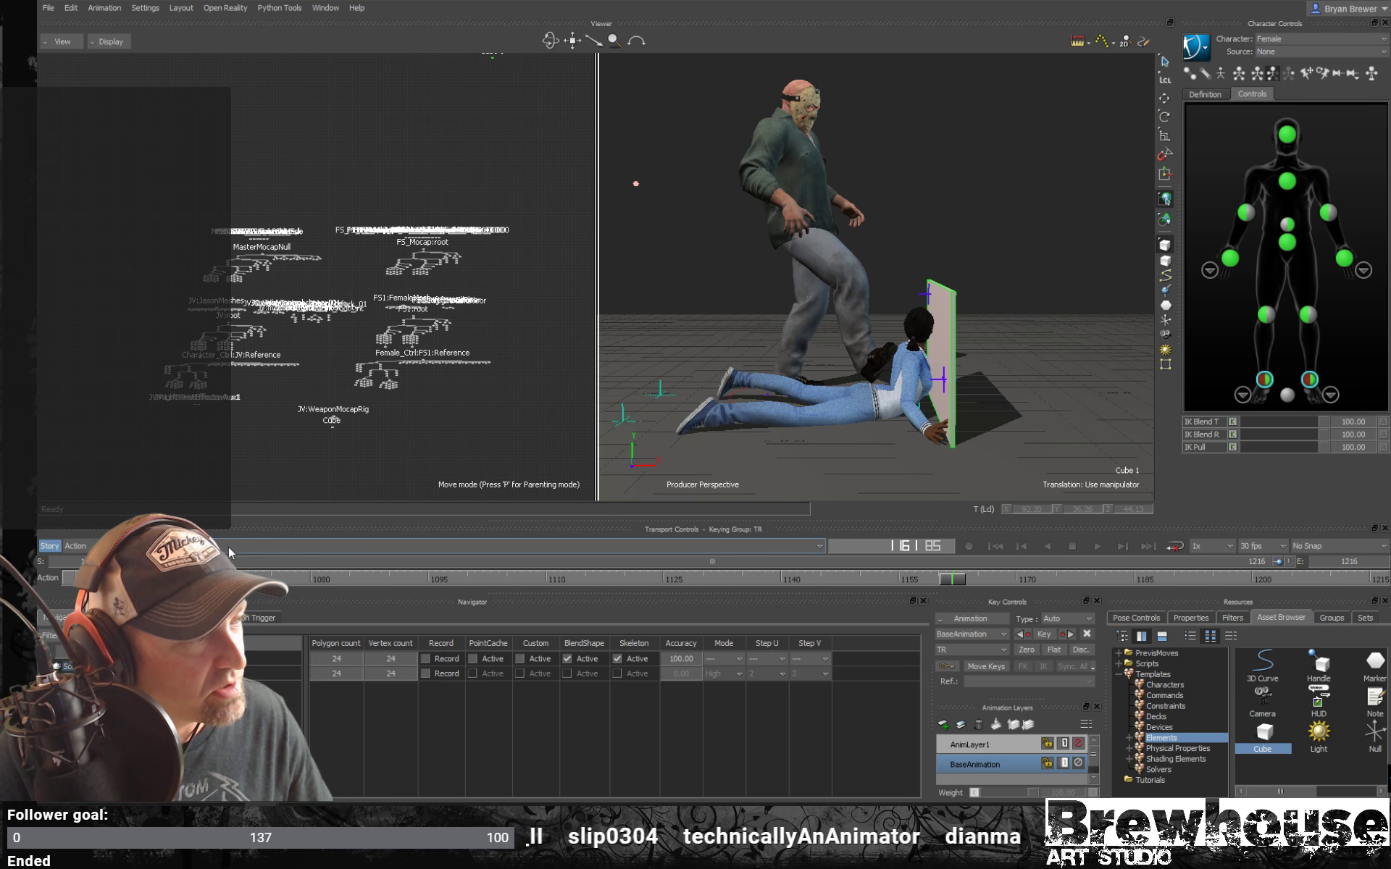
click(239, 549)
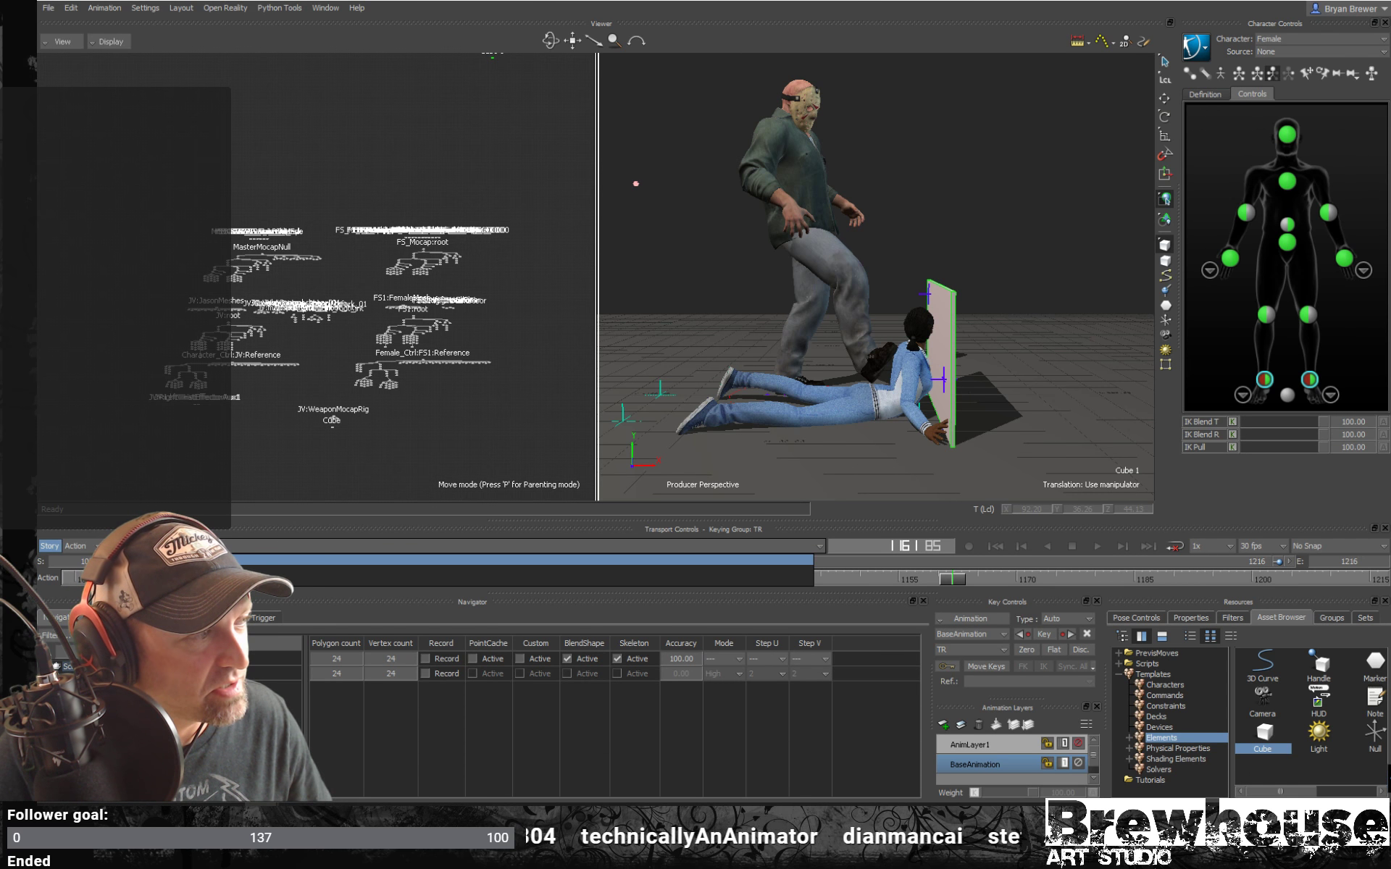
click(712, 560)
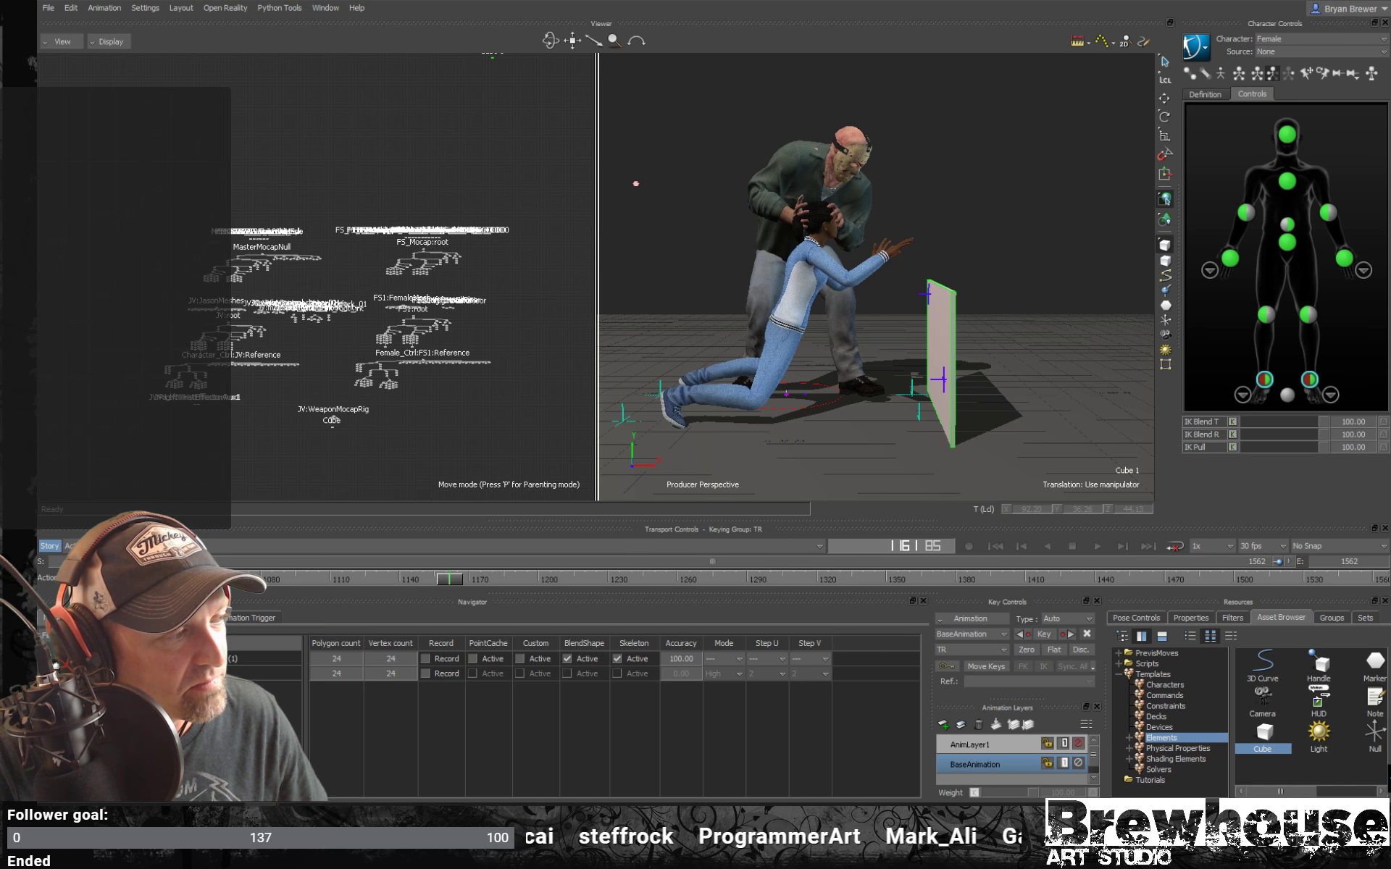
Activate the MOCAP JASON source on the Jason character and the MOCAP FEMALE source on the Female character.
click(277, 678)
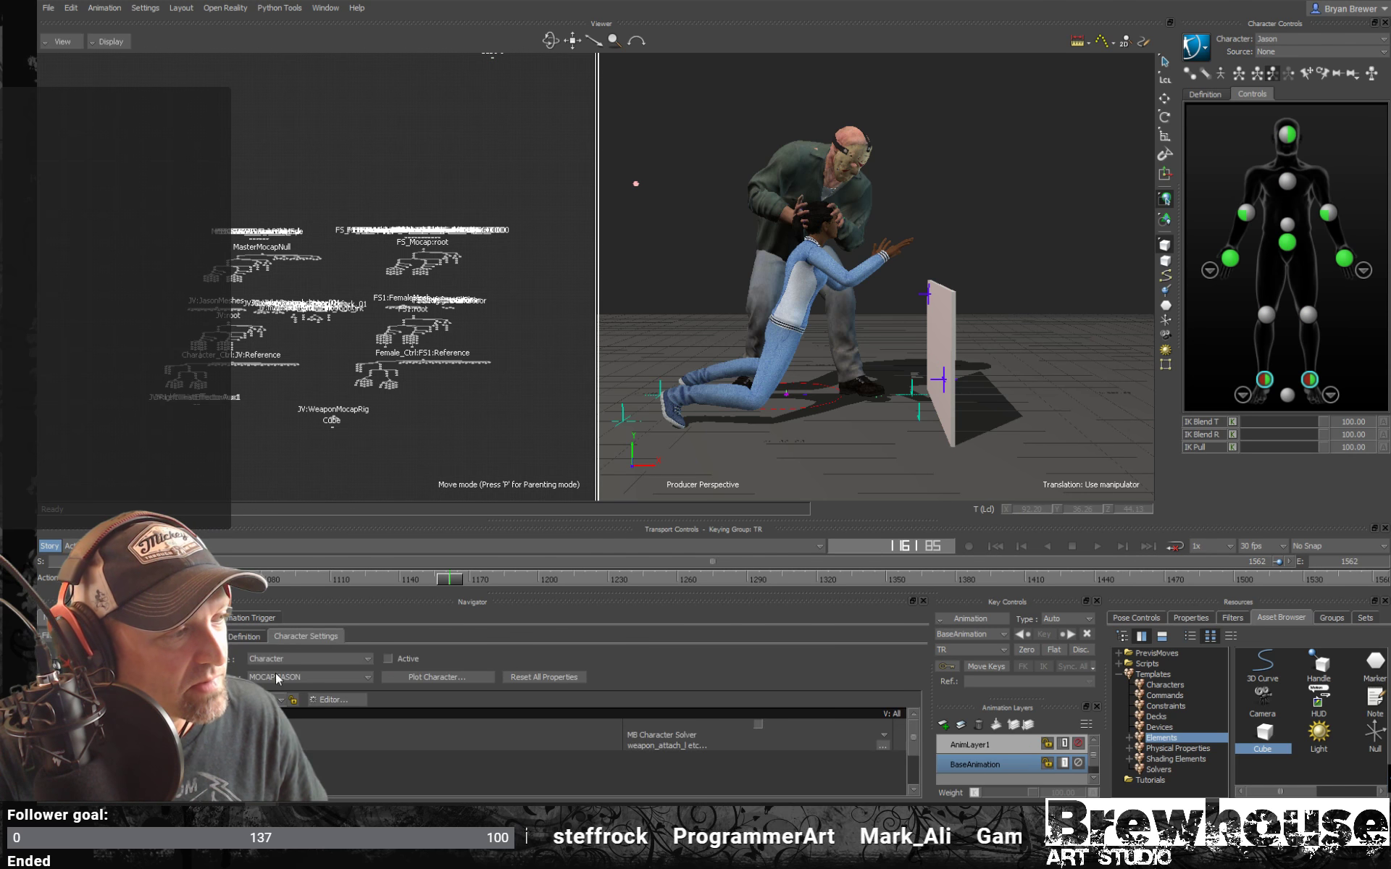
click(389, 659)
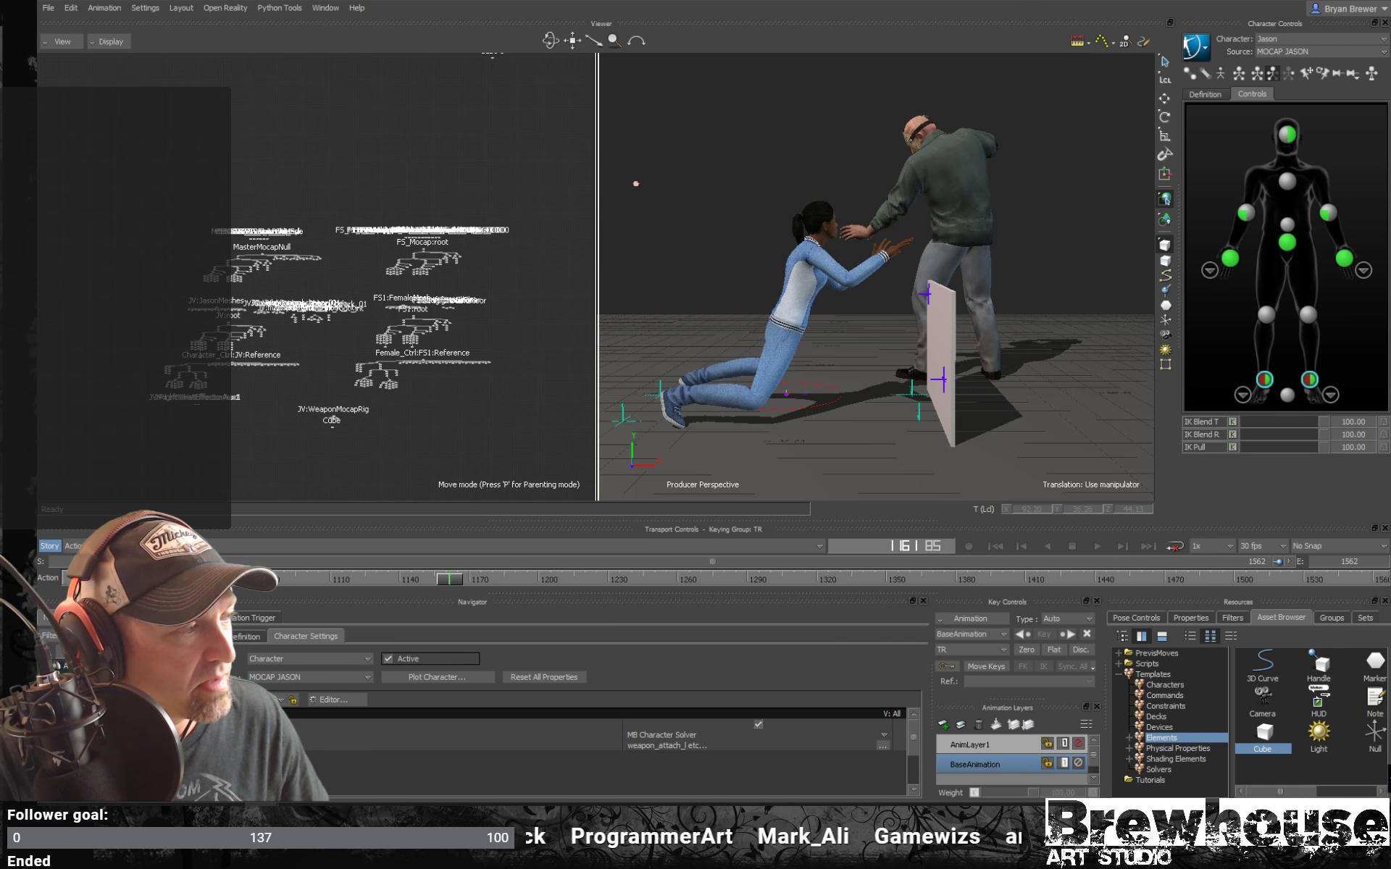
click(389, 659)
Play the motion-capture take and select the weapon's Cube node in the schematic.
drag(825, 378, 887, 384)
key(ctrl+space)
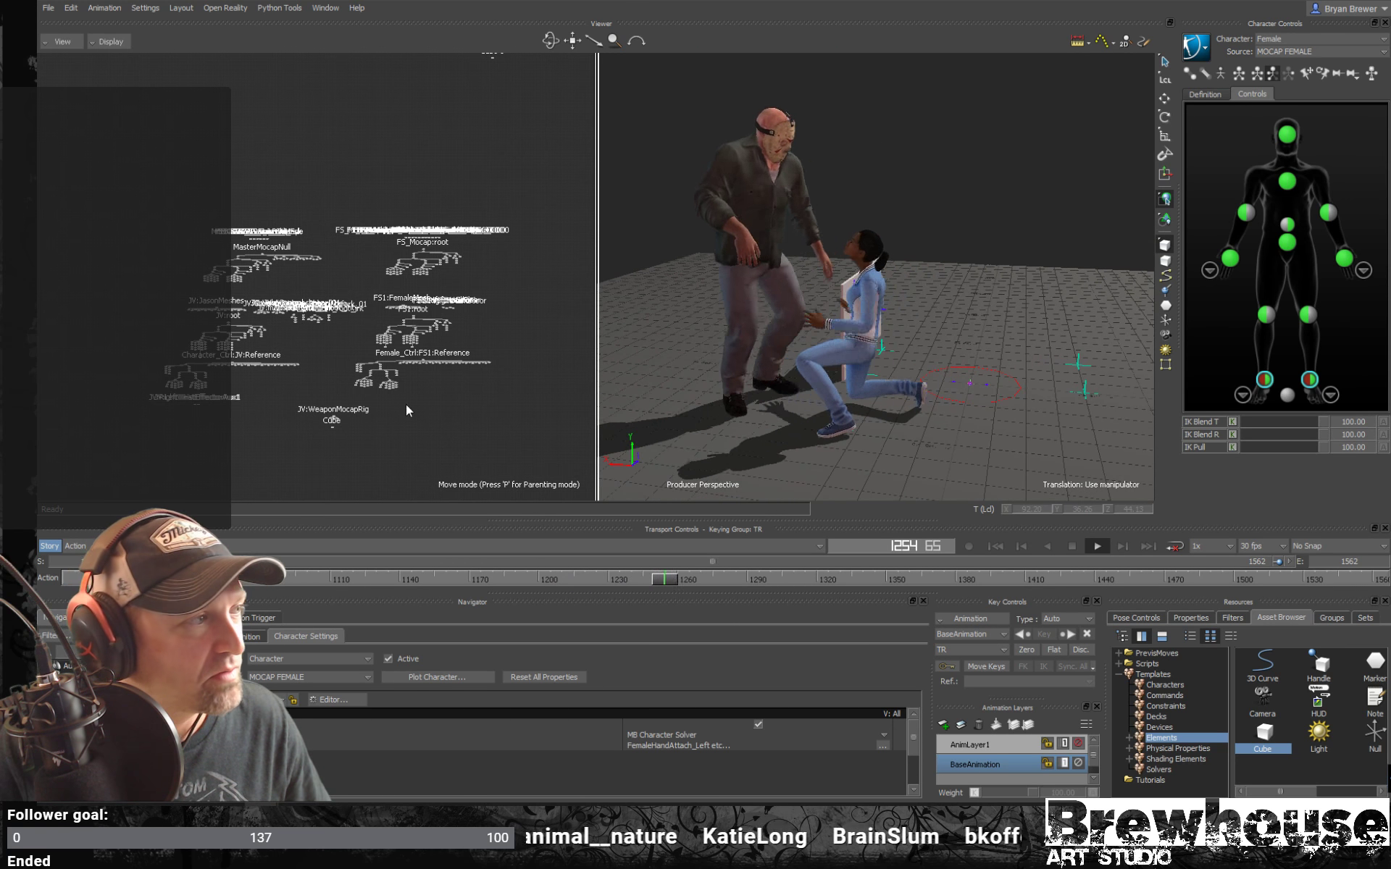
drag(380, 415, 317, 443)
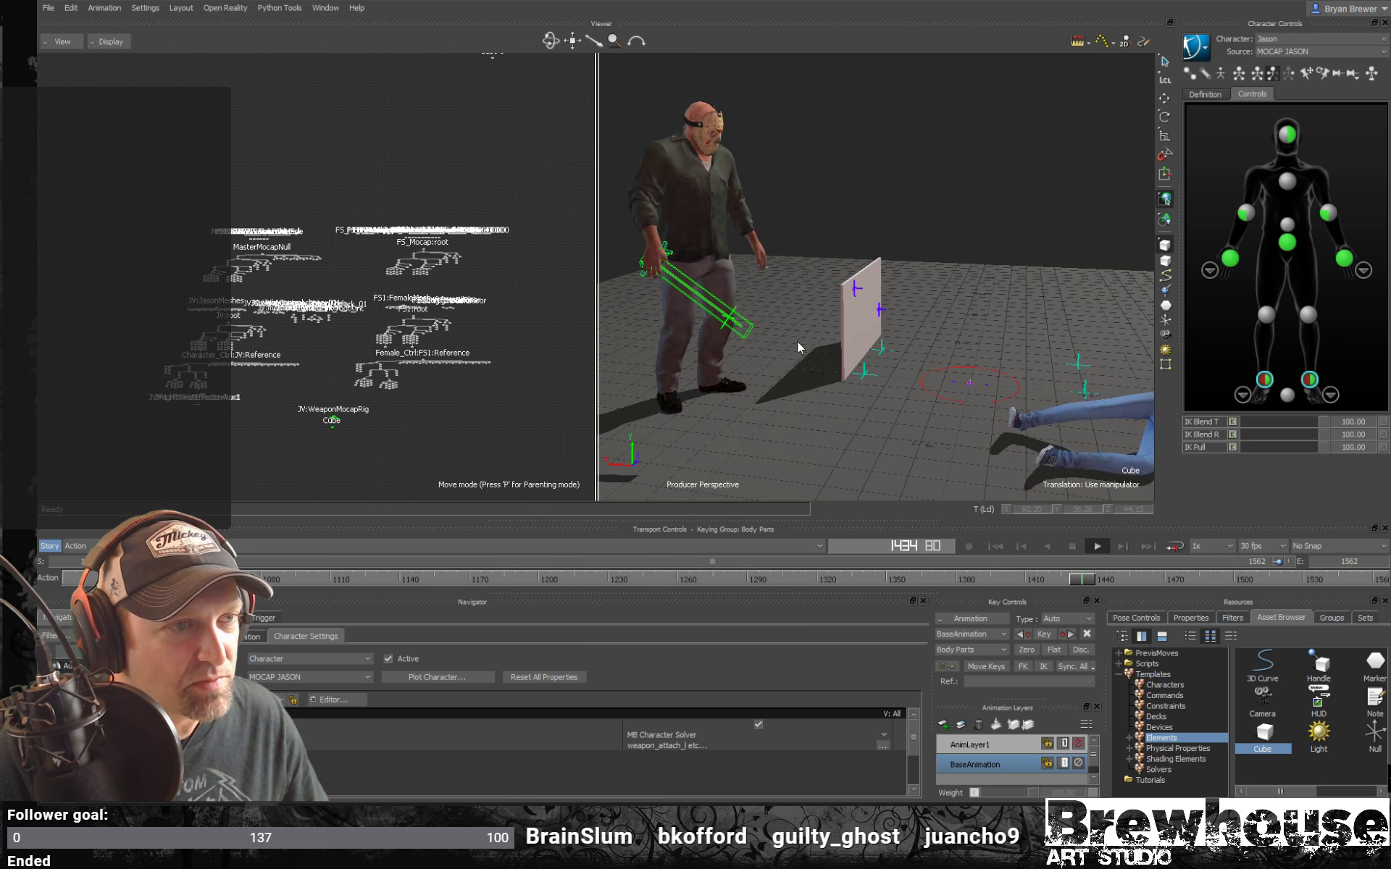
Examine from several angles how the weapon sits in Jason's hand through the end of the raw mocap take.
mouse_move(780, 348)
shift+mouse_down()
mouse_move(724, 354)
mouse_move(806, 339)
shift+mouse_up()
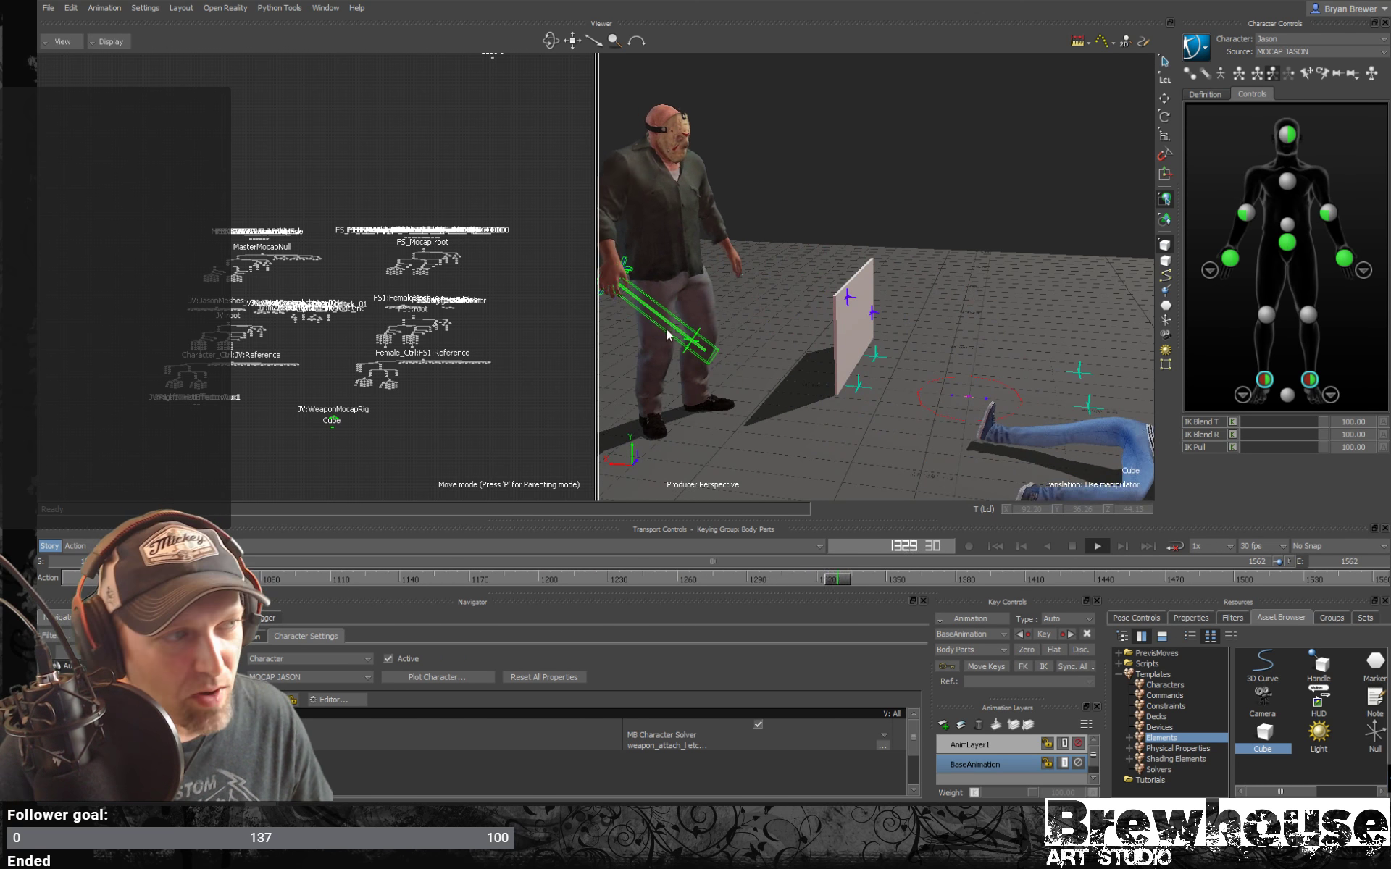
mouse_move(685, 340)
alt+mouse_down()
mouse_move(735, 339)
mouse_move(693, 335)
alt+mouse_up()
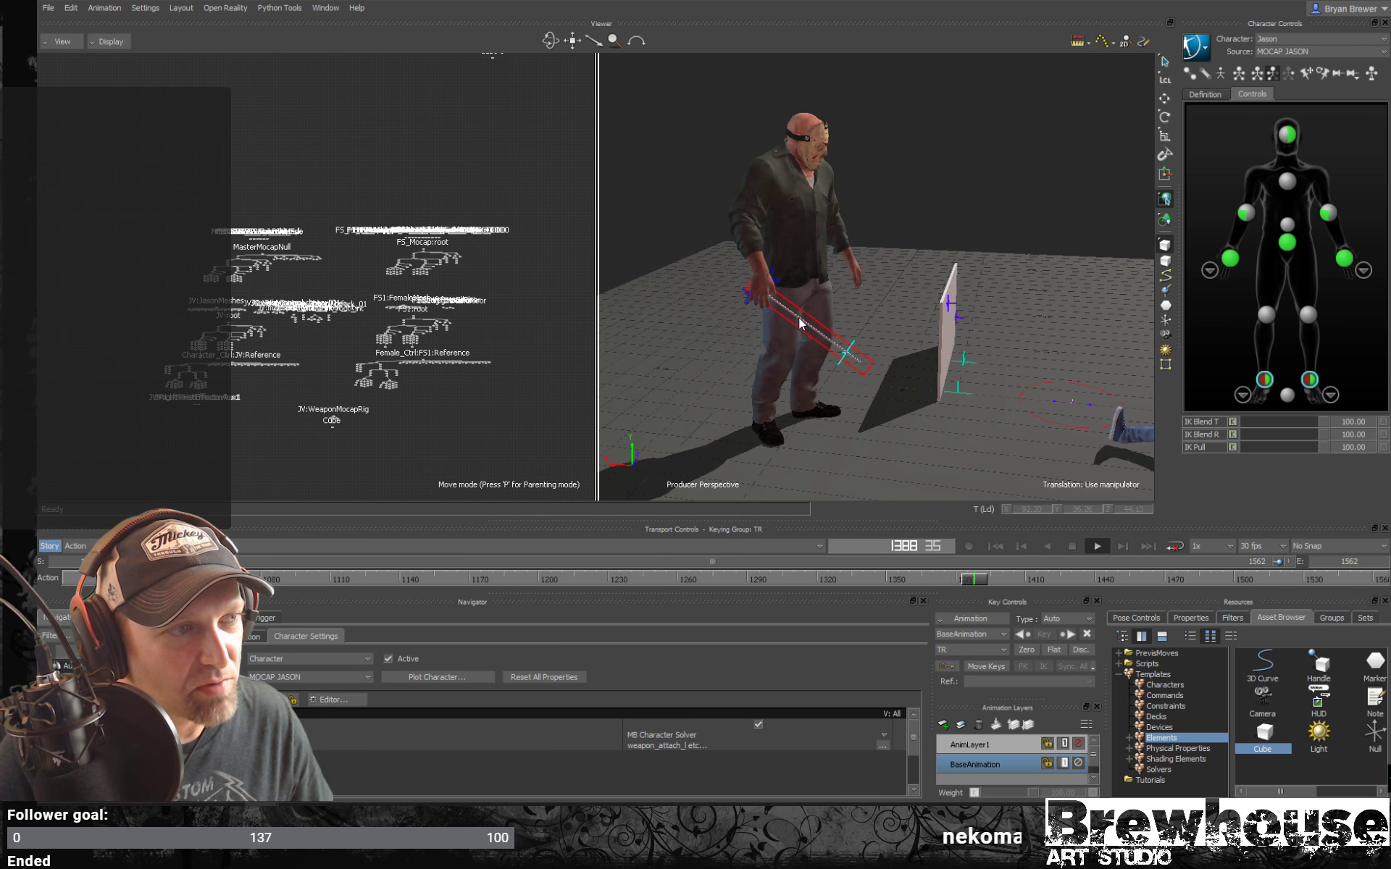
alt+right_drag(821, 353, 918, 353)
alt+drag(918, 353, 896, 322)
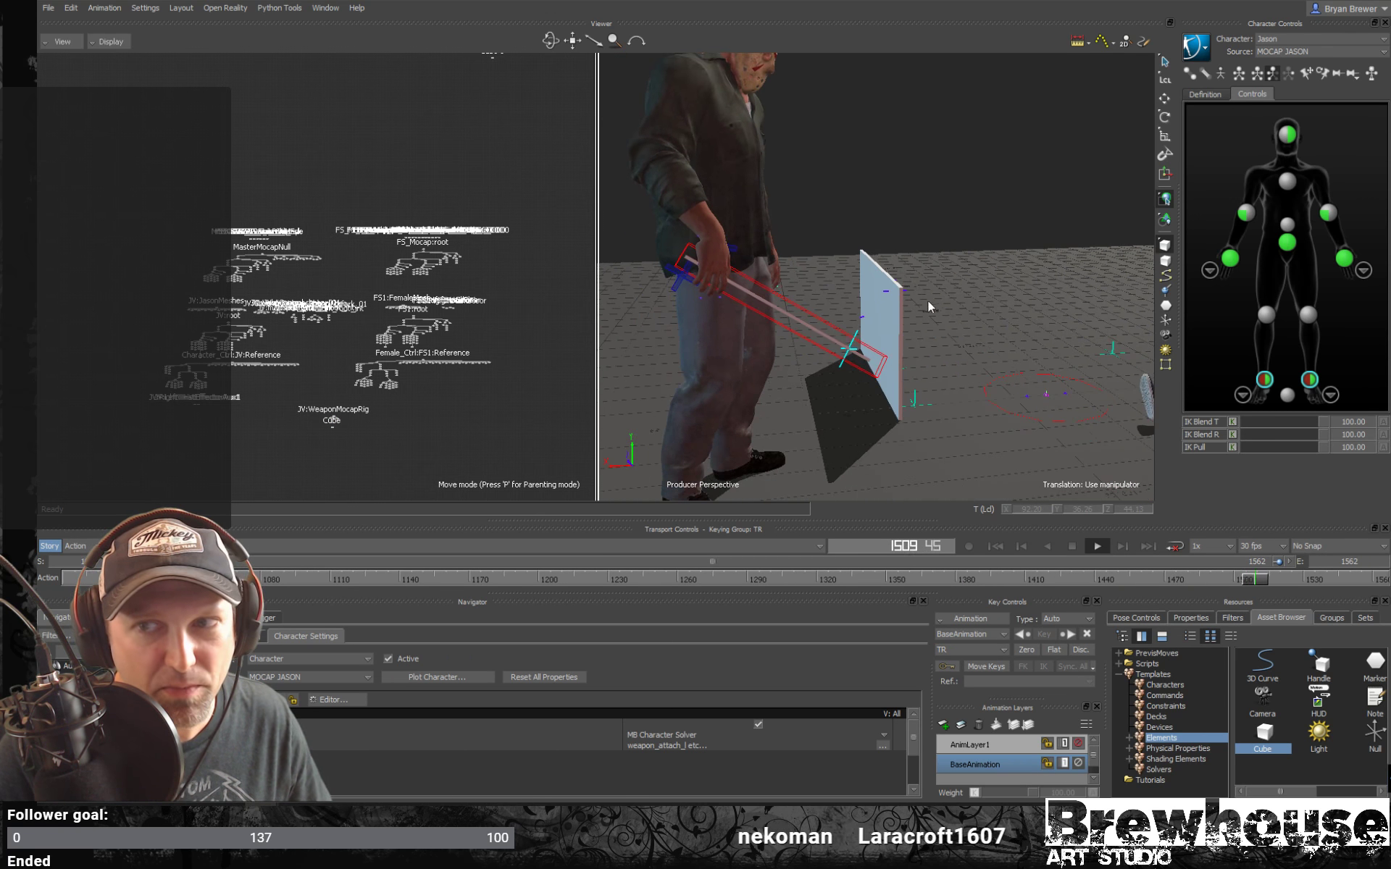
alt+right_drag(860, 314, 830, 338)
alt+drag(830, 338, 822, 345)
alt+right_drag(821, 345, 937, 342)
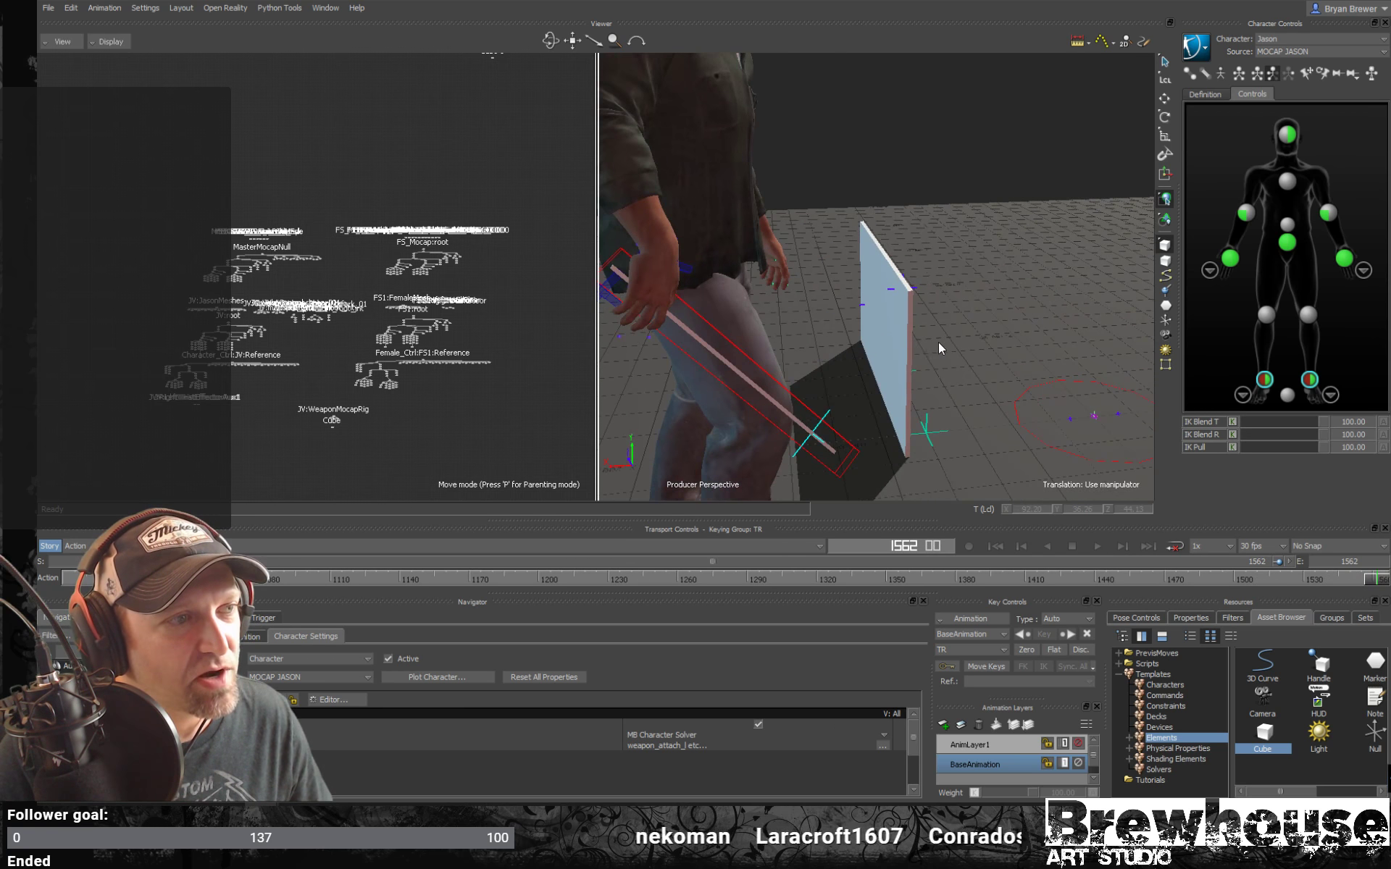
alt+drag(937, 342, 911, 320)
alt+drag(803, 355, 893, 327)
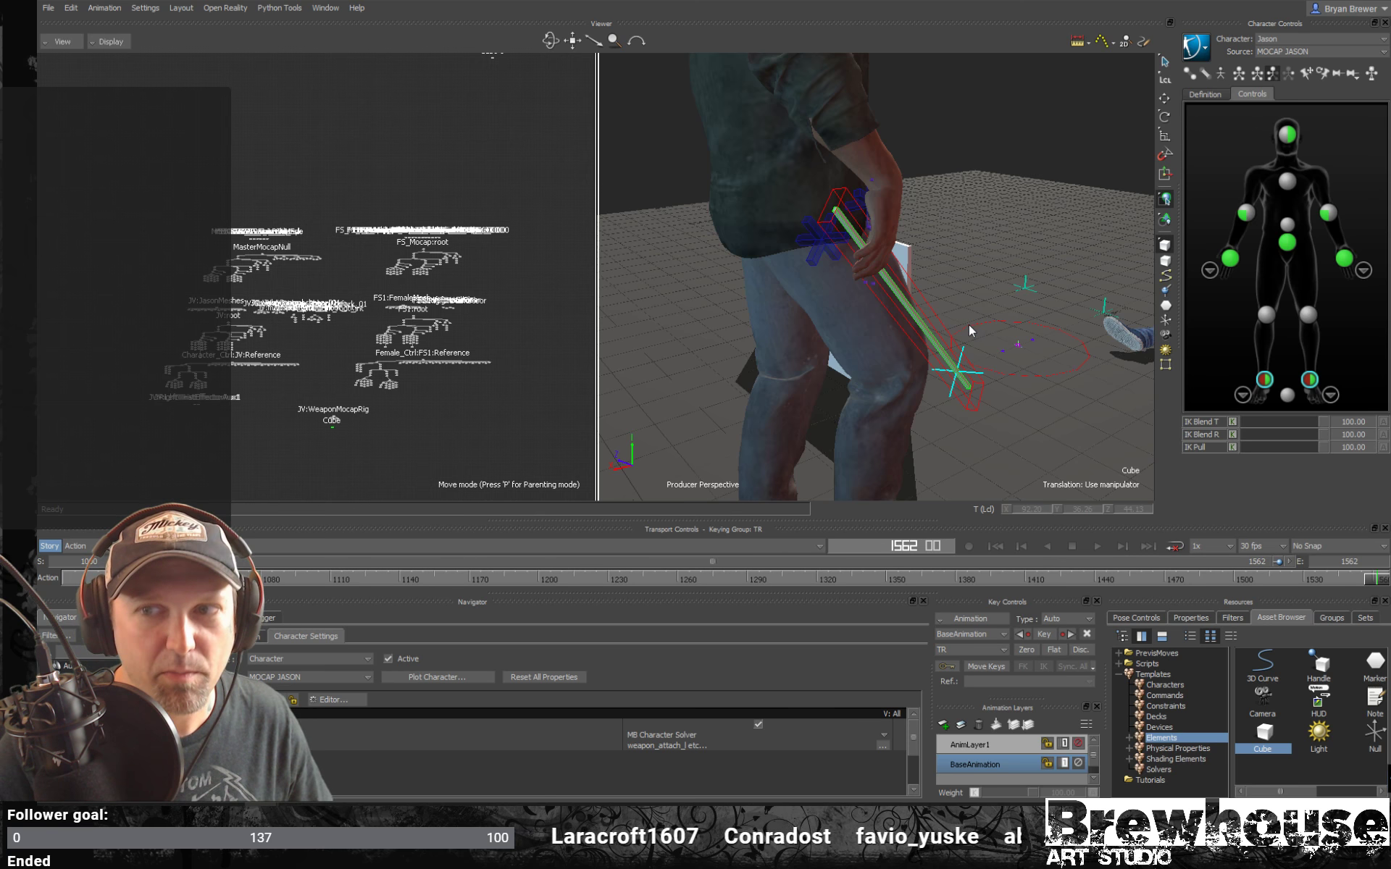
mouse_move(925, 340)
alt+right_down()
mouse_move(771, 342)
mouse_move(936, 340)
alt+right_up()
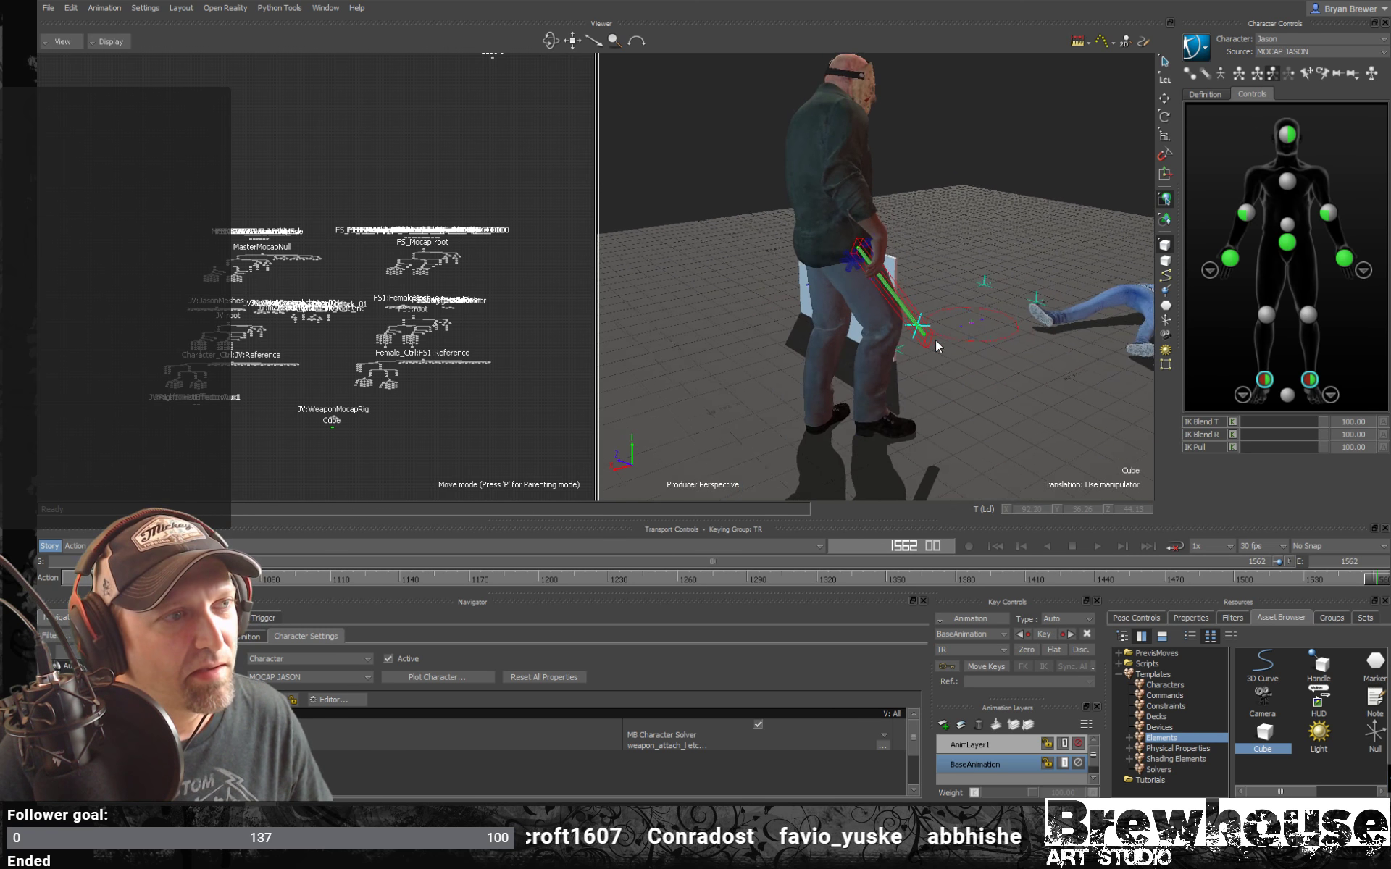
Frame both characters from a wider angle and replay the raw mocap take from its start.
alt+drag(989, 350, 882, 323)
alt+right_drag(882, 323, 826, 327)
alt+middle_drag(996, 279, 910, 291)
key(alt+v)
mouse_move(989, 294)
alt+mouse_down()
mouse_move(930, 318)
mouse_move(979, 307)
alt+mouse_up()
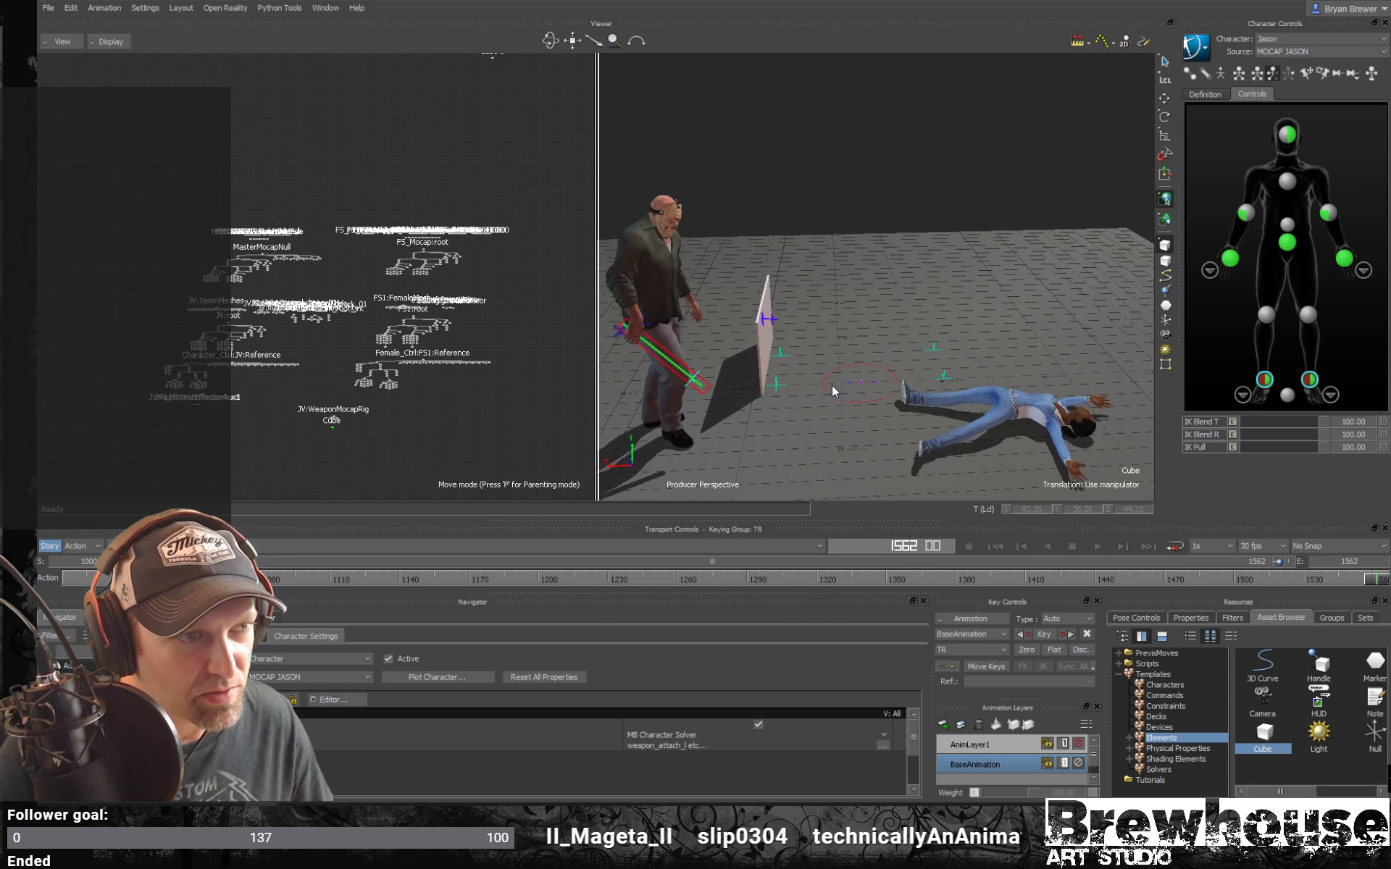
alt+drag(875, 357, 894, 362)
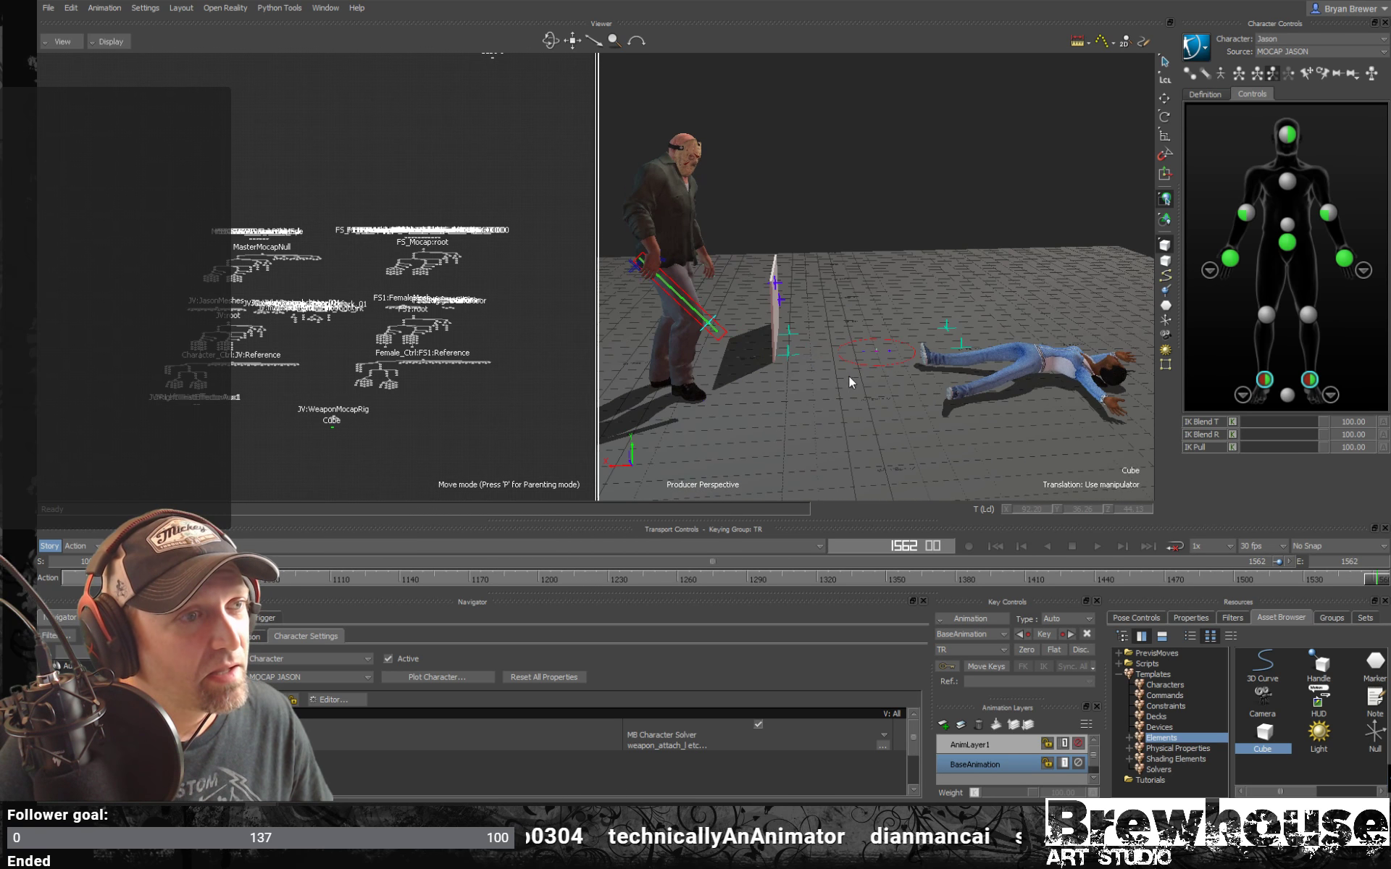
key(ctrl+space)
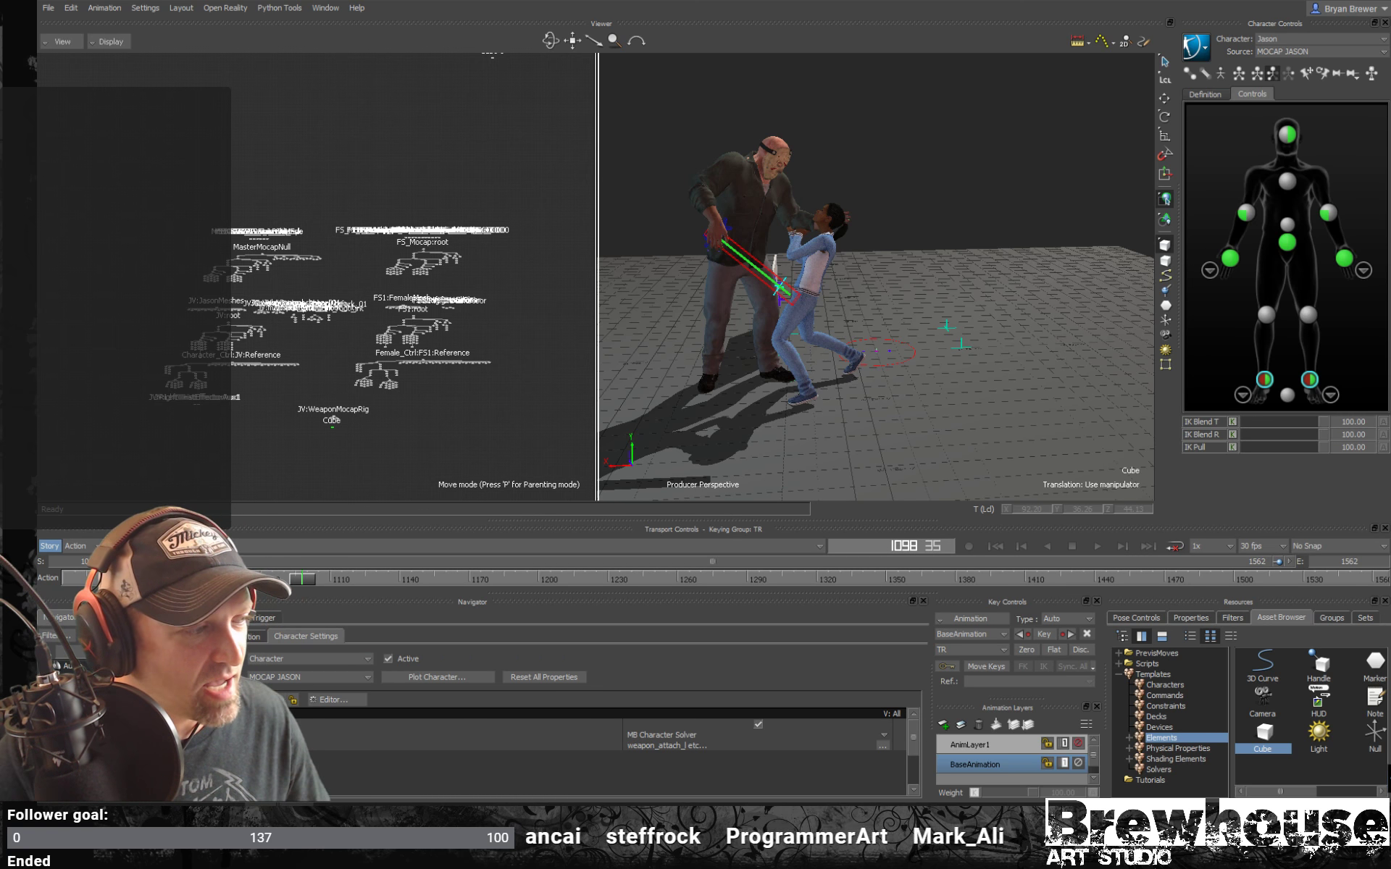
Switch to the other MotionBuilder 2019 window with the Jason Control Rig scene, frame both characters and play its animation.
mouse_move(262, 816)
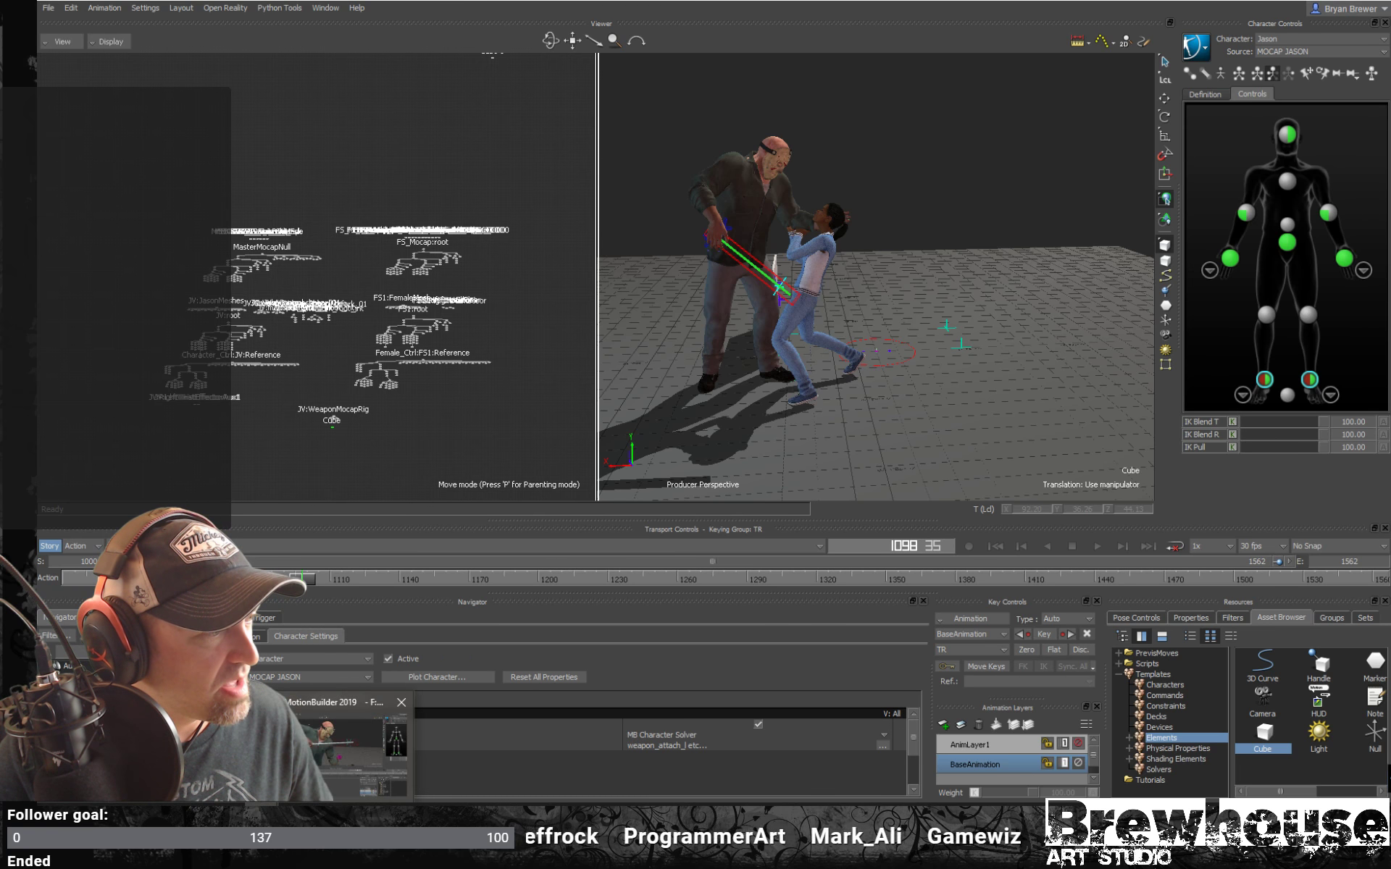
click(362, 727)
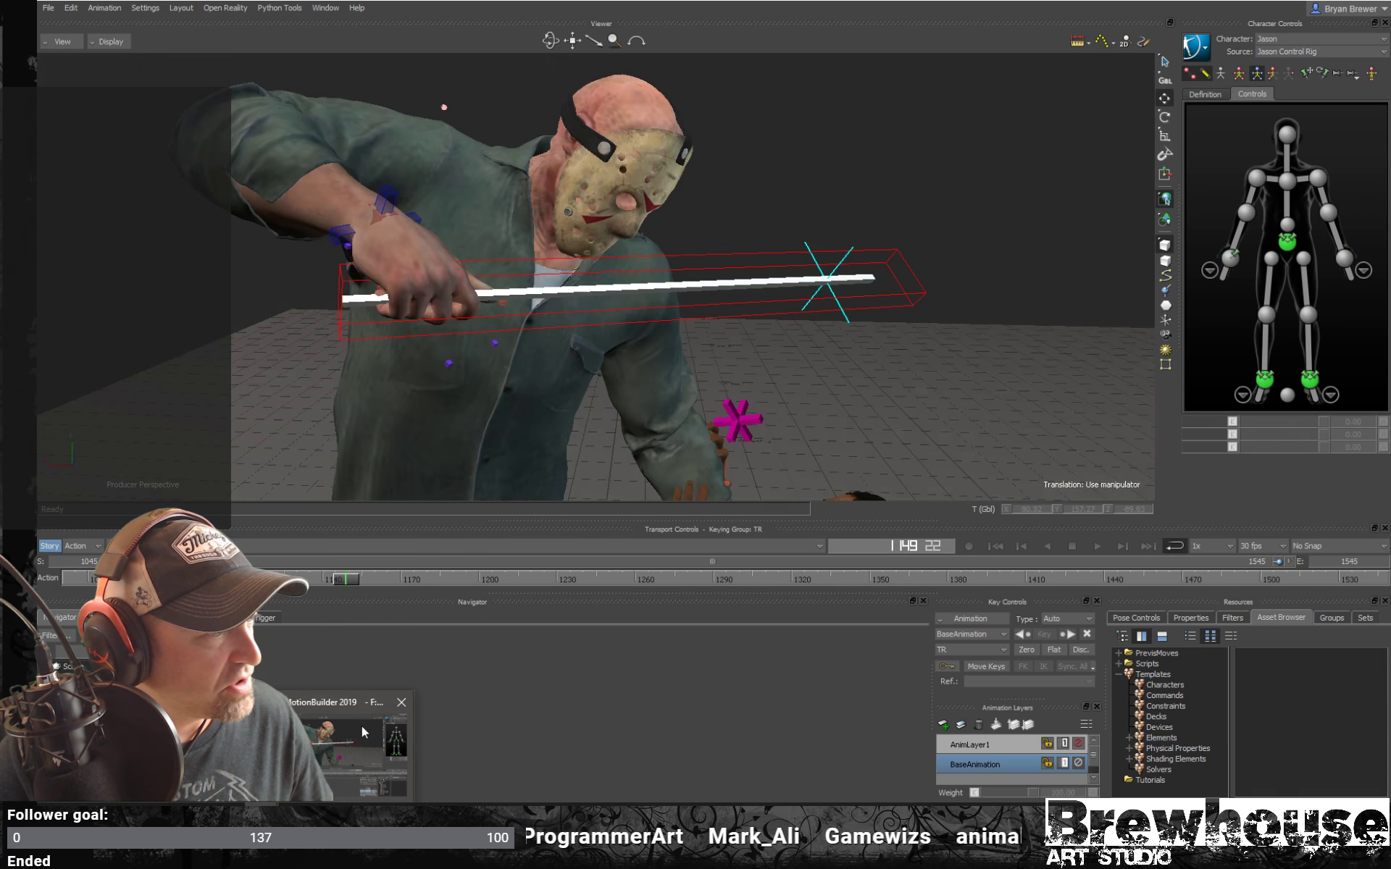
alt+right_drag(907, 350, 663, 359)
alt+right_drag(865, 372, 499, 363)
alt+middle_drag(717, 418, 710, 341)
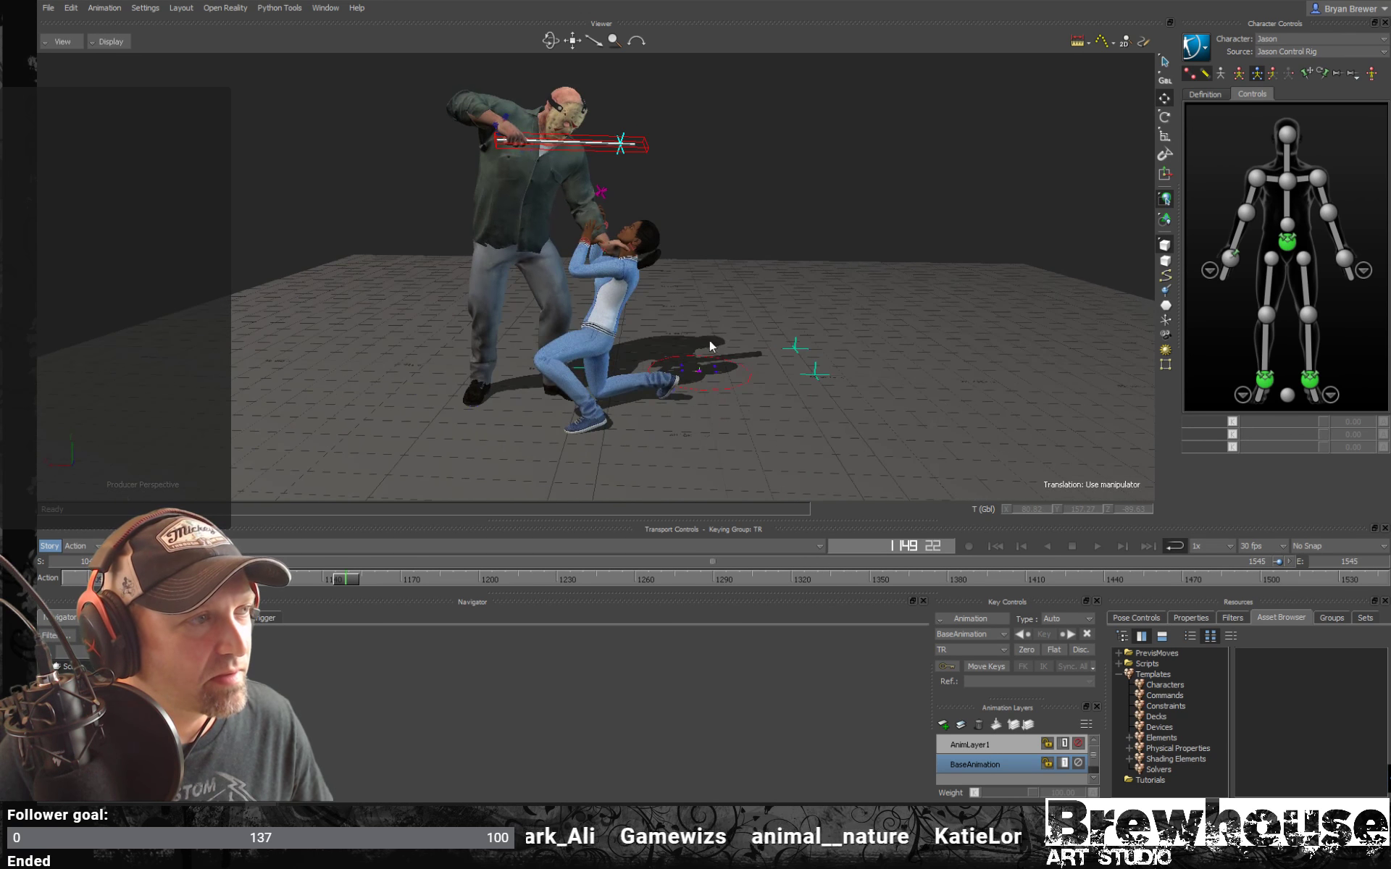
alt+drag(710, 341, 725, 397)
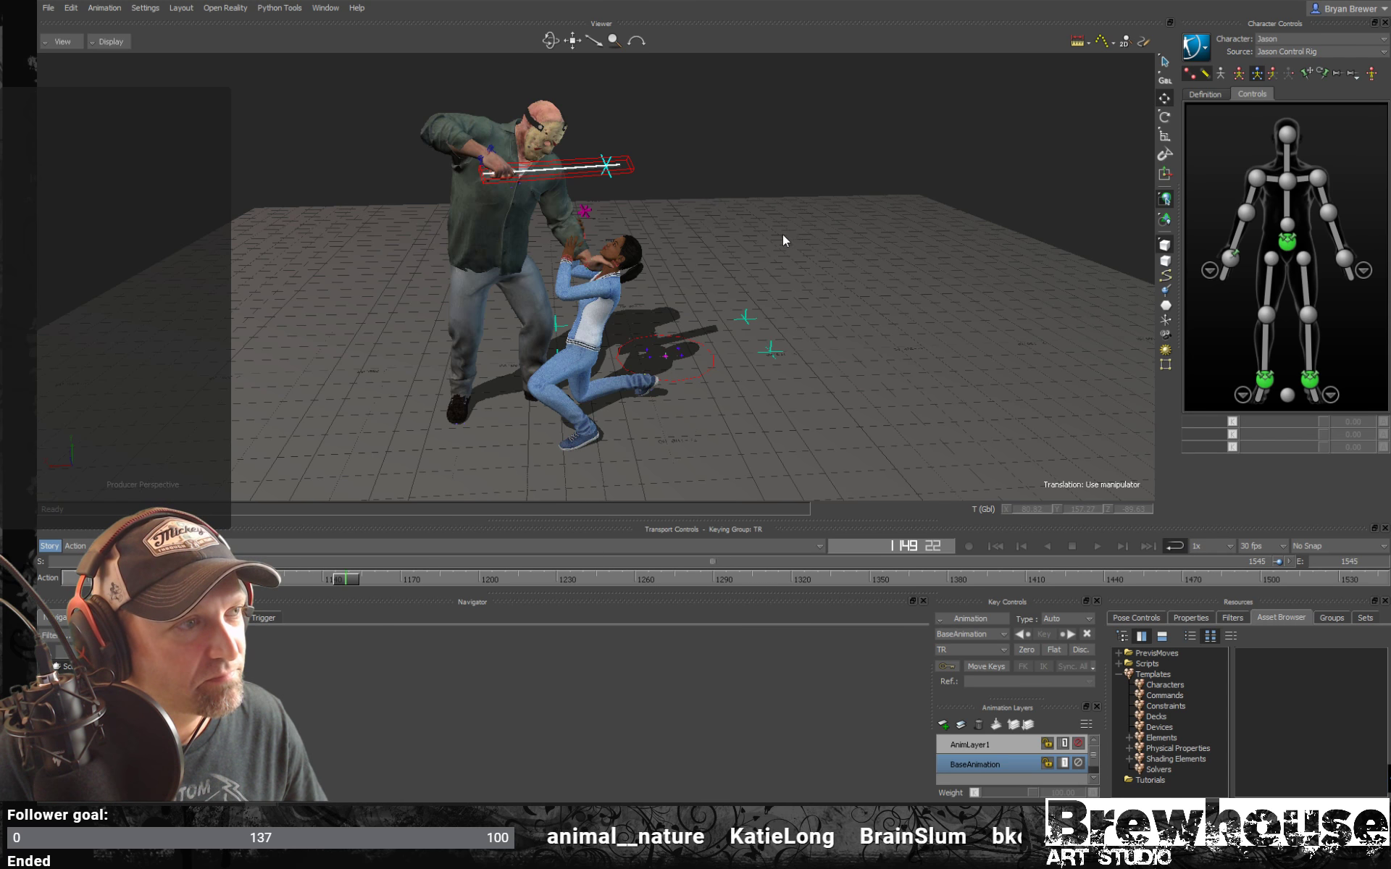
key(space)
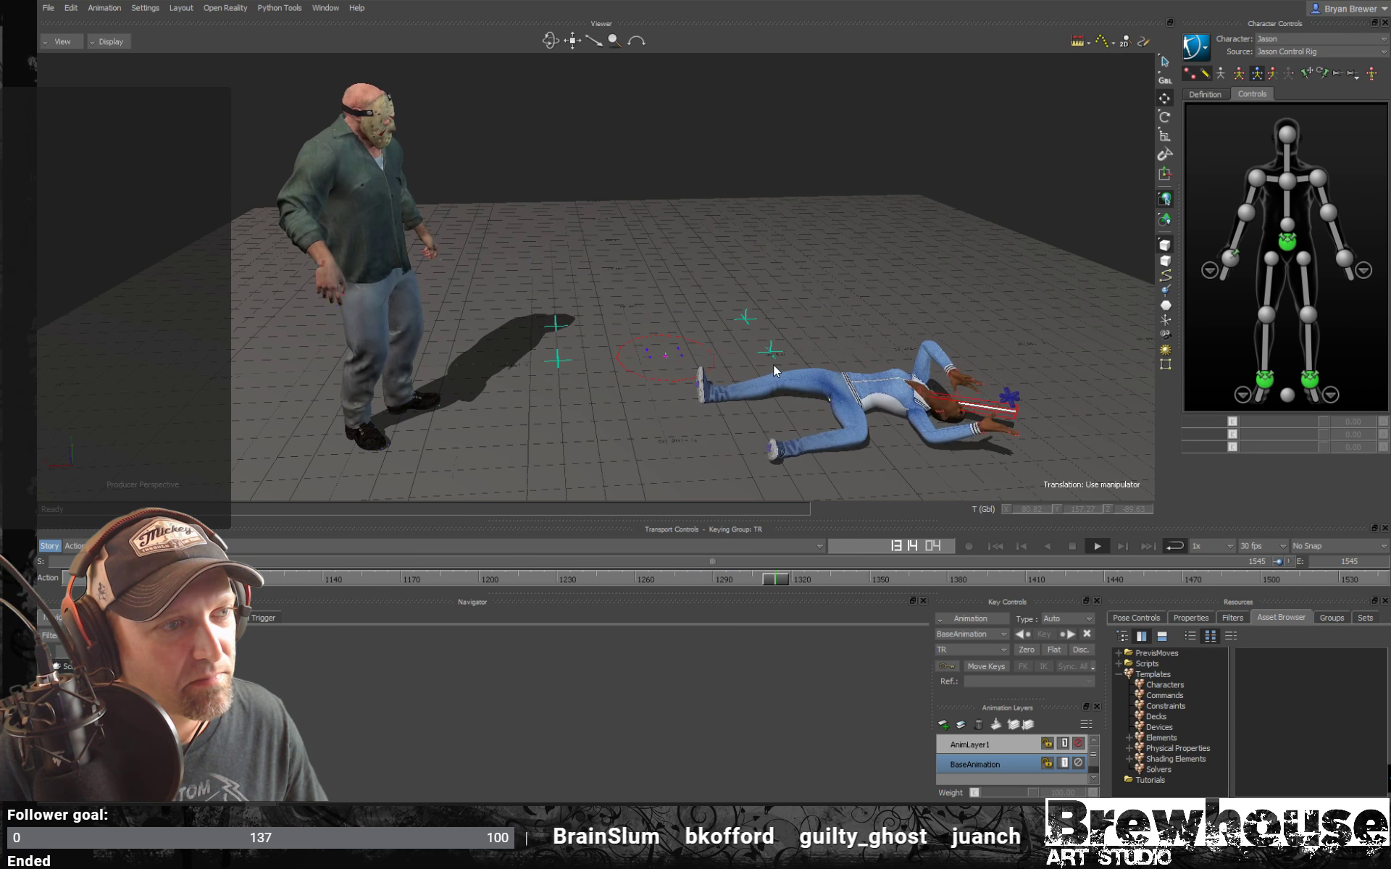
ctrl+shift+drag(770, 384, 697, 364)
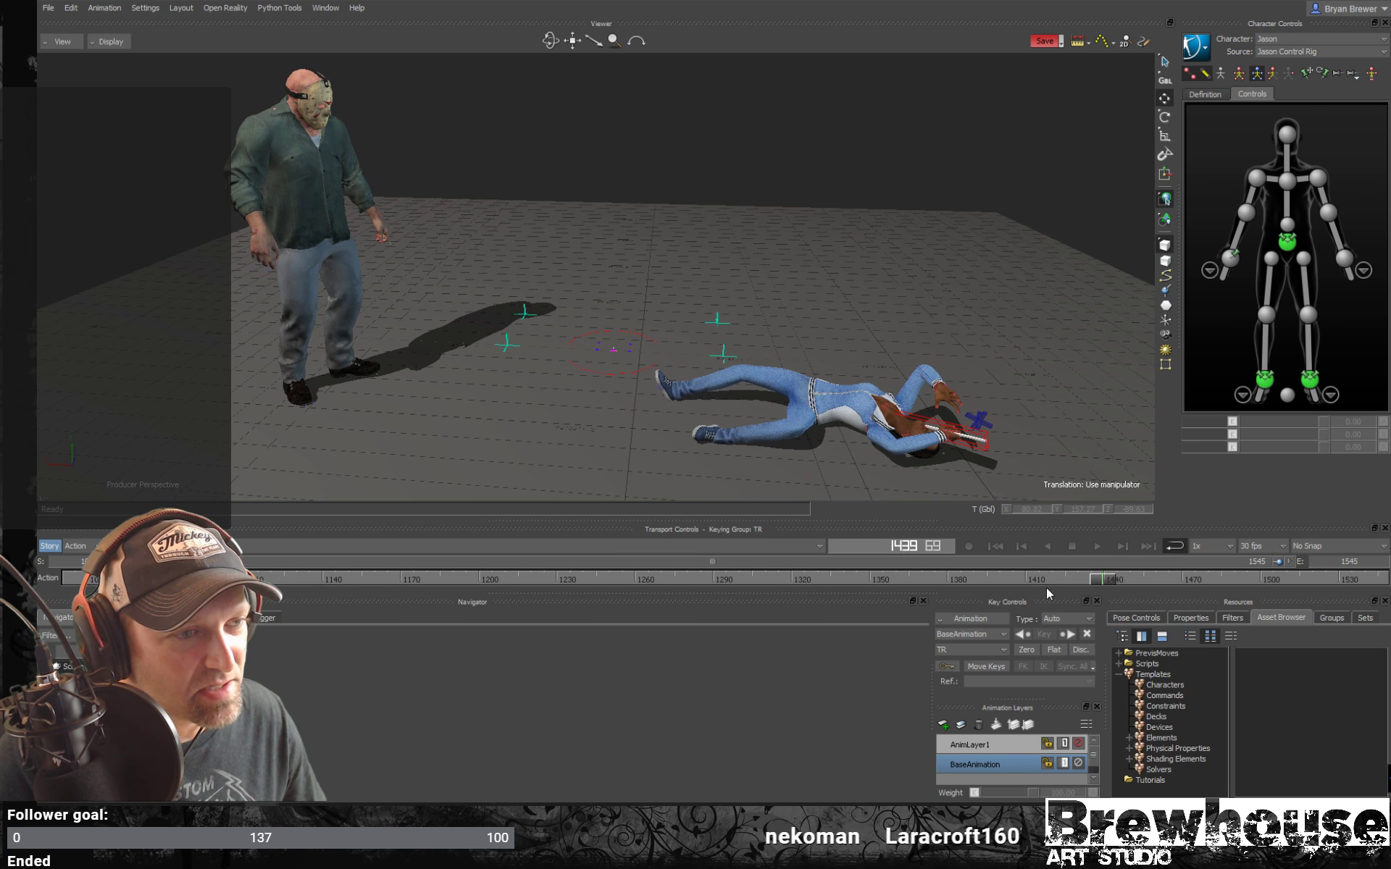
Return to frame 1106 and select the marker floating beside Jason's mask.
drag(1047, 588, 234, 577)
shift+drag(596, 309, 803, 226)
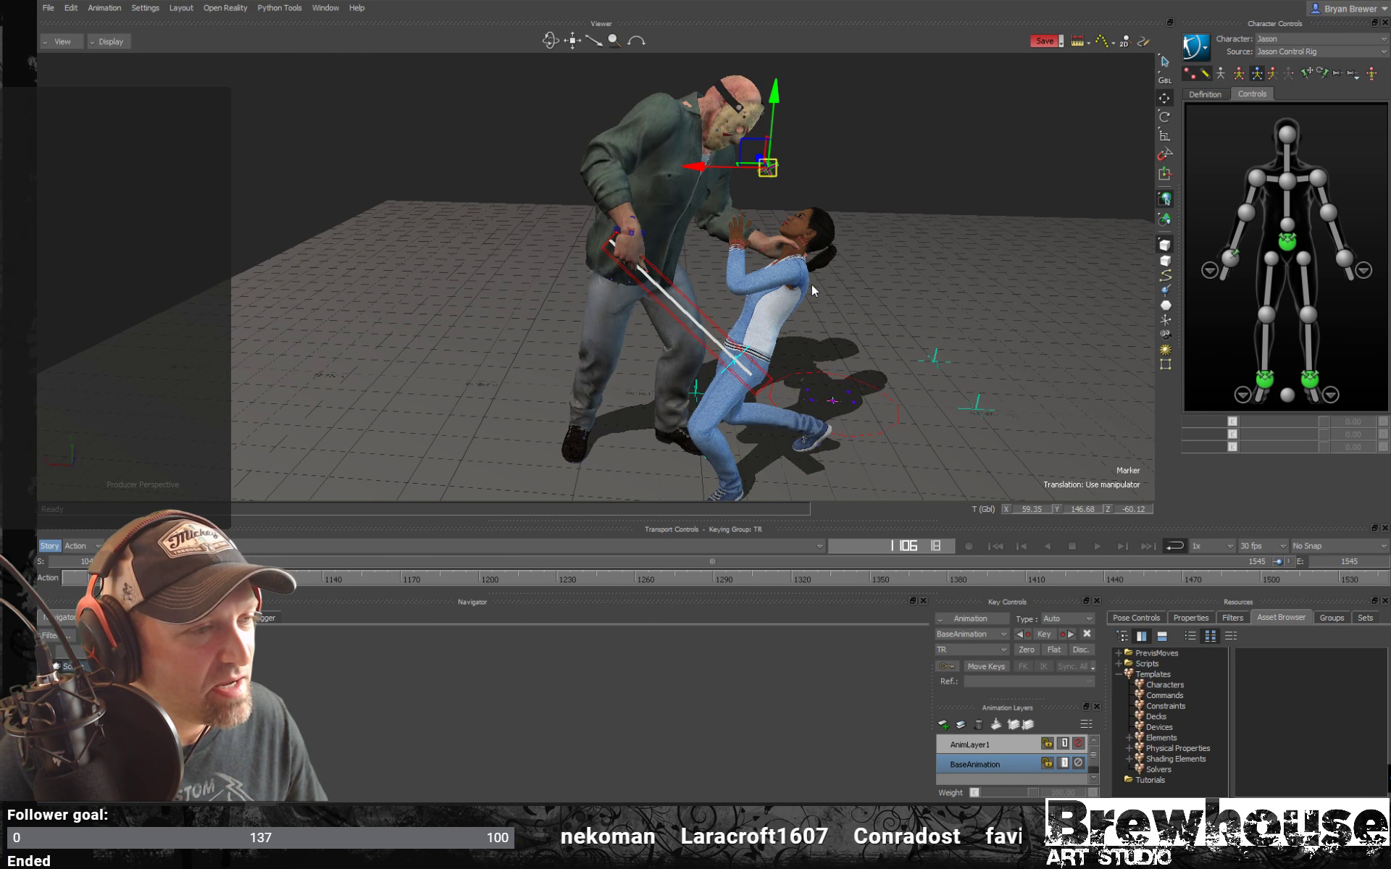
shift+drag(821, 315, 788, 303)
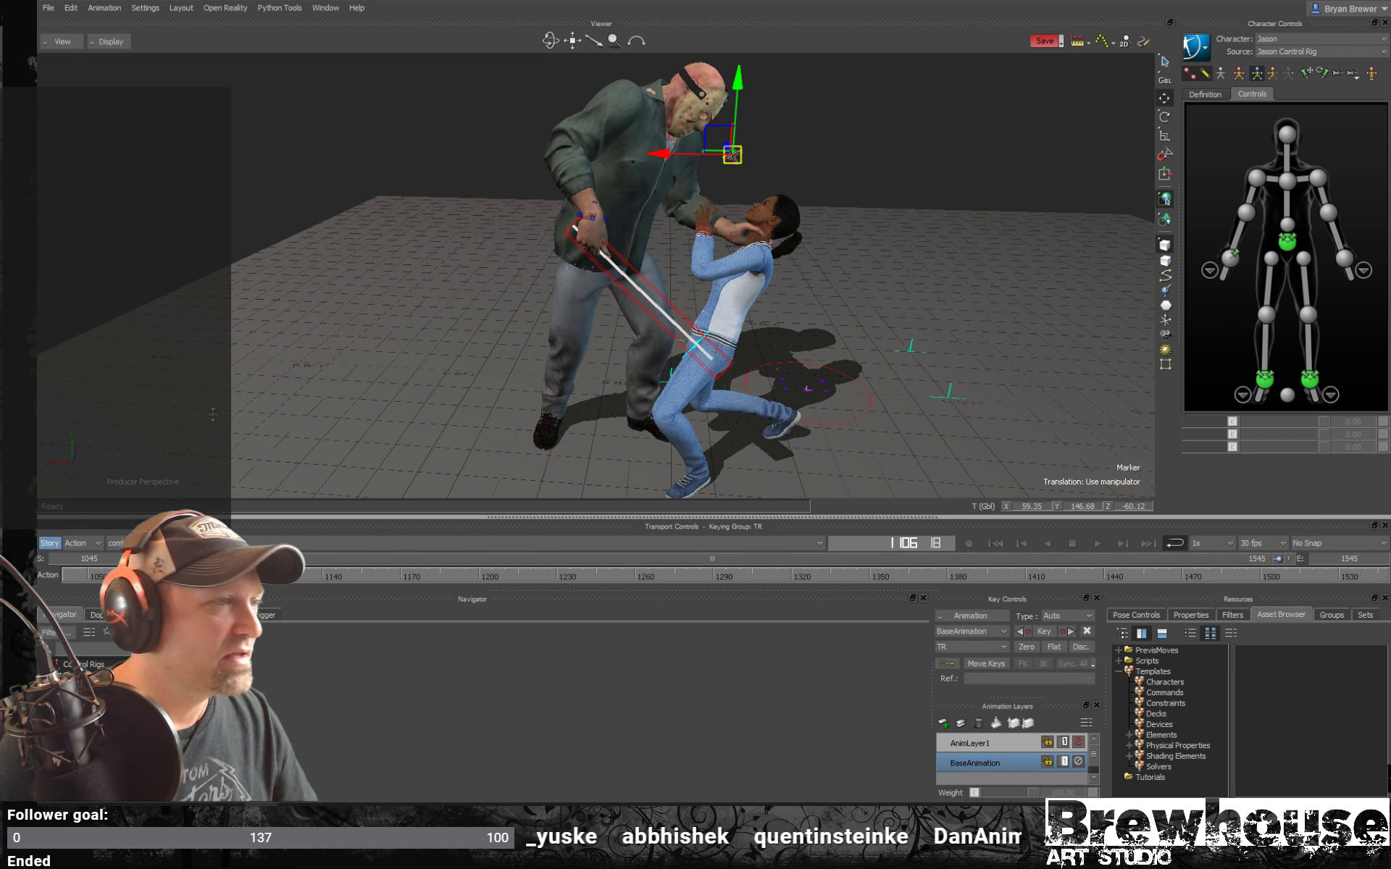
Enlarge the Navigator area to view the character extensions, and restore the viewer to its former height.
drag(224, 519, 224, 214)
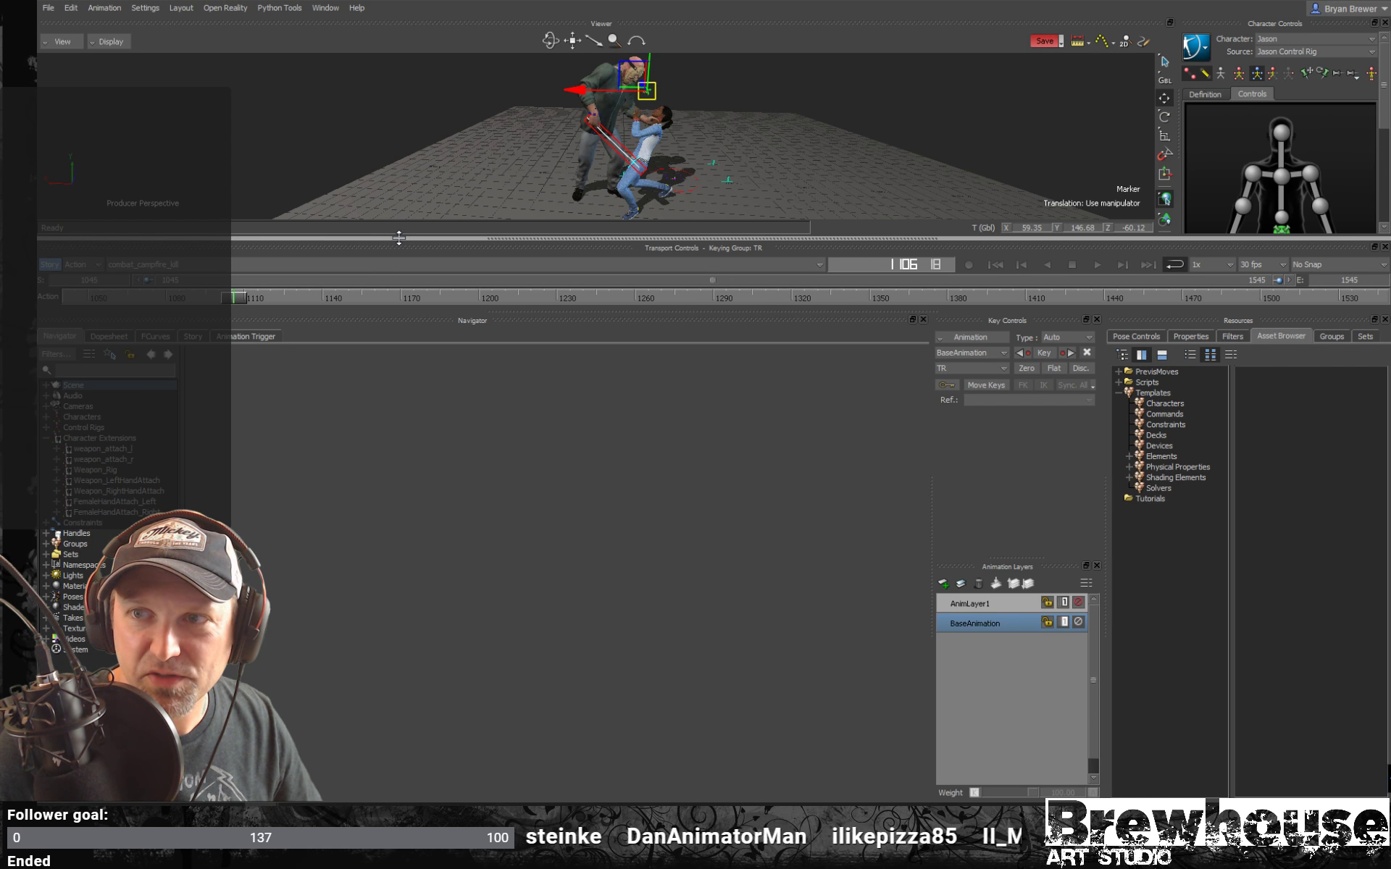
drag(404, 273, 443, 553)
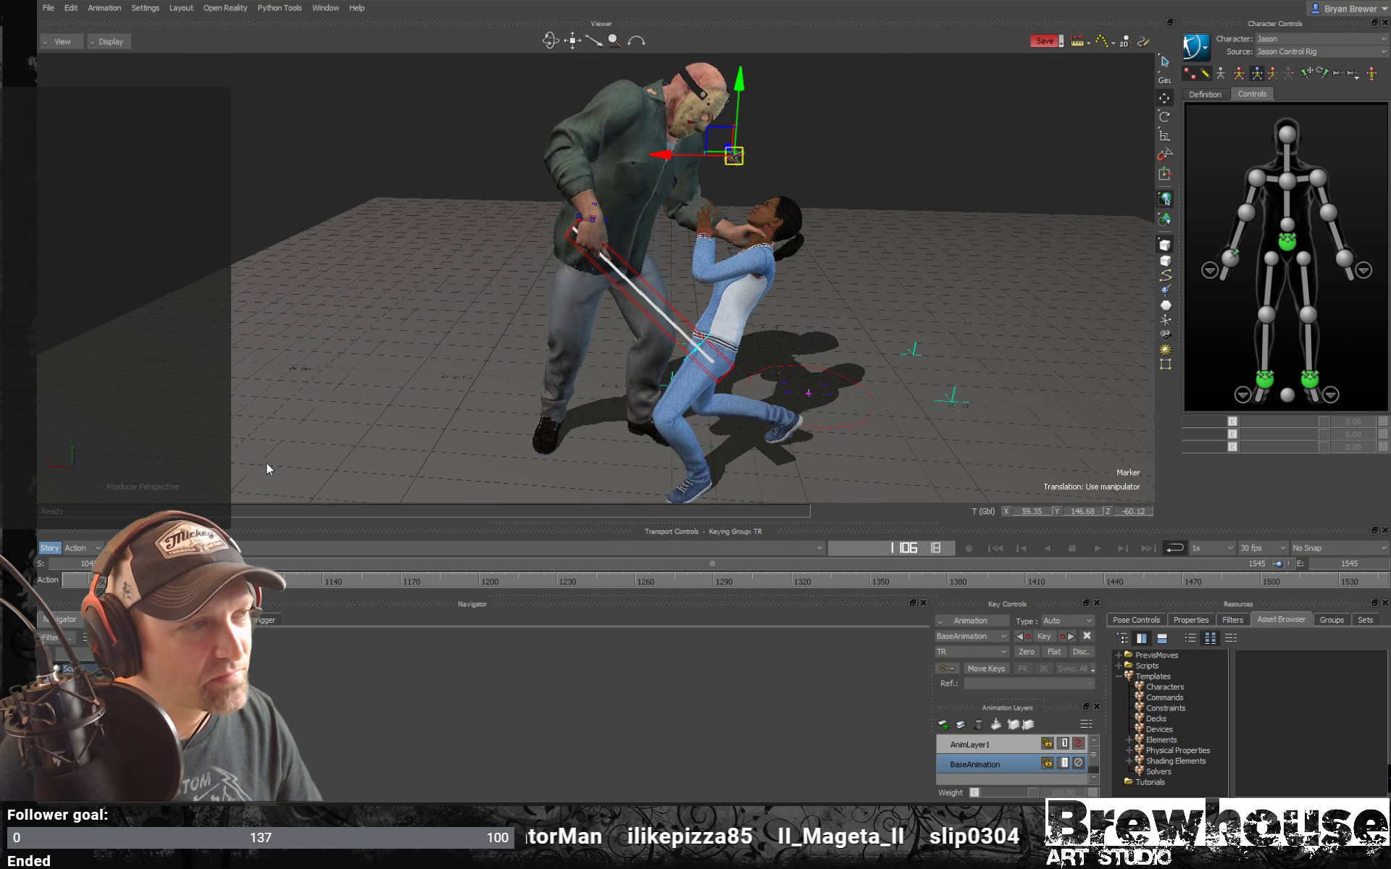
shift+drag(431, 352, 407, 380)
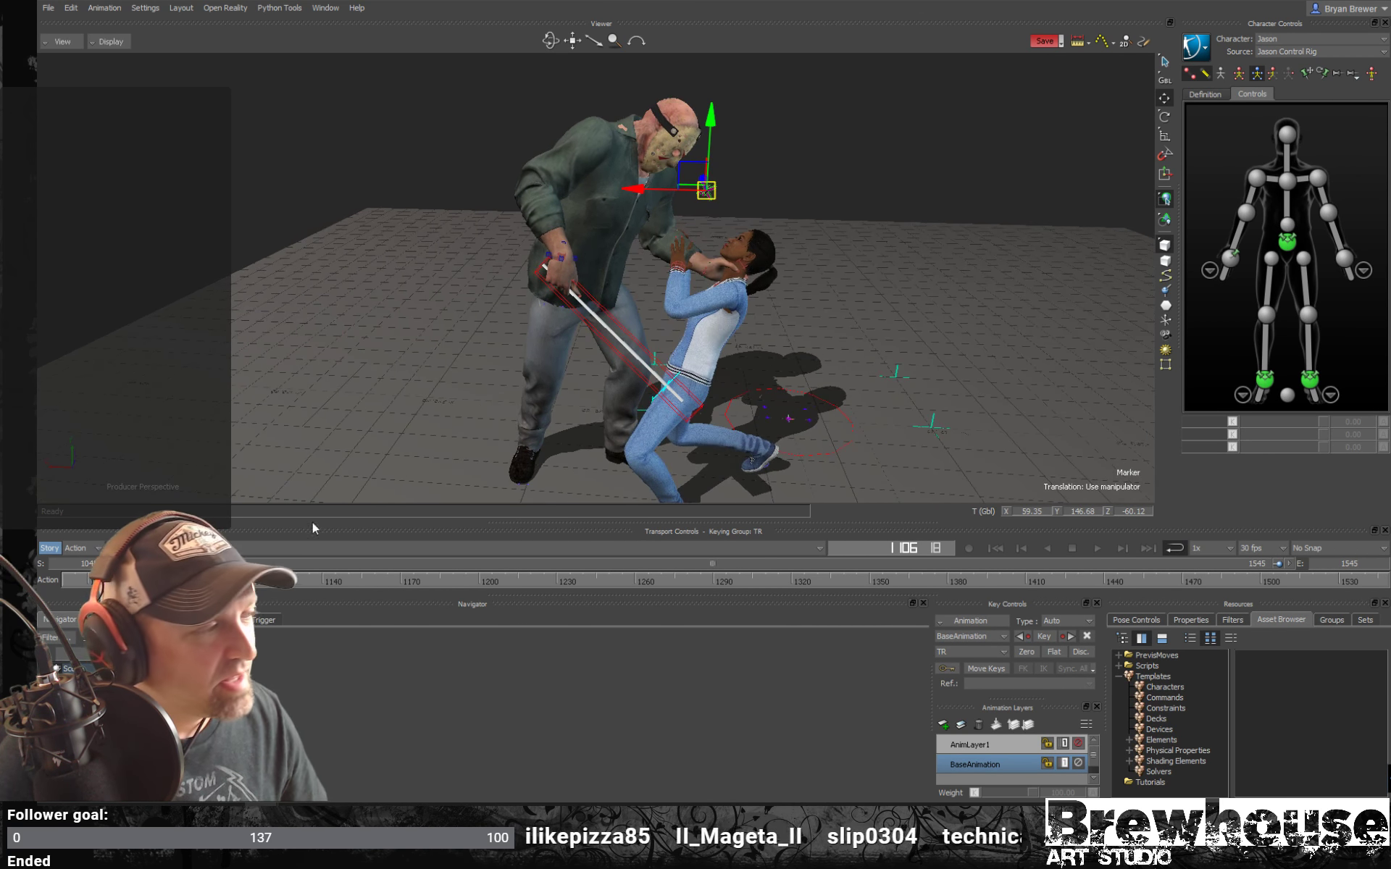
Scrub from frame 1106 to 1295, examining the weapon, hand and marker contacts between Jason and the woman up close.
mouse_move(234, 579)
mouse_down()
mouse_move(221, 579)
mouse_move(355, 593)
mouse_up()
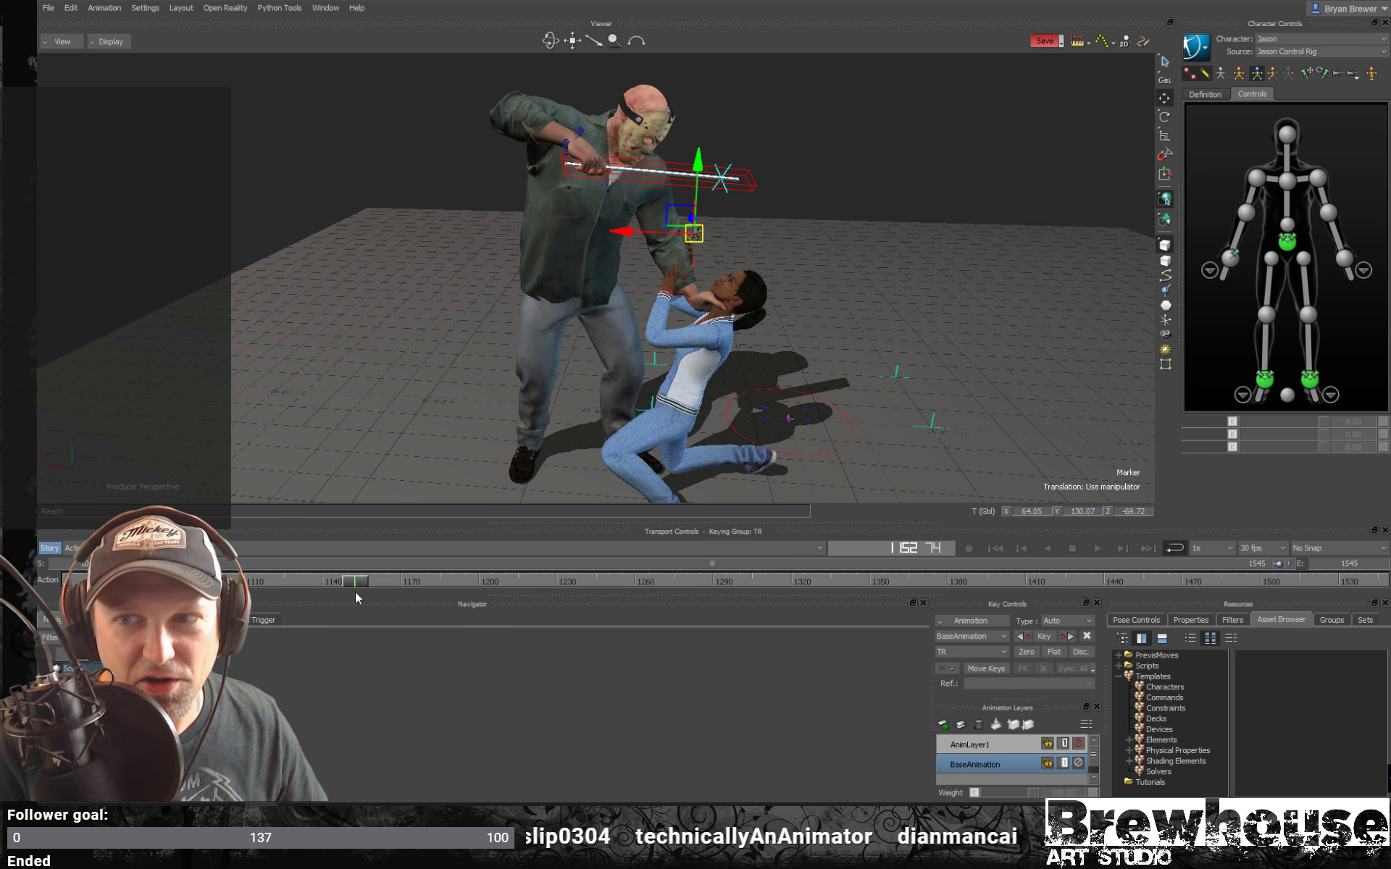
mouse_move(354, 592)
mouse_down()
mouse_move(421, 594)
mouse_move(438, 610)
mouse_up()
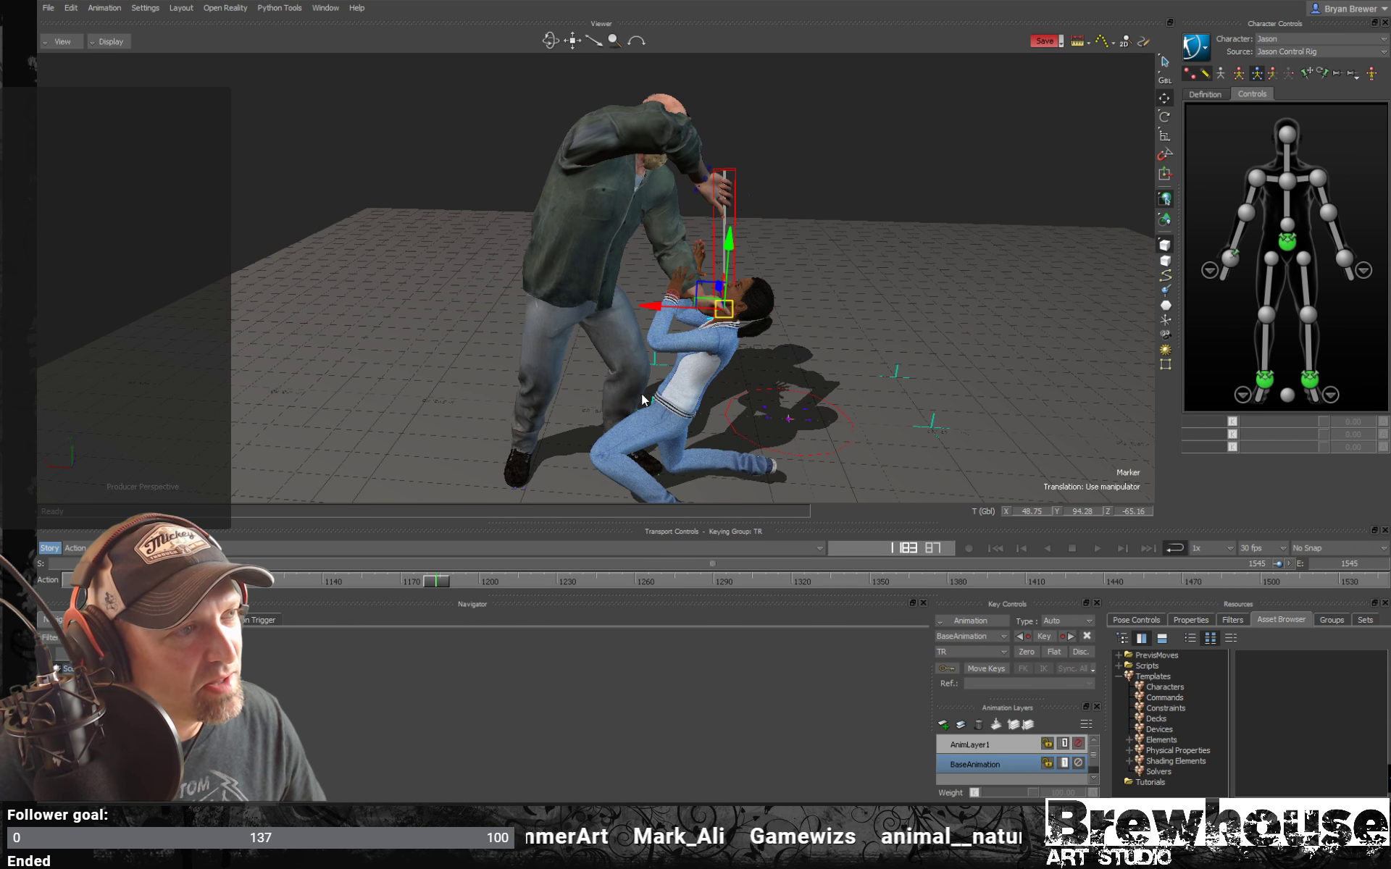
ctrl+drag(641, 393, 674, 395)
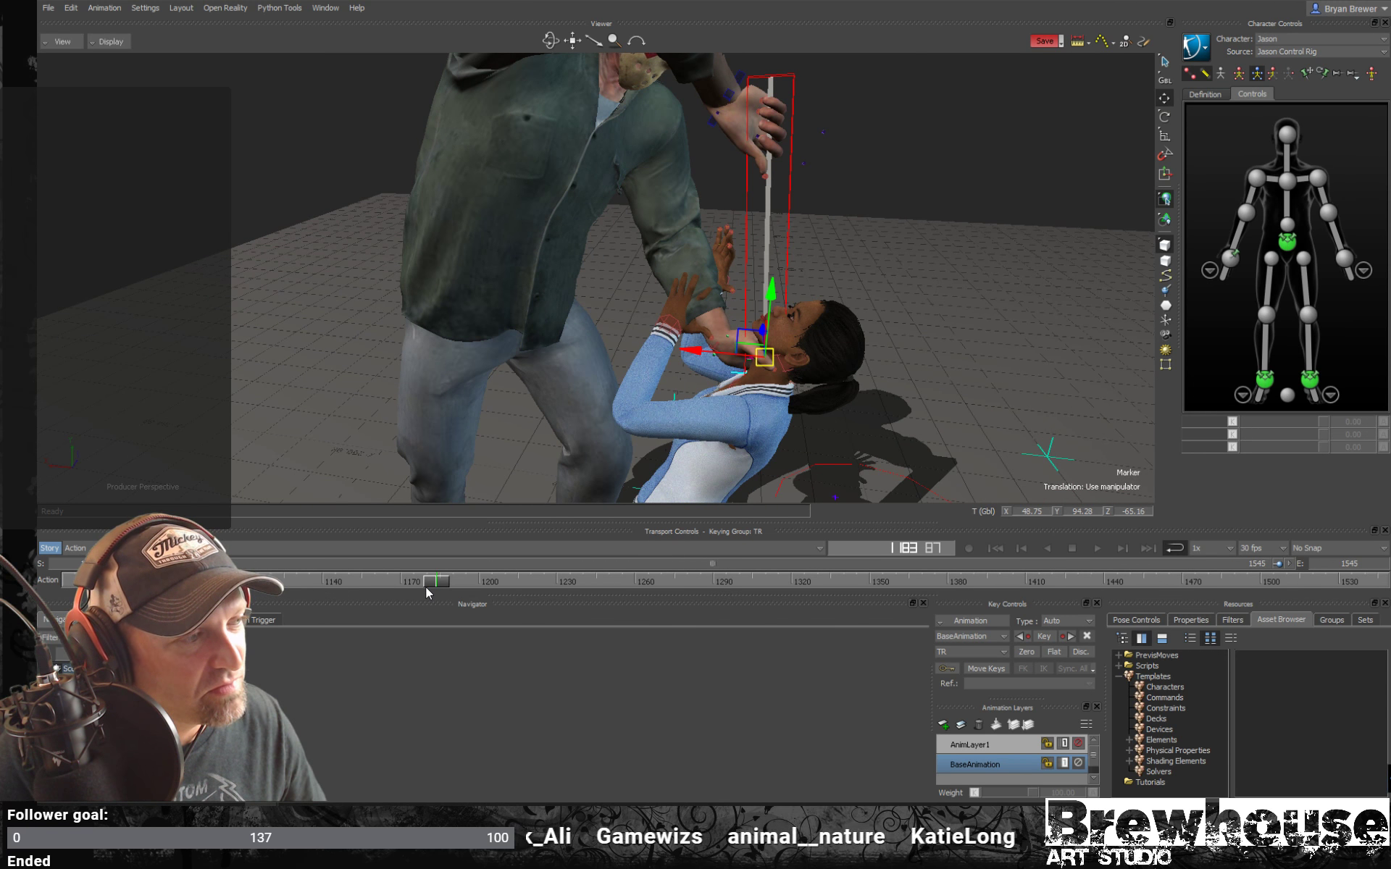
mouse_move(437, 583)
mouse_down()
mouse_move(410, 584)
mouse_move(544, 593)
mouse_move(421, 598)
mouse_move(438, 603)
mouse_up()
drag(460, 604, 546, 604)
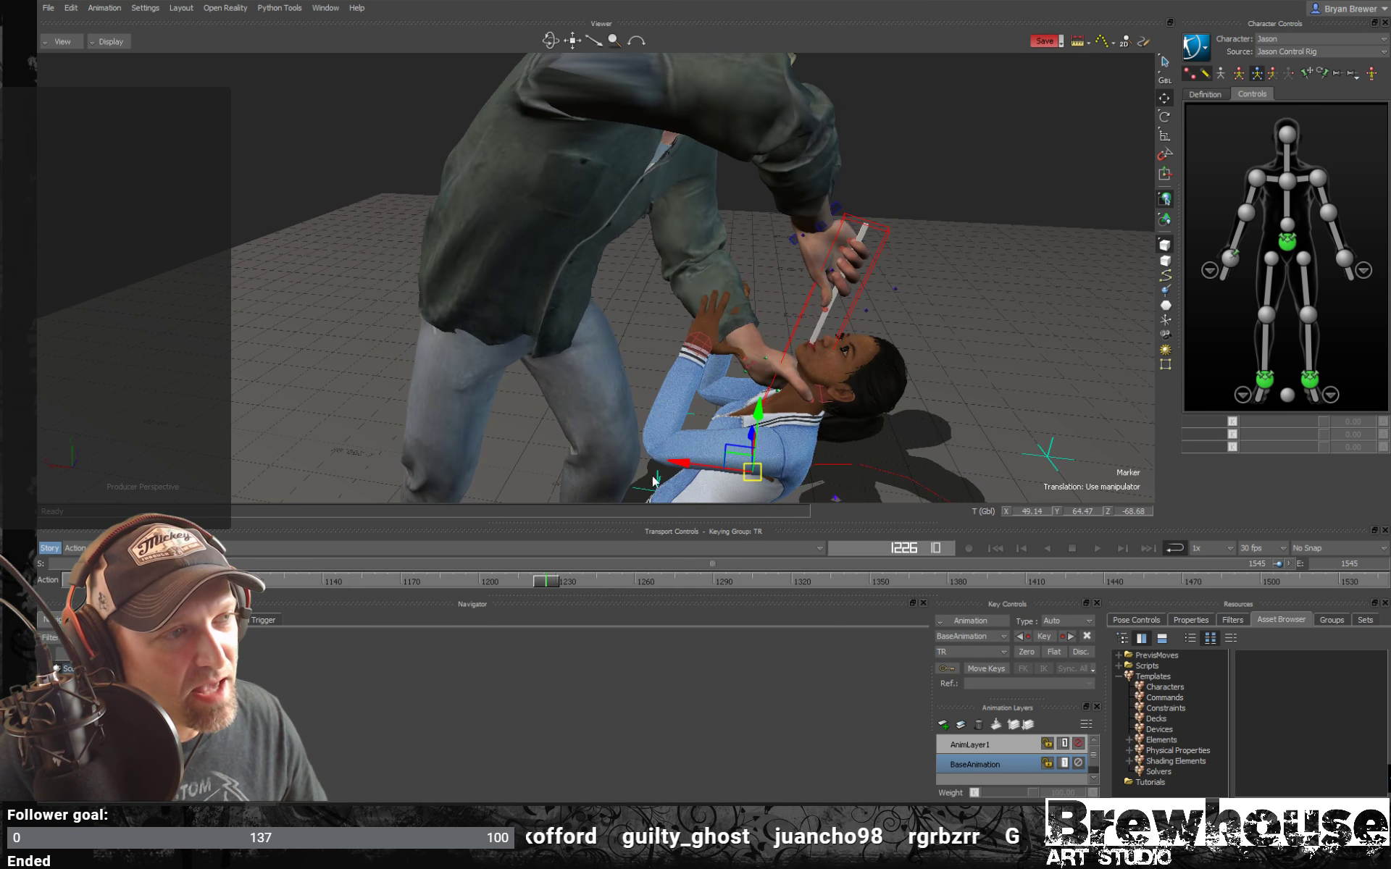
ctrl+drag(870, 355, 799, 374)
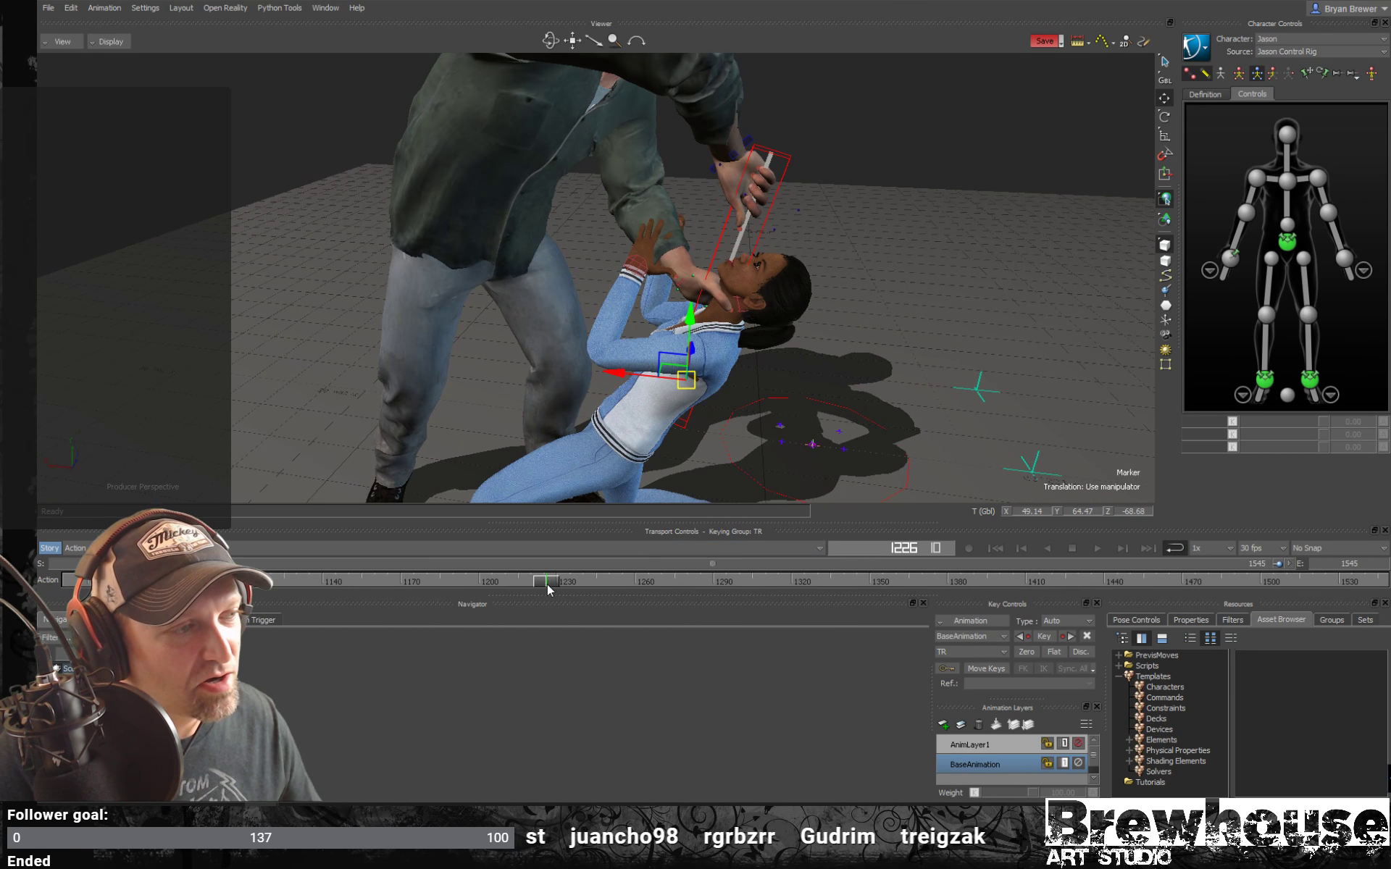
drag(546, 584, 727, 584)
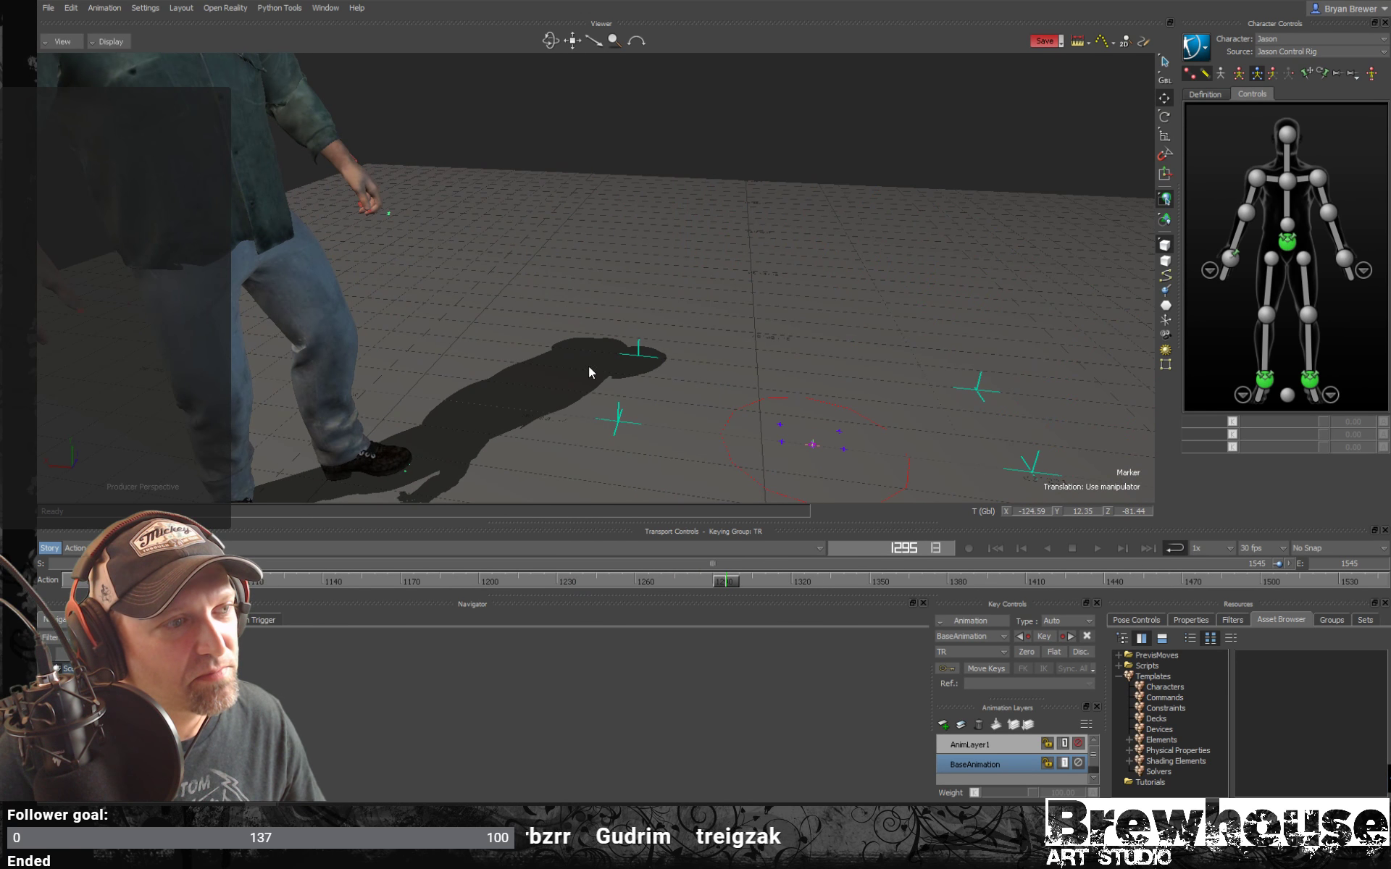
ctrl+drag(776, 410, 653, 372)
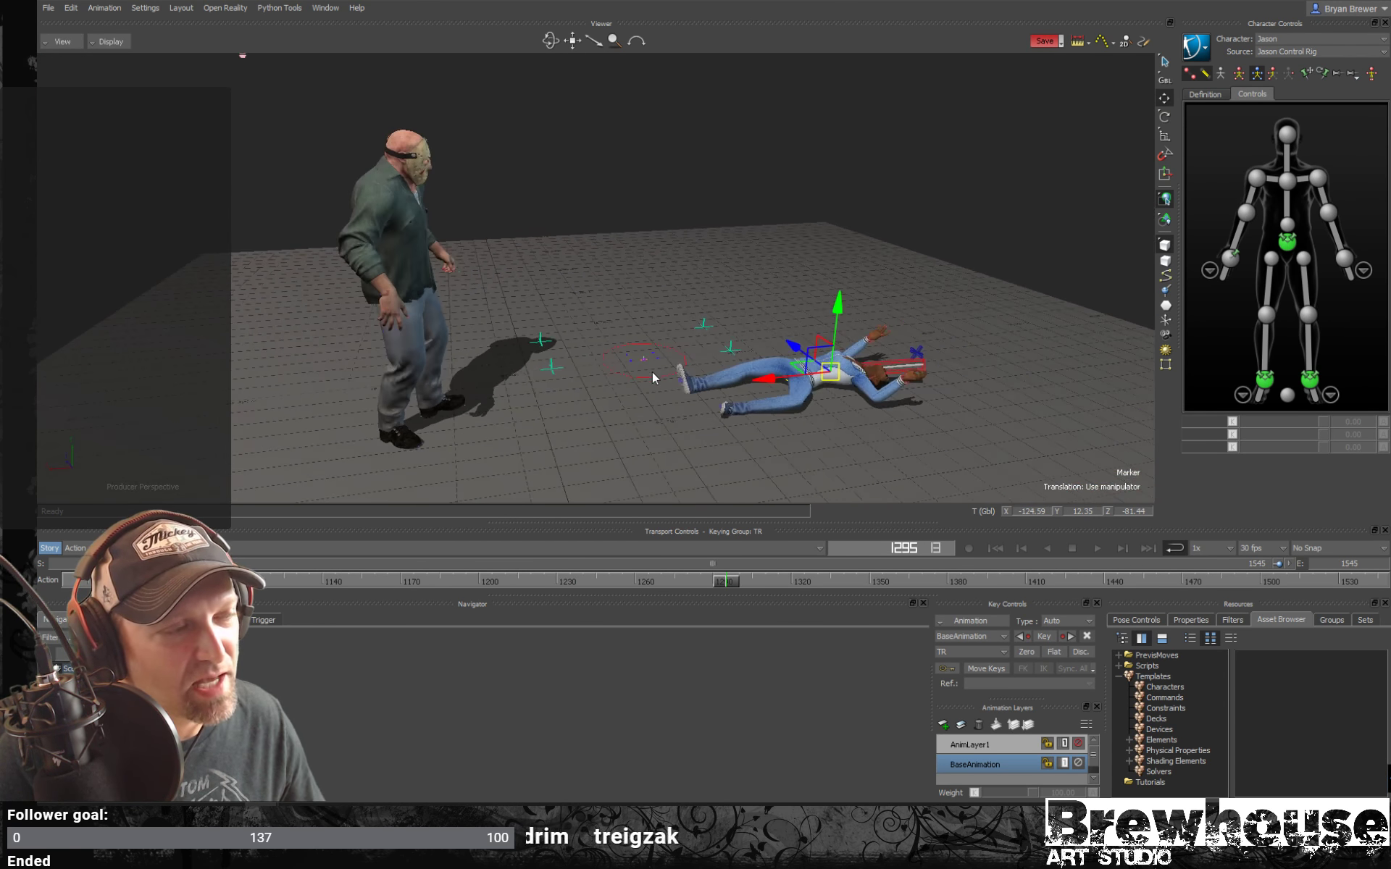
Play the control-rig animation repeatedly, examining the fallen woman, the weapon at her head and both characters from several angles.
key(ctrl+space)
ctrl+shift+drag(862, 398, 692, 463)
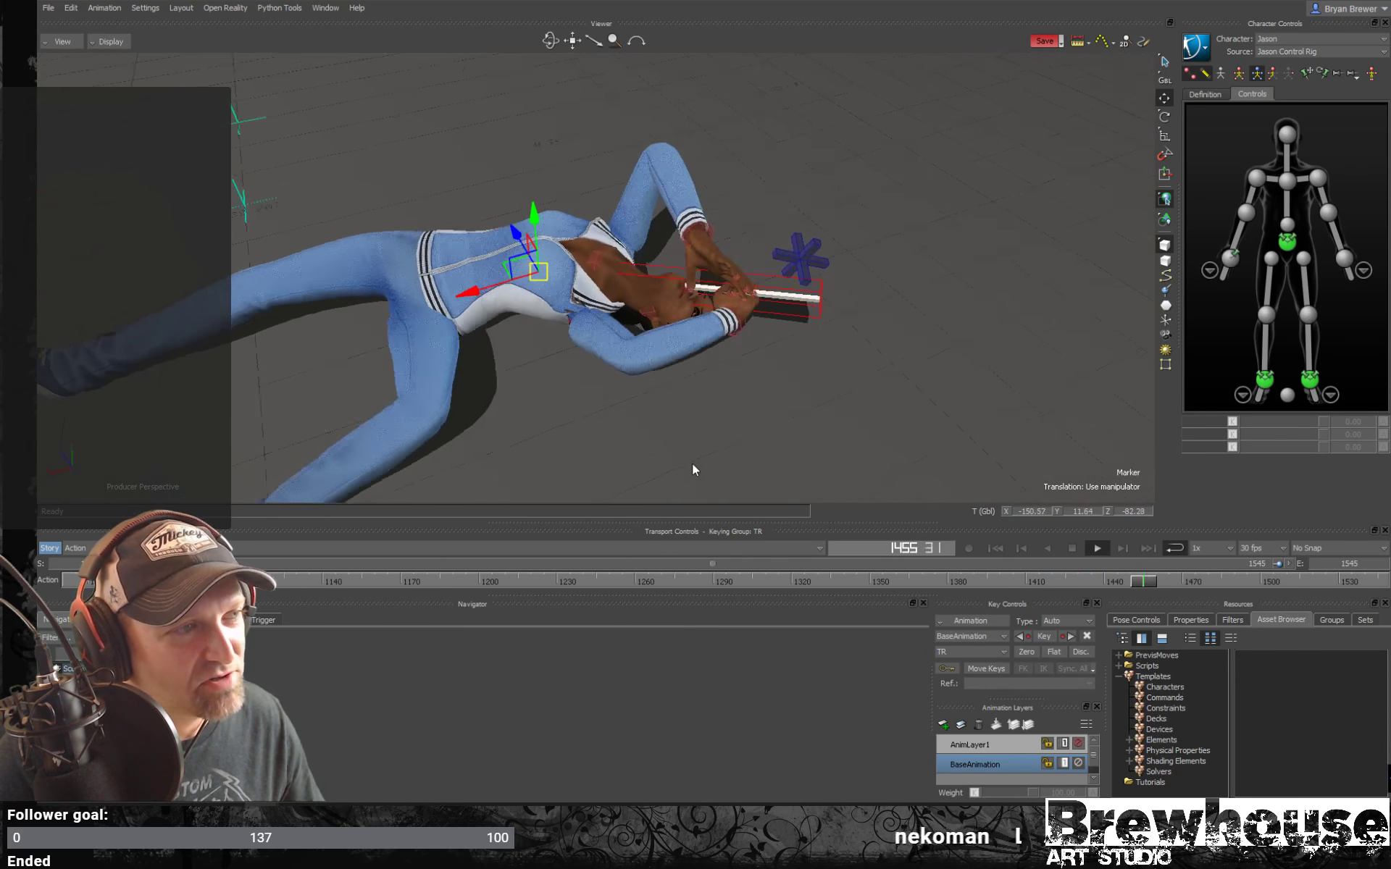
mouse_move(762, 388)
ctrl+shift+mouse_down()
mouse_move(701, 392)
mouse_move(739, 386)
ctrl+shift+mouse_up()
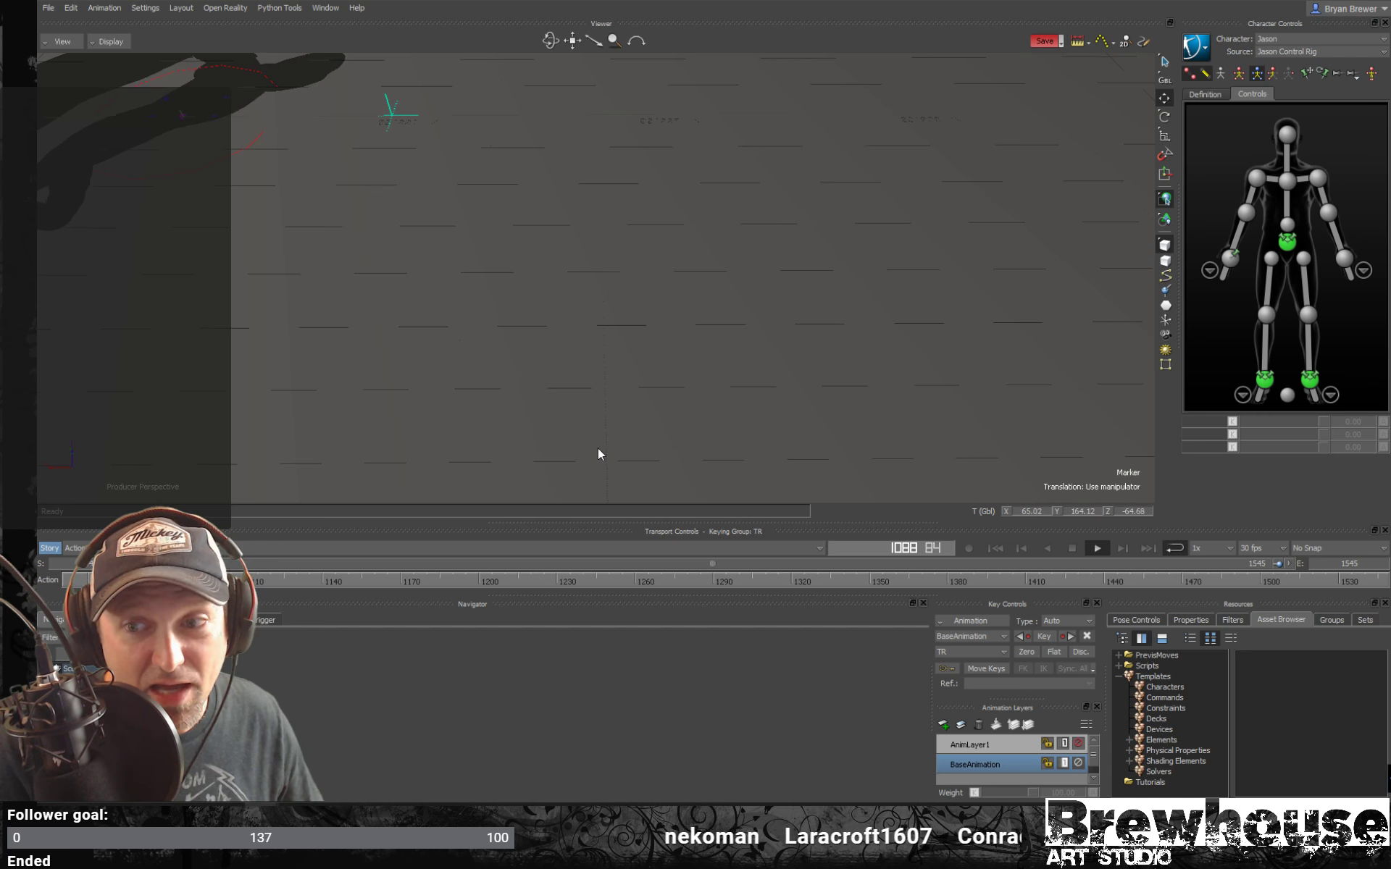
ctrl+drag(771, 390, 575, 542)
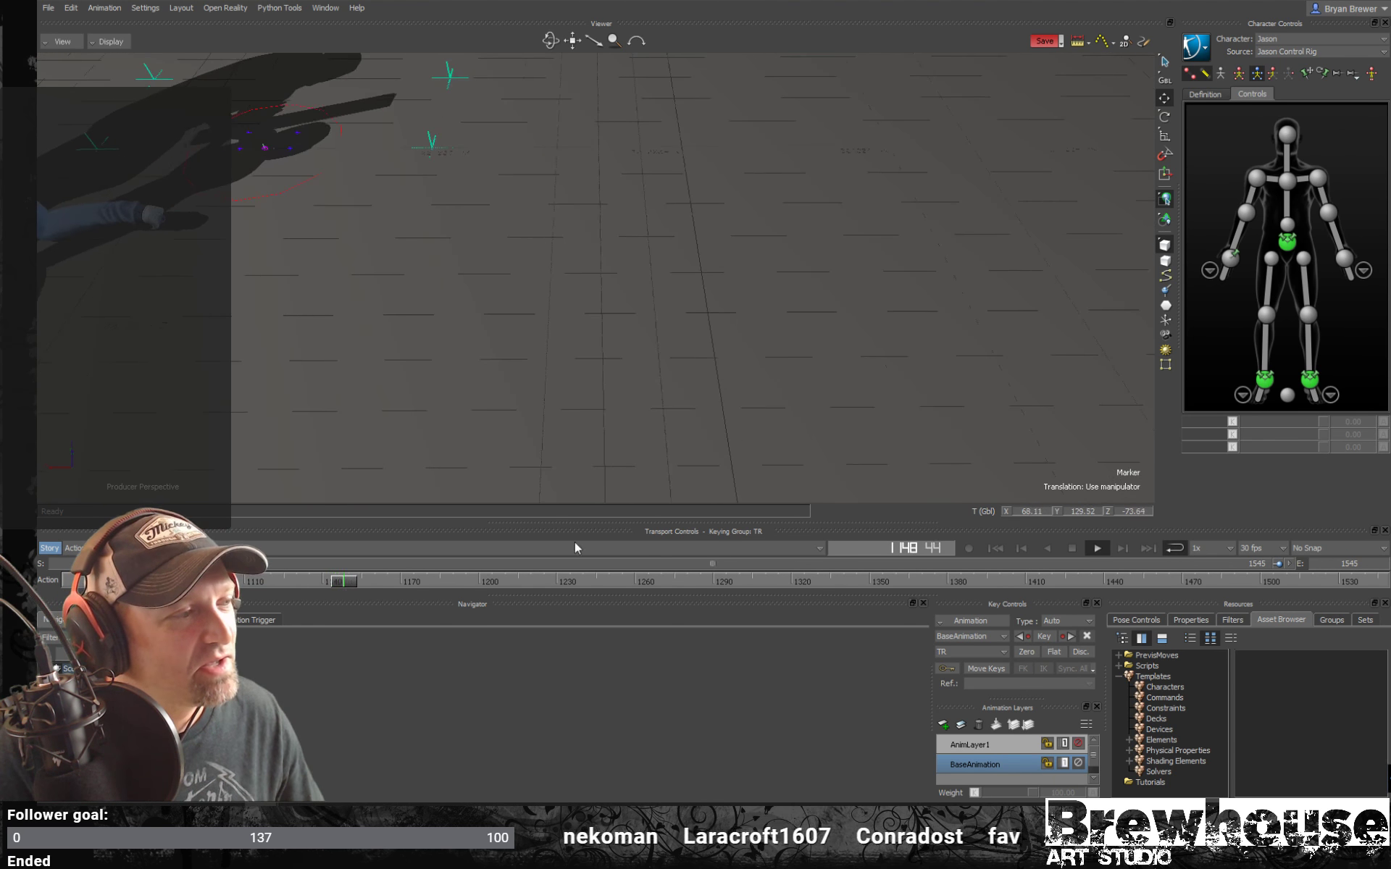
drag(402, 584, 758, 544)
key(ctrl+space)
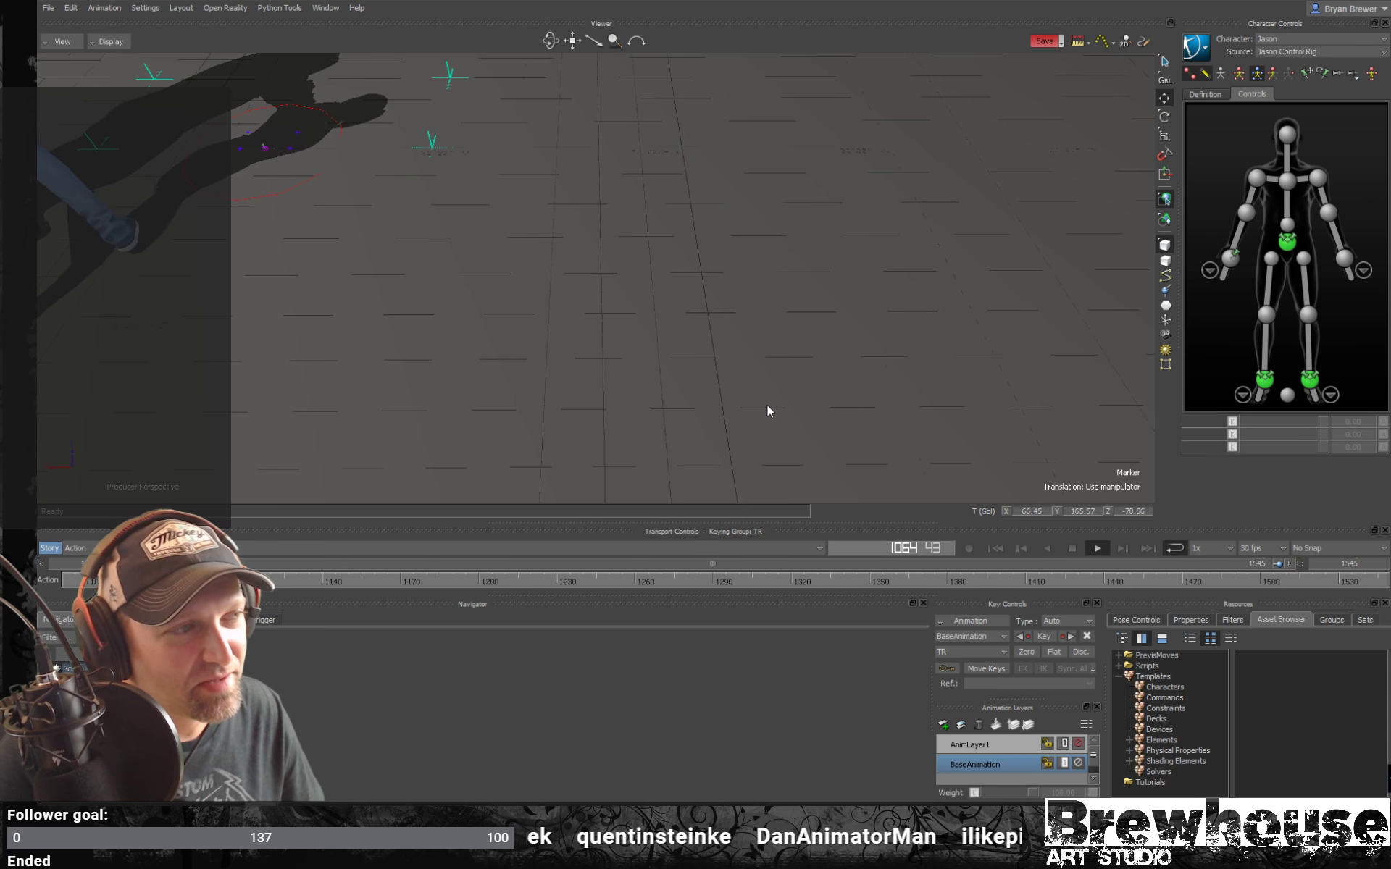
ctrl+drag(889, 401, 765, 403)
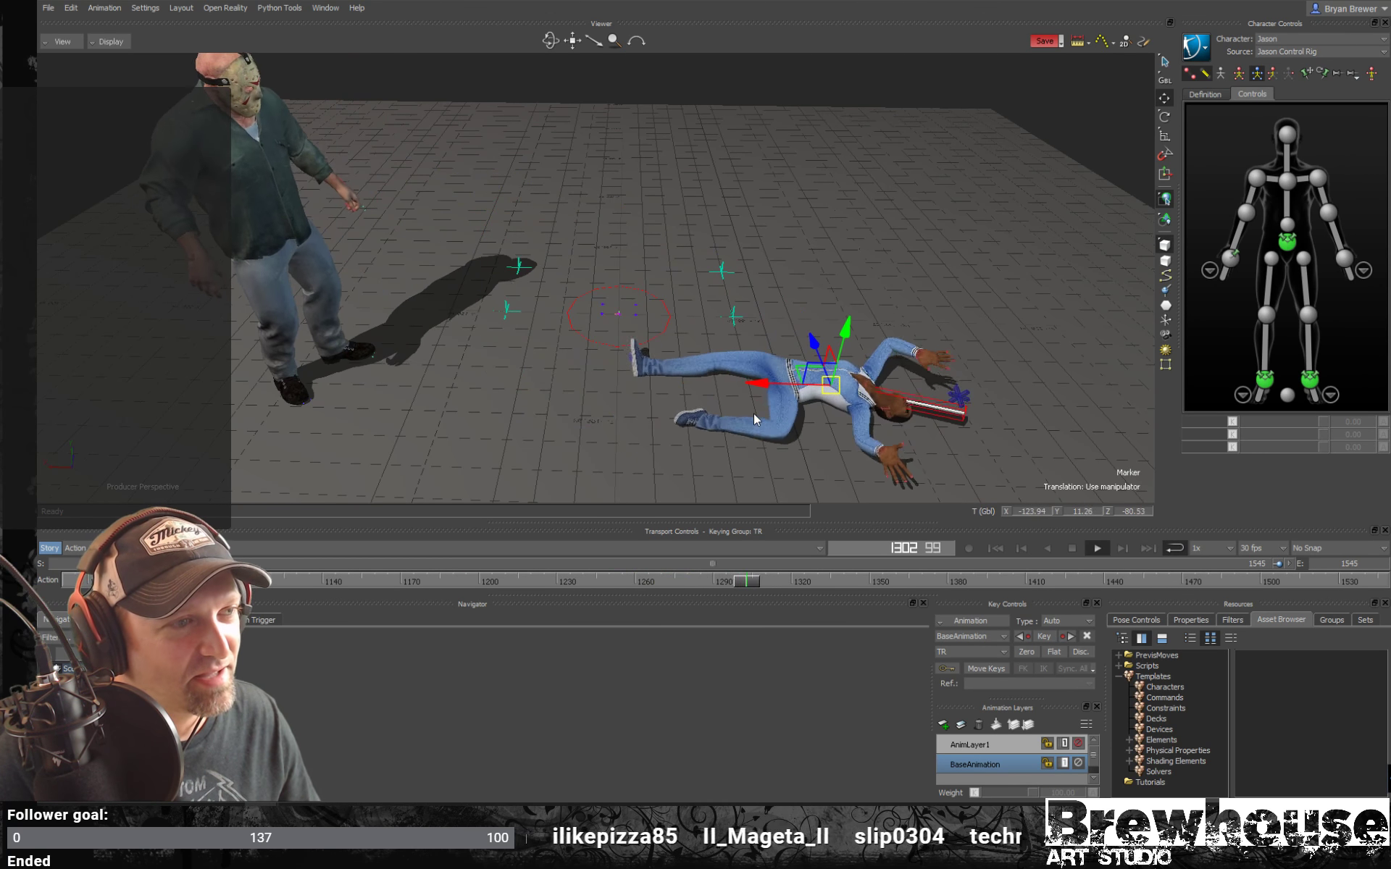
key(space)
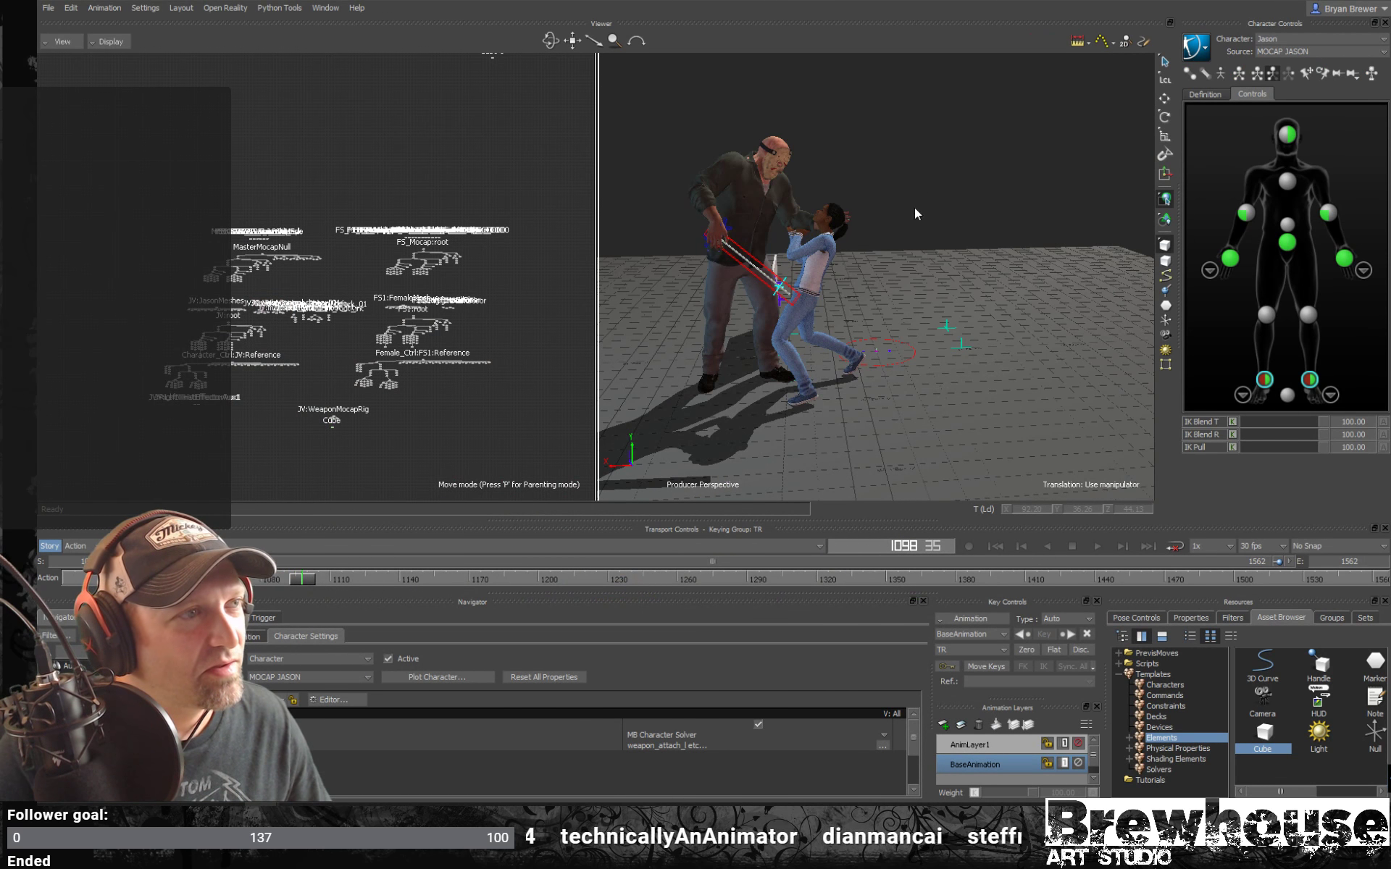
Switch to the other MotionBuilder window with the MOCAP JASON scene and play its animation, viewing both characters through to frame 1562.
ctrl+drag(846, 400, 890, 403)
key(ctrl+space)
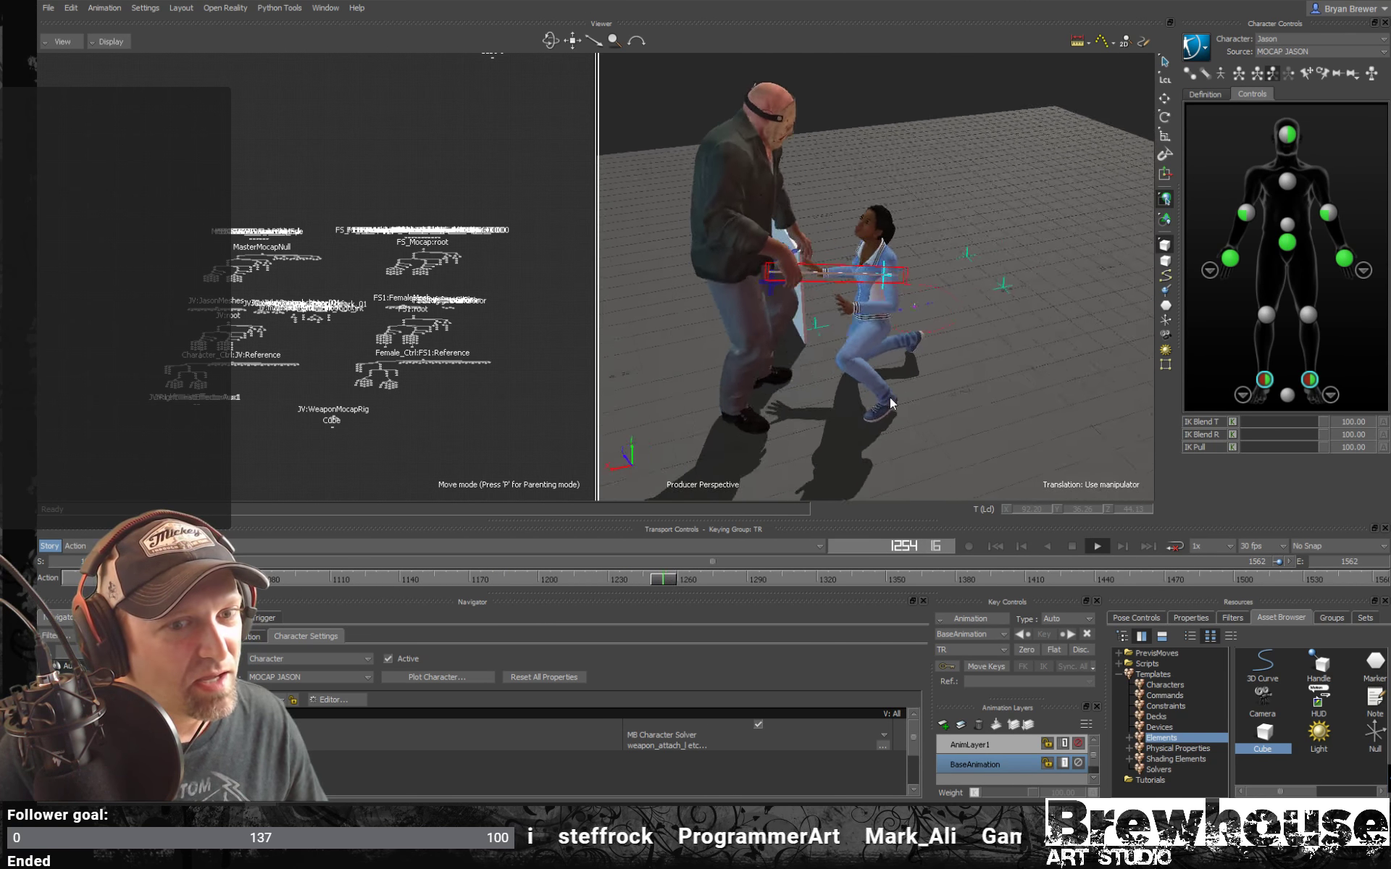
key(space)
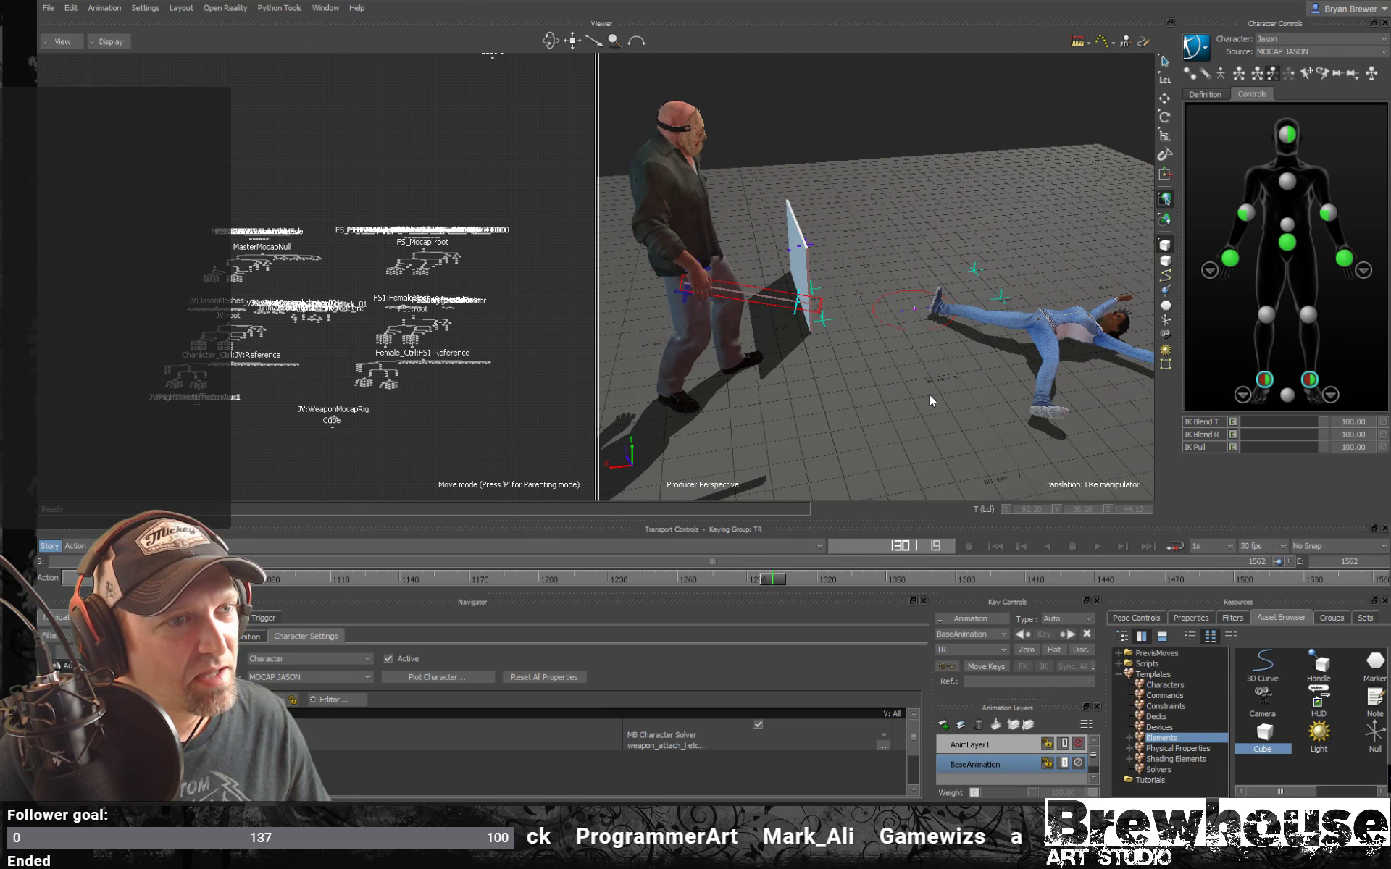
key(space)
scroll(855, 388, up, 5)
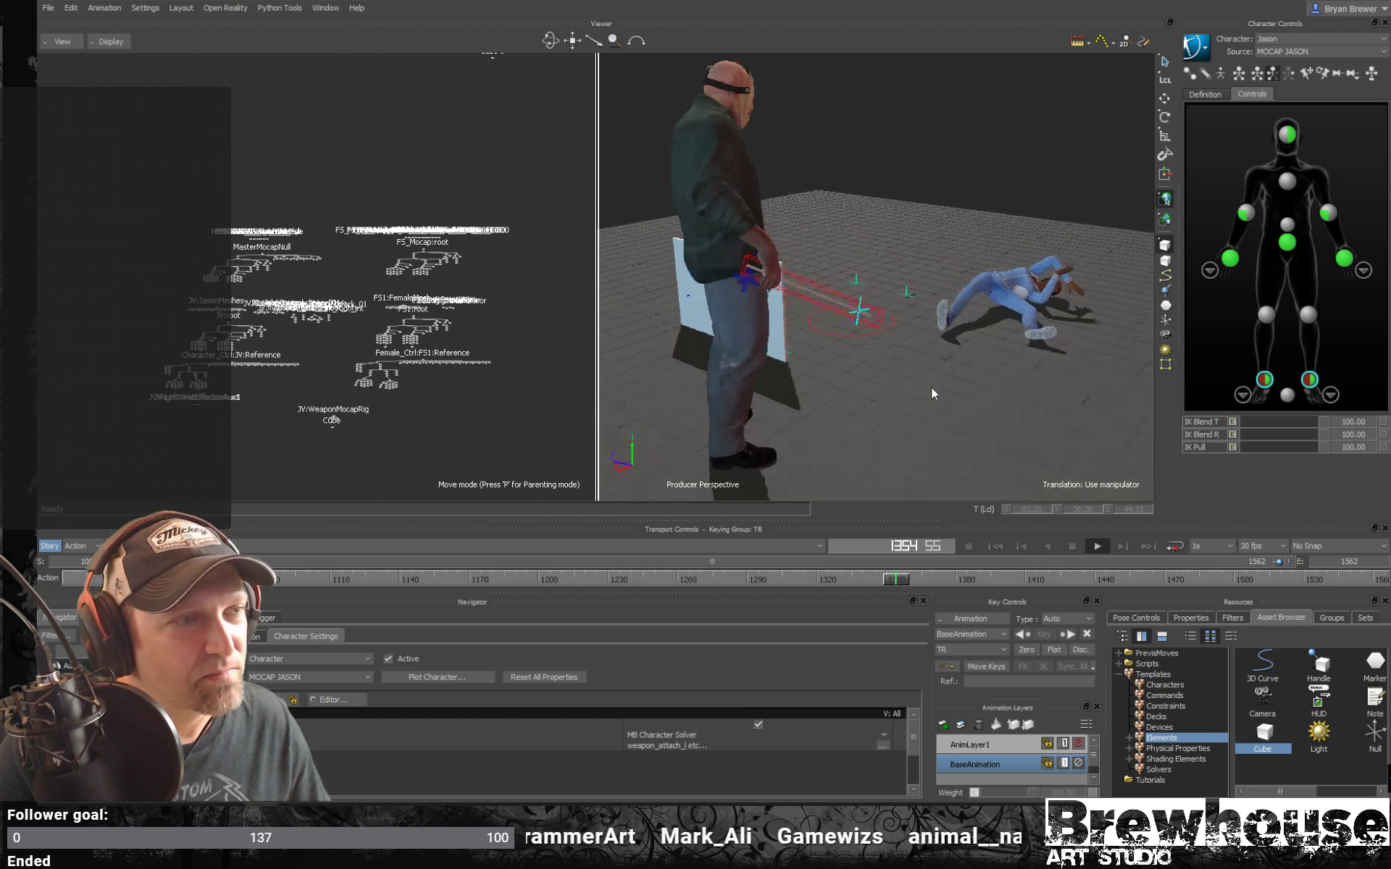
ctrl+shift+drag(932, 386, 863, 371)
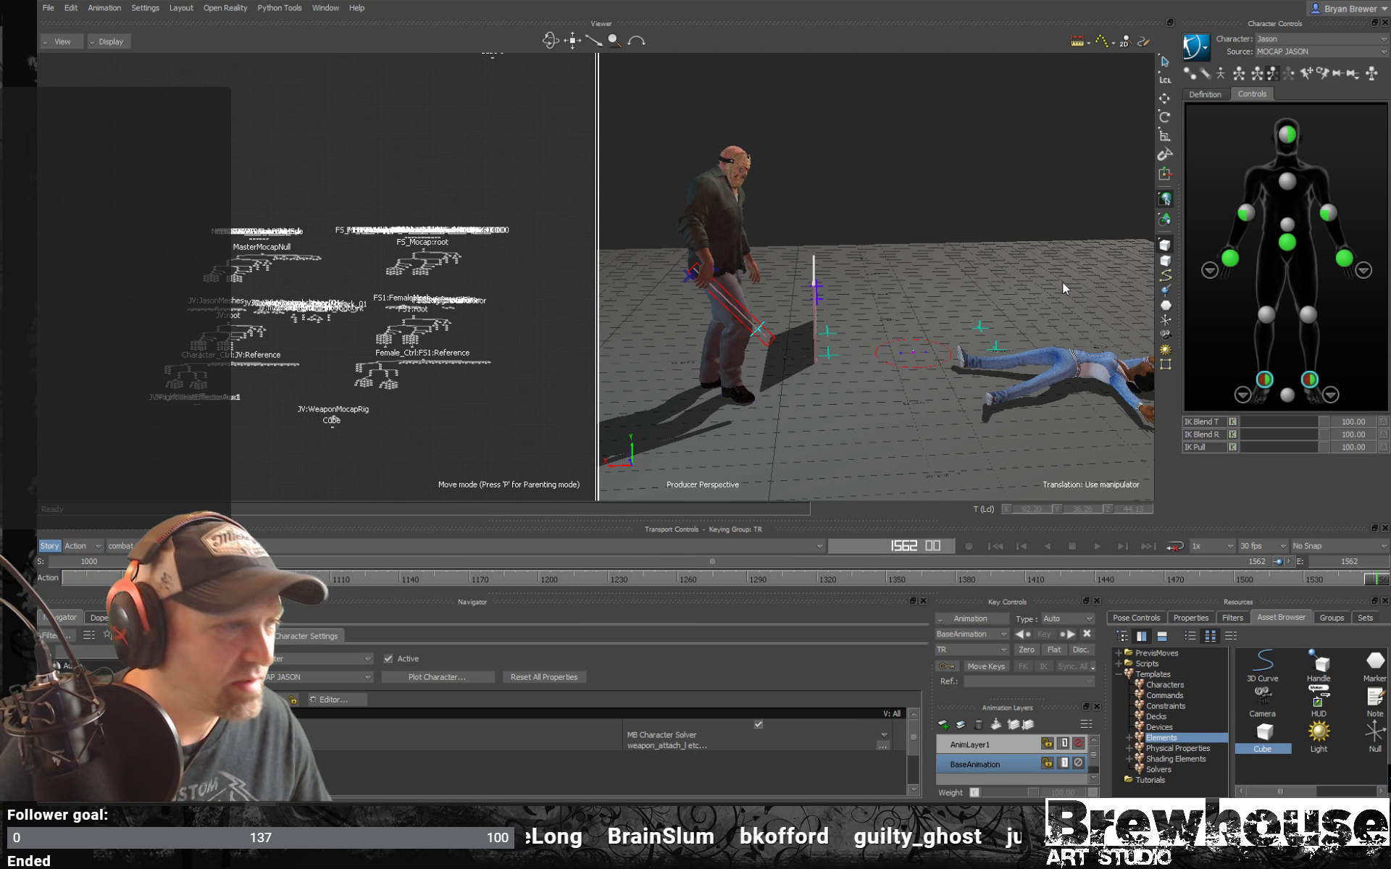
Bake Jason's motion-capture animation to his skeleton and from there to the Jason Control Rig.
click(1201, 54)
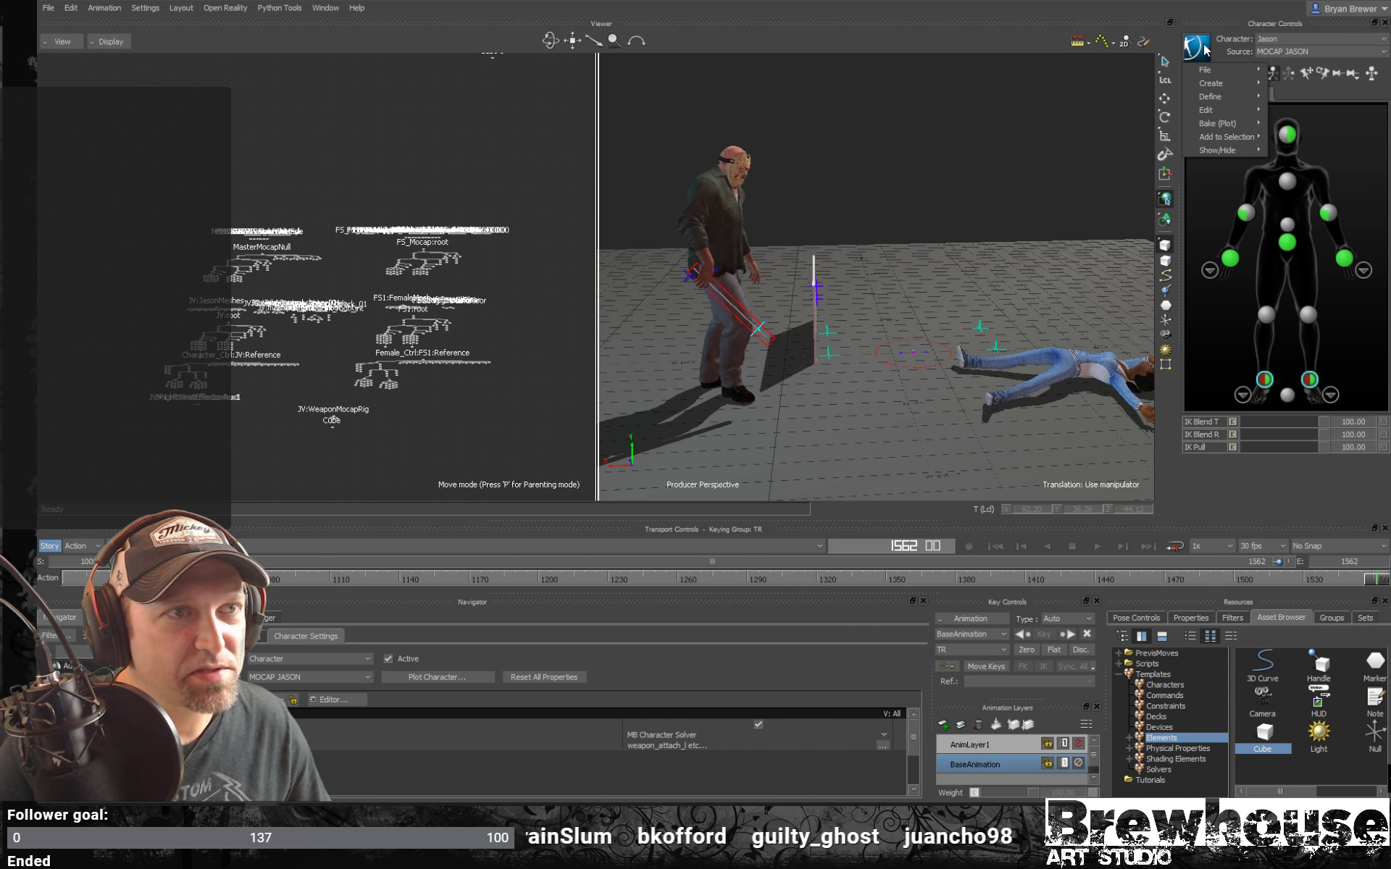
mouse_move(1215, 124)
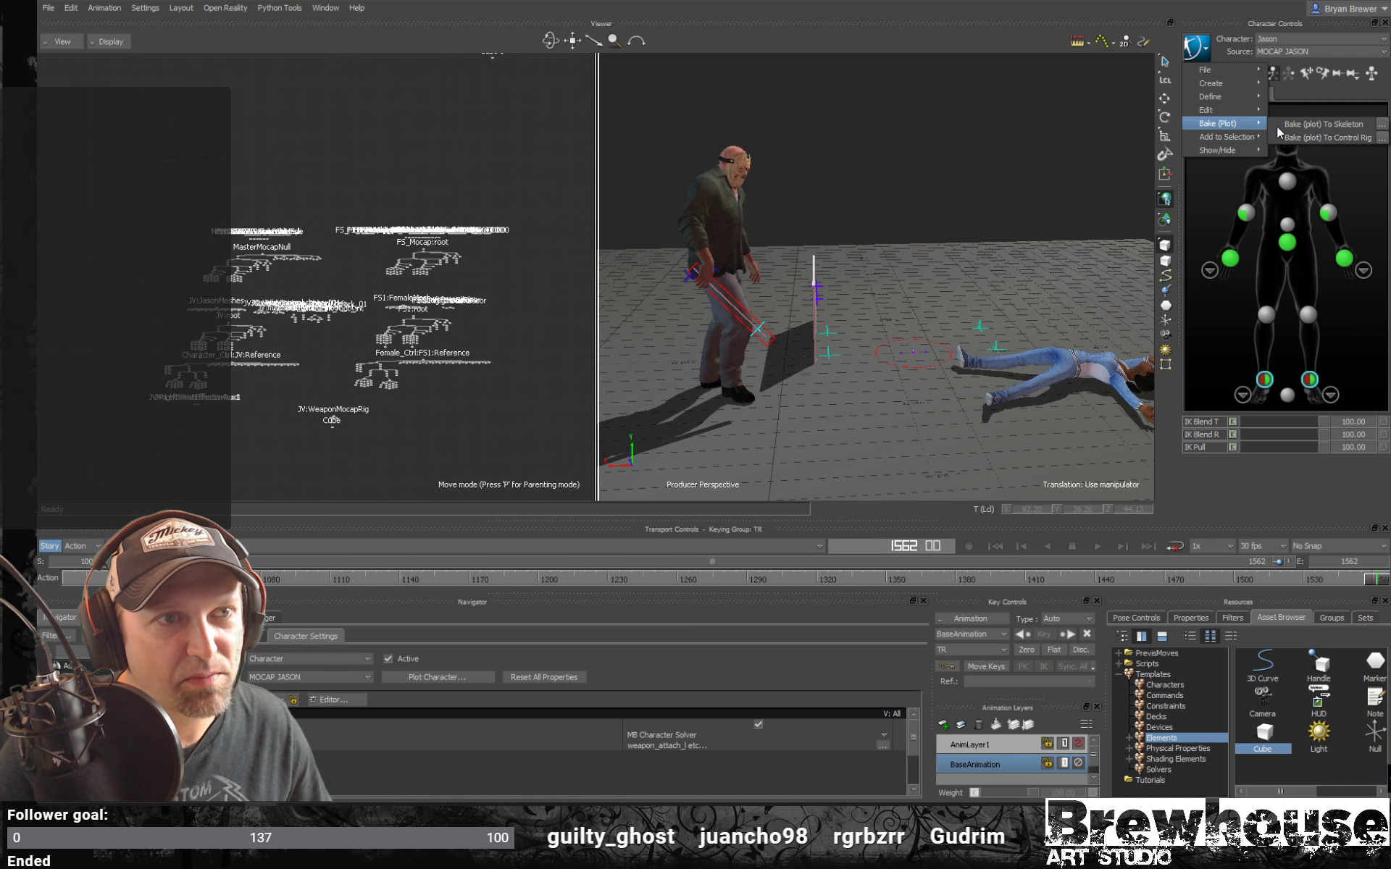
click(1293, 129)
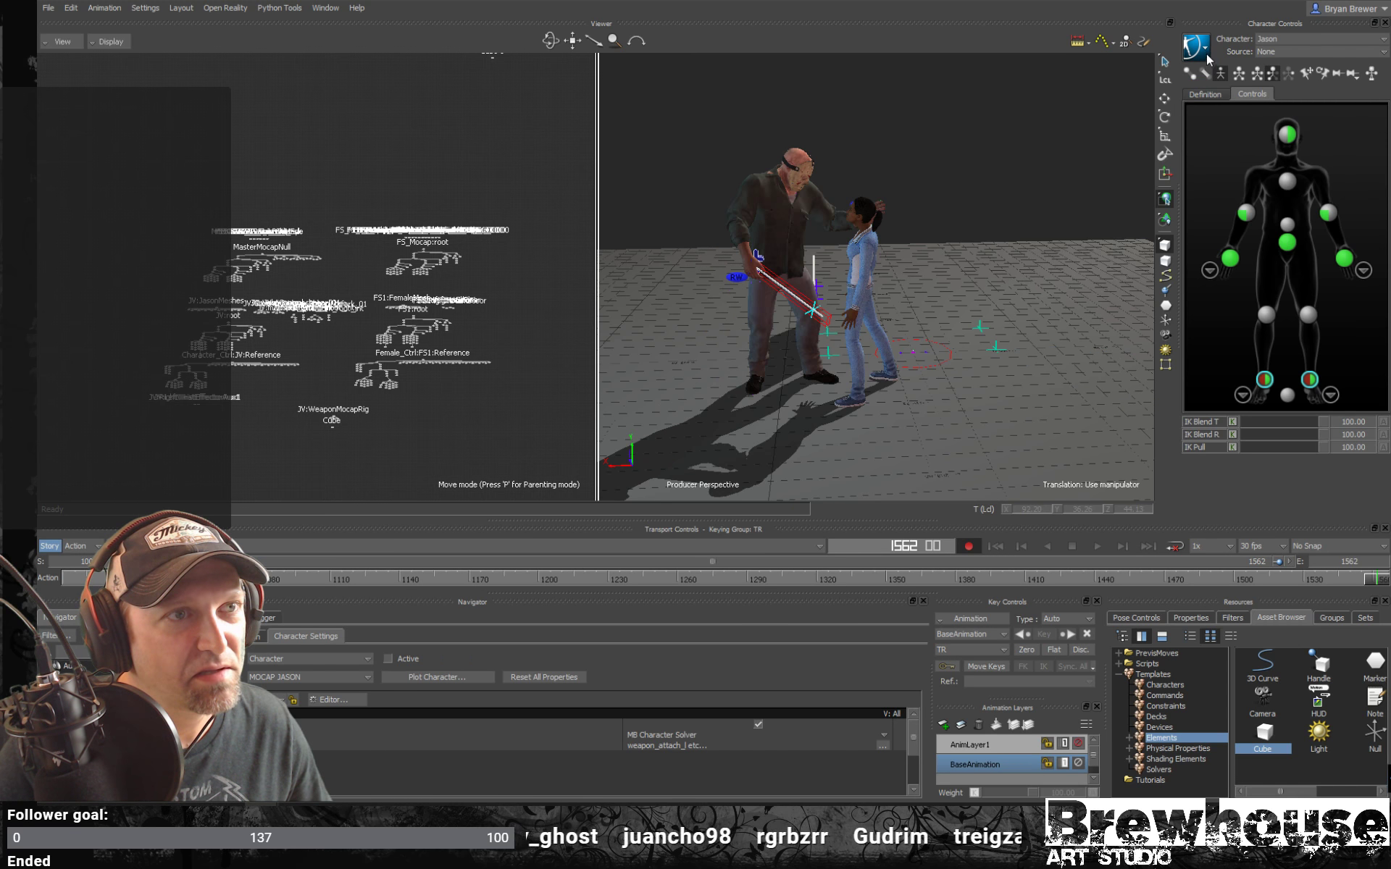
click(1196, 47)
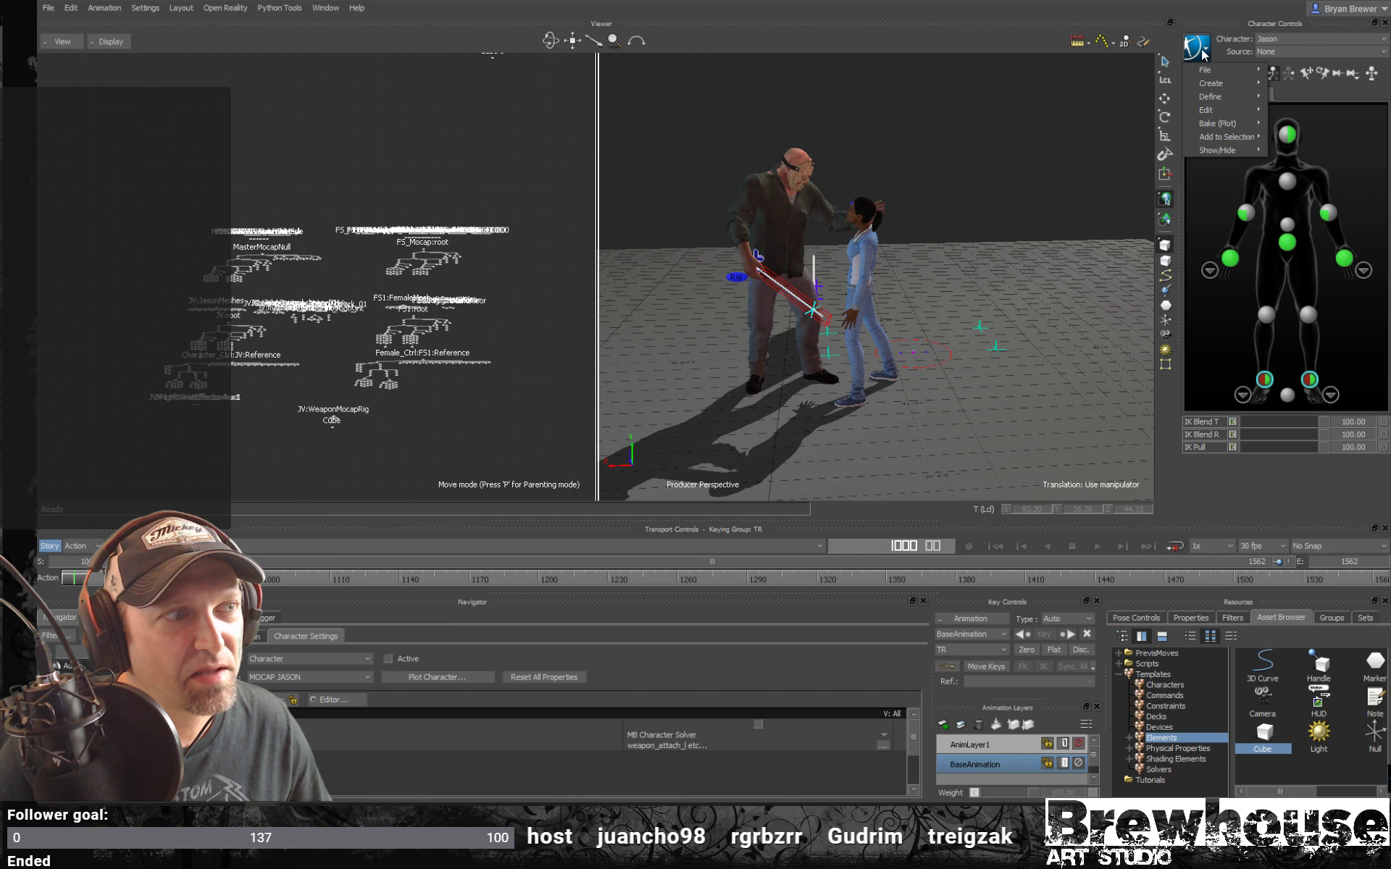
mouse_move(1213, 125)
click(1292, 138)
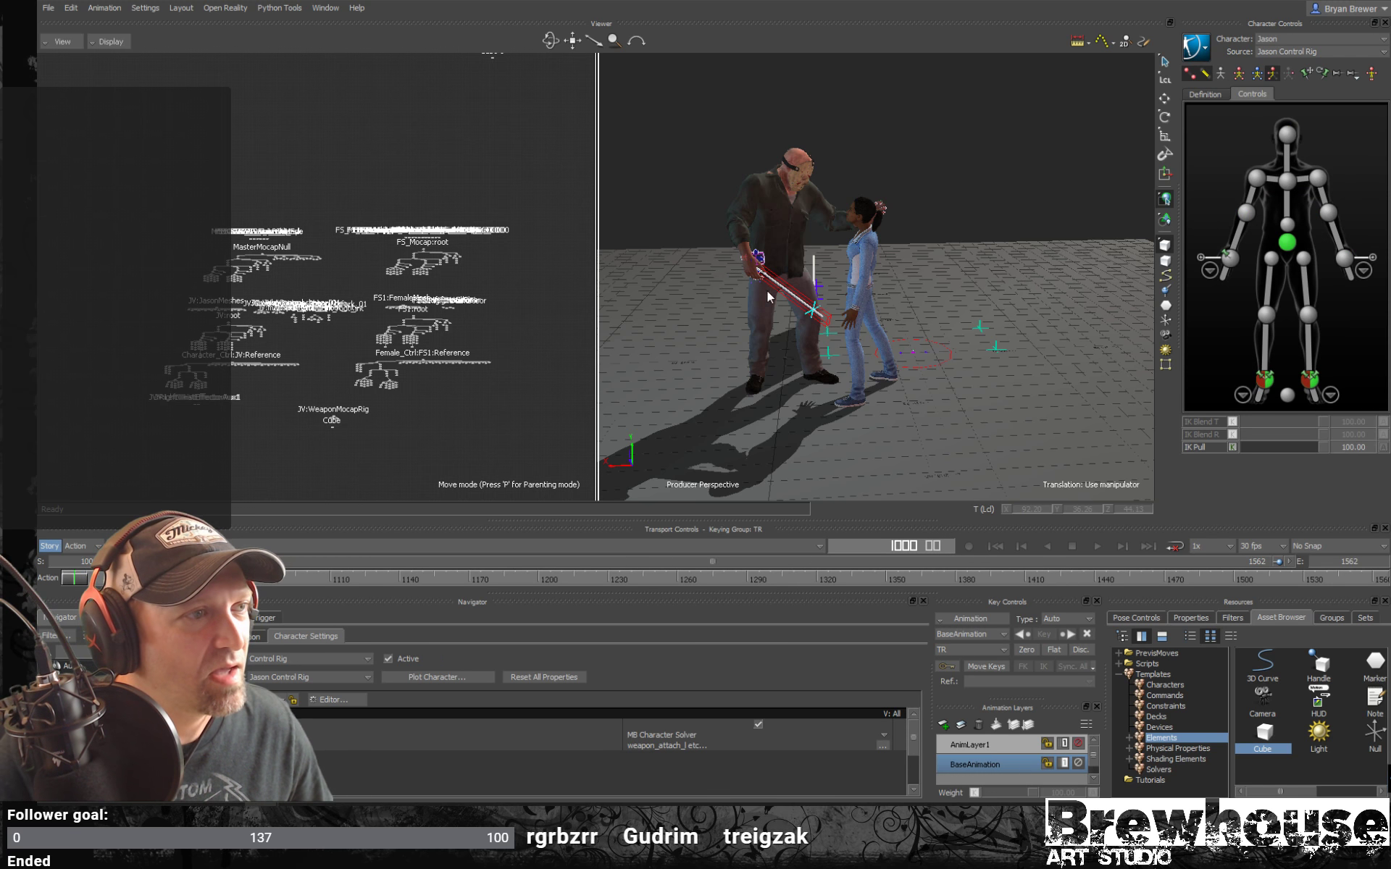
Select the weapon's mocap rig in Jason's hand and view it with both characters.
alt+right_drag(807, 323, 903, 329)
alt+drag(903, 329, 842, 391)
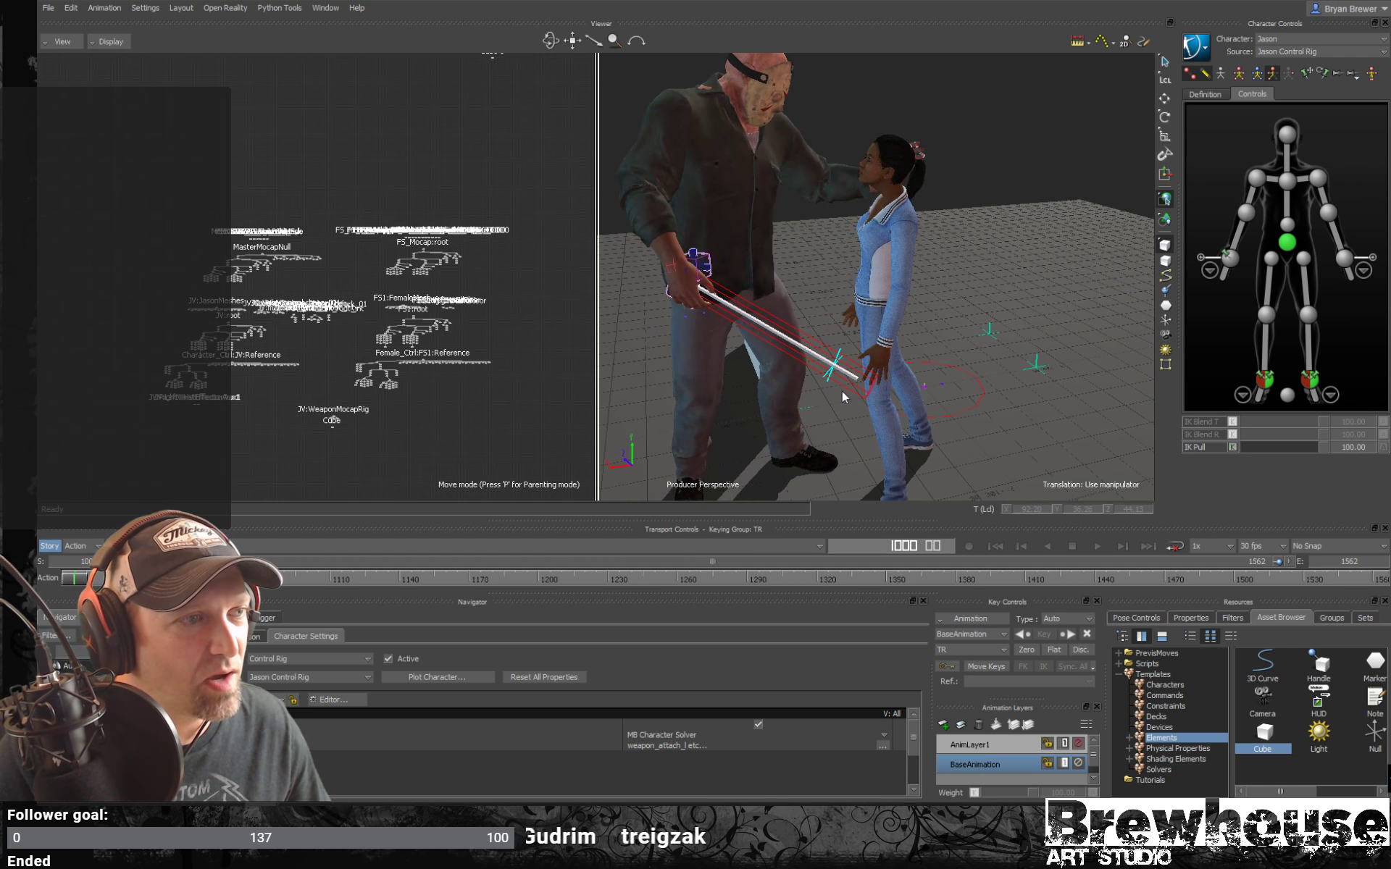
click(841, 395)
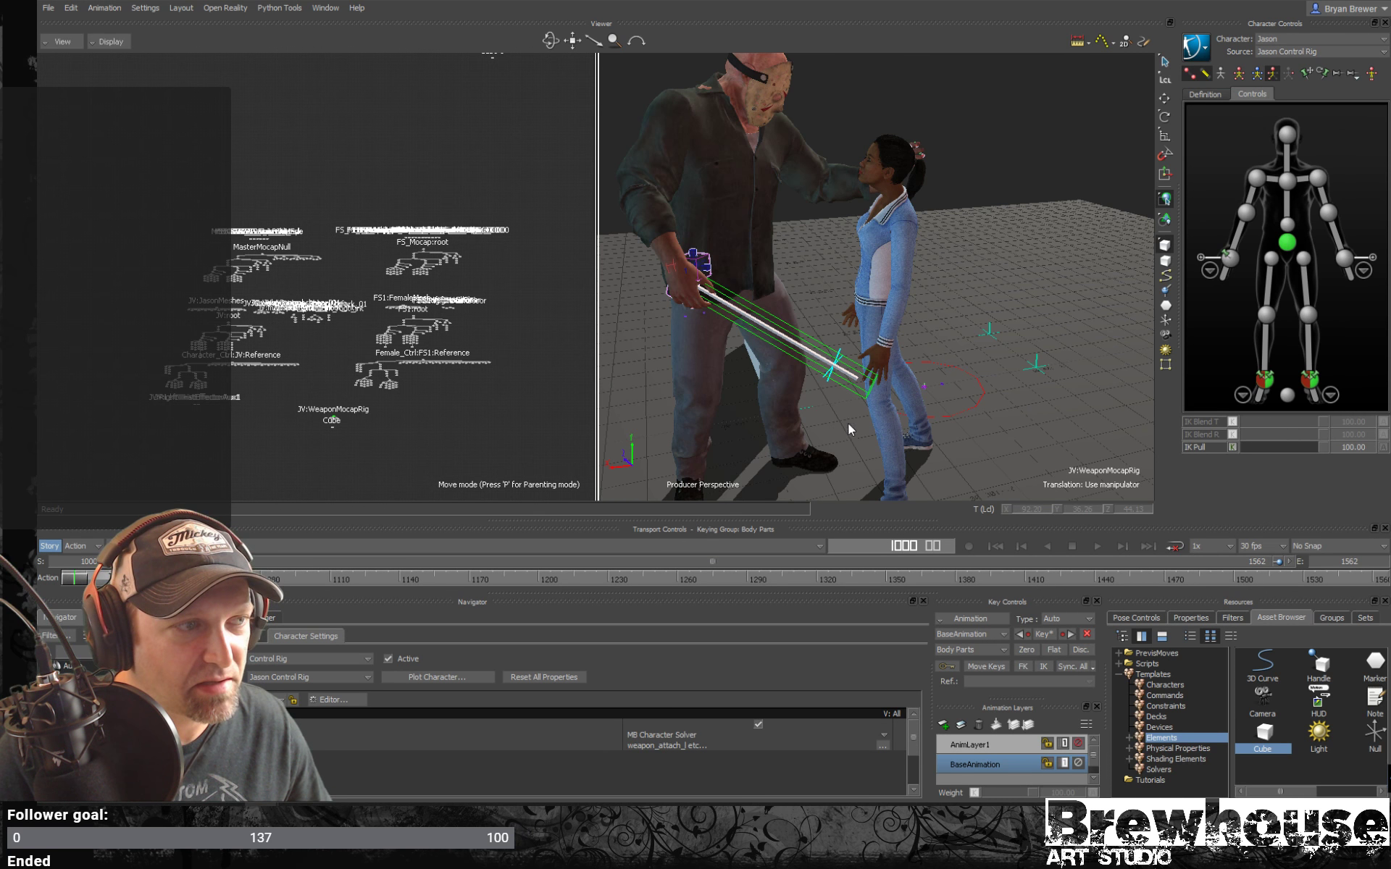
scroll(789, 384, down, 5)
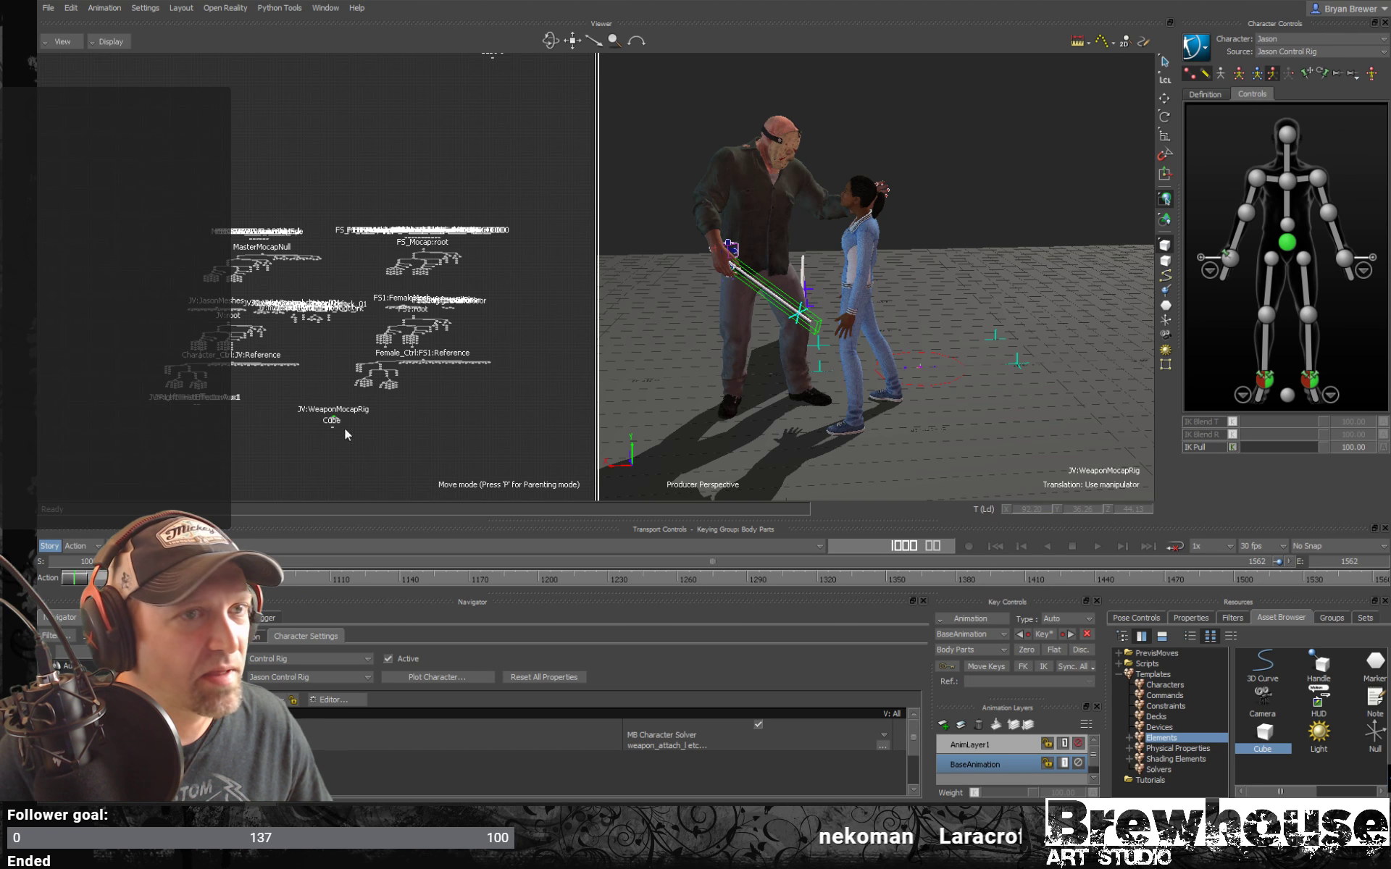
Make Female the current character with Control Rig as source, and play the animation to frame 1341.
click(1200, 50)
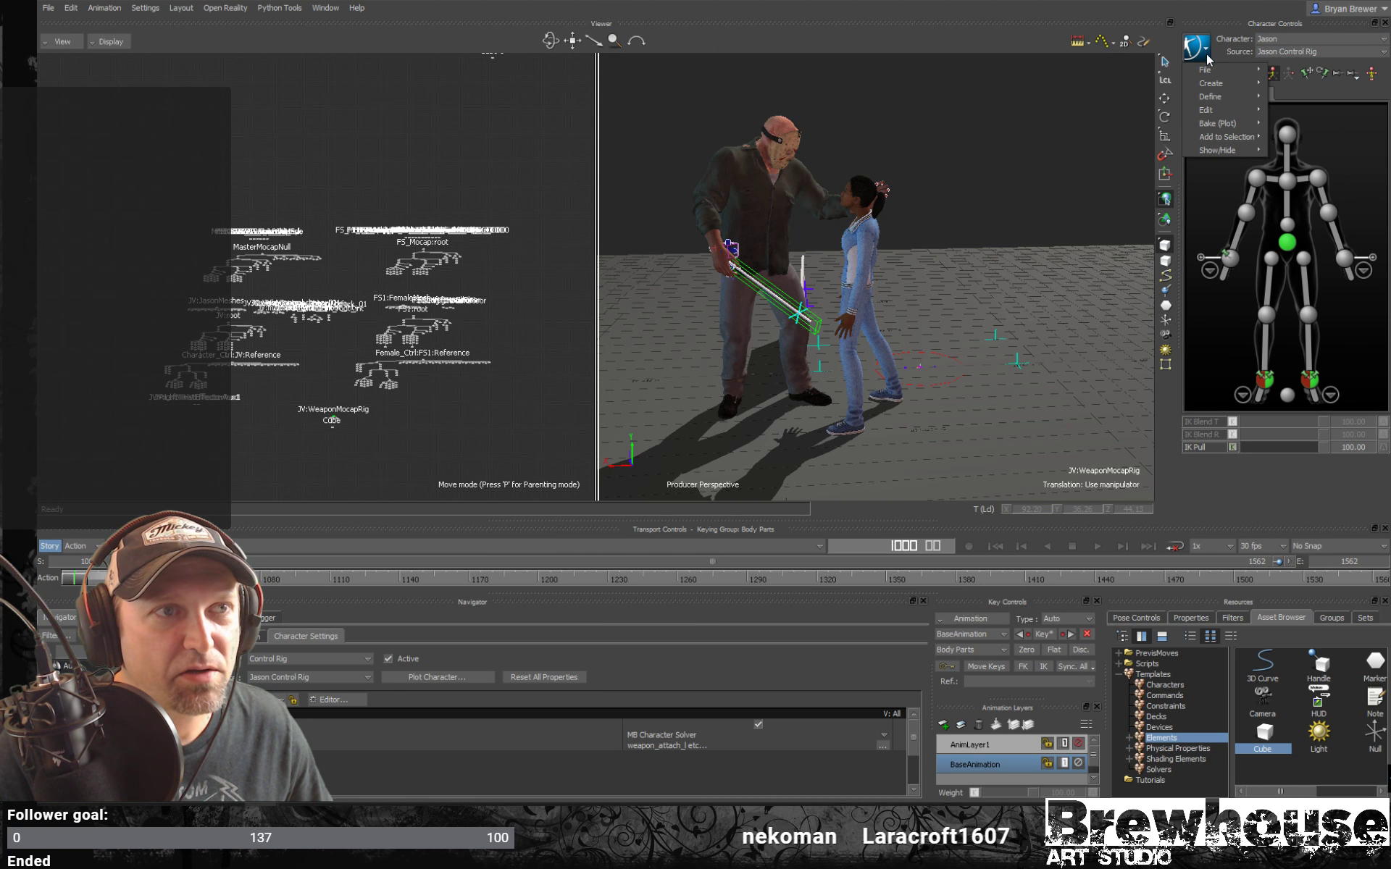
click(1282, 39)
click(1269, 73)
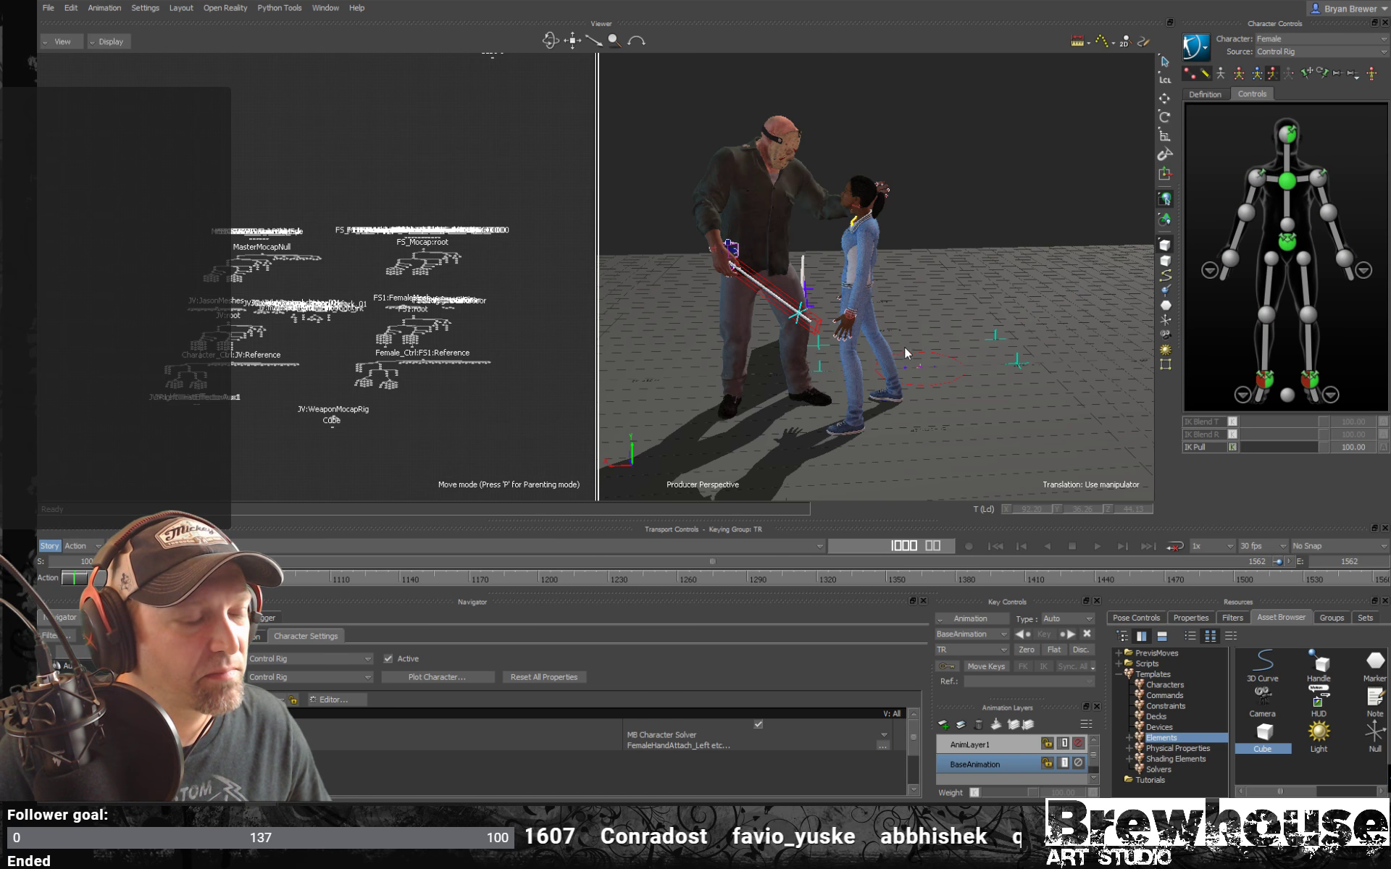
key(space)
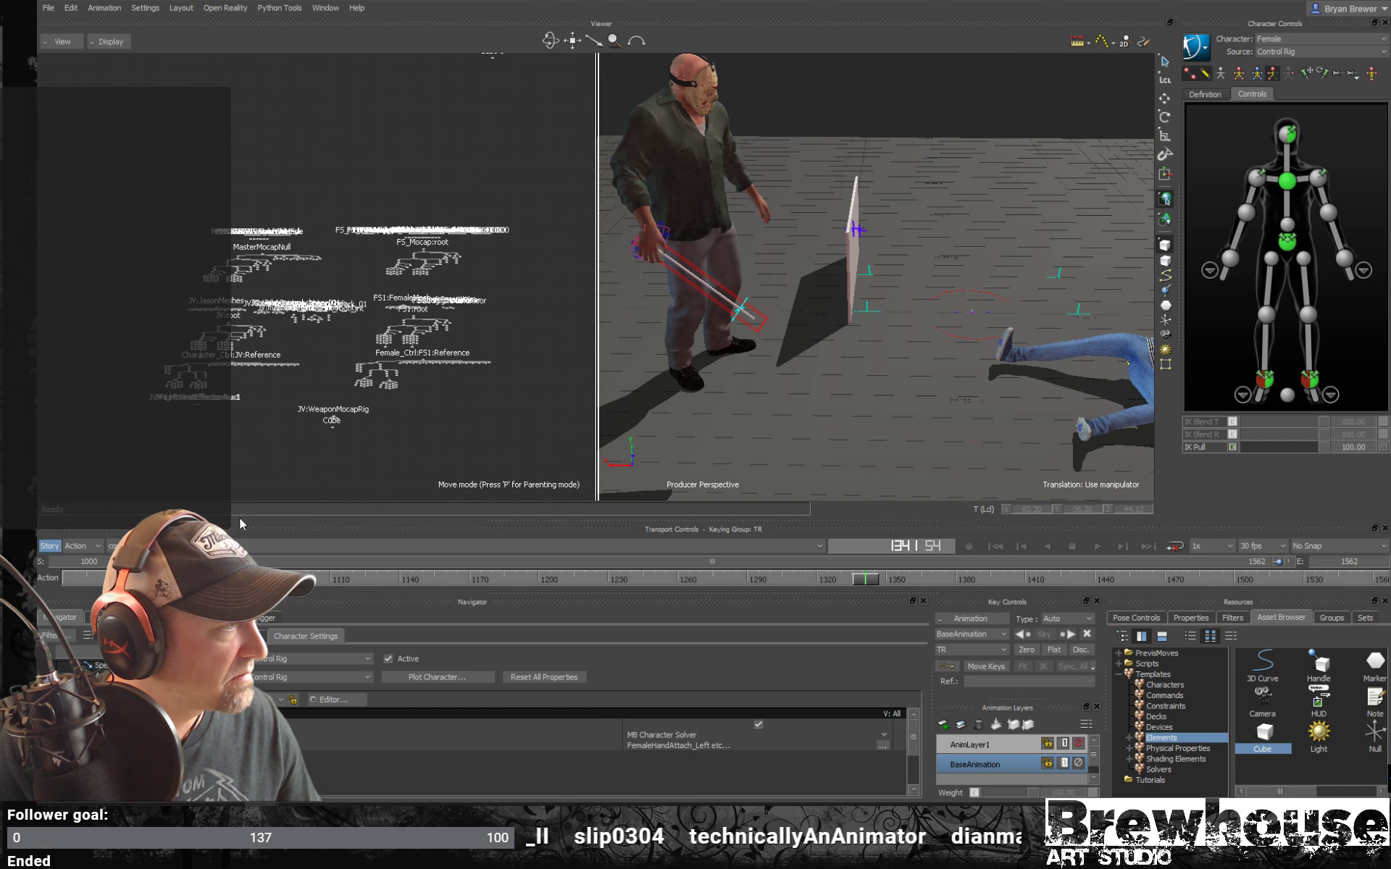
Enlarge the Navigator area and view the settings of the right-wrist effector and weapon rig Parent/Child constraints.
drag(242, 521, 244, 451)
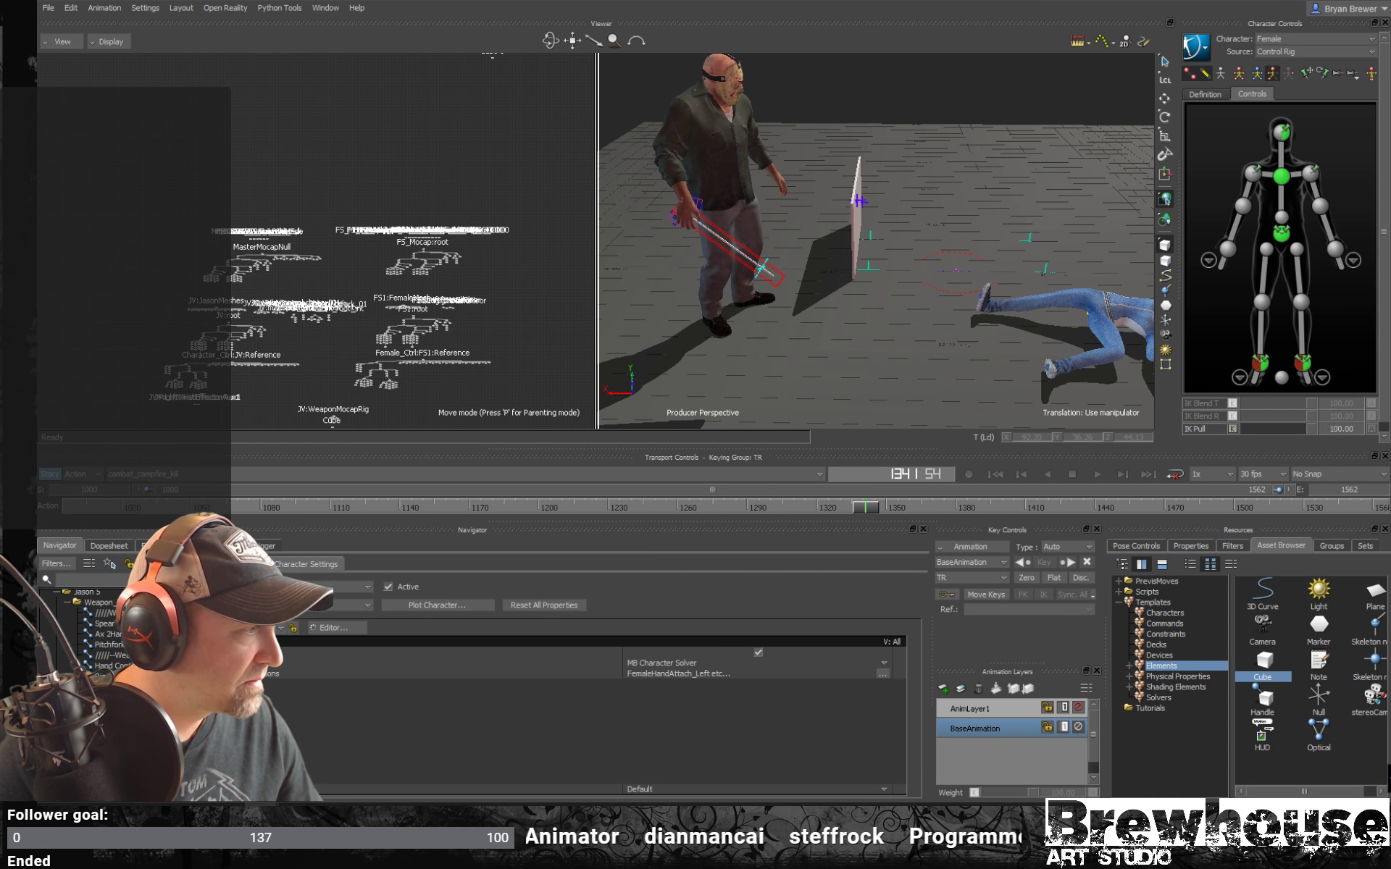
double_click(101, 675)
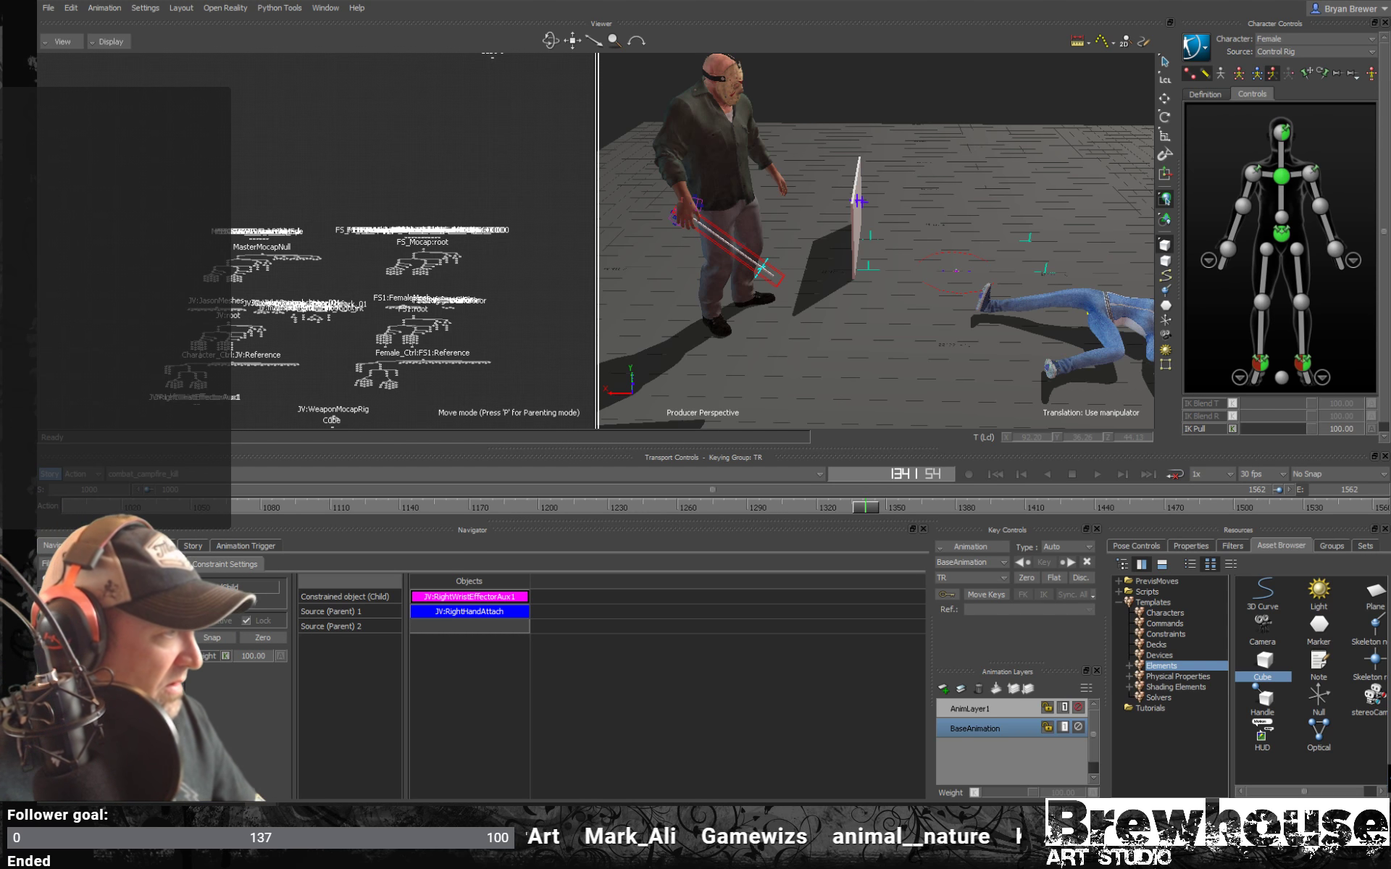
drag(182, 683, 213, 682)
click(189, 686)
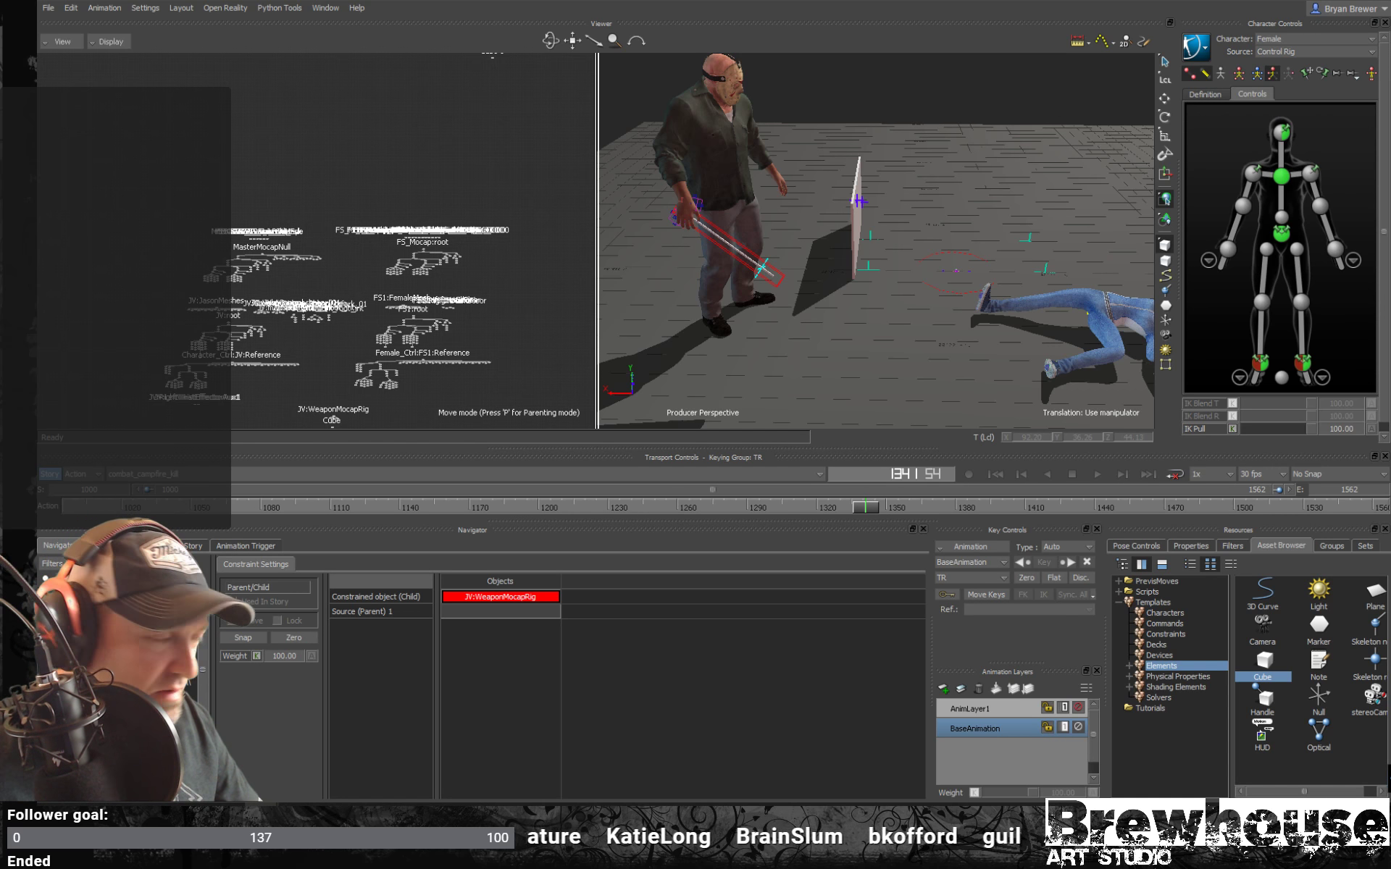
Compare the two opposite Parent/Child constraints between JV:WeaponMocapRig and JV:weapon_attach_r, checking which object is child and which is parent.
click(190, 686)
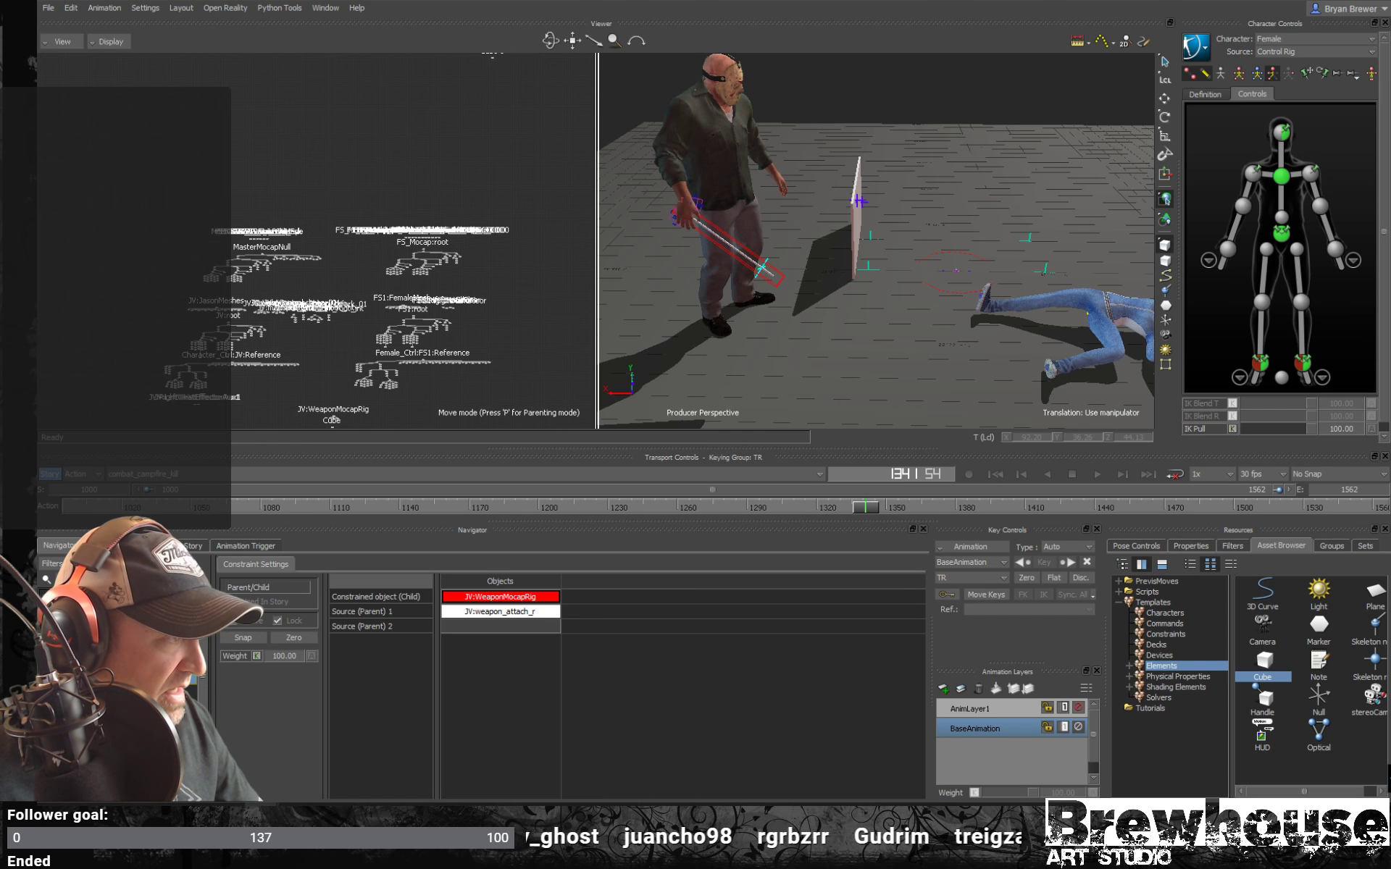
click(190, 690)
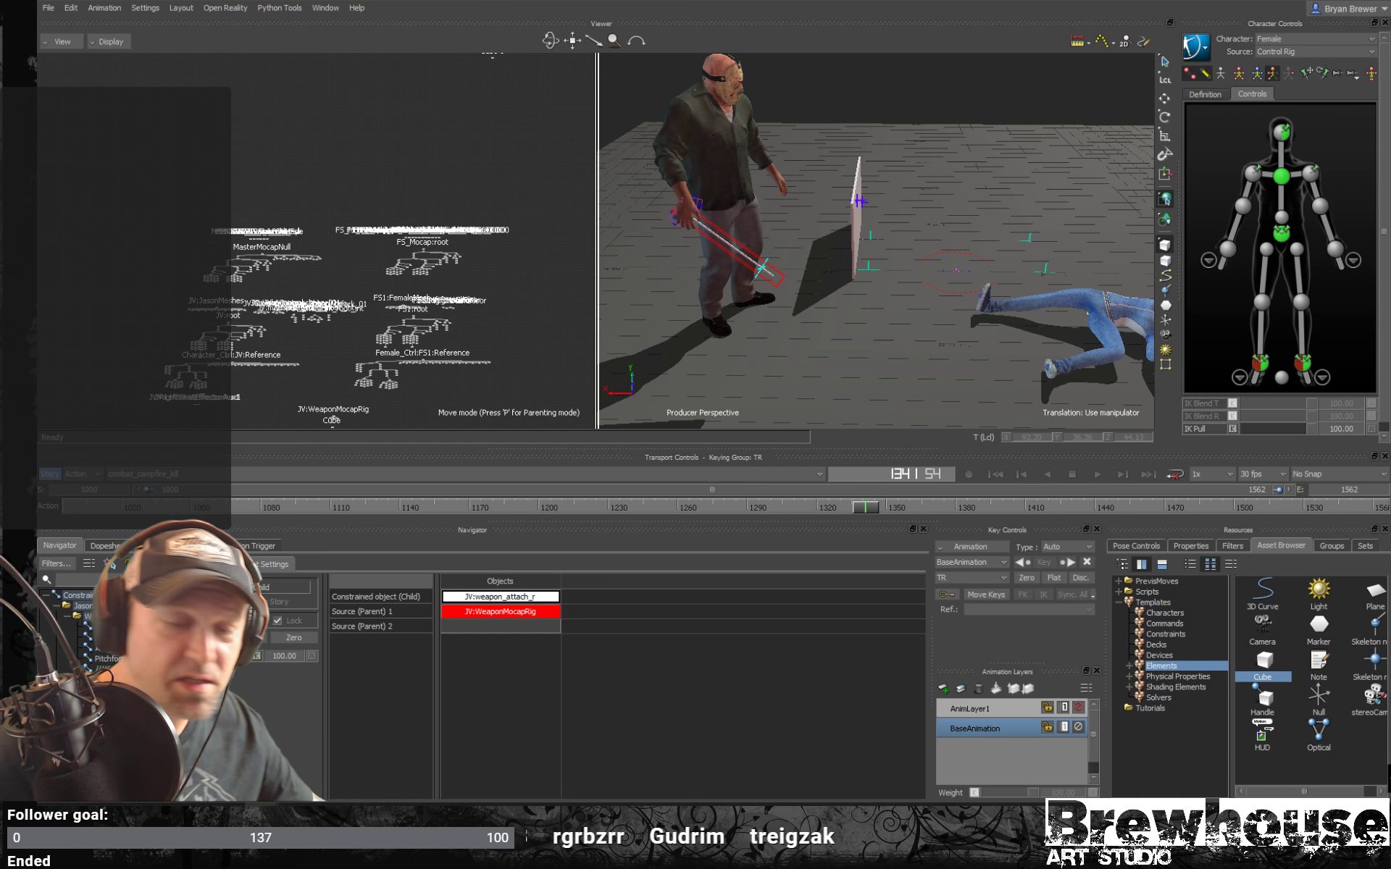
click(190, 680)
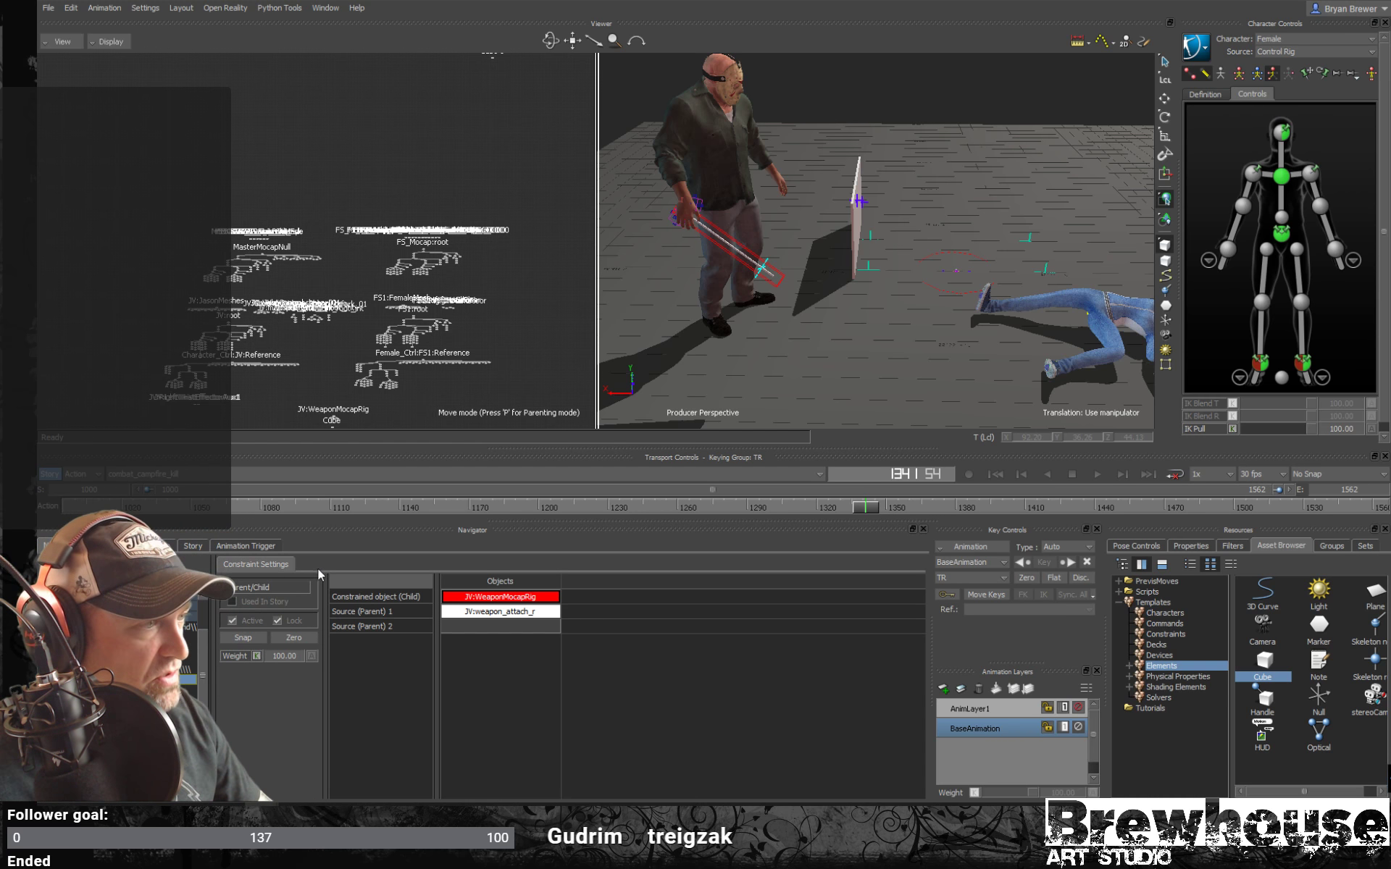
click(190, 690)
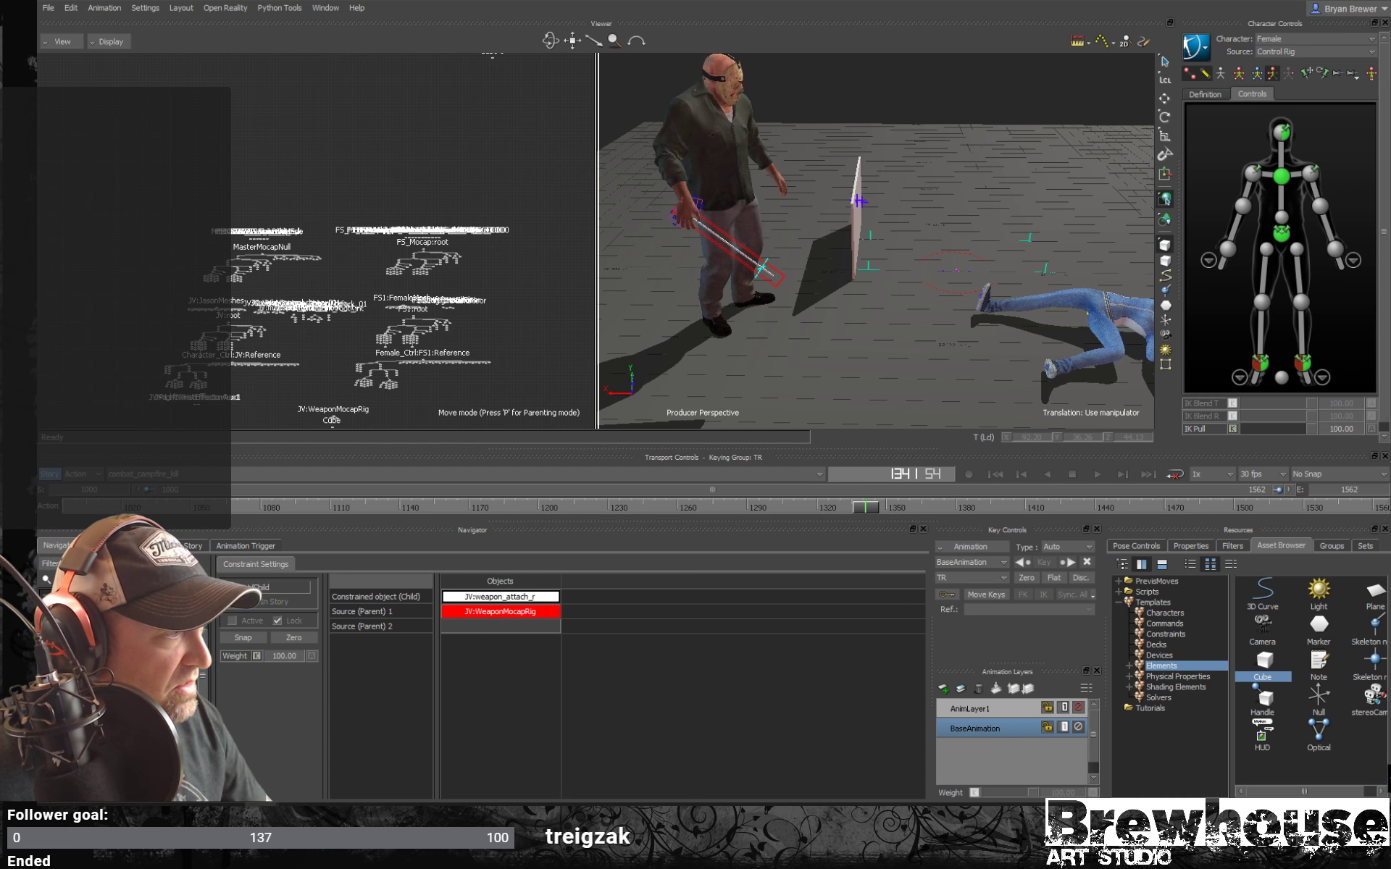
click(190, 679)
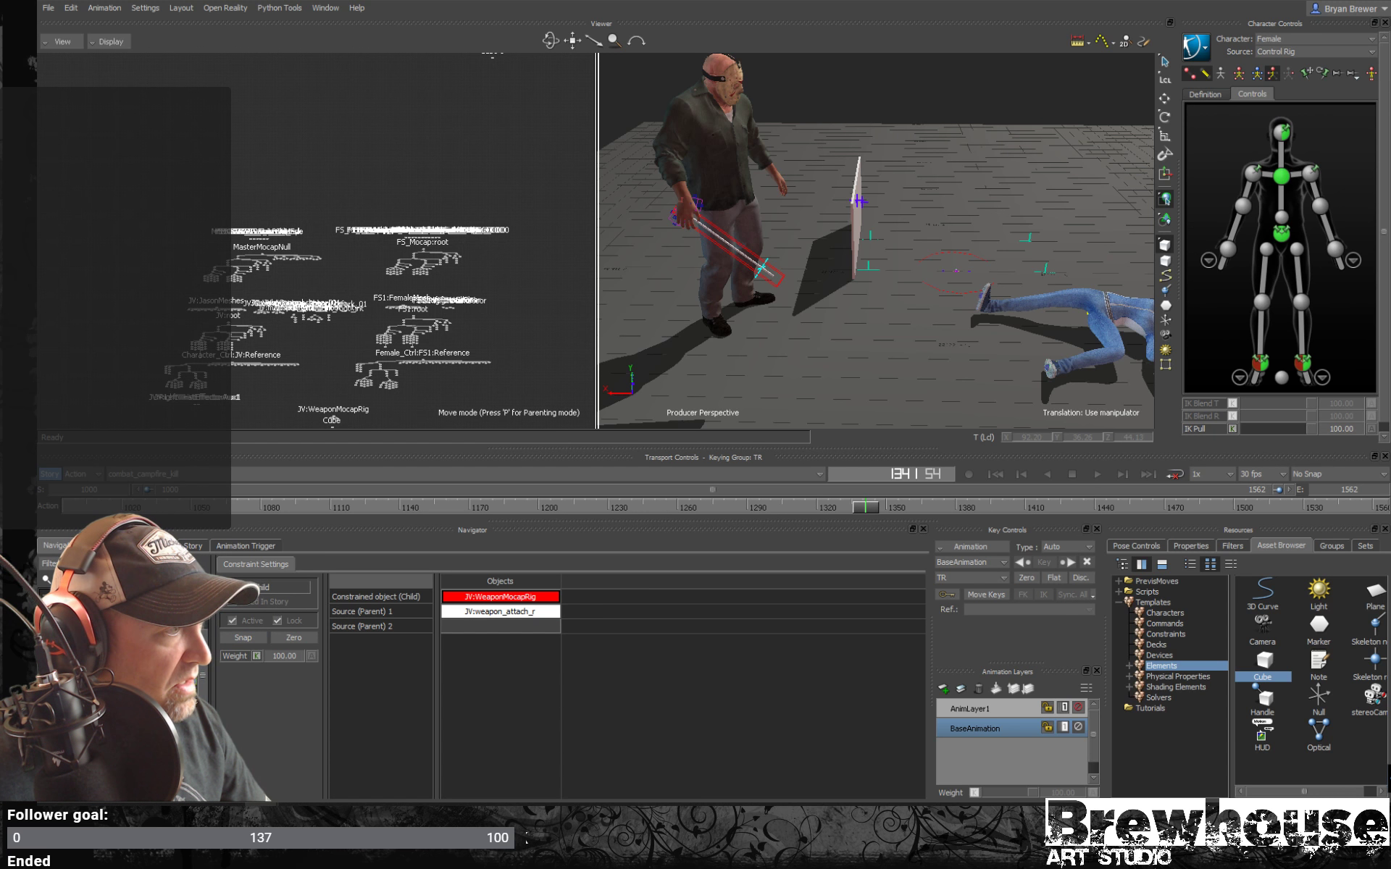
click(190, 690)
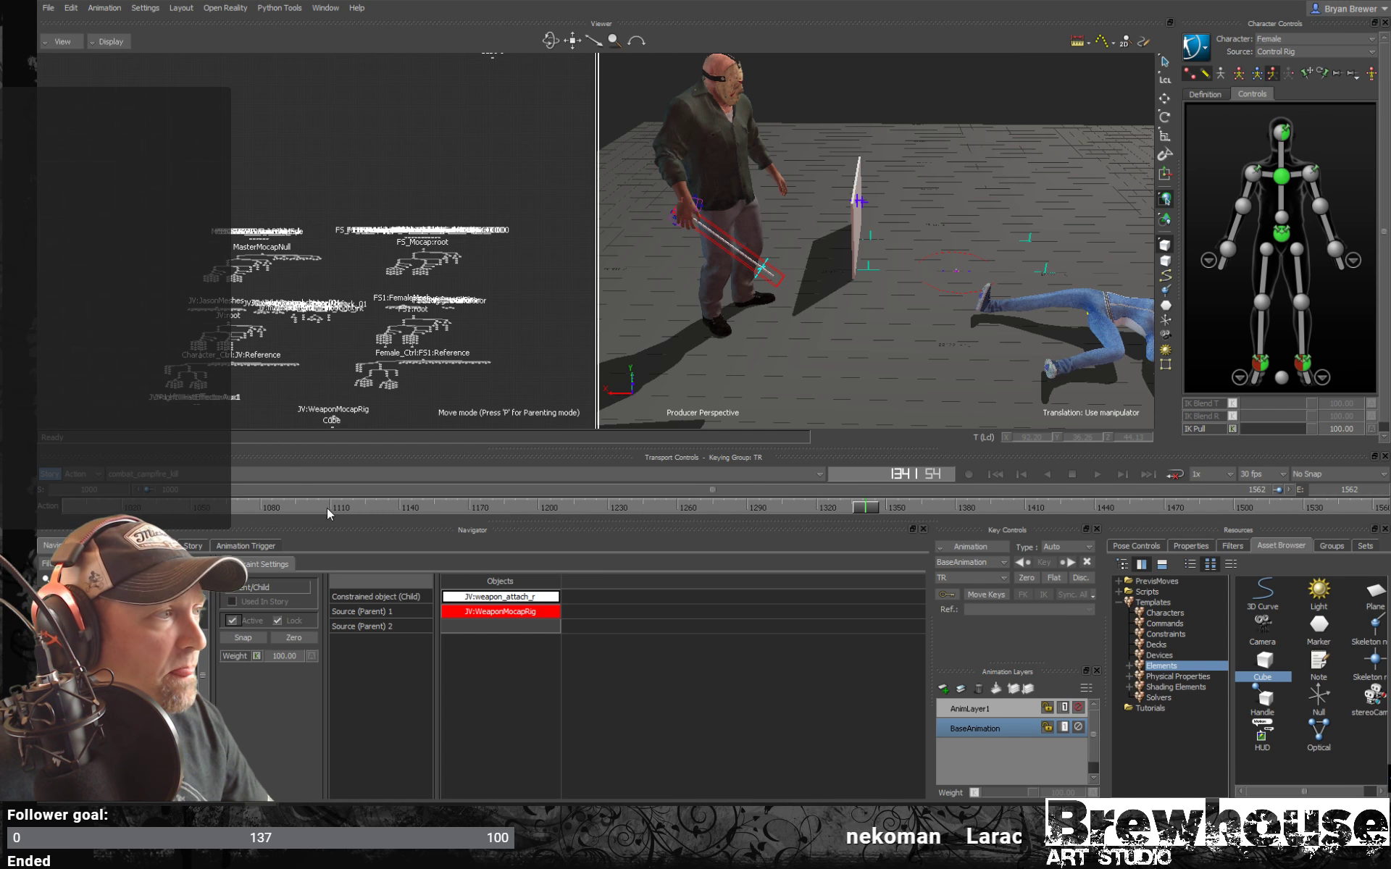
Select the weapon mocap rig at frame 1322, try moving it away from Jason's side and undo the move.
drag(864, 509, 820, 386)
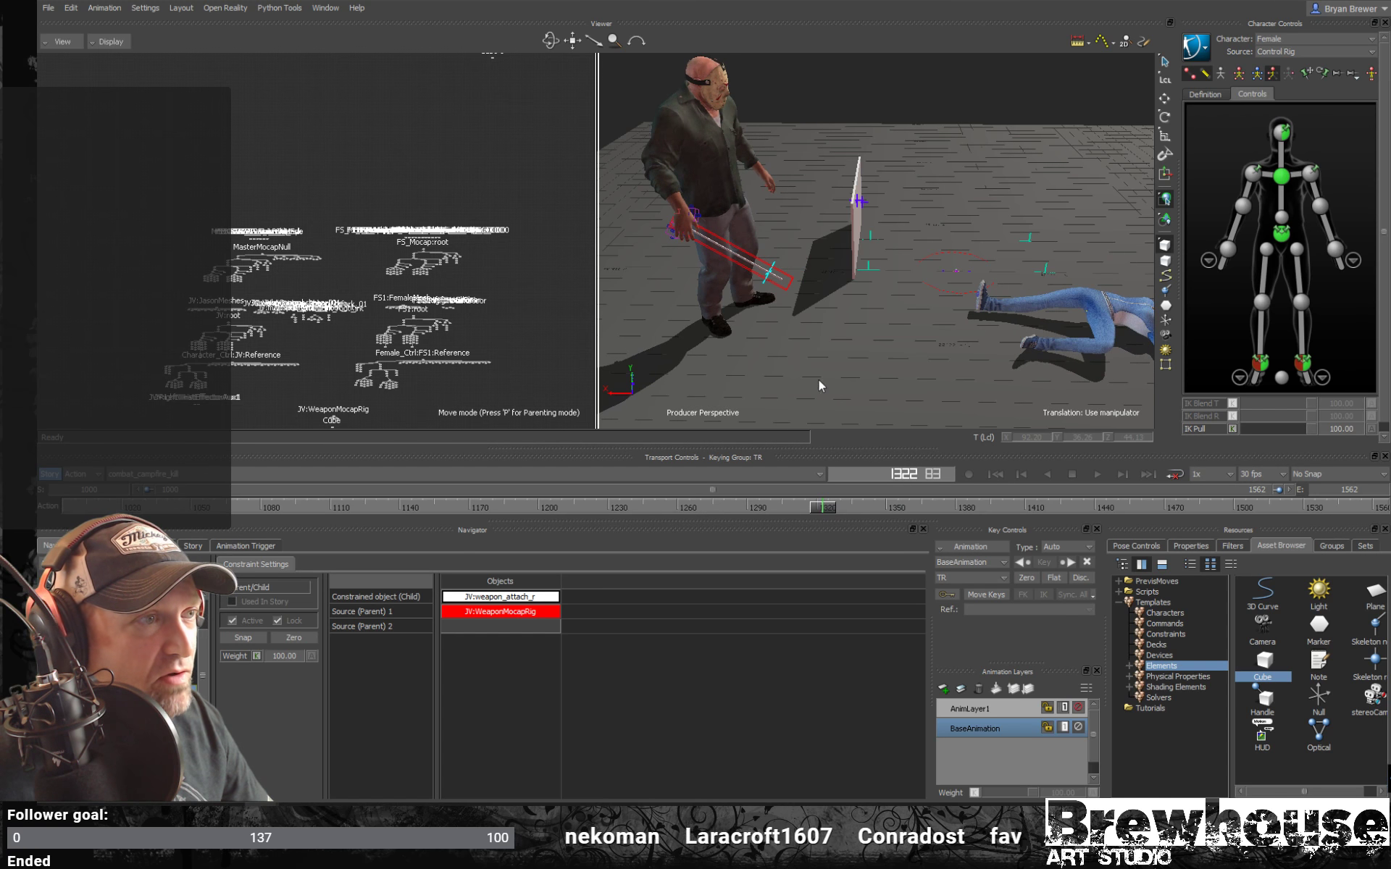
click(786, 287)
drag(719, 168, 753, 98)
key(ctrl+z)
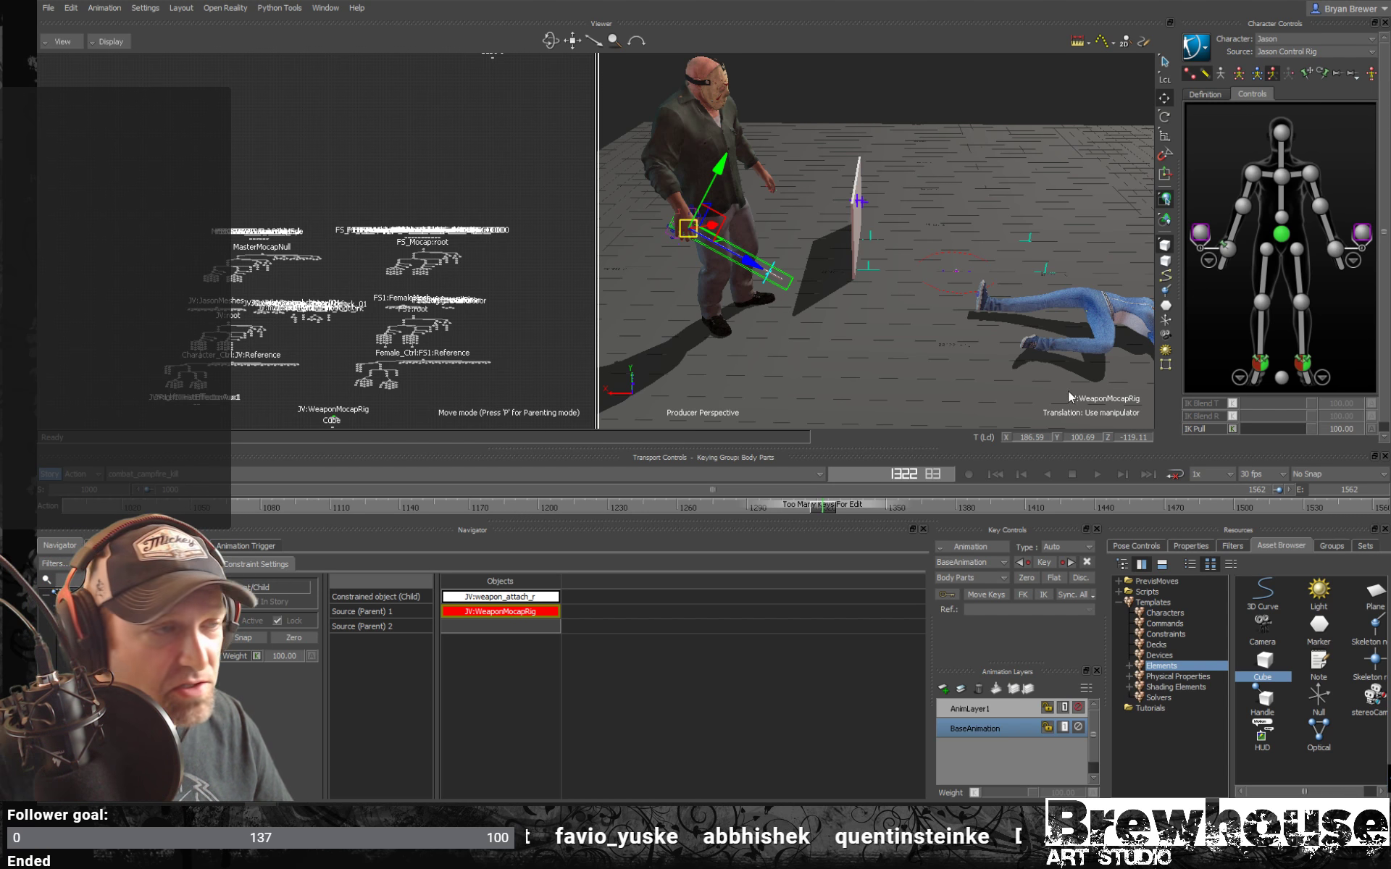
Examine the weapon rig in Jason's hand up close and scrub back to frame 1173.
ctrl+drag(723, 314, 799, 318)
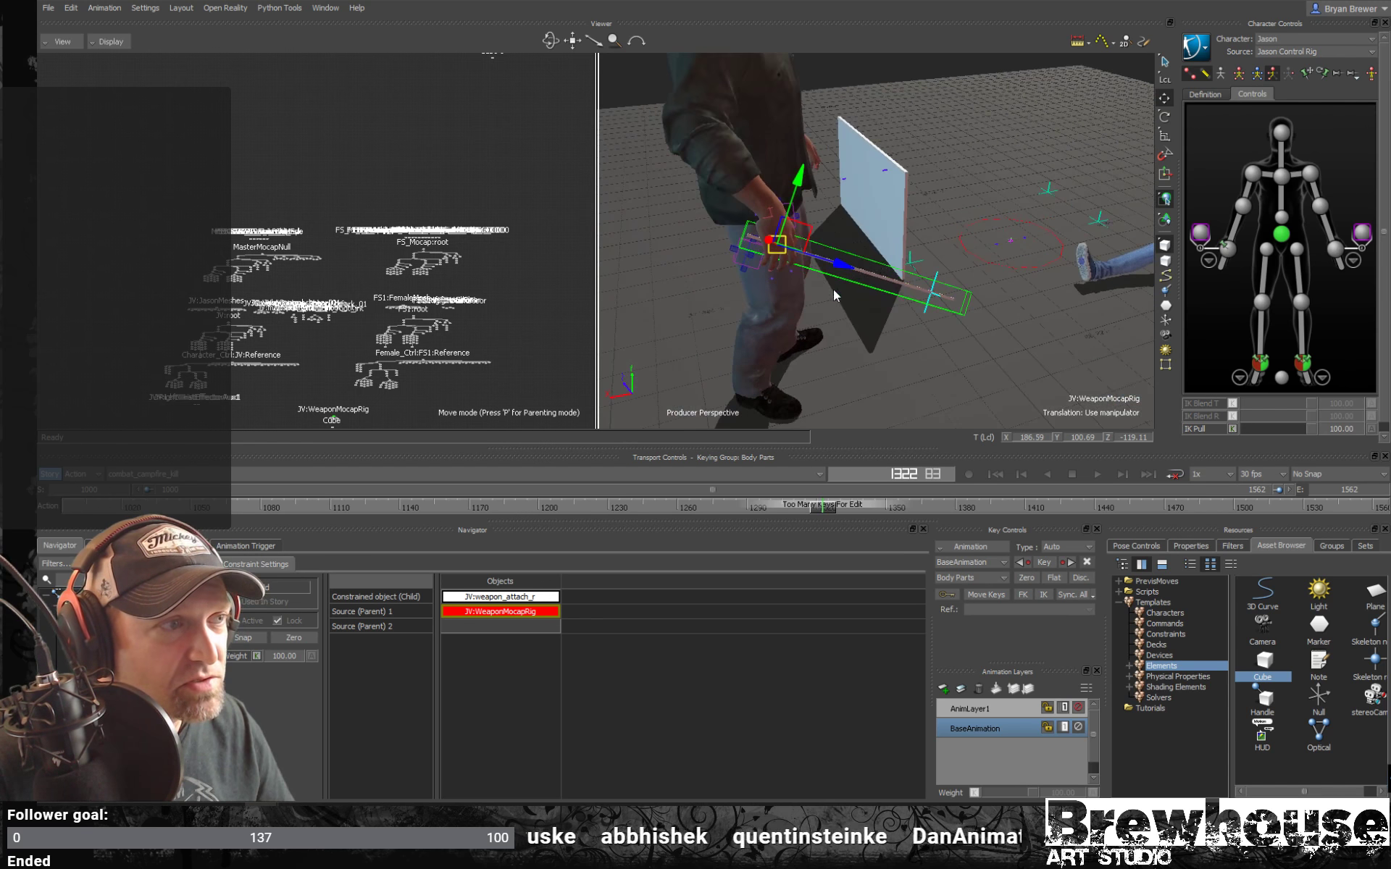
alt+right_drag(779, 342, 733, 334)
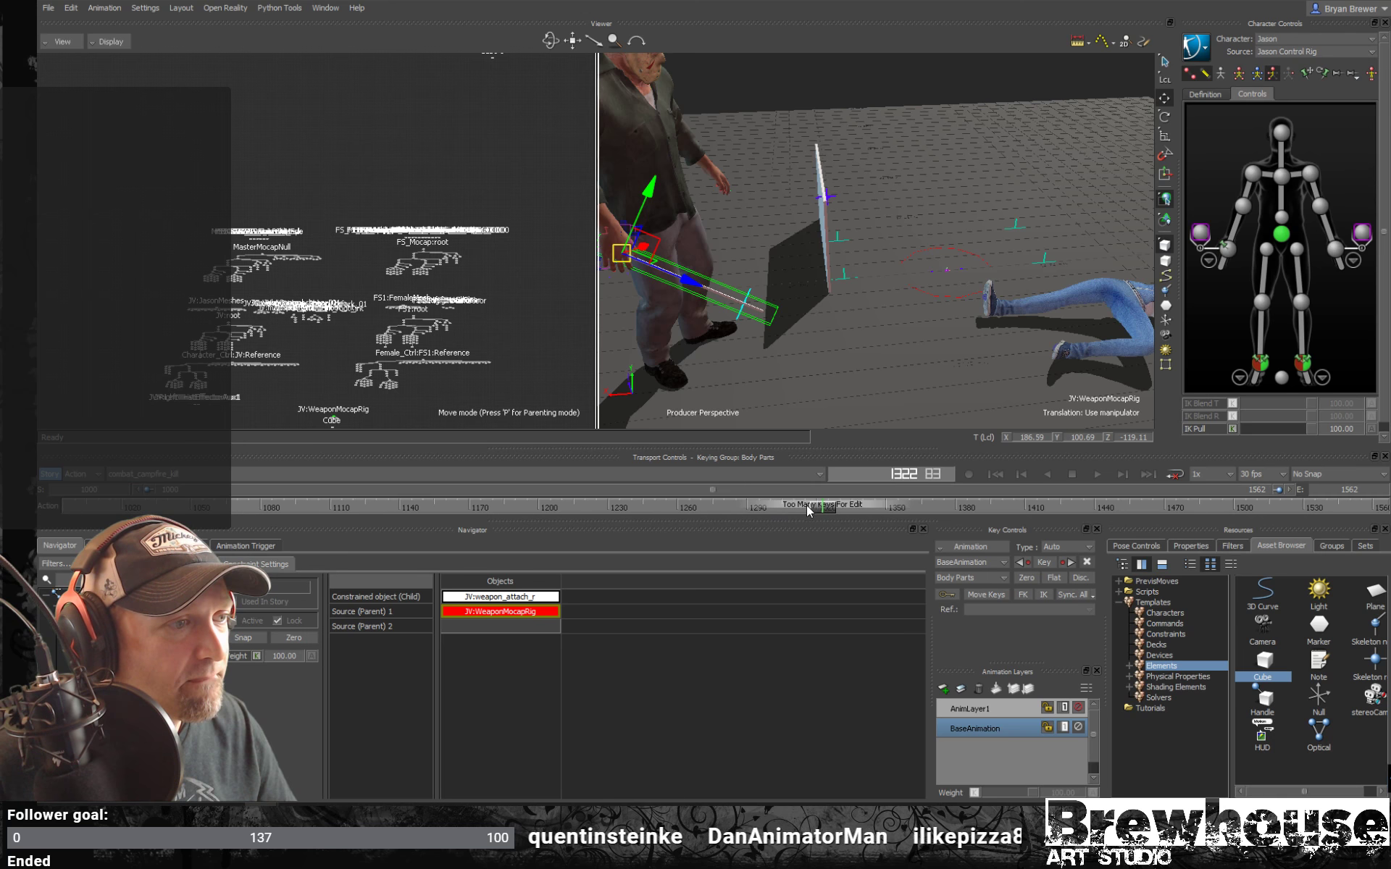
mouse_move(822, 507)
mouse_down()
mouse_move(446, 511)
mouse_move(512, 513)
mouse_move(316, 523)
mouse_move(496, 533)
mouse_move(481, 536)
mouse_move(297, 536)
mouse_move(507, 535)
mouse_move(372, 543)
mouse_move(475, 534)
mouse_up()
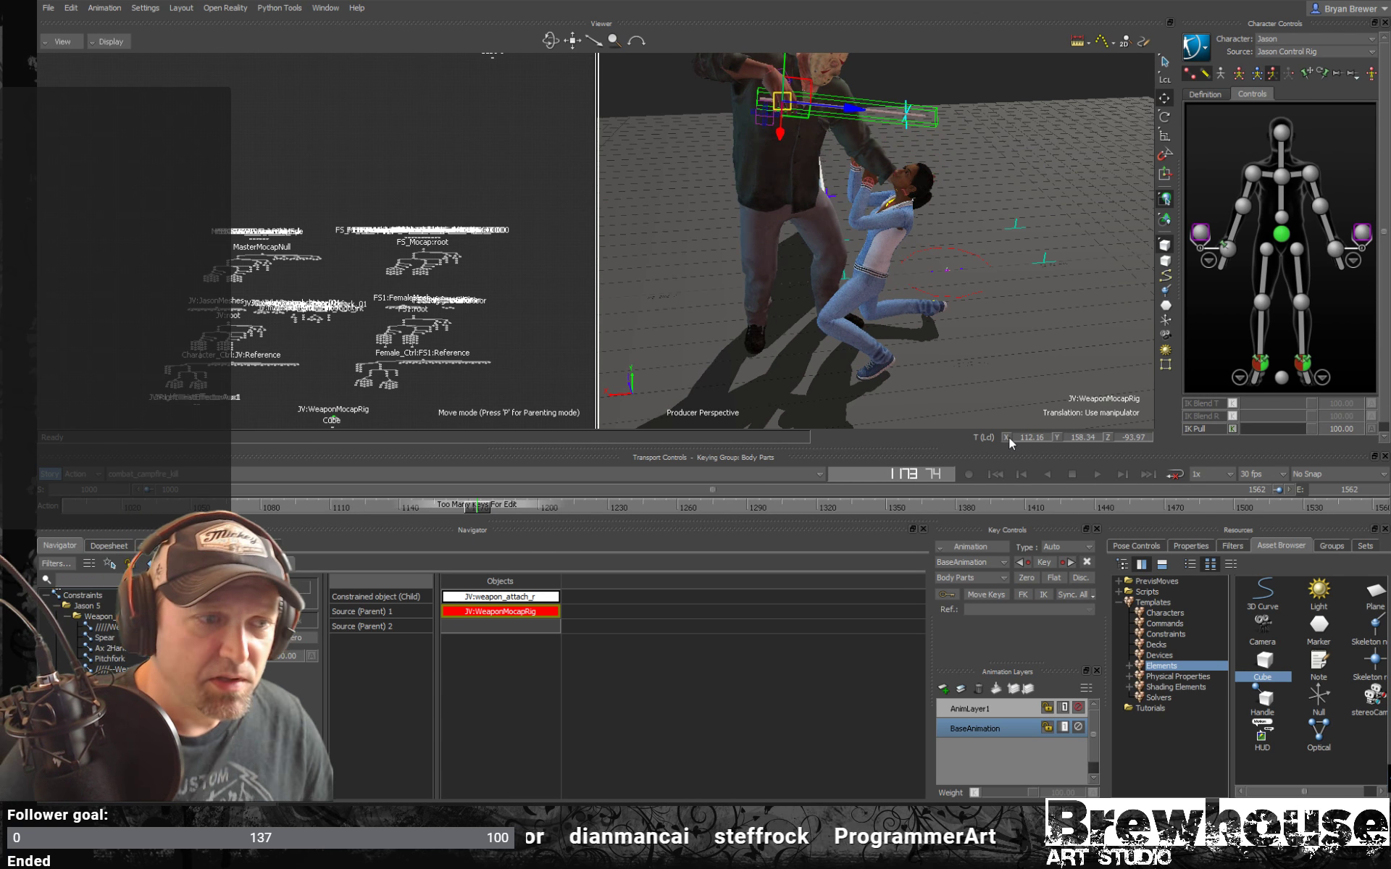
On AnimLayer1, key the weapon mocap rig at frame 1124, before Jason raises his arm.
click(1000, 710)
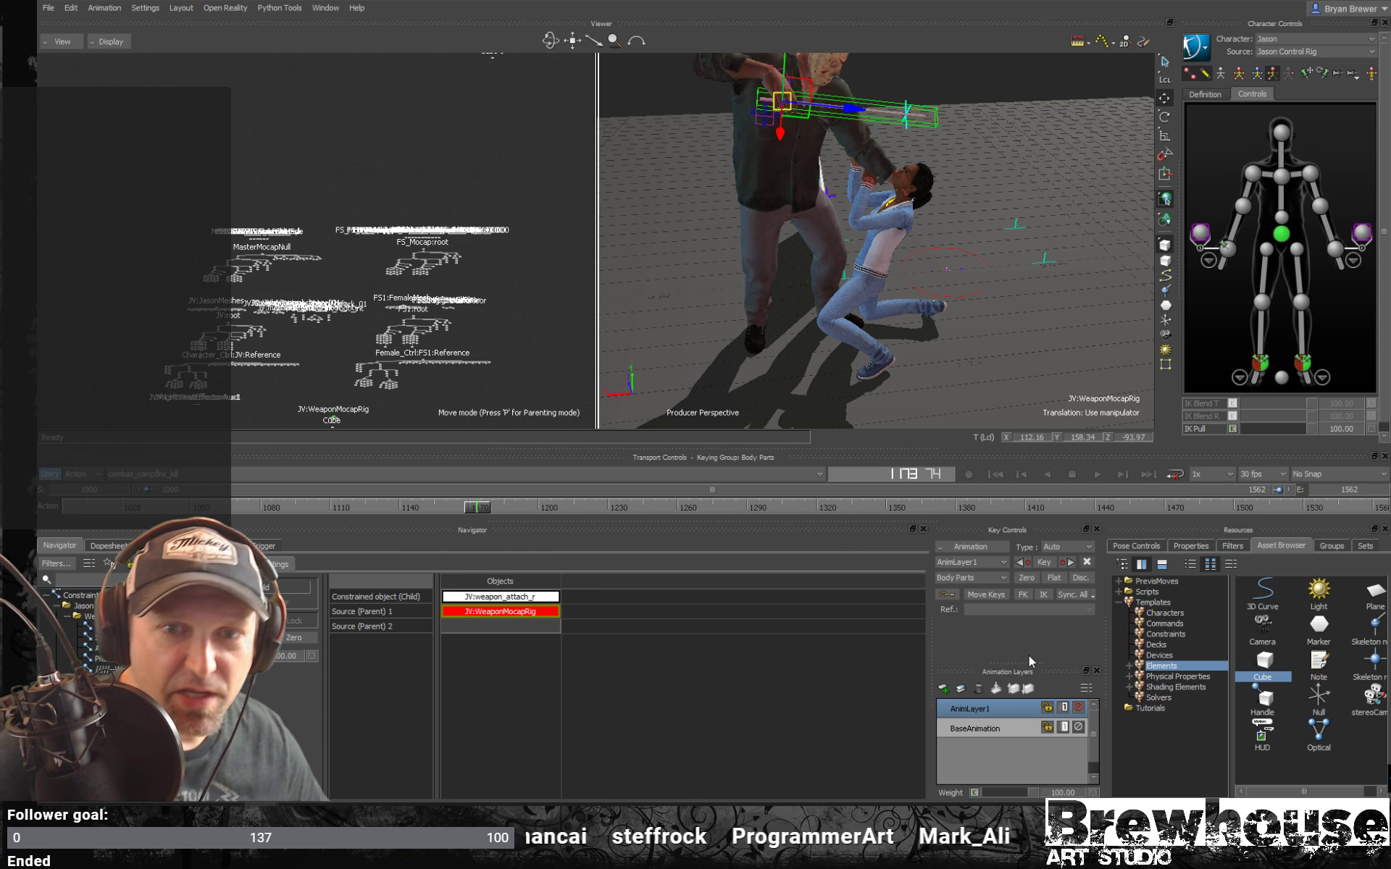
shift+drag(895, 210, 913, 264)
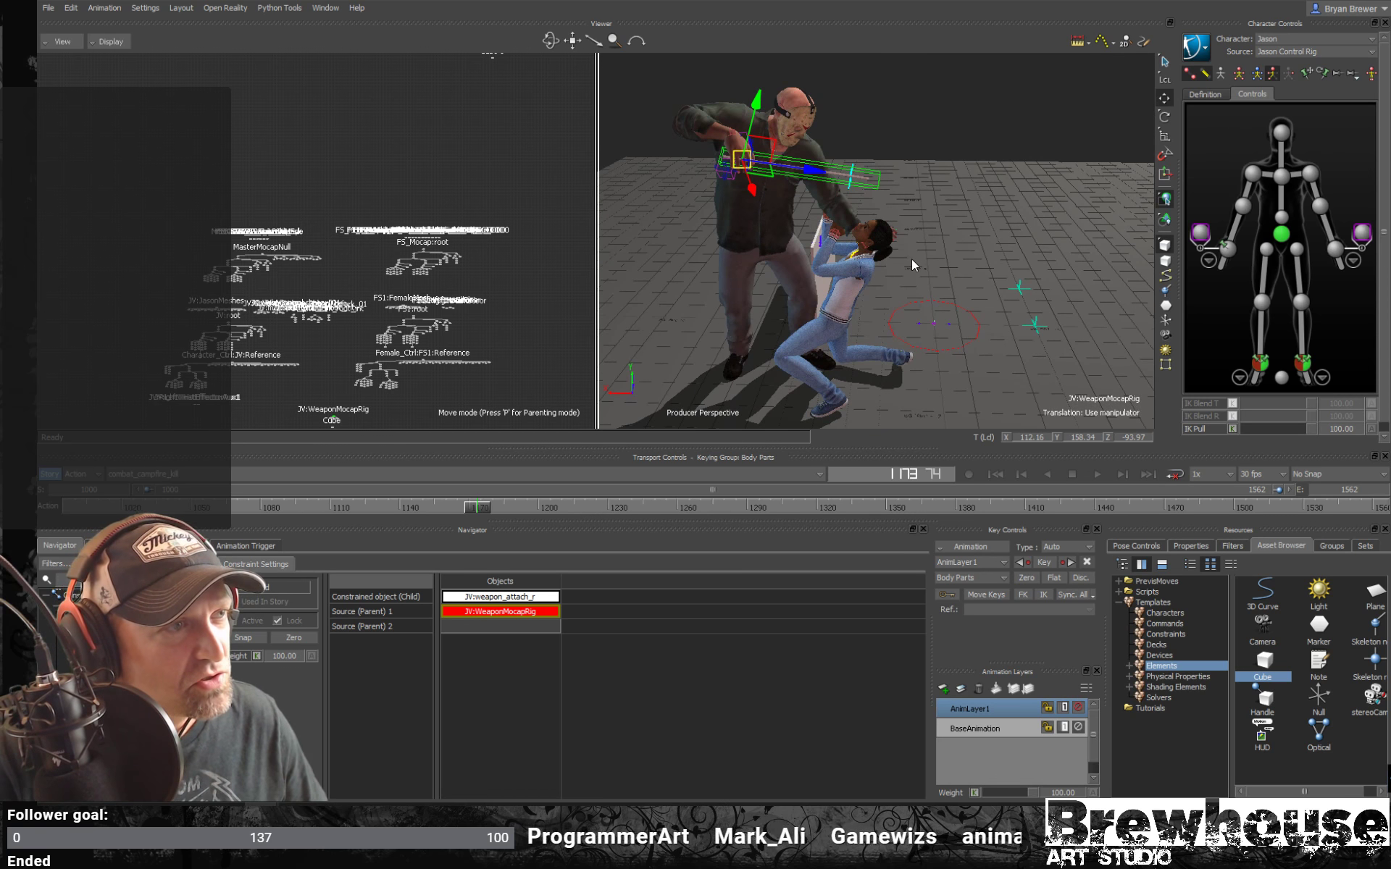
drag(471, 511, 71, 512)
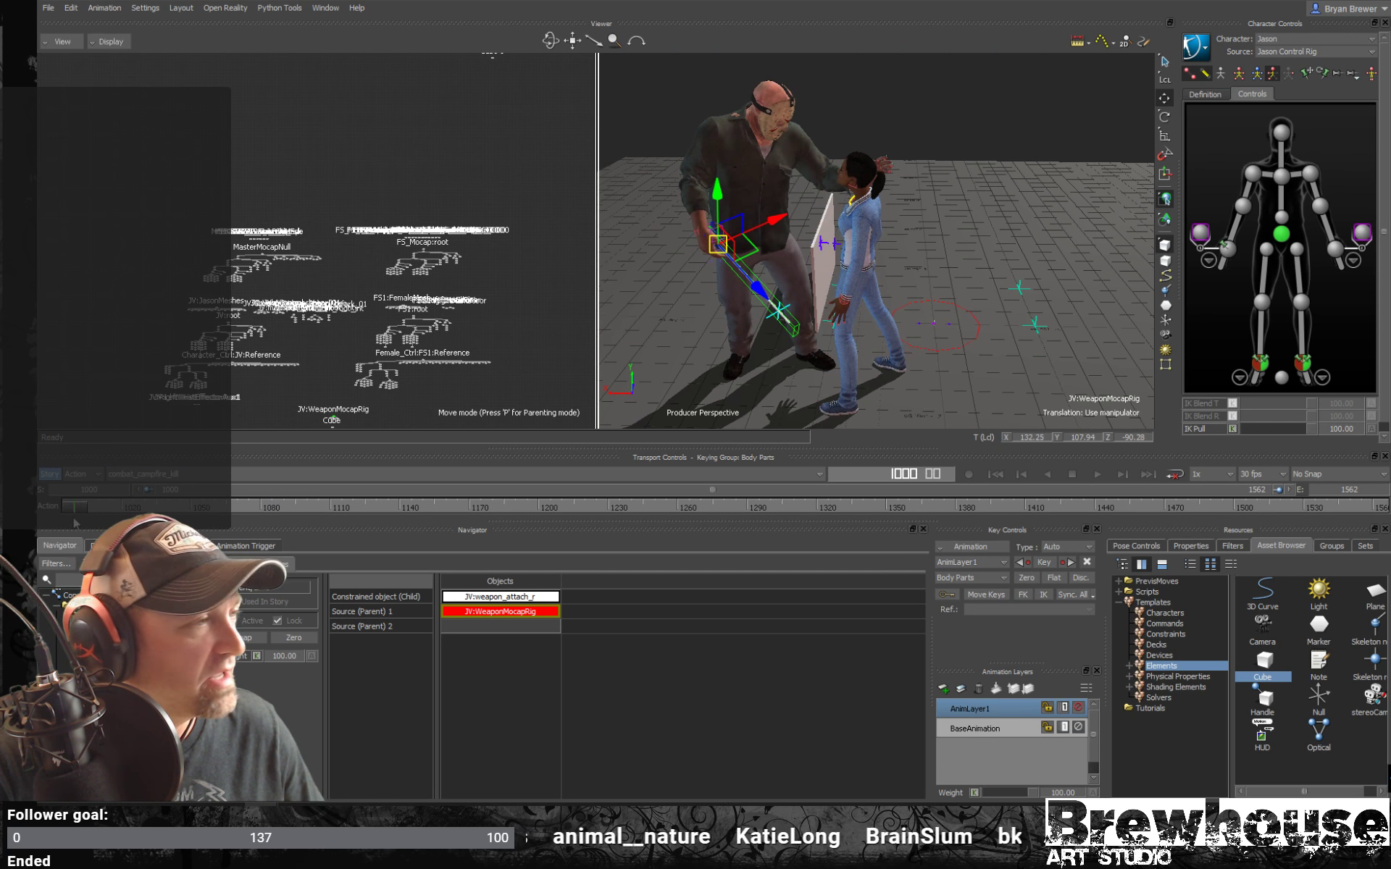
drag(208, 511, 363, 508)
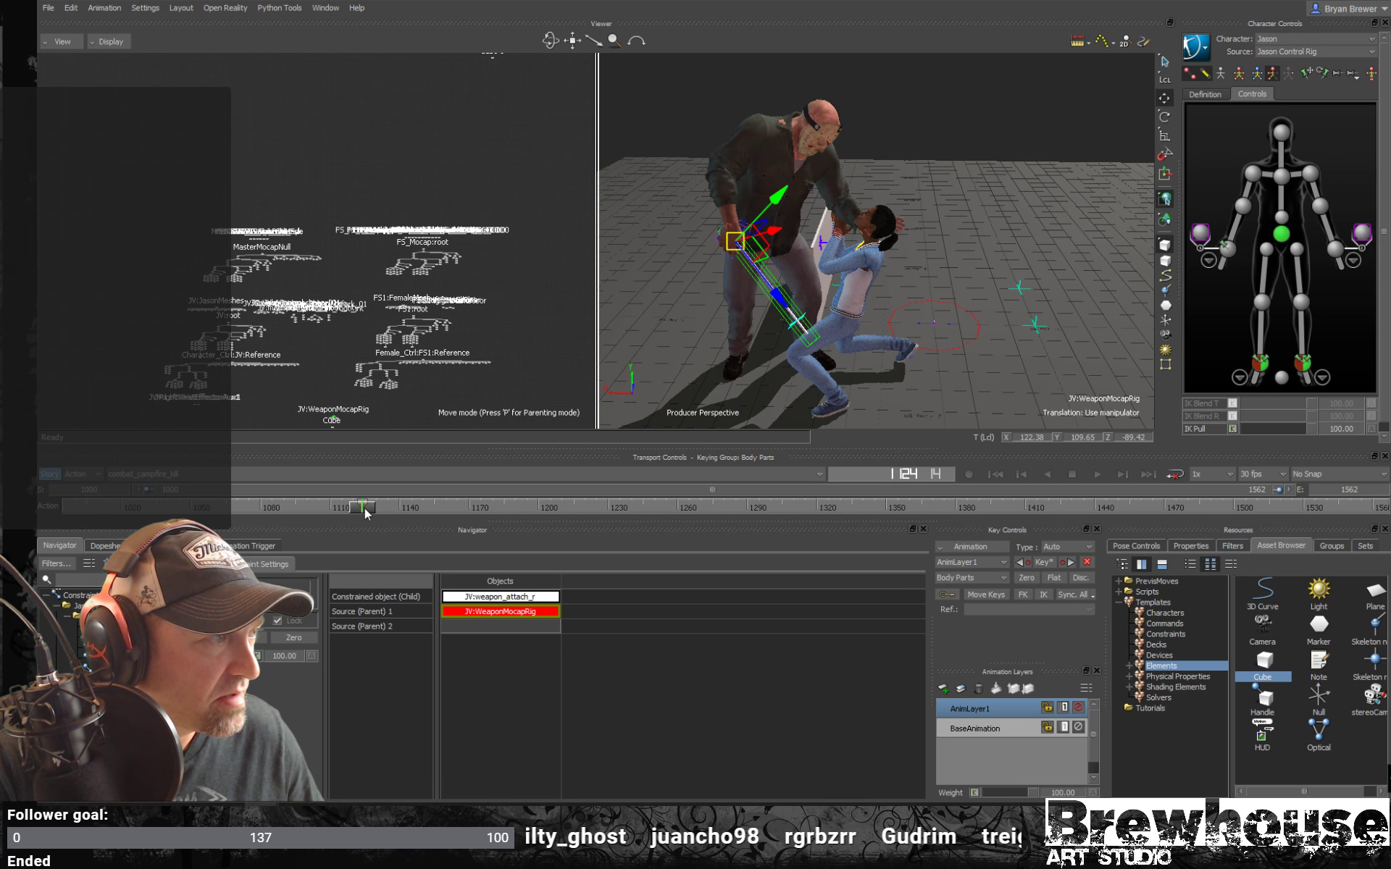
At frame 1176, rotate the weapon rig to point down toward the woman and move it across to Jason's chest.
drag(364, 507, 483, 521)
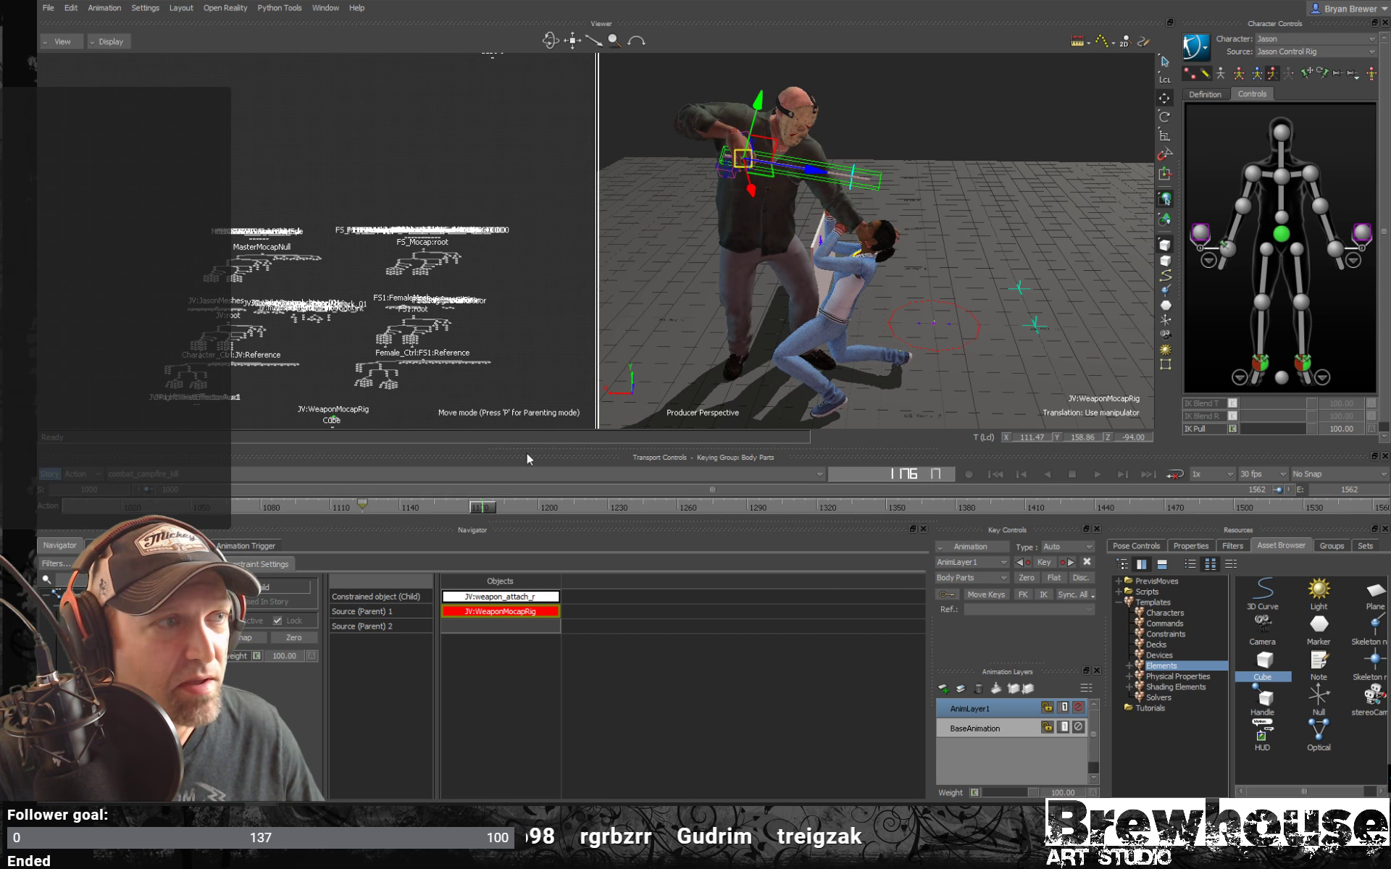
key(e)
drag(735, 155, 715, 225)
key(w)
alt+right_drag(744, 237, 777, 255)
alt+middle_drag(772, 253, 833, 317)
alt+middle_drag(713, 259, 769, 272)
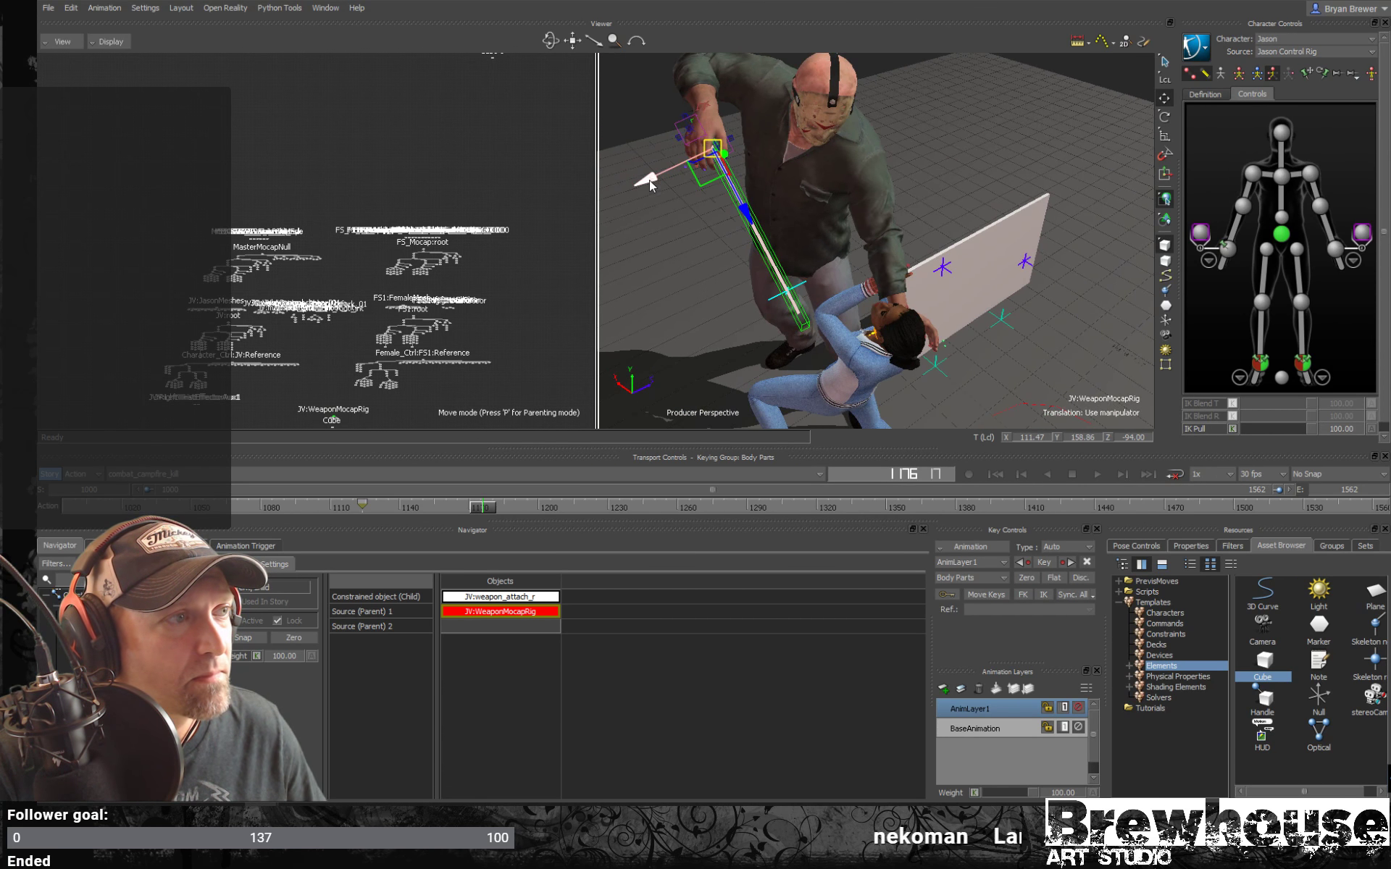
drag(650, 185, 804, 198)
alt+middle_drag(804, 198, 791, 226)
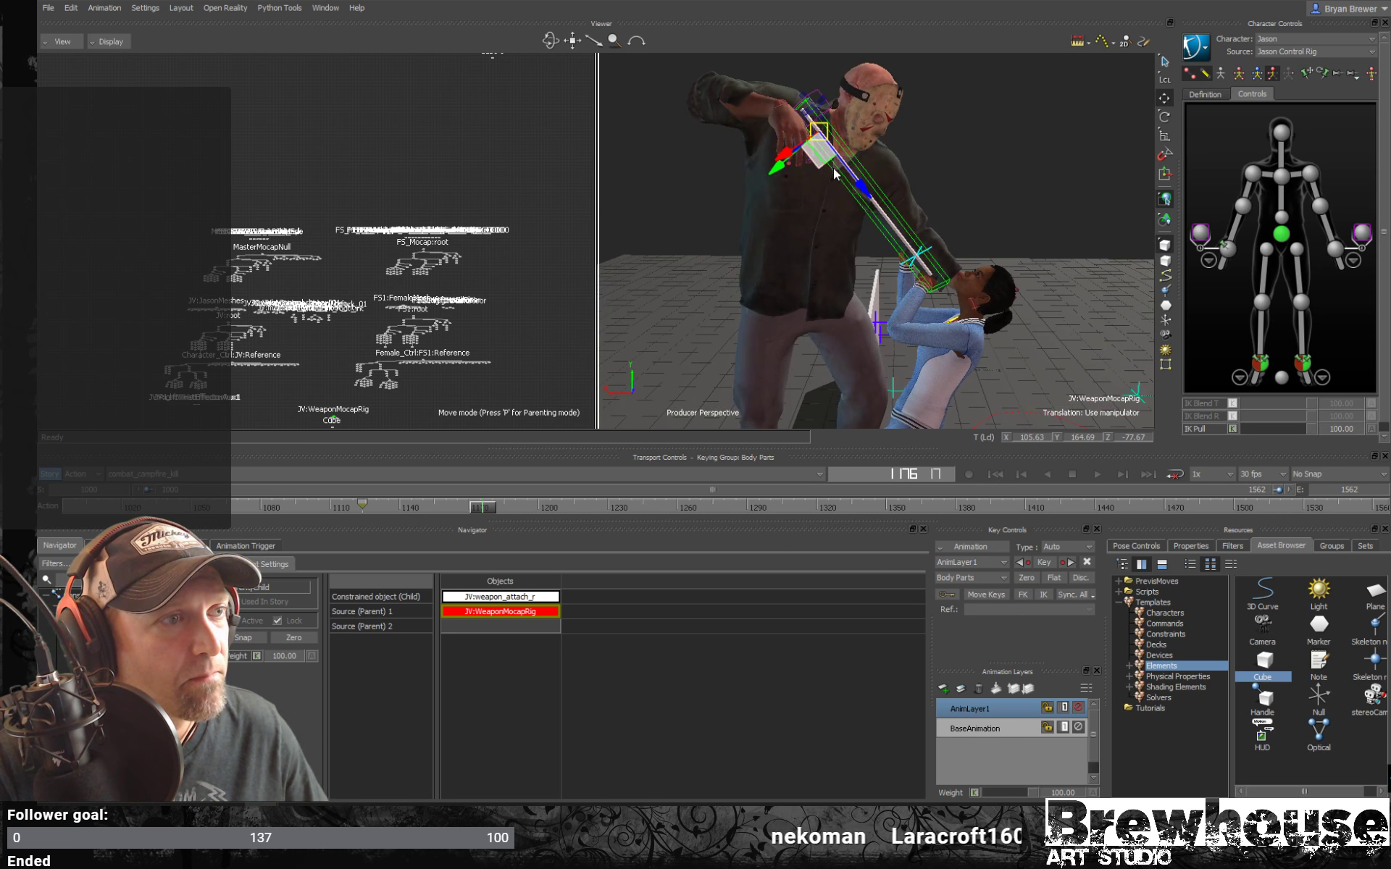
Fine-tune the weapon rig's rotation and position so its tip points at the woman's face, and key the pose at frame 1176.
key(e)
drag(896, 143, 898, 154)
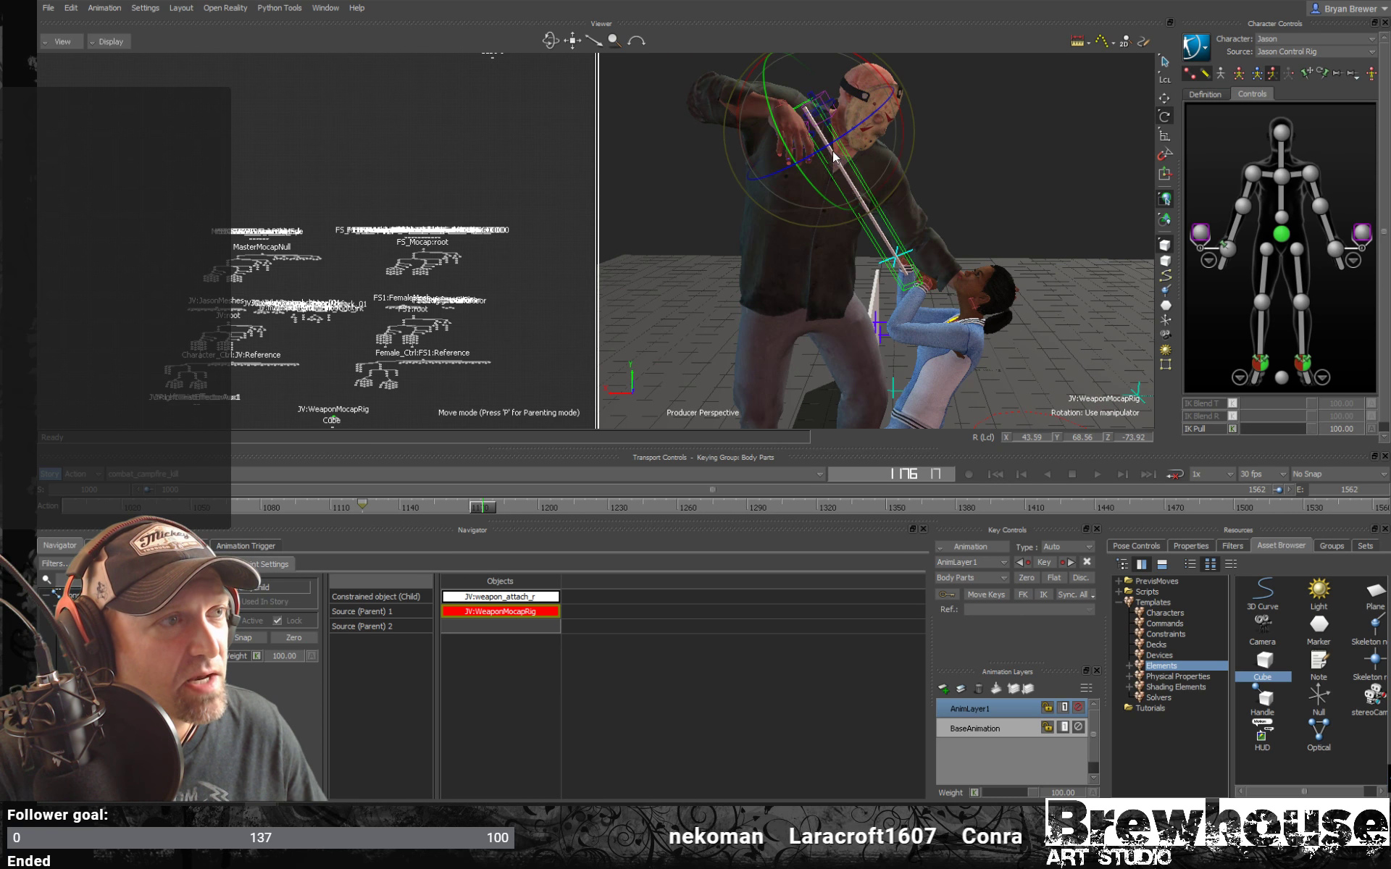
key(w)
drag(811, 165, 869, 164)
alt+drag(911, 174, 817, 236)
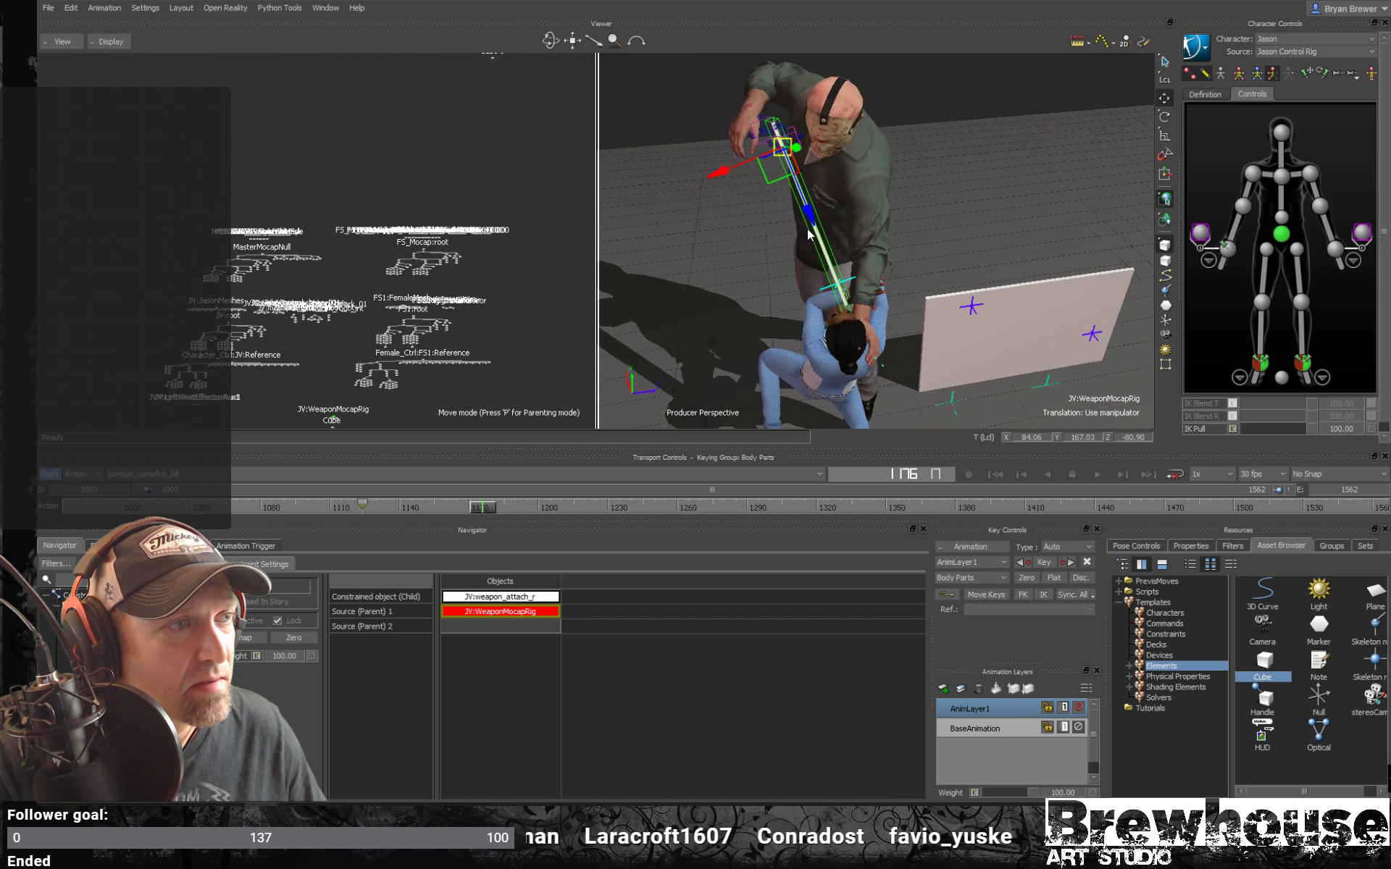
alt+right_drag(817, 236, 840, 221)
alt+middle_drag(841, 221, 835, 261)
alt+drag(836, 256, 823, 216)
key(e)
drag(798, 145, 801, 167)
key(w)
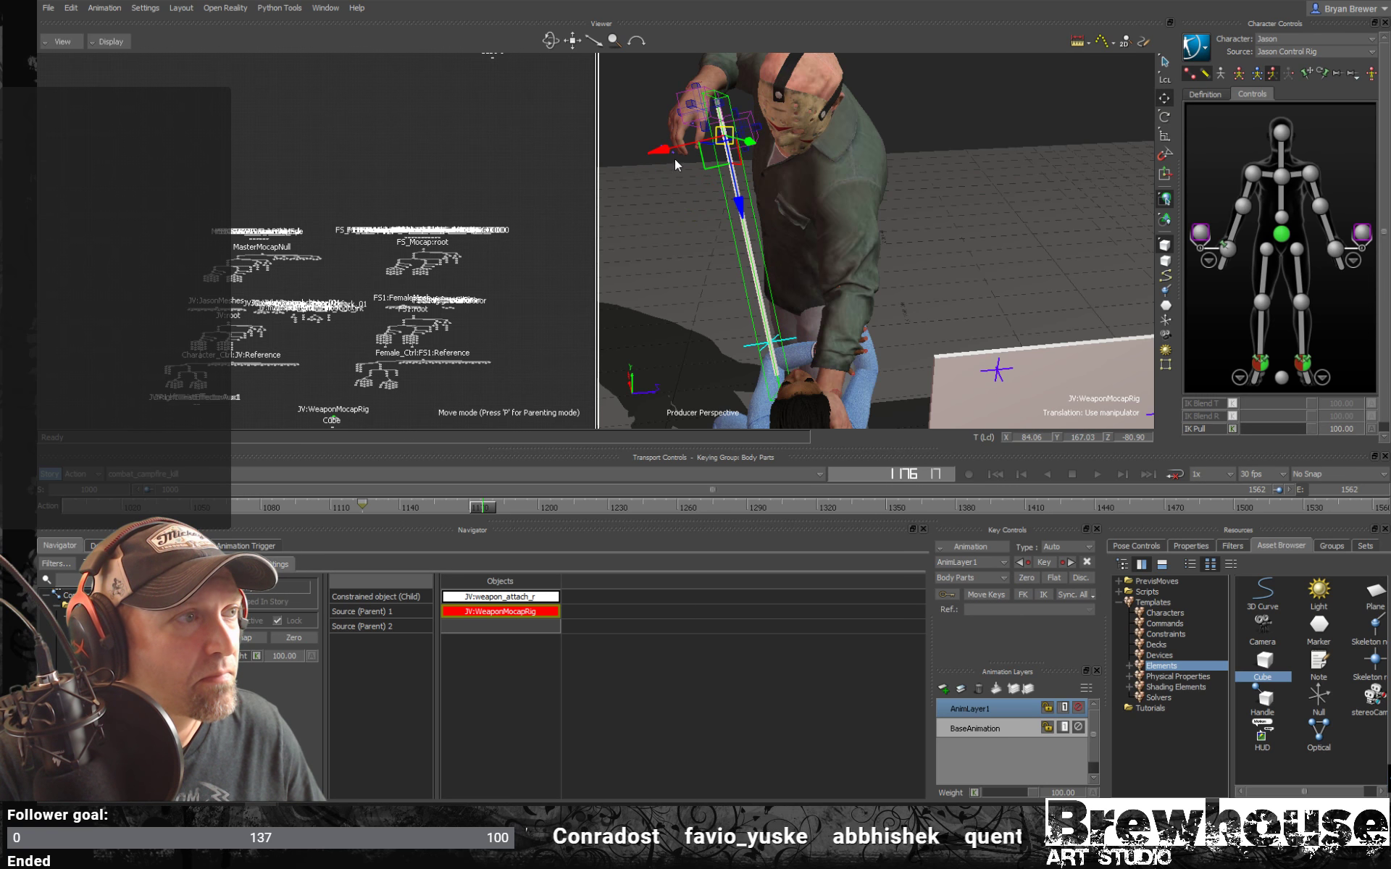
drag(658, 152, 680, 150)
alt+drag(684, 155, 833, 155)
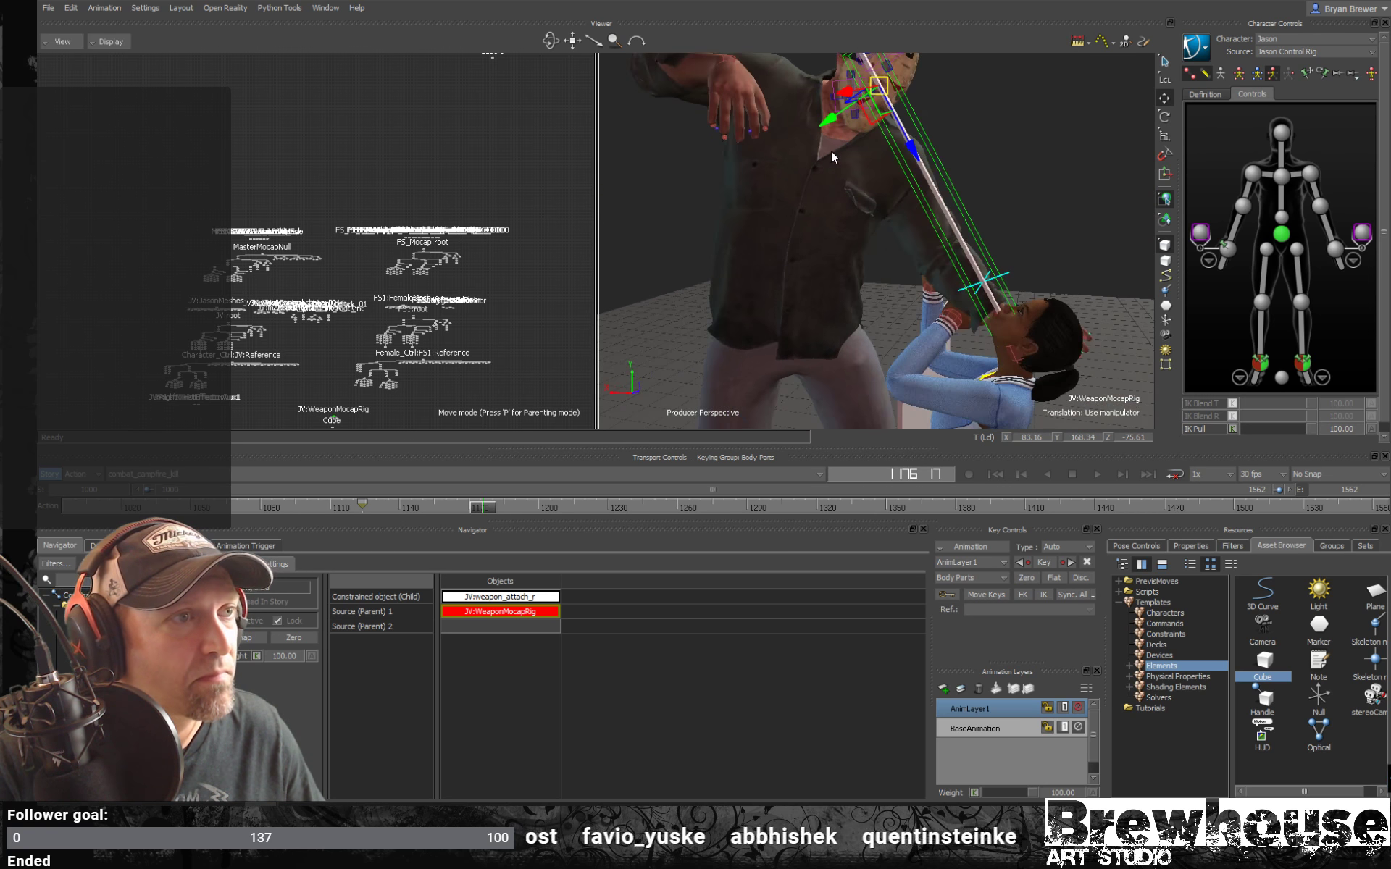
alt+middle_drag(869, 151, 906, 177)
alt+drag(907, 177, 936, 162)
alt+drag(869, 319, 766, 308)
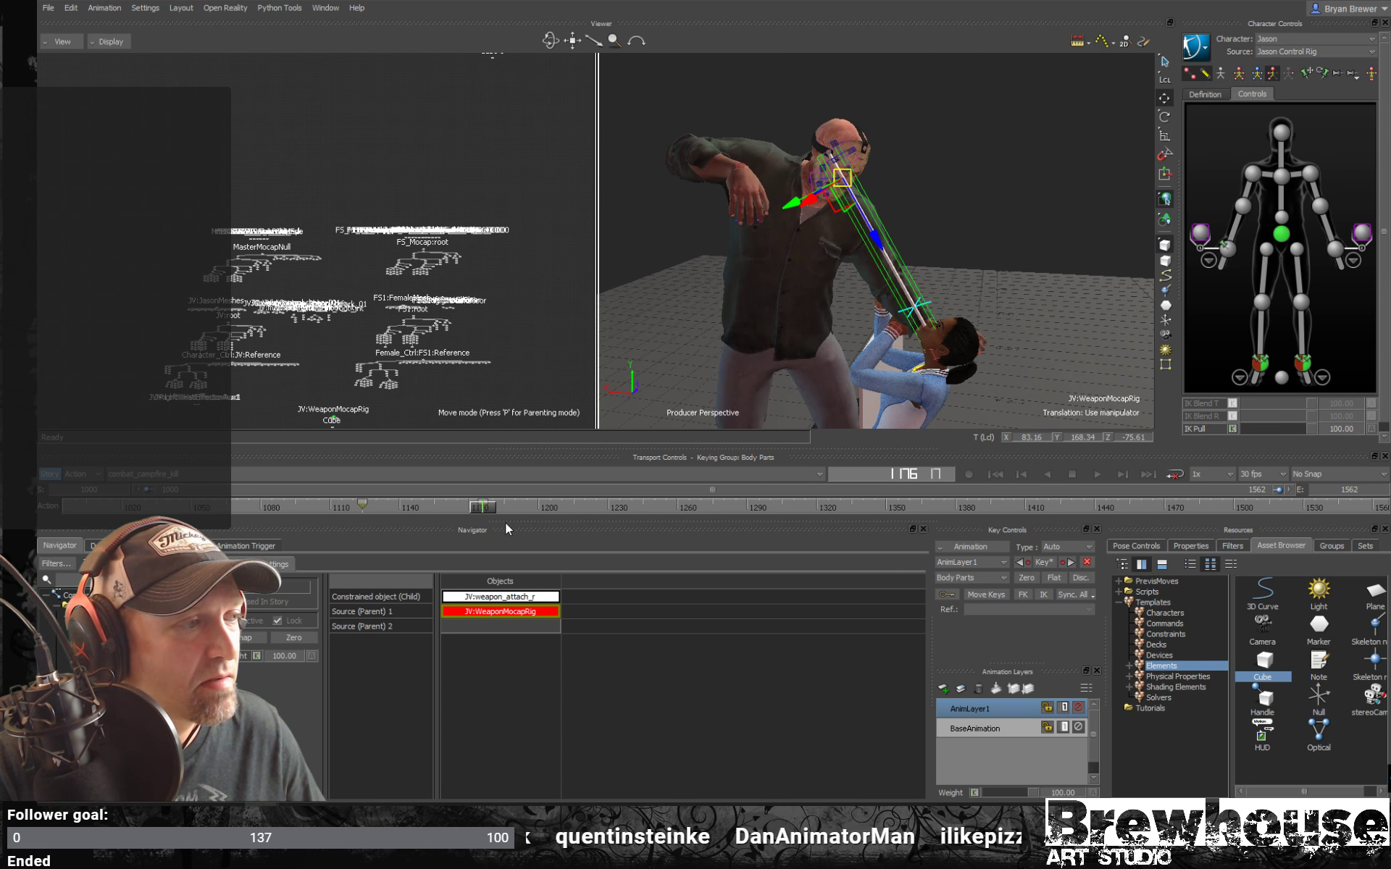
Check the weapon's motion around frame 1176 and set the transport to Snap on Frames.
mouse_move(487, 508)
mouse_down()
mouse_move(537, 514)
mouse_move(481, 508)
mouse_up()
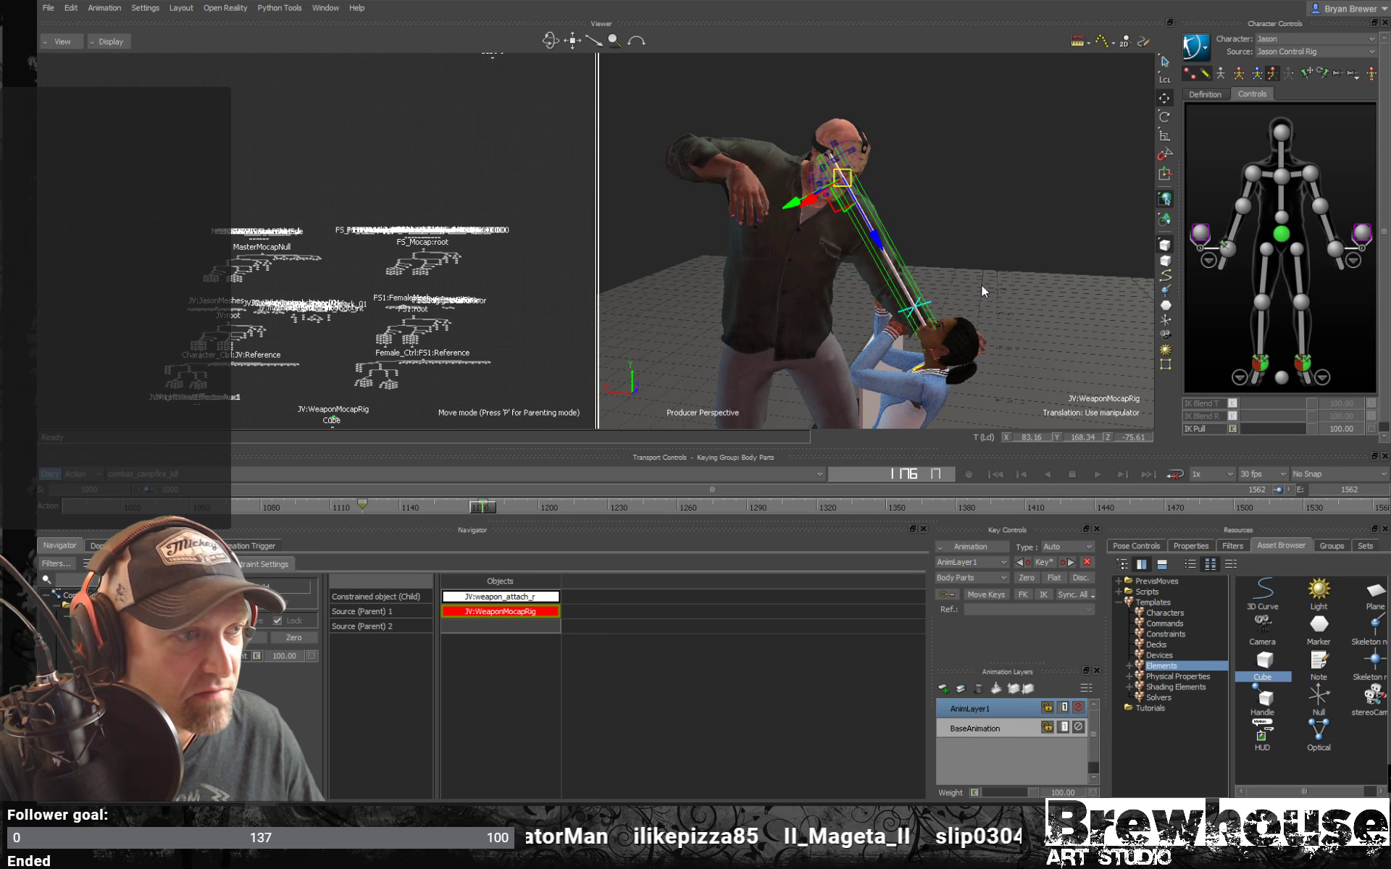
shift+drag(981, 290, 961, 222)
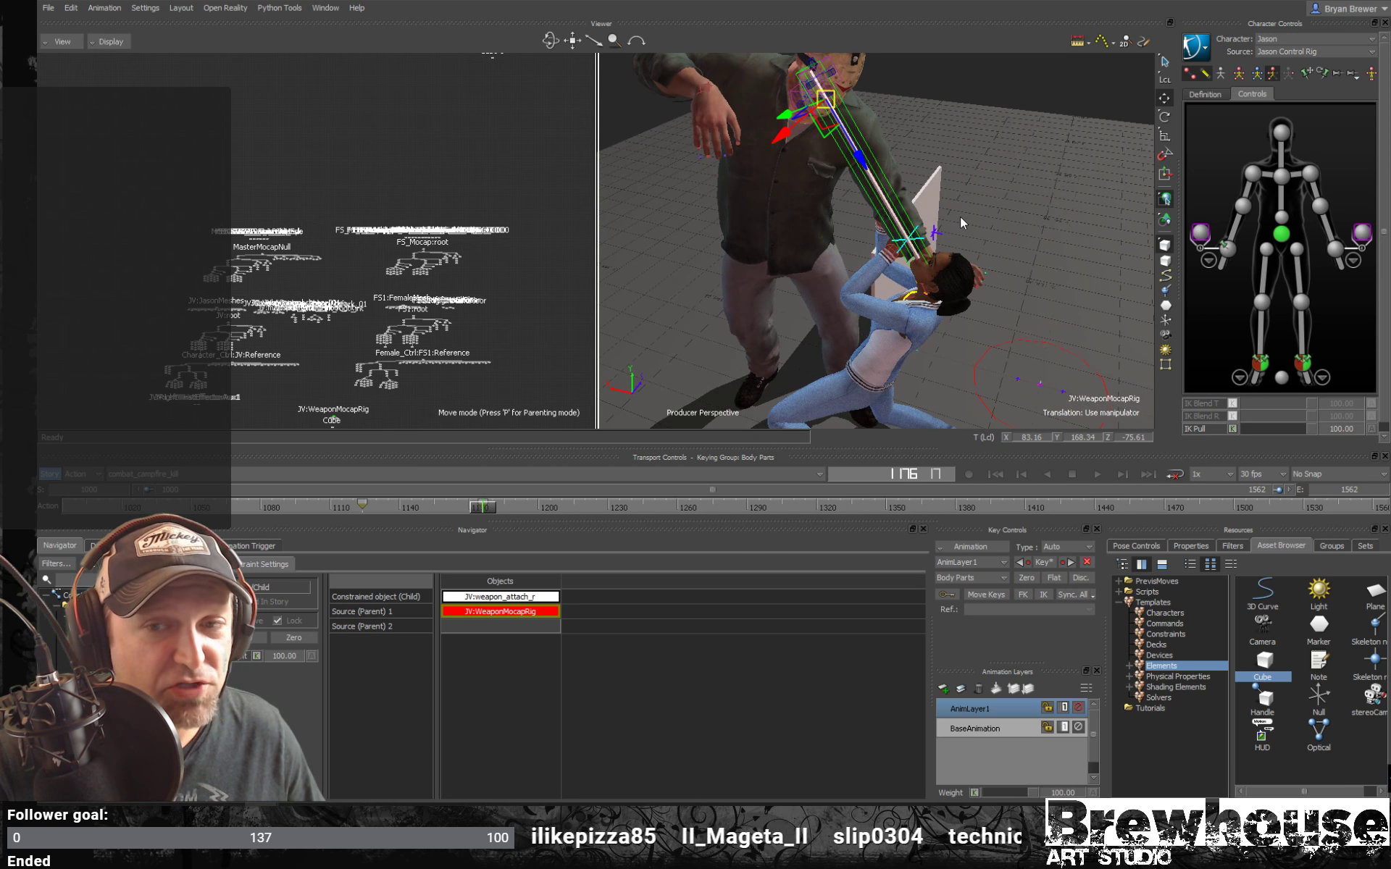
drag(901, 330, 576, 511)
drag(474, 516, 488, 516)
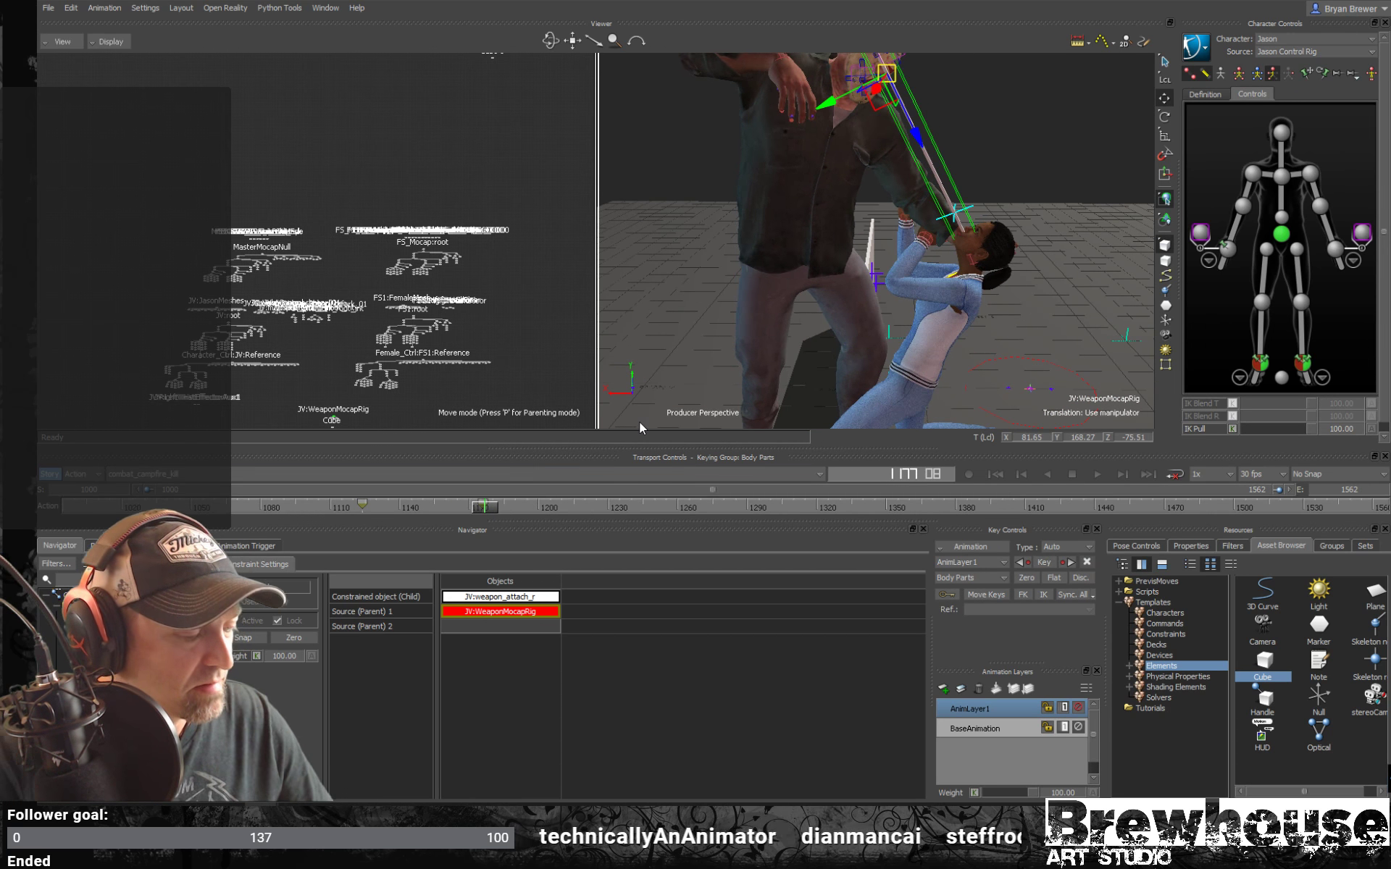
key(alt+Left)
click(1320, 478)
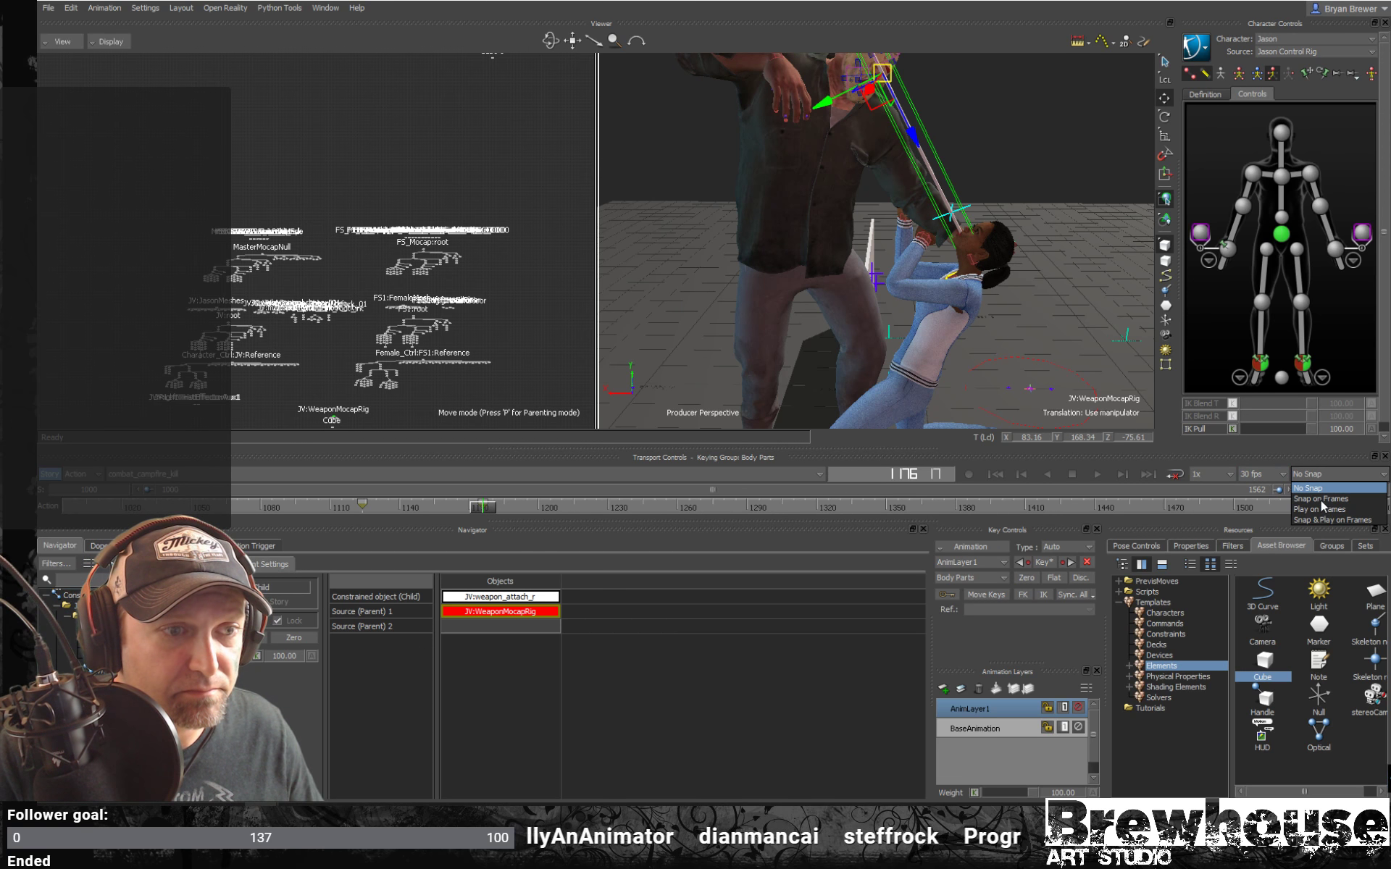
click(1321, 499)
At frame 1175, raise the weapon rig slightly and key it, checking the pose from above and from the side.
mouse_move(494, 512)
mouse_down()
mouse_move(364, 509)
mouse_move(480, 511)
mouse_up()
ctrl+drag(1032, 254, 903, 288)
mouse_move(903, 197)
mouse_down()
mouse_move(880, 195)
mouse_move(1002, 233)
mouse_move(960, 212)
mouse_move(971, 179)
mouse_move(889, 215)
mouse_move(915, 200)
mouse_up()
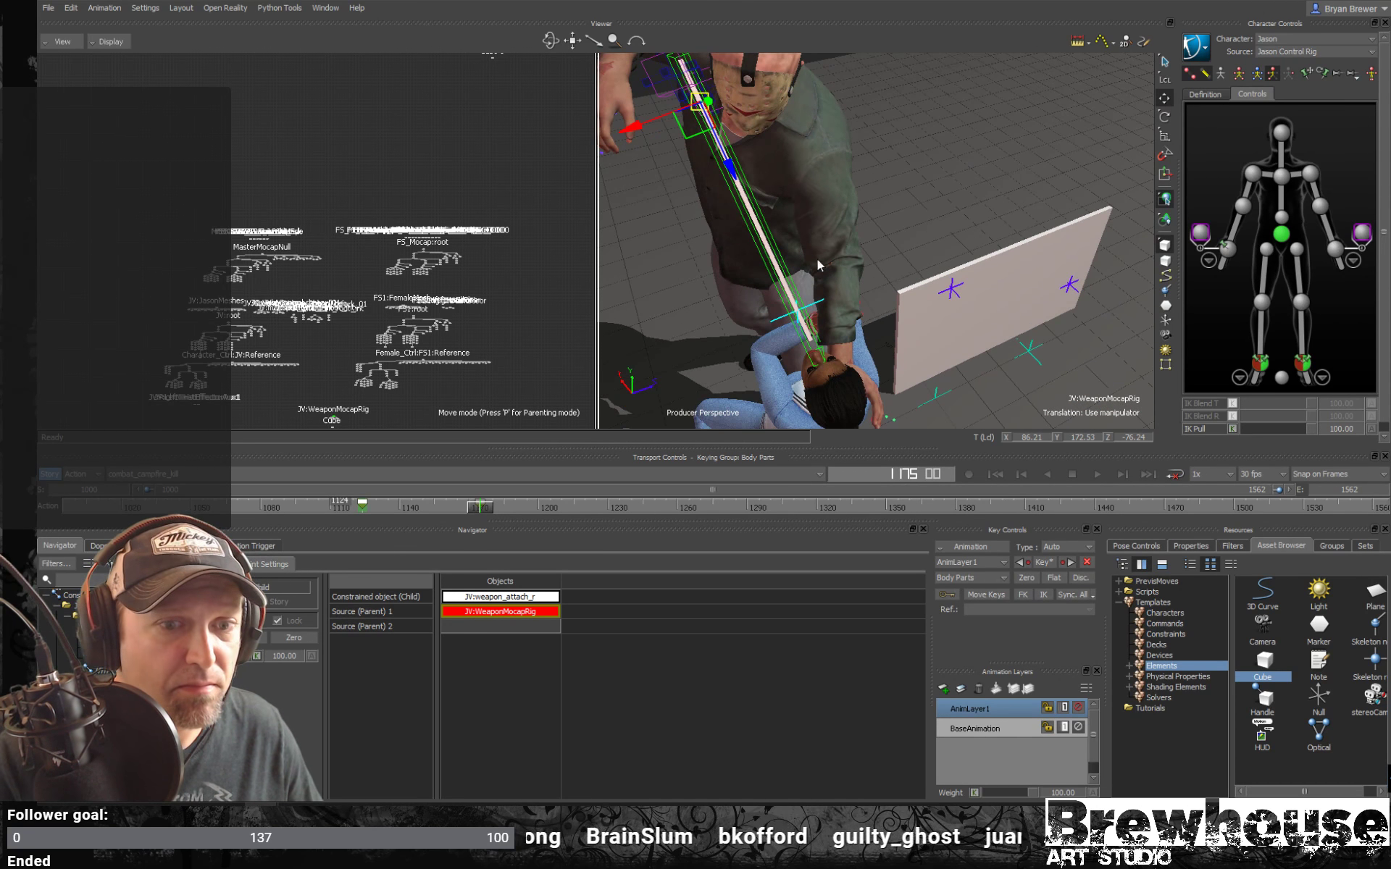
ctrl+shift+drag(924, 275, 1011, 254)
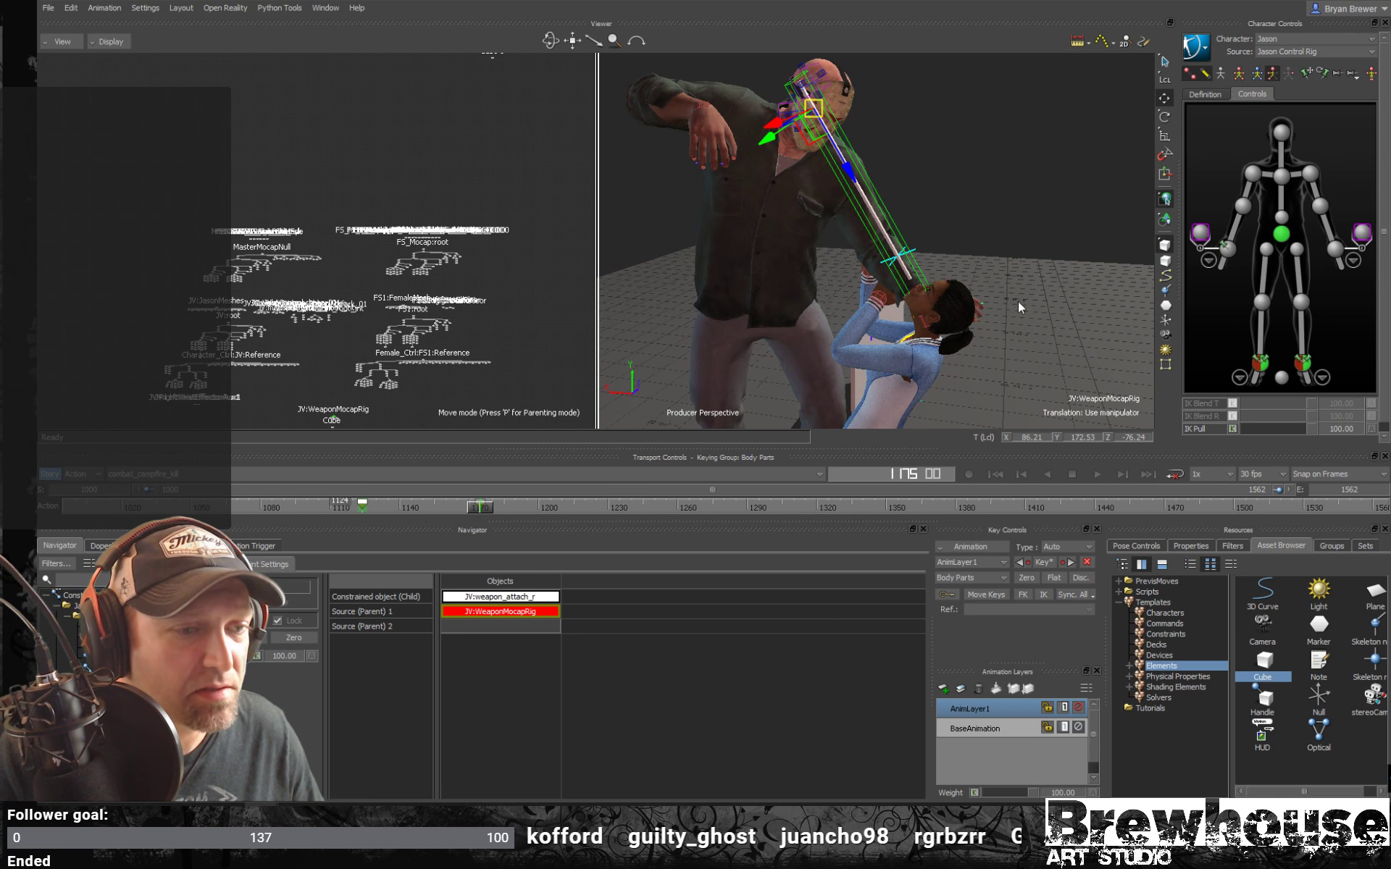
Add a new marker to the scene and place its schematic node beside JV:WeaponMocapRig.
click(1322, 629)
mouse_move(433, 418)
mouse_down()
mouse_move(387, 415)
mouse_move(500, 296)
mouse_move(534, 292)
mouse_up()
scroll(499, 318, up, 5)
shift+drag(352, 378, 406, 336)
scroll(406, 336, up, 5)
mouse_move(293, 203)
shift+mouse_down()
mouse_move(307, 255)
mouse_move(433, 276)
mouse_move(420, 288)
mouse_move(439, 273)
shift+mouse_up()
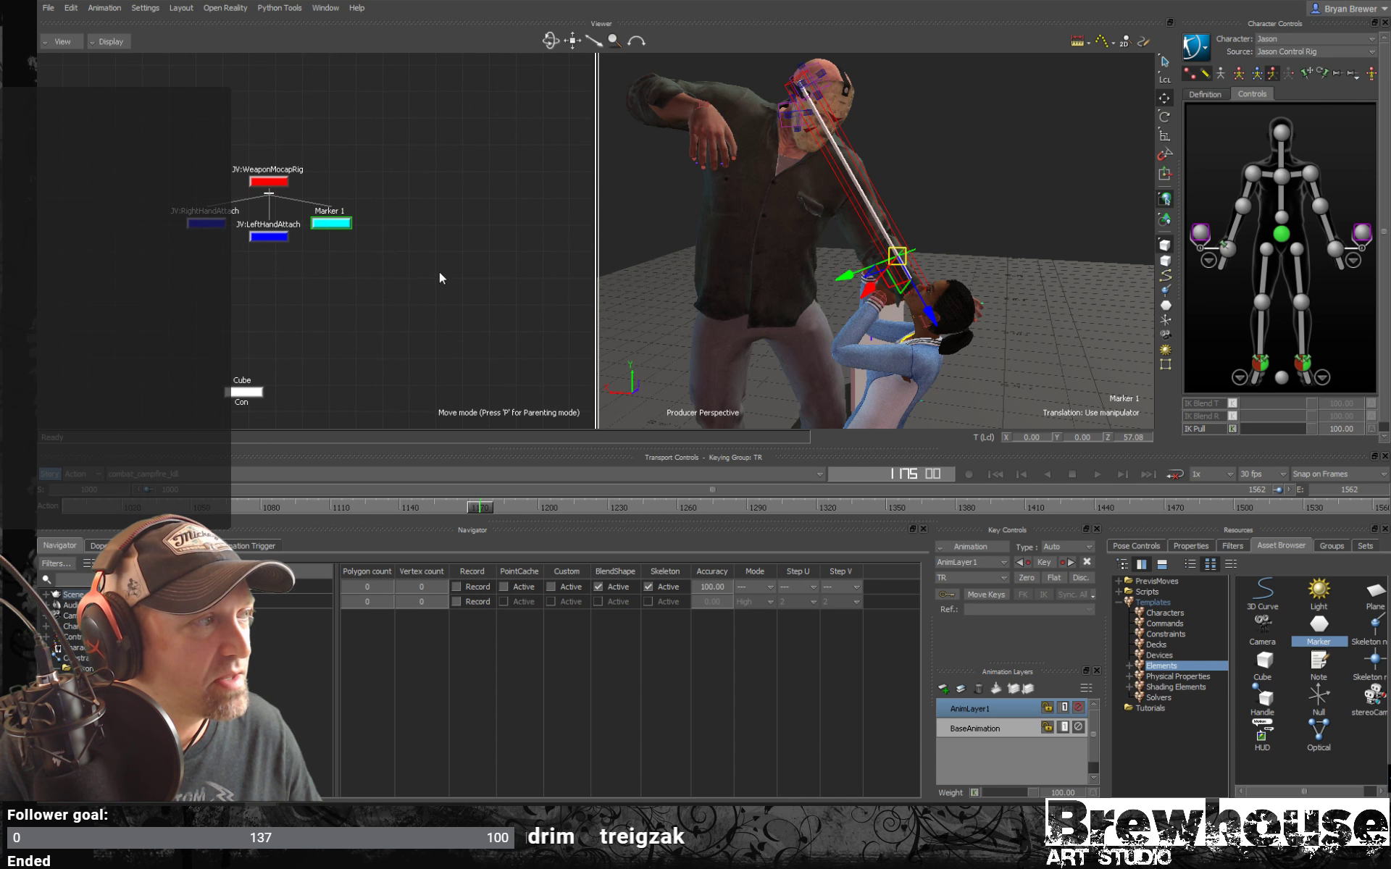
scroll(440, 273, down, 10)
click(473, 255)
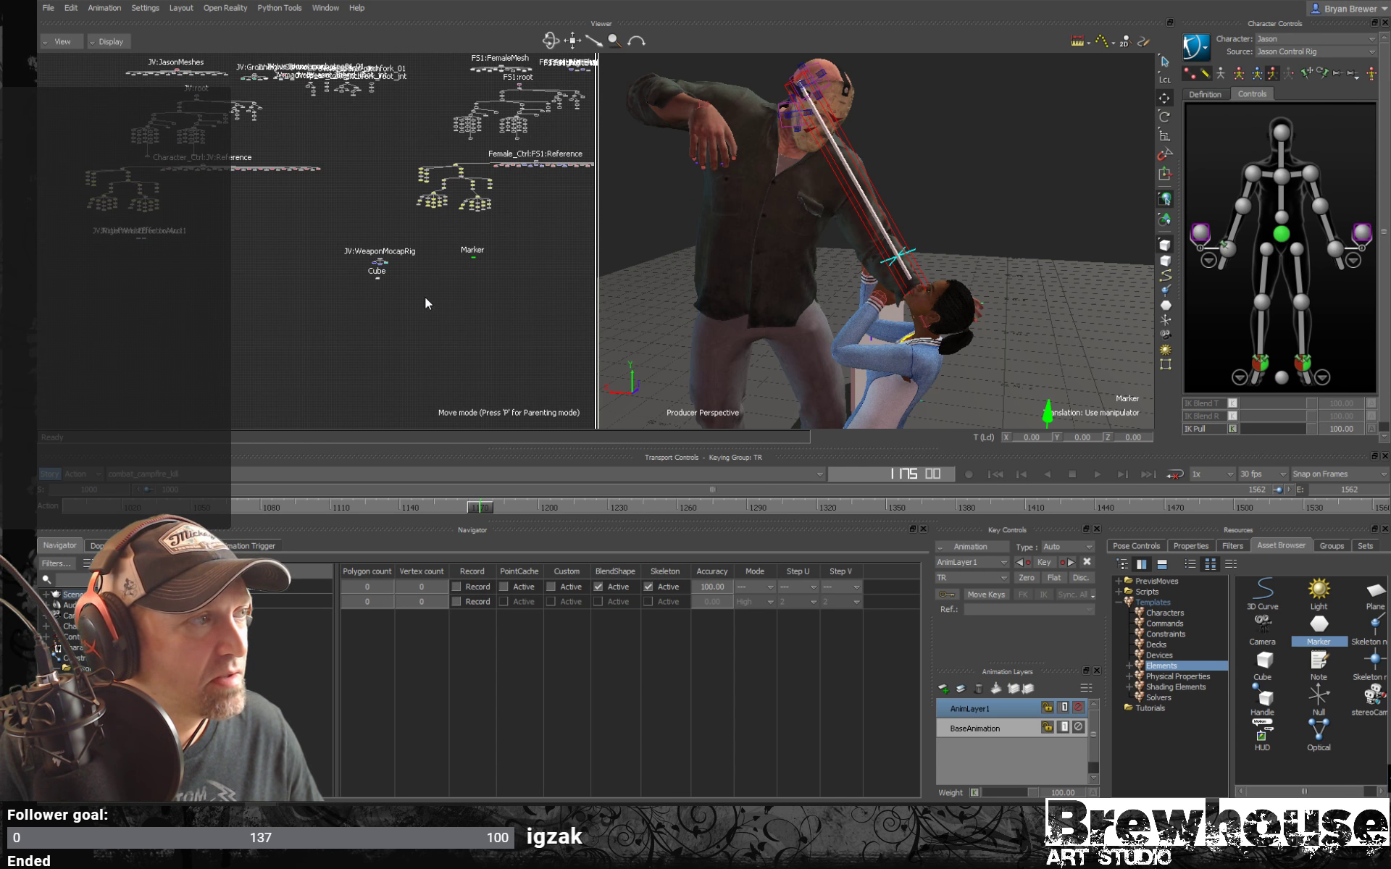
scroll(507, 293, up, 3)
click(467, 254)
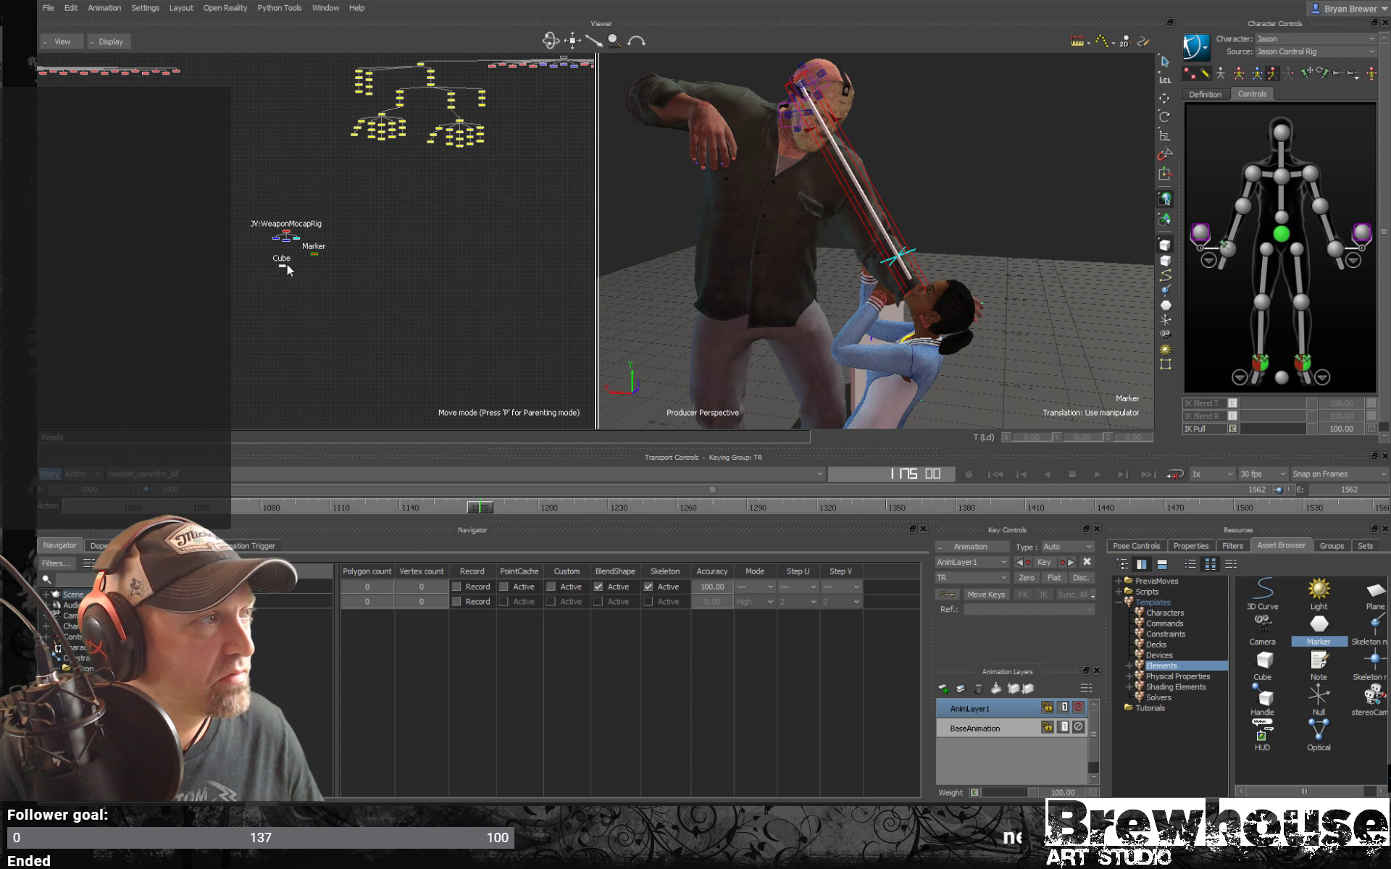
Align the new marker's translation and rotation to Marker 1 under the weapon rig.
scroll(289, 270, up, 4)
click(380, 226)
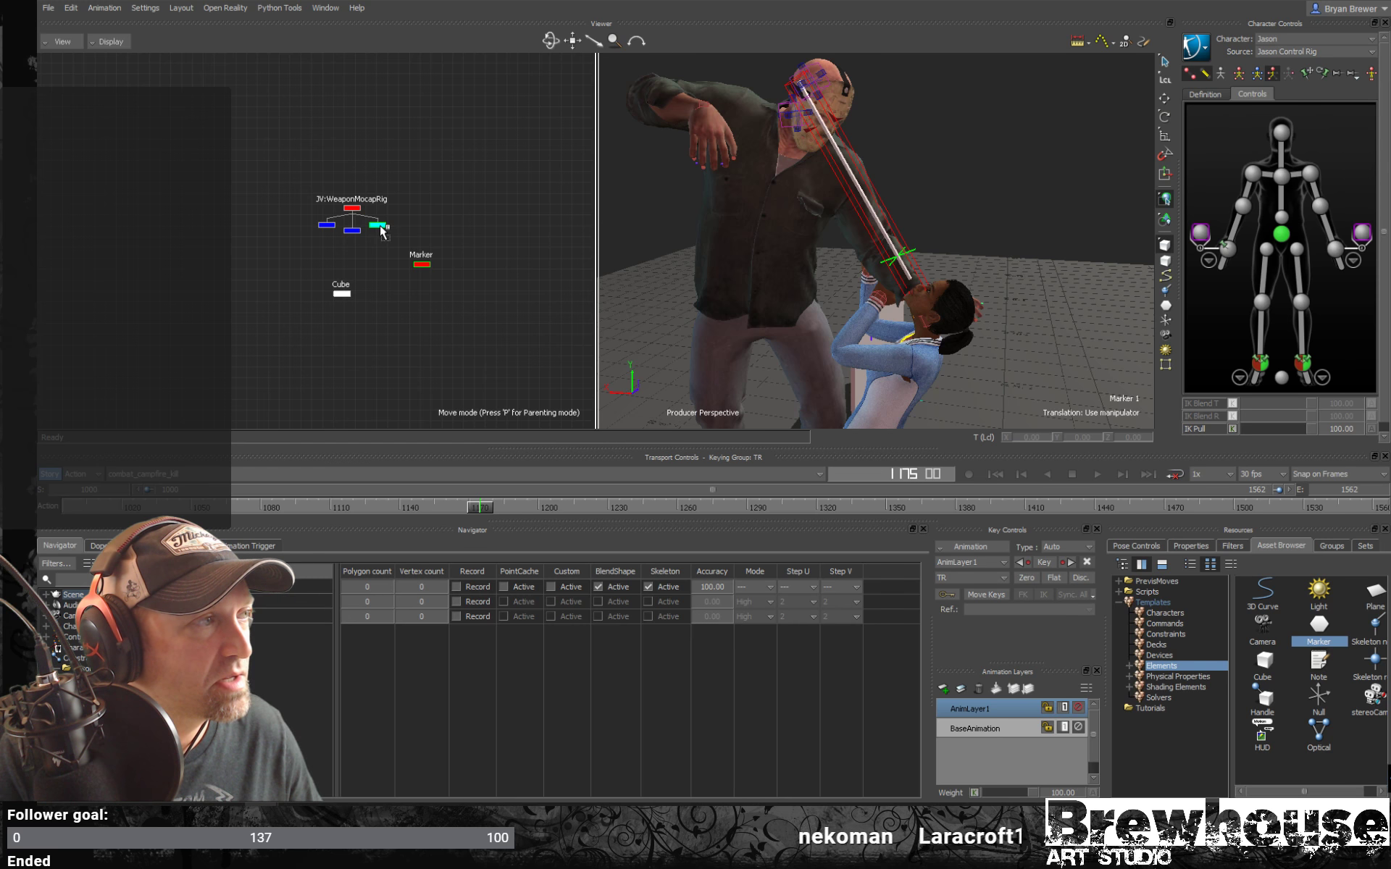
drag(380, 230, 370, 208)
mouse_move(458, 229)
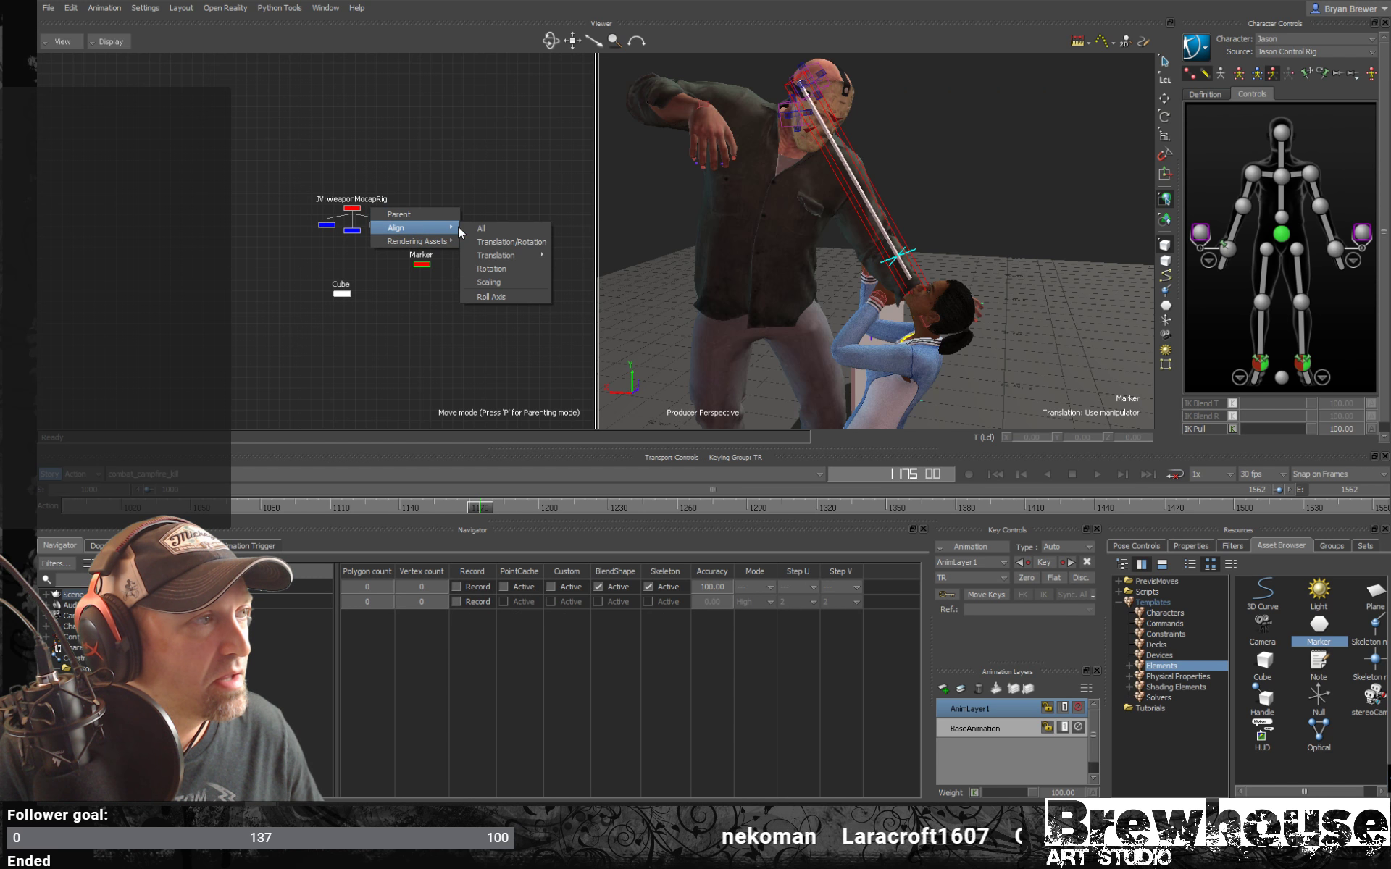
click(503, 244)
scroll(943, 263, up, 5)
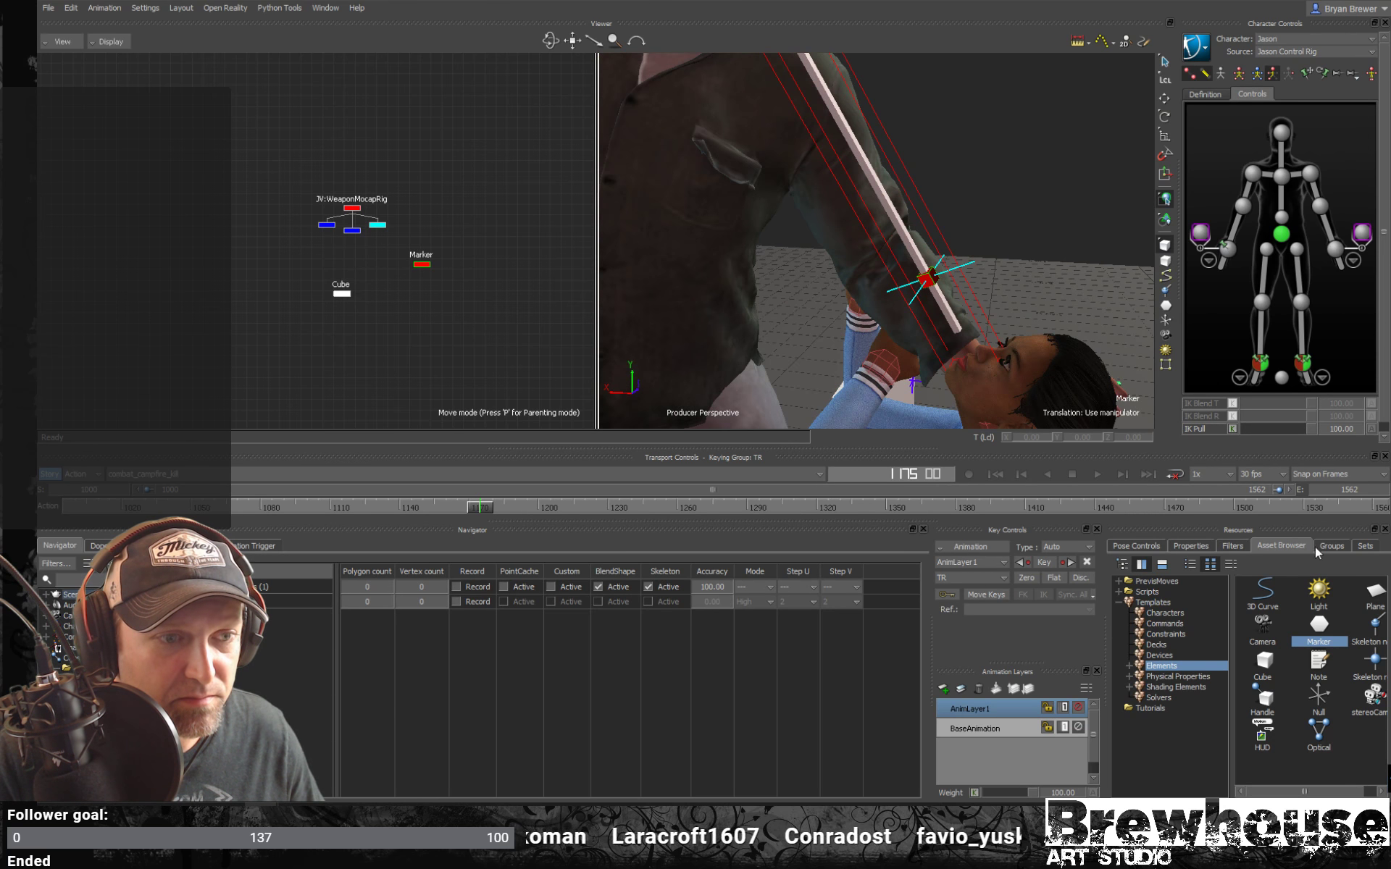
Set the new marker's look to Hard Cross and its size to 460.
click(1192, 546)
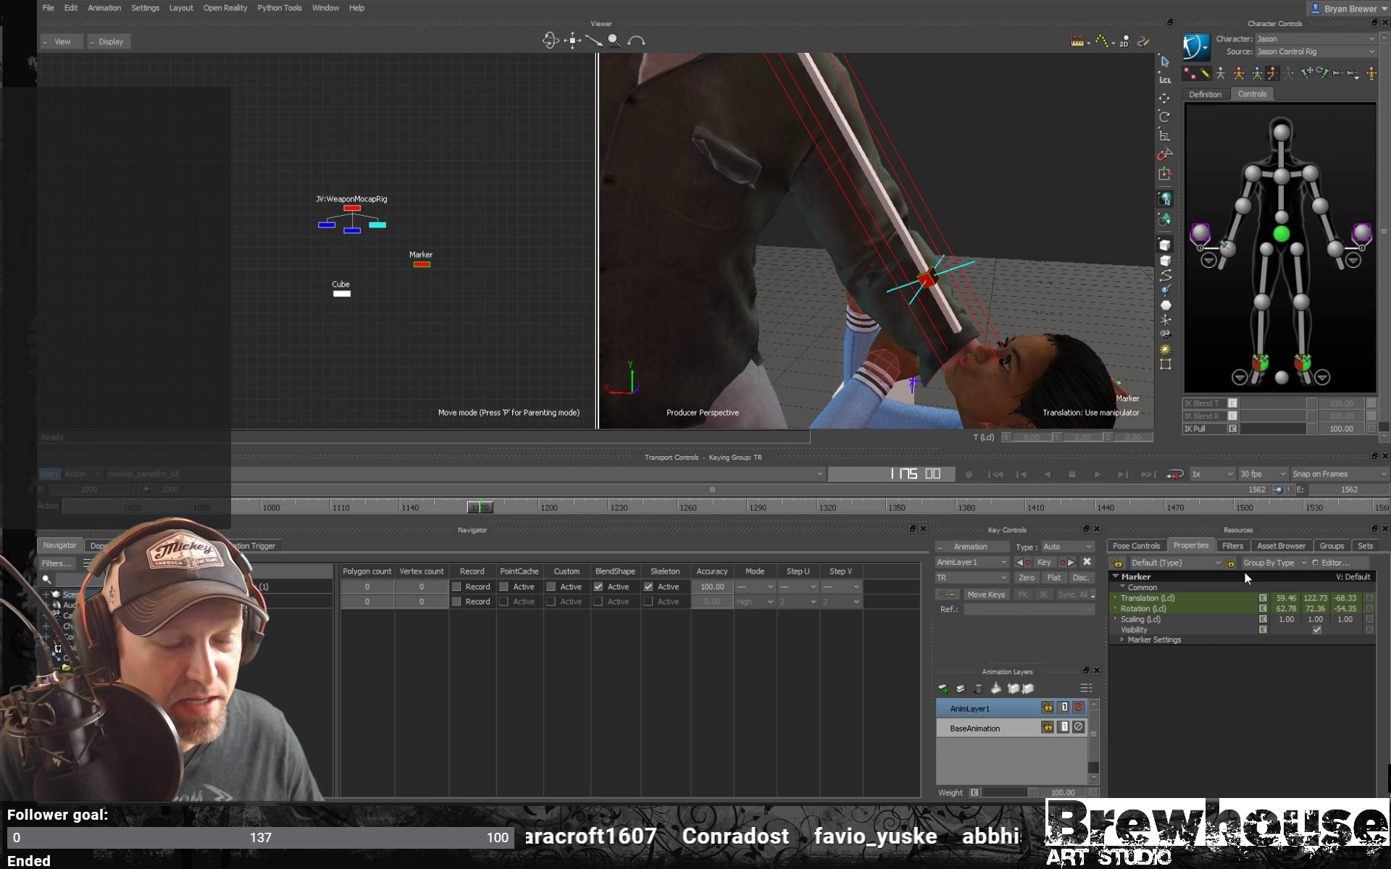
click(1124, 640)
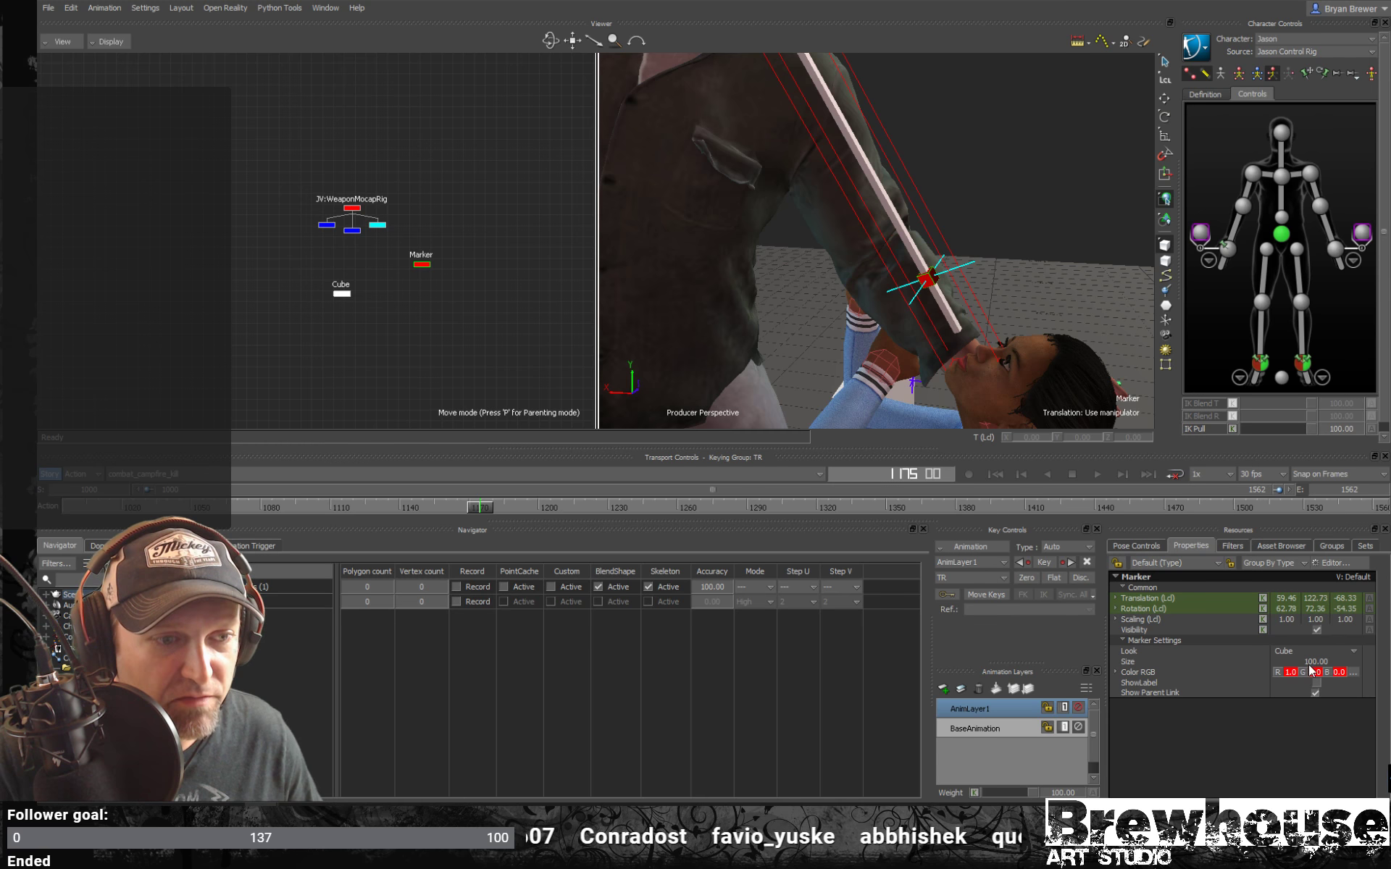
click(1289, 650)
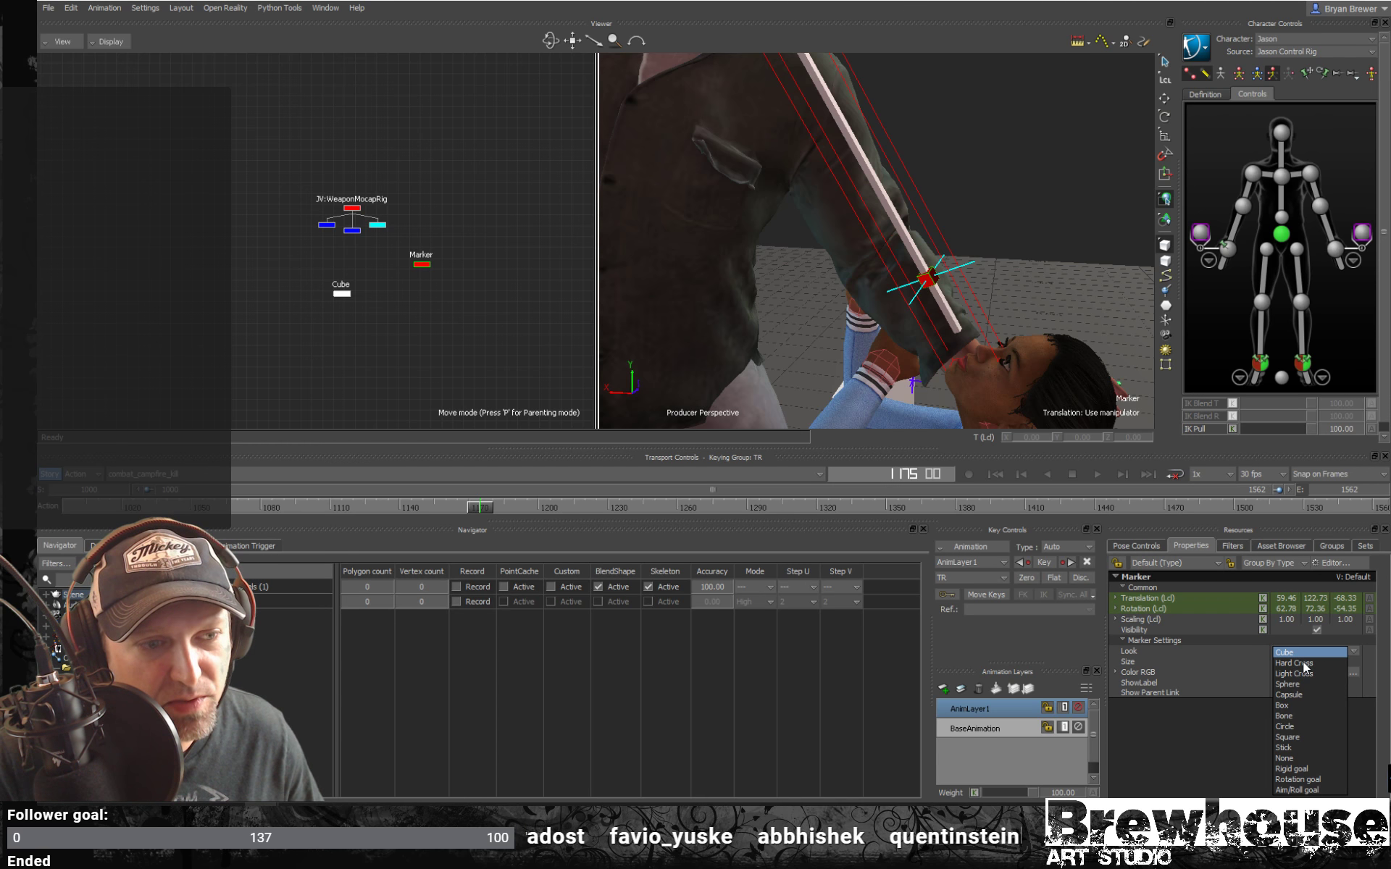
click(1296, 663)
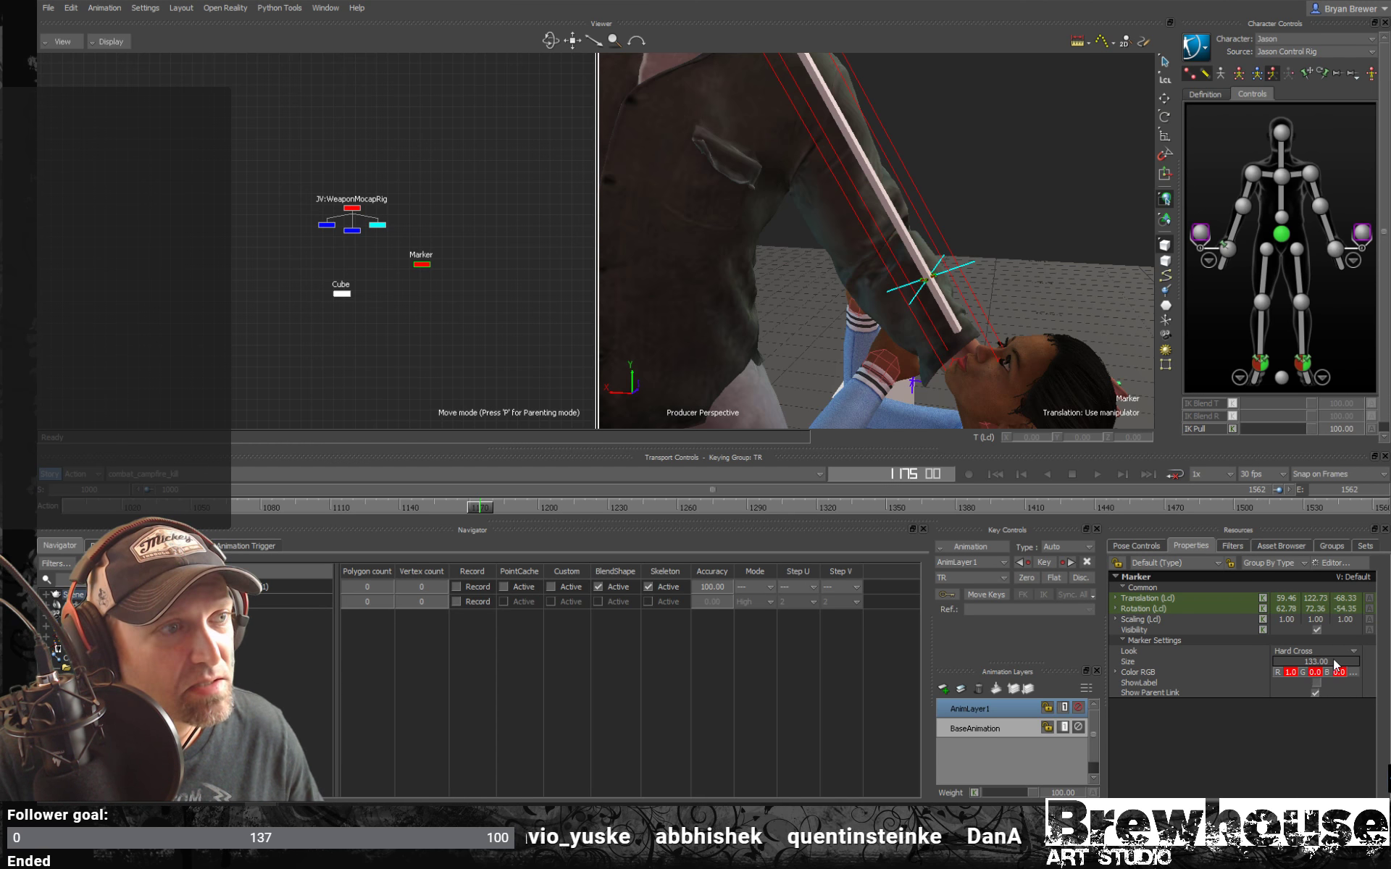
drag(1314, 661, 1354, 662)
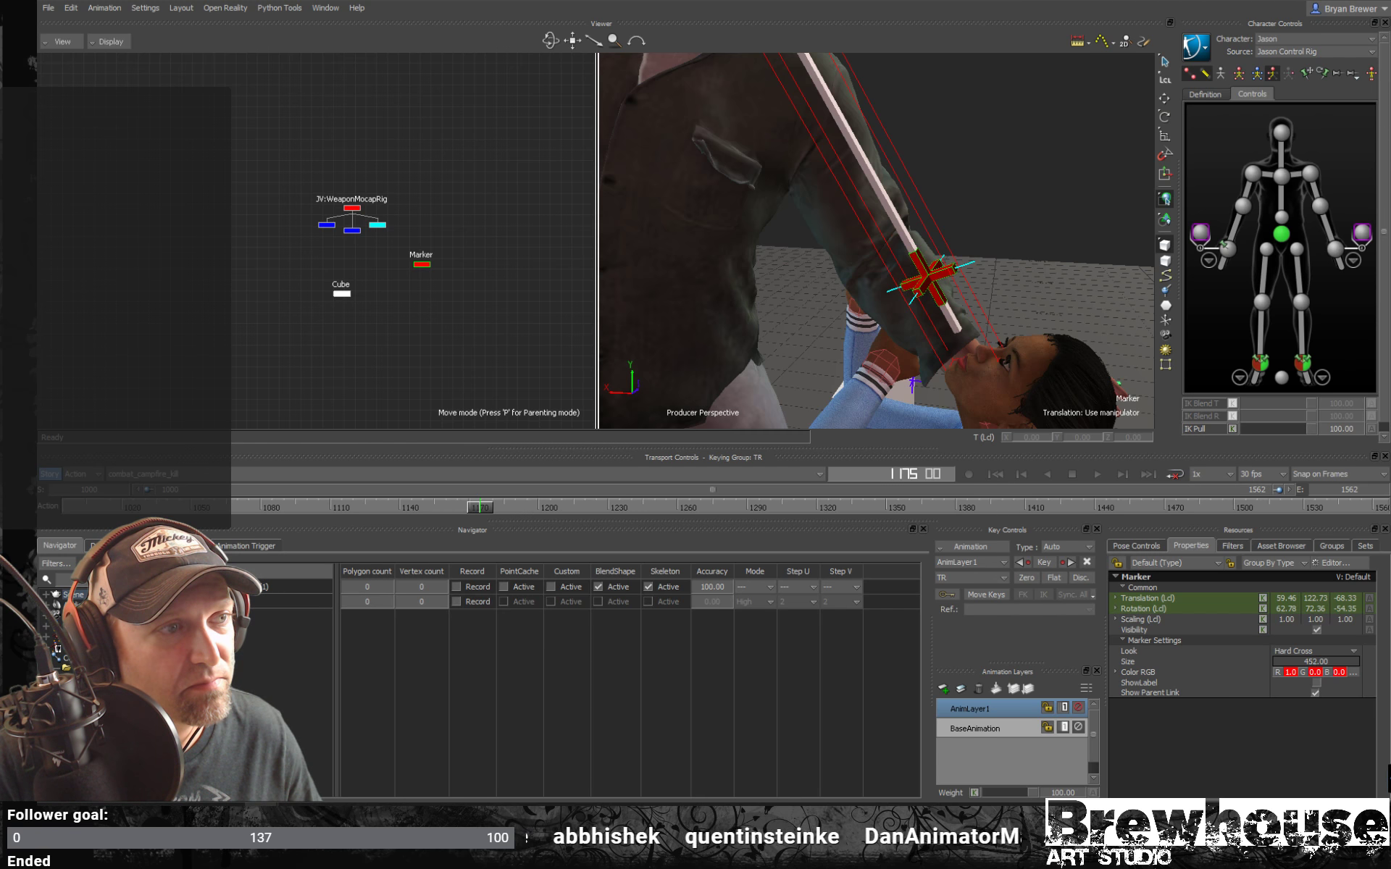
Change the new marker's colour to orange with a hue of 34.
click(1353, 672)
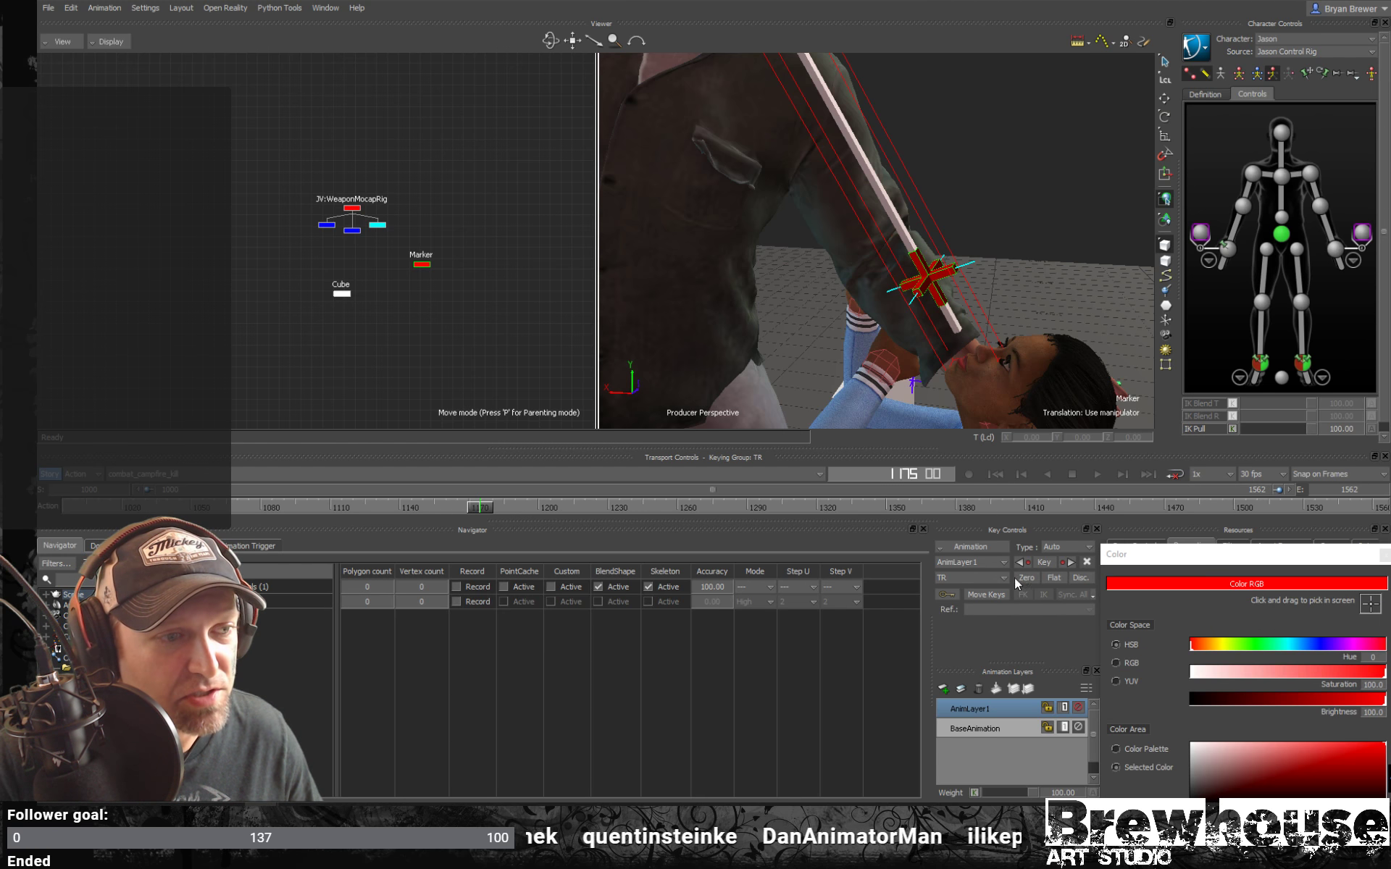
click(1208, 645)
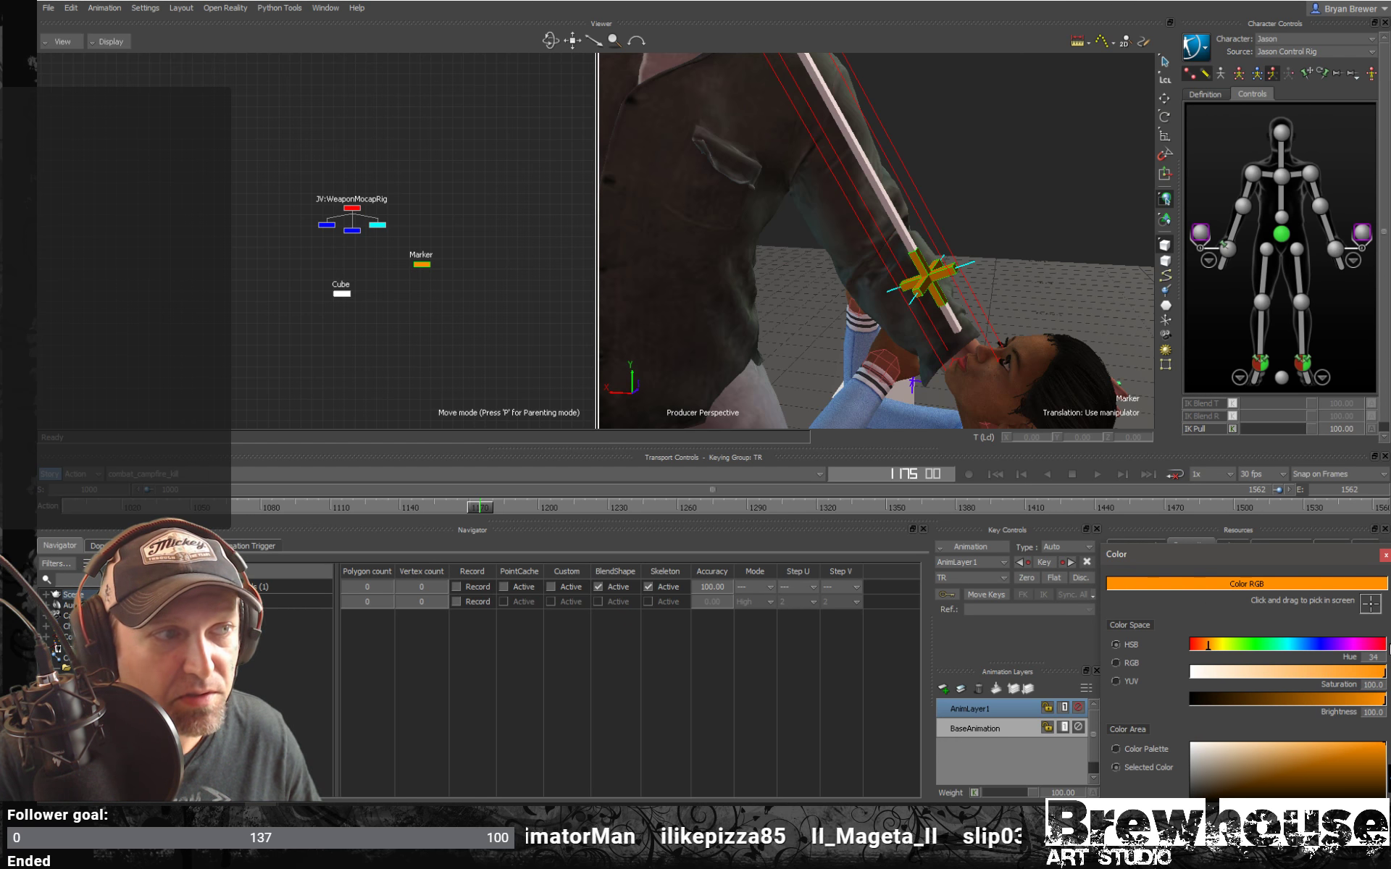
click(1384, 556)
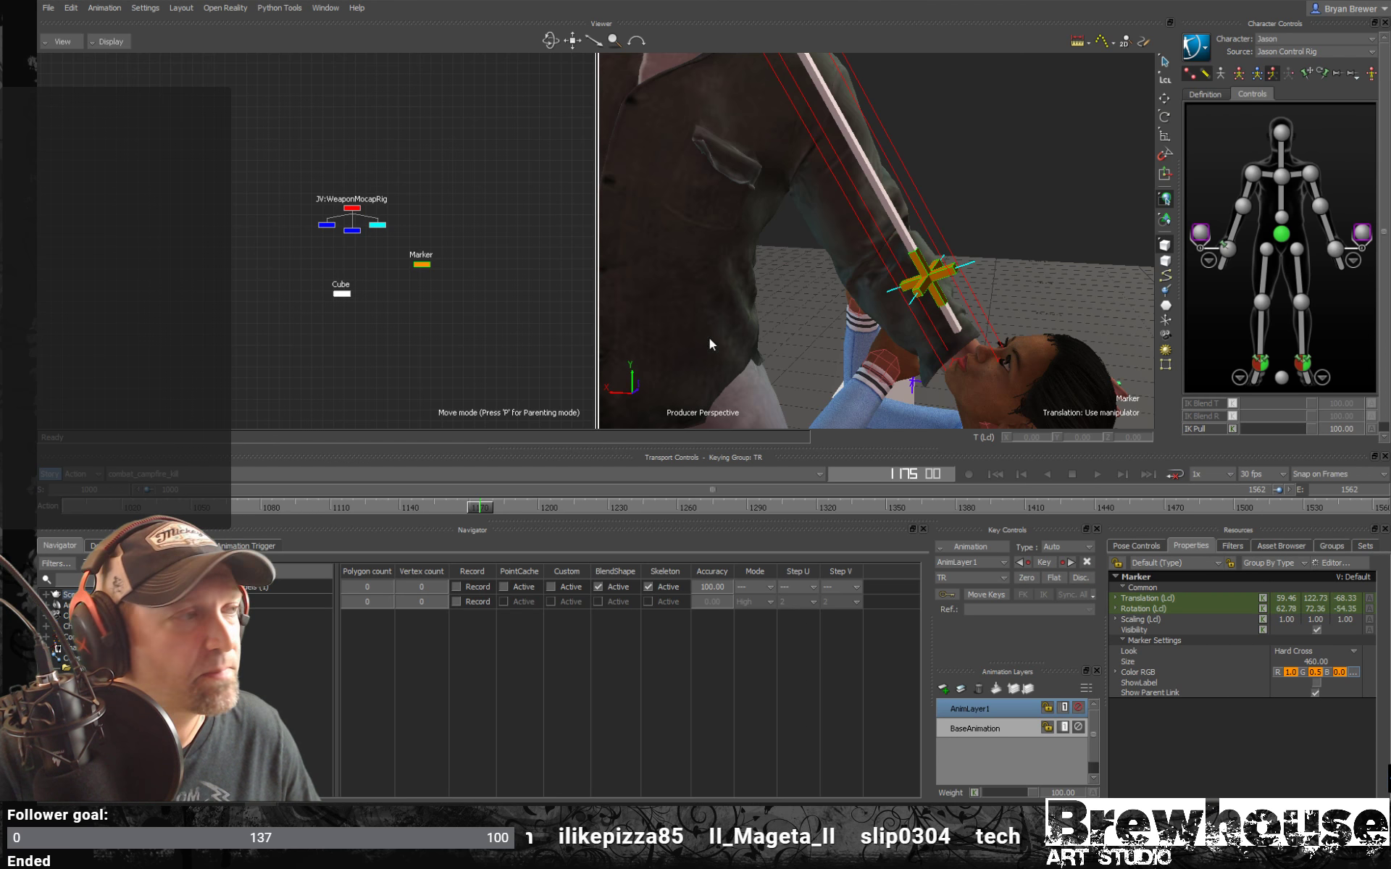
Create a character extension labelled propControlFemale and add the orange marker's translation and rotation to it.
scroll(406, 329, down, 3)
scroll(453, 318, down, 5)
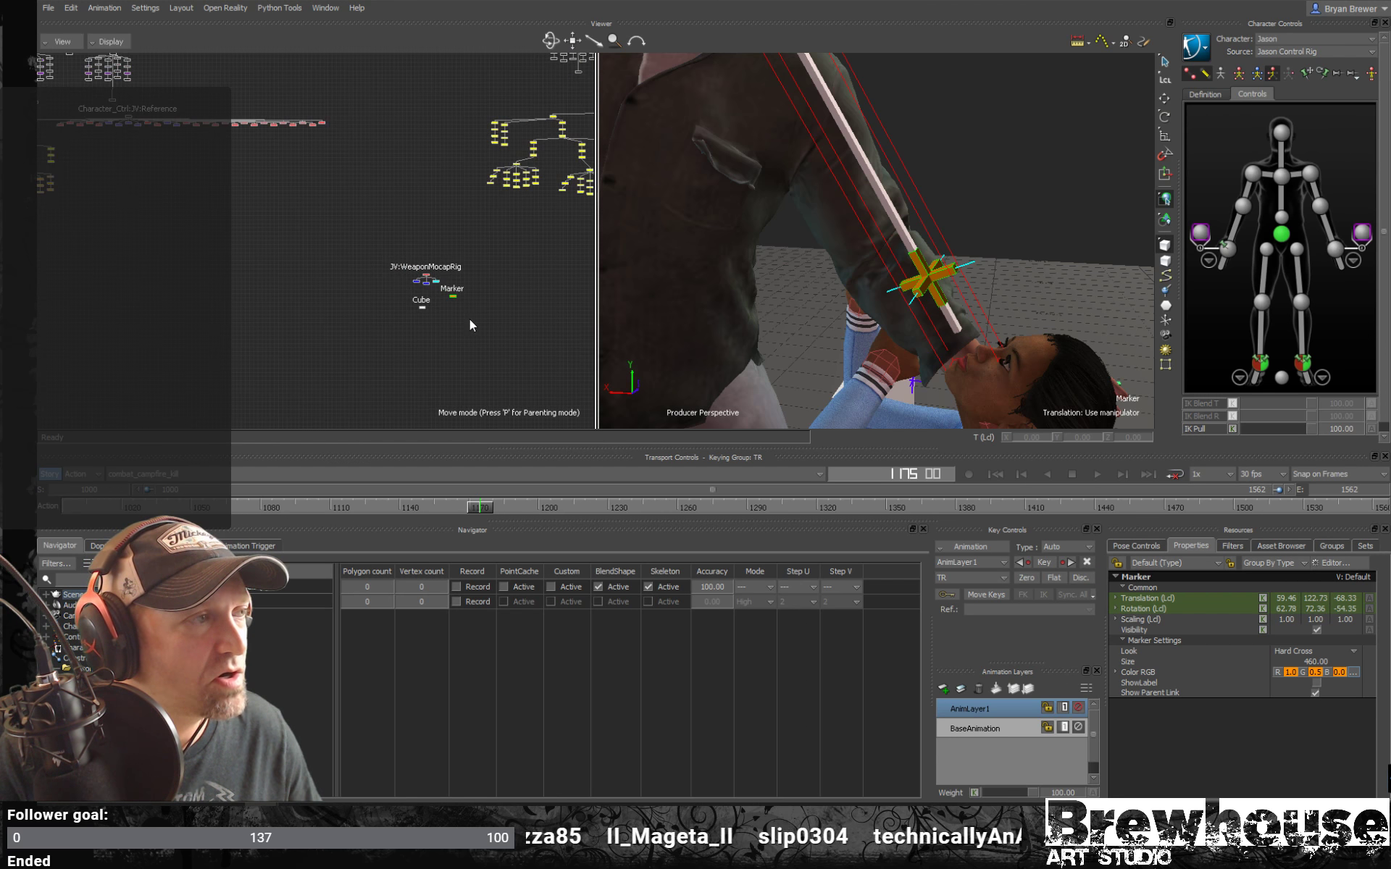
alt+middle_drag(436, 313, 436, 319)
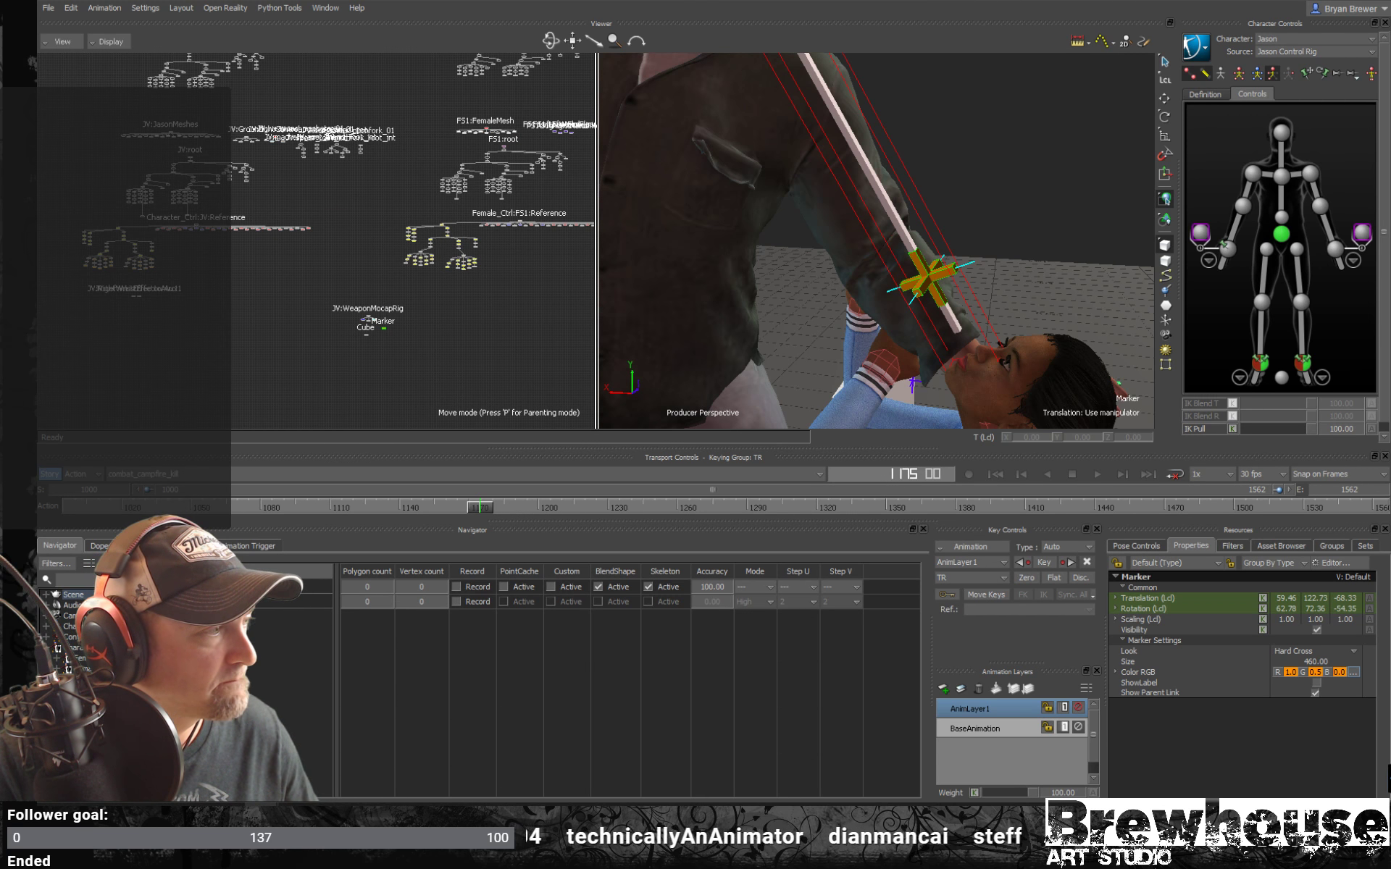
click(81, 648)
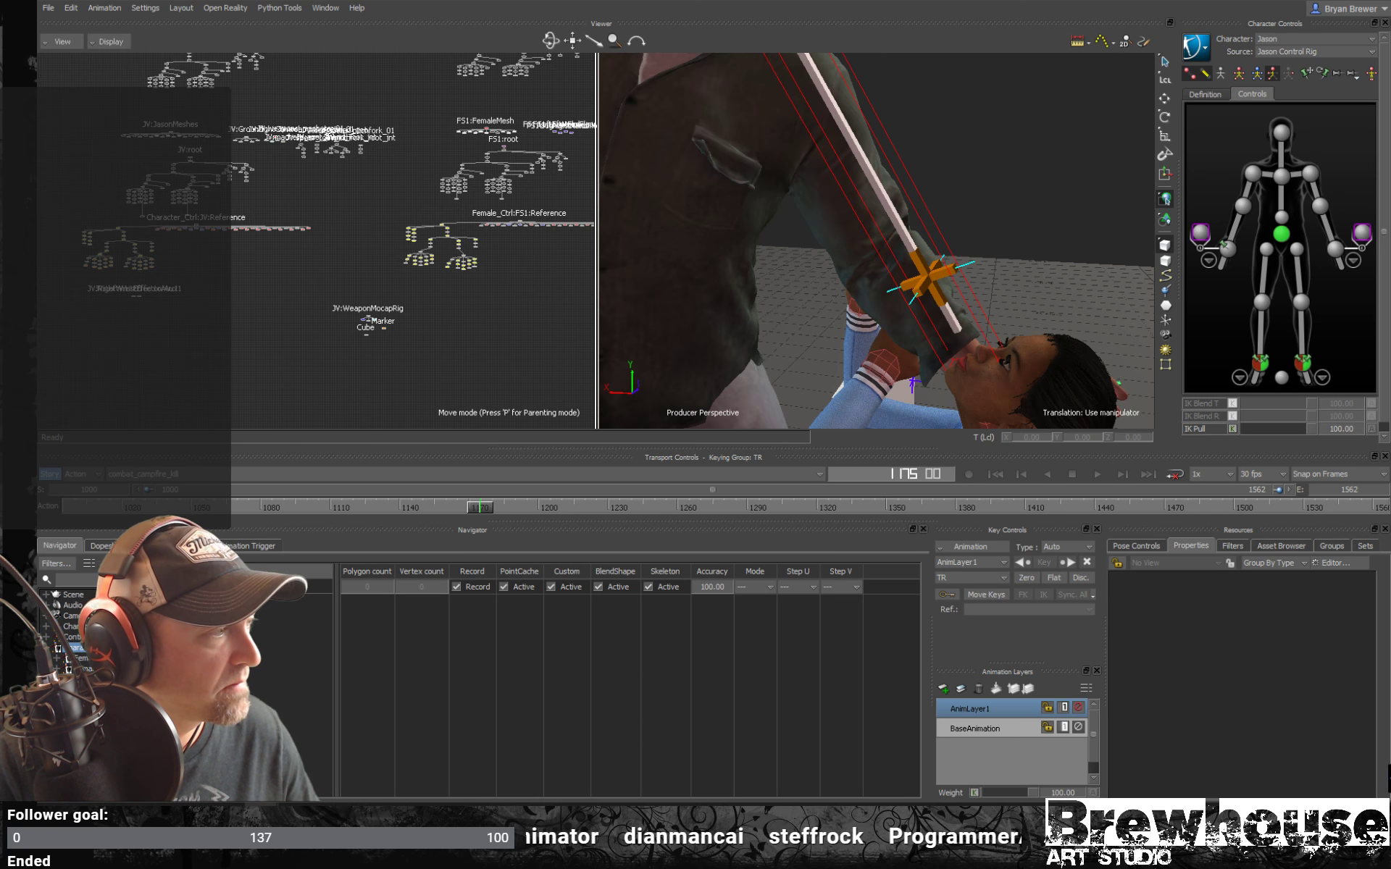
click(116, 654)
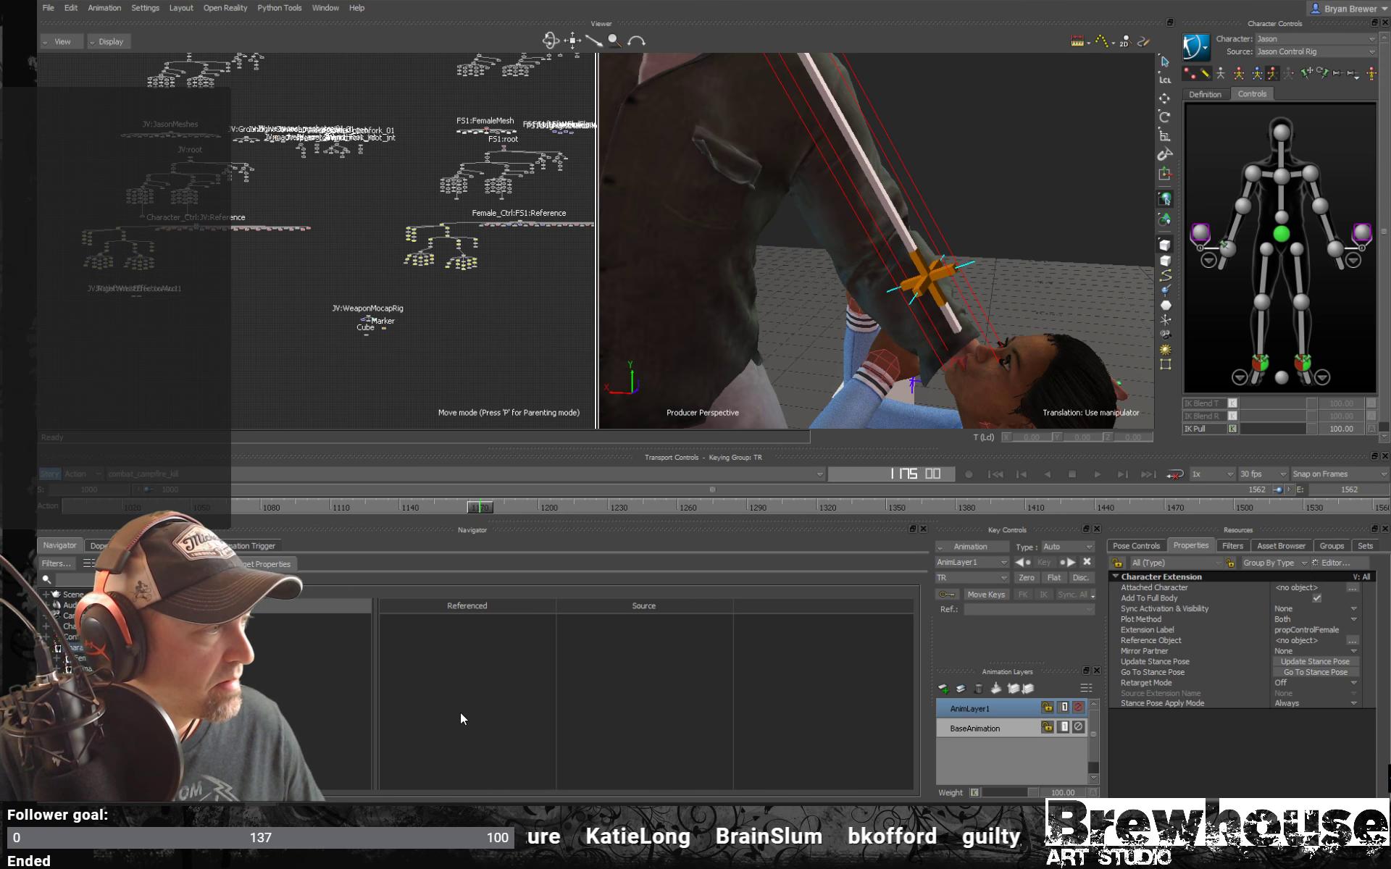
click(922, 288)
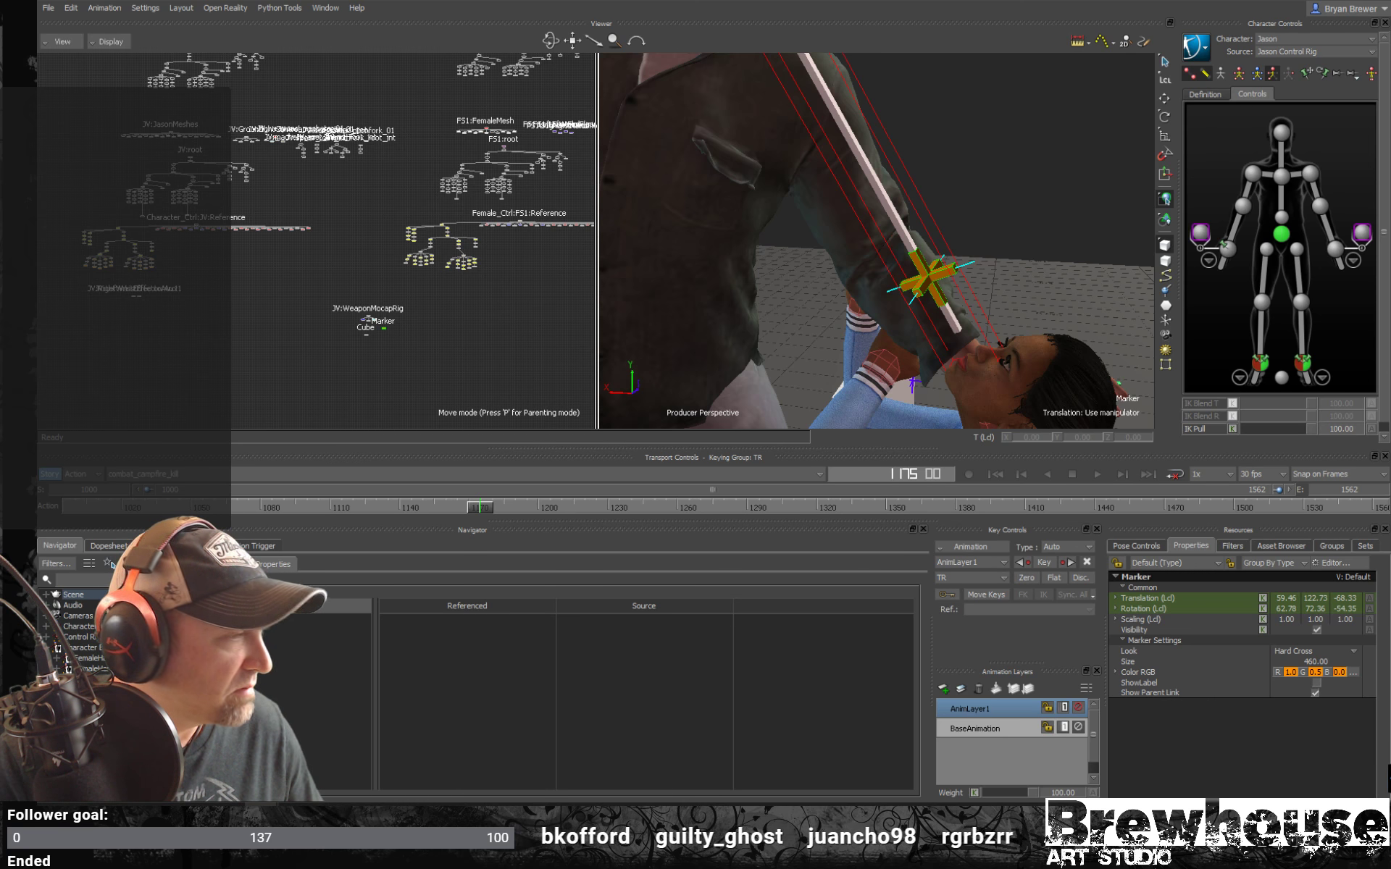
click(218, 586)
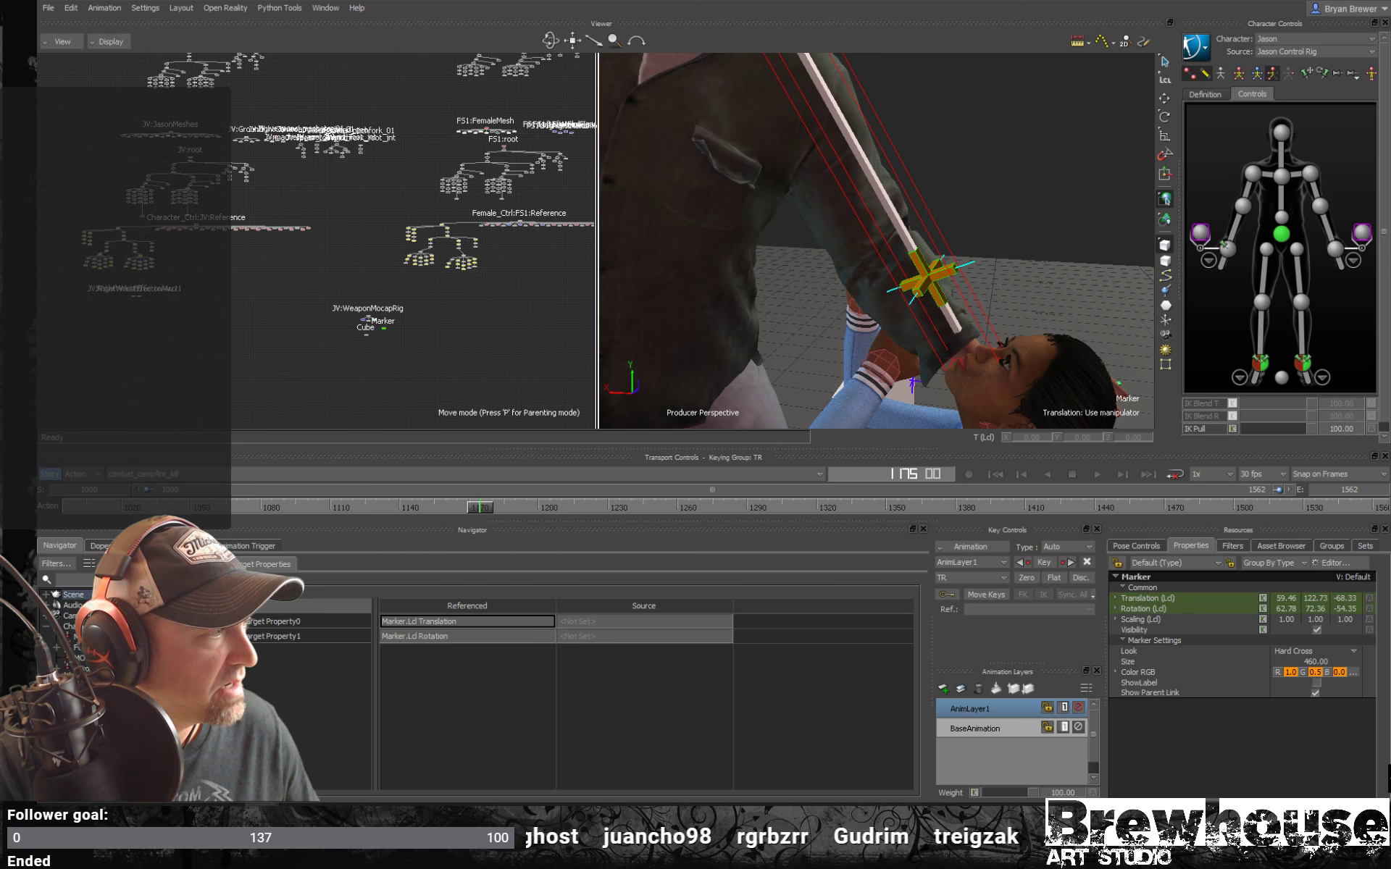
Attach the propControlFemale extension to the Female character and select the orange marker to bring up her controls.
click(98, 674)
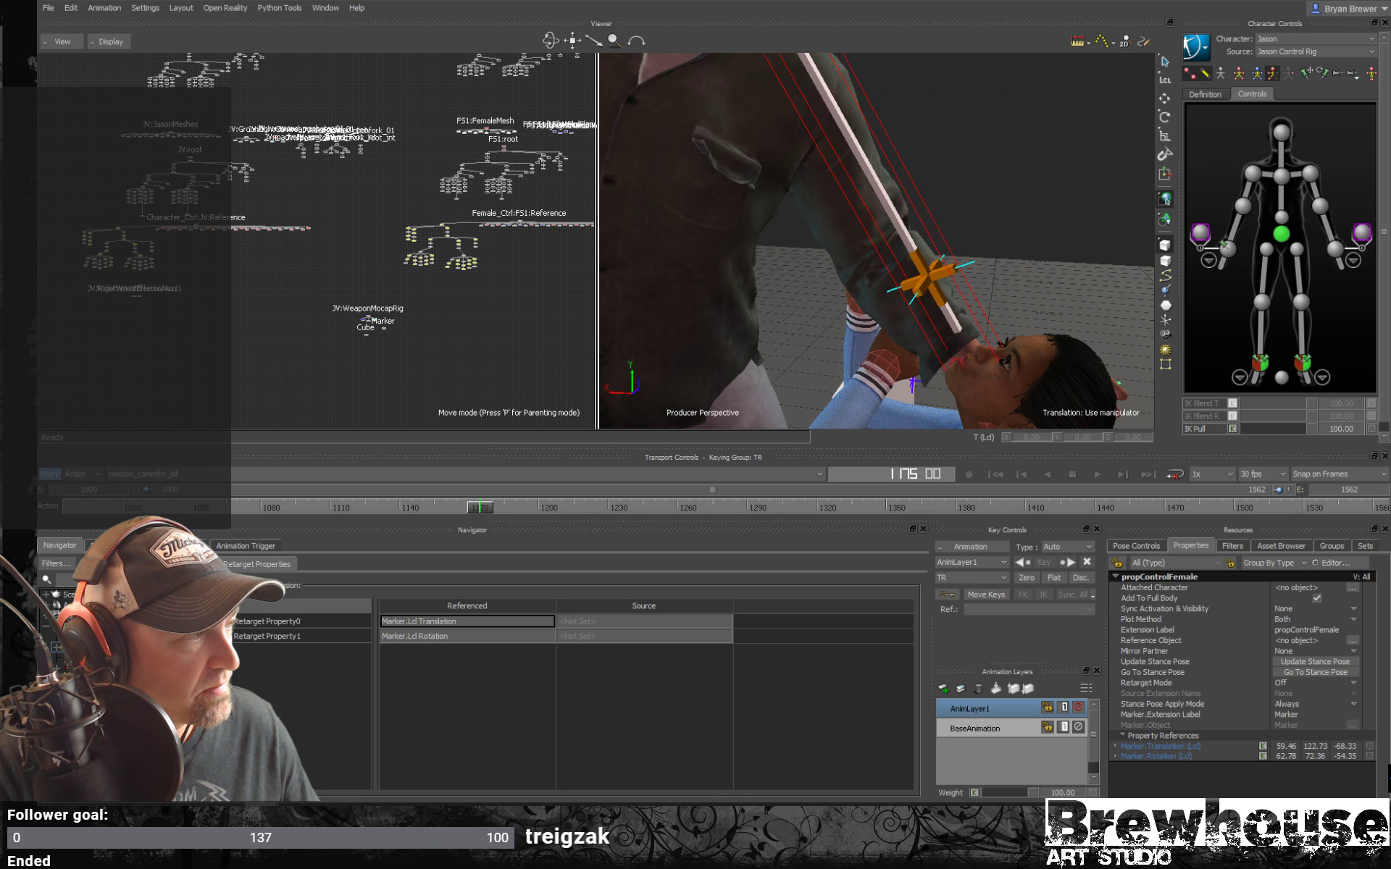
click(580, 443)
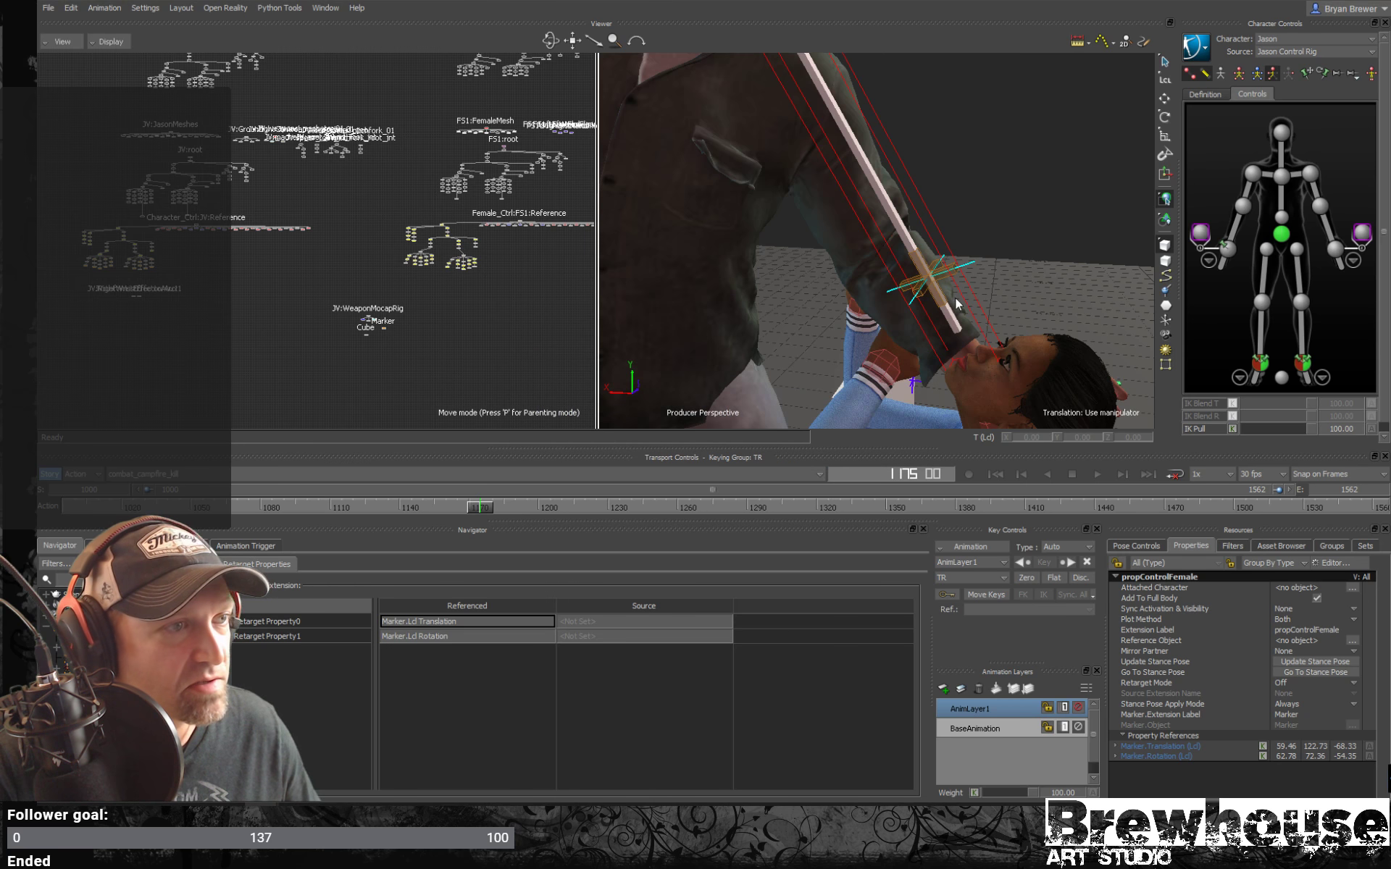
scroll(968, 295, up, 2)
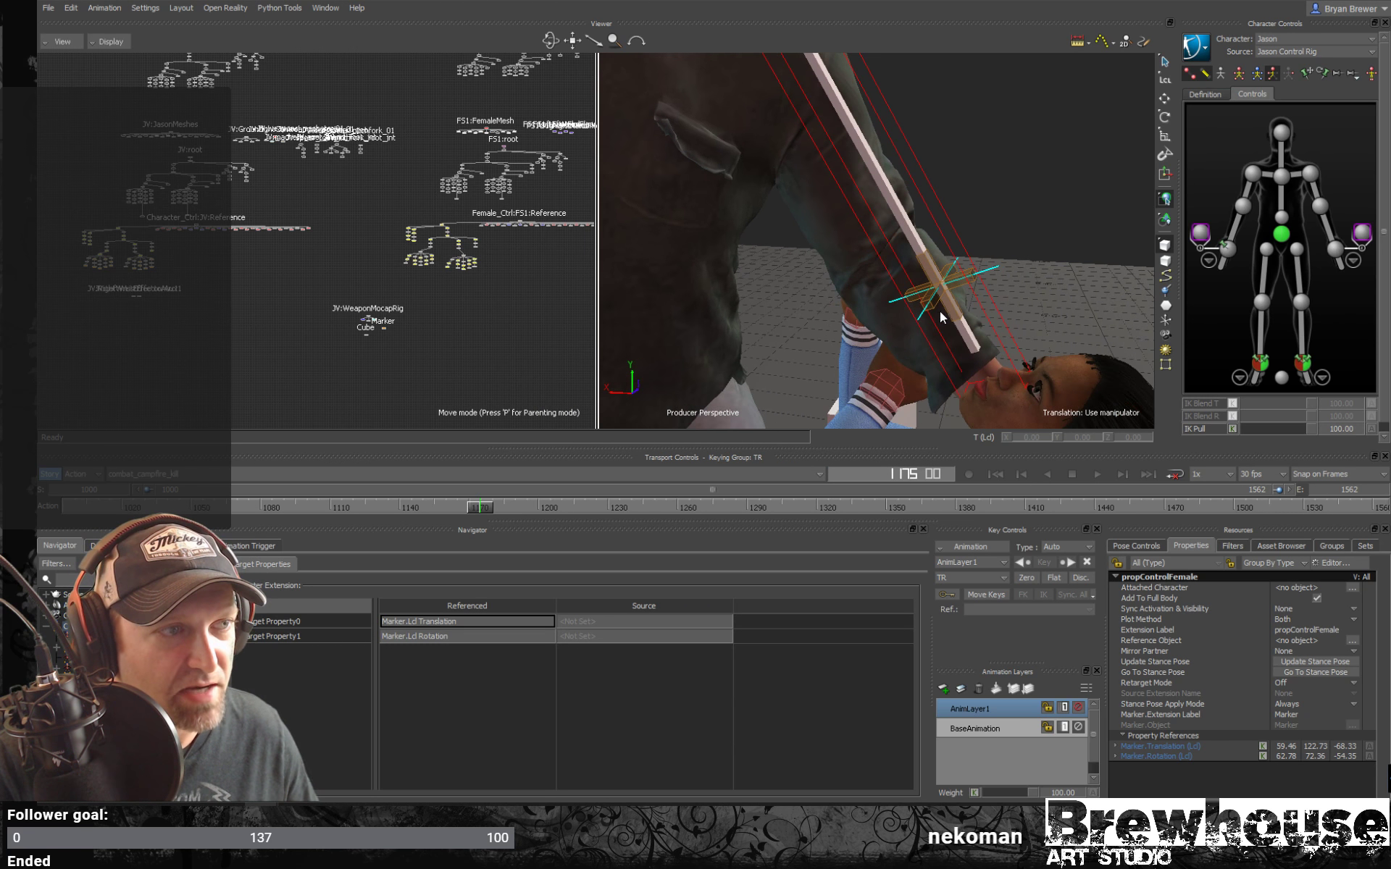
click(934, 303)
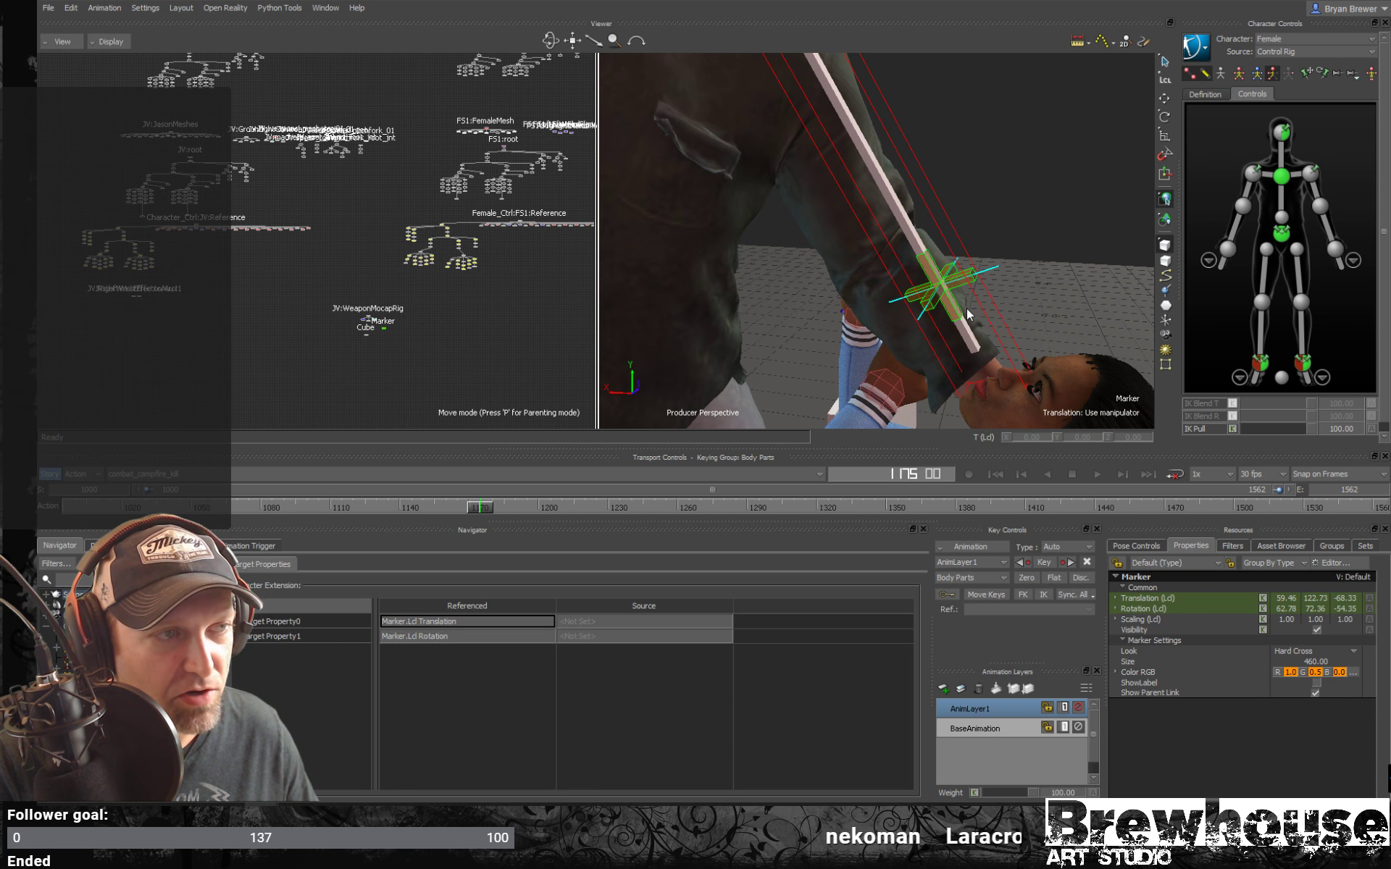
Key the orange marker's translation and rotation on AnimLayer1 at frame 1175.
shift+drag(952, 310, 944, 277)
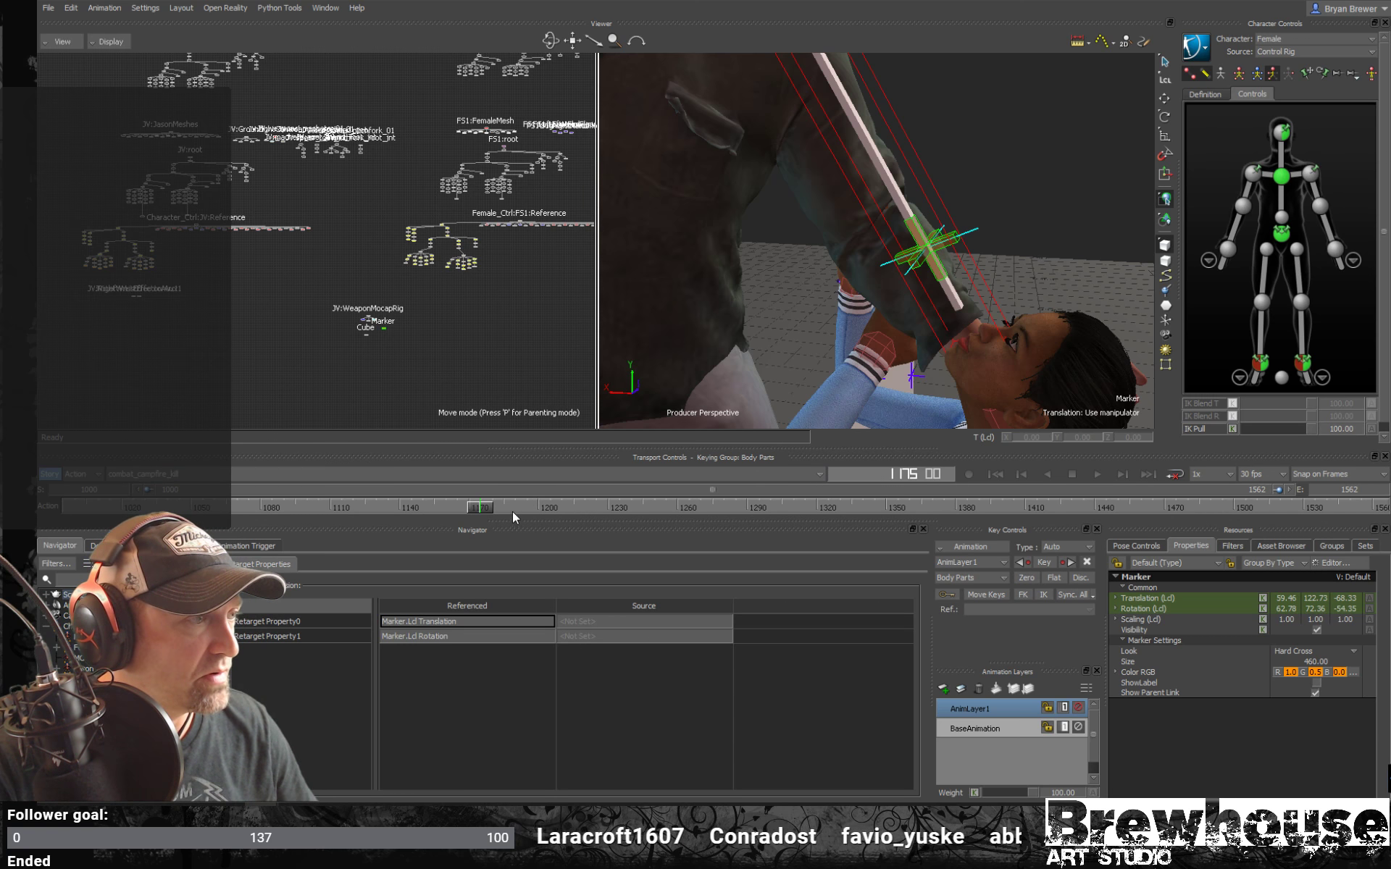
key(k)
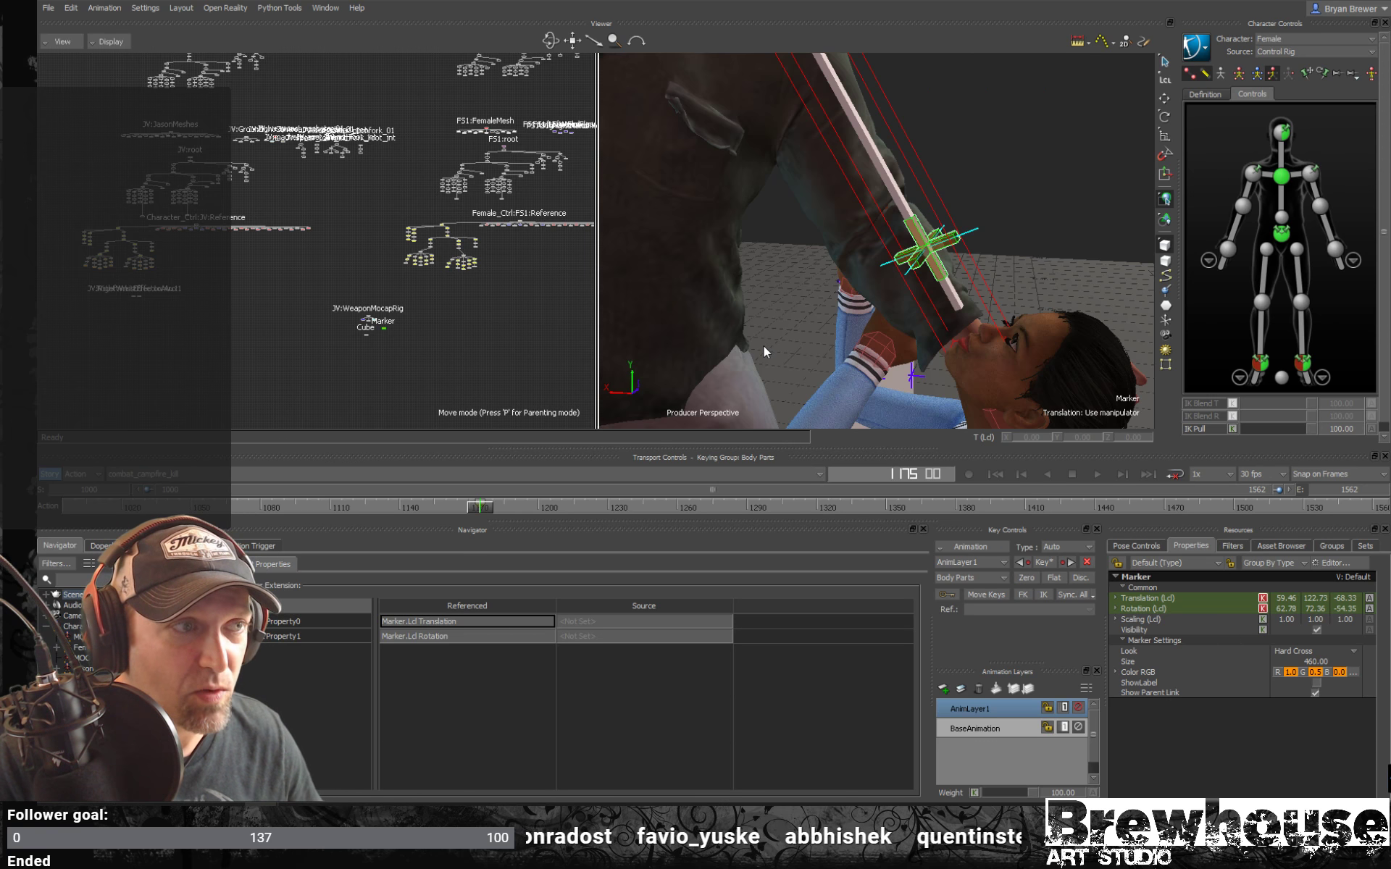
mouse_move(478, 512)
mouse_down()
mouse_move(526, 523)
mouse_move(476, 520)
mouse_up()
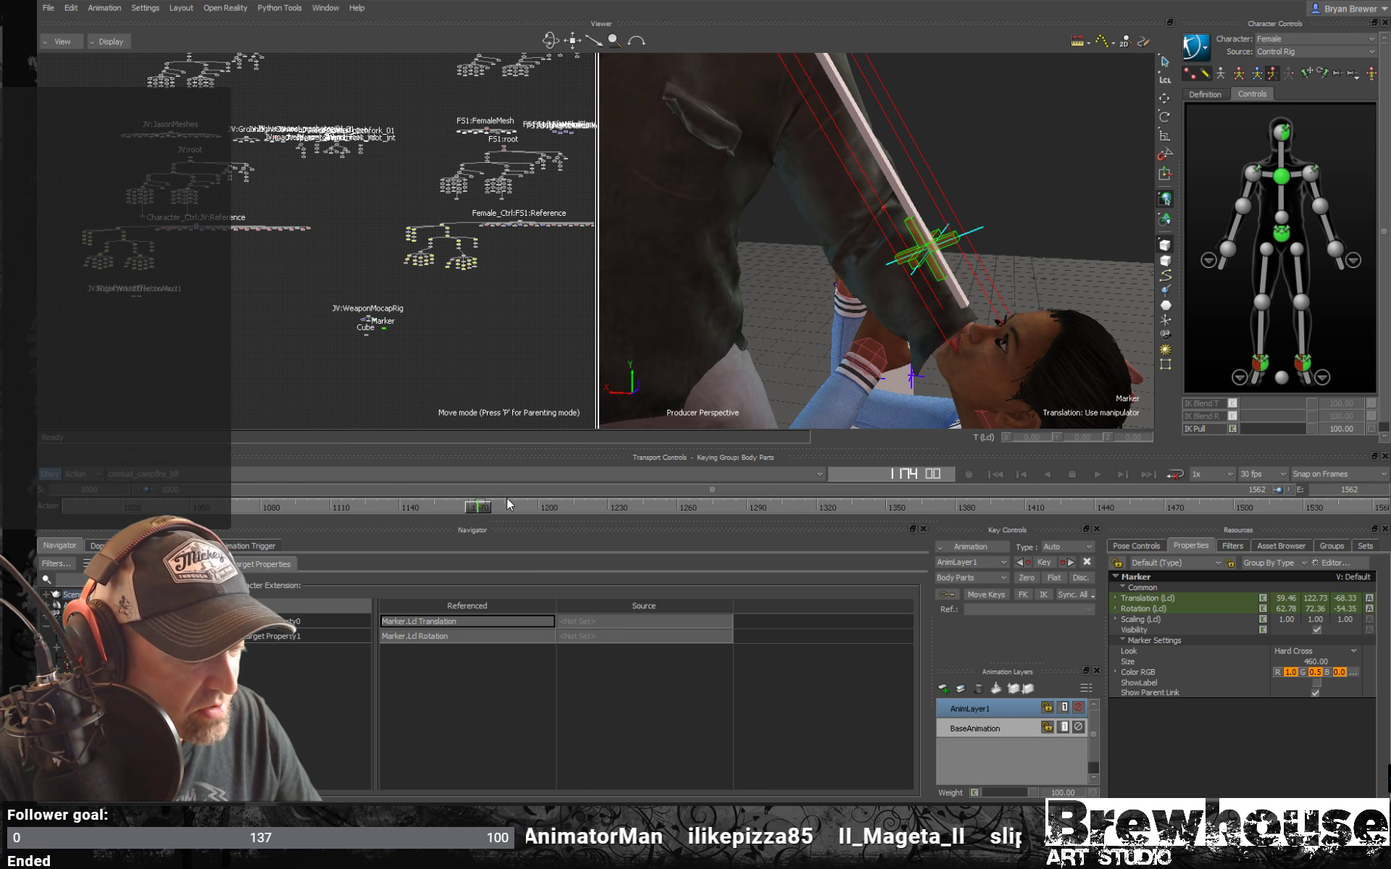
key(Right)
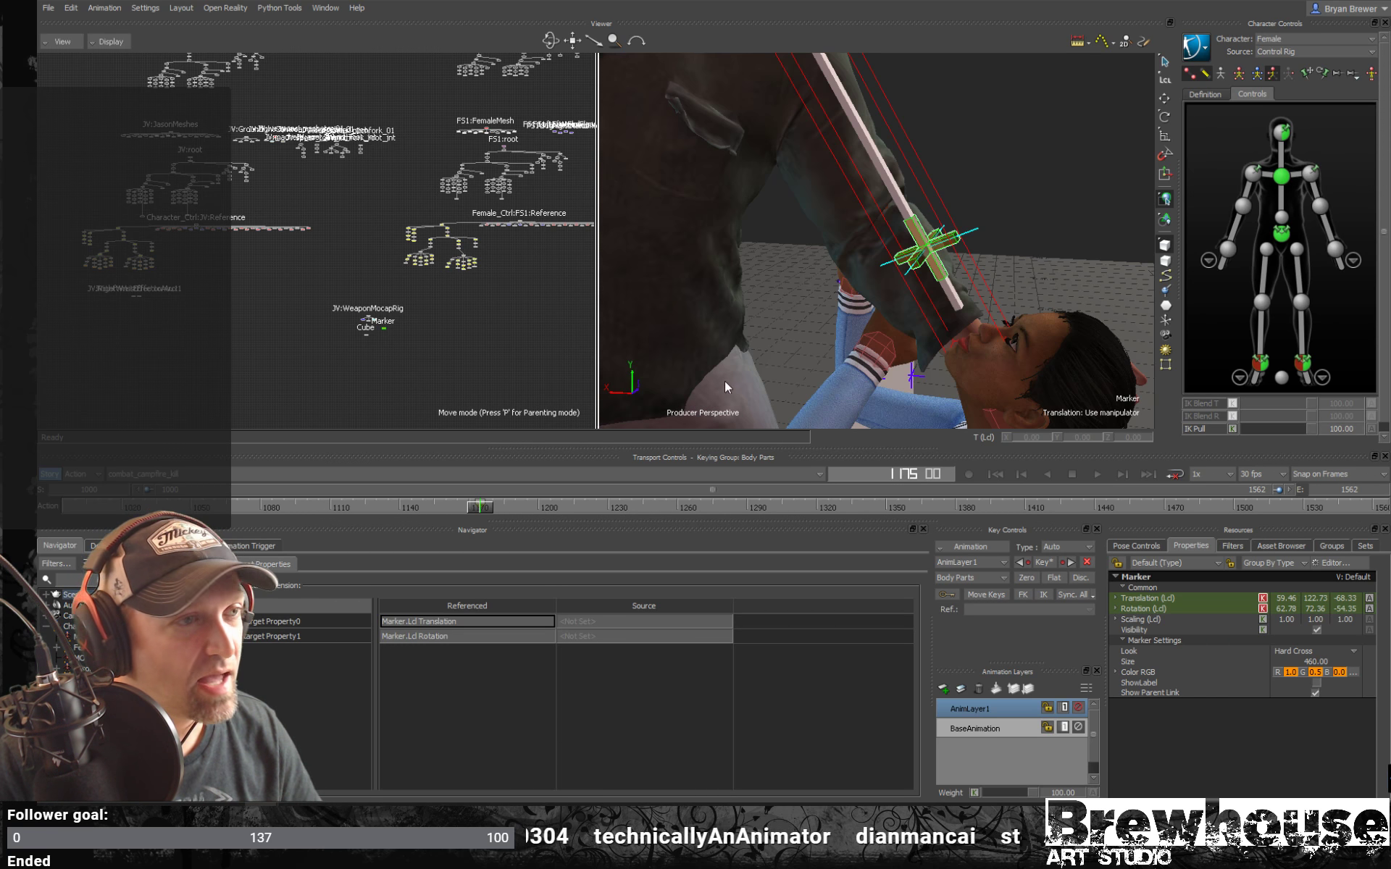
Parent the orange marker under the FS1:head joint in the schematic.
click(408, 319)
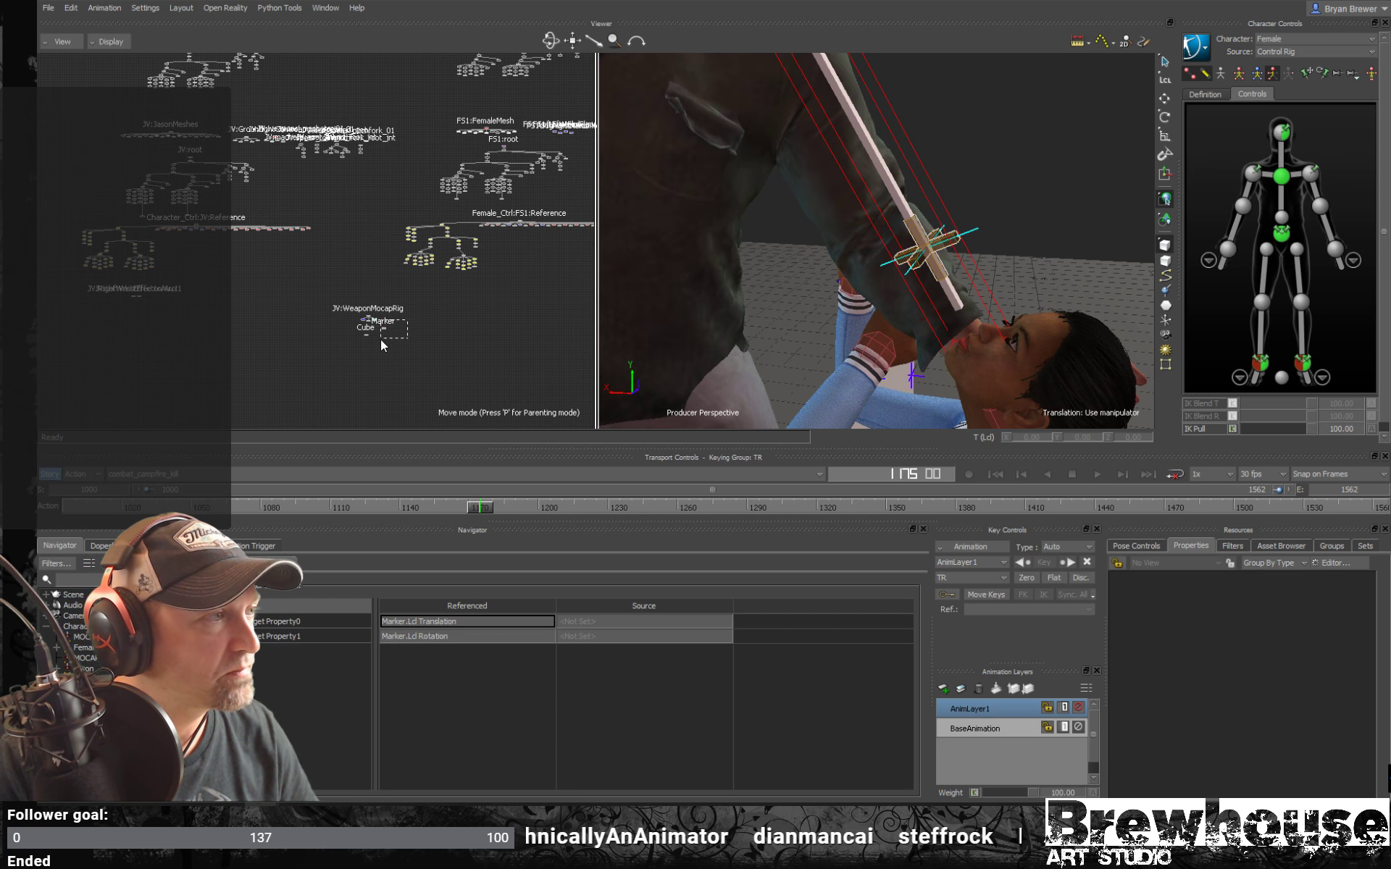
drag(381, 339, 381, 341)
mouse_move(438, 321)
ctrl+mouse_down()
mouse_move(523, 319)
mouse_move(405, 386)
ctrl+mouse_up()
shift+drag(476, 303, 410, 330)
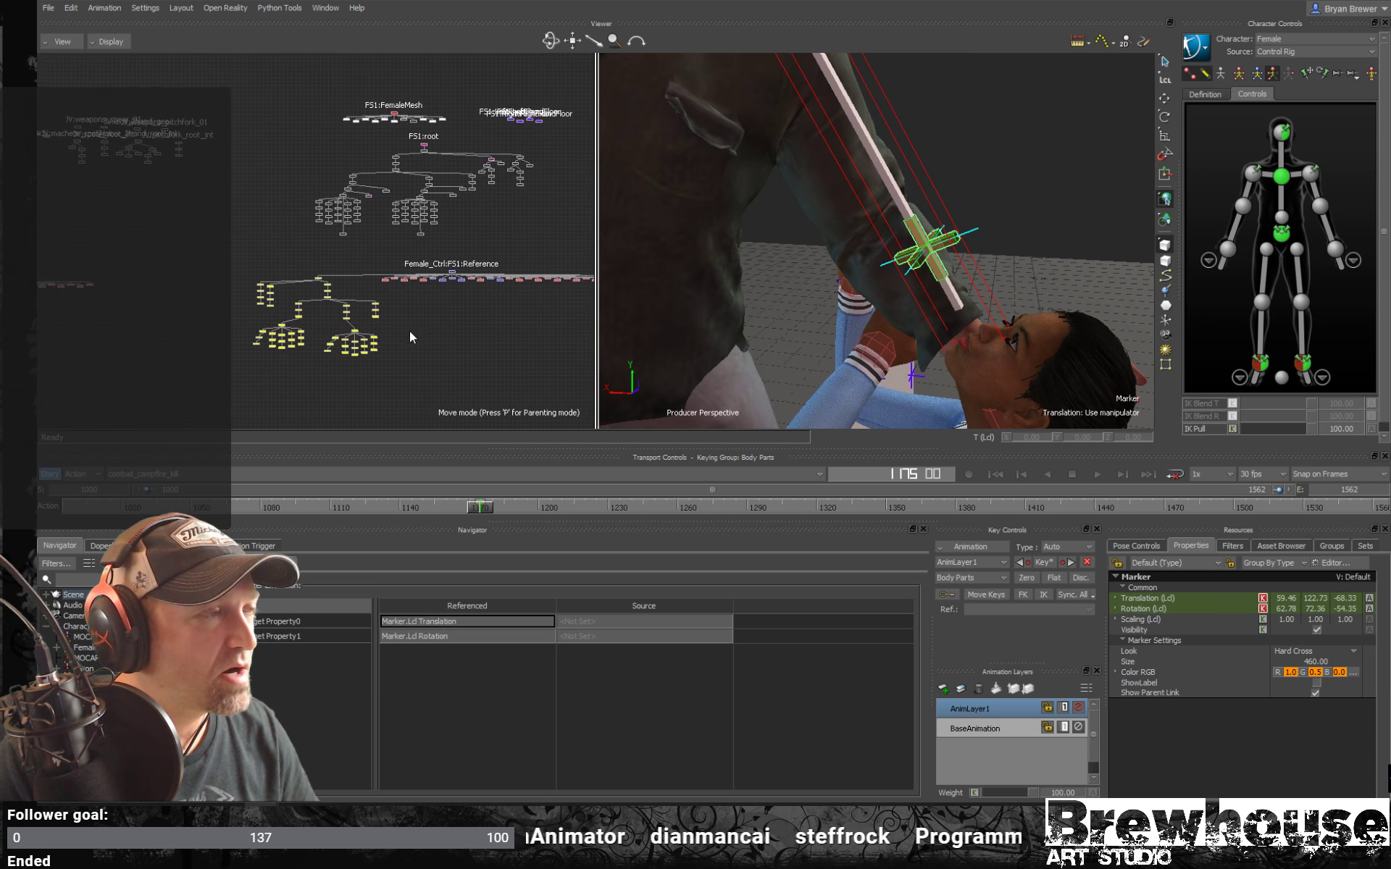
scroll(410, 331, up, 5)
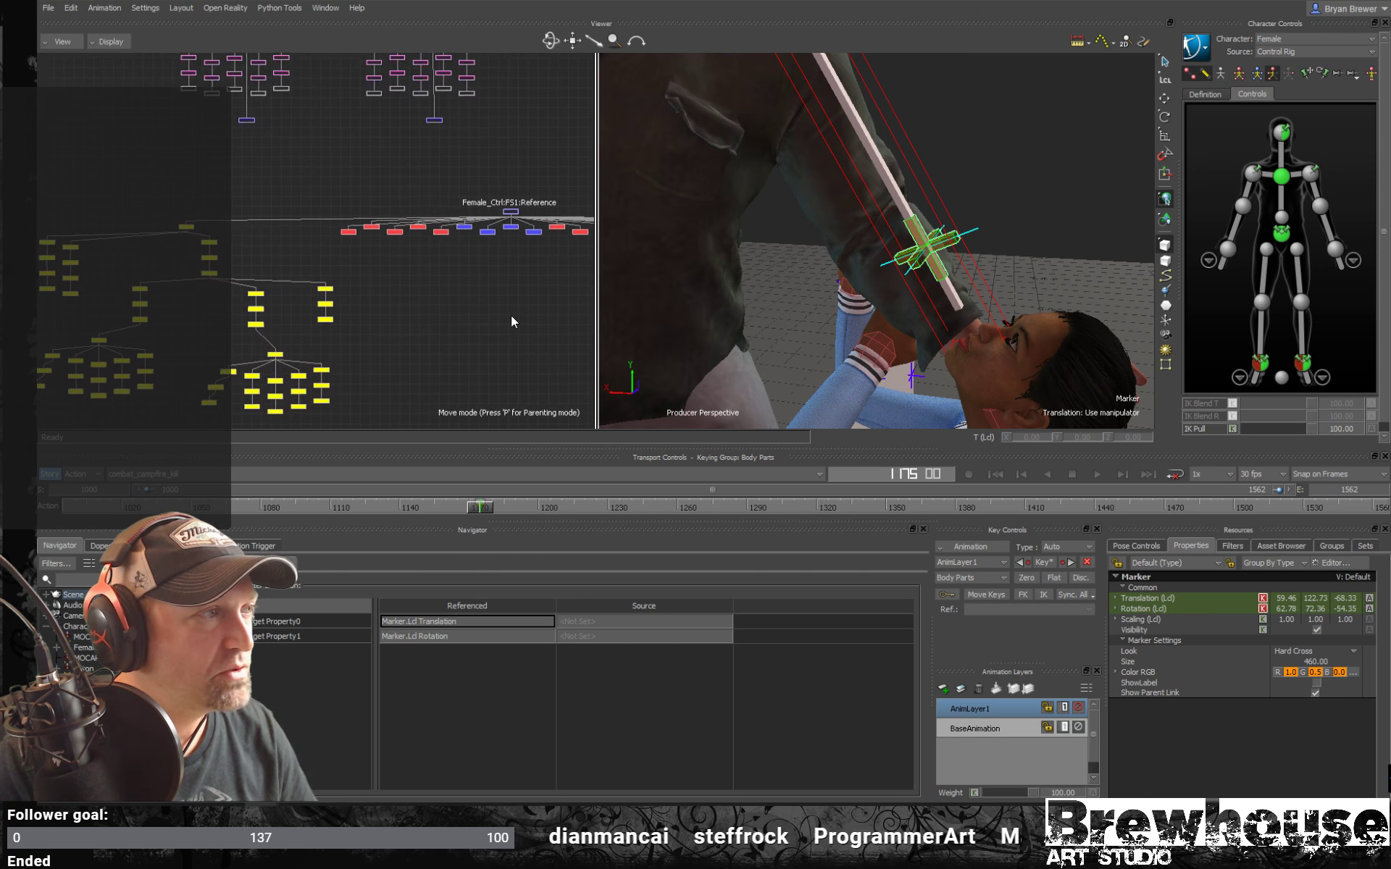
scroll(405, 319, down, 5)
scroll(379, 315, up, 6)
scroll(540, 297, up, 6)
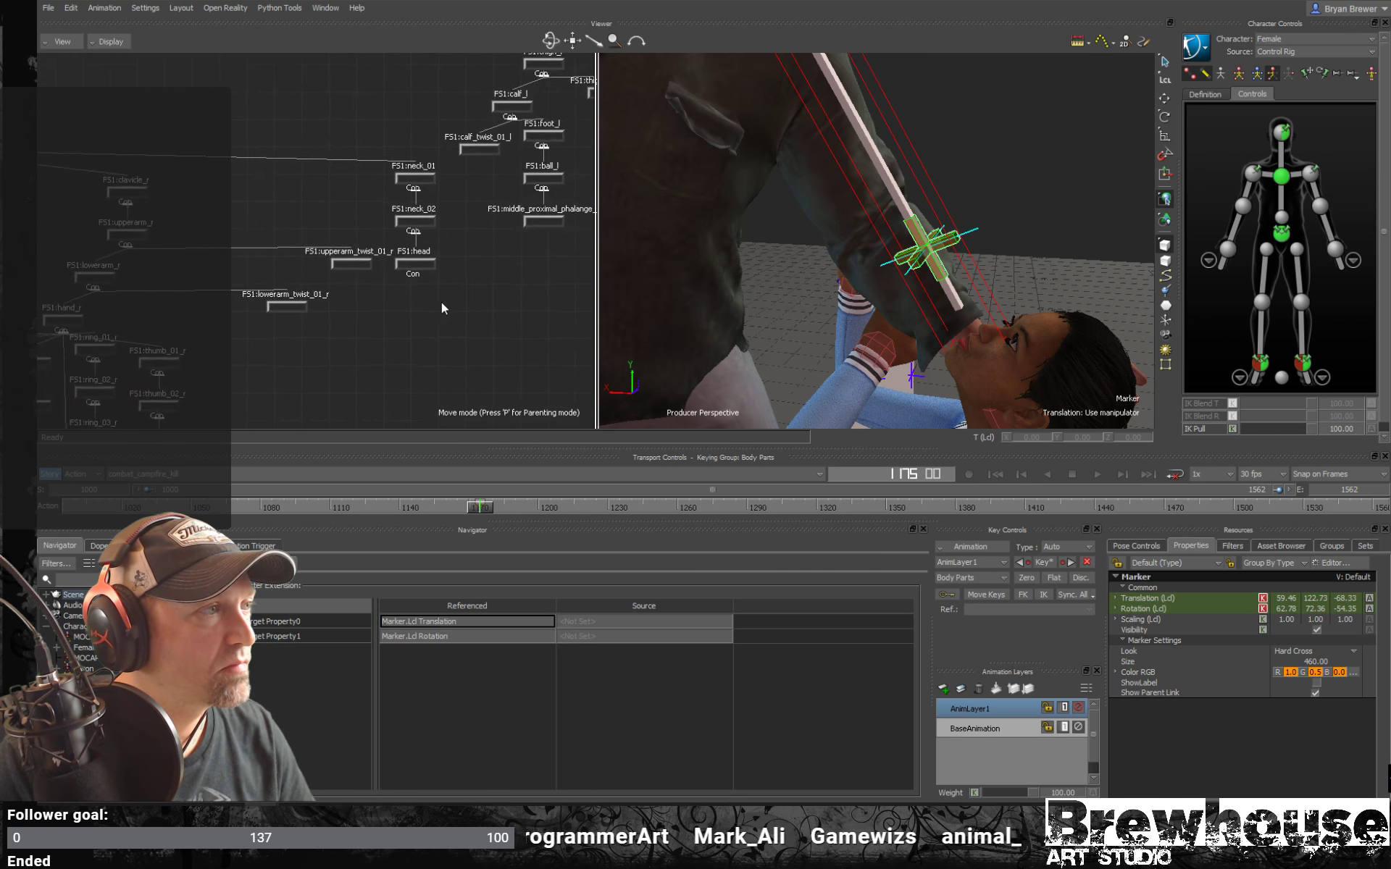
scroll(439, 309, up, 3)
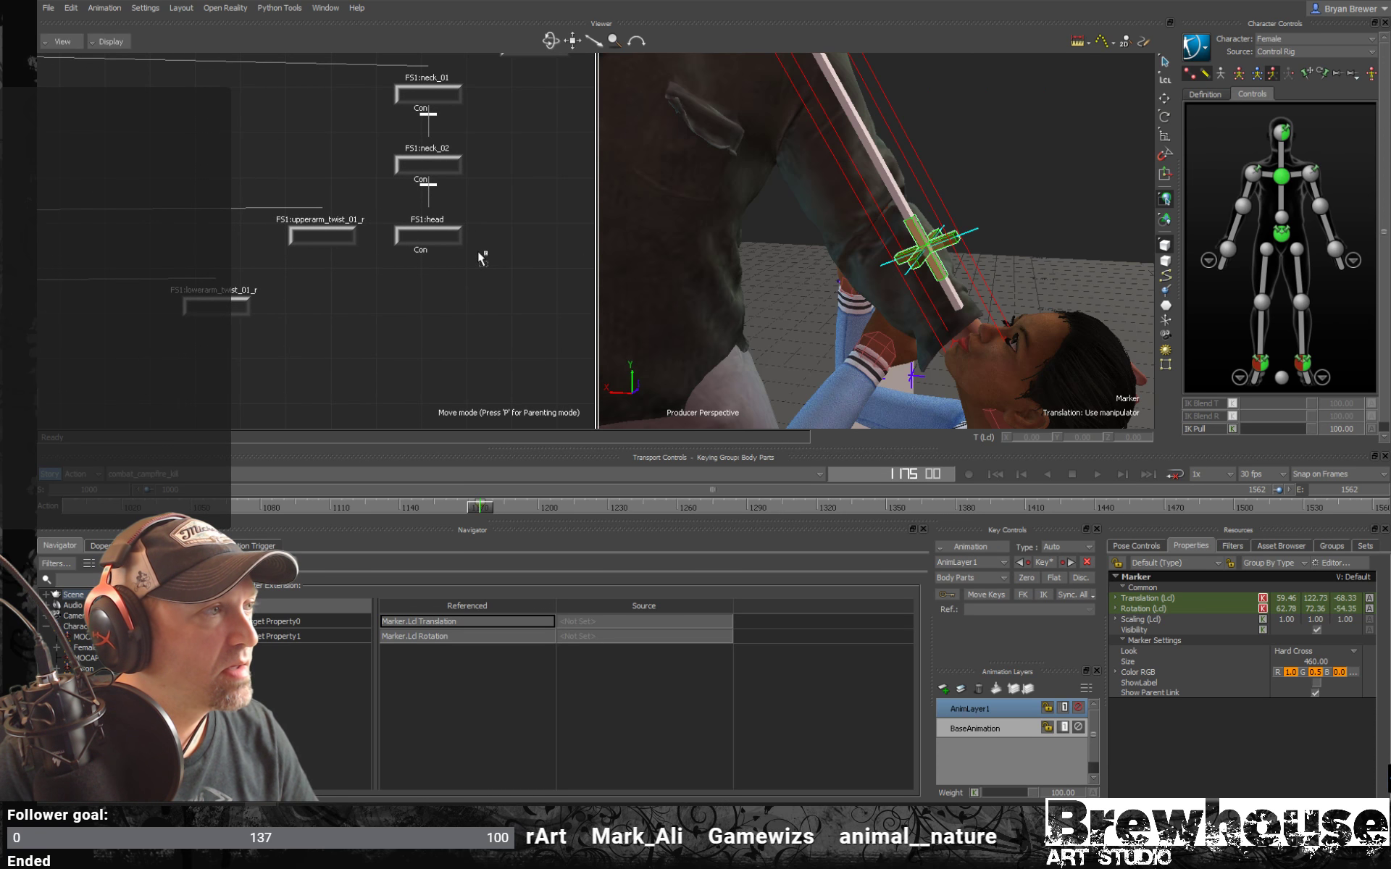
click(449, 236)
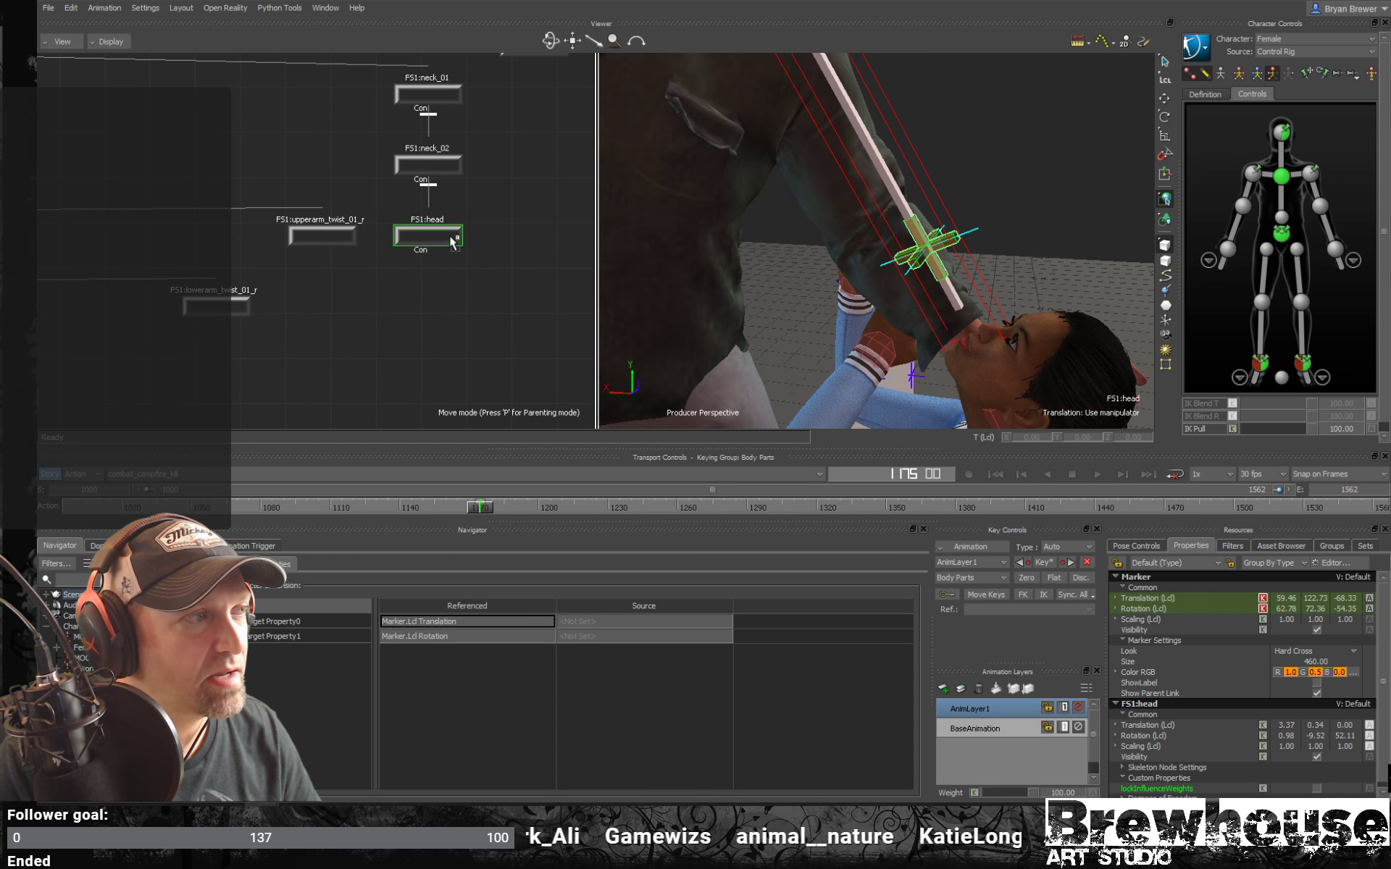
drag(449, 236, 449, 237)
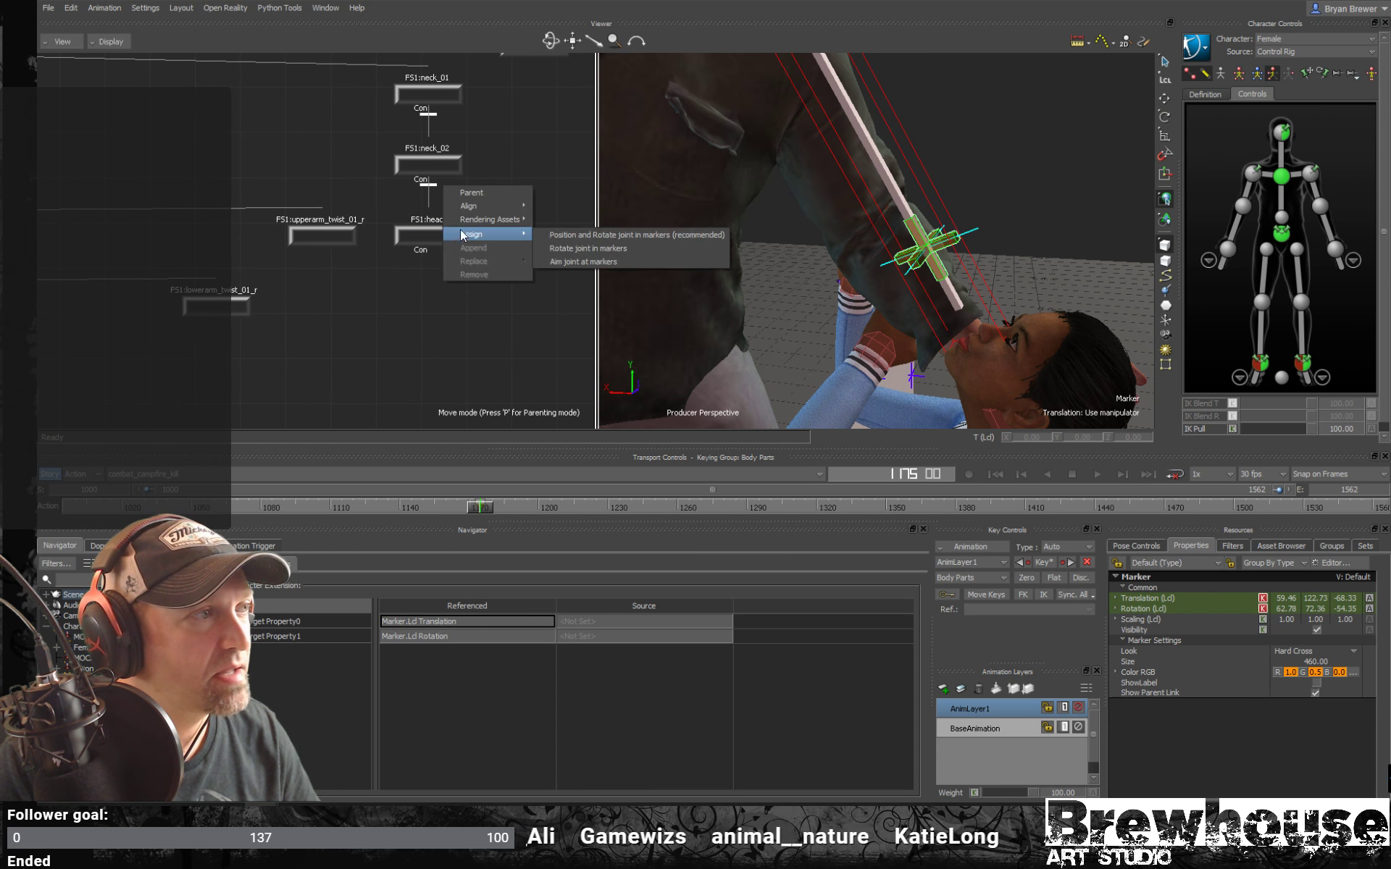
click(486, 193)
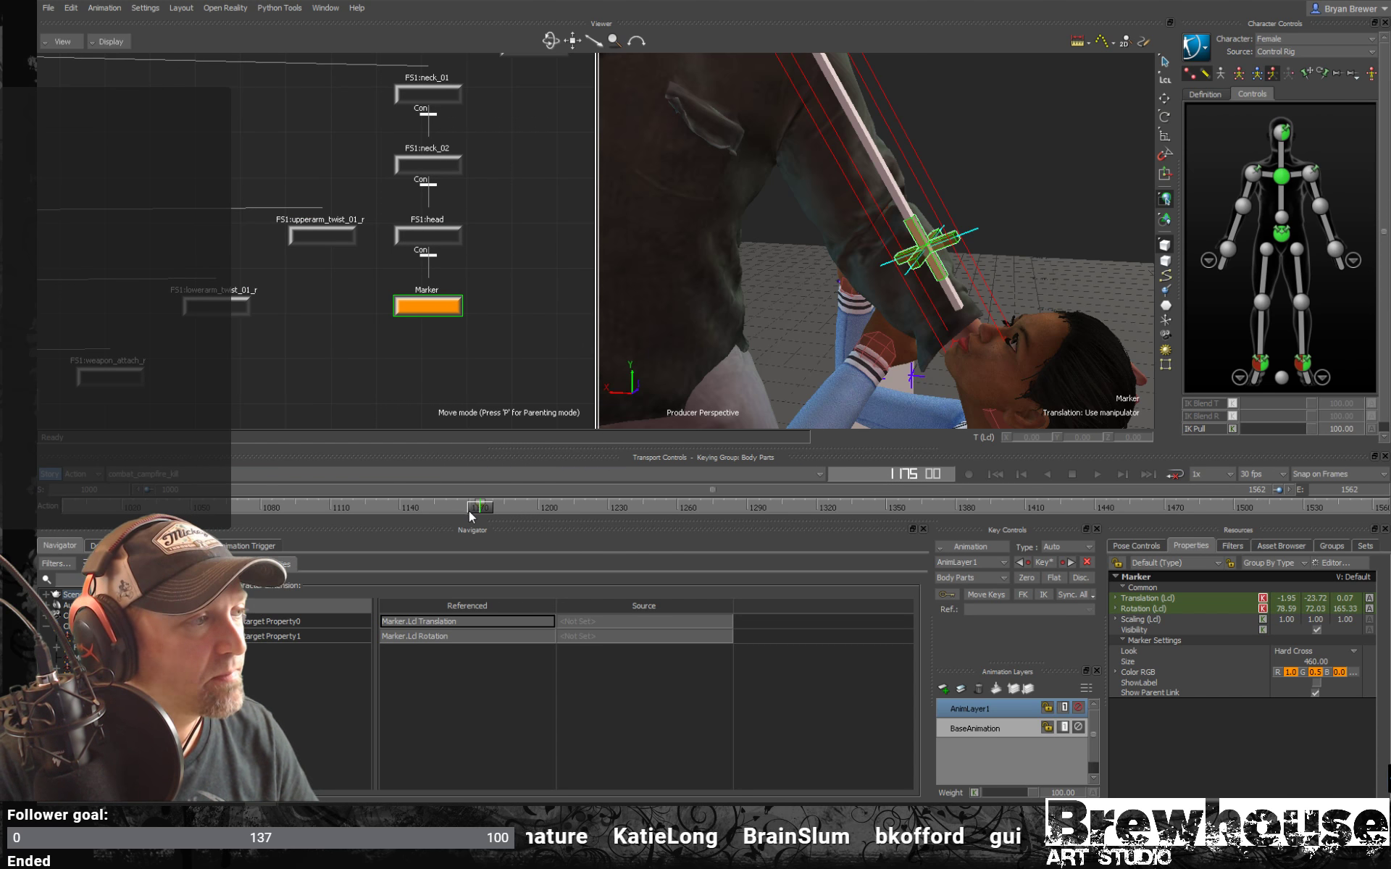
mouse_move(481, 511)
mouse_down()
mouse_move(498, 511)
mouse_move(480, 511)
mouse_up()
Create a Parent/Child constraint named FemaleWeaponAttach and assign the orange marker as its source.
click(481, 372)
scroll(467, 304, down, 5)
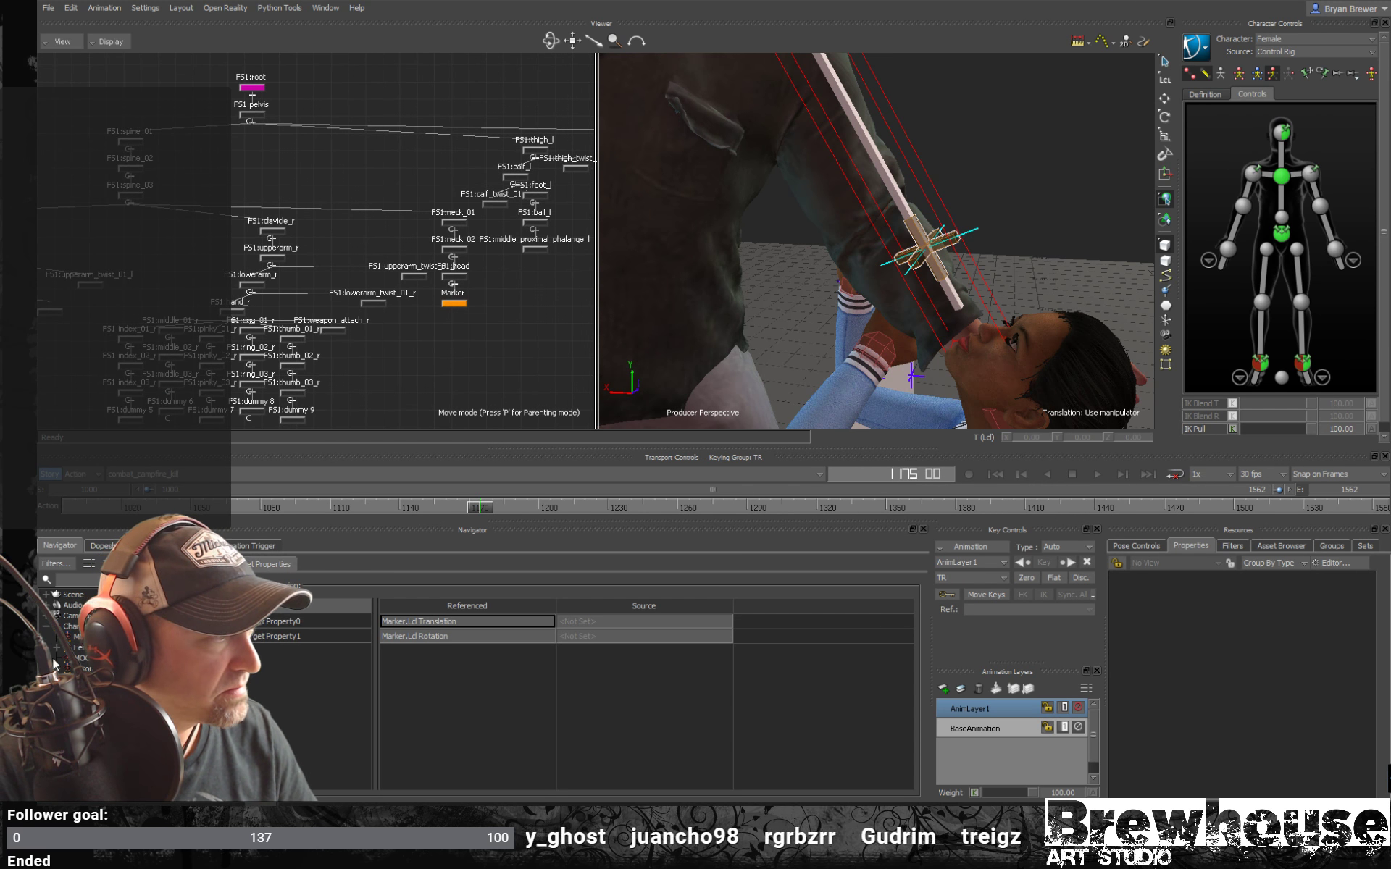
click(46, 626)
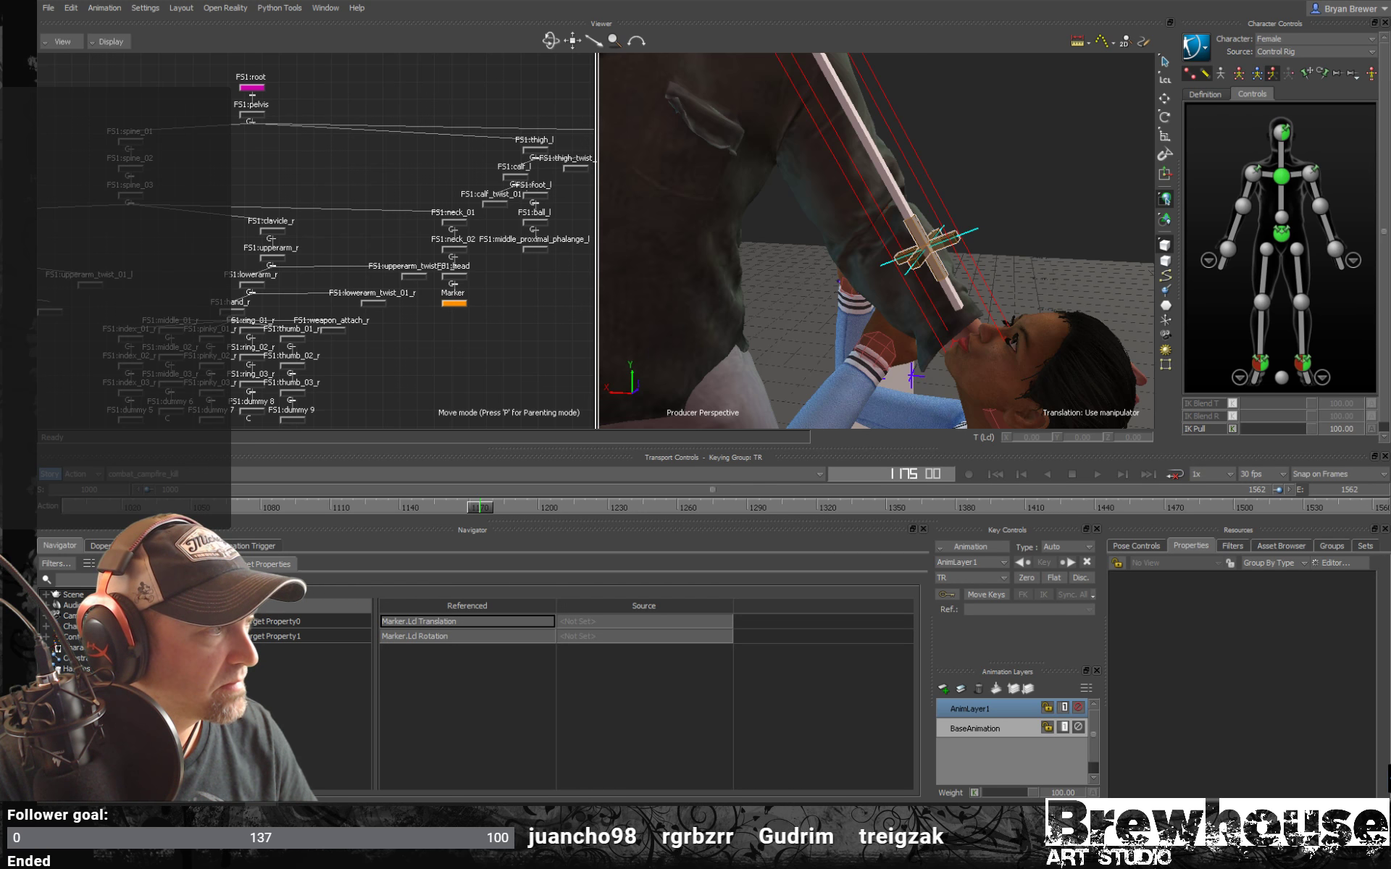
click(80, 658)
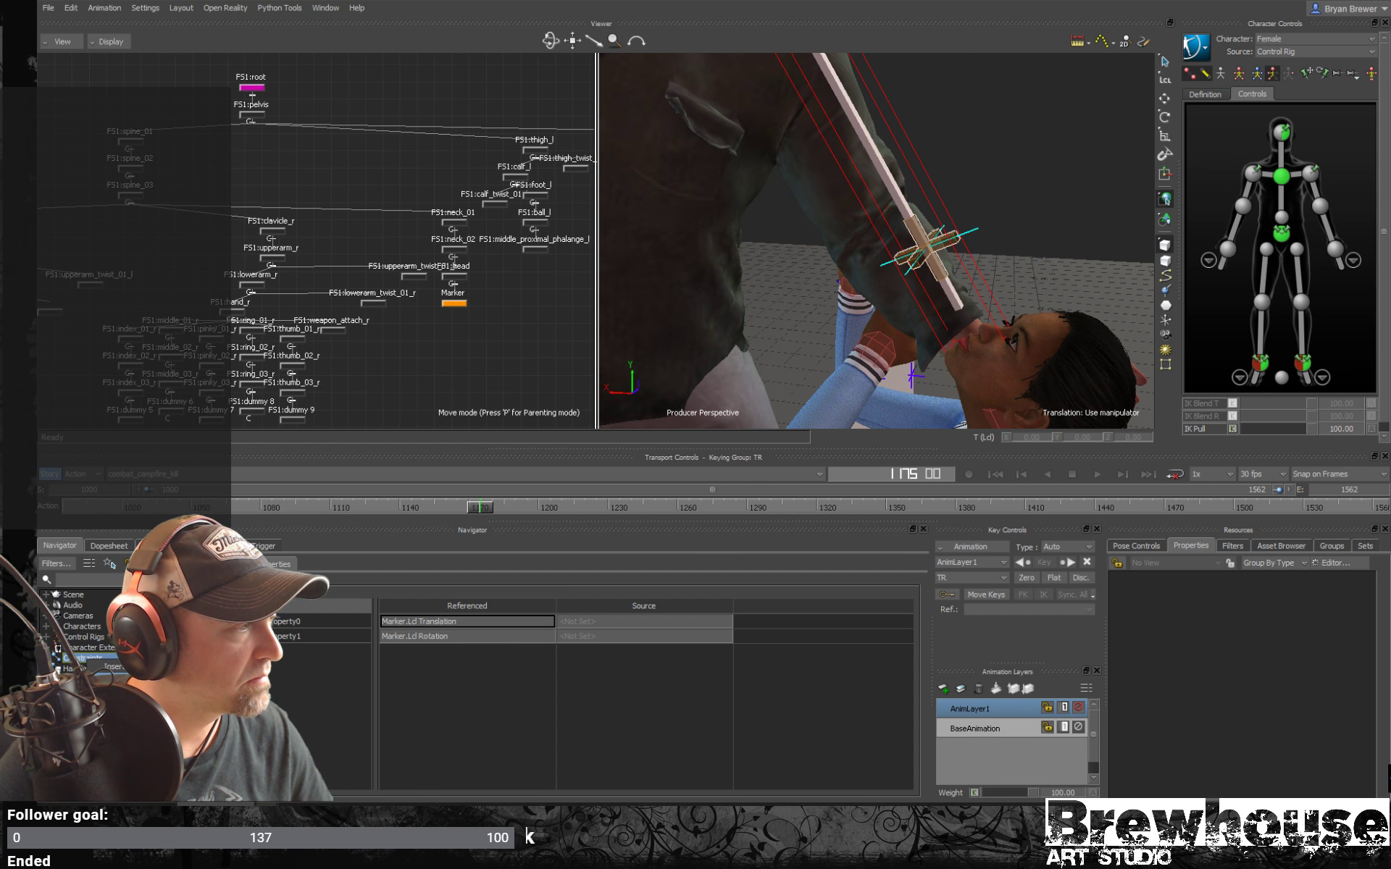
click(188, 706)
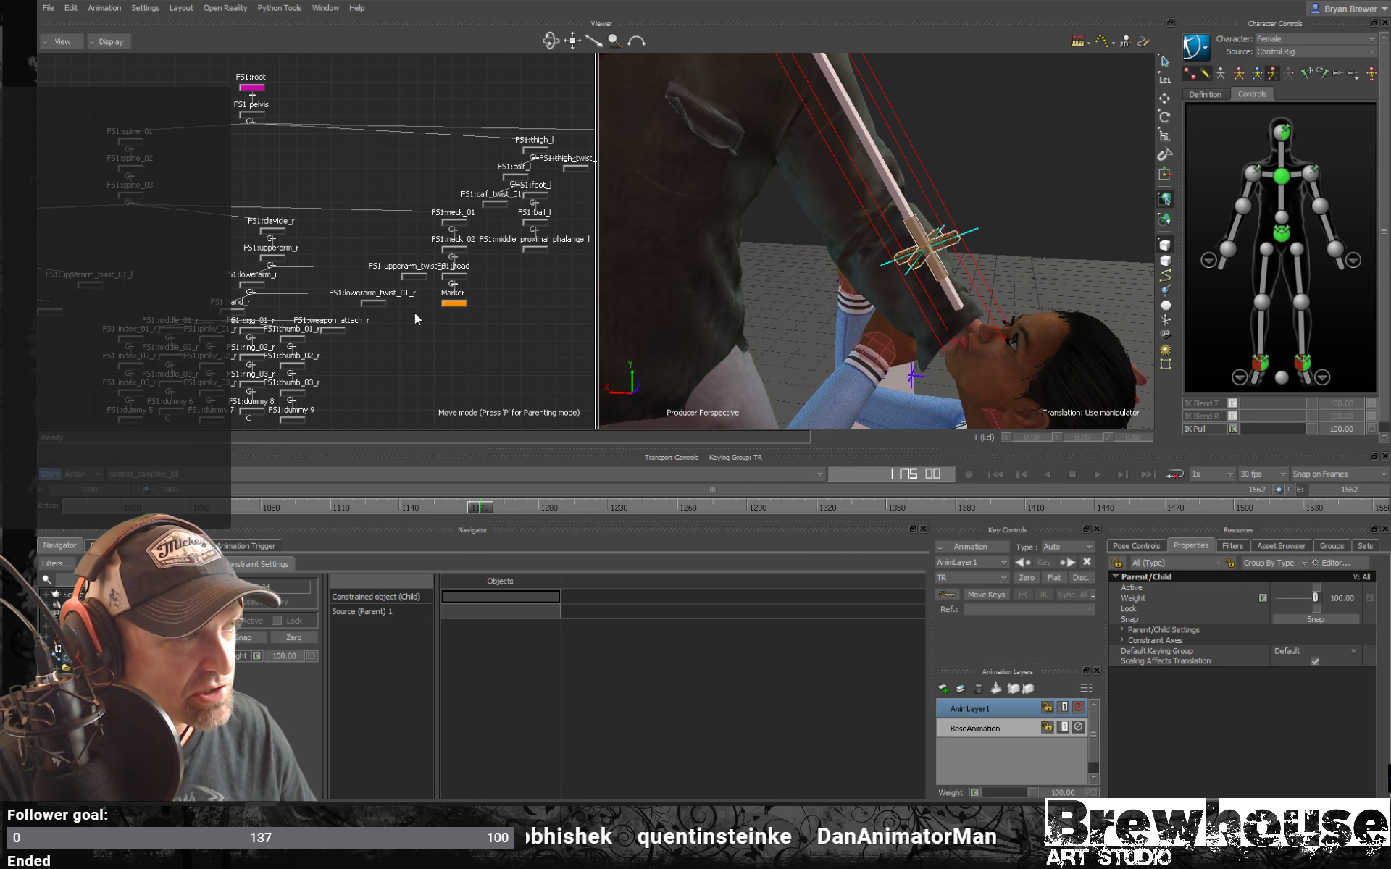
click(454, 303)
drag(489, 345, 475, 611)
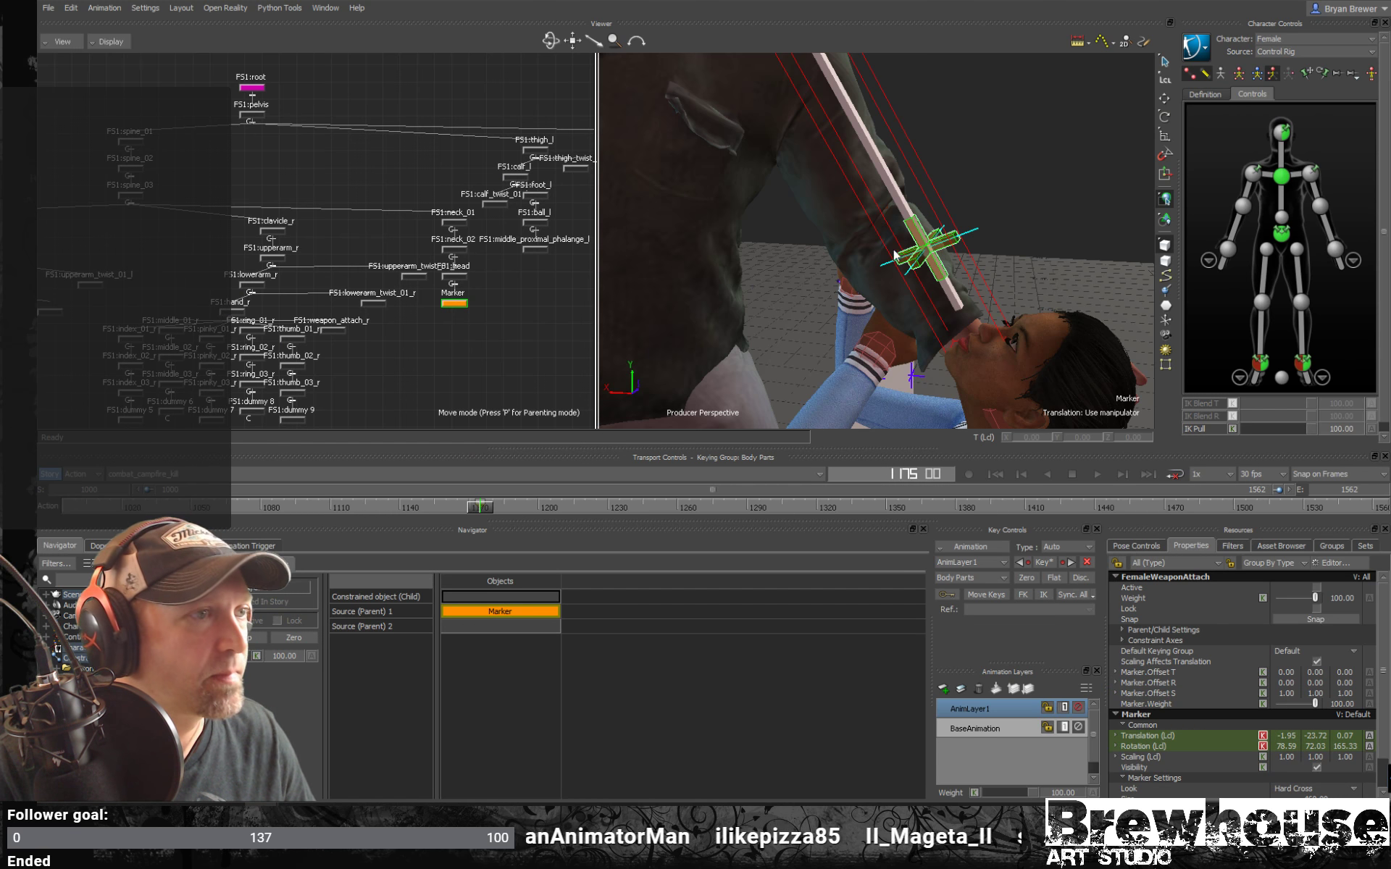
Assign JV:WeaponMocapRig as the constrained child of FemaleWeaponAttach and activate the constraint with Snap.
click(967, 291)
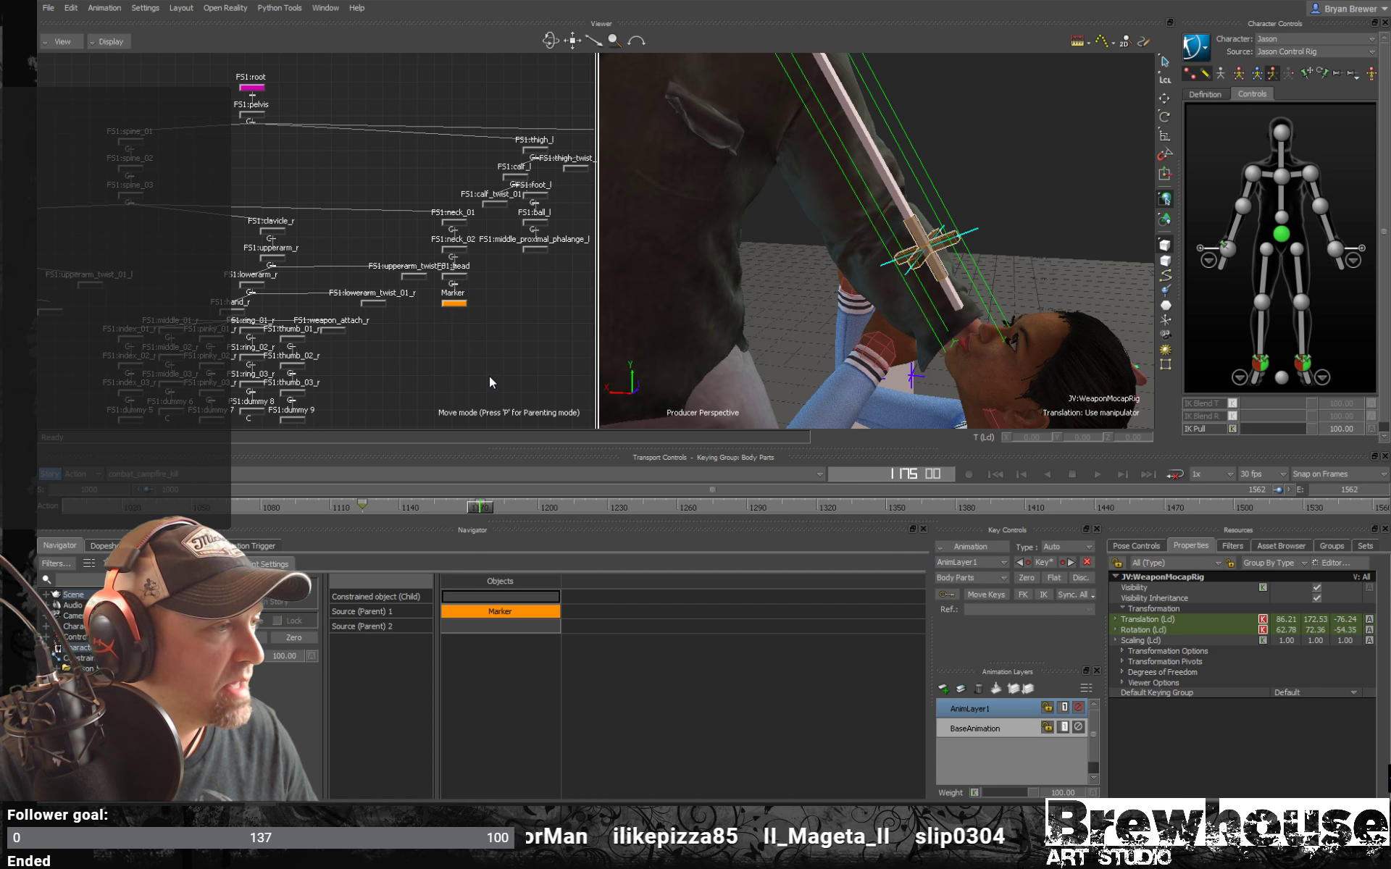
alt+drag(513, 339, 484, 595)
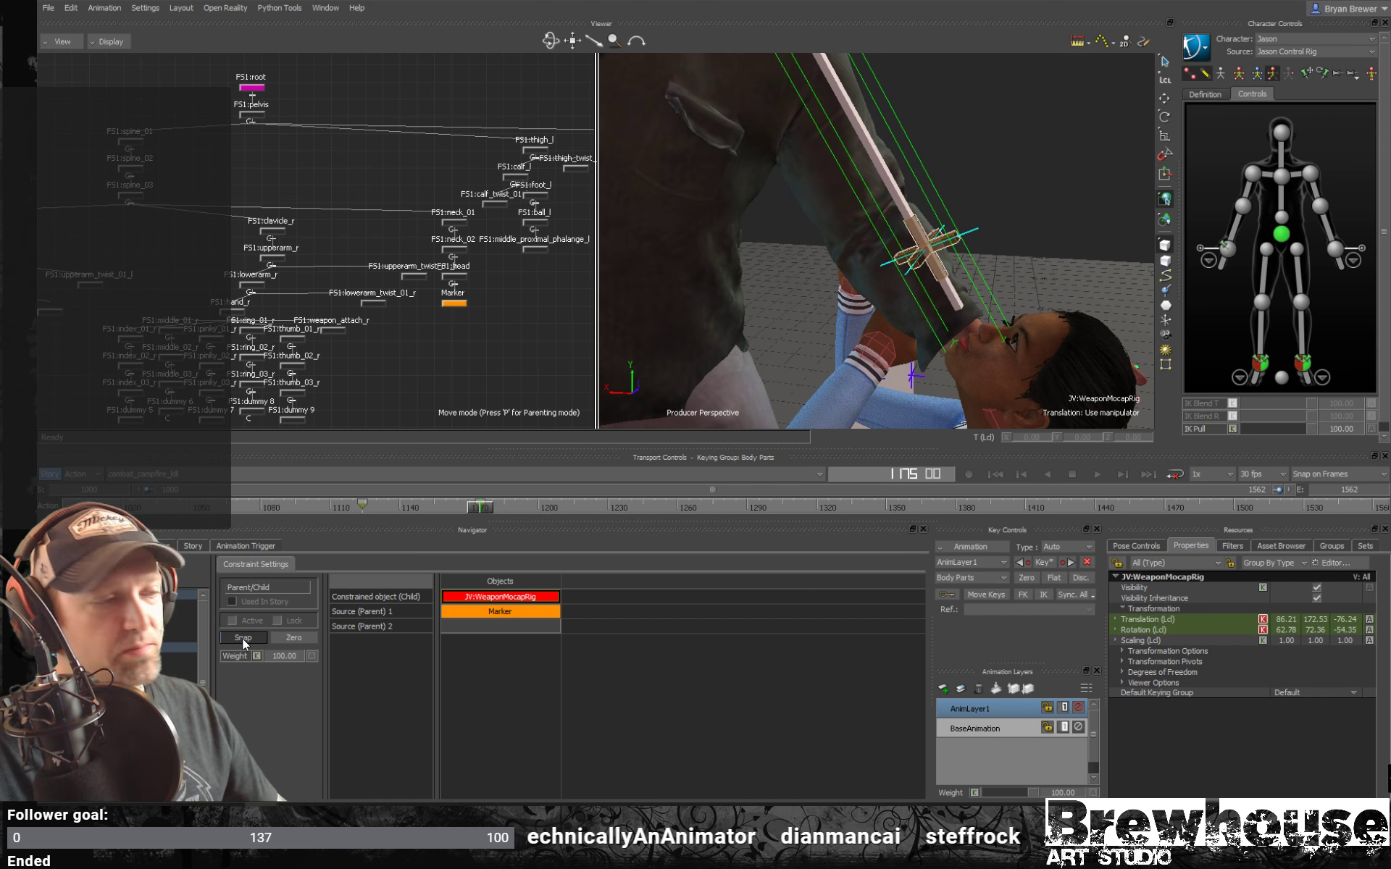
click(242, 636)
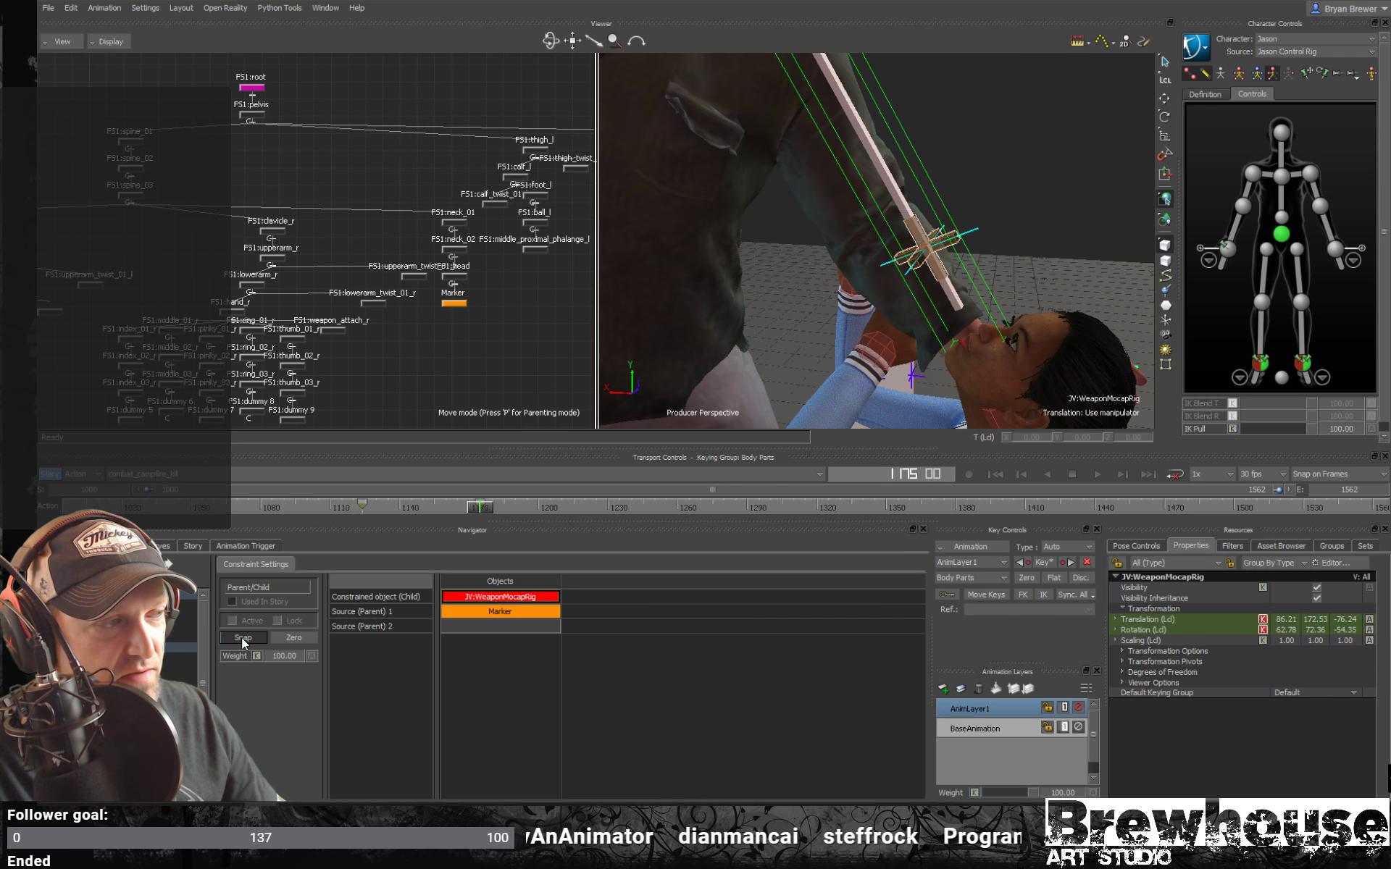
click(277, 620)
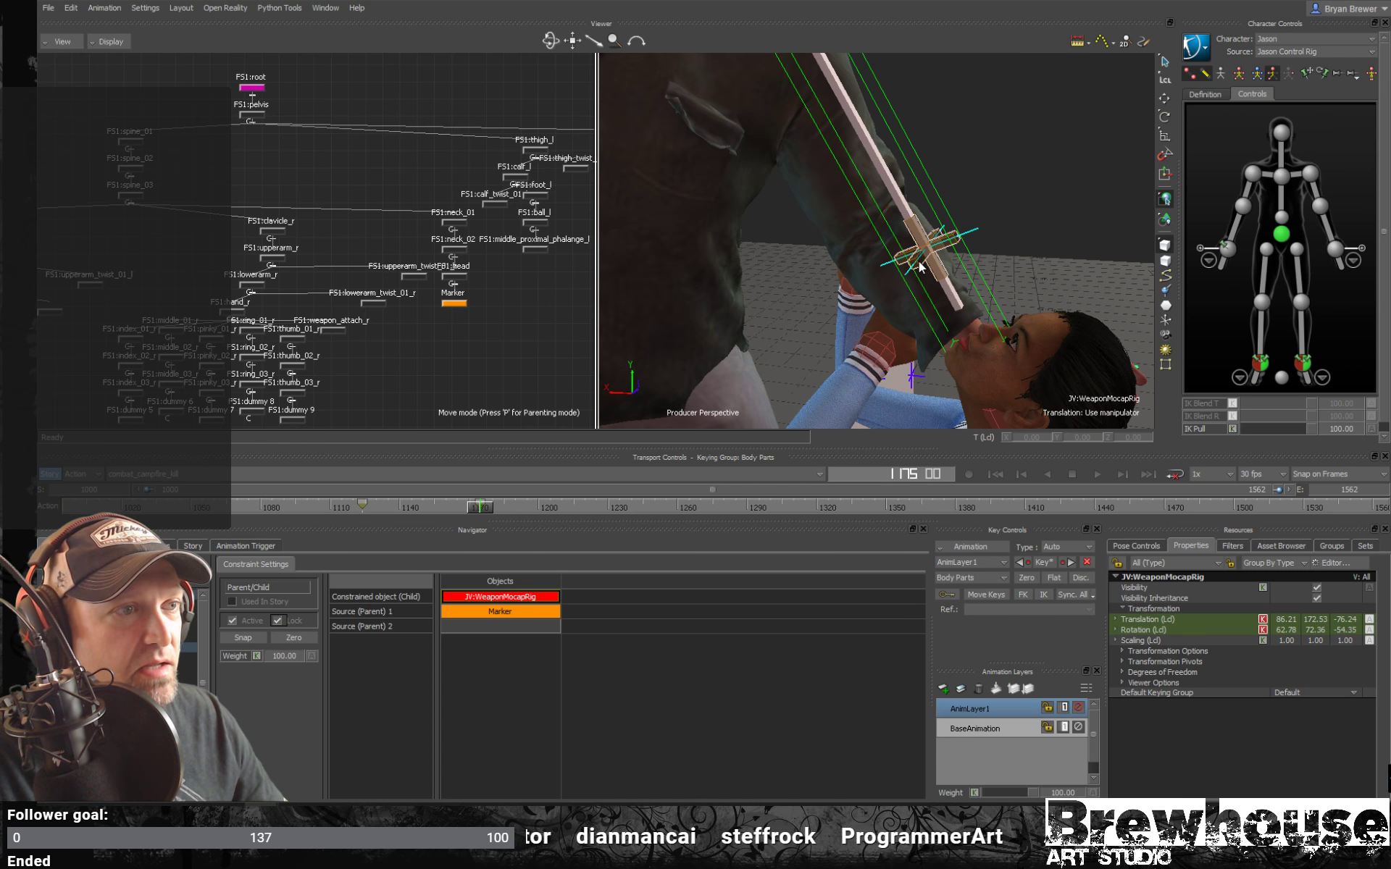
Try rotating the orange marker to test the weapon rig constraint, and undo the rotation.
click(937, 240)
key(e)
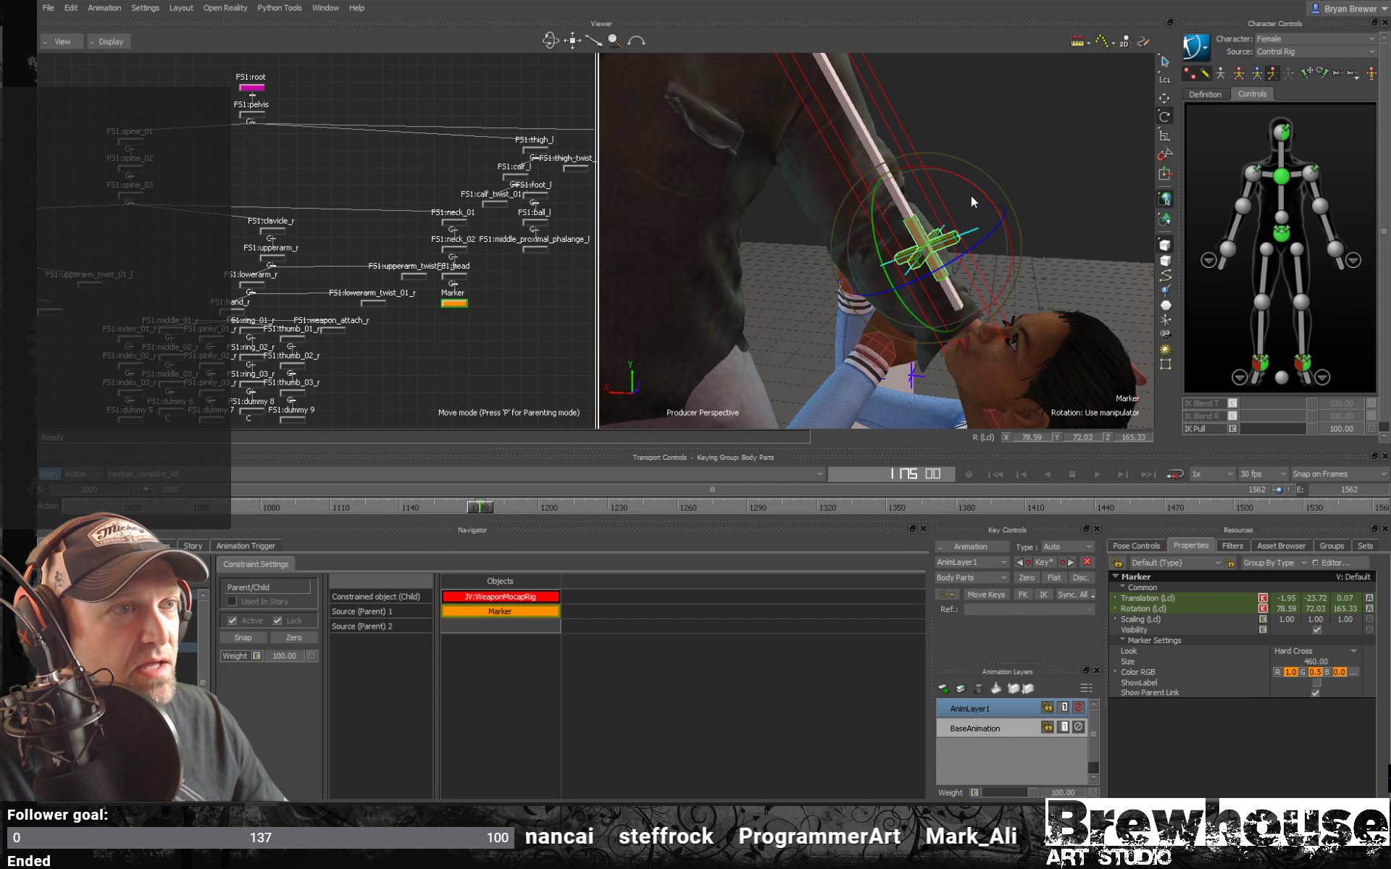
drag(985, 194, 972, 188)
key(ctrl+z)
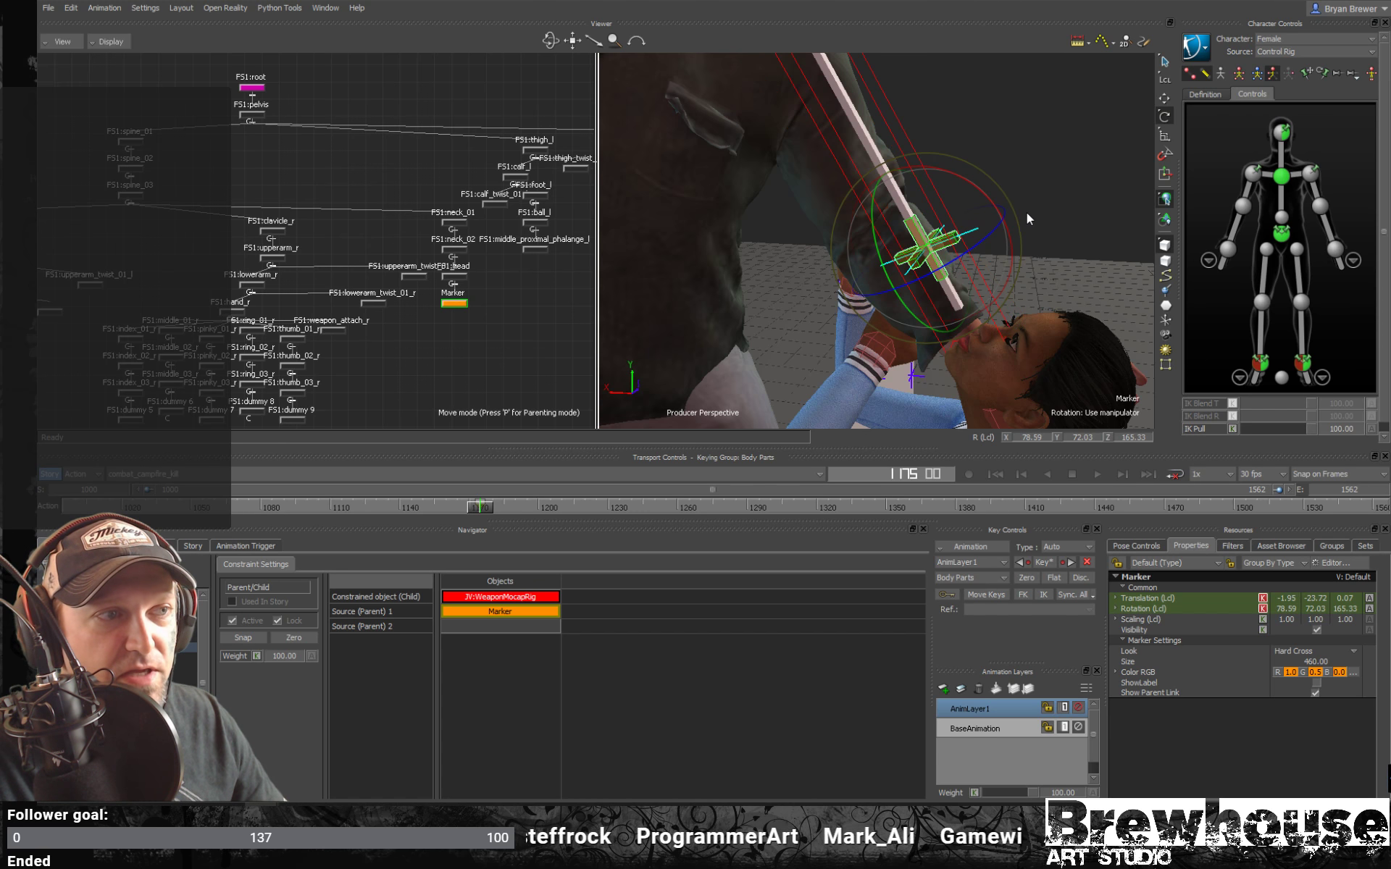
Key the FemaleWeaponAttach constraint's weight at 100 on frame 1175 and at 0 on frame 1174.
click(256, 655)
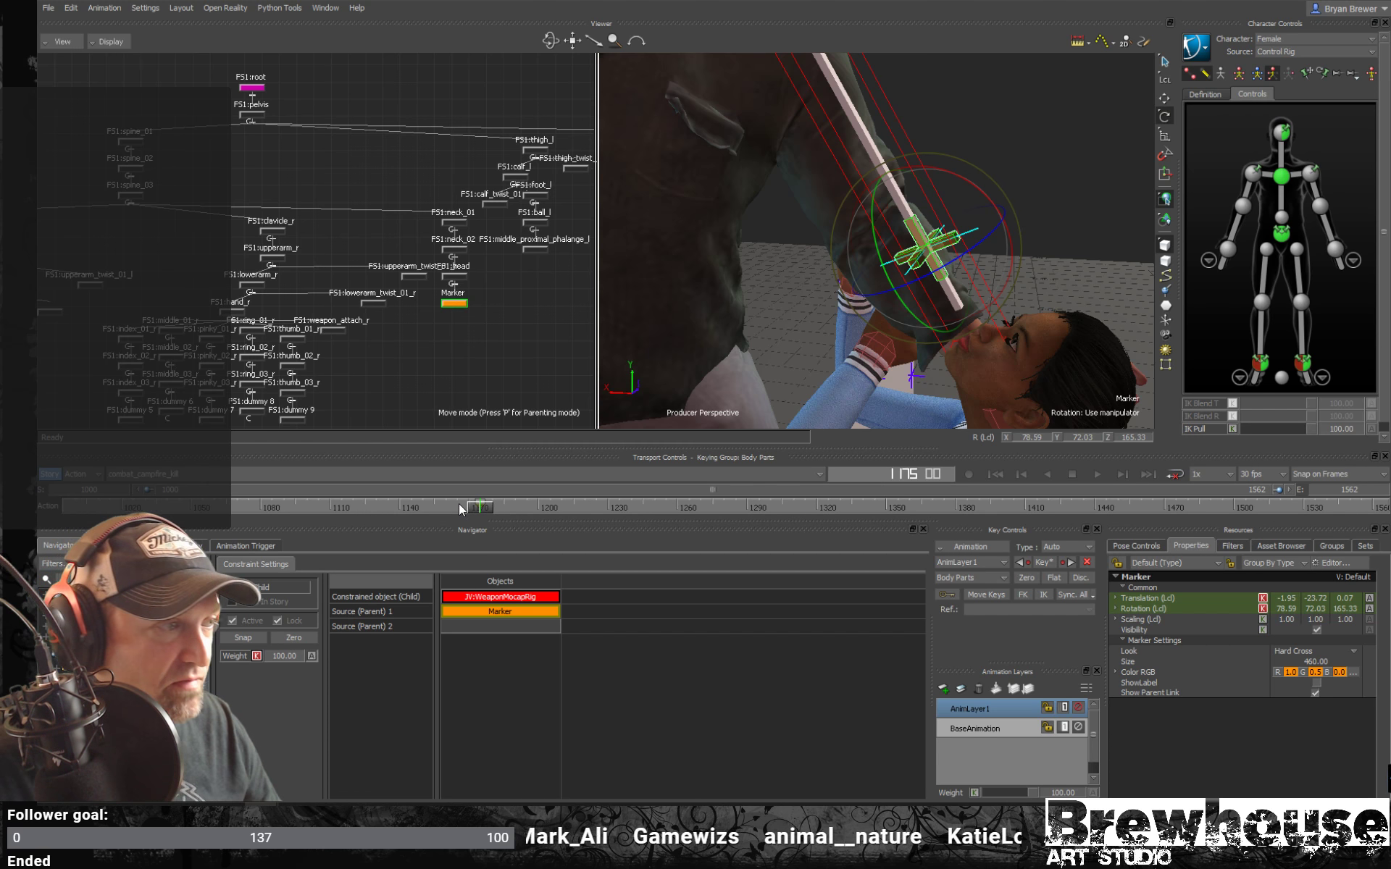
drag(479, 506, 478, 507)
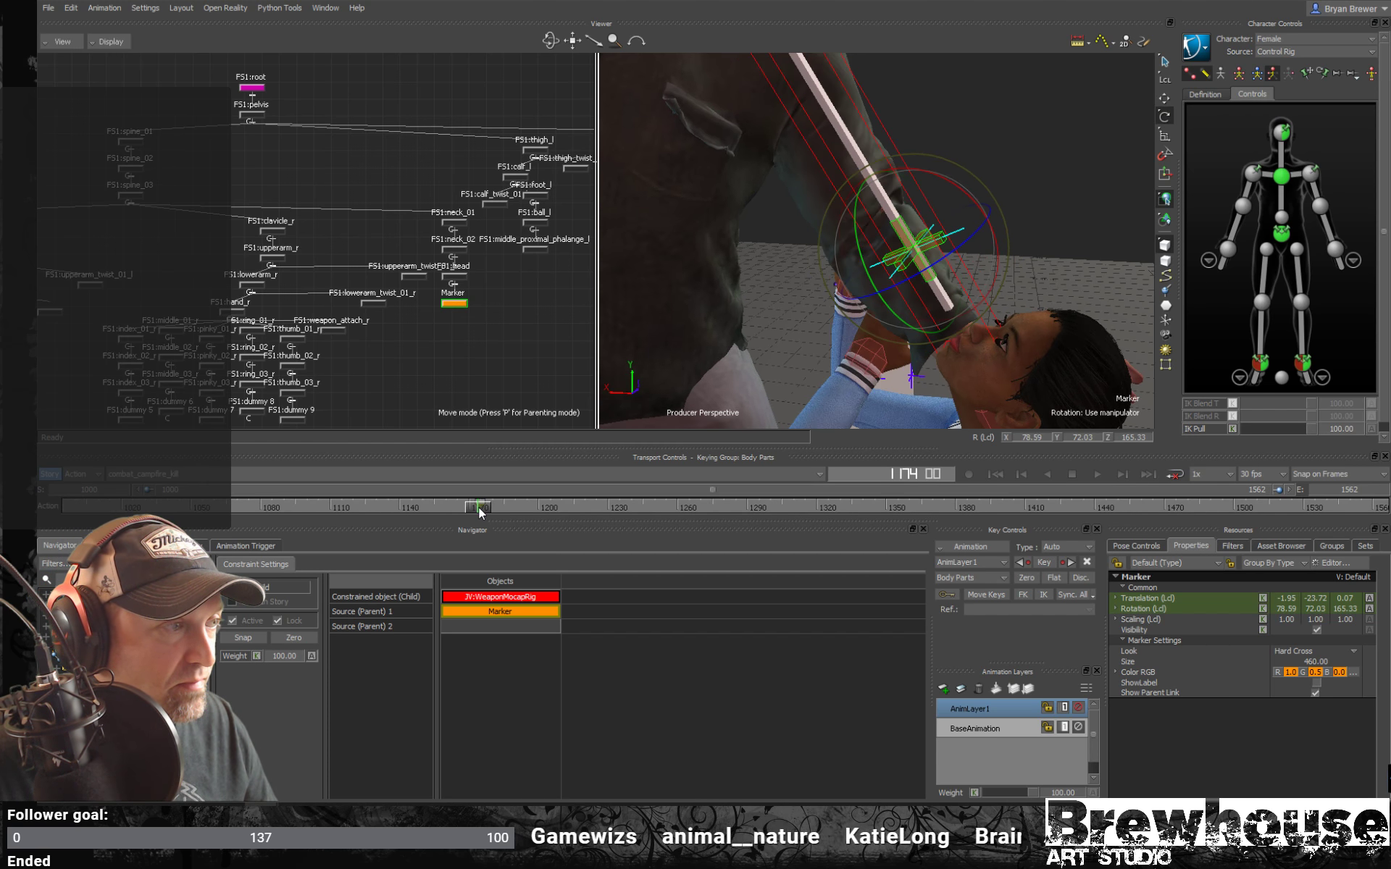
drag(294, 654, 247, 658)
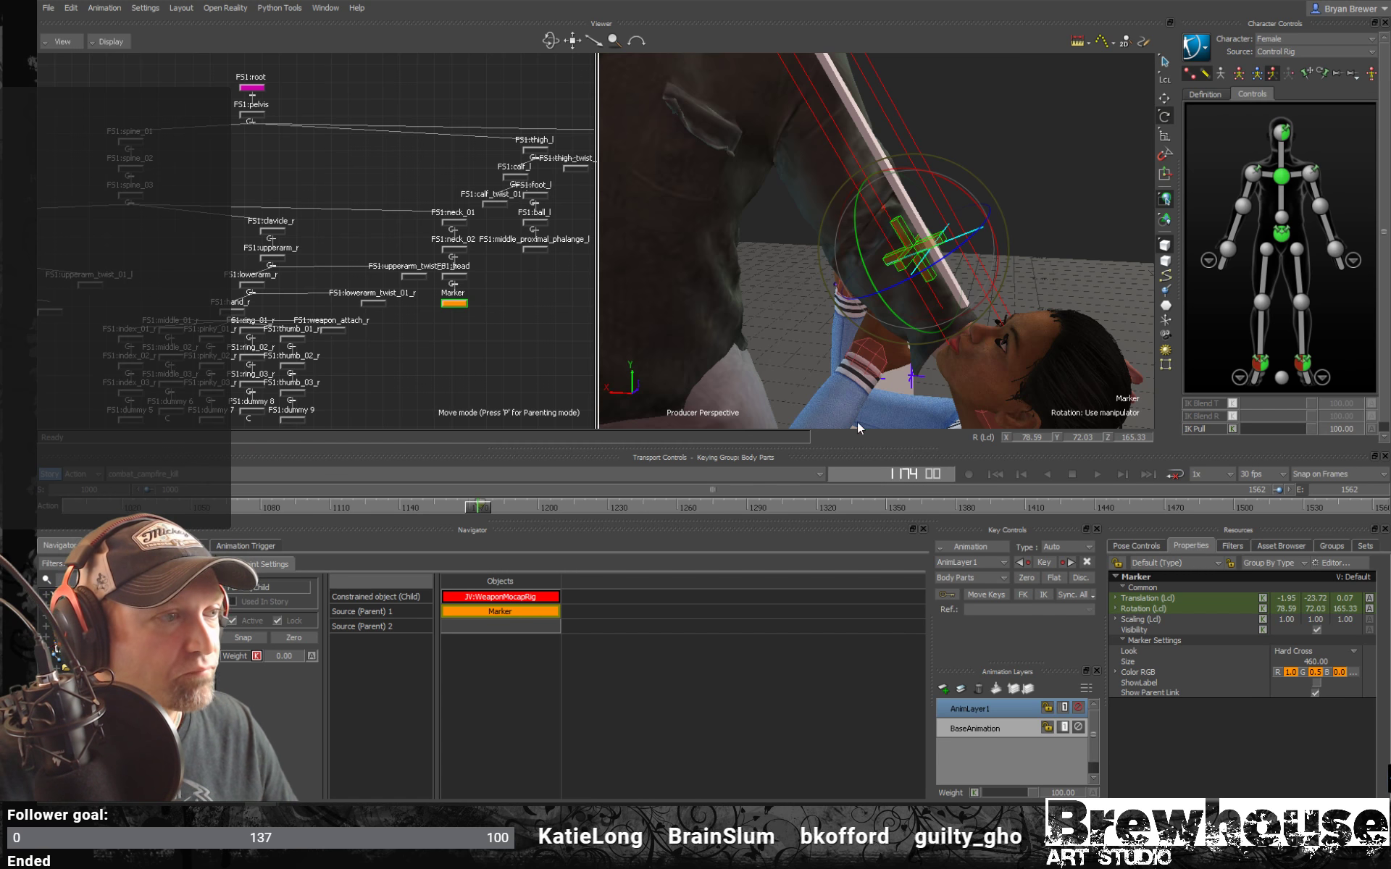
mouse_move(476, 507)
mouse_down()
mouse_move(457, 510)
mouse_move(481, 511)
mouse_up()
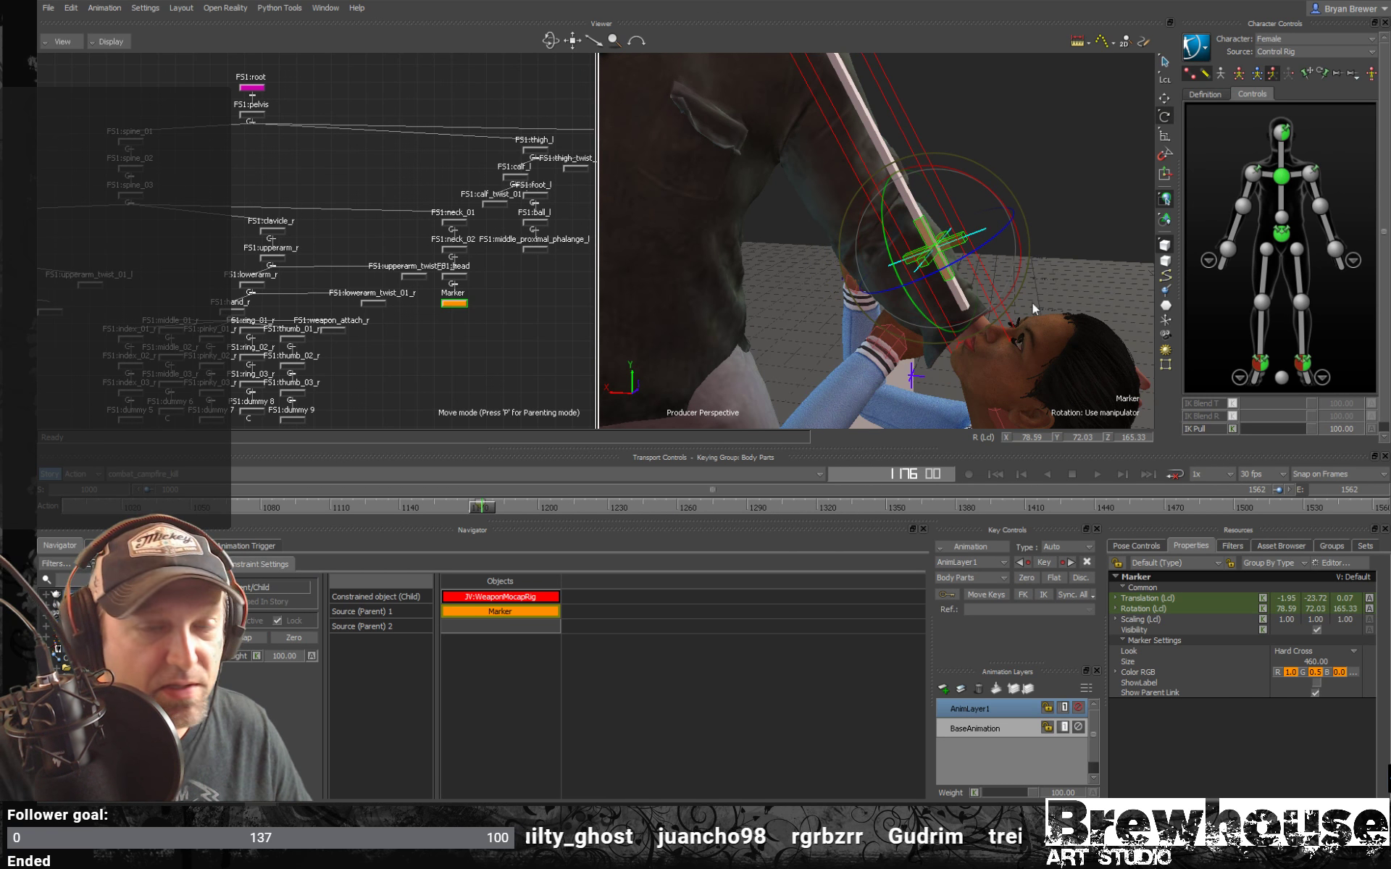
Try lowering the marker behind the female's neck to about 0.85, 18.49, 2.66 at frame 1184, and key it.
shift+drag(967, 344, 949, 271)
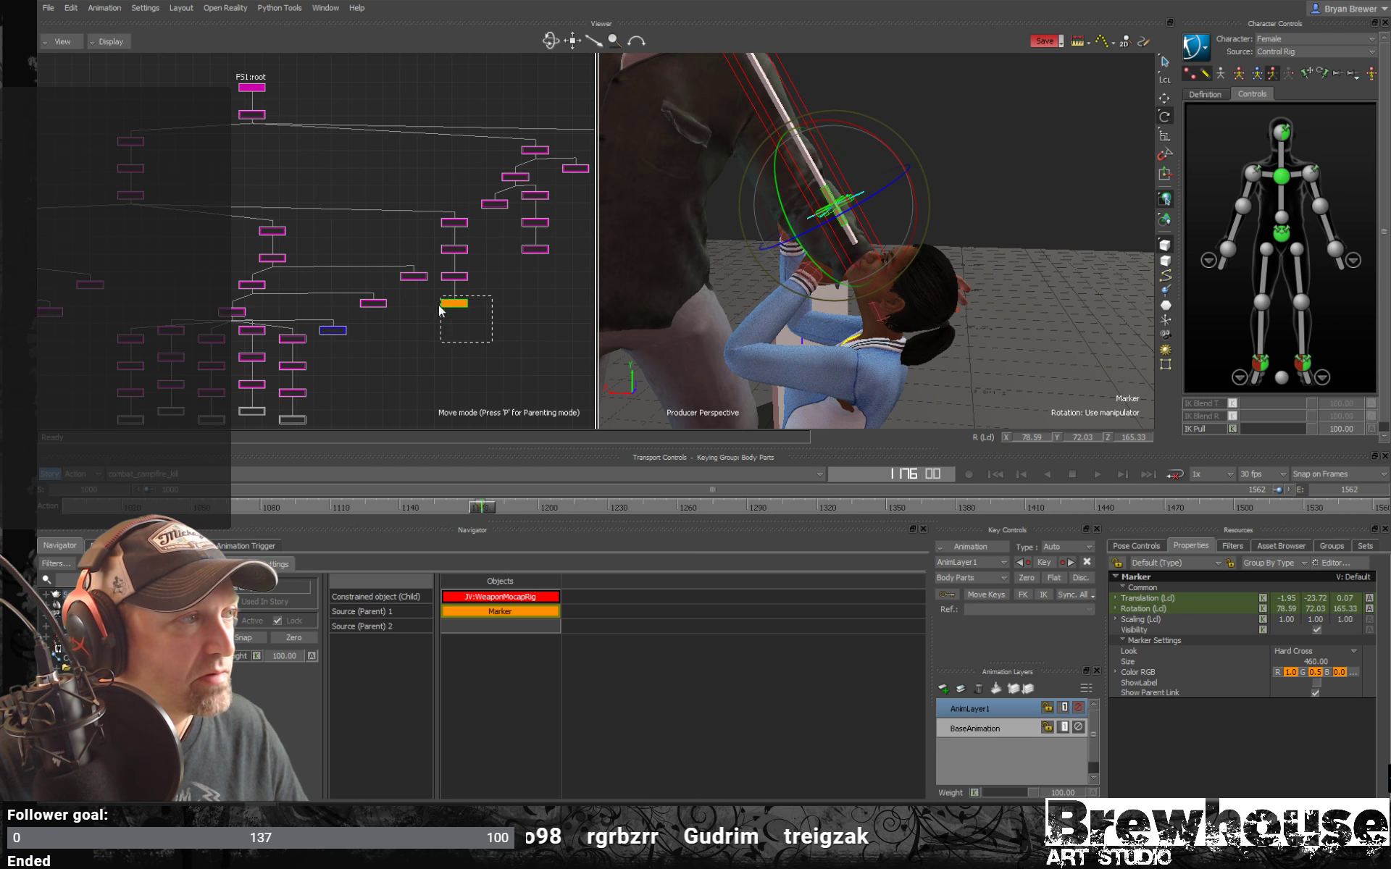
drag(486, 510, 501, 537)
mouse_move(878, 316)
ctrl+shift+mouse_down()
mouse_move(919, 293)
mouse_move(888, 189)
mouse_move(846, 231)
mouse_move(904, 336)
ctrl+shift+mouse_up()
key(t)
key(r)
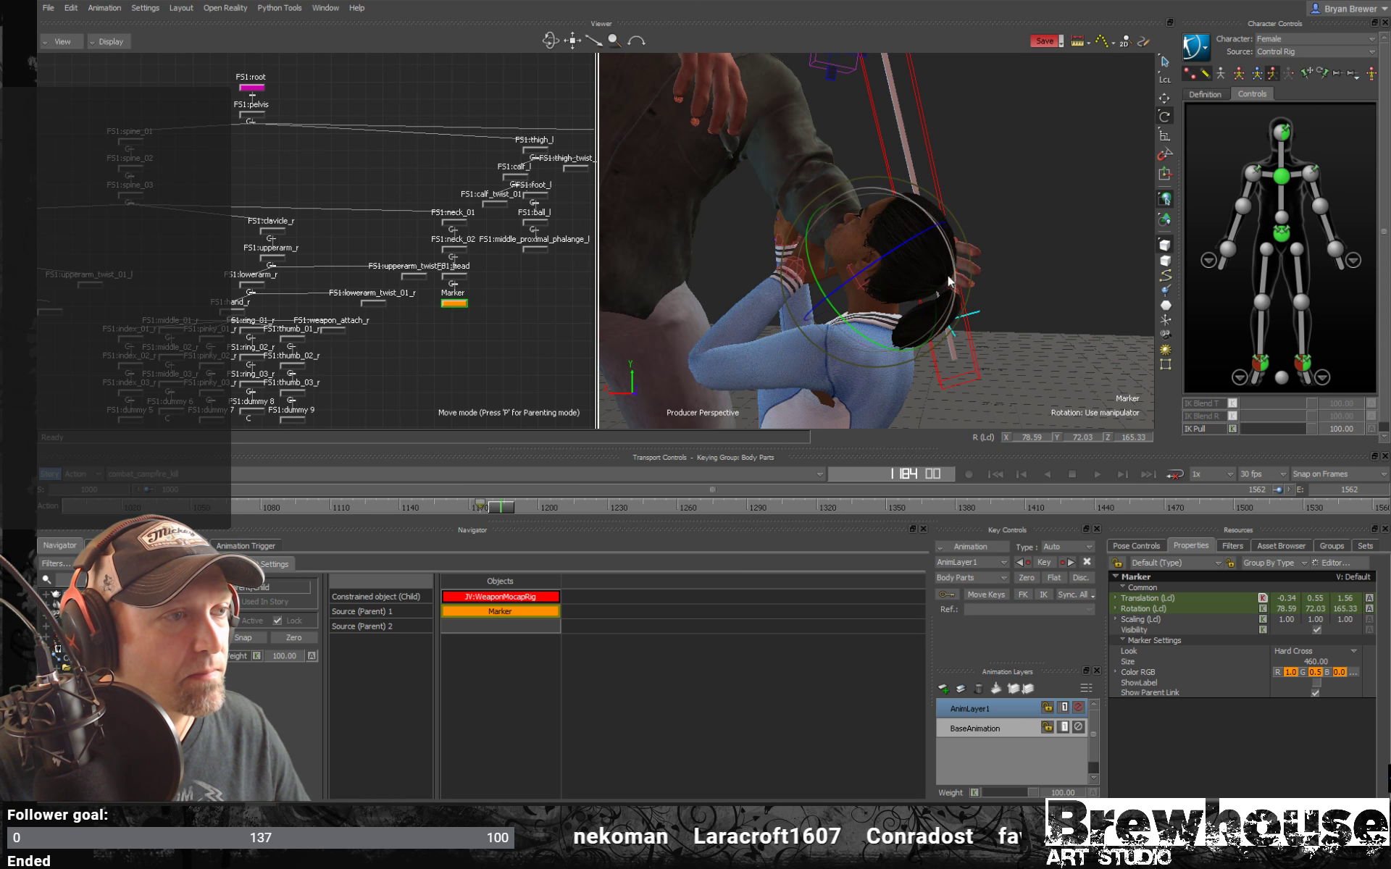
key(t)
mouse_move(876, 274)
mouse_down()
mouse_move(940, 359)
mouse_move(953, 410)
mouse_up()
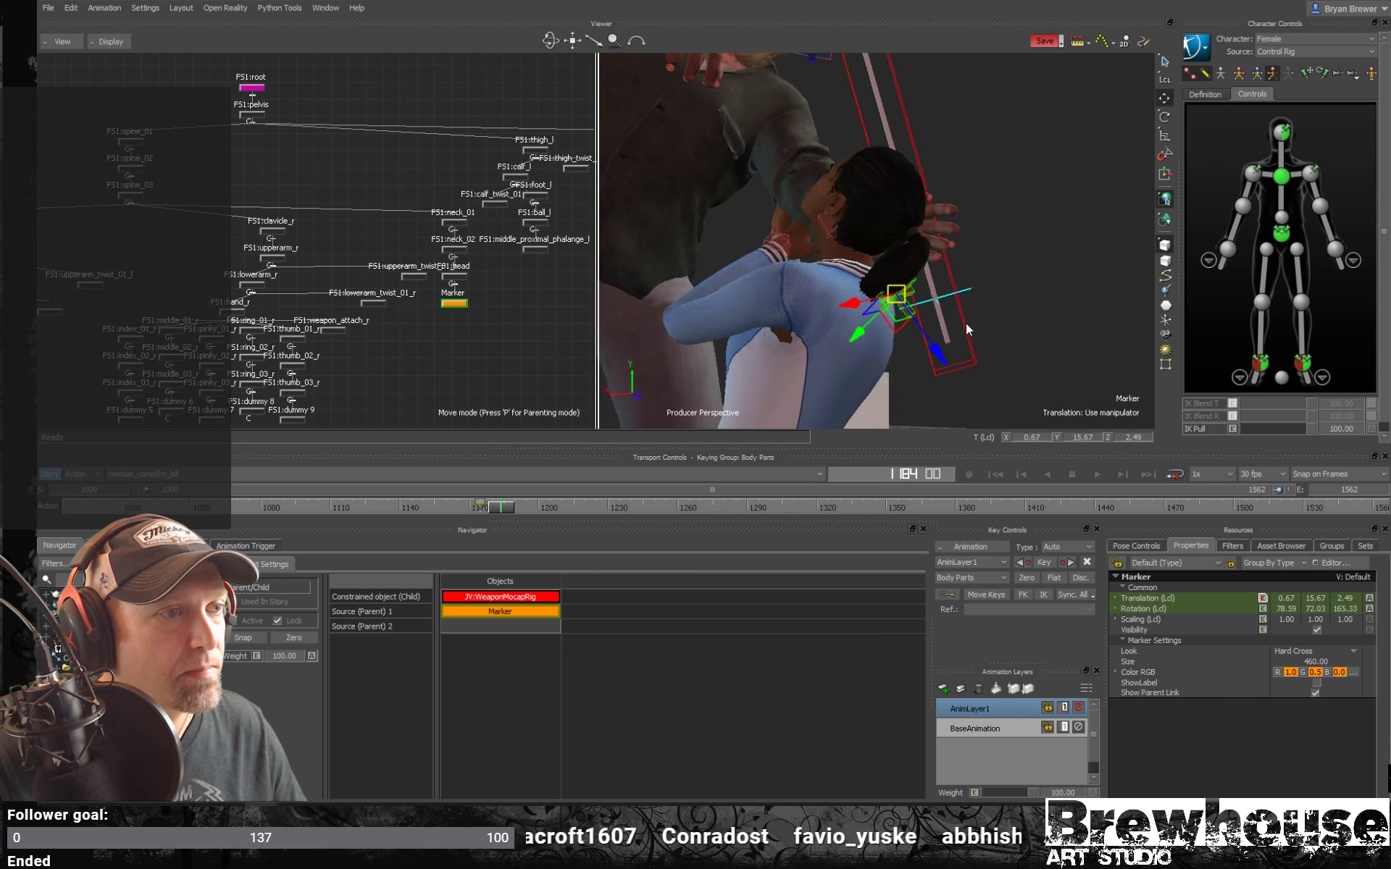
ctrl+shift+drag(966, 323, 896, 343)
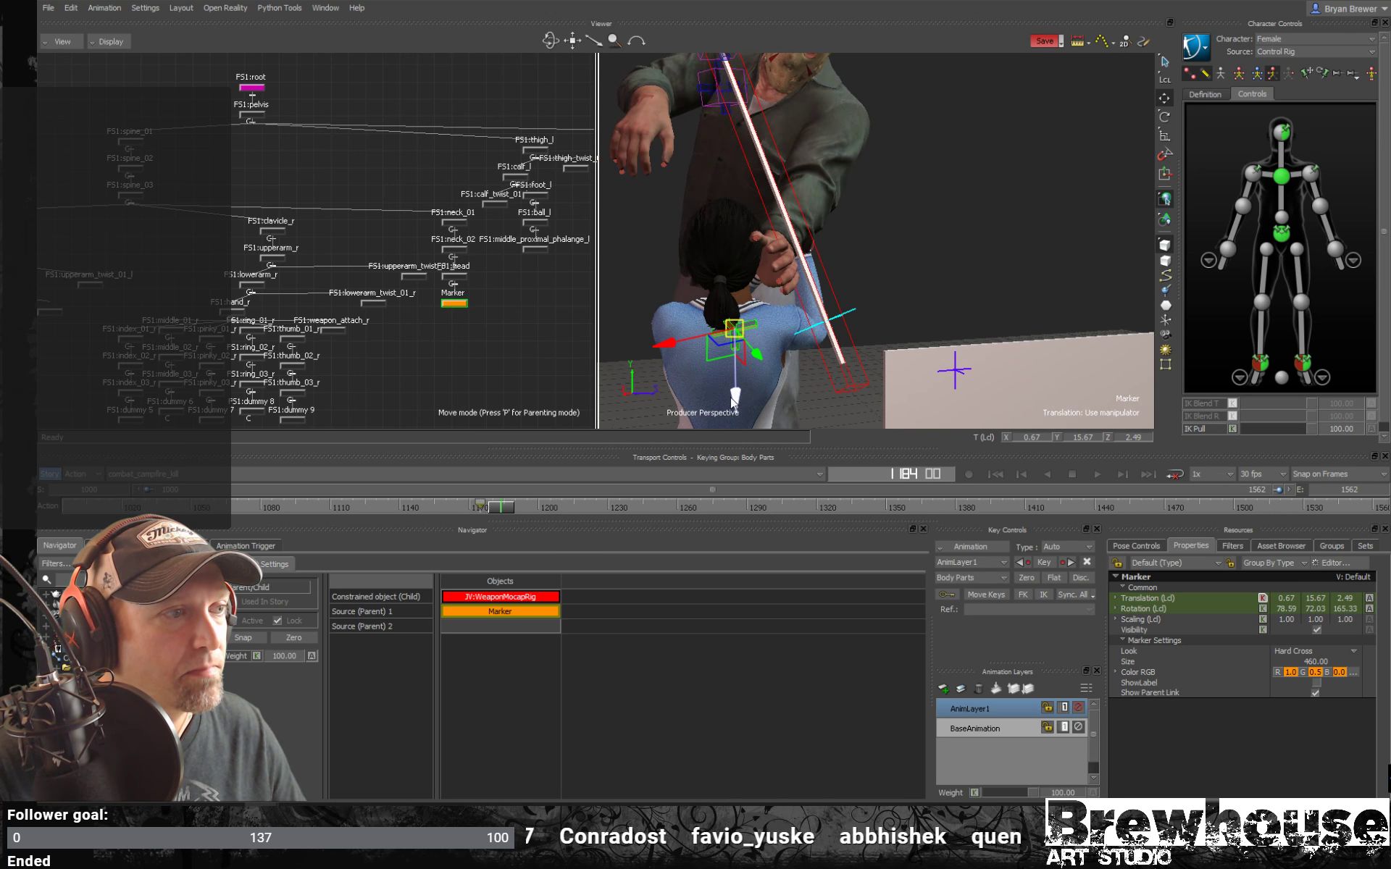
drag(733, 401, 736, 414)
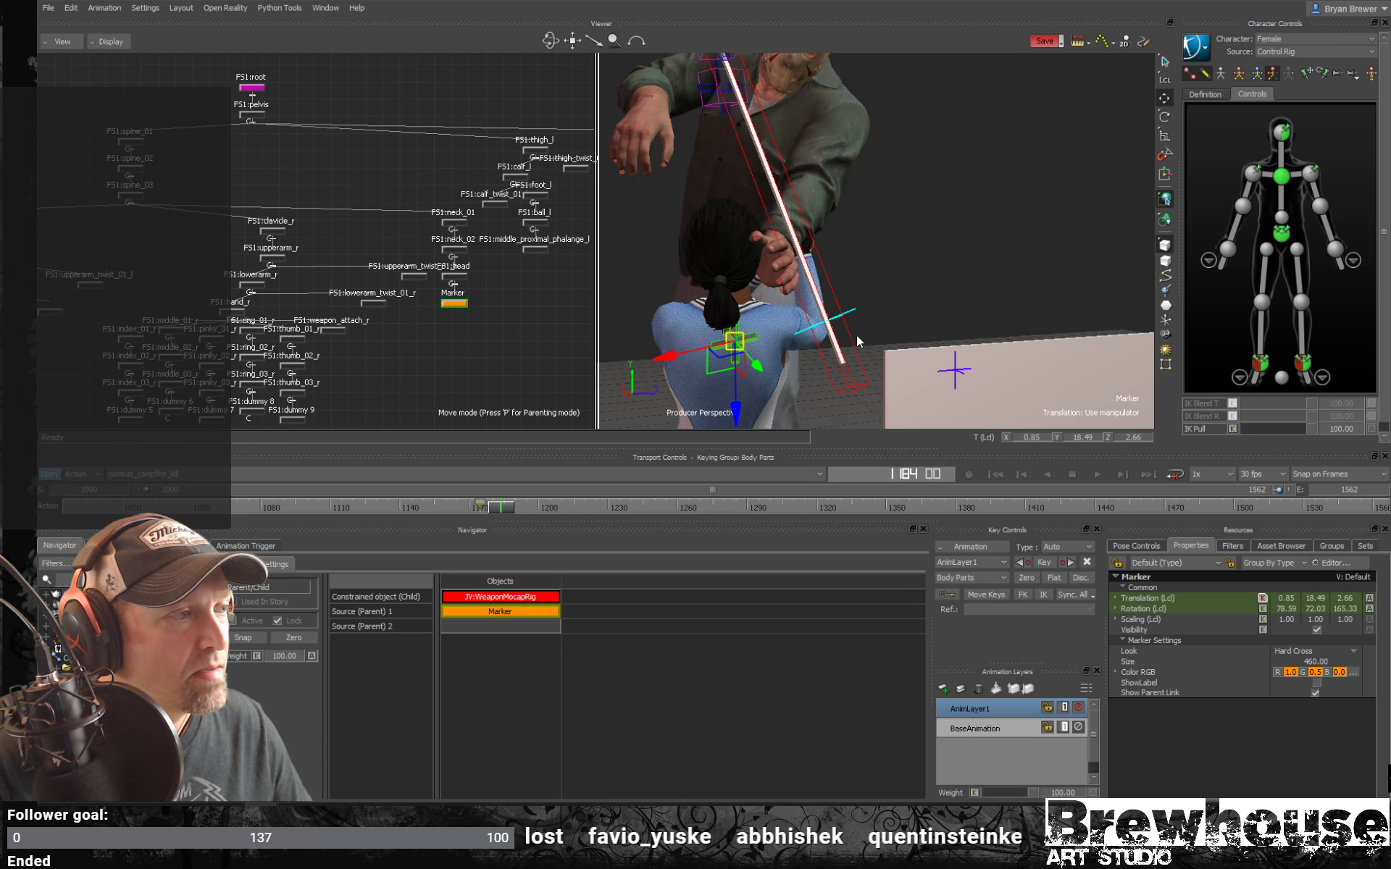
mouse_move(881, 333)
ctrl+shift+mouse_down()
mouse_move(963, 337)
mouse_move(948, 302)
mouse_move(717, 371)
ctrl+shift+mouse_up()
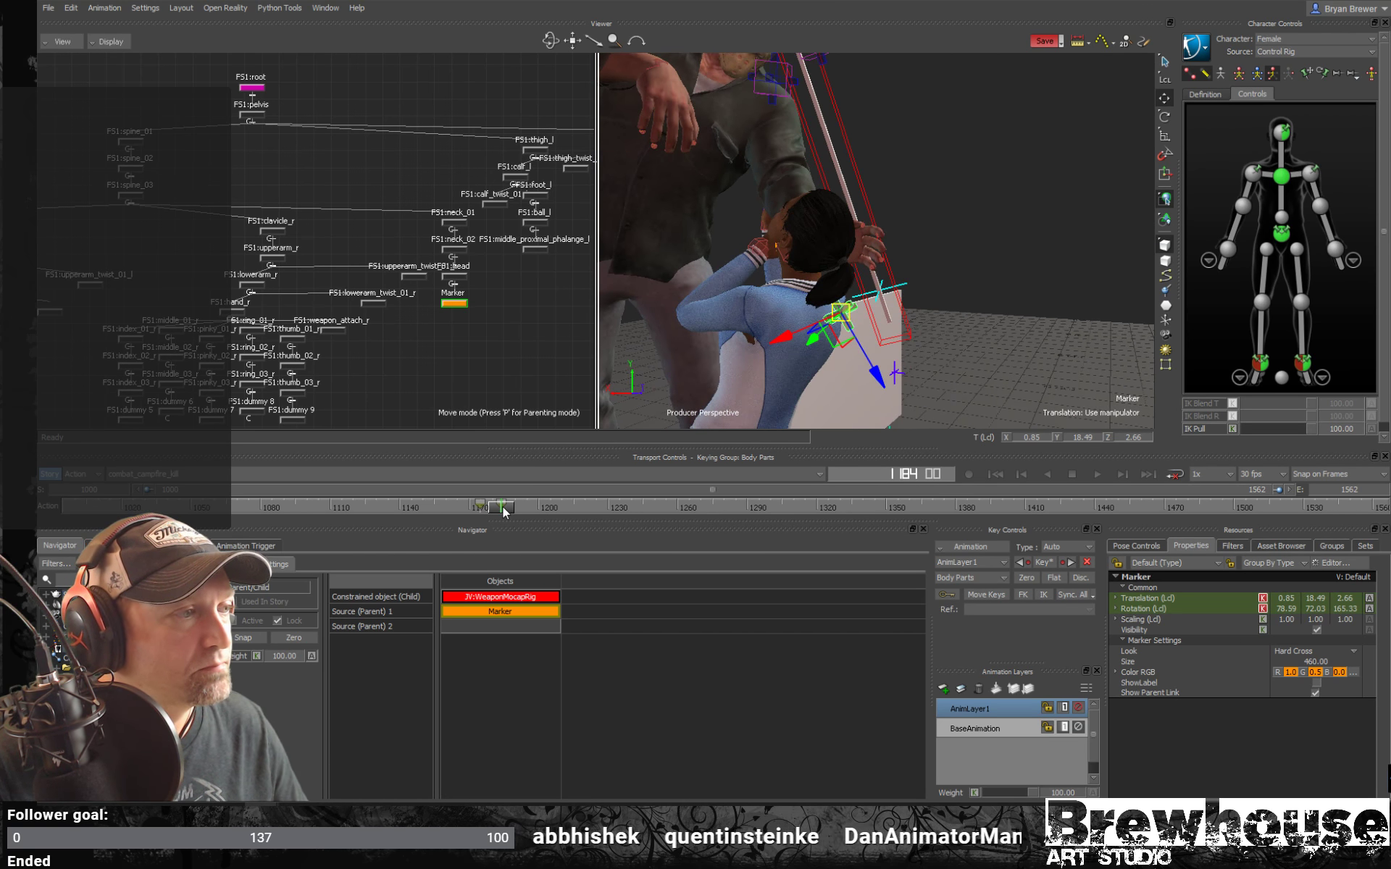
Try keying the marker at frame 1218 and lowering it to about 1.61, 29.91, 3.36 at frame 1220, then remove these trial keys.
drag(505, 512, 580, 523)
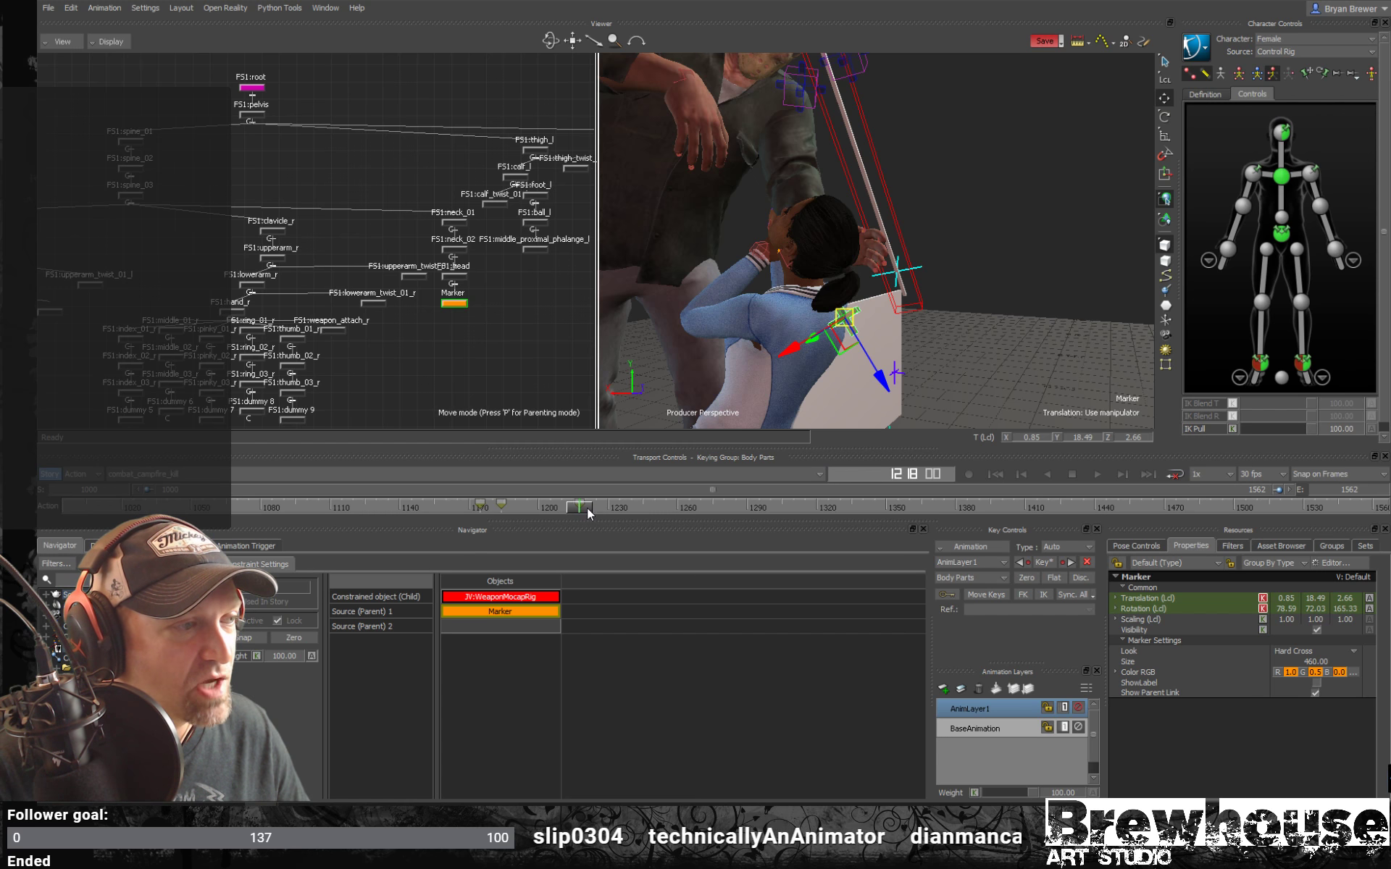
drag(584, 508, 583, 514)
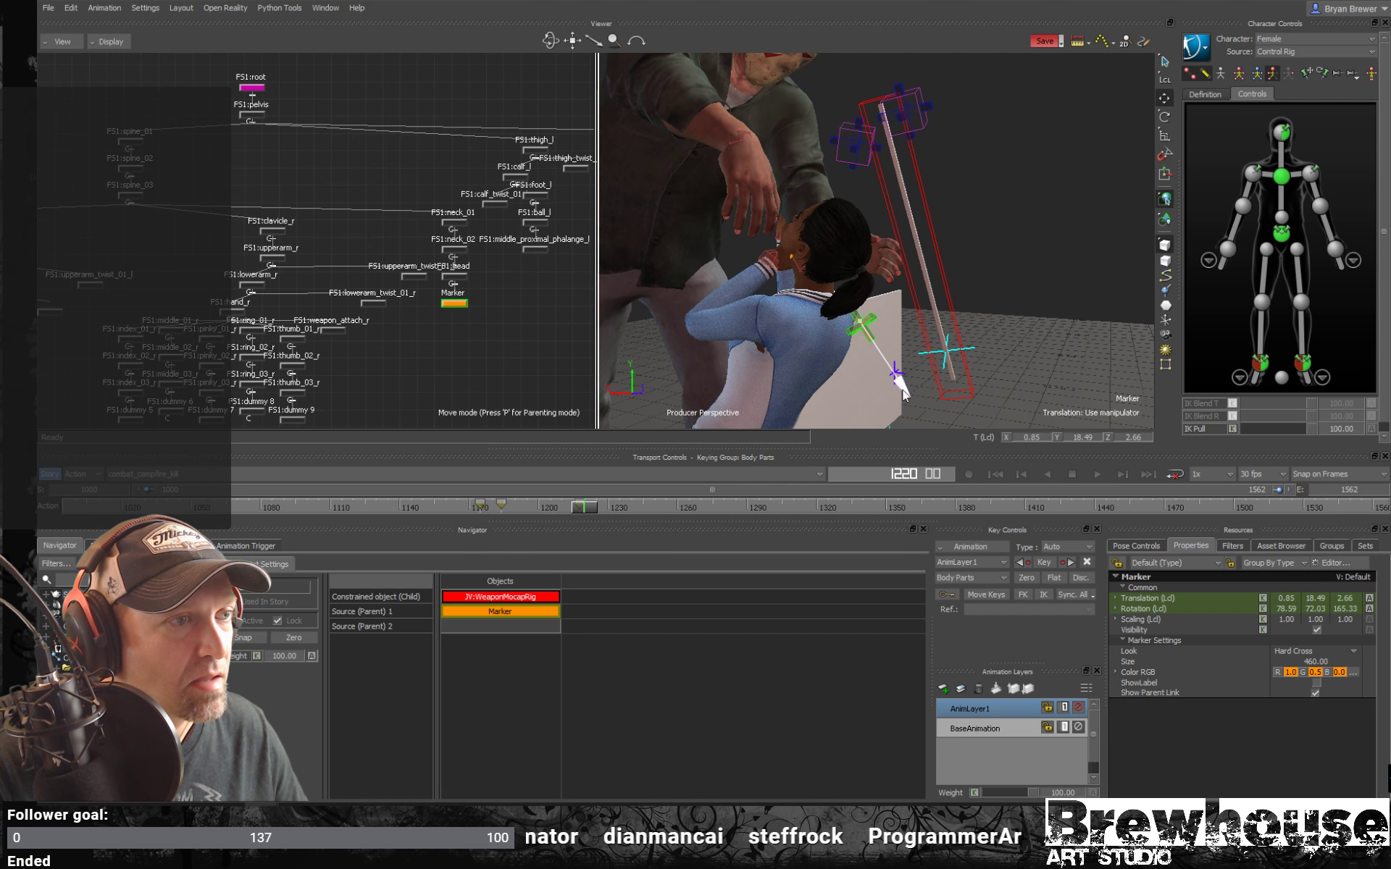
drag(930, 420, 949, 406)
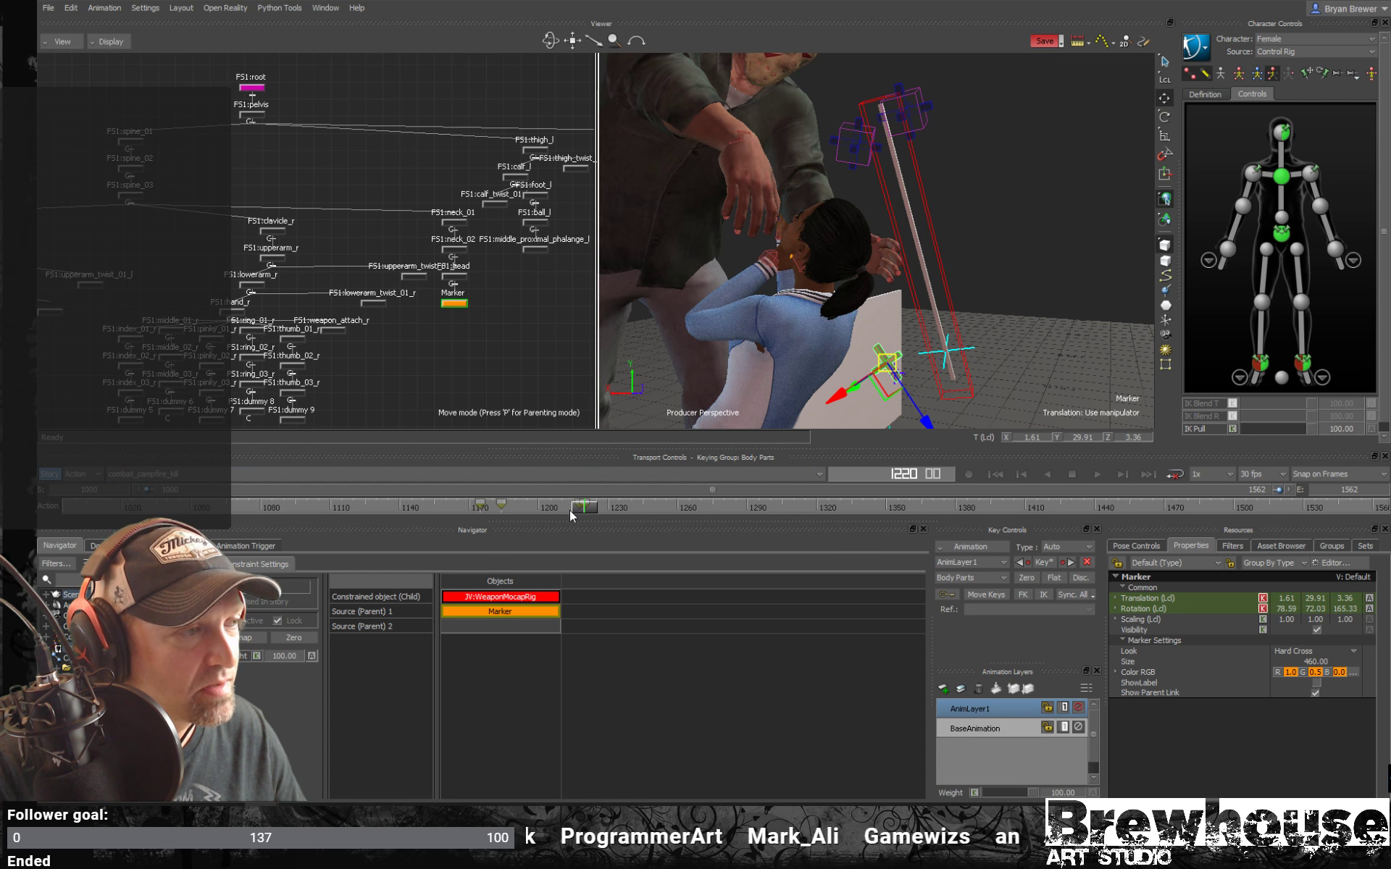
mouse_move(581, 508)
mouse_down()
mouse_move(600, 515)
mouse_move(568, 515)
mouse_move(589, 509)
mouse_move(578, 505)
mouse_up()
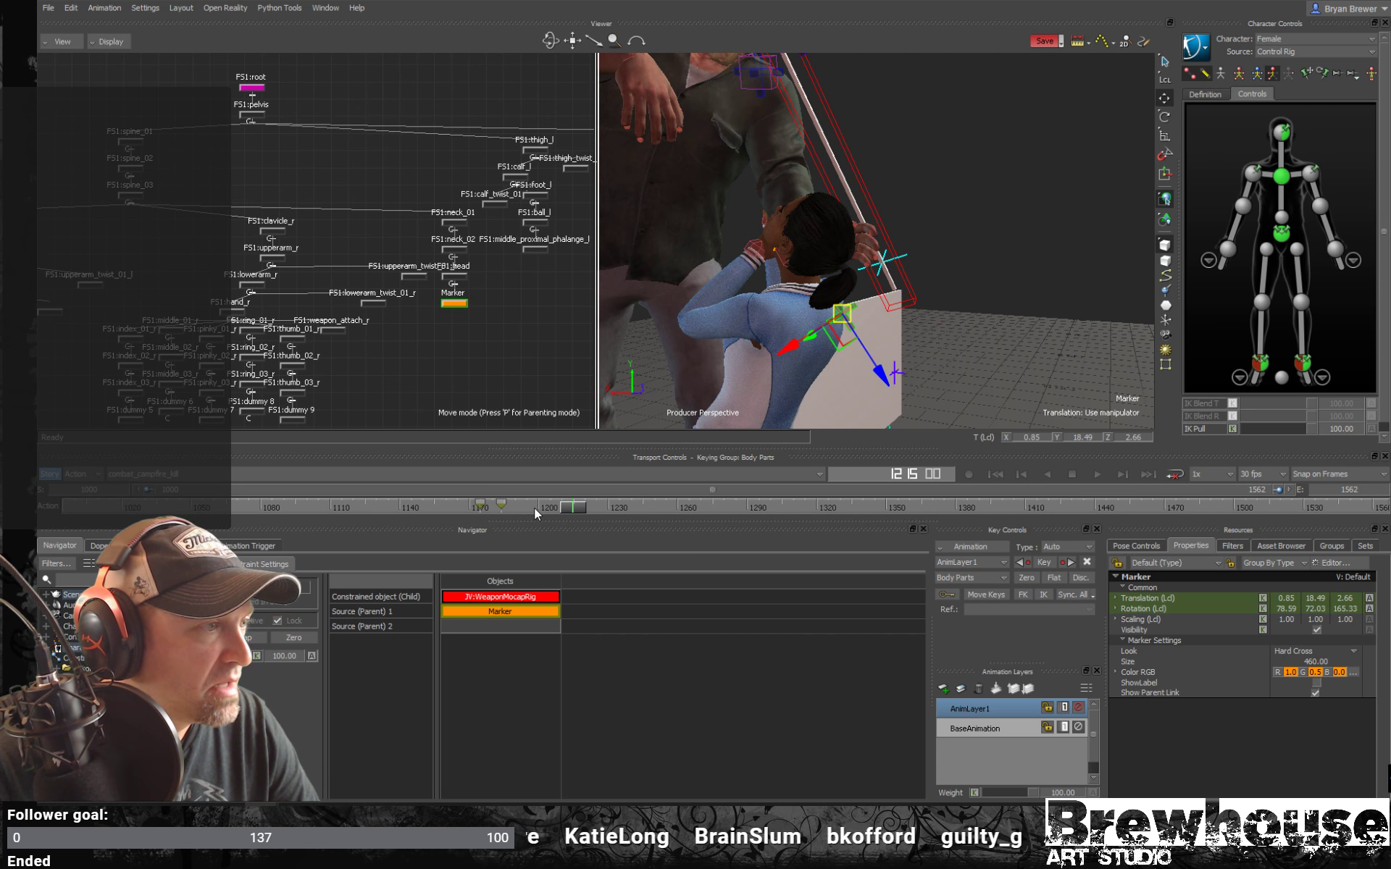
drag(572, 509, 481, 513)
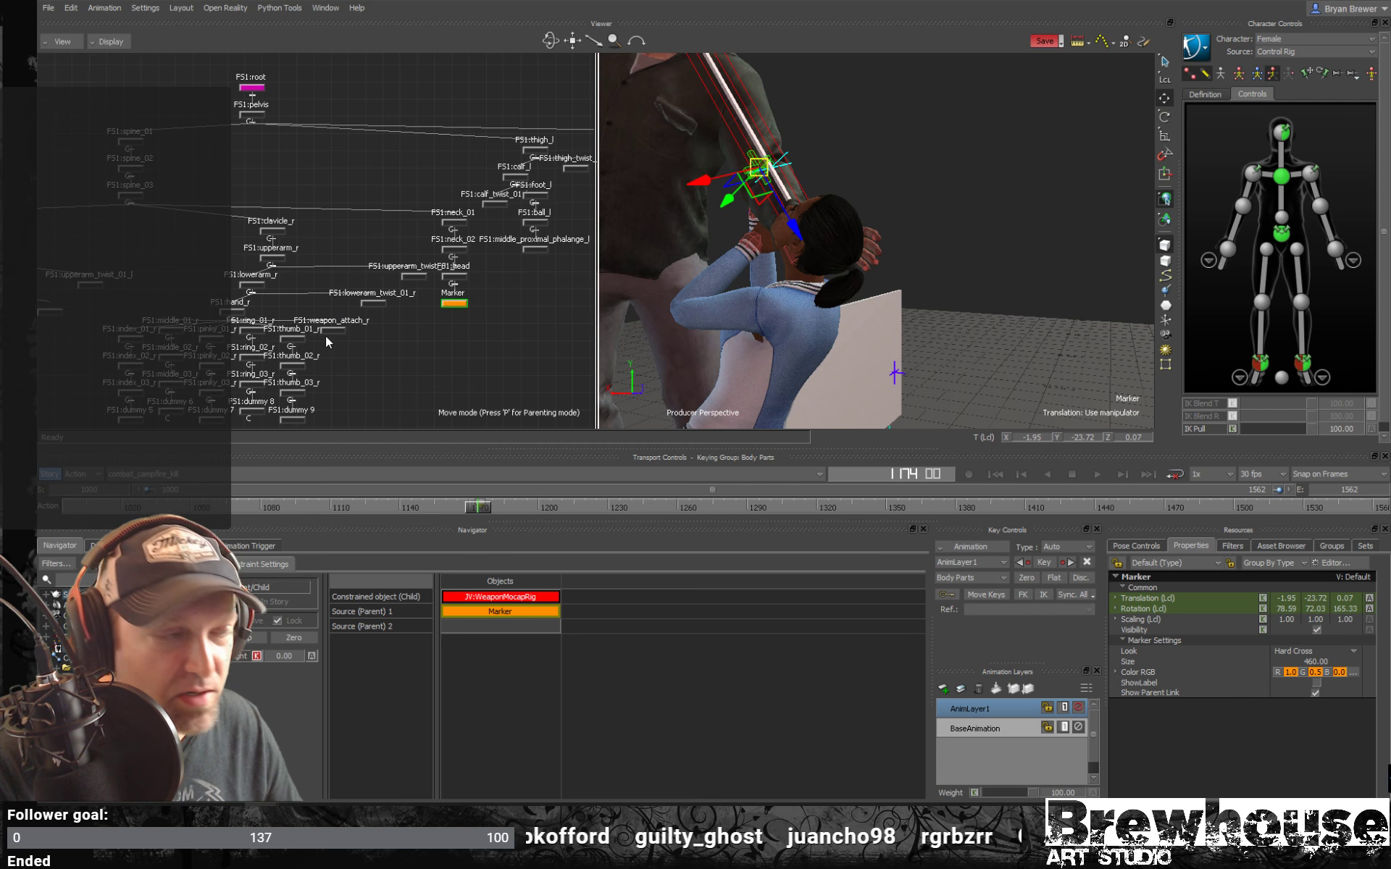
Reparent the marker under the FS1:spine_03 joint in the schematic.
drag(484, 330, 428, 298)
alt+middle_drag(406, 289, 519, 290)
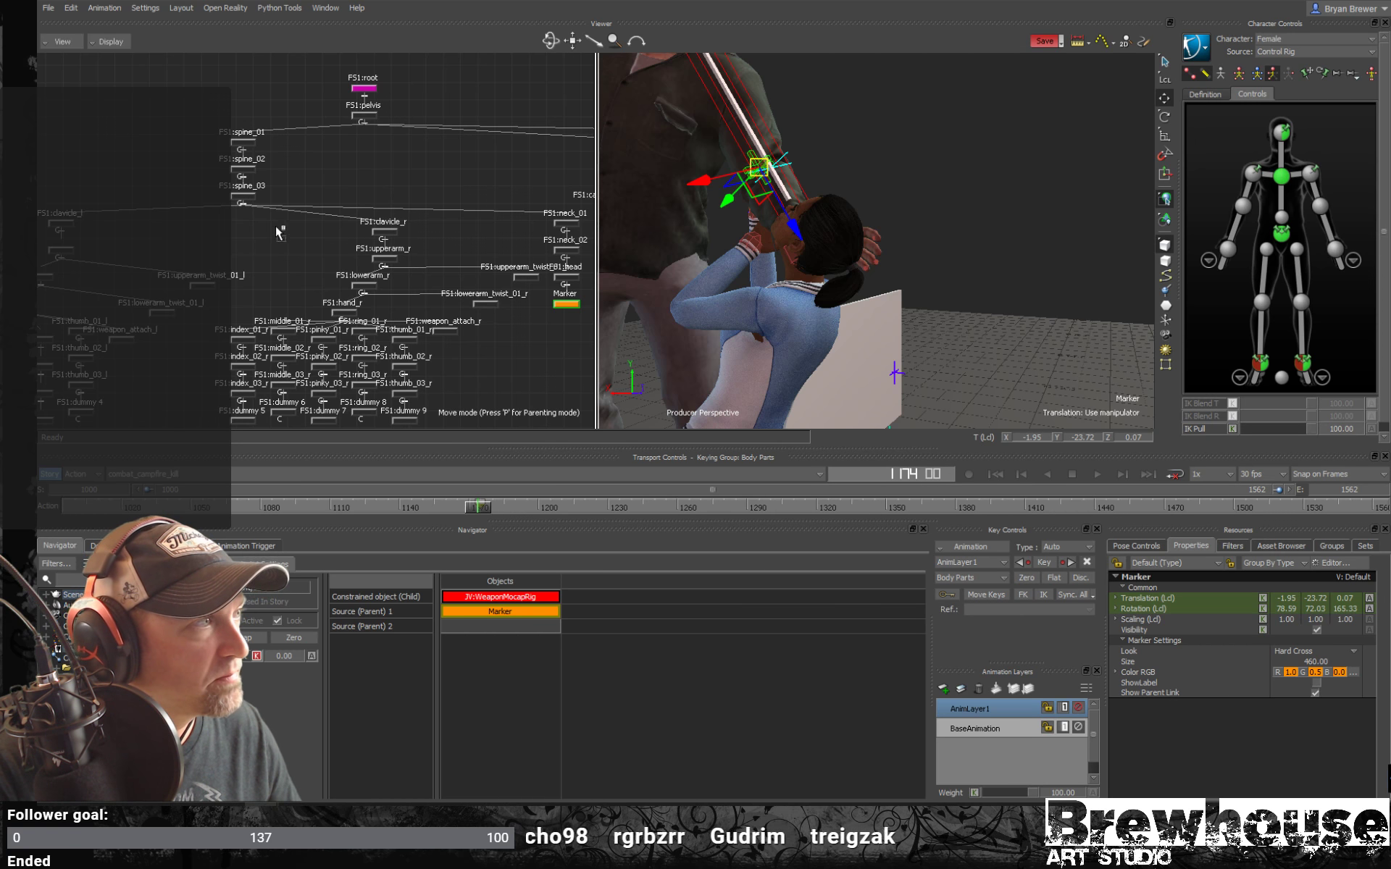
click(244, 196)
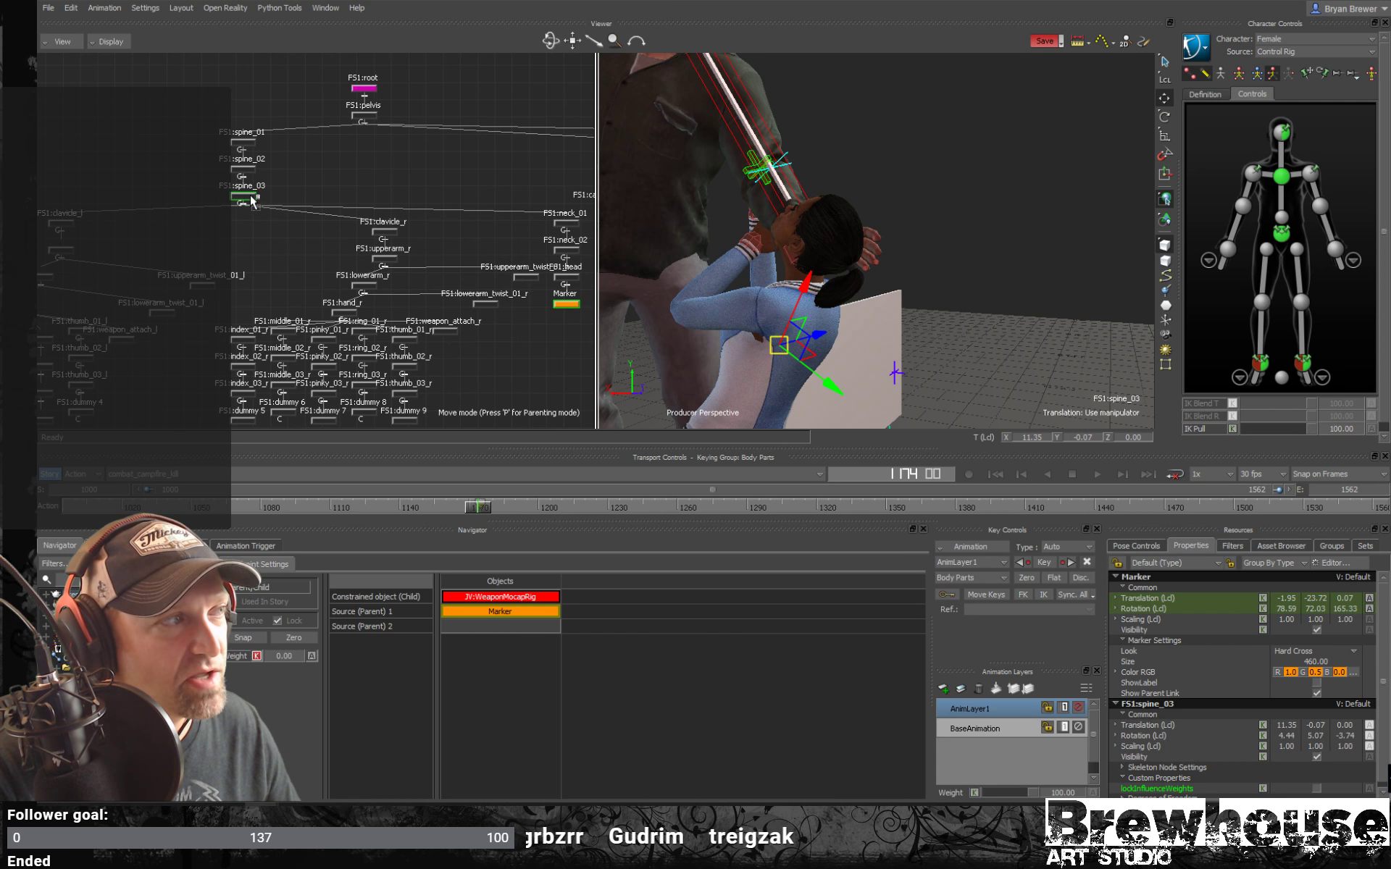
right_click(251, 202)
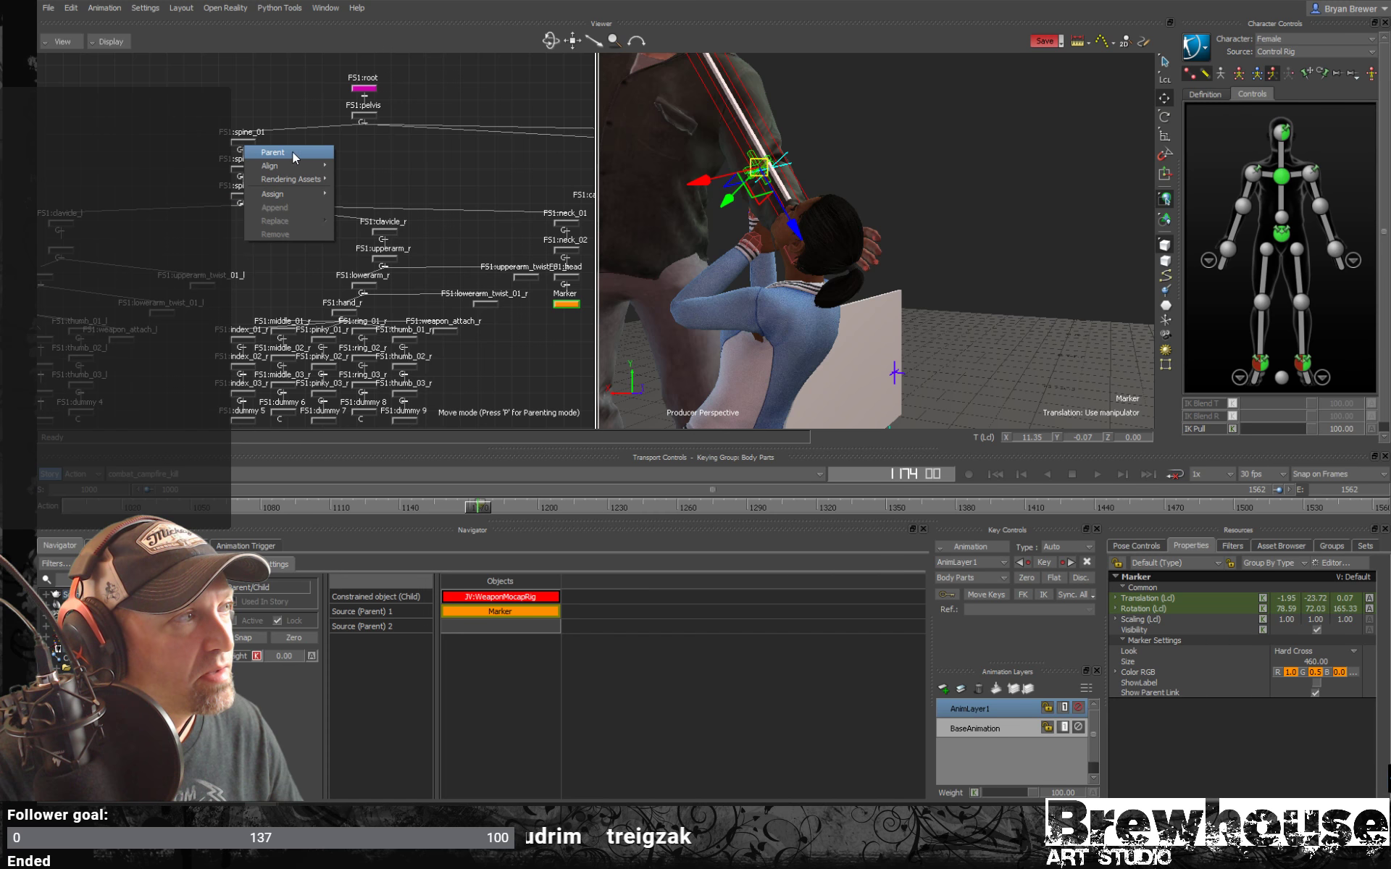
click(290, 151)
Key the reparented marker's translation and rotation at frame 1174.
shift+drag(465, 192, 386, 190)
scroll(383, 195, down, 3)
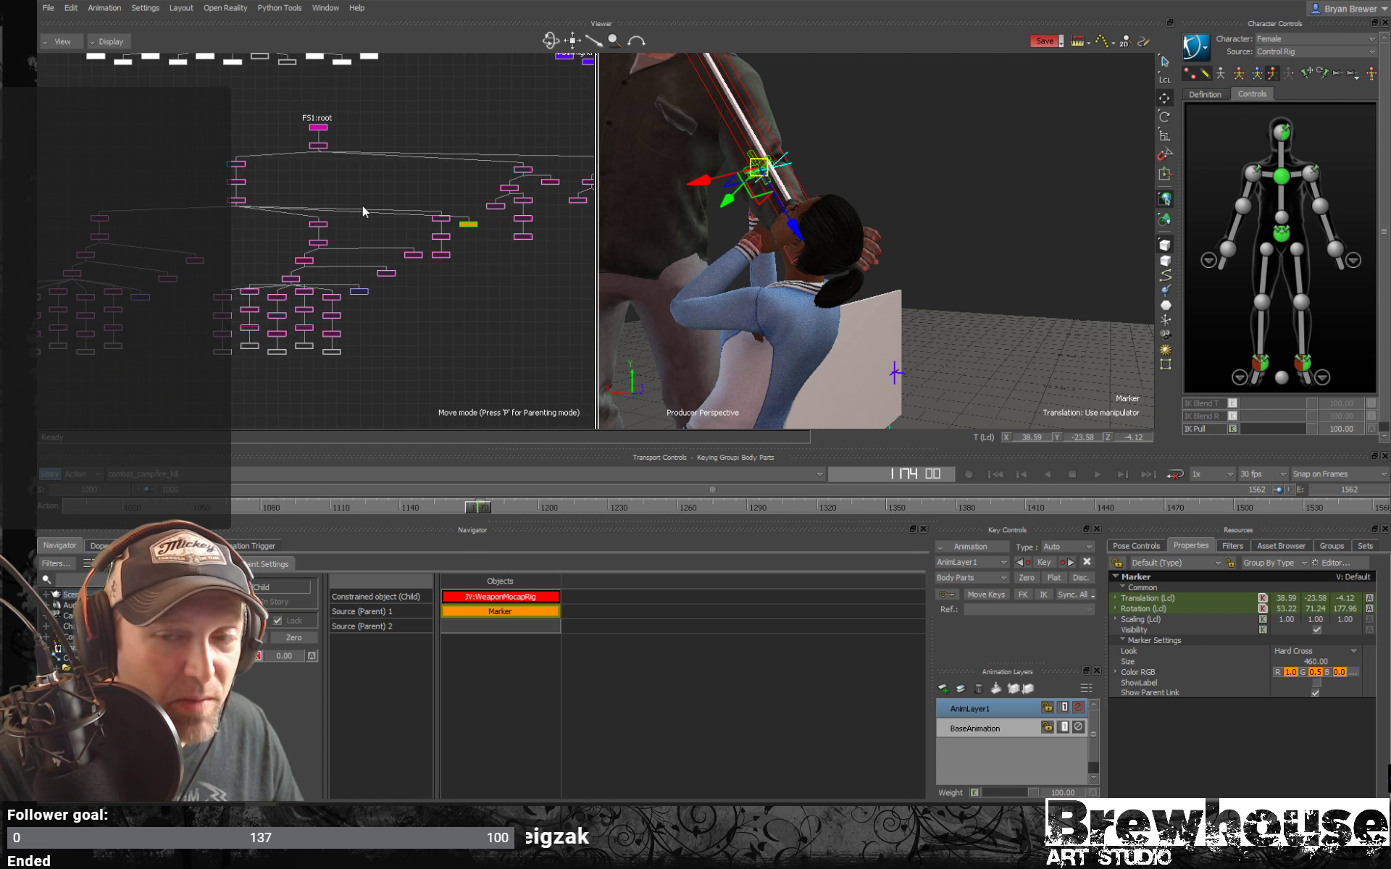
scroll(380, 216, down, 2)
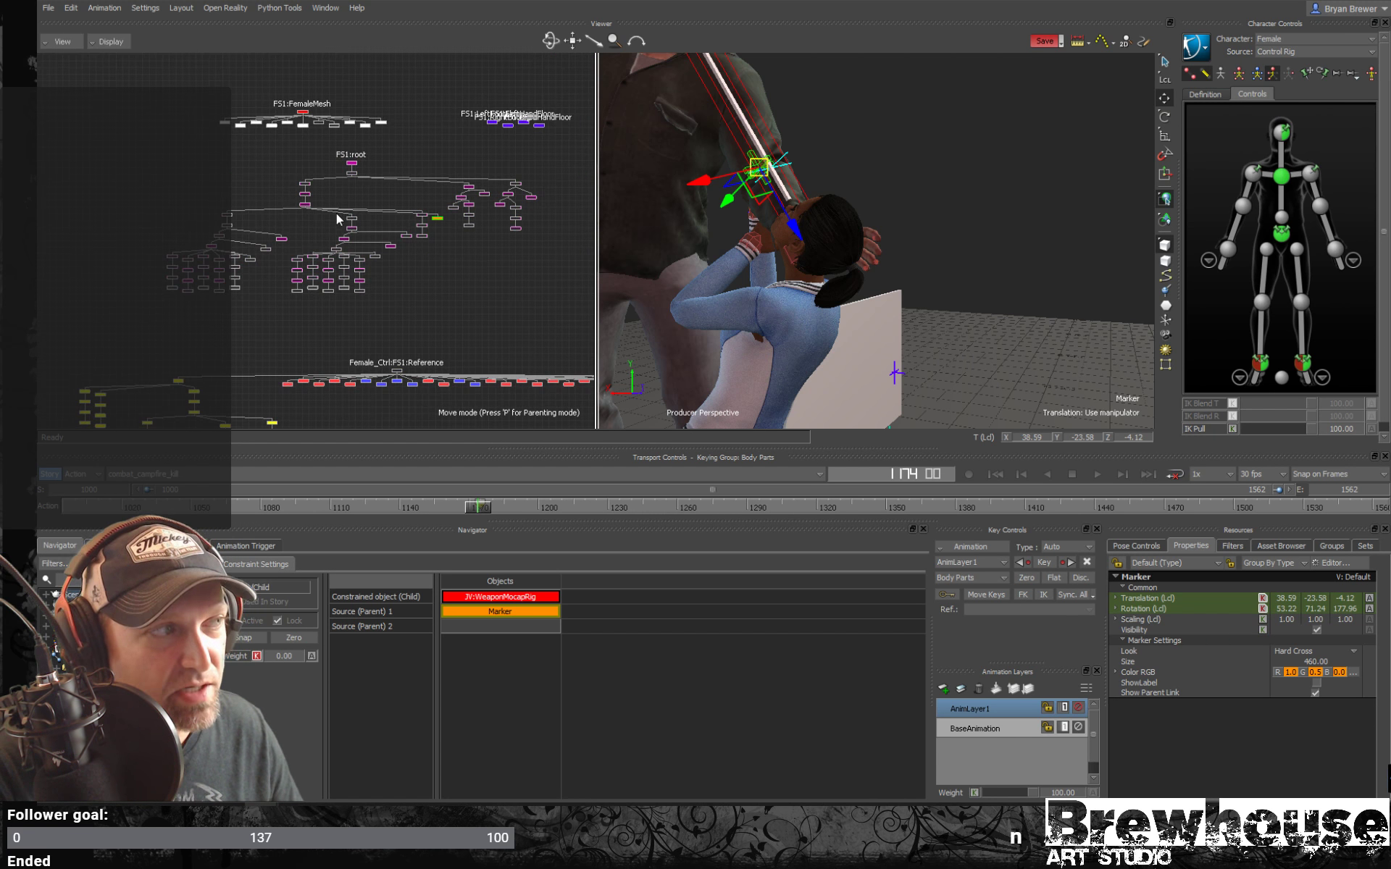
shift+drag(336, 214, 333, 218)
shift+drag(265, 289, 297, 253)
scroll(288, 273, up, 2)
shift+drag(405, 224, 368, 205)
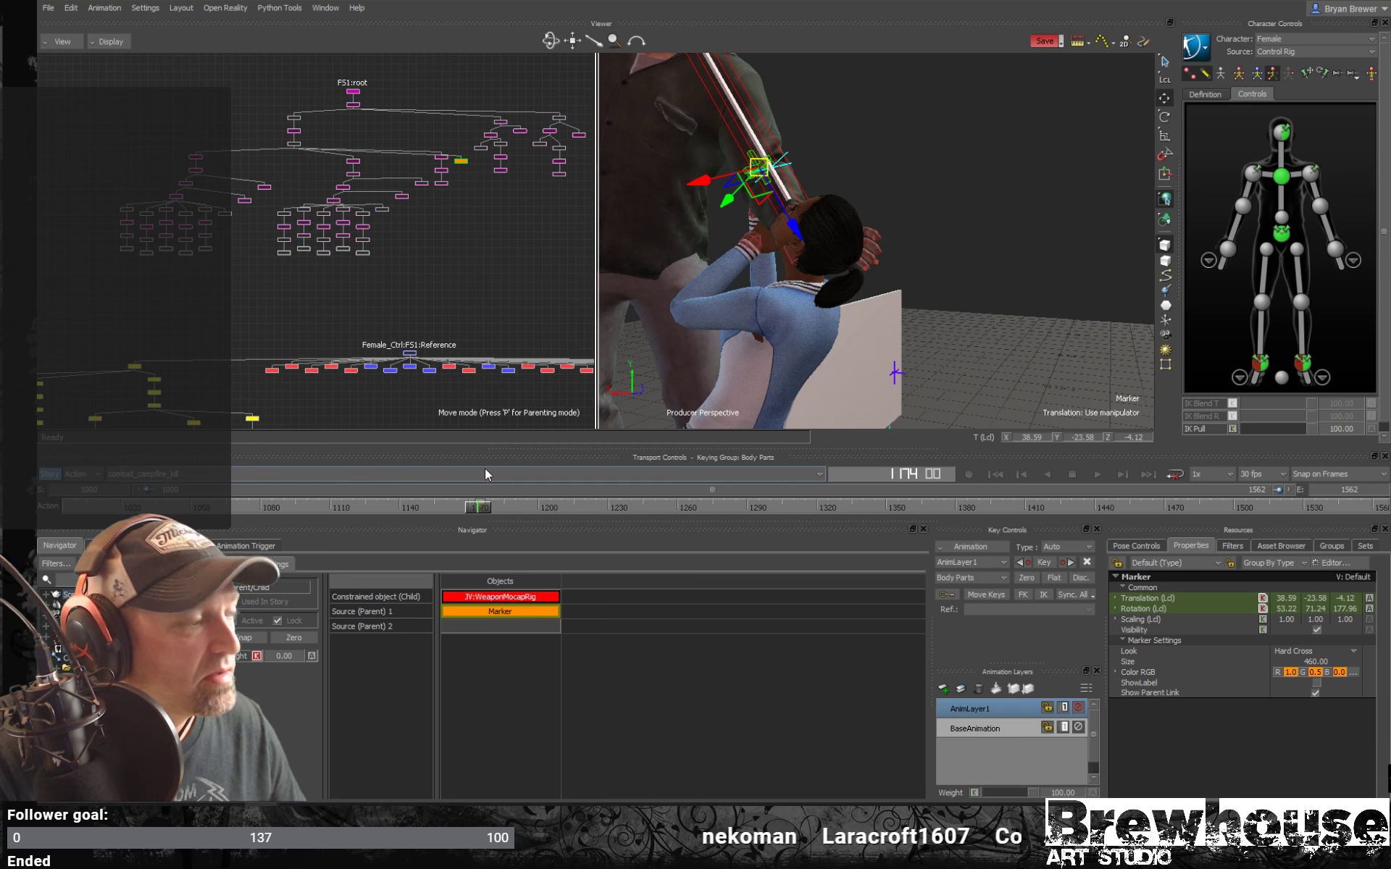
key(k)
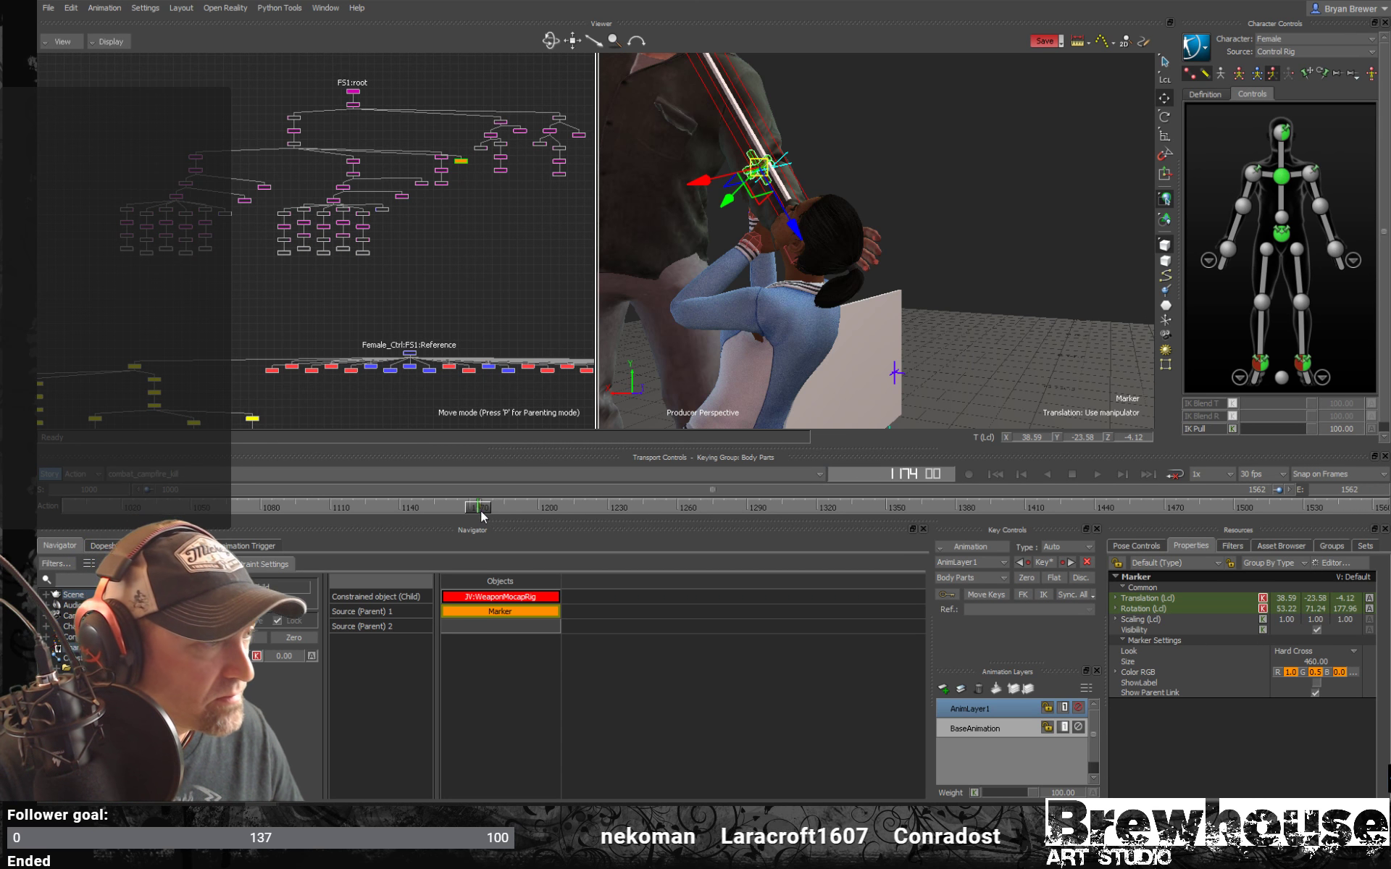
At frame 1184, move the marker down near the female's neck and rotate it to about -118, 88, 66 degrees.
drag(481, 514, 466, 512)
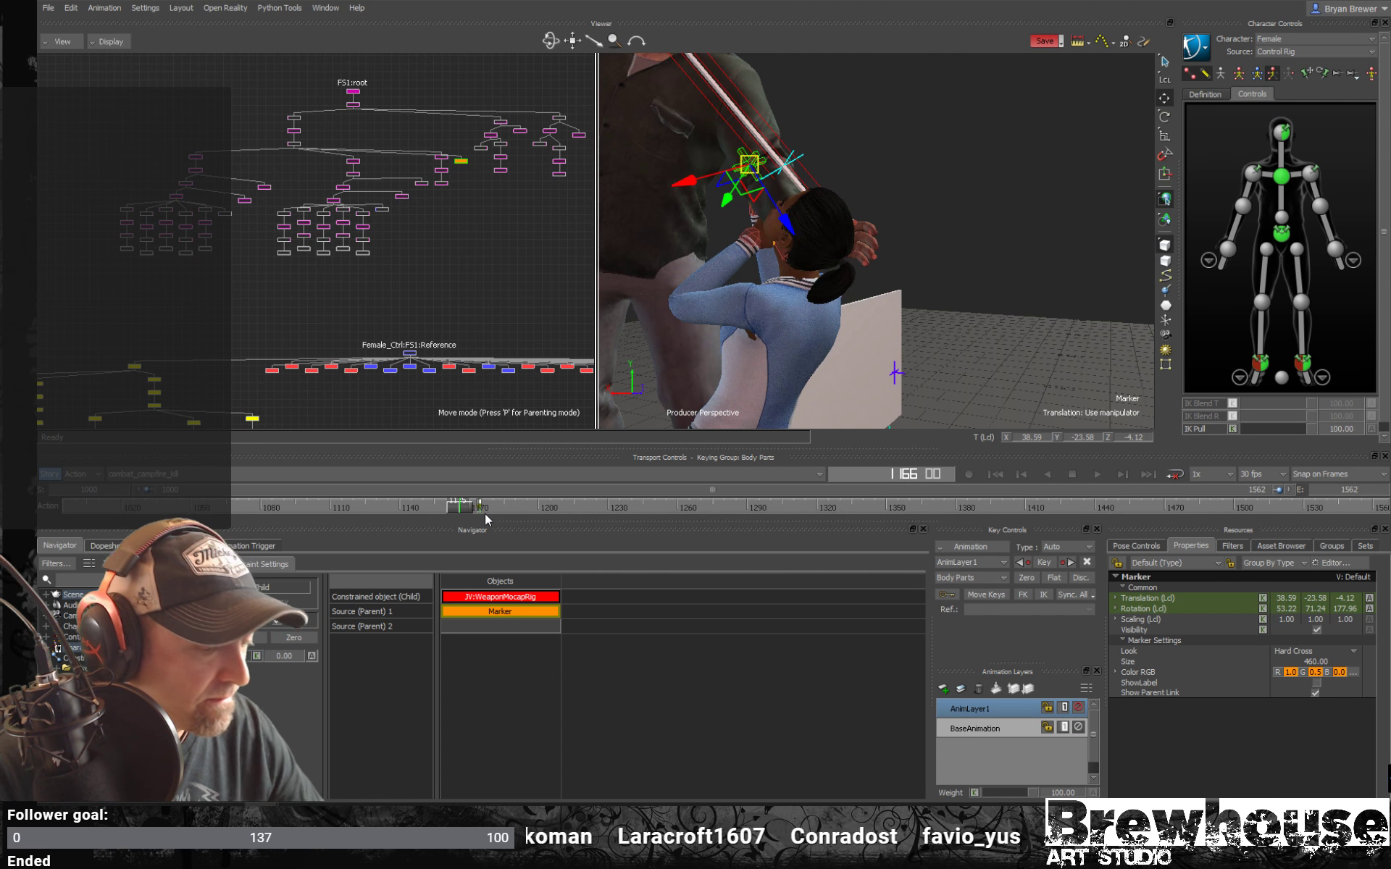
drag(481, 515, 499, 520)
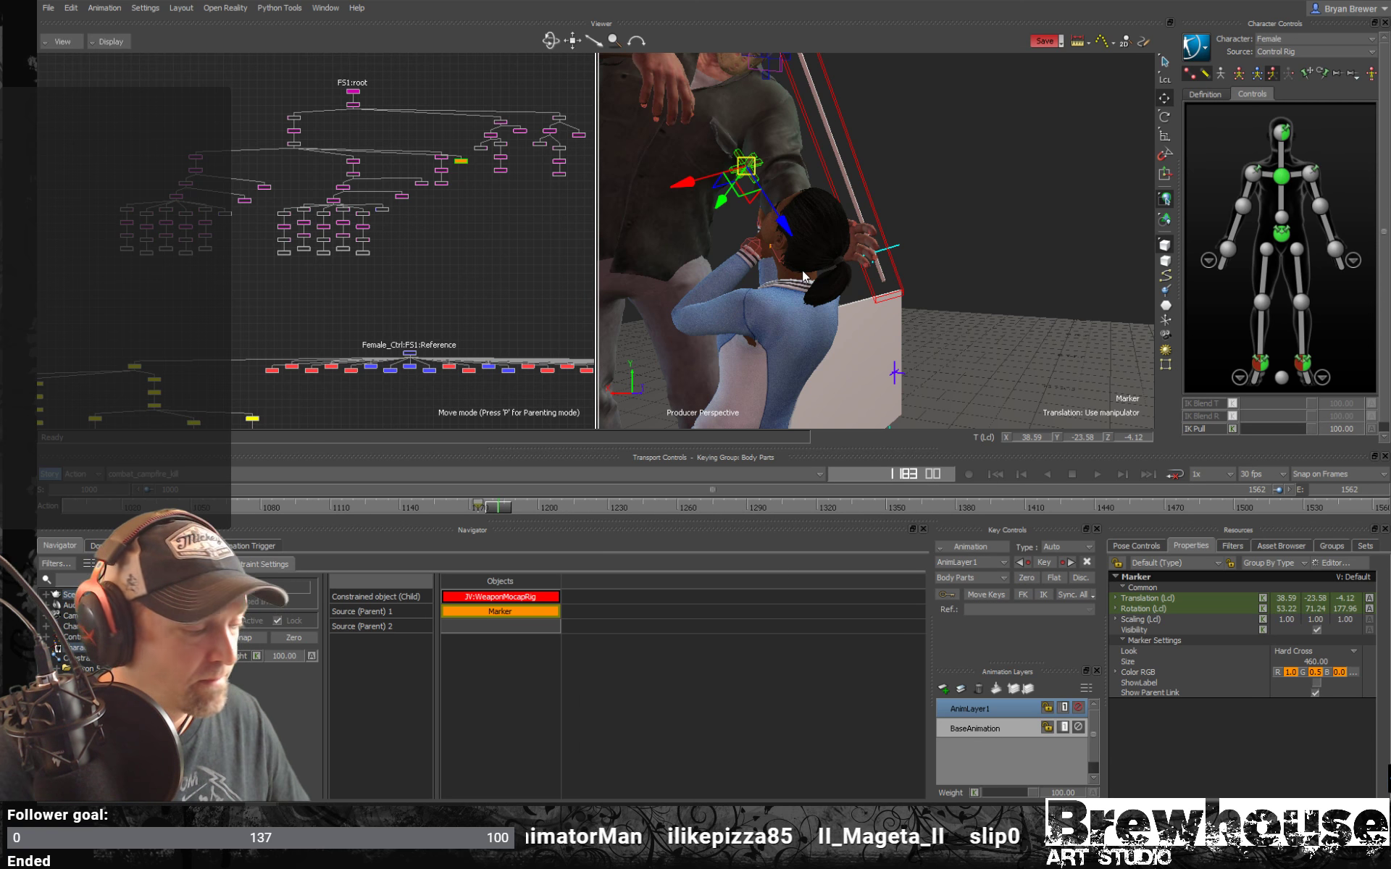
key(Right)
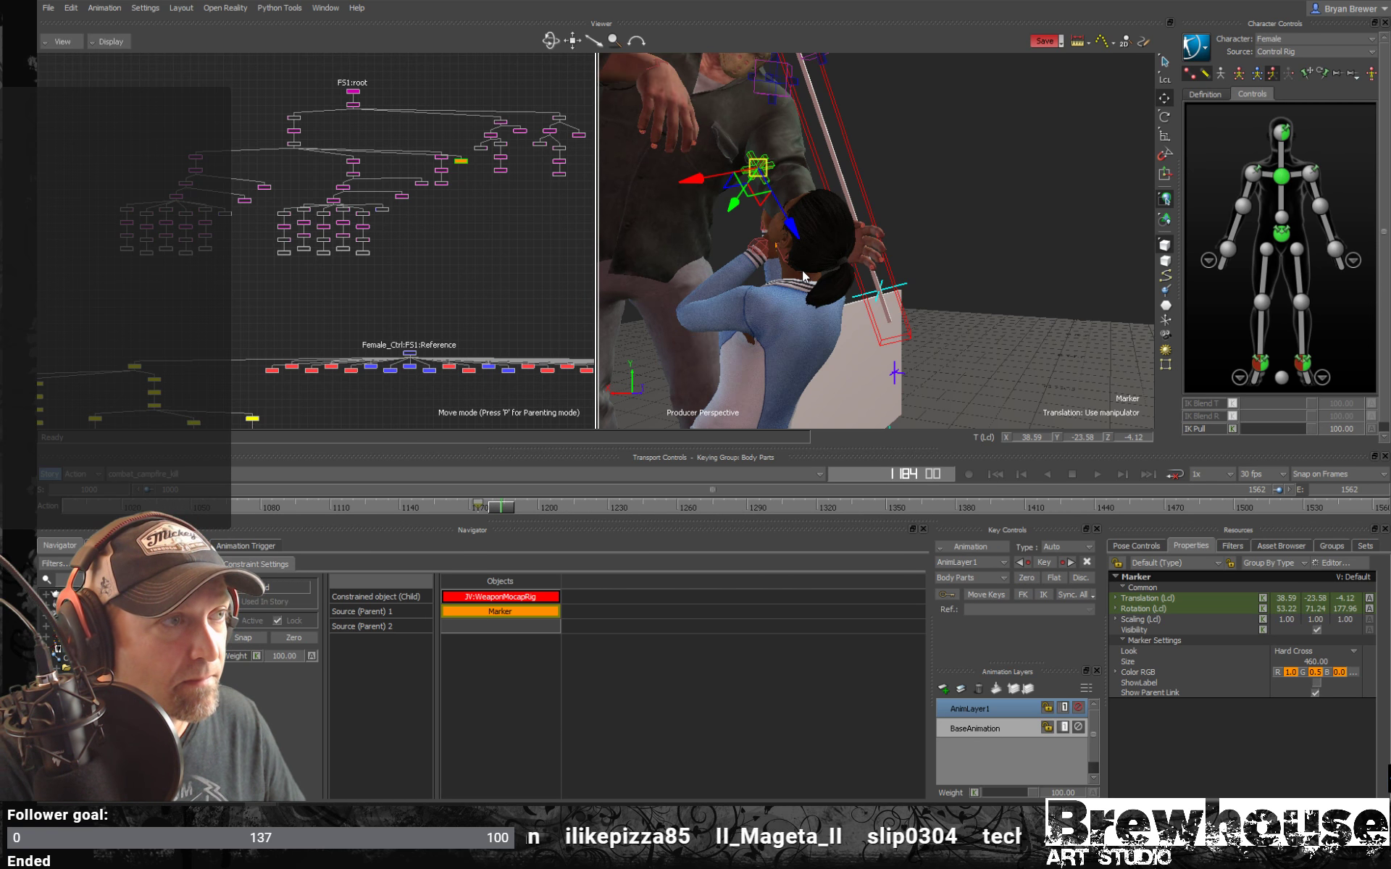
drag(805, 229, 796, 250)
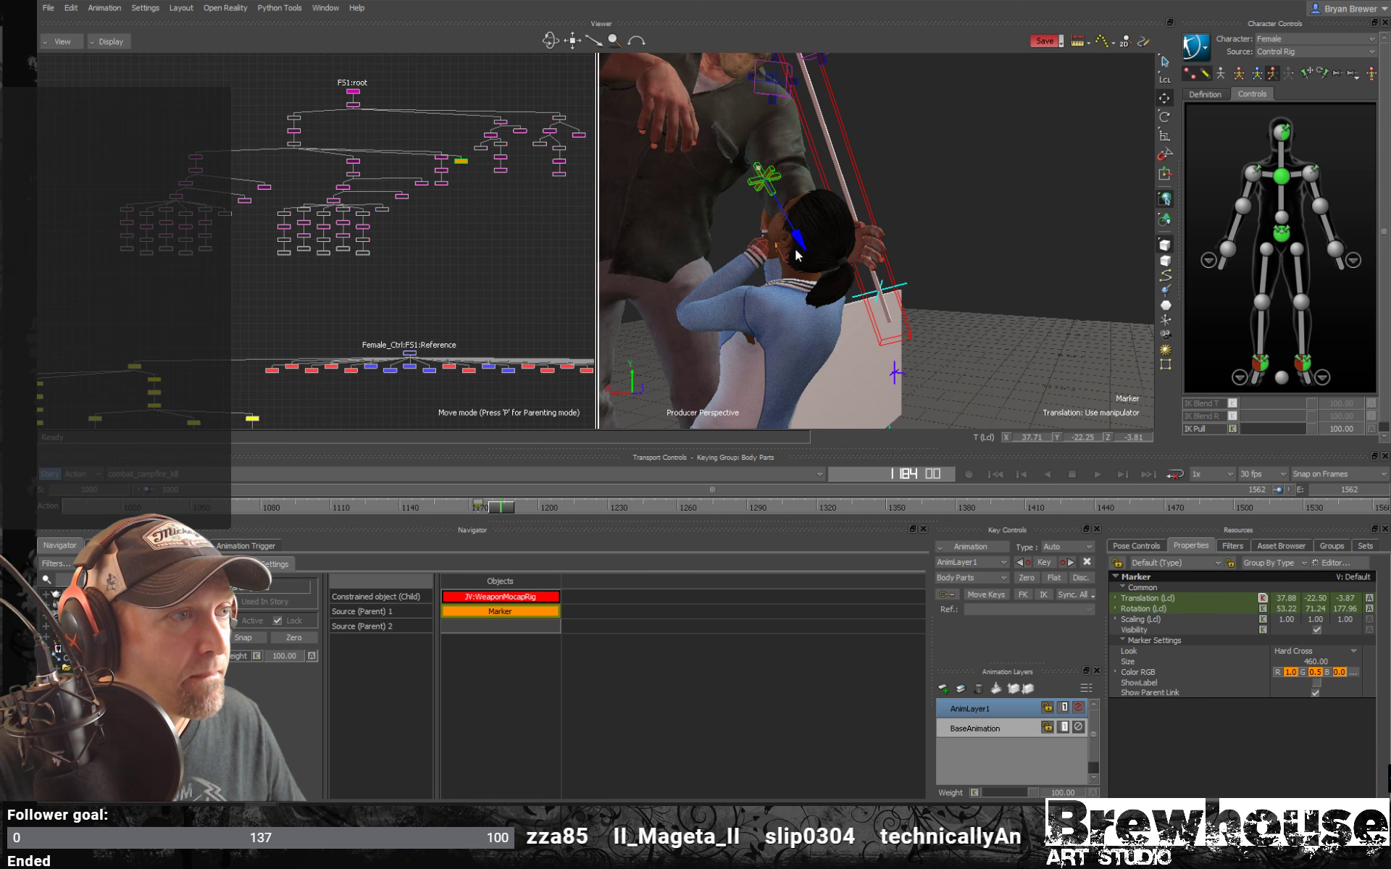
mouse_move(801, 354)
mouse_down()
mouse_move(805, 374)
mouse_move(833, 337)
mouse_move(869, 339)
mouse_up()
key(r)
ctrl+shift+drag(869, 338, 601, 254)
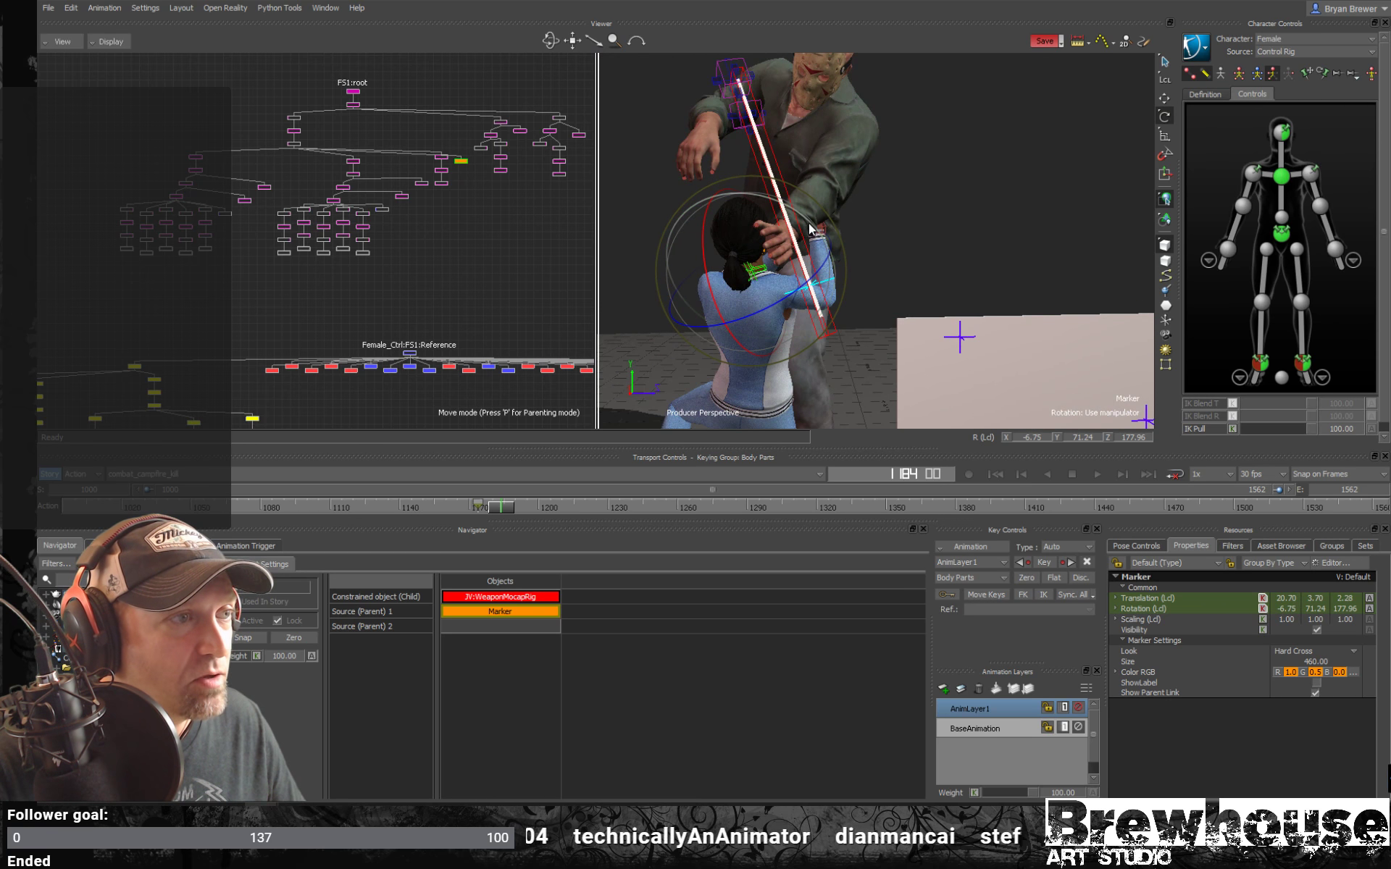
mouse_move(819, 231)
mouse_down()
mouse_move(829, 262)
mouse_move(941, 325)
mouse_up()
key(t)
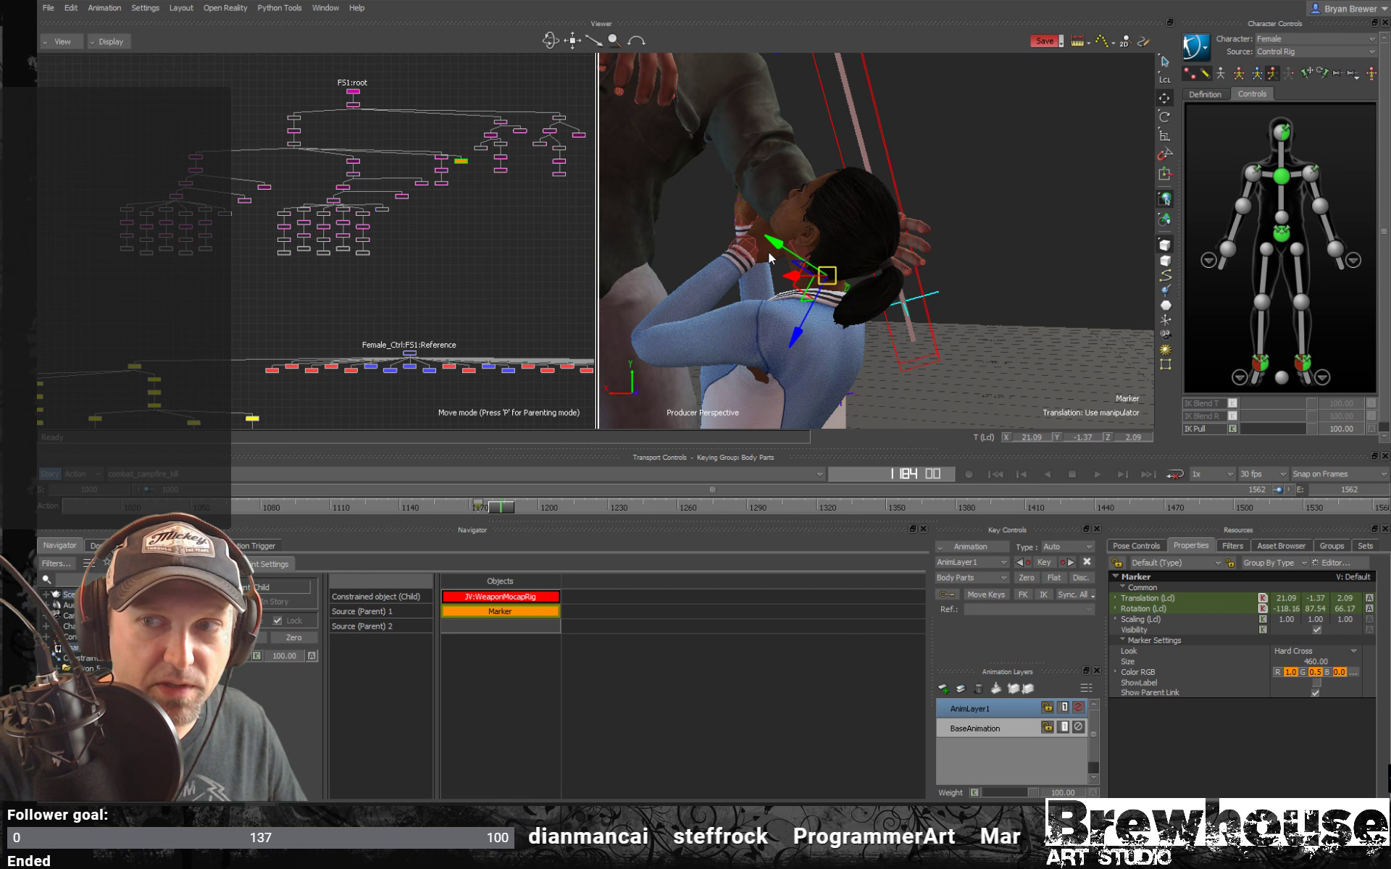
Show the models in X-Ray and move the marker to about 7.80, -0.22, 1.90 at the female's chest, keying it at frame 1184.
ctrl+shift+drag(833, 308, 862, 347)
key(ctrl+a)
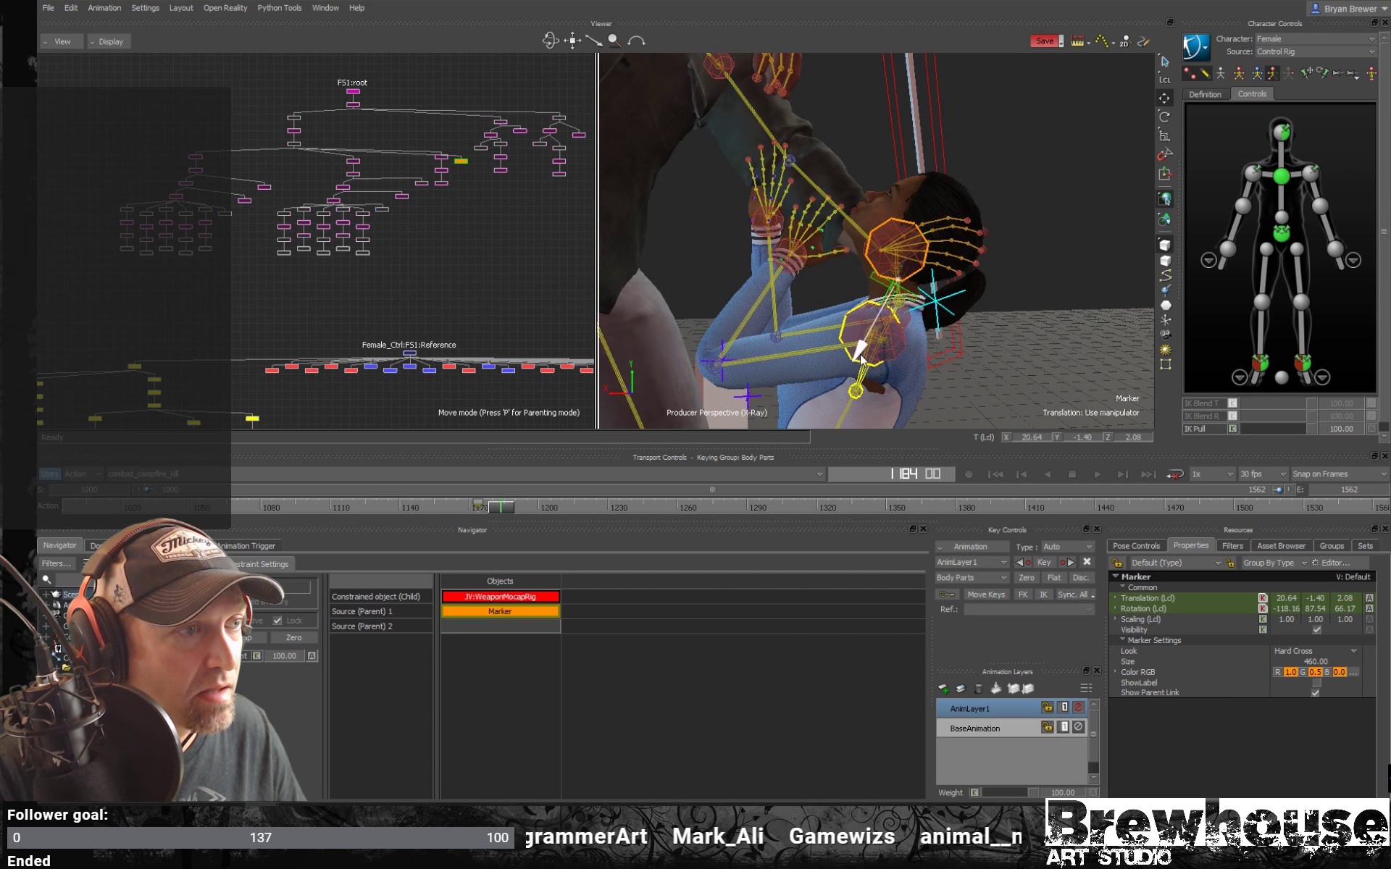
drag(827, 419, 837, 406)
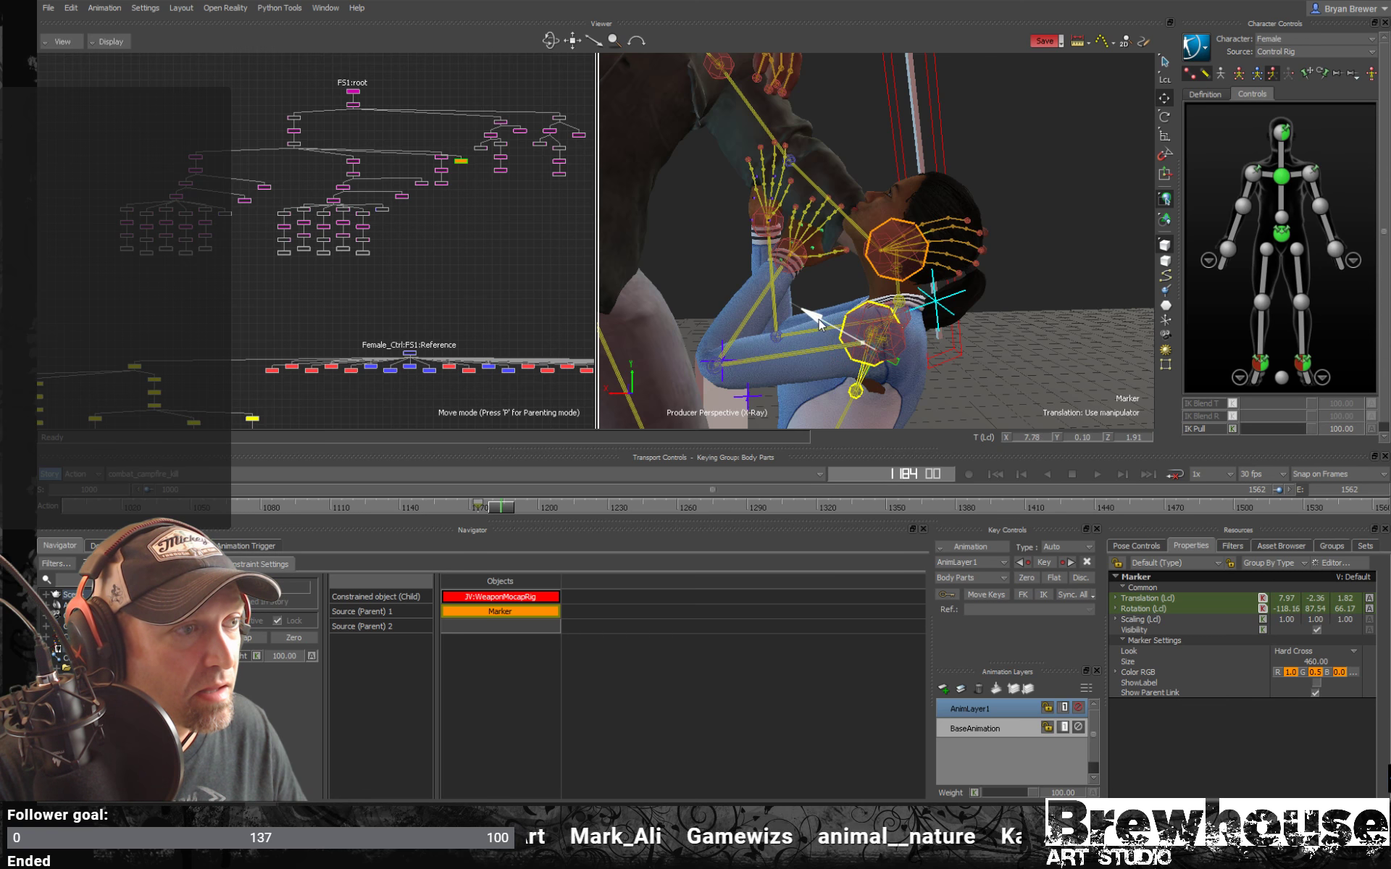
drag(819, 319, 819, 321)
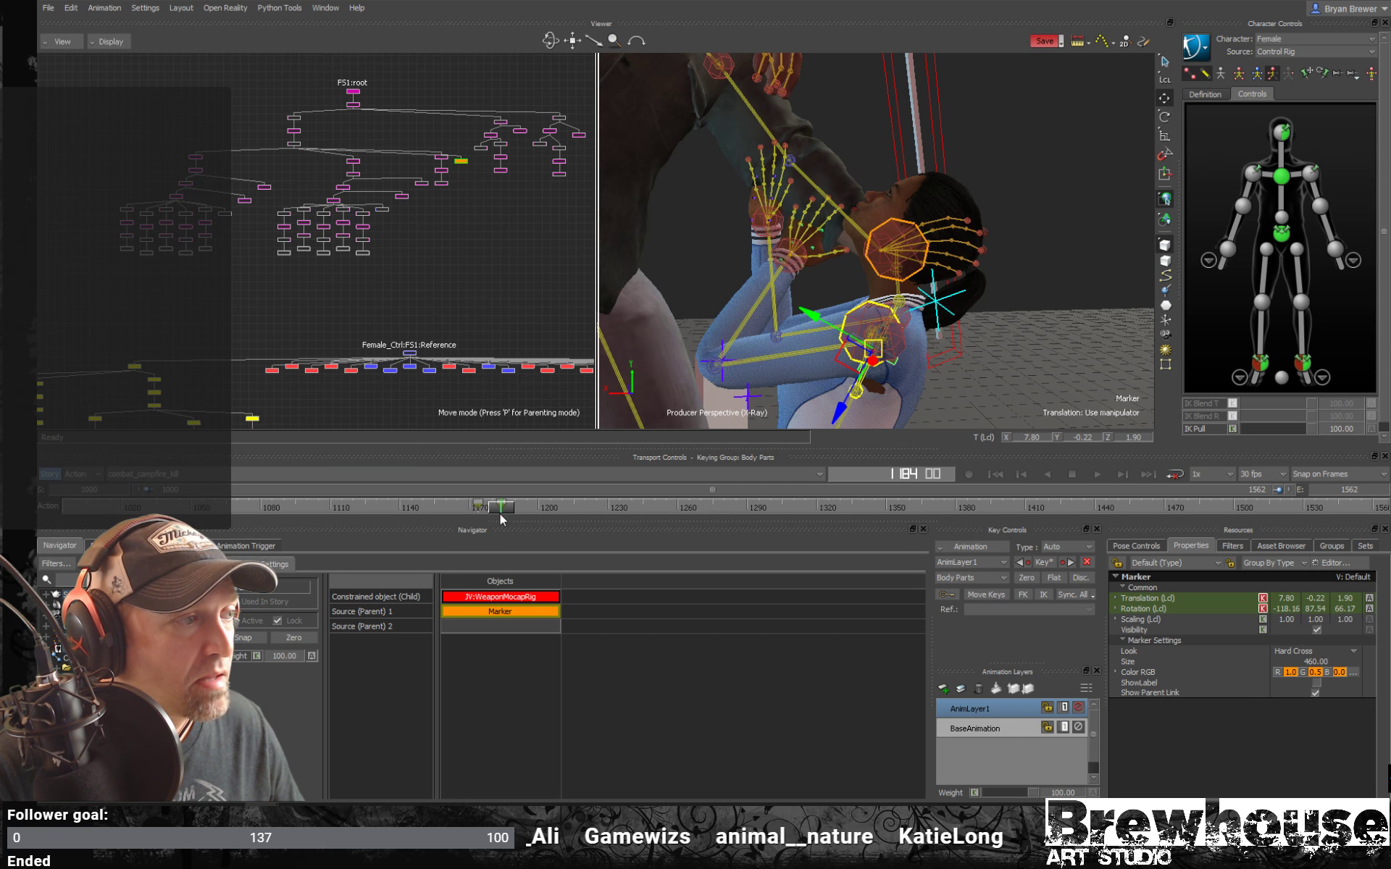
Key the marker's held pose at frame 1217.
drag(500, 515, 540, 507)
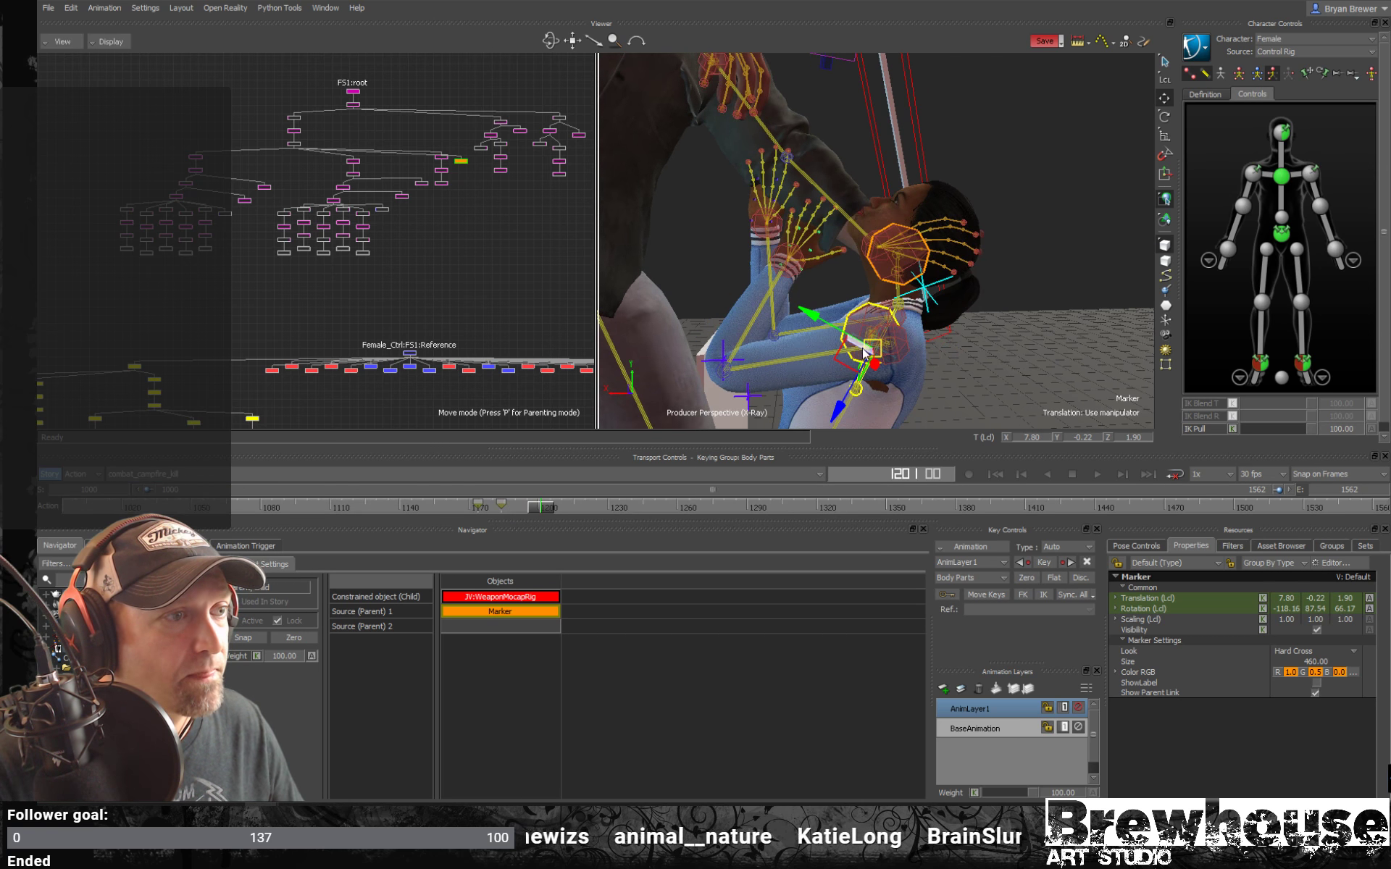
ctrl+shift+drag(866, 353, 889, 293)
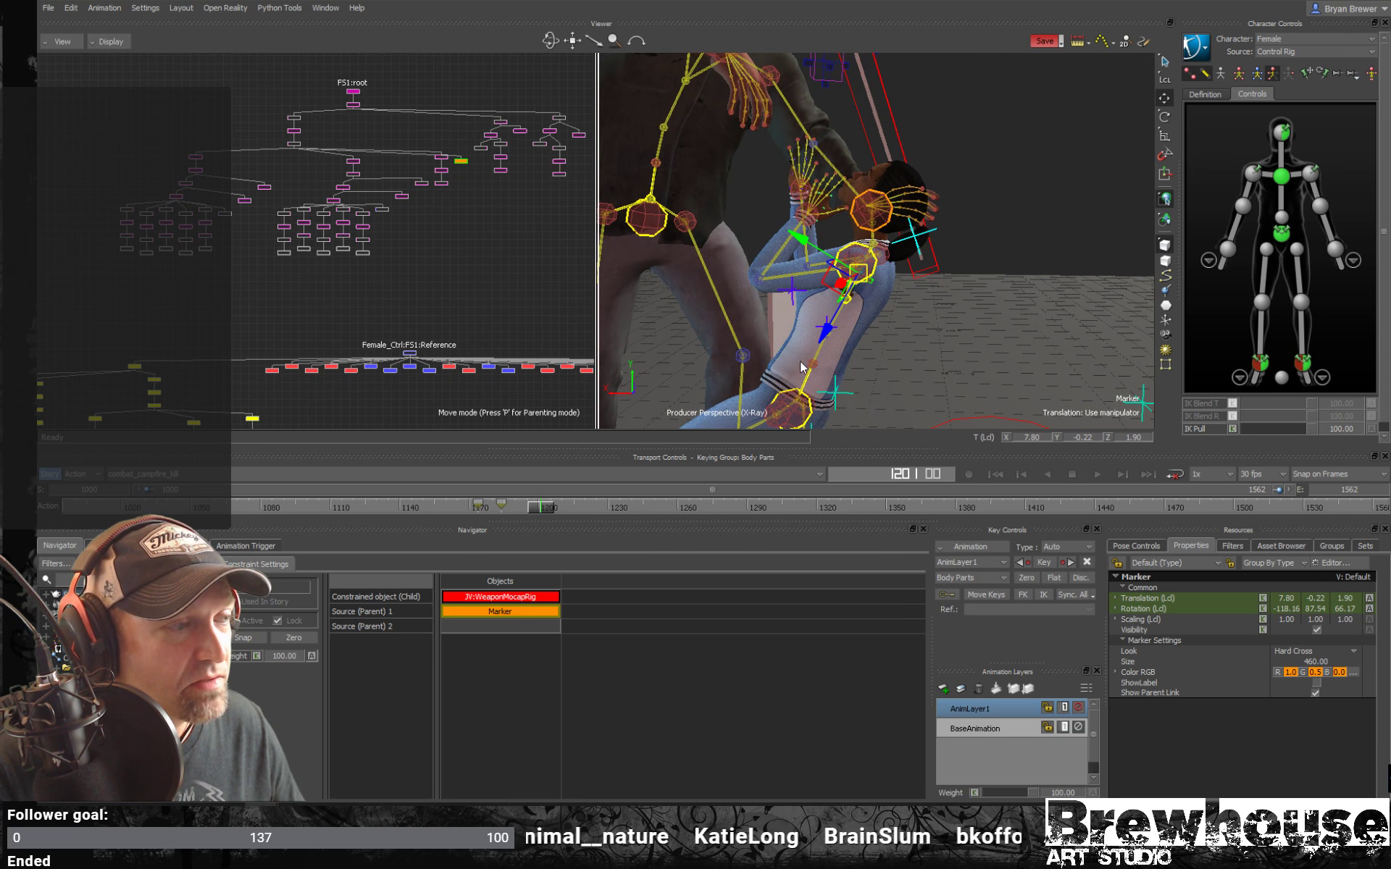
alt+drag(801, 367, 771, 382)
drag(540, 517, 576, 516)
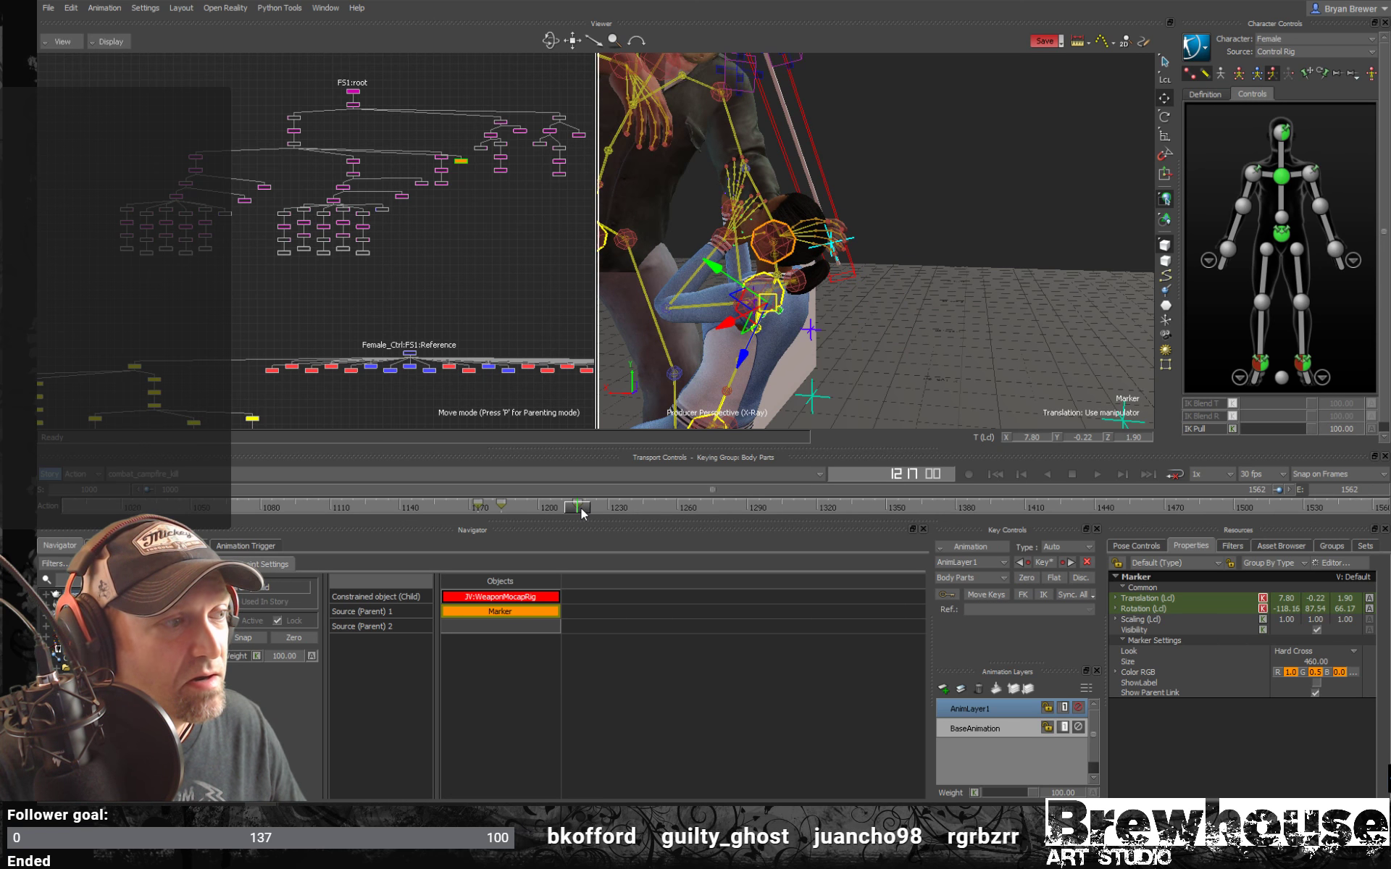
At frame 1220, move the marker to about -12.85, -1.78, 1.48 and key it.
drag(581, 510, 585, 515)
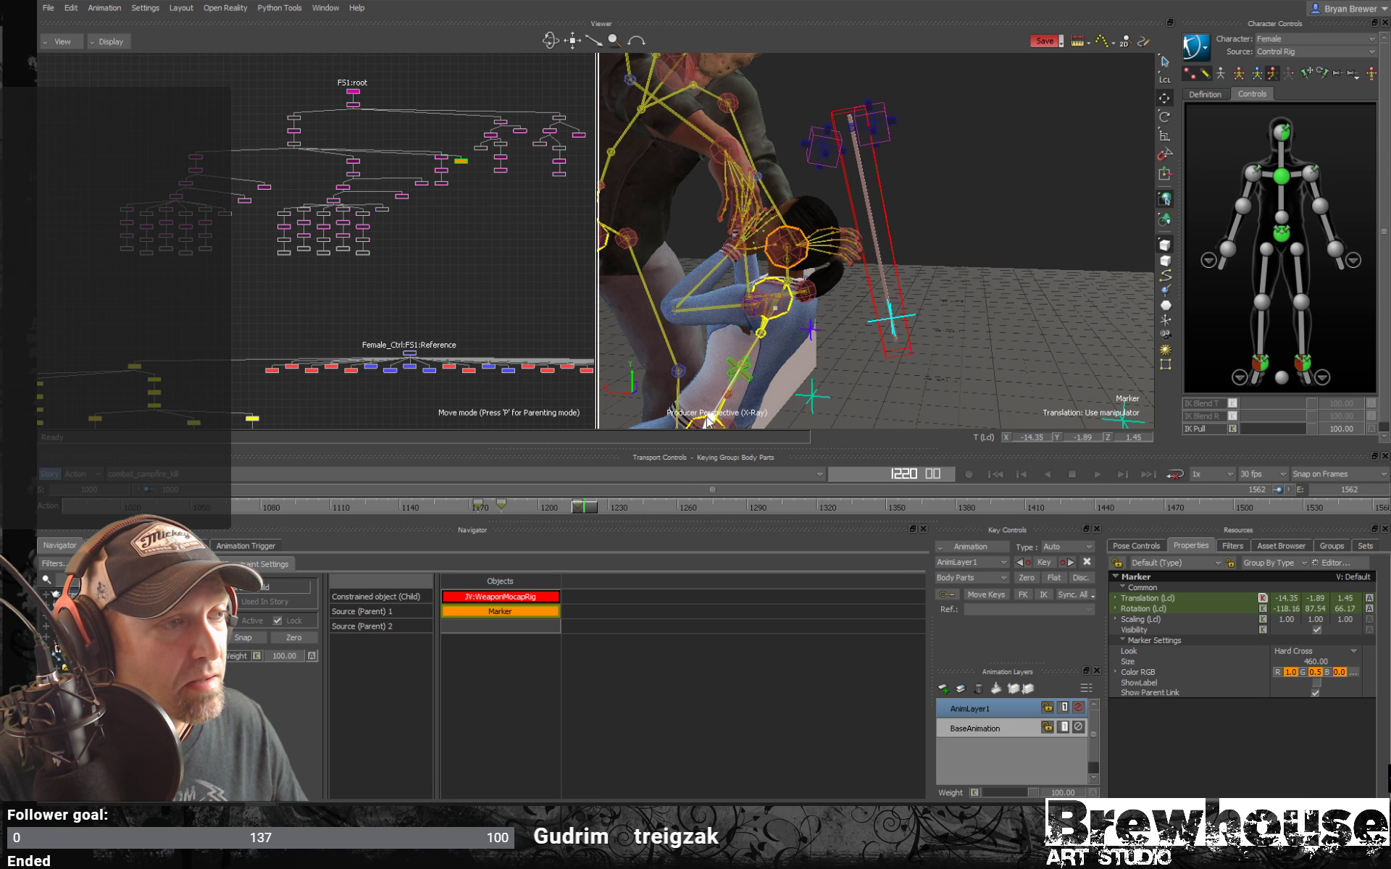
drag(710, 418, 711, 414)
key(k)
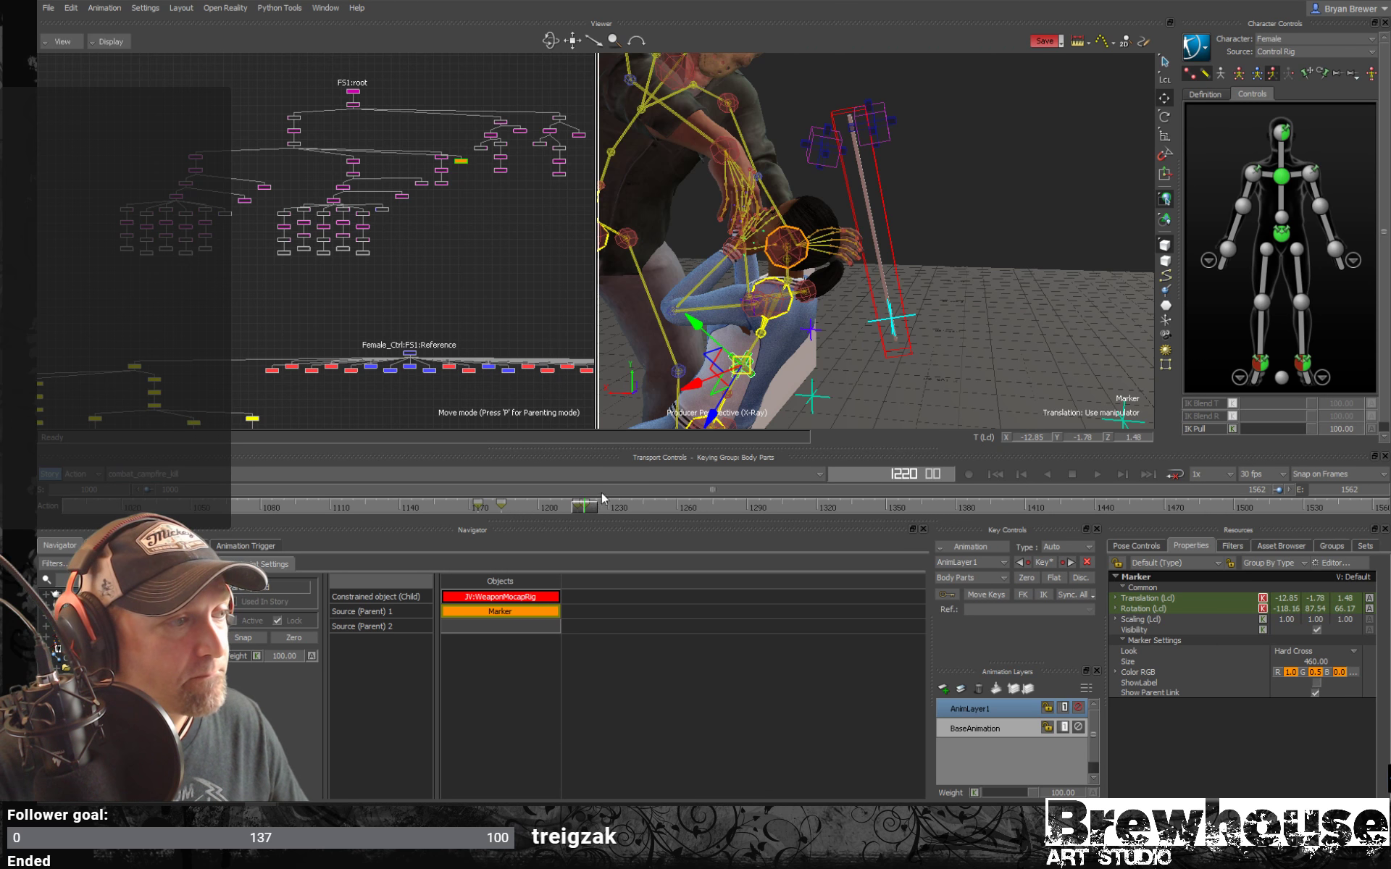
Show the FemaleWeaponAttach constraint's properties and examine the weapon handover from frame 1171 to 1189.
drag(586, 513, 477, 499)
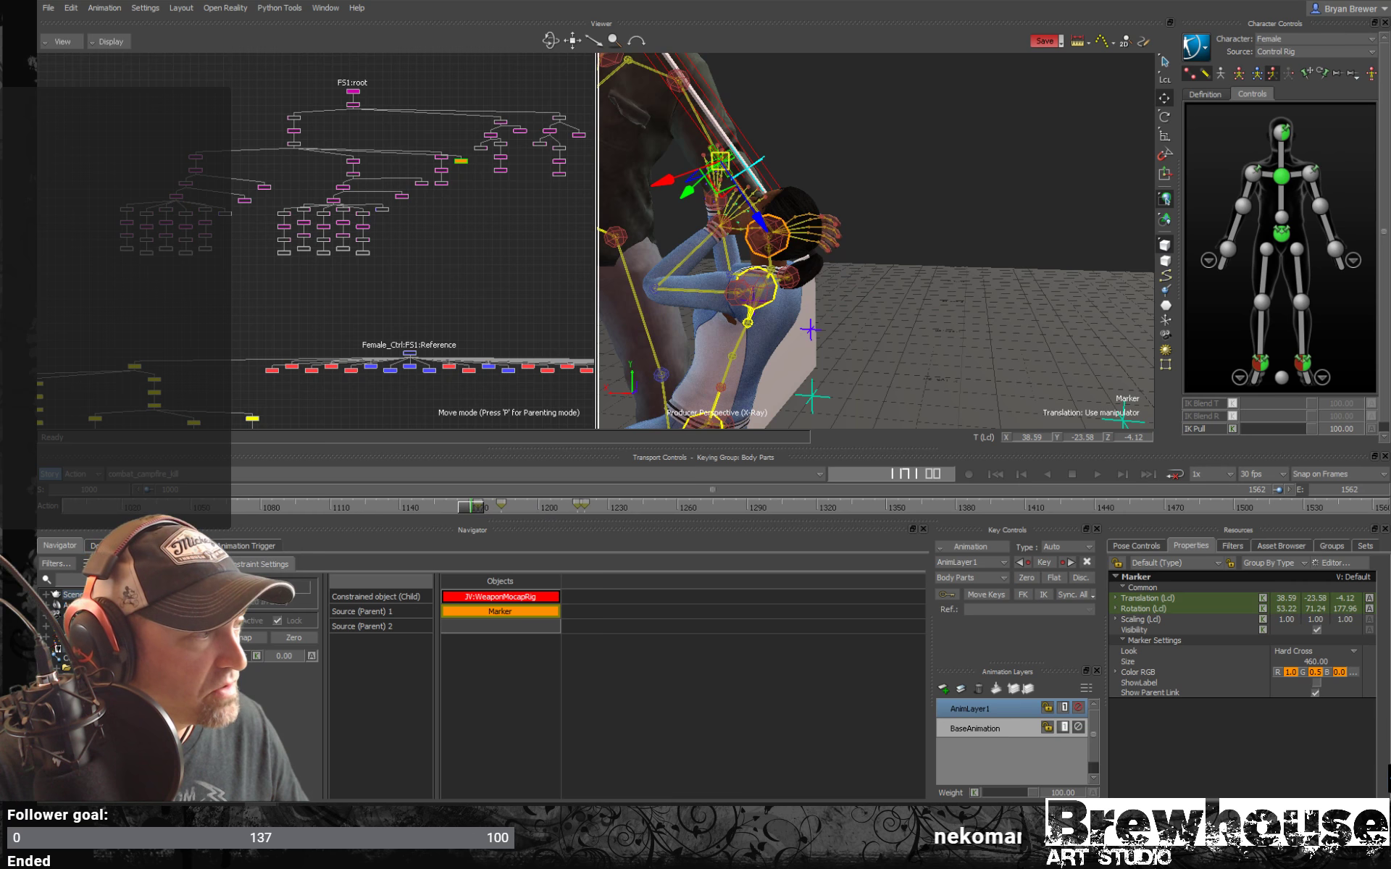
click(279, 623)
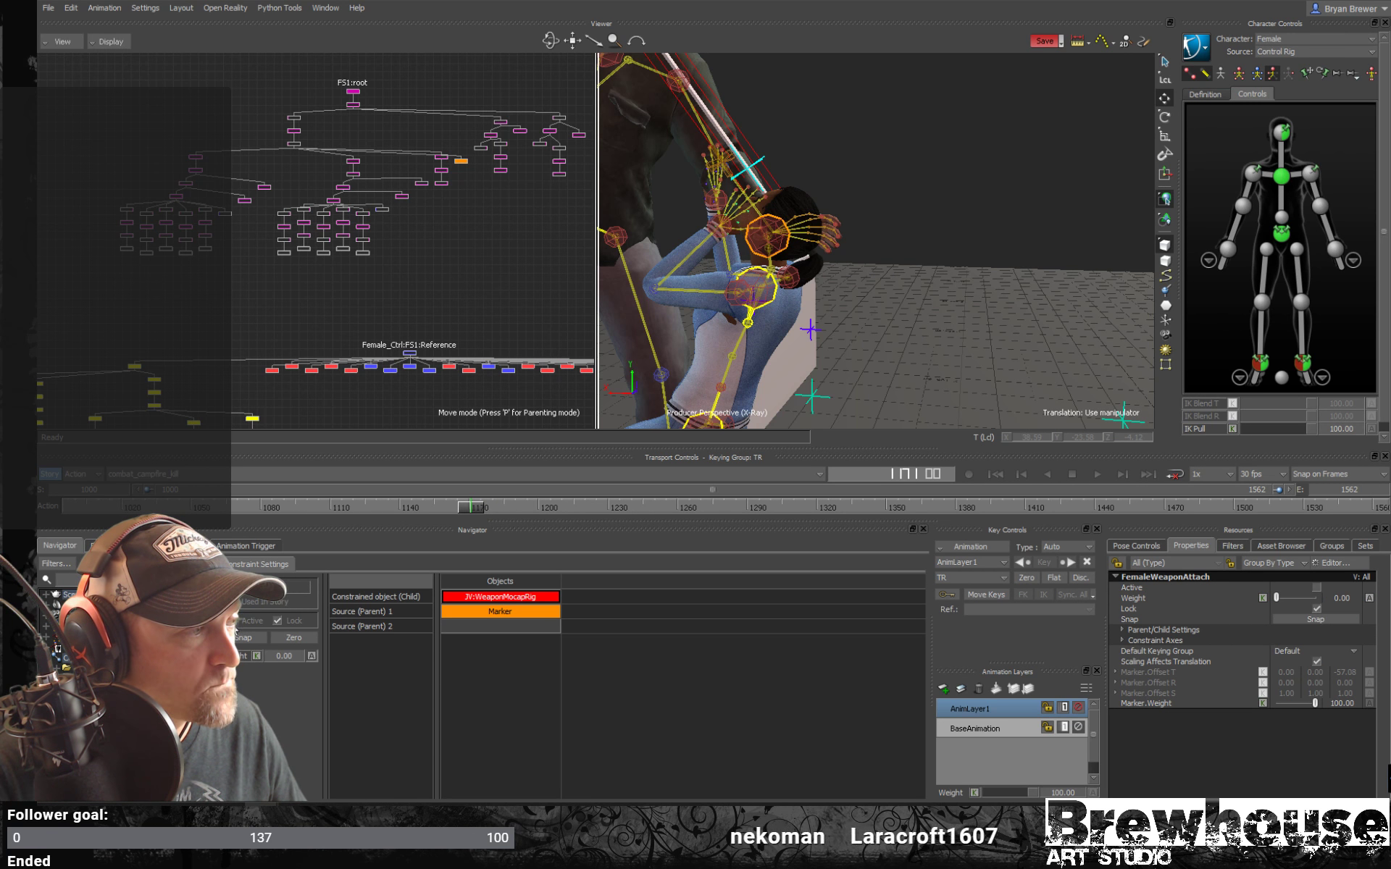
mouse_move(788, 396)
ctrl+shift+mouse_down()
mouse_move(853, 350)
mouse_move(800, 373)
ctrl+shift+mouse_up()
drag(474, 512, 513, 509)
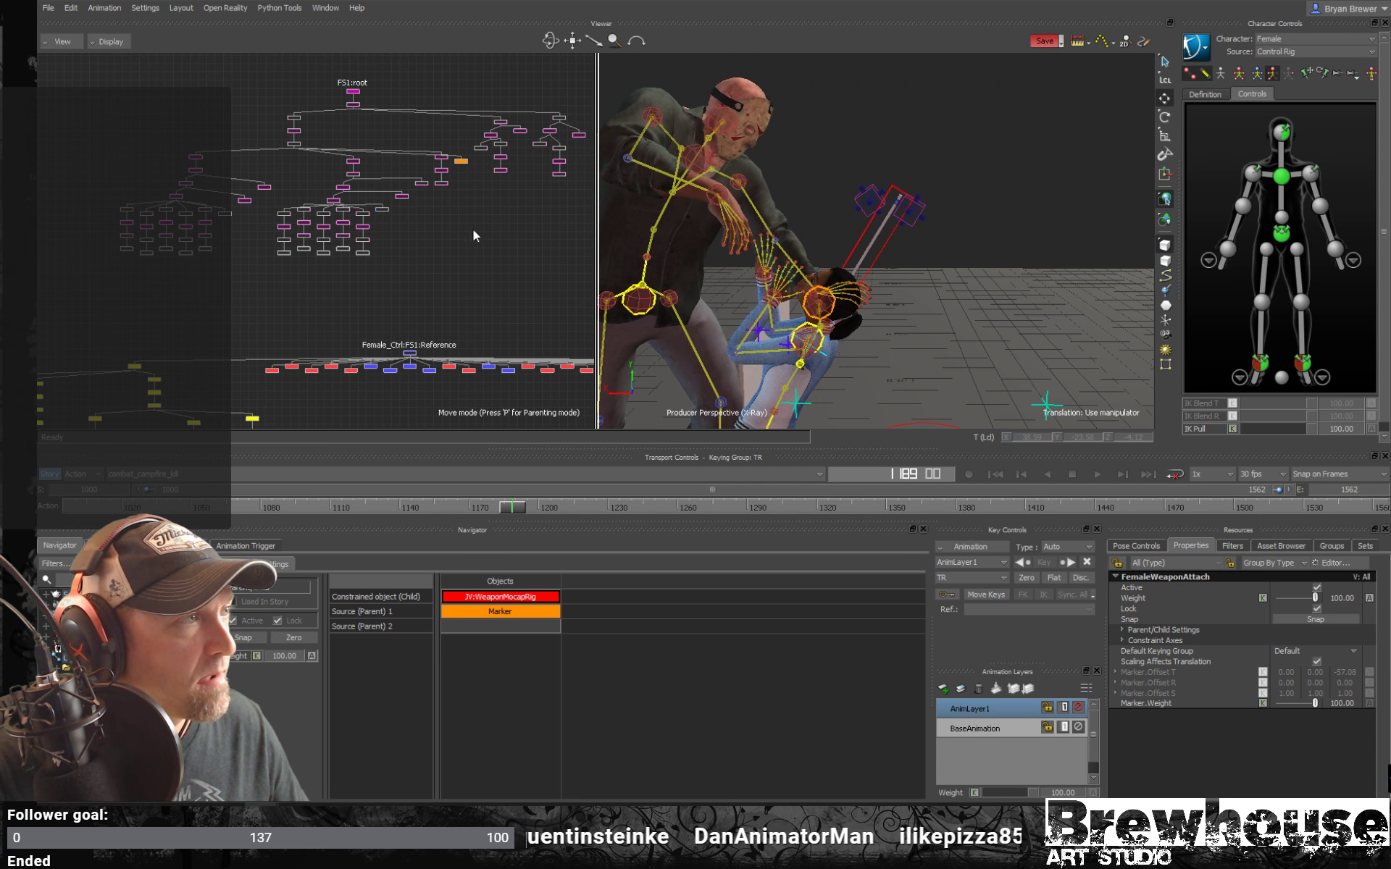
Move the Marker node into clear space below the skeleton in the schematic and show its function curves.
mouse_move(468, 163)
mouse_down()
mouse_move(479, 203)
mouse_move(442, 314)
mouse_up()
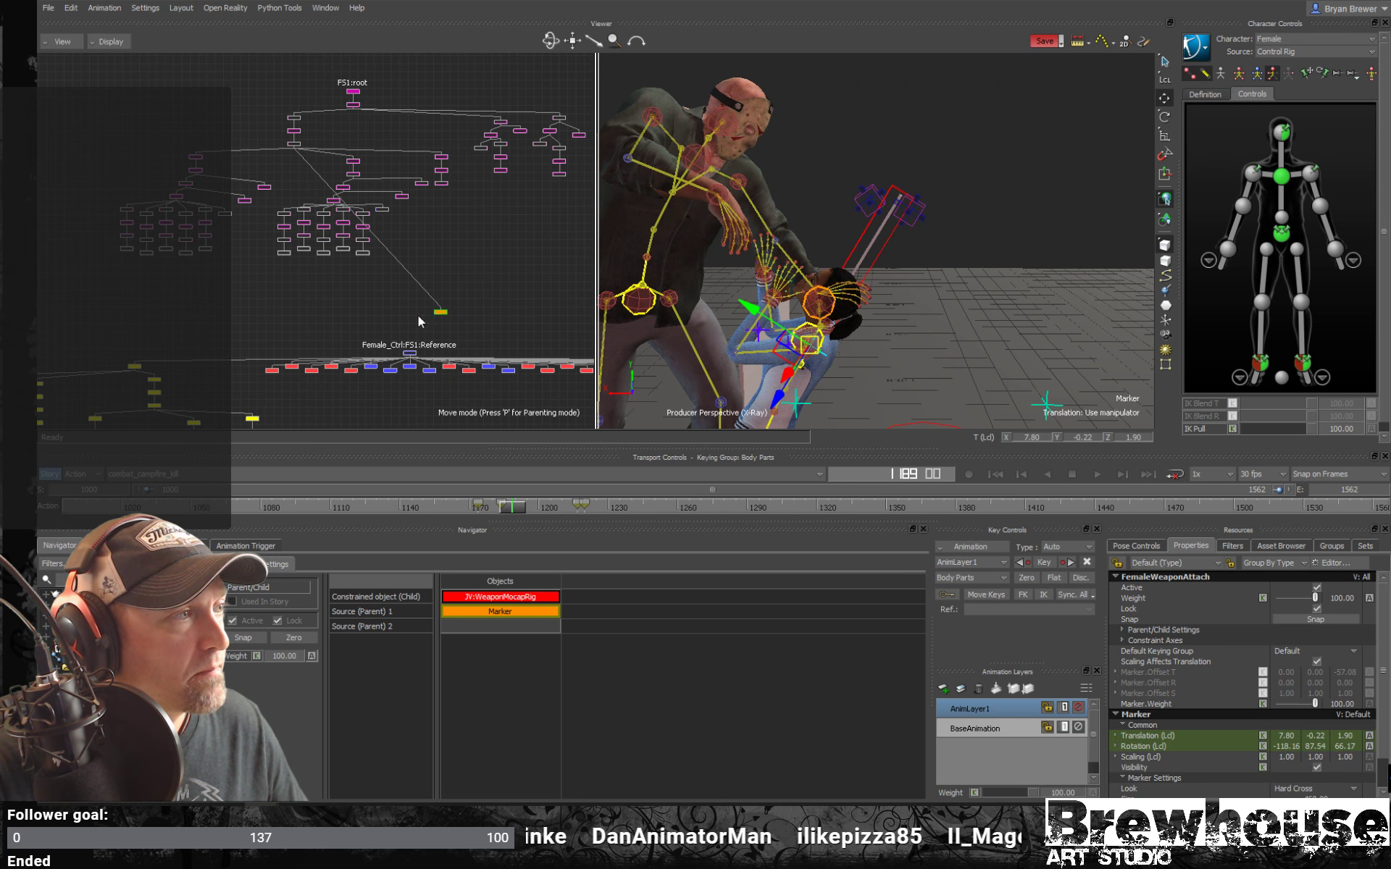
ctrl+drag(914, 285, 921, 212)
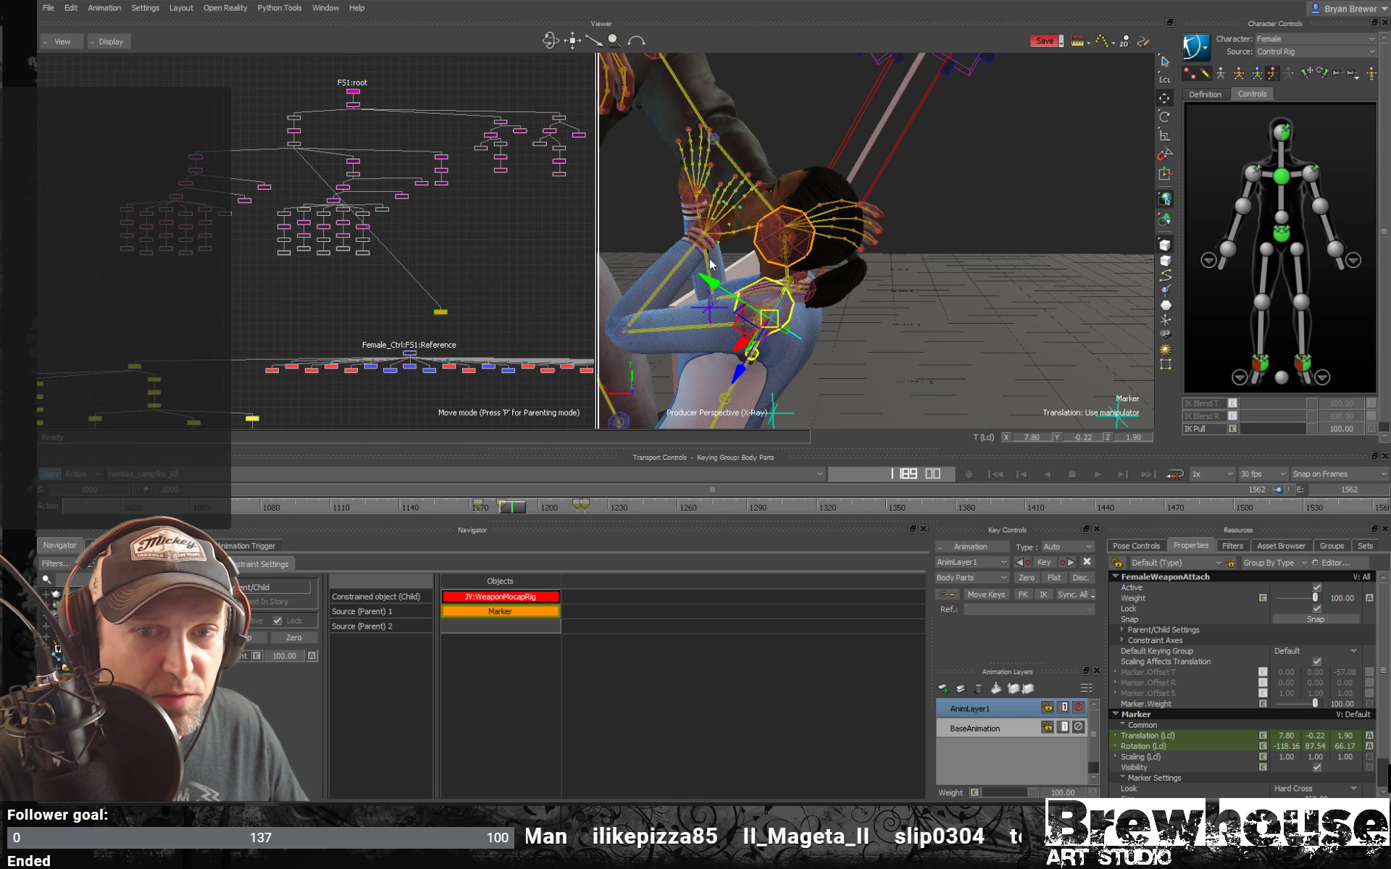
key(e)
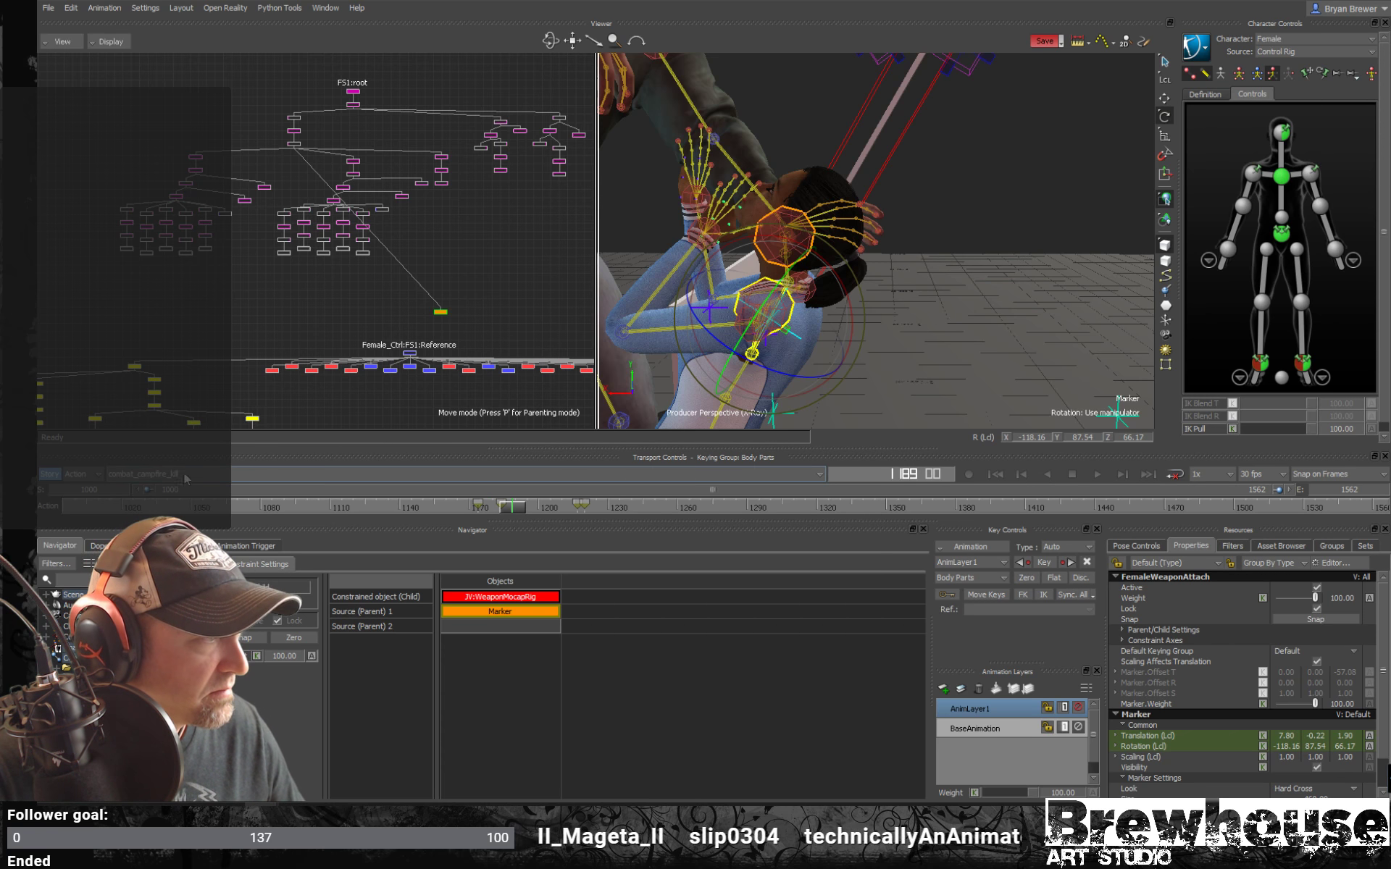
click(153, 545)
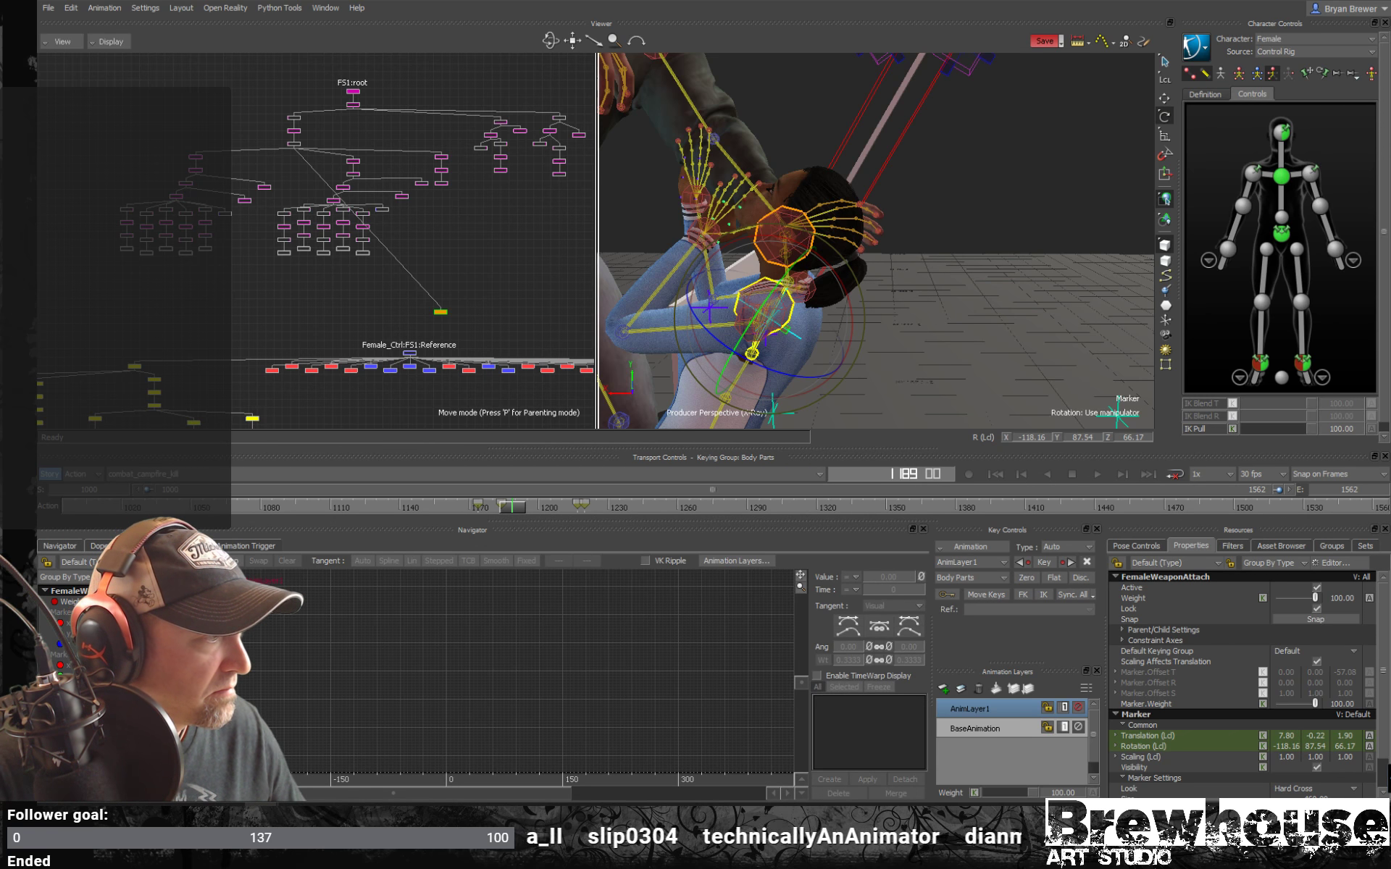
Shift the marker's X rotation keys from frames 1184 to 1220 so the rotation becomes about -80.17.
scroll(80, 630, down, 3)
click(72, 678)
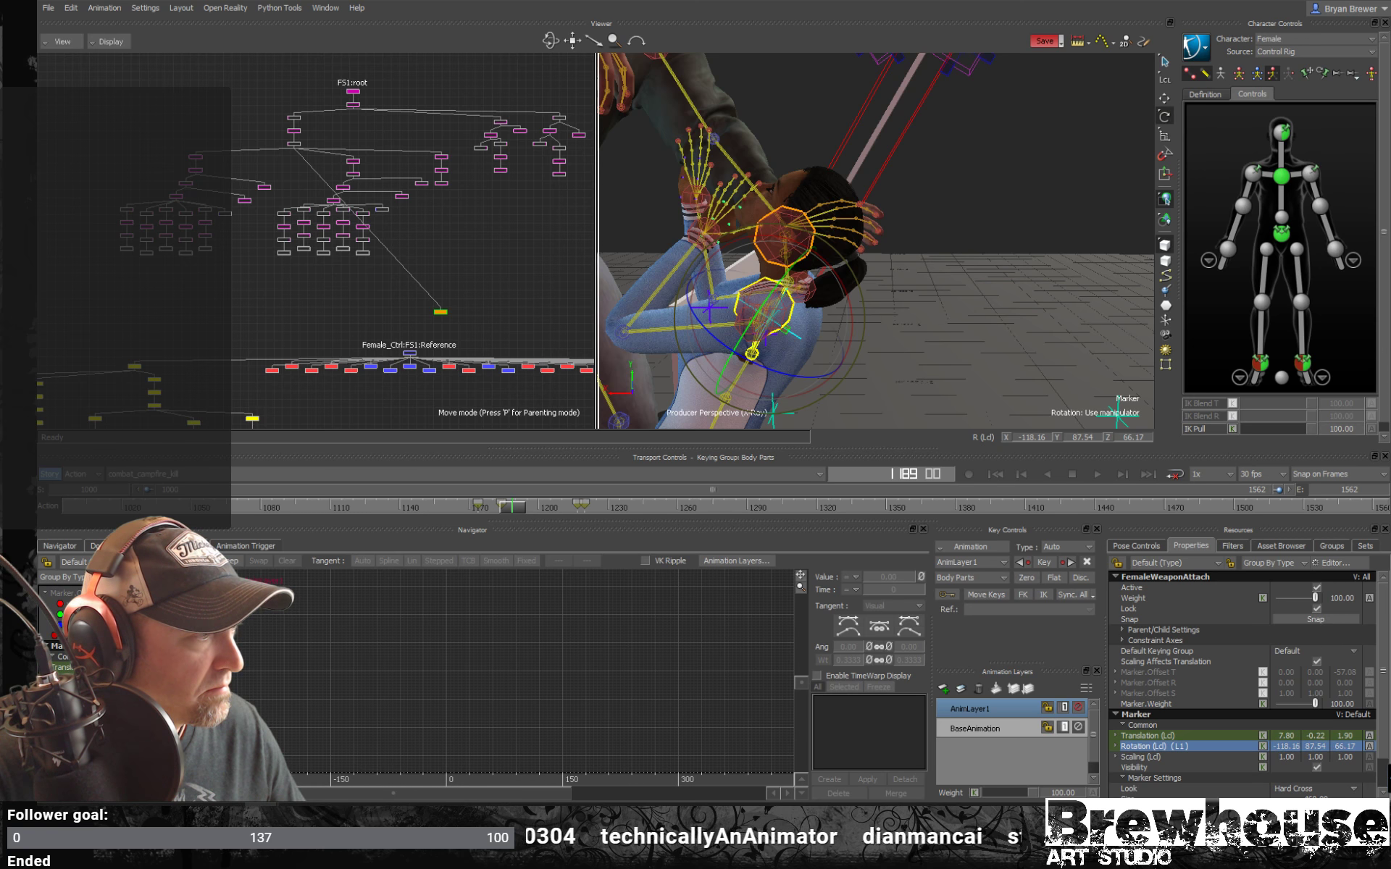
key(a)
ctrl+drag(576, 595, 433, 602)
drag(719, 597, 410, 610)
mouse_move(246, 603)
mouse_down()
mouse_move(246, 578)
mouse_move(288, 581)
mouse_up()
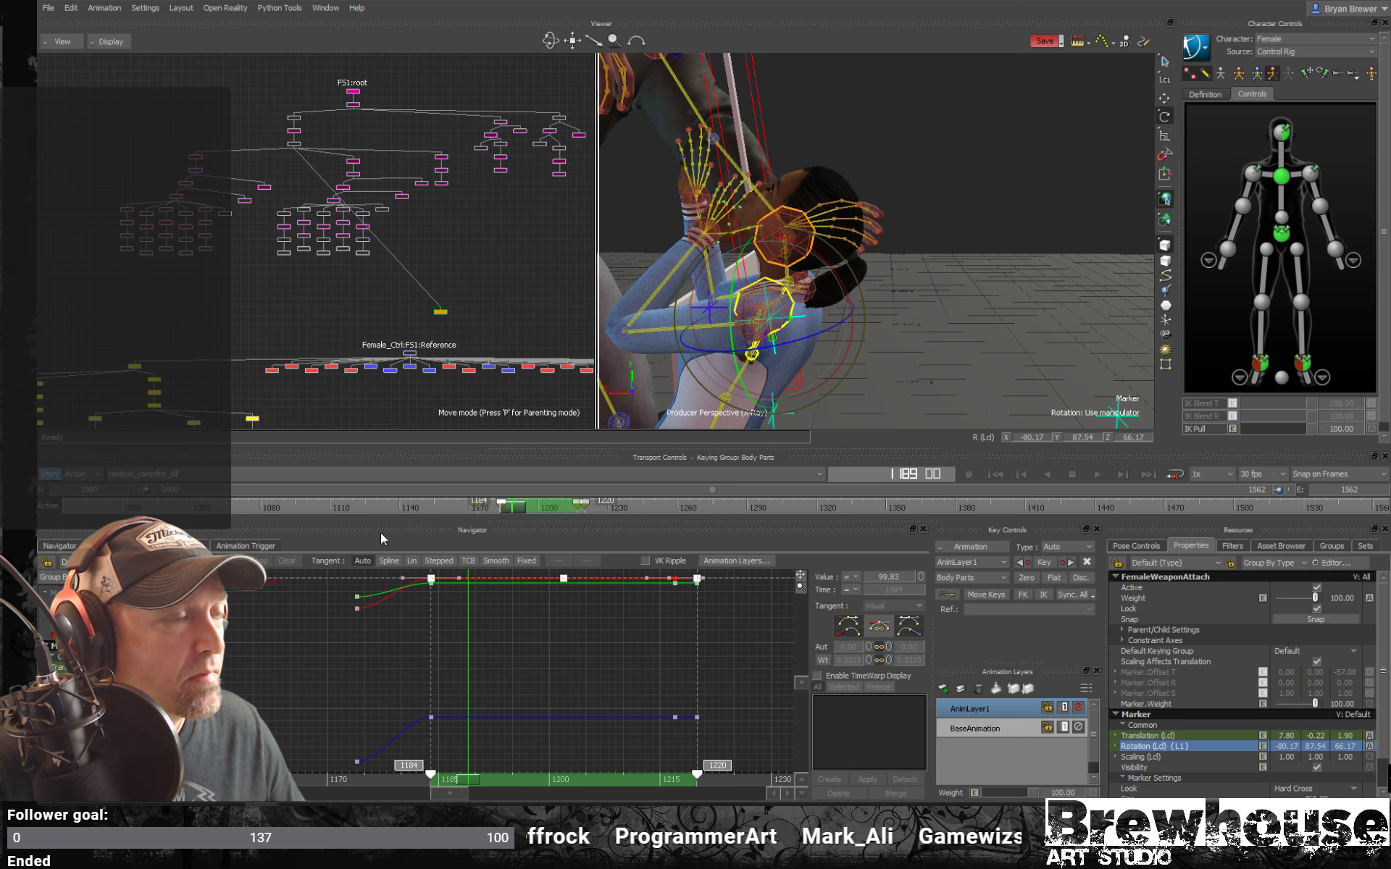
Return the viewer from X-Ray to normal model display and reselect the marker in the schematic.
ctrl+drag(811, 326, 919, 321)
shift+drag(920, 322, 824, 406)
click(953, 343)
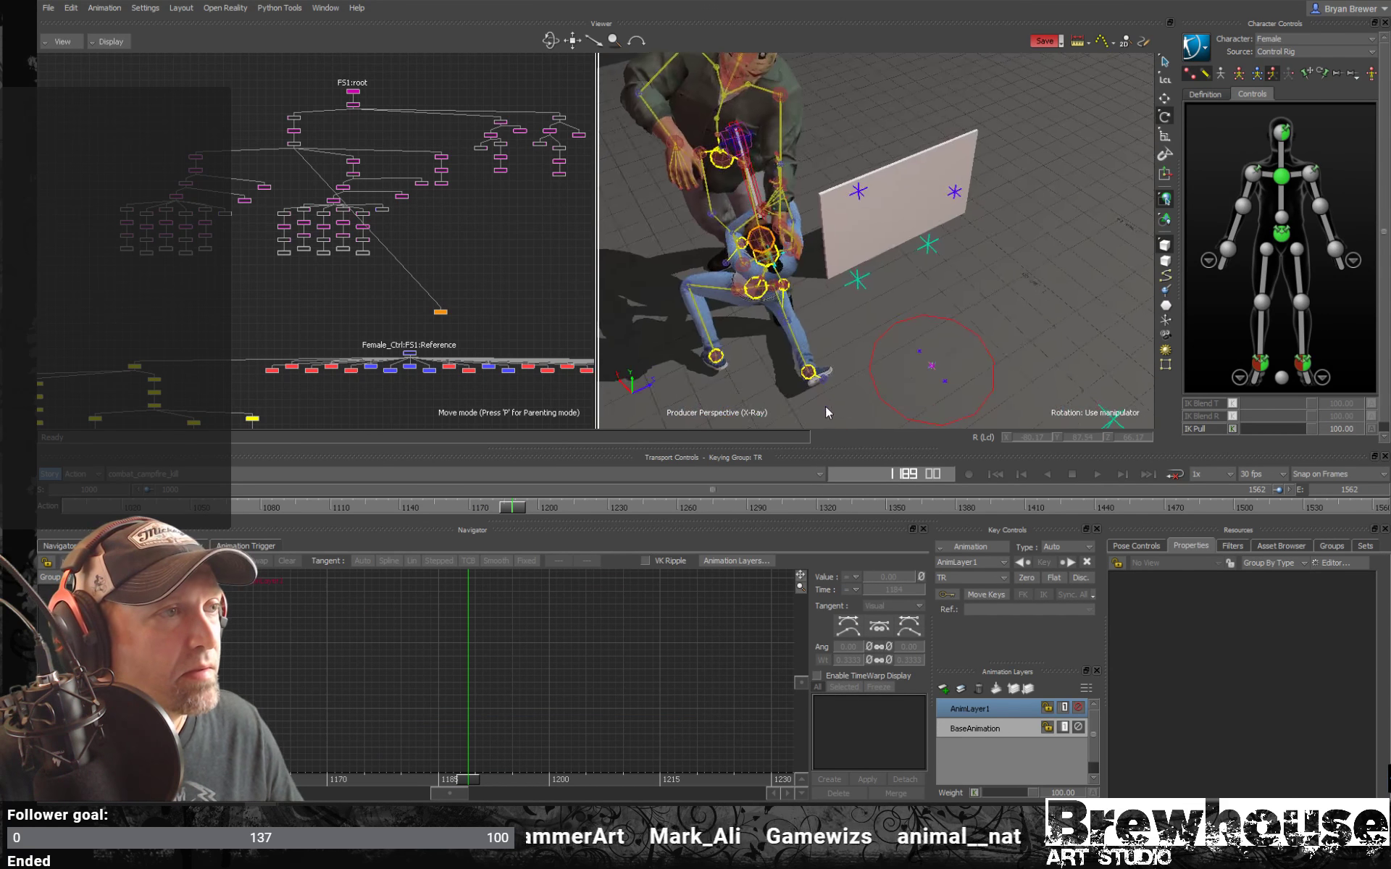
shift+drag(797, 341, 716, 391)
key(ctrl+a)
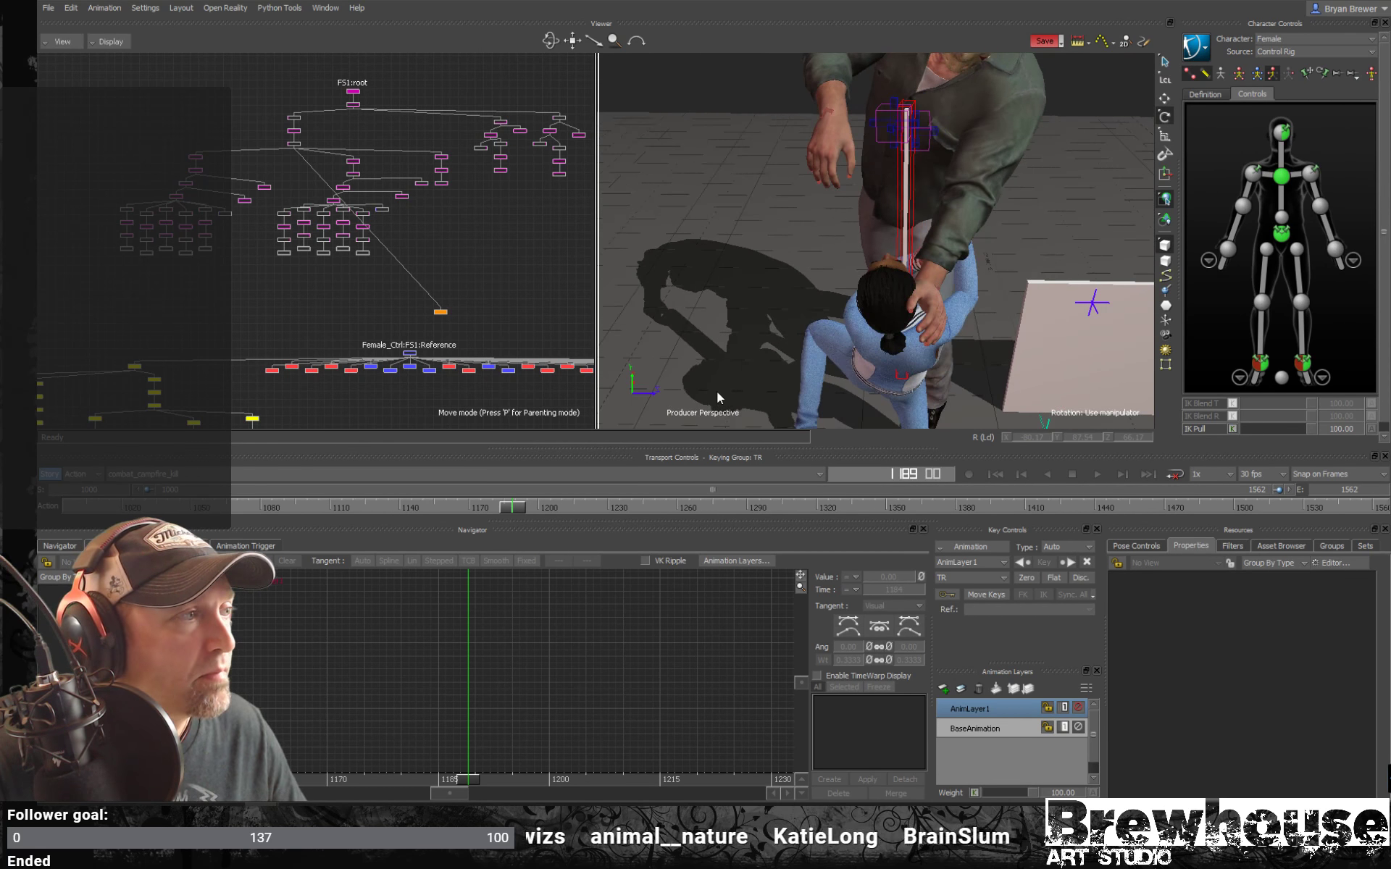
click(438, 312)
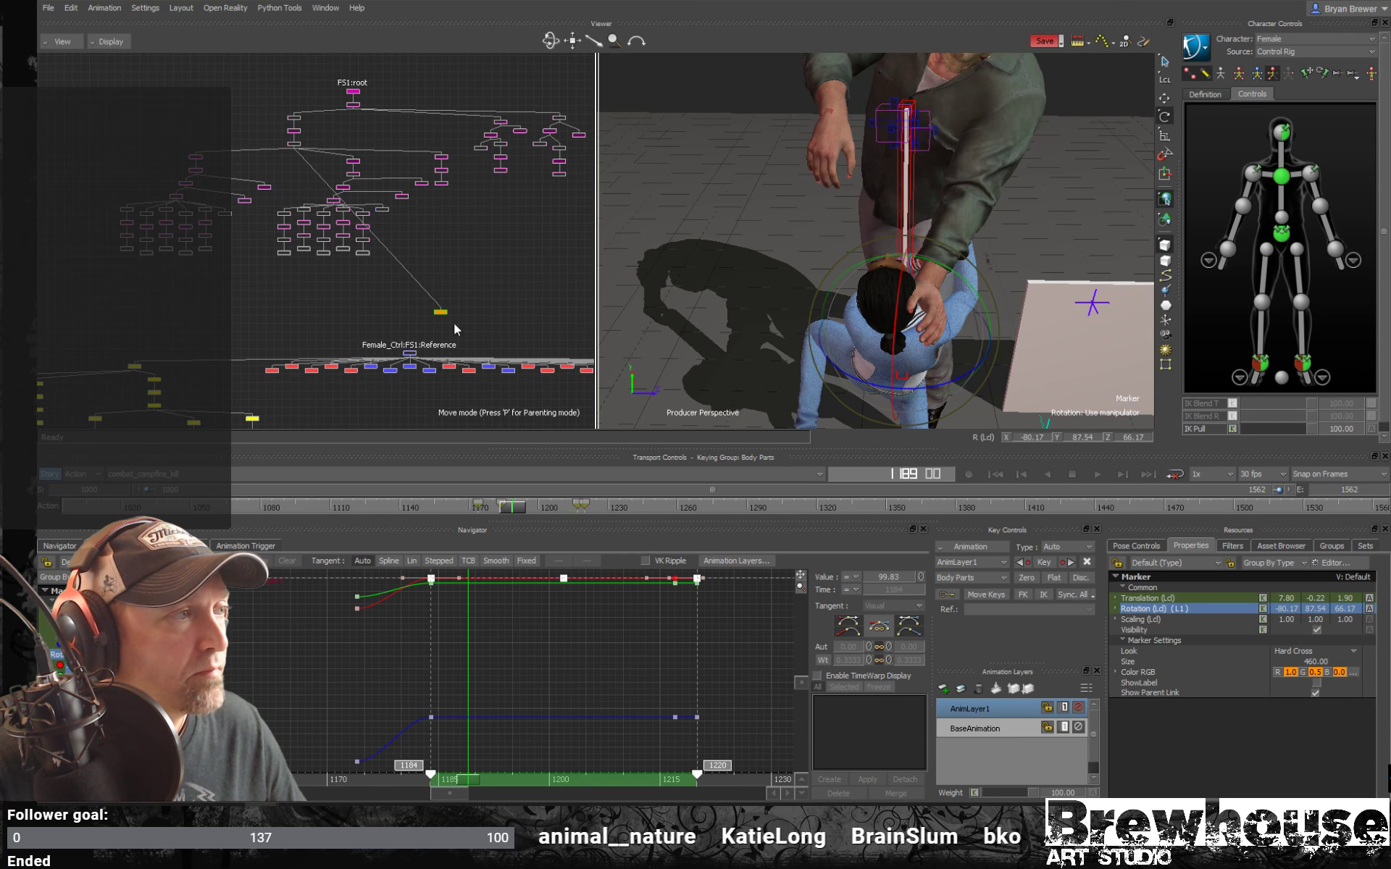
Try shifting the marker's Y rotation keys between frames 1184 and 1220 to about 89.71.
click(593, 638)
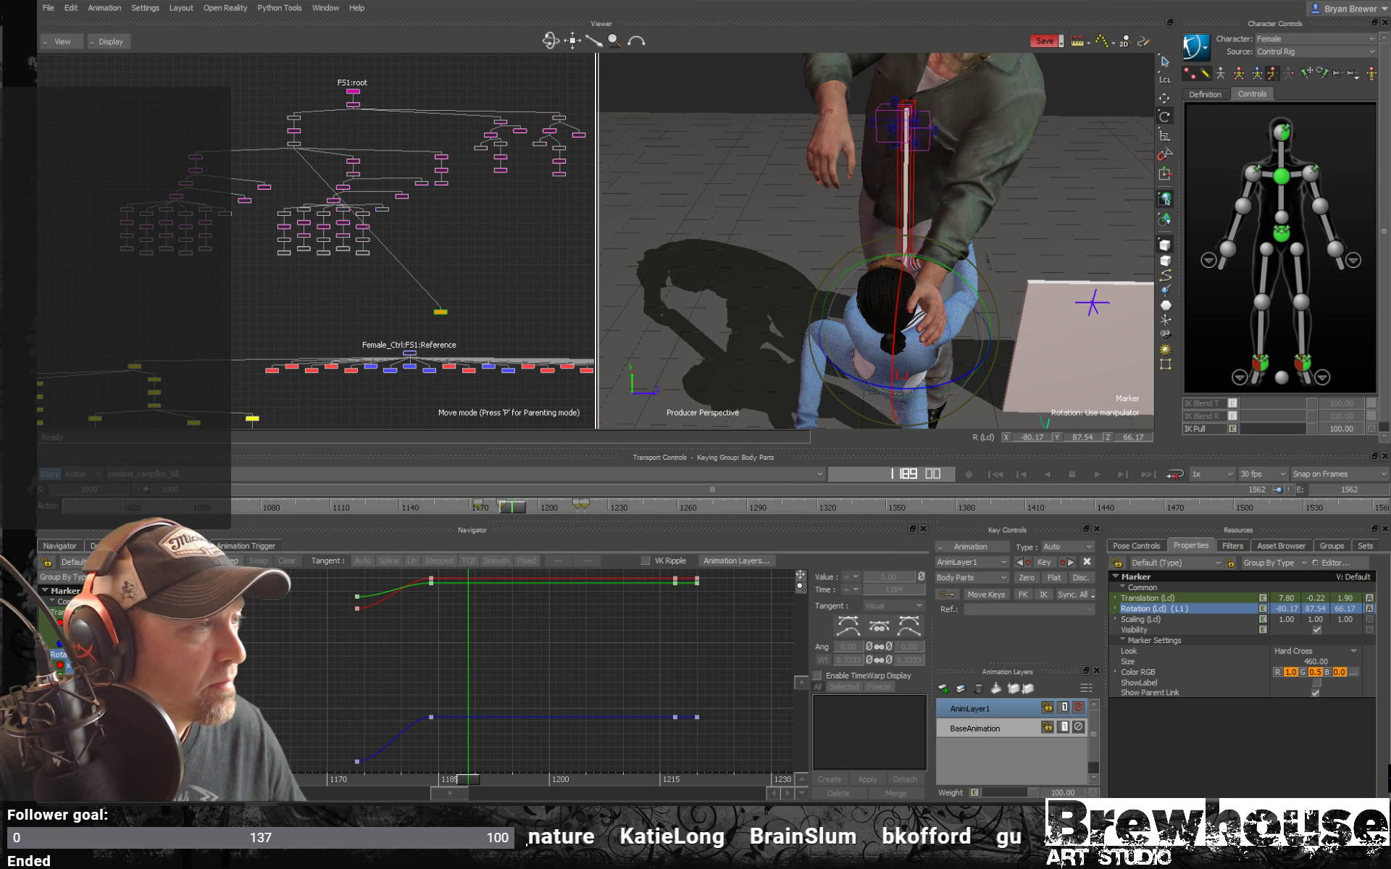
click(69, 674)
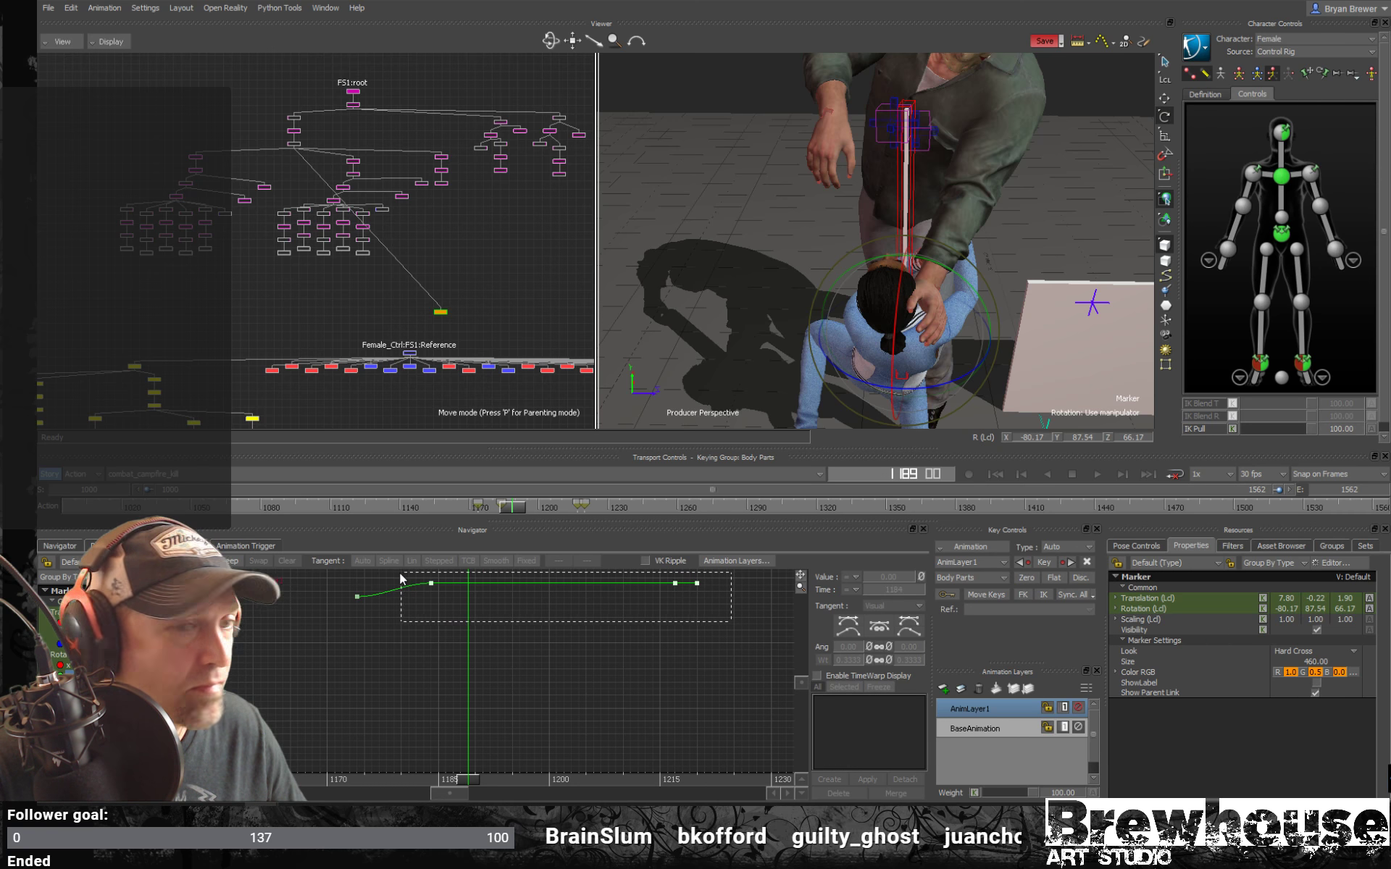
drag(400, 573, 400, 573)
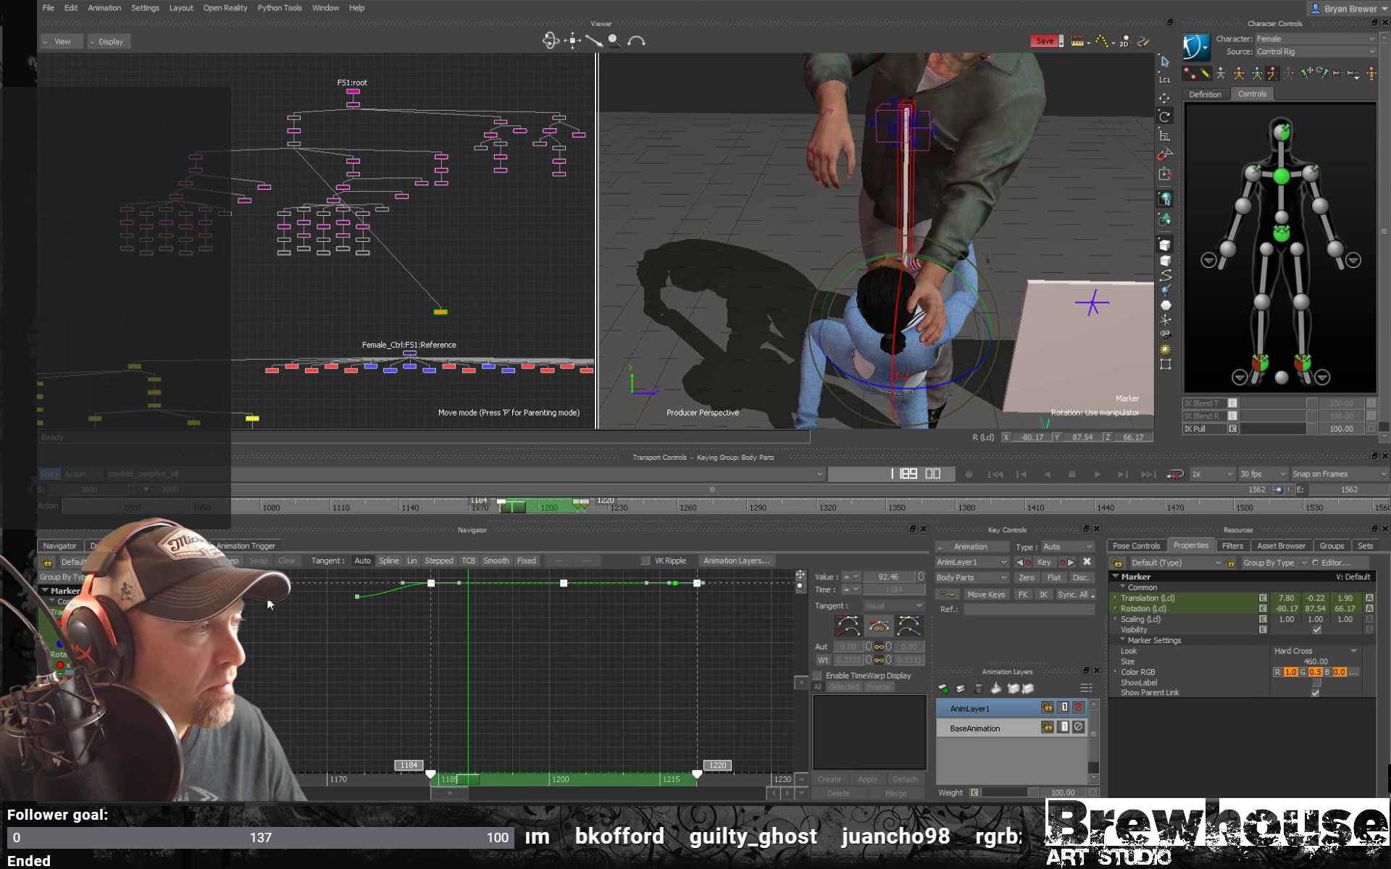
mouse_move(431, 582)
mouse_down()
mouse_move(431, 570)
mouse_move(431, 584)
mouse_up()
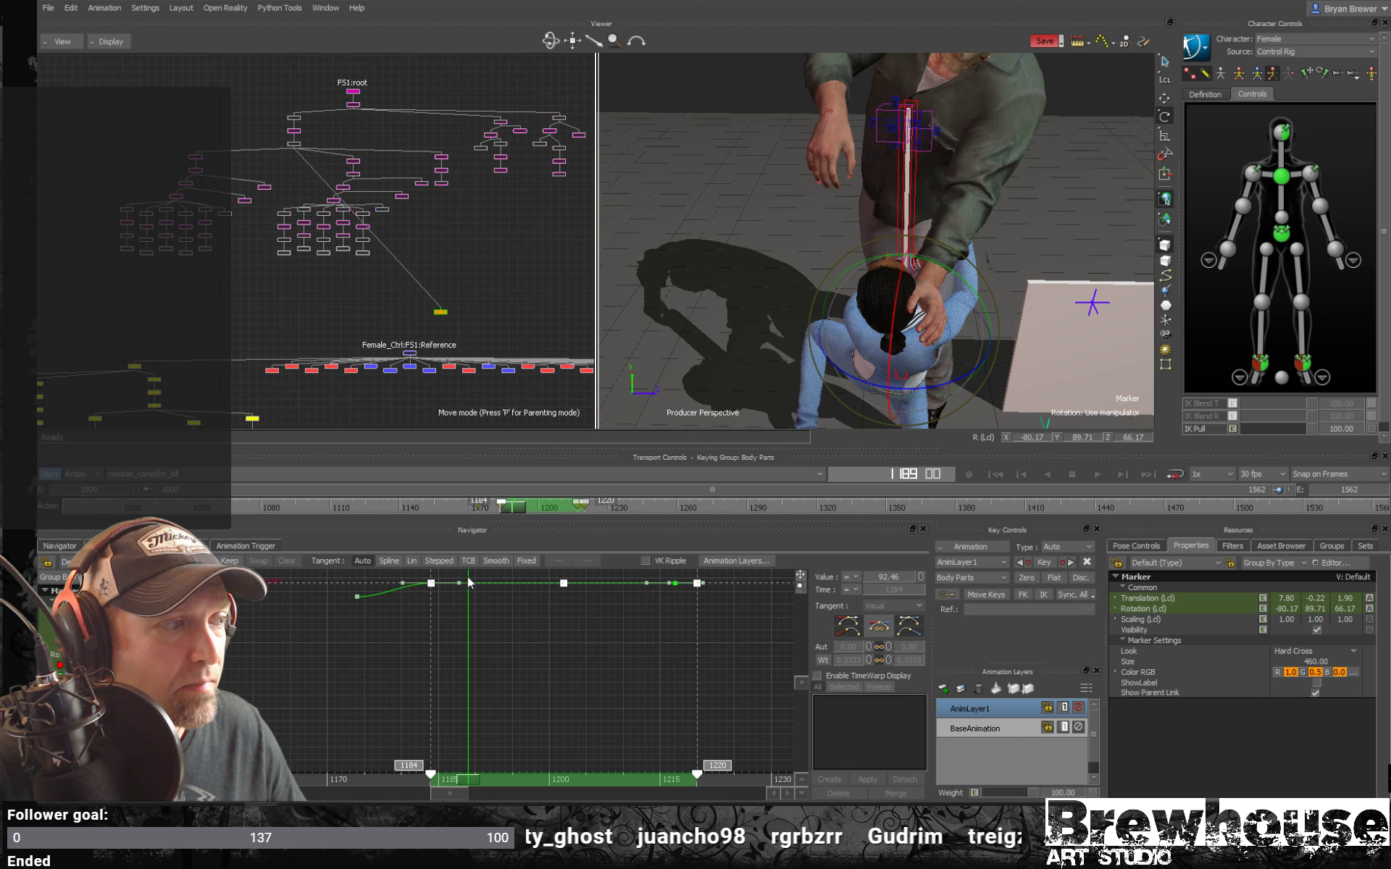
click(485, 642)
Try adjusting the marker's Z rotation keys and freely rotating it to about -67.88, 87.39, 78.46 without keying.
ctrl+drag(484, 643, 479, 562)
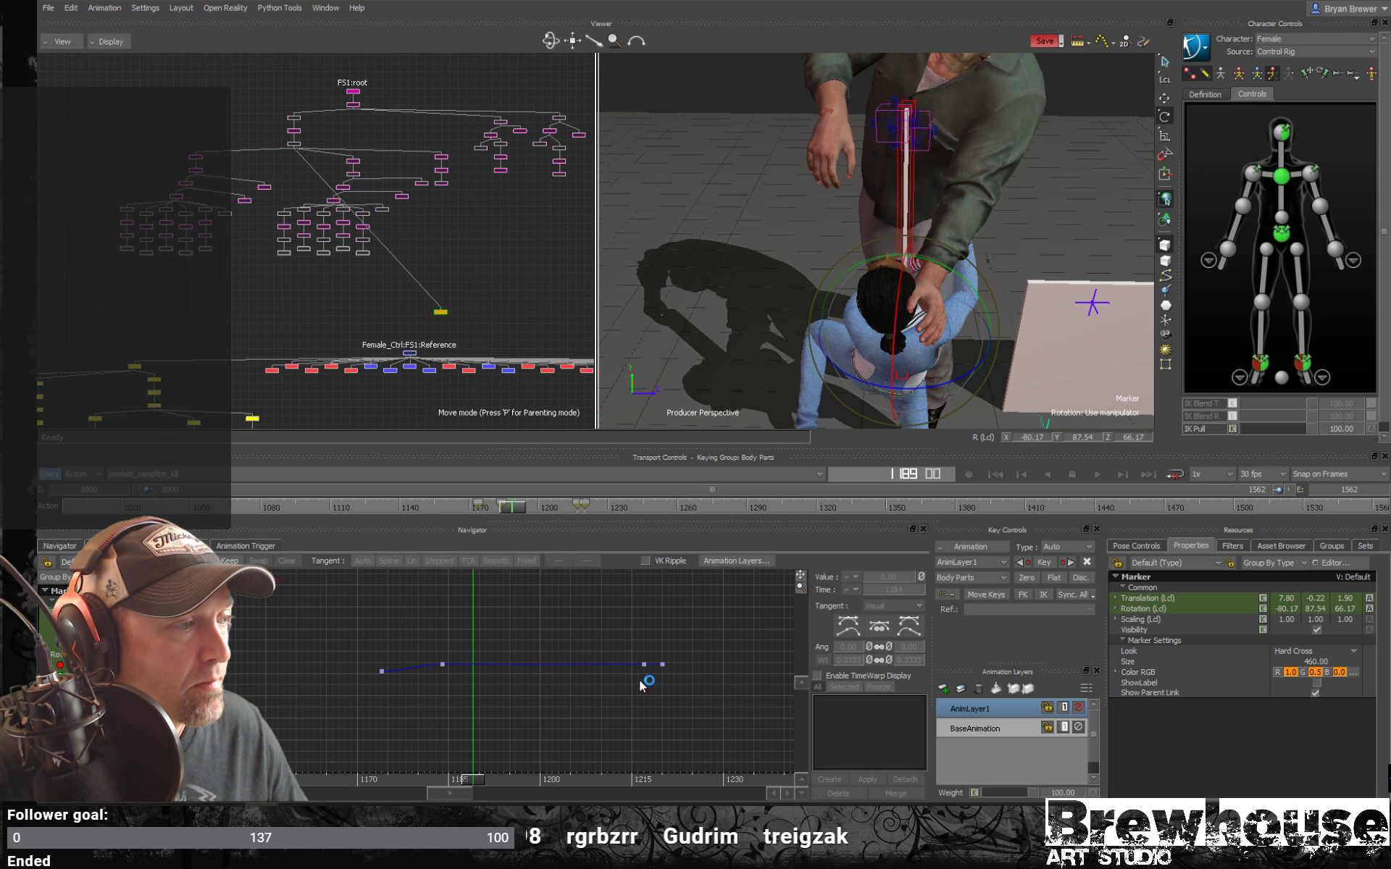
drag(434, 706, 433, 704)
drag(247, 656, 247, 654)
key(ctrl+z)
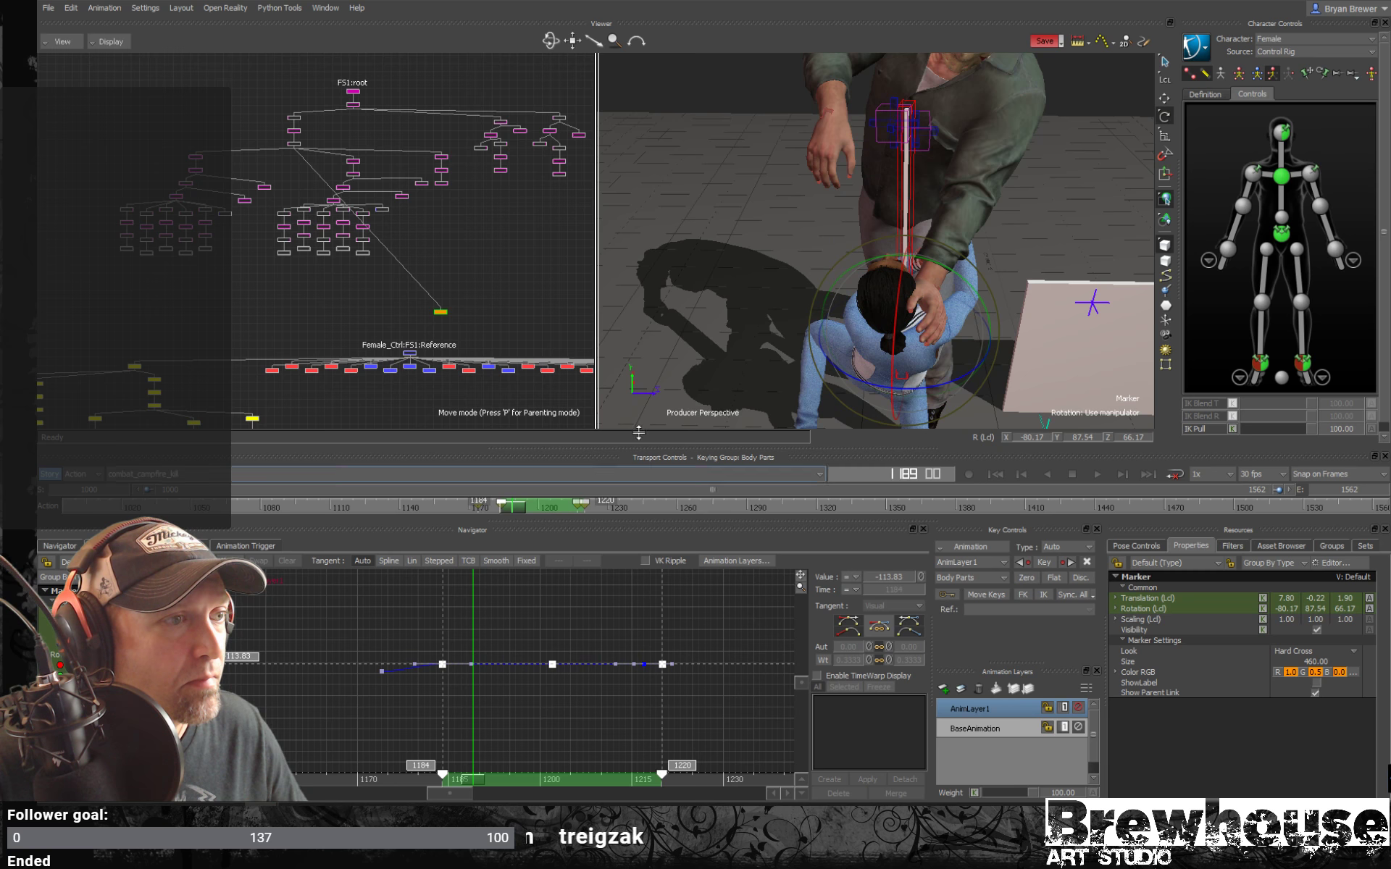
drag(970, 287, 971, 288)
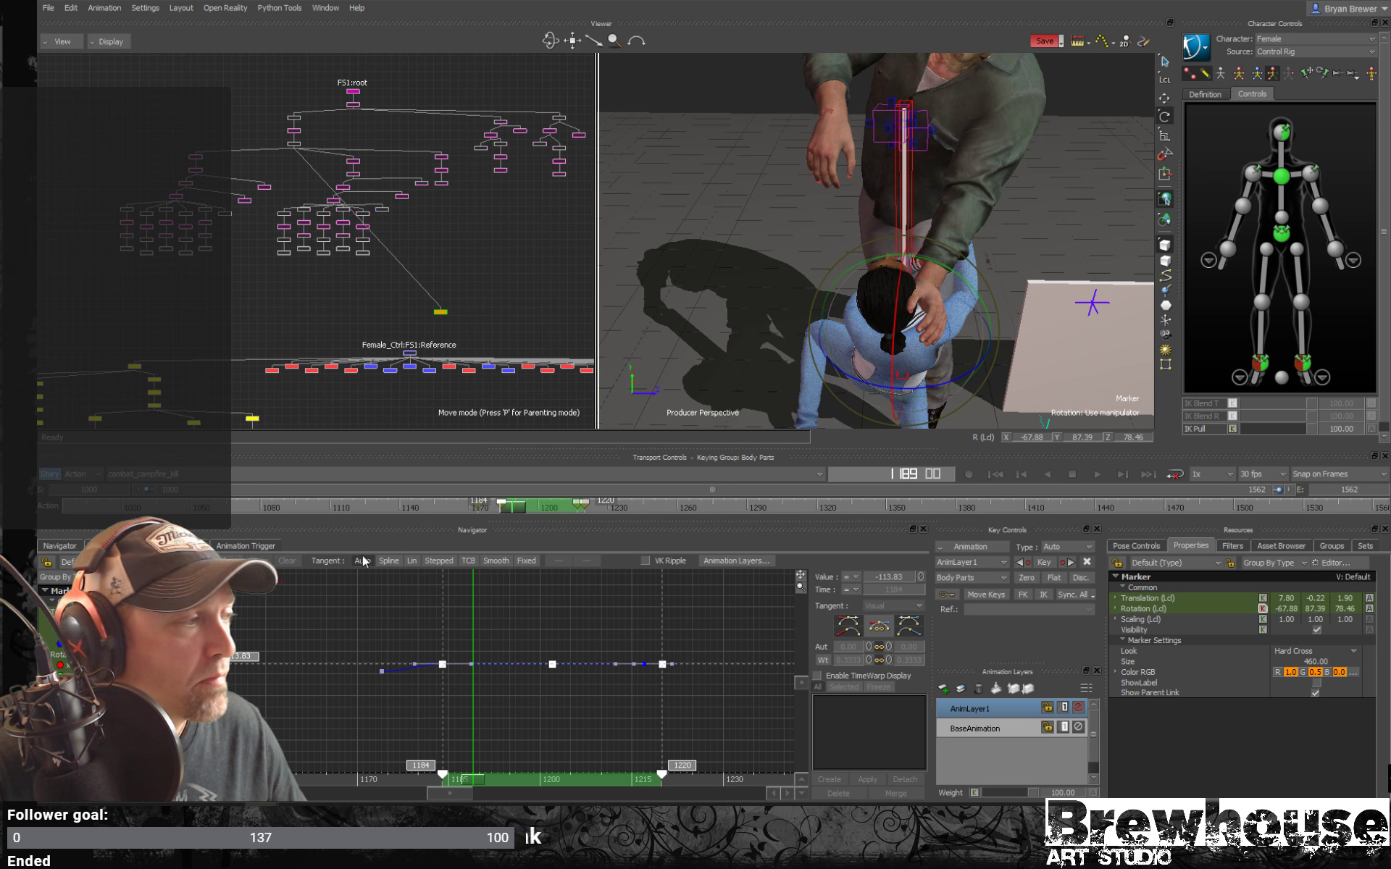
click(533, 691)
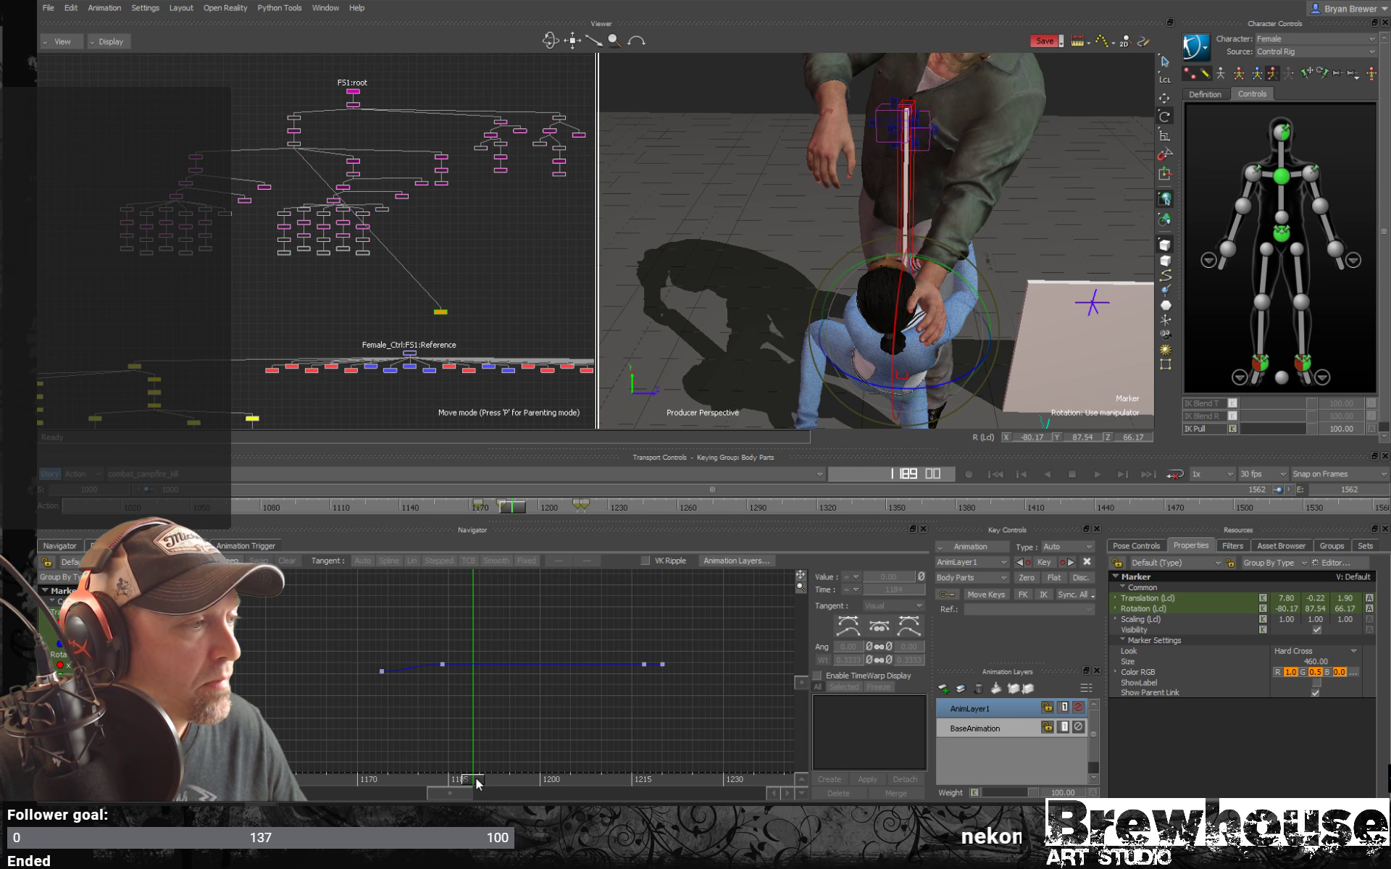
At frame 1184, rotate the marker to about -14.78, 80.47, 131.74 and key it.
drag(475, 781, 444, 782)
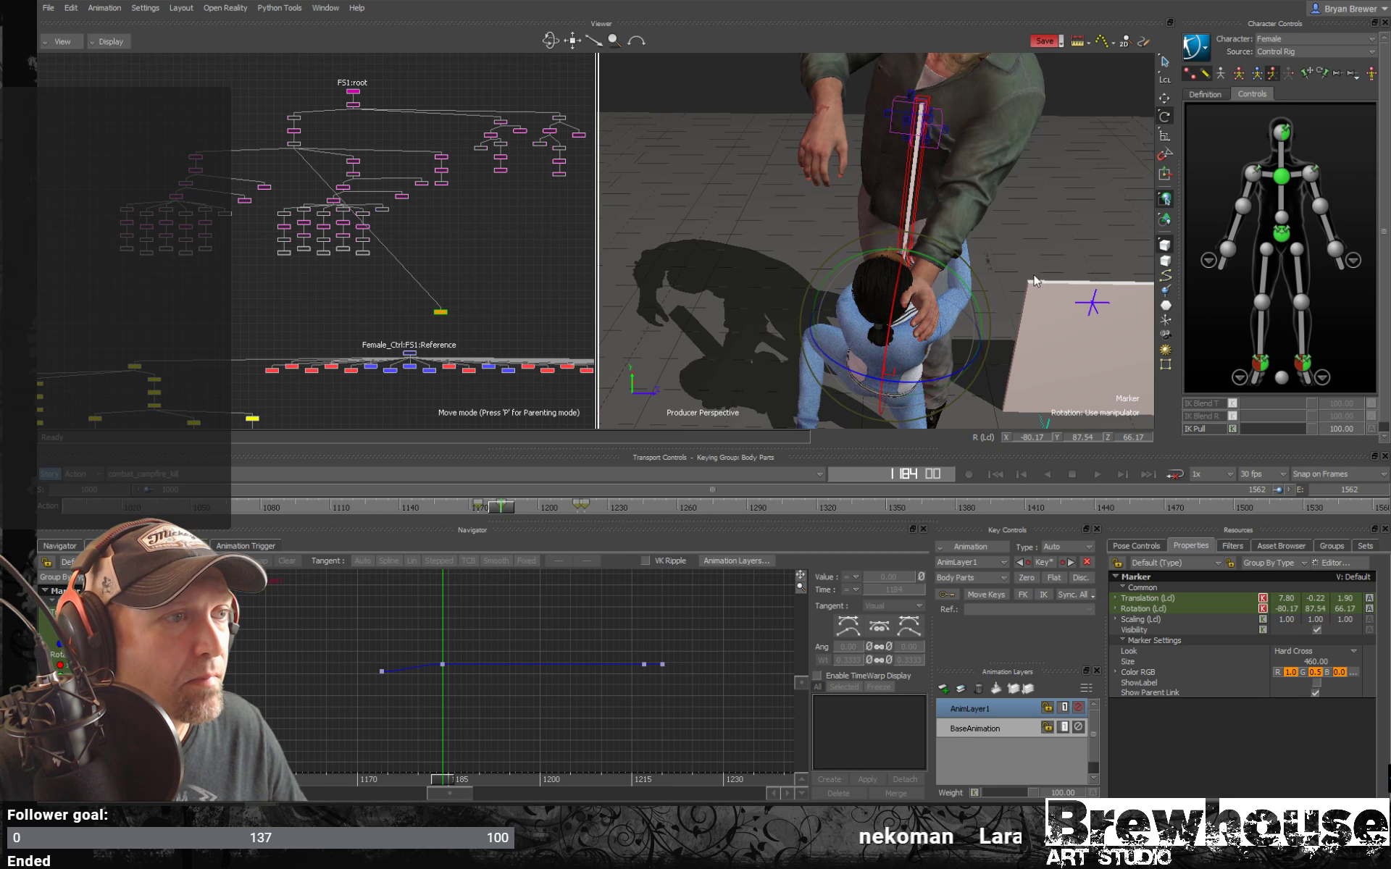
mouse_move(1033, 275)
ctrl+shift+mouse_down()
mouse_move(983, 319)
mouse_move(944, 283)
ctrl+shift+mouse_up()
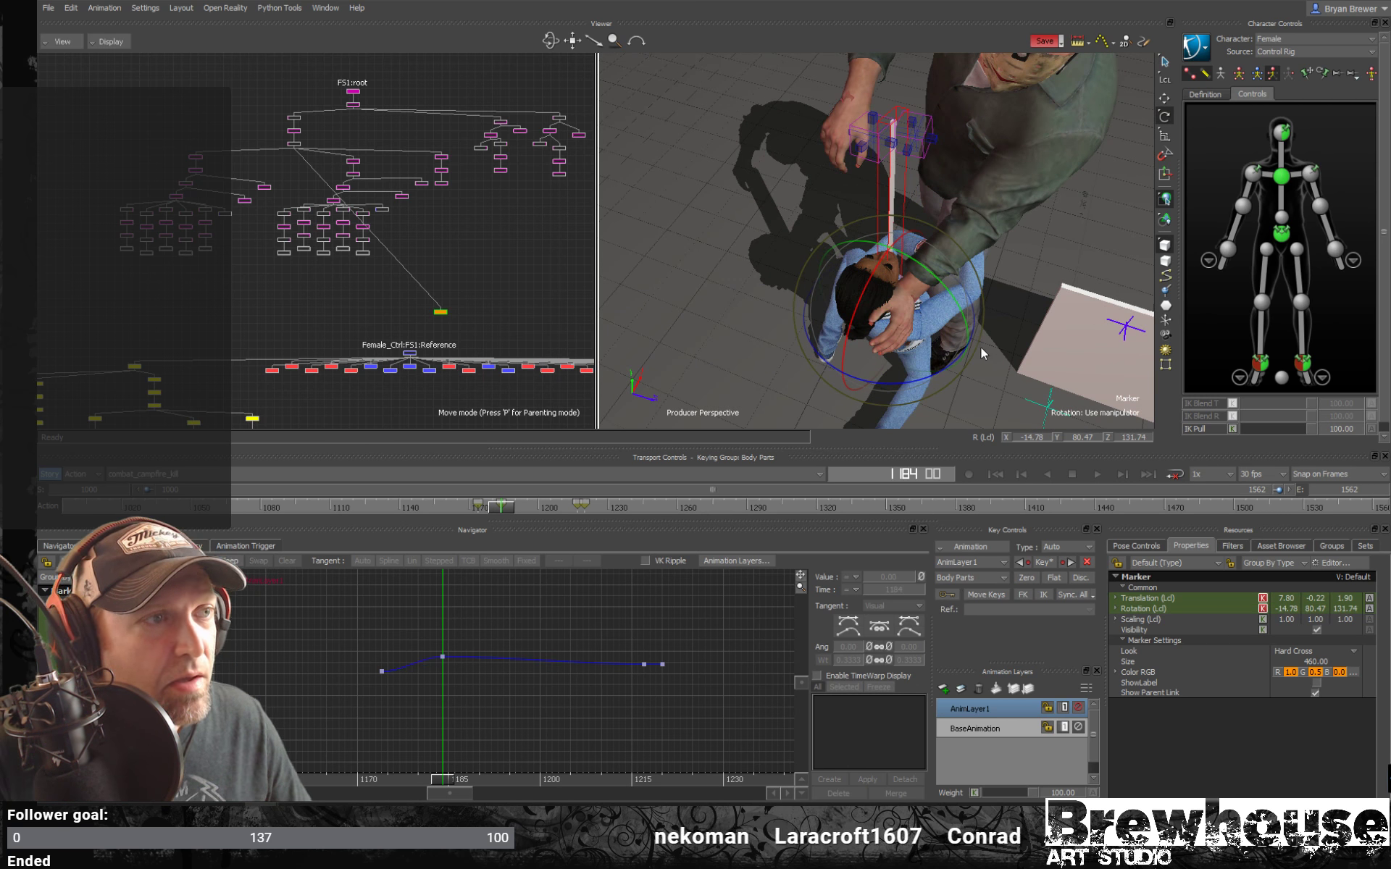
mouse_move(929, 358)
ctrl+shift+mouse_down()
mouse_move(915, 339)
mouse_move(1002, 308)
ctrl+shift+mouse_up()
mouse_move(895, 353)
ctrl+shift+mouse_down()
mouse_move(876, 363)
mouse_move(939, 347)
mouse_move(866, 363)
mouse_move(923, 346)
mouse_move(910, 379)
mouse_move(903, 354)
ctrl+shift+mouse_up()
Copy the marker's frame 1184 key onto frame 1217 so the rotation holds between them.
mouse_move(515, 504)
mouse_down()
mouse_move(485, 510)
mouse_move(576, 535)
mouse_up()
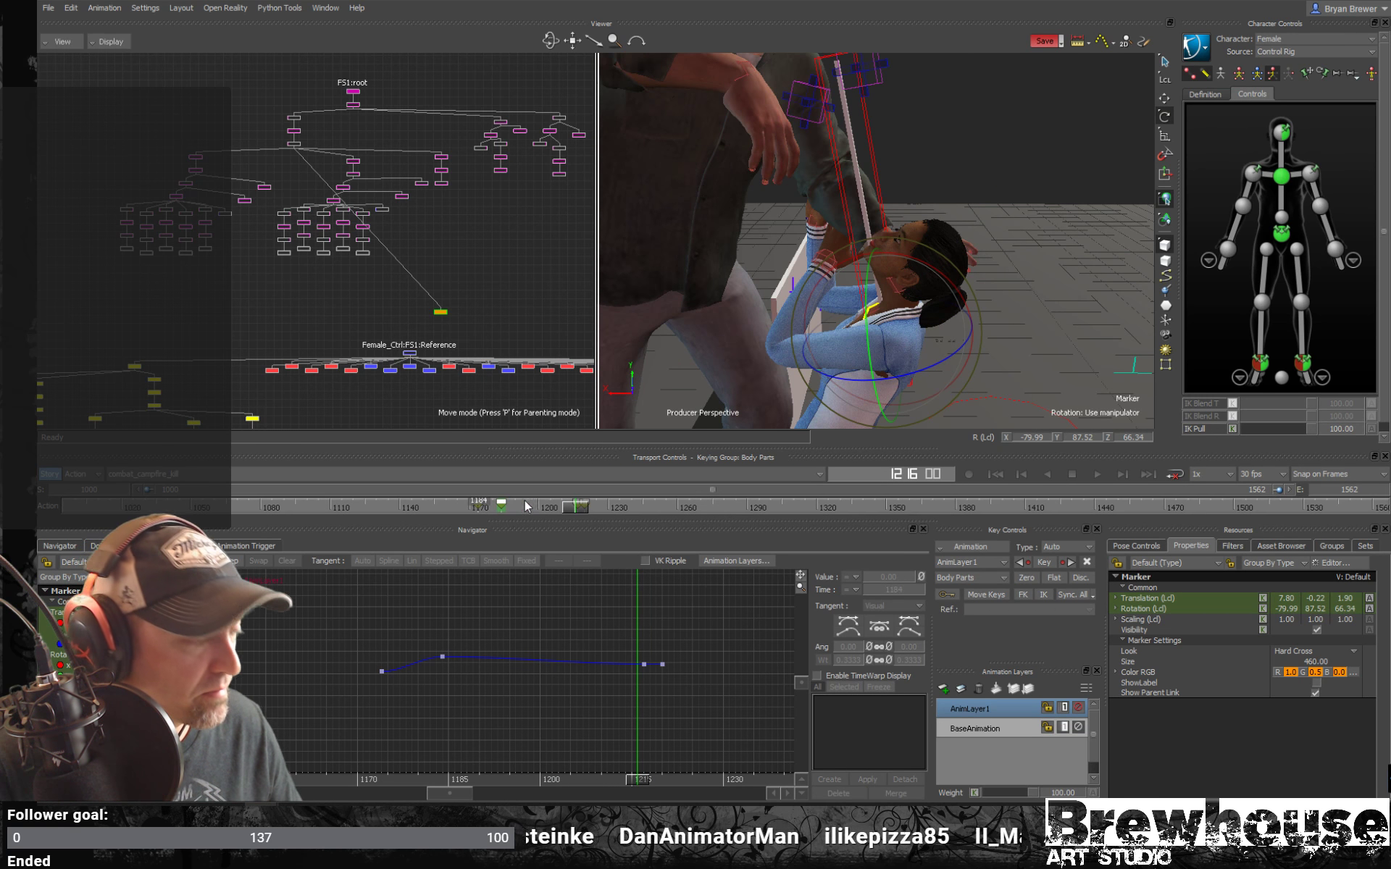
ctrl+drag(542, 506, 583, 507)
ctrl+shift+drag(969, 284, 960, 366)
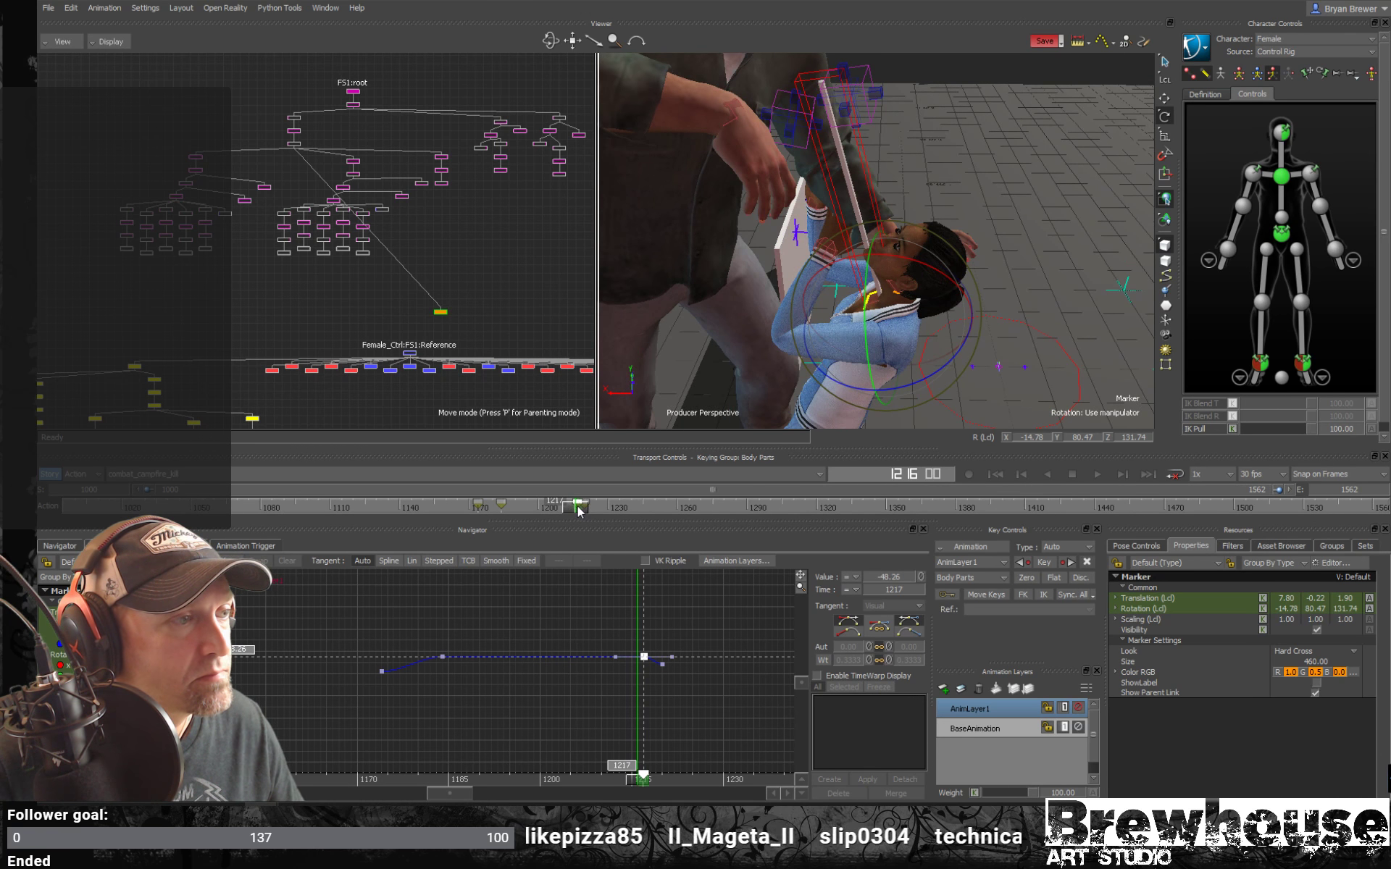
At frame 1221, rotate the marker to about -25.16, 84.38, 144.96 to realign the weapon.
drag(577, 511, 584, 518)
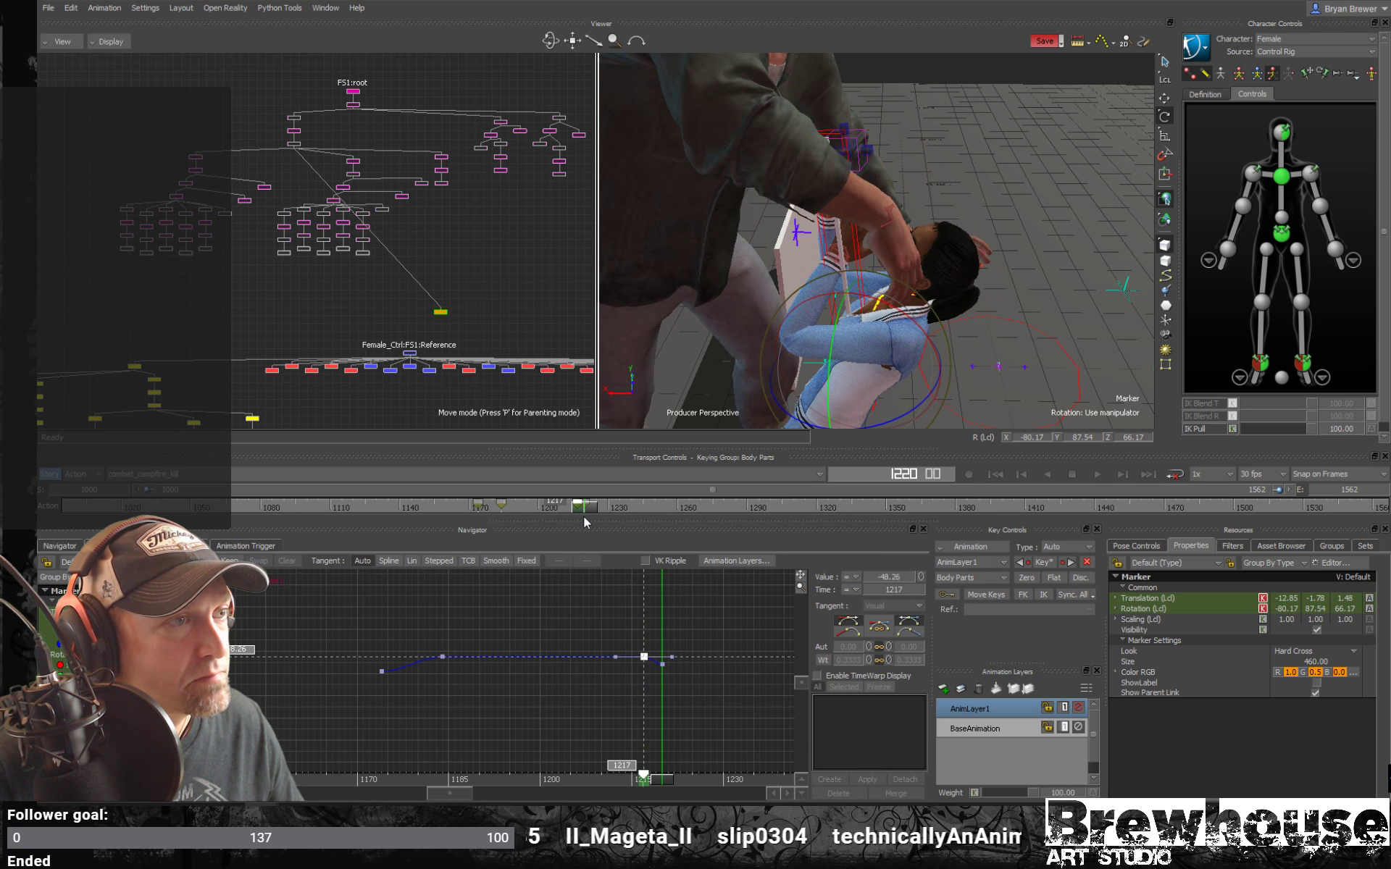
key(Left)
ctrl+shift+drag(759, 384, 716, 420)
click(587, 508)
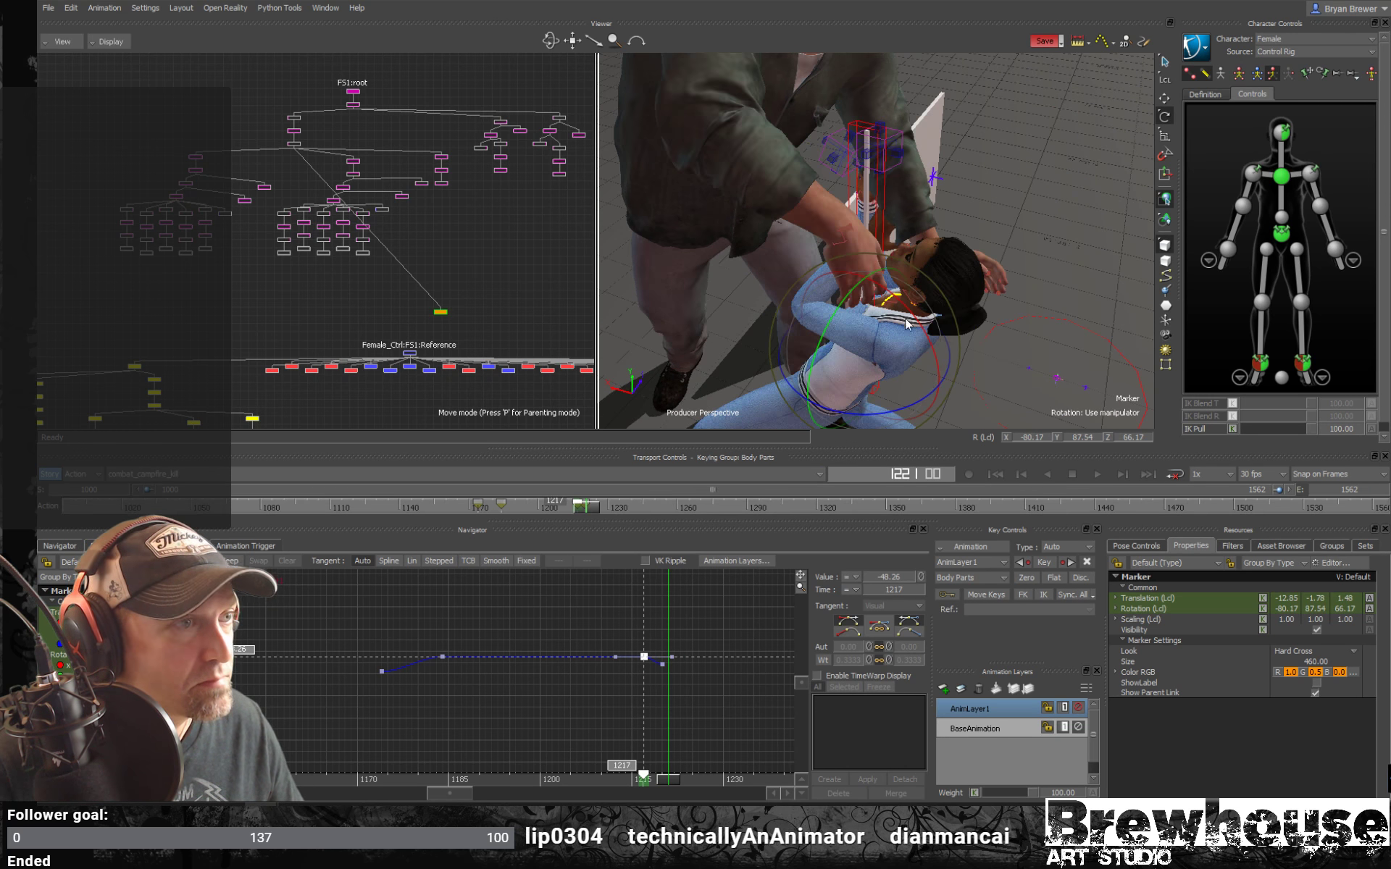
ctrl+shift+drag(1032, 279, 887, 366)
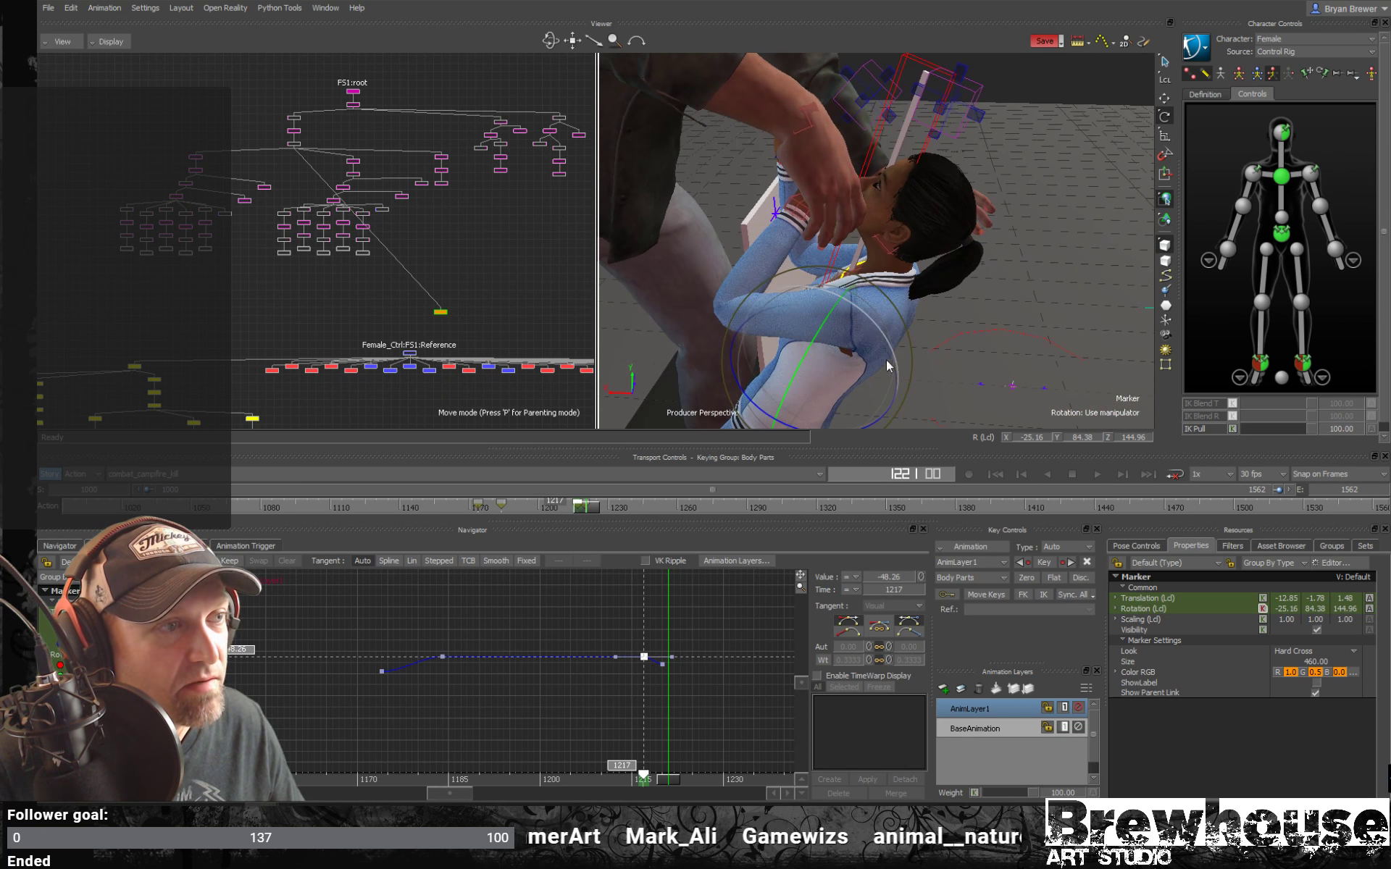
Move the marker to about -12.19, 2.00, 1.64 at frame 1221, key it, and go back to frame 1220.
key(t)
mouse_move(758, 331)
mouse_down()
mouse_move(941, 302)
mouse_move(898, 322)
mouse_up()
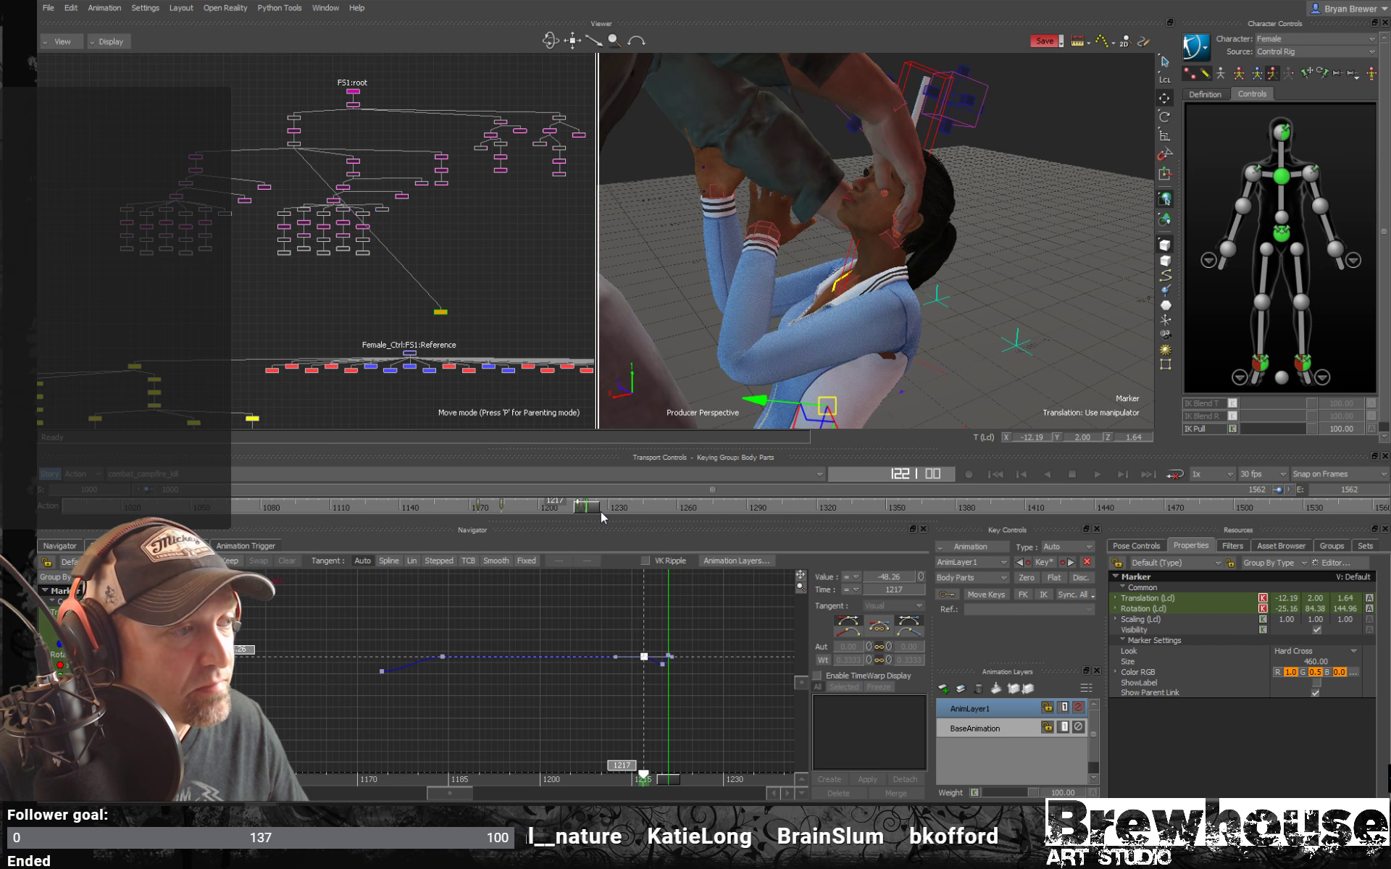
key(k)
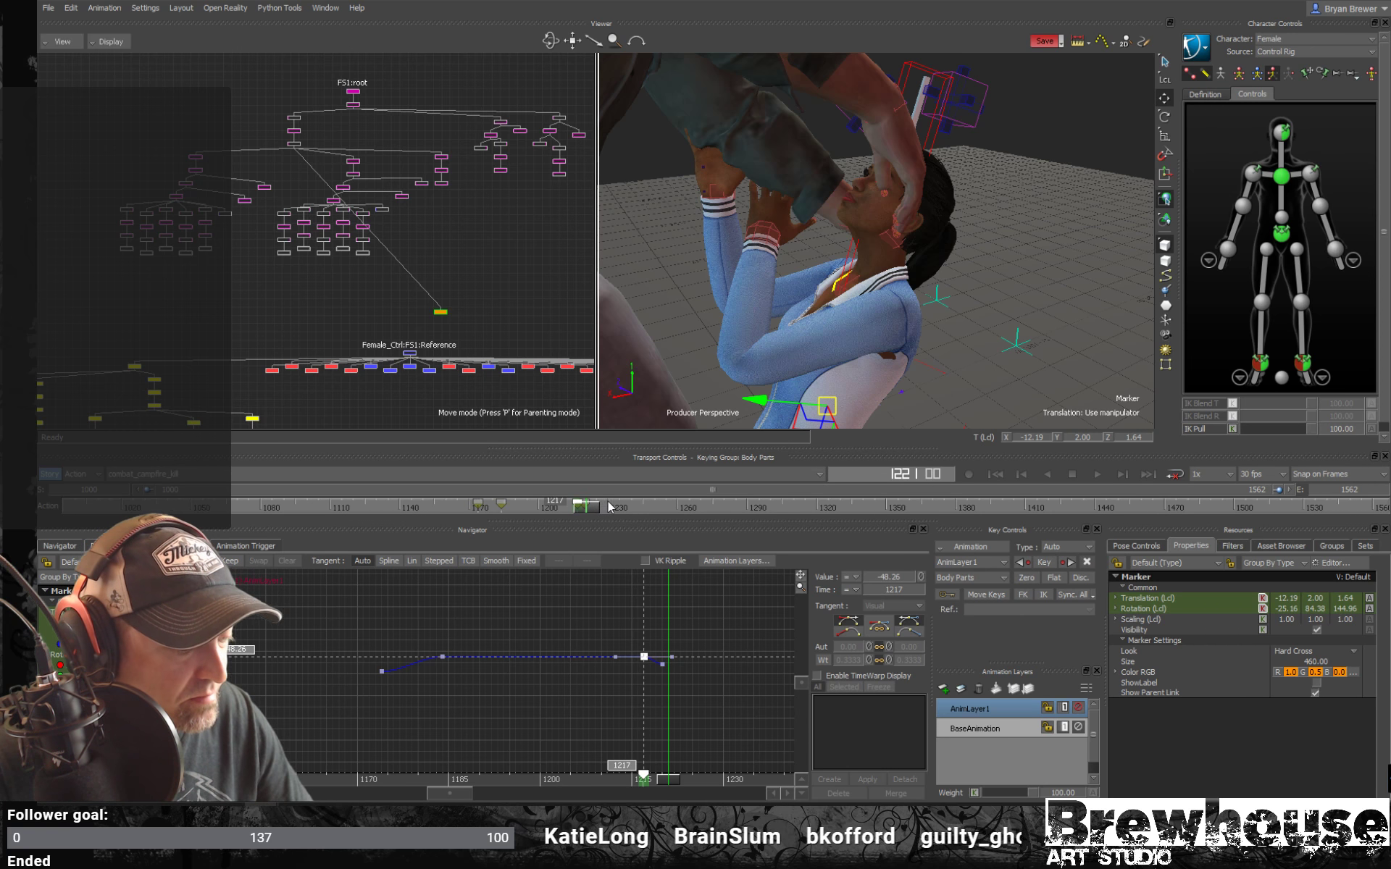
click(614, 505)
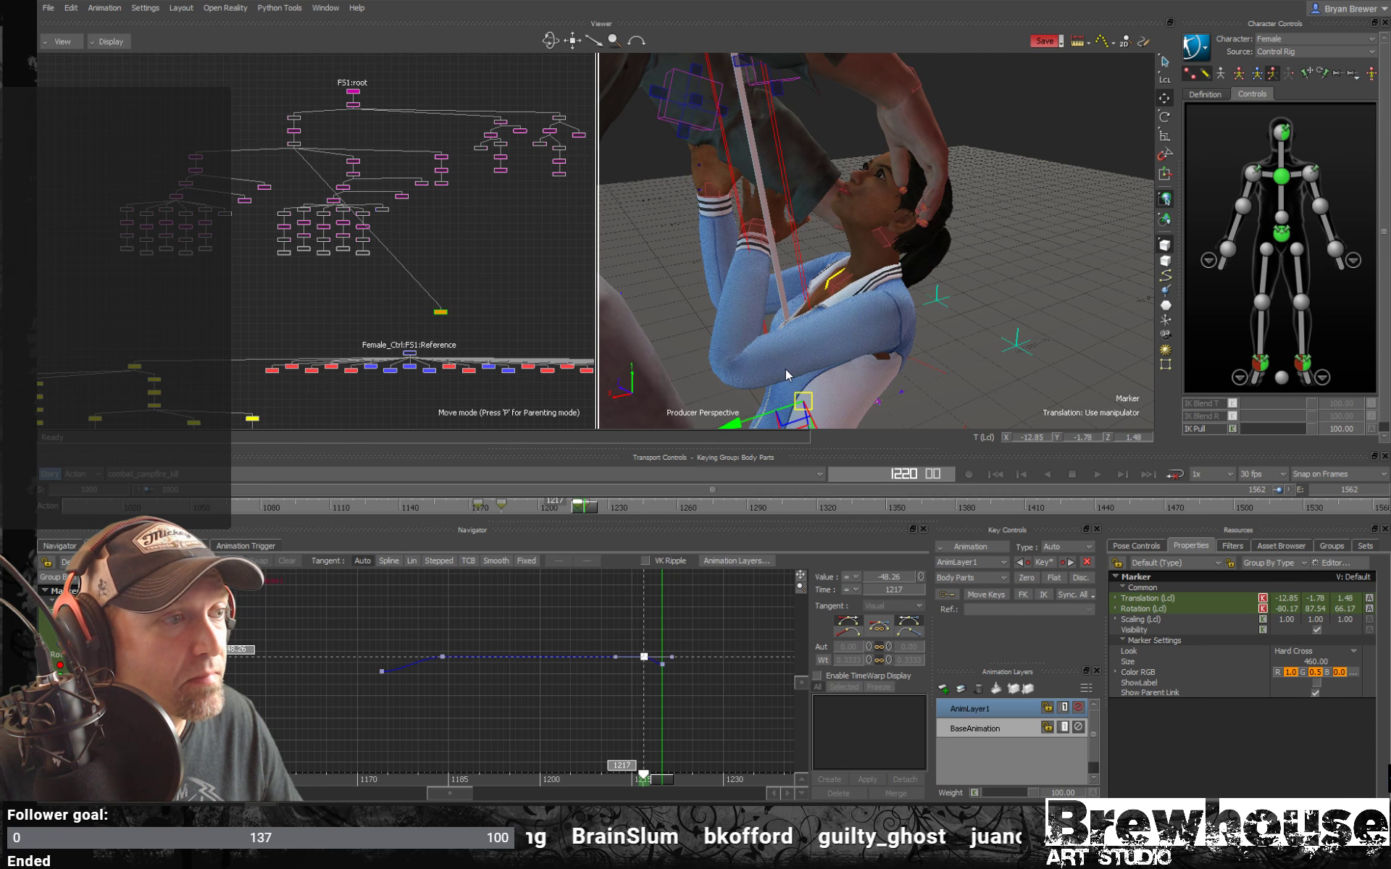
At frame 1220, move the marker to about -12.11, 1.98, 1.64, rotate it to about -25.52, 84.42, 143.30 and key it.
mouse_move(890, 328)
mouse_down()
mouse_move(846, 320)
mouse_move(932, 345)
mouse_move(885, 381)
mouse_up()
mouse_move(884, 381)
ctrl+shift+mouse_down()
mouse_move(871, 349)
mouse_move(838, 364)
ctrl+shift+mouse_up()
drag(730, 385, 746, 384)
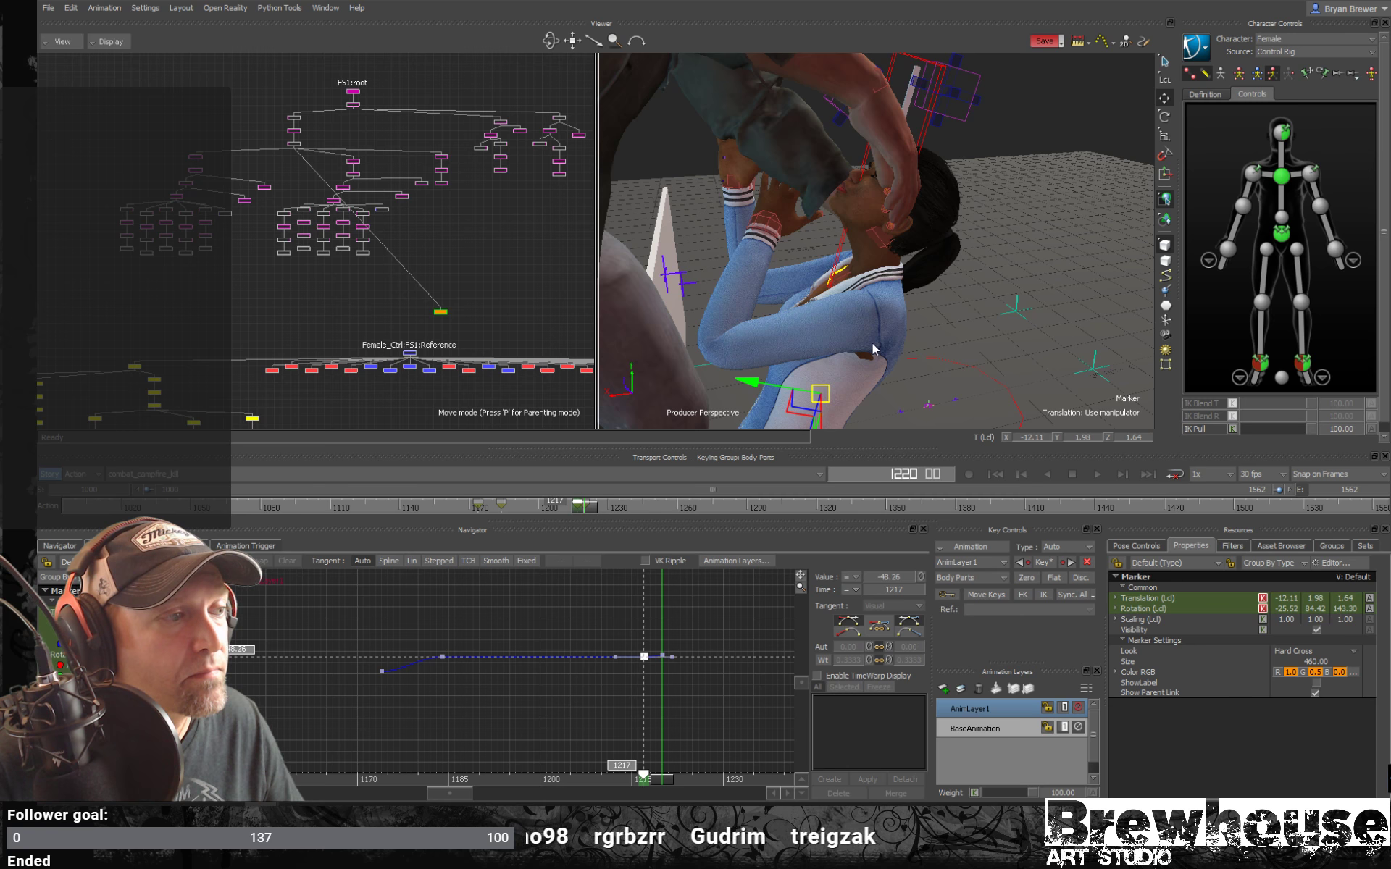
mouse_move(868, 346)
ctrl+shift+mouse_down()
mouse_move(892, 347)
mouse_move(872, 378)
mouse_move(915, 330)
mouse_move(748, 316)
mouse_move(736, 349)
mouse_move(885, 353)
ctrl+shift+mouse_up()
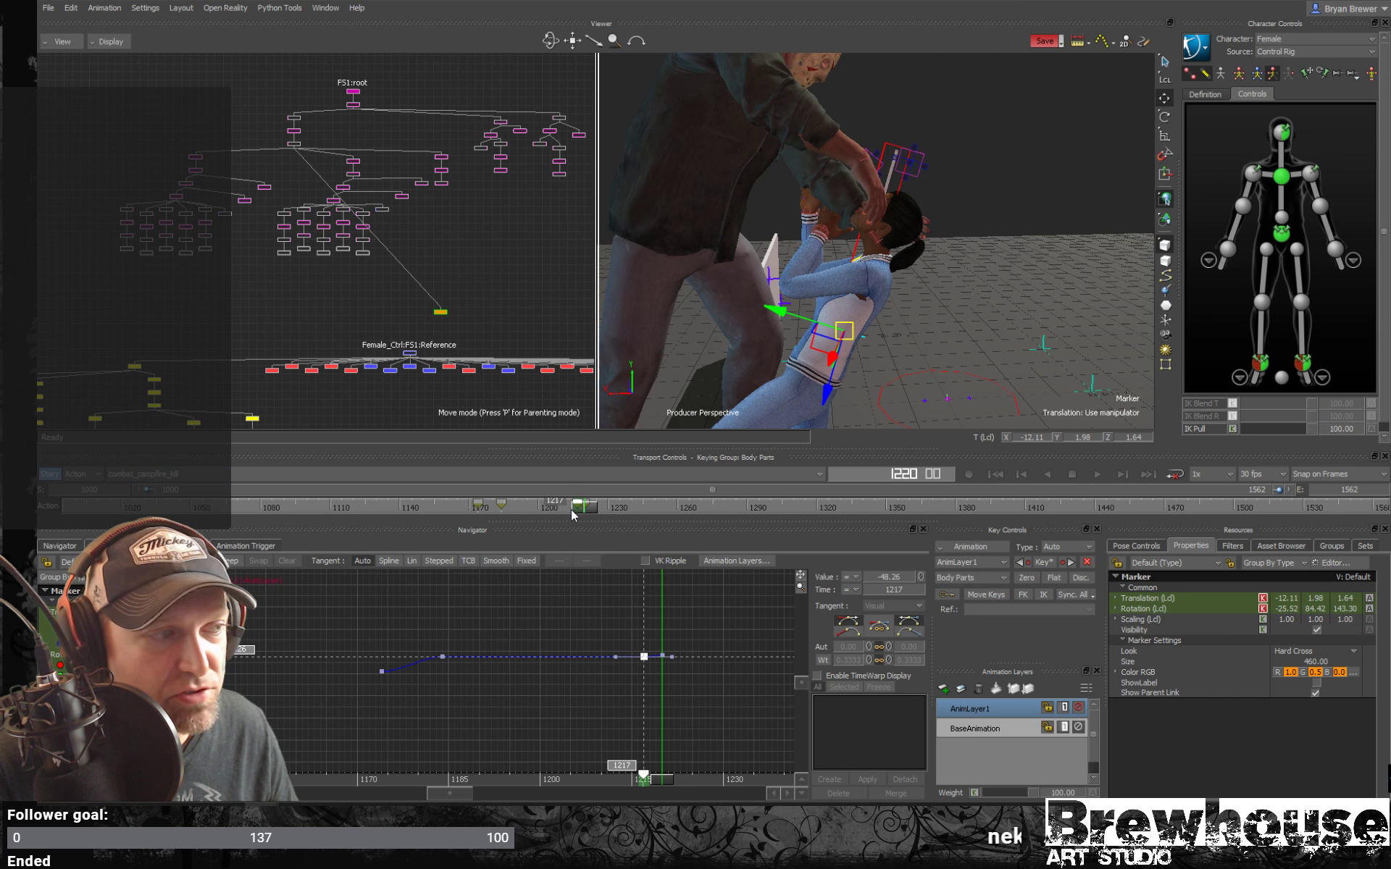
Play back the weapon handover, the kick and the female's fall, and replay the handover to examine the weapon's motion.
drag(575, 507, 459, 509)
ctrl+drag(811, 318, 761, 366)
key(space)
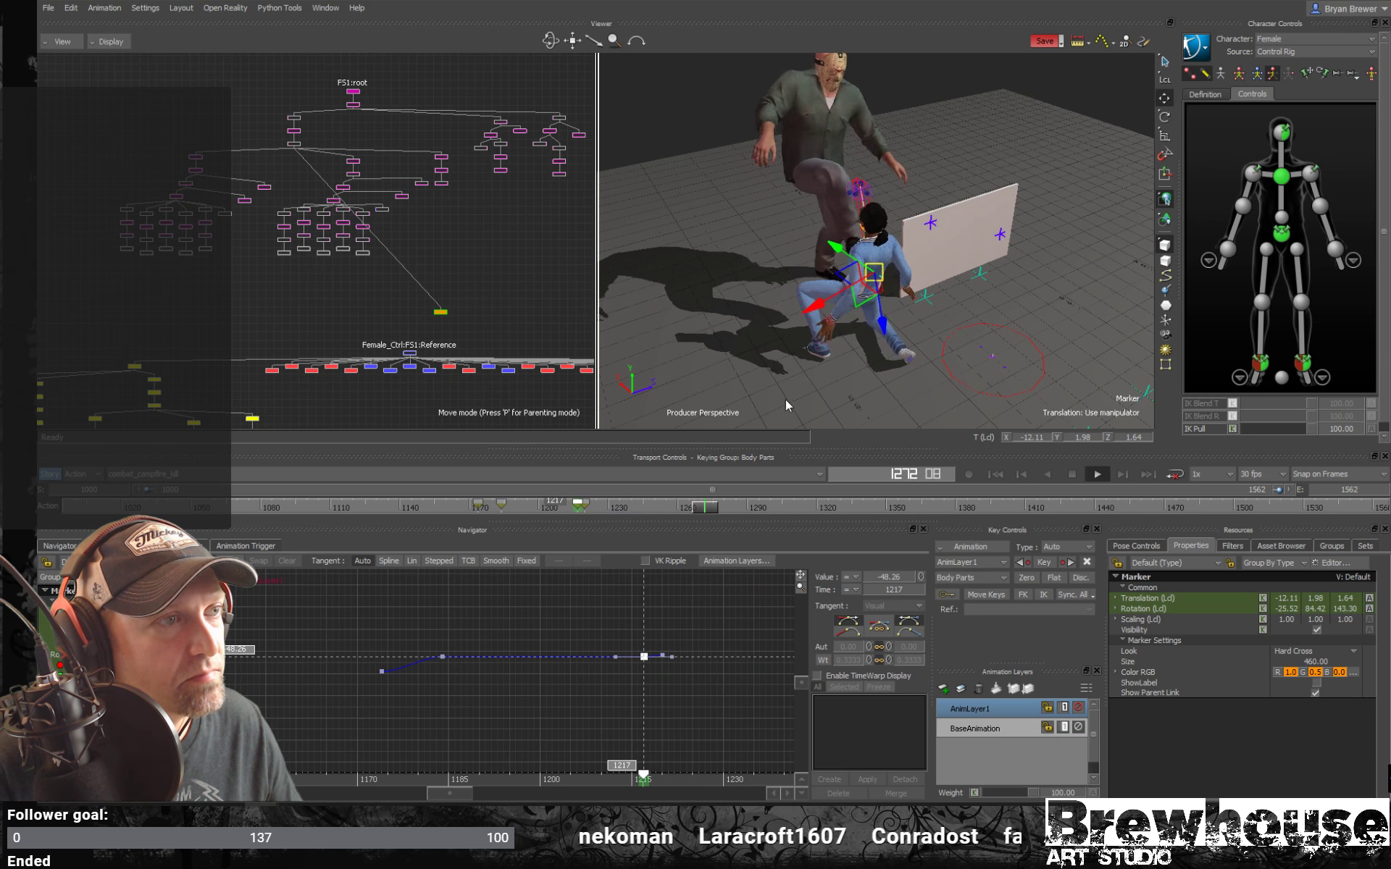
ctrl+shift+drag(785, 399, 833, 324)
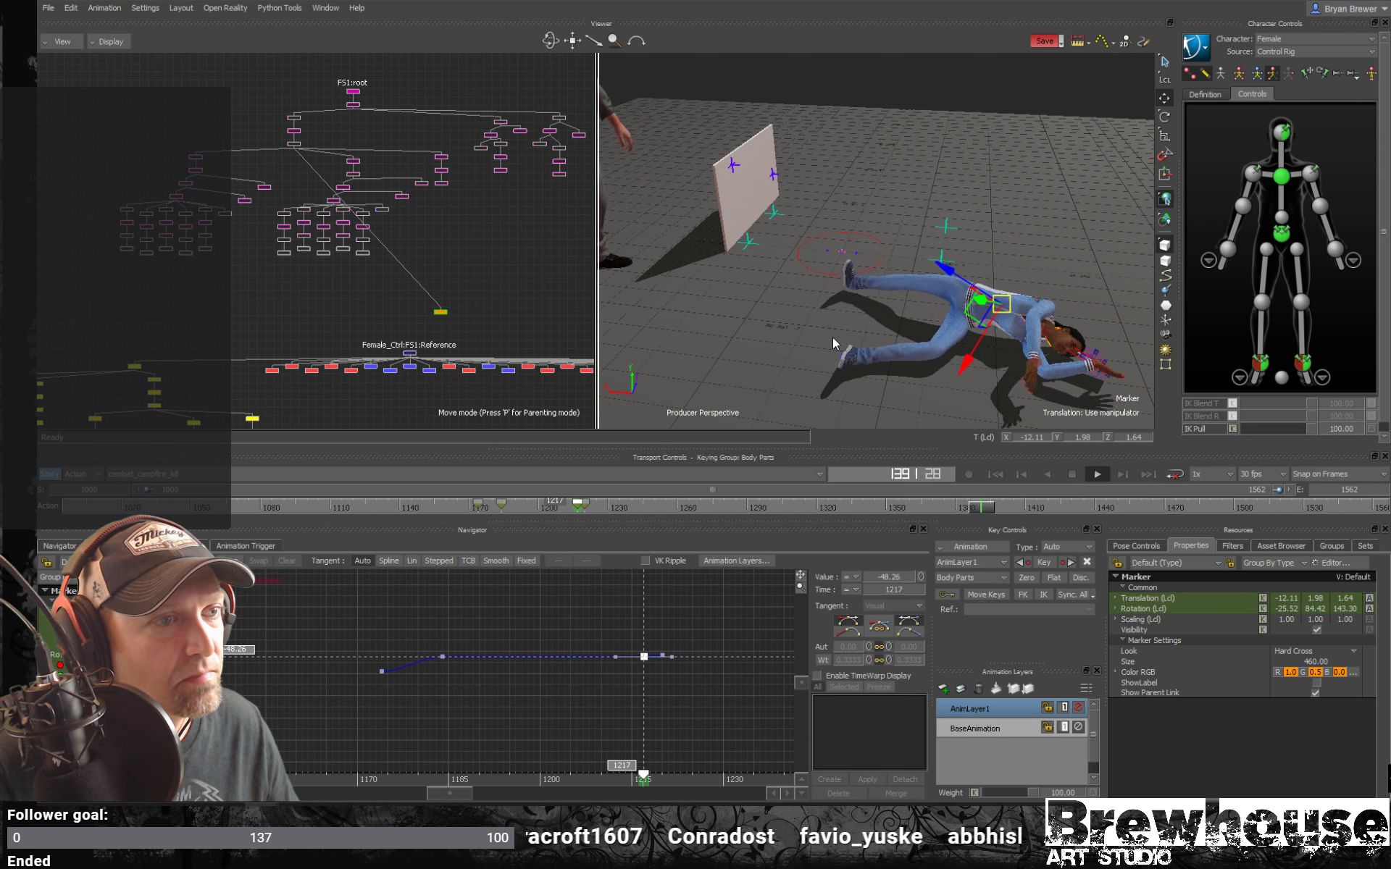
ctrl+shift+drag(827, 339, 817, 349)
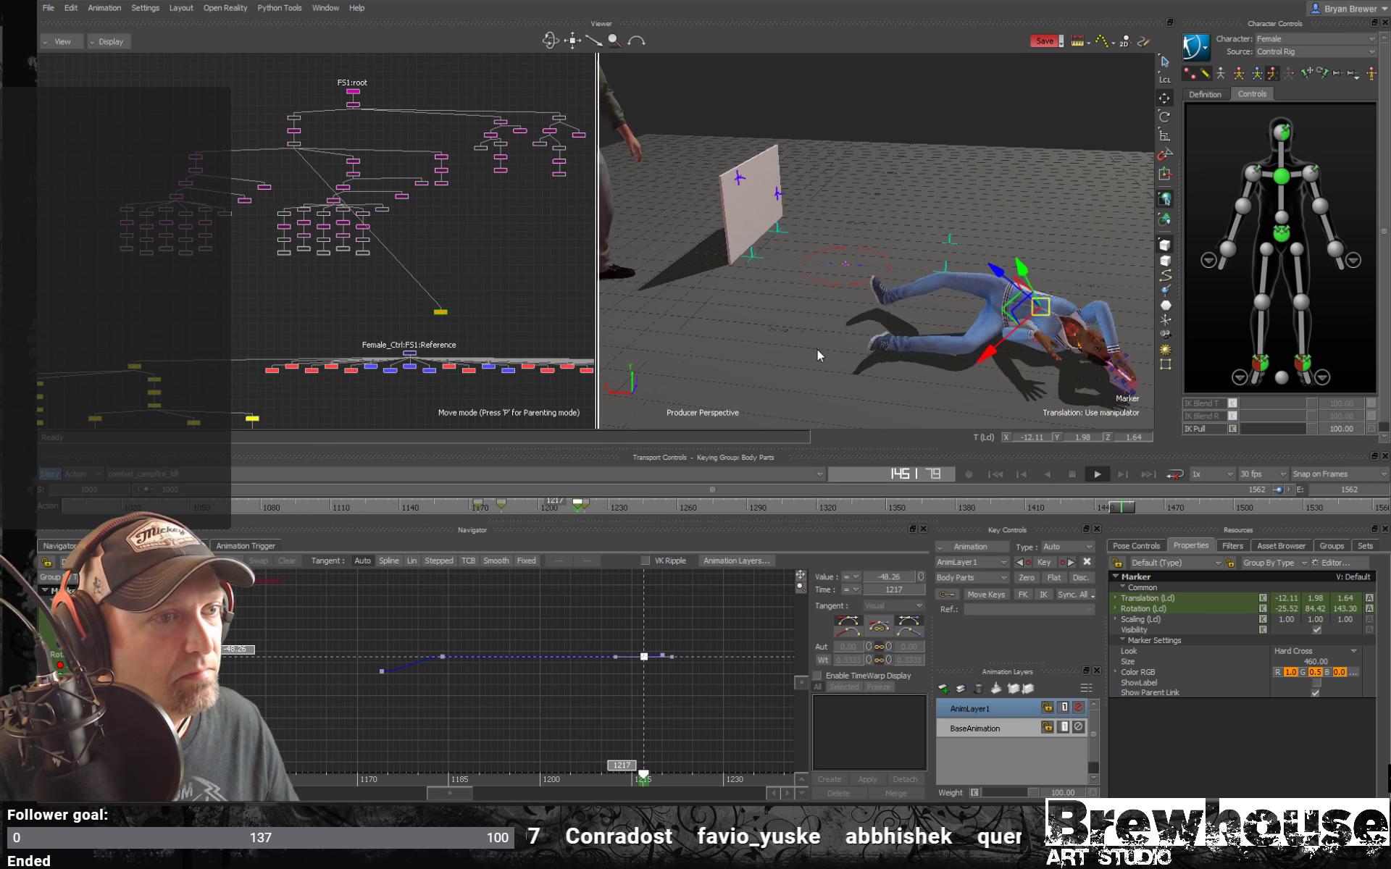
key(ctrl+space)
drag(481, 510, 193, 500)
shift+drag(680, 345, 780, 375)
key(space)
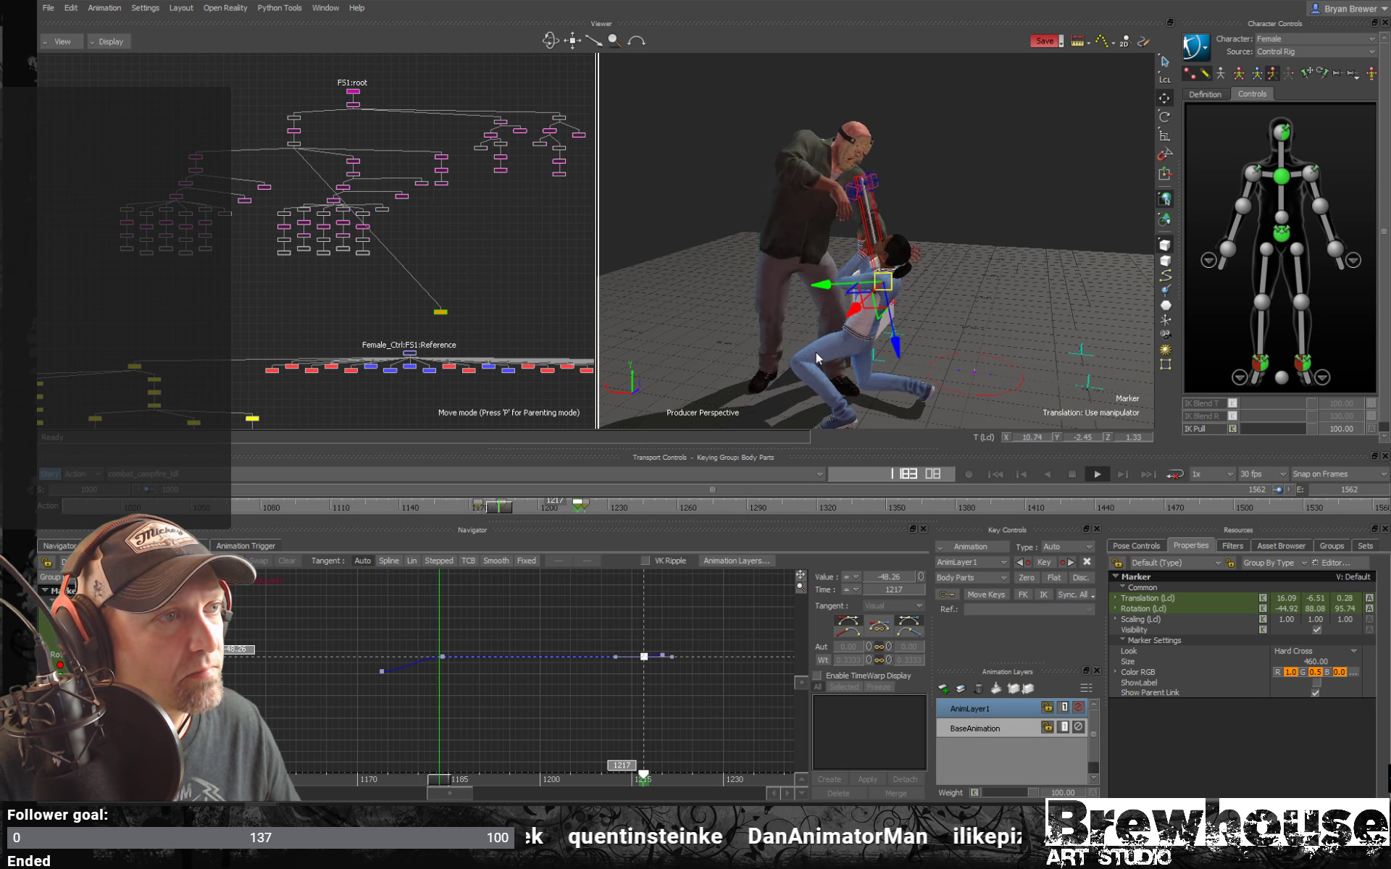
key(space)
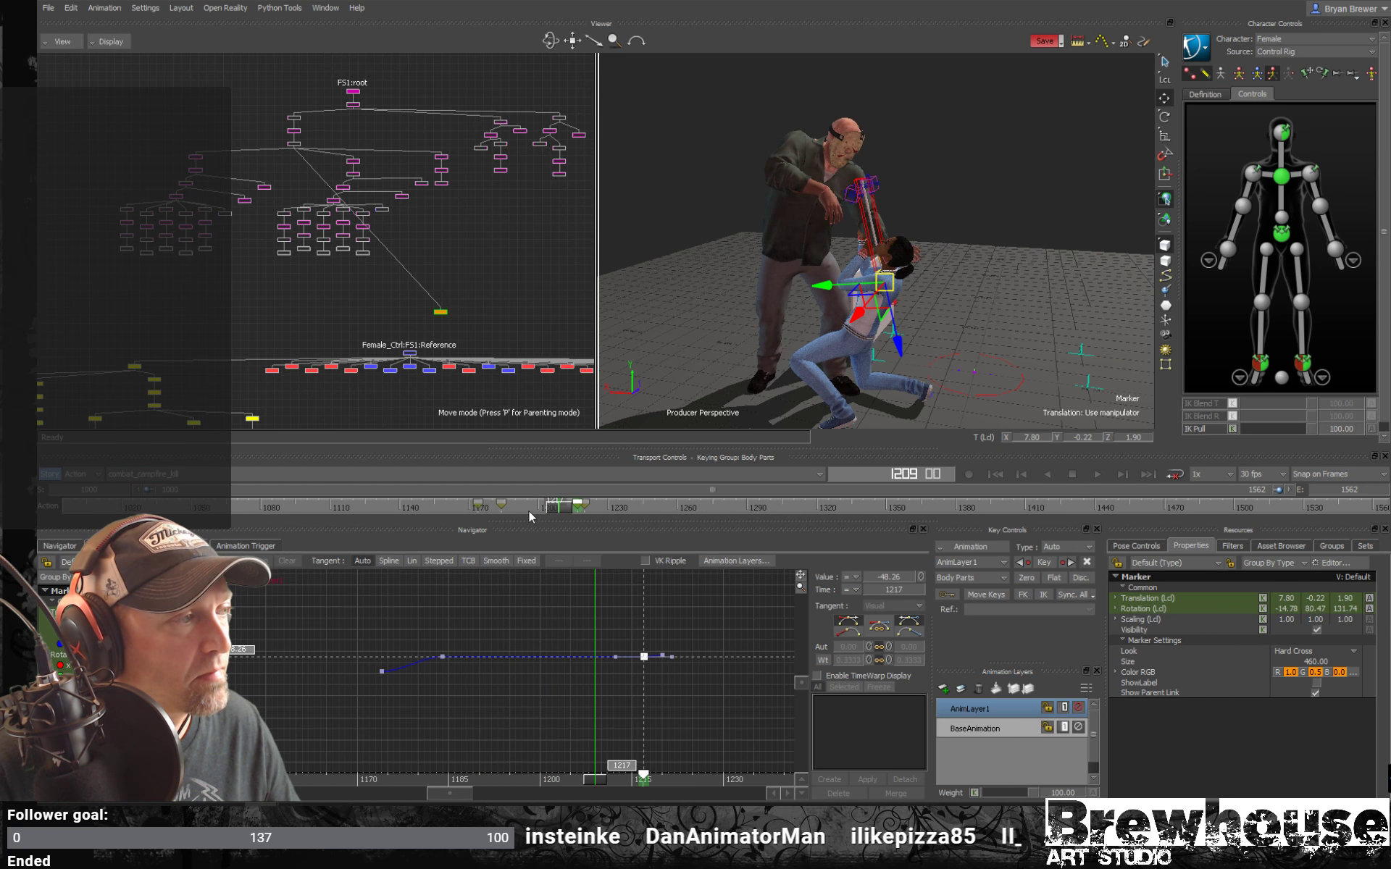
At frame 1148, rotate Jason's weapon rig to about 66.45, -7.16, -74.04 and reposition it against his right hand.
drag(550, 507, 303, 507)
click(1075, 306)
click(812, 315)
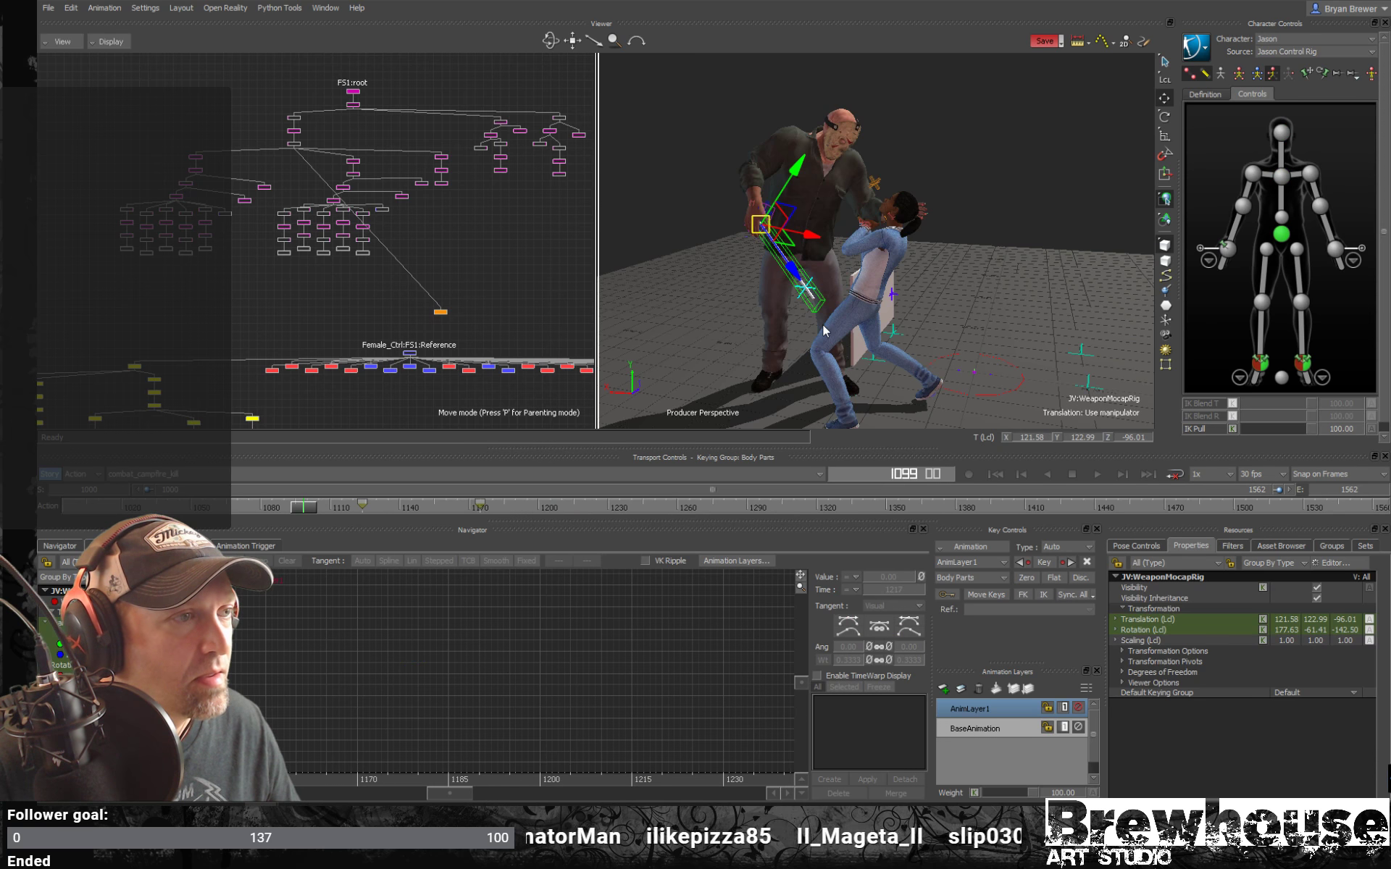
ctrl+shift+drag(808, 351, 732, 370)
drag(306, 513, 418, 516)
ctrl+shift+drag(728, 289, 623, 308)
ctrl+shift+drag(937, 163, 874, 163)
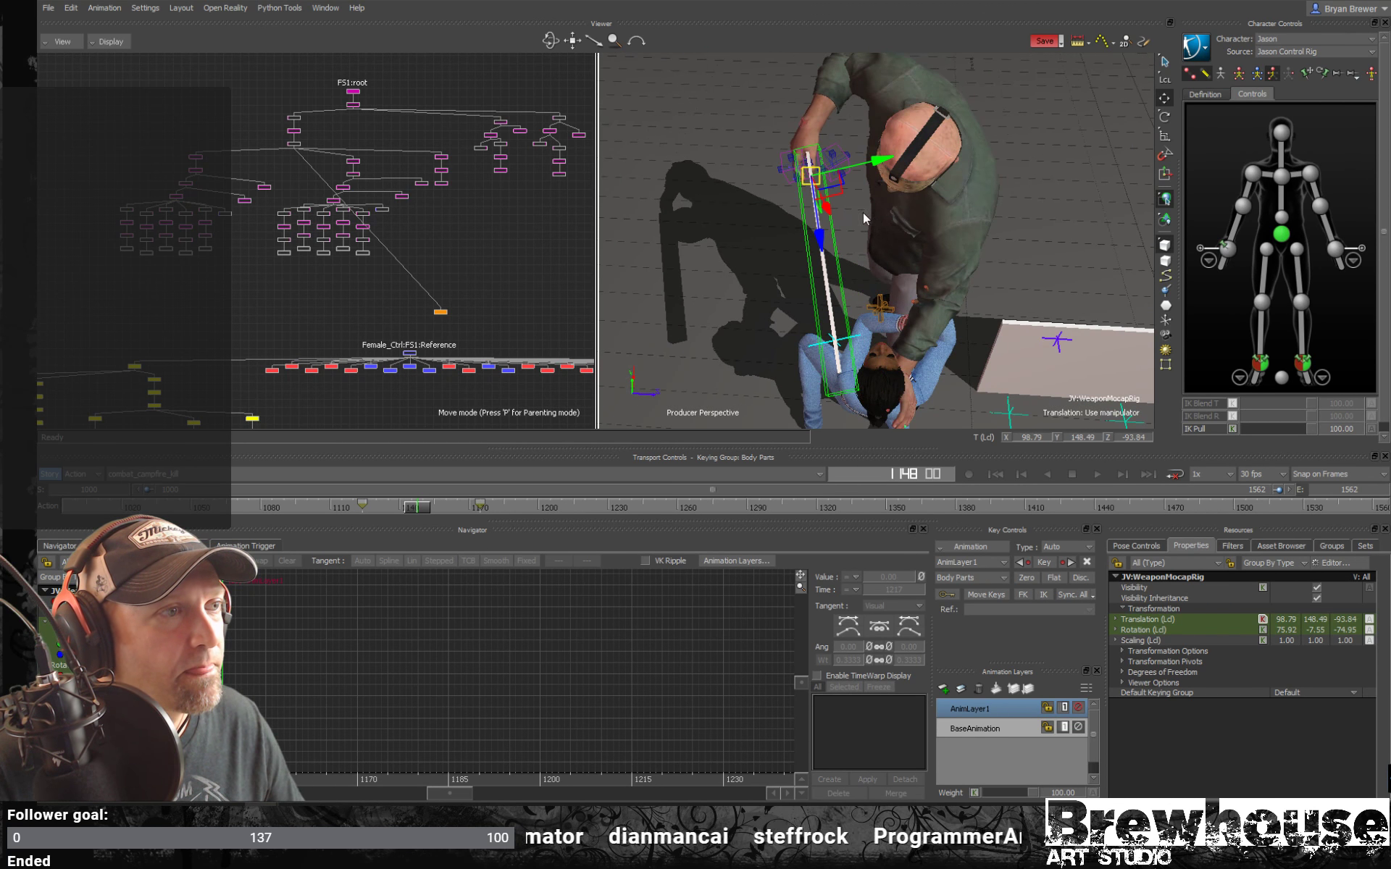
key(r)
drag(844, 241, 857, 234)
ctrl+shift+drag(865, 229, 888, 167)
key(t)
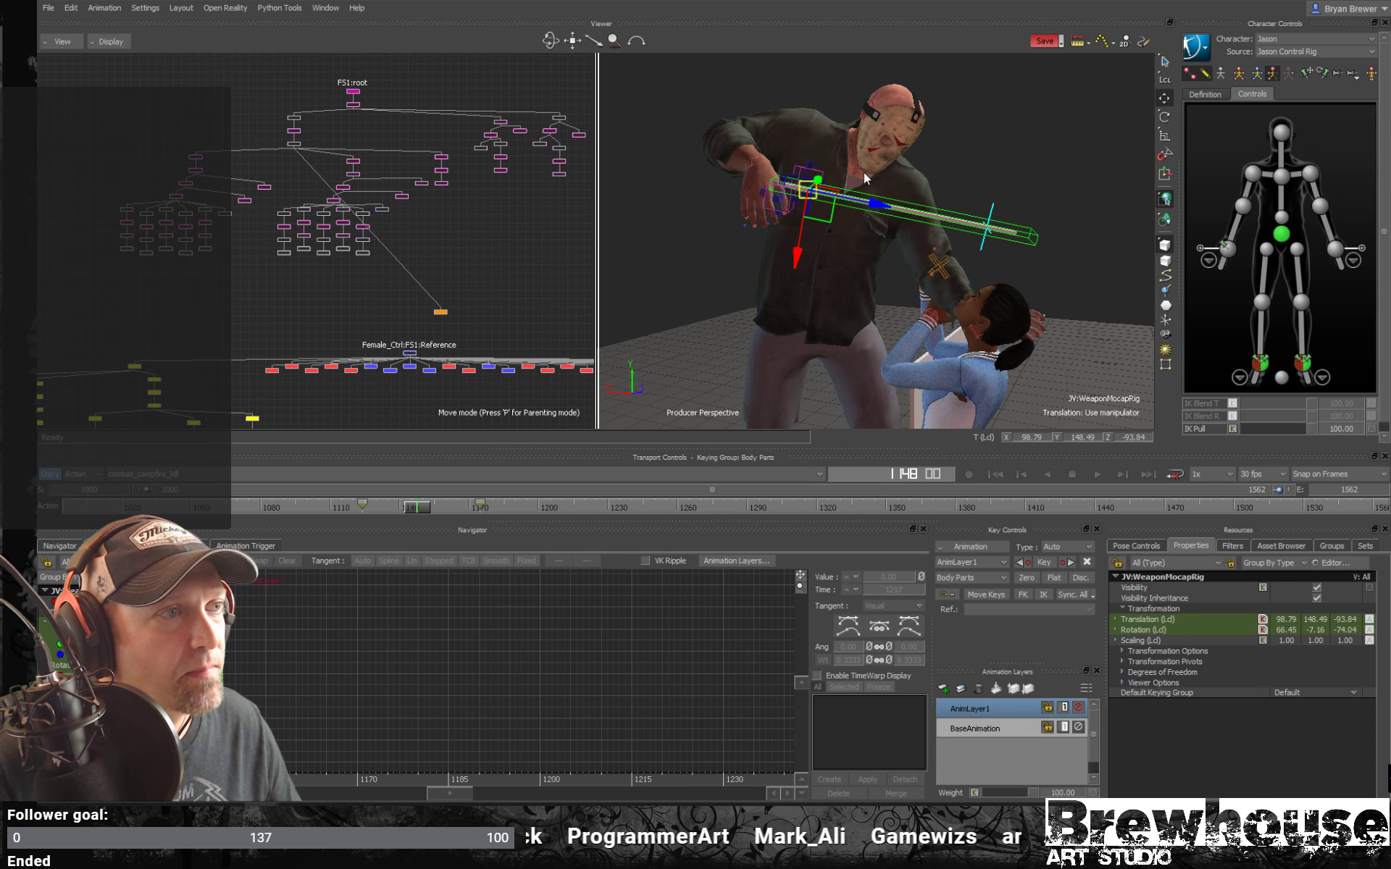
mouse_move(821, 218)
mouse_down()
mouse_move(784, 227)
mouse_move(831, 223)
mouse_up()
Select the marker parented to the female and shift its frame 1174 key forward to about frame 1179.
mouse_move(415, 510)
mouse_down()
mouse_move(382, 505)
mouse_move(494, 515)
mouse_move(477, 515)
mouse_up()
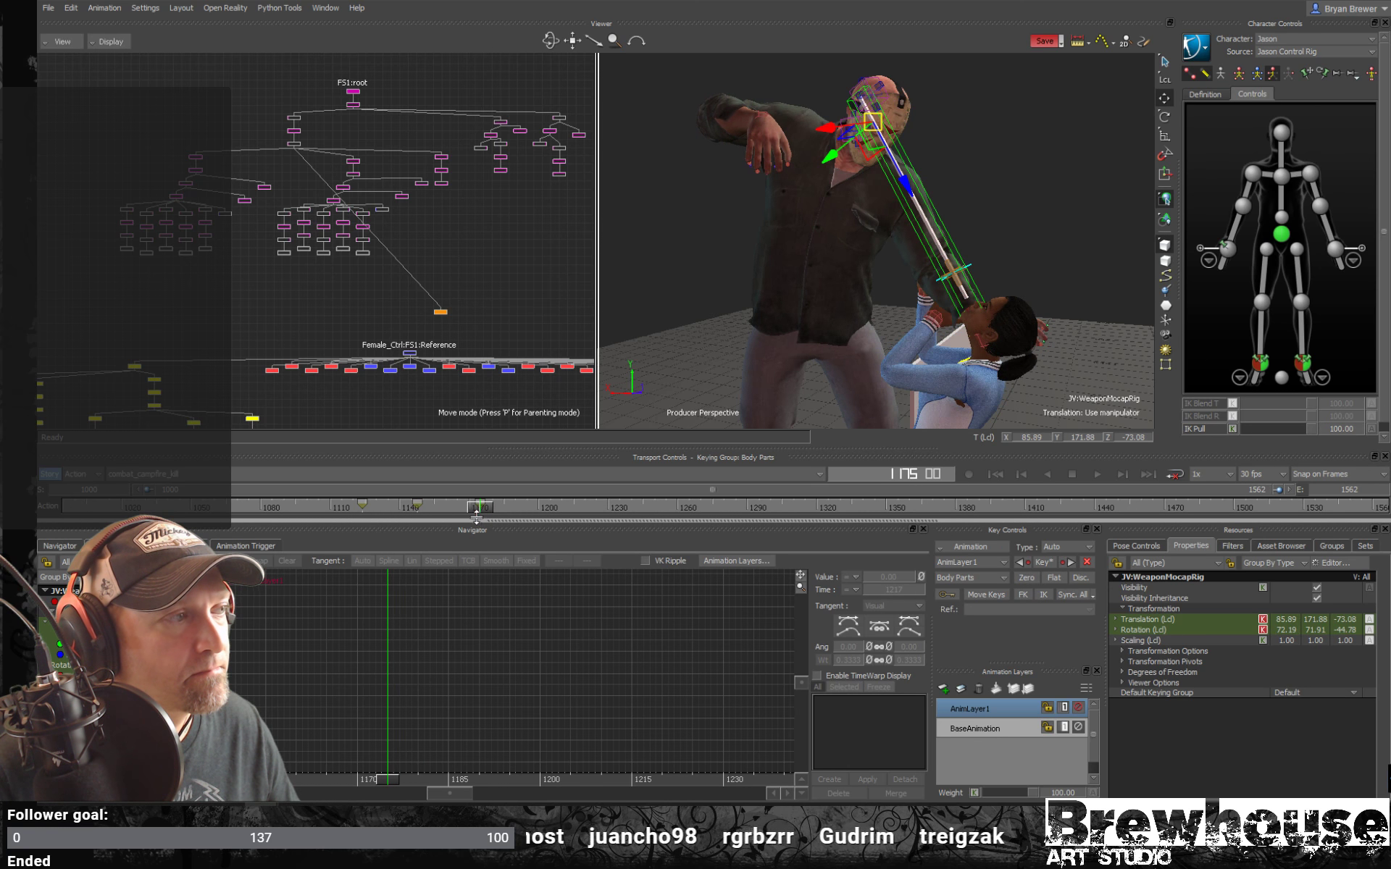
click(440, 312)
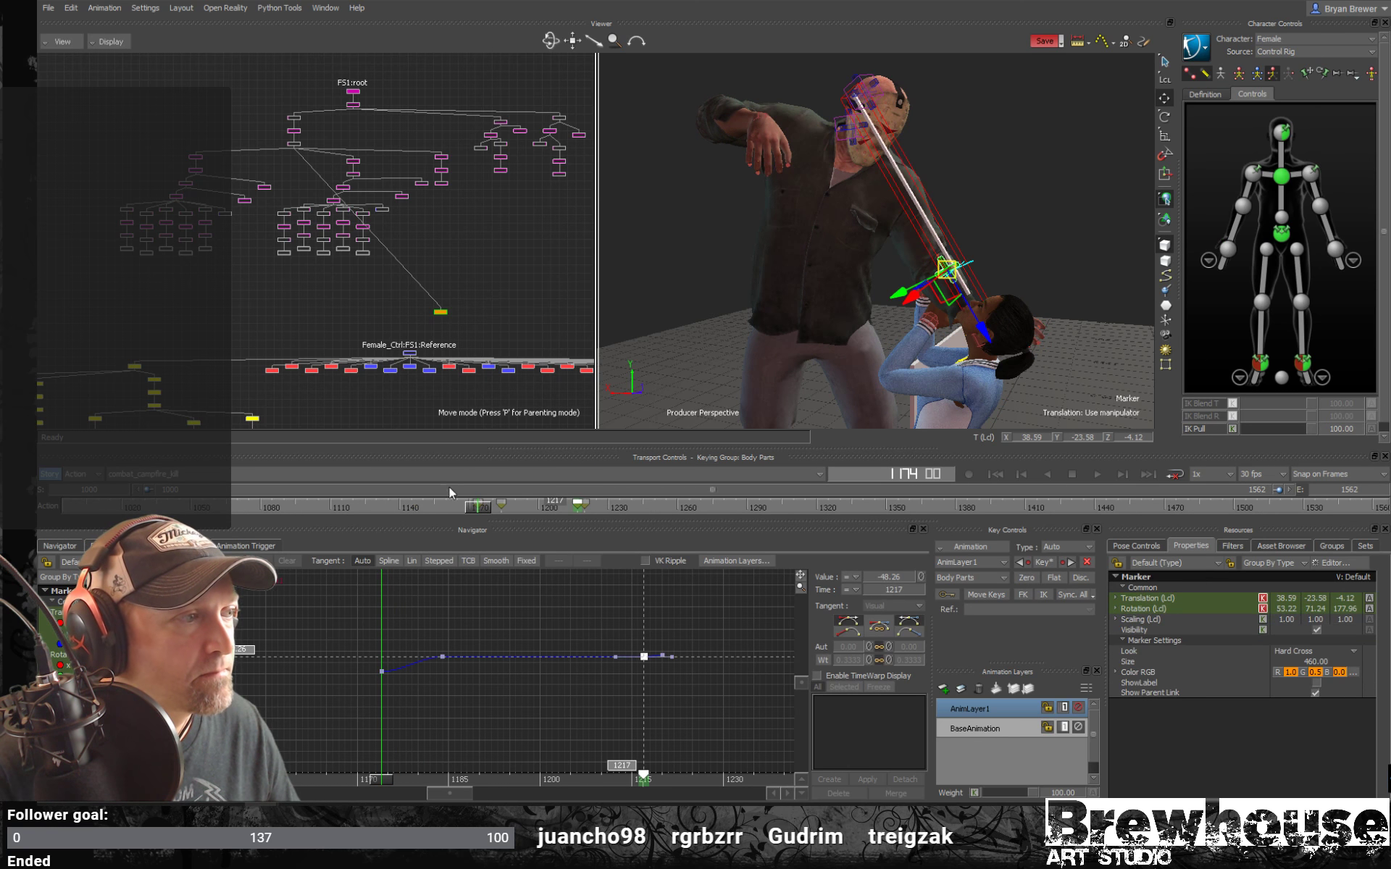
right_click(536, 506)
drag(478, 507, 485, 509)
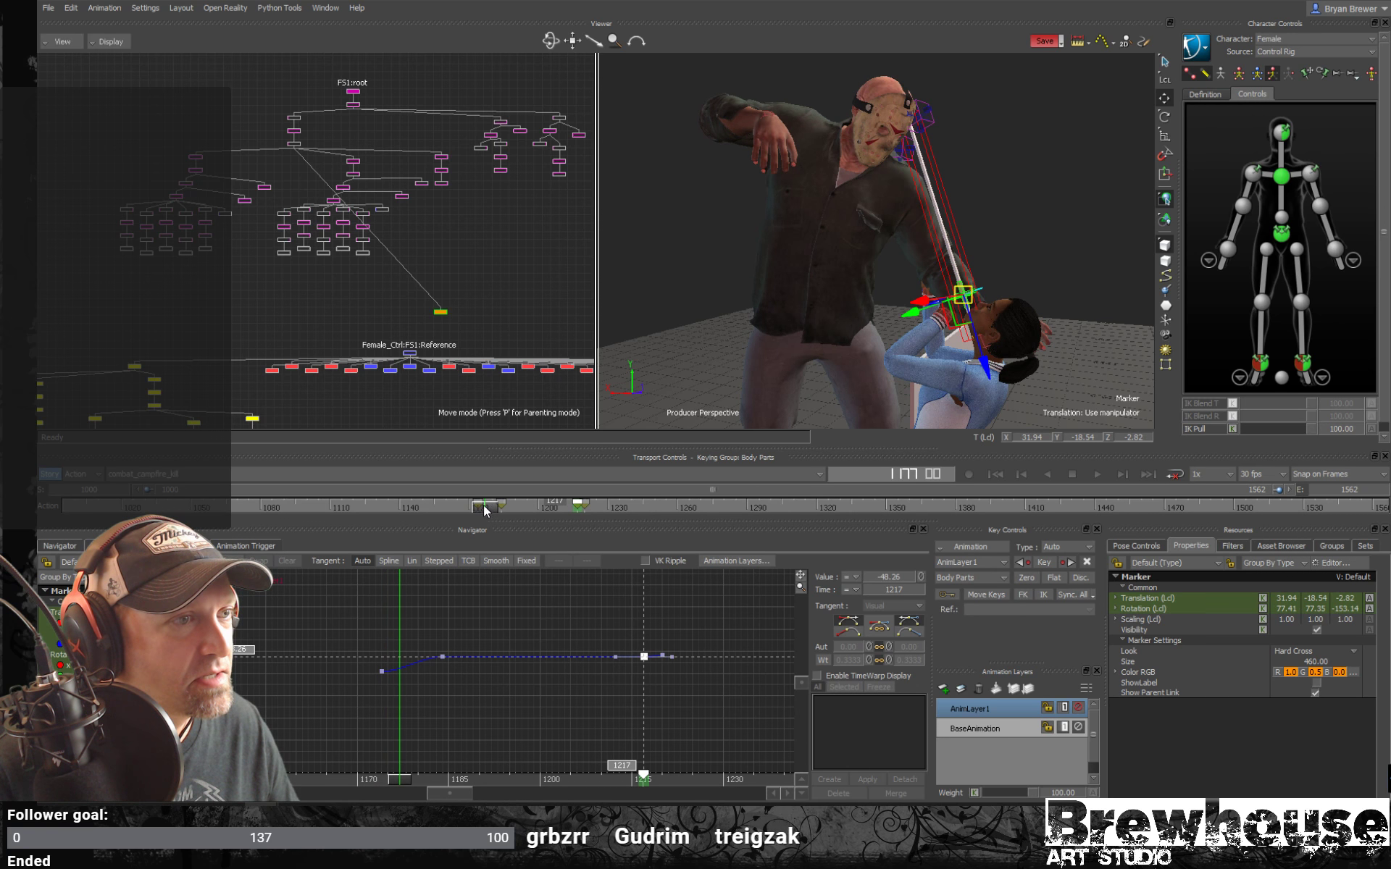
click(478, 502)
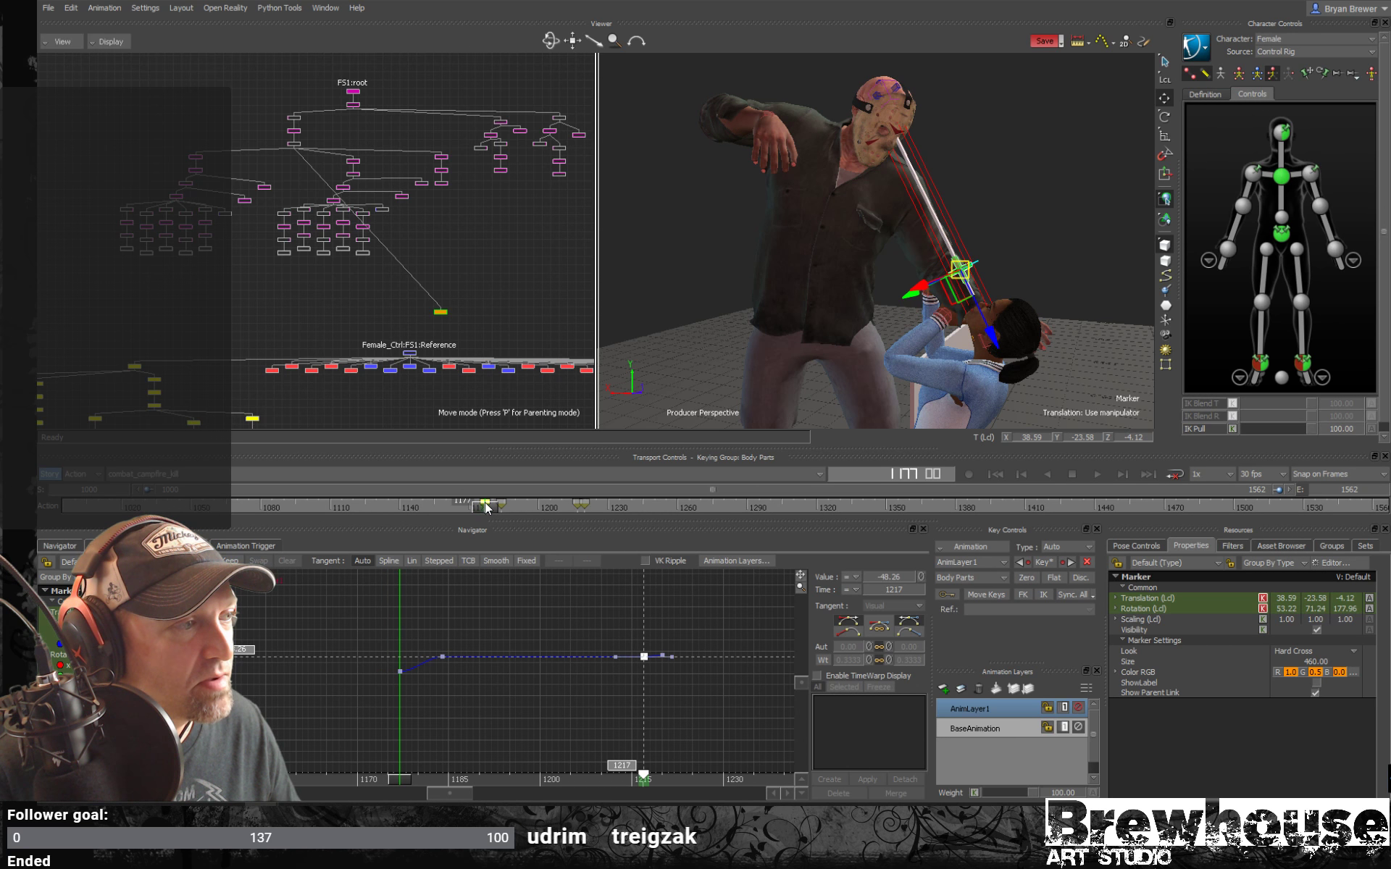
mouse_move(484, 510)
mouse_down()
mouse_move(472, 511)
mouse_move(509, 525)
mouse_move(443, 520)
mouse_up()
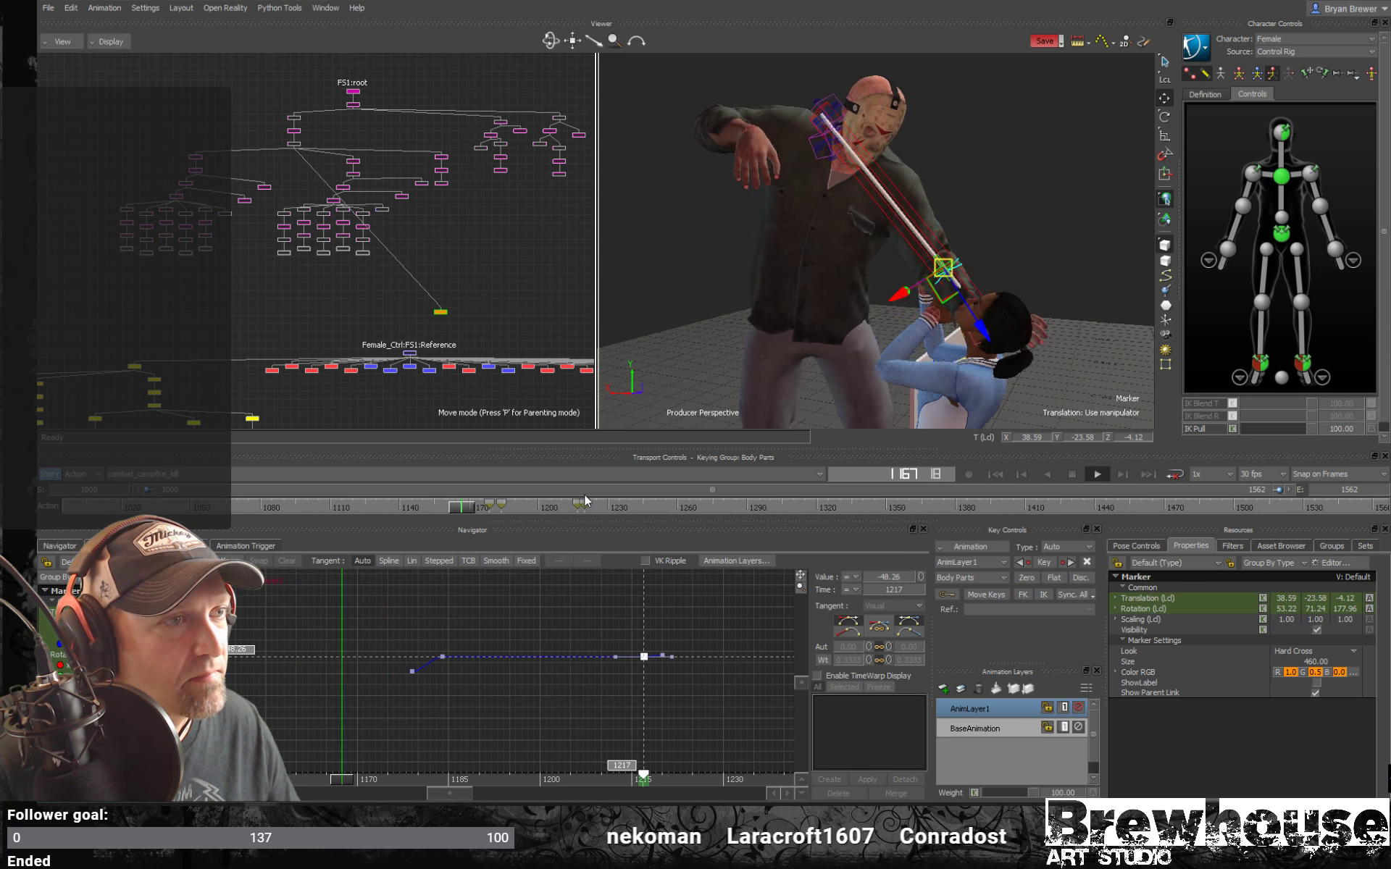
Play the shot from before the handover through the kick and fall to check the weapon's retimed motion.
drag(578, 510, 510, 513)
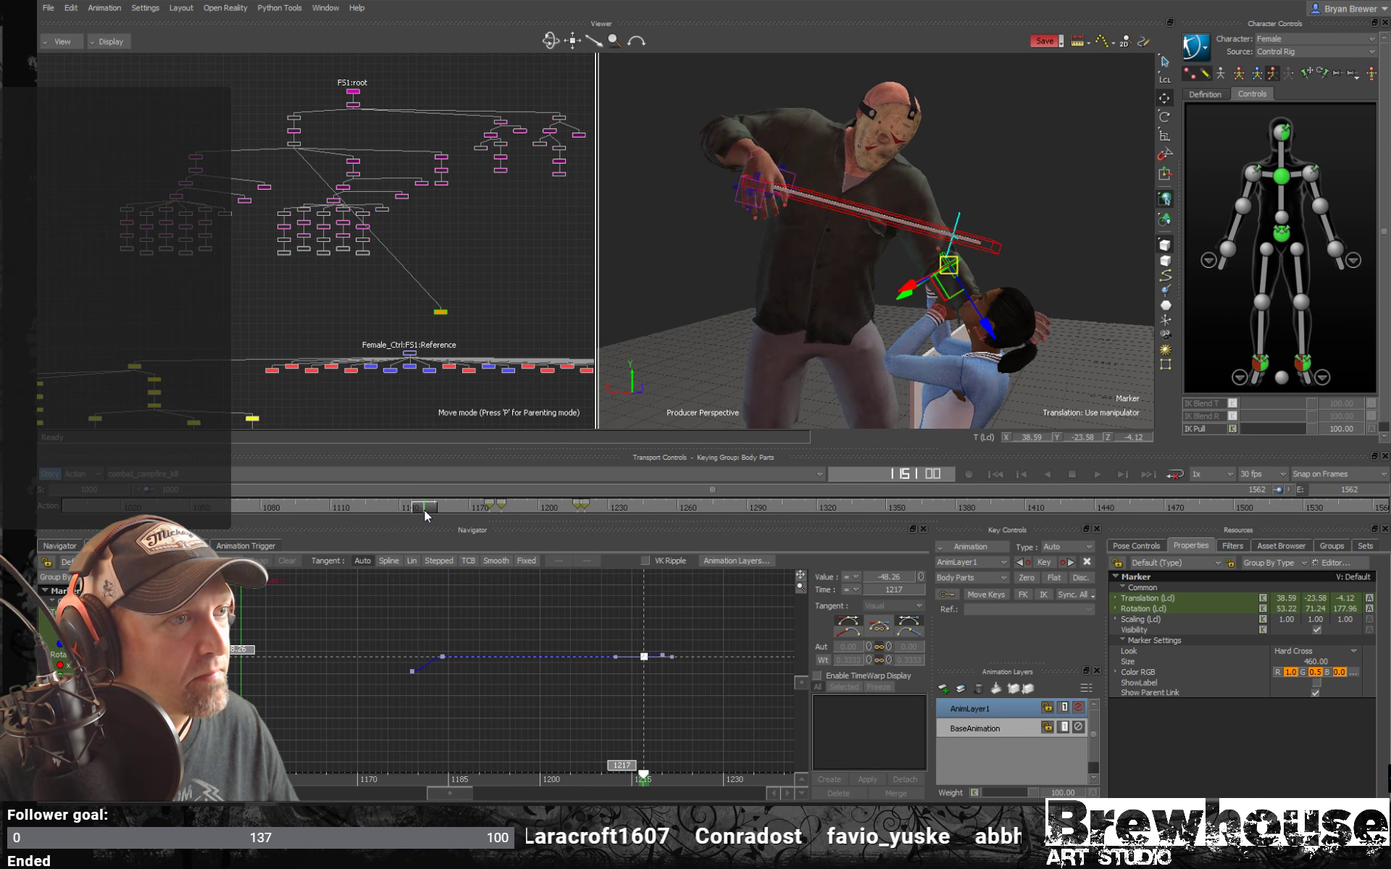
mouse_move(405, 514)
mouse_down()
mouse_move(205, 512)
mouse_move(123, 490)
mouse_up()
key(space)
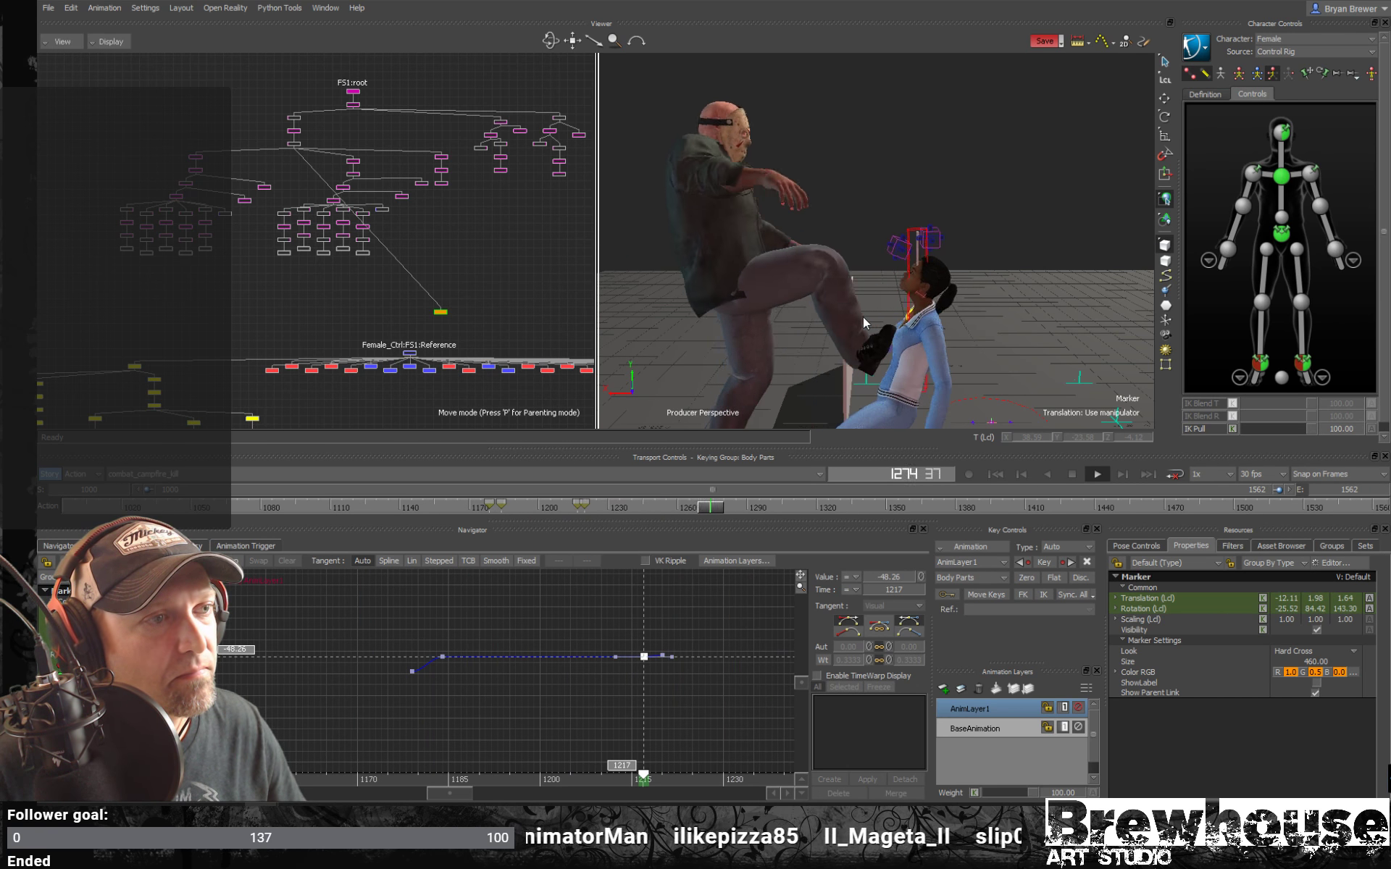
ctrl+shift+drag(849, 239, 825, 307)
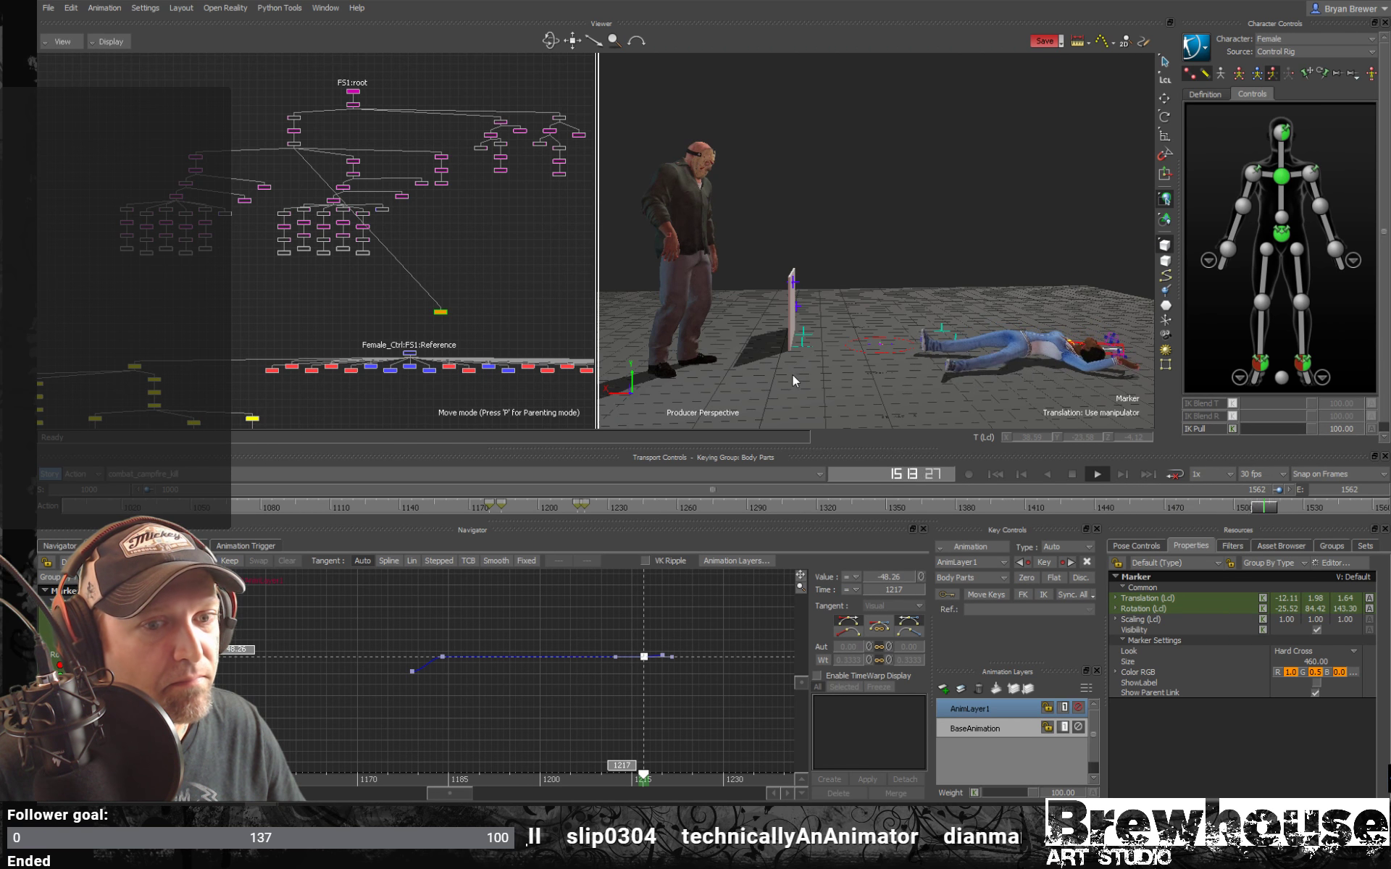
key(space)
drag(441, 510, 62, 500)
ctrl+shift+drag(753, 283, 865, 326)
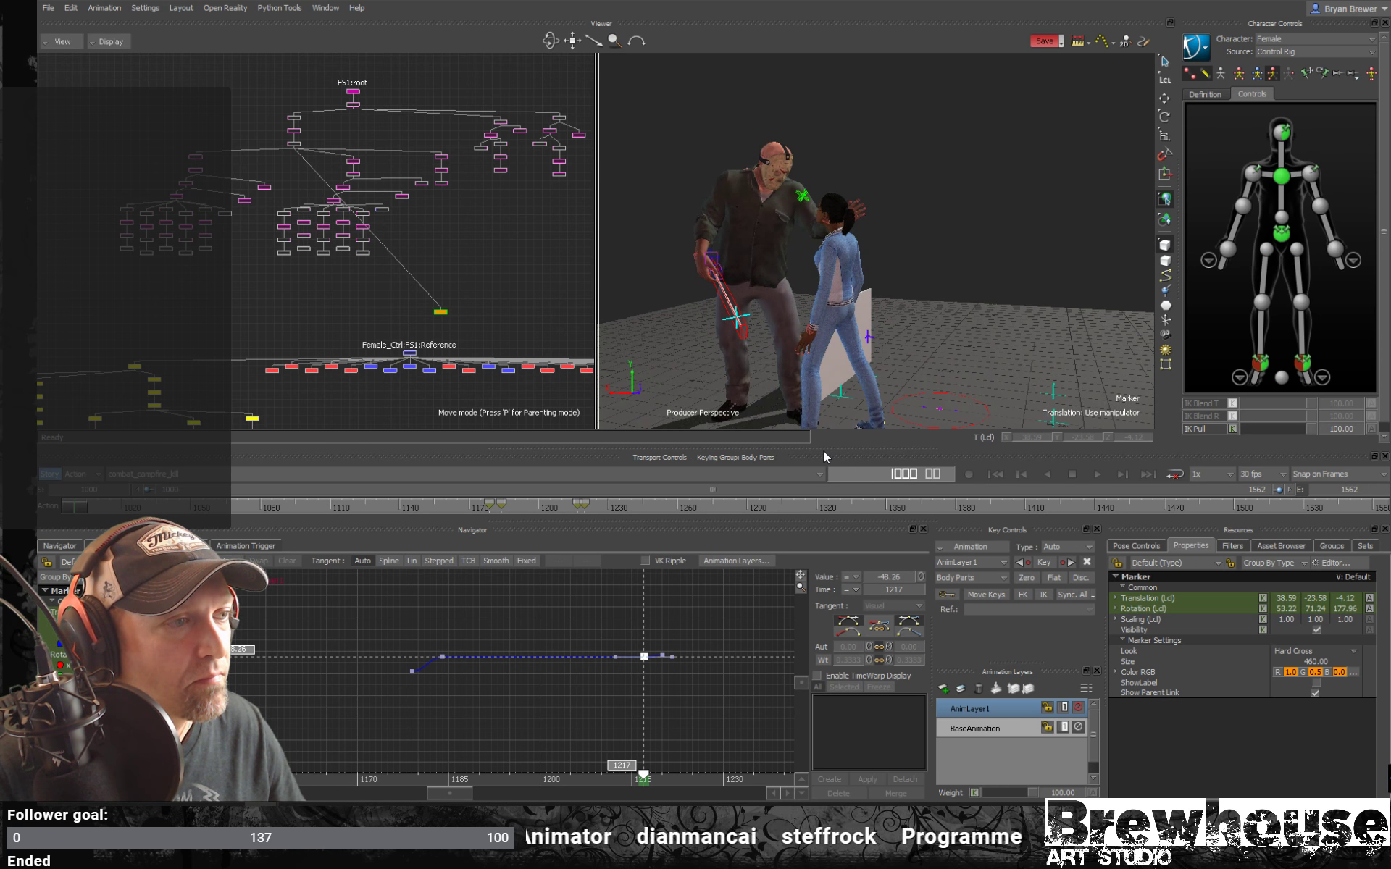
Enlarge the viewer and replay the handover, scrubbing between frames 1175 and 1138 and back to the start to examine the weapon.
drag(825, 447, 825, 616)
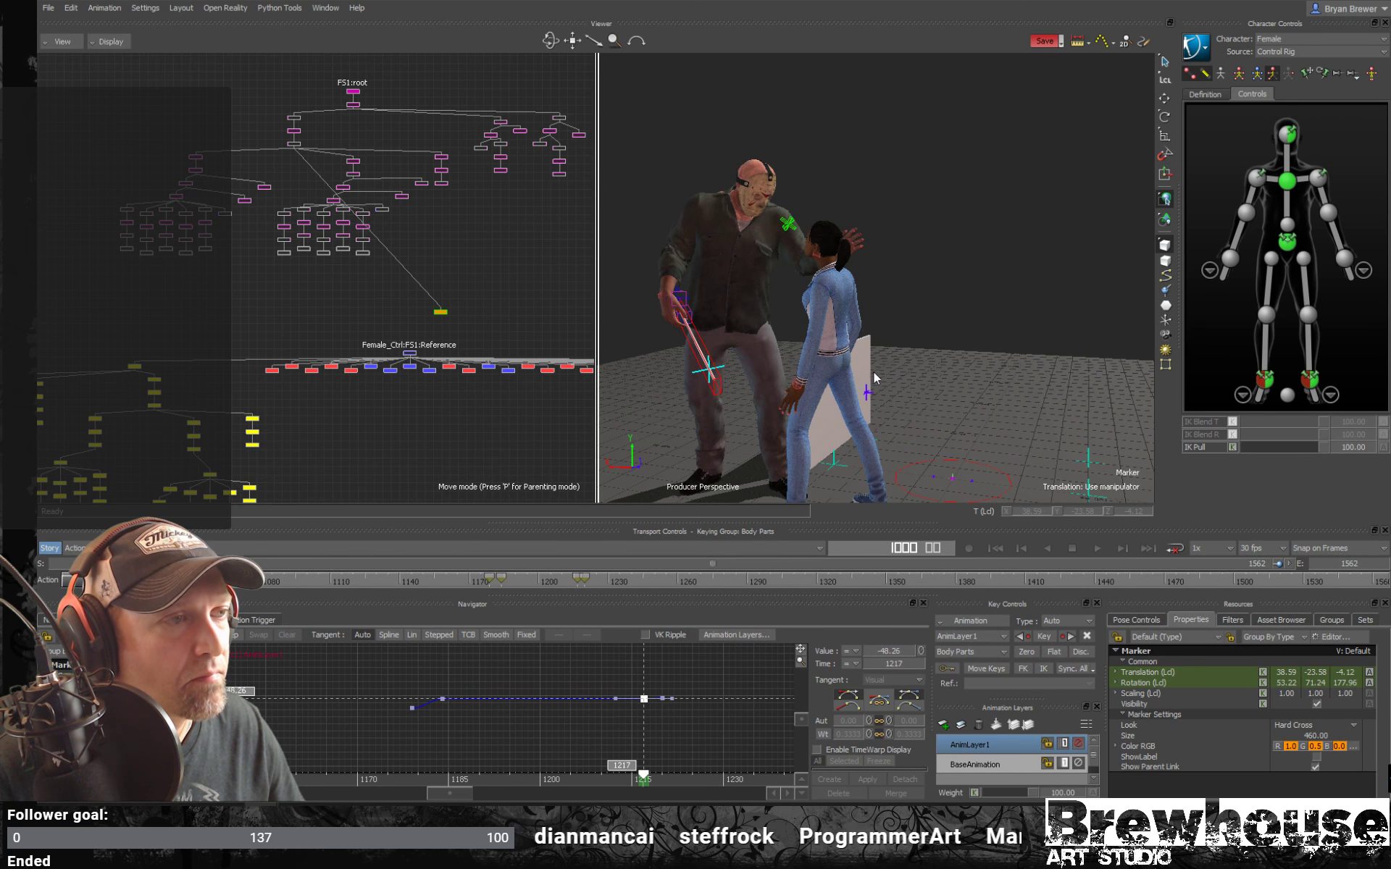
shift+drag(841, 390, 859, 364)
key(ctrl+space)
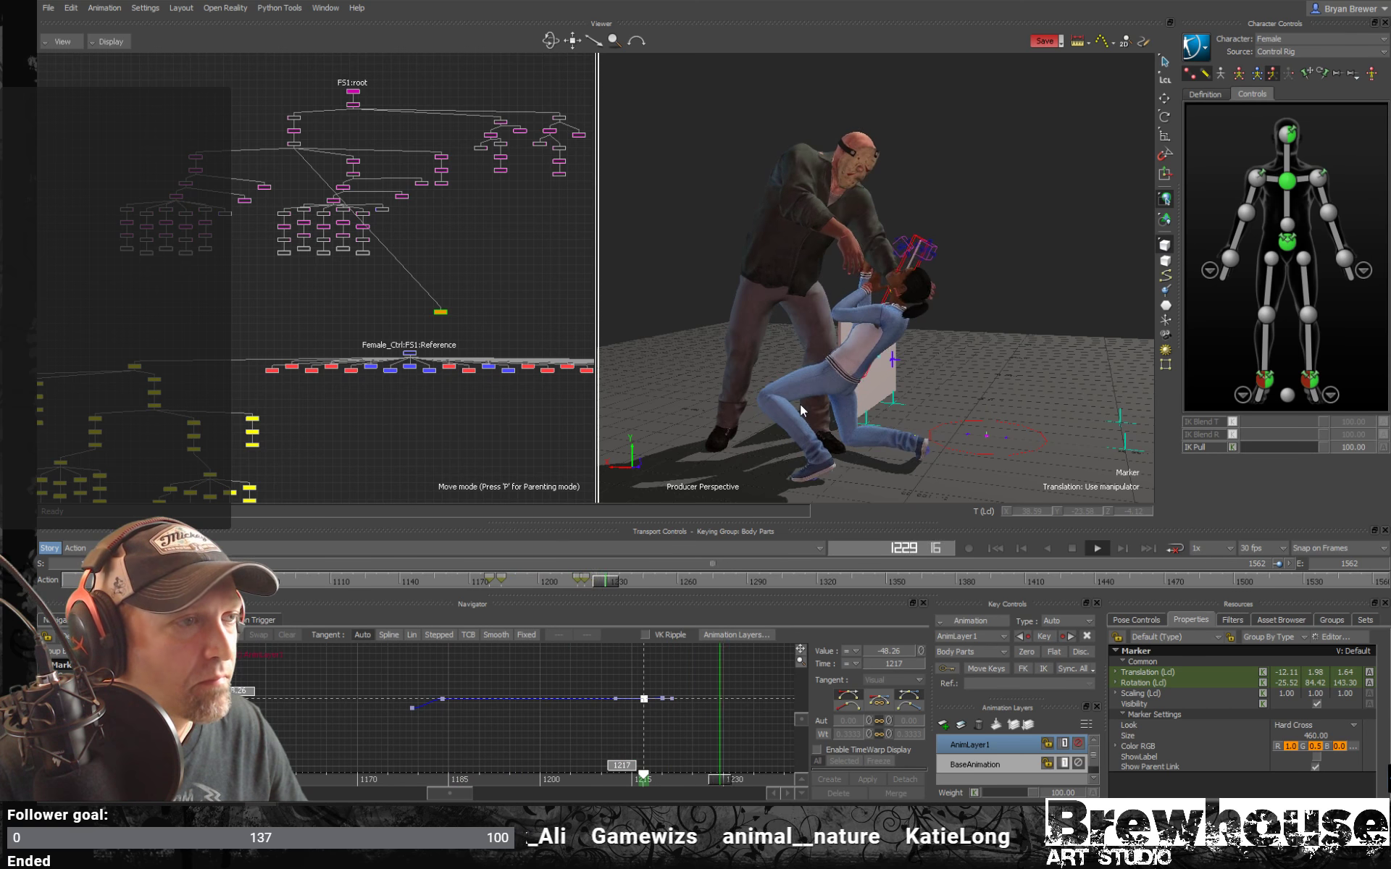
key(space)
mouse_move(614, 580)
mouse_down()
mouse_move(398, 578)
mouse_move(211, 523)
mouse_up()
key(space)
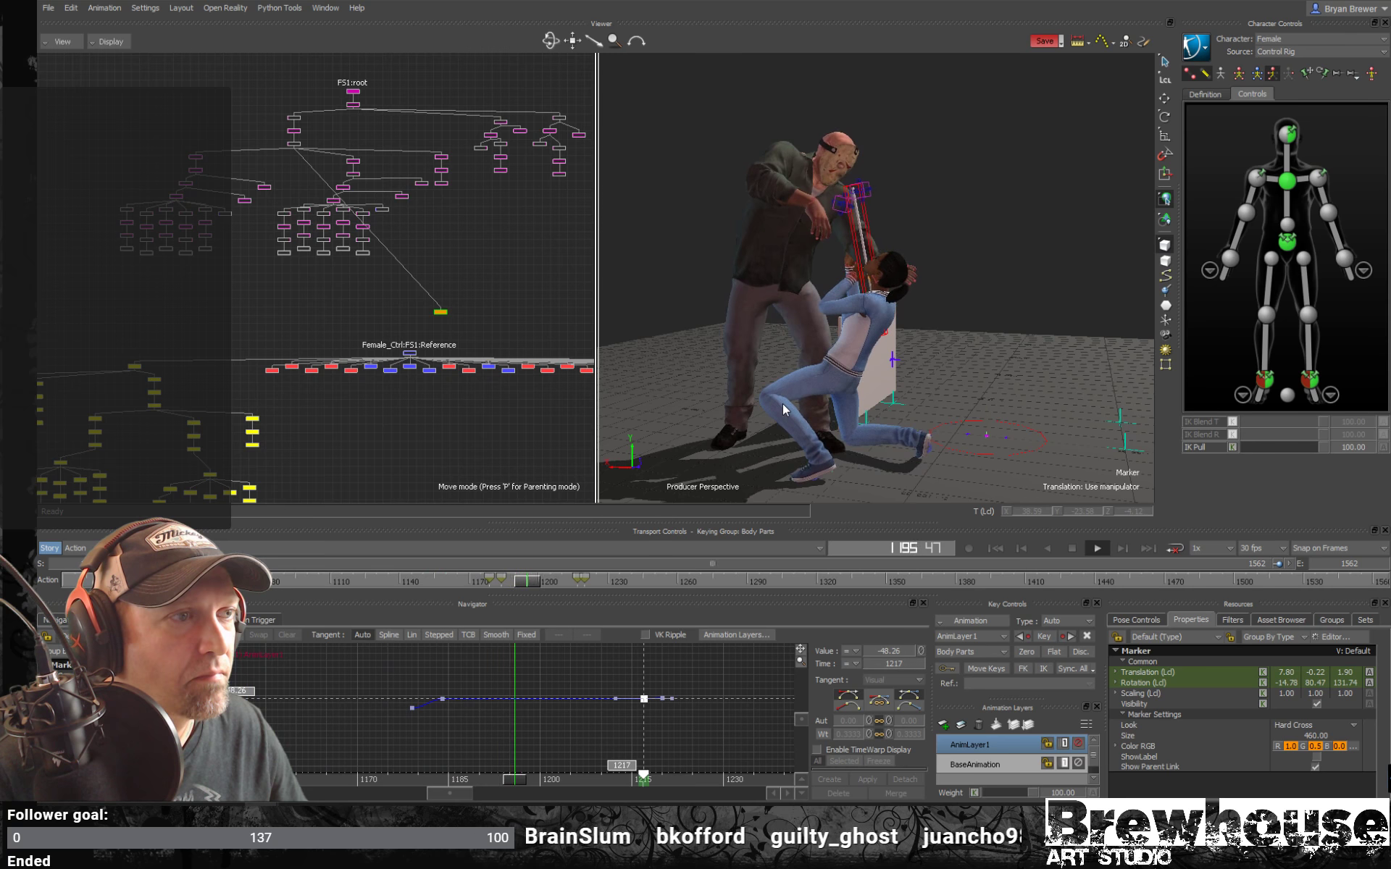
click(482, 582)
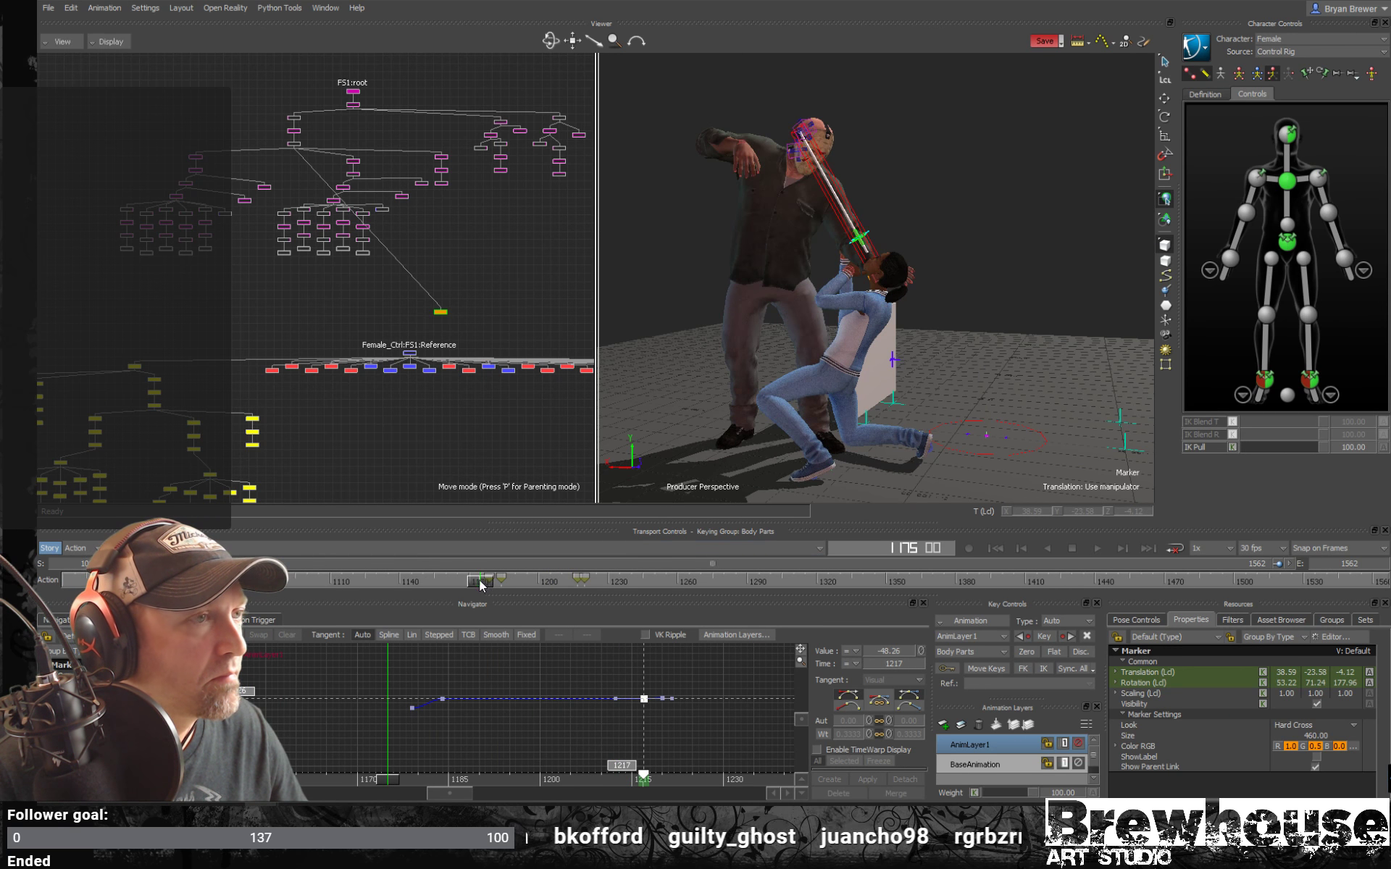
drag(483, 585, 394, 598)
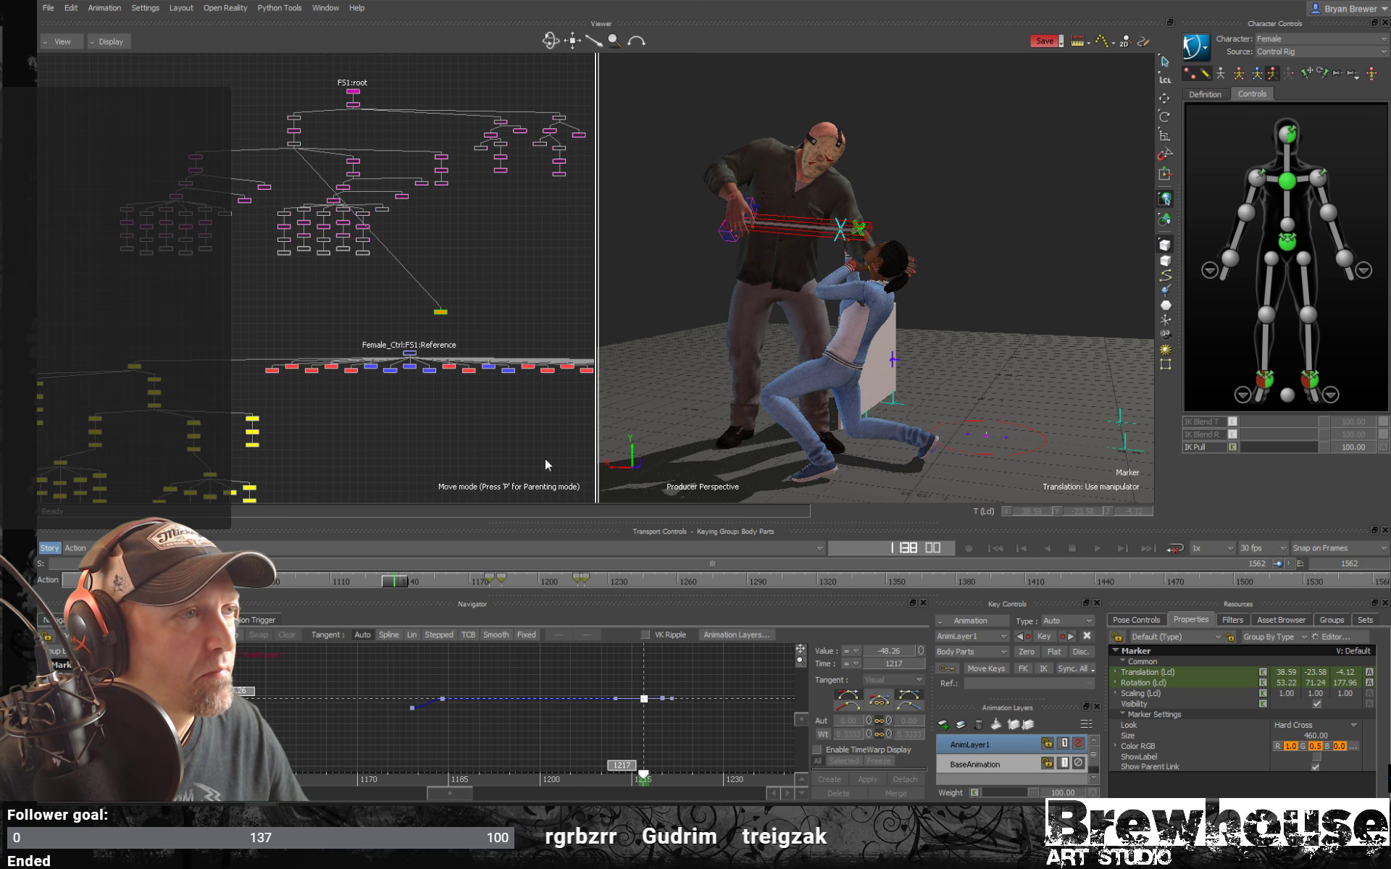
drag(395, 581, 66, 577)
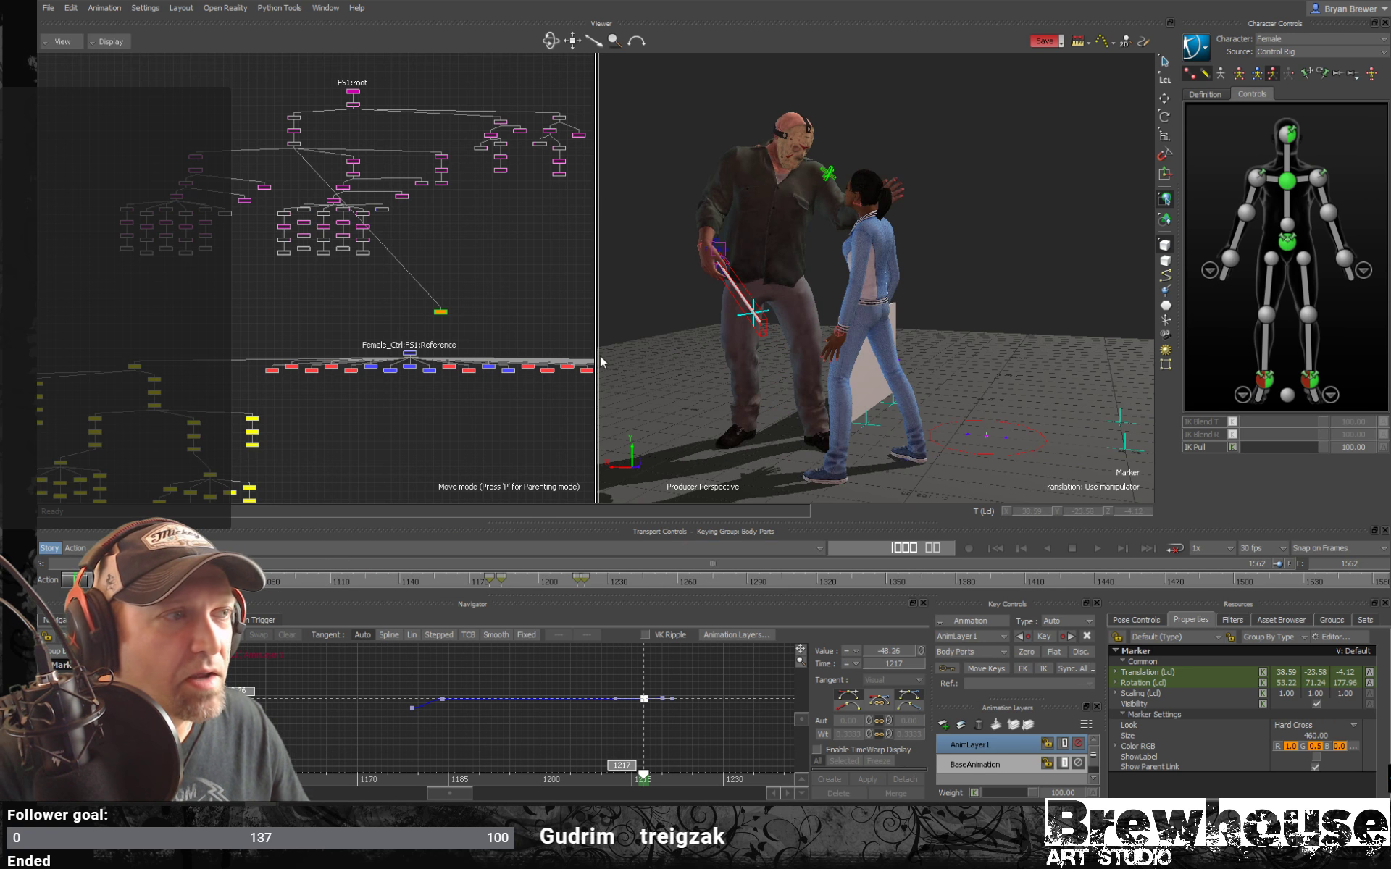
Try to align Jason's RightWristEffectorAux1 to the red effector on his right wrist in translation and rotation.
ctrl+shift+drag(708, 284, 873, 247)
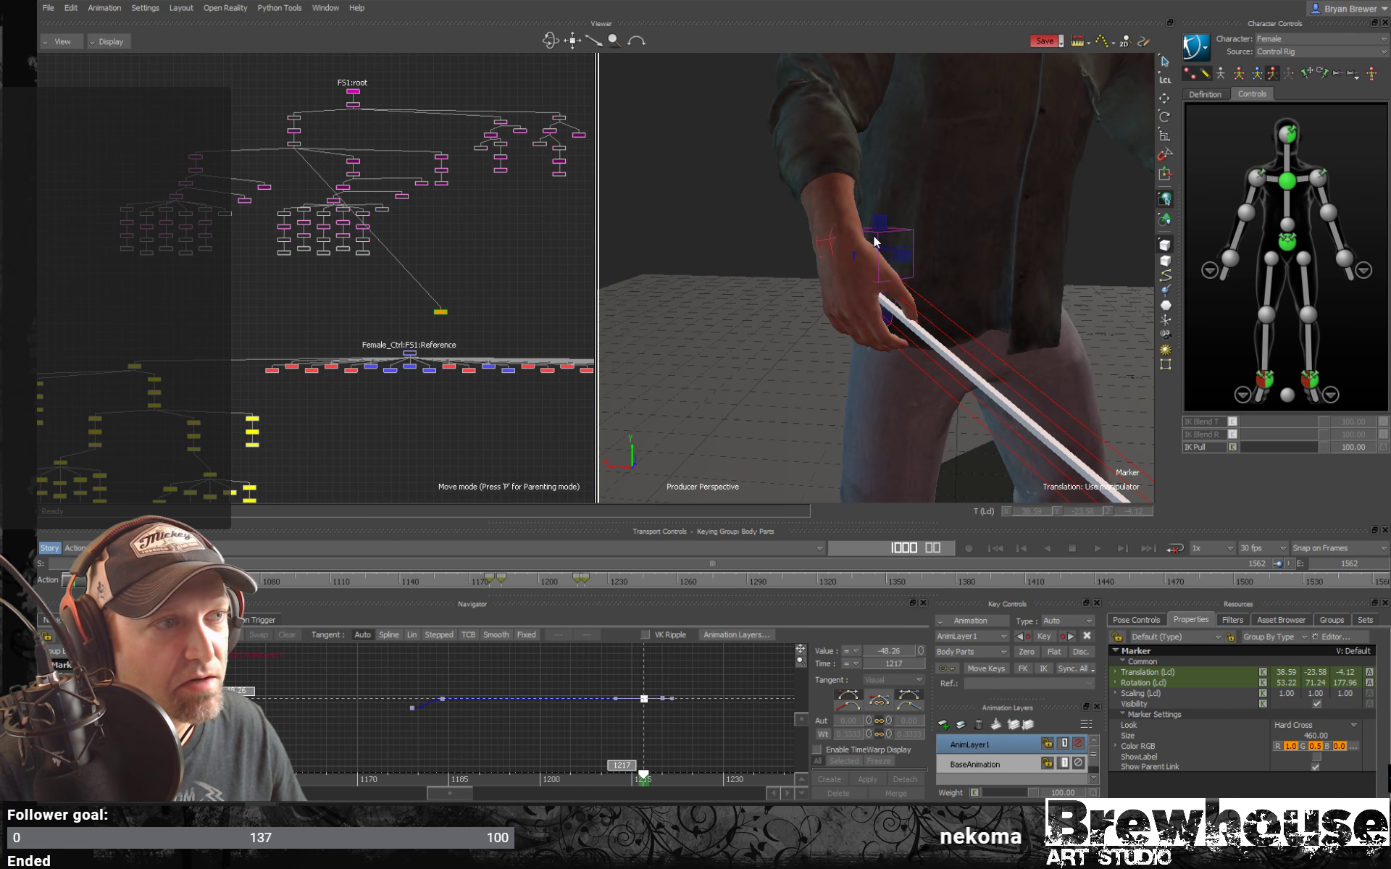
click(878, 245)
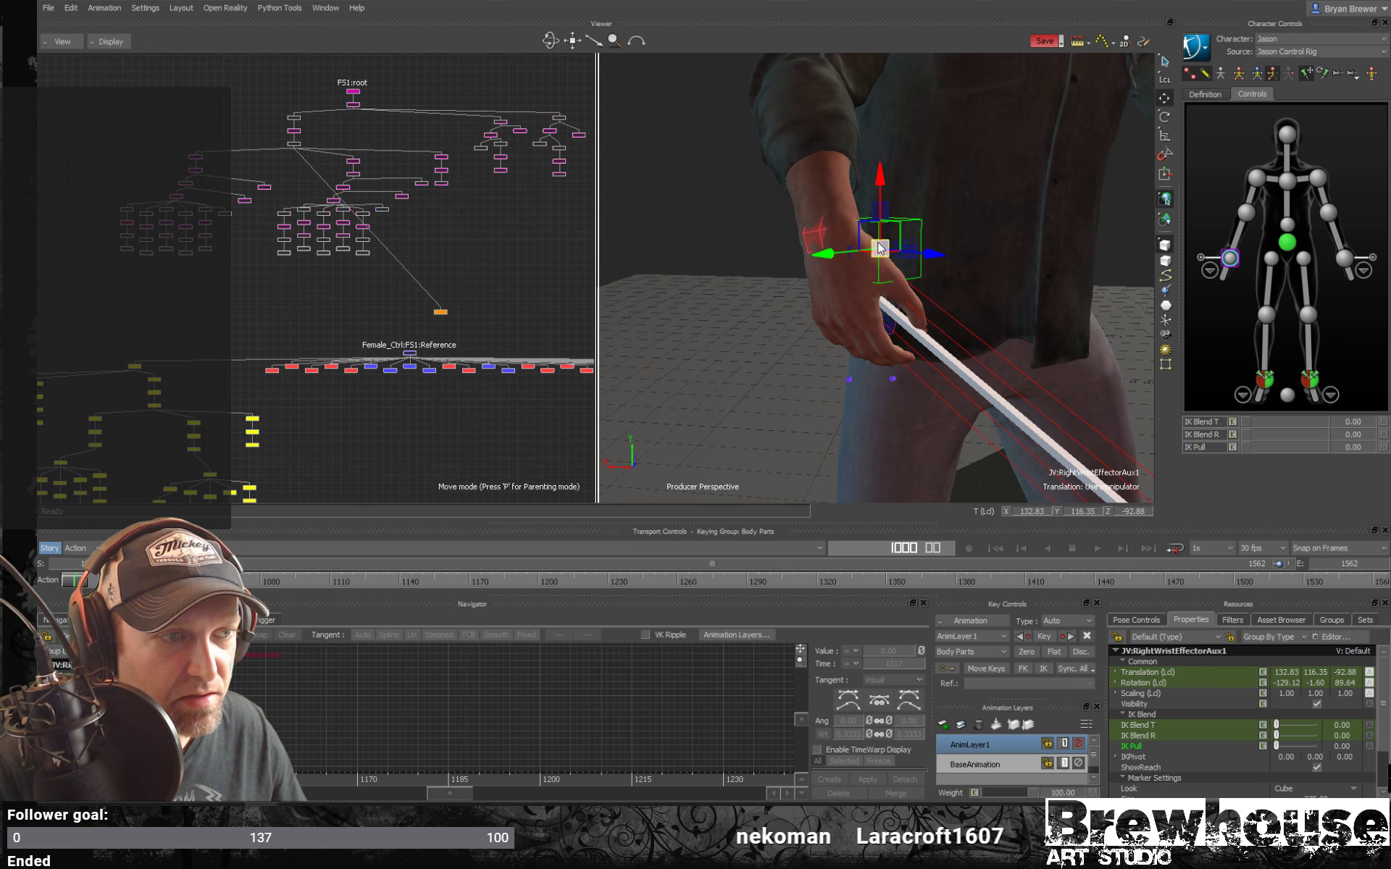
shift+drag(878, 243, 793, 206)
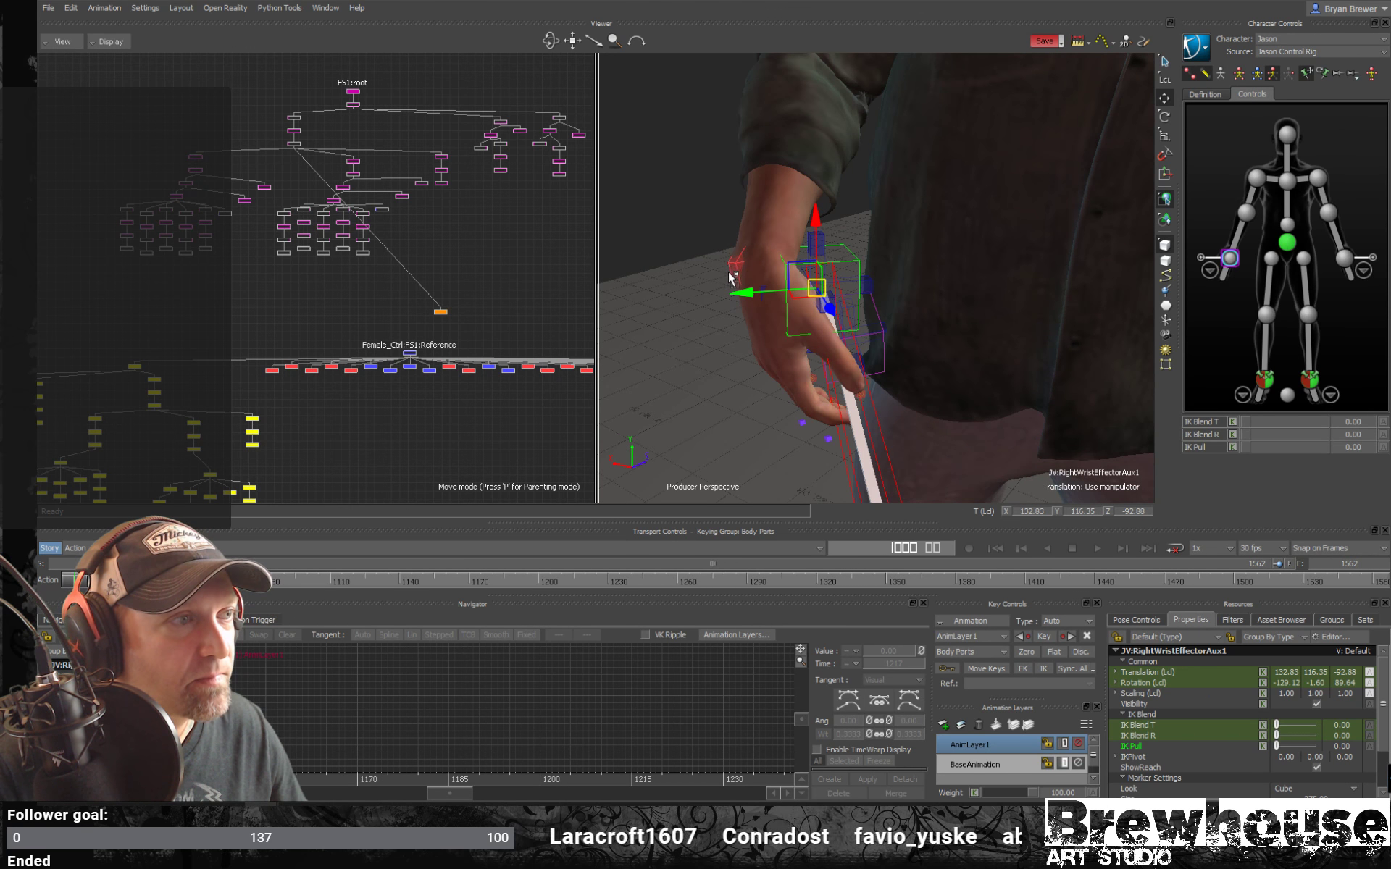
right_click(730, 221)
mouse_move(767, 238)
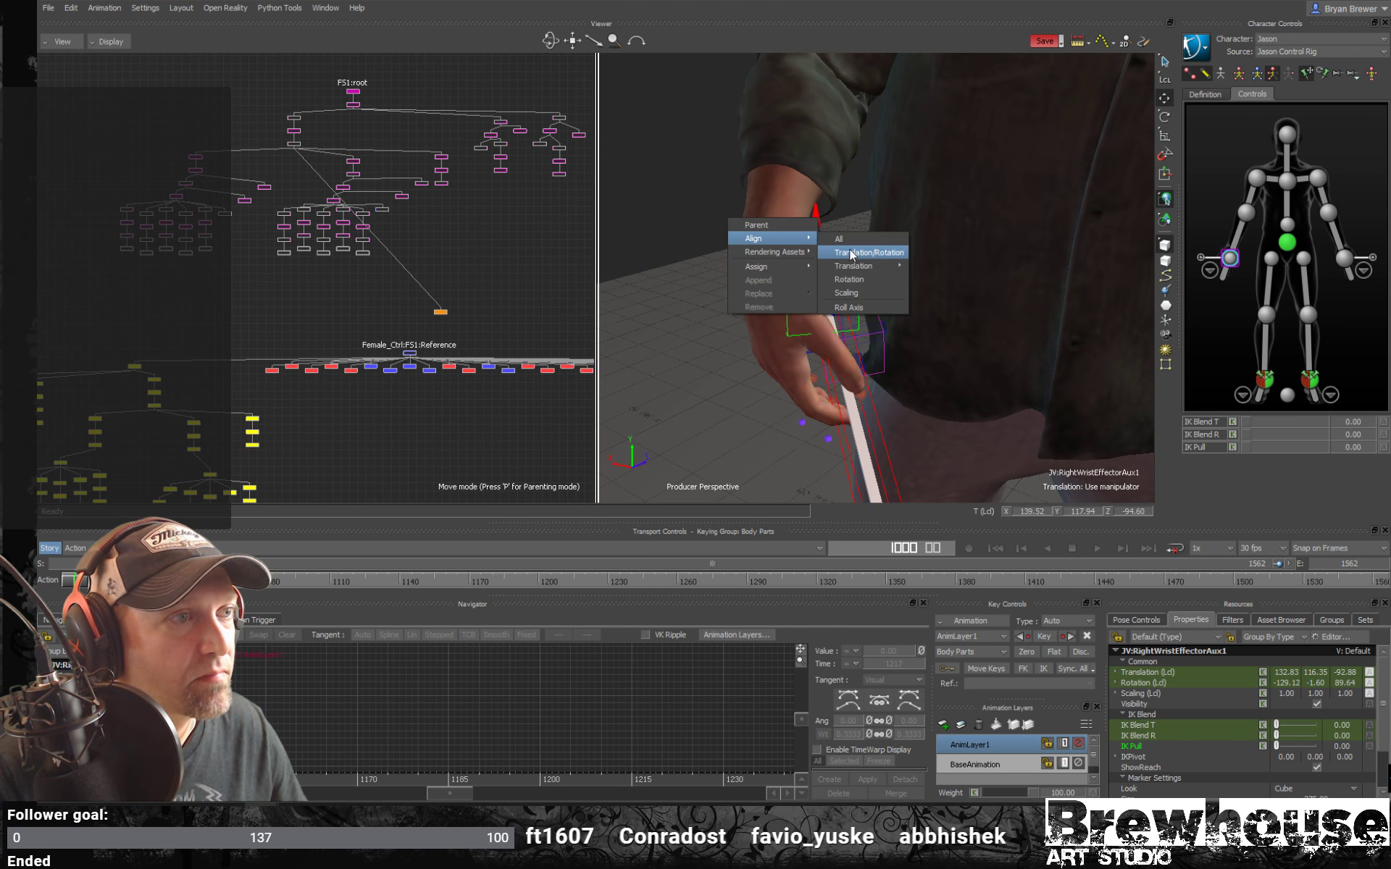
click(852, 253)
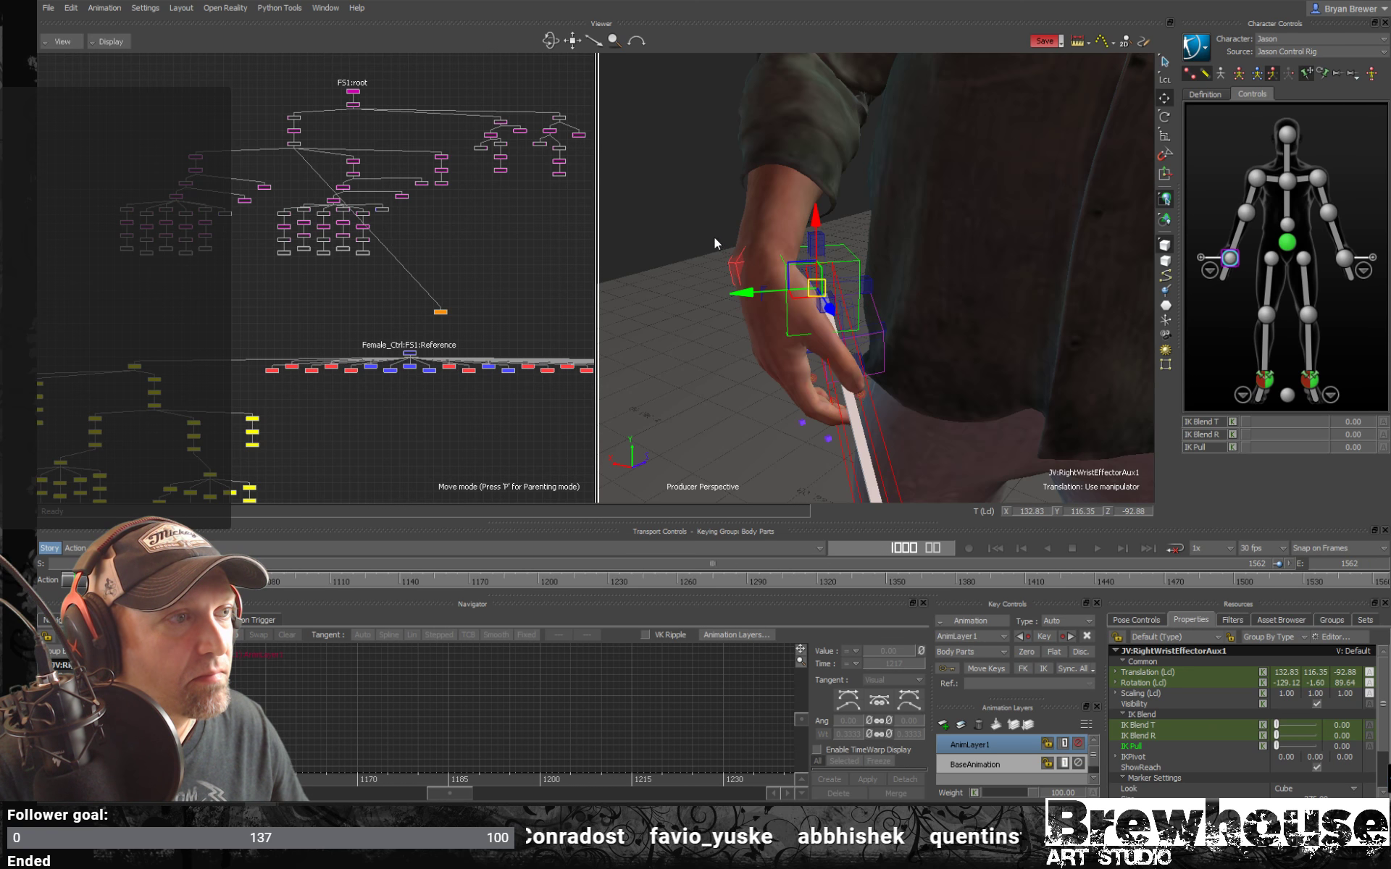
Align Jason's RightHandAttach marker to the red effector on his right wrist in translation and rotation.
click(770, 250)
click(821, 244)
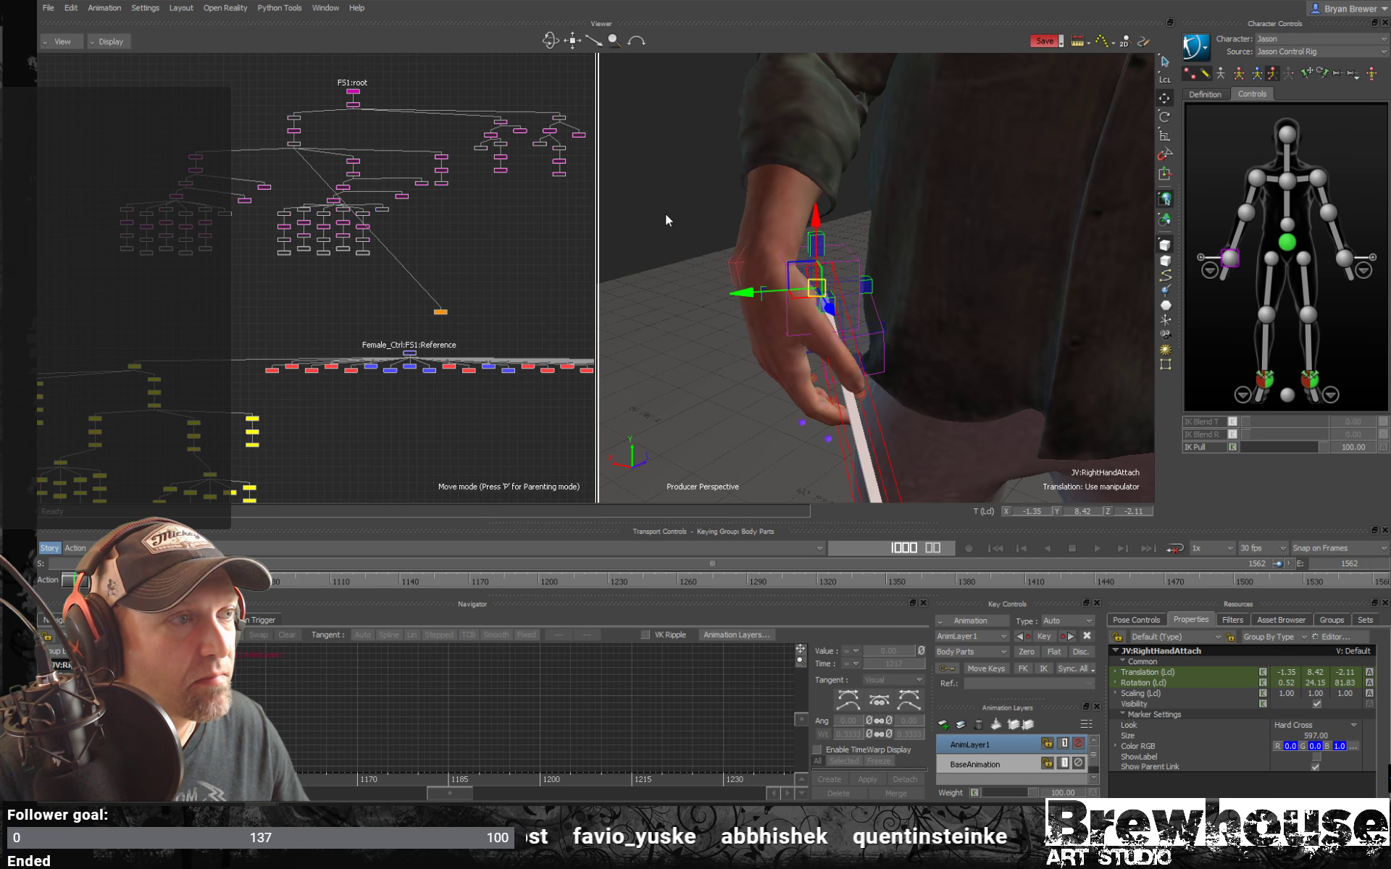
right_click(733, 269)
mouse_move(771, 238)
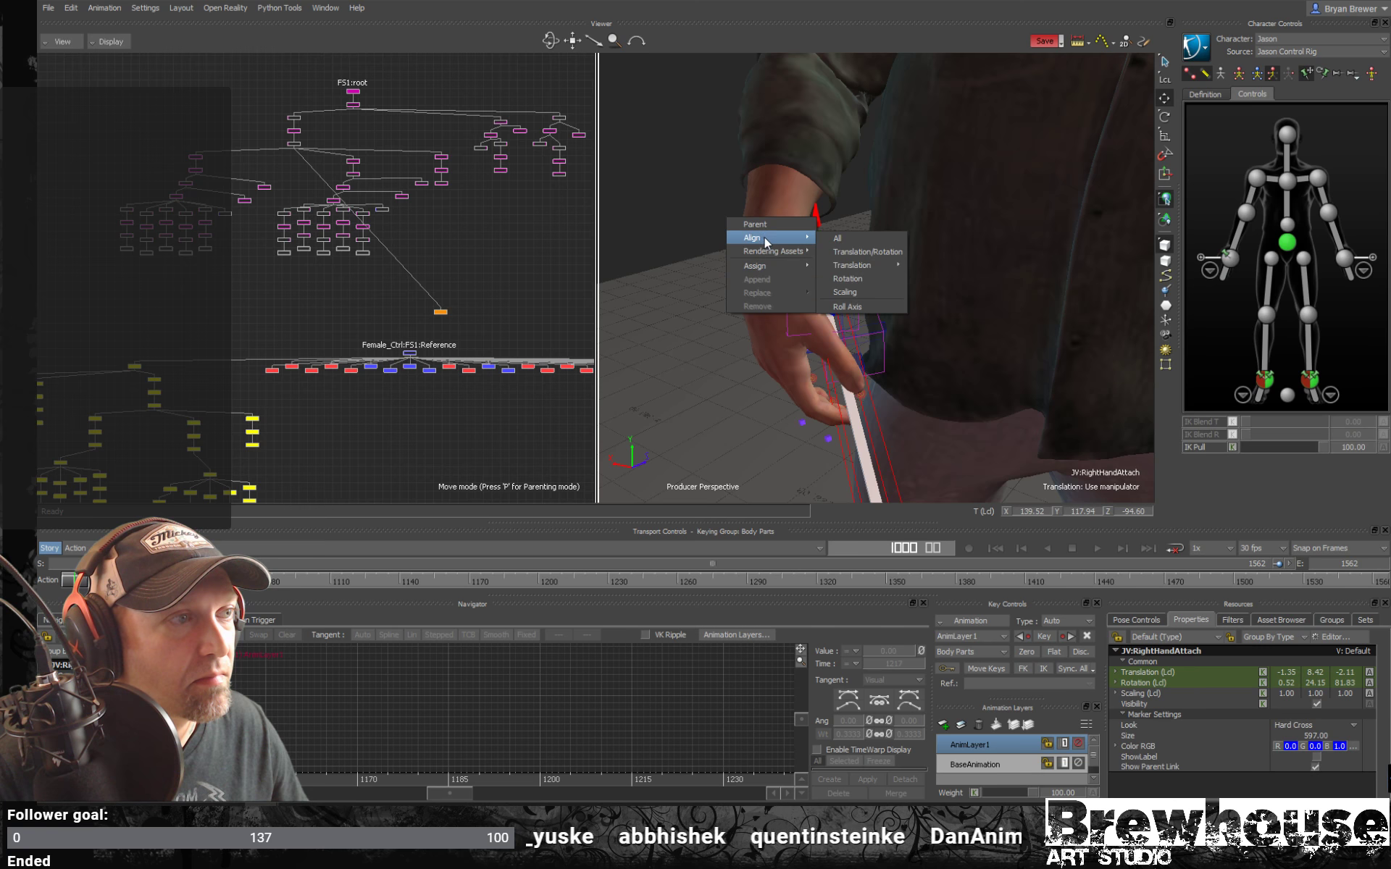
click(841, 252)
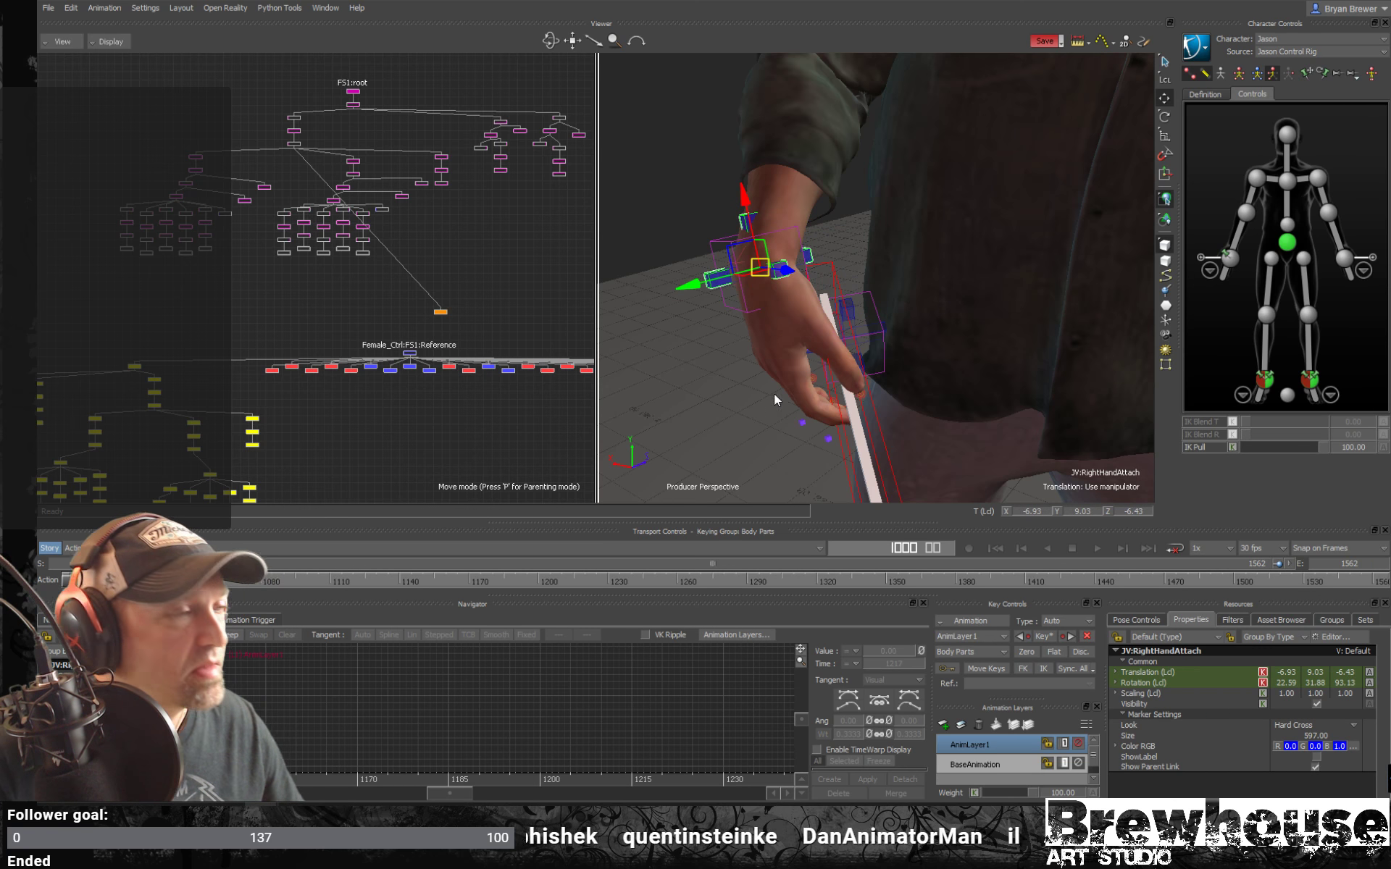
ctrl+drag(788, 367, 678, 359)
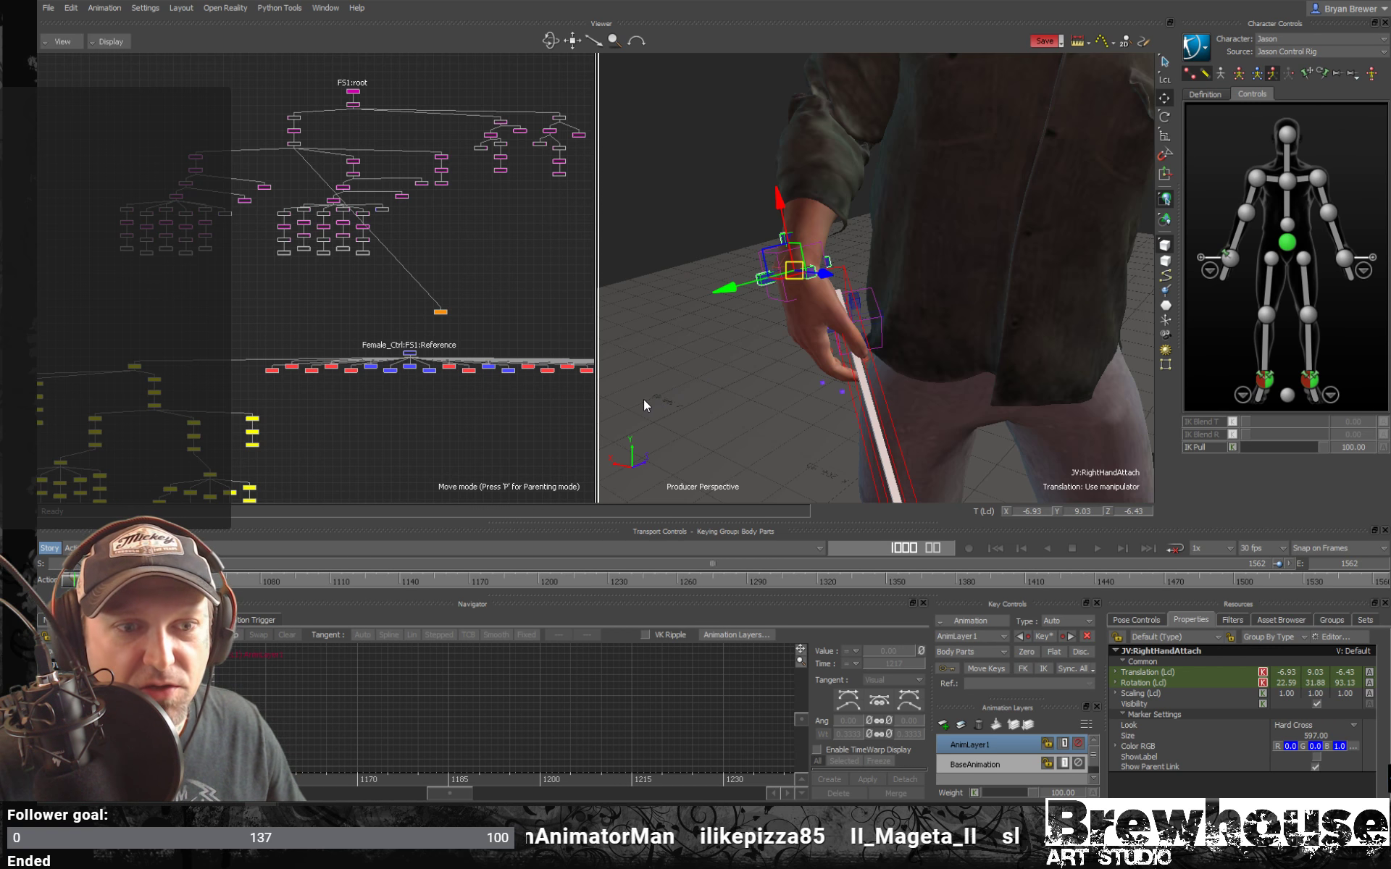
ctrl+shift+drag(711, 378, 815, 324)
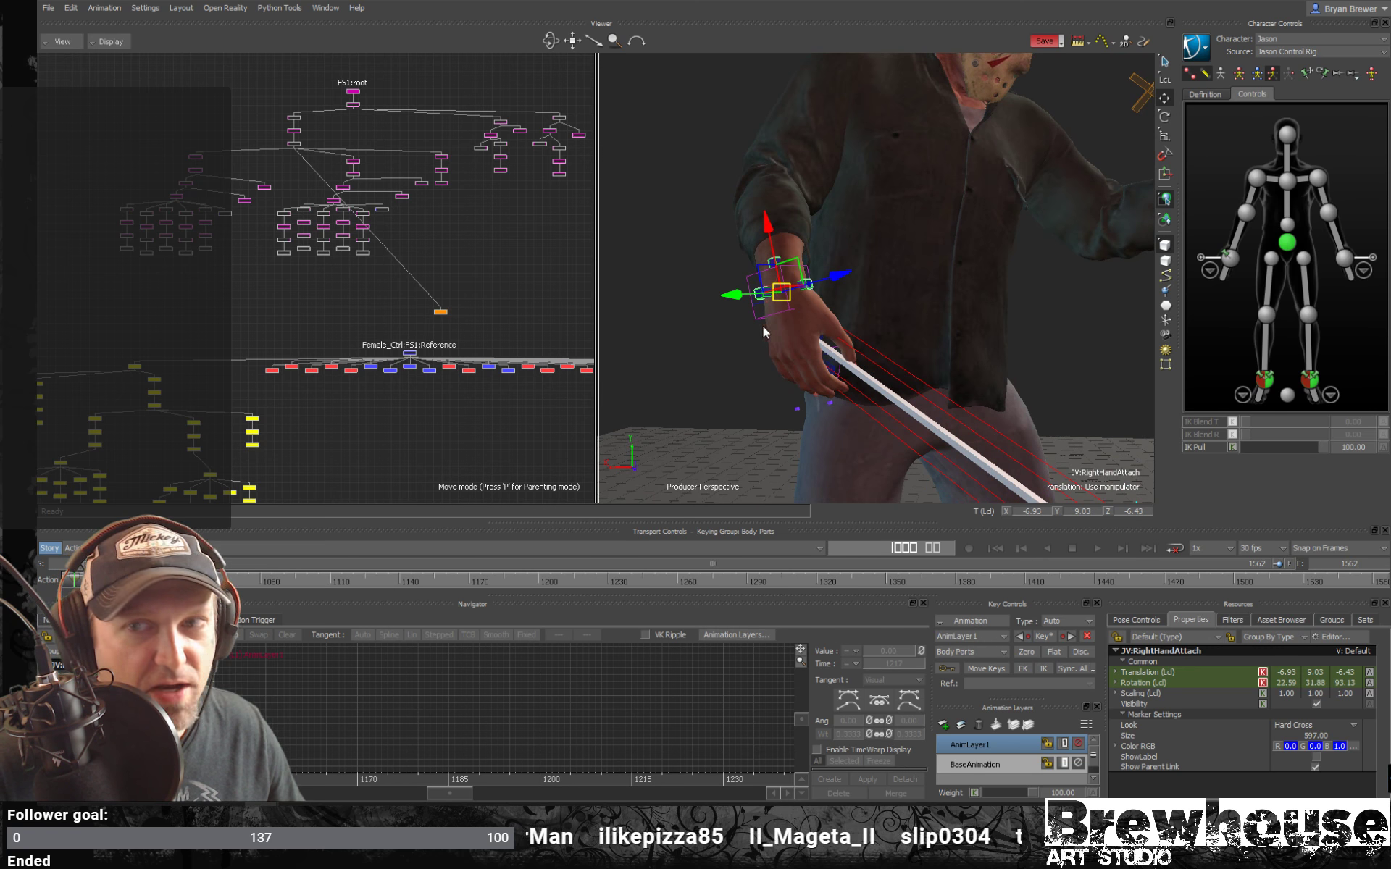
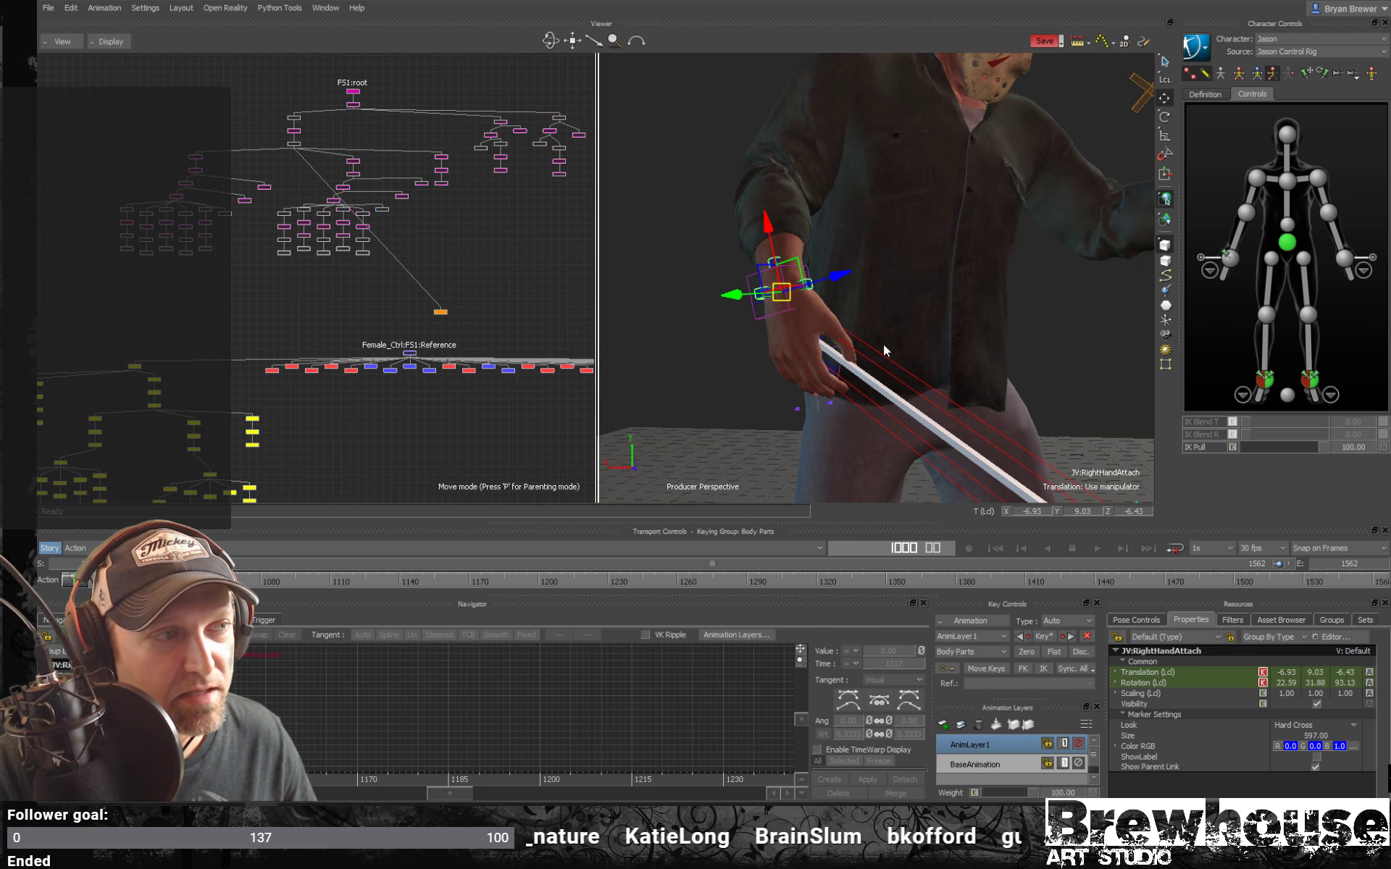
Set IK Blend T and IK Blend R to 100 on Jason's RightWristEffectorAux1.
ctrl+shift+drag(746, 368, 783, 401)
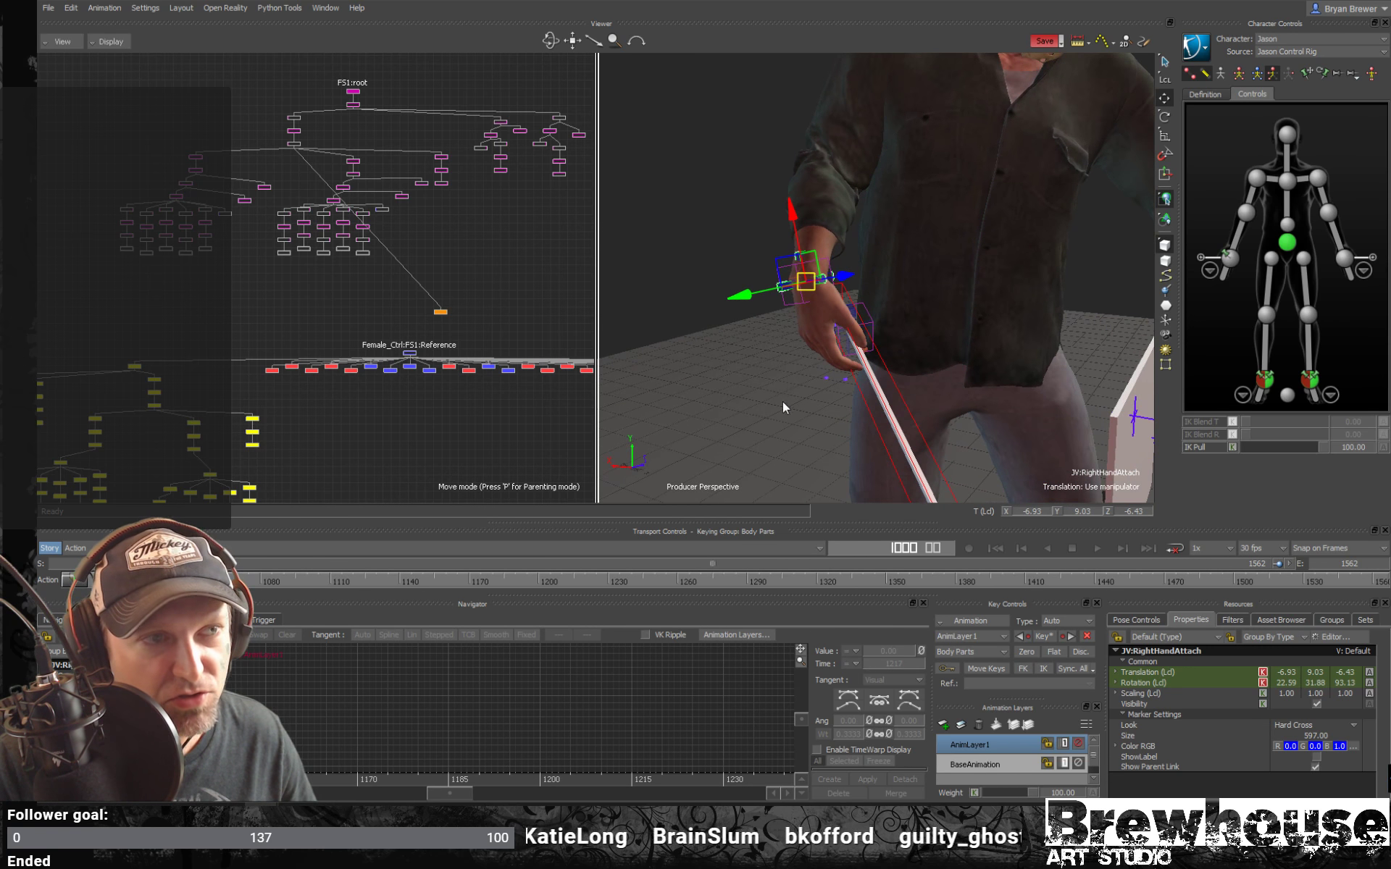
middle_drag(783, 402, 740, 398)
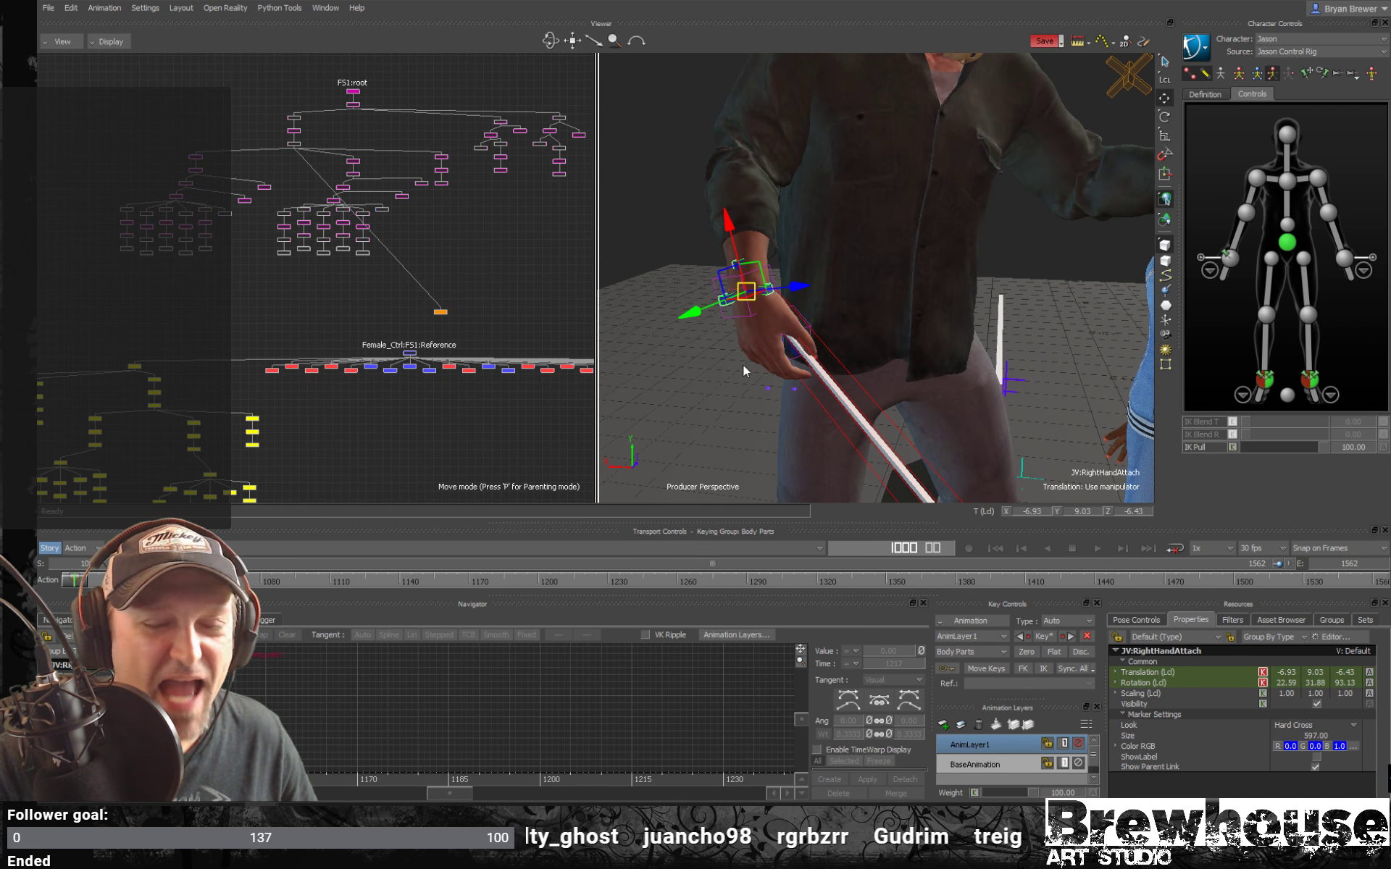
middle_drag(764, 416, 677, 374)
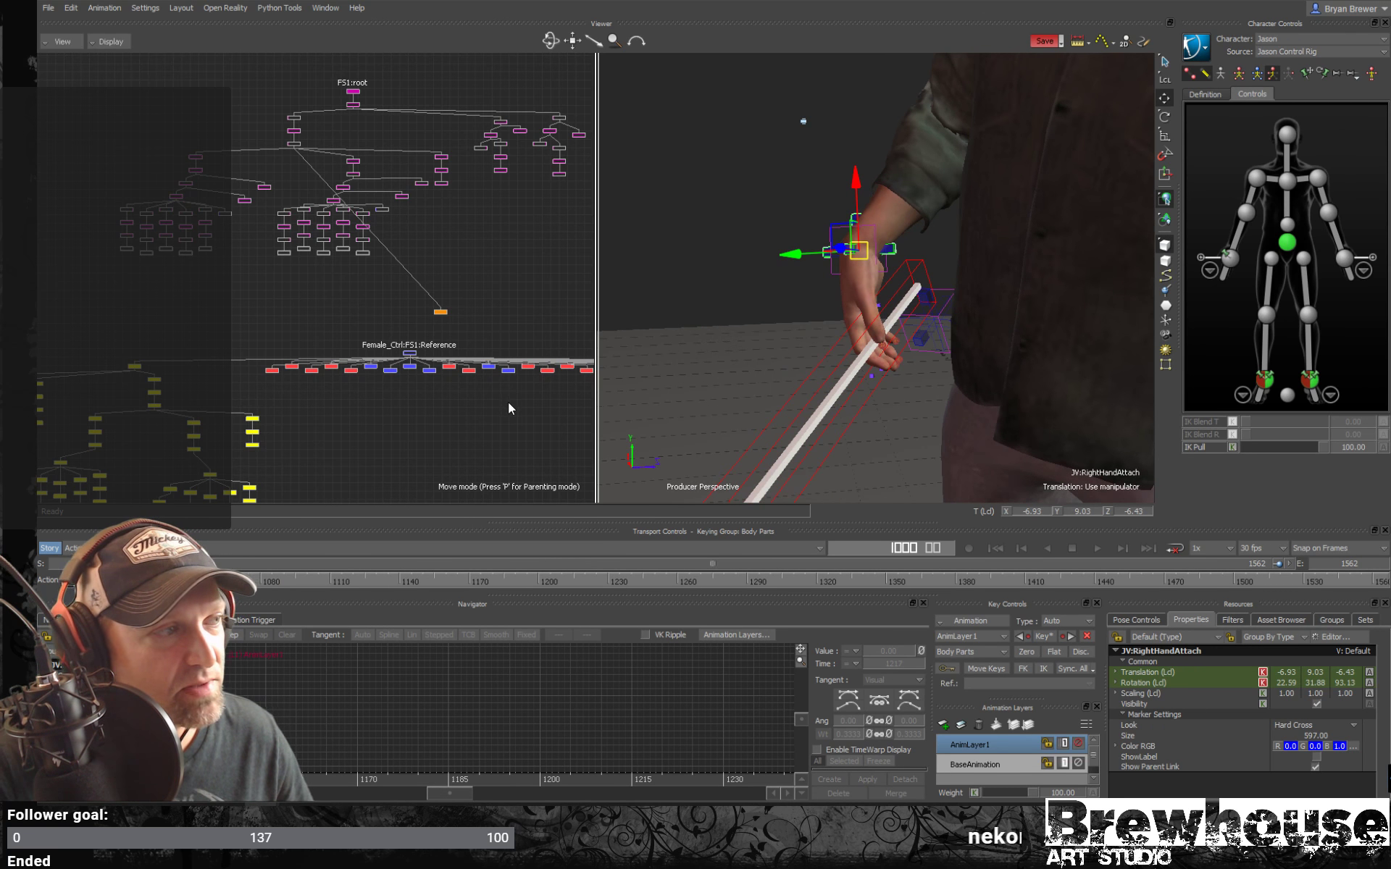
mouse_move(500, 404)
ctrl+mouse_down()
mouse_move(350, 424)
mouse_move(470, 423)
mouse_move(490, 397)
ctrl+mouse_up()
shift+drag(359, 433, 306, 403)
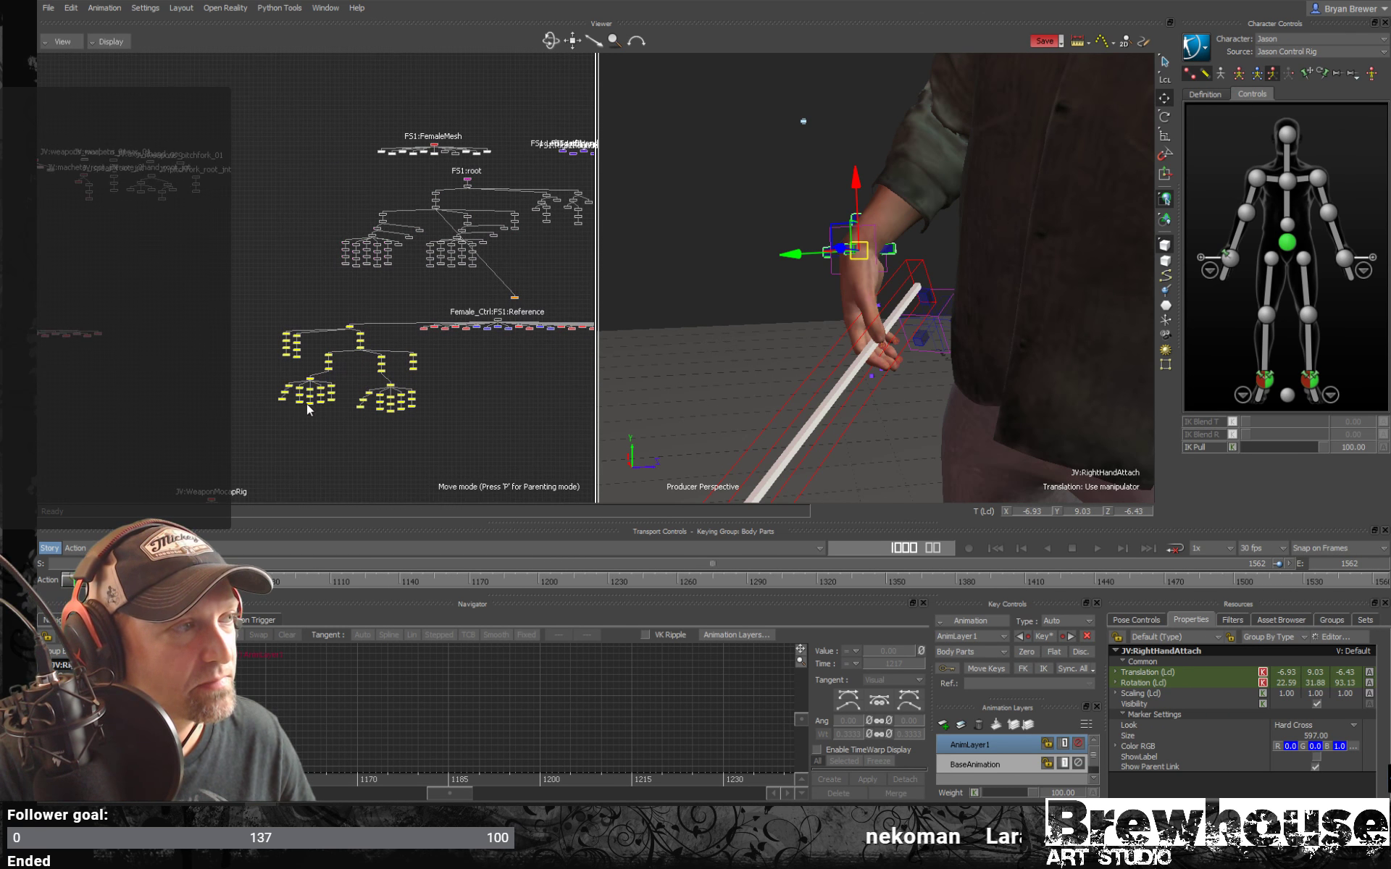
shift+drag(43, 446, 315, 397)
scroll(465, 376, up, 6)
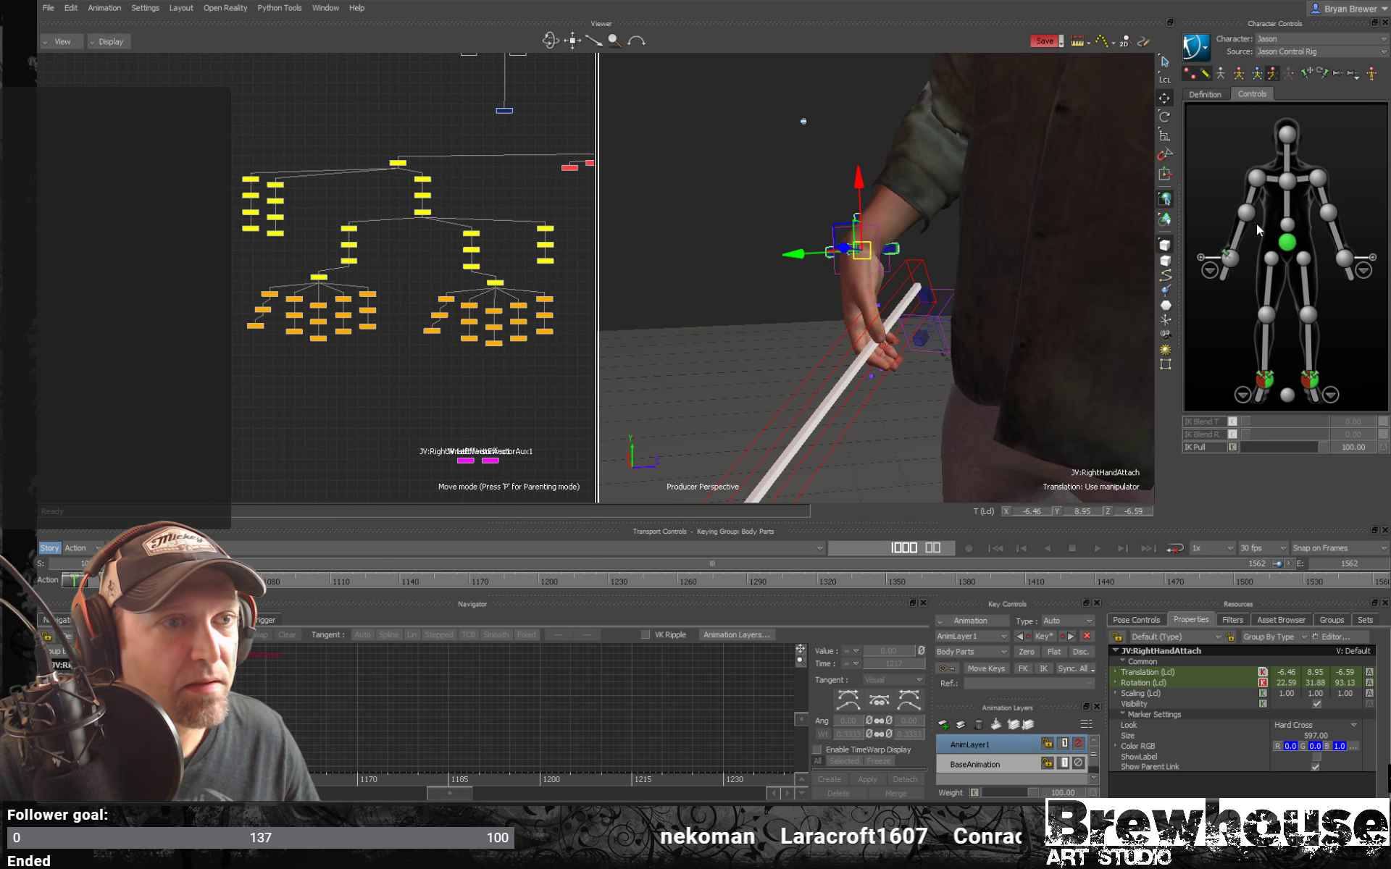
click(1202, 244)
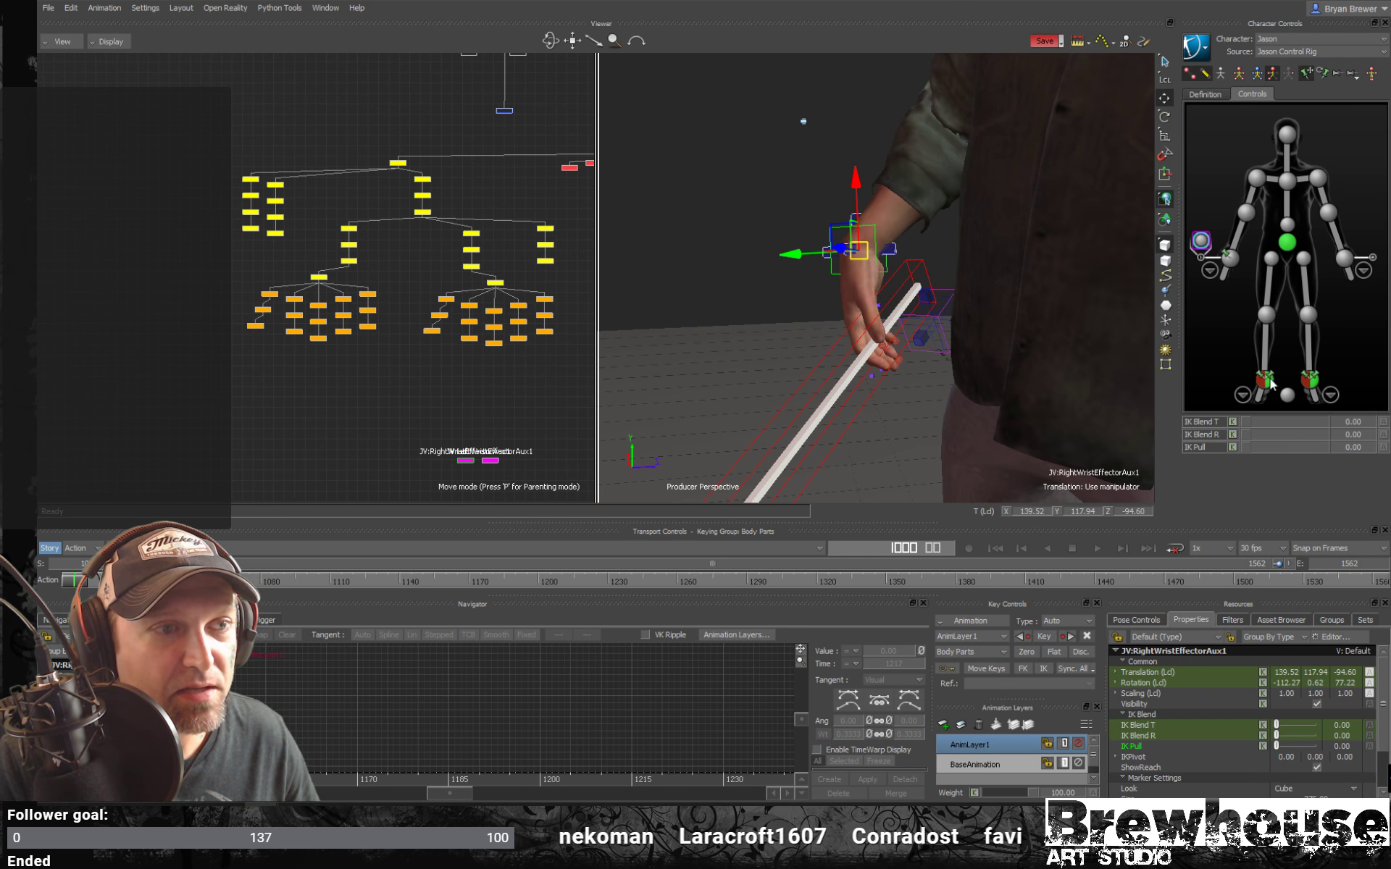
drag(1247, 428, 1355, 434)
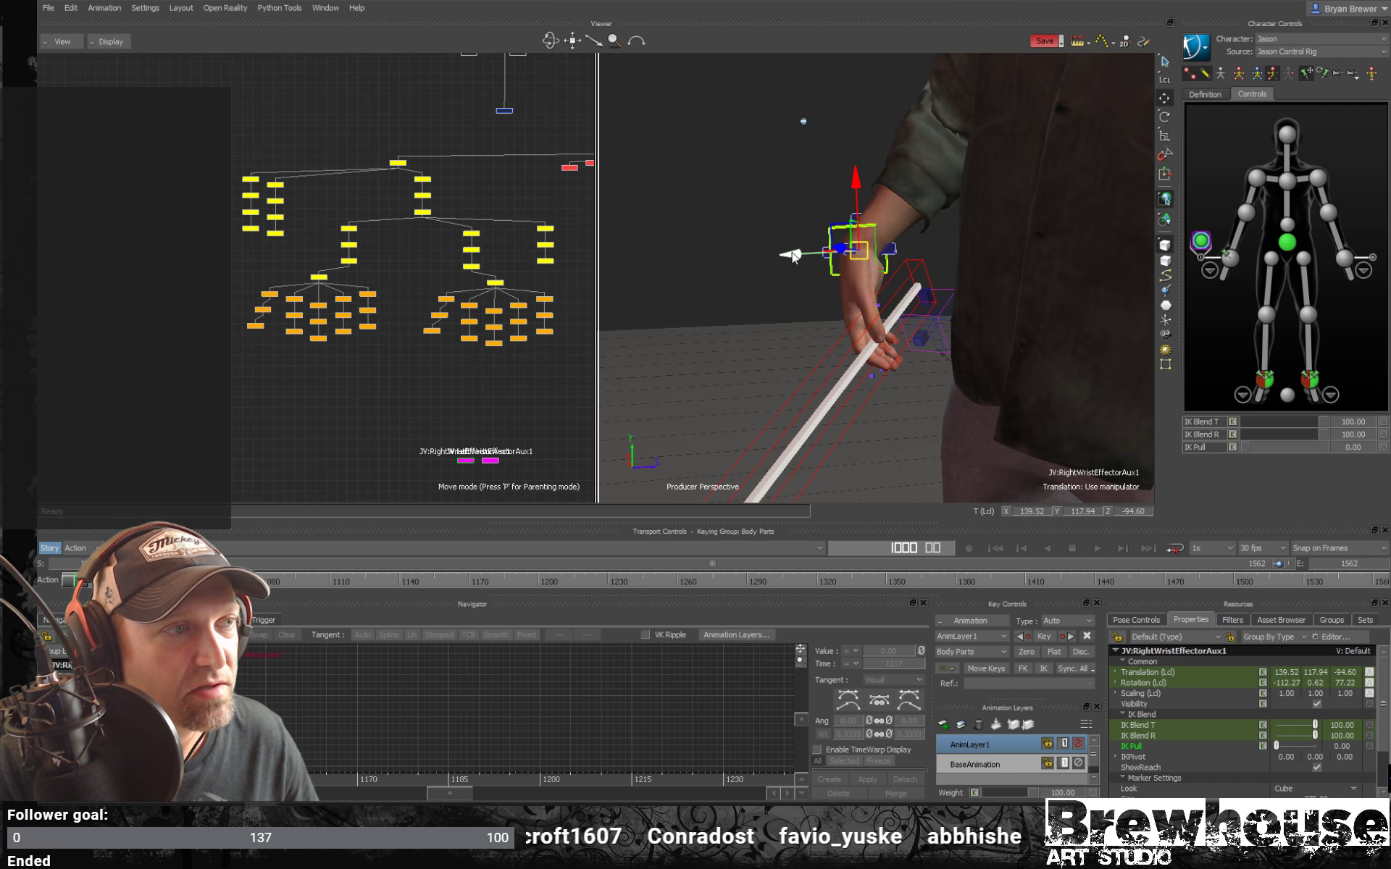
Move and rotate Jason's RightHandAttach marker to bring his right palm closer to the weapon's handle.
drag(794, 255, 823, 259)
click(740, 258)
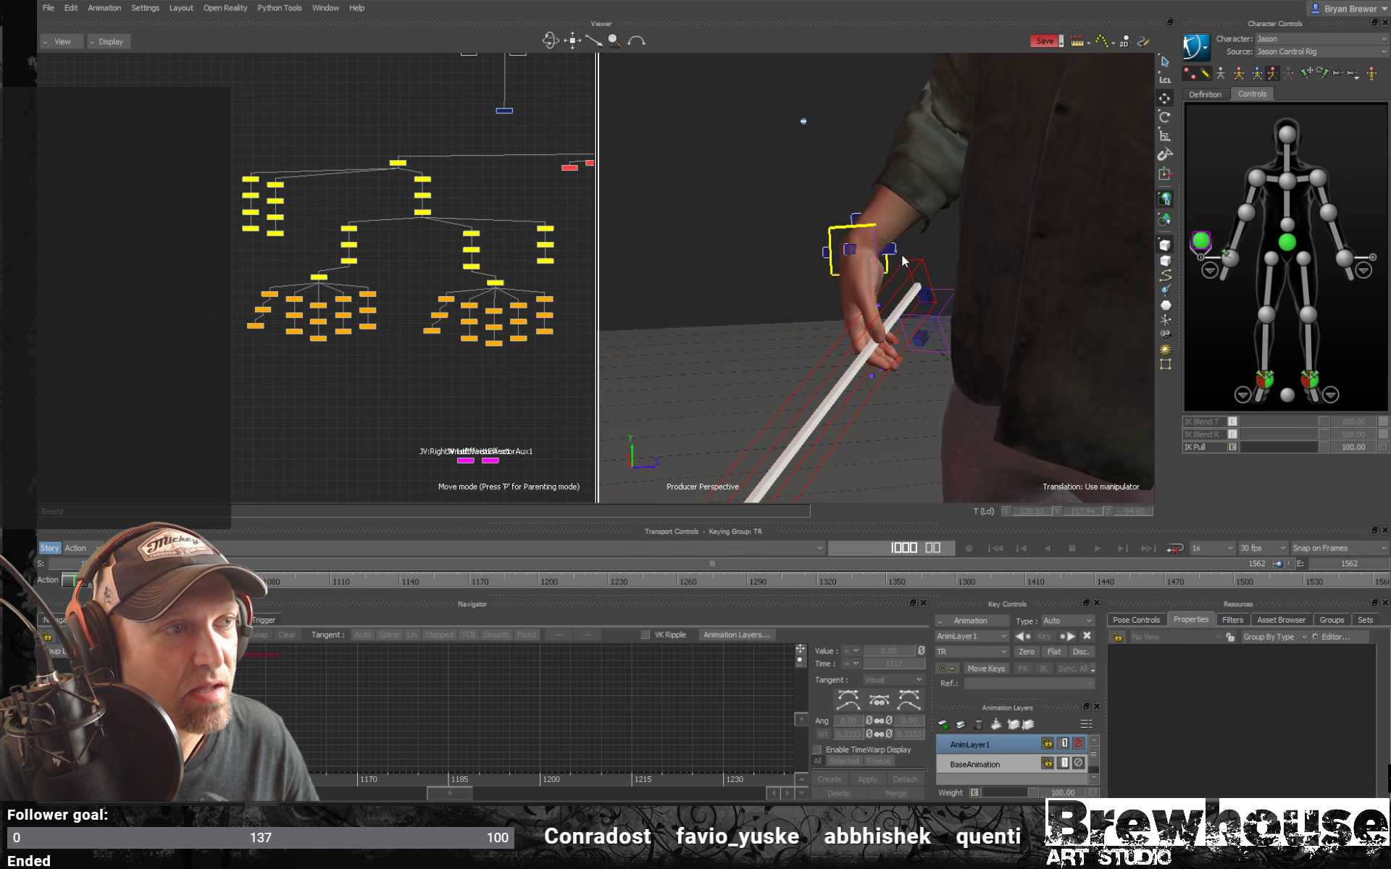
click(855, 217)
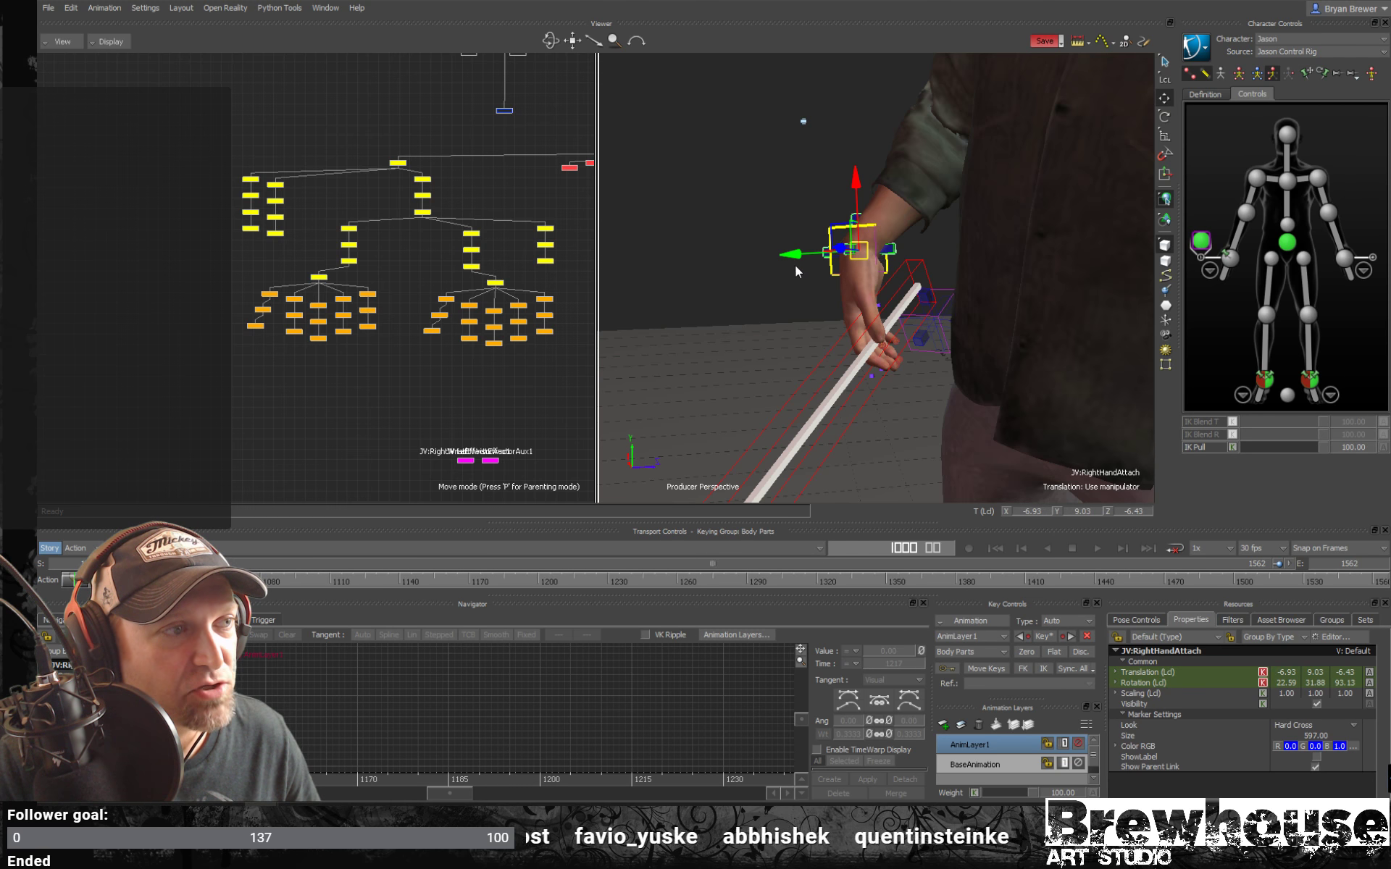
mouse_move(795, 255)
mouse_down()
mouse_move(814, 253)
mouse_move(841, 305)
mouse_move(848, 291)
mouse_up()
key(e)
key(w)
drag(822, 239, 1036, 244)
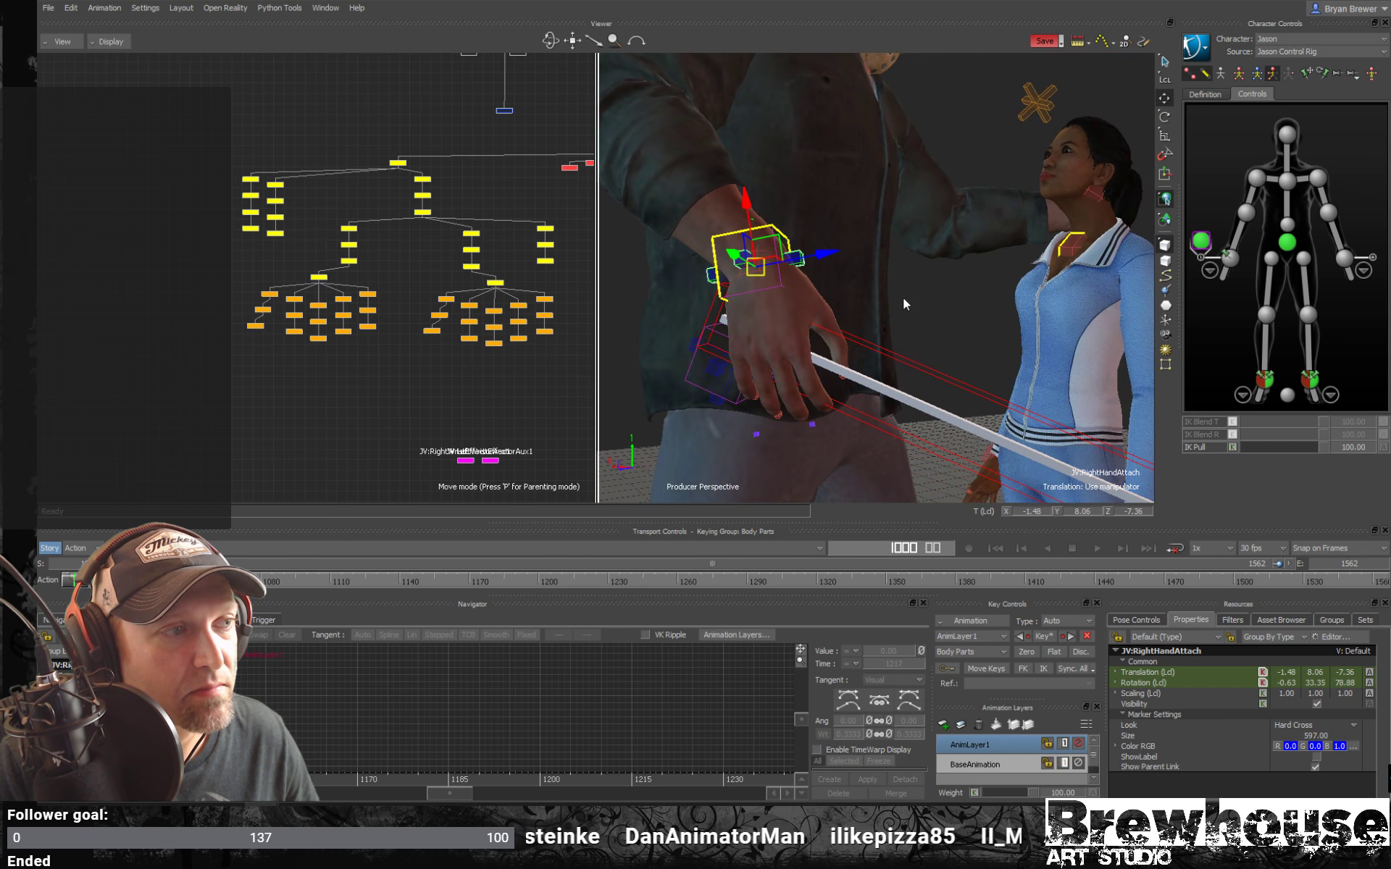
Fine-tune the RightHandAttach marker to translation about -1.68, 7.07, -6.69 and rotation about 4.00, 33.35, 78.88.
mouse_move(903, 297)
alt+mouse_down()
mouse_move(812, 302)
mouse_move(835, 293)
mouse_move(838, 319)
mouse_move(816, 319)
mouse_move(917, 316)
mouse_move(875, 276)
mouse_move(909, 158)
mouse_move(902, 187)
mouse_move(985, 238)
mouse_move(776, 272)
mouse_move(704, 331)
mouse_move(798, 295)
alt+mouse_up()
key(r)
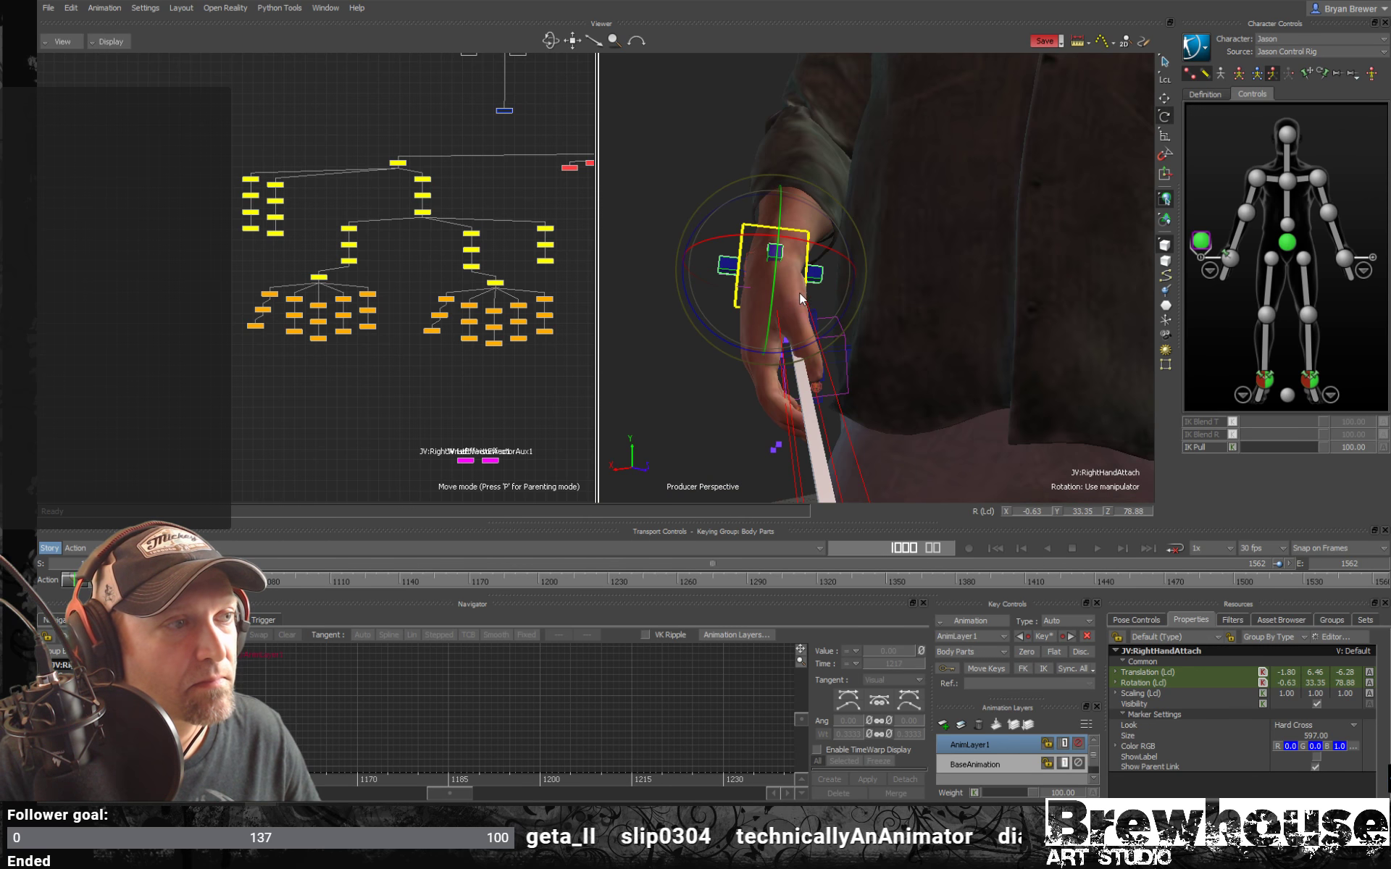
drag(824, 242, 790, 184)
key(w)
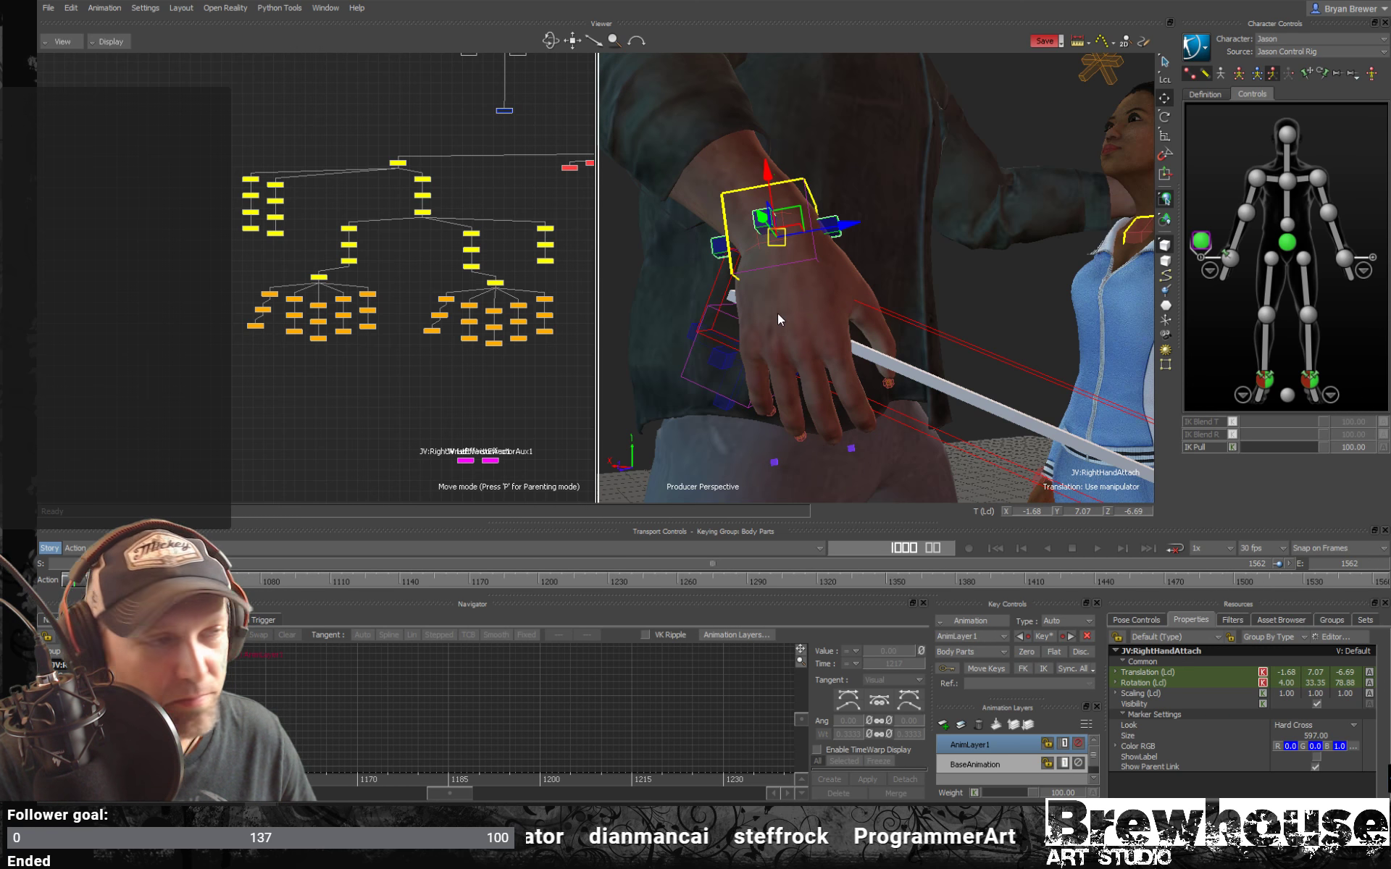
ctrl+shift+drag(780, 319, 630, 326)
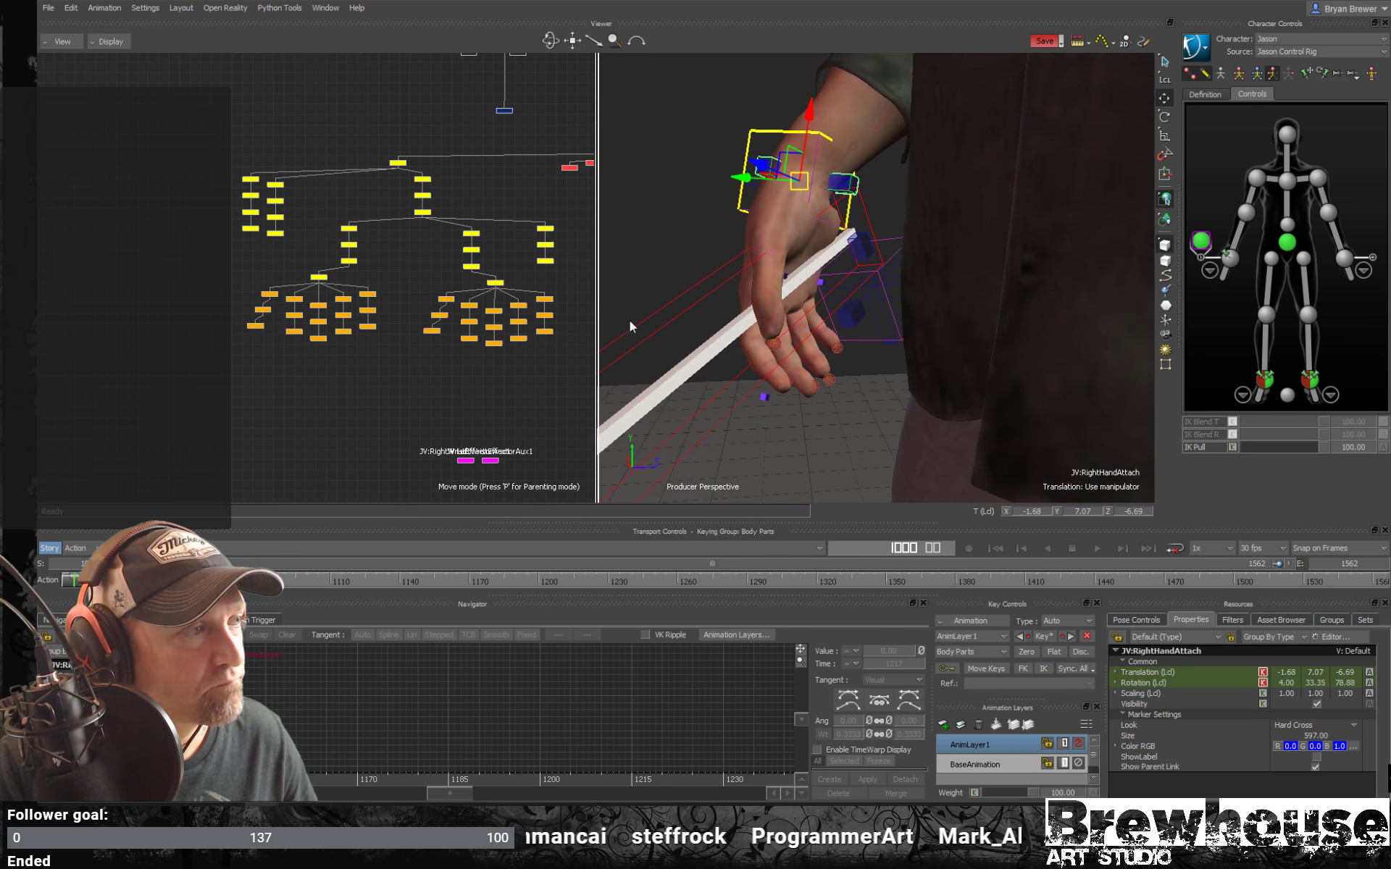
Rotate the 12 joint markers of Jason's four right-hand fingers together to curl them around the weapon, and switch the viewer to Models only.
drag(559, 362, 466, 298)
key(r)
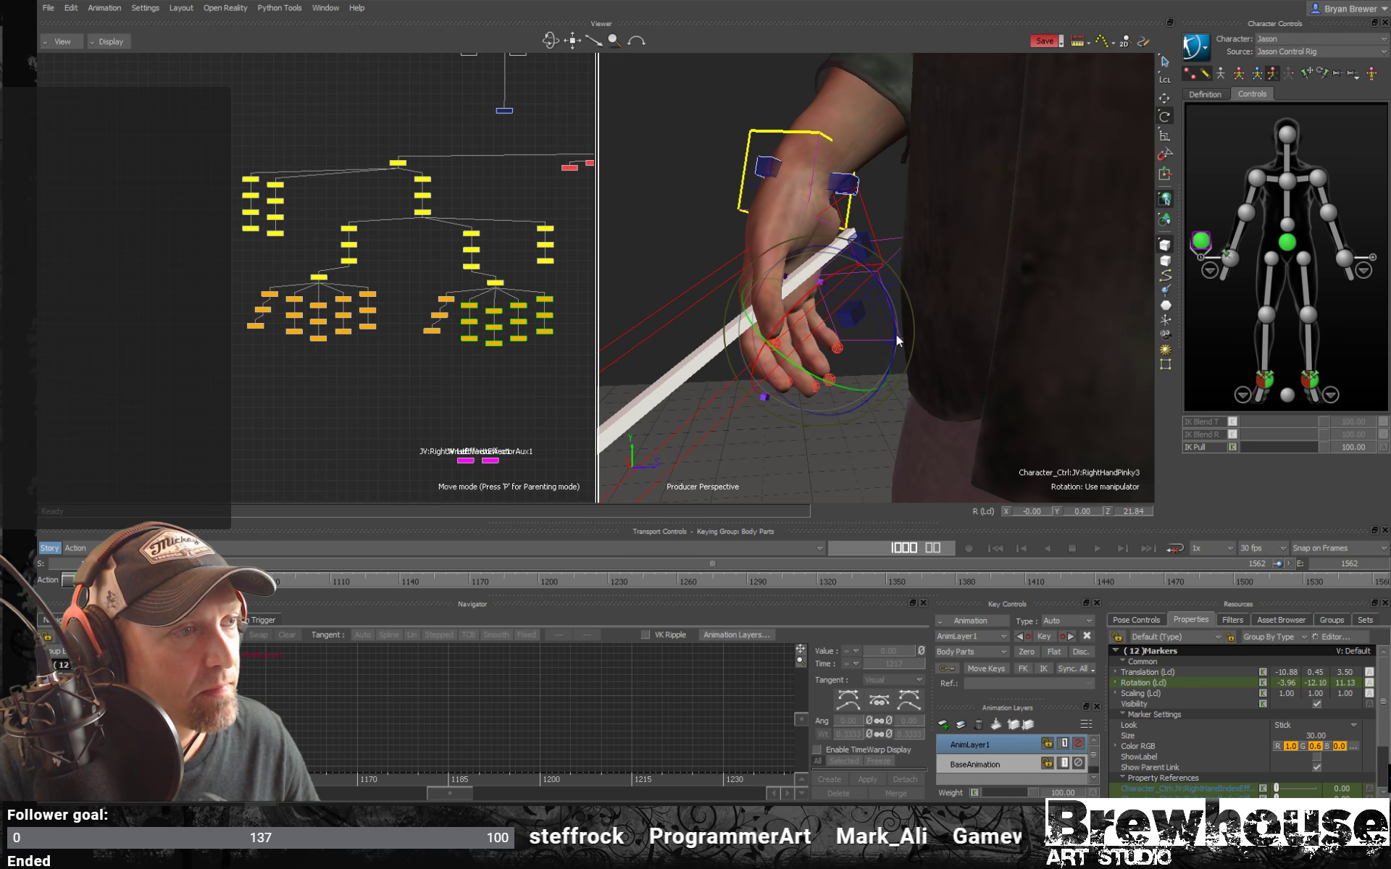
drag(897, 340, 893, 304)
key(ctrl+a)
key(ctrl+a)
Bend the tip joint of Jason's right index finger around the weapon to a Z rotation of about 67.
ctrl+shift+drag(801, 298, 880, 329)
click(470, 337)
key(t)
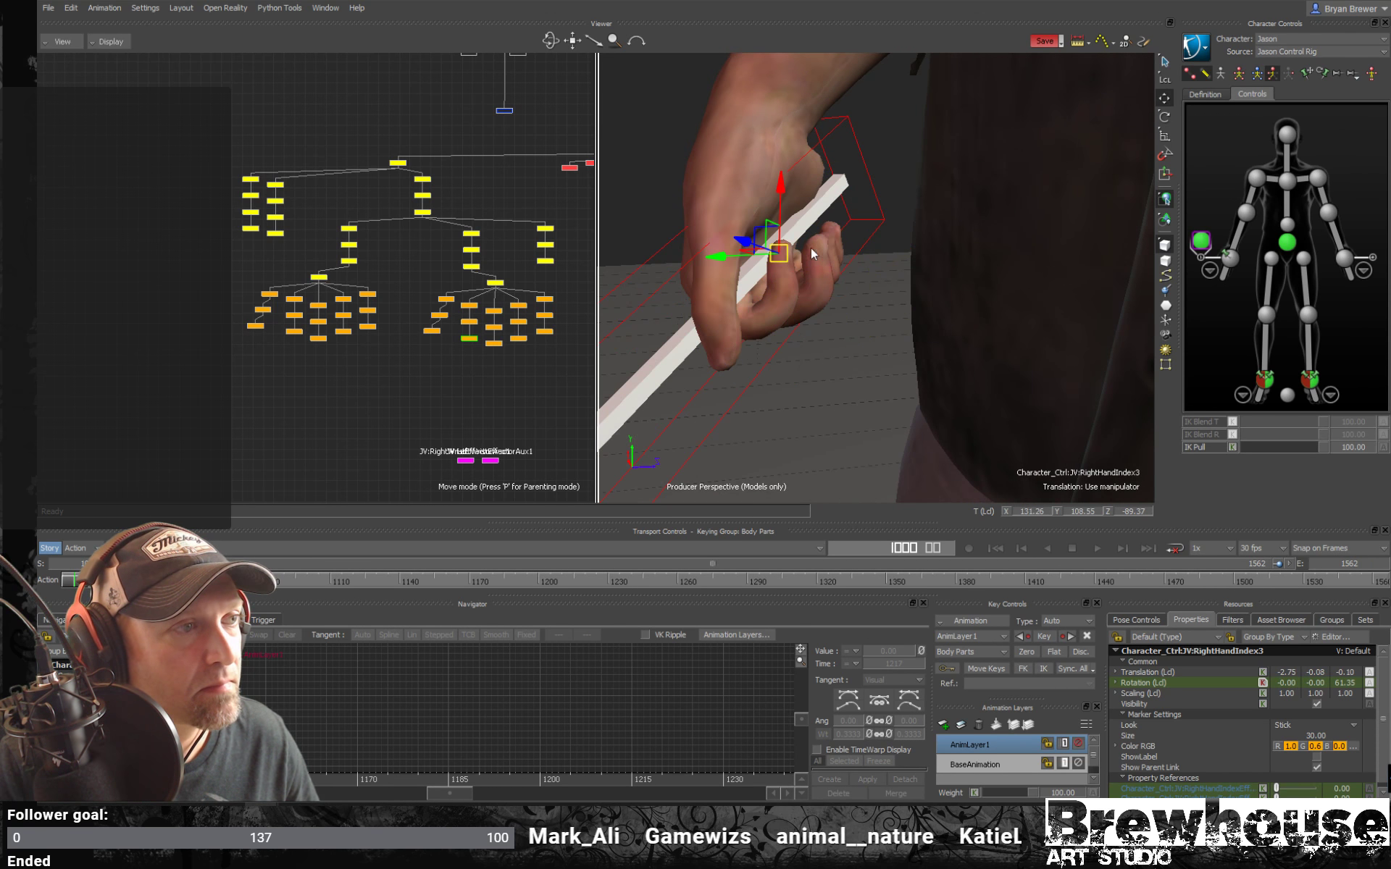
mouse_move(775, 218)
mouse_down()
mouse_move(776, 167)
mouse_move(768, 207)
mouse_up()
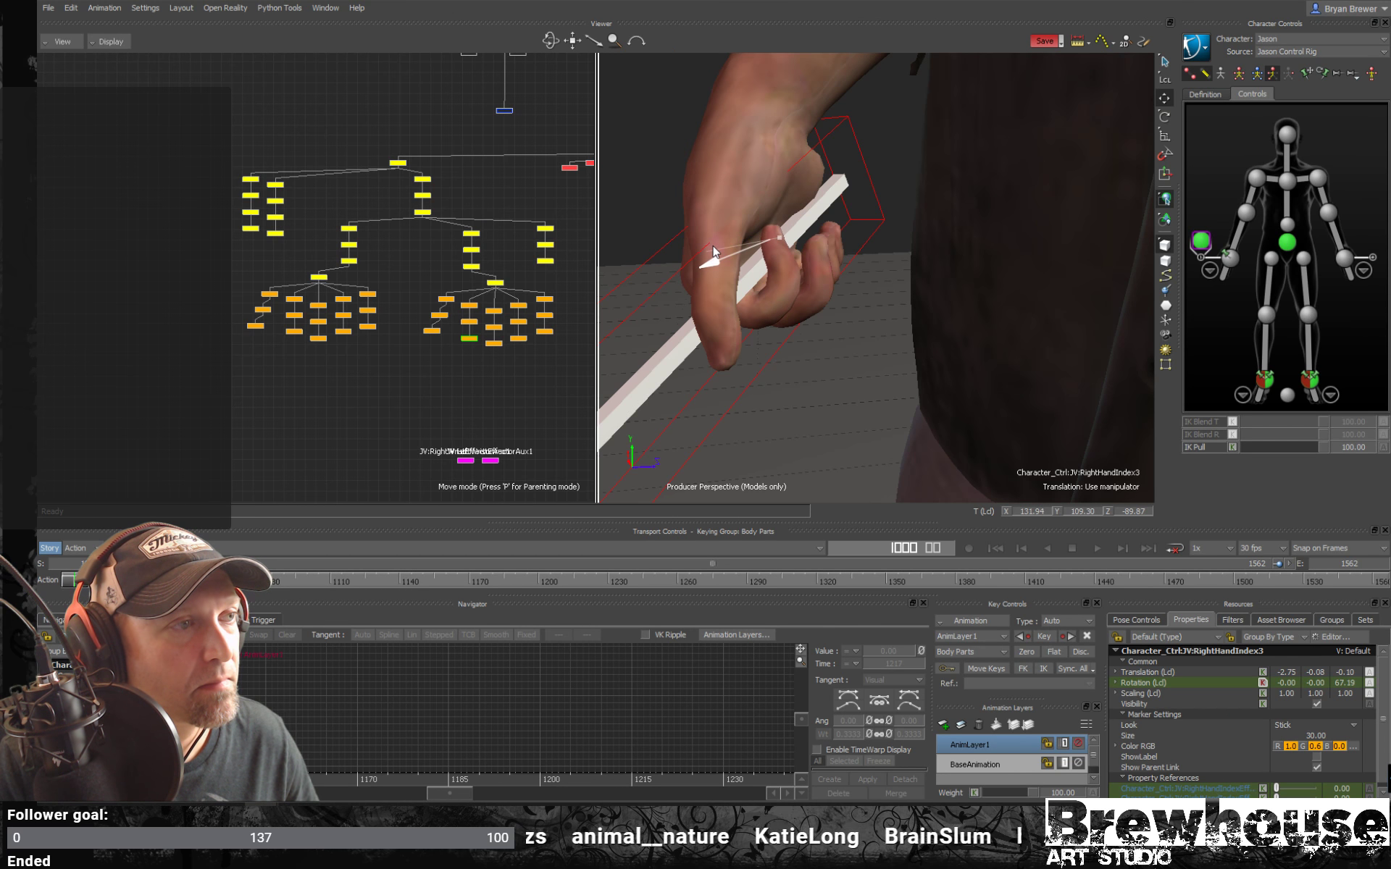
Curl the tip joint of Jason's right middle finger further around the weapon.
click(494, 343)
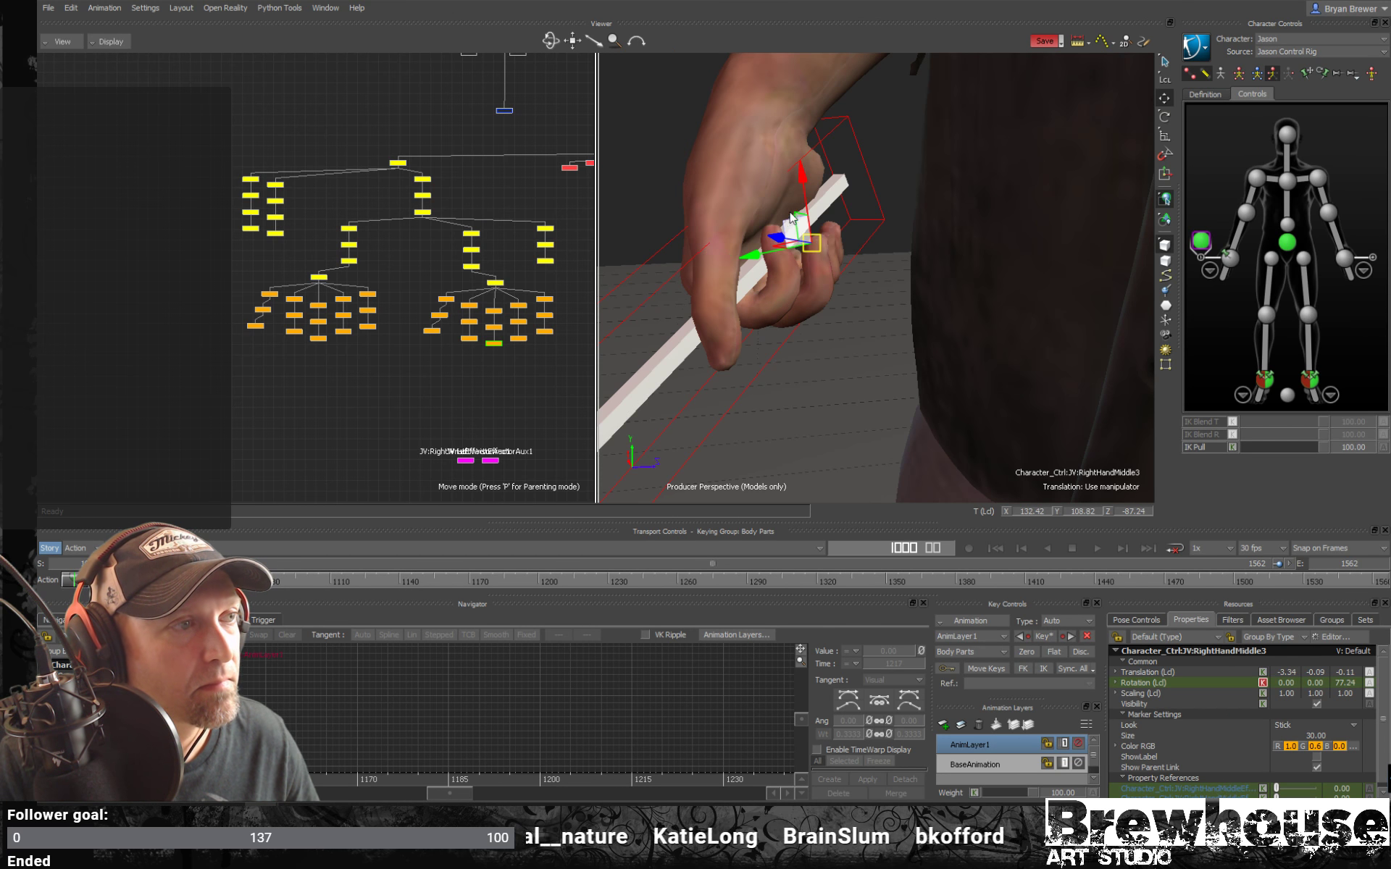
ctrl+shift+drag(800, 211, 737, 206)
click(773, 232)
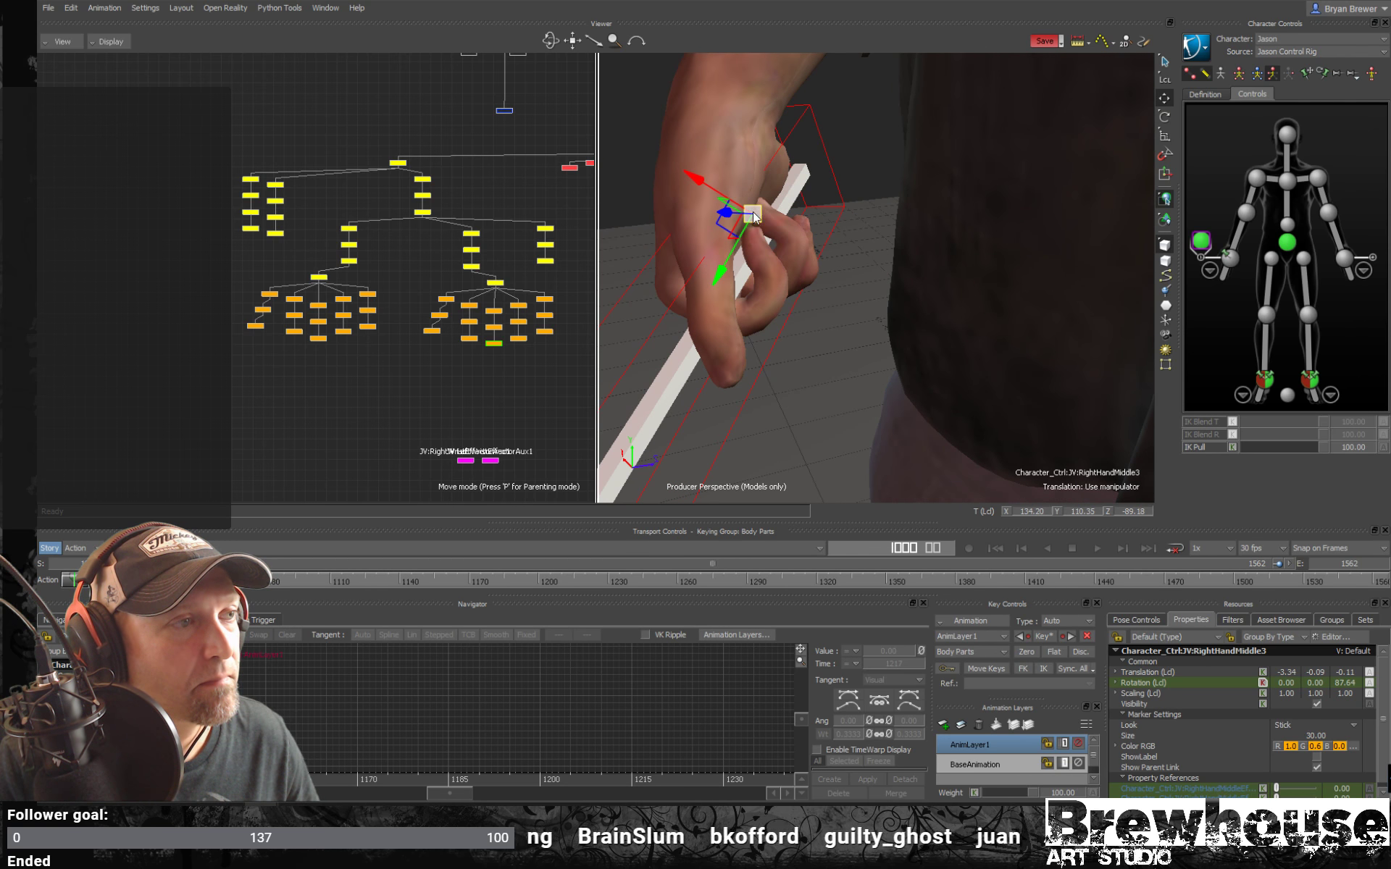
drag(789, 187, 743, 162)
Try to bend the tip joint of Jason's right pinky around the weapon.
click(546, 332)
ctrl+shift+drag(732, 286, 842, 108)
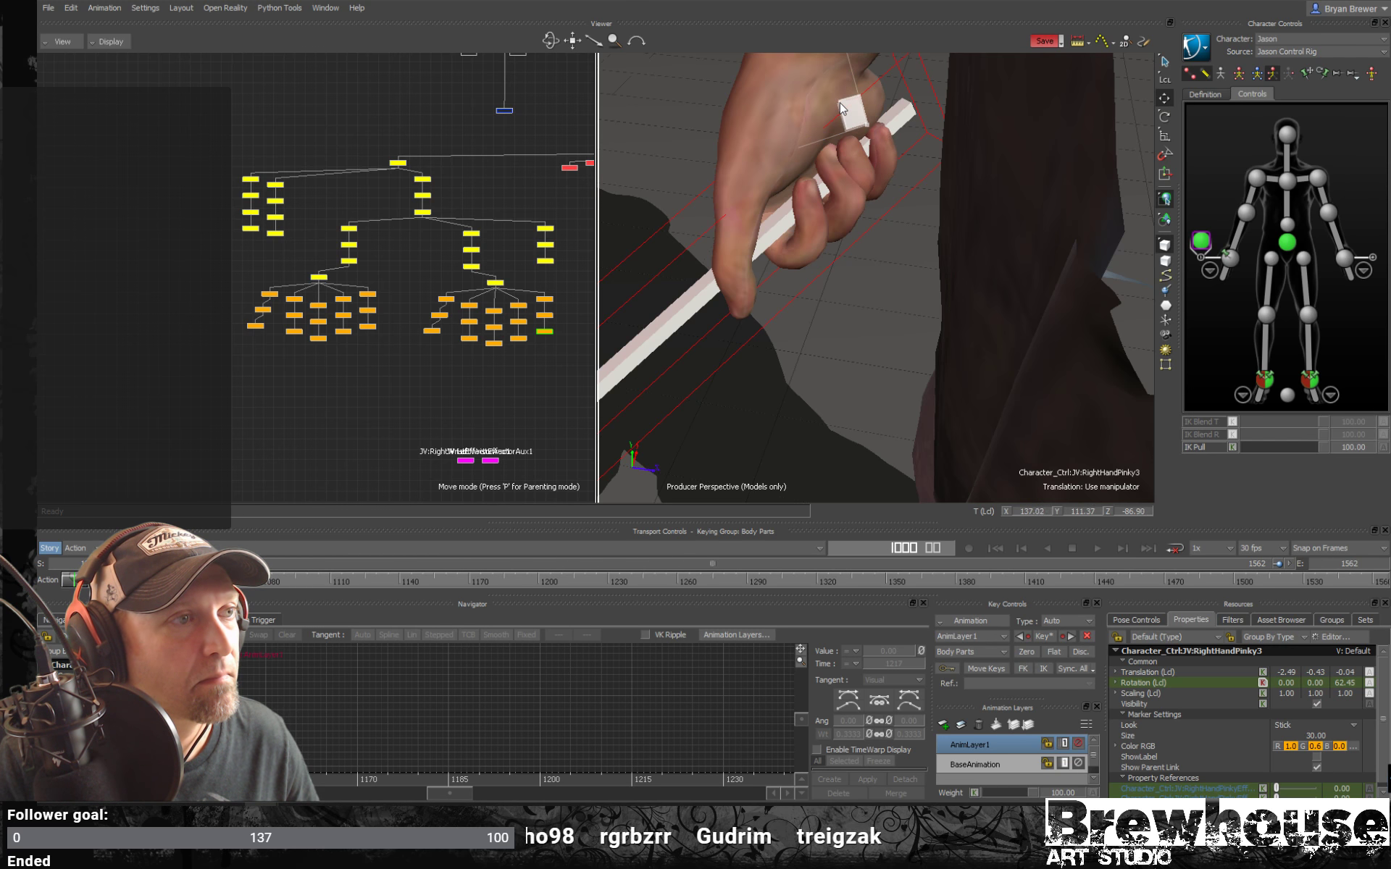
key(ctrl+z)
Rotate the base joint of Jason's right thumb toward the weapon, to about -0.51, 10.61, -4.63.
mouse_move(881, 206)
ctrl+shift+mouse_down()
mouse_move(806, 242)
mouse_move(687, 212)
ctrl+shift+mouse_up()
ctrl+shift+drag(802, 248, 910, 227)
click(448, 297)
key(r)
ctrl+shift+drag(688, 289, 897, 292)
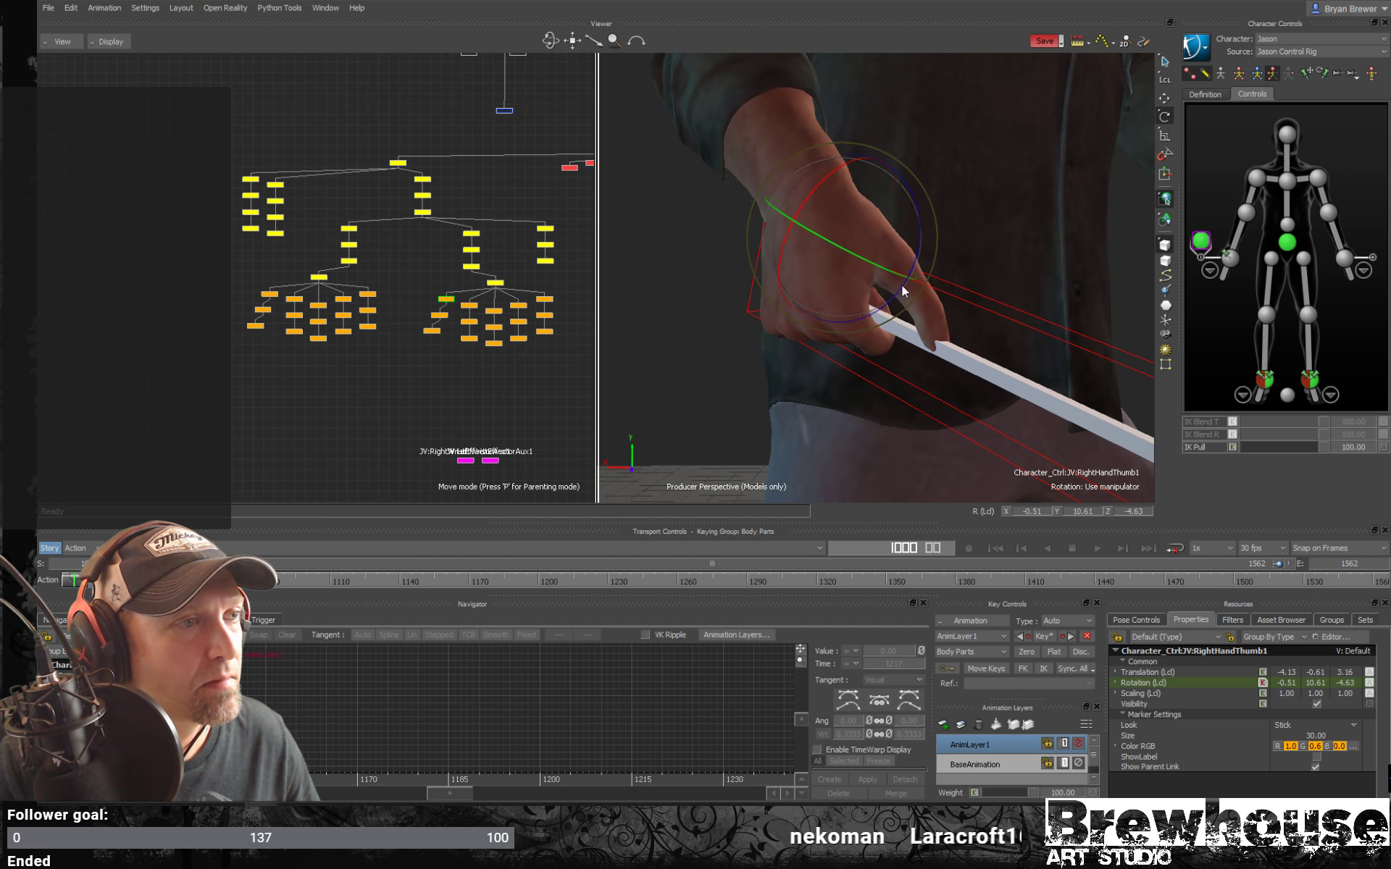
Rotate the right thumb's tip joint to about -40.32 in Z and readjust its base joint to about -3.36, 9.92, -1.10.
click(431, 331)
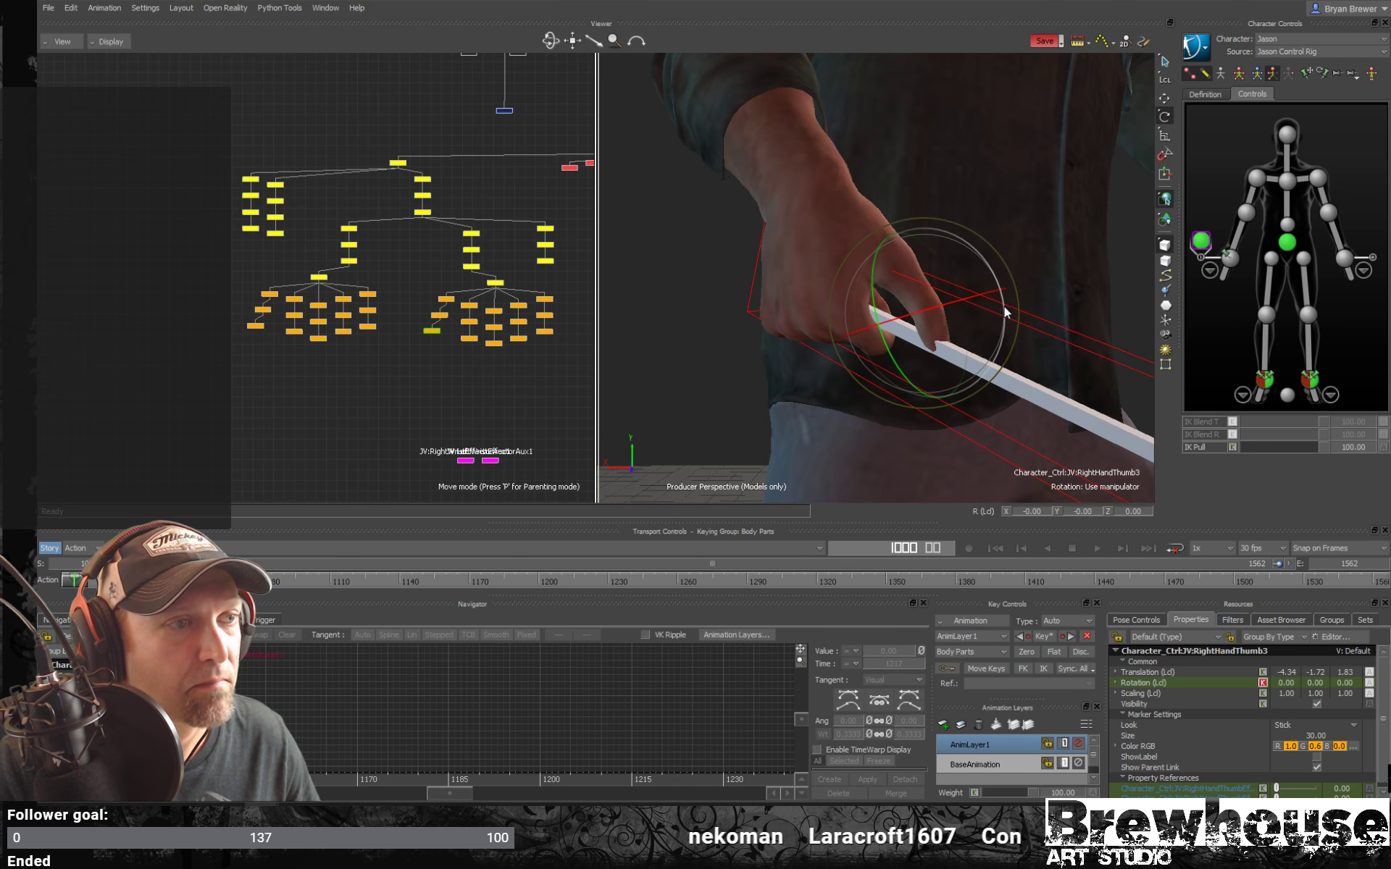
drag(1005, 312, 998, 278)
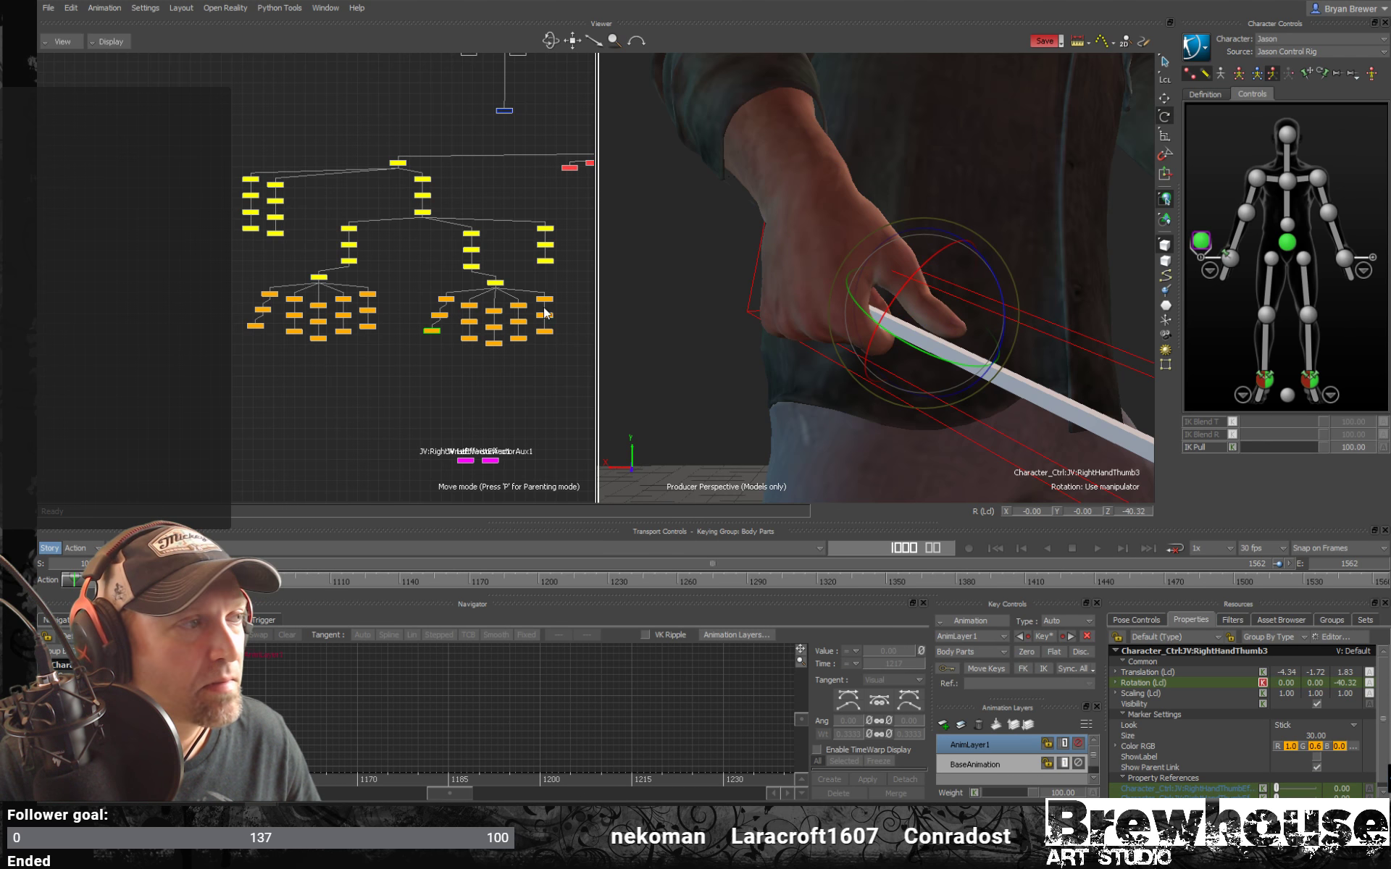
click(445, 296)
ctrl+shift+drag(806, 294, 839, 273)
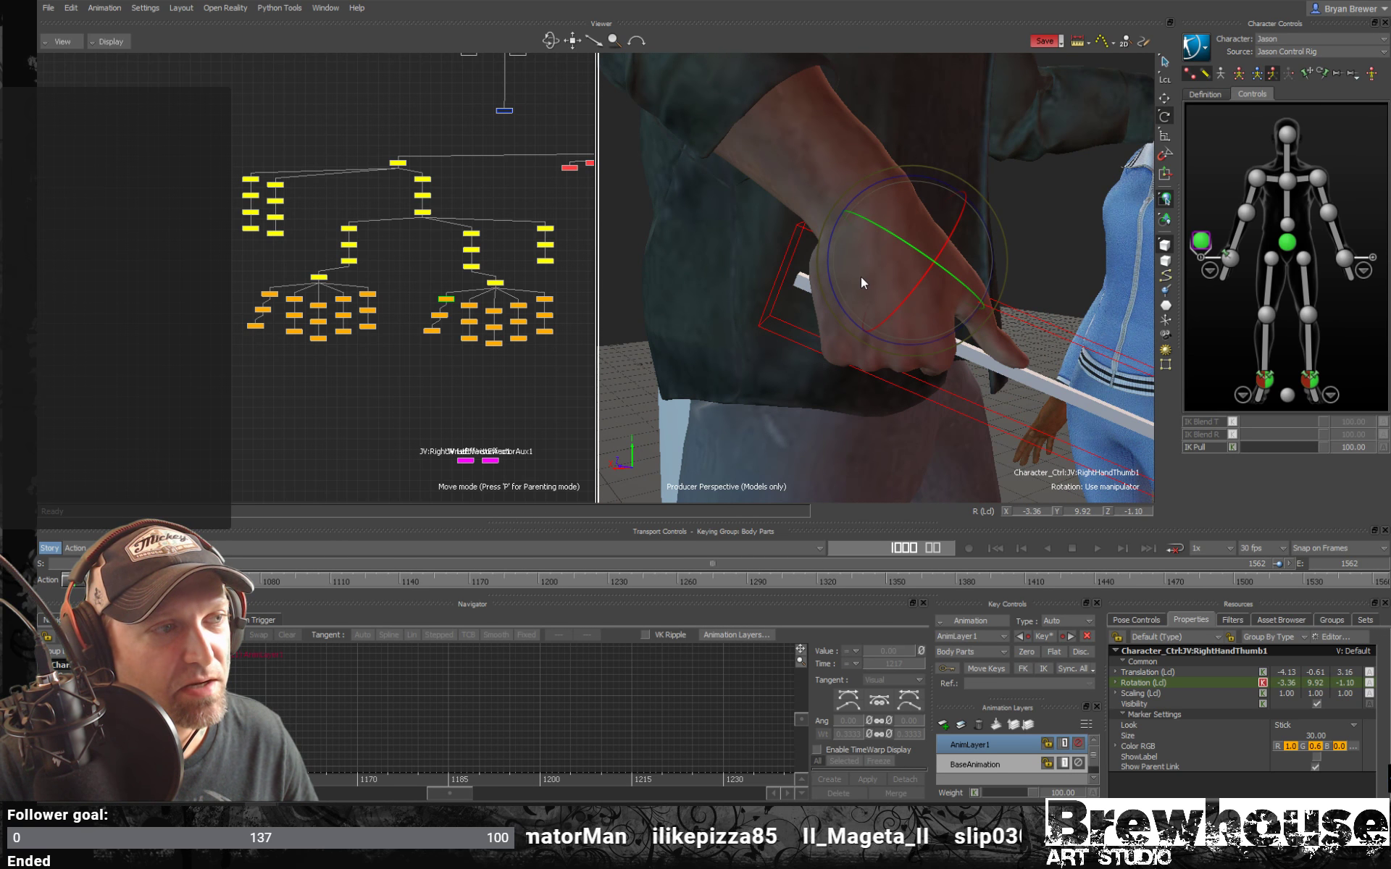
Examine Jason's right-hand grip in X-Ray display and from several angles, checking the index finger's base joint and the RightHandAttach marker.
key(ctrl+a)
key(ctrl+a)
ctrl+shift+drag(916, 307, 845, 232)
click(678, 292)
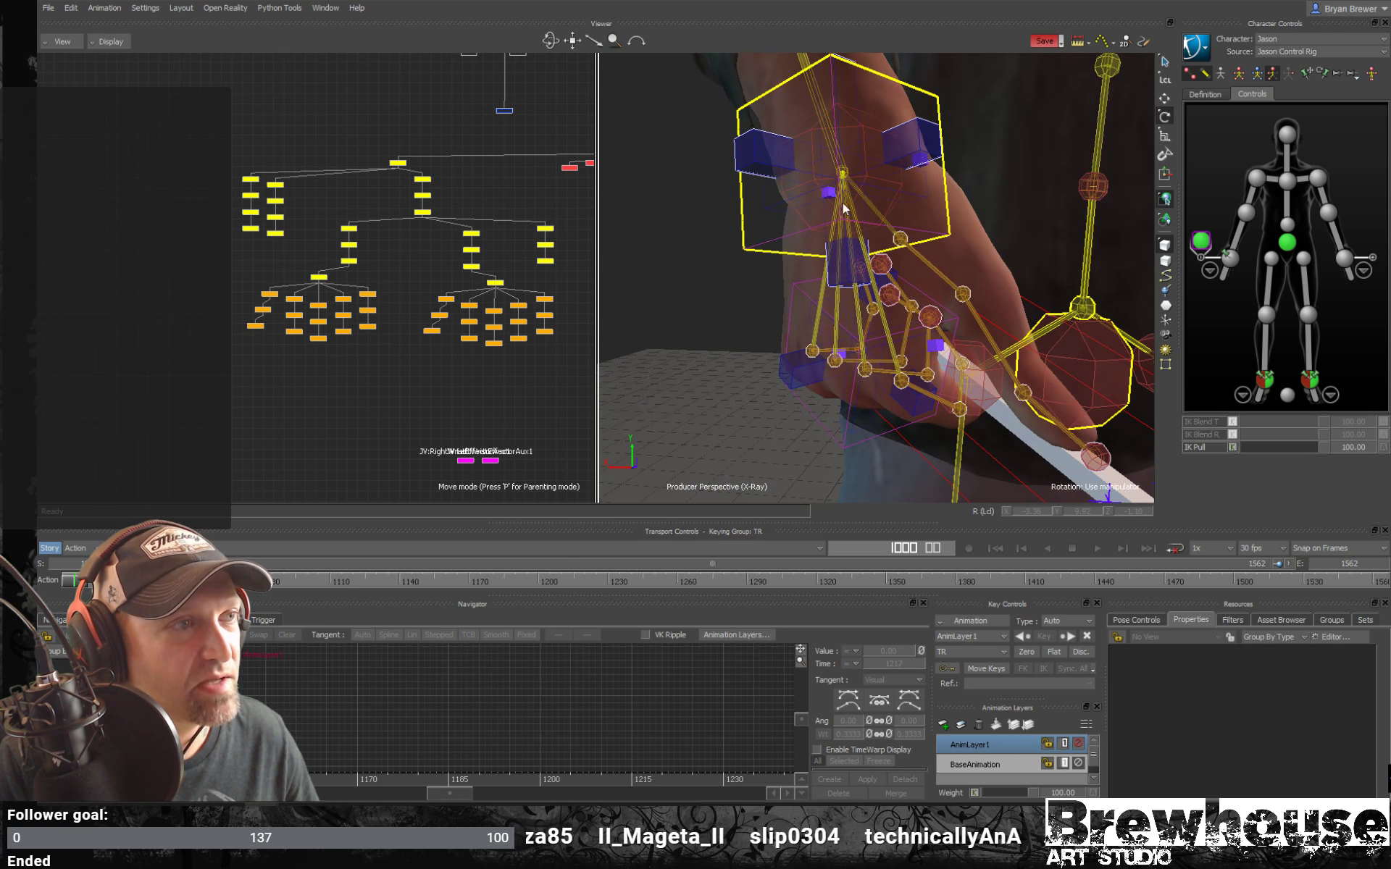
click(899, 381)
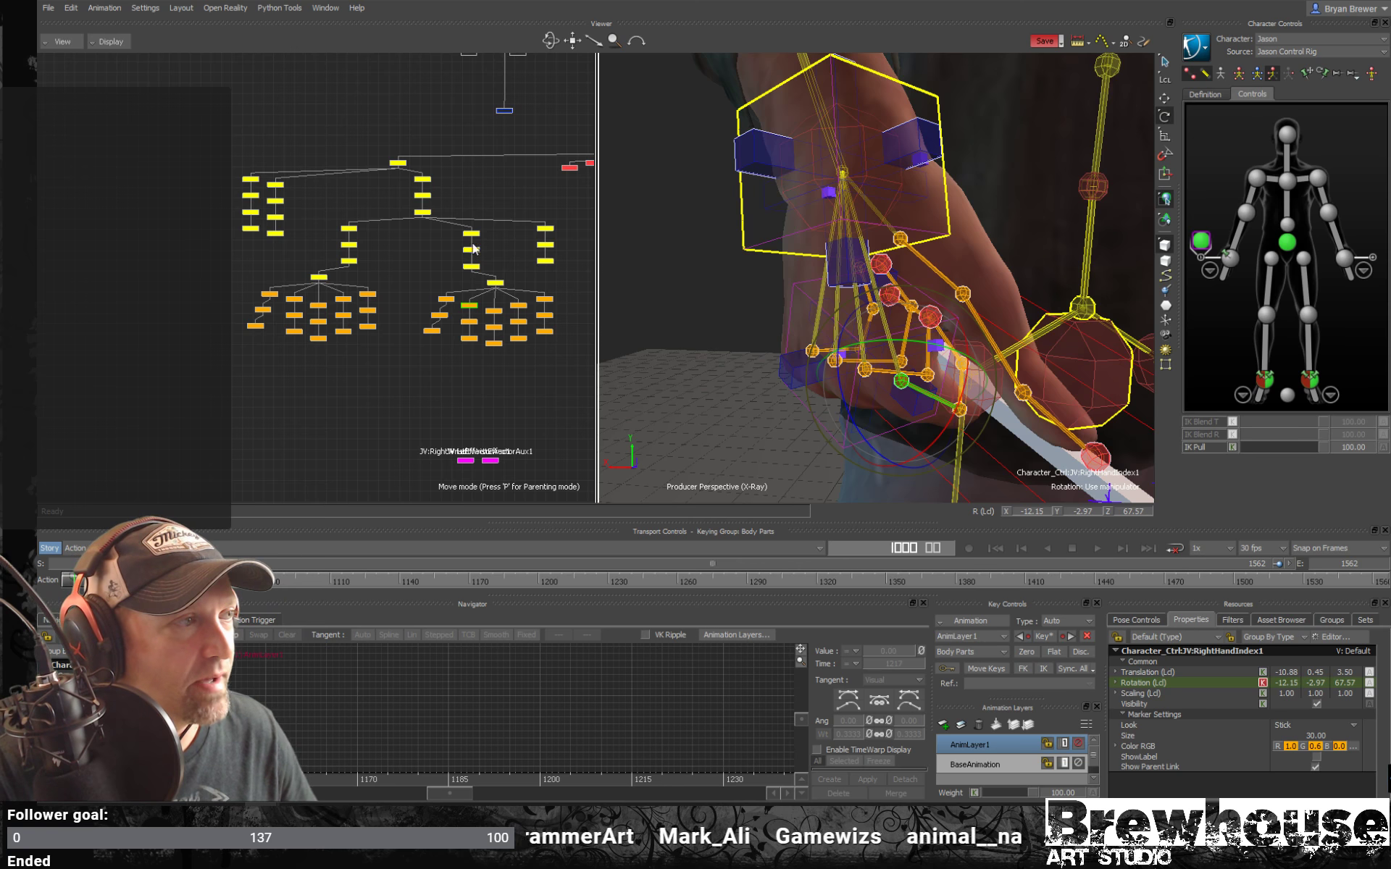
click(500, 398)
key(ctrl+a)
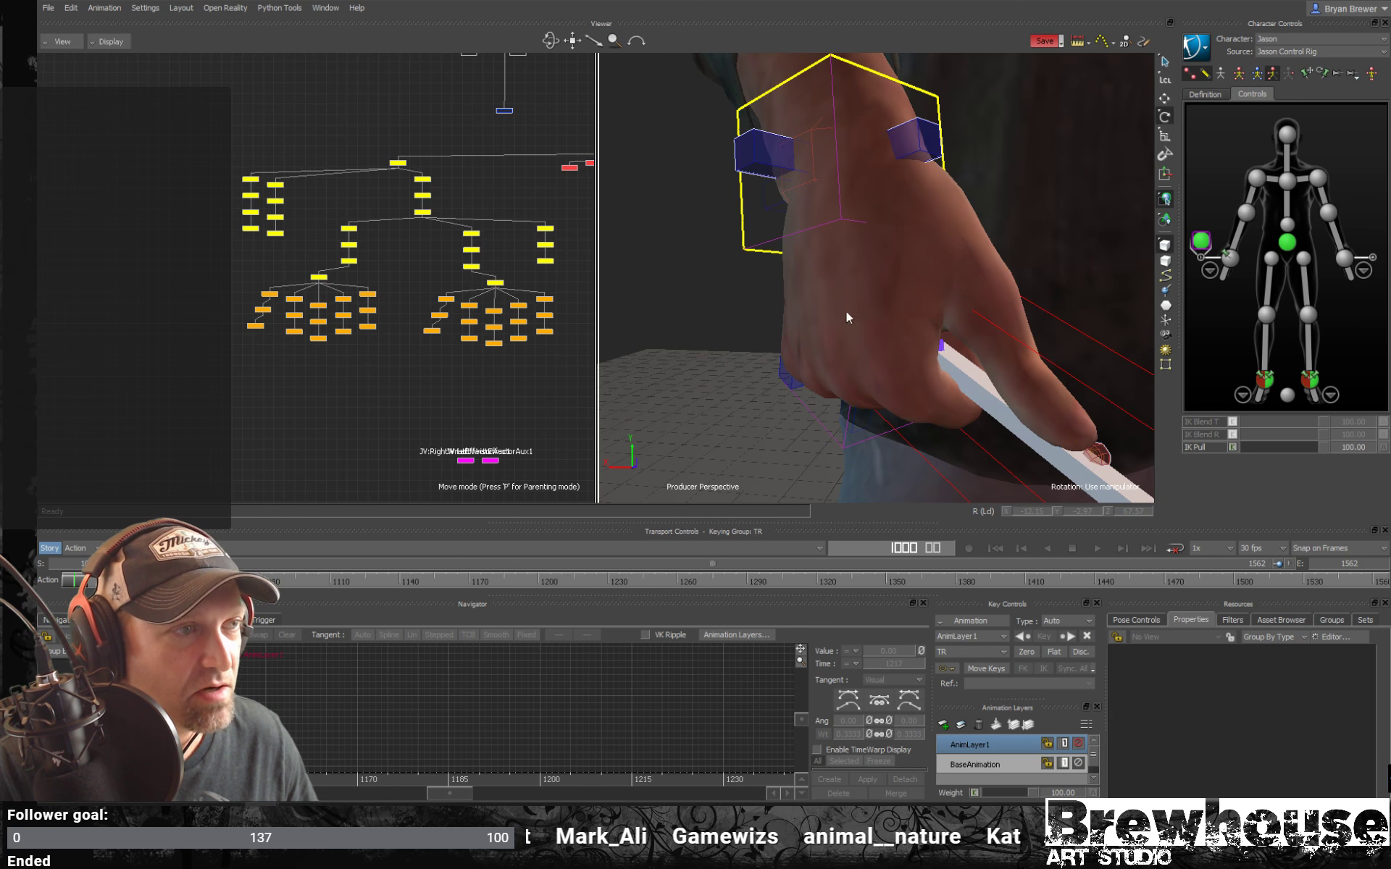
ctrl+shift+drag(846, 313, 950, 292)
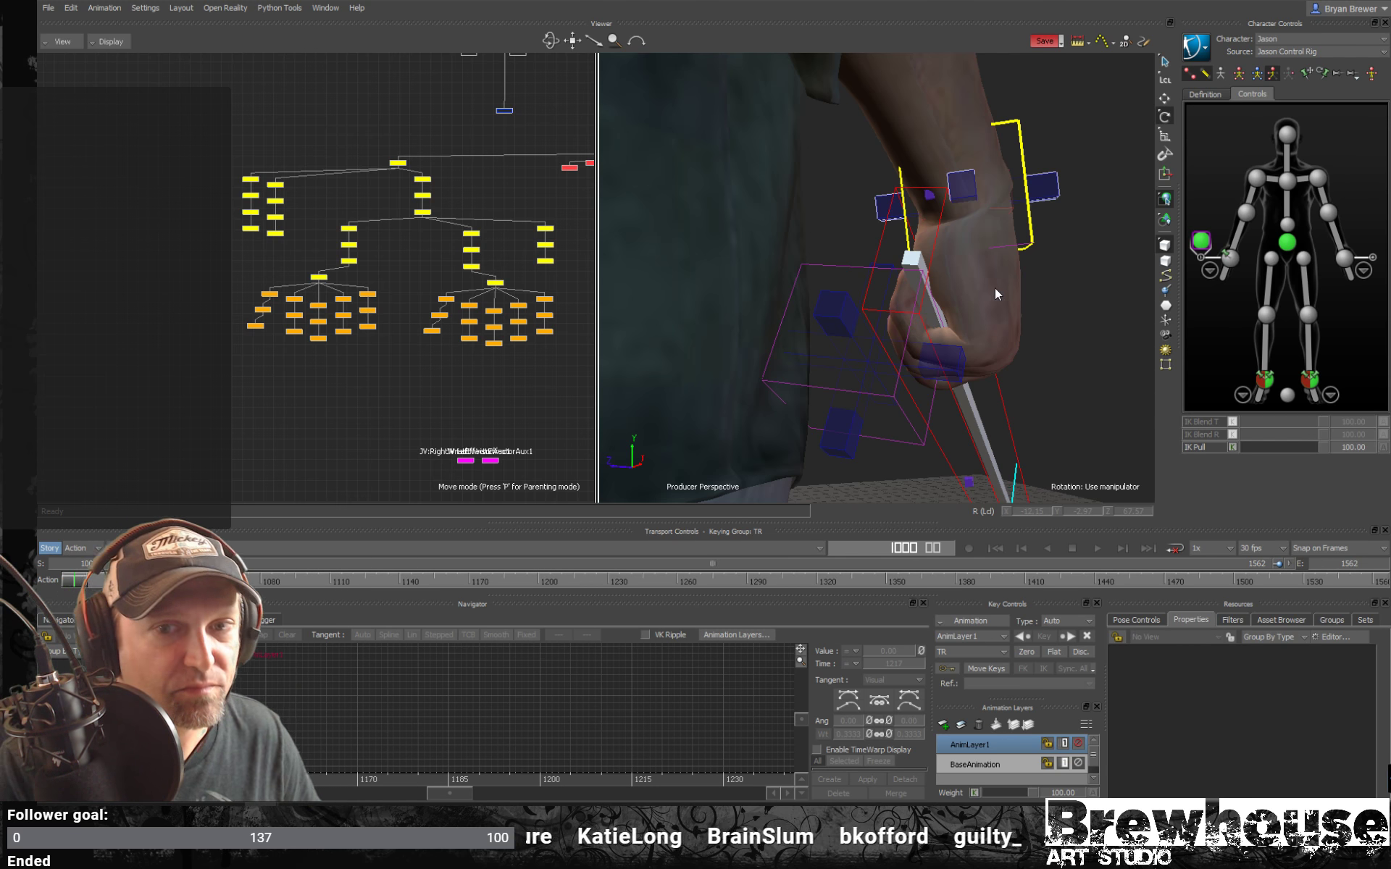
ctrl+shift+drag(1006, 293, 790, 300)
click(756, 216)
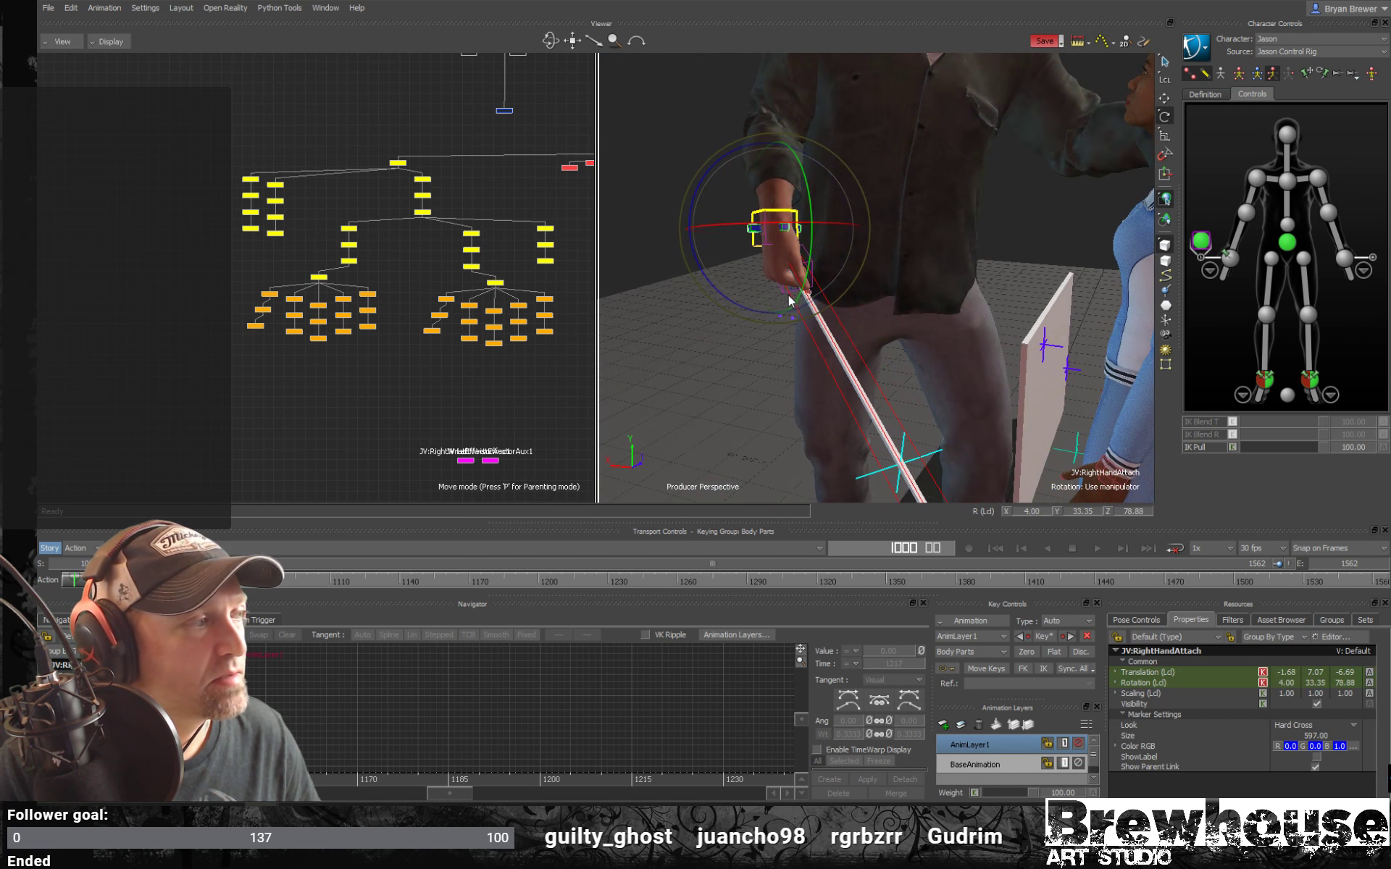
ctrl+shift+drag(928, 312, 927, 312)
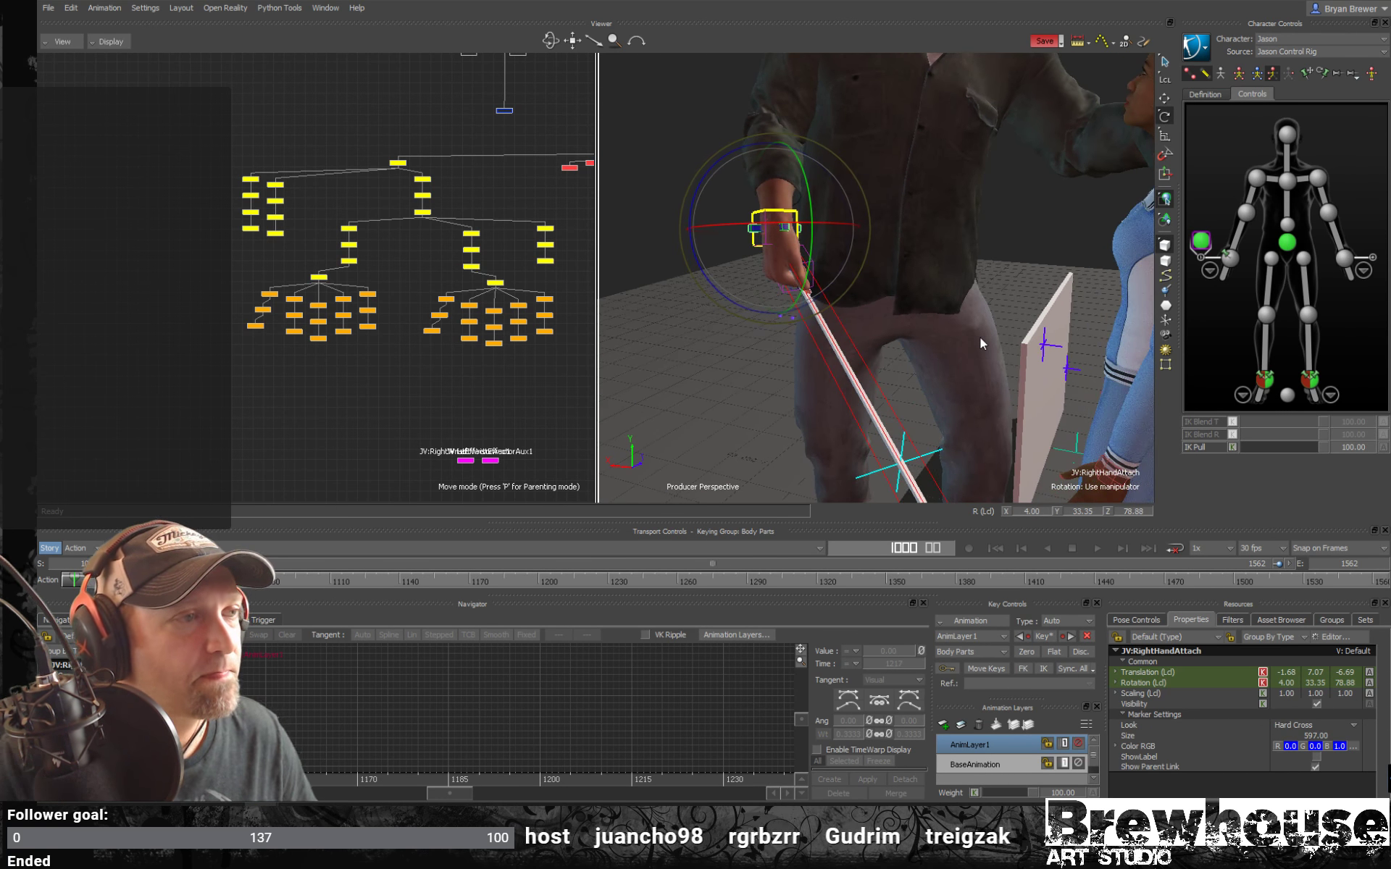
Select Jason's RightWristEffector and scrub to frames 1175 and 1166 to examine how his right hand holds the weapon.
click(1230, 258)
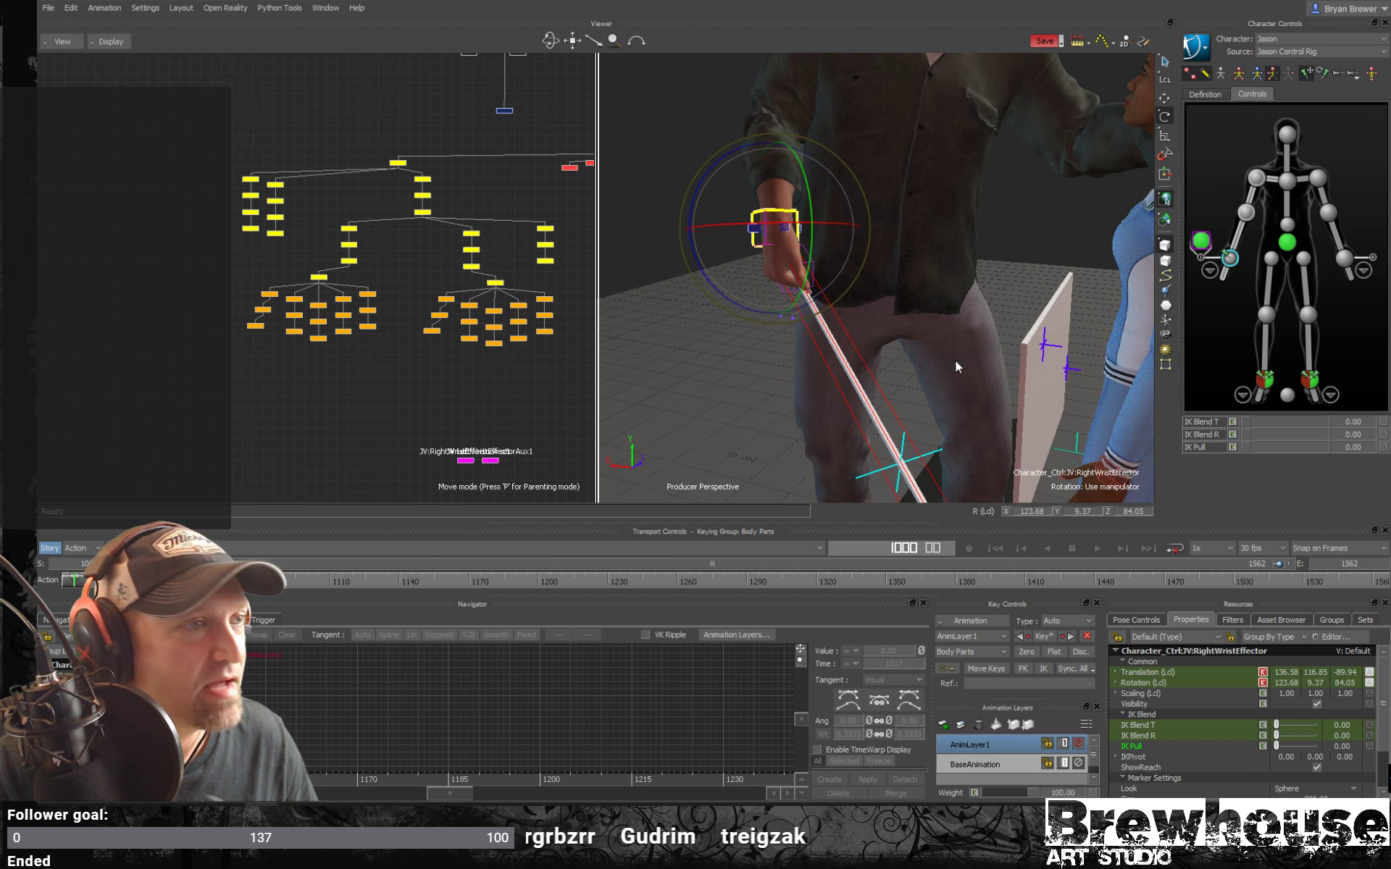
ctrl+drag(954, 359, 899, 385)
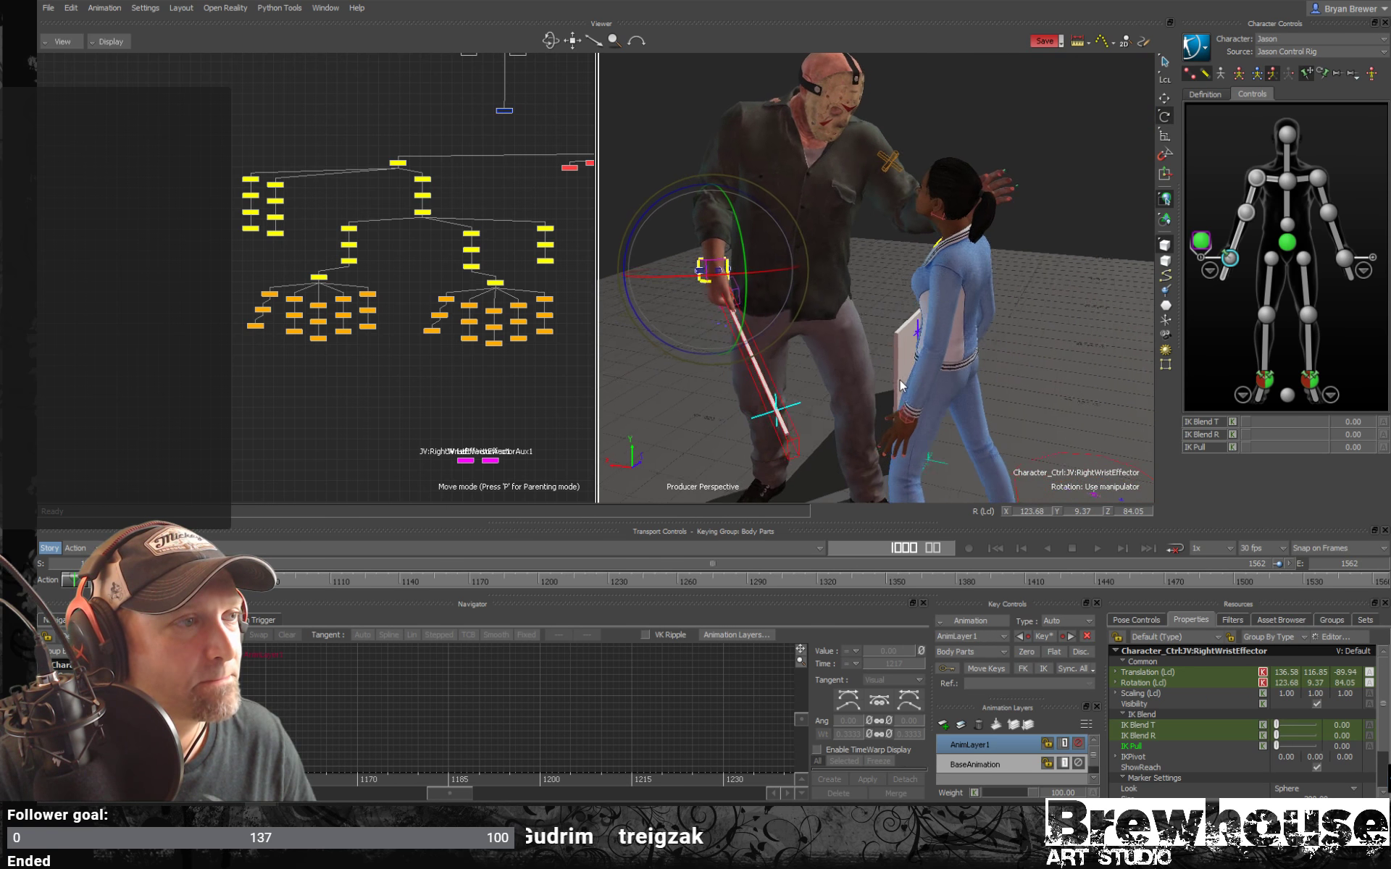
drag(74, 580, 480, 599)
ctrl+shift+drag(845, 331, 739, 357)
ctrl+drag(968, 344, 1007, 326)
shift+drag(1014, 181, 858, 289)
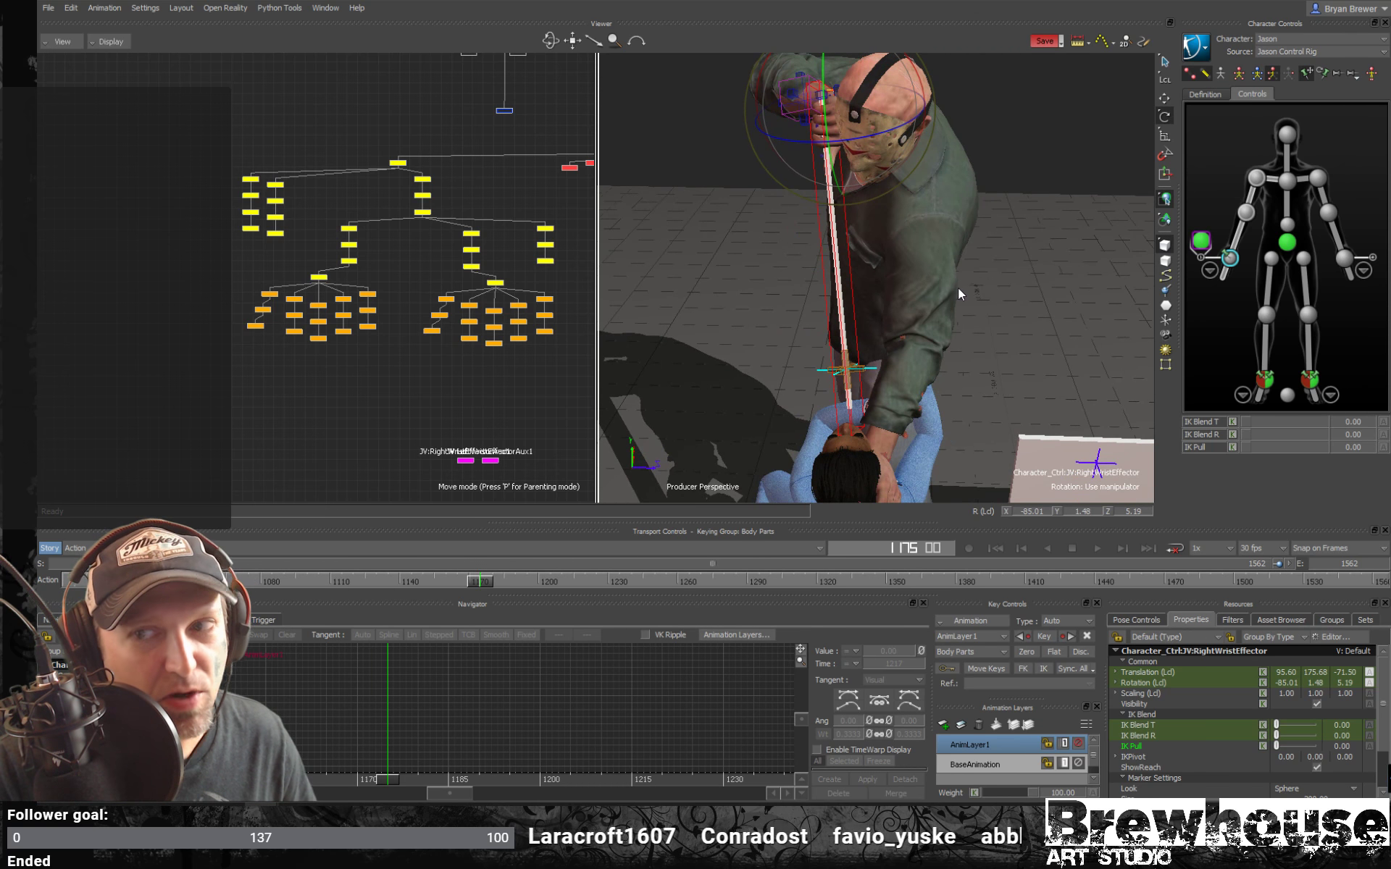
mouse_move(478, 586)
mouse_down()
mouse_move(492, 584)
mouse_move(460, 584)
mouse_up()
shift+drag(748, 370, 719, 340)
middle_drag(816, 380, 858, 319)
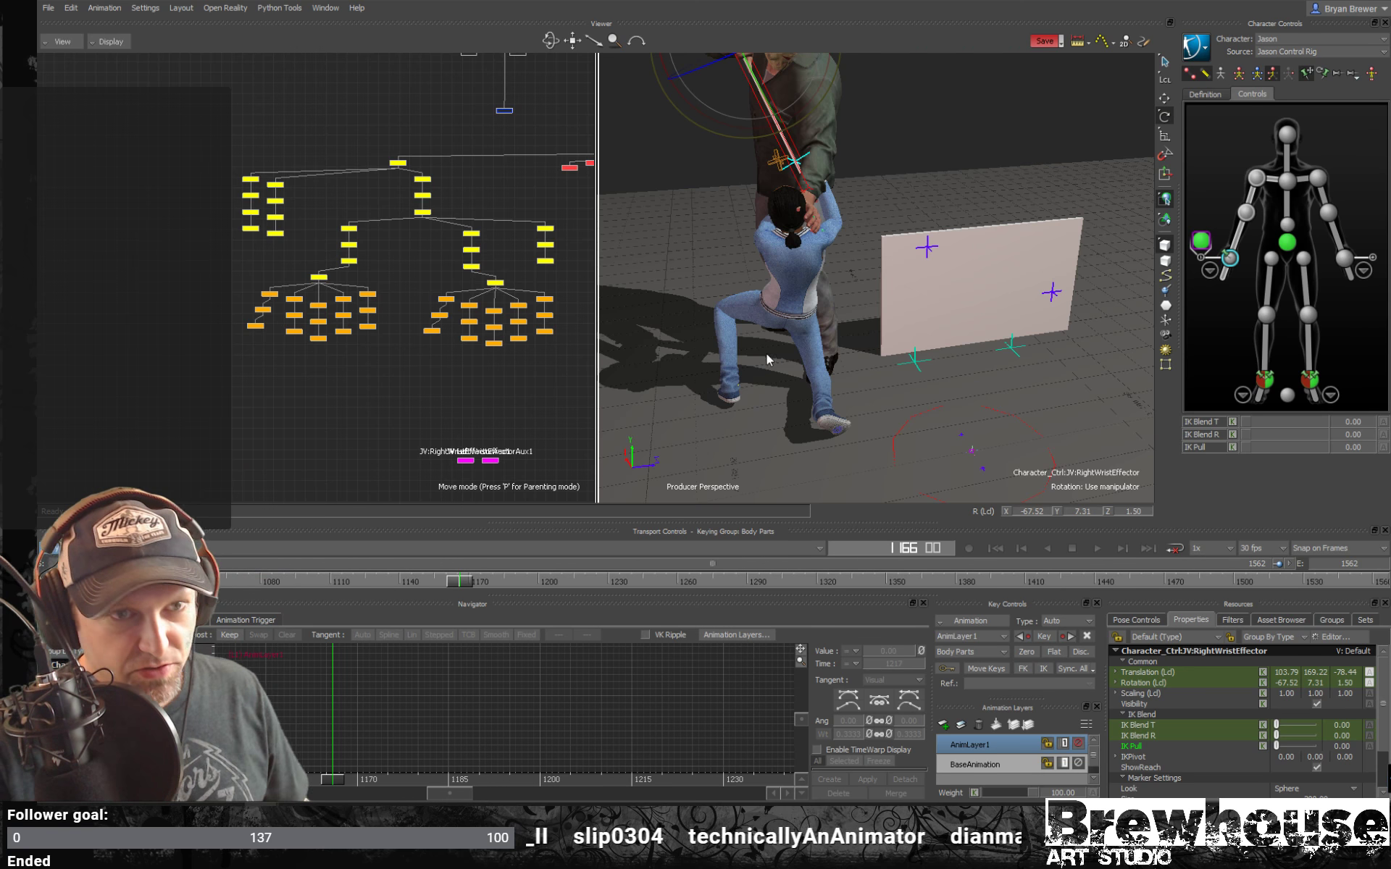
middle_drag(894, 390, 1007, 337)
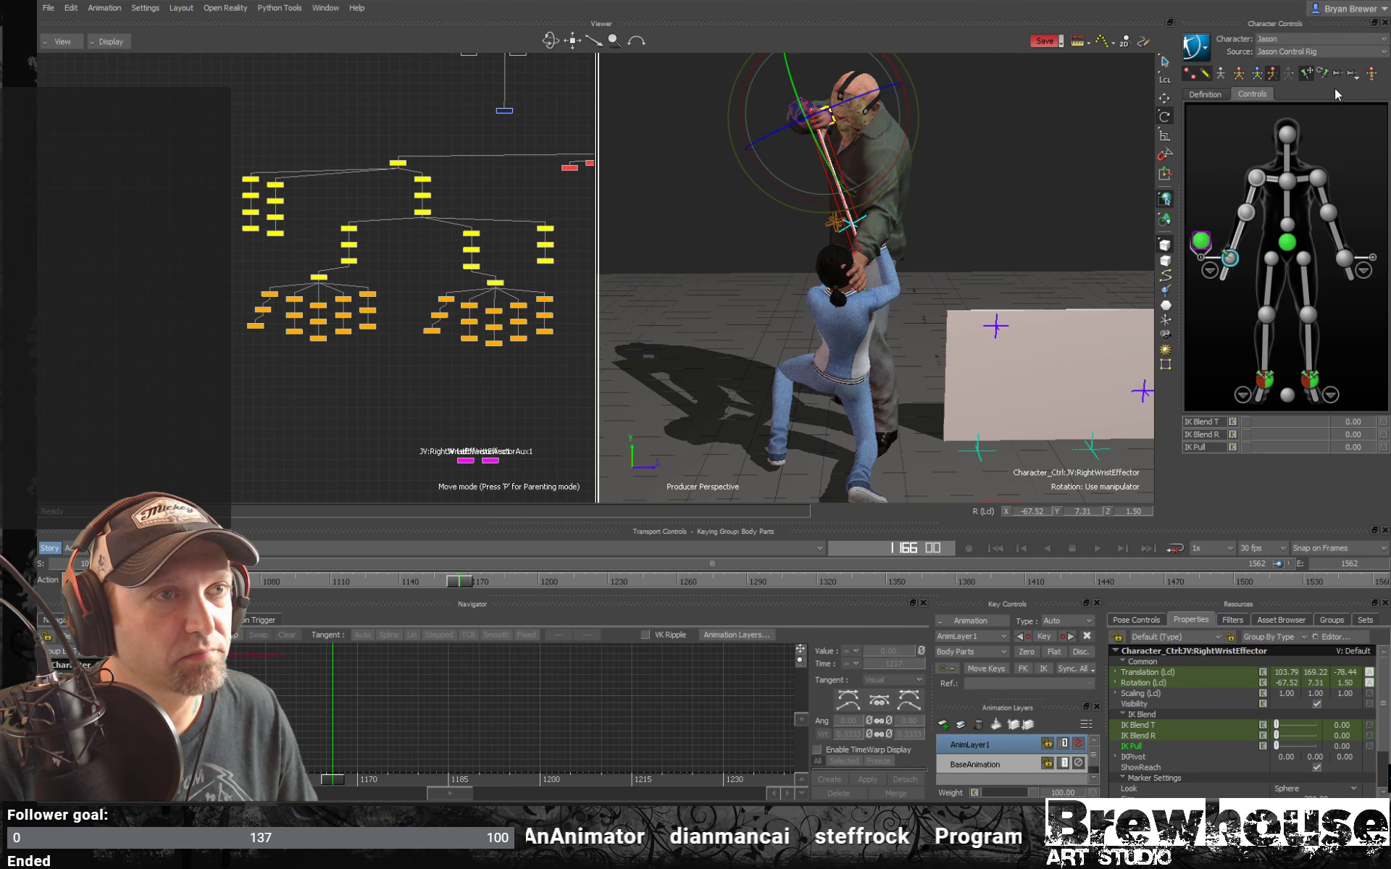
Make Female the active character and, at frame 1117, set the IK Pull of both her ankle effectors to 0.
click(1295, 42)
click(1270, 72)
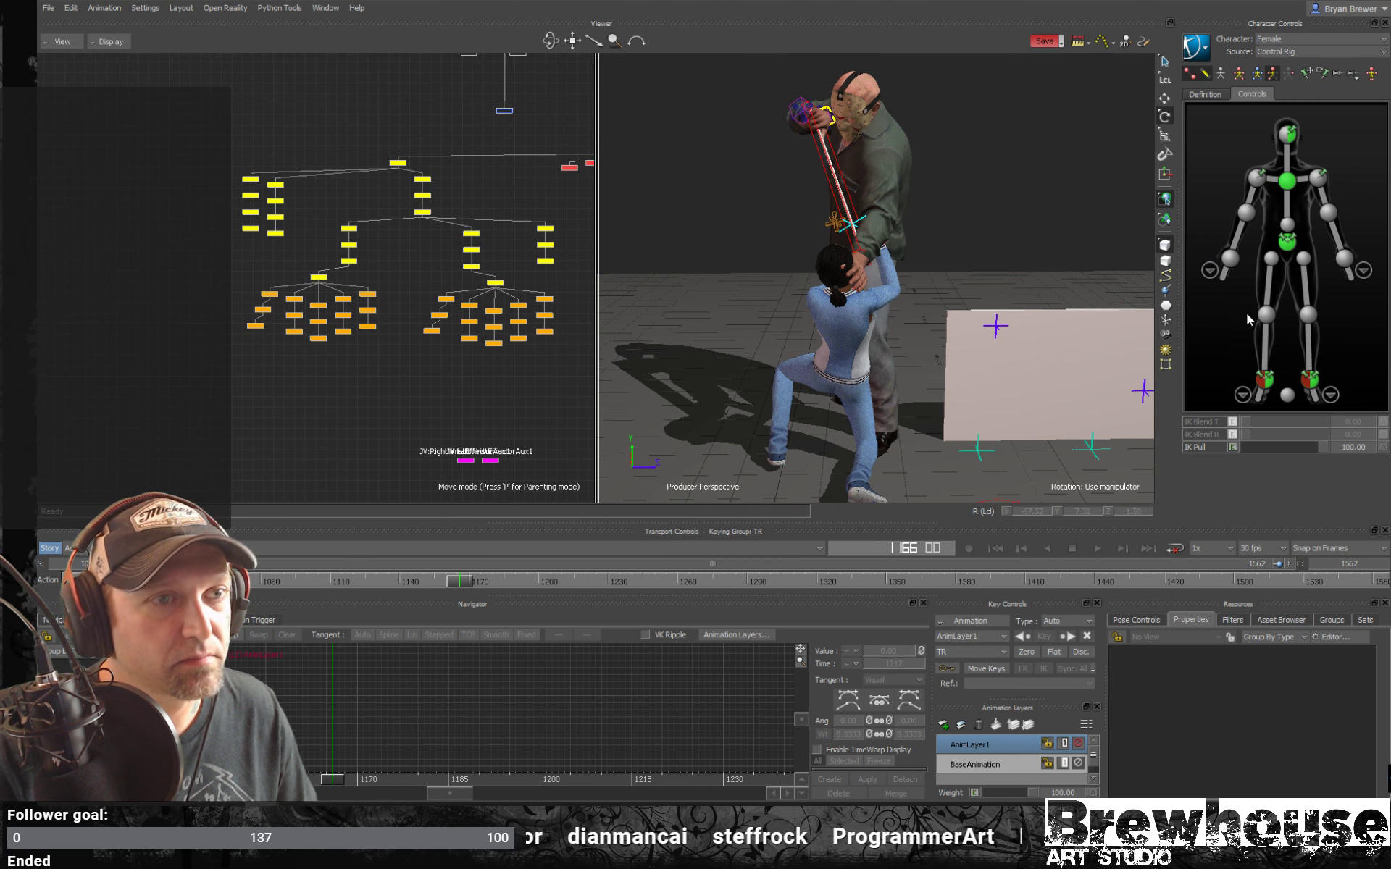
click(1287, 241)
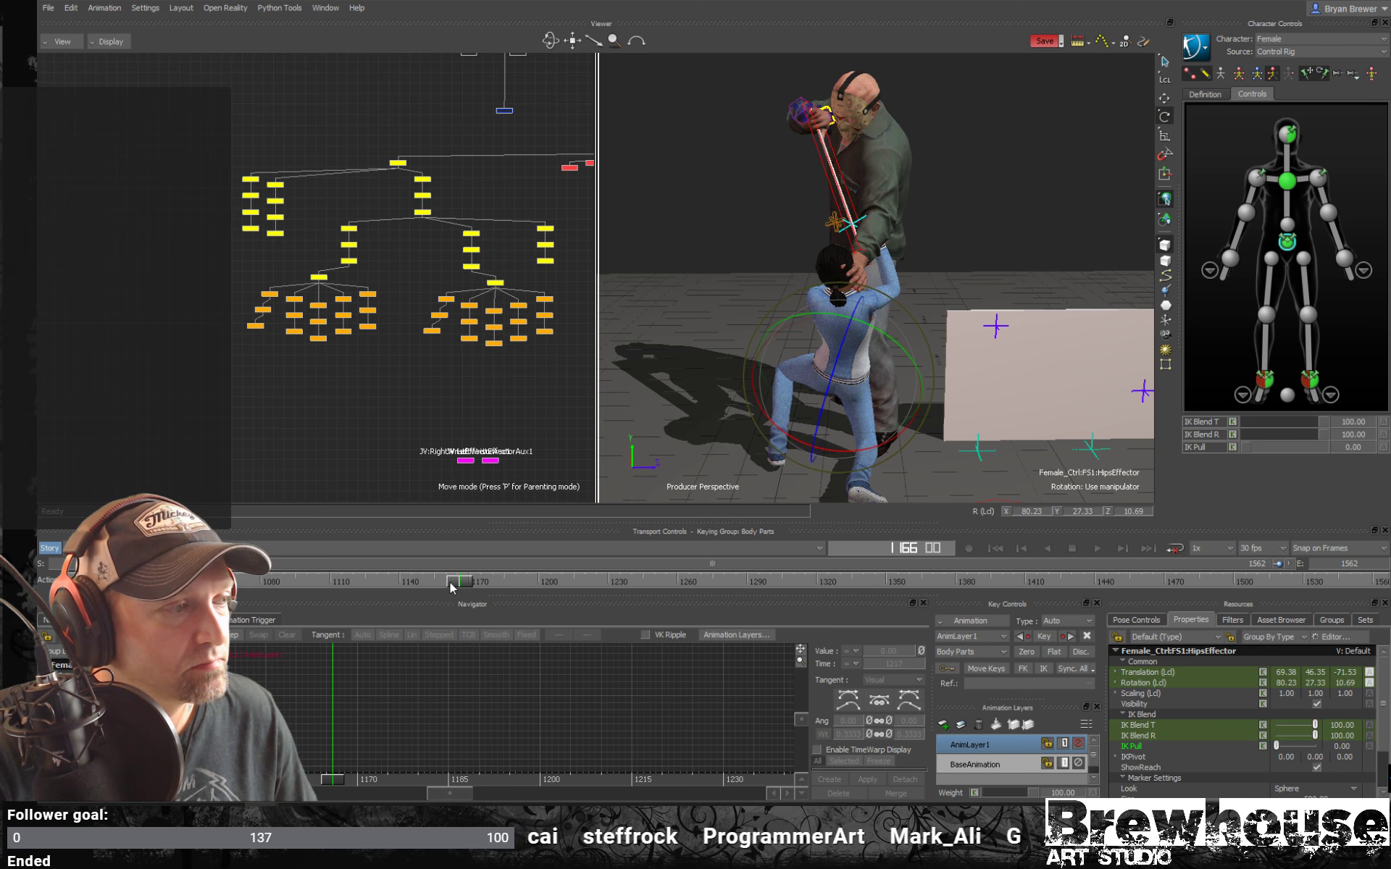
drag(451, 586, 346, 584)
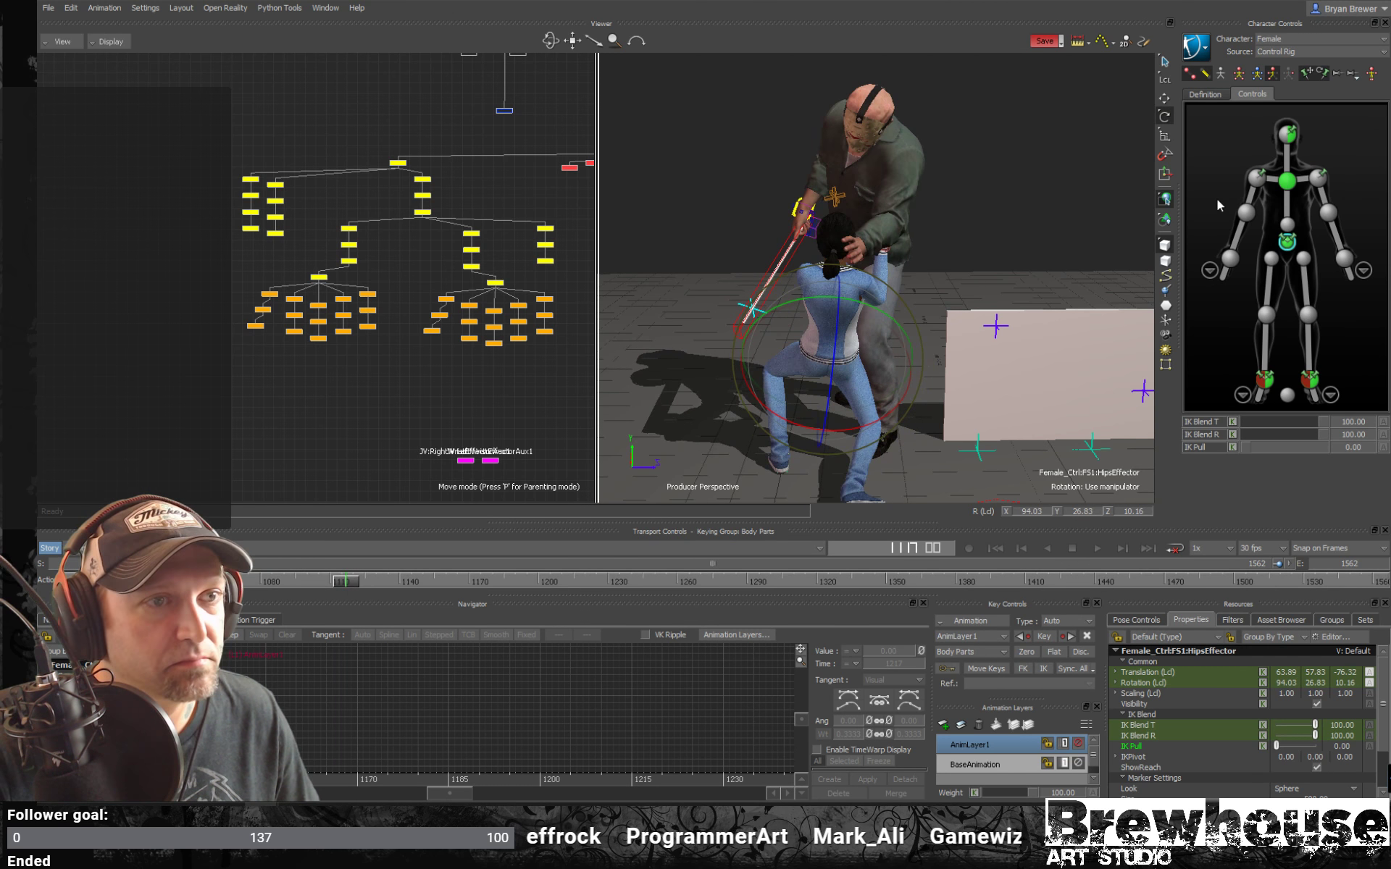
click(1284, 182)
click(1269, 381)
shift+click(1309, 378)
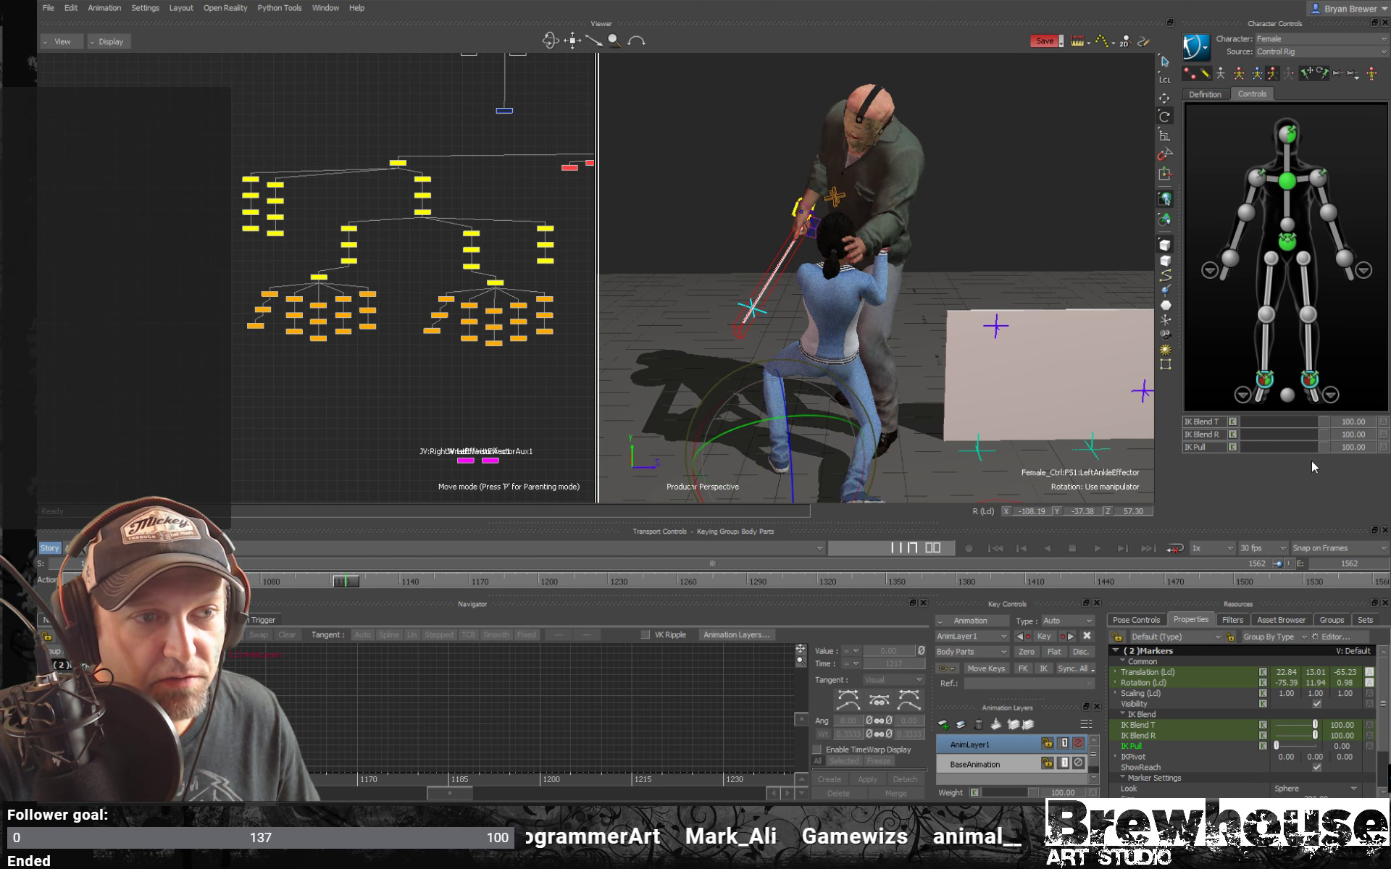
drag(1323, 444, 964, 449)
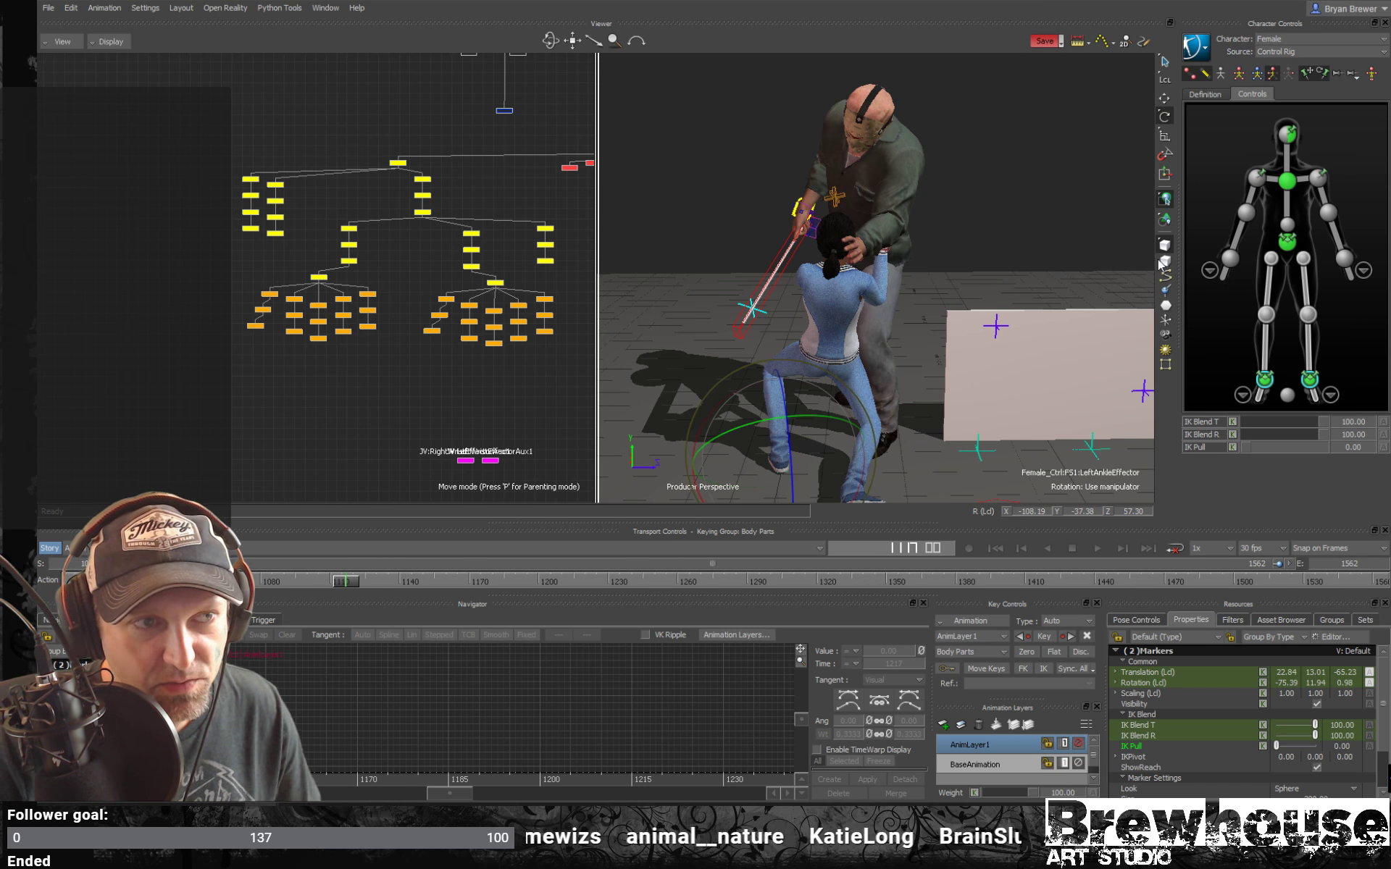
Set both IK Blend T and IK Blend R of the female's chest end effector to 0.
click(1286, 181)
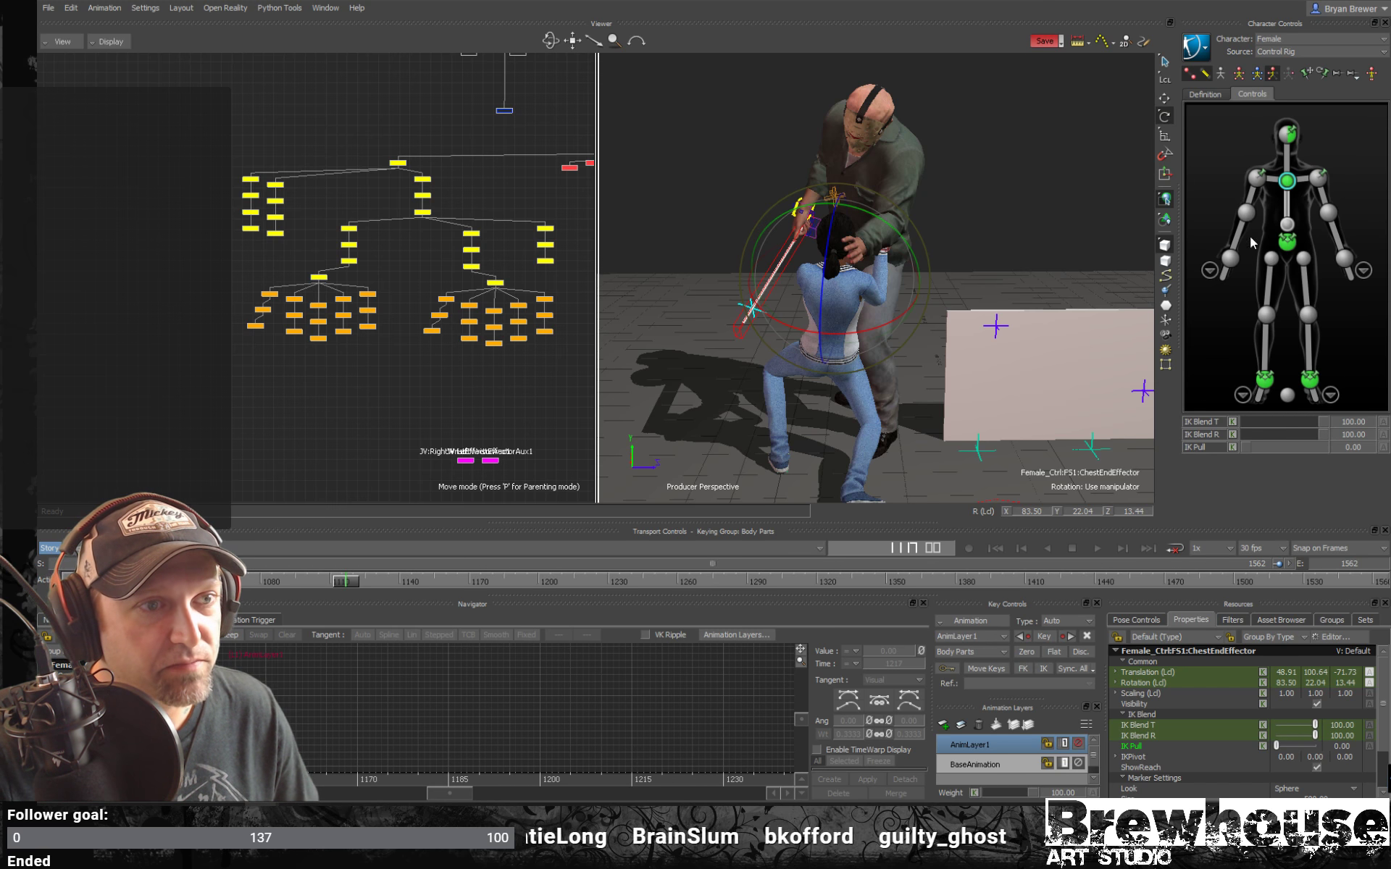
drag(1296, 421, 1237, 422)
drag(1309, 434, 1237, 435)
Try rotating the female's hips effector at frame 1176.
click(1288, 239)
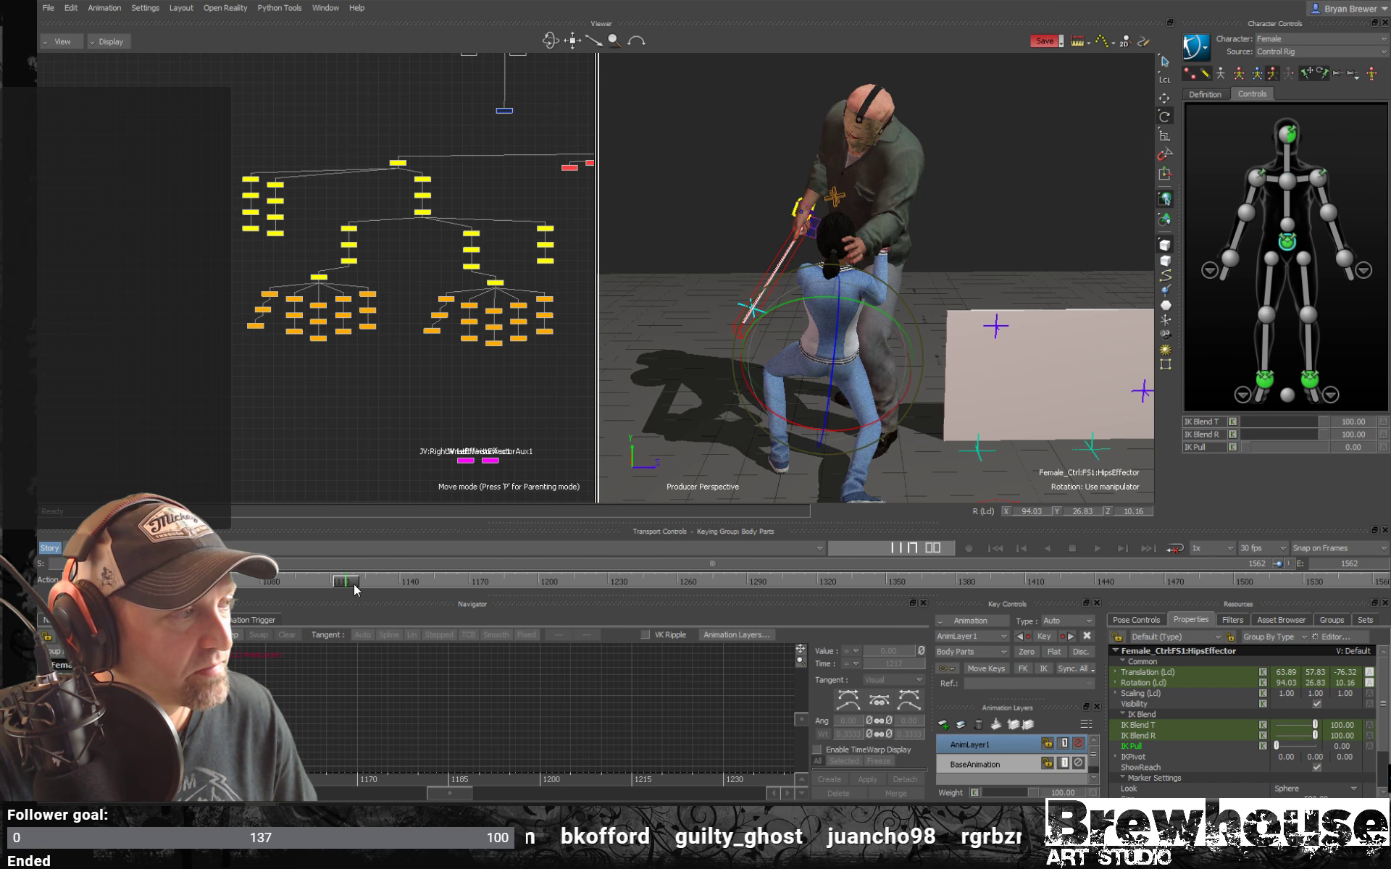
drag(354, 584, 483, 622)
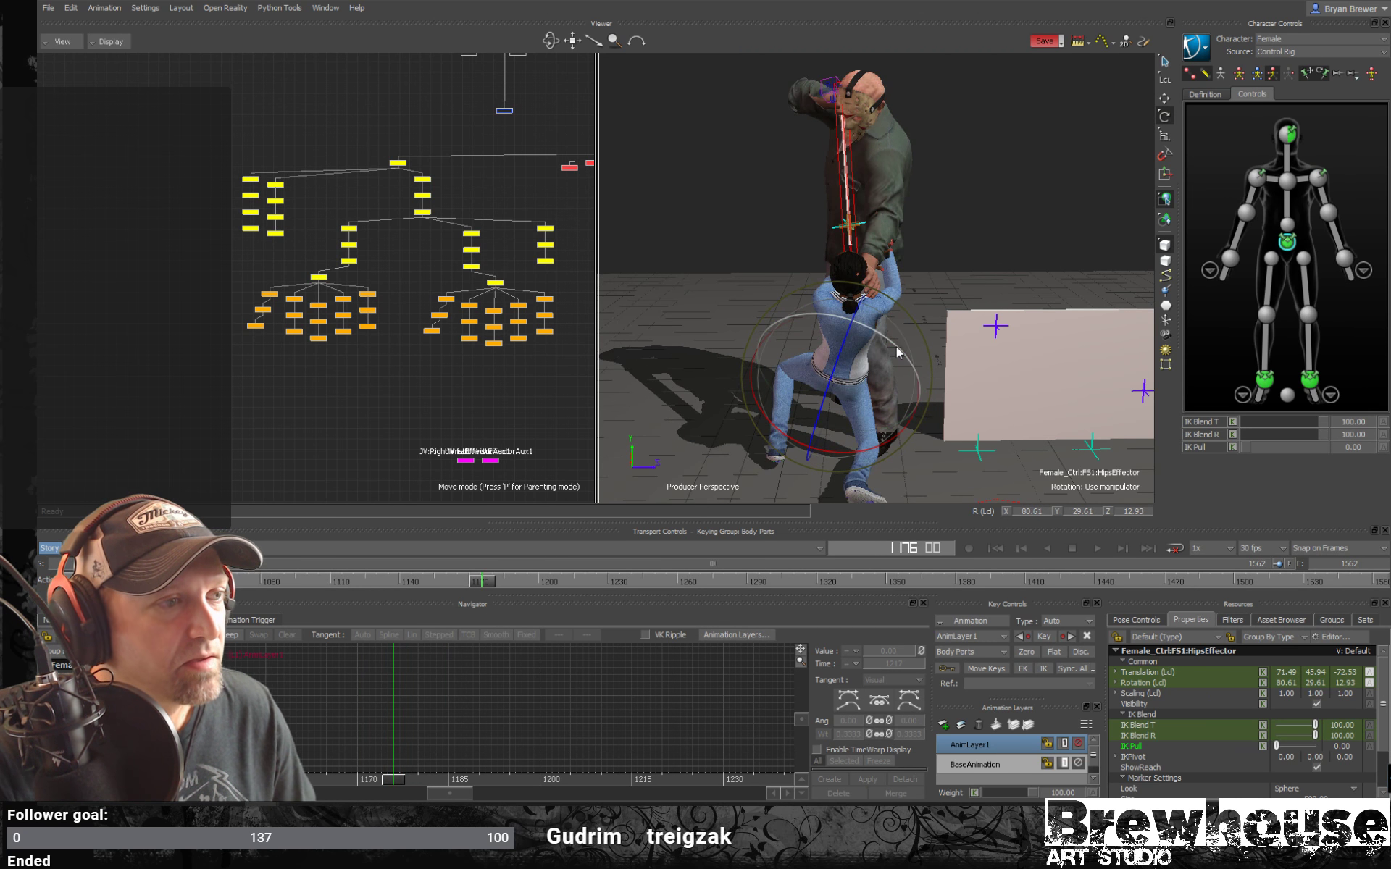
drag(897, 345, 792, 338)
key(ctrl+z)
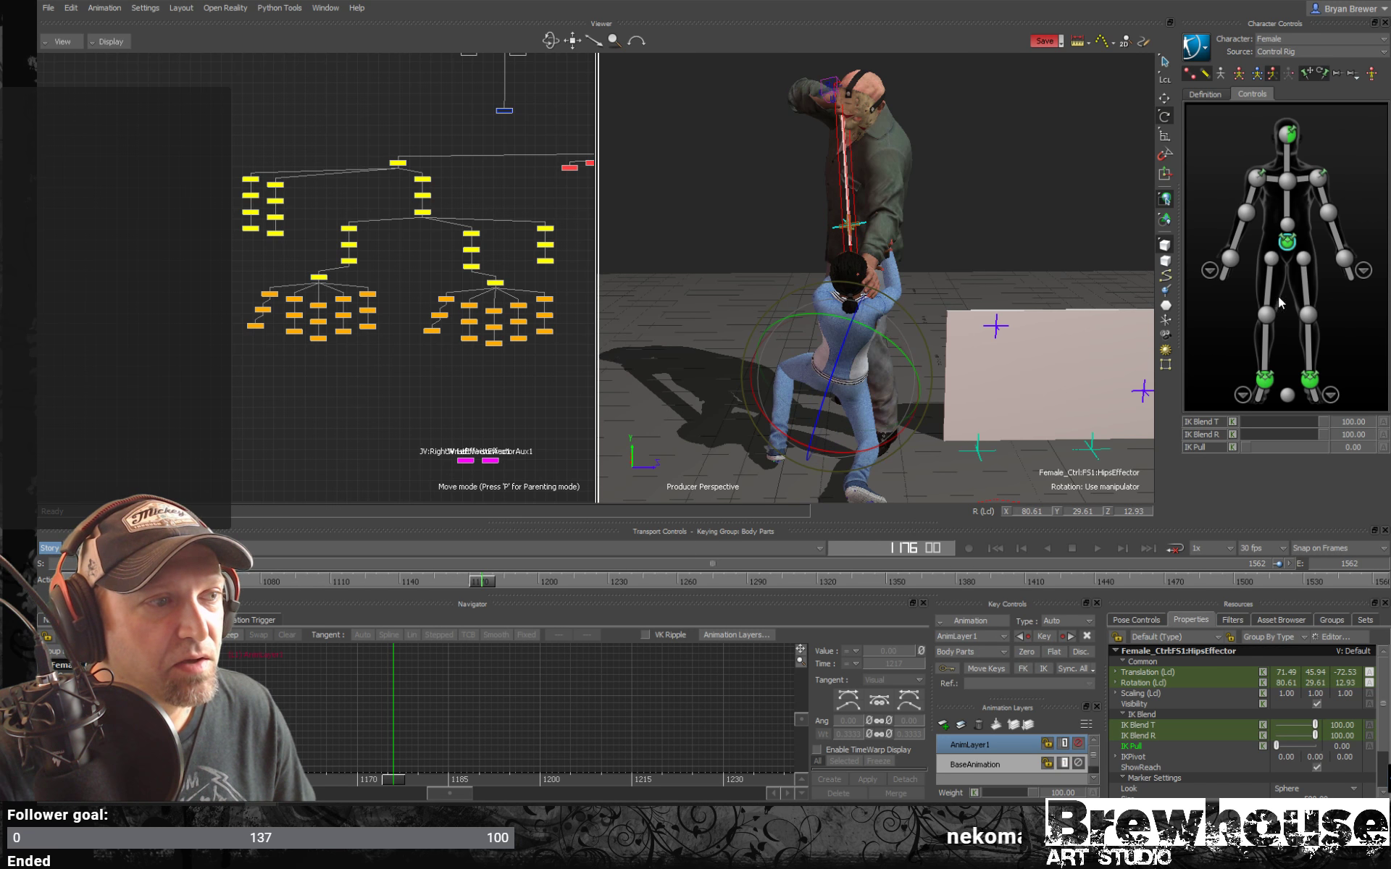
Set IK Blend T to 100 on the female's right and left knee effectors, trying a small hips rotation in between.
click(1308, 316)
click(1265, 316)
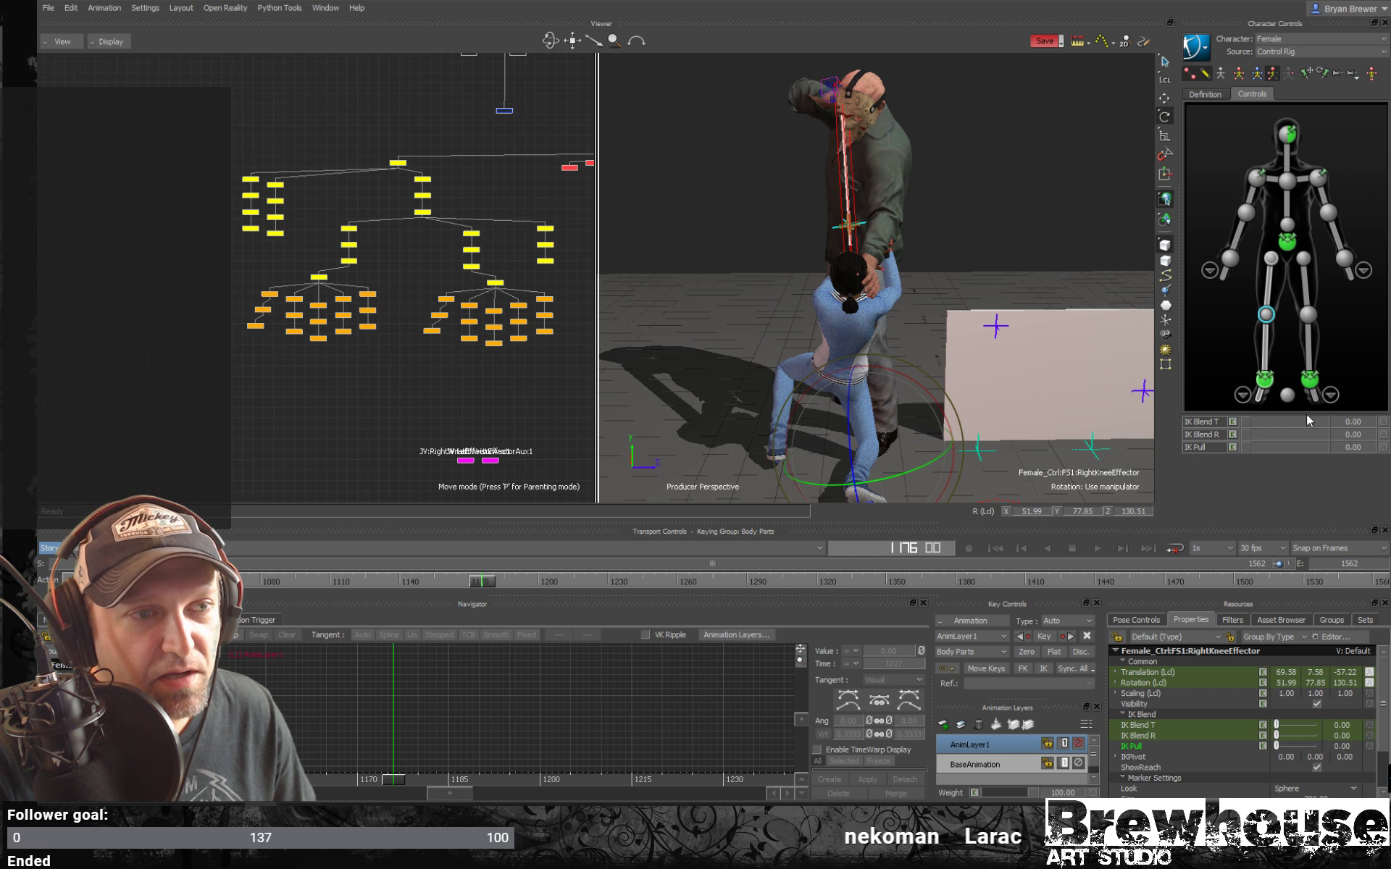
drag(1249, 423, 1329, 423)
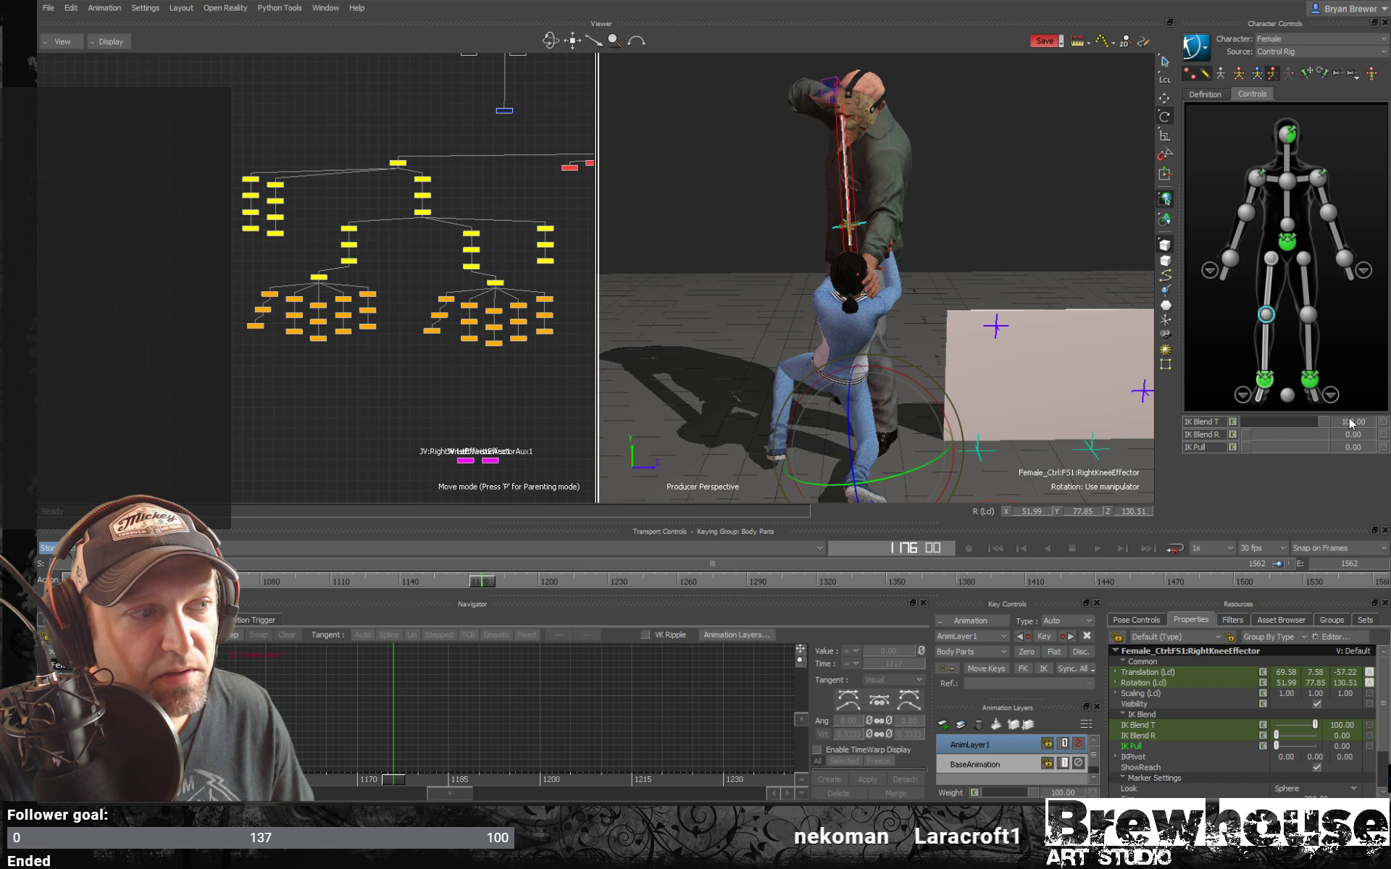
click(1287, 241)
drag(907, 358, 906, 352)
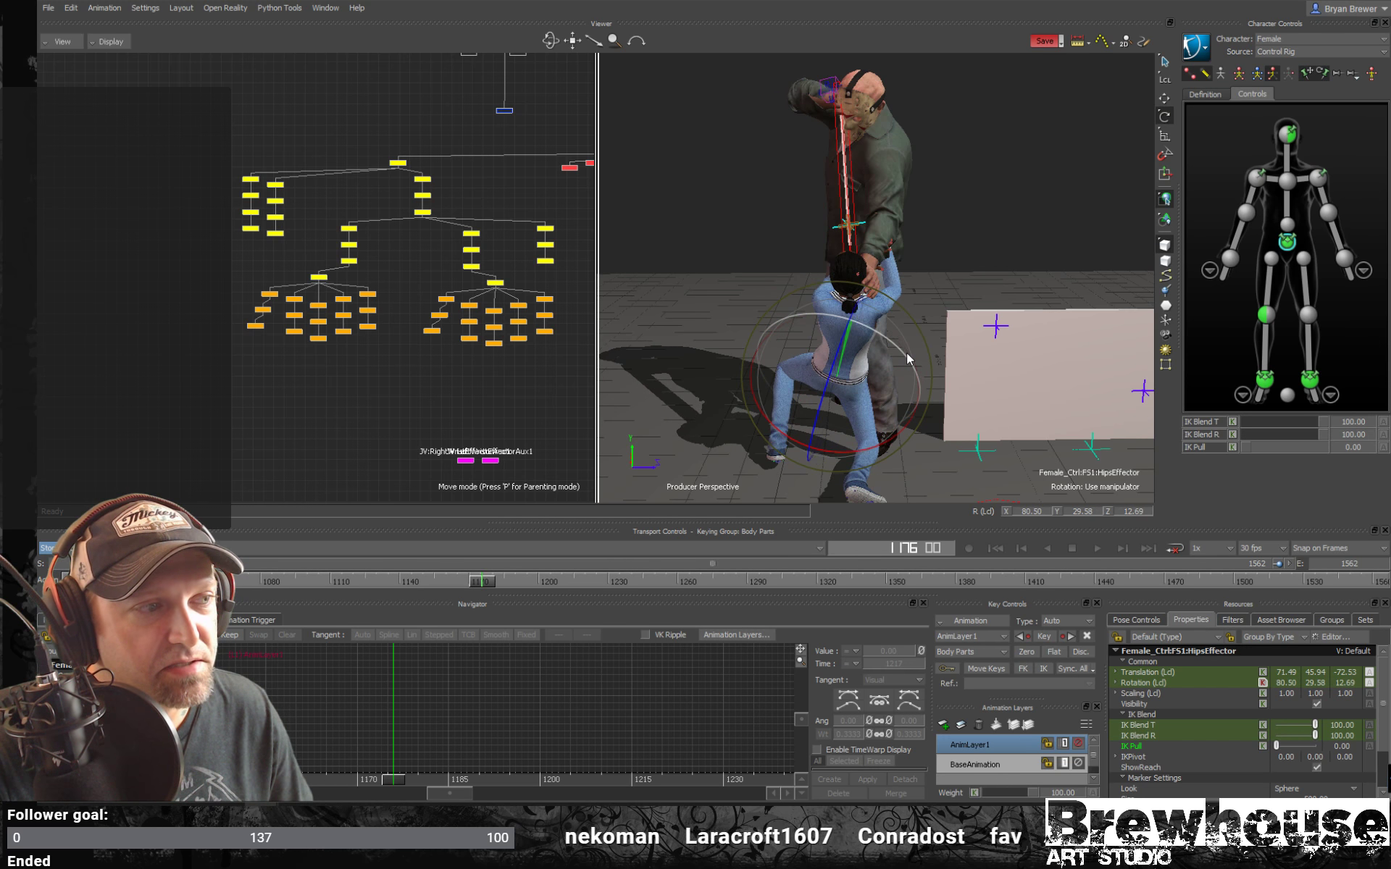
click(1307, 314)
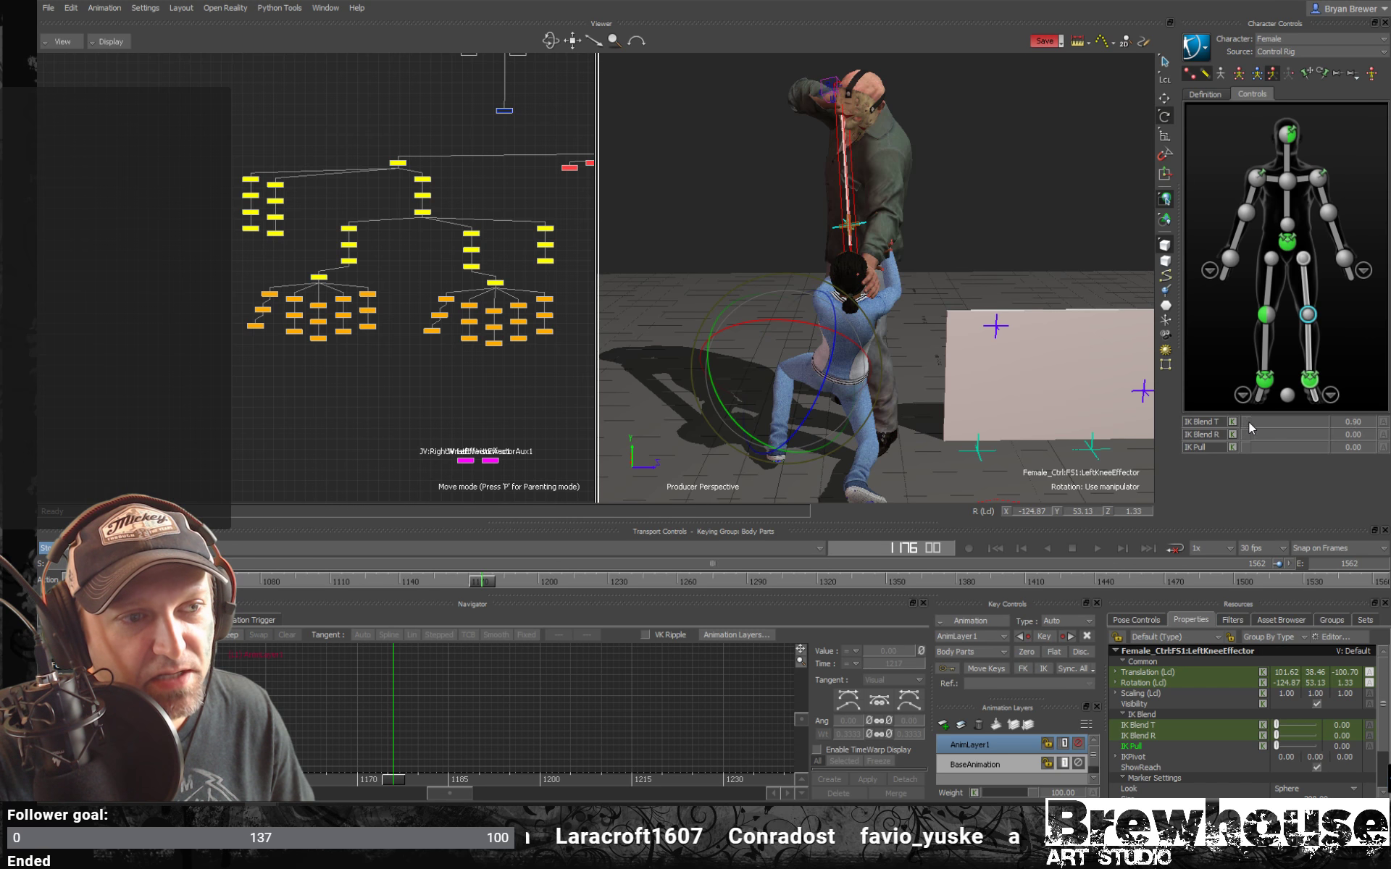
drag(1249, 422, 1337, 423)
Rotate the female's hips effector to about 74.93, 27.34, 1.05 at frame 1176 and set a zero key for it at frame 1154.
click(1286, 246)
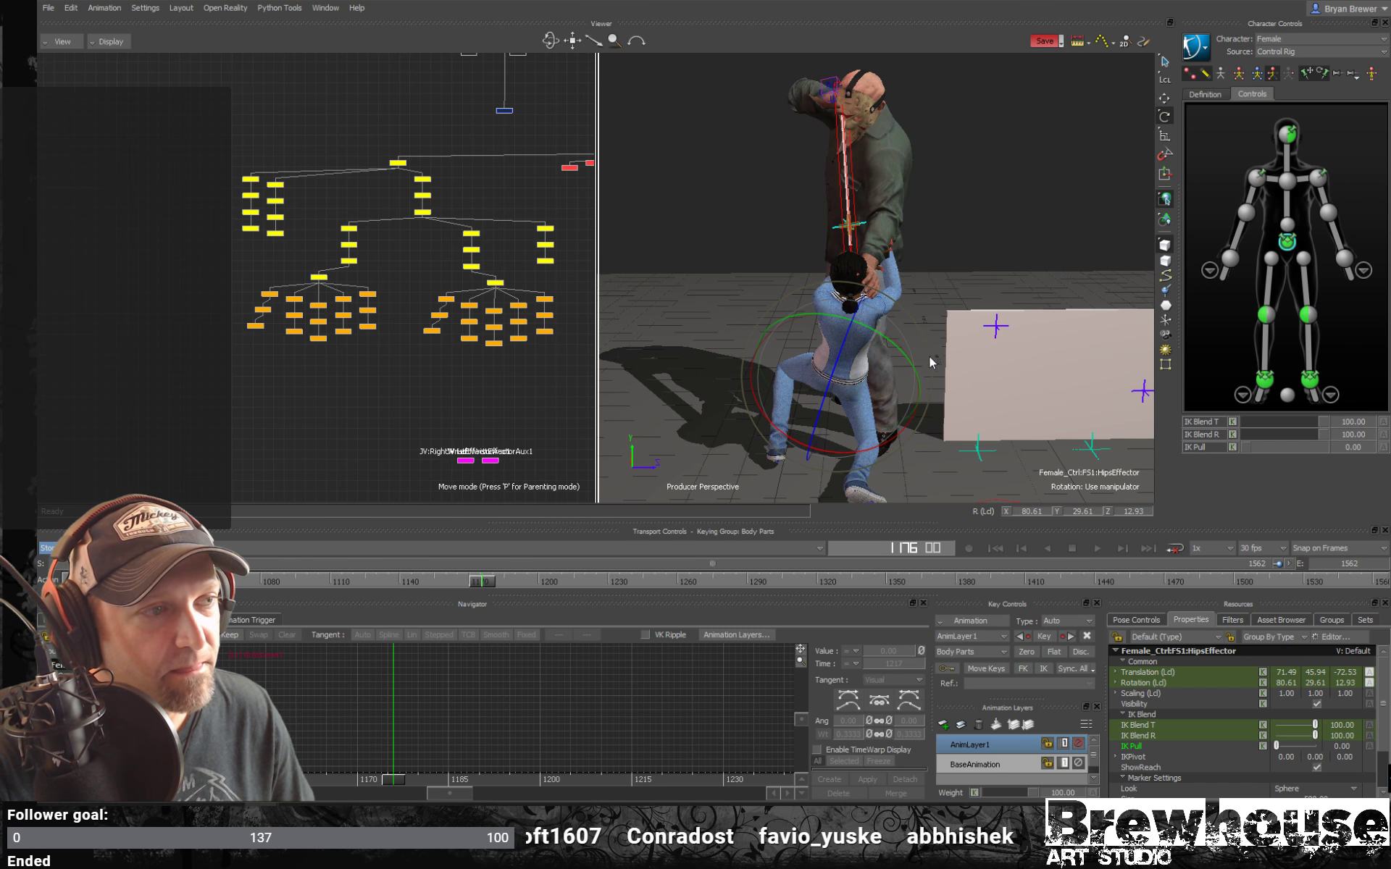
drag(907, 358, 902, 360)
drag(900, 360, 895, 371)
drag(489, 589, 430, 581)
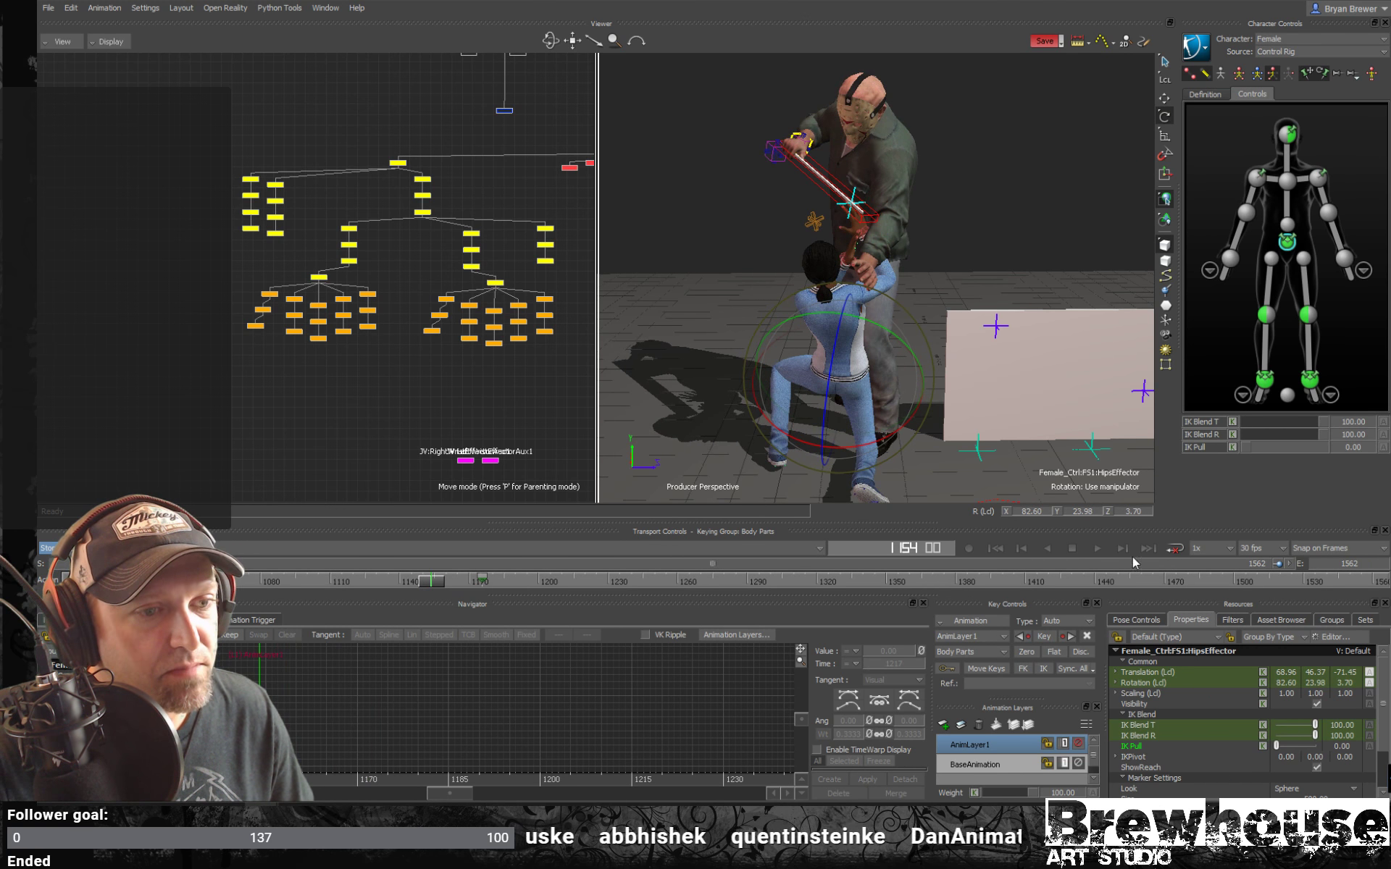
click(1026, 652)
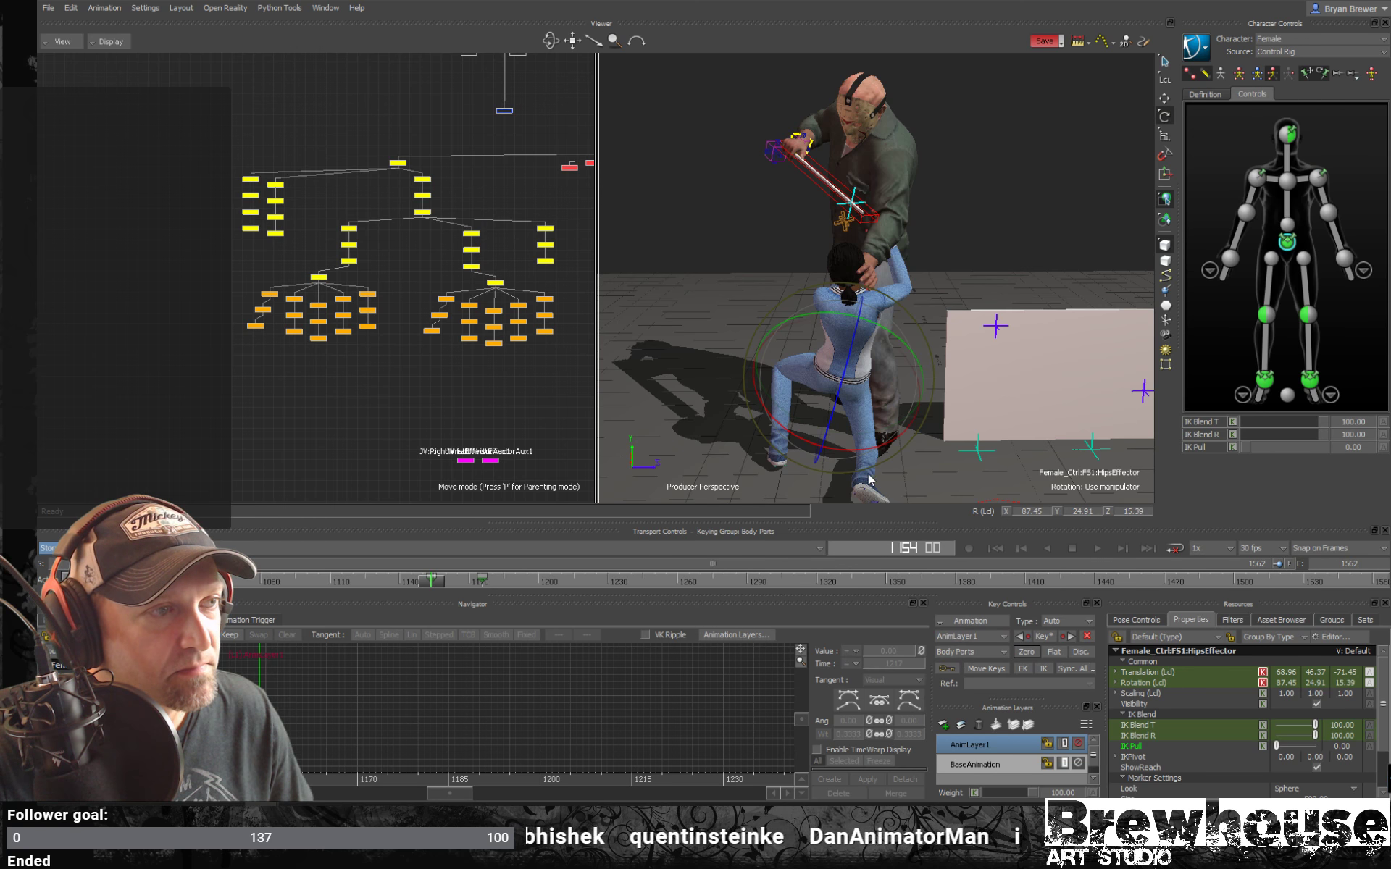
drag(430, 581, 481, 598)
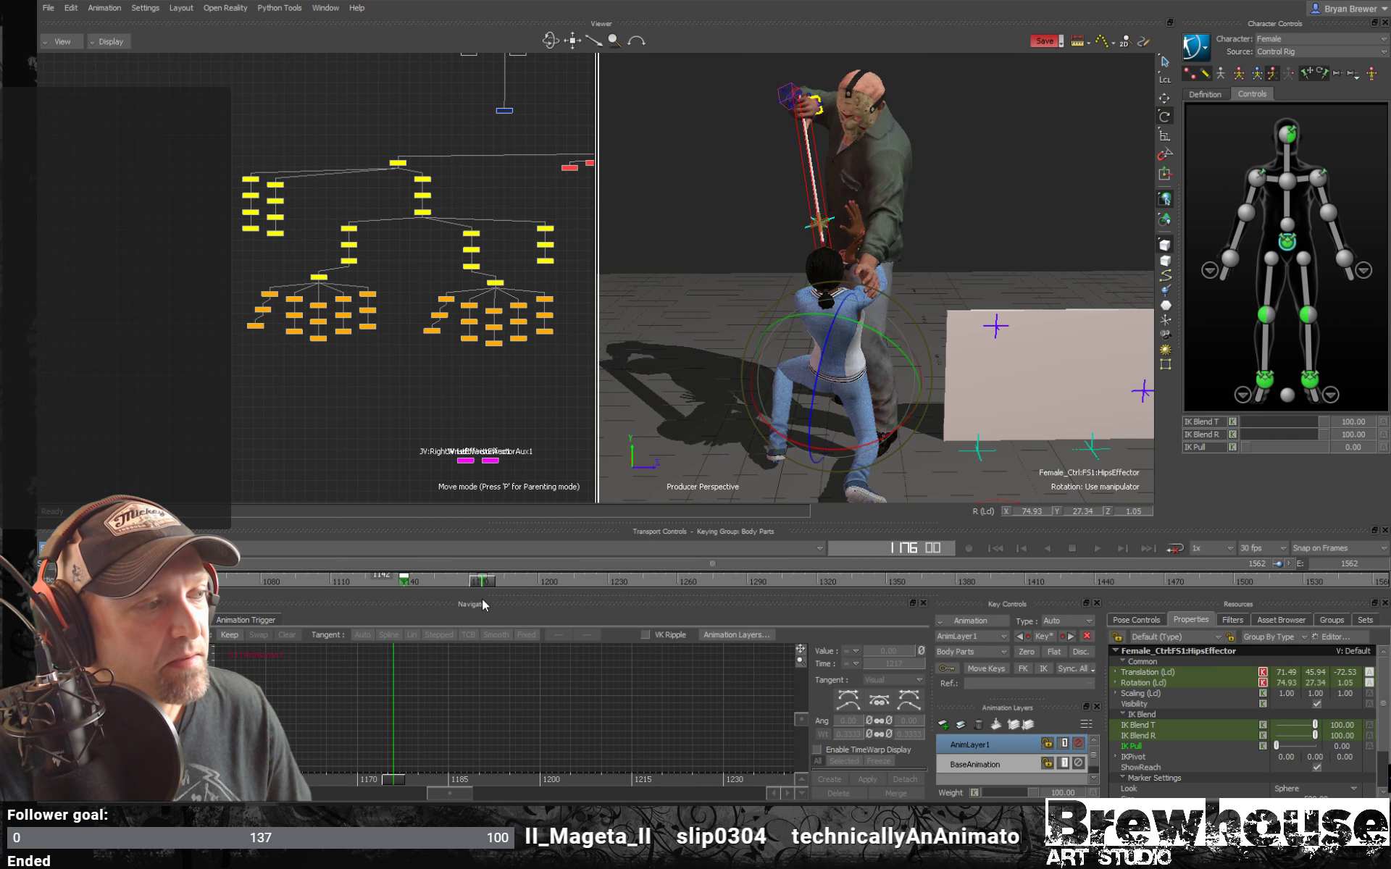
Switch the female's keying to Full Body and set a zero key at frame 1142.
click(1237, 74)
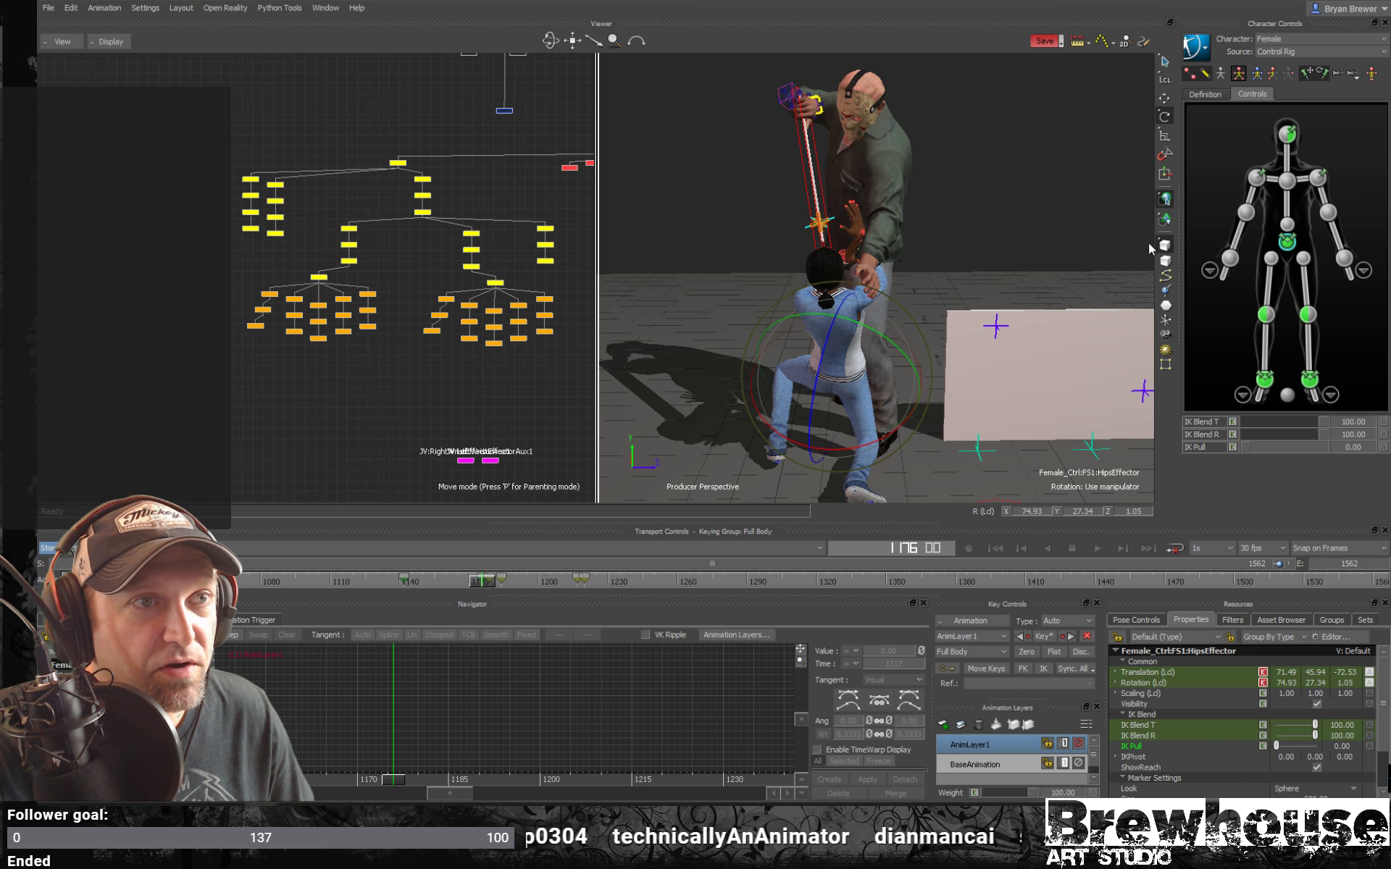
drag(480, 588, 405, 582)
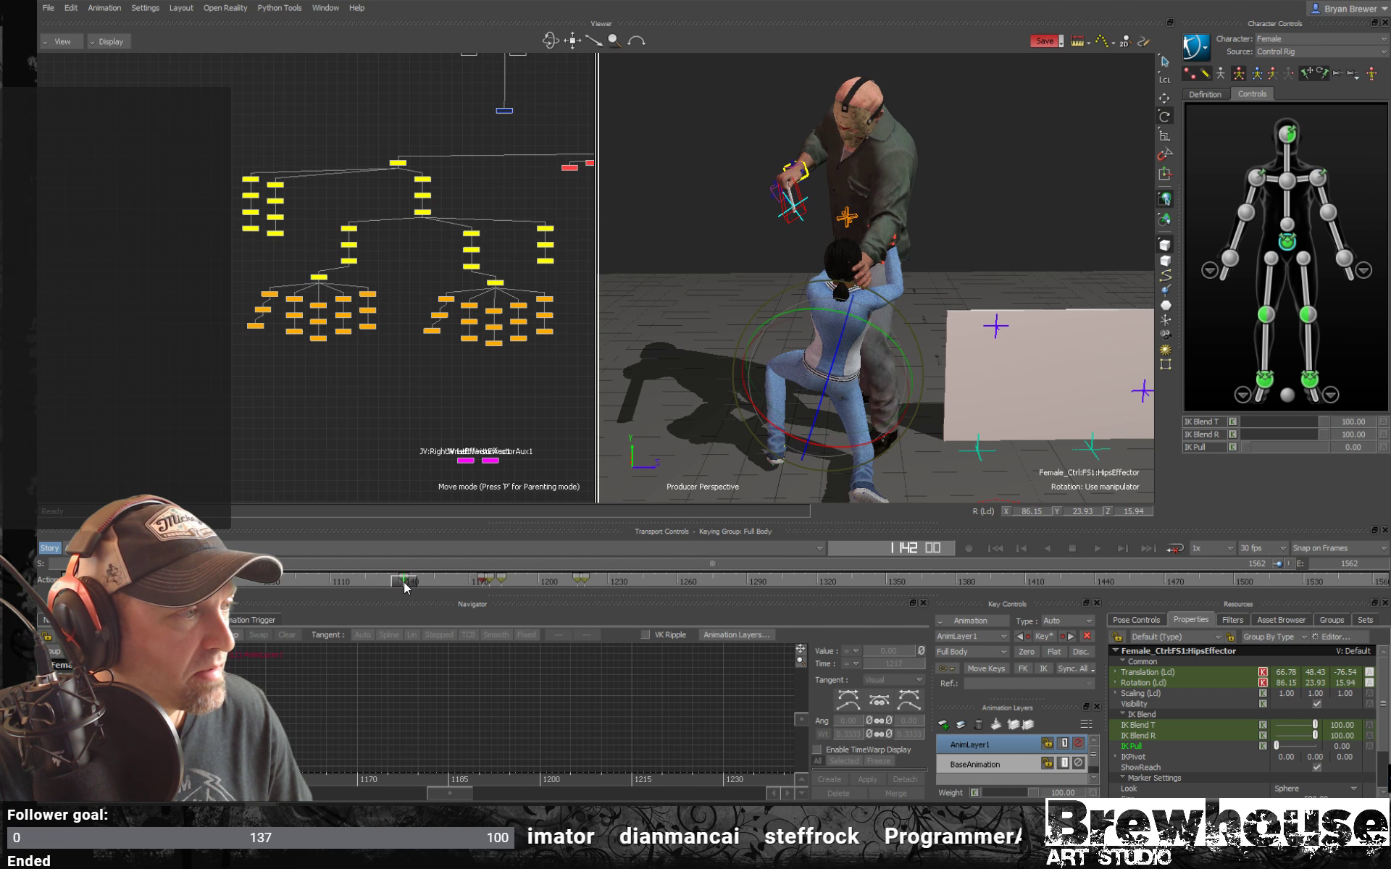
click(1031, 650)
Select the orange Marker near the female's head and delete its AnimLayer1 translation and rotation keys at frame 1142.
ctrl+shift+drag(880, 397, 849, 426)
drag(418, 581, 465, 587)
click(824, 258)
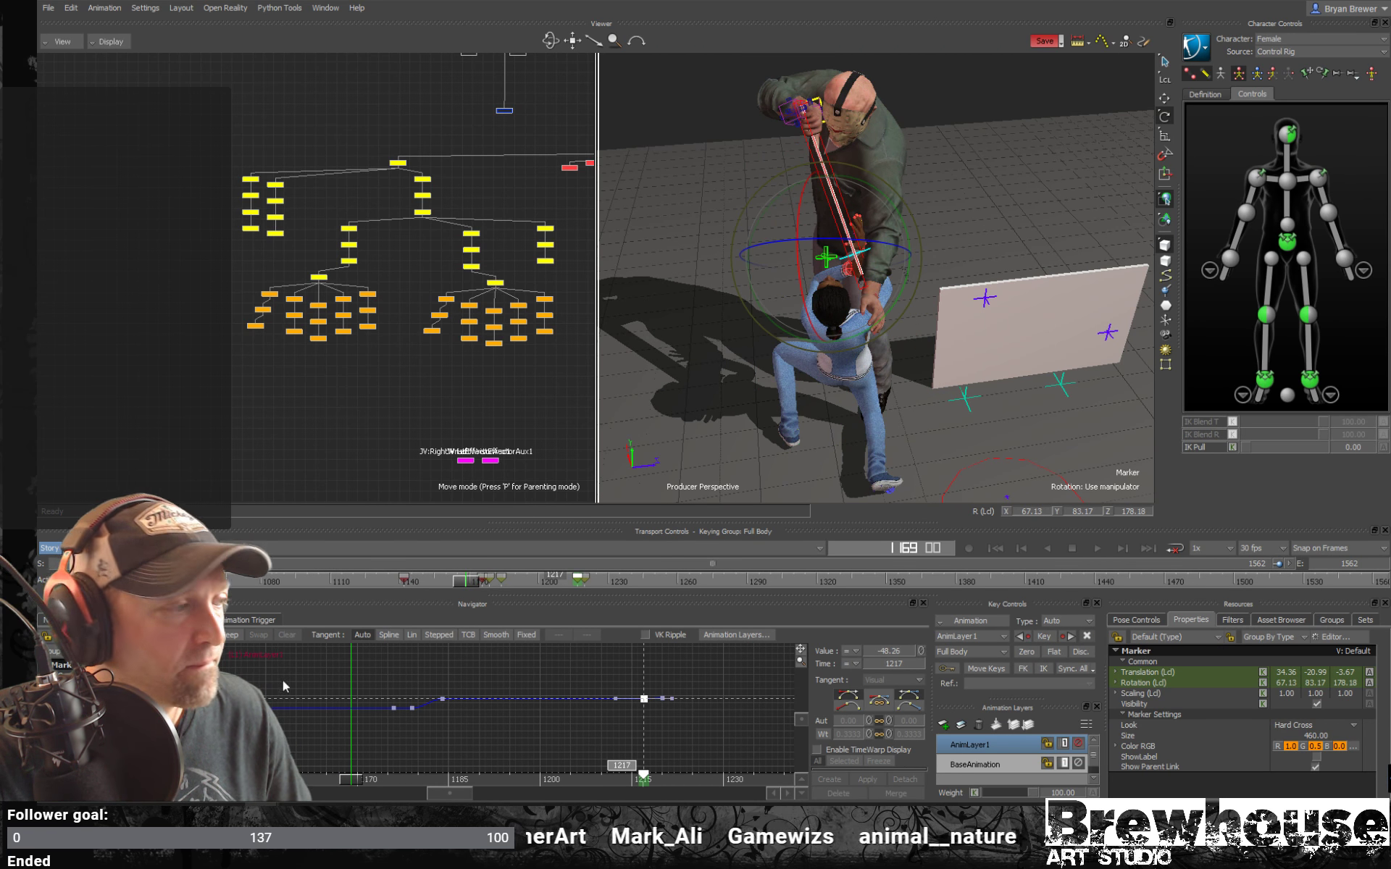
shift+drag(615, 665, 510, 675)
click(510, 675)
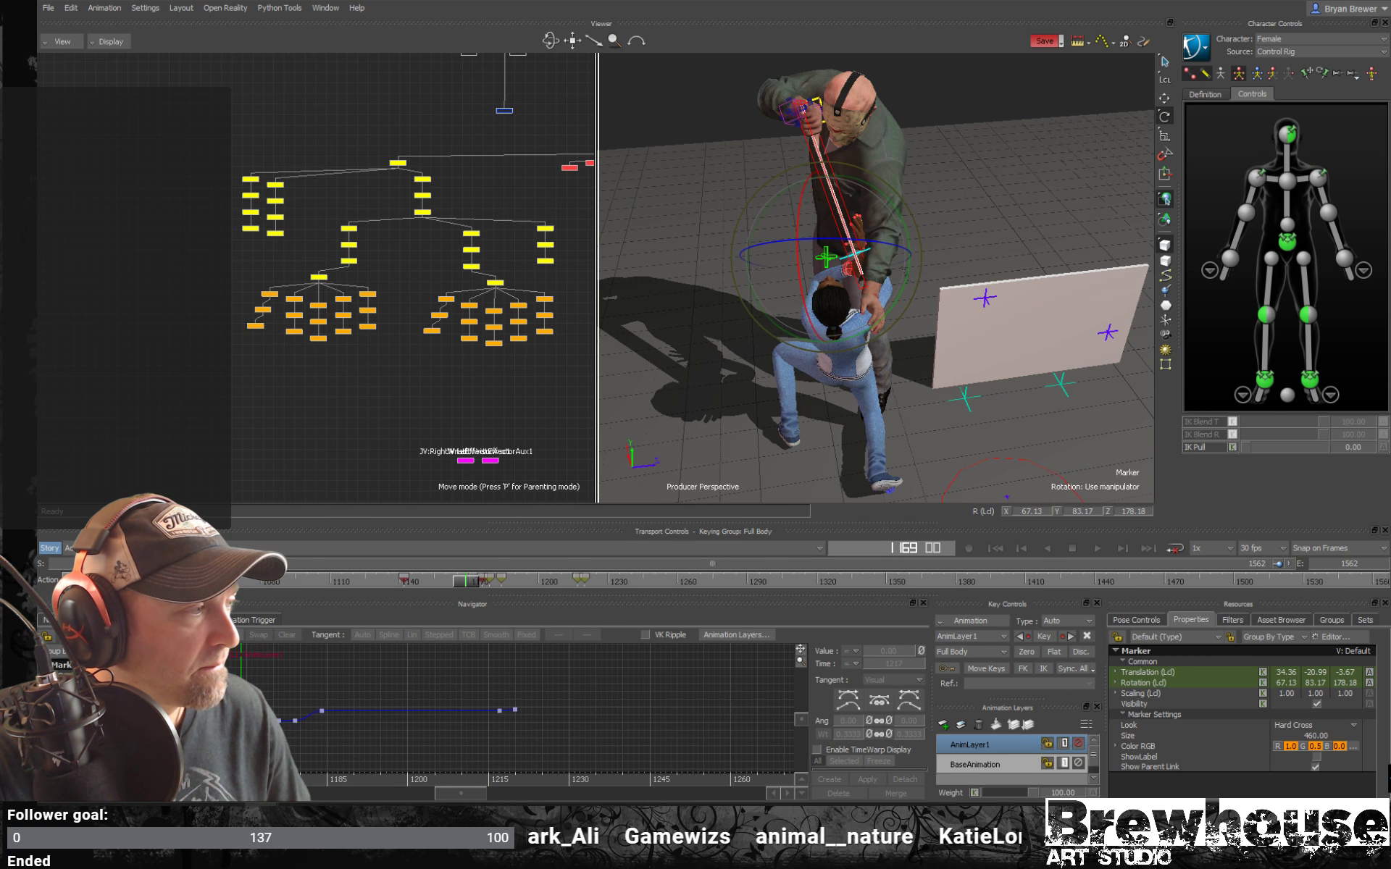
click(123, 686)
ctrl+click(124, 696)
drag(603, 683, 579, 685)
shift+drag(490, 683, 316, 641)
key(Delete)
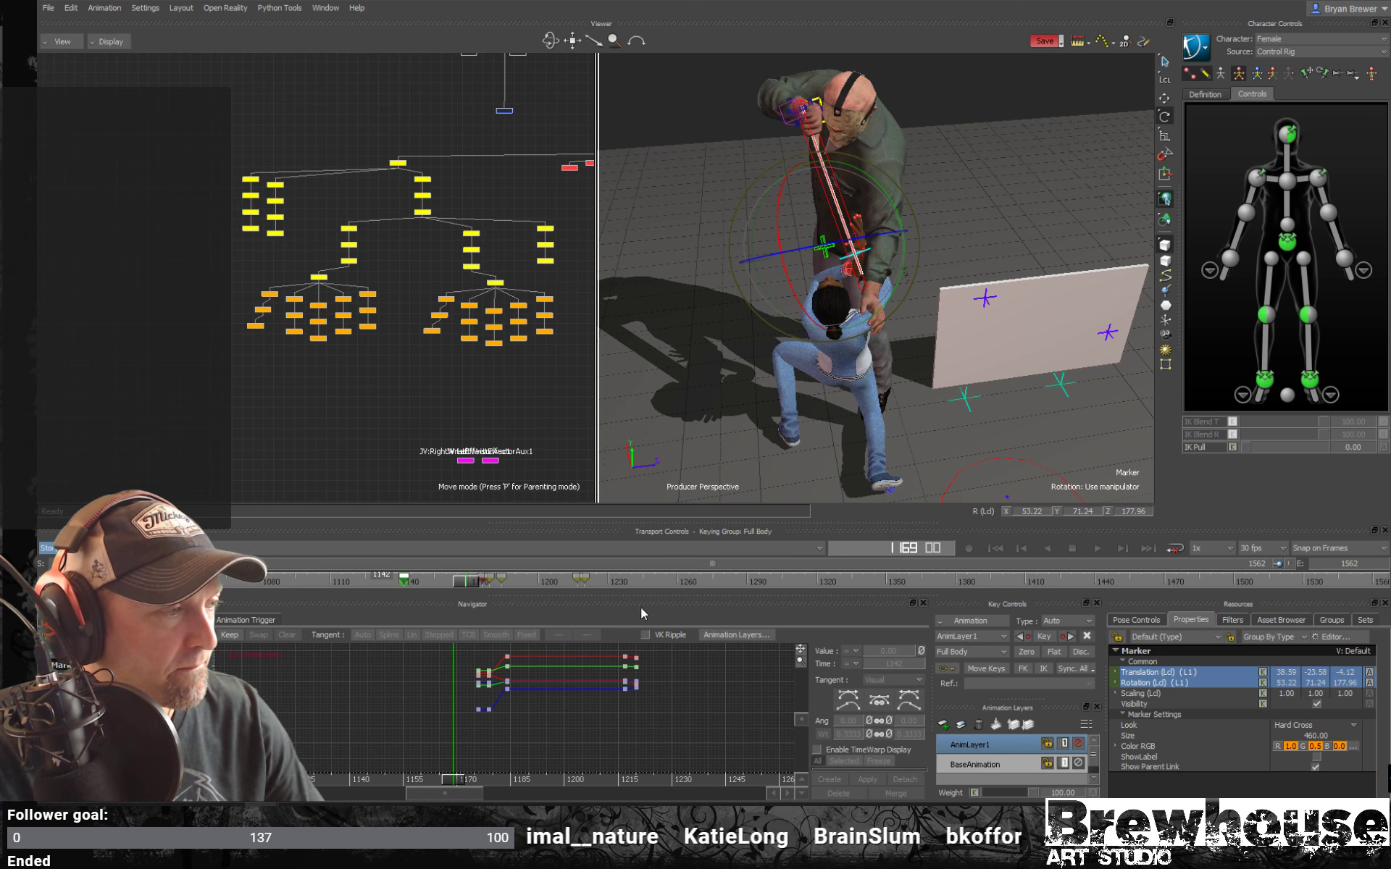
Examine the weapon over the female from above and close up, with JV:WeaponMocapRig selected, at frames 1173 and 1176.
click(989, 165)
shift+drag(911, 365, 954, 368)
mouse_move(955, 368)
ctrl+shift+mouse_down()
mouse_move(924, 348)
mouse_move(869, 356)
ctrl+shift+mouse_up()
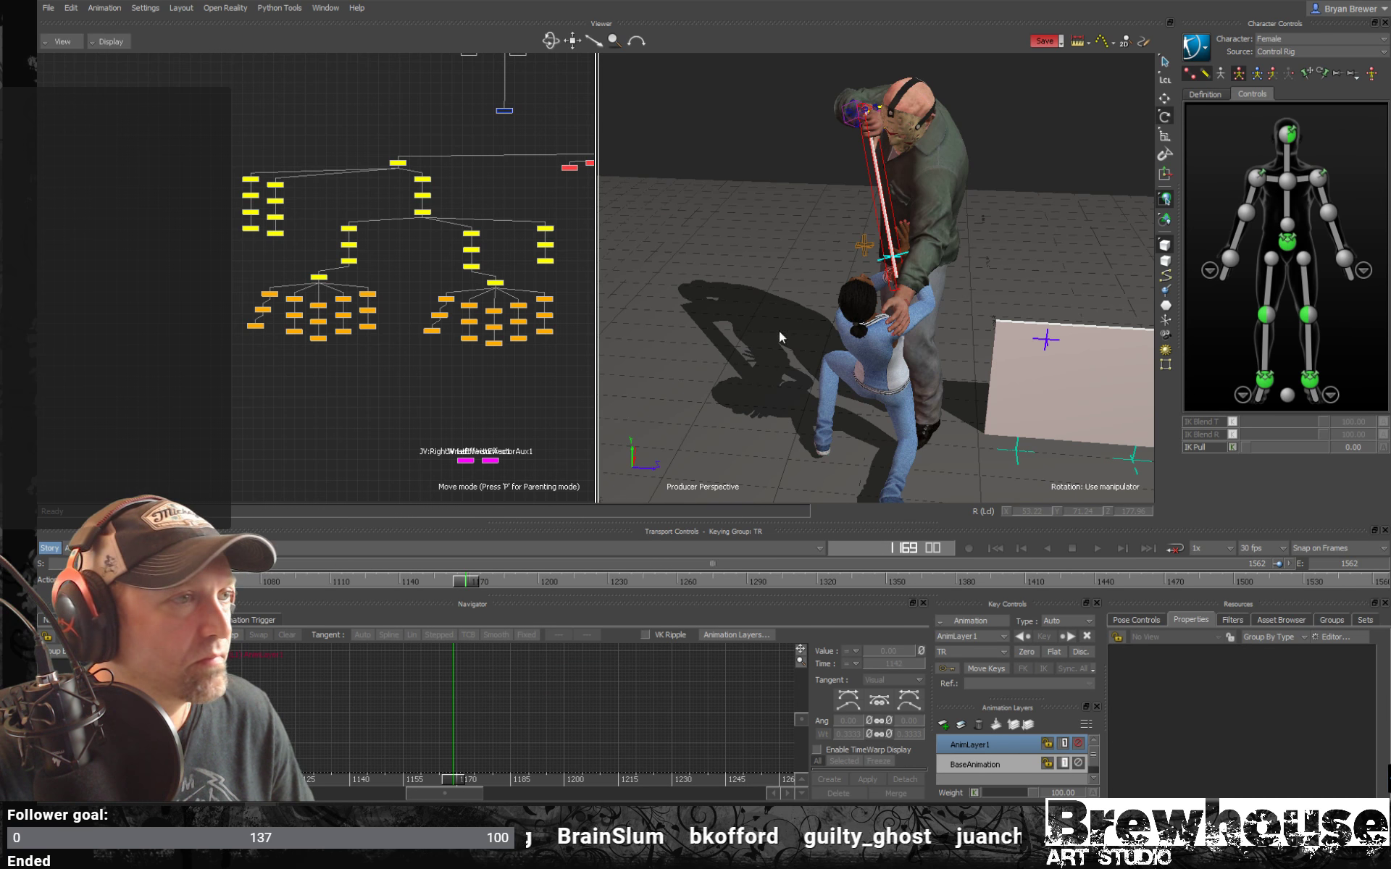
ctrl+drag(780, 337, 947, 310)
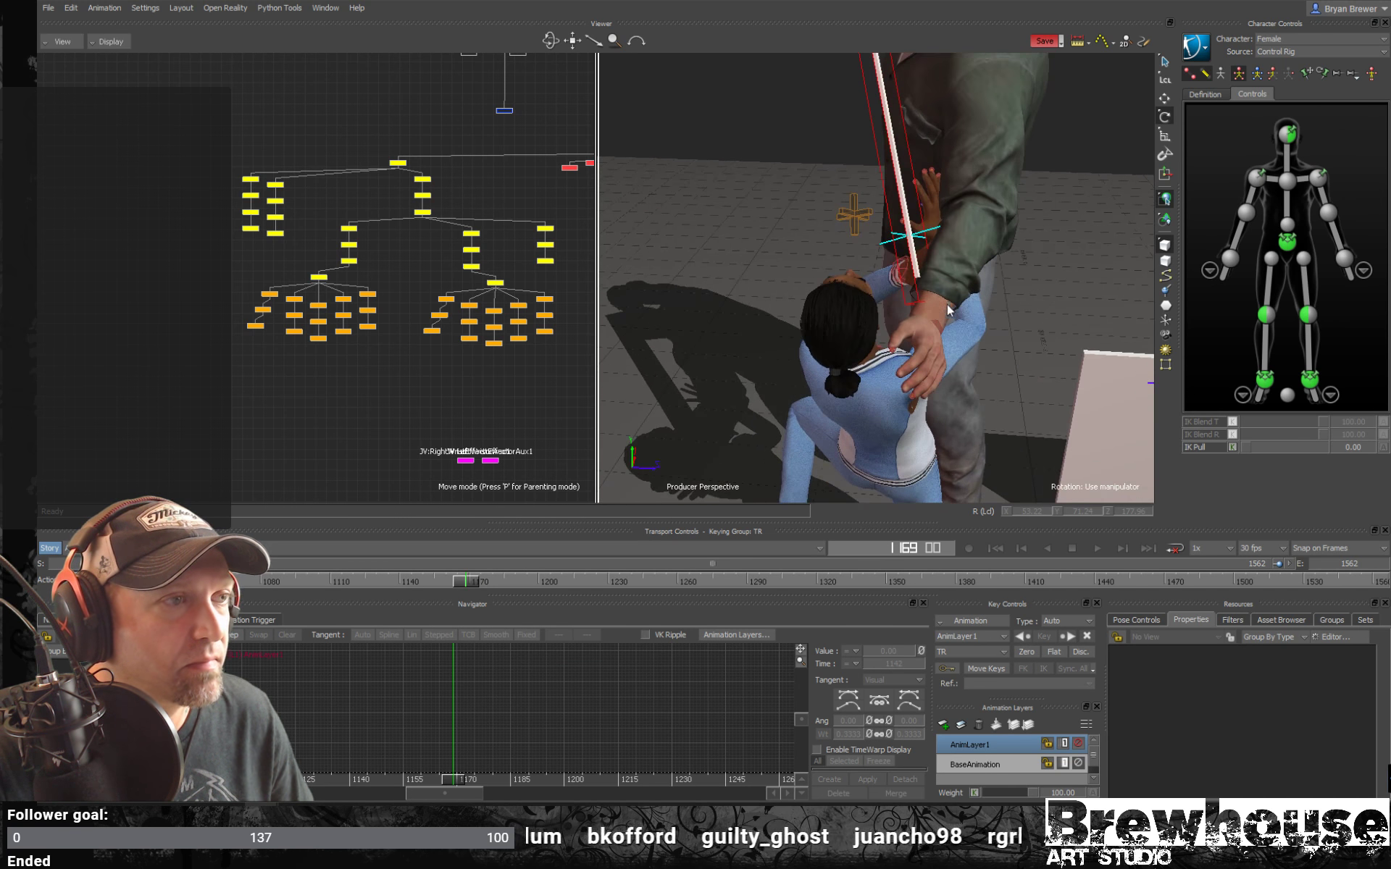
shift+drag(871, 262, 775, 324)
scroll(896, 328, down, 3)
ctrl+shift+drag(897, 328, 781, 423)
click(894, 216)
key(t)
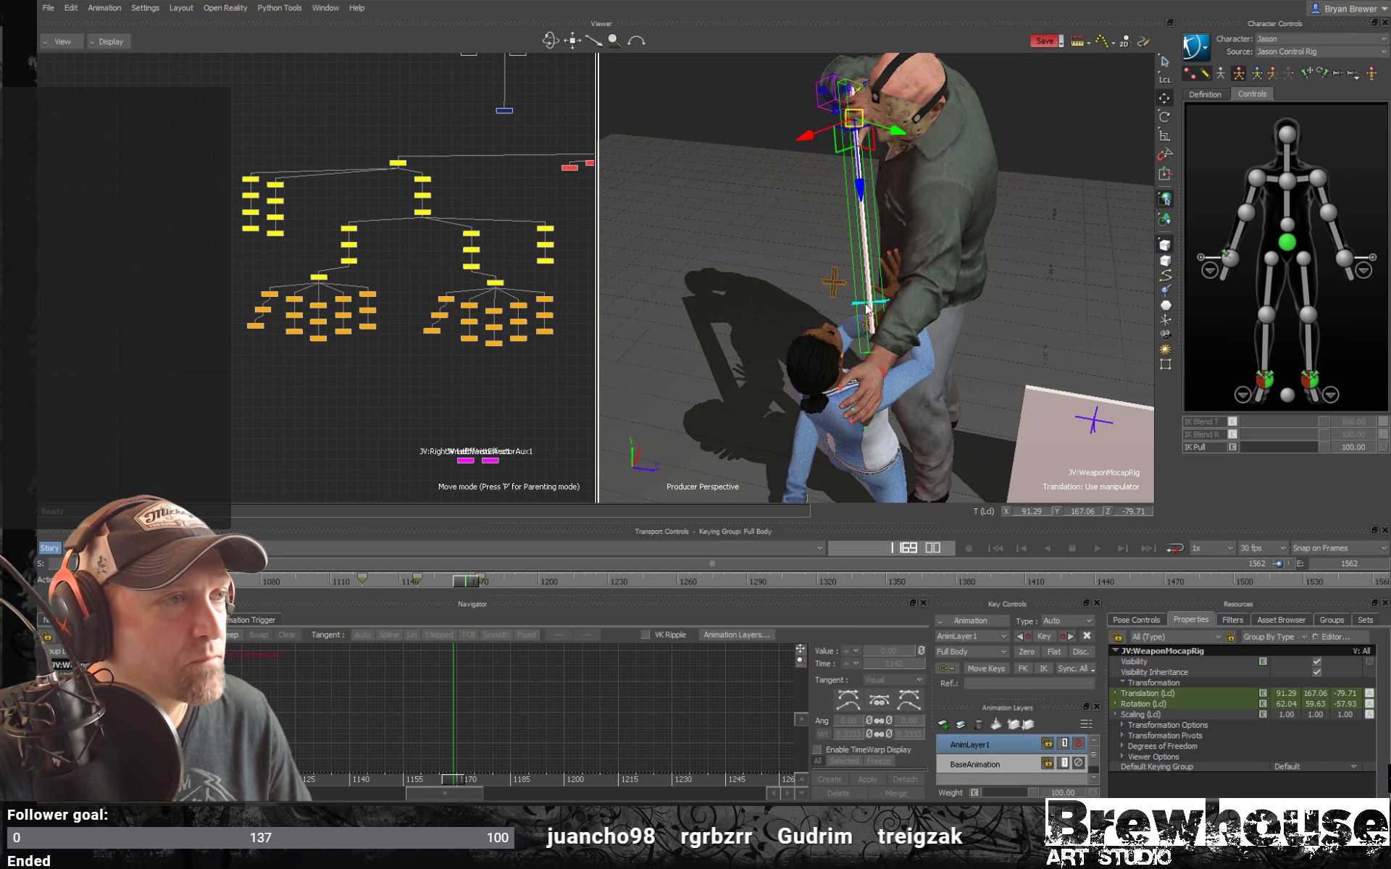
click(477, 582)
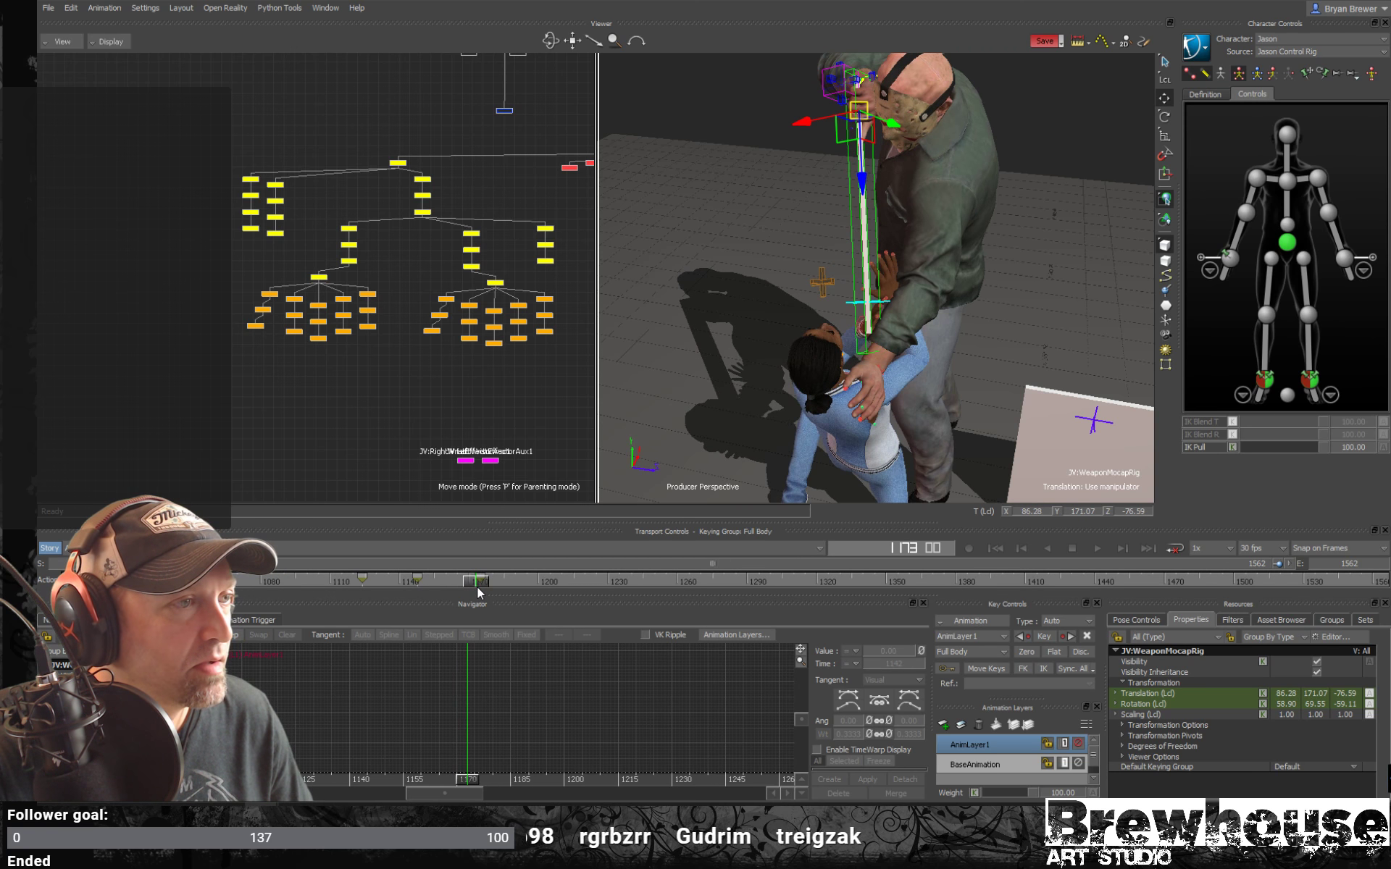
drag(477, 588, 481, 588)
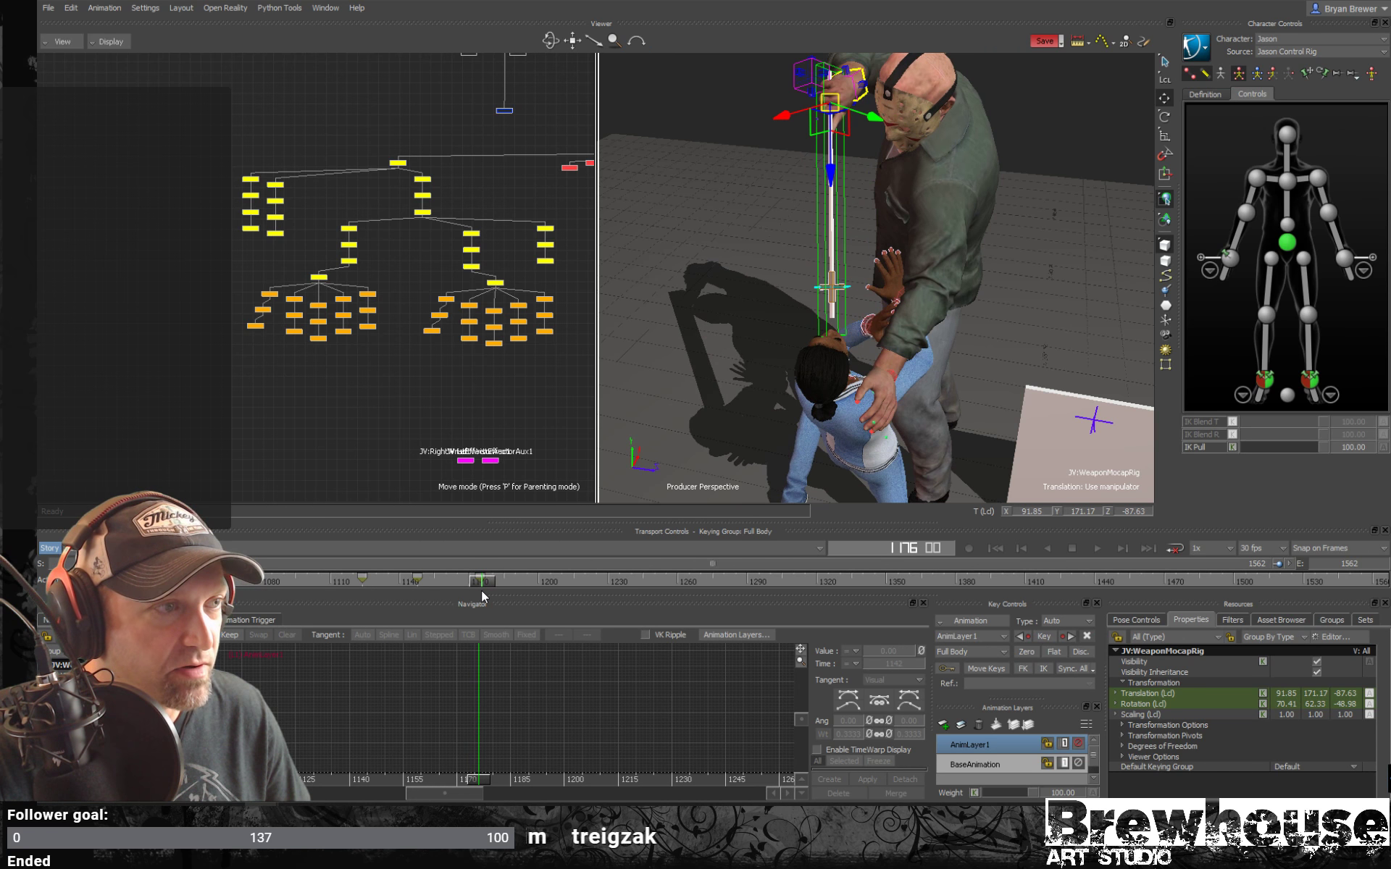
Key JV:WeaponMocapRig at frame 1175 with its translation at about 93.35, 169.85, -92.63, using Body Parts keying.
click(797, 250)
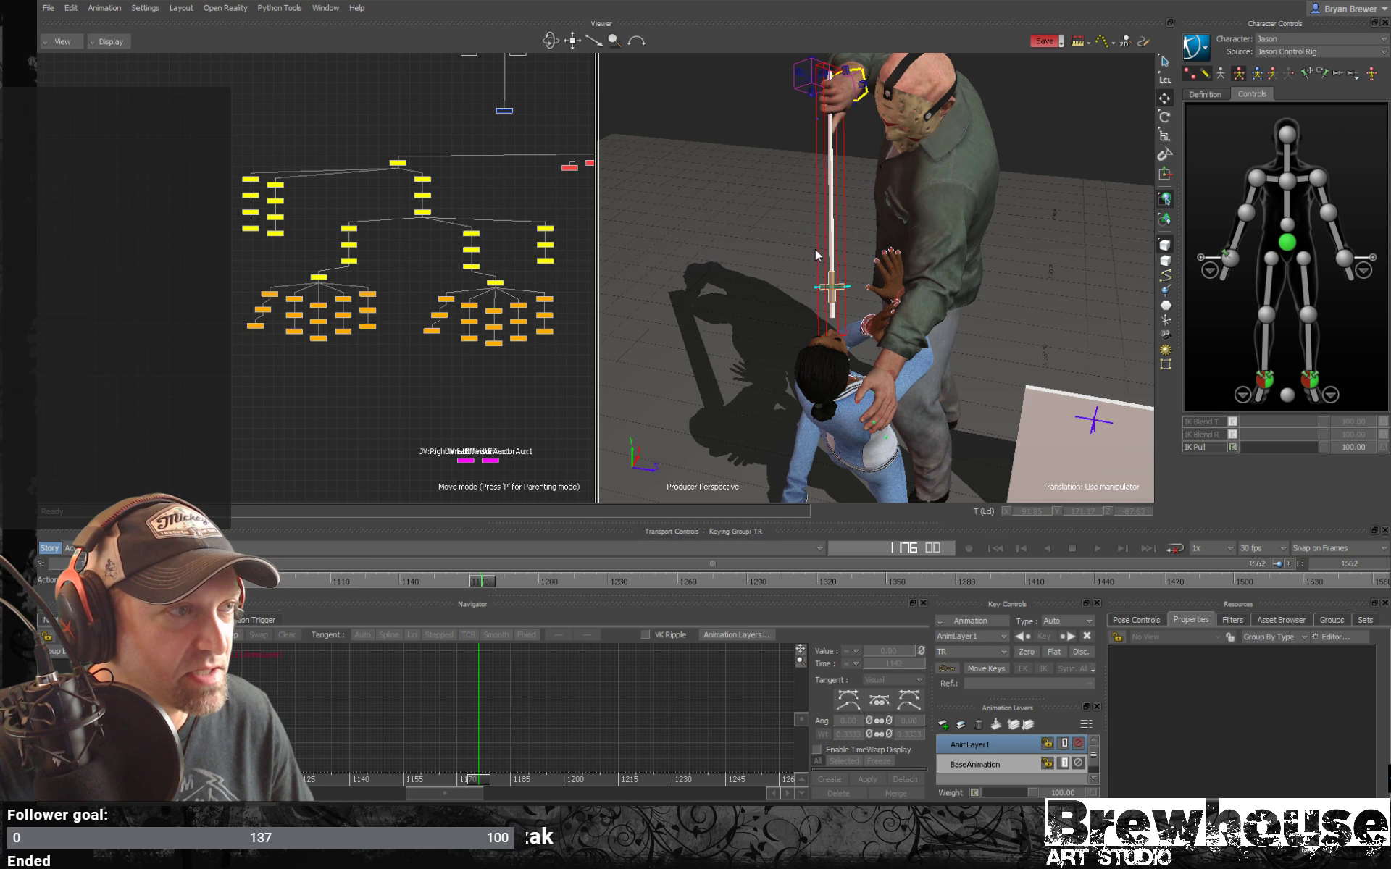
click(815, 249)
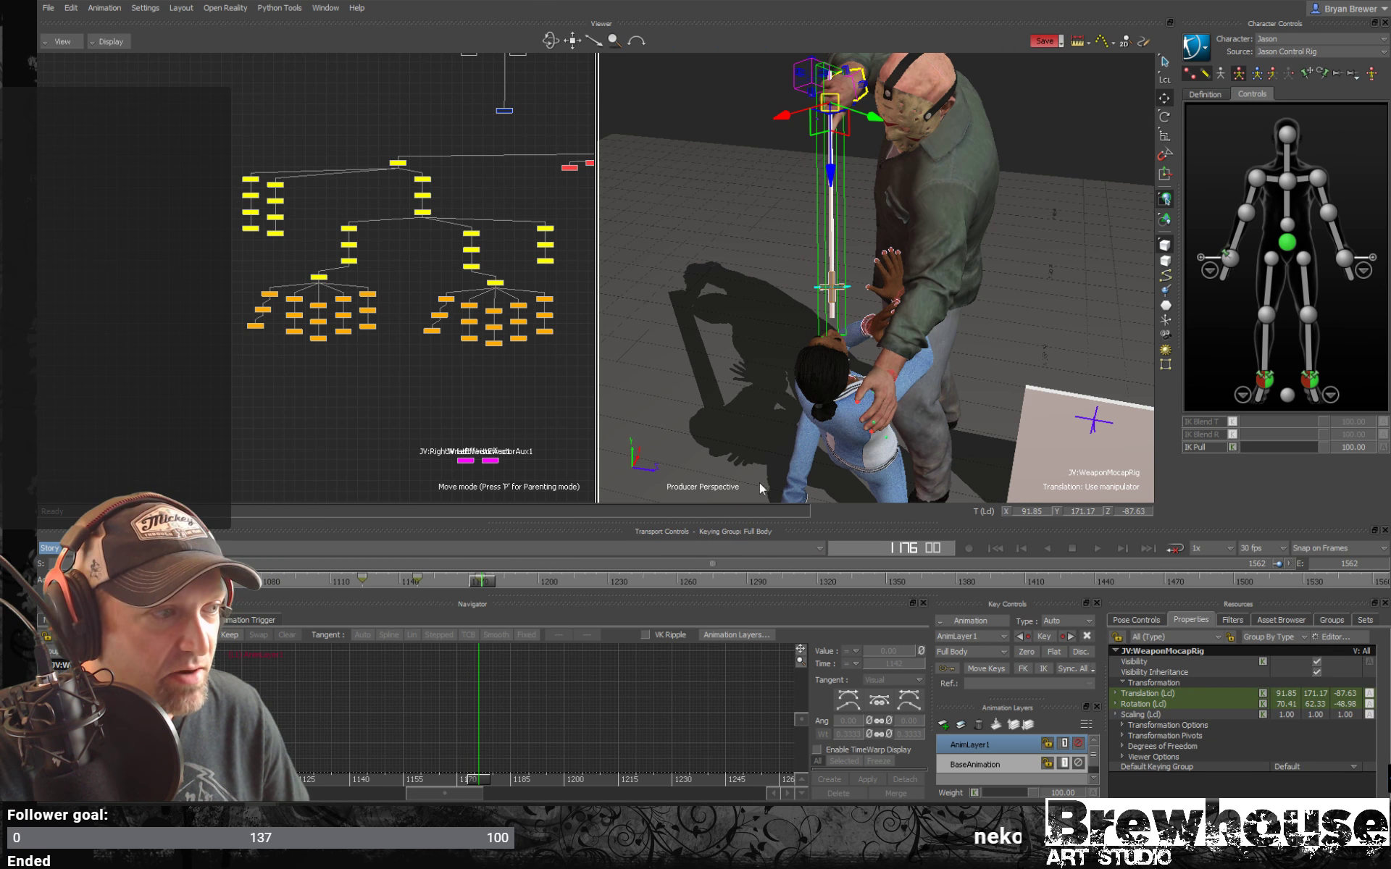
drag(482, 588, 479, 588)
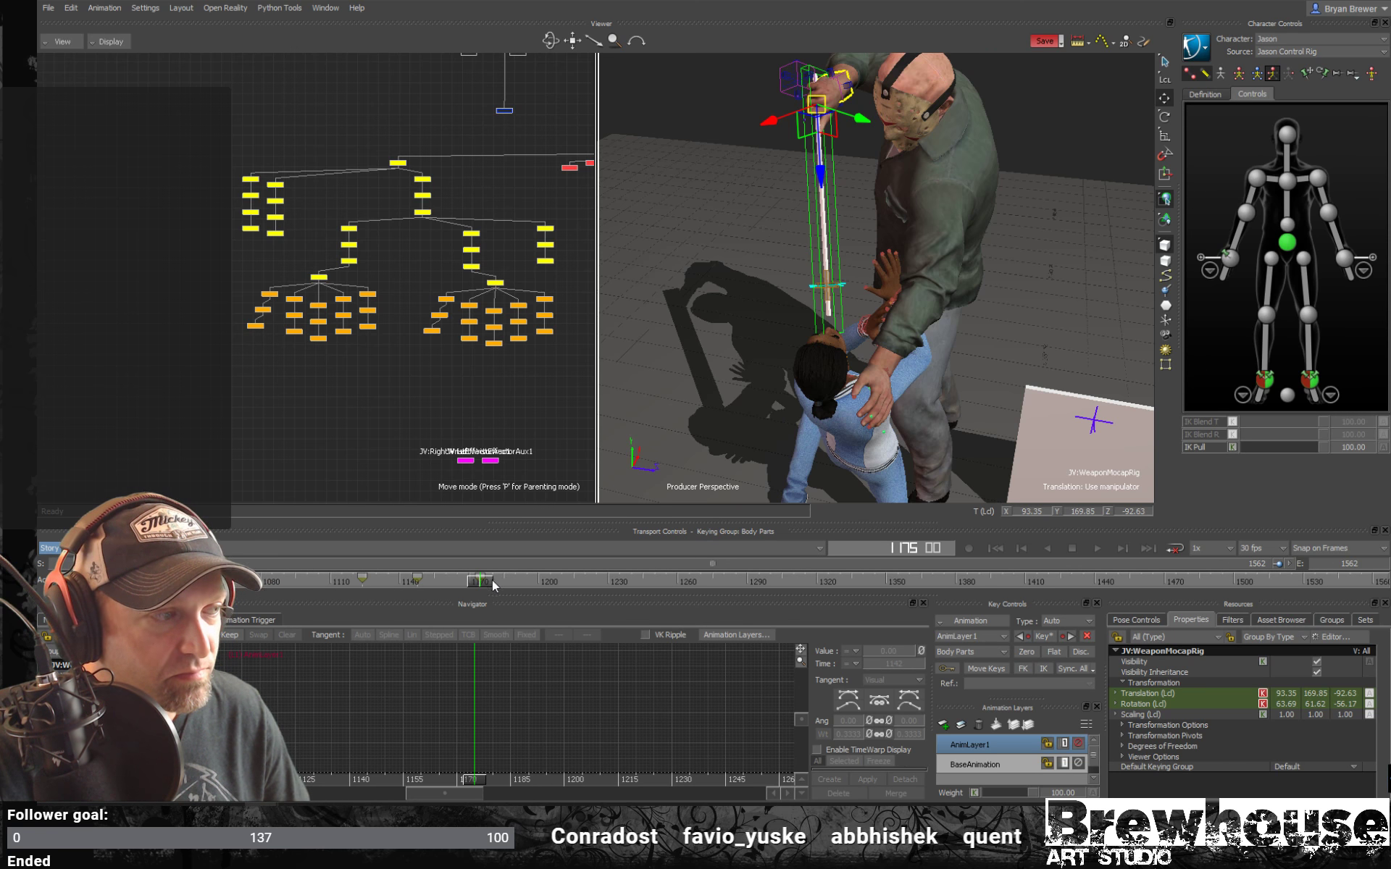
mouse_move(482, 586)
mouse_down()
mouse_move(441, 585)
mouse_move(516, 590)
mouse_move(480, 587)
mouse_up()
Play back the stab and scrub to frame 1225 to review the weapon, Jason and the female.
drag(738, 282, 788, 328)
key(space)
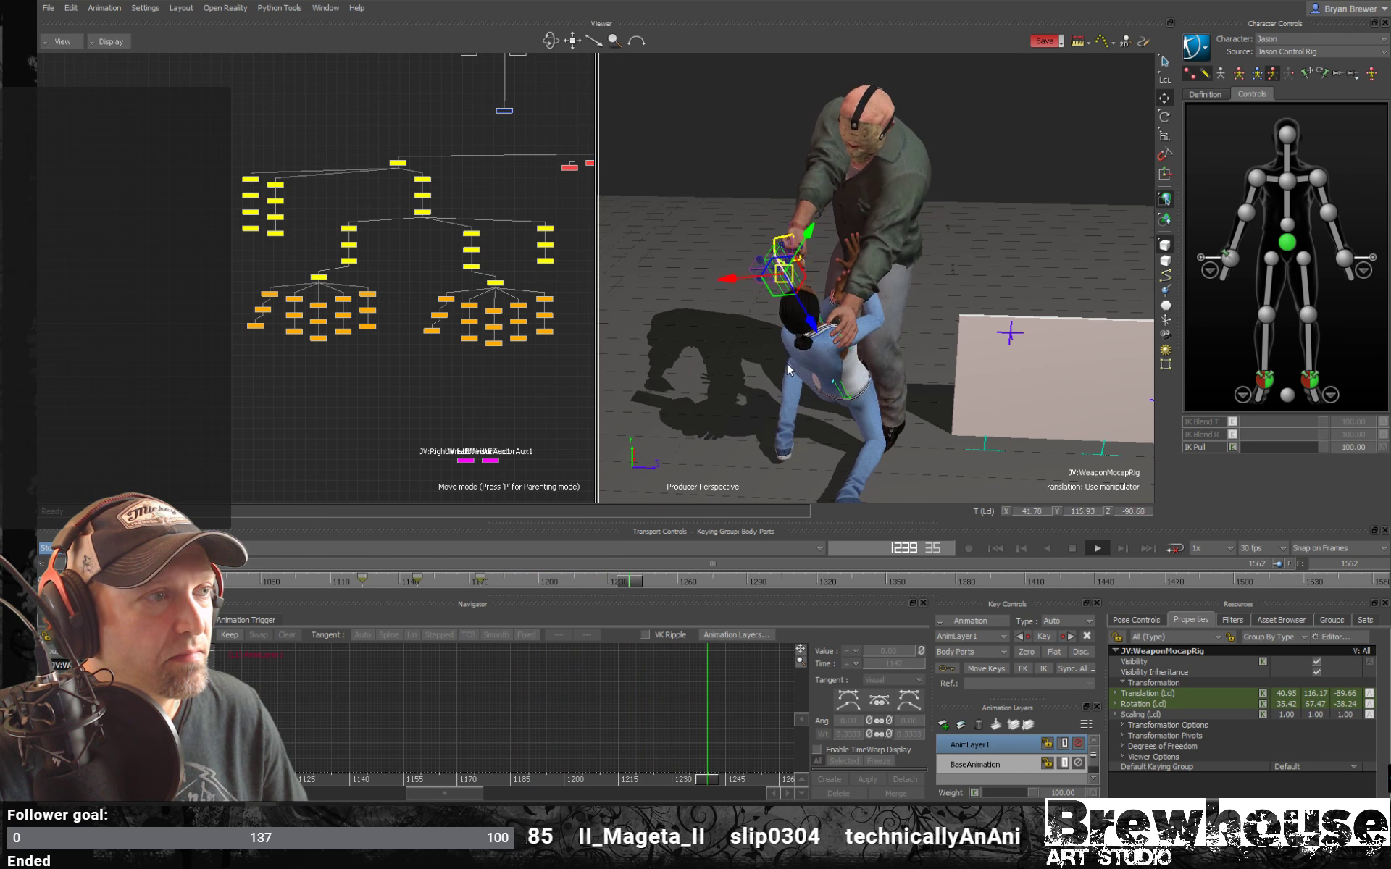
key(space)
drag(672, 584, 596, 589)
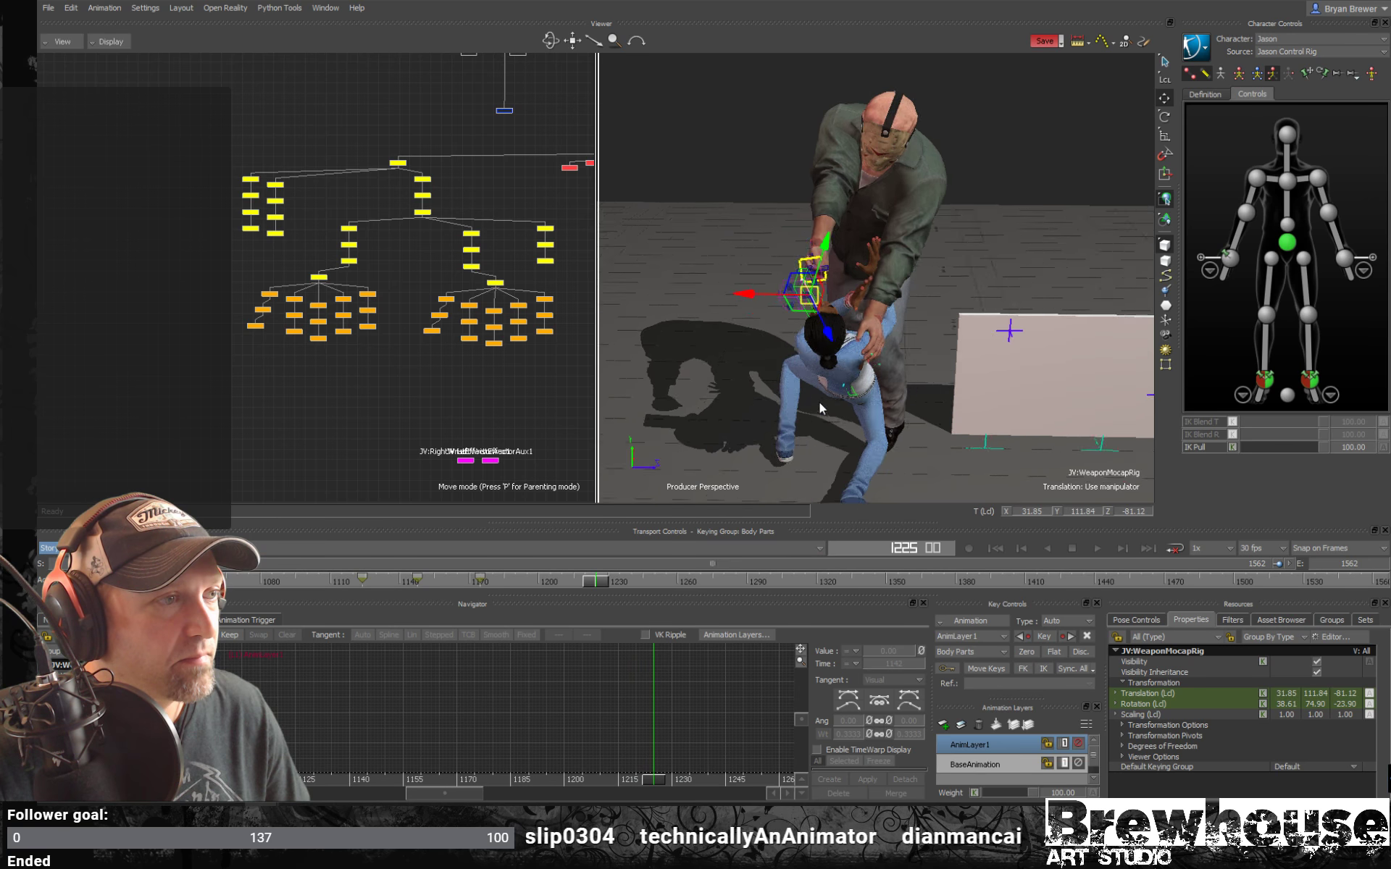
Switch to the Female character, key her hips effector on AnimLayer1 at frame 1215 with Body Parts keying, and change the keying mode to Full Body.
click(1287, 243)
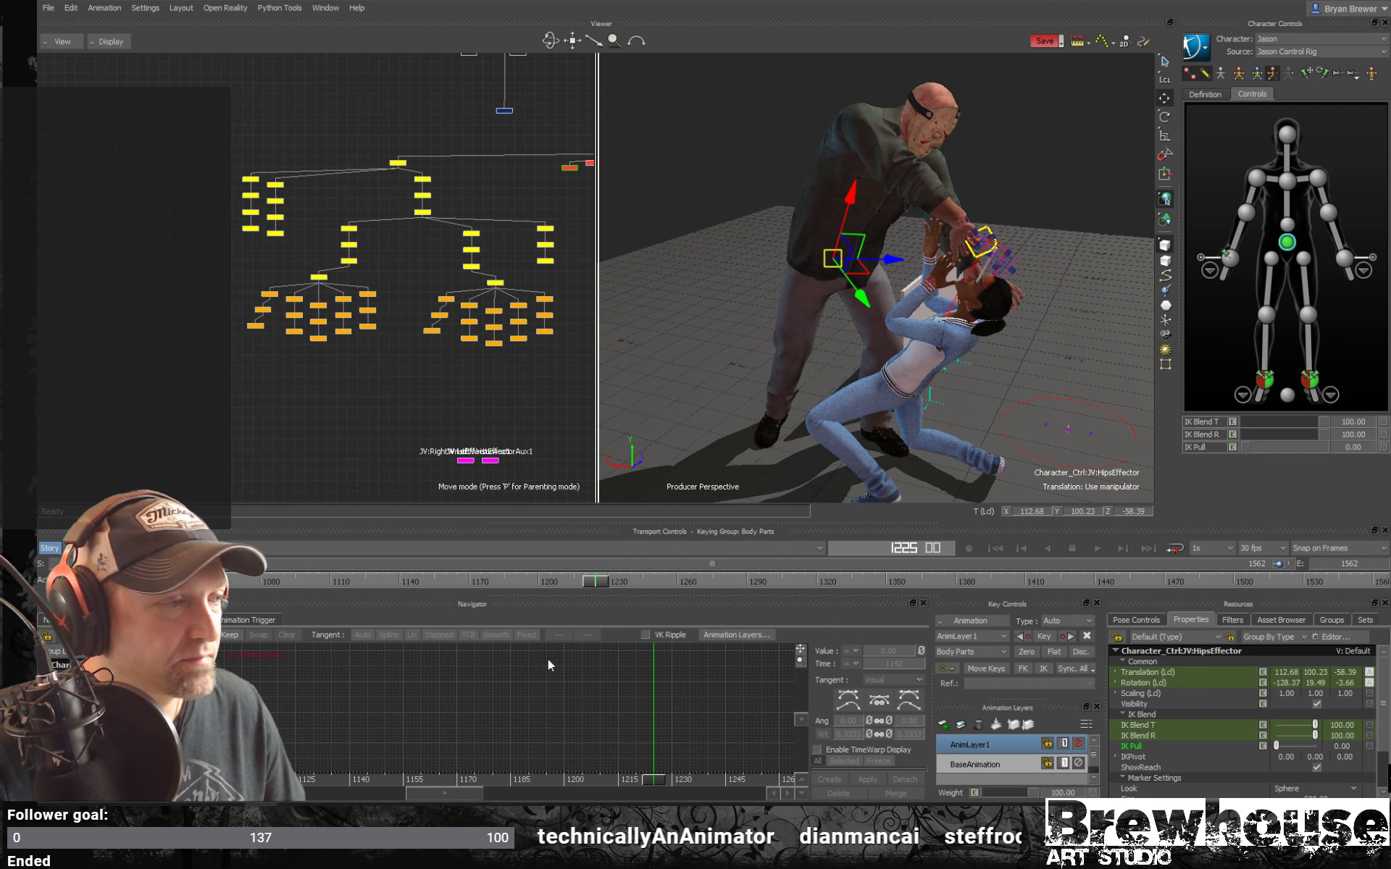
click(1283, 41)
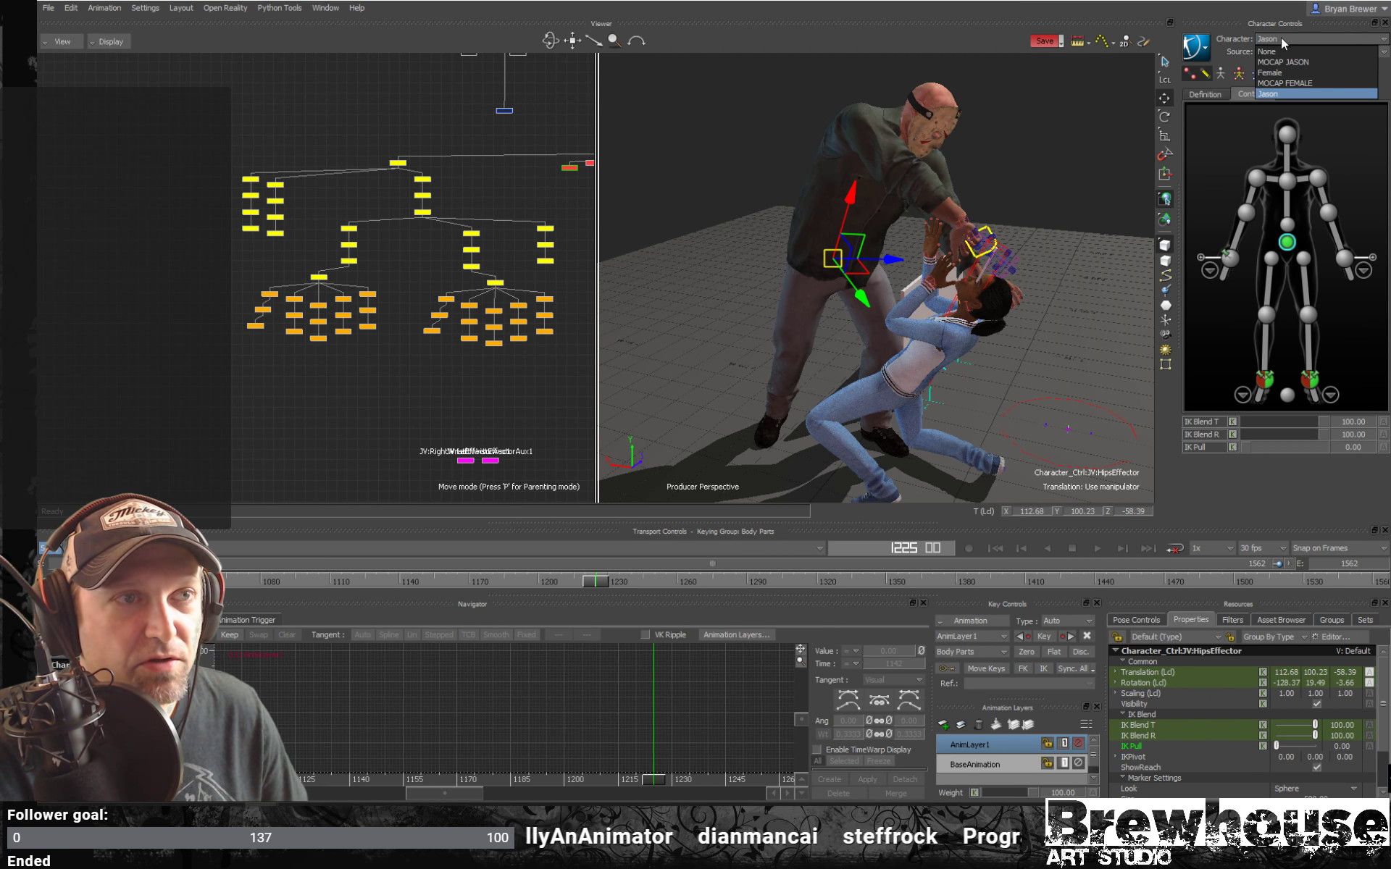
click(1272, 72)
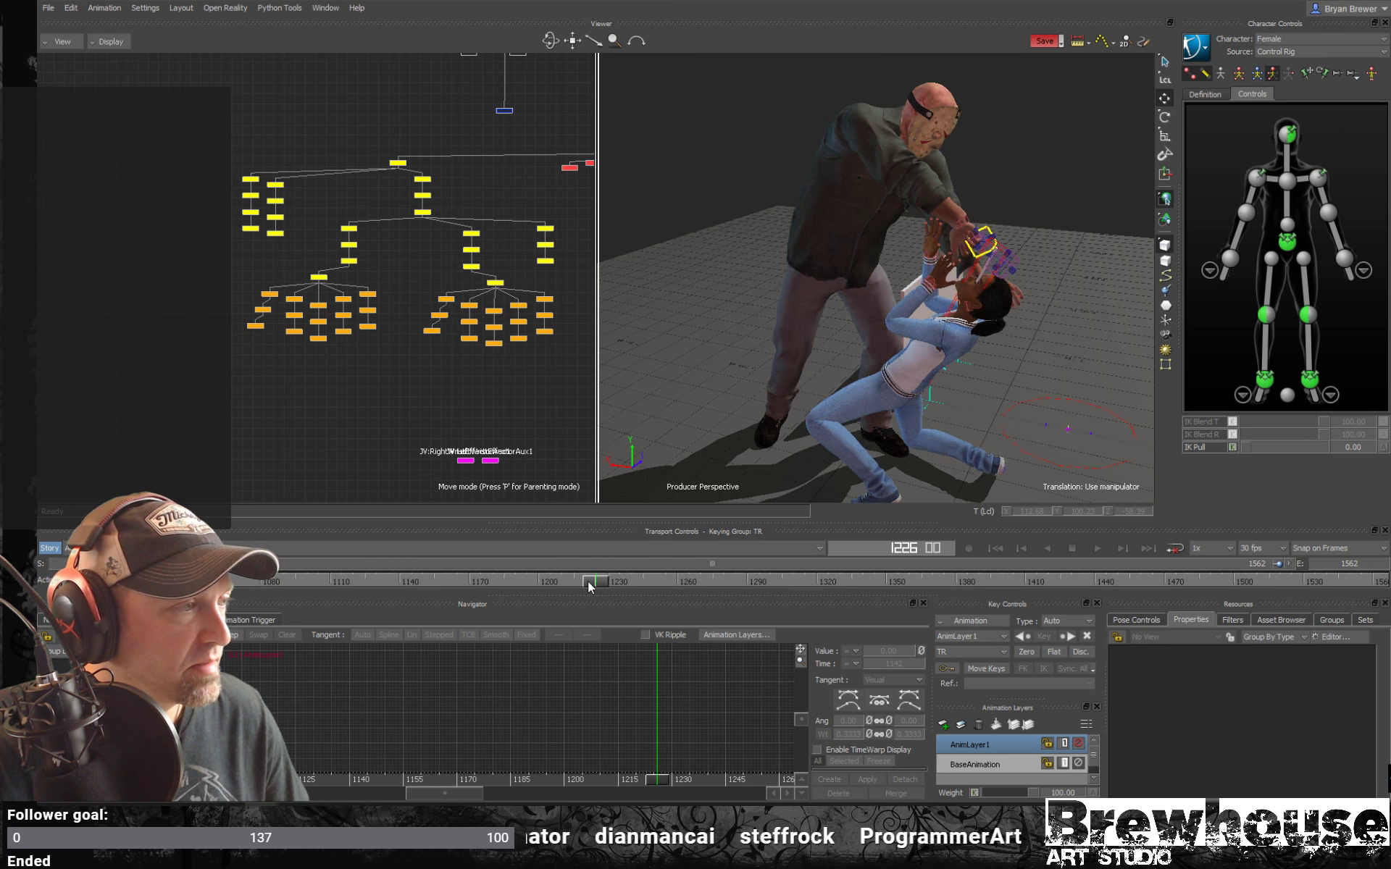
drag(588, 581, 507, 581)
click(1282, 243)
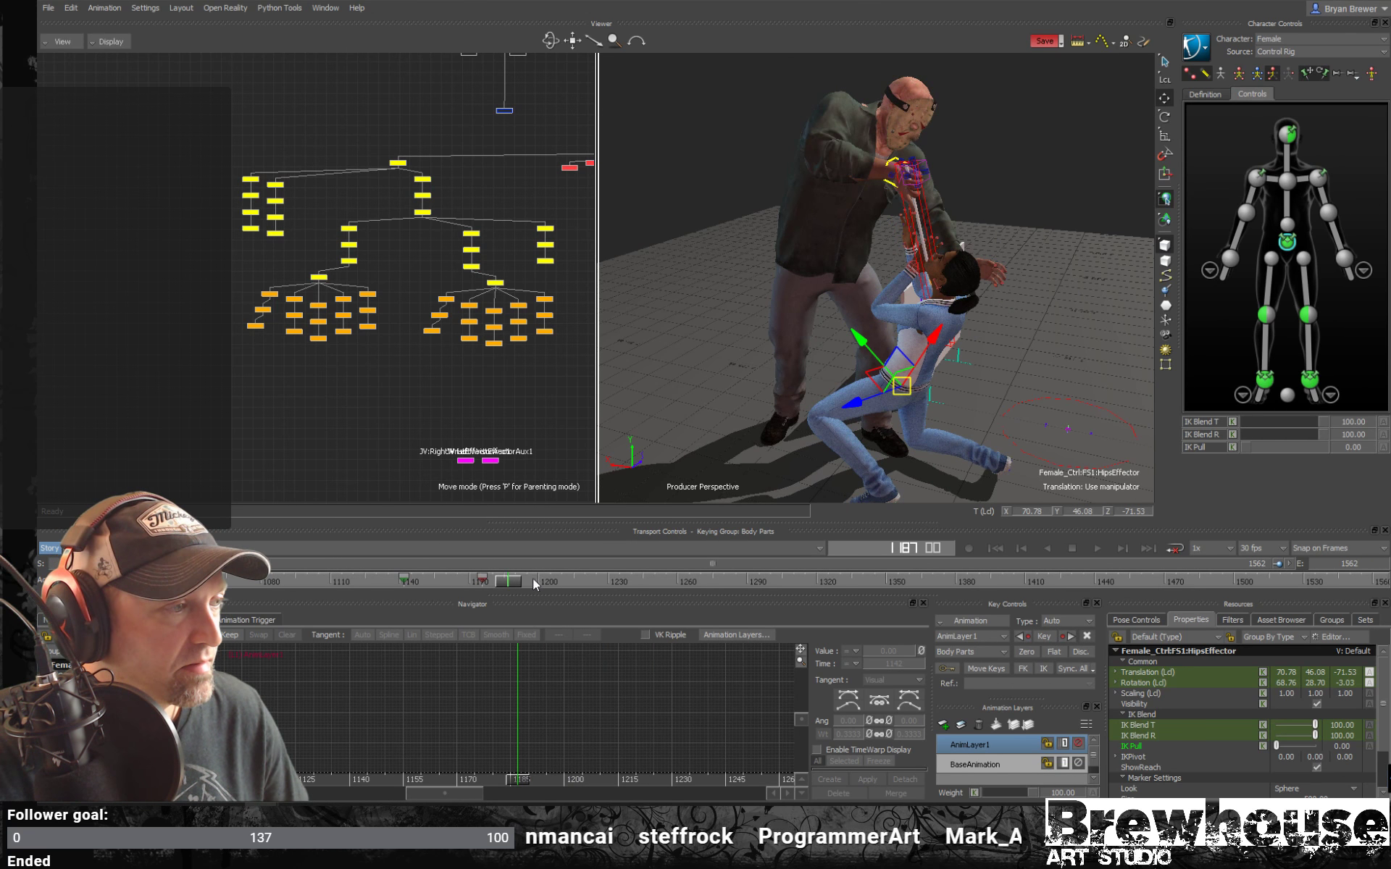
key(period)
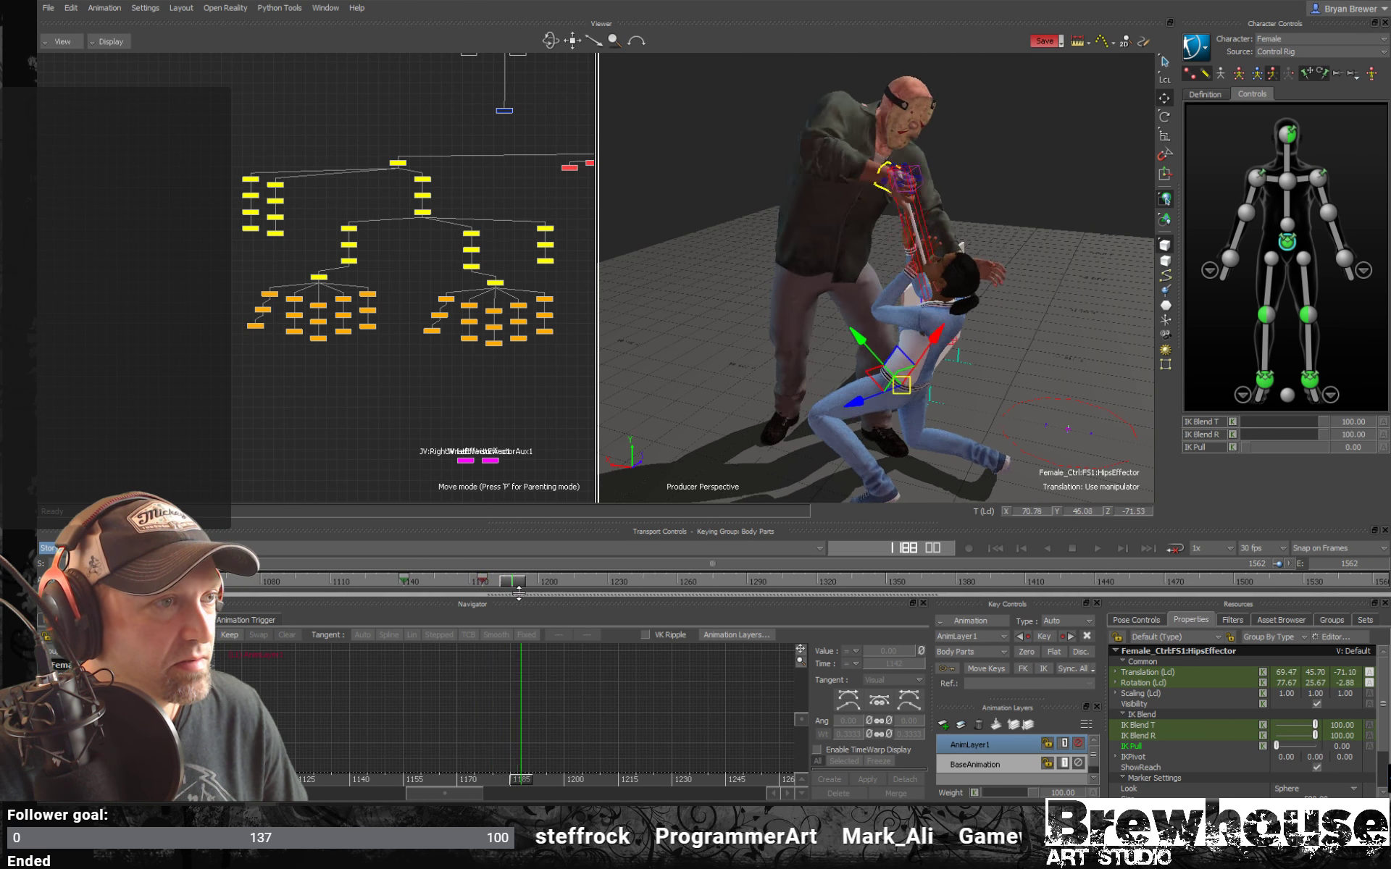
drag(519, 592, 572, 593)
key(k)
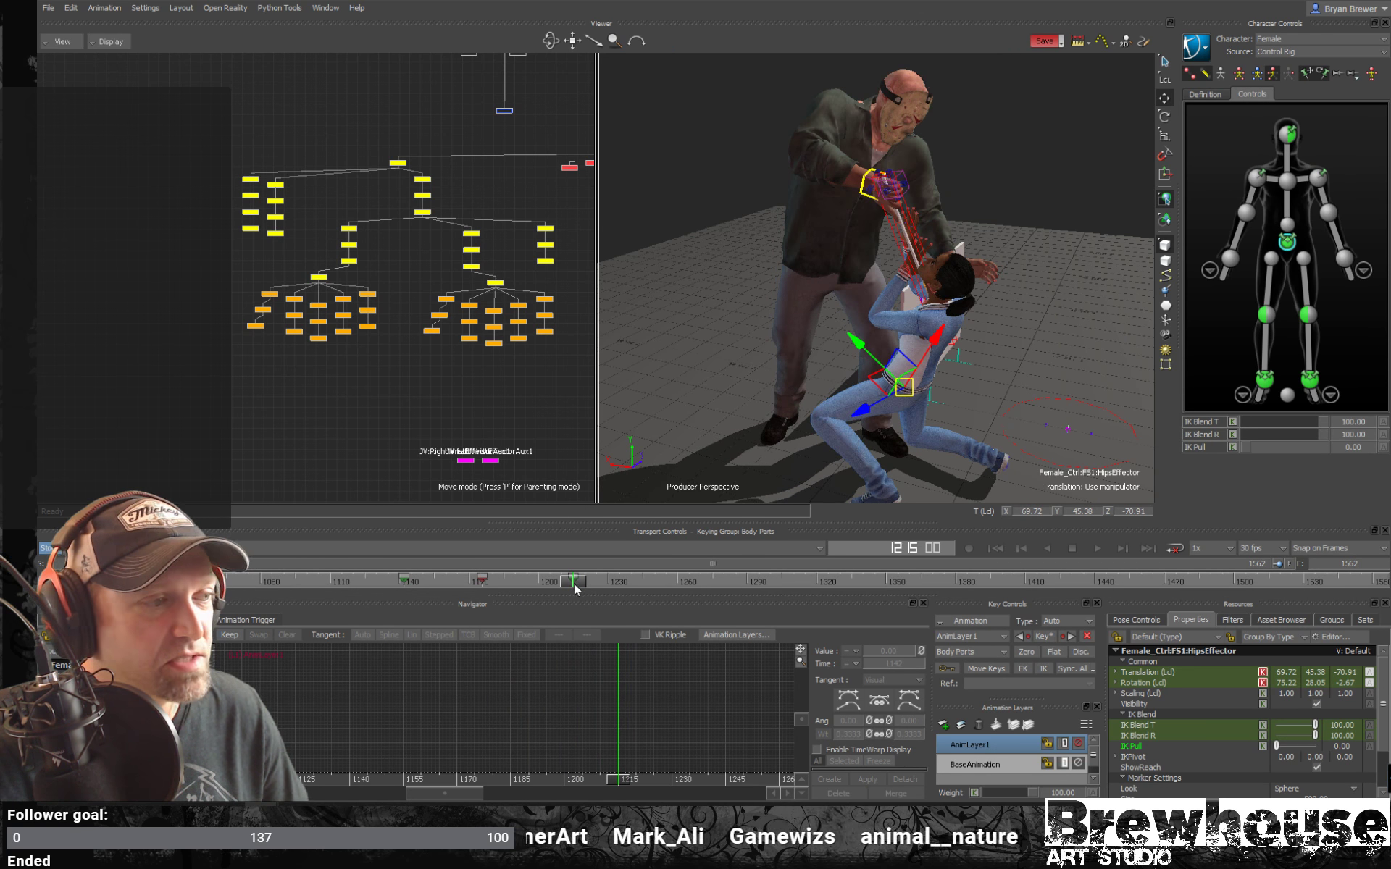
click(1237, 72)
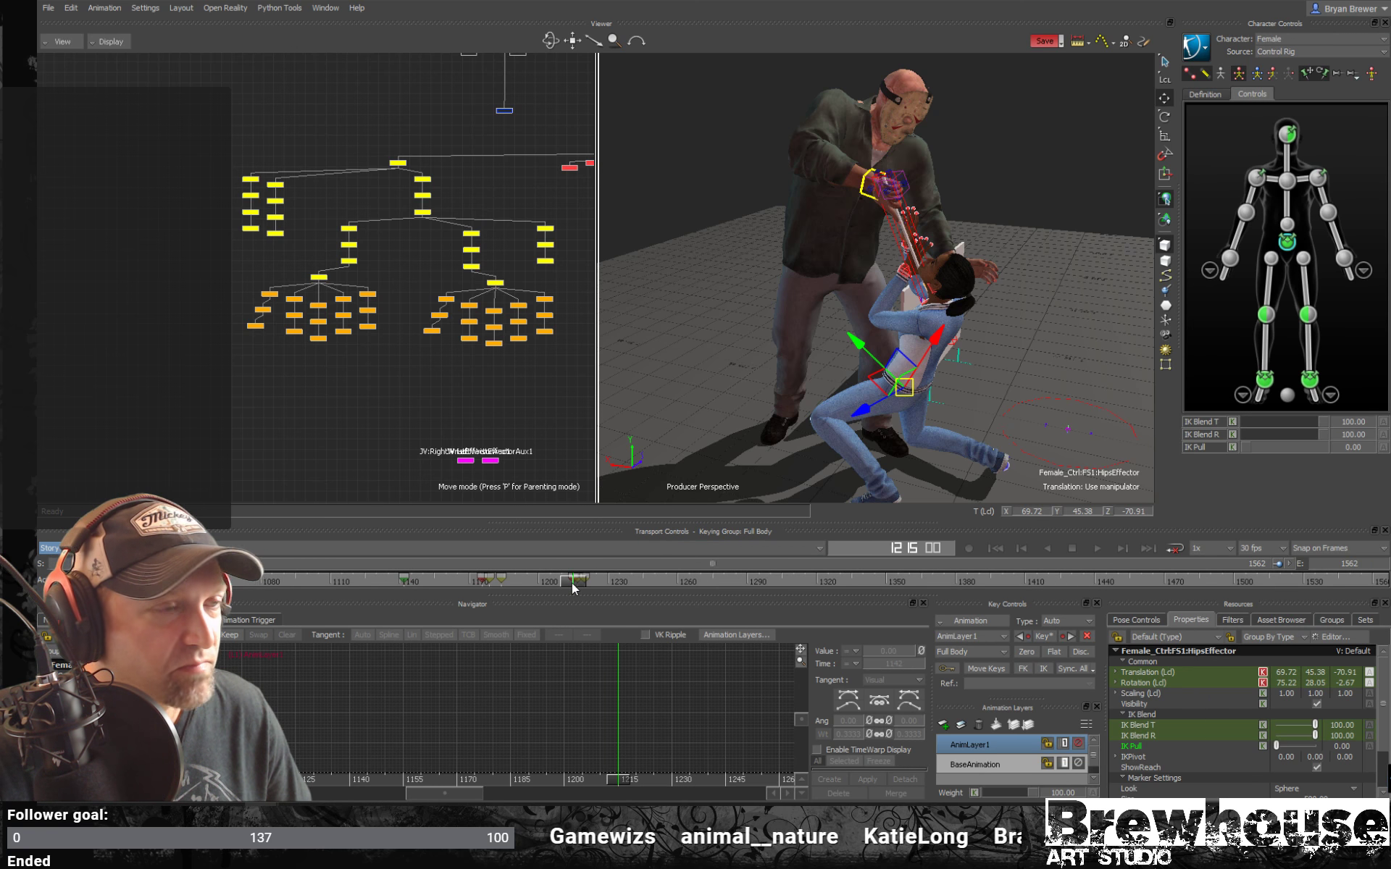
Try a zero key on the female at frame 1225 with Full Body keying, and undo it.
mouse_move(572, 582)
mouse_down()
mouse_move(594, 589)
mouse_move(574, 590)
mouse_move(585, 597)
mouse_move(596, 584)
mouse_up()
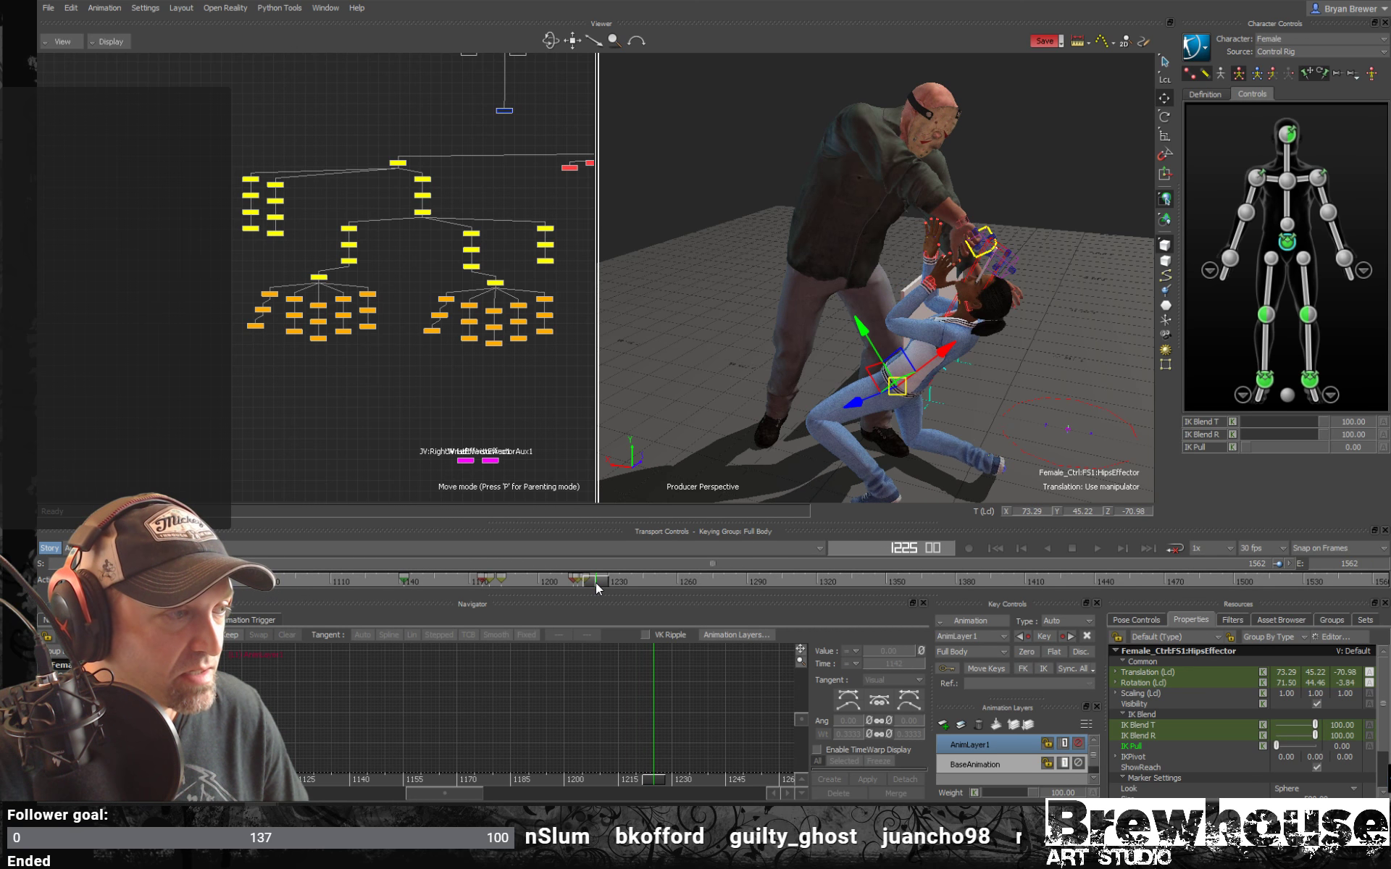
click(1026, 652)
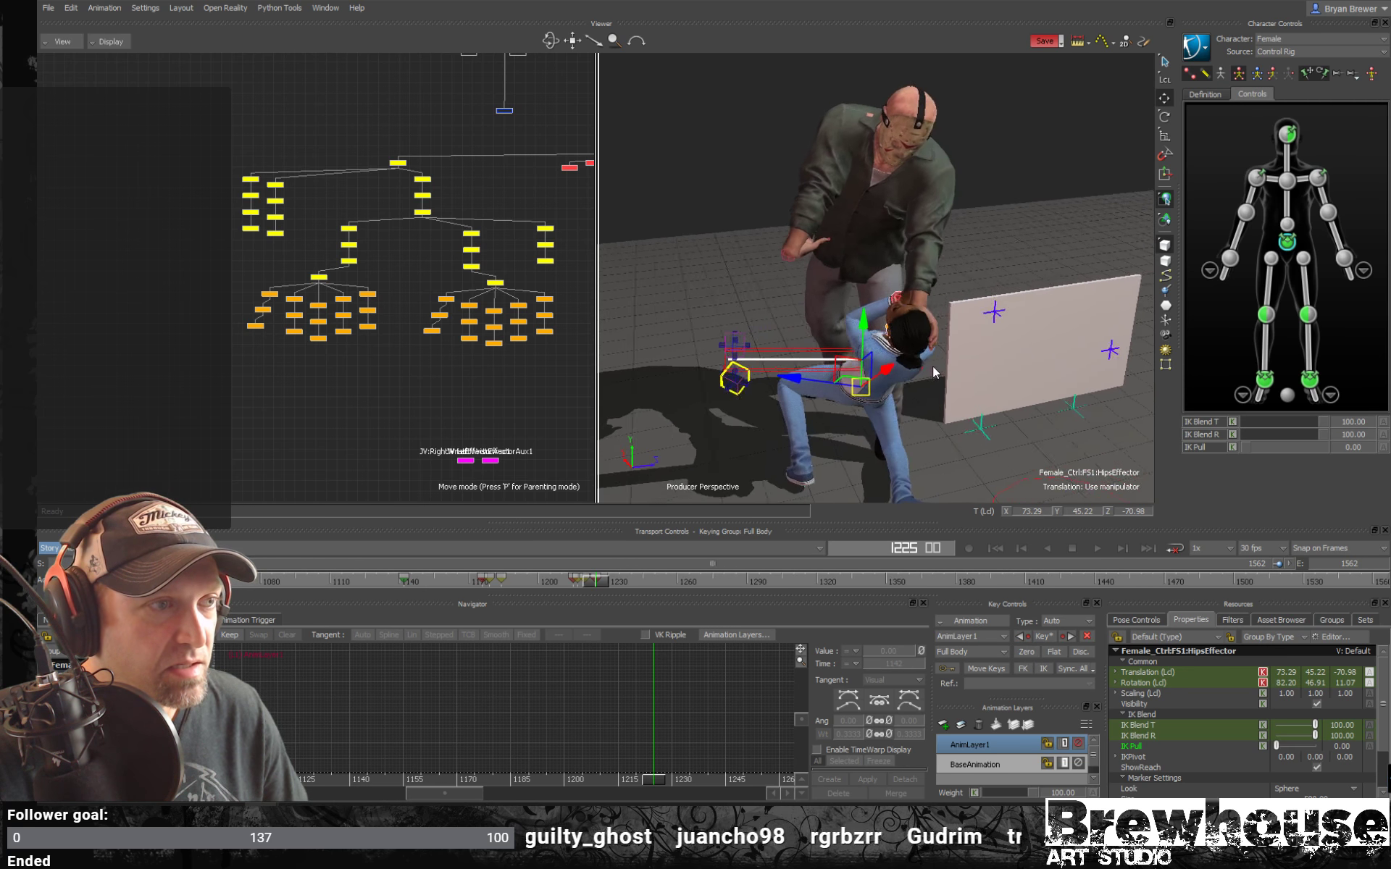
key(ctrl+z)
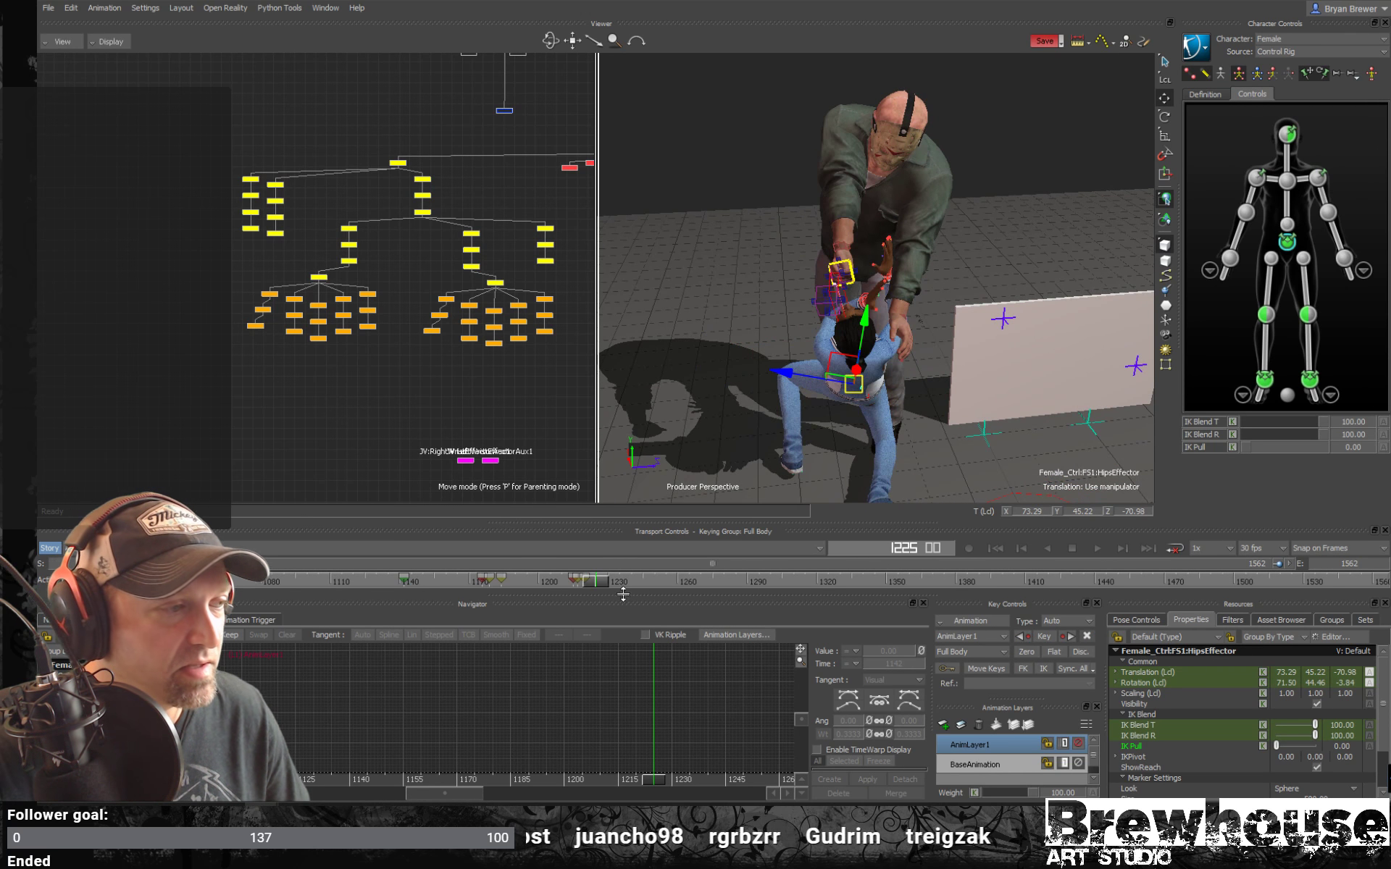
Check the female's pose from the side at frame 1222 and rotate her hips effector at frame 1225 to about 72.27, 35.04, -2.76.
mouse_move(593, 585)
mouse_down()
mouse_move(530, 588)
mouse_move(588, 600)
mouse_up()
ctrl+shift+drag(749, 373, 935, 338)
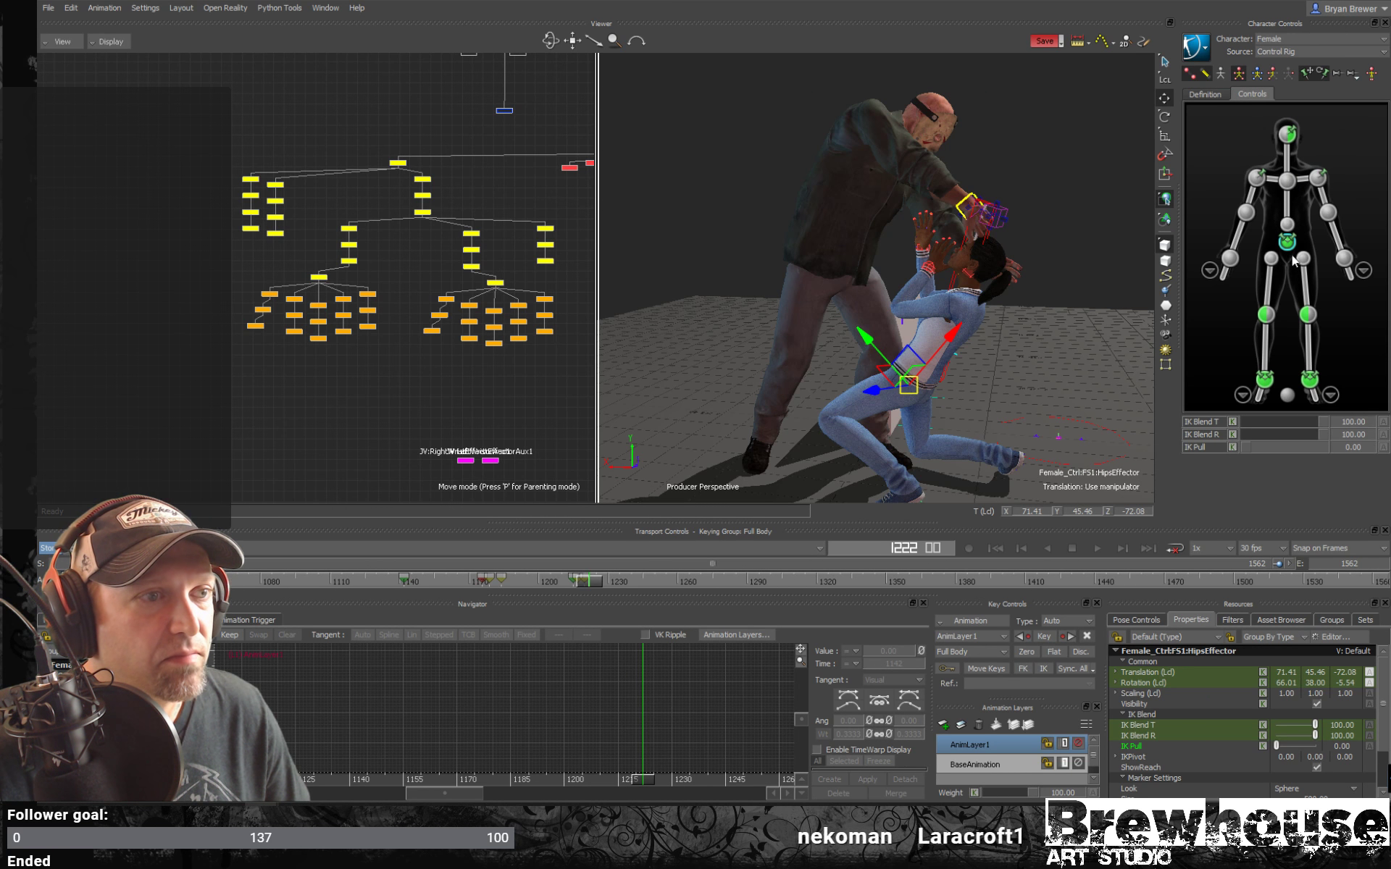
mouse_move(588, 584)
mouse_down()
mouse_move(567, 584)
mouse_move(595, 601)
mouse_up()
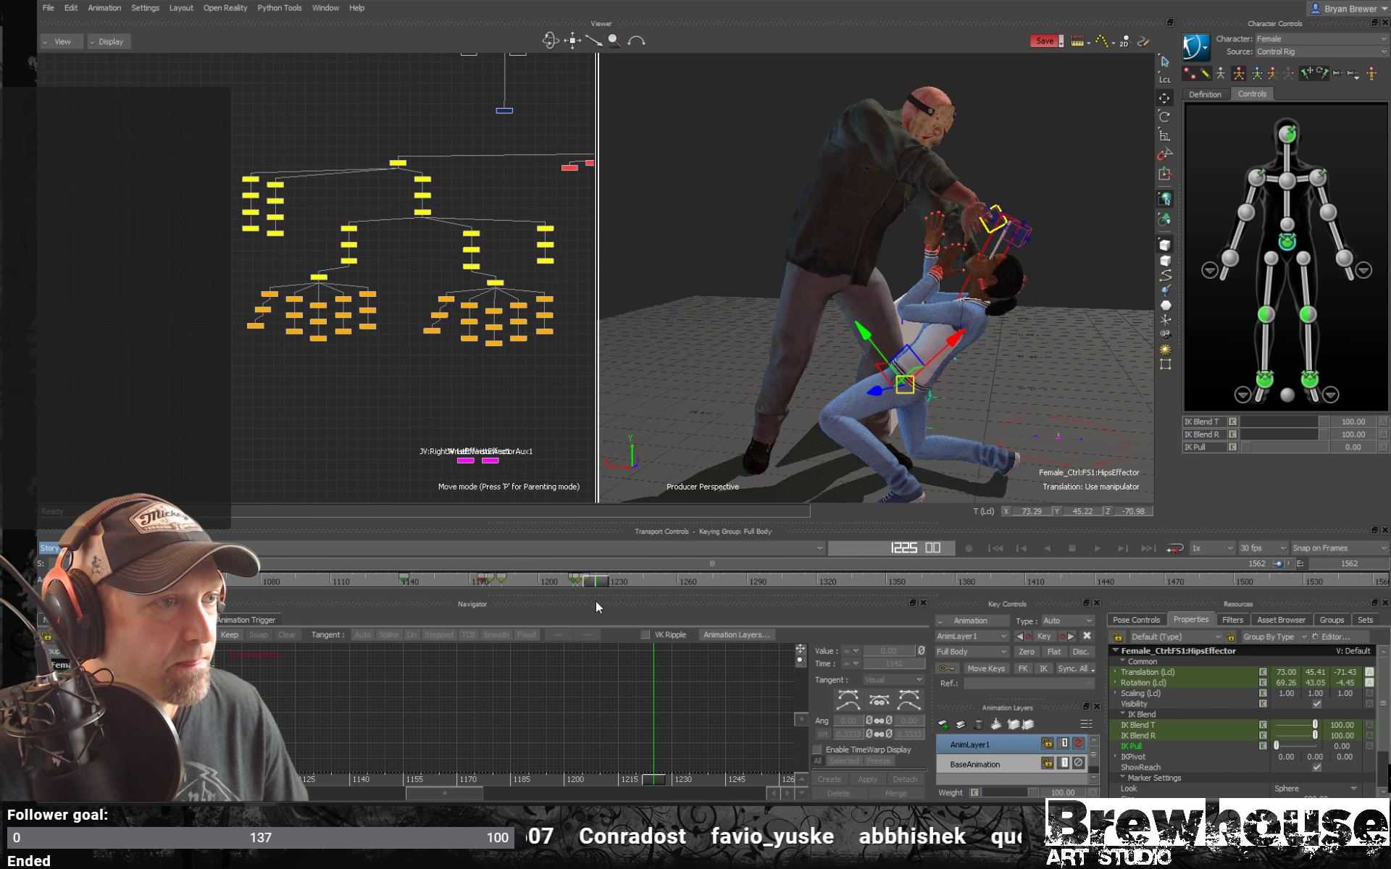
ctrl+shift+drag(775, 333, 875, 383)
key(r)
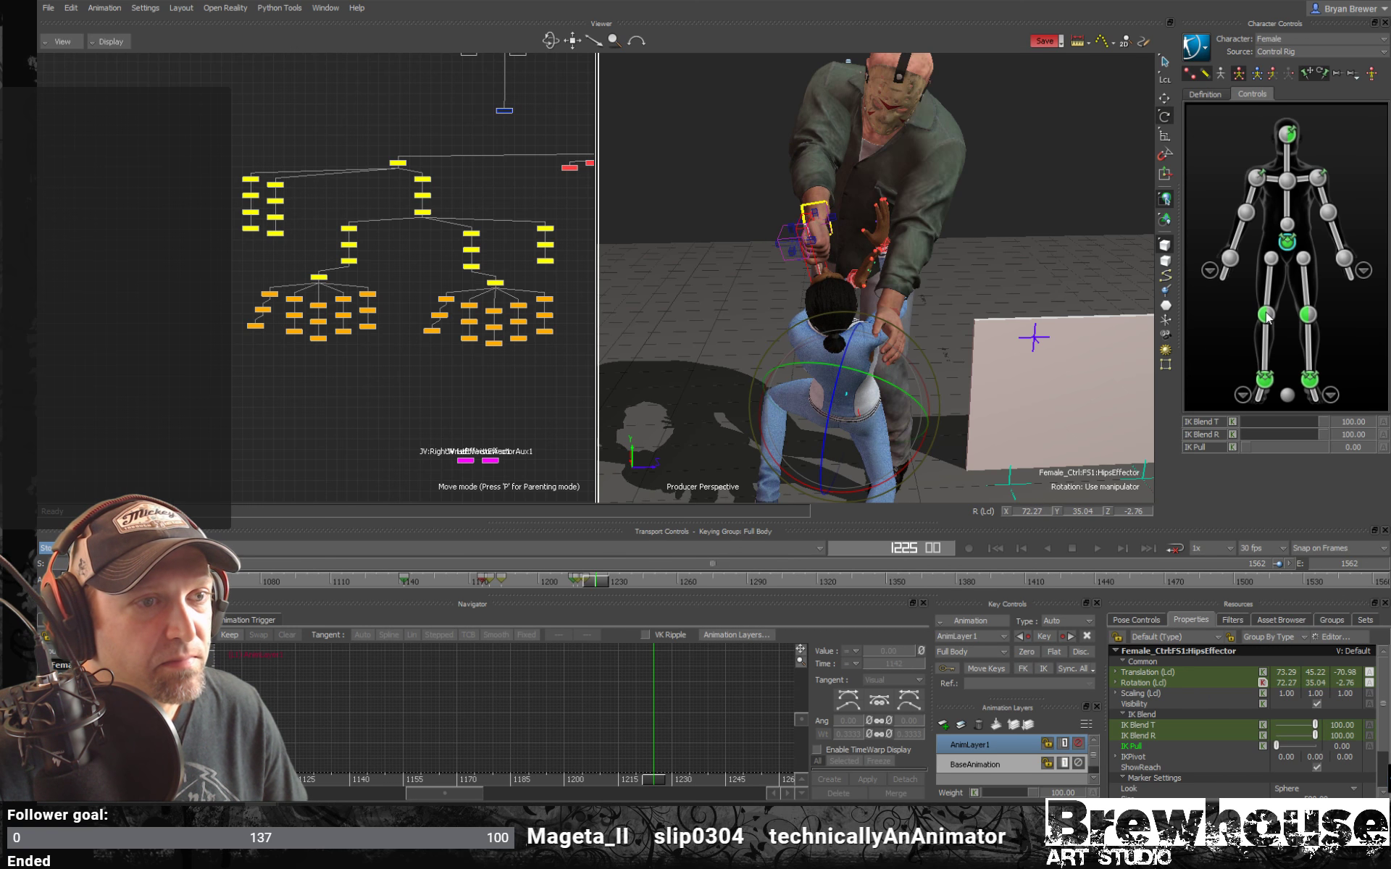
Check the female's right knee effector, and rotate her hips effector at frame 1226 to about 72.12, 33.81, -3.55.
click(1264, 313)
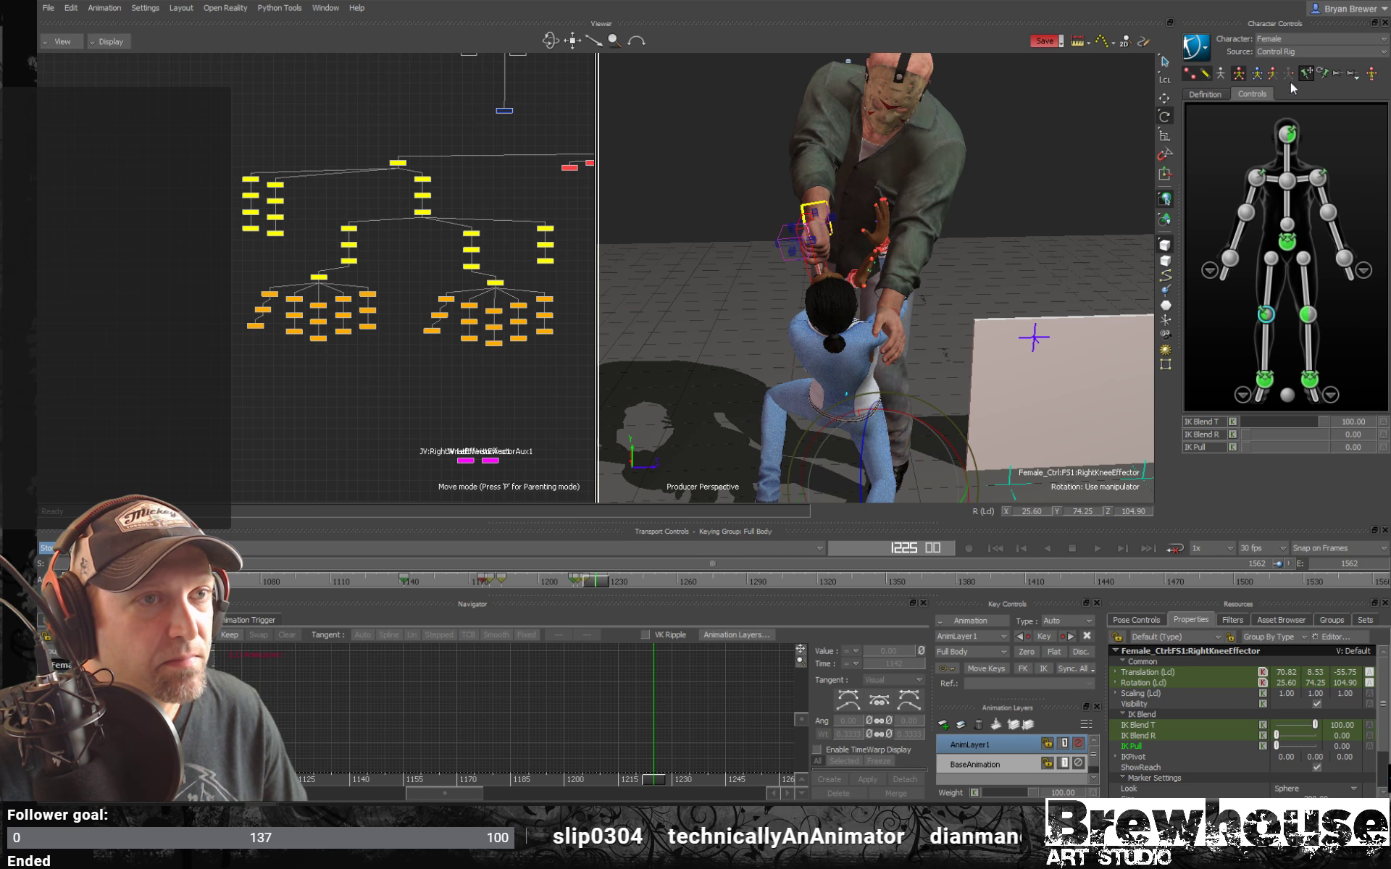
mouse_move(598, 585)
mouse_down()
mouse_move(579, 581)
mouse_move(598, 579)
mouse_up()
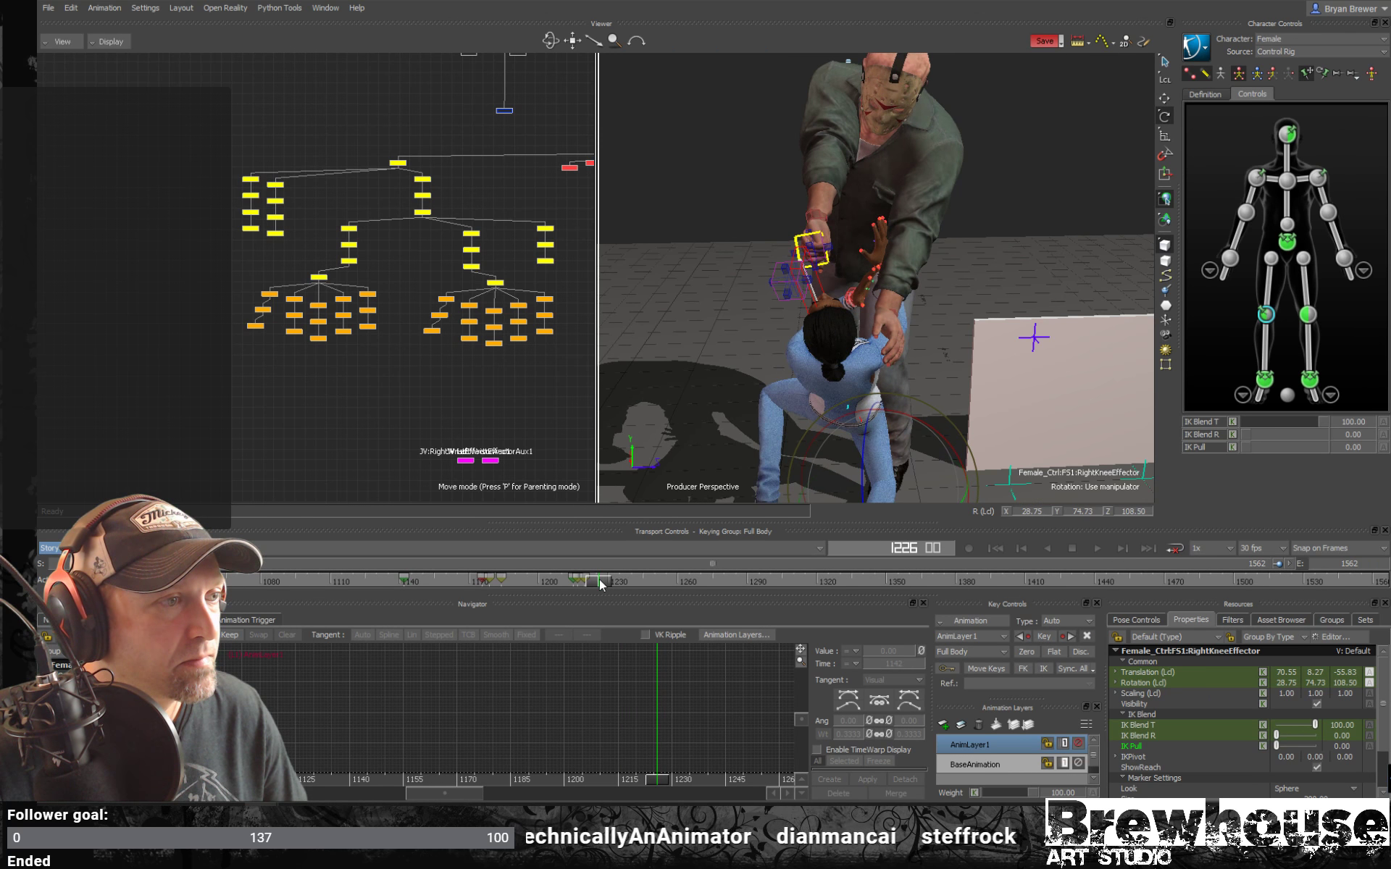
click(1285, 241)
drag(911, 401, 866, 364)
ctrl+shift+drag(865, 365, 895, 377)
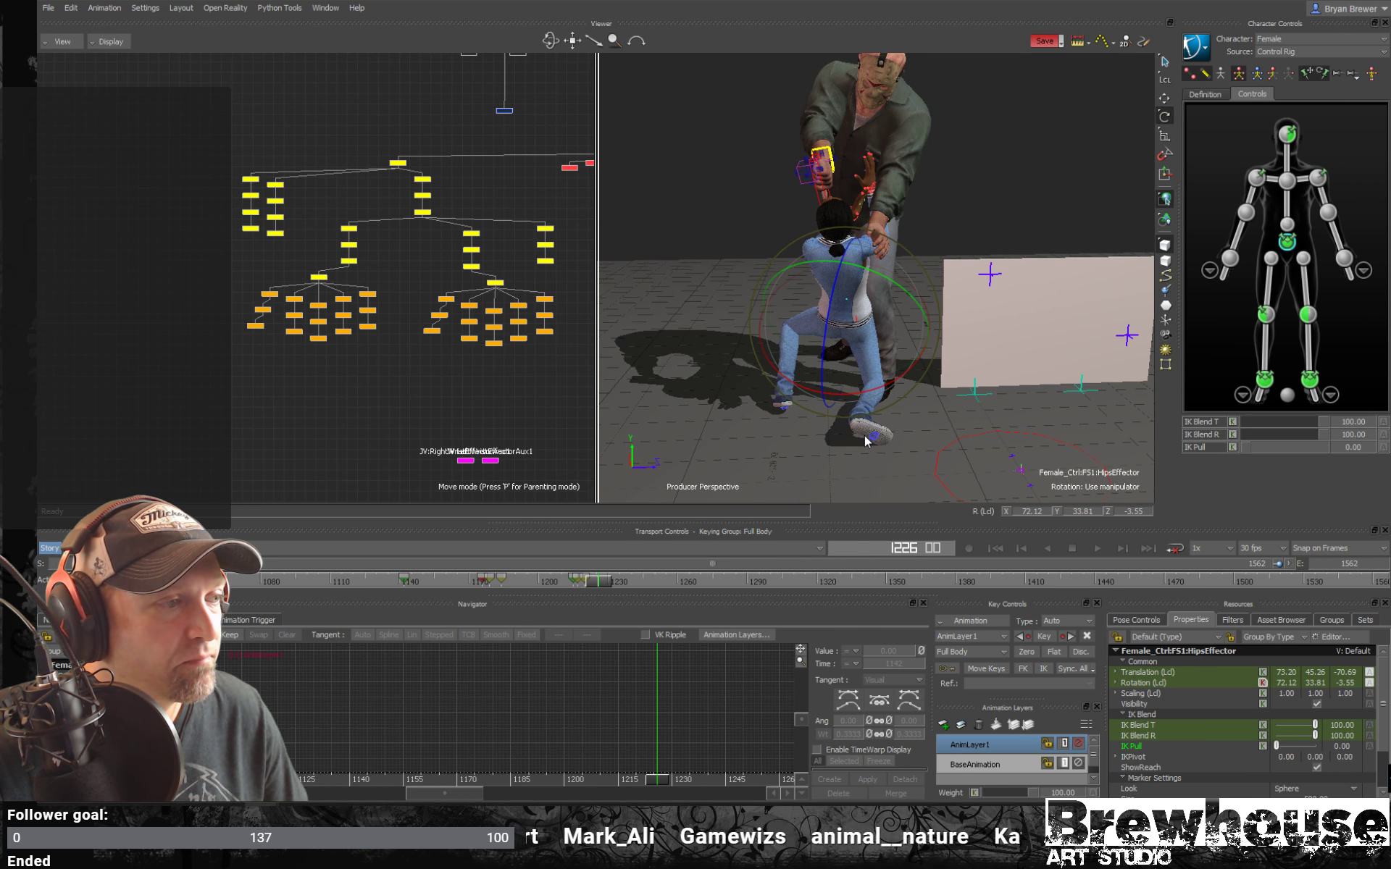
Play back the stab and handover, and replay them from frame 1139 in the Models only display to review both characters.
key(space)
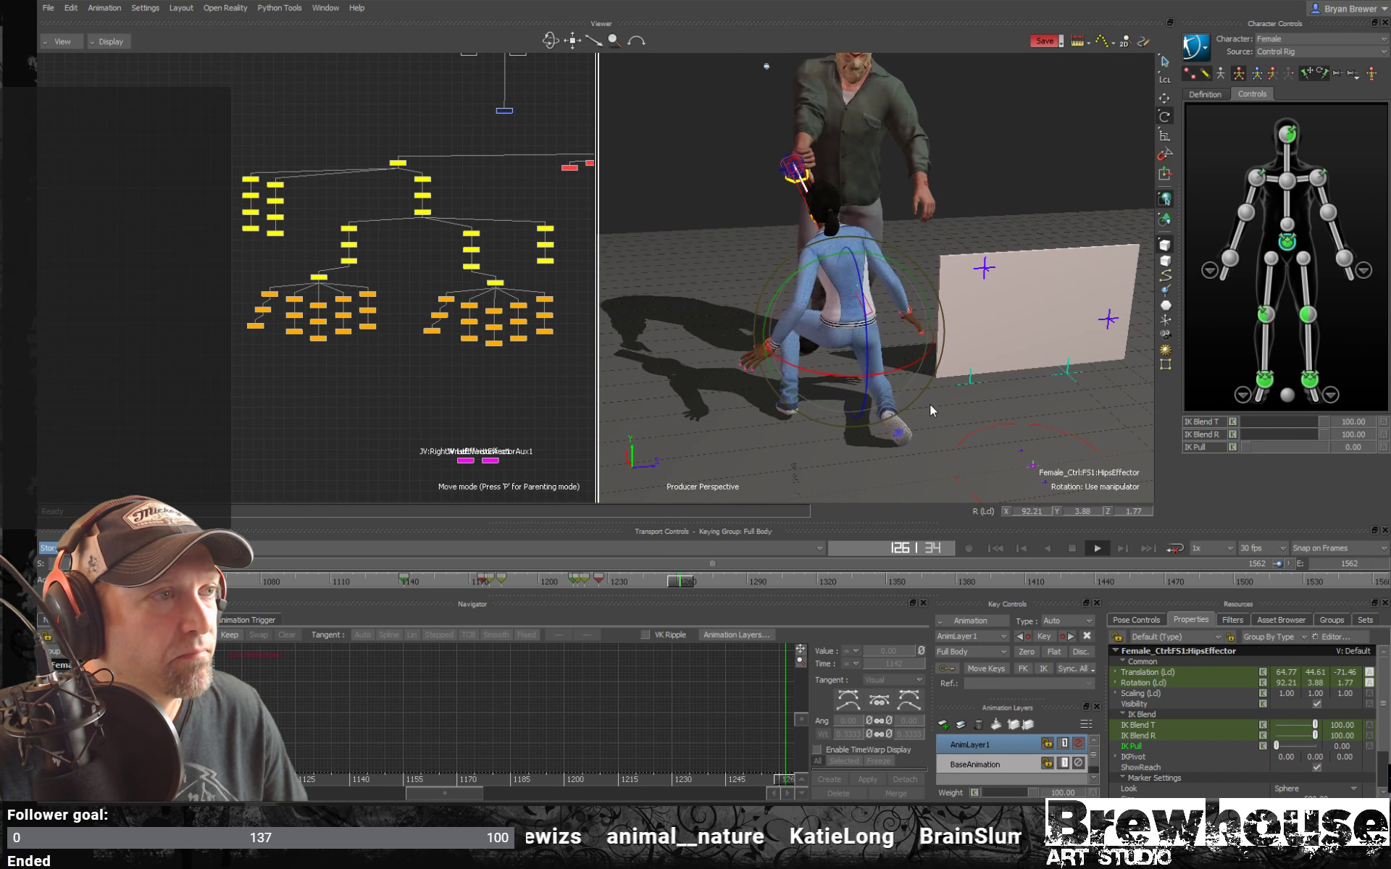
key(space)
drag(696, 581, 600, 586)
ctrl+shift+drag(819, 389, 929, 361)
drag(598, 586, 396, 583)
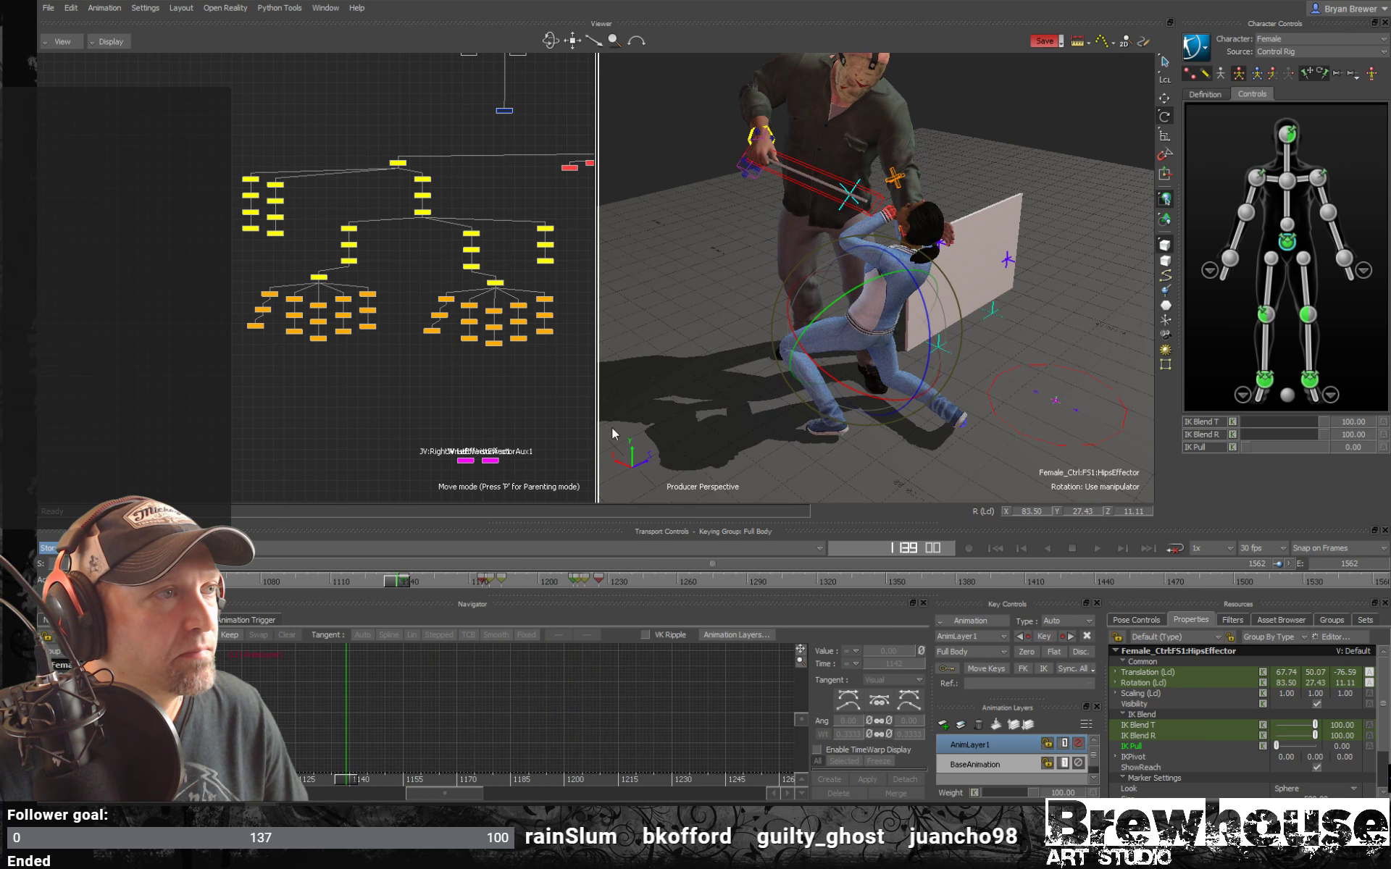
shift+drag(909, 275, 891, 318)
key(ctrl+a)
key(ctrl+a)
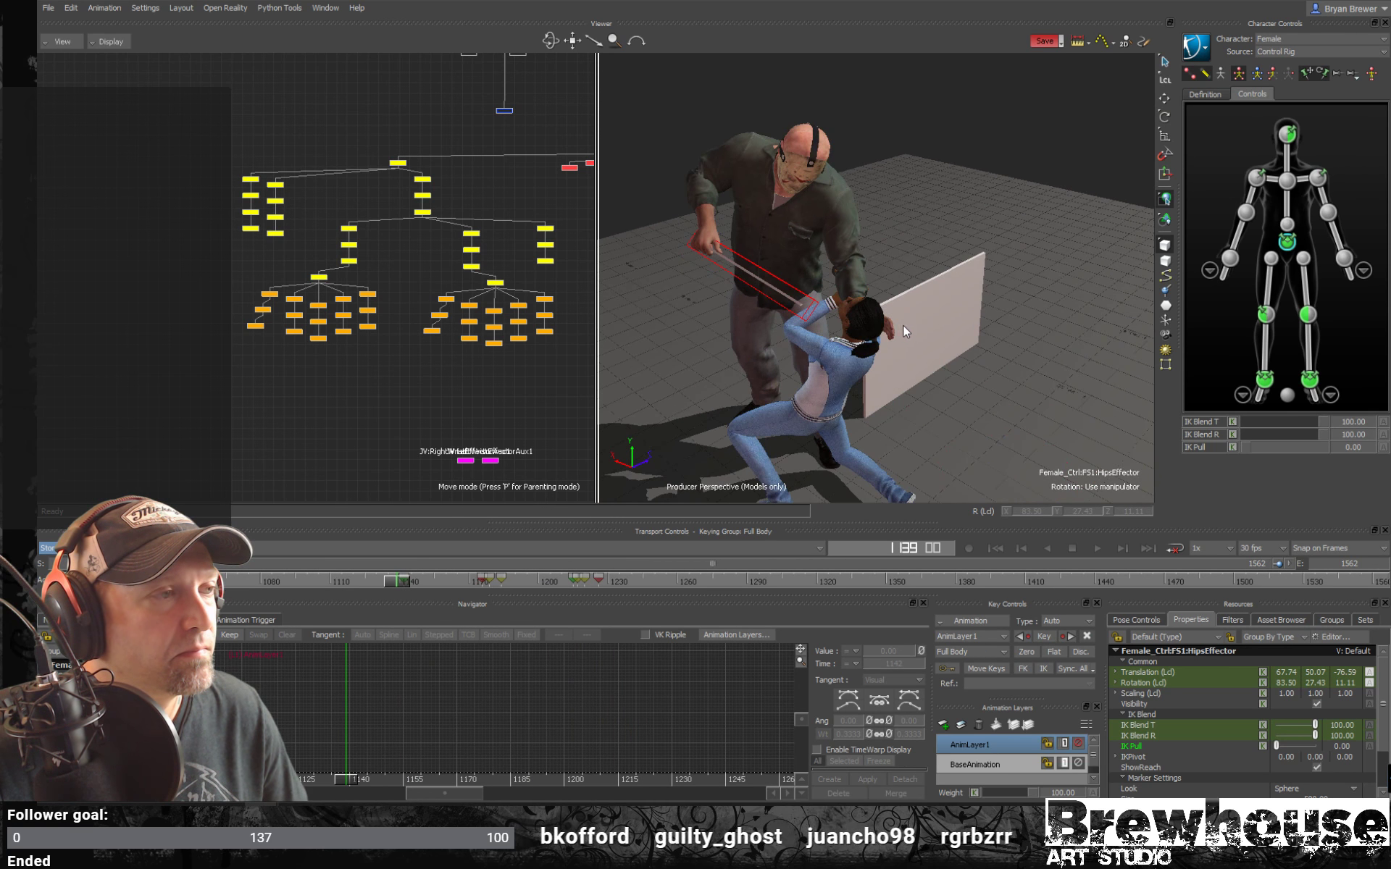
key(space)
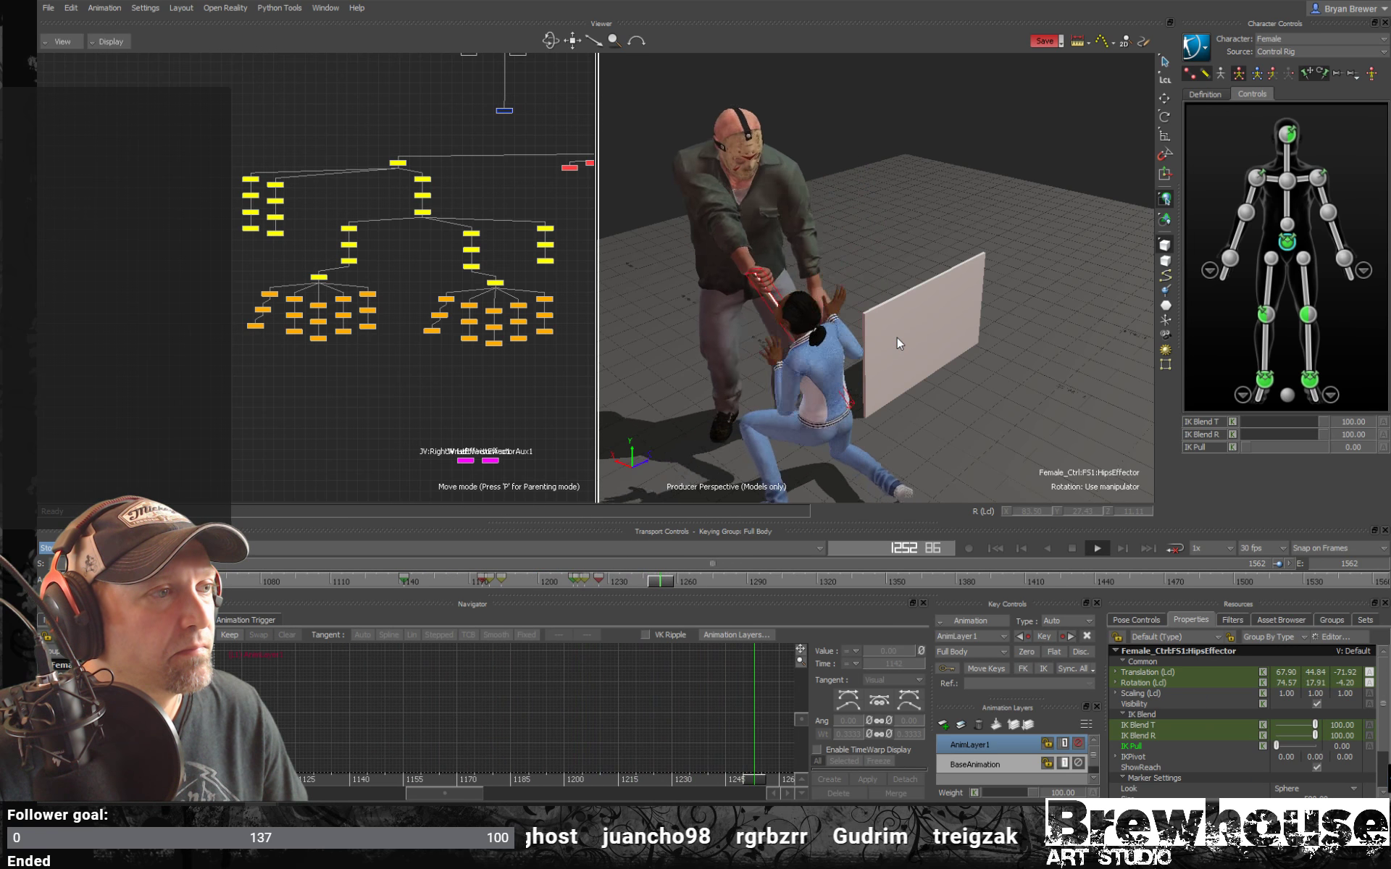
Stop at frame 1226, switch to the Jason character, and set its right wrist auxiliary effector's IK Blend T and R to 0.
key(space)
drag(678, 583, 598, 582)
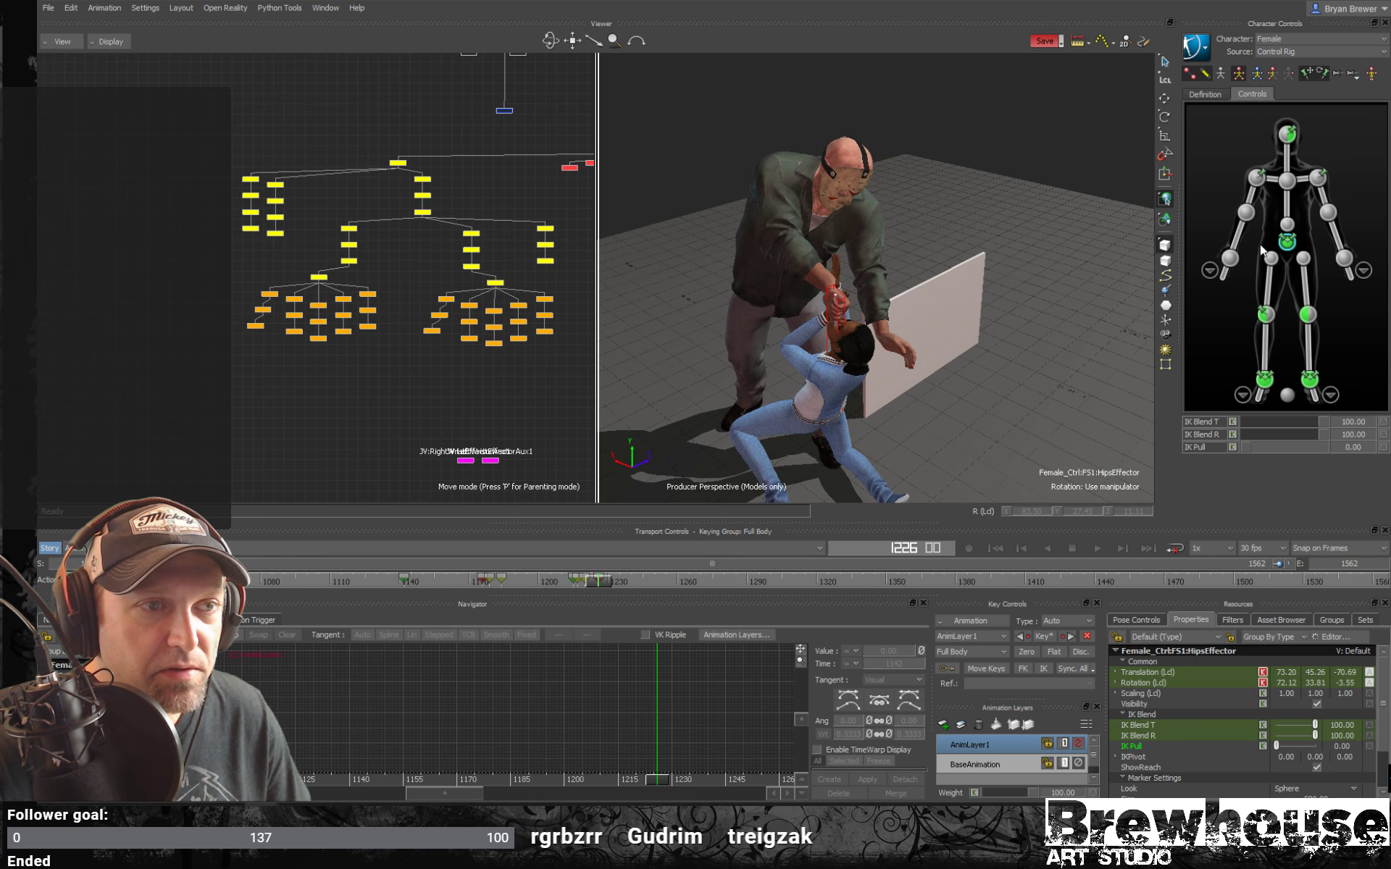
click(1283, 38)
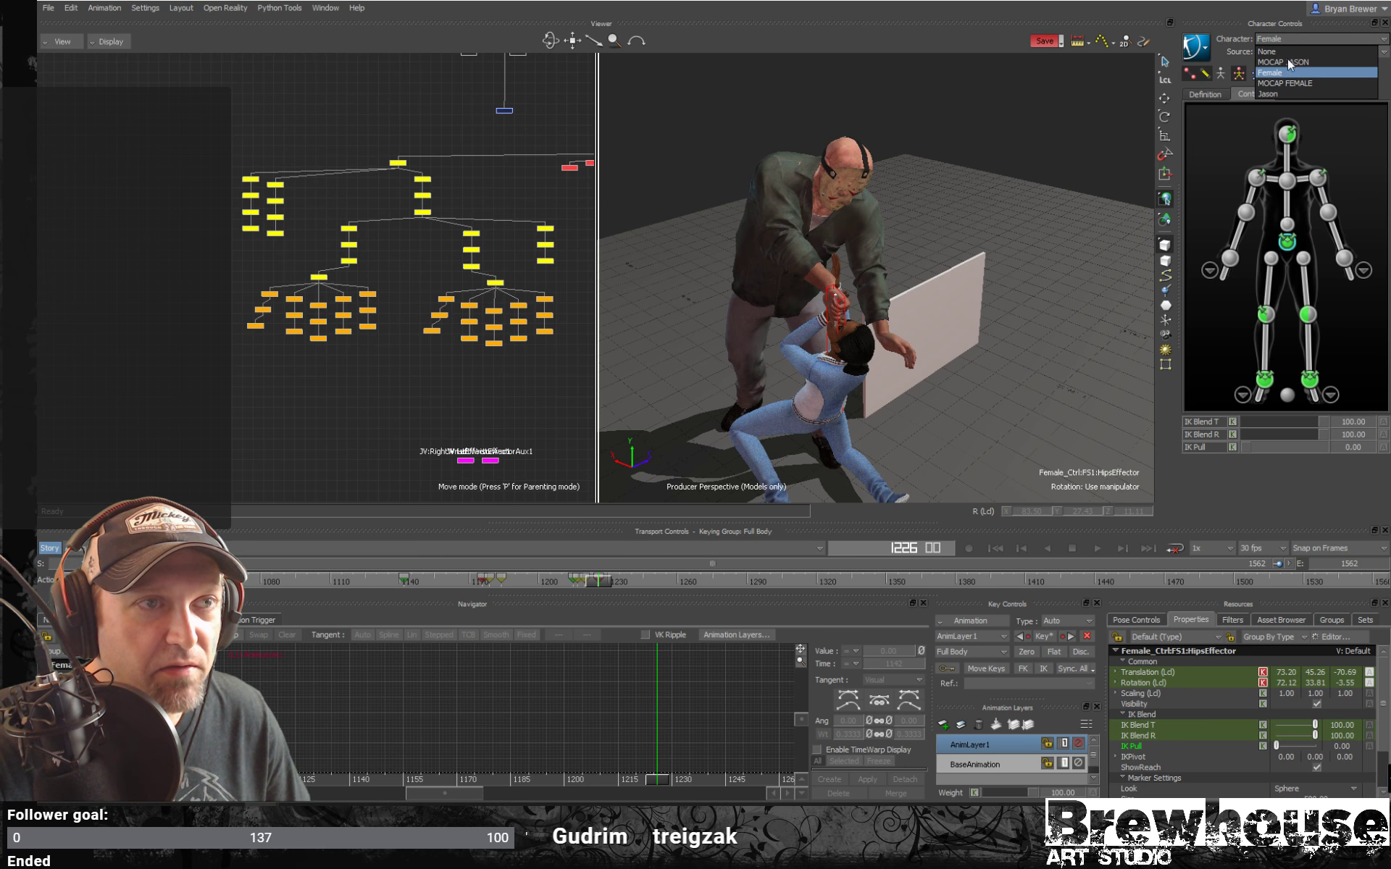
click(1276, 94)
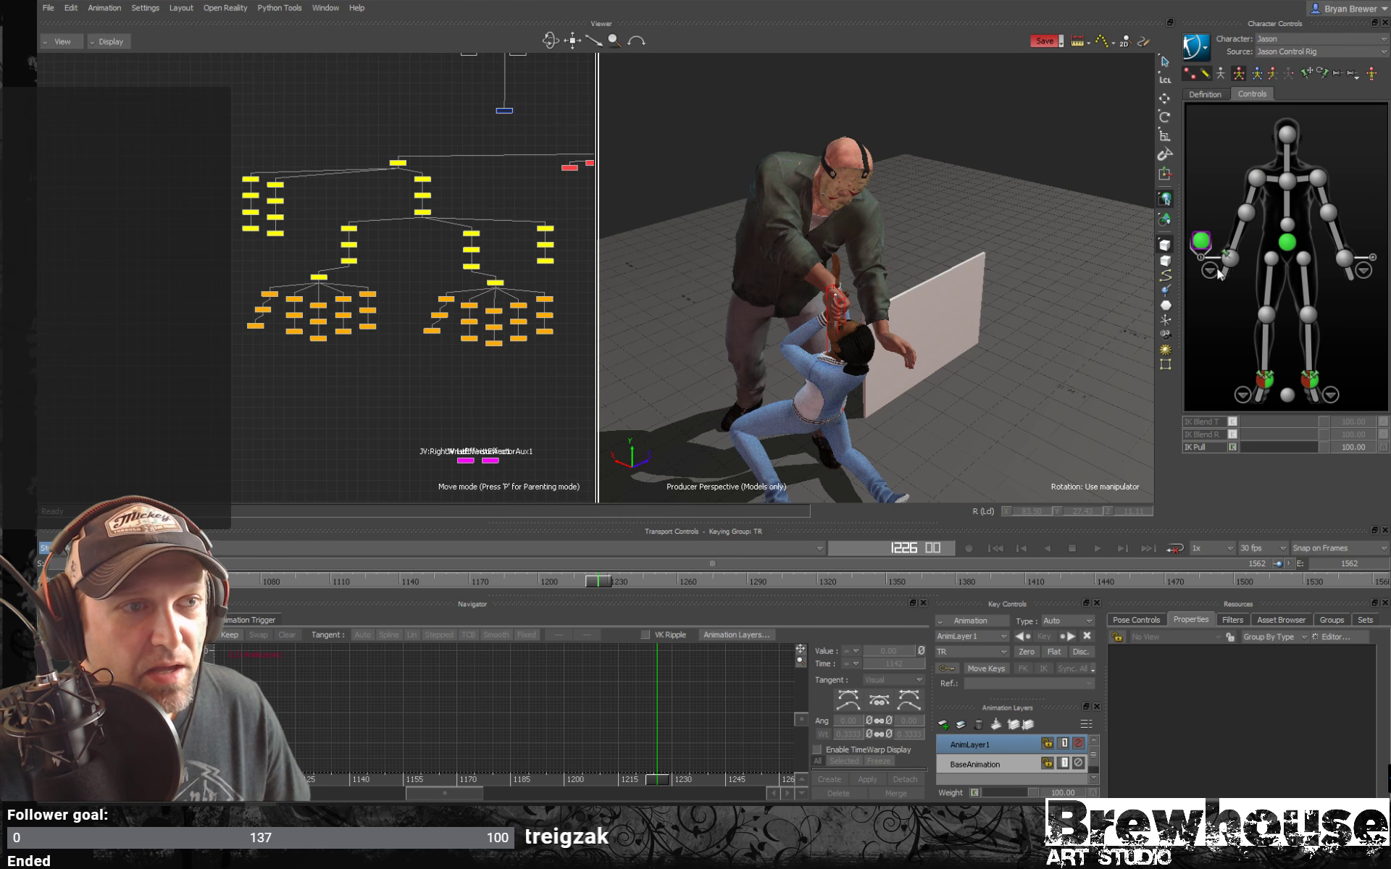
click(1201, 243)
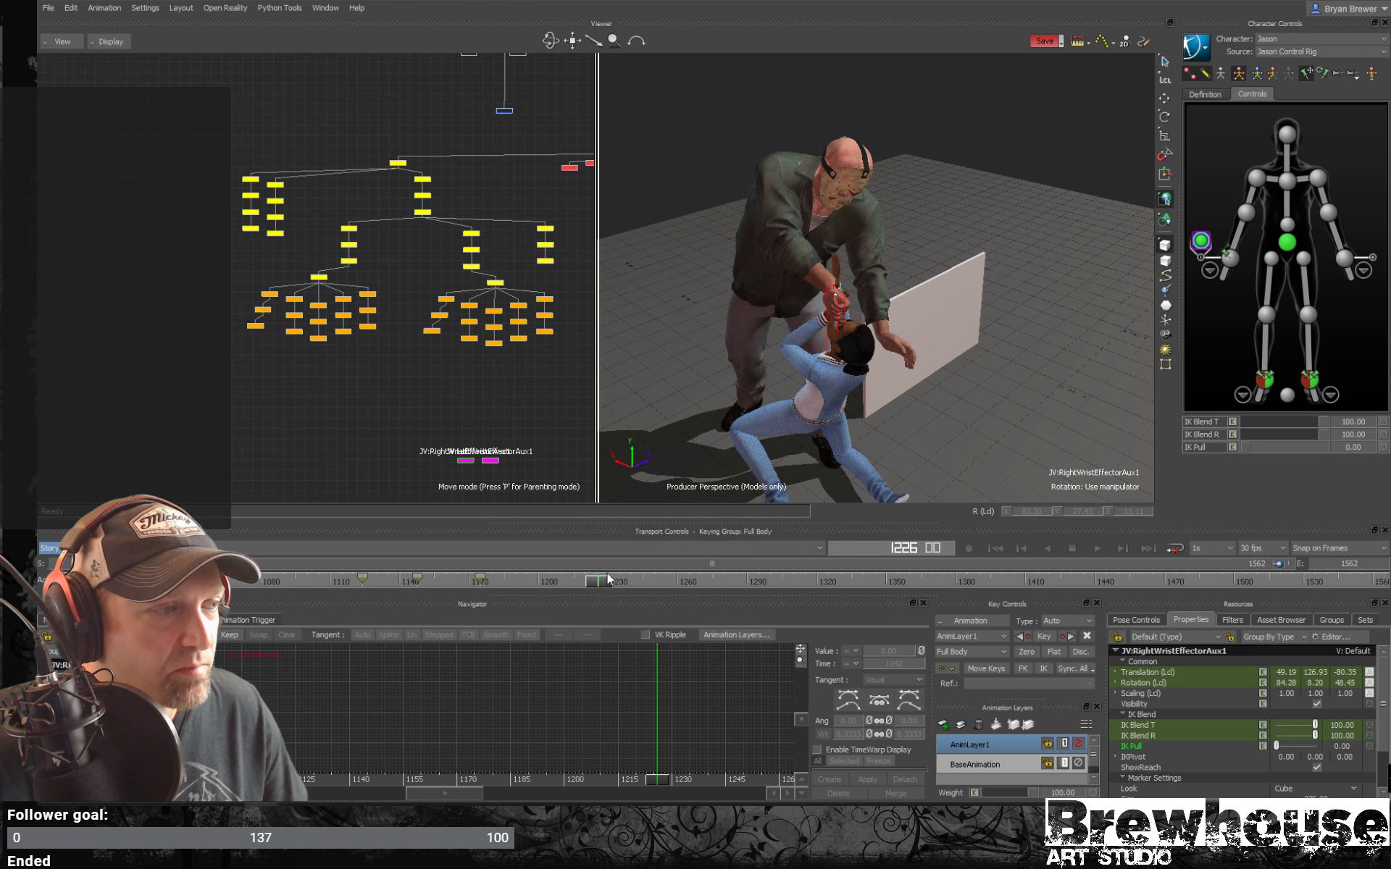
drag(1325, 421, 1222, 437)
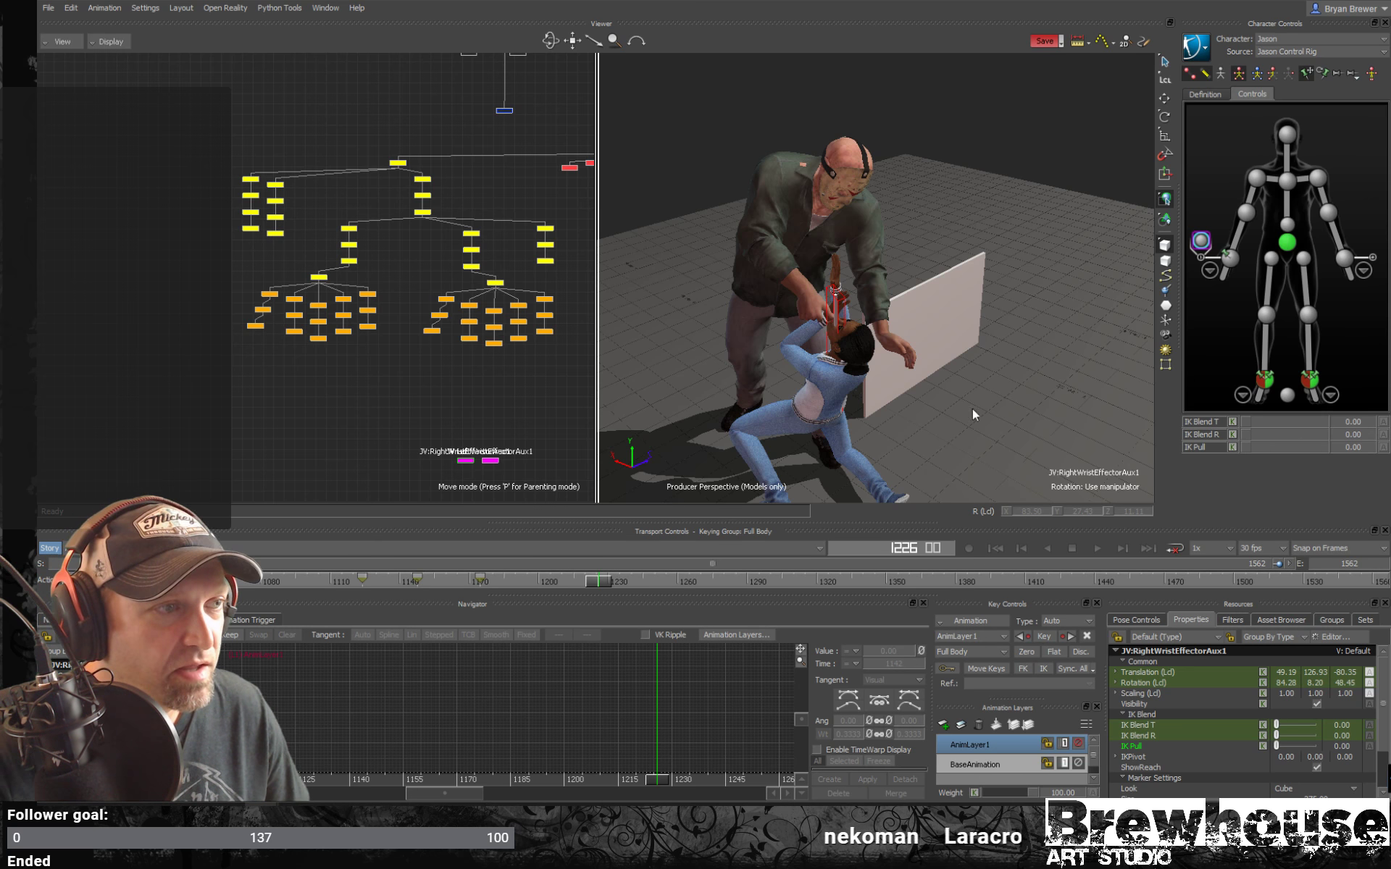
In Body Parts keying mode, set the right wrist auxiliary effector's IK Blend T and R to 100 at frame 1235 and 0 at 1236.
mouse_move(624, 577)
mouse_down()
mouse_move(651, 594)
mouse_move(536, 603)
mouse_move(645, 630)
mouse_move(617, 628)
mouse_move(642, 615)
mouse_move(620, 581)
mouse_up()
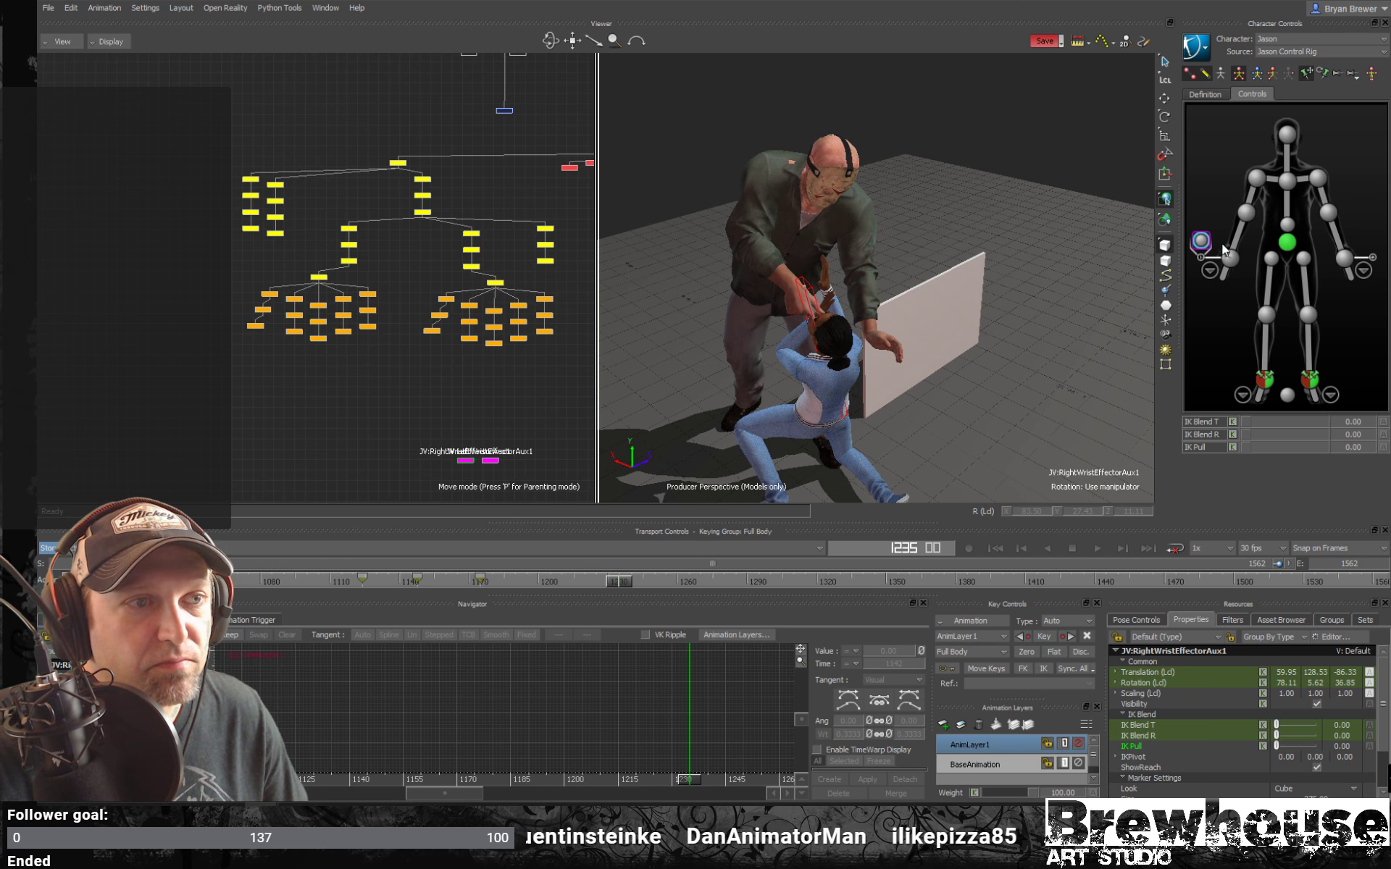
click(1229, 259)
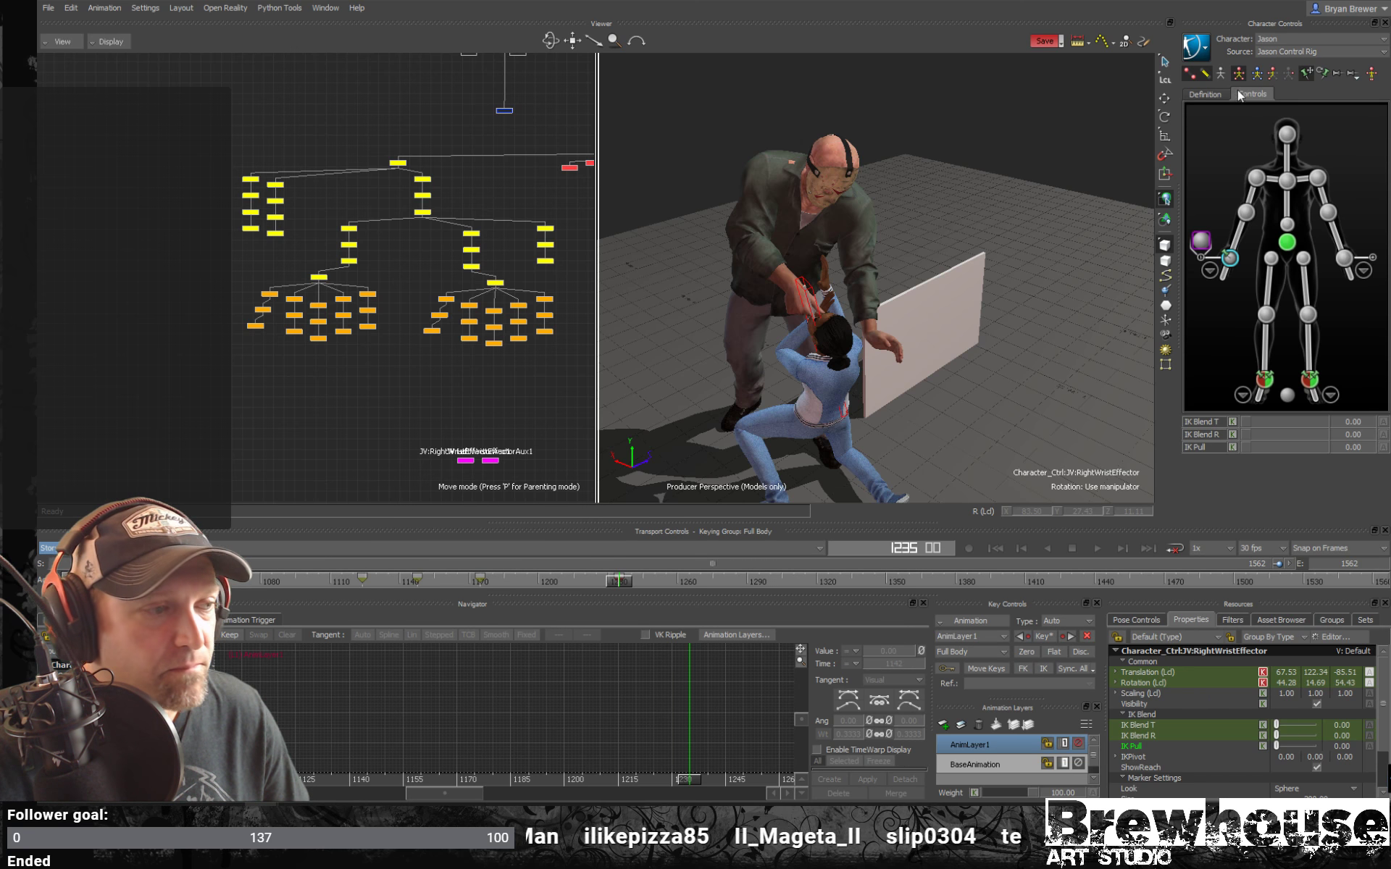
click(1272, 75)
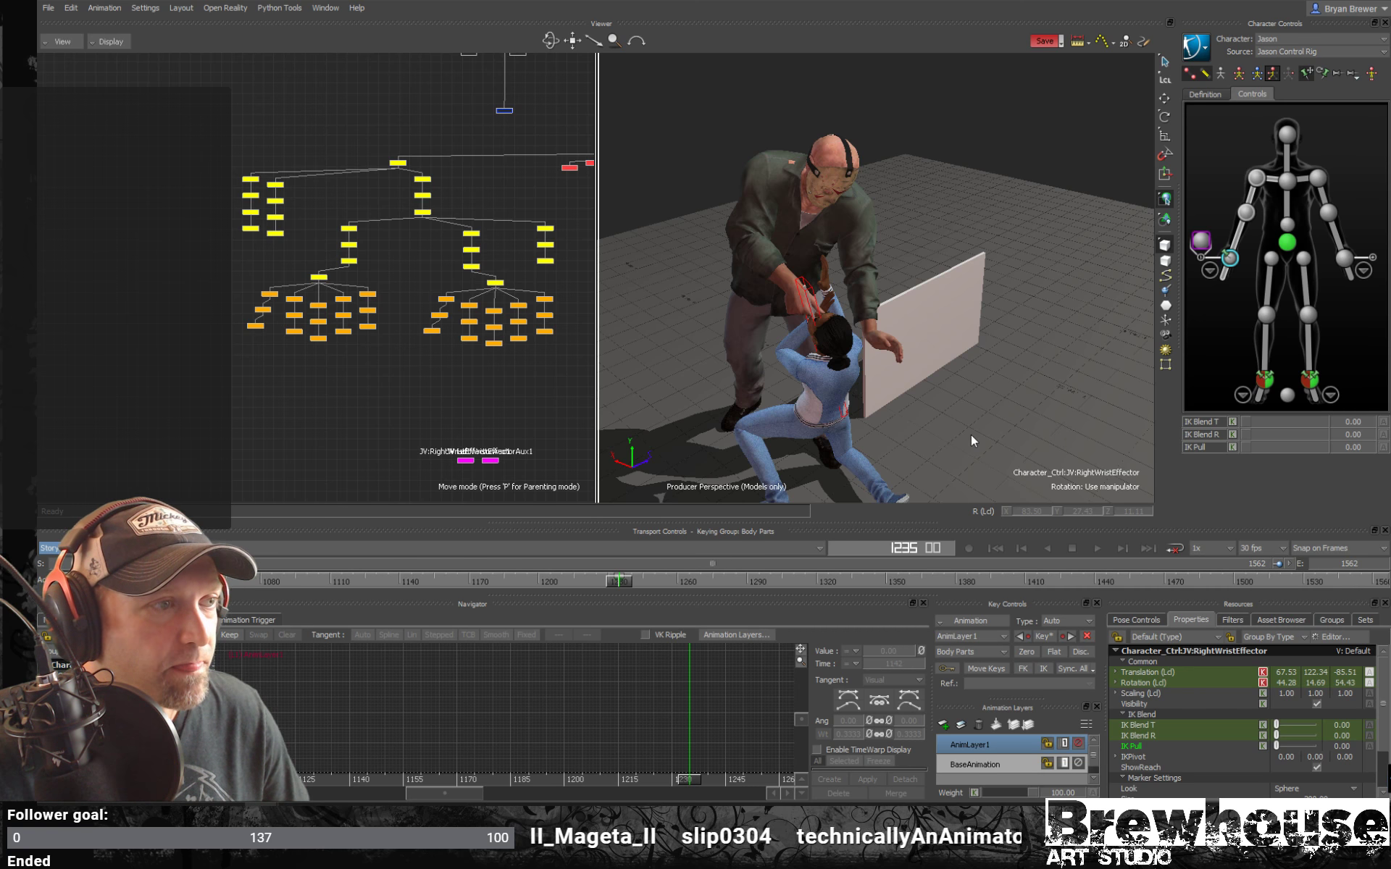
click(1202, 243)
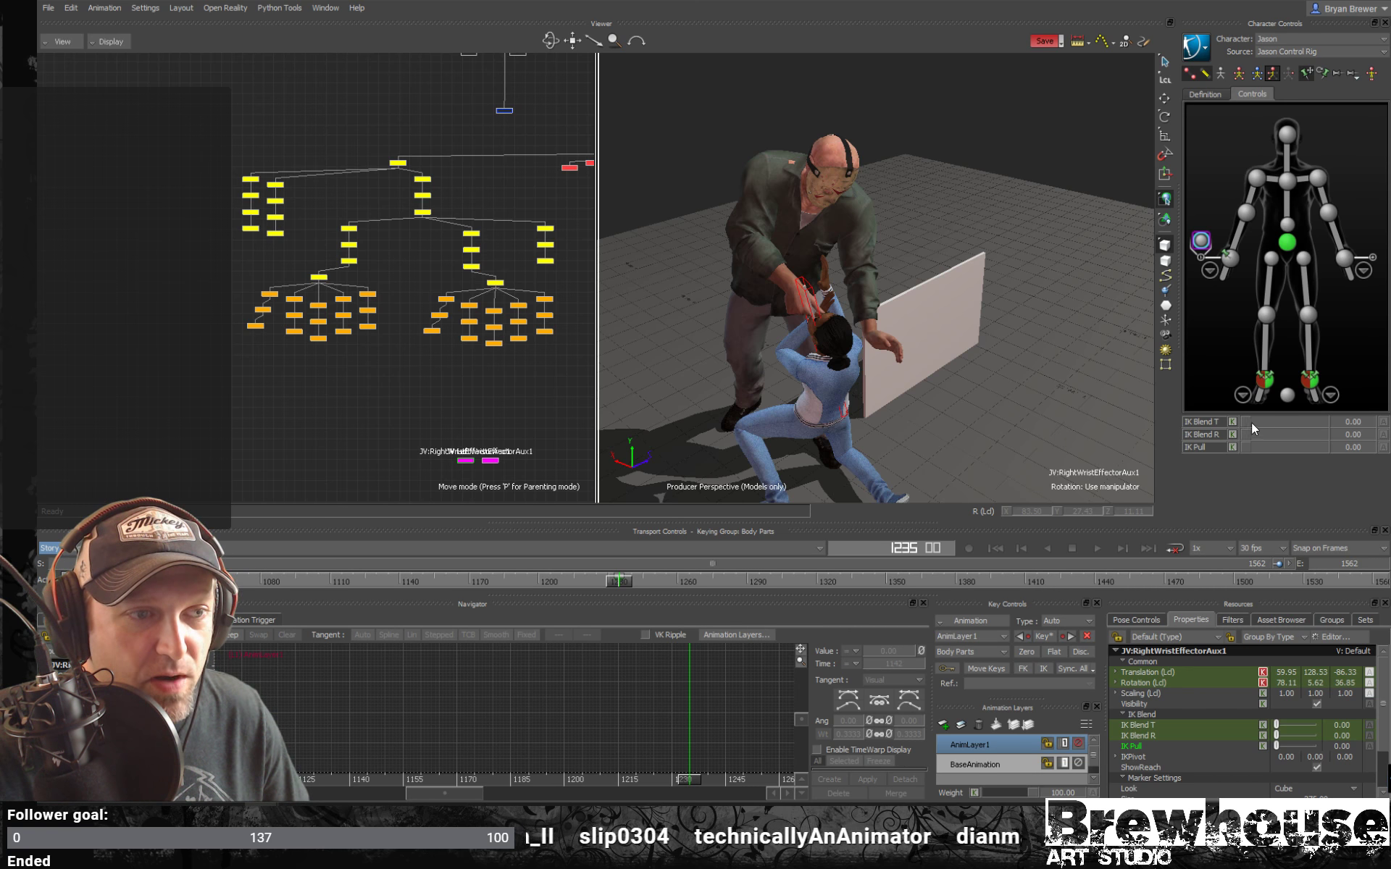
drag(1250, 423, 1334, 420)
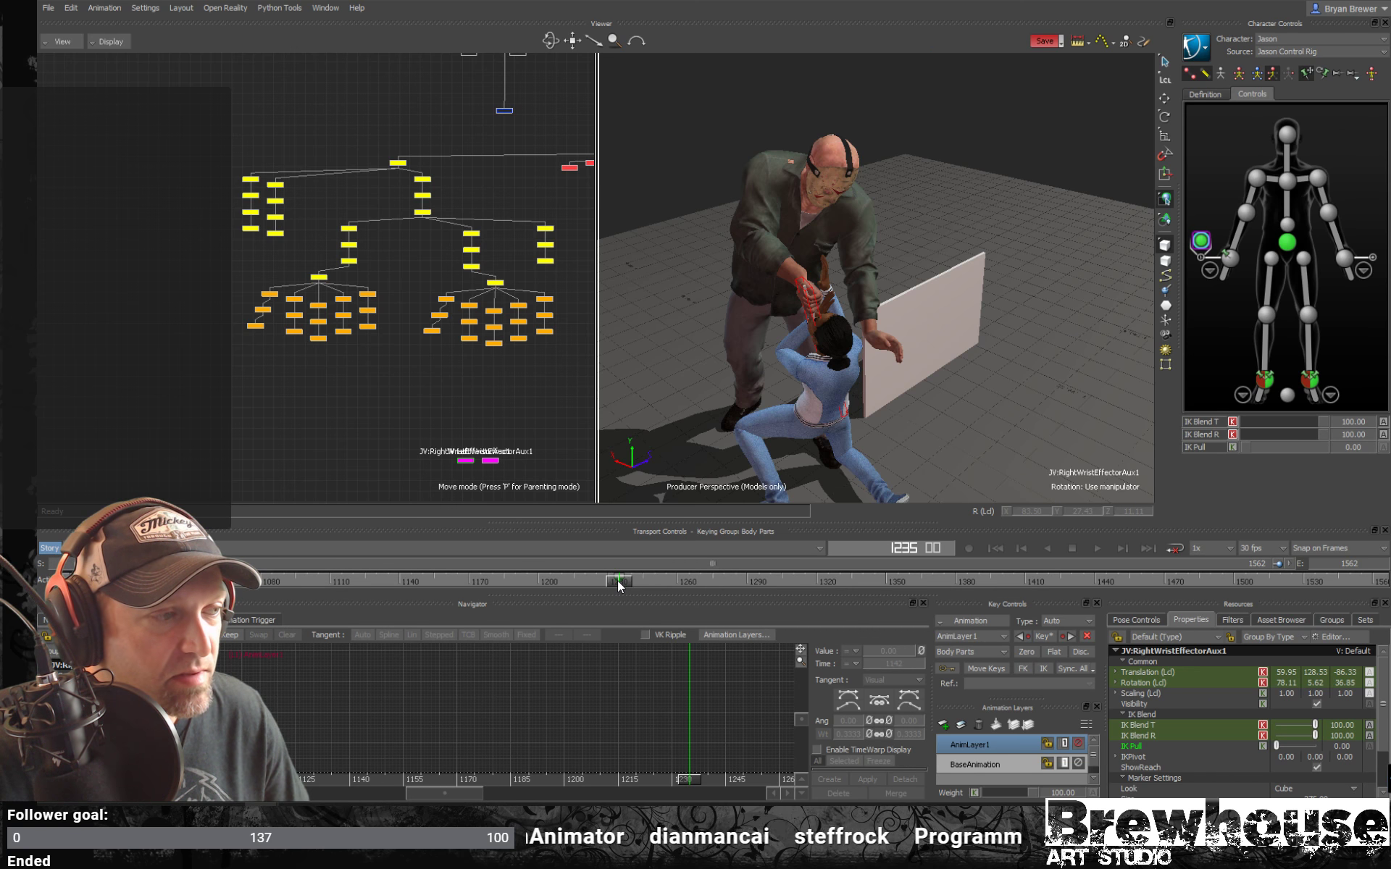
drag(620, 582, 623, 582)
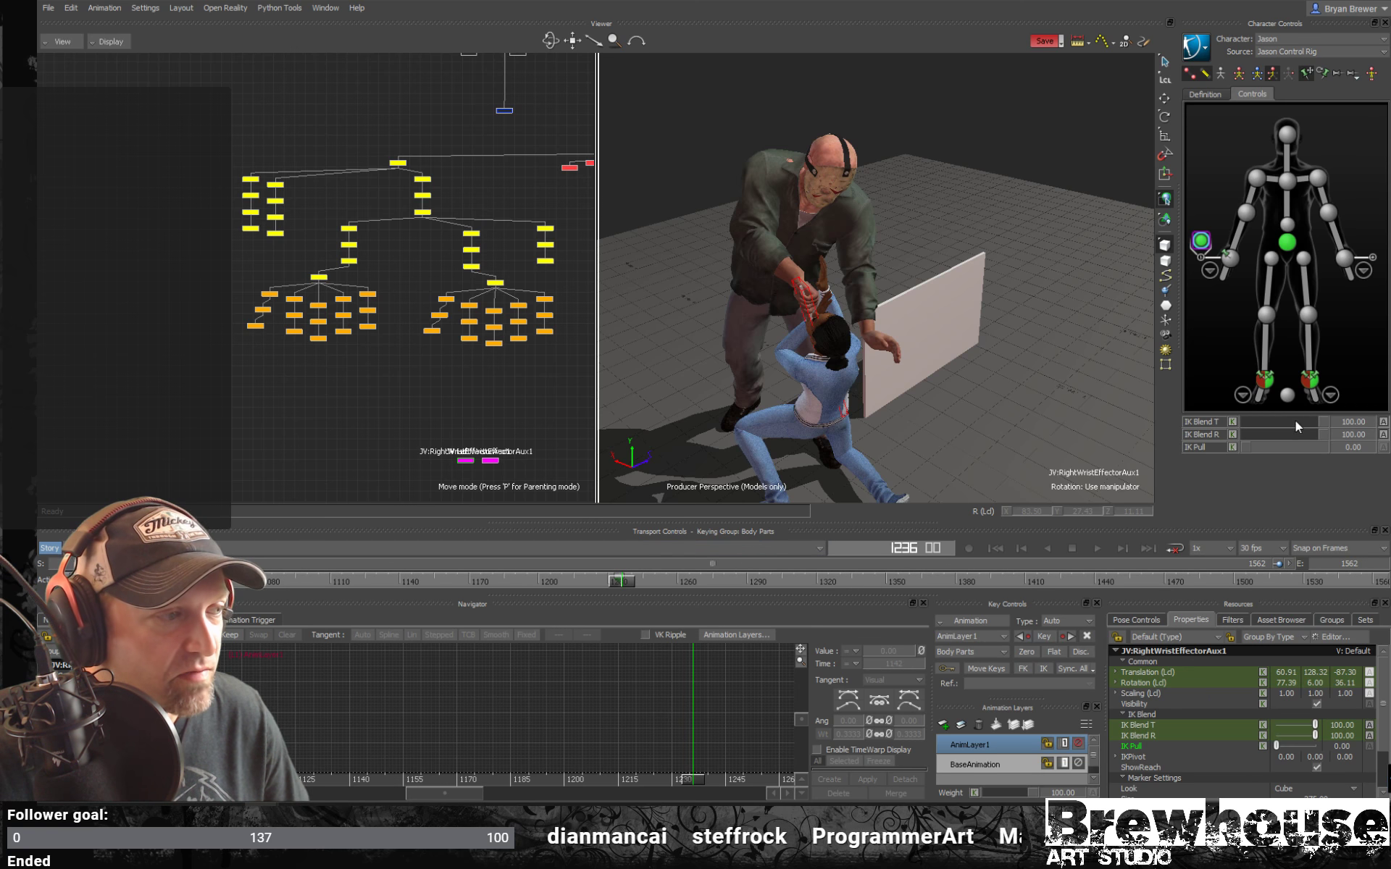
drag(1321, 427, 1247, 435)
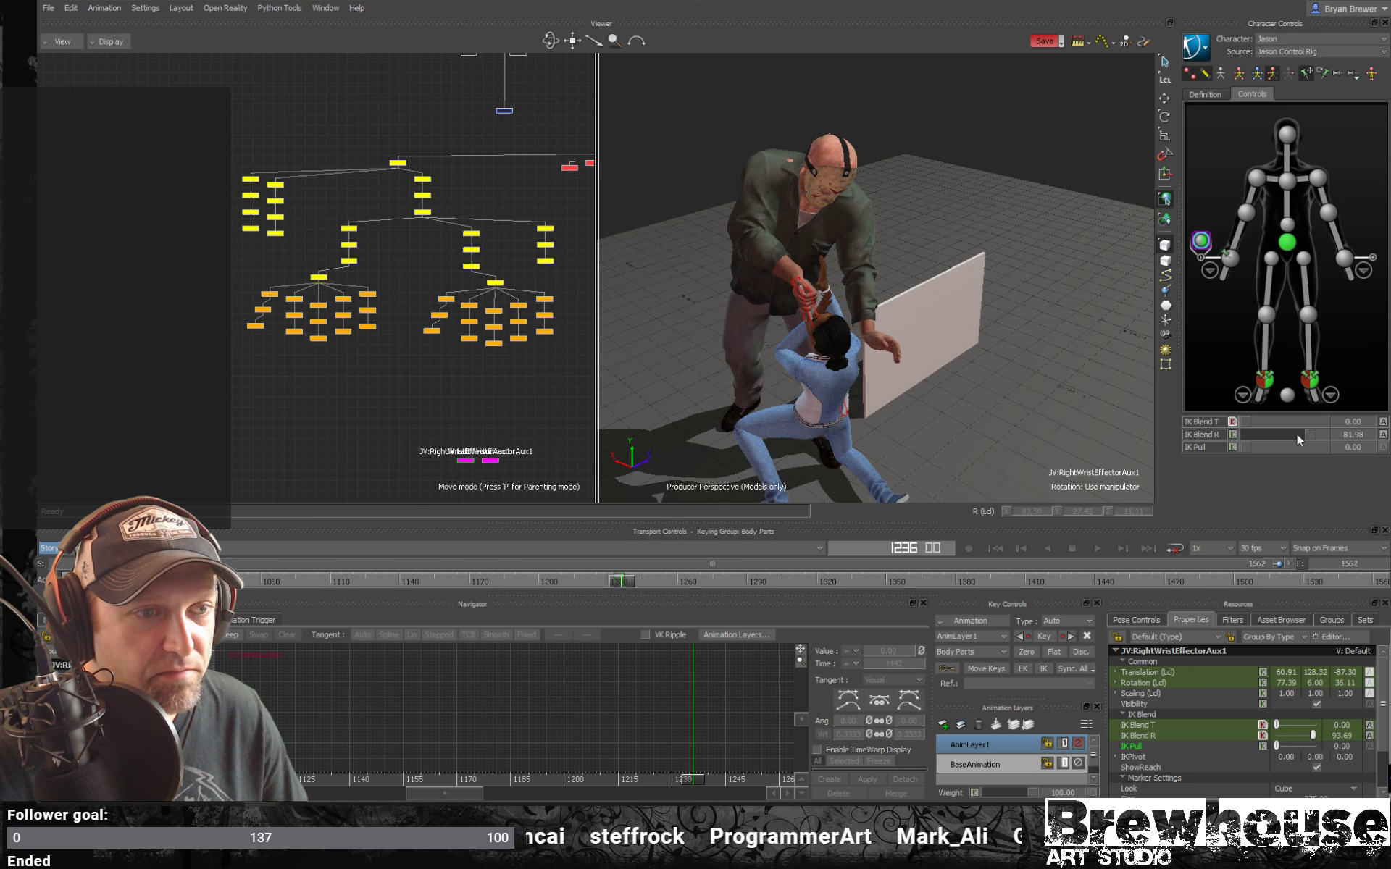
Add a zero key to Jason's right wrist effector at frame 1261.
click(1229, 257)
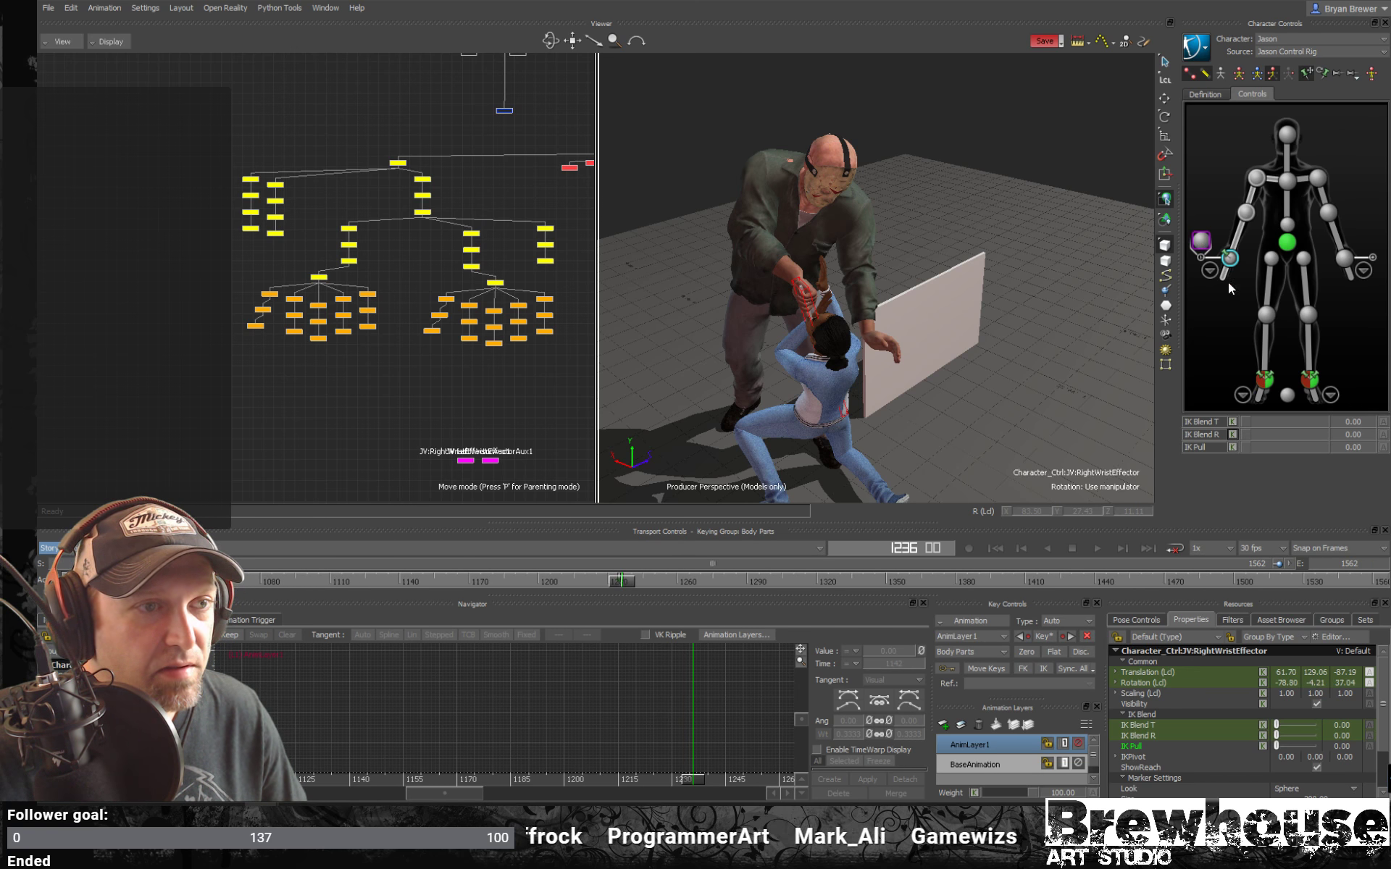
click(618, 584)
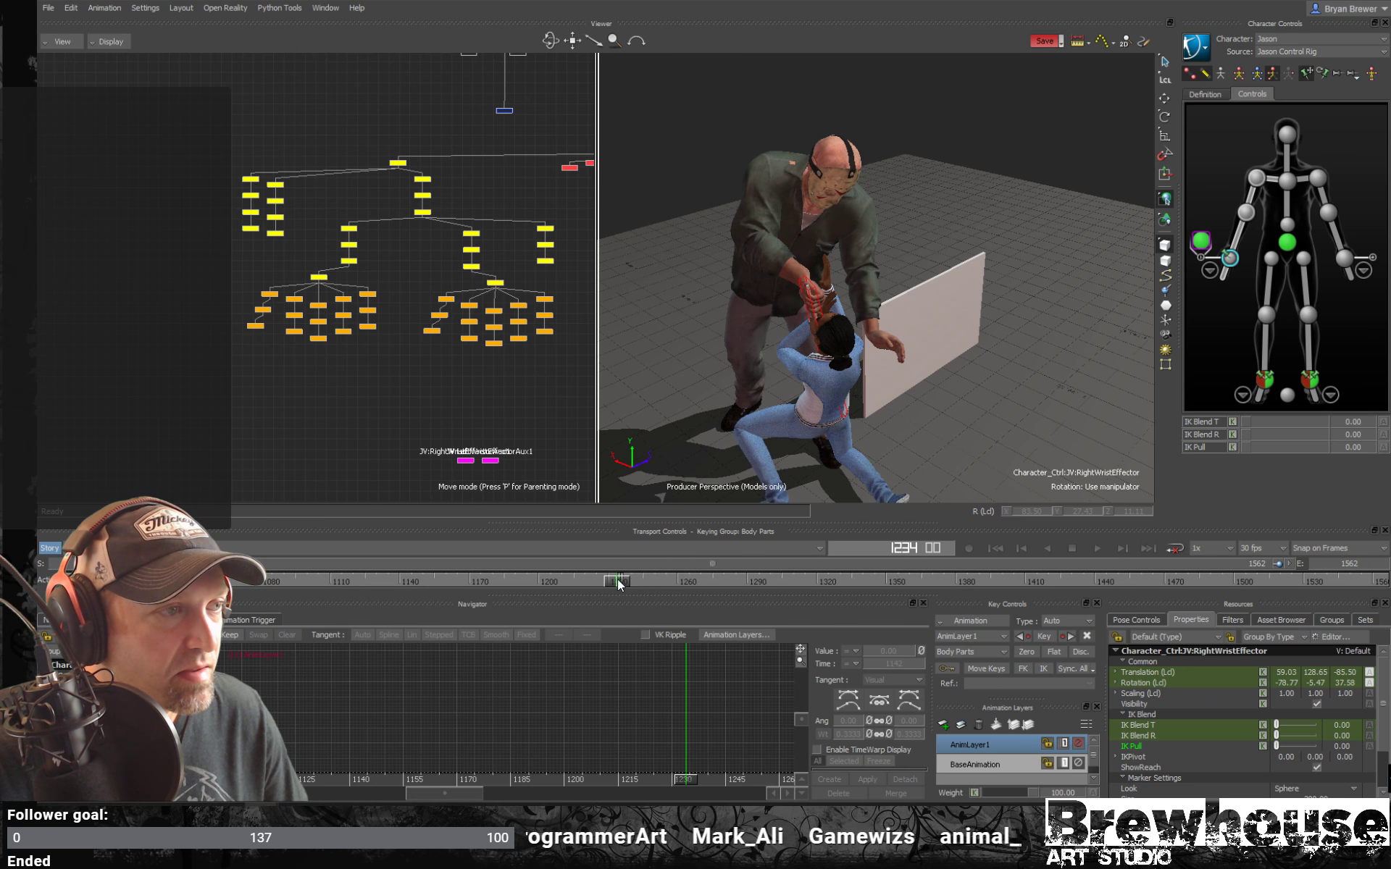
drag(620, 583, 679, 587)
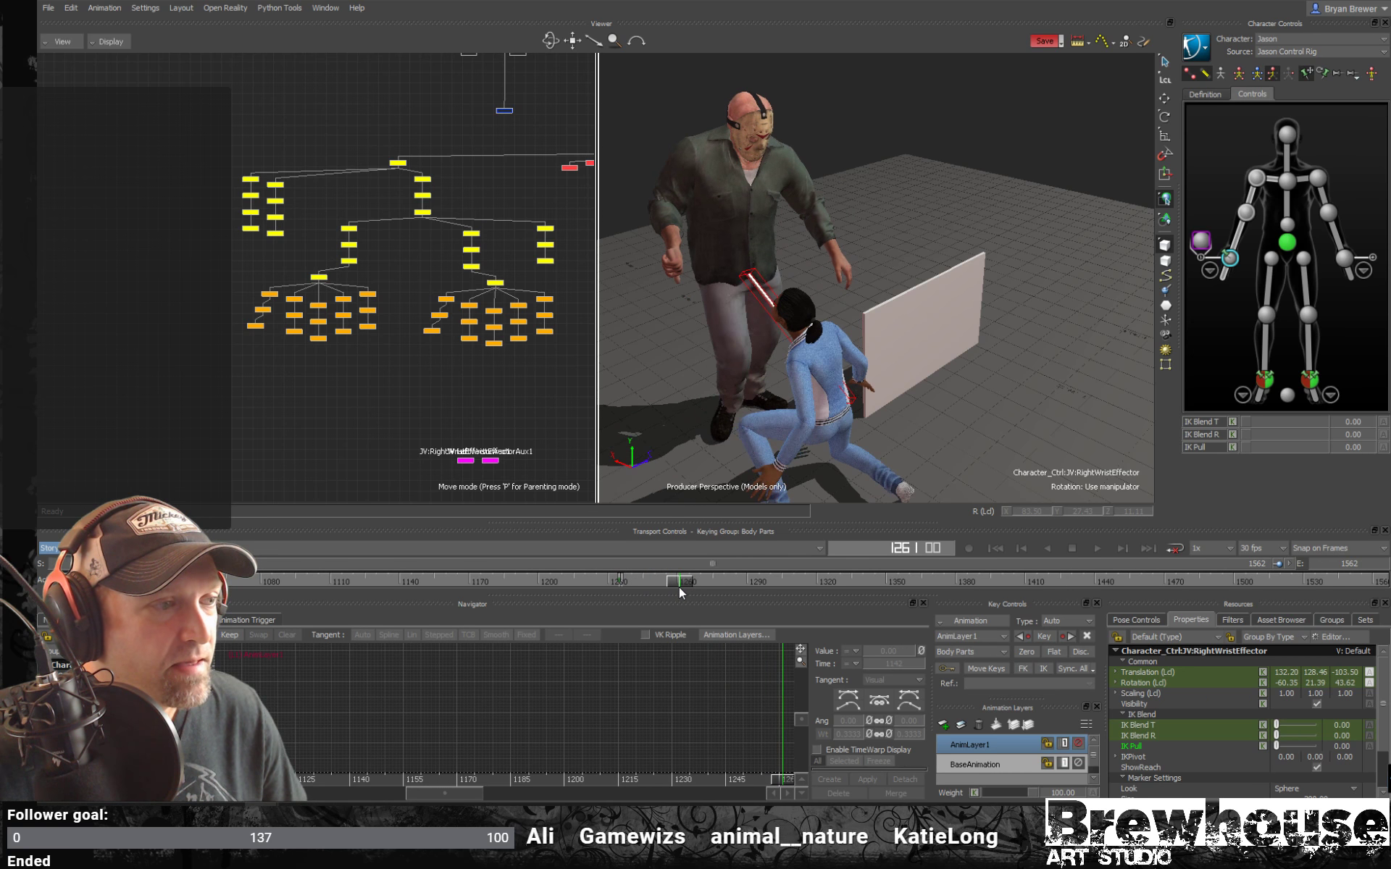
click(1027, 652)
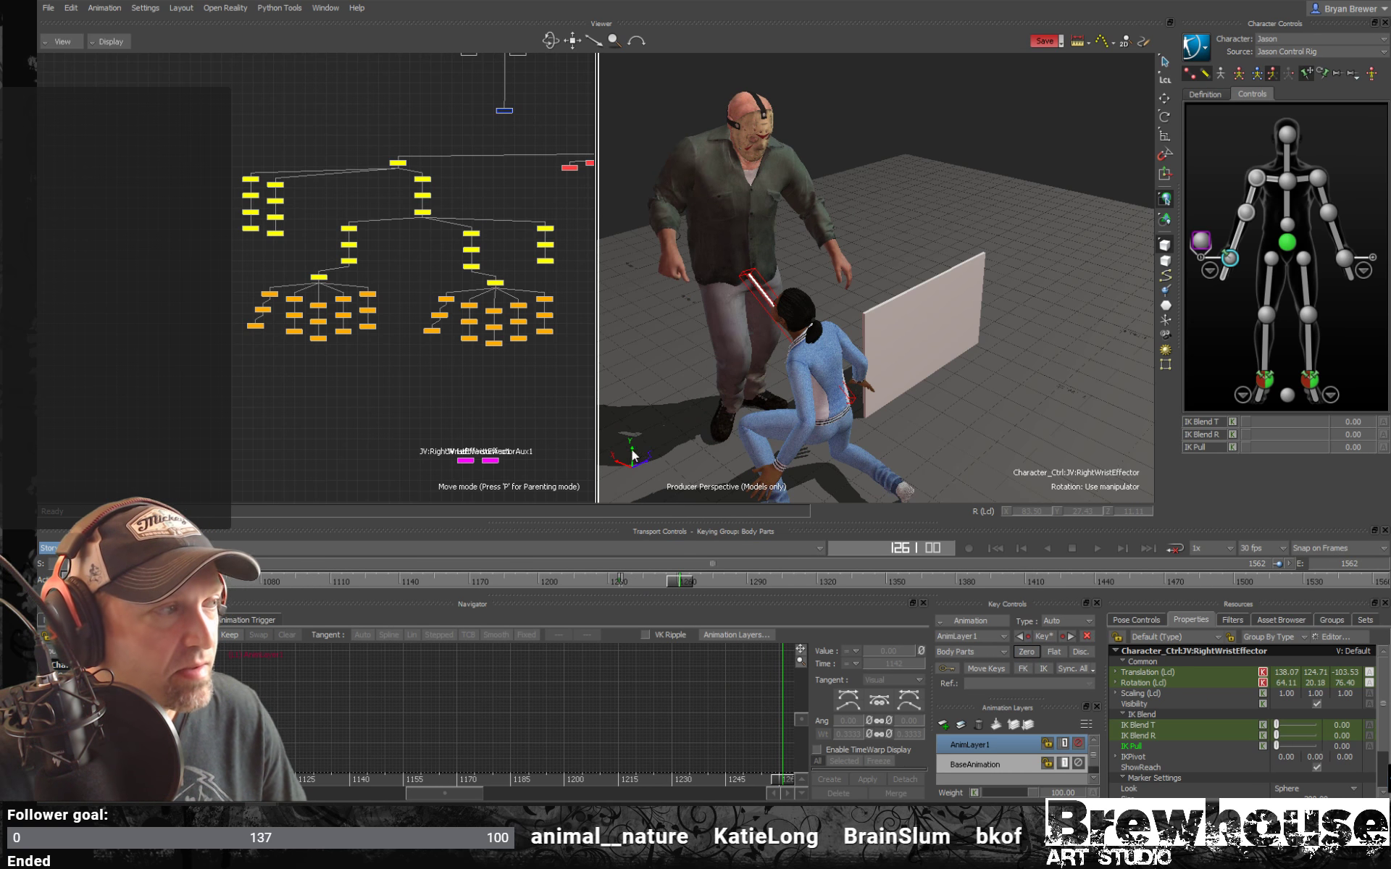
Examine Jason's right hand and finger controls at frames 1261, 1235 and 1236.
drag(458, 303, 541, 370)
key(t)
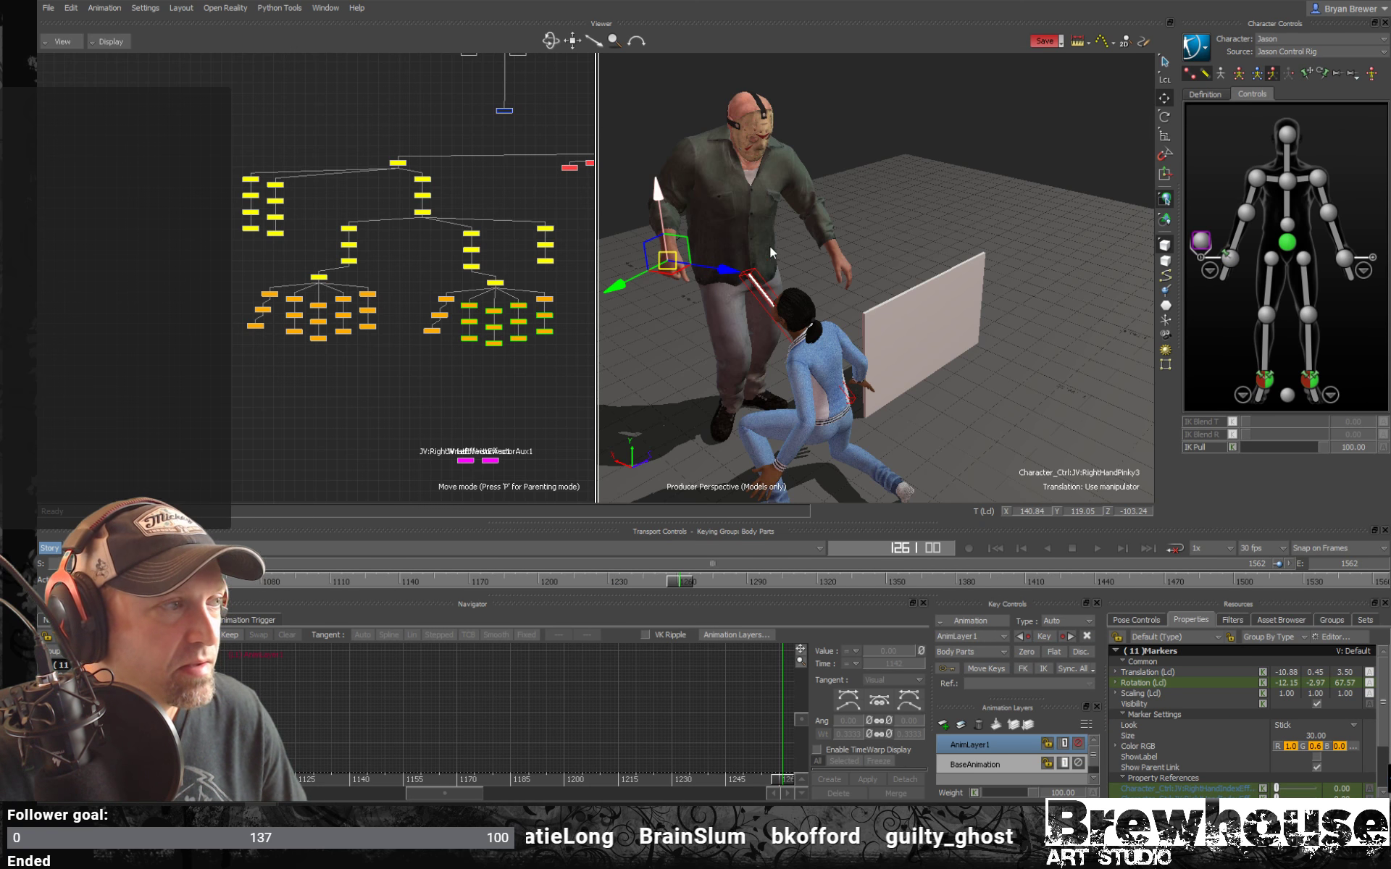
click(494, 282)
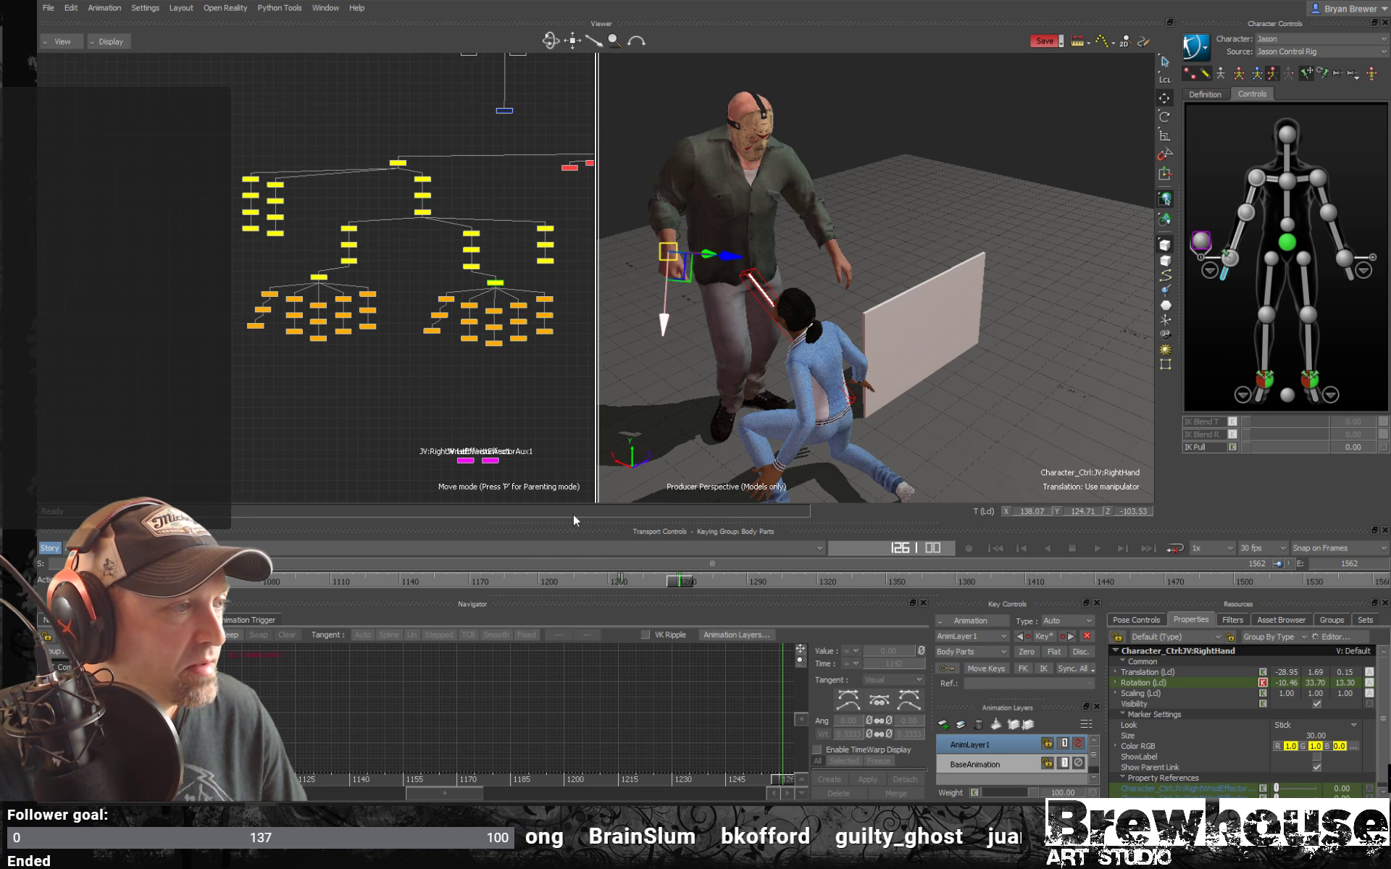
click(628, 577)
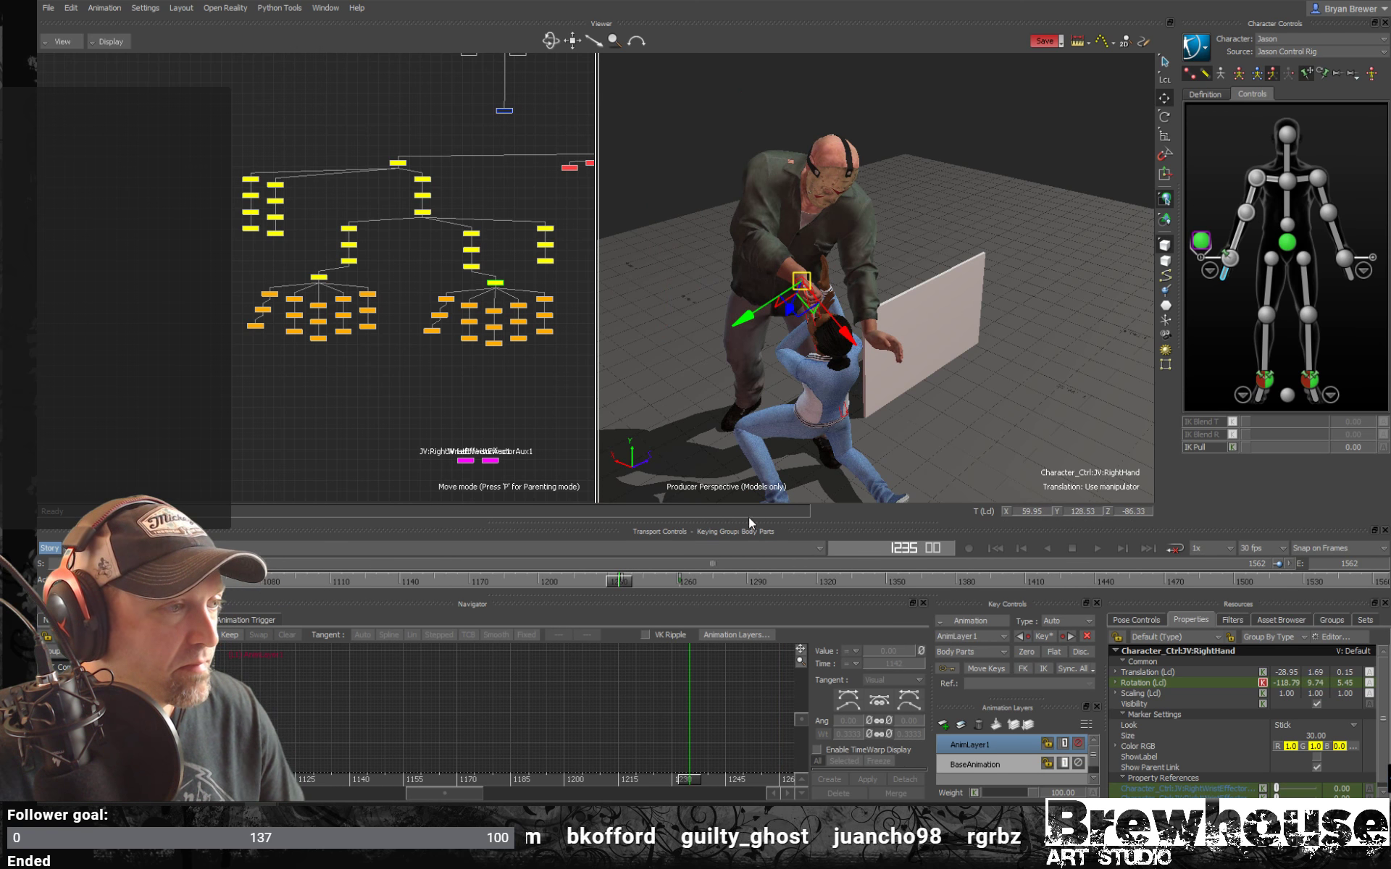
drag(561, 357, 454, 317)
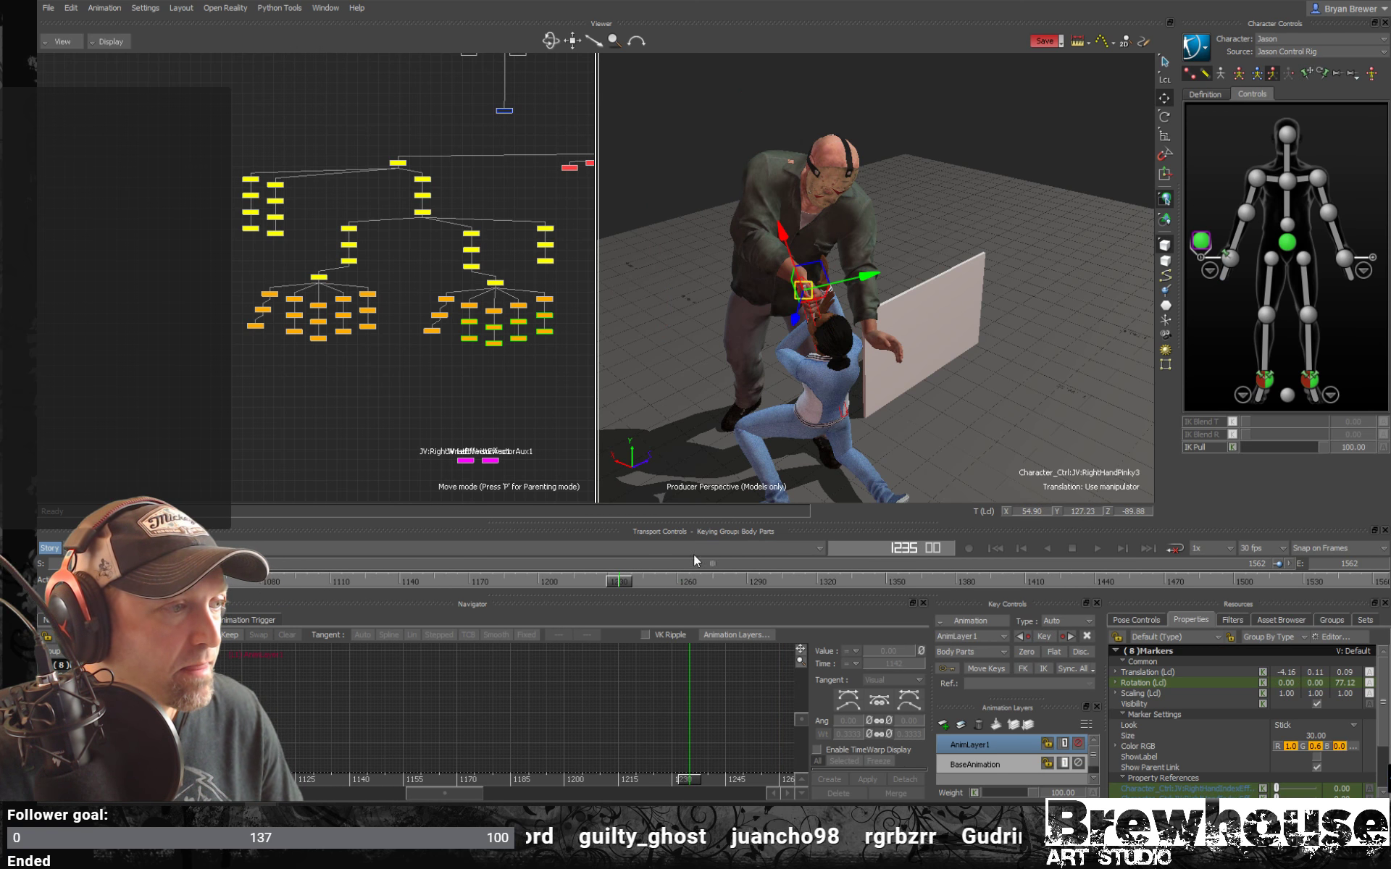
click(495, 284)
key(Right)
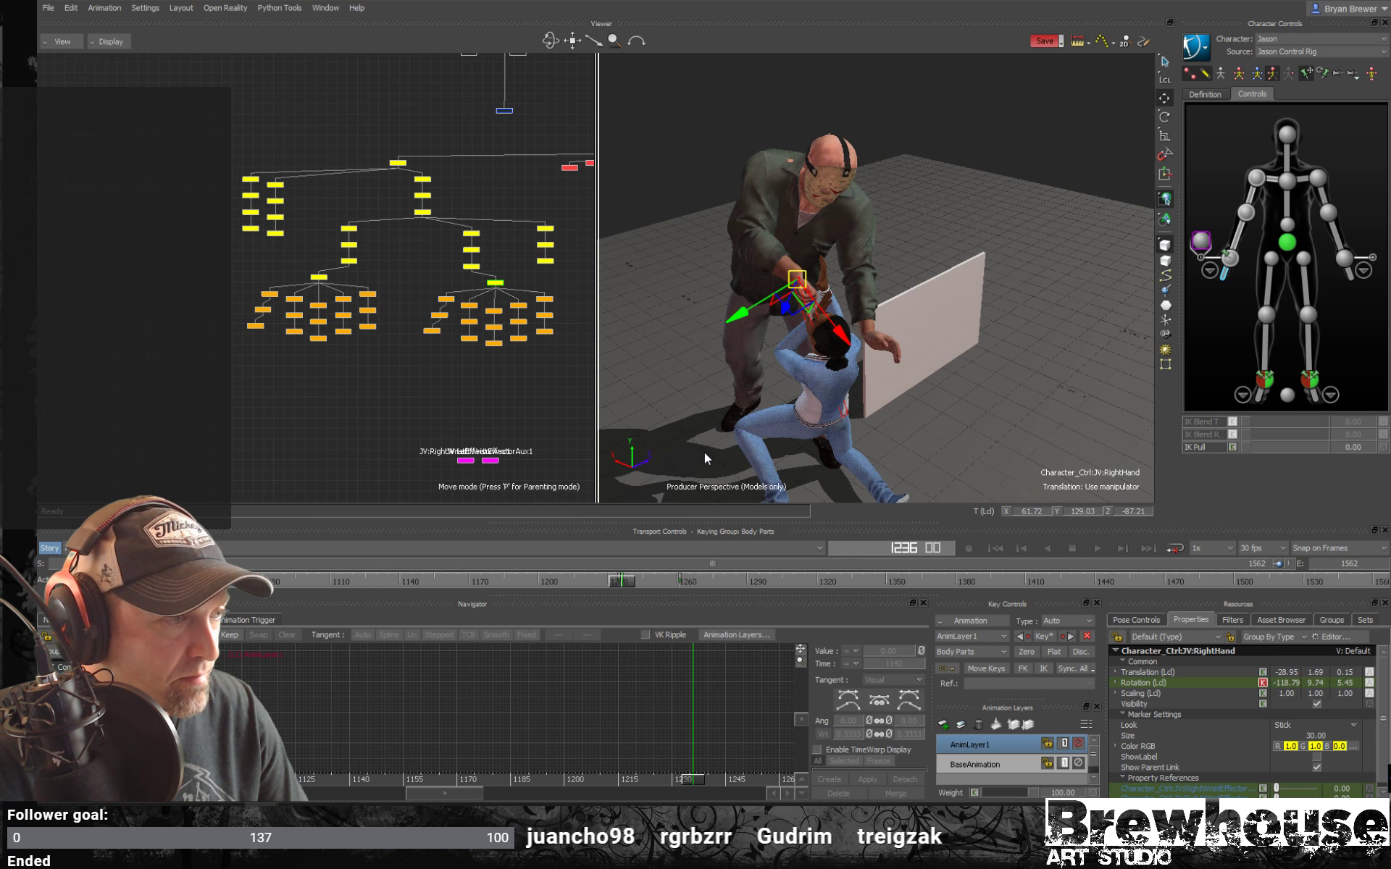
Add a zero key to the outer joints of Jason's right-hand fingers at frame 1261.
key(ctrl+Right)
drag(523, 372, 463, 318)
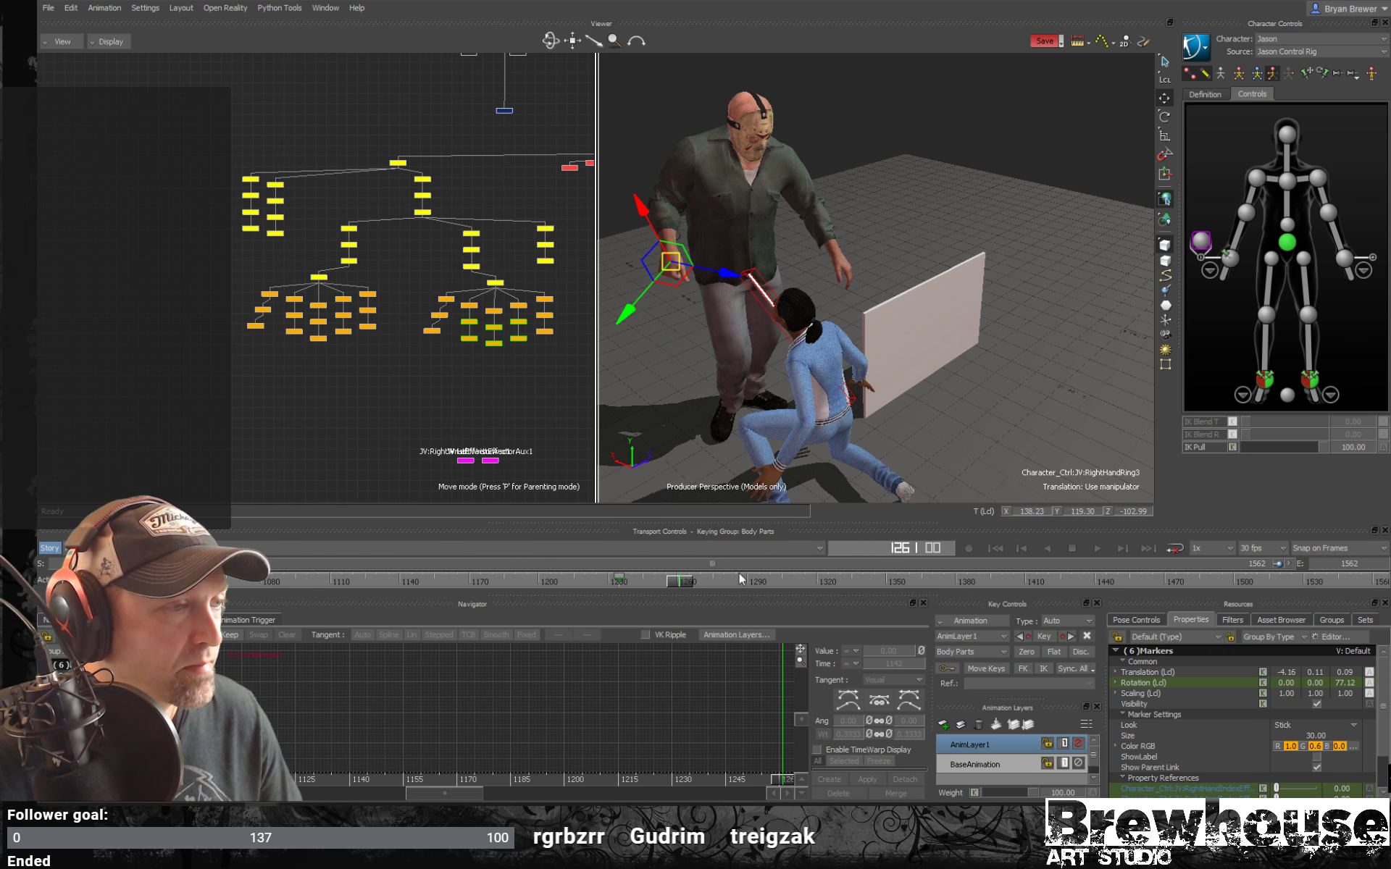
click(1025, 652)
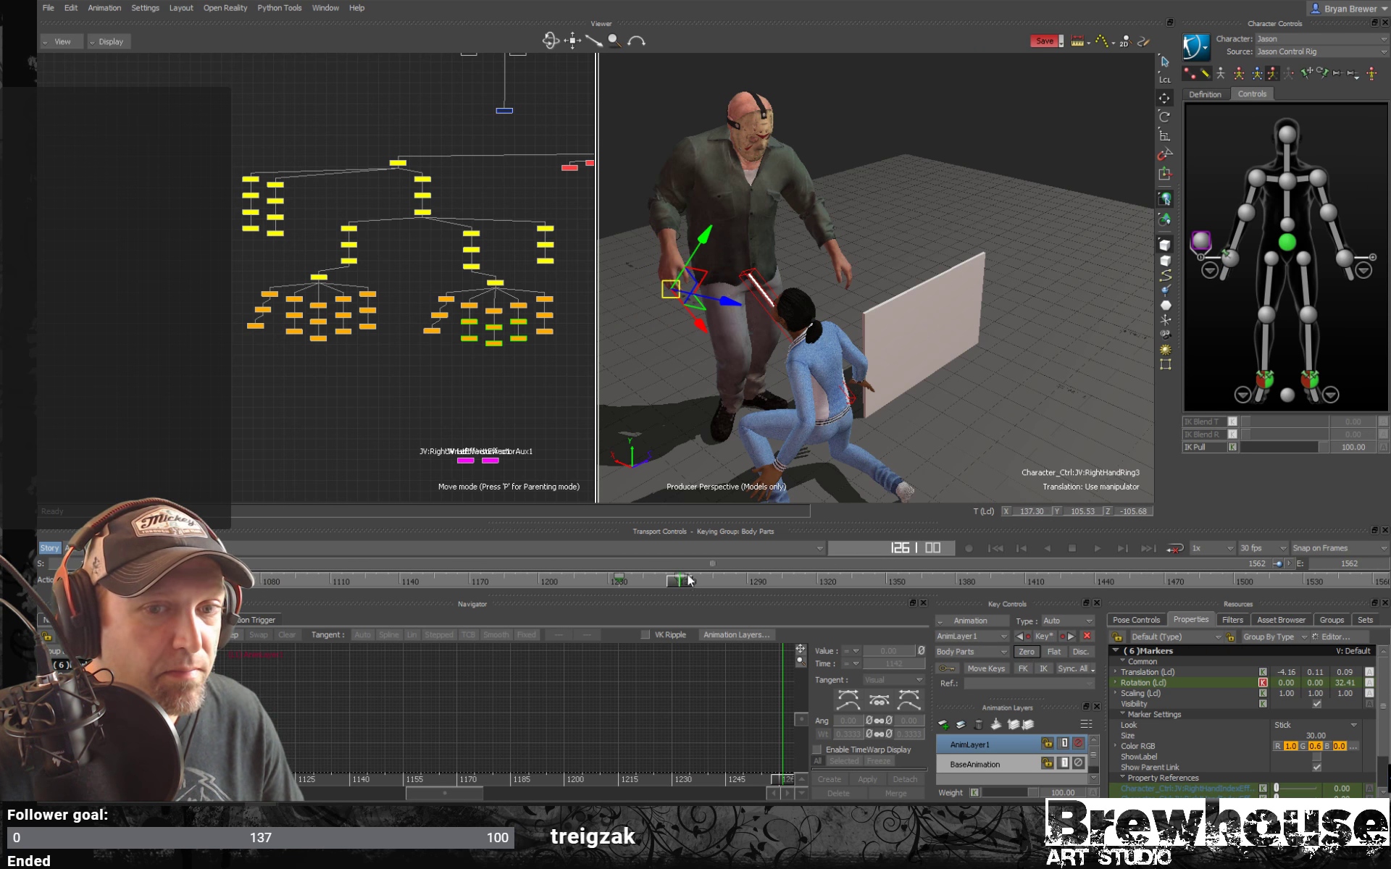
key(Escape)
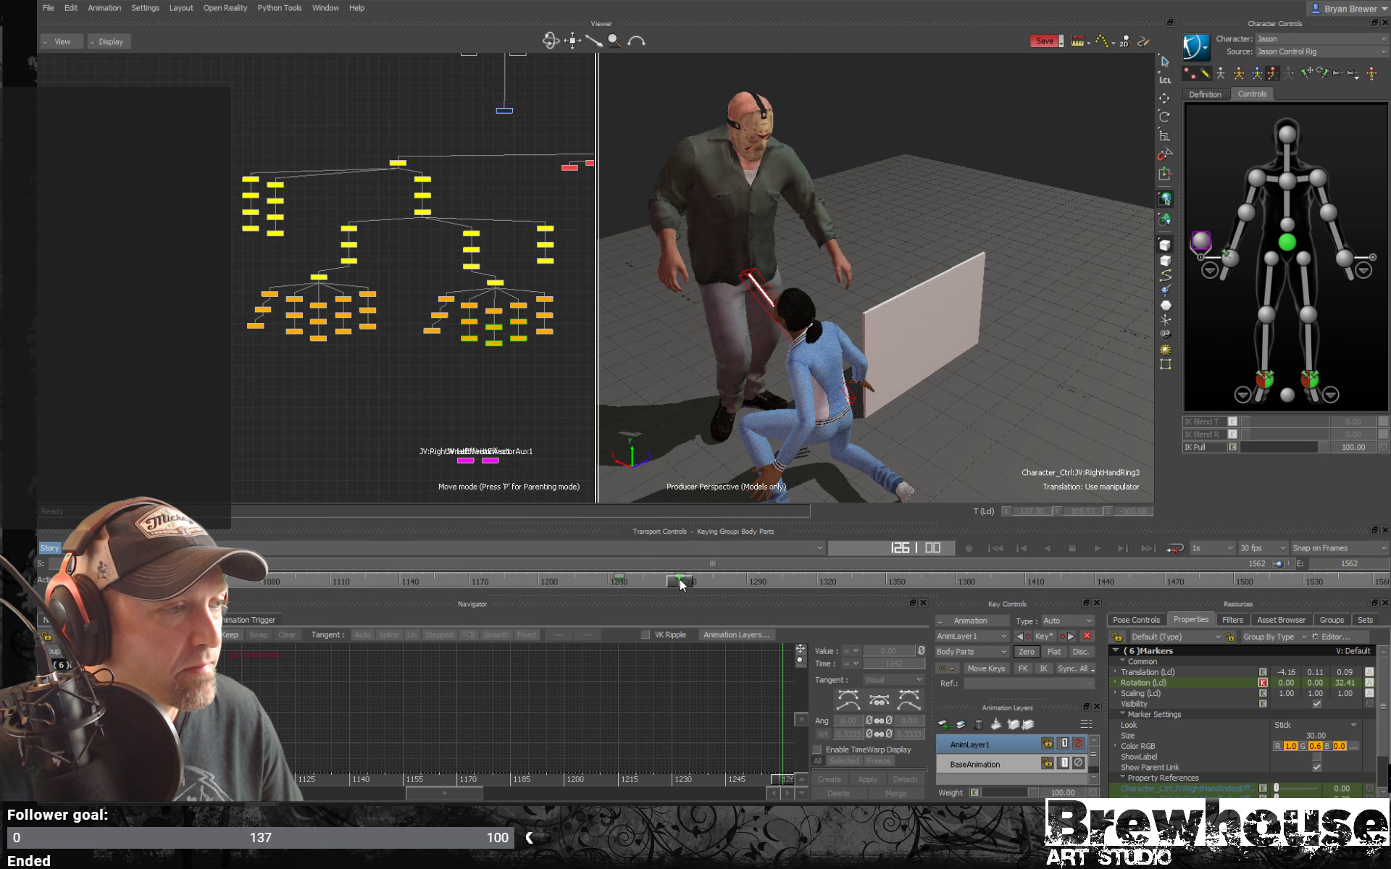
Play back the animation through the woman's fall to review Jason's hand release.
drag(681, 584, 332, 546)
ctrl+drag(960, 367, 882, 331)
key(space)
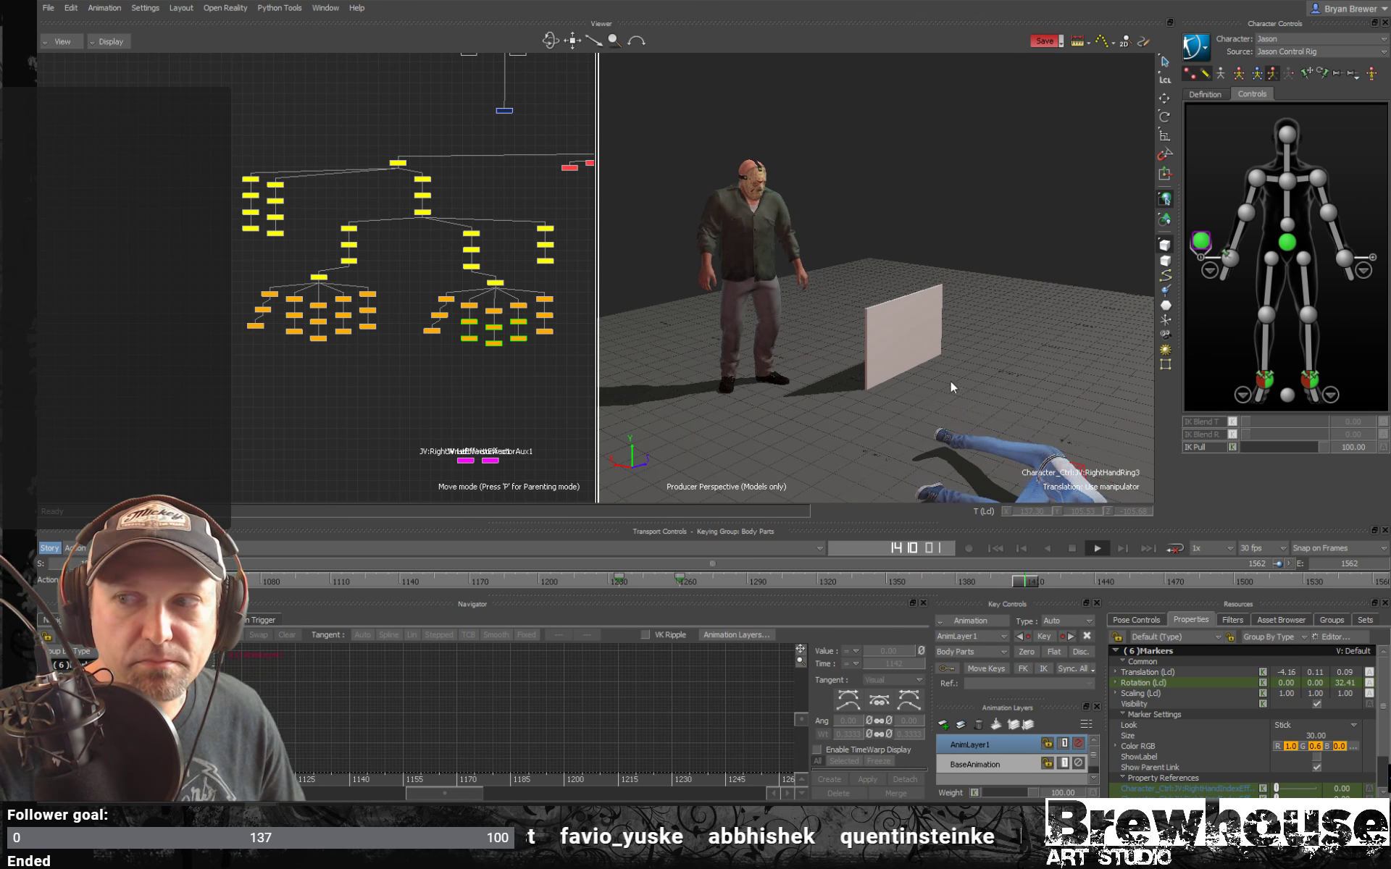
mouse_move(868, 385)
shift+mouse_down()
mouse_move(885, 377)
mouse_move(870, 358)
mouse_move(855, 376)
mouse_move(903, 393)
mouse_move(852, 382)
mouse_move(852, 367)
shift+mouse_up()
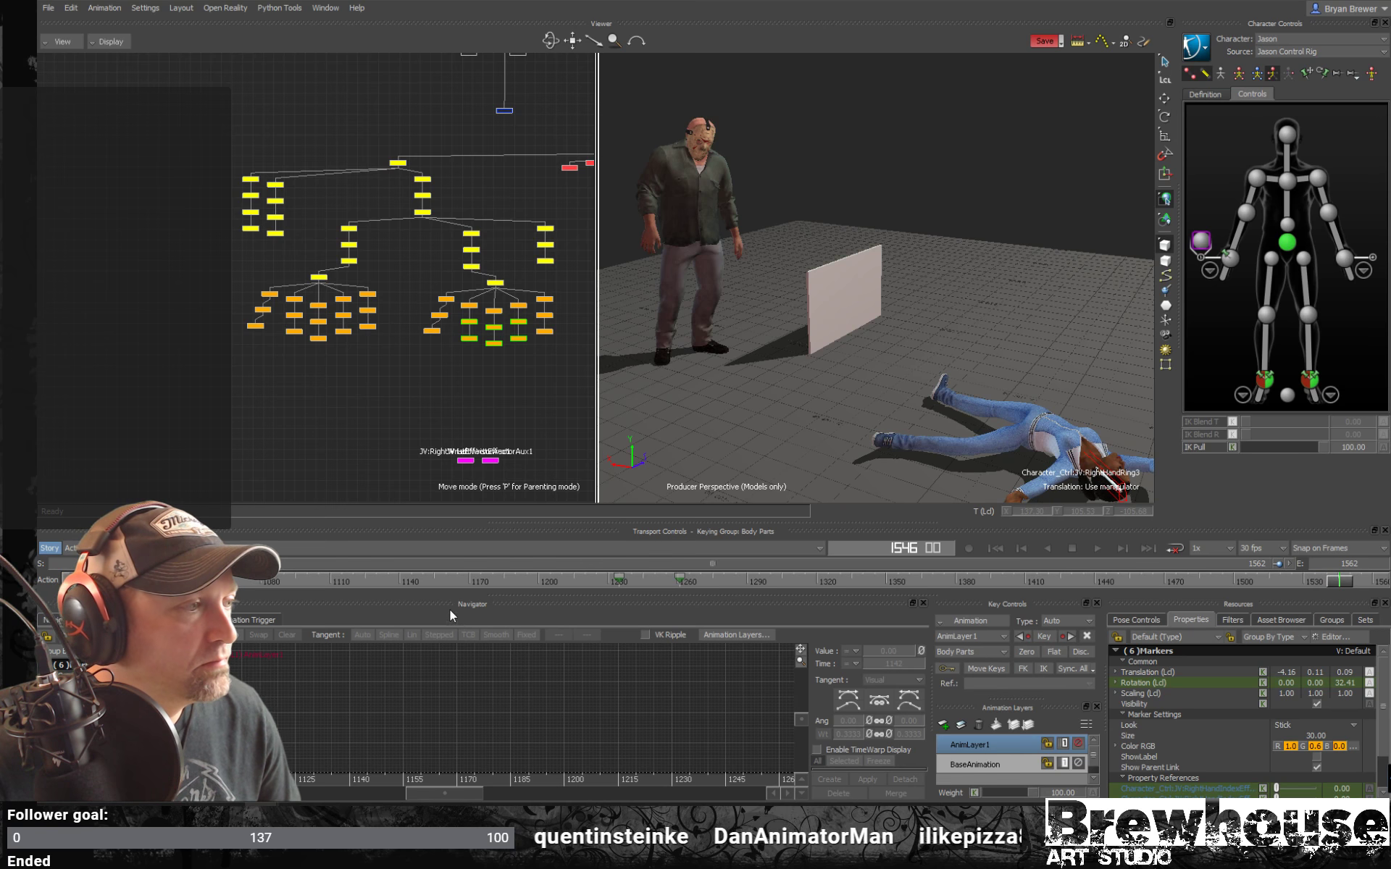
Retime the closing key of Jason's right hand and forearm to frame 1249 and review the playback.
drag(478, 579, 670, 583)
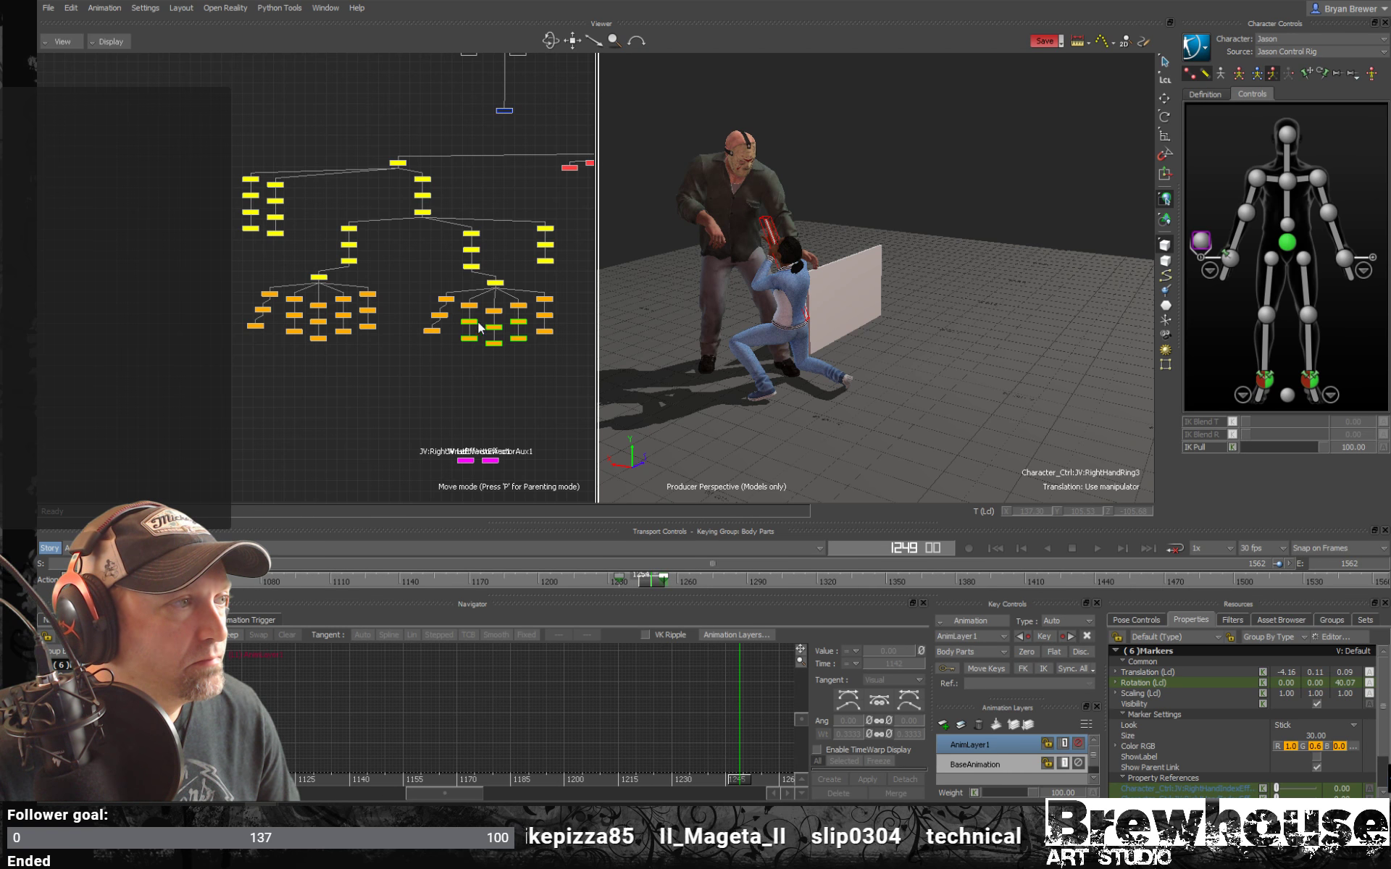
drag(516, 259, 469, 293)
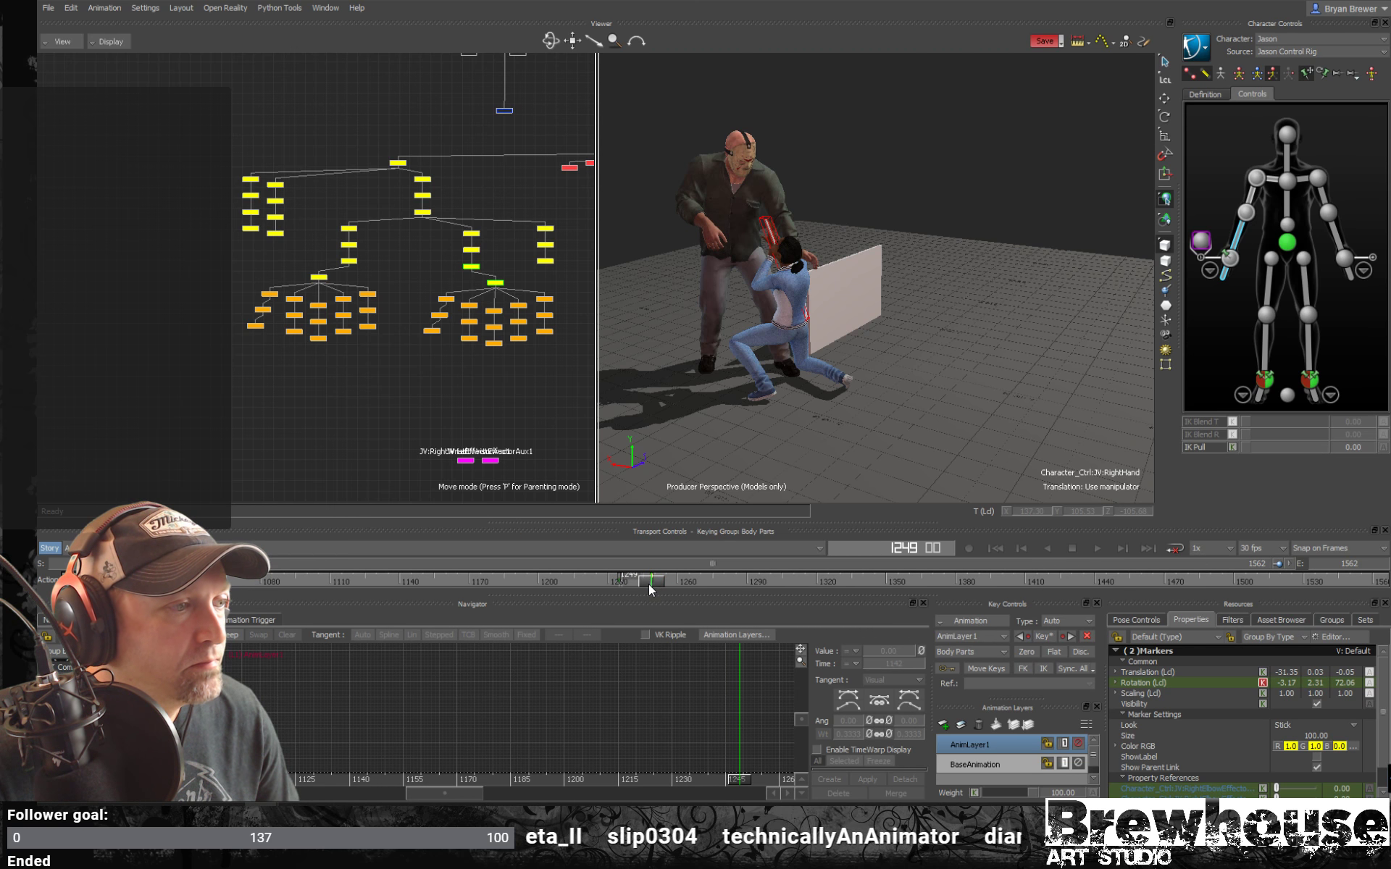
shift+drag(730, 415, 884, 363)
key(space)
shift+drag(1010, 344, 932, 285)
key(space)
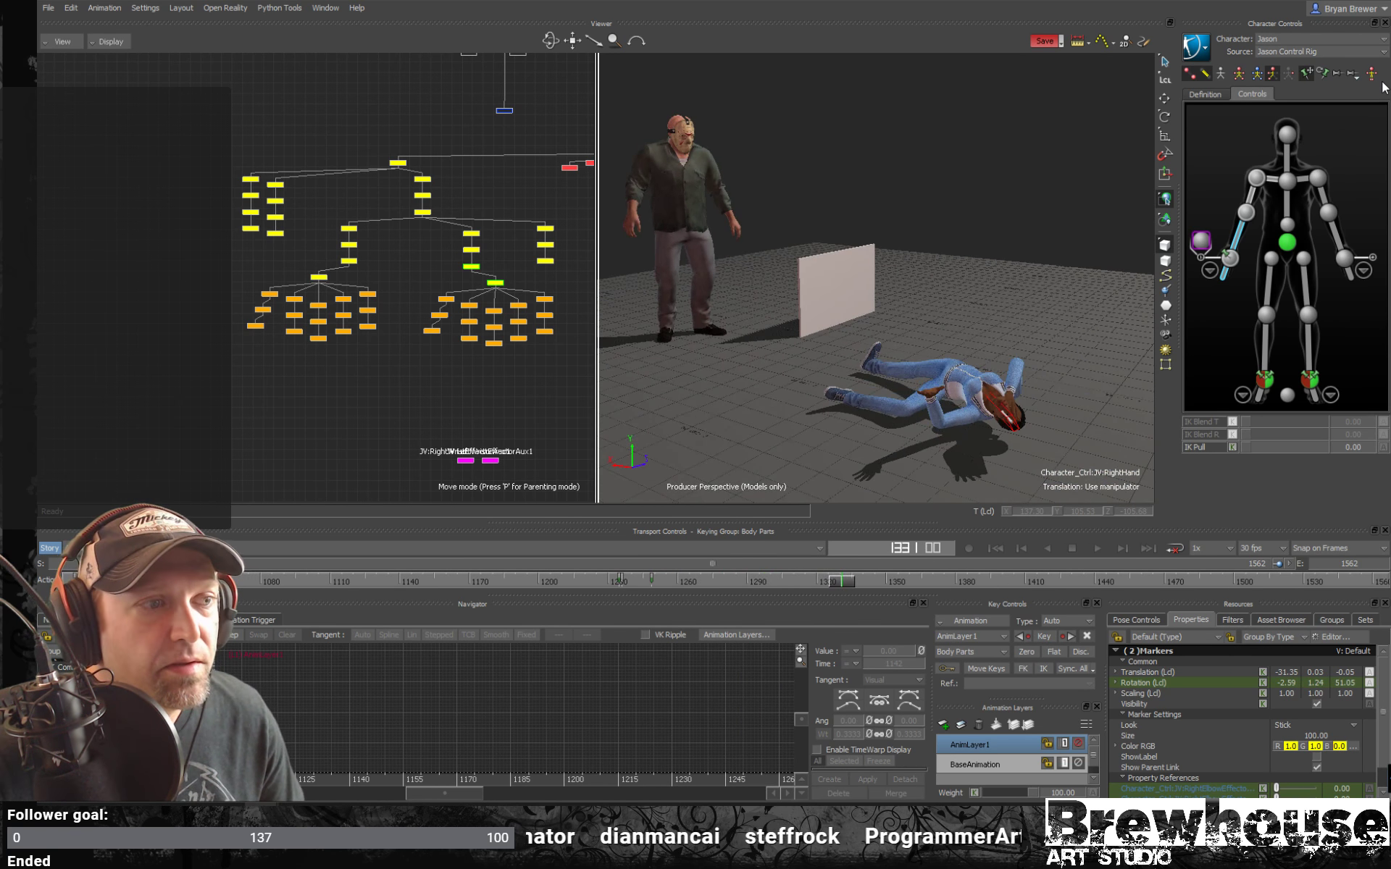
Switch to the Female character in Full Body keying mode and add a zero key to her body at frame 1274.
click(1290, 40)
click(1264, 71)
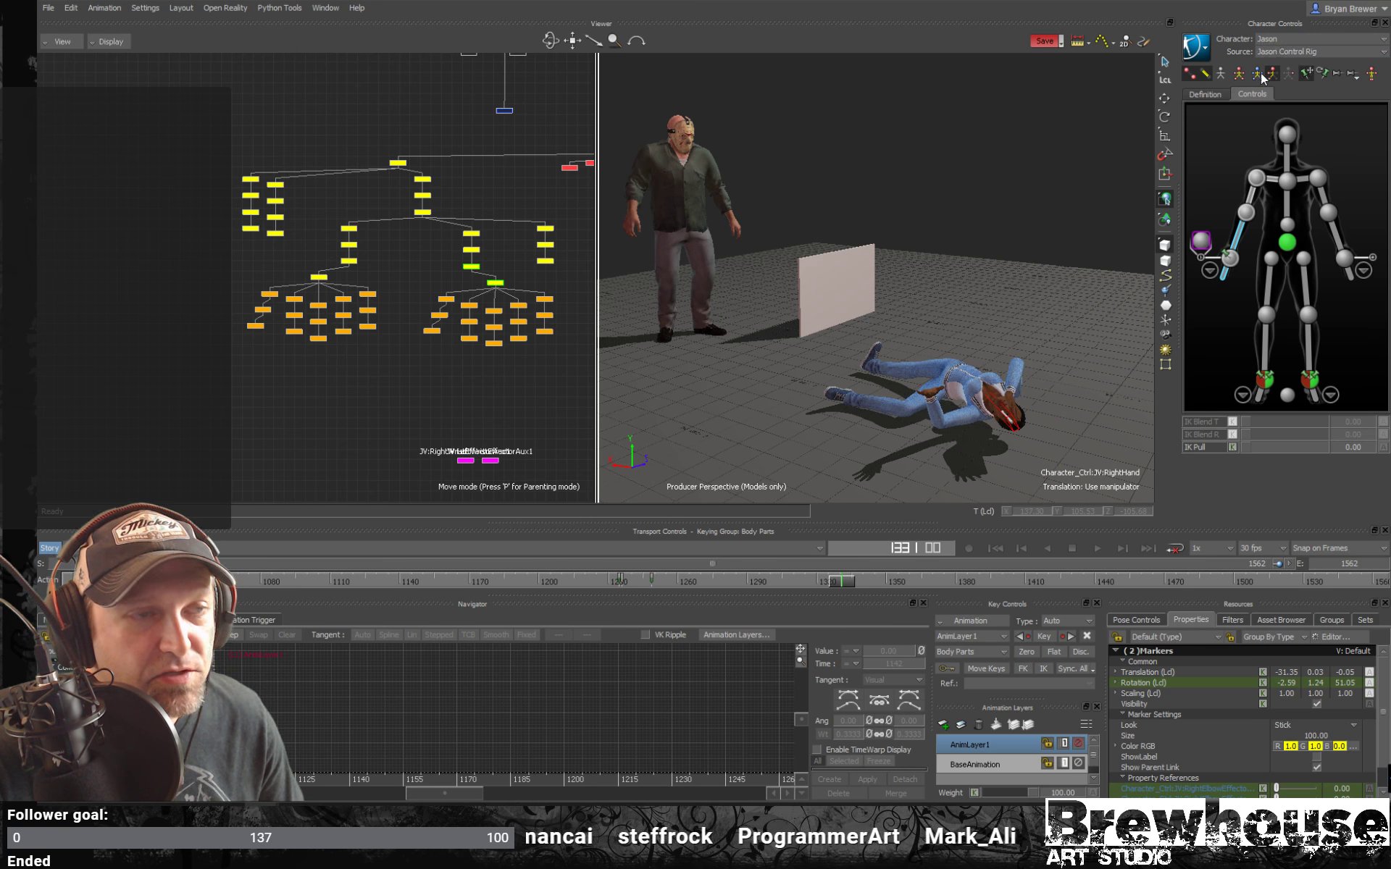
click(1293, 246)
click(1237, 73)
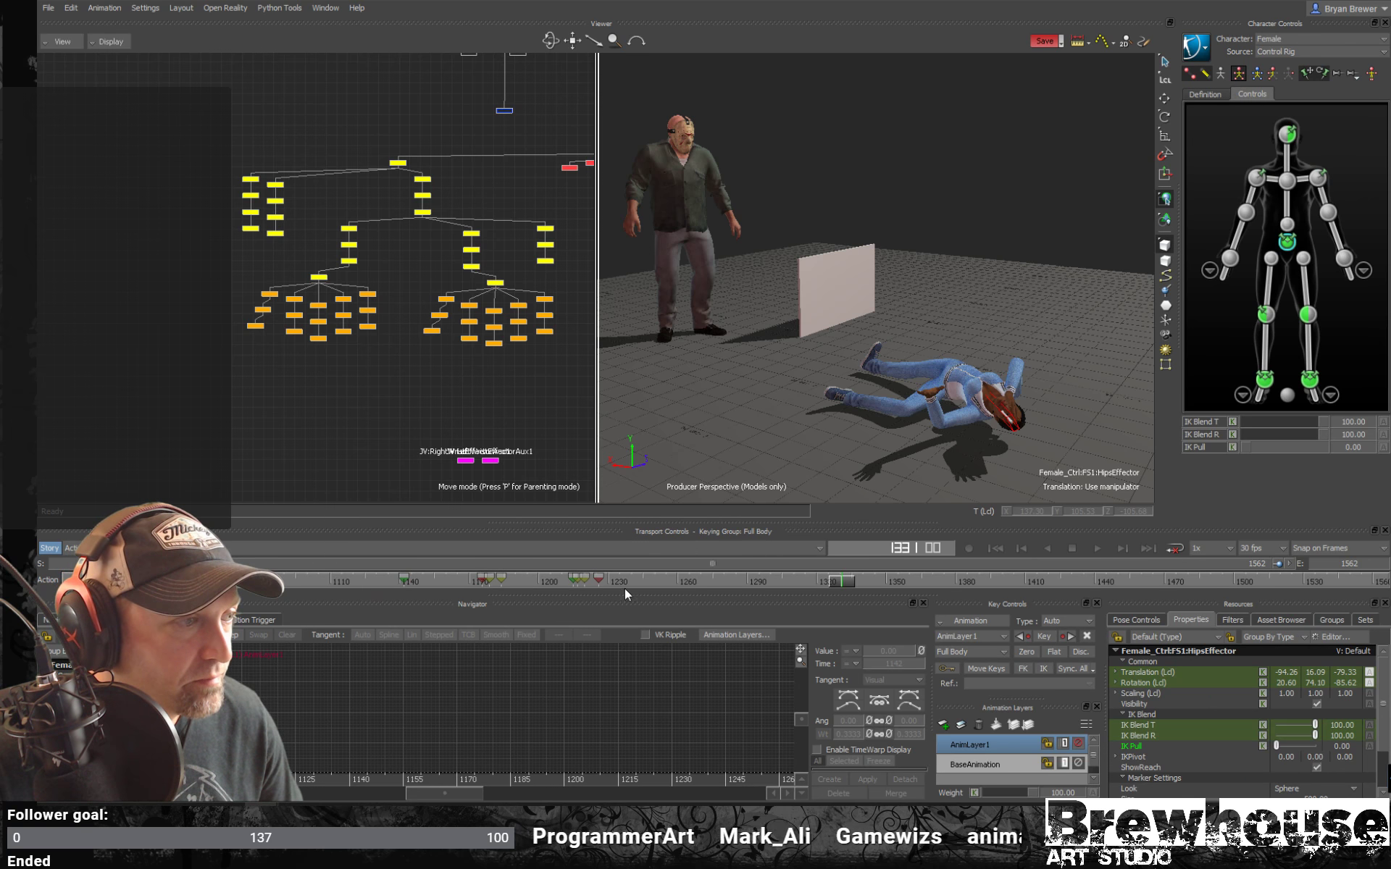
click(602, 583)
drag(601, 585, 701, 598)
mouse_move(863, 401)
ctrl+shift+mouse_down()
mouse_move(896, 397)
mouse_move(874, 424)
mouse_move(846, 420)
mouse_move(858, 416)
ctrl+shift+mouse_up()
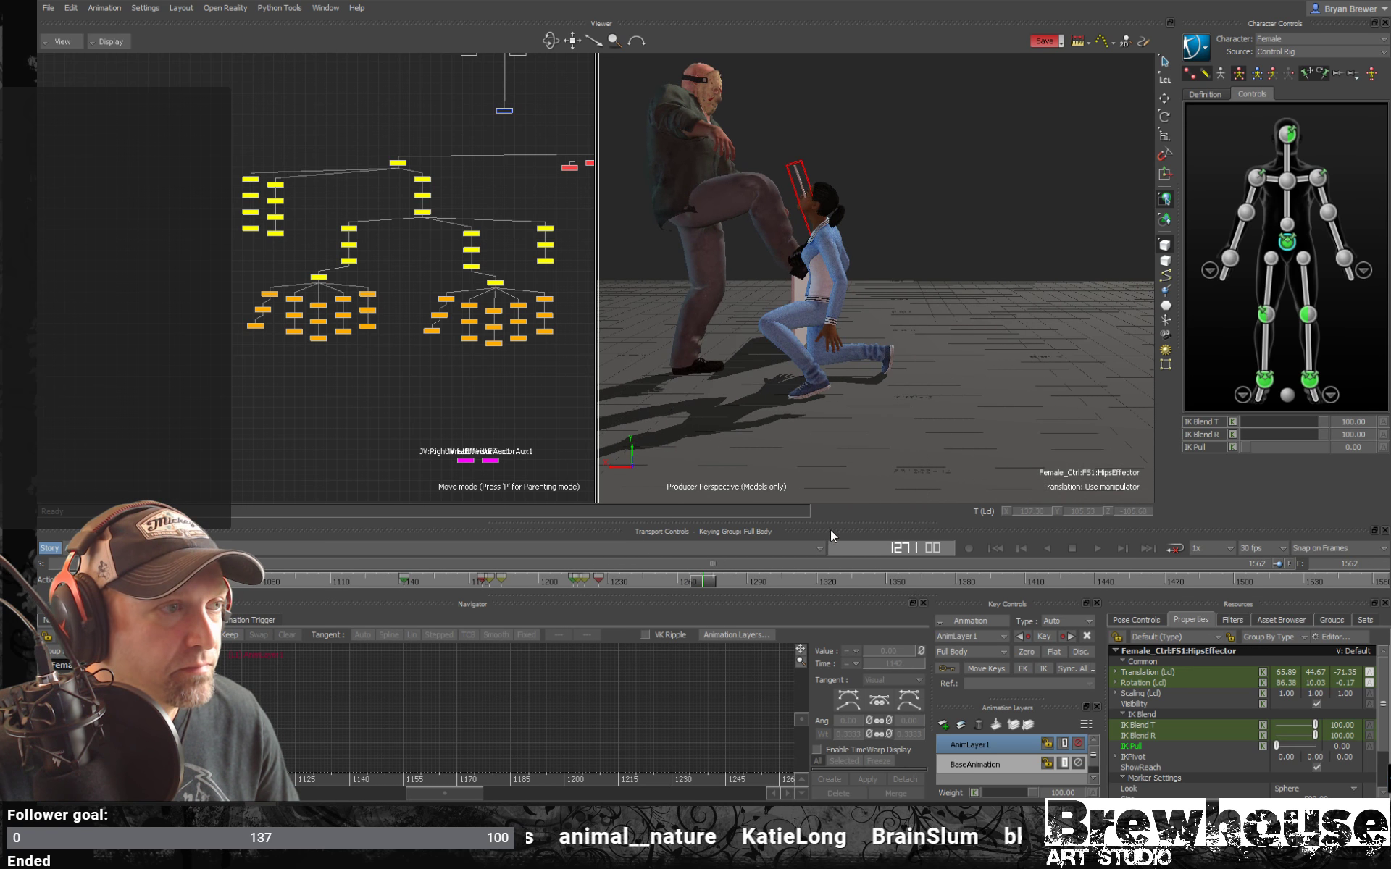
drag(707, 581, 711, 585)
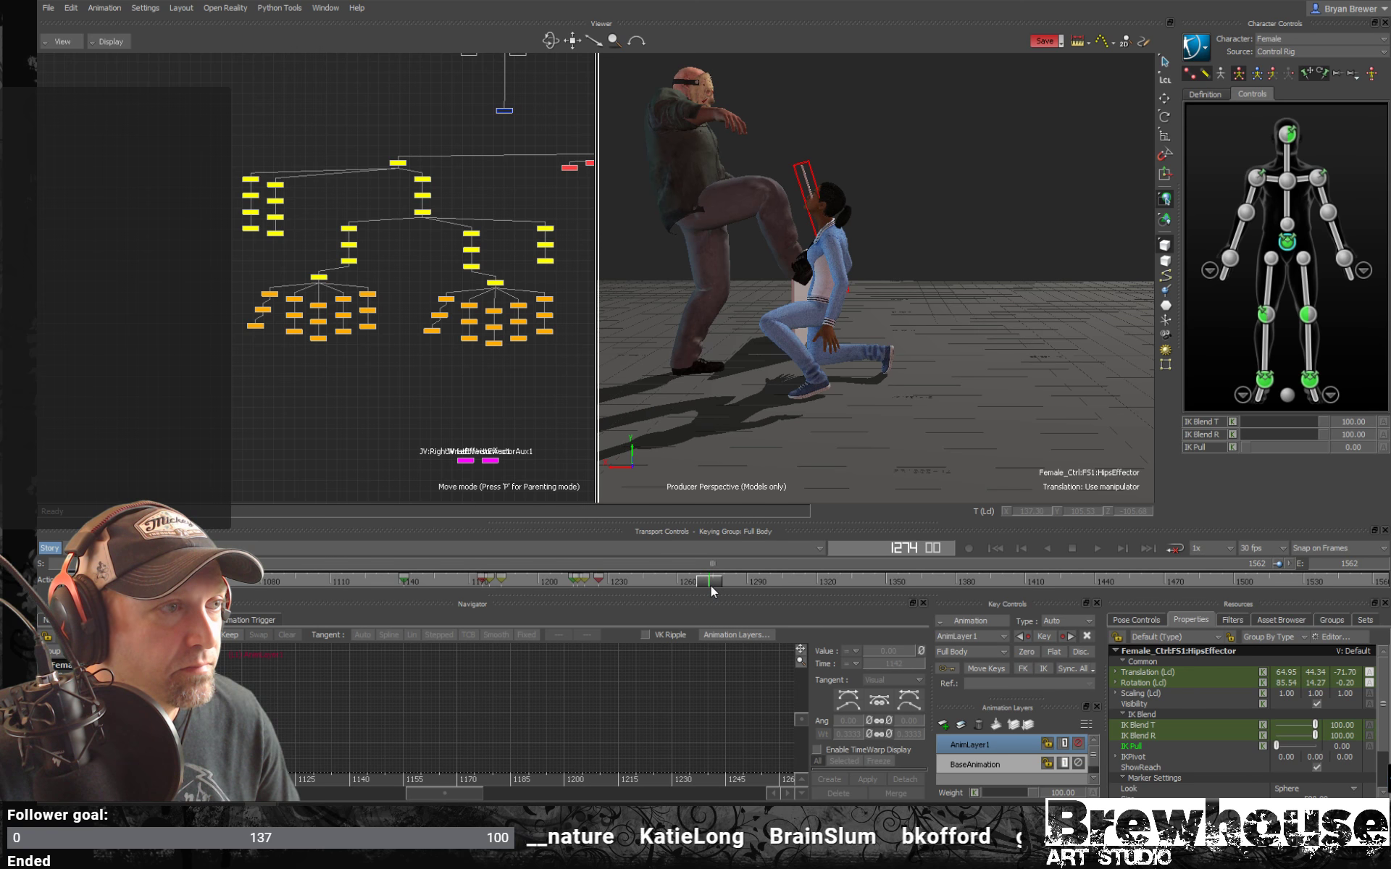
click(1028, 653)
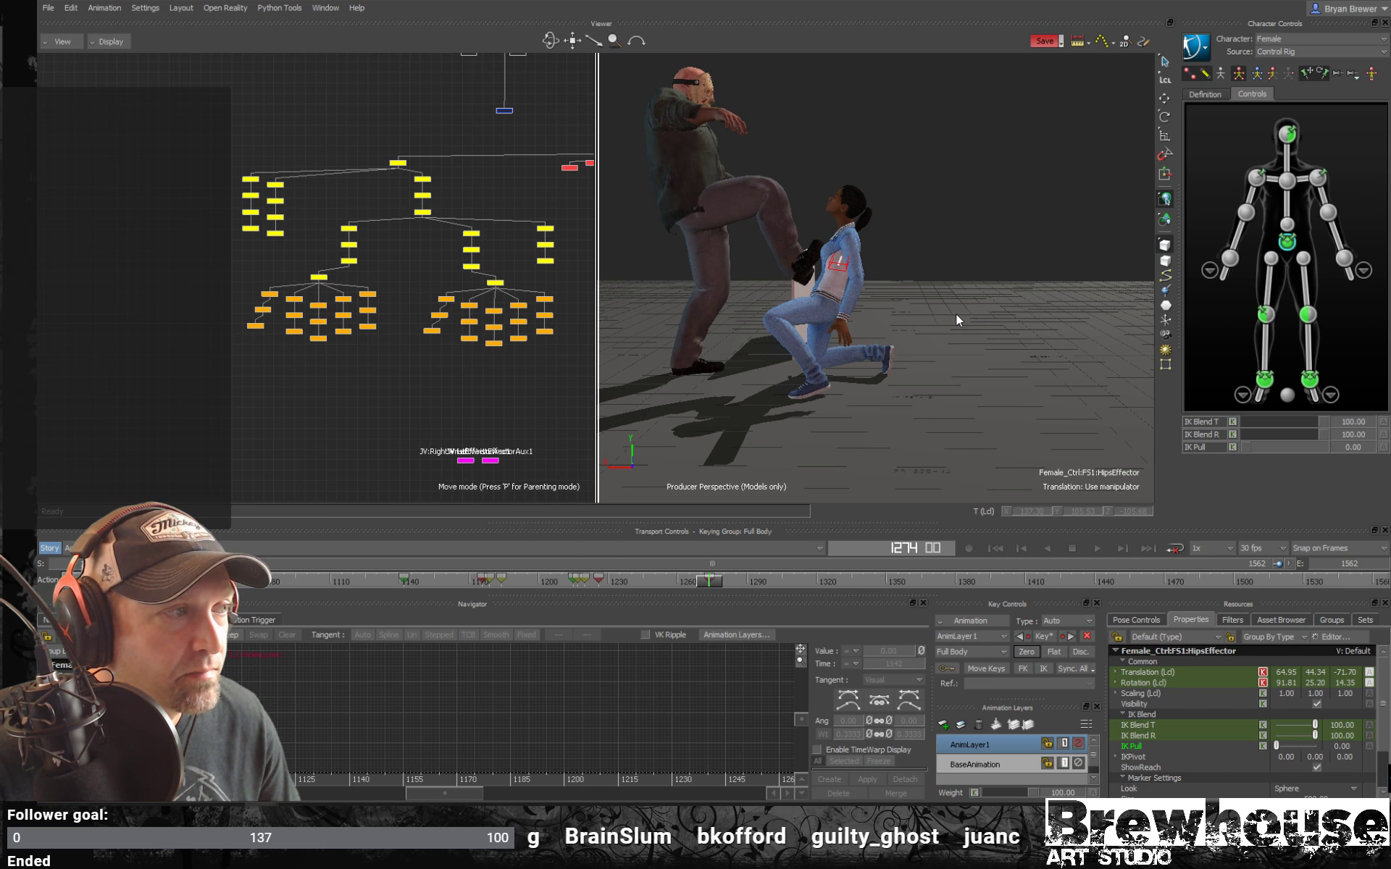
Delete the zero key at frame 1274 from the marker branching off the FS1:root skeleton.
ctrl+shift+drag(954, 315, 946, 340)
scroll(507, 409, down, 8)
shift+drag(507, 354, 454, 377)
scroll(464, 376, up, 2)
mouse_move(560, 375)
middle_down()
mouse_move(468, 342)
mouse_move(428, 376)
mouse_move(290, 394)
middle_up()
middle_drag(469, 349, 435, 281)
scroll(374, 396, up, 3)
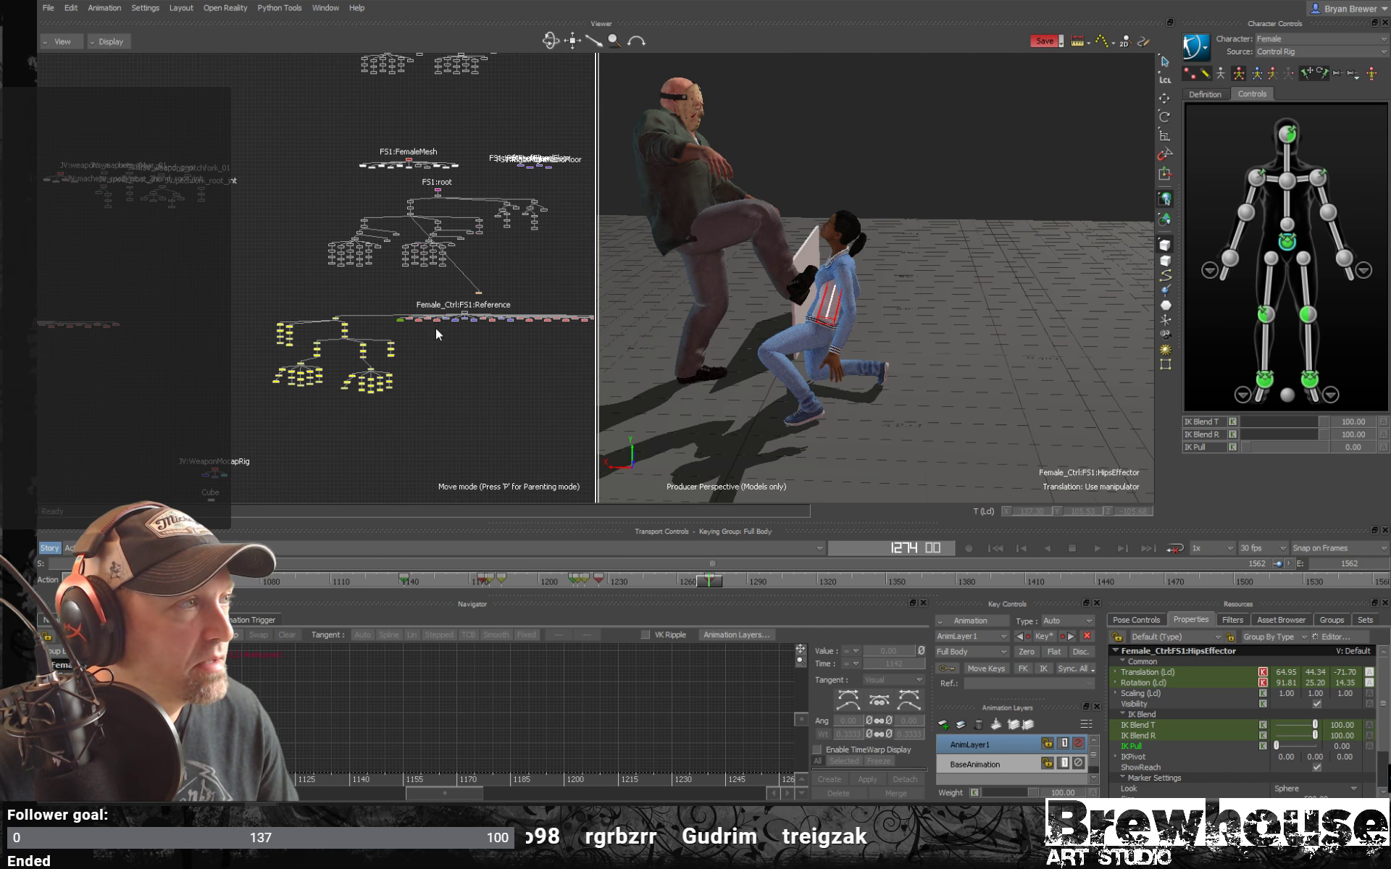
scroll(507, 384, down, 2)
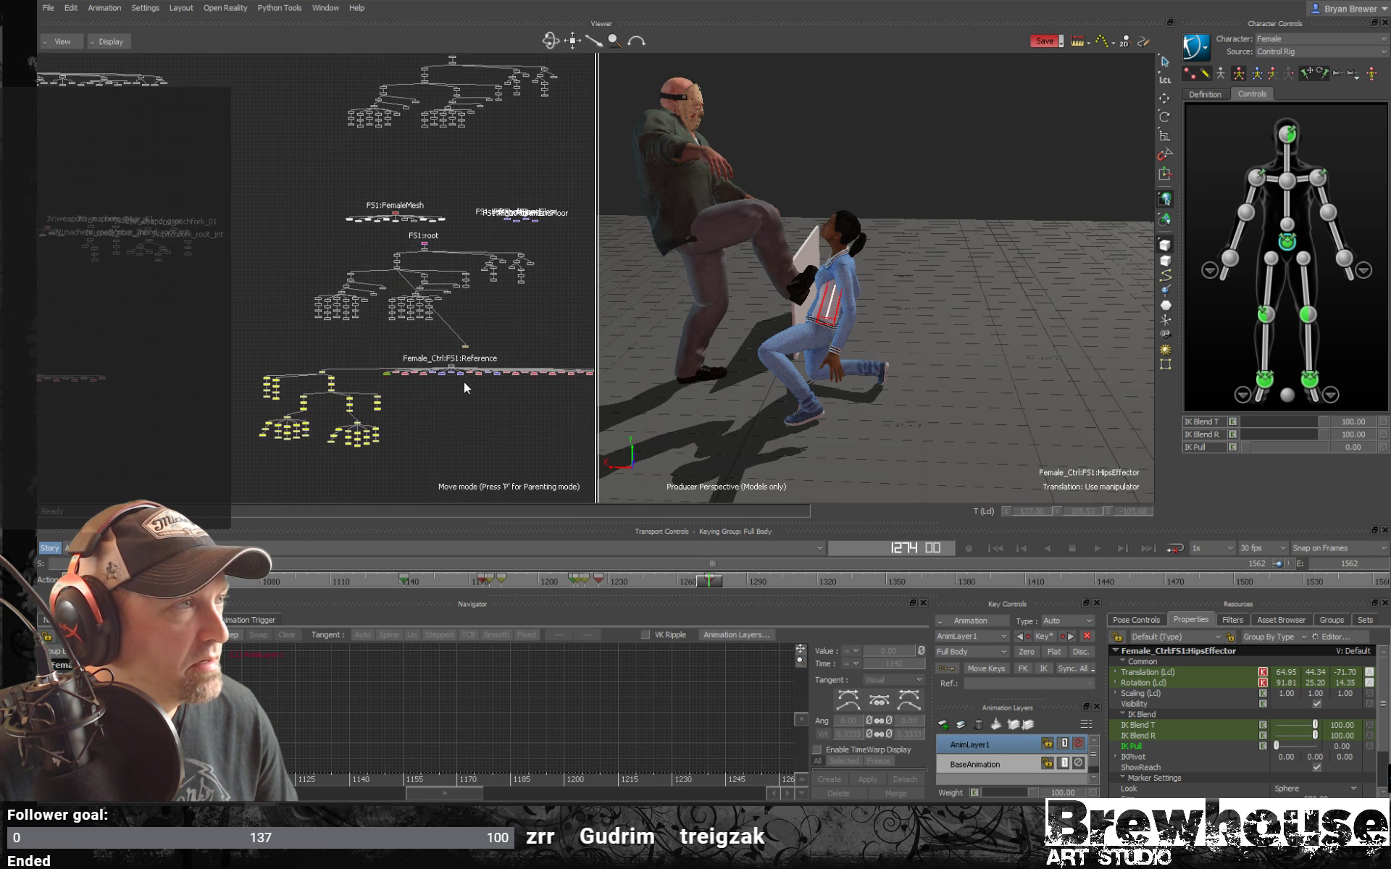
scroll(462, 273, up, 3)
middle_drag(472, 208, 450, 270)
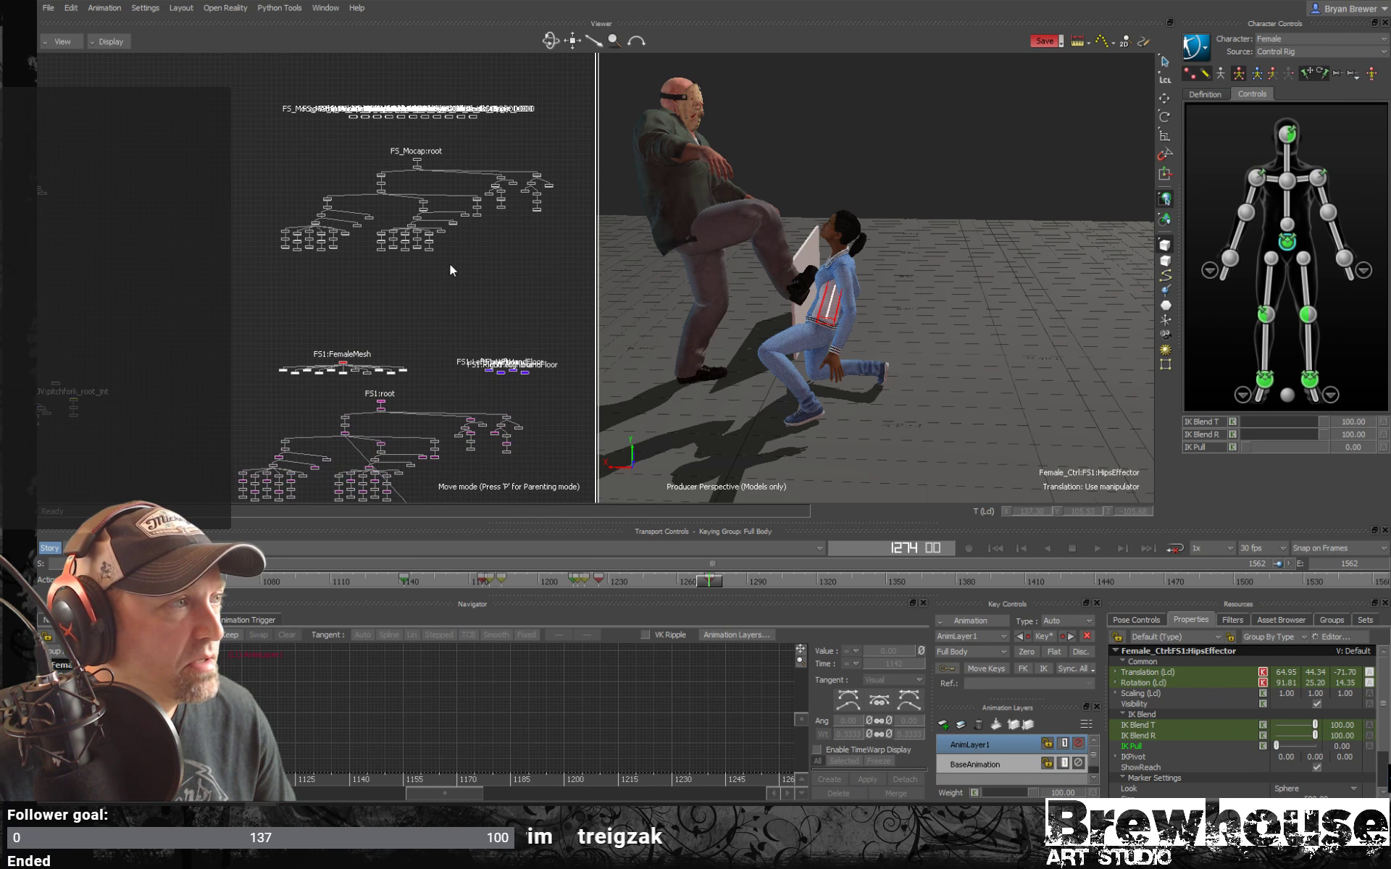
scroll(456, 263, up, 5)
scroll(476, 214, down, 5)
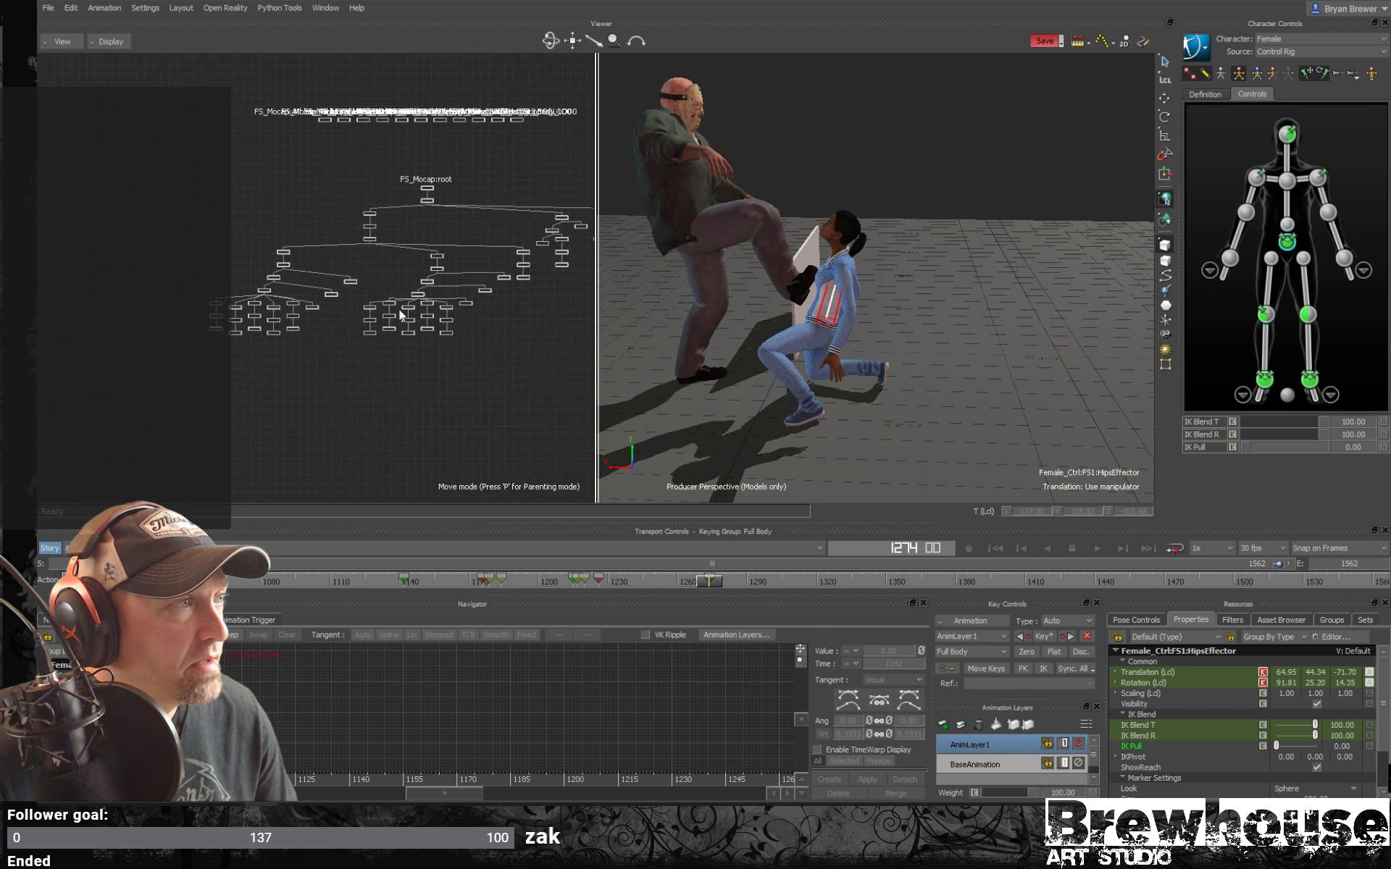
middle_drag(380, 205, 380, 185)
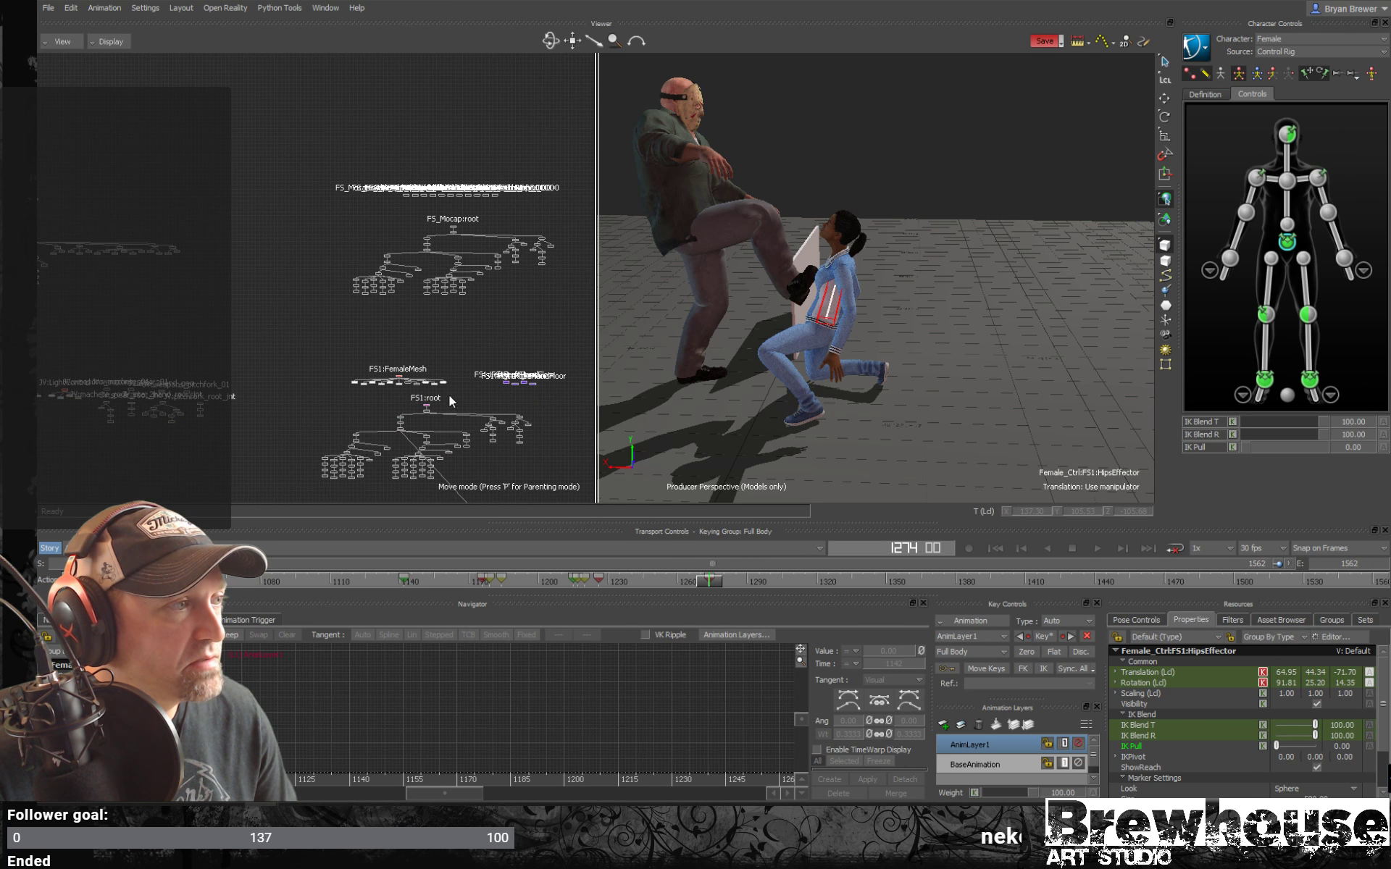
middle_drag(449, 403, 462, 342)
click(440, 346)
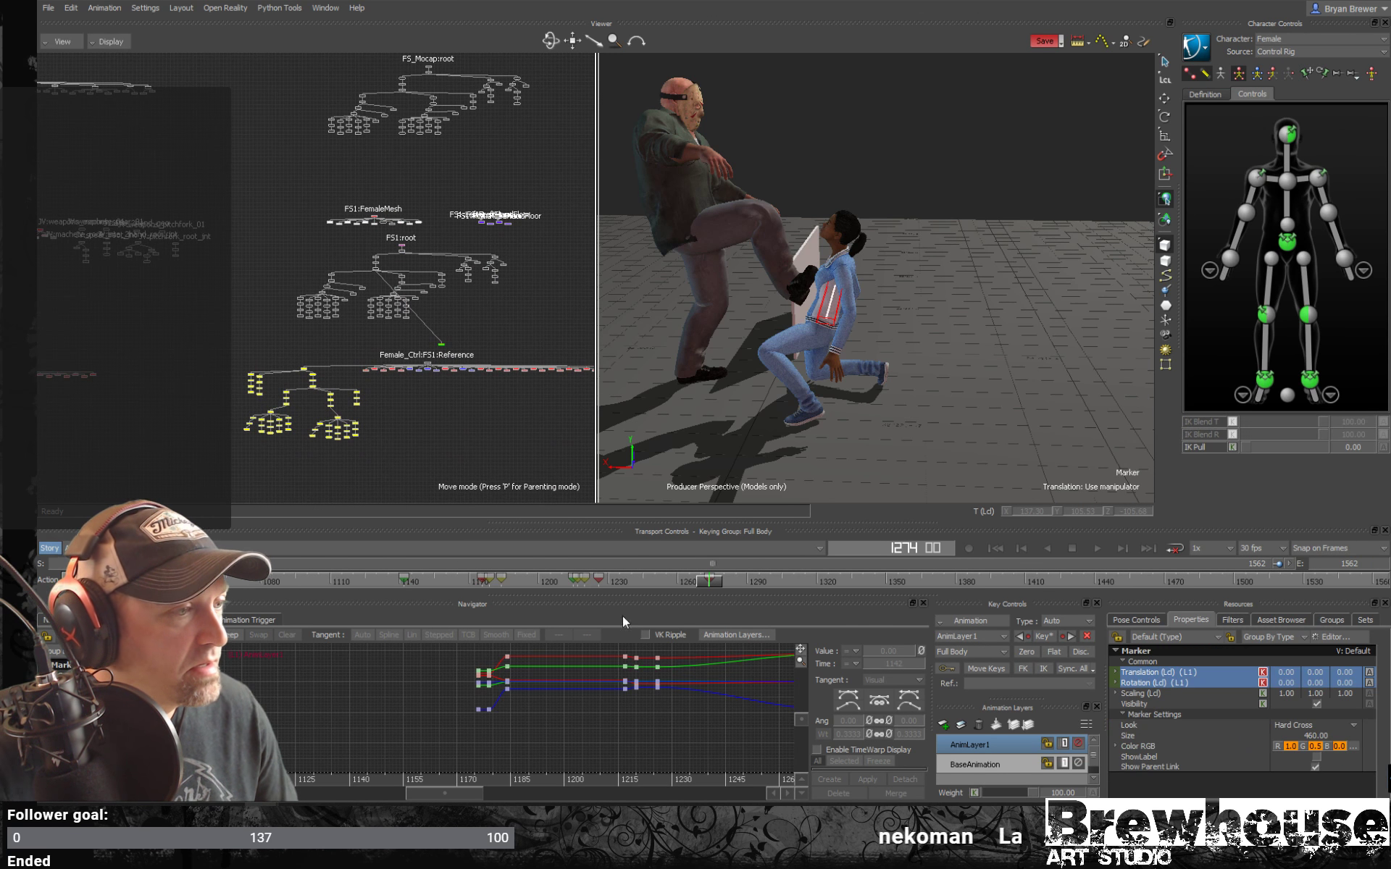
shift+drag(640, 740, 405, 700)
ctrl+drag(597, 655, 540, 736)
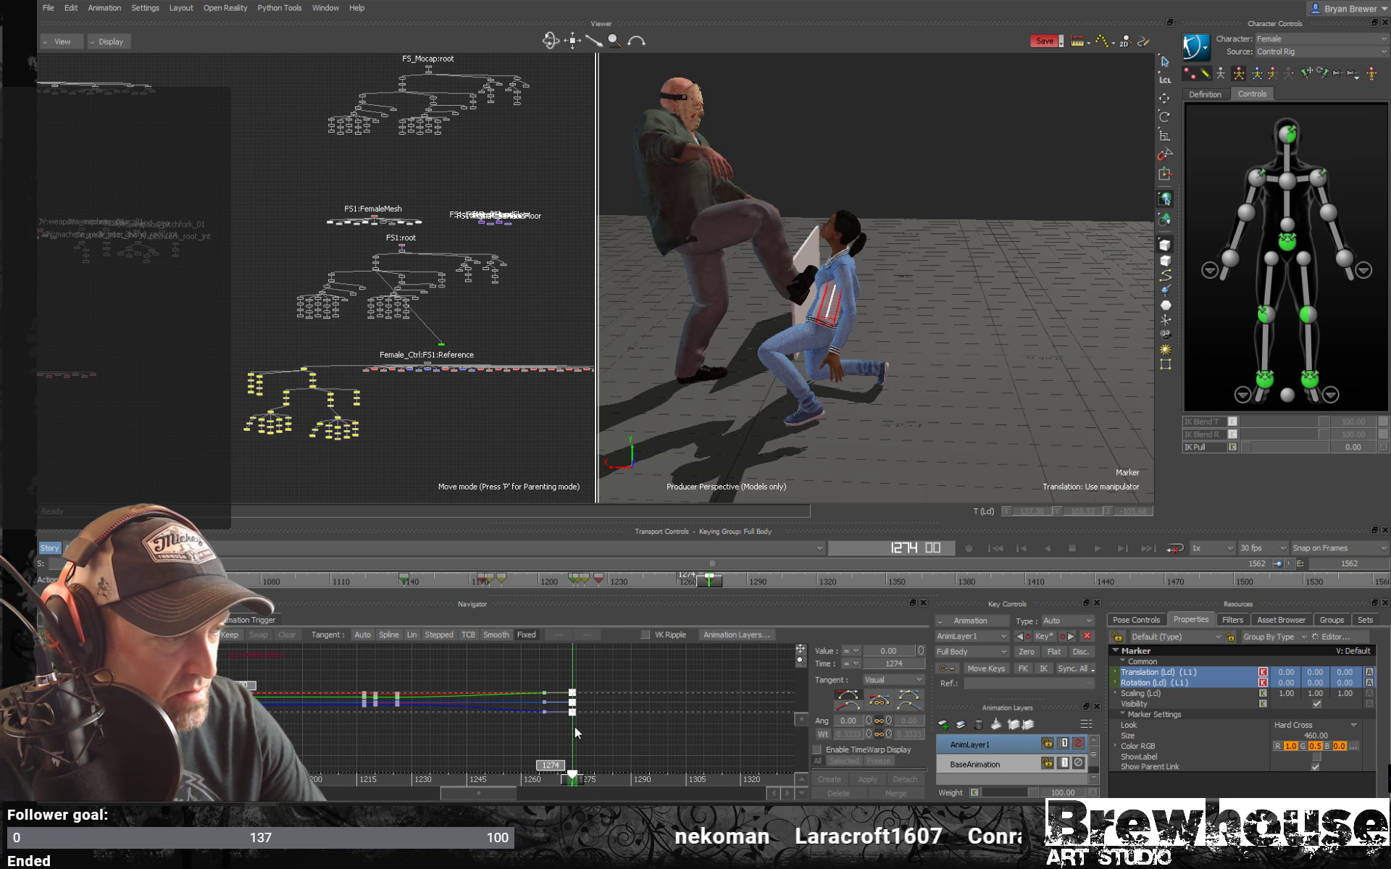
key(Delete)
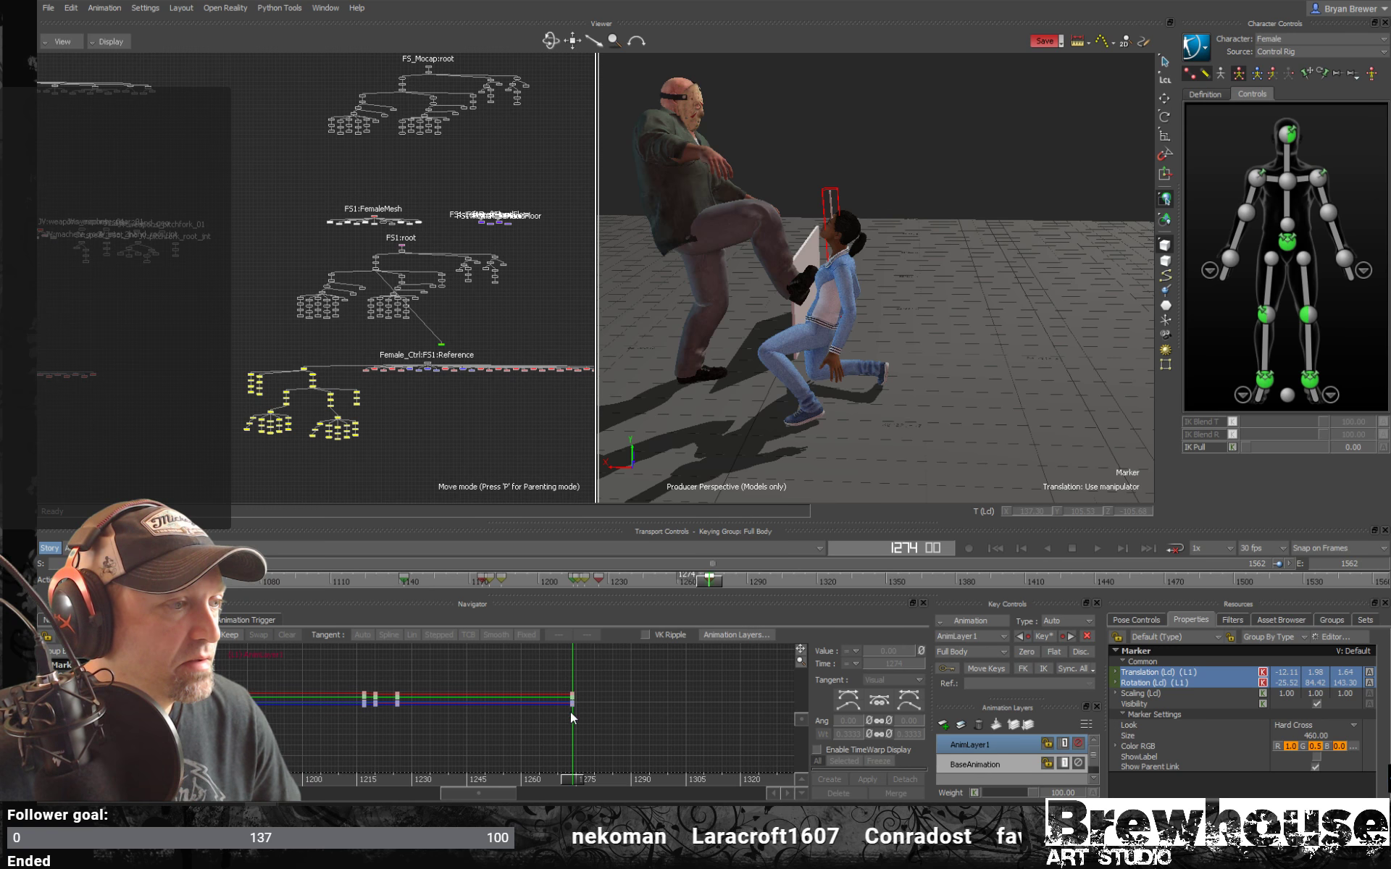
Select the Female's hips effector and scrub between frames 1290 and 1218 to examine her fall.
click(998, 371)
drag(732, 580, 753, 588)
mouse_move(760, 594)
mouse_down()
mouse_move(792, 609)
mouse_move(695, 611)
mouse_move(702, 585)
mouse_move(746, 606)
mouse_up()
click(1284, 242)
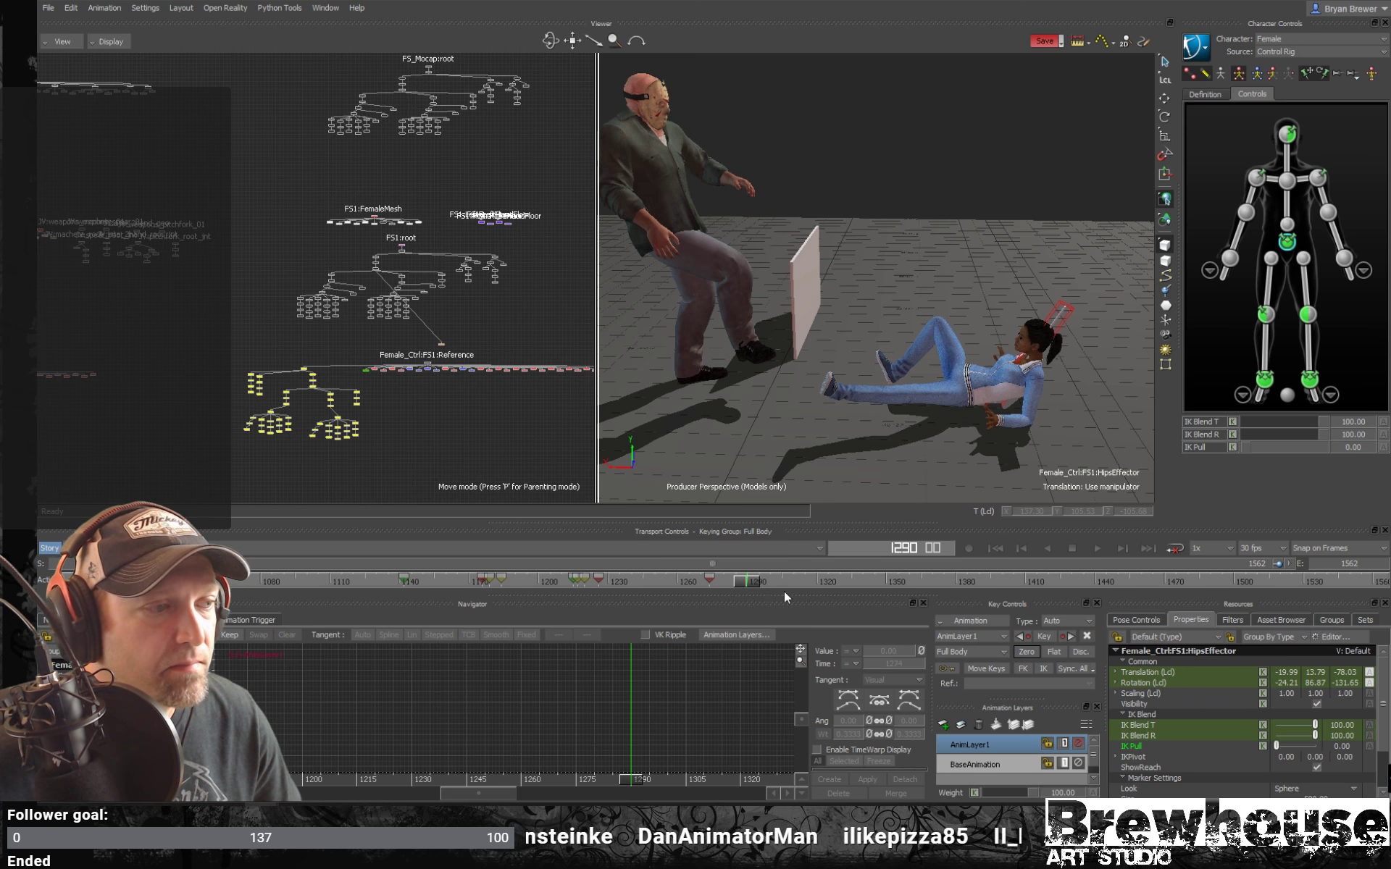
drag(750, 578, 625, 597)
ctrl+shift+drag(869, 372, 783, 424)
drag(625, 582, 580, 590)
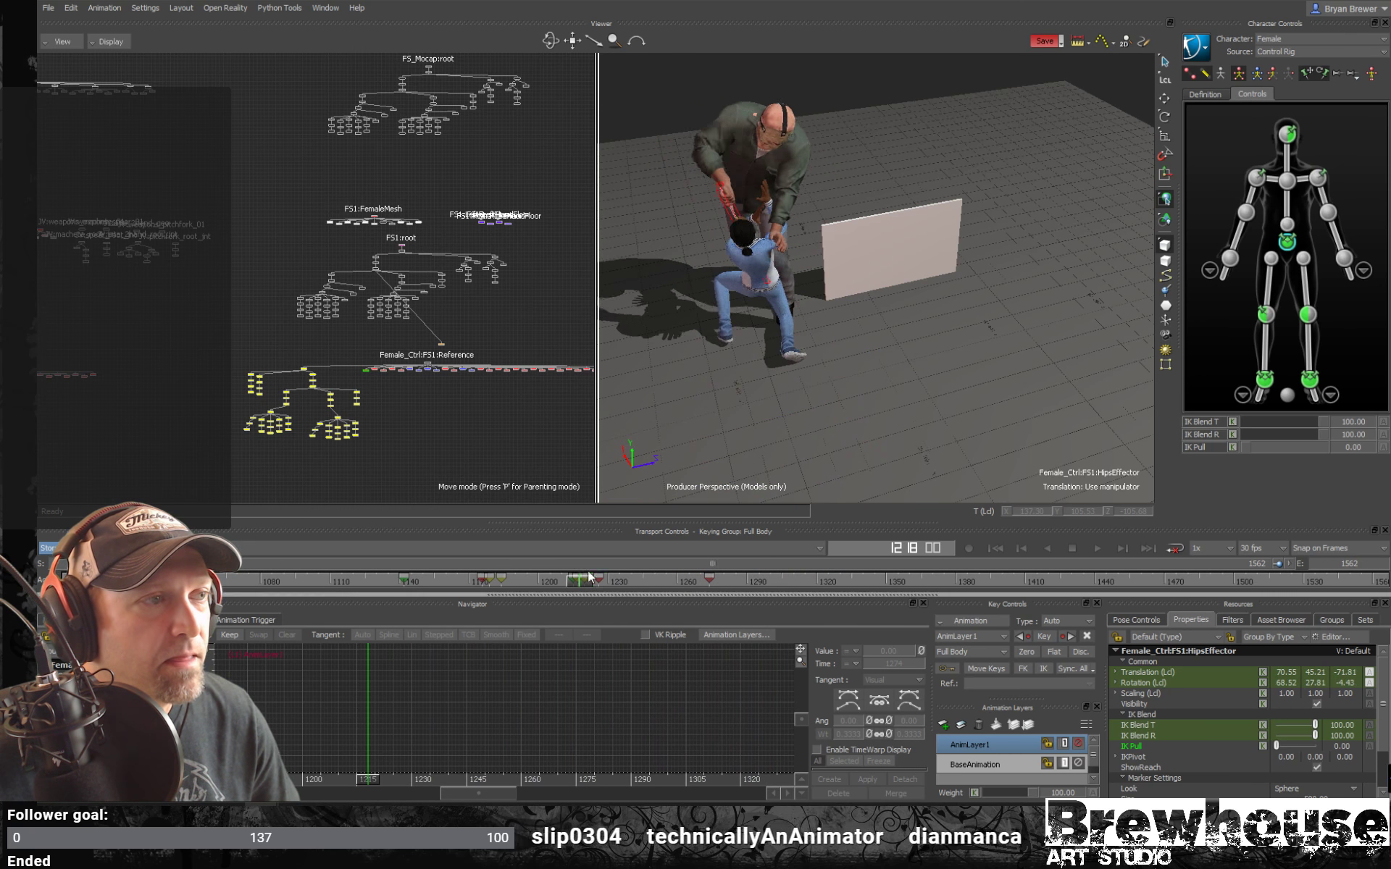
ctrl+shift+drag(782, 391, 920, 423)
Play back the grab, kick and fall from several angles, then return to frame 1079.
key(ctrl+space)
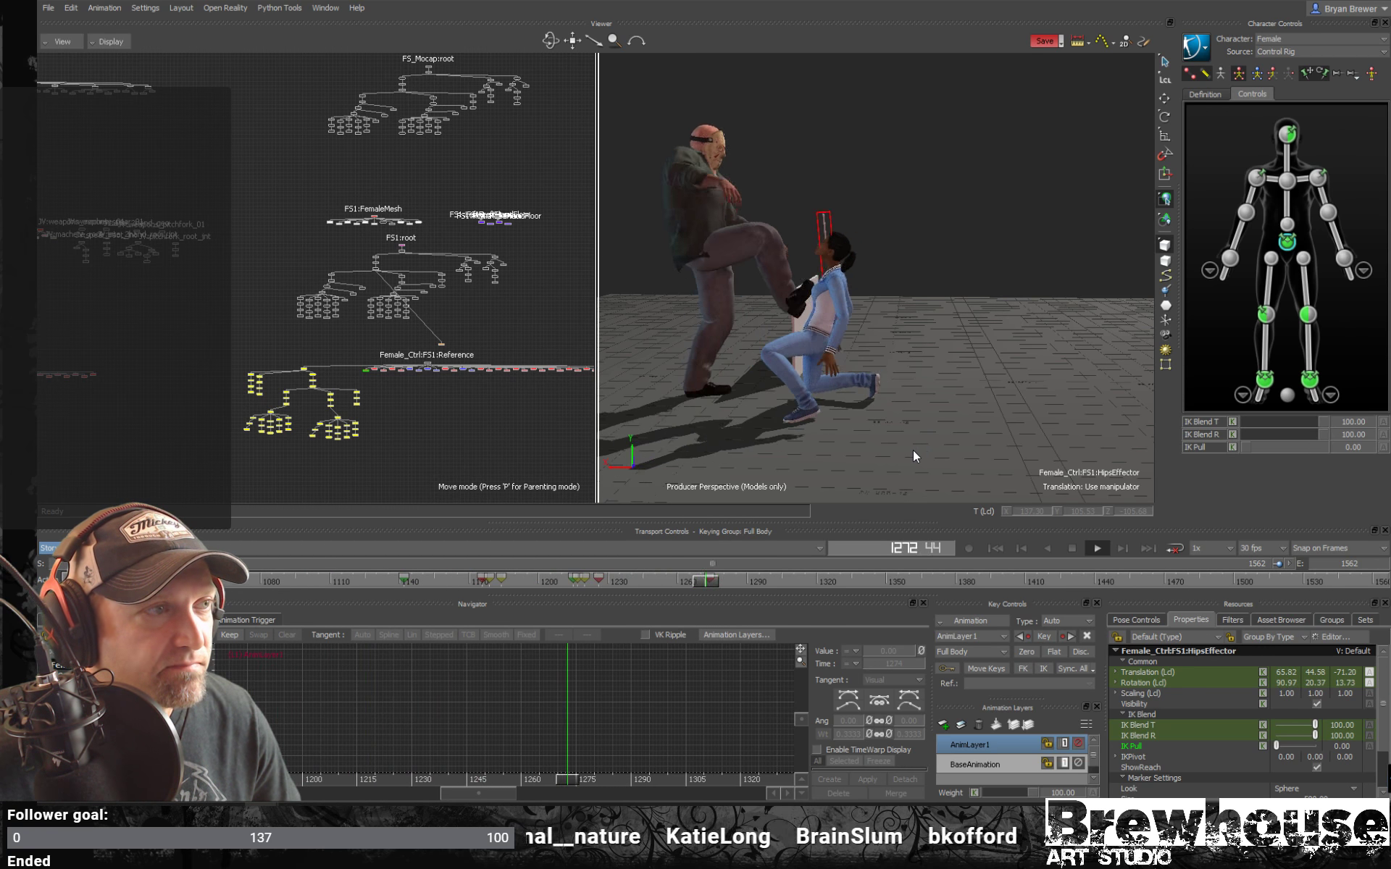
click(844, 583)
drag(837, 581, 771, 606)
ctrl+shift+drag(997, 442, 935, 439)
drag(772, 581, 710, 610)
ctrl+shift+drag(762, 412, 828, 448)
key(ctrl+space)
key(space)
drag(670, 584, 242, 579)
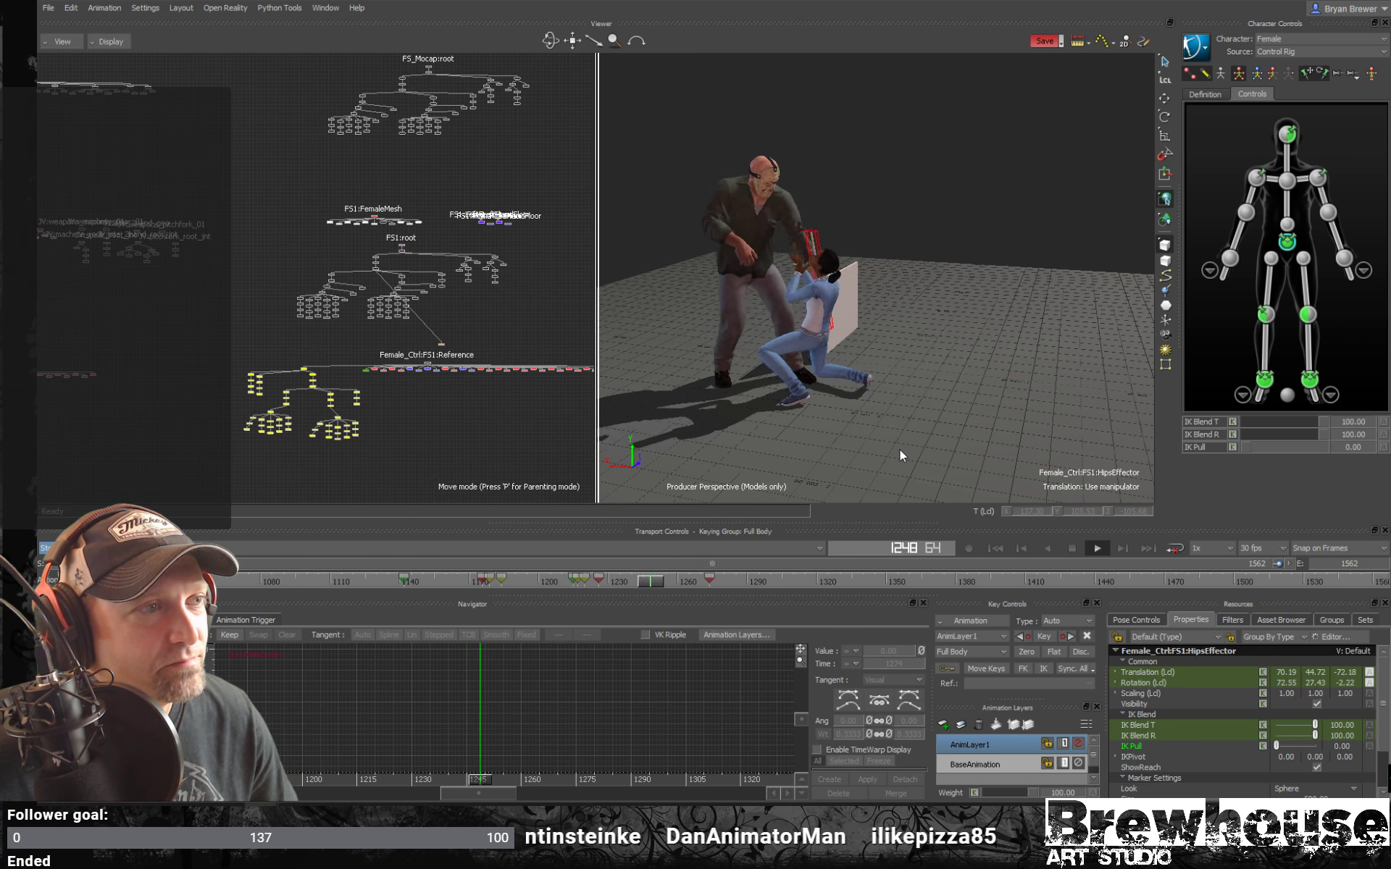
click(801, 583)
drag(802, 583, 258, 584)
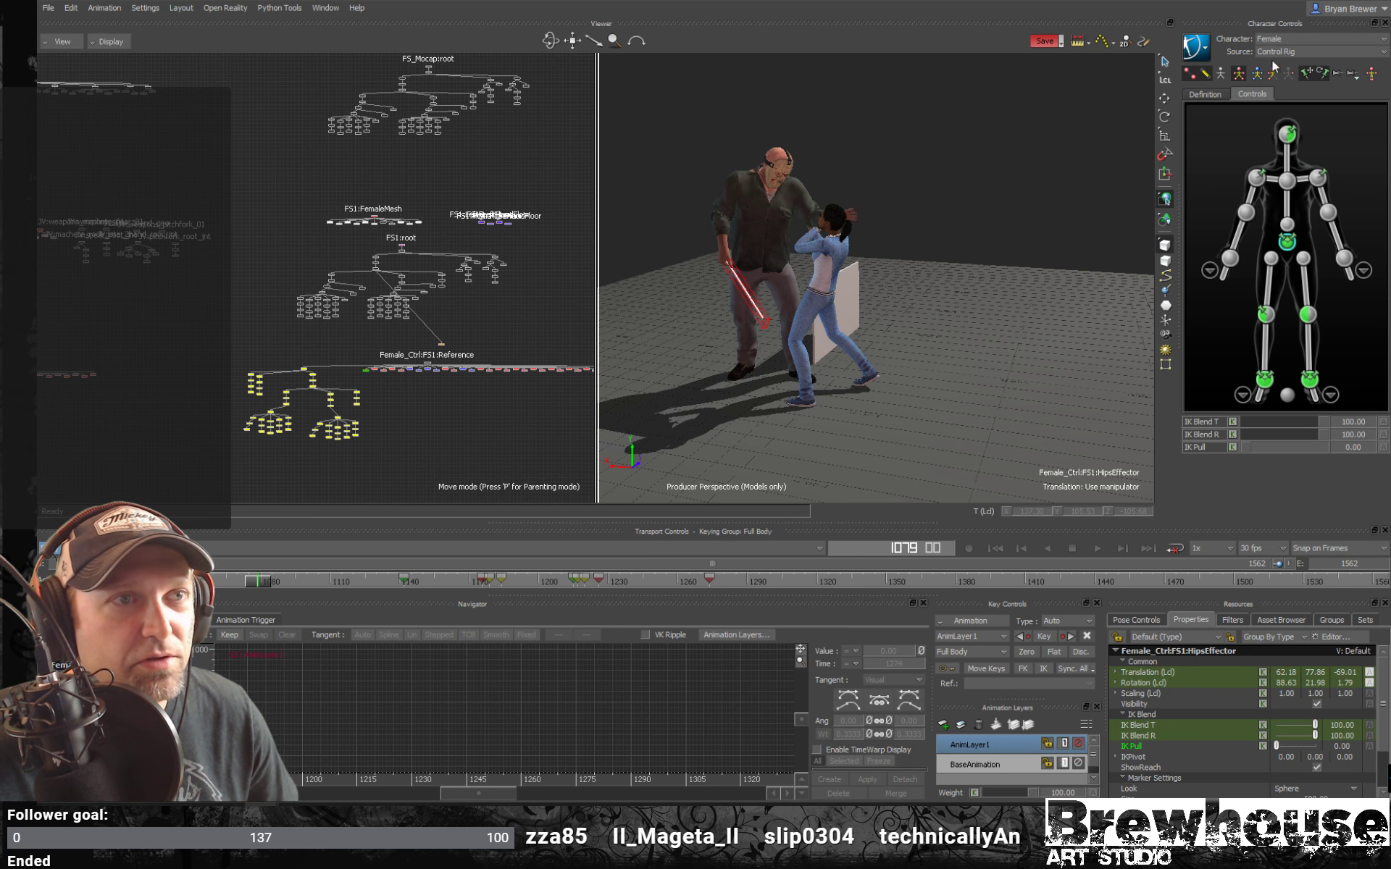
Switch to the Jason character and move his left wrist effector at frame 1079 so the hand reaches the woman's neck.
click(1288, 39)
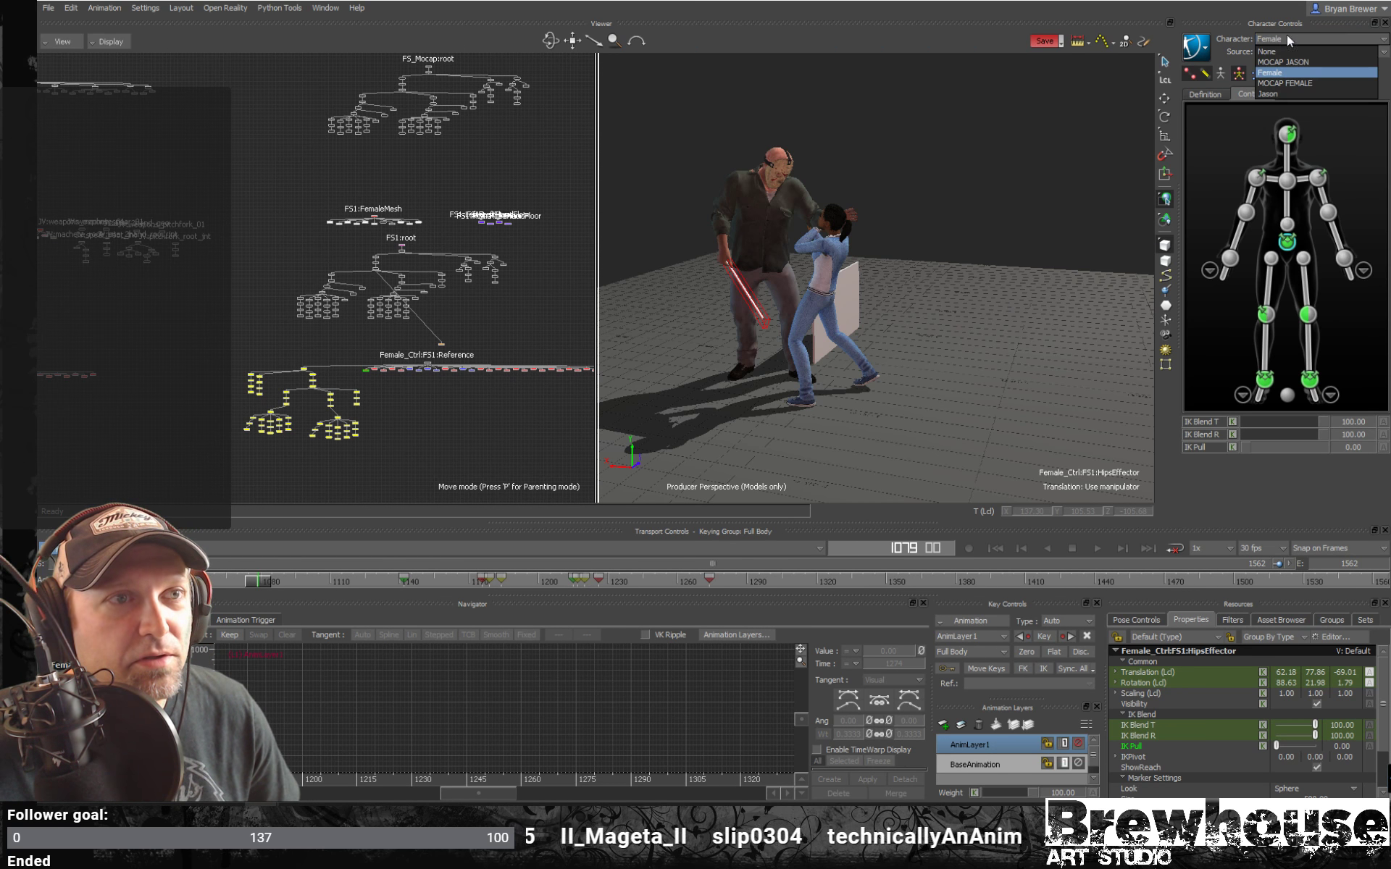
click(1269, 94)
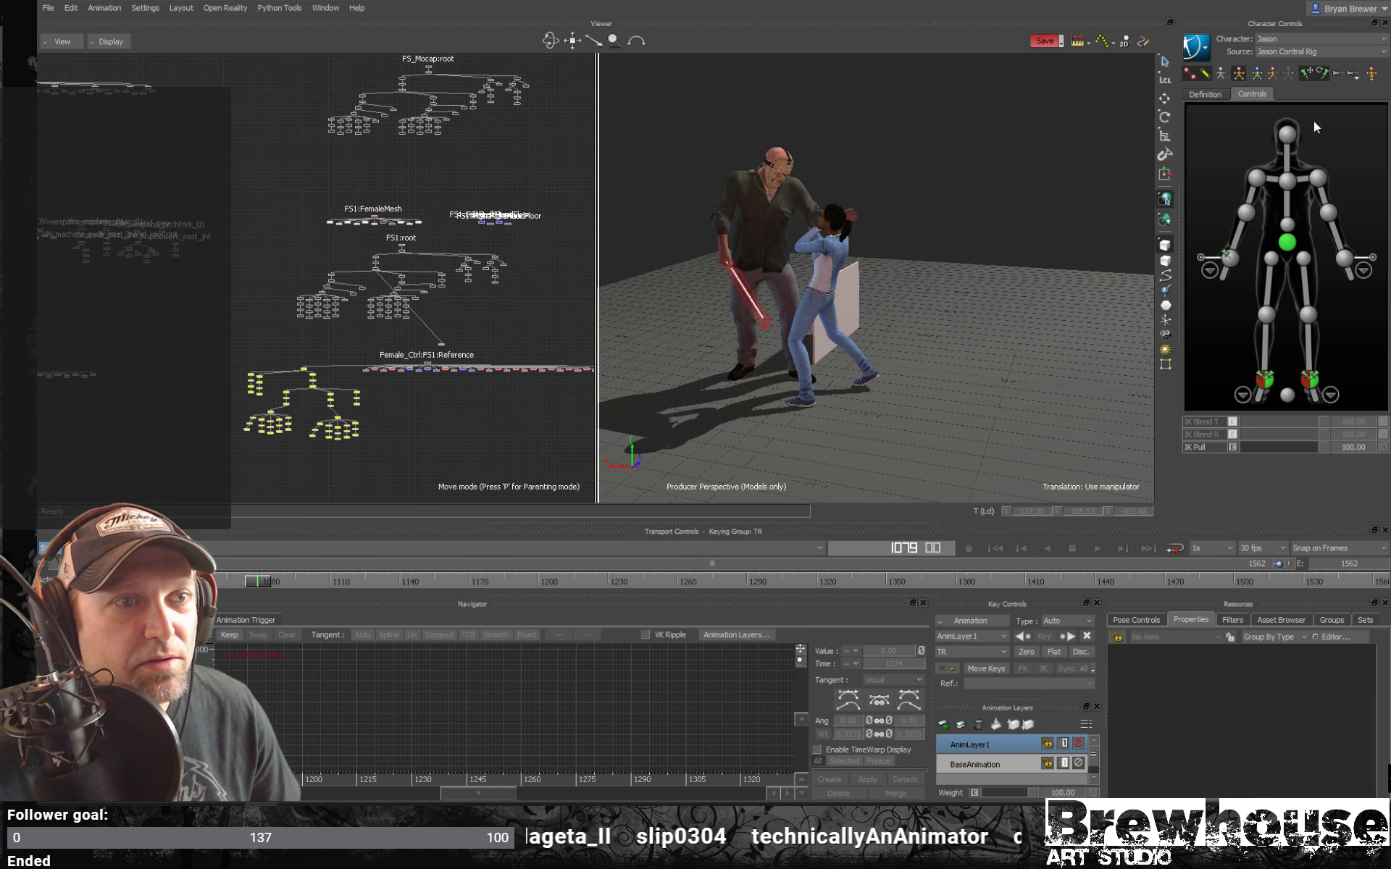
click(1372, 246)
scroll(840, 343, up, 5)
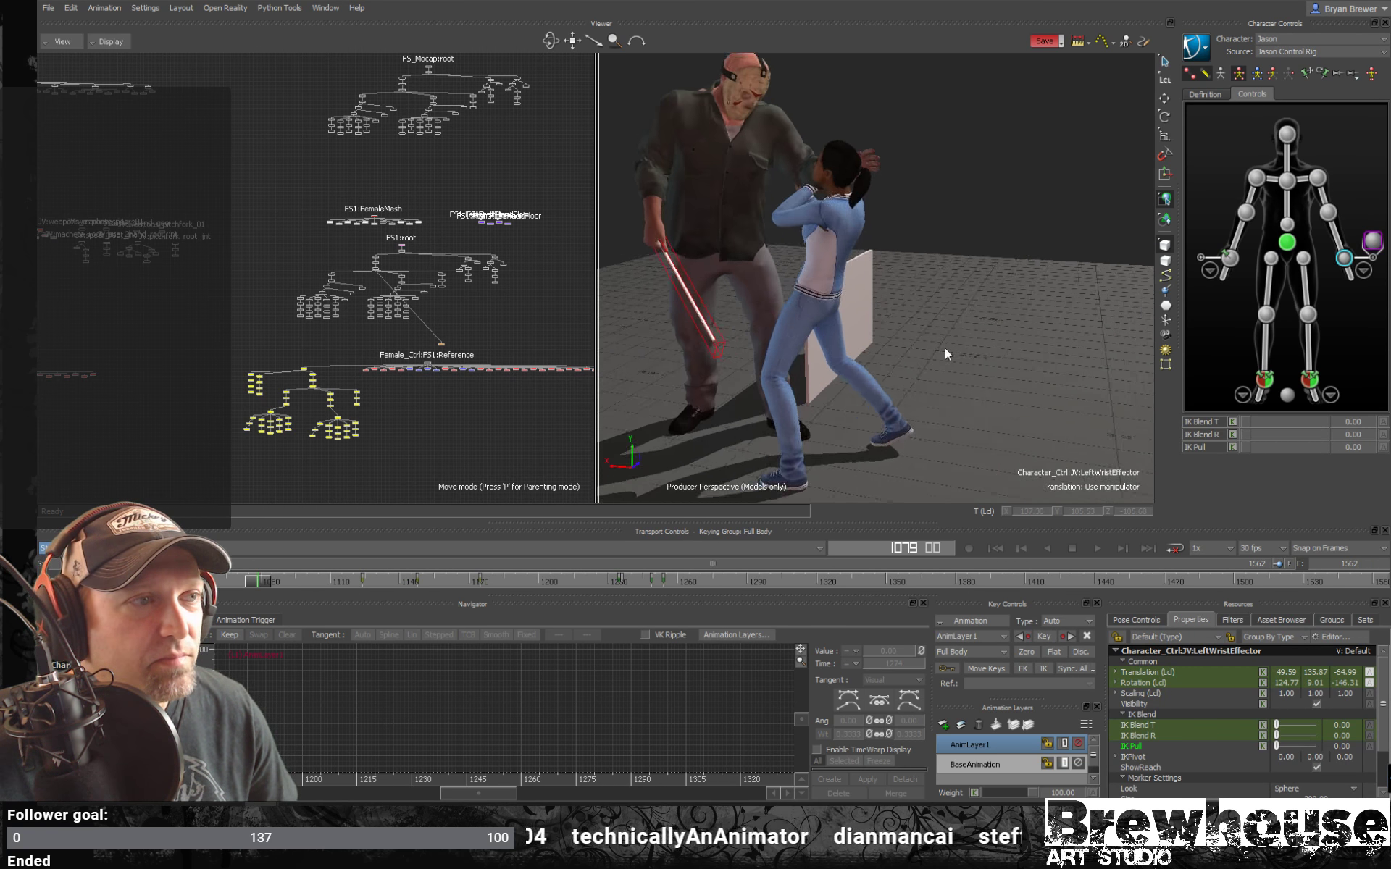
ctrl+shift+drag(945, 348, 849, 328)
key(ctrl+a)
key(ctrl+a)
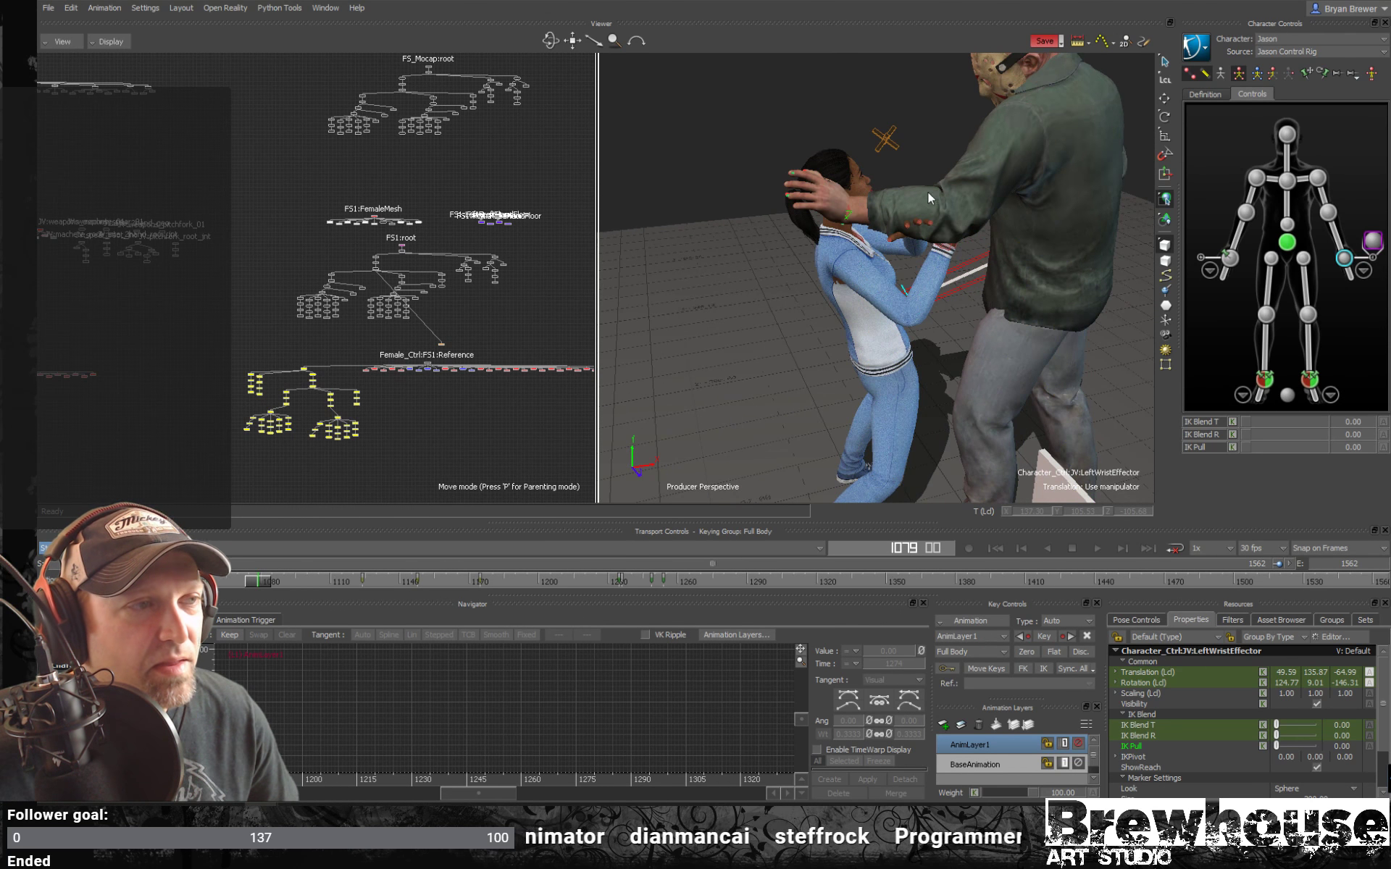
scroll(866, 301, up, 5)
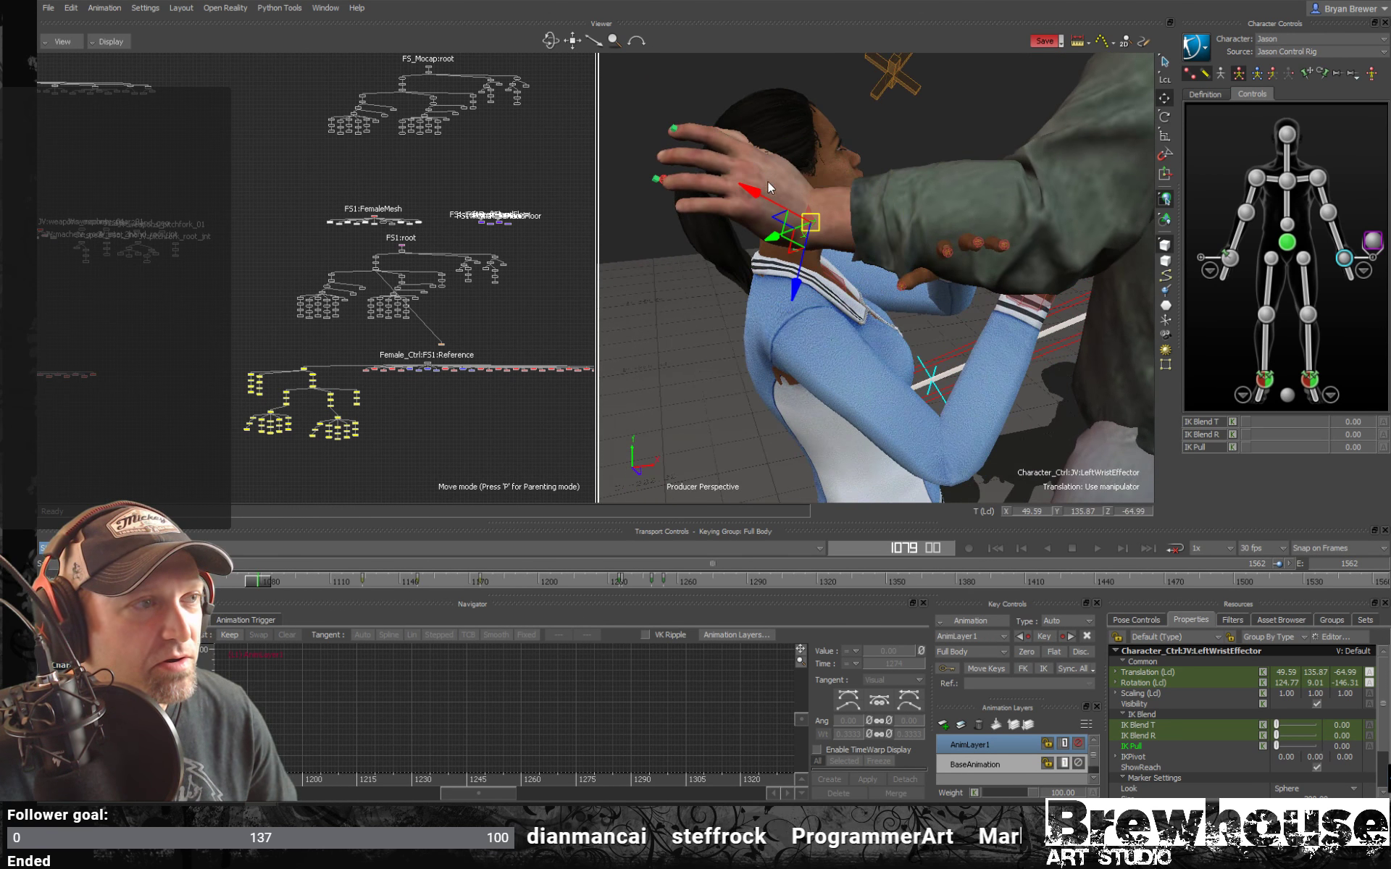
drag(795, 207, 854, 382)
Rotate Jason's left wrist to about 117.21, 0.22, -154.71 so the palm wraps around the woman's neck.
key(t)
drag(830, 450, 819, 445)
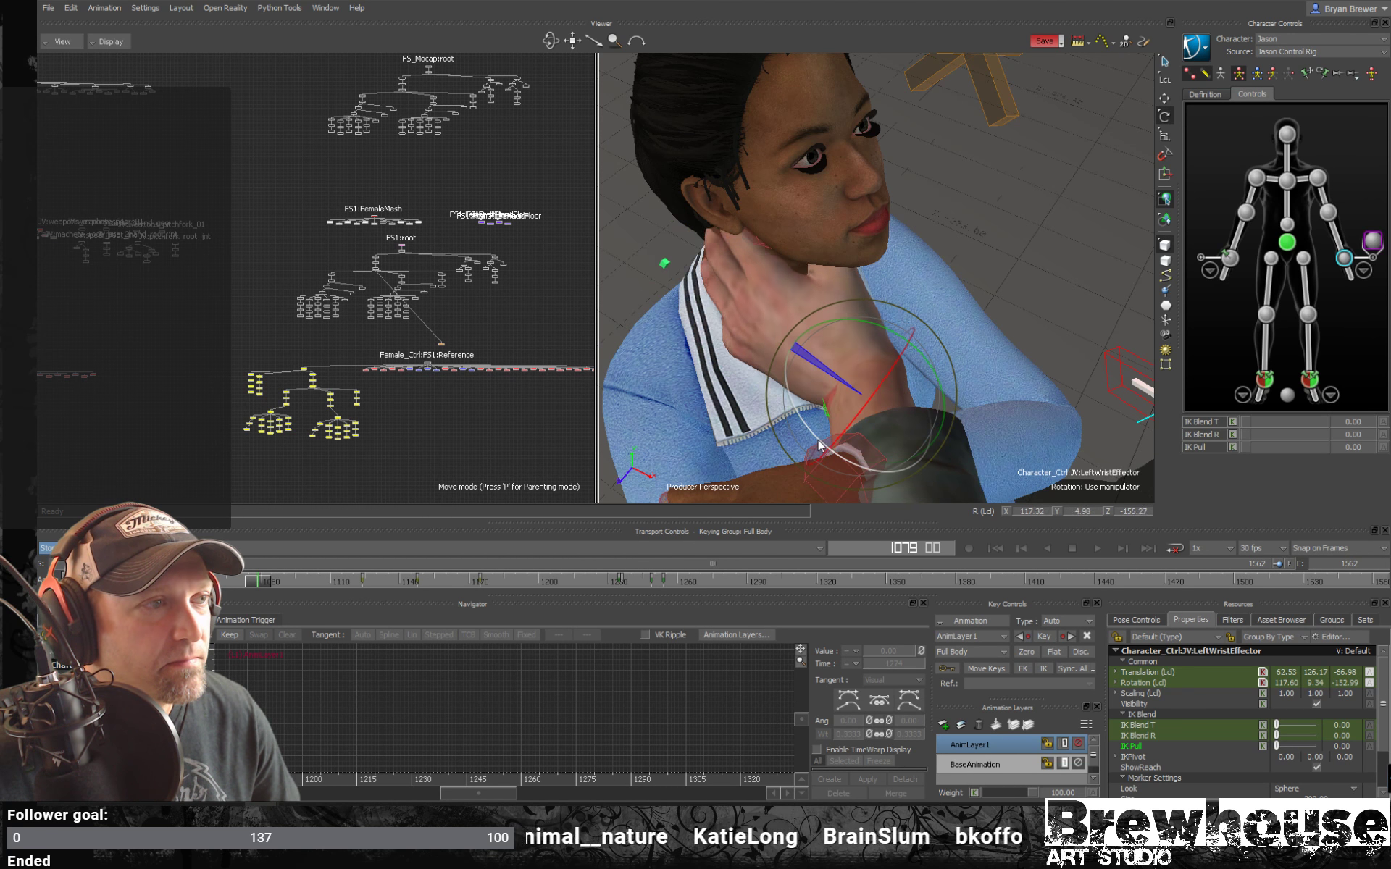
ctrl+shift+drag(832, 387, 942, 305)
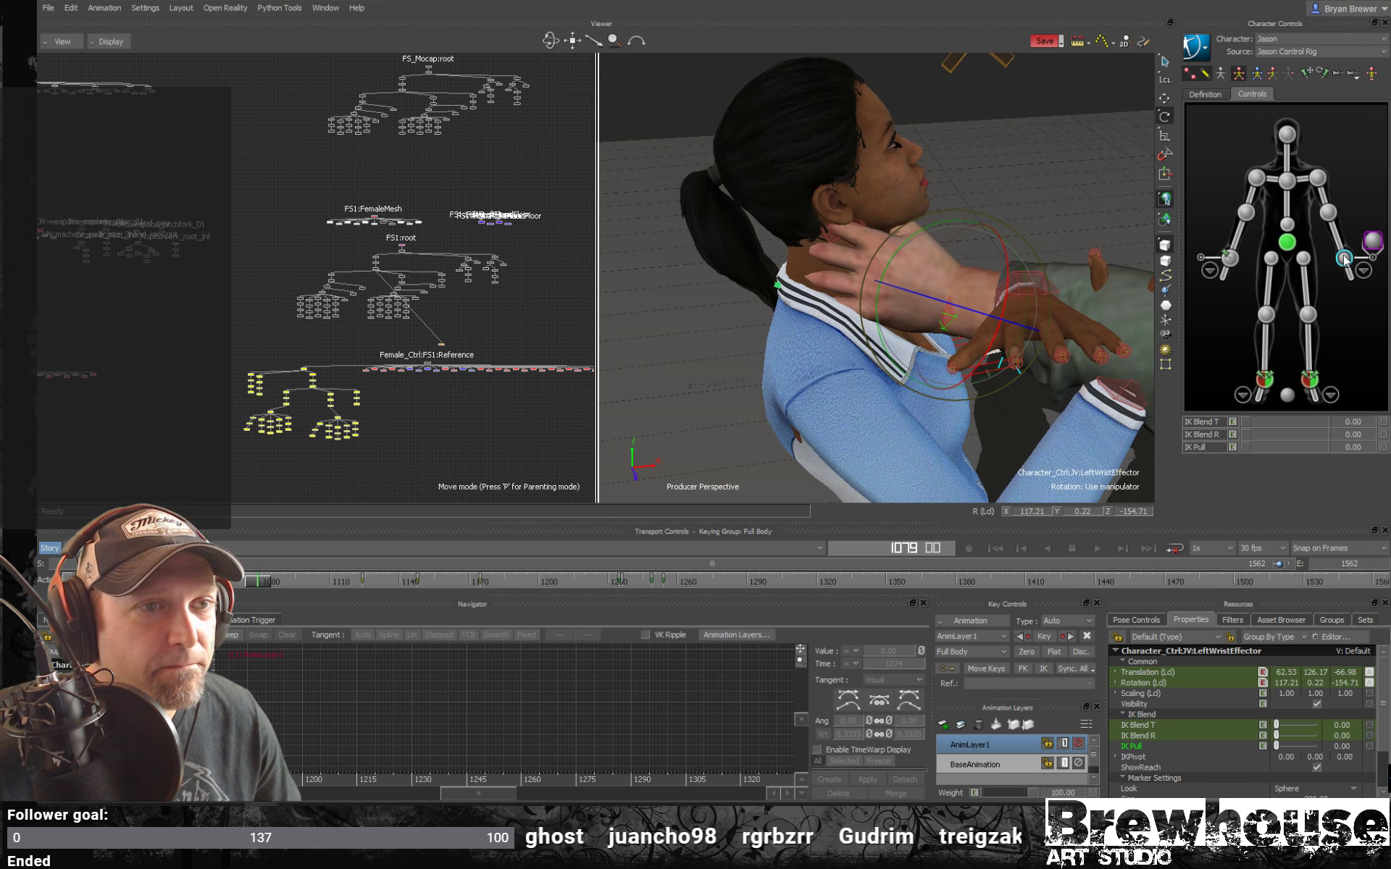
Select the three joints of Jason's left index finger and straighten them along the back of the woman's jaw.
mouse_move(1166, 282)
ctrl+shift+mouse_down()
mouse_move(1231, 284)
mouse_move(1188, 289)
ctrl+shift+mouse_up()
shift+drag(398, 431, 695, 366)
shift+drag(393, 381, 502, 424)
ctrl+drag(380, 384, 568, 350)
shift+drag(459, 328, 386, 368)
scroll(394, 389, up, 10)
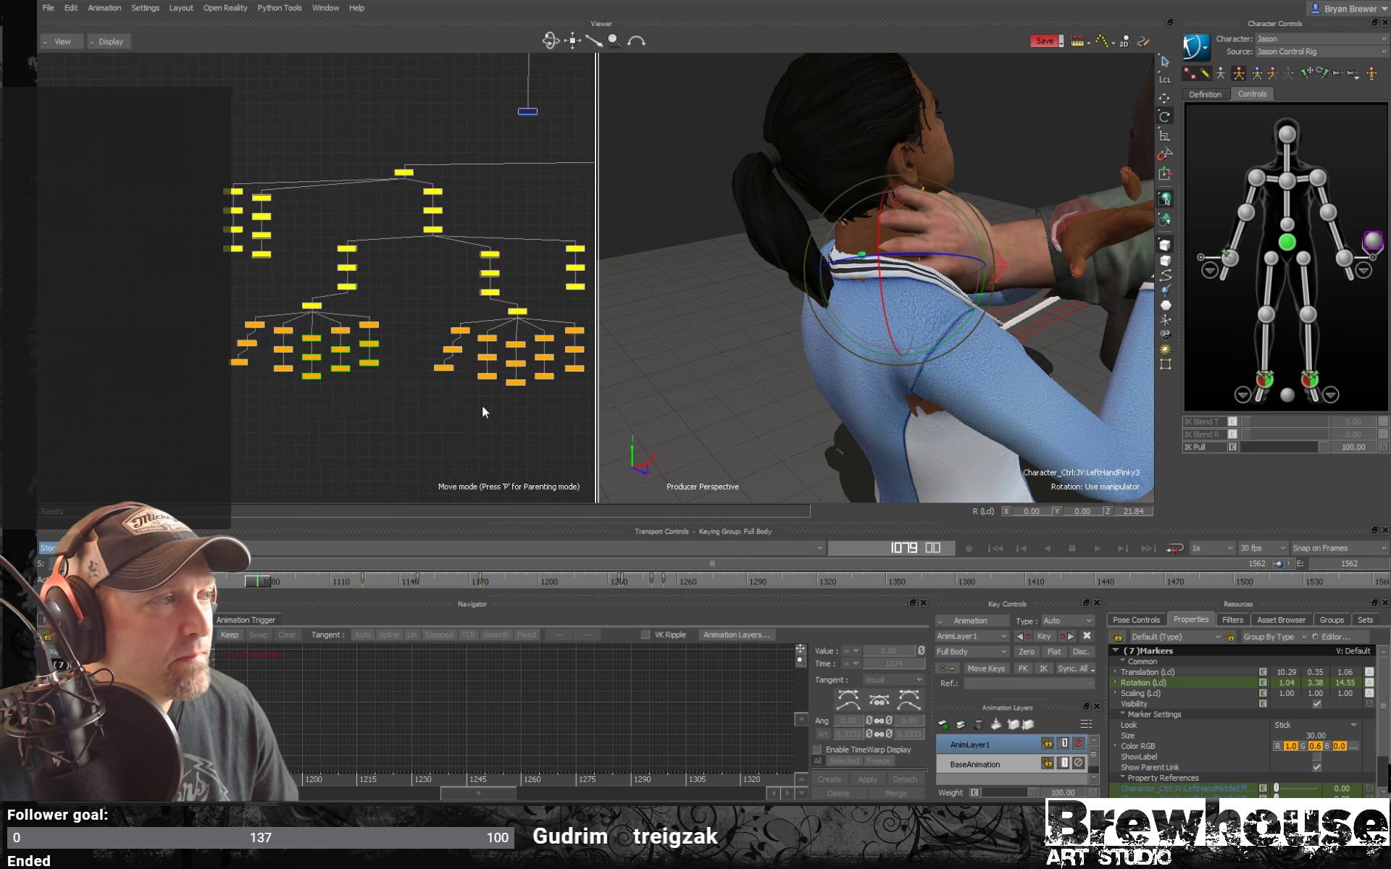
shift+drag(447, 458, 551, 477)
drag(290, 433, 279, 306)
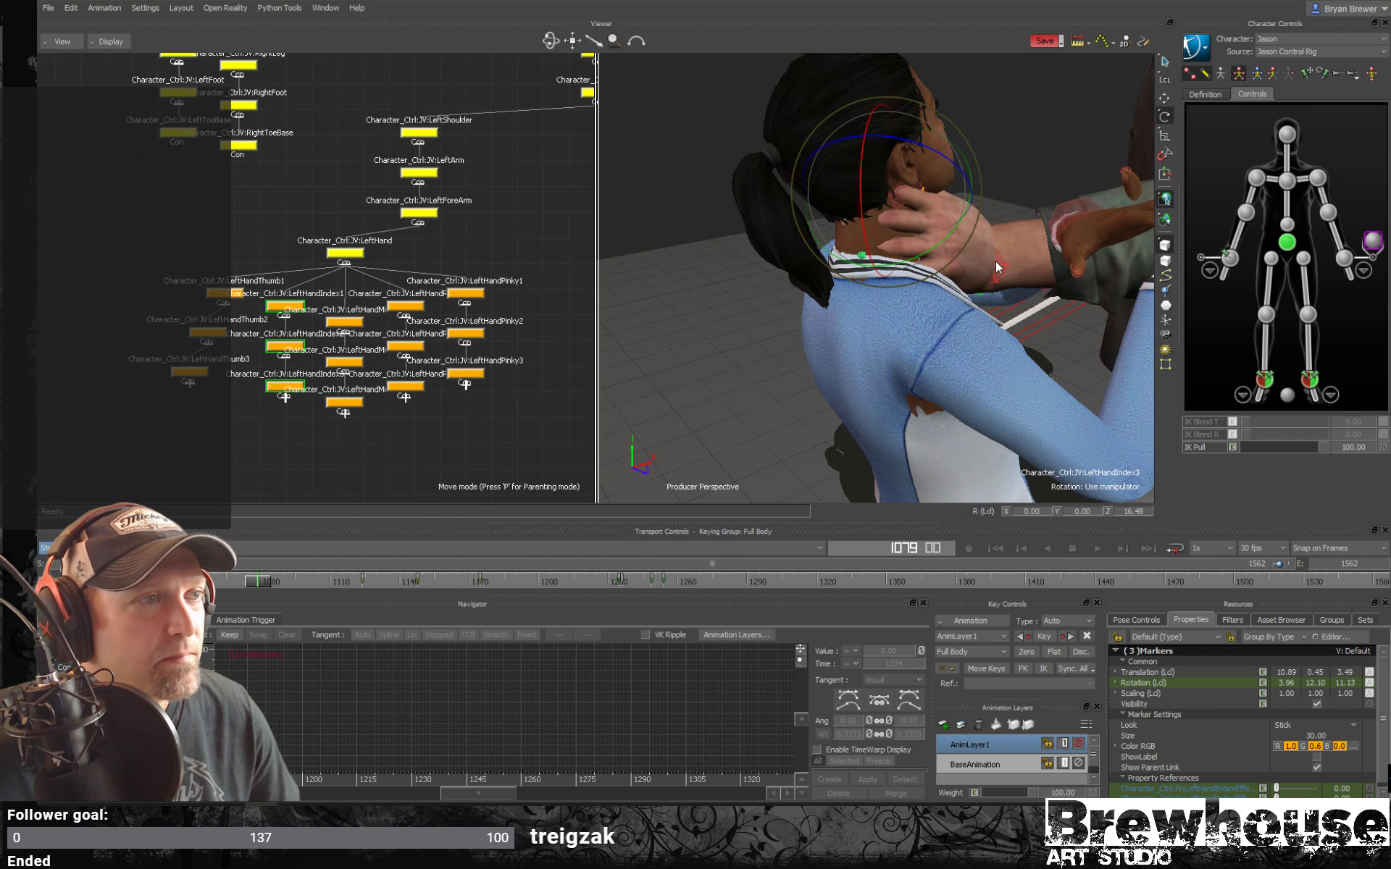
ctrl+shift+drag(952, 221, 867, 304)
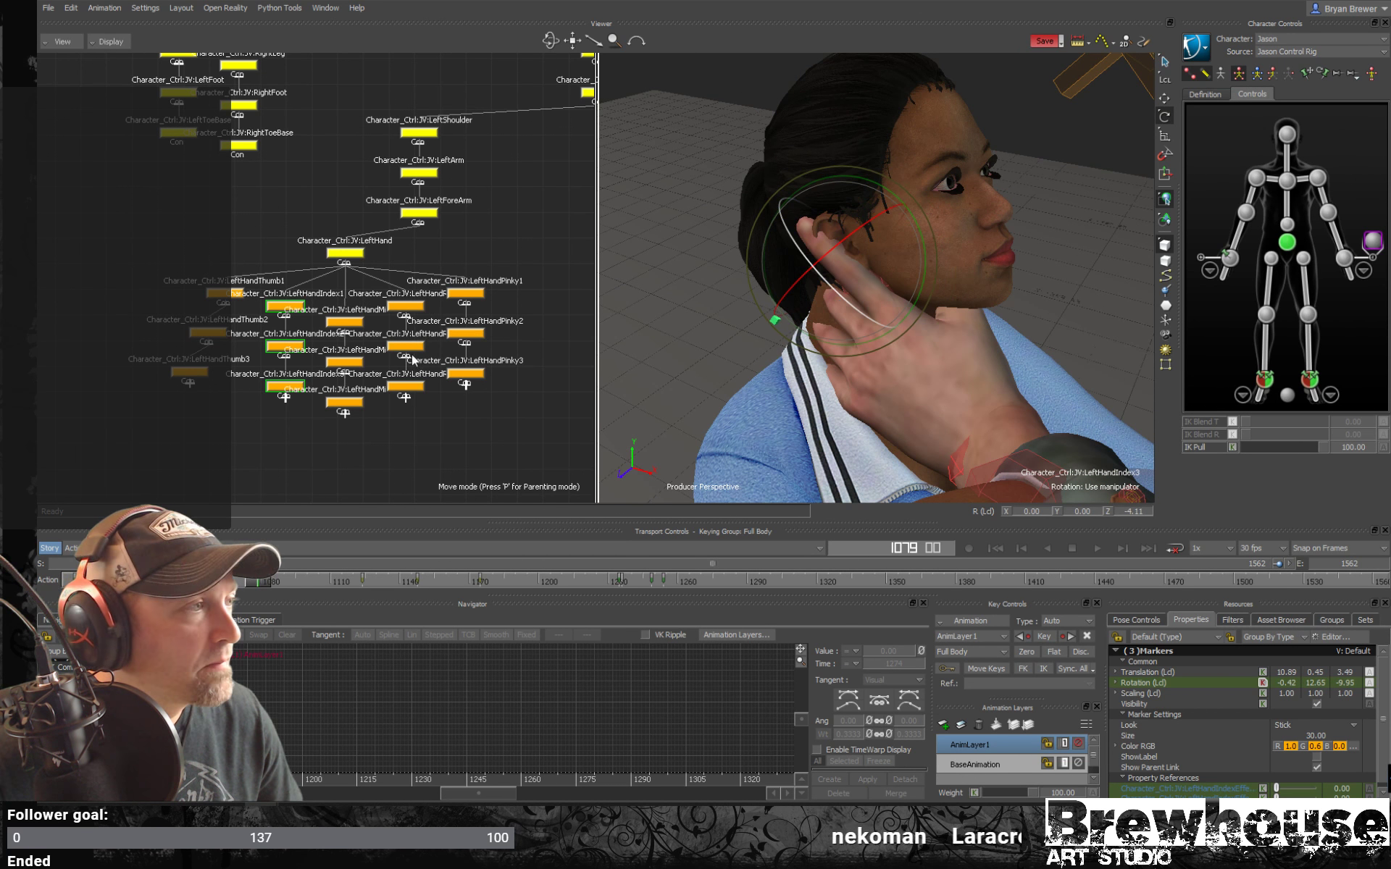
key(t)
ctrl+shift+drag(809, 203, 813, 193)
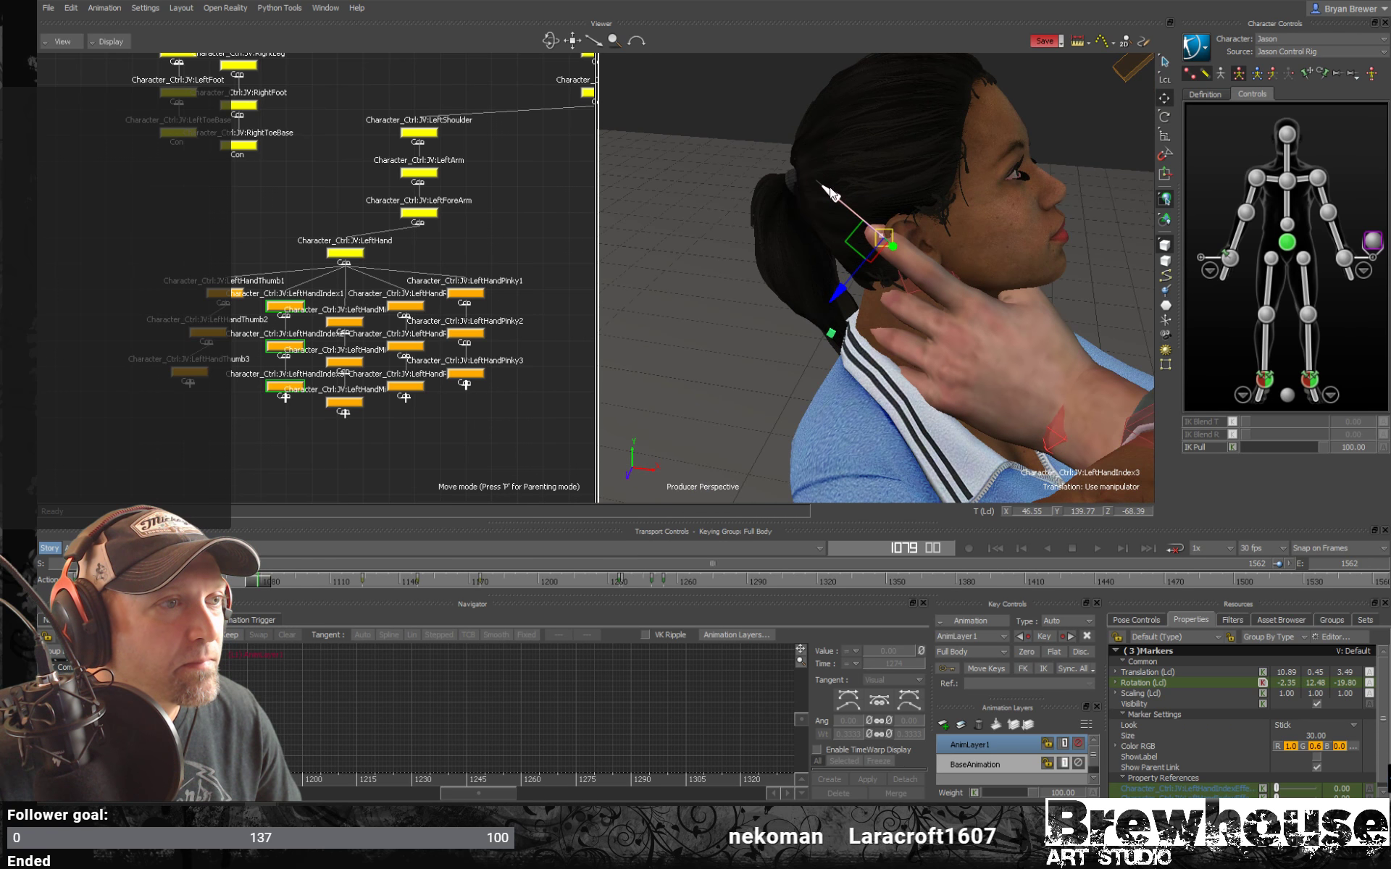
Reposition the outer joint of Jason's left middle finger so the finger rests against the back of the woman's neck.
click(344, 402)
ctrl+shift+drag(861, 297, 929, 261)
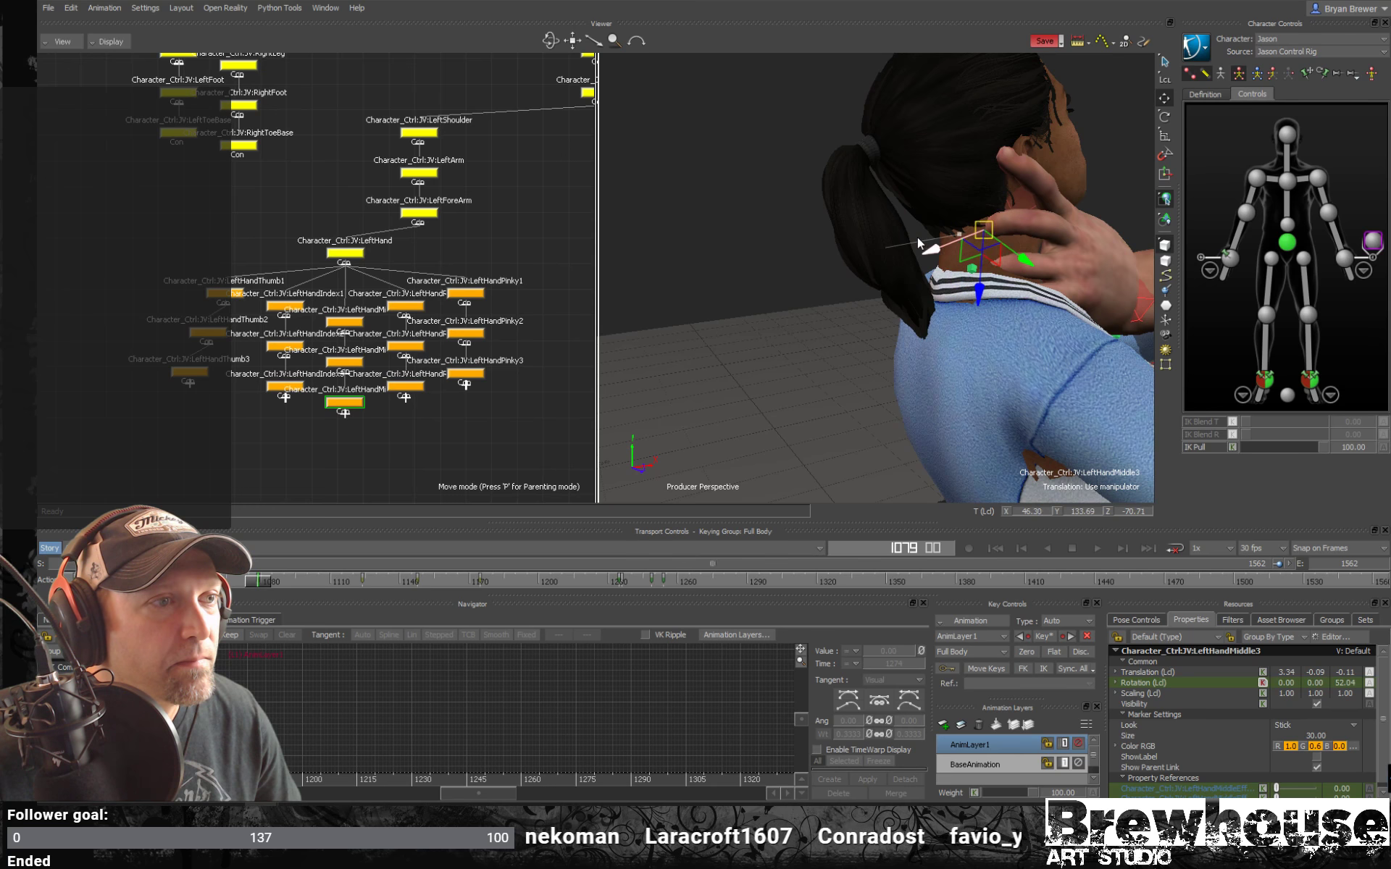
ctrl+shift+drag(949, 270, 971, 243)
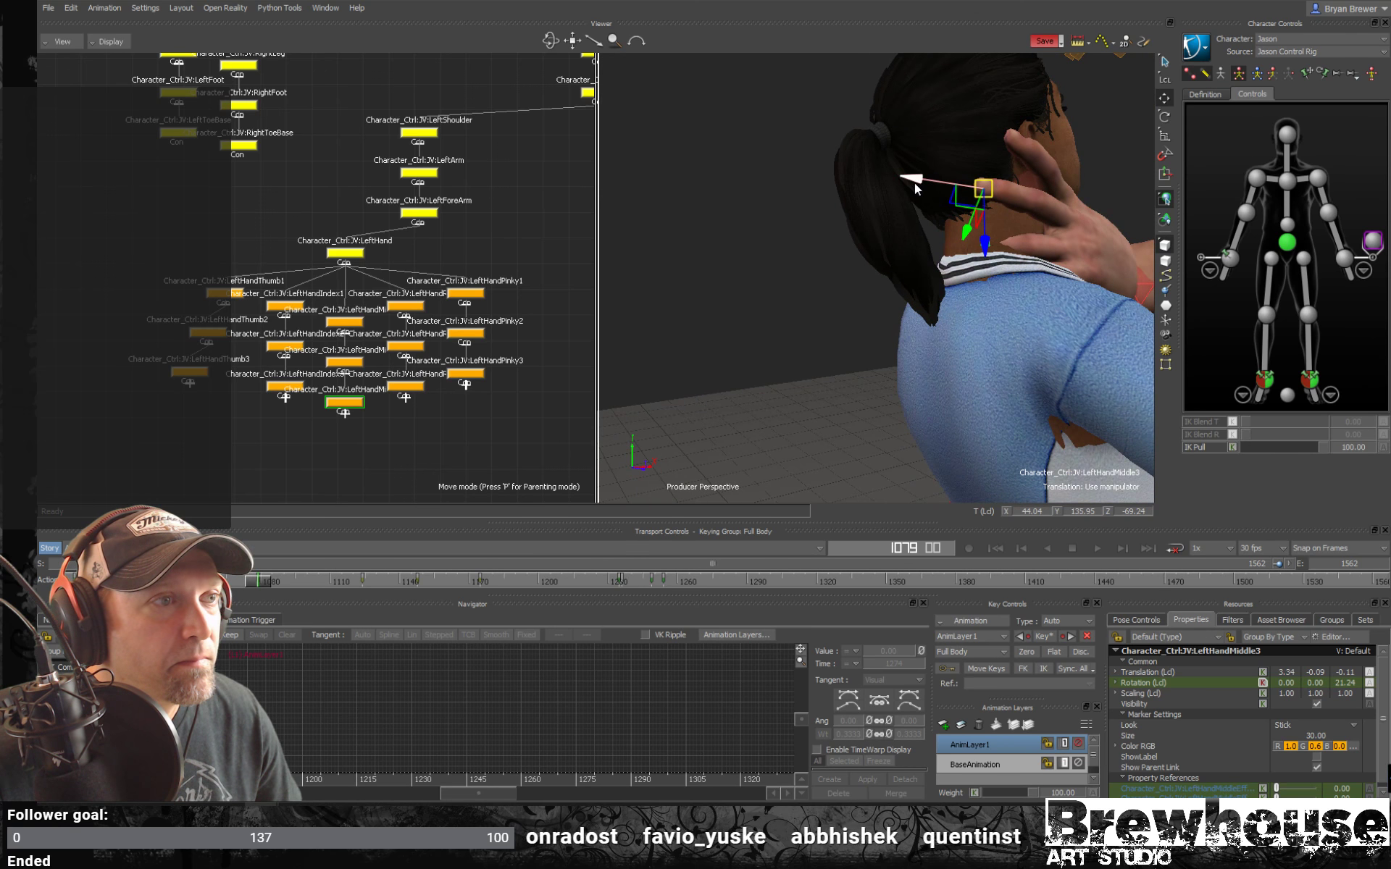
drag(922, 190, 917, 190)
ctrl+shift+drag(916, 191, 987, 200)
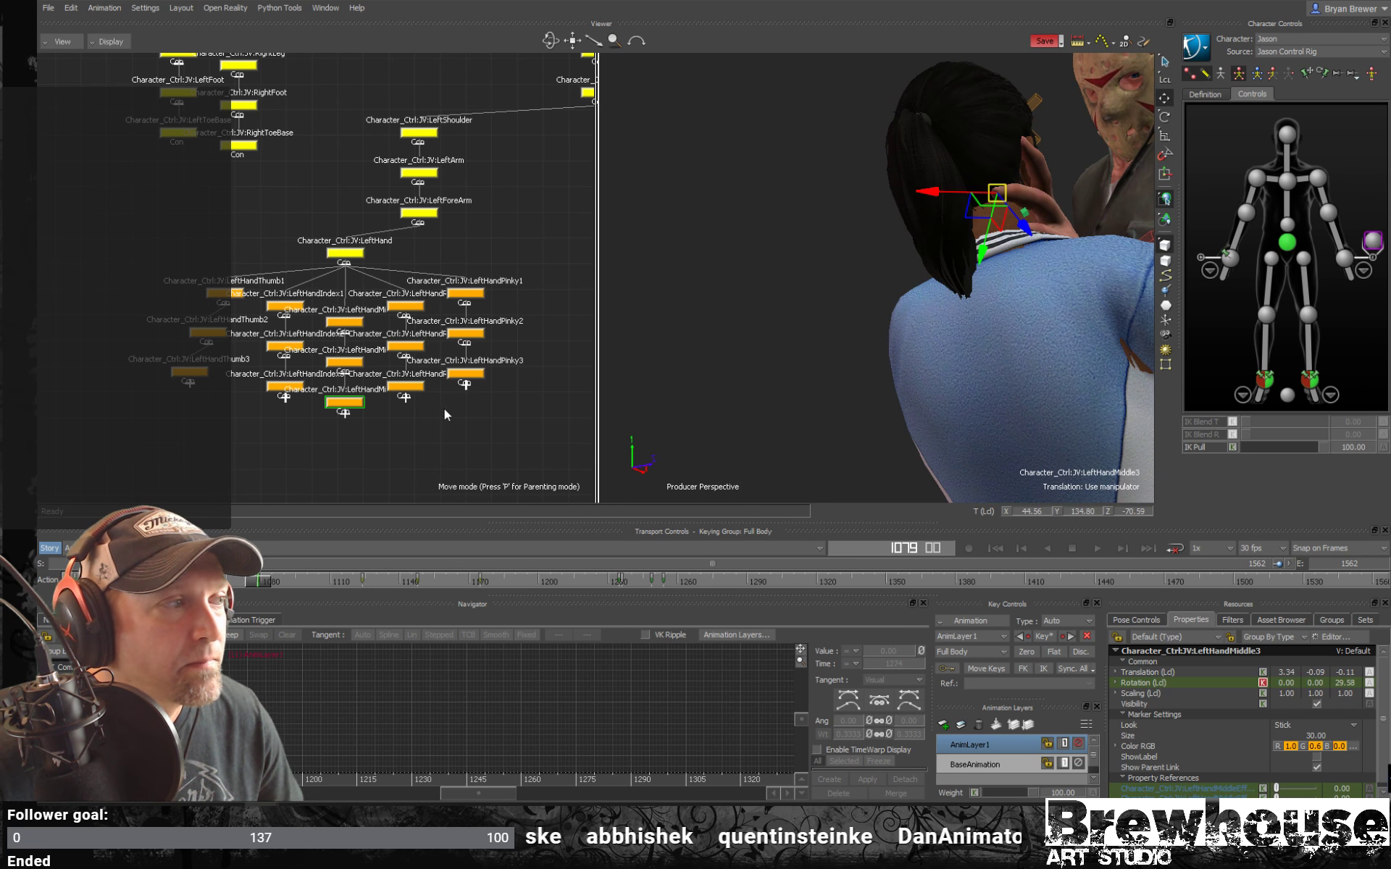
Reposition the outer joint of Jason's left ring finger to follow the back of the woman's neck.
click(405, 386)
ctrl+shift+drag(1134, 207, 867, 323)
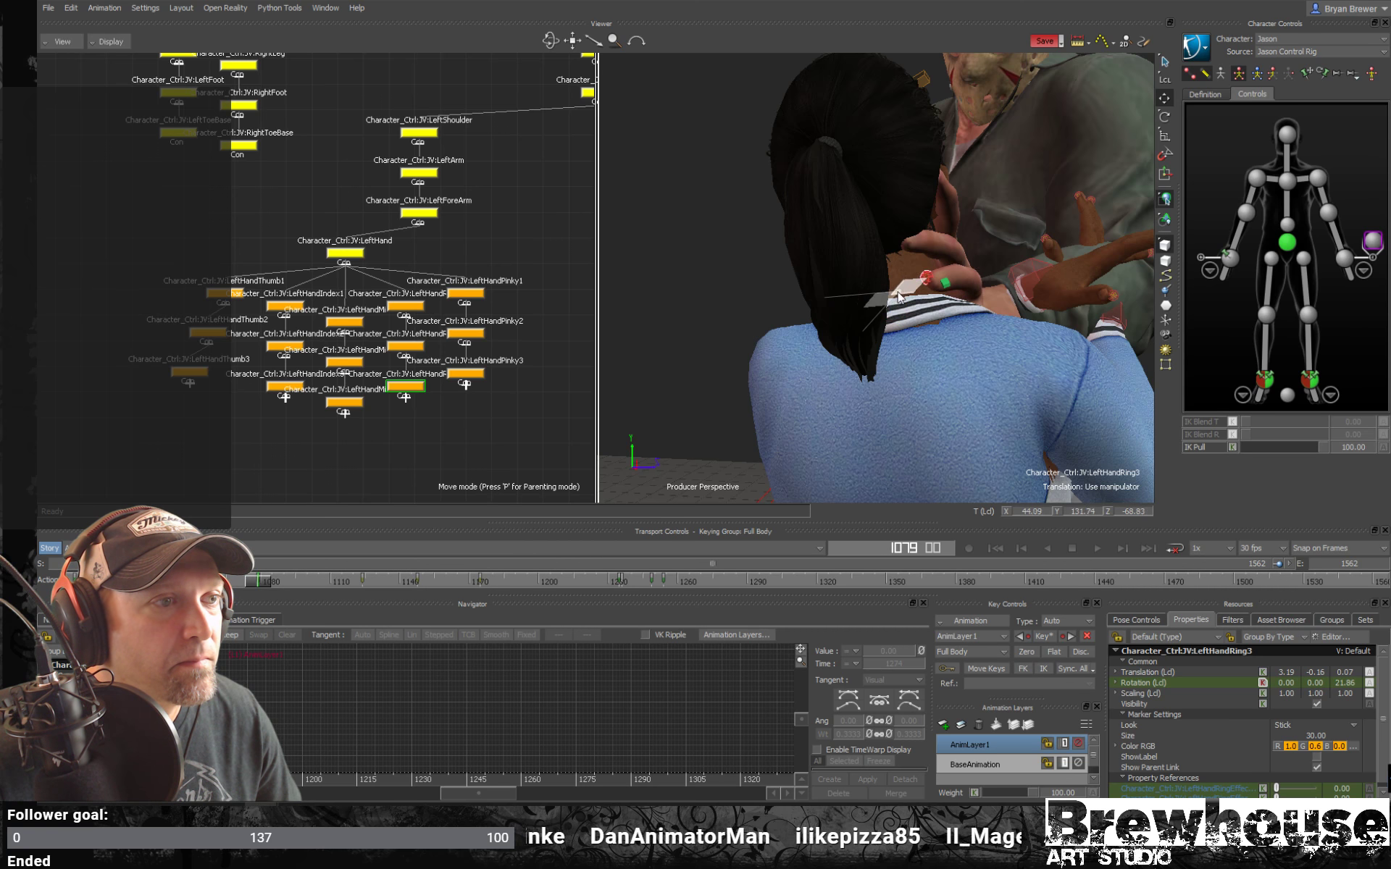
ctrl+shift+drag(958, 270, 823, 389)
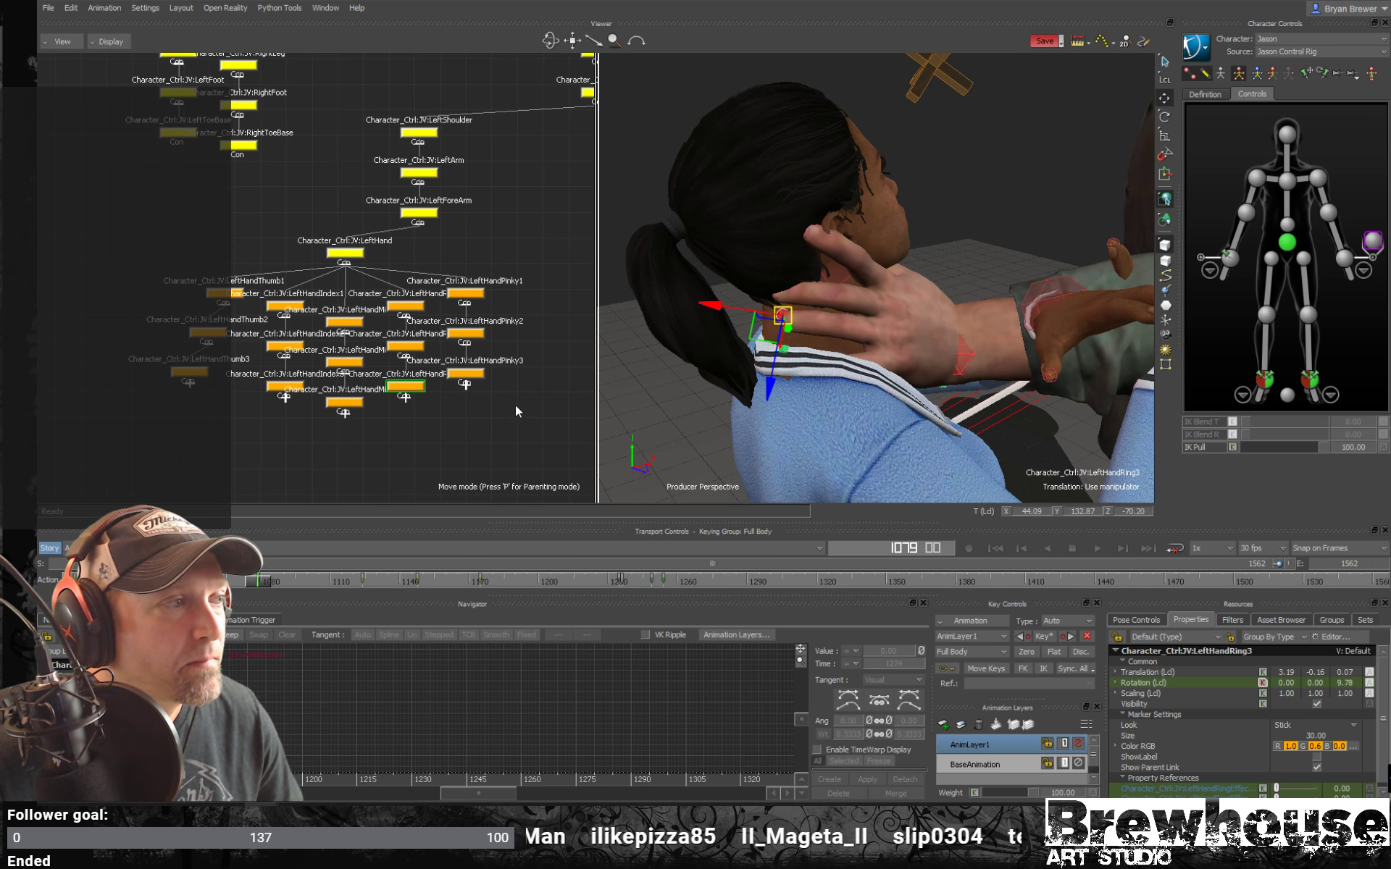
Bend Jason's left pinky by its outer joint so it lies along the woman's collar.
click(465, 373)
ctrl+shift+drag(789, 363, 939, 400)
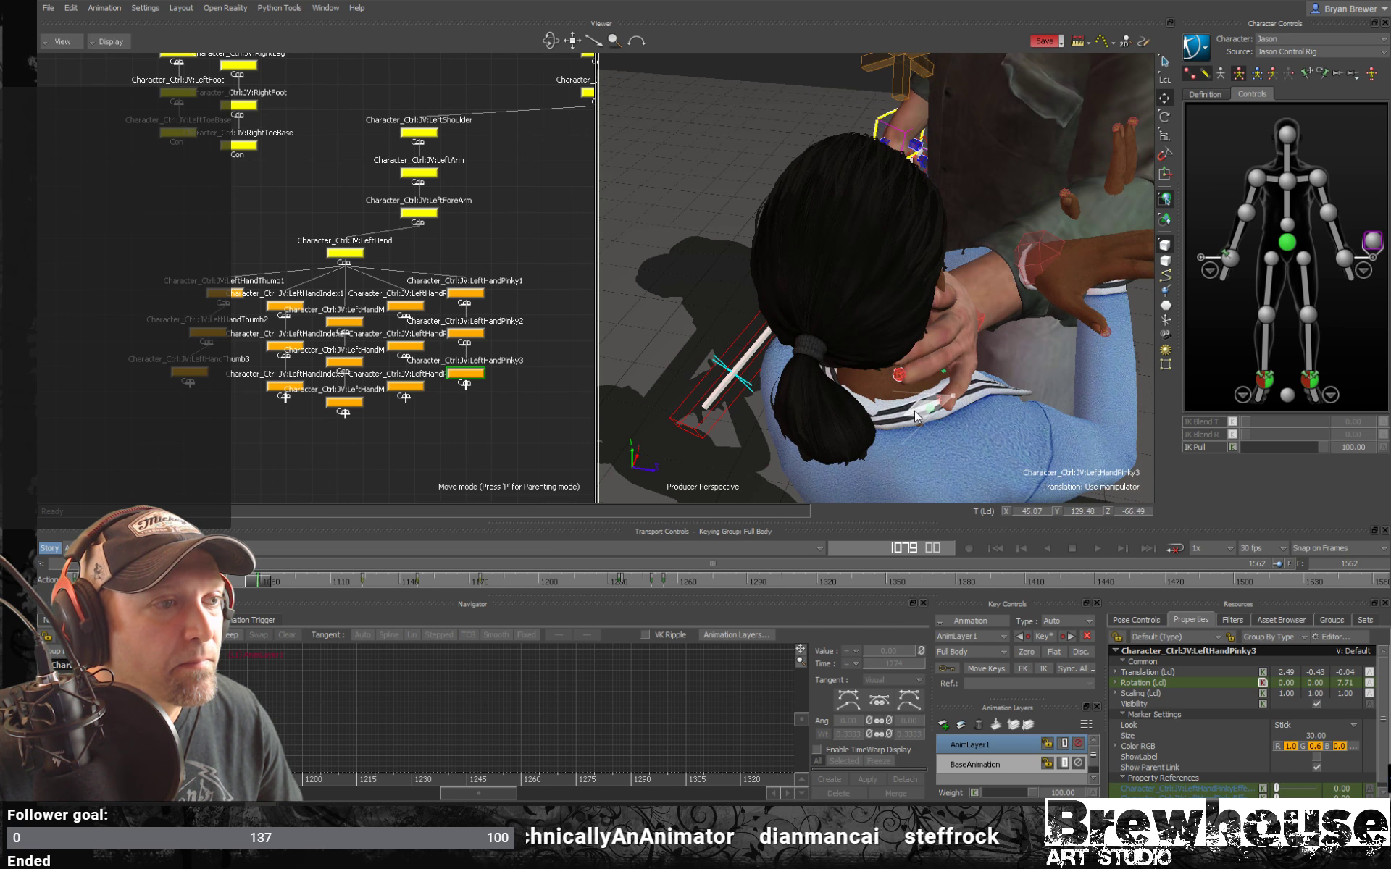
drag(915, 414, 926, 419)
ctrl+shift+drag(926, 419, 895, 389)
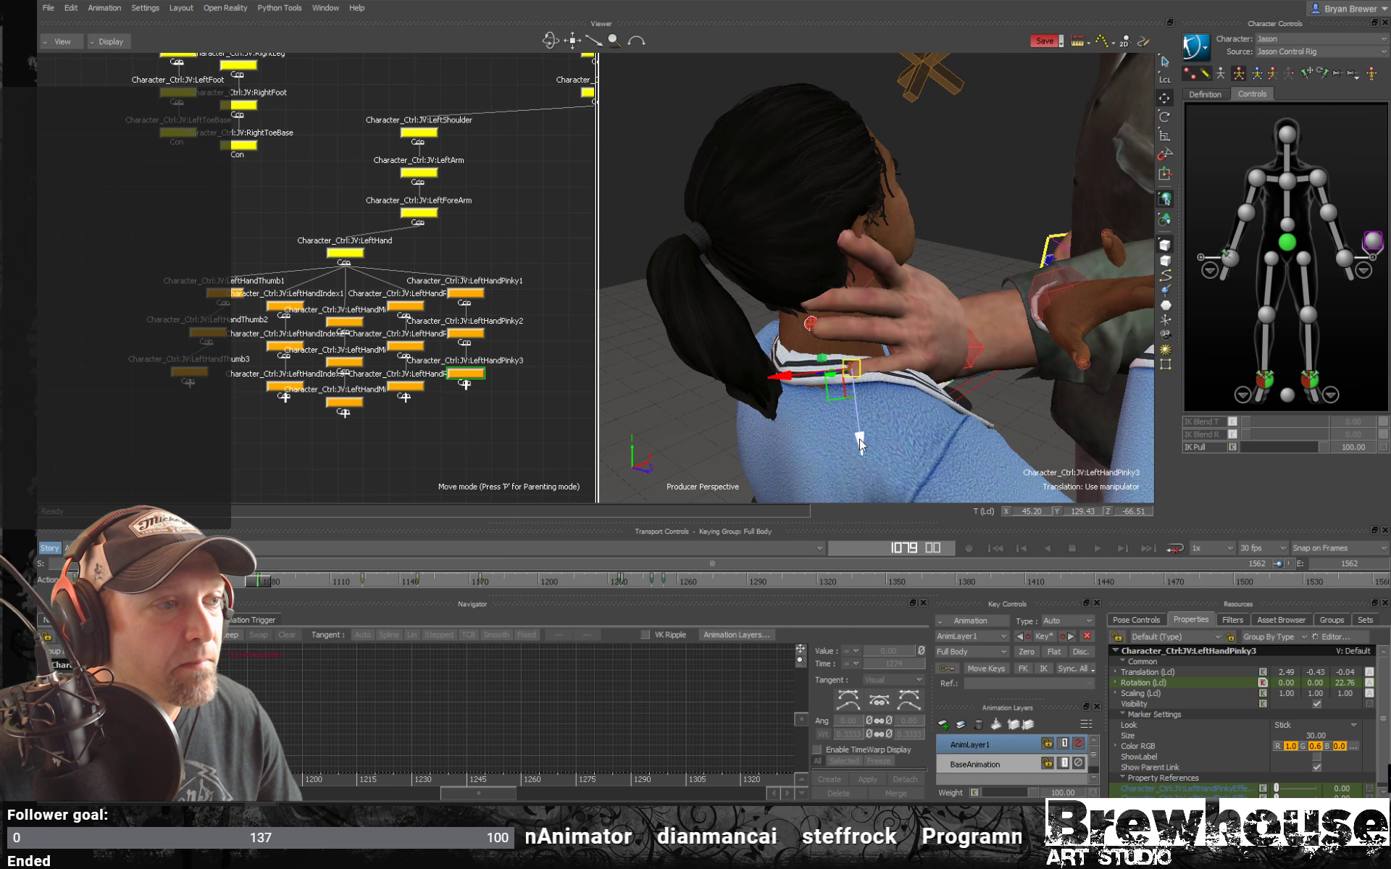
drag(860, 443, 857, 436)
Bend Jason's left thumb inward by its outer joint so it grips the front of the woman's neck.
ctrl+shift+drag(949, 345, 771, 288)
click(189, 371)
ctrl+shift+drag(927, 297, 912, 222)
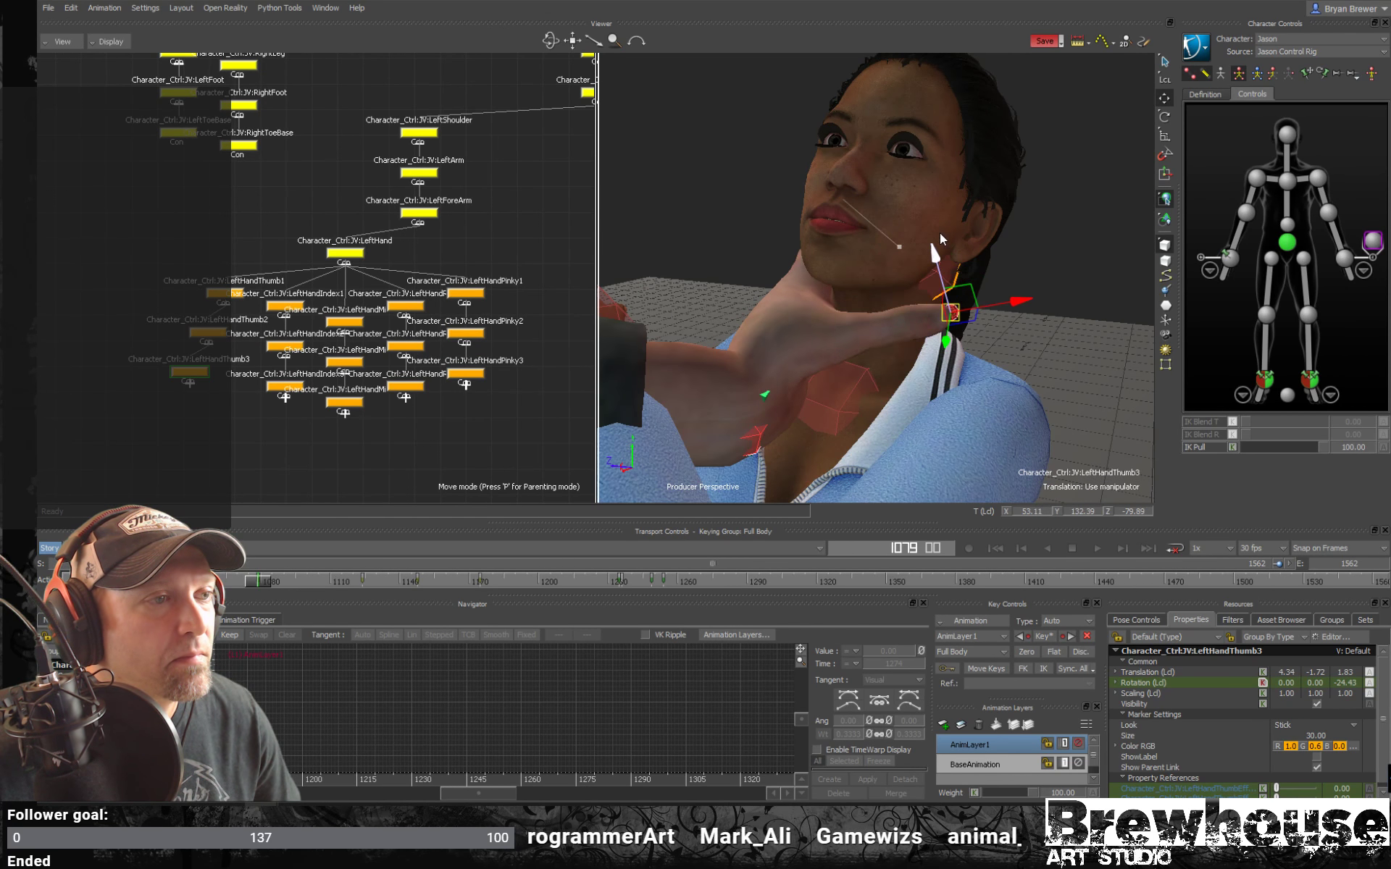
ctrl+shift+drag(989, 273, 914, 279)
drag(943, 324, 935, 328)
ctrl+shift+drag(935, 327, 811, 346)
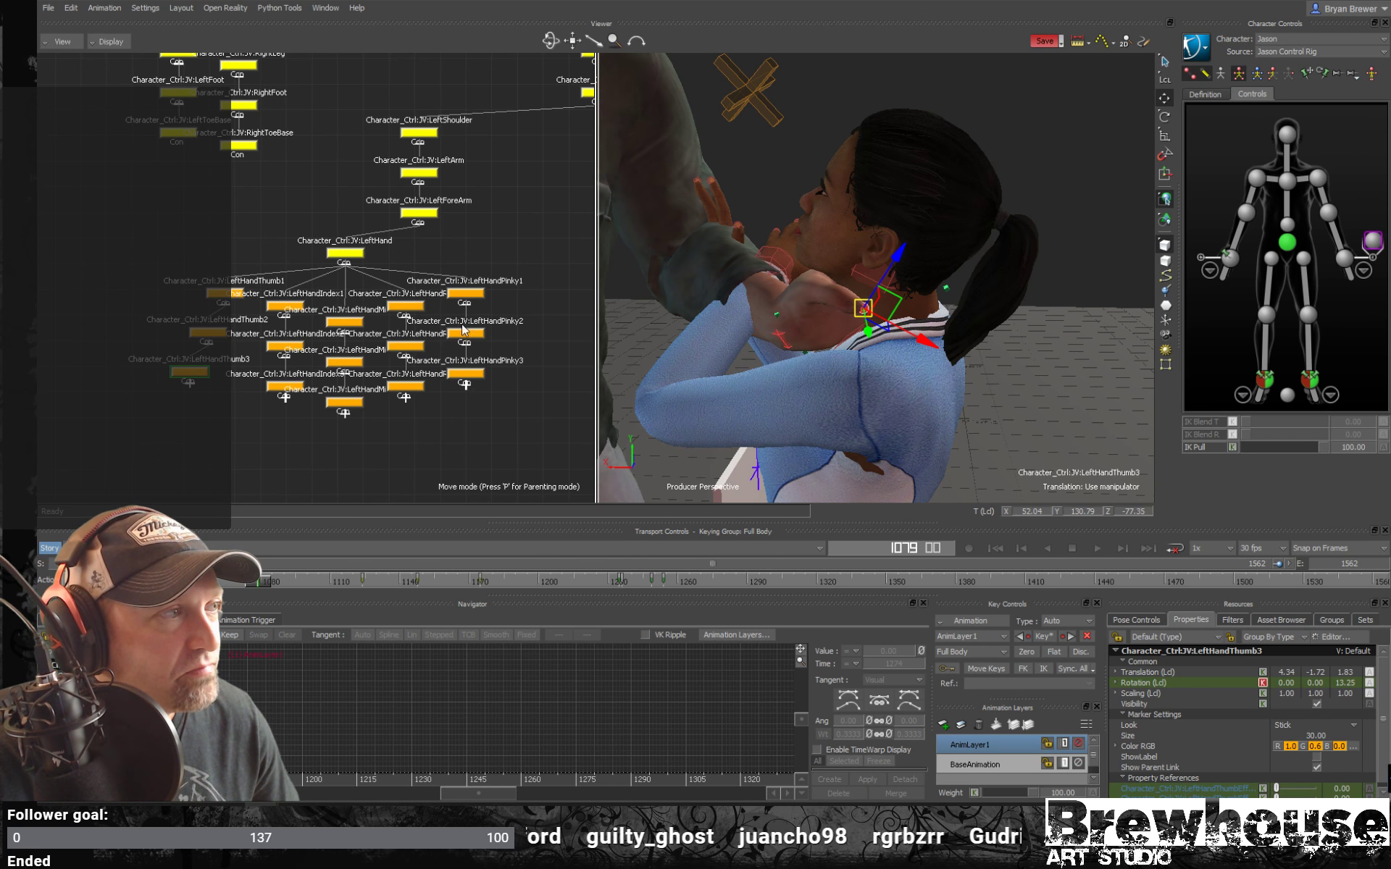
Switch the current character to Female and select her head effector.
scroll(528, 317, down, 8)
shift+drag(543, 319, 392, 331)
mouse_move(540, 325)
shift+mouse_down()
mouse_move(394, 313)
mouse_move(447, 318)
mouse_move(518, 226)
shift+mouse_up()
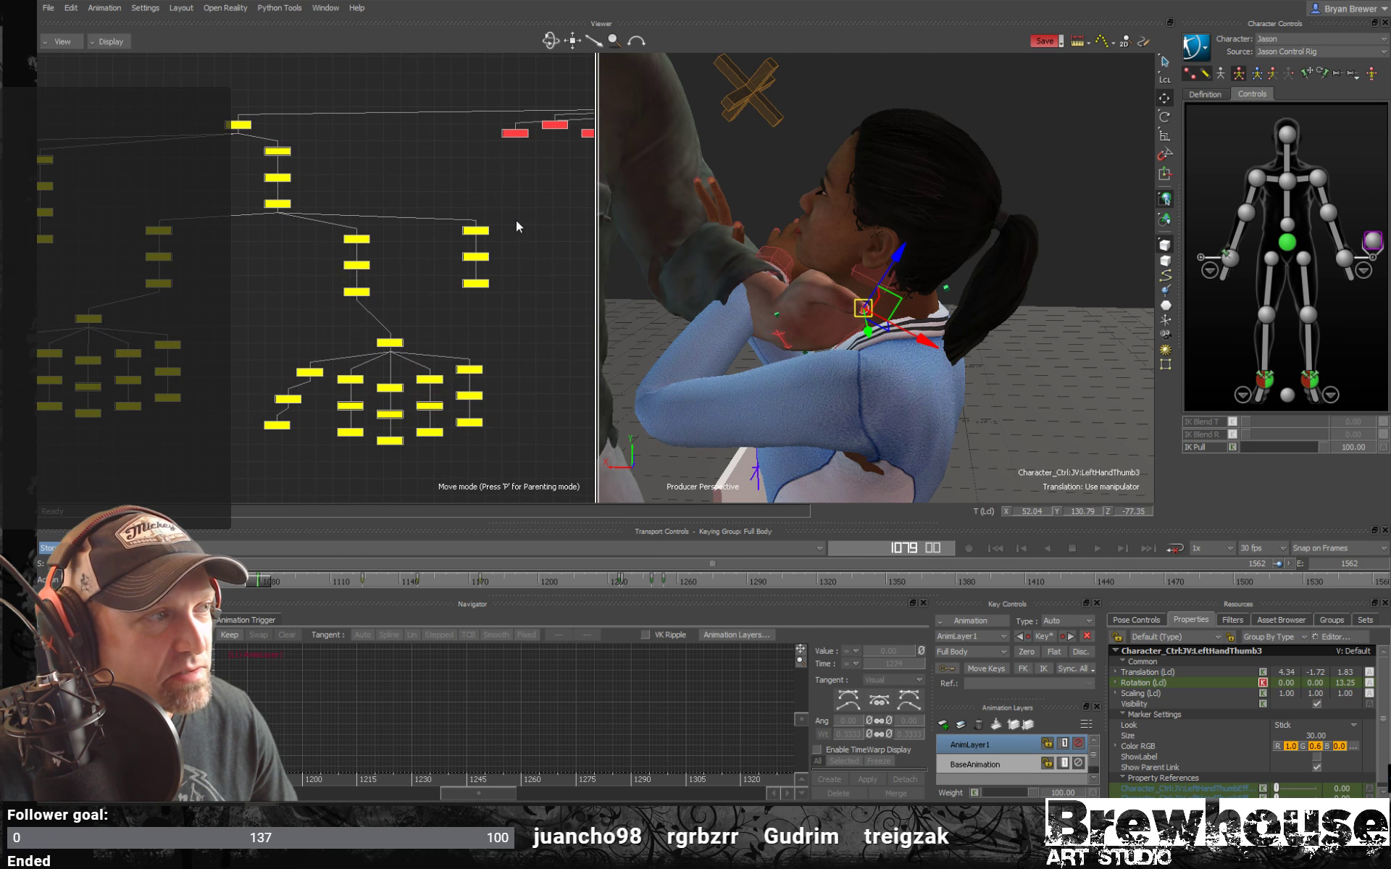
click(1281, 41)
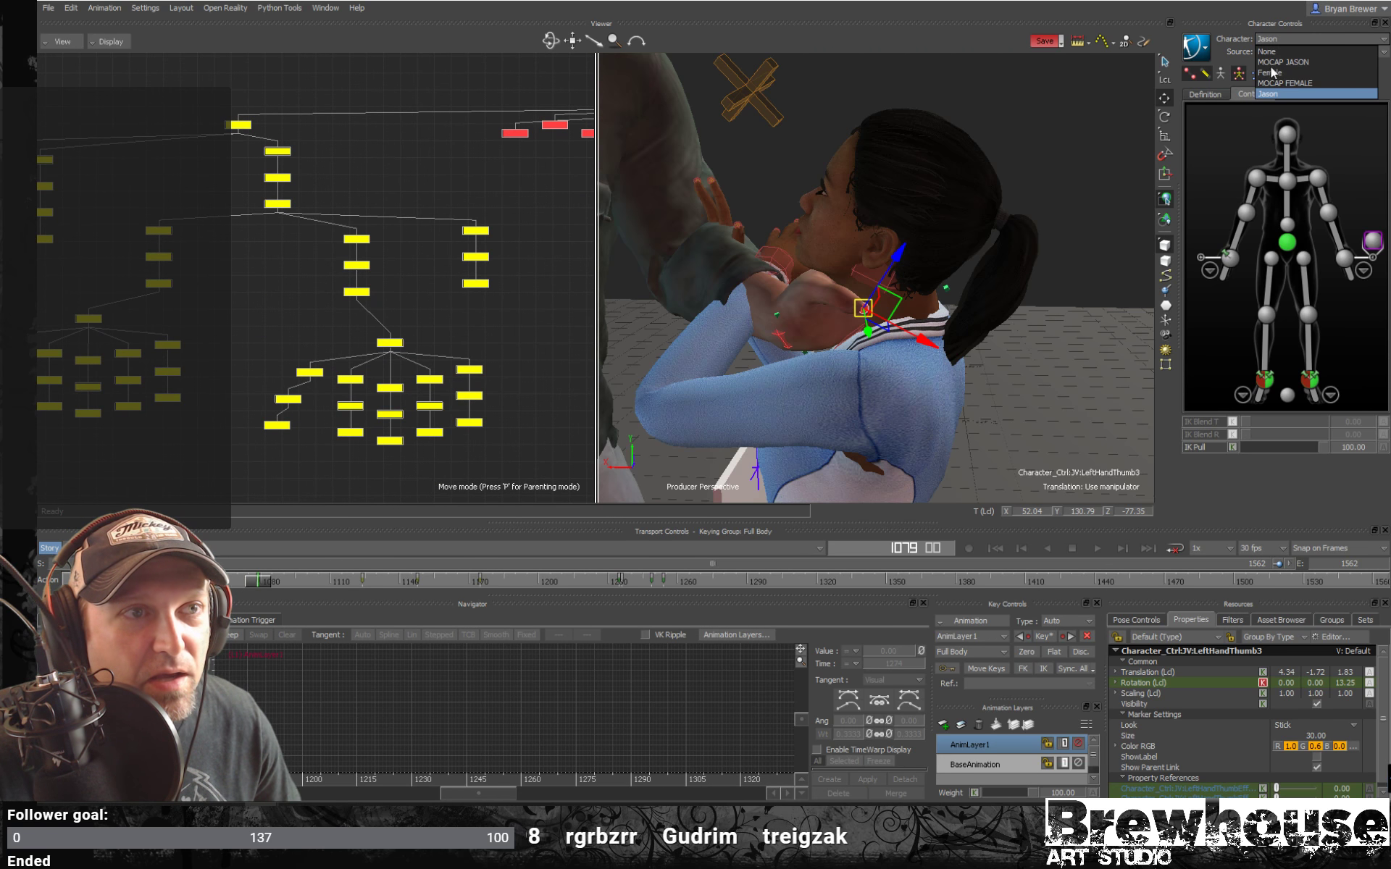
click(1273, 73)
click(1296, 137)
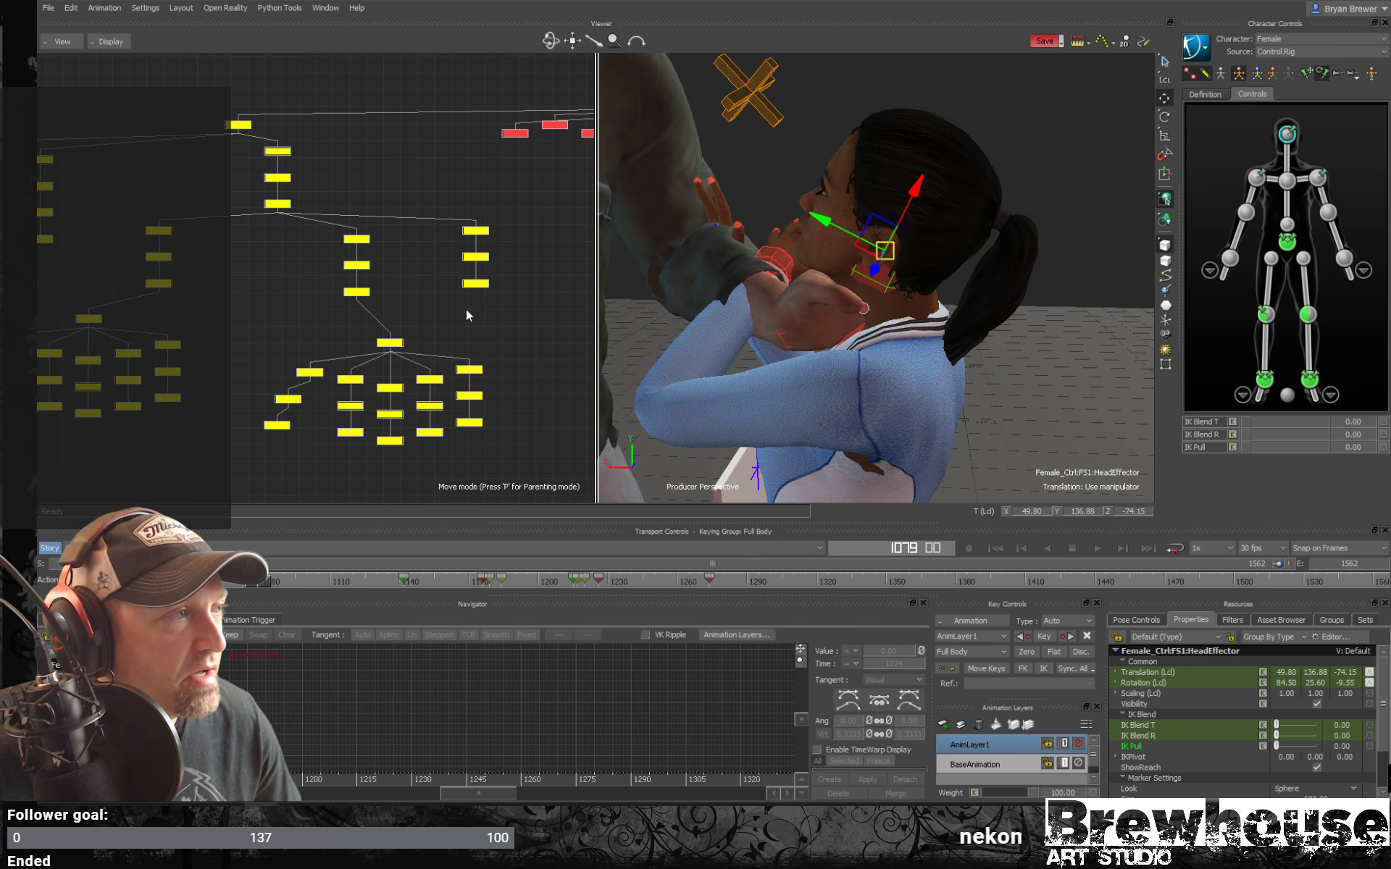
Set all rotation keys of the female's neck and head markers to 0 on the BaseAnimation layer.
drag(458, 307, 488, 226)
click(1279, 136)
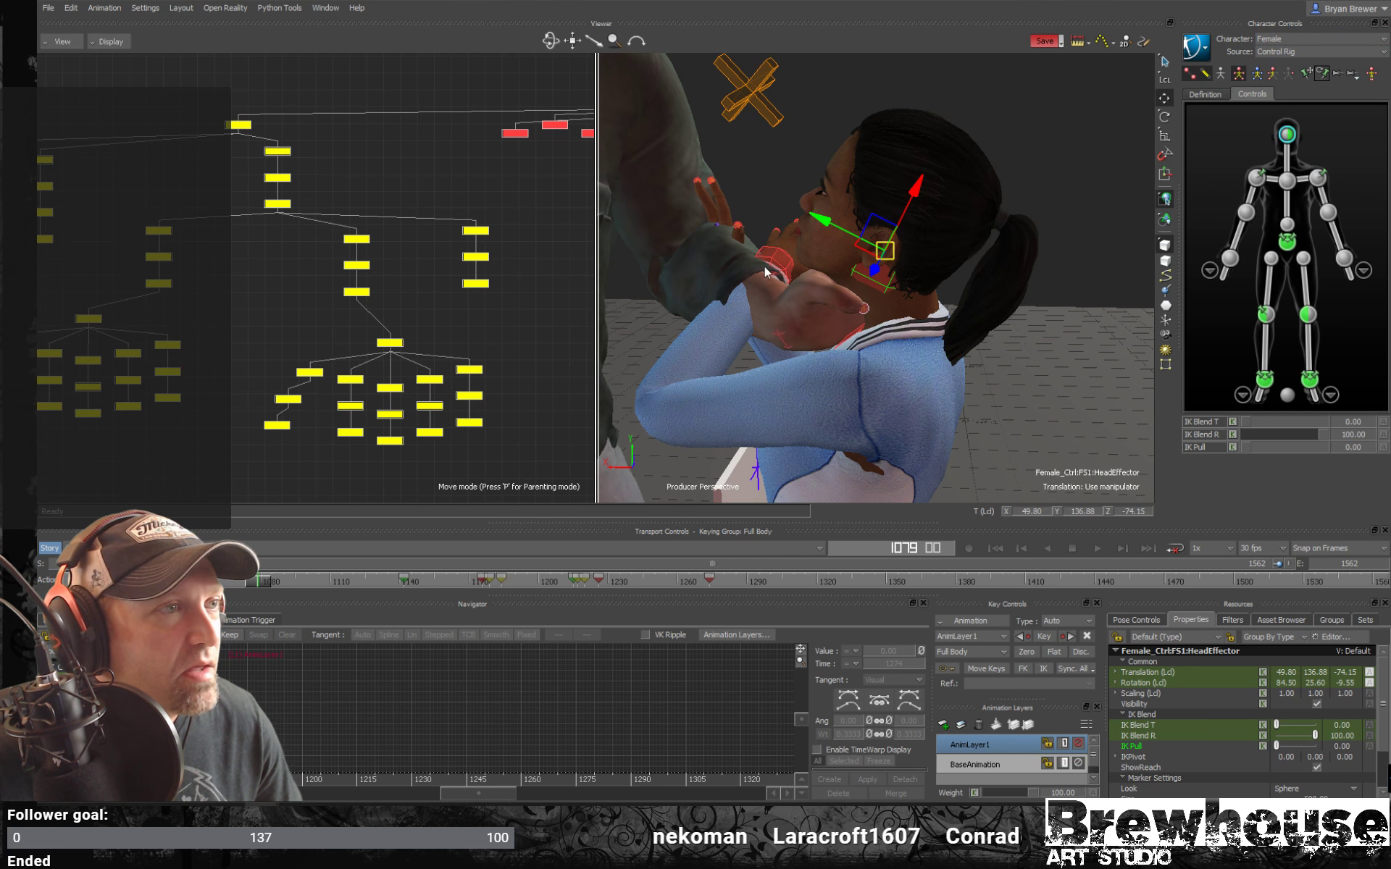
drag(510, 216, 445, 303)
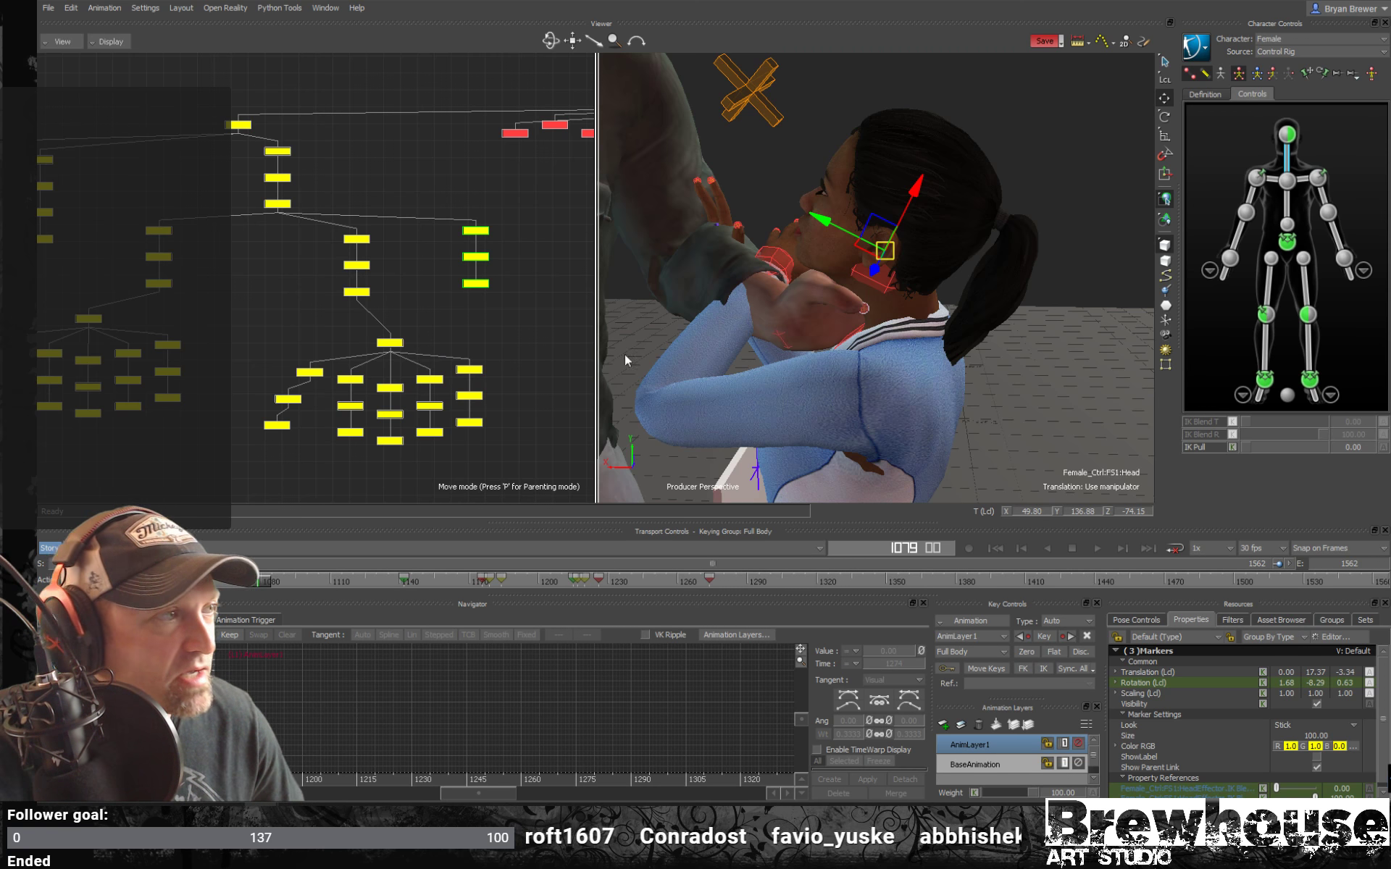
ctrl+drag(475, 314, 508, 299)
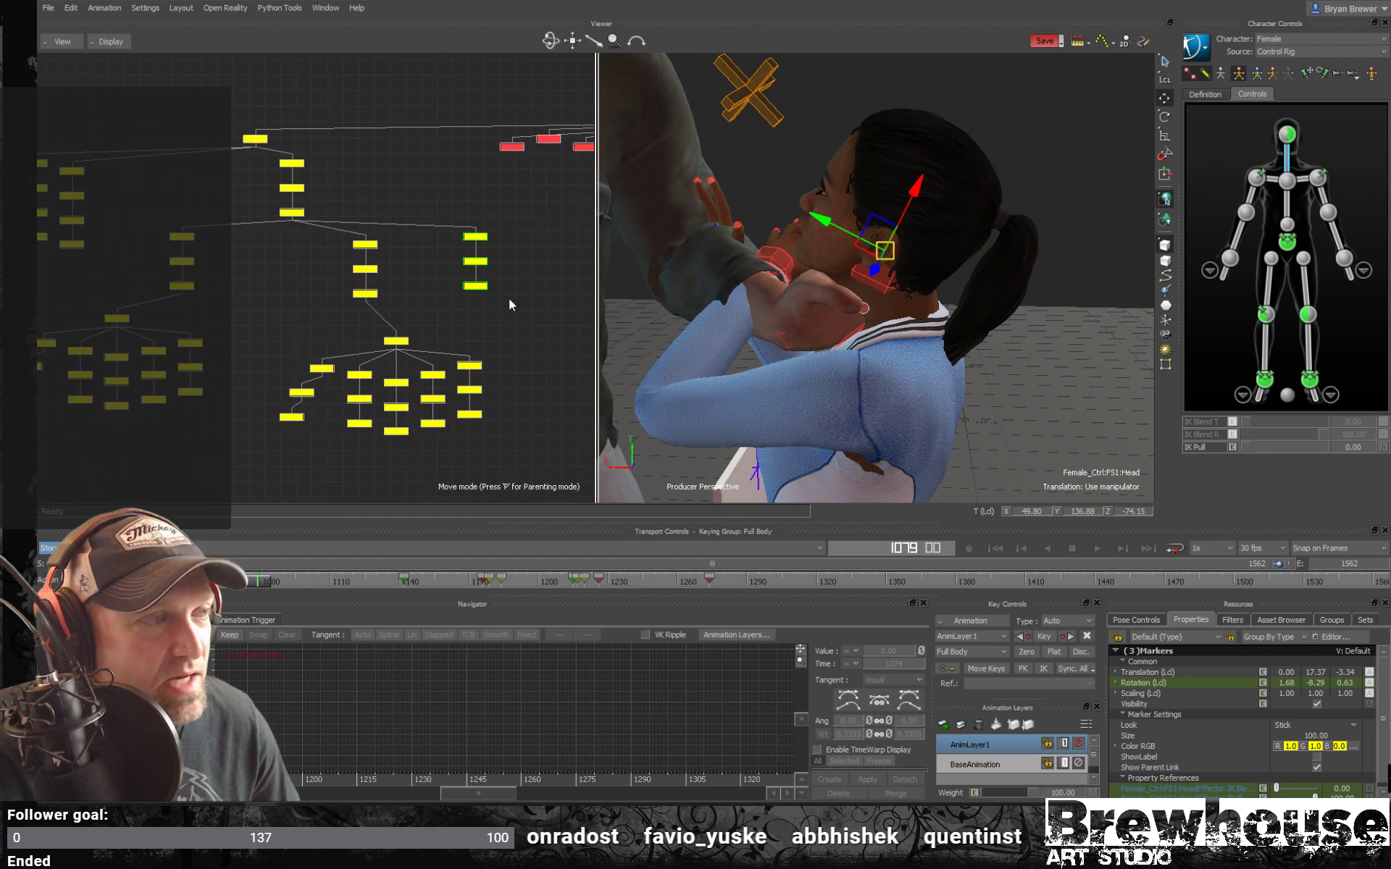
click(1006, 765)
click(1147, 682)
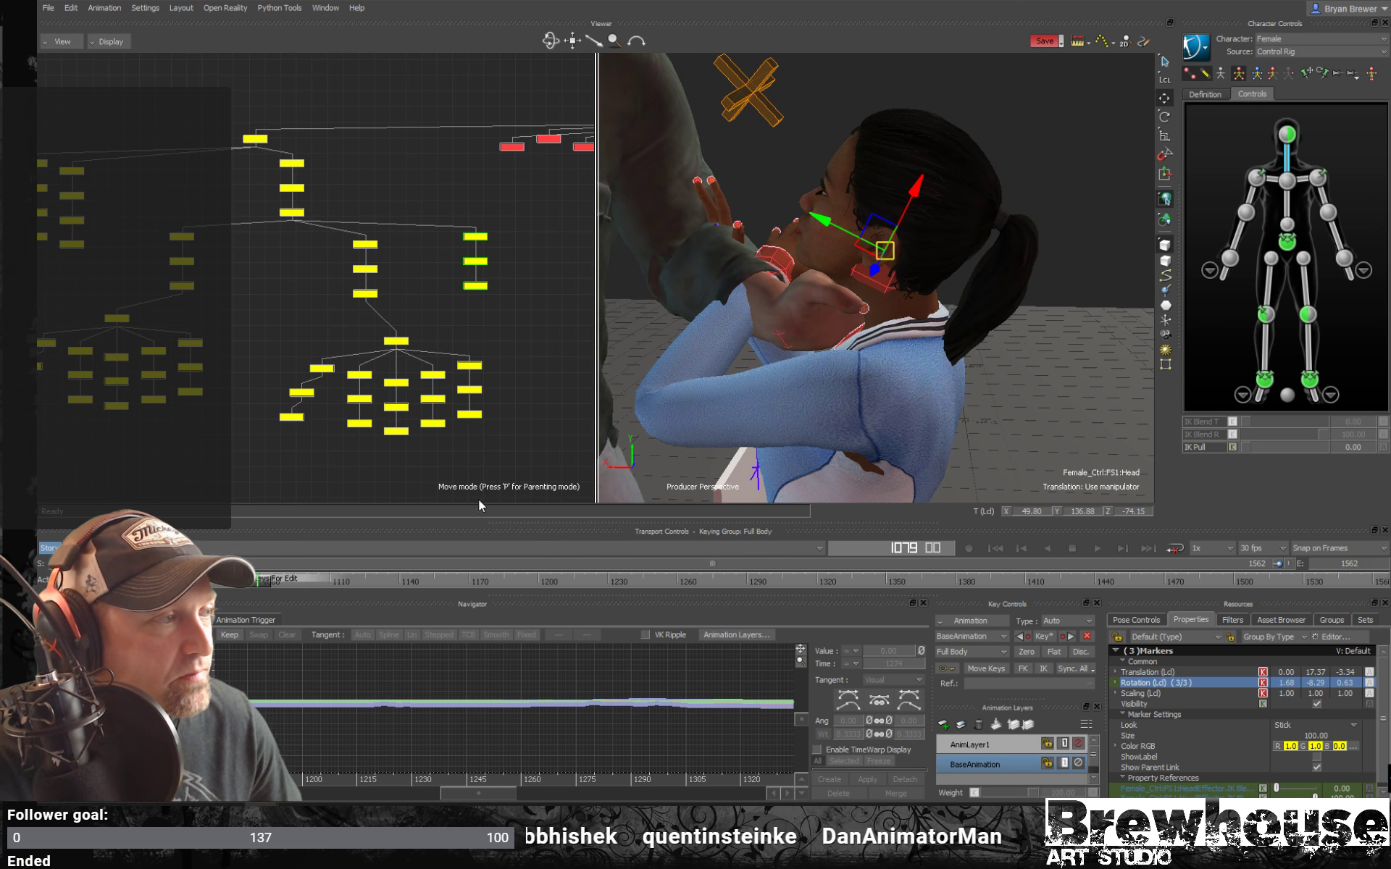
key(a)
ctrl+drag(600, 707, 546, 680)
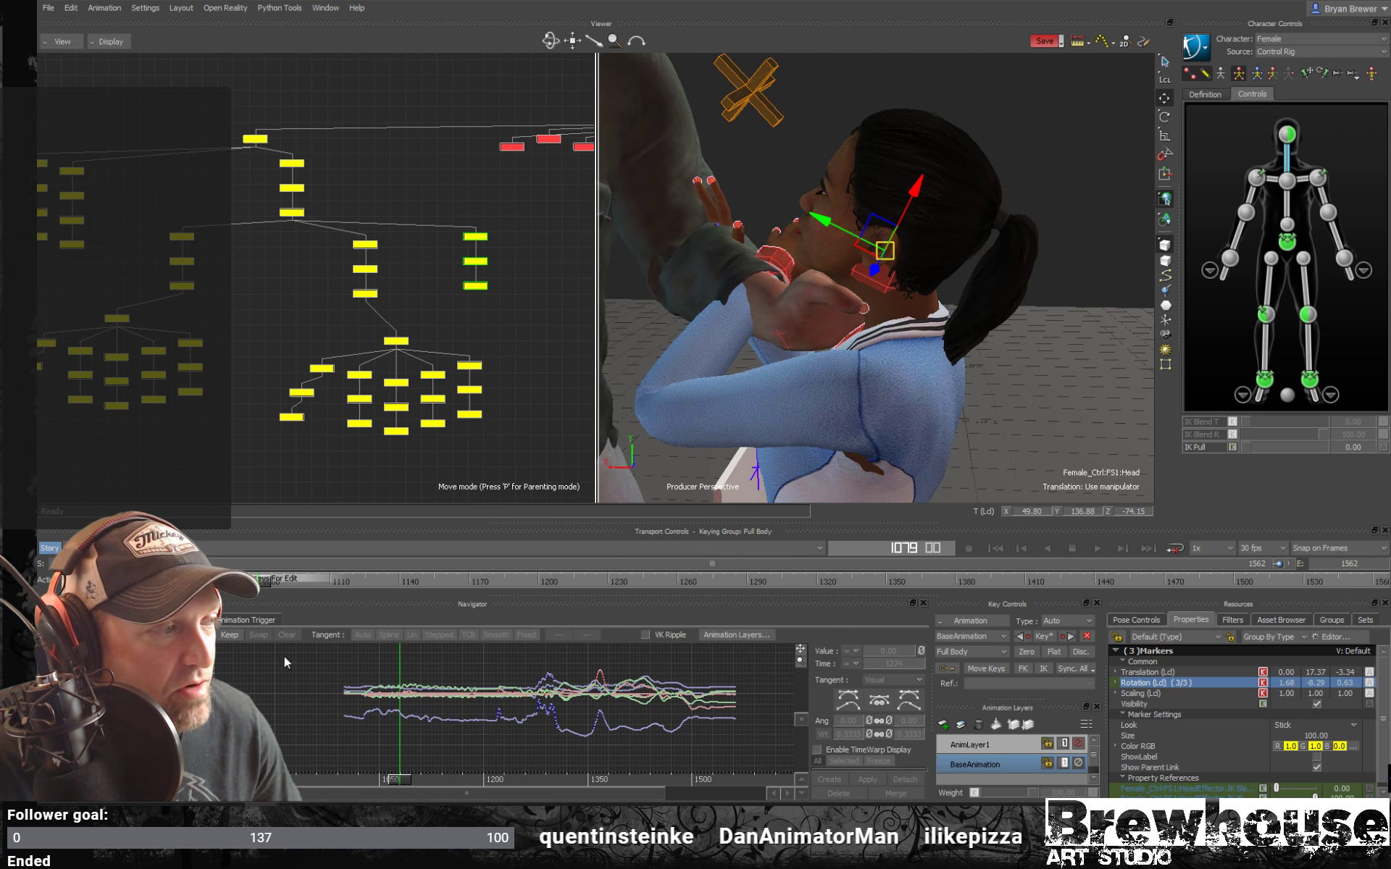
drag(286, 656, 758, 775)
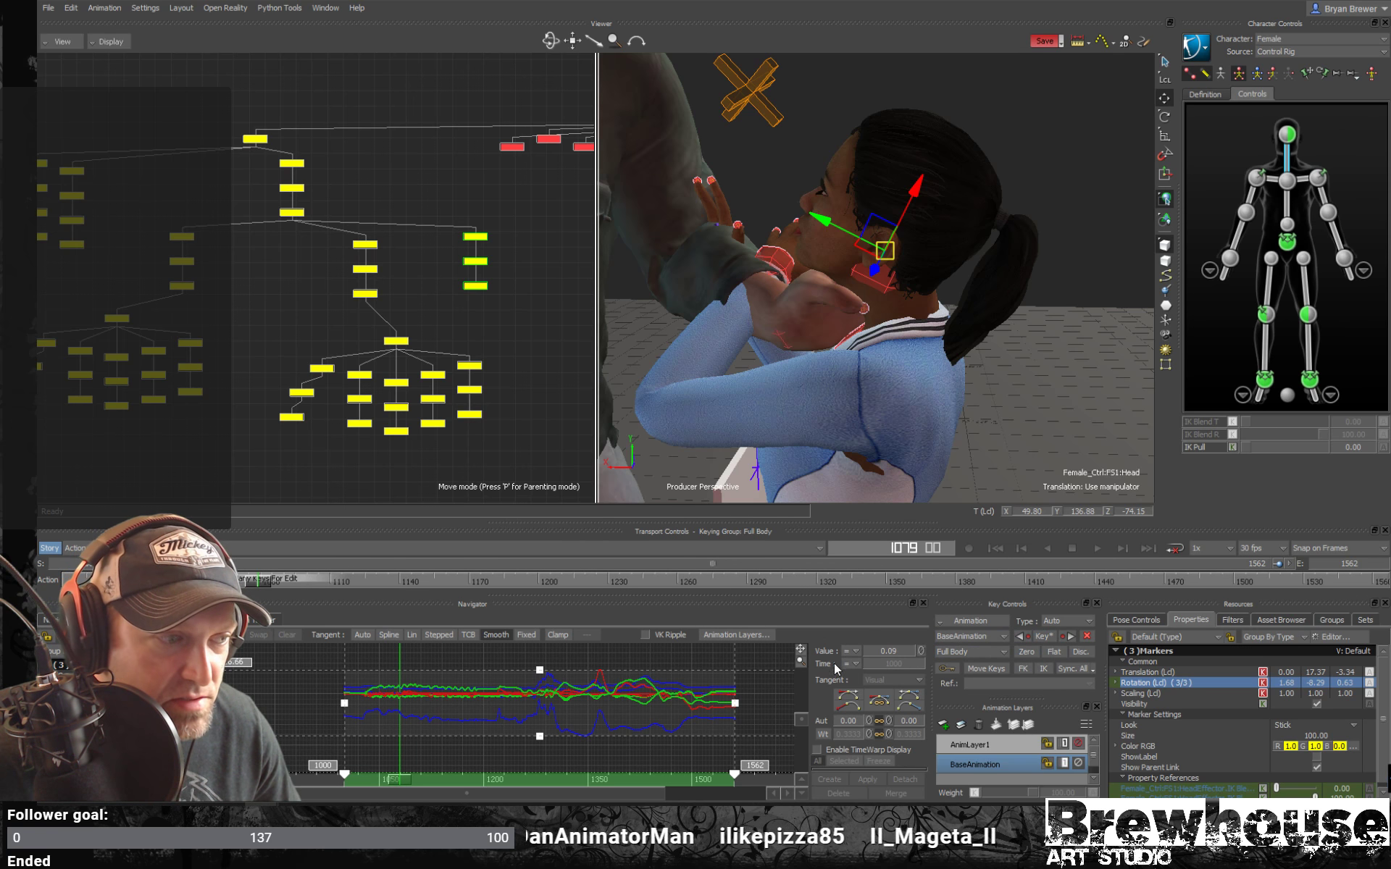
click(920, 651)
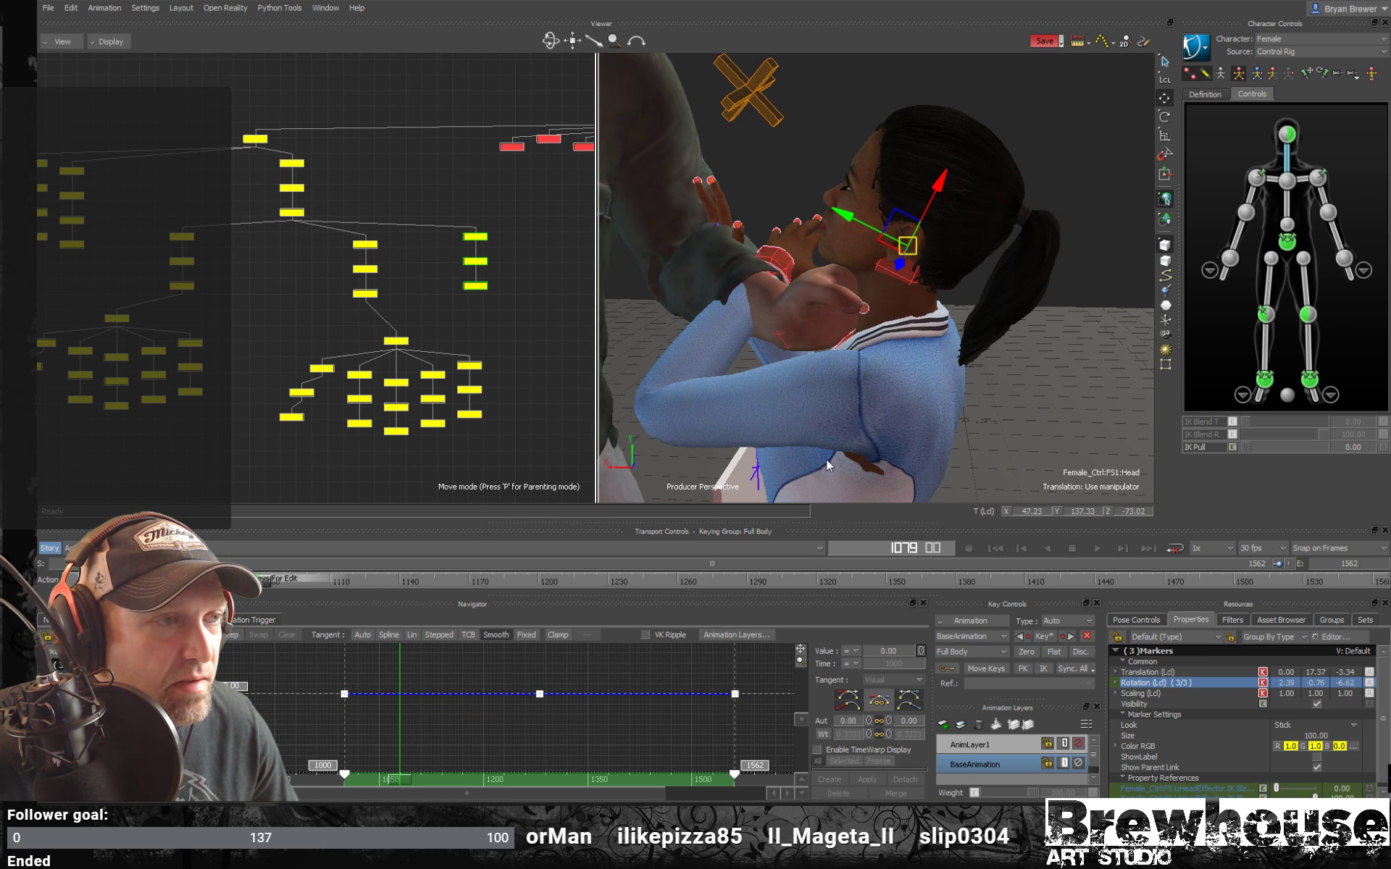
Try rotating the female's head by its effector, then undo back past the zeroed neck and head keys.
click(1053, 358)
ctrl+shift+drag(989, 317, 842, 498)
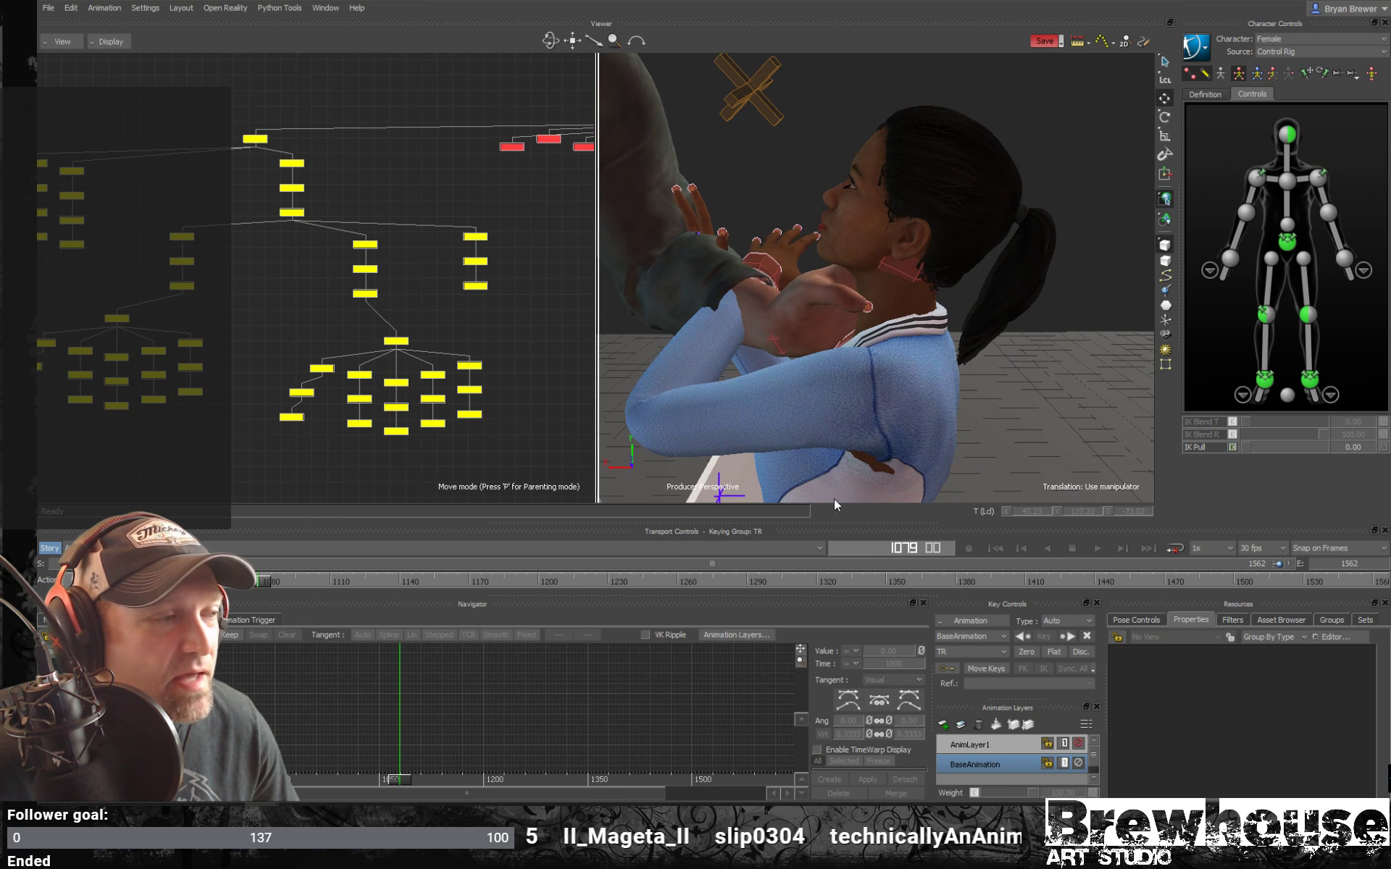
click(1287, 134)
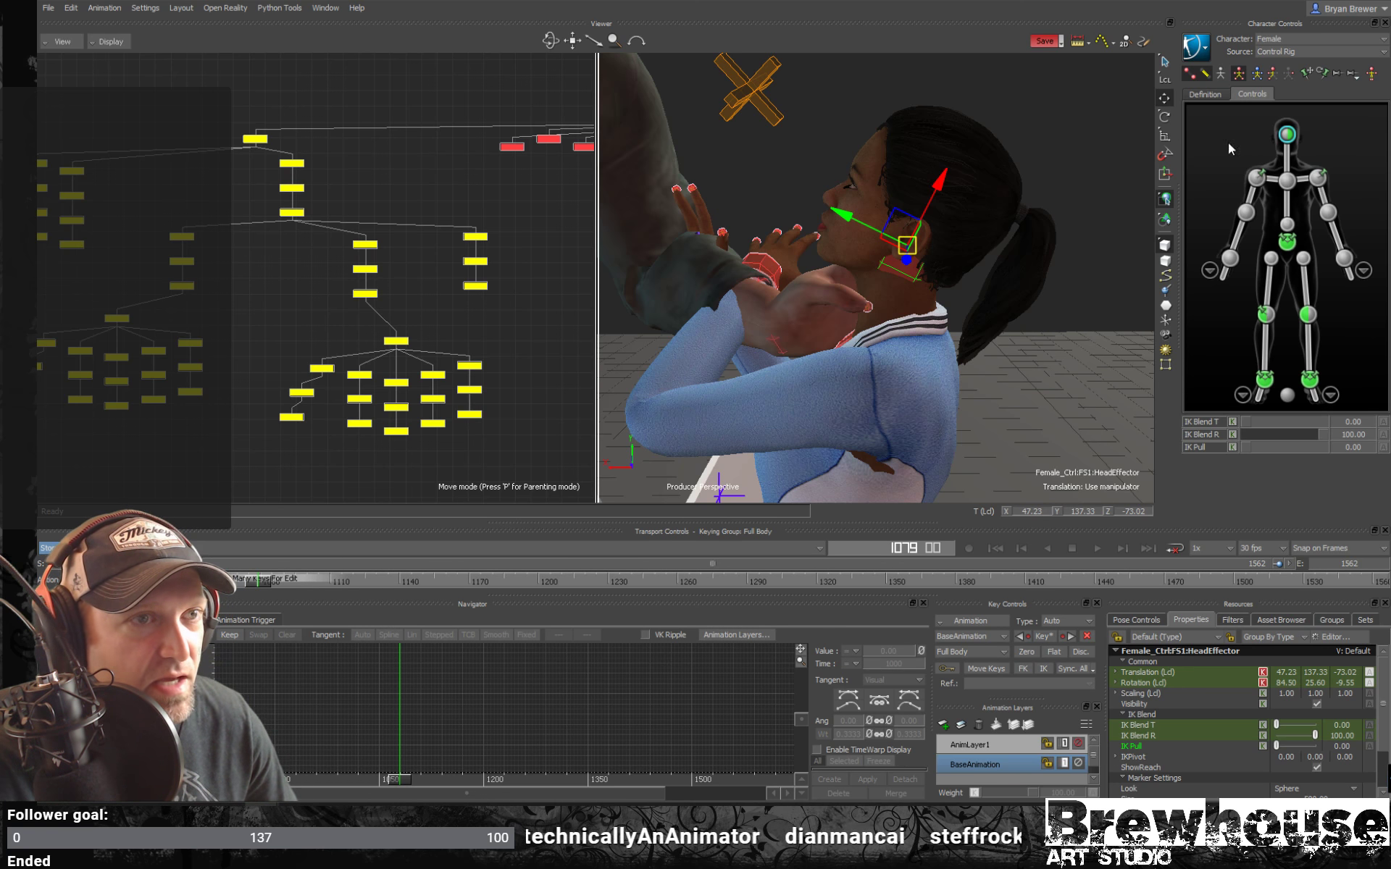
key(e)
drag(1014, 221, 975, 216)
key(ctrl+z)
key(ctrl+z)
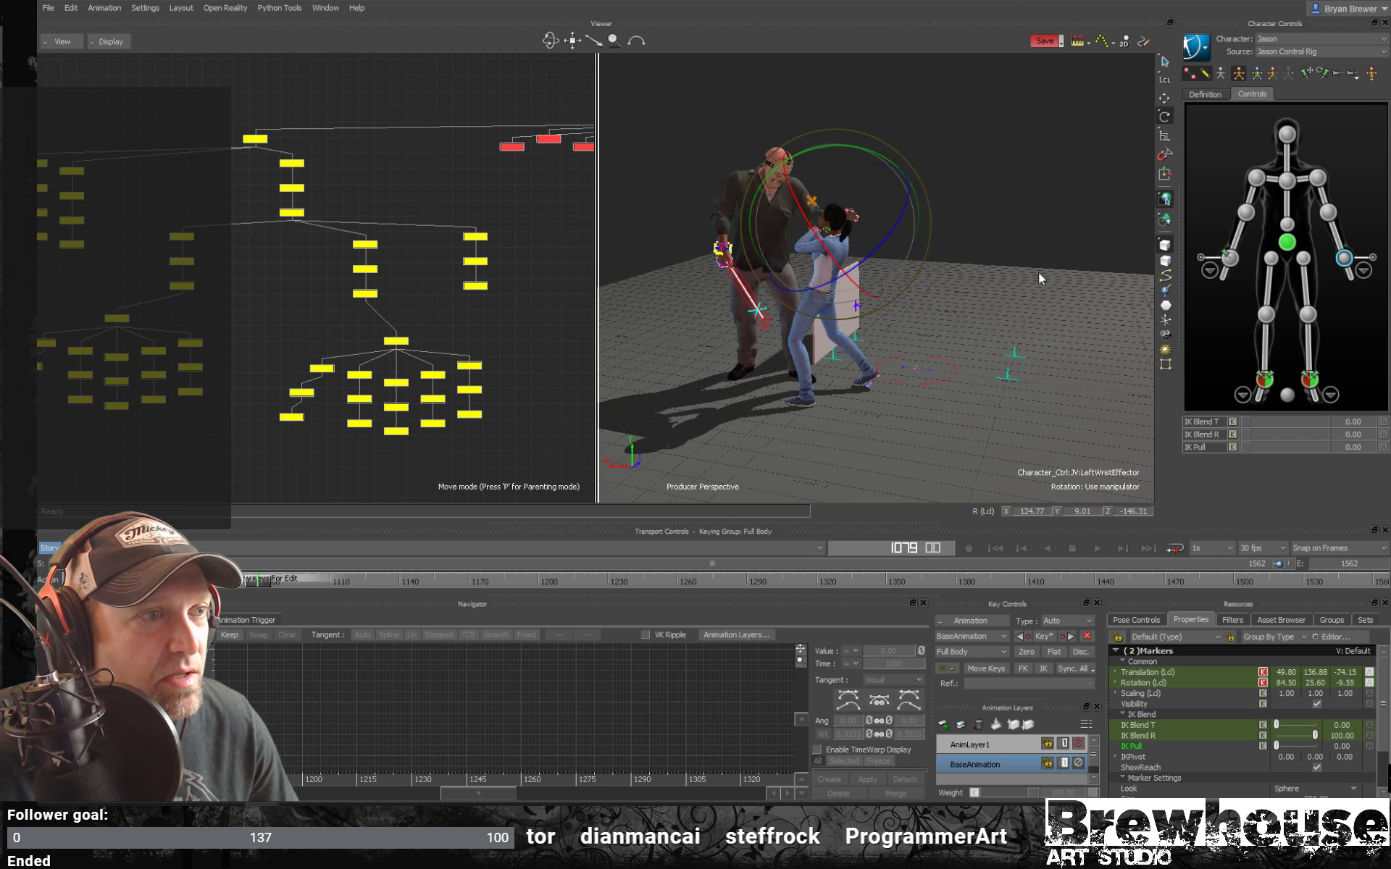
Reselect the female's neck and head markers and zero their rotation keys on BaseAnimation again.
click(970, 228)
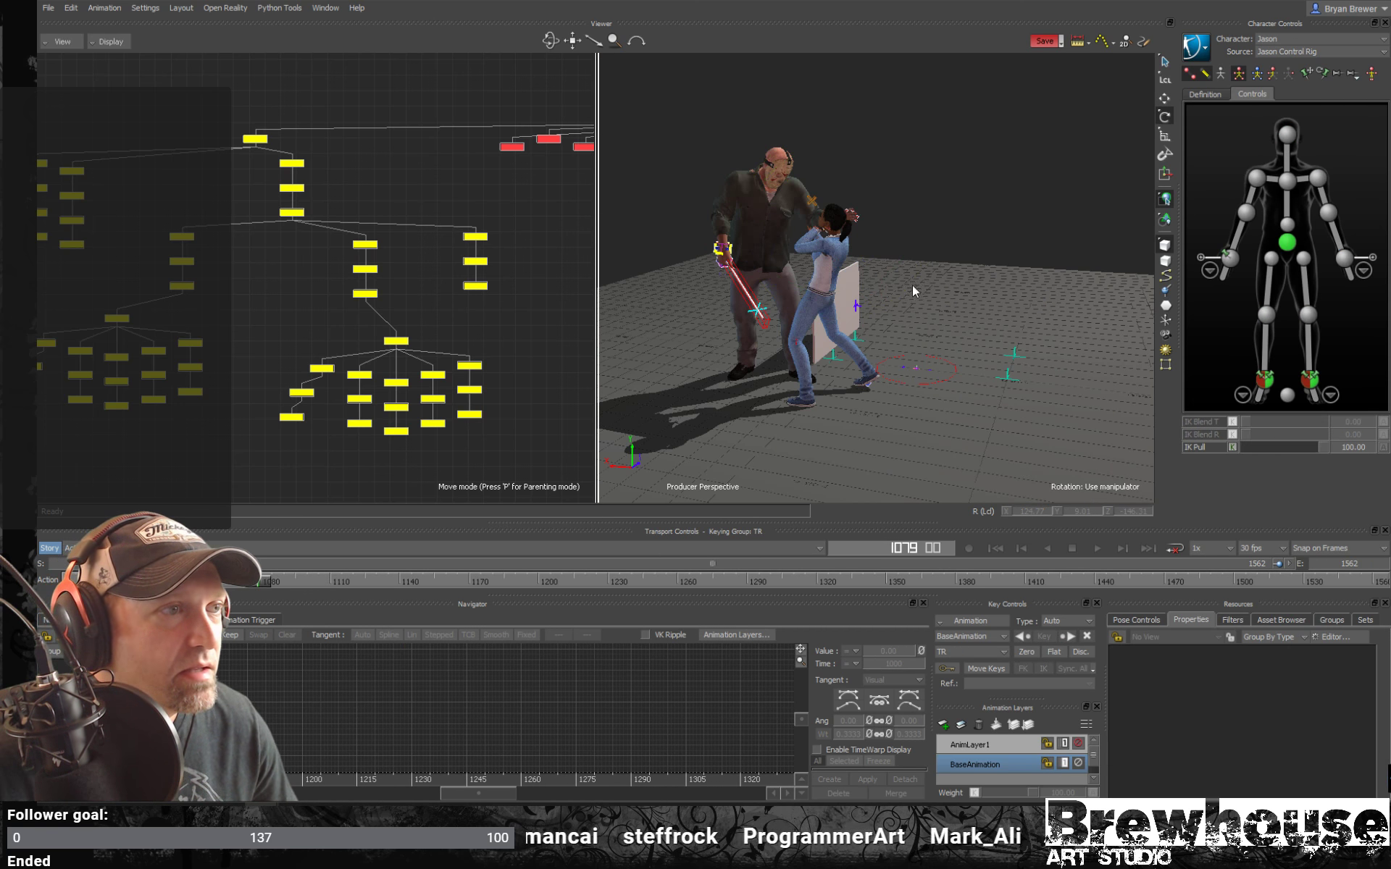
alt+right_drag(912, 286, 1060, 298)
alt+drag(1060, 298, 943, 335)
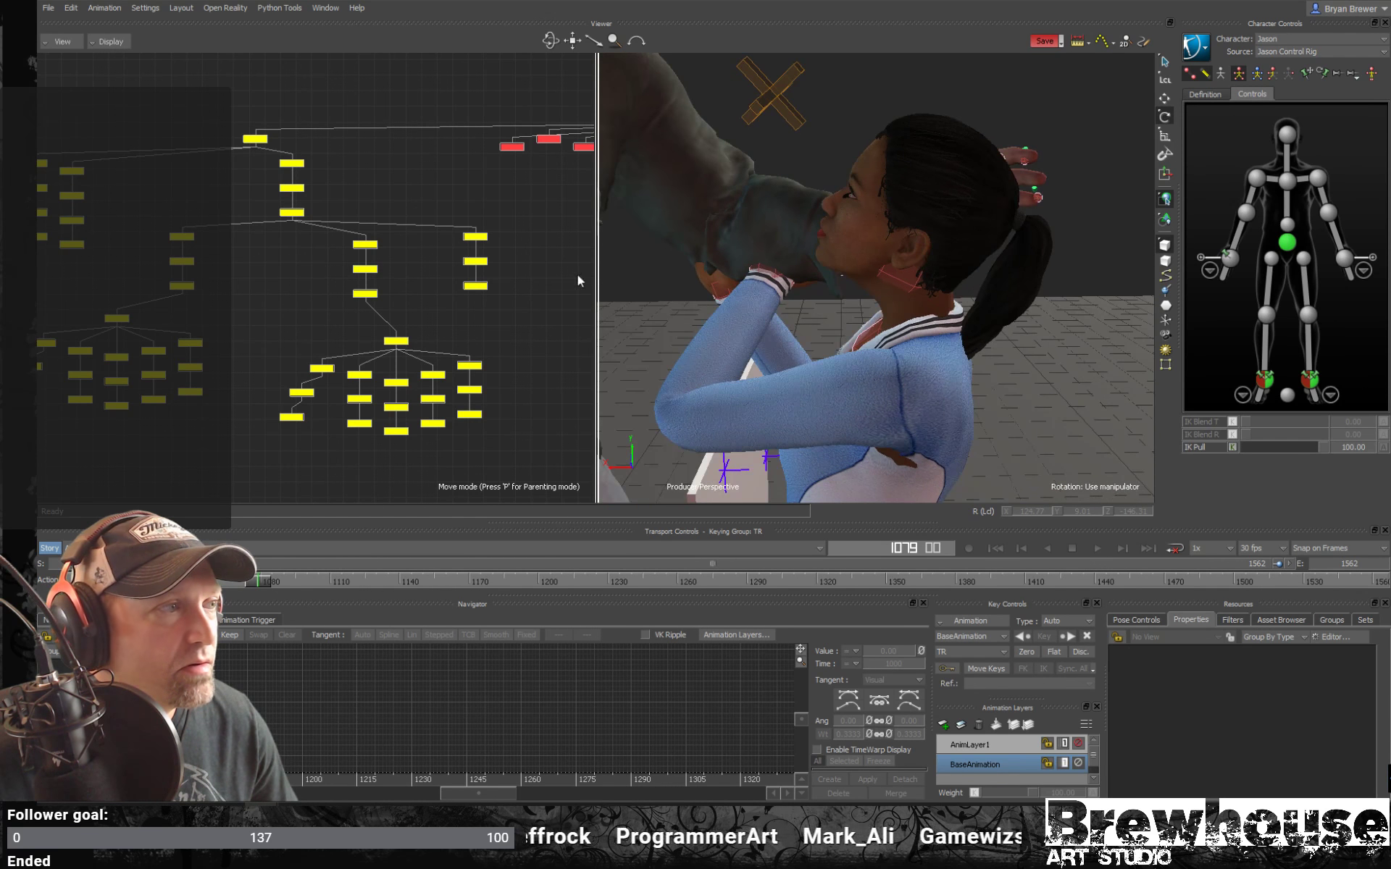
drag(535, 223, 455, 317)
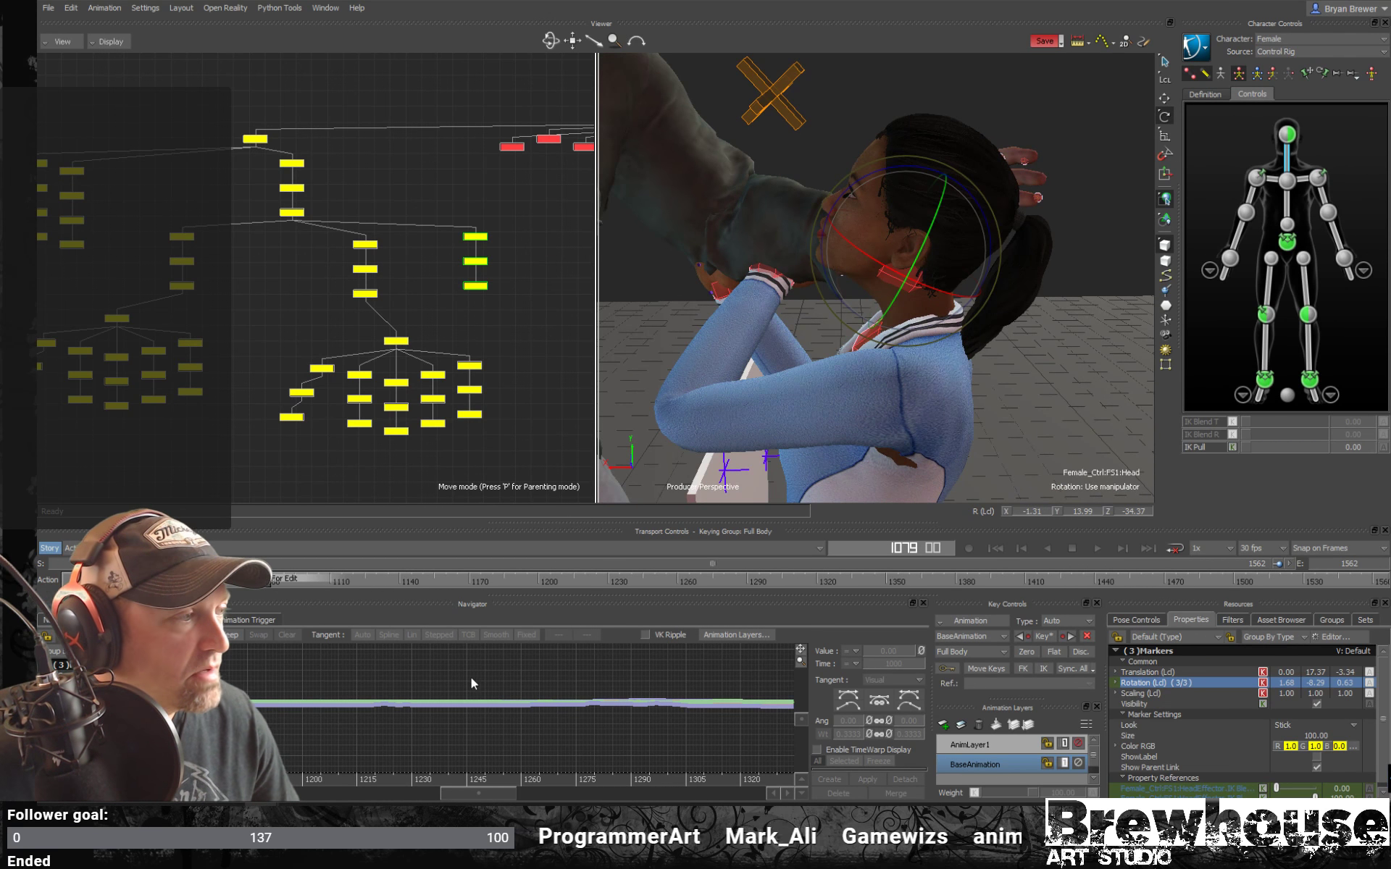
key(a)
alt+right_drag(629, 697, 519, 654)
drag(349, 651, 768, 755)
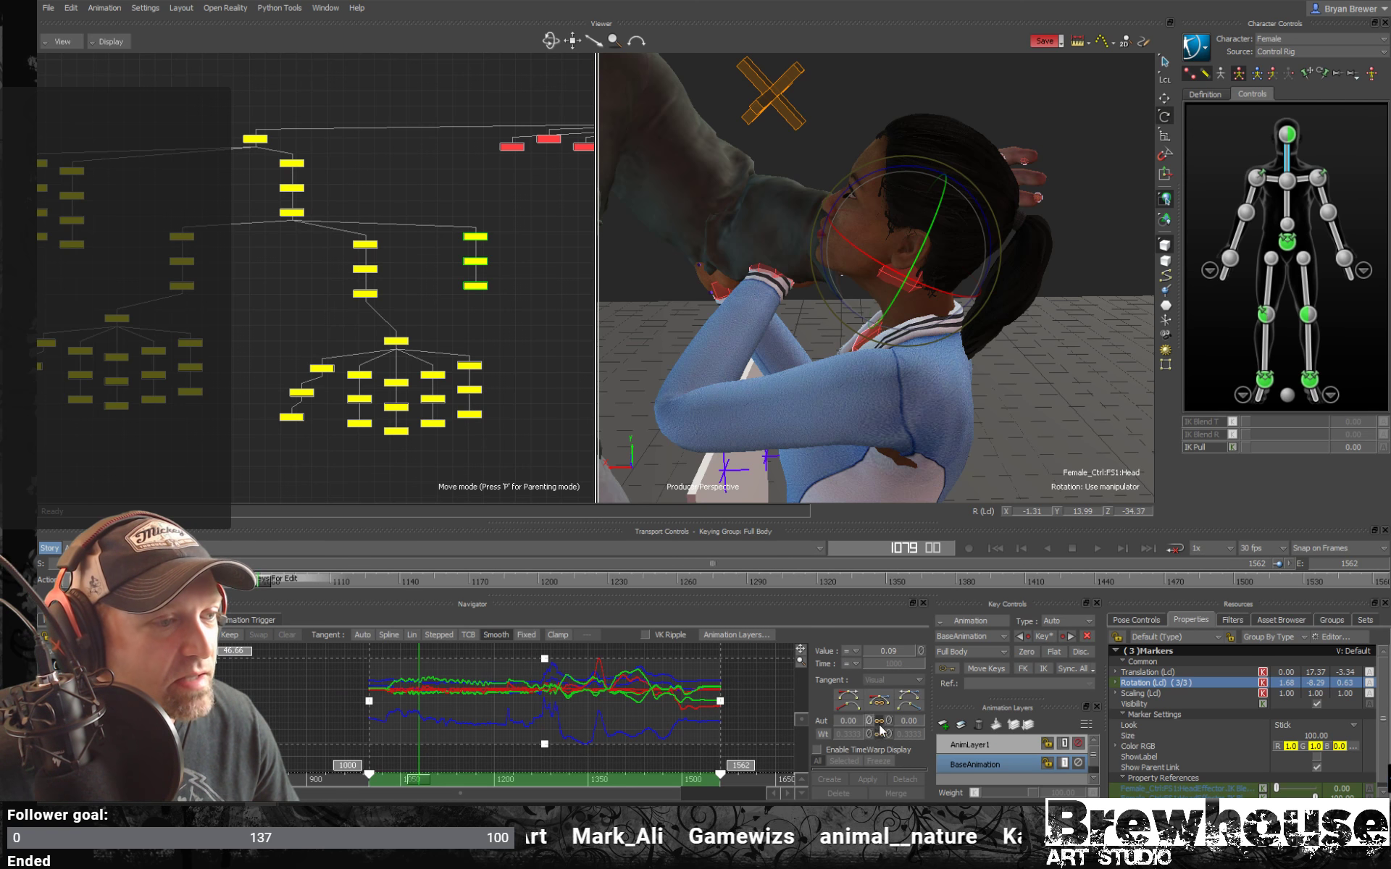
click(921, 651)
Try tilting the female's head with the rotation manipulator, then undo back past the zeroed keys.
click(1094, 204)
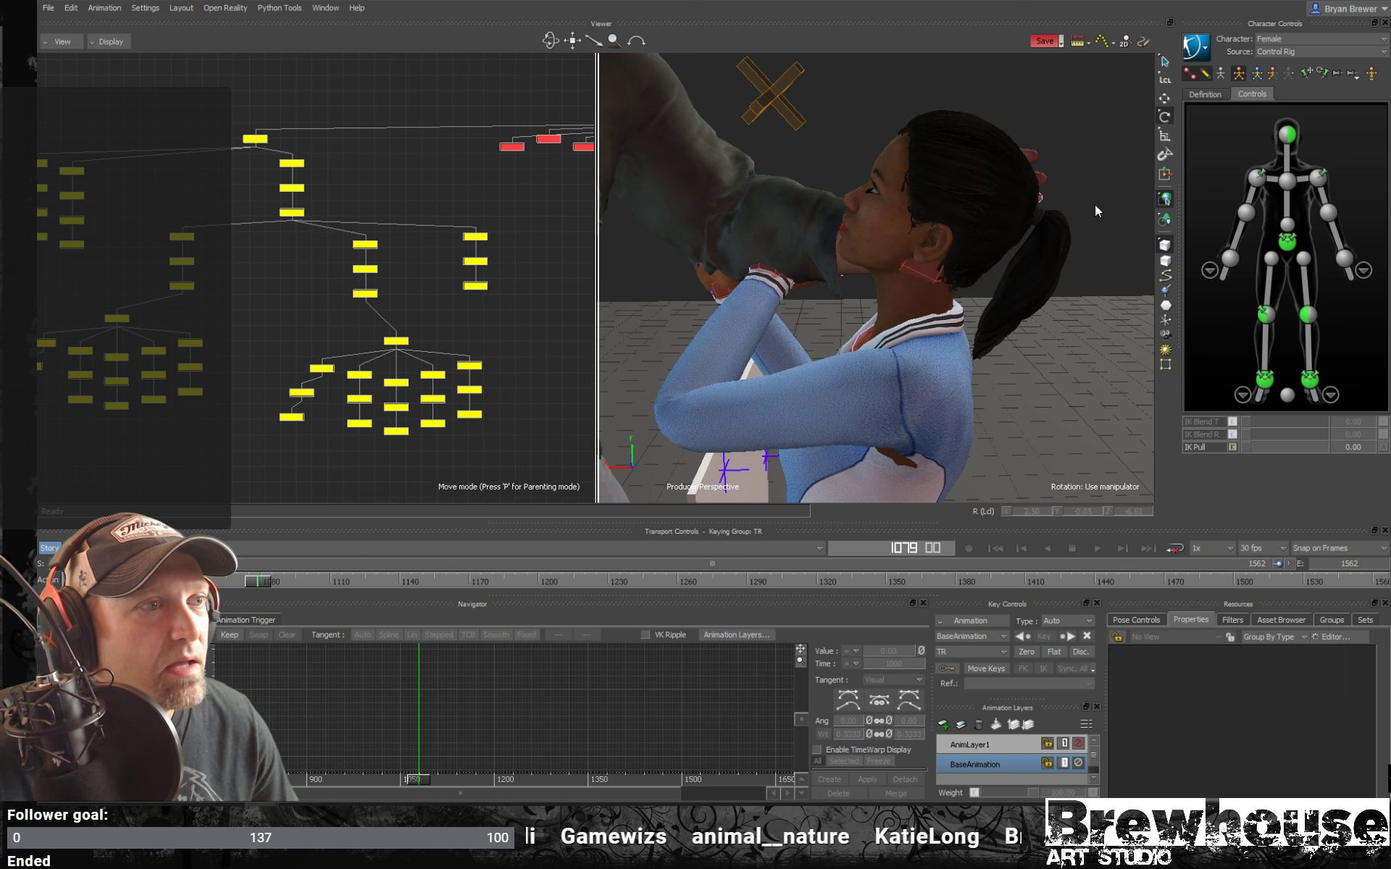
click(914, 281)
mouse_move(921, 164)
mouse_down()
mouse_move(907, 163)
mouse_move(936, 163)
mouse_move(927, 179)
mouse_up()
key(ctrl+z)
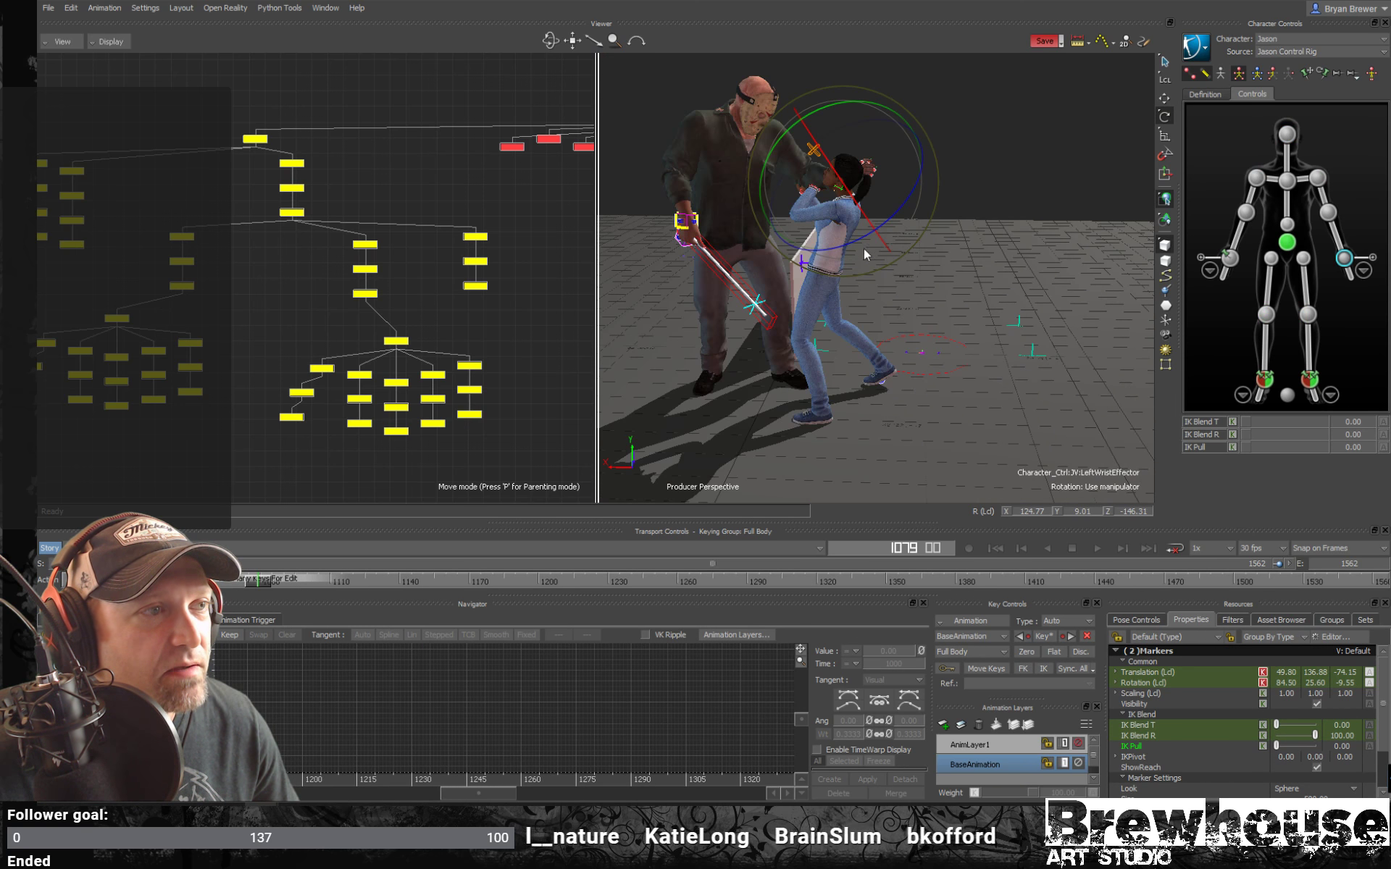
Zero every BaseAnimation rotation key from frame 1000 to 1562 on the female's neck and head markers.
drag(517, 208, 449, 308)
key(a)
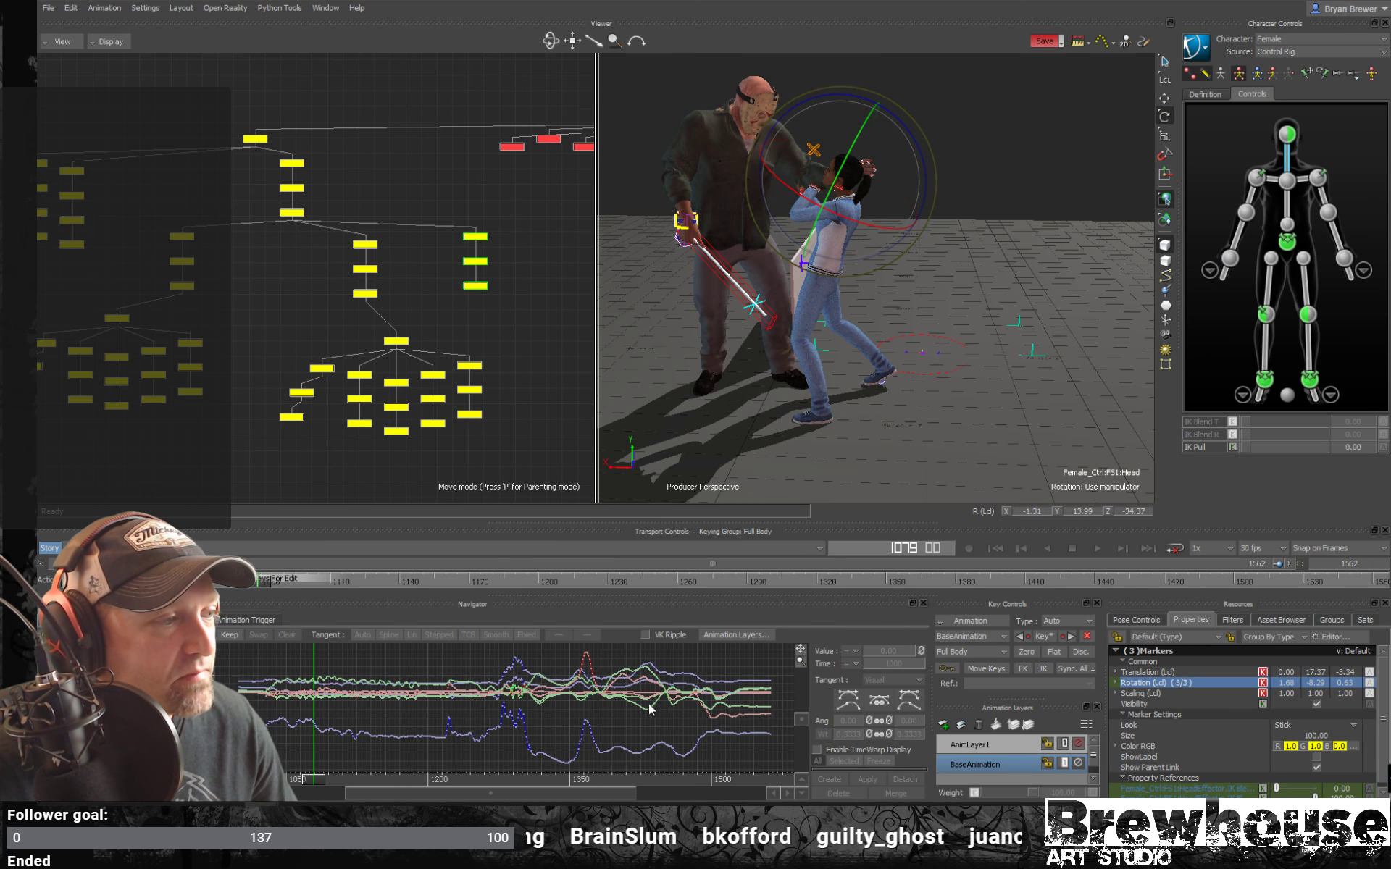
ctrl+drag(654, 703, 478, 647)
drag(357, 667, 759, 753)
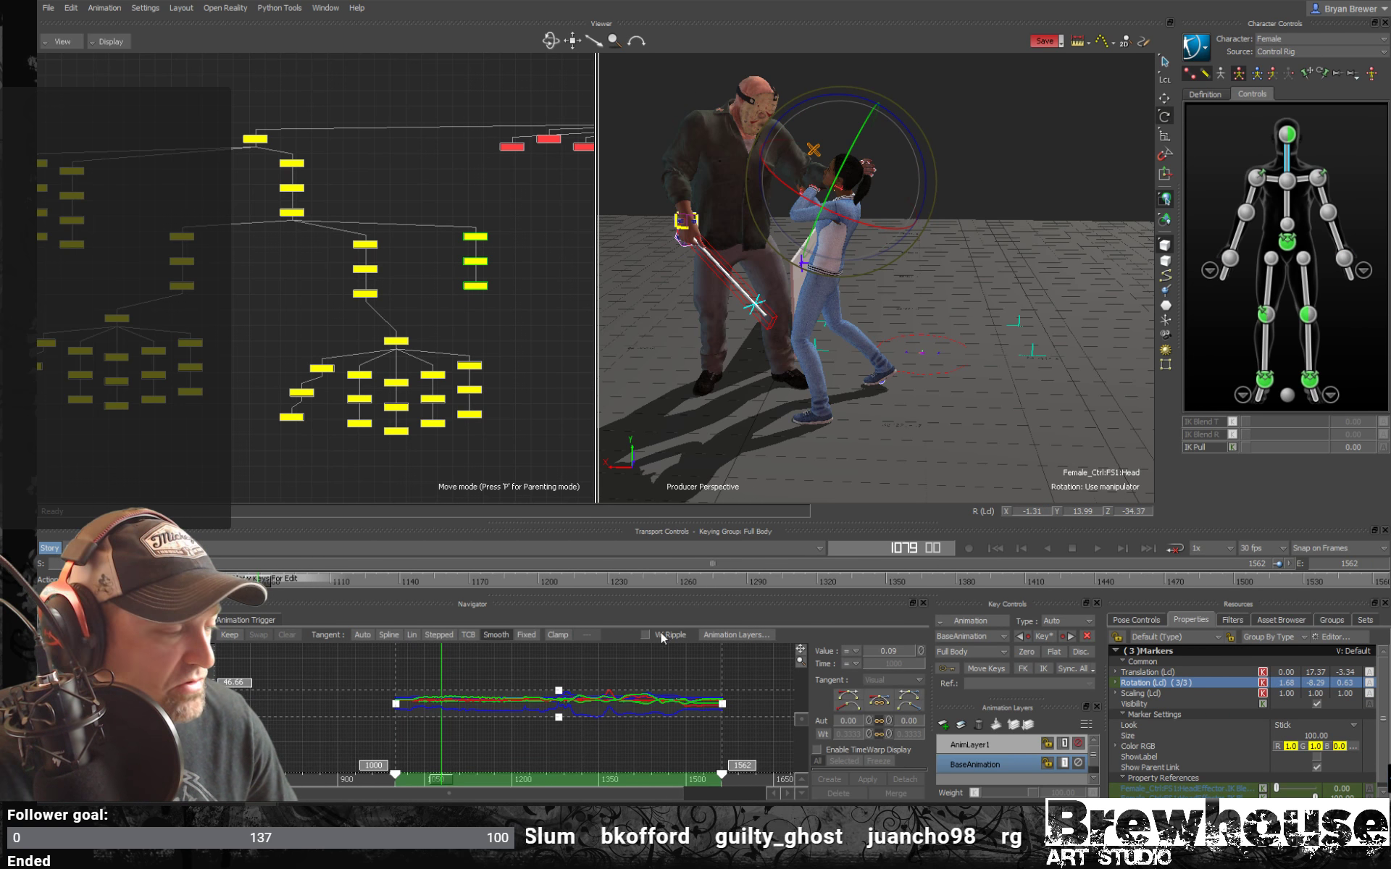
click(921, 651)
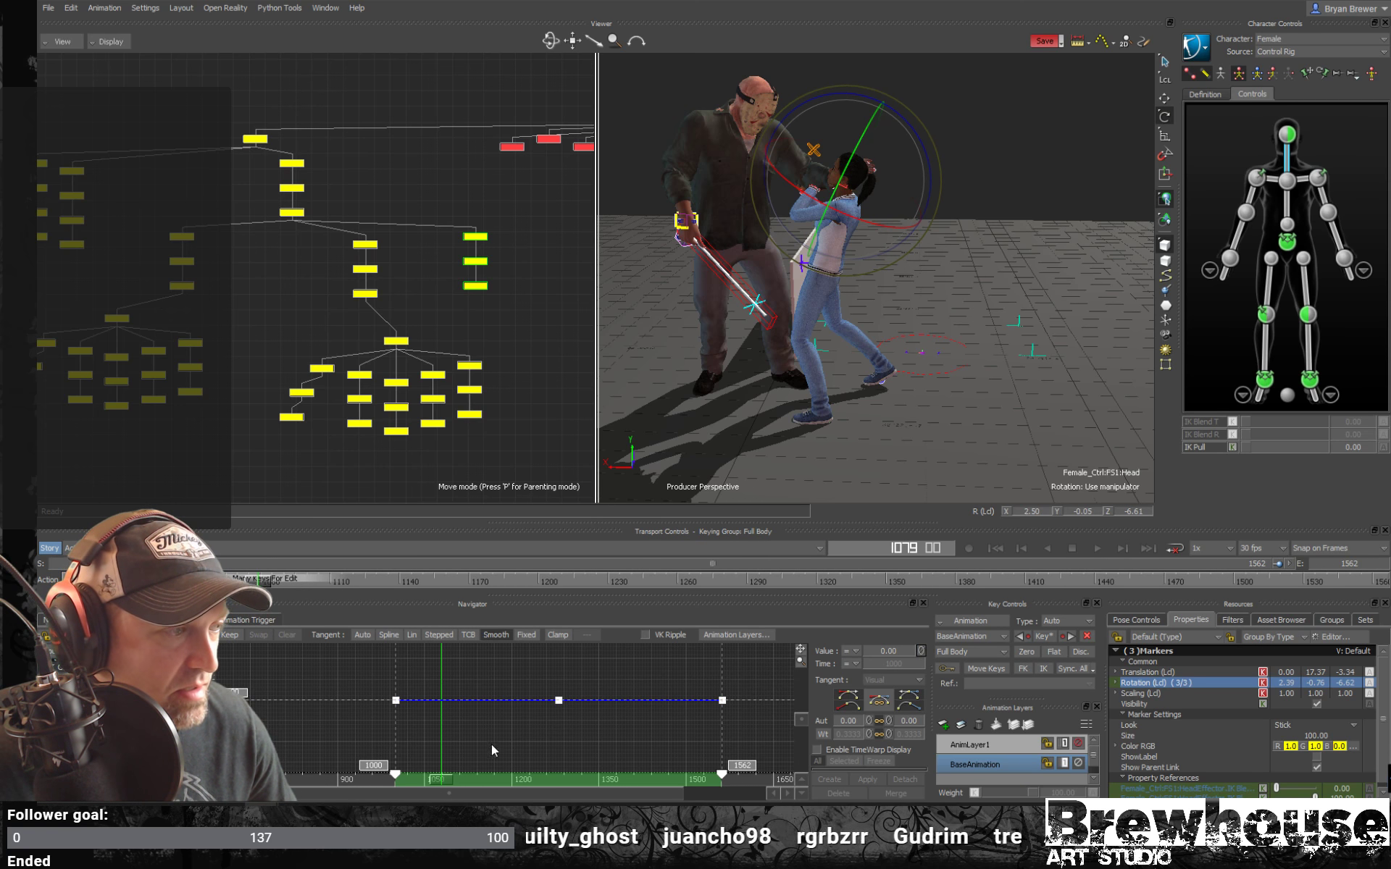
click(311, 746)
middle_drag(447, 393, 420, 415)
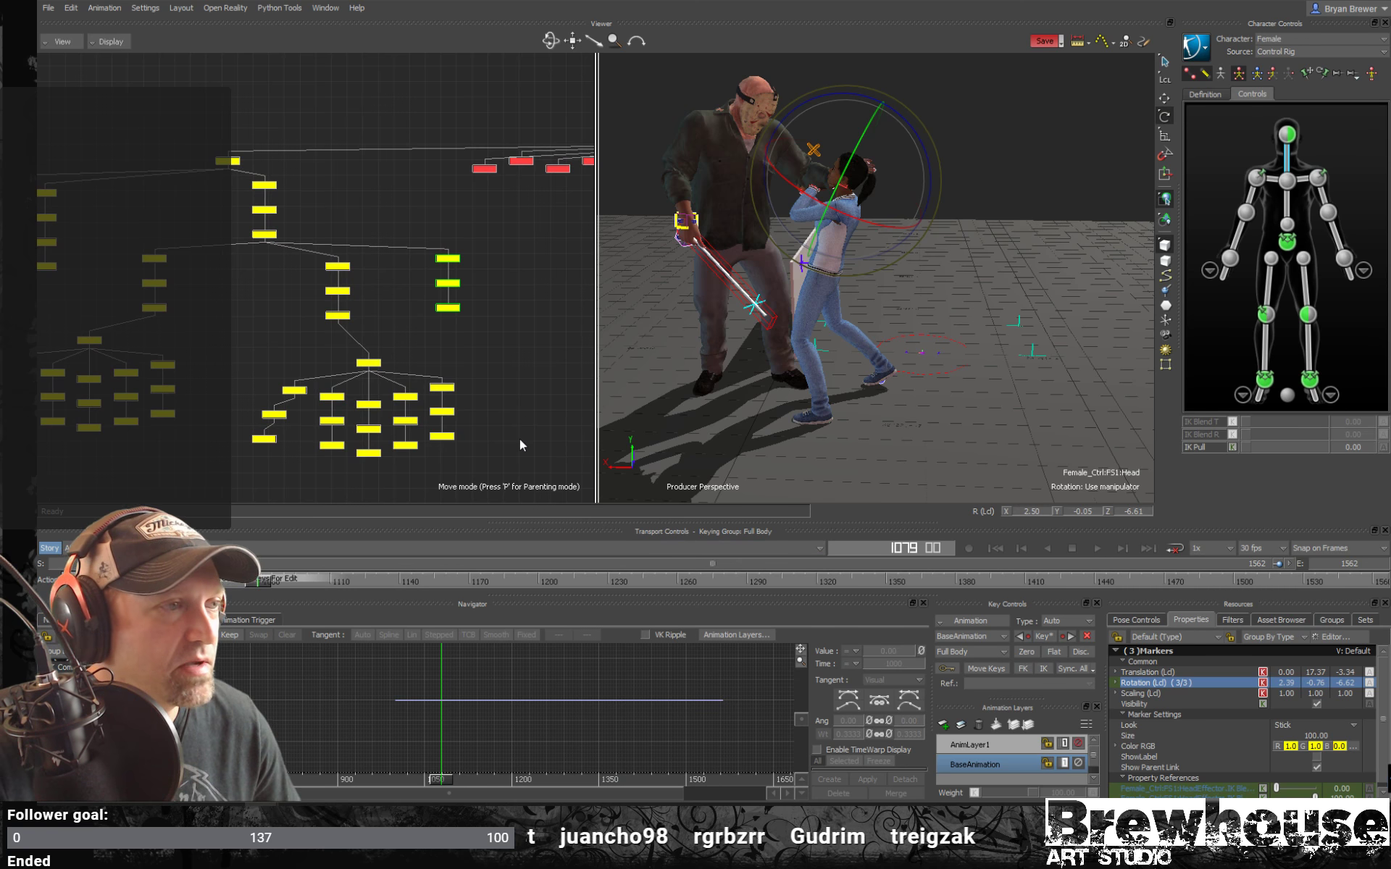
click(936, 249)
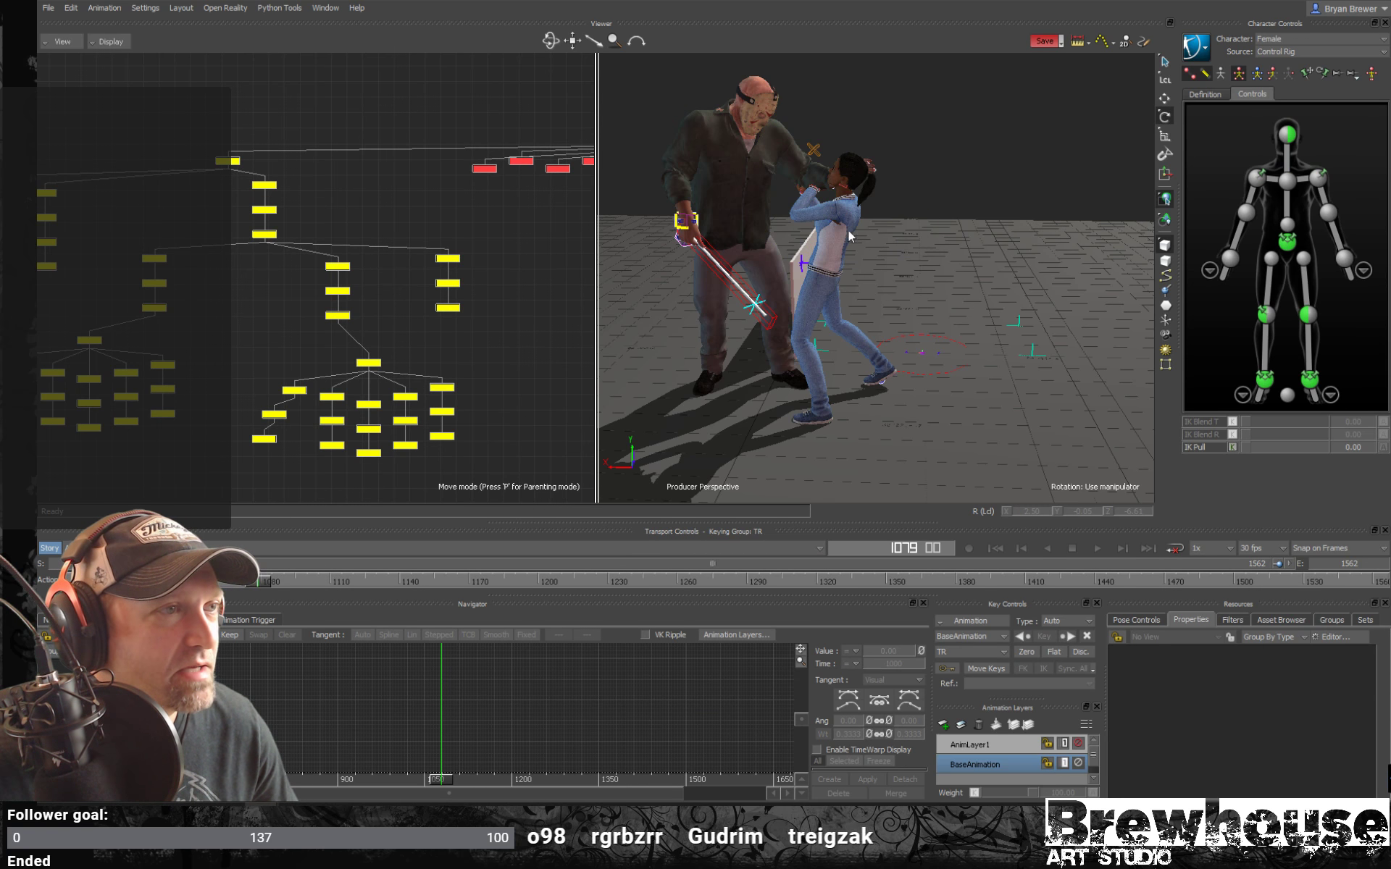
Try adjusting the female's head effector close up, then undo back past the zeroed rotation keys.
scroll(1002, 208, up, 5)
shift+drag(1002, 208, 1071, 390)
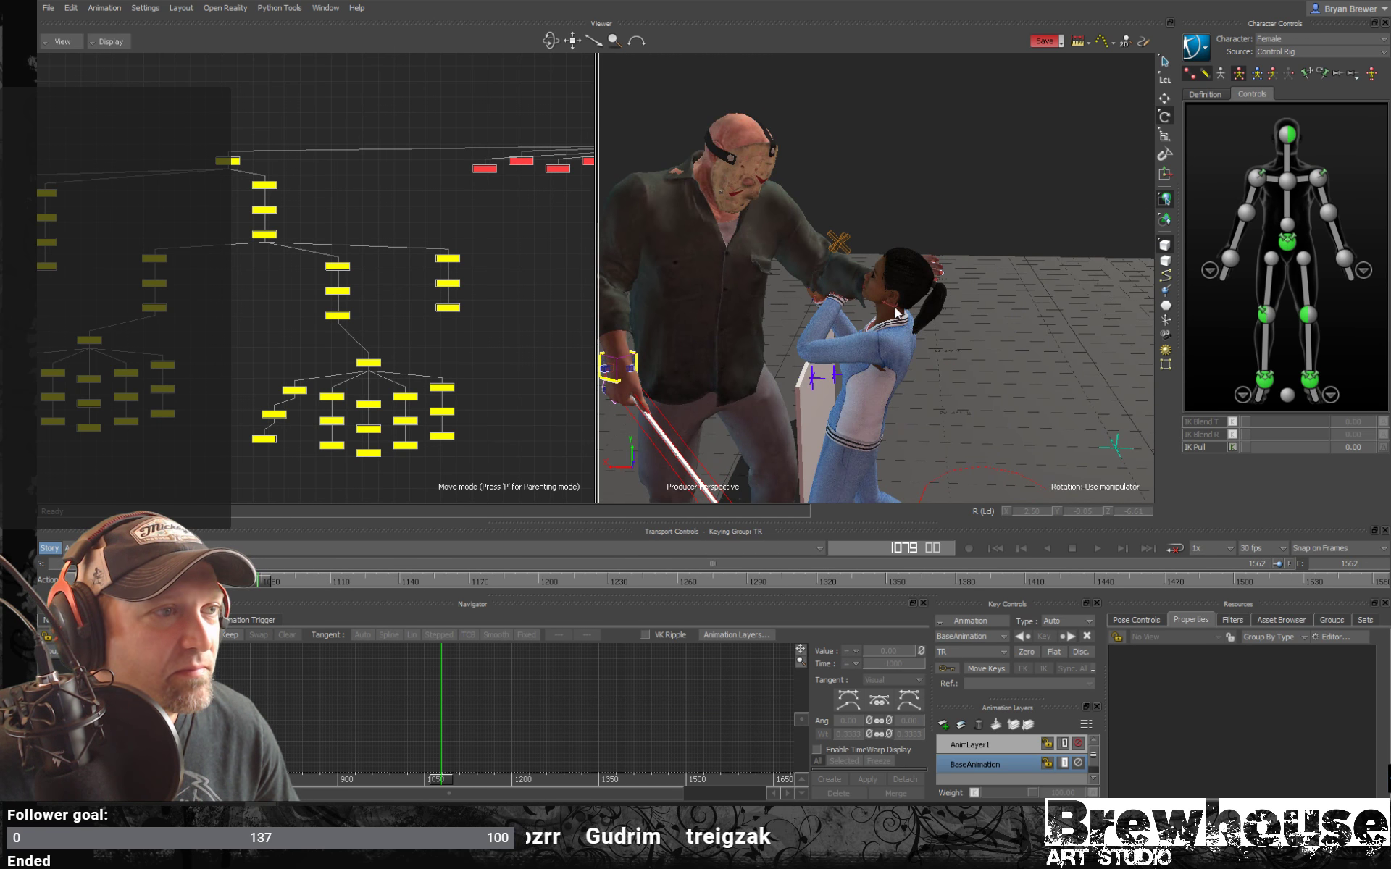
mouse_move(906, 323)
ctrl+mouse_down()
mouse_move(985, 294)
mouse_move(916, 296)
ctrl+mouse_up()
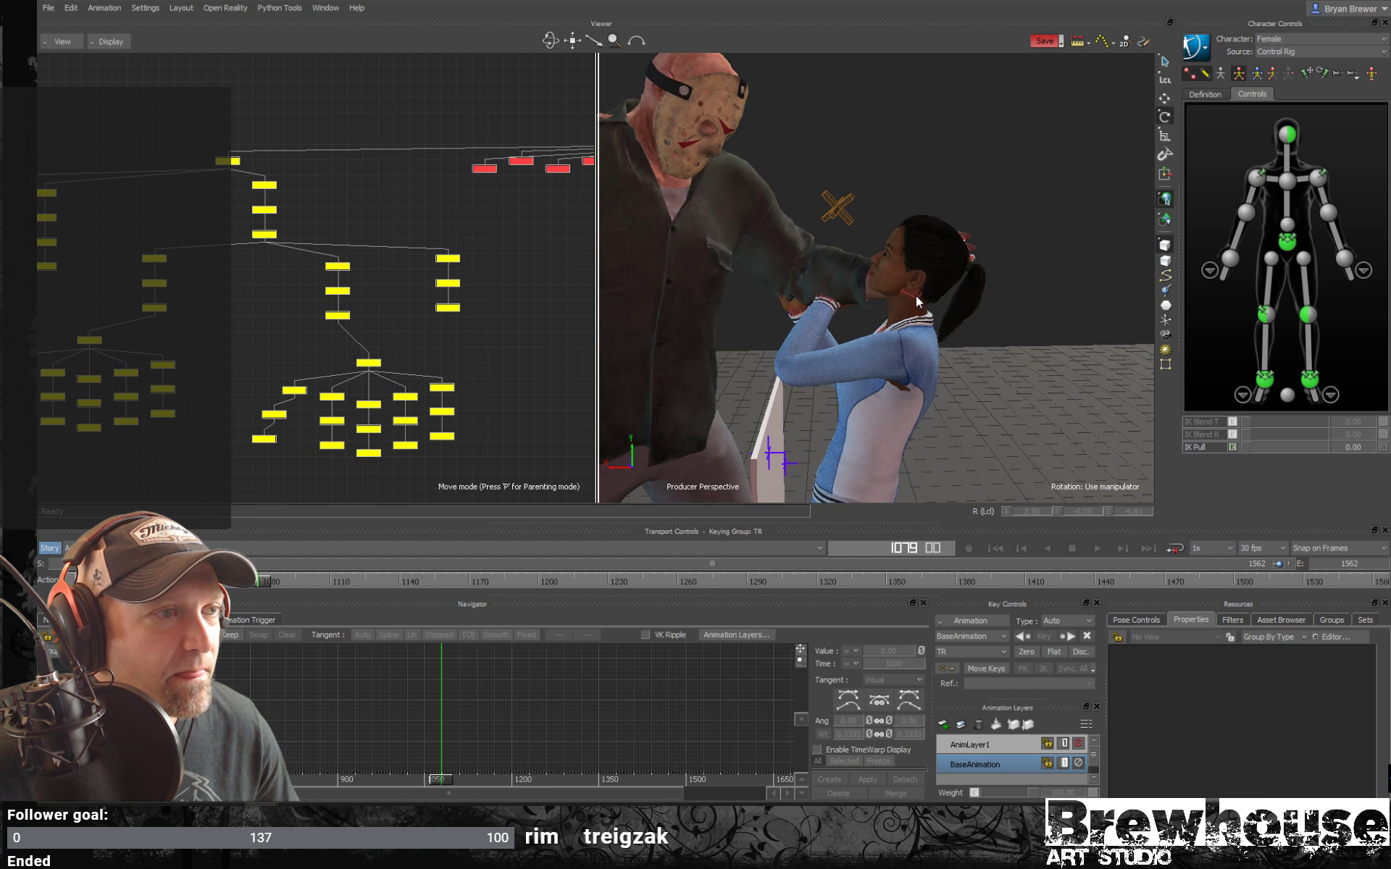
click(916, 297)
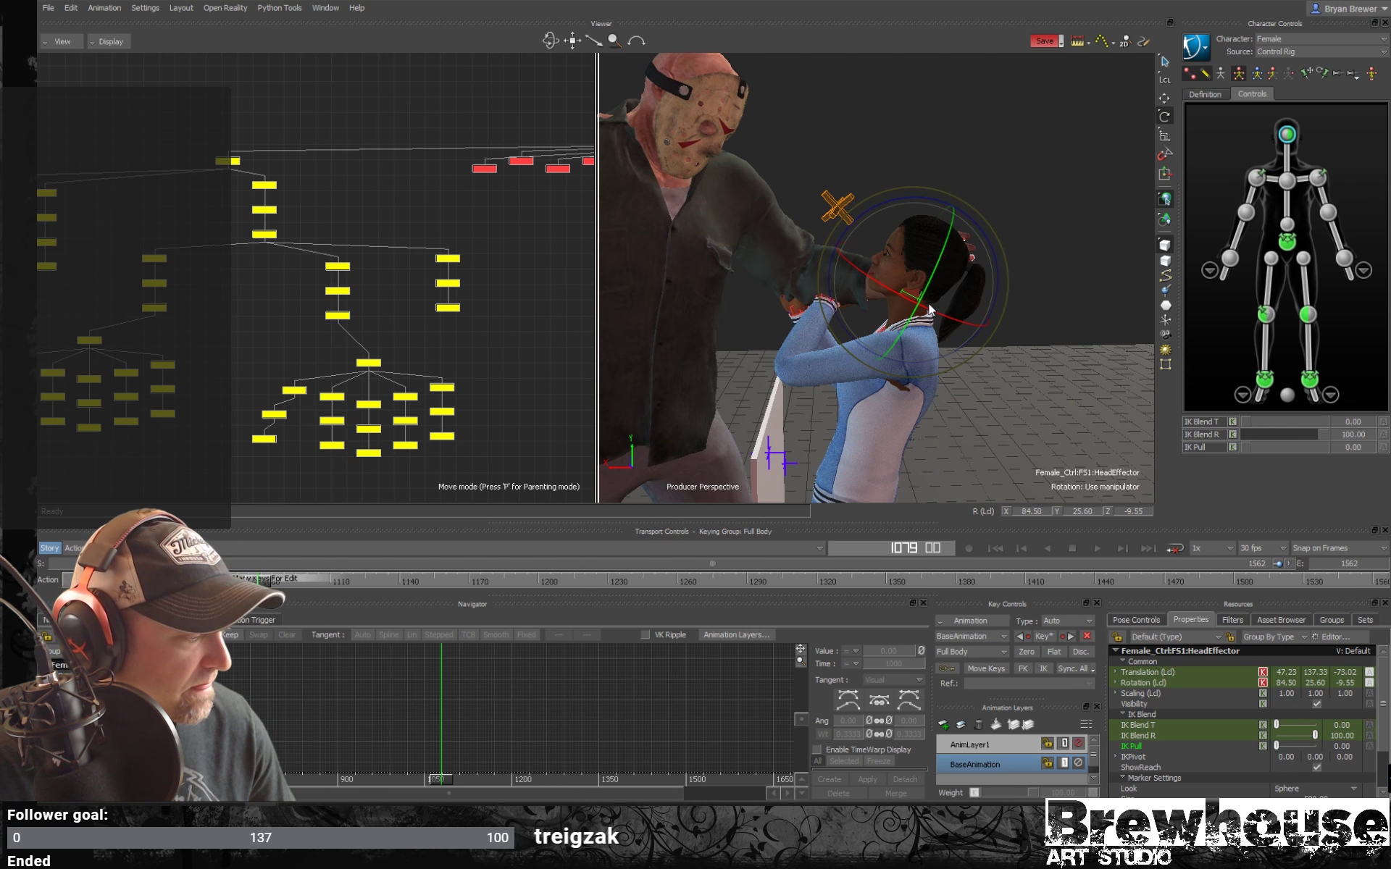
key(ctrl+x)
scroll(1036, 297, up, 3)
ctrl+shift+drag(1075, 303, 1001, 244)
key(ctrl+z)
key(ctrl+z)
key(ctrl+z)
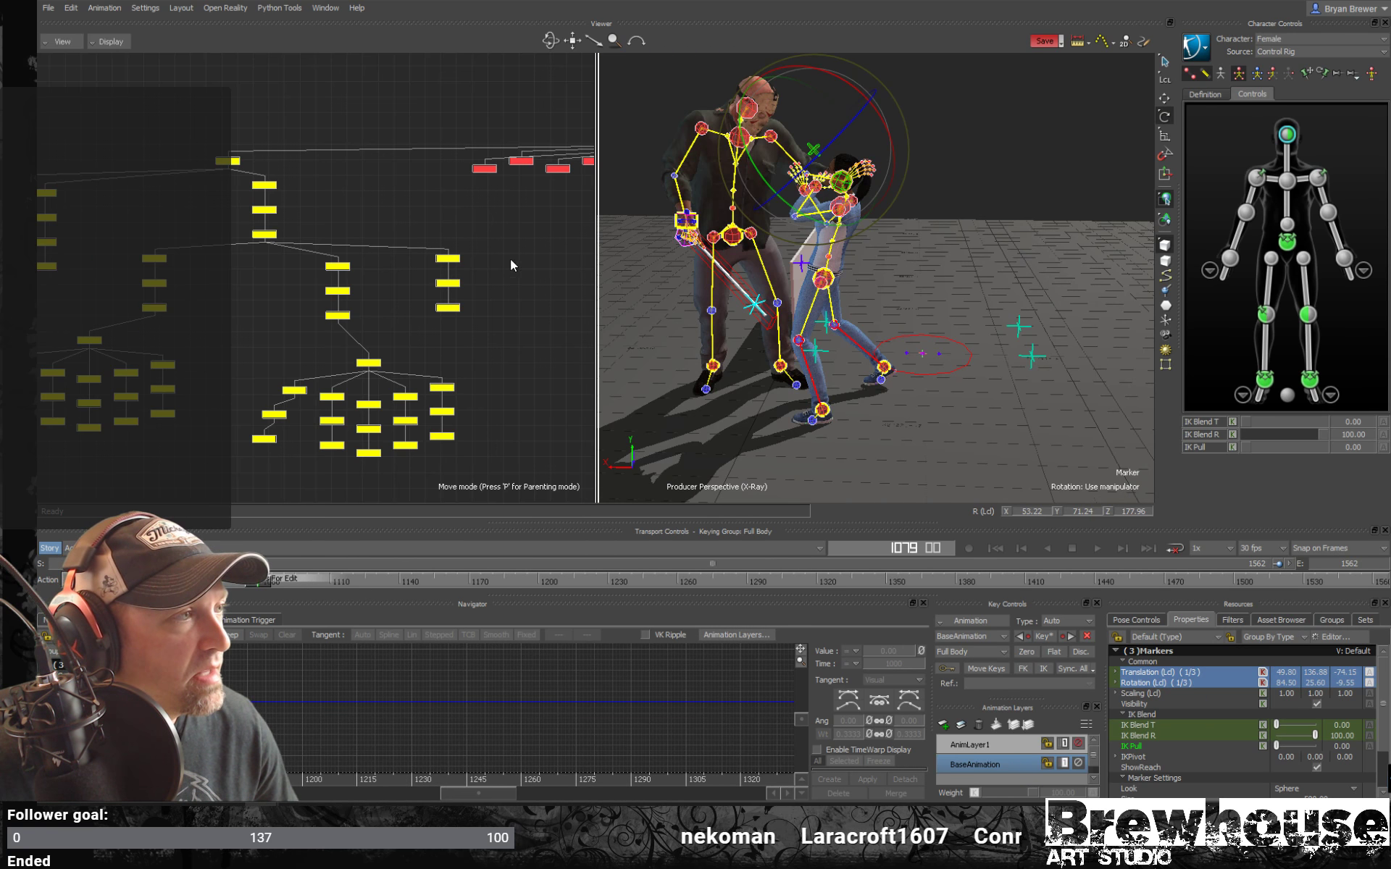
Set the BaseAnimation rotation keys of the female's neck and head markers to 0 and check her head beside Jason's hand.
drag(489, 244, 433, 335)
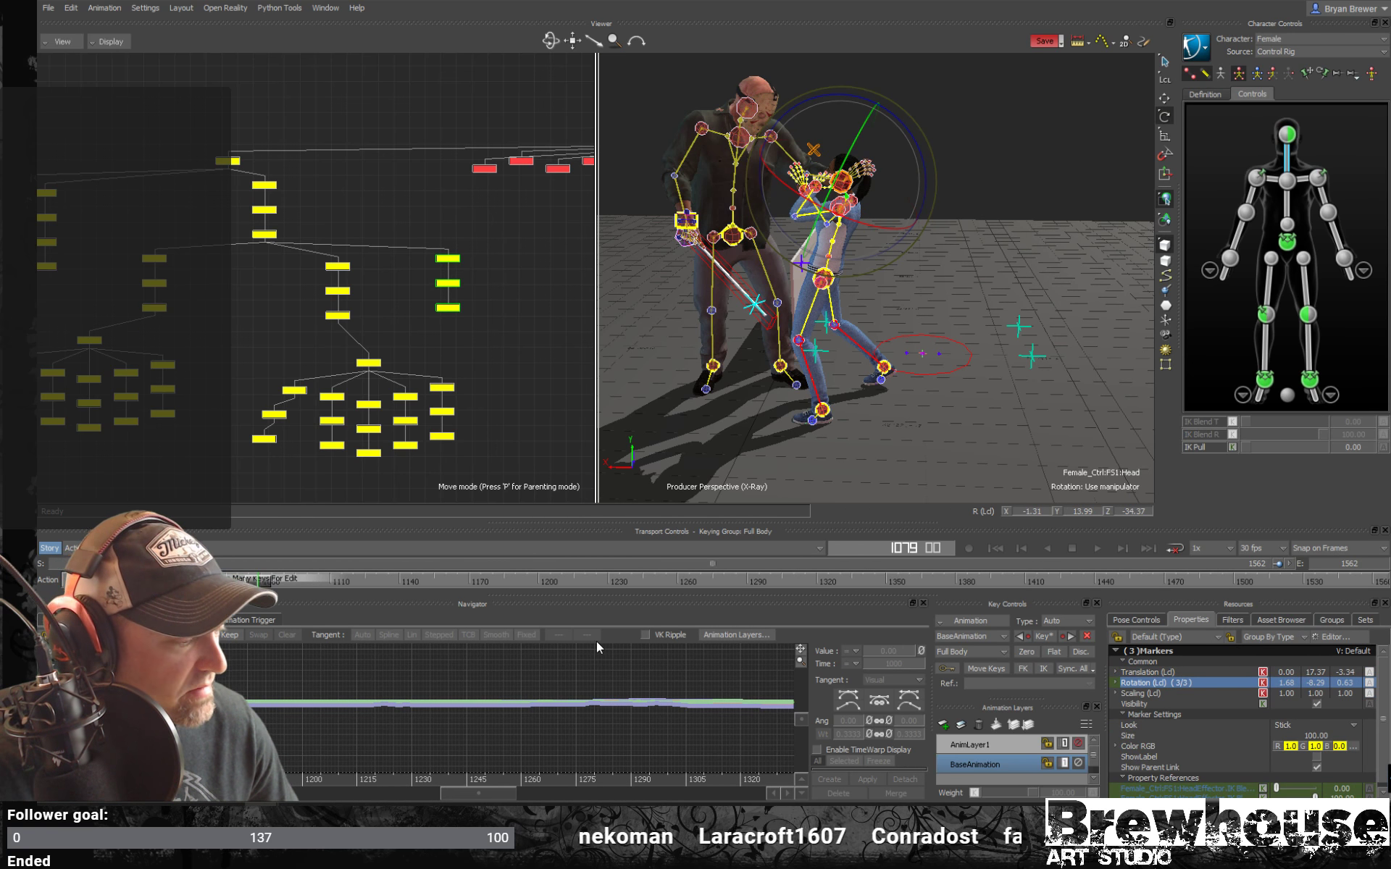
ctrl+drag(572, 663, 677, 746)
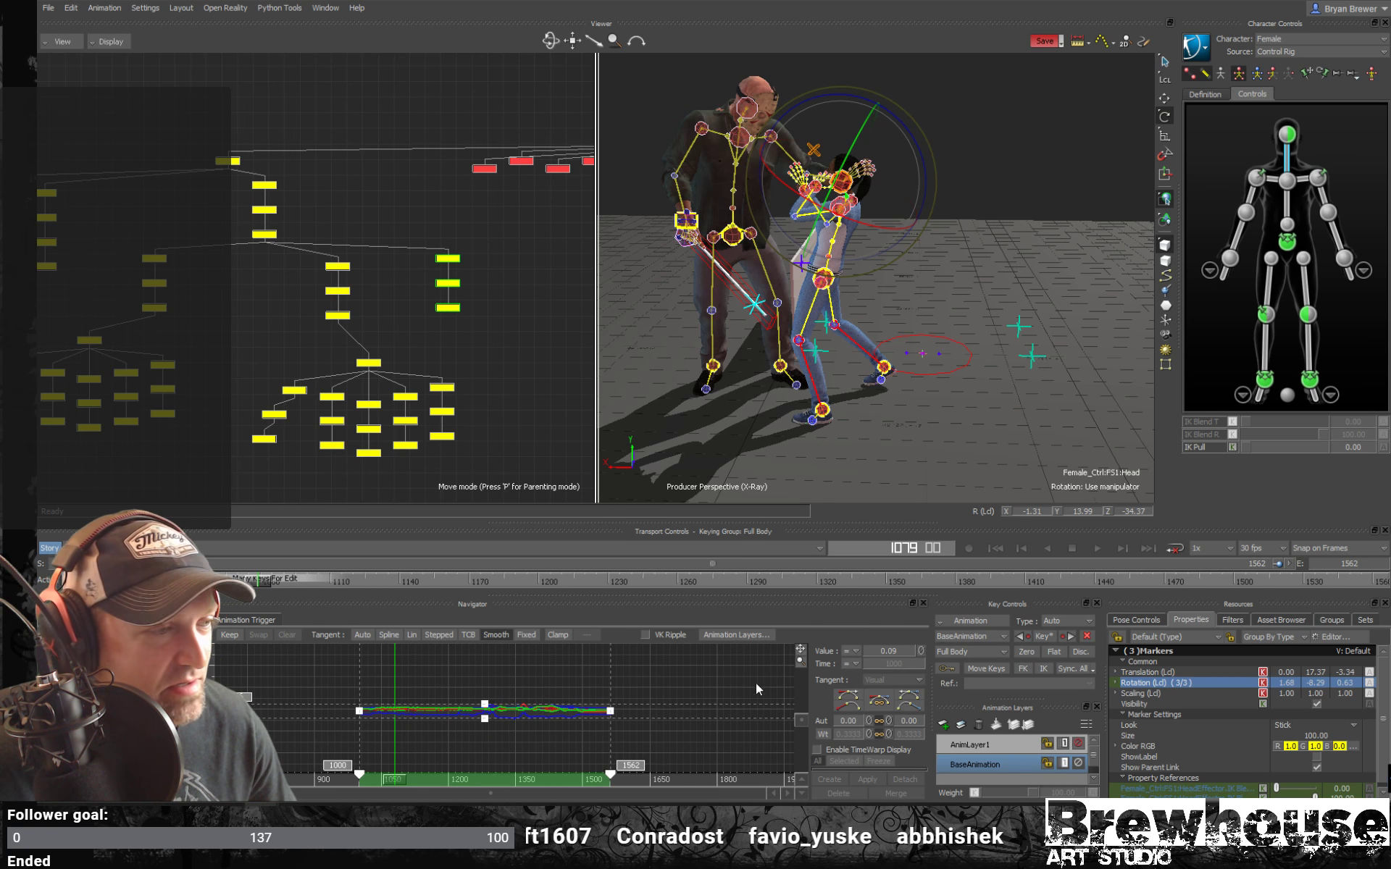
click(921, 650)
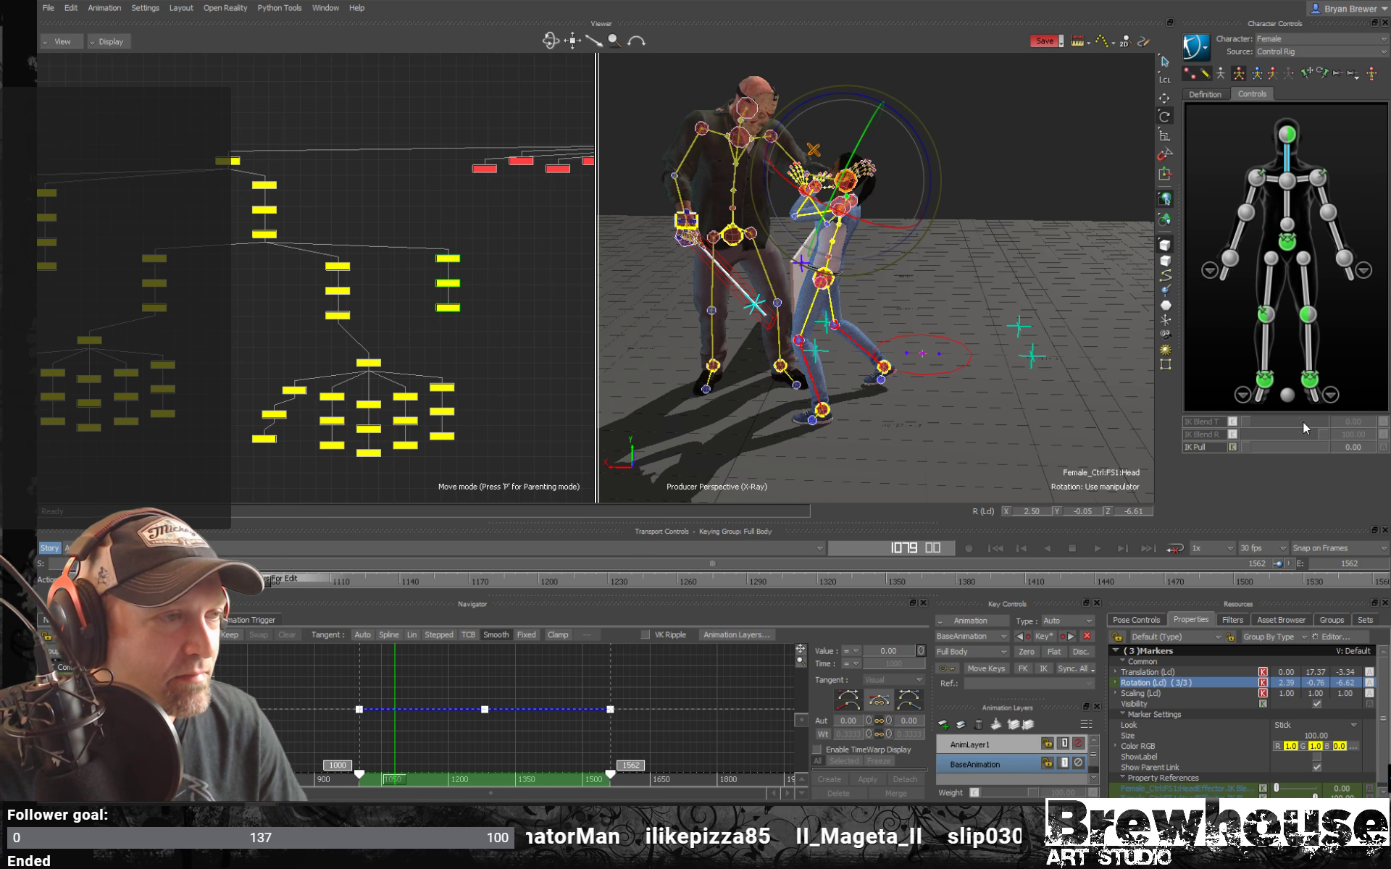
shift+drag(871, 284, 887, 313)
key(ctrl+a)
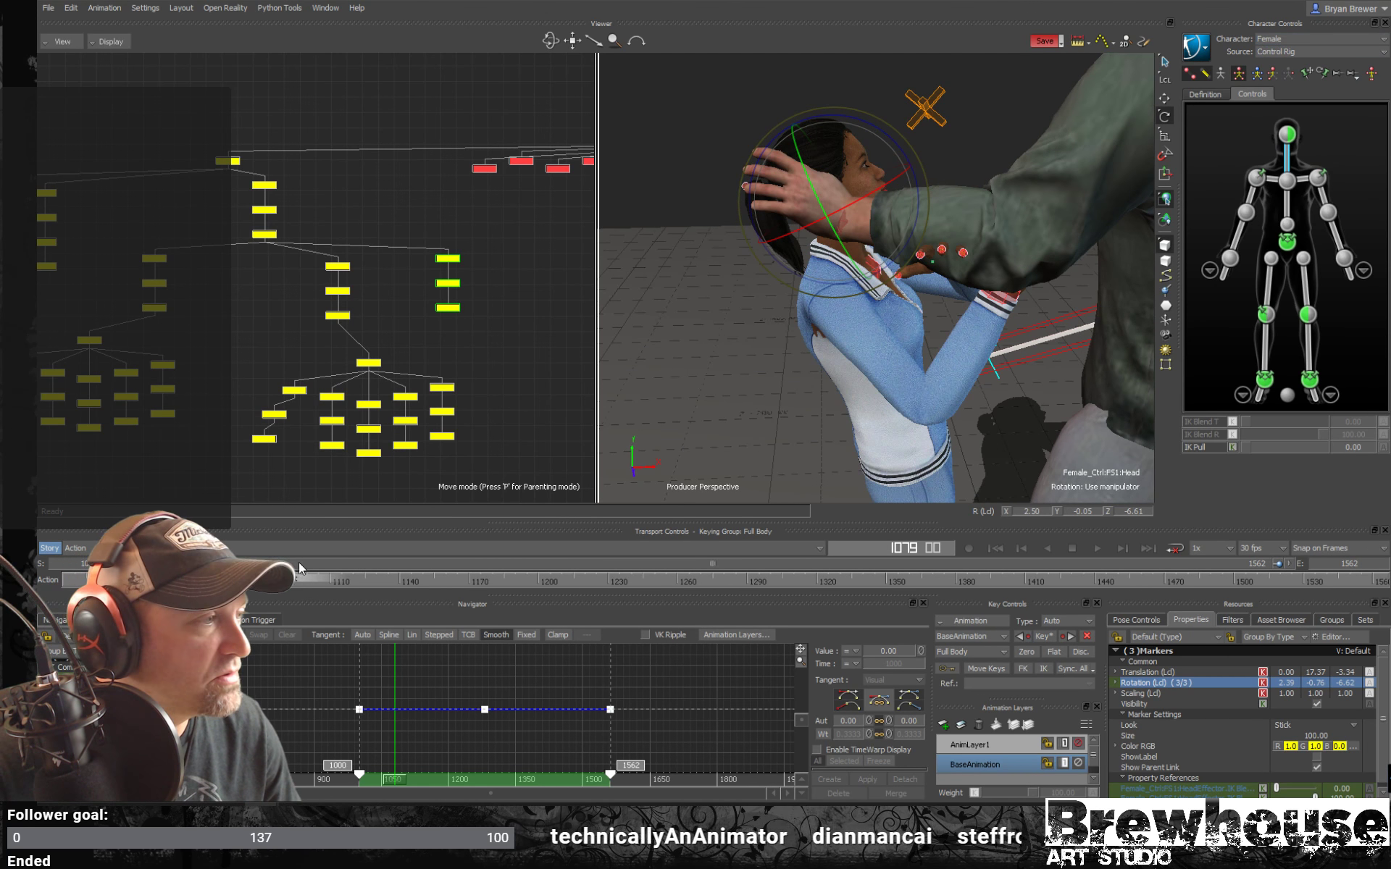
Set all AnimLayer1 rotation keys of the female's neck and head markers from frame 1079 to 1274 to 0.
click(1287, 134)
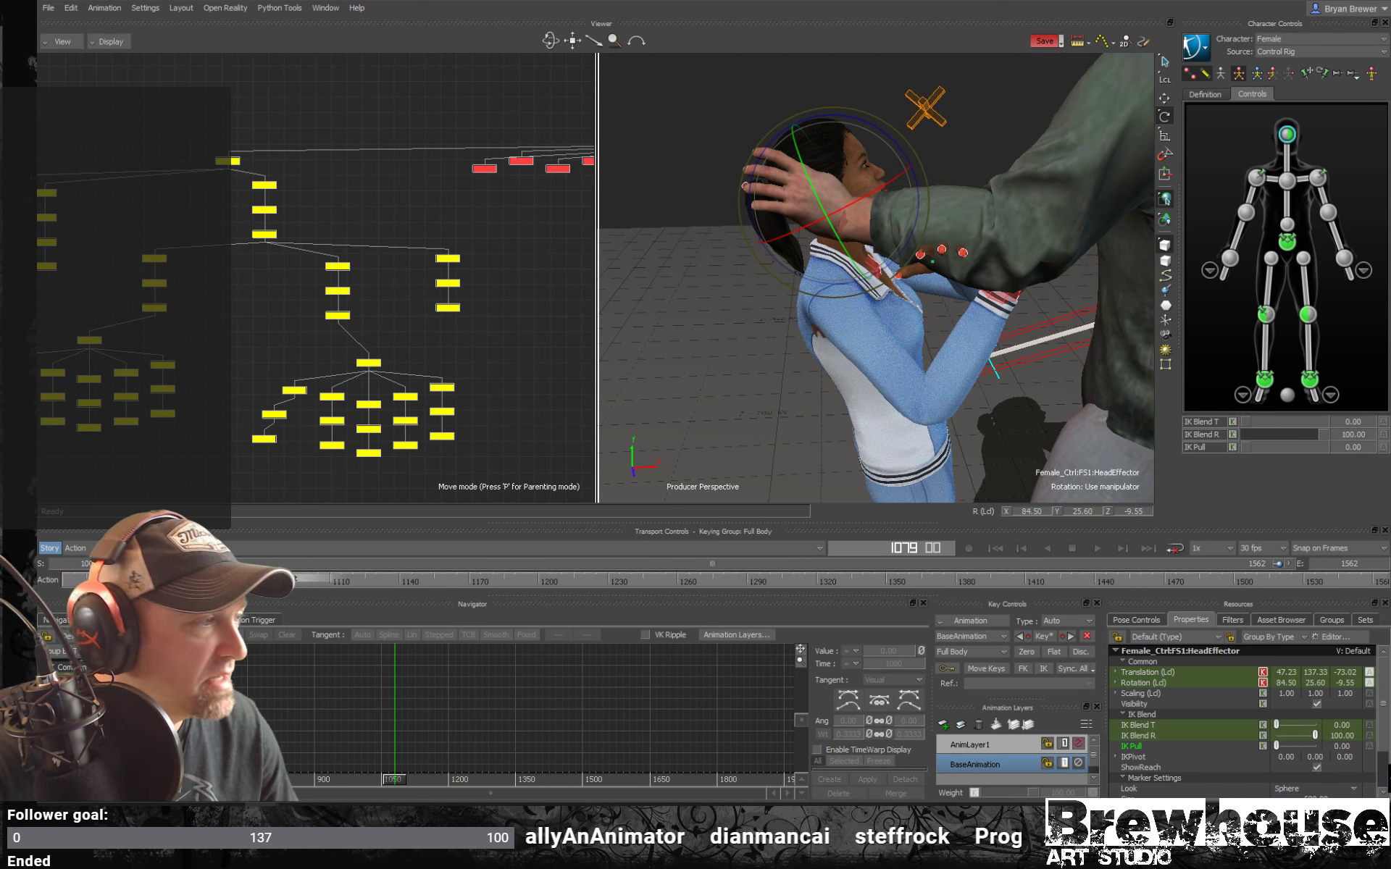
click(985, 744)
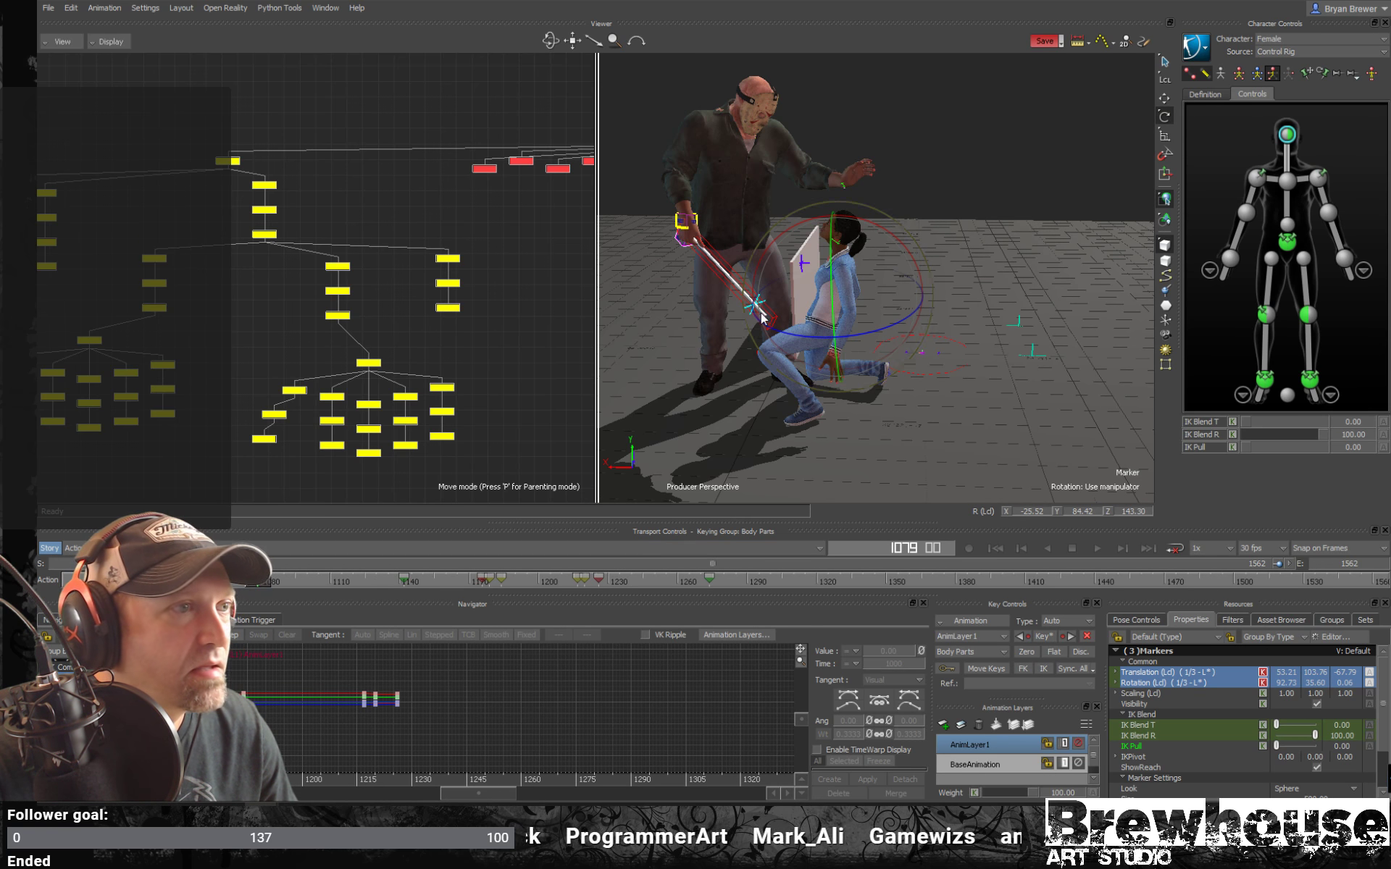
ctrl+shift+drag(833, 283, 900, 276)
shift+drag(849, 346, 811, 290)
drag(494, 218, 433, 319)
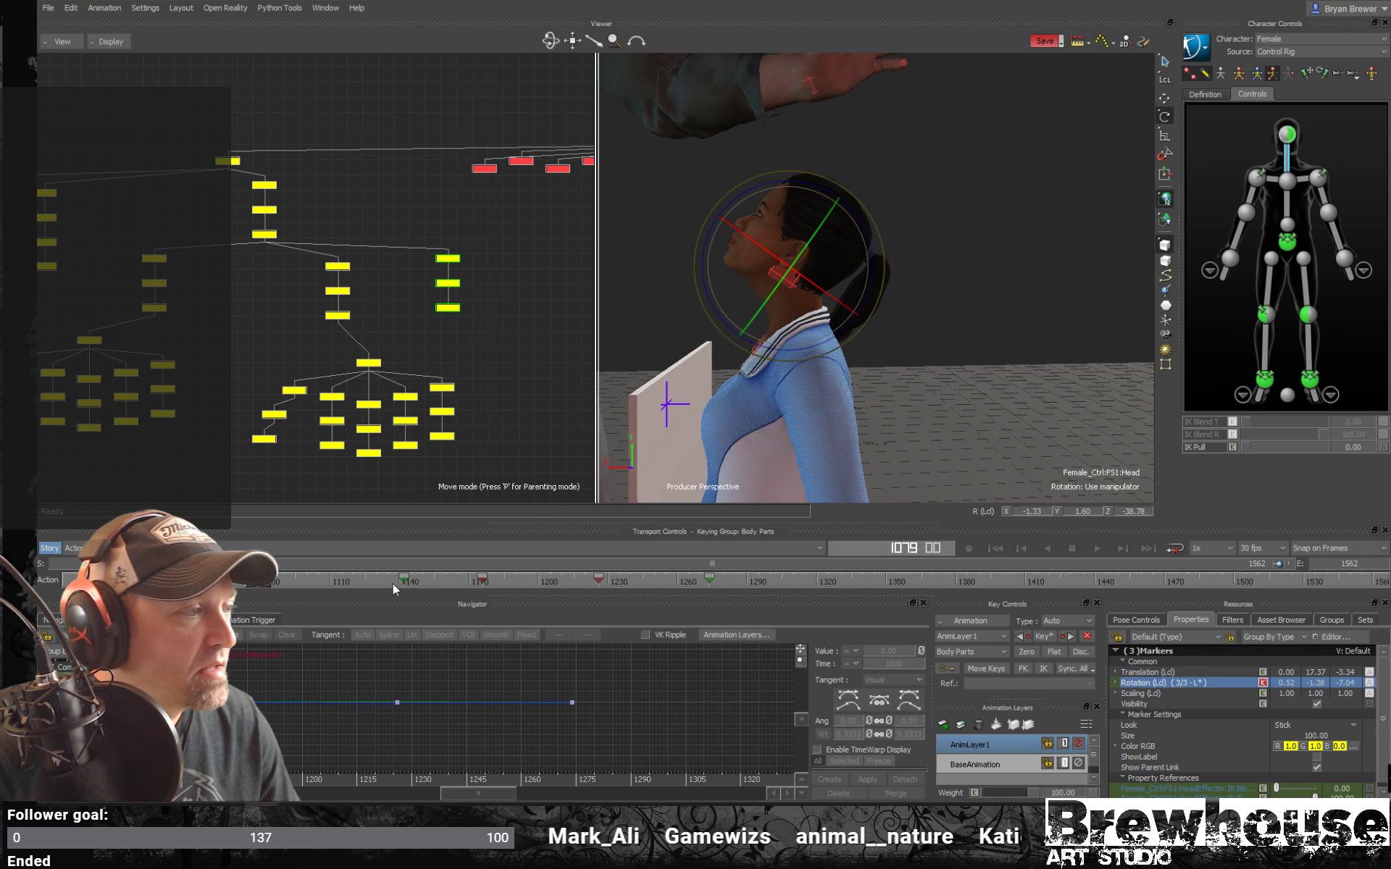
key(a)
ctrl+drag(627, 714, 463, 623)
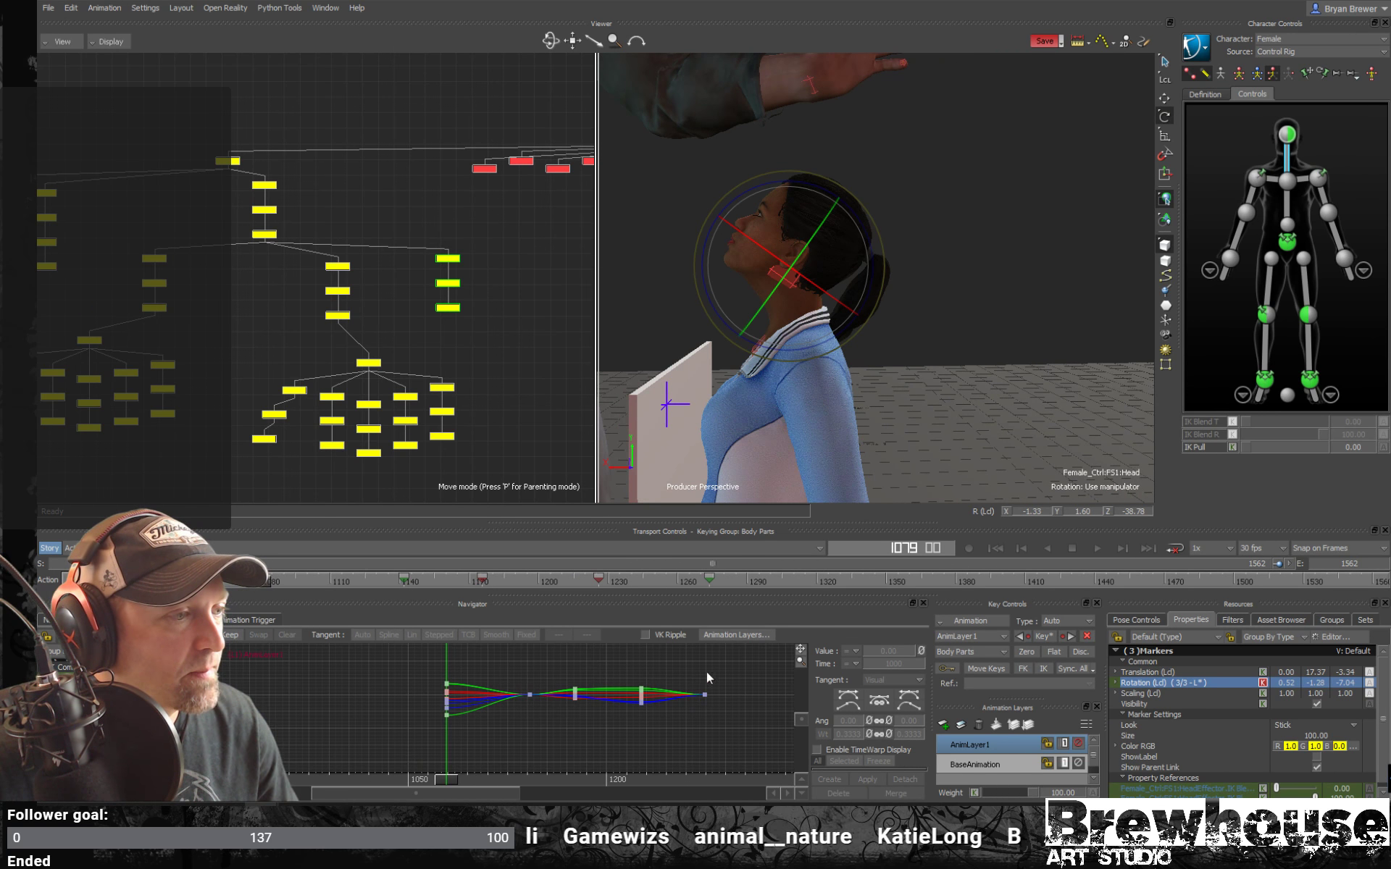
drag(711, 661, 421, 759)
click(914, 652)
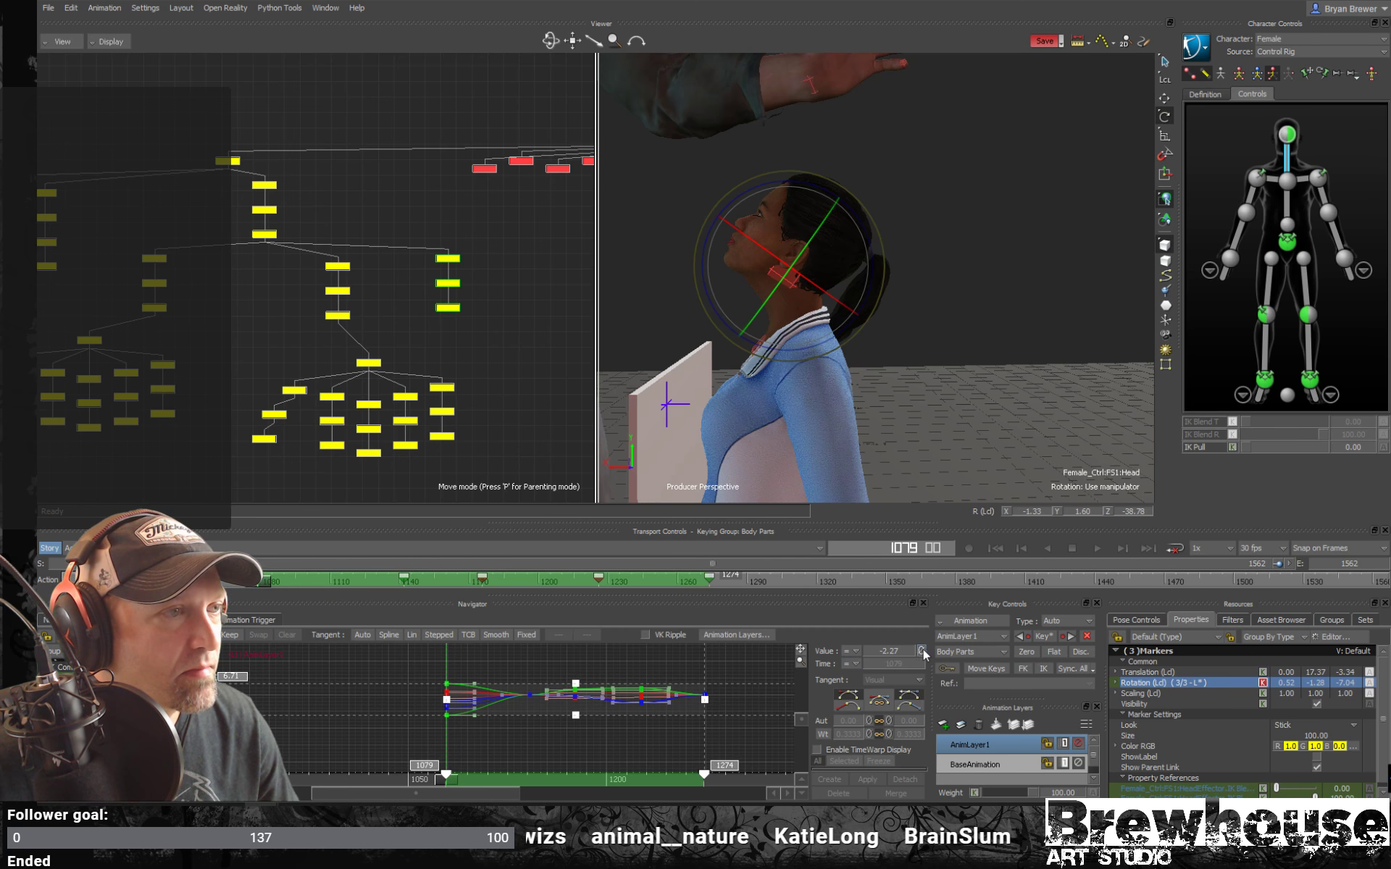
text(0)
key(Return)
click(737, 738)
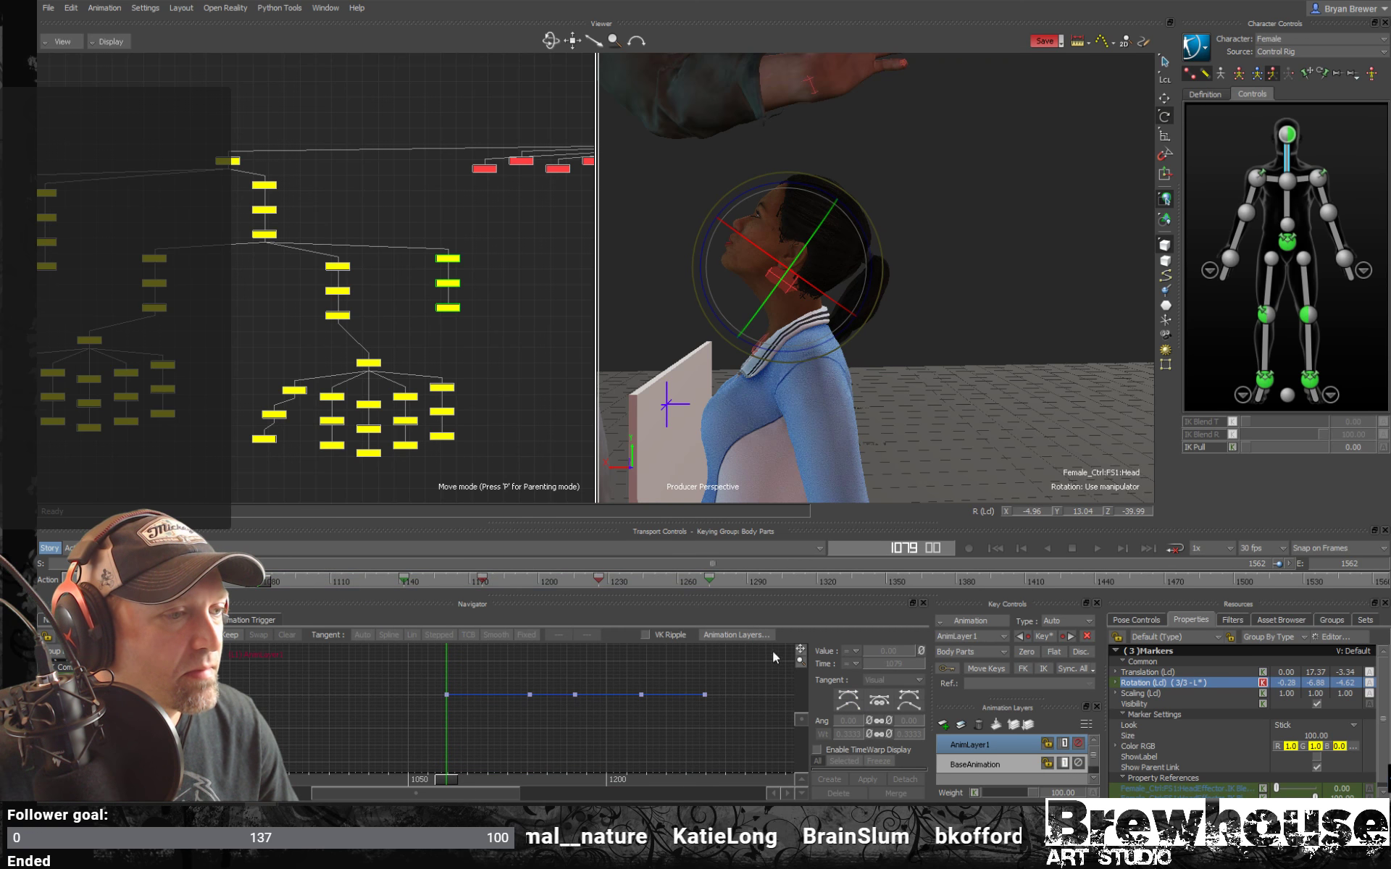
Zero the BaseAnimation rotation keys of the female's neck and head markers from frame 1000 to 1562.
drag(497, 229, 423, 329)
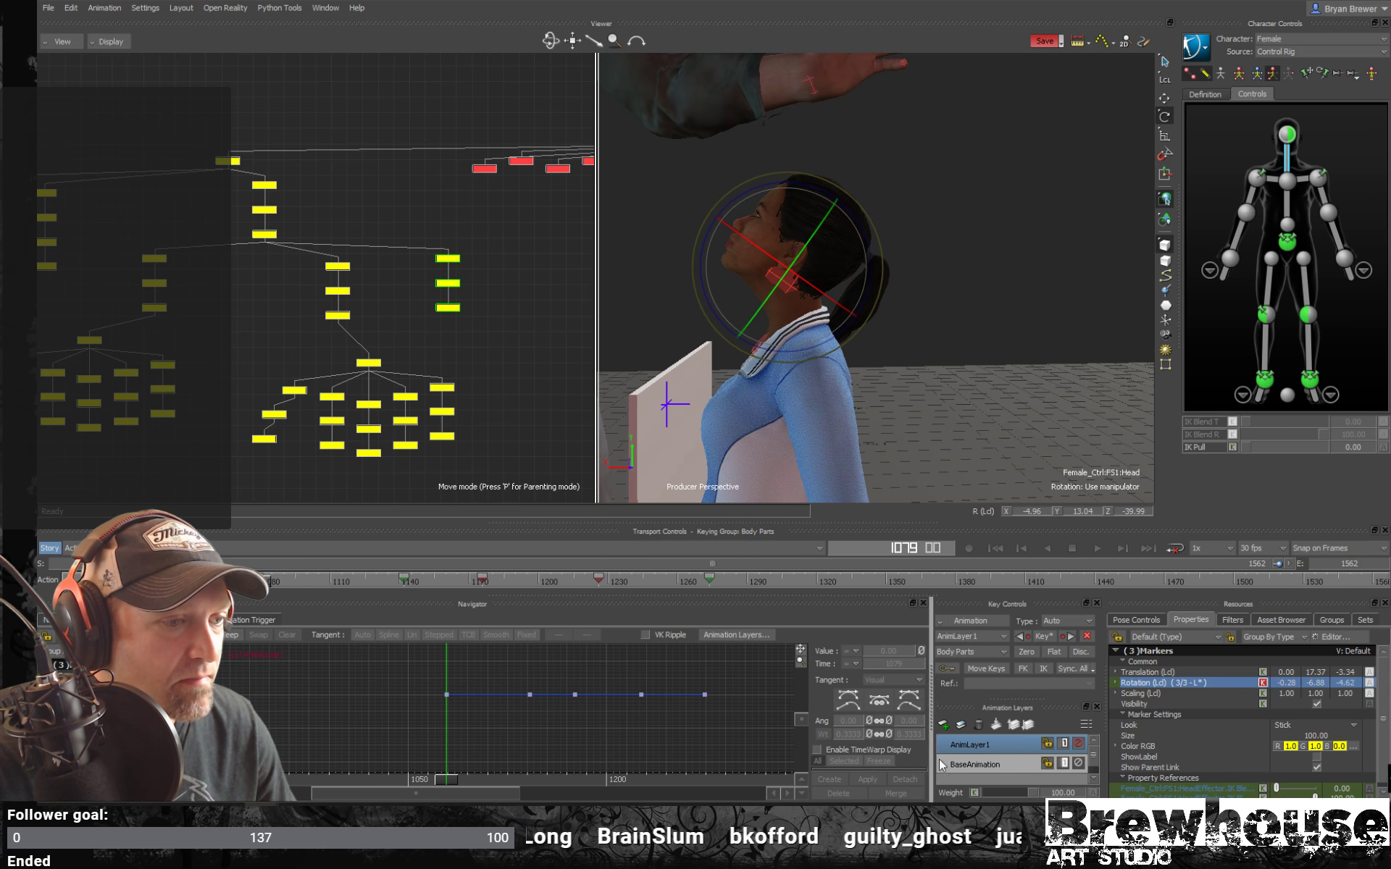
click(974, 764)
ctrl+drag(607, 677, 760, 736)
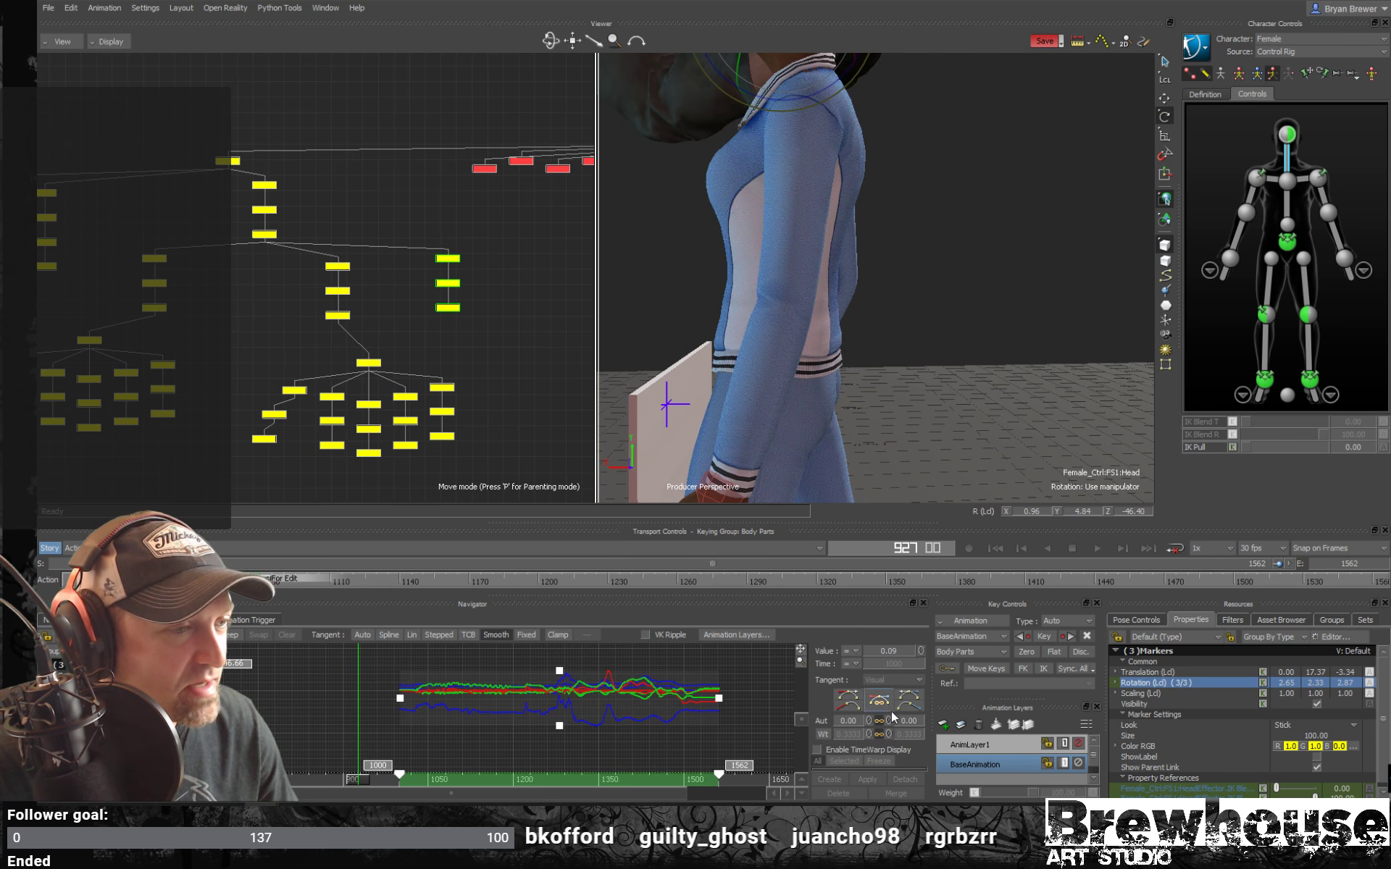
click(922, 650)
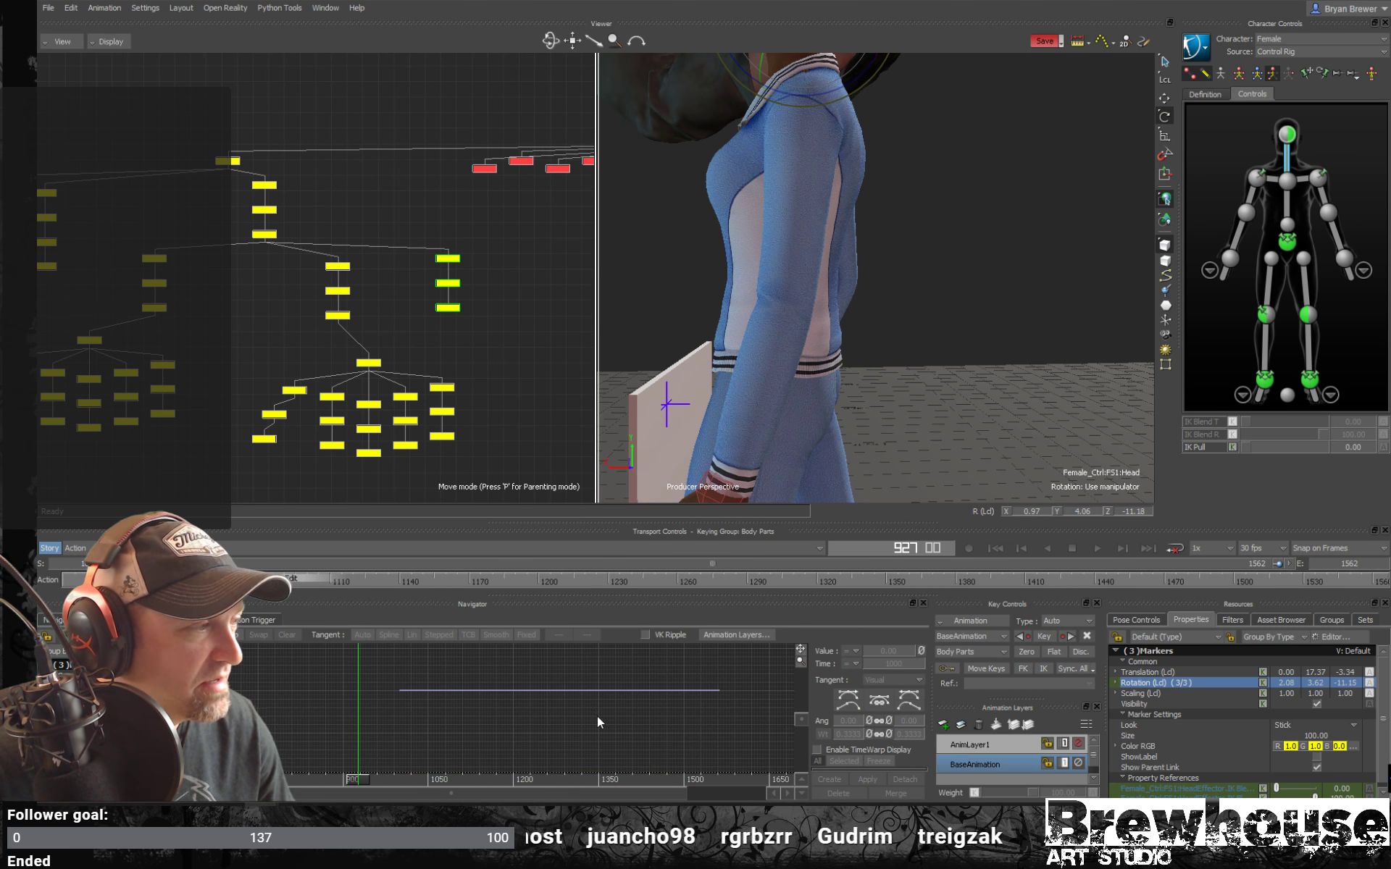
Delete the BaseAnimation rotation keys of the female's neck and head markers, leaving only the key at frame 1000.
drag(752, 657, 472, 702)
key(Delete)
scroll(472, 708, up, 3)
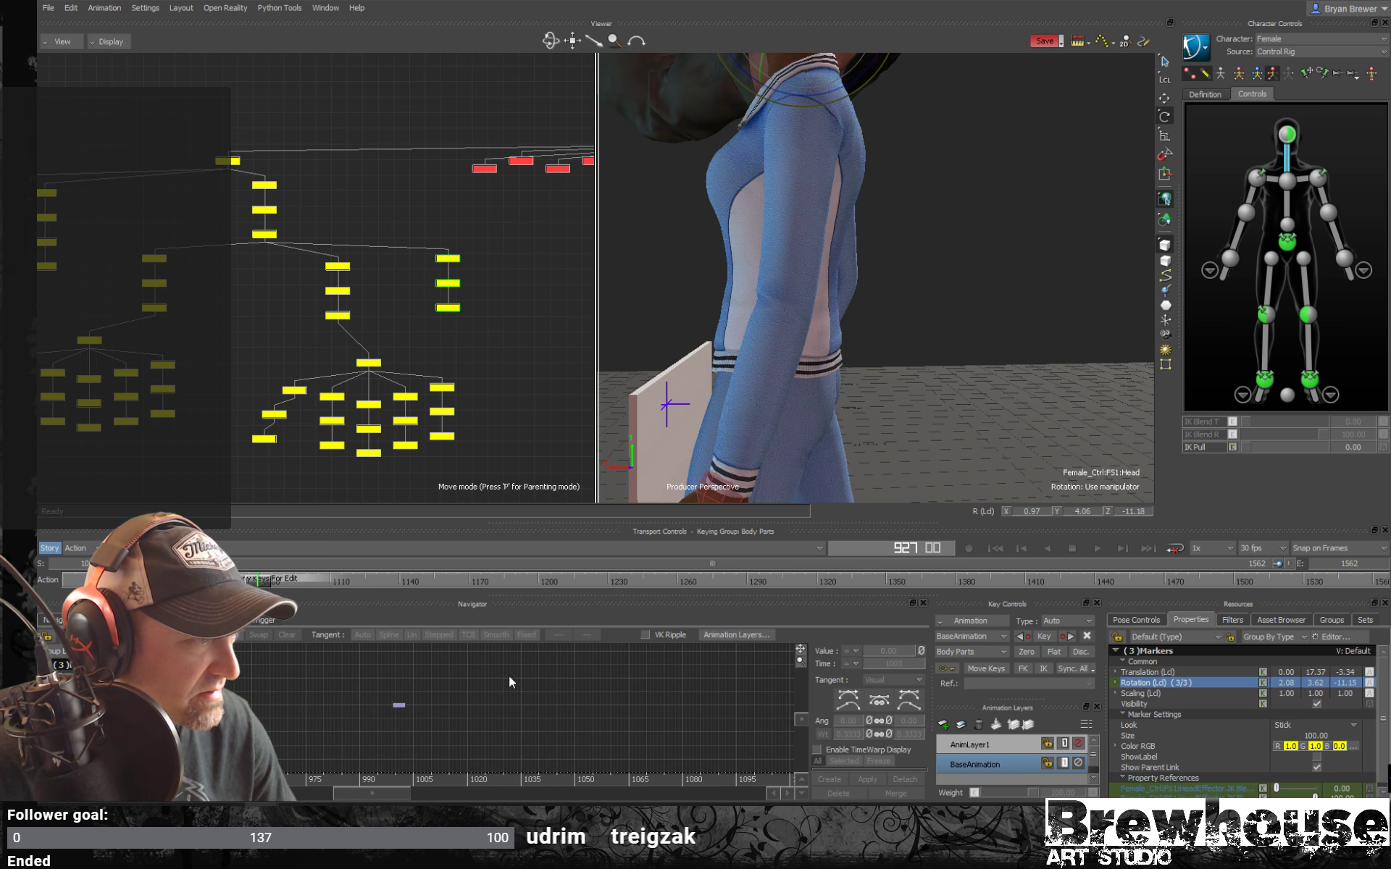
scroll(430, 684, up, 5)
drag(434, 675, 368, 730)
key(Delete)
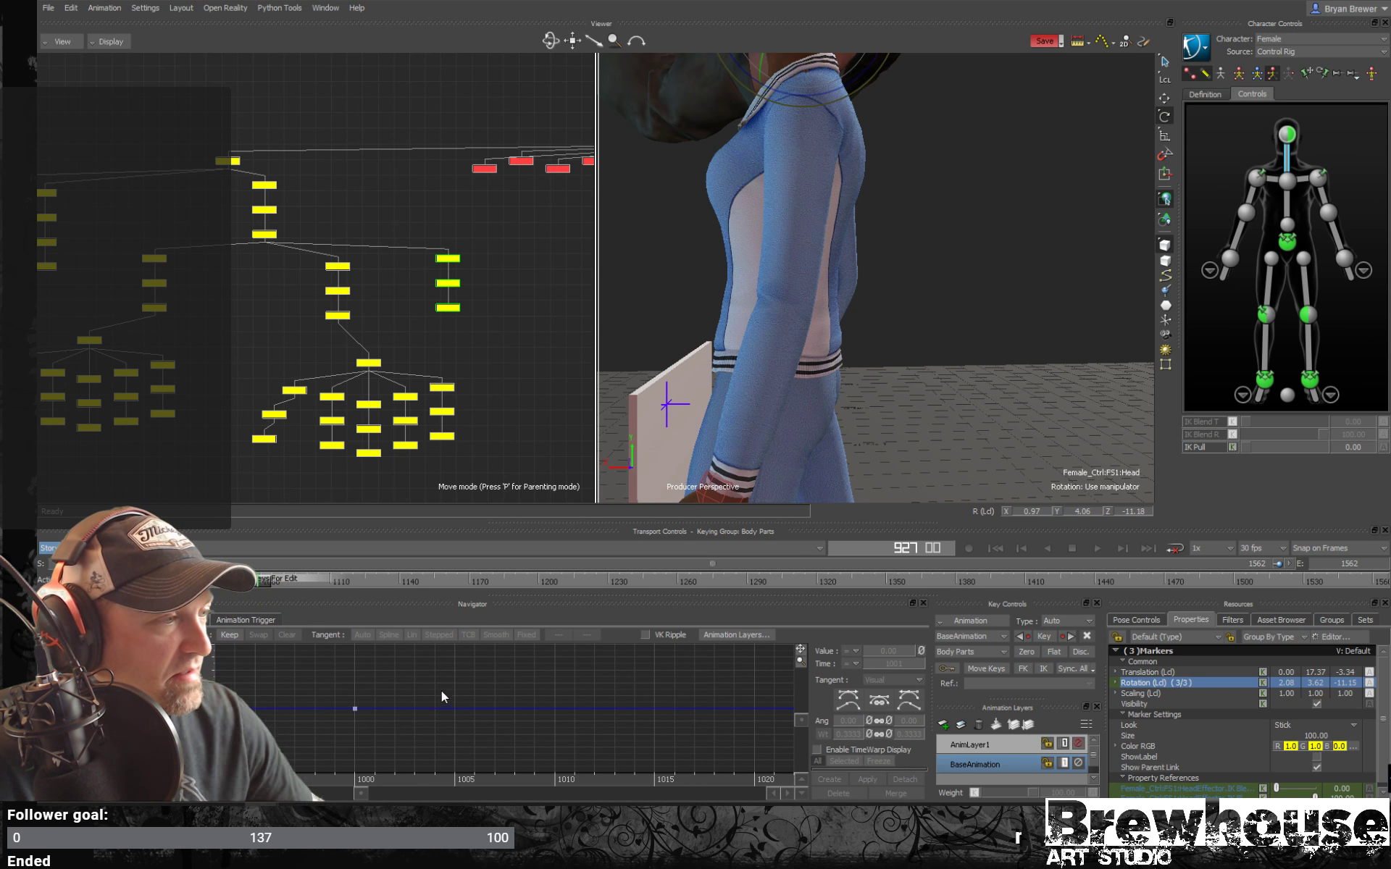
Check the female's head pose beside Jason and key her head effector on AnimLayer1 at frame 927.
click(969, 269)
alt+right_drag(969, 270, 797, 278)
alt+middle_drag(888, 195, 907, 281)
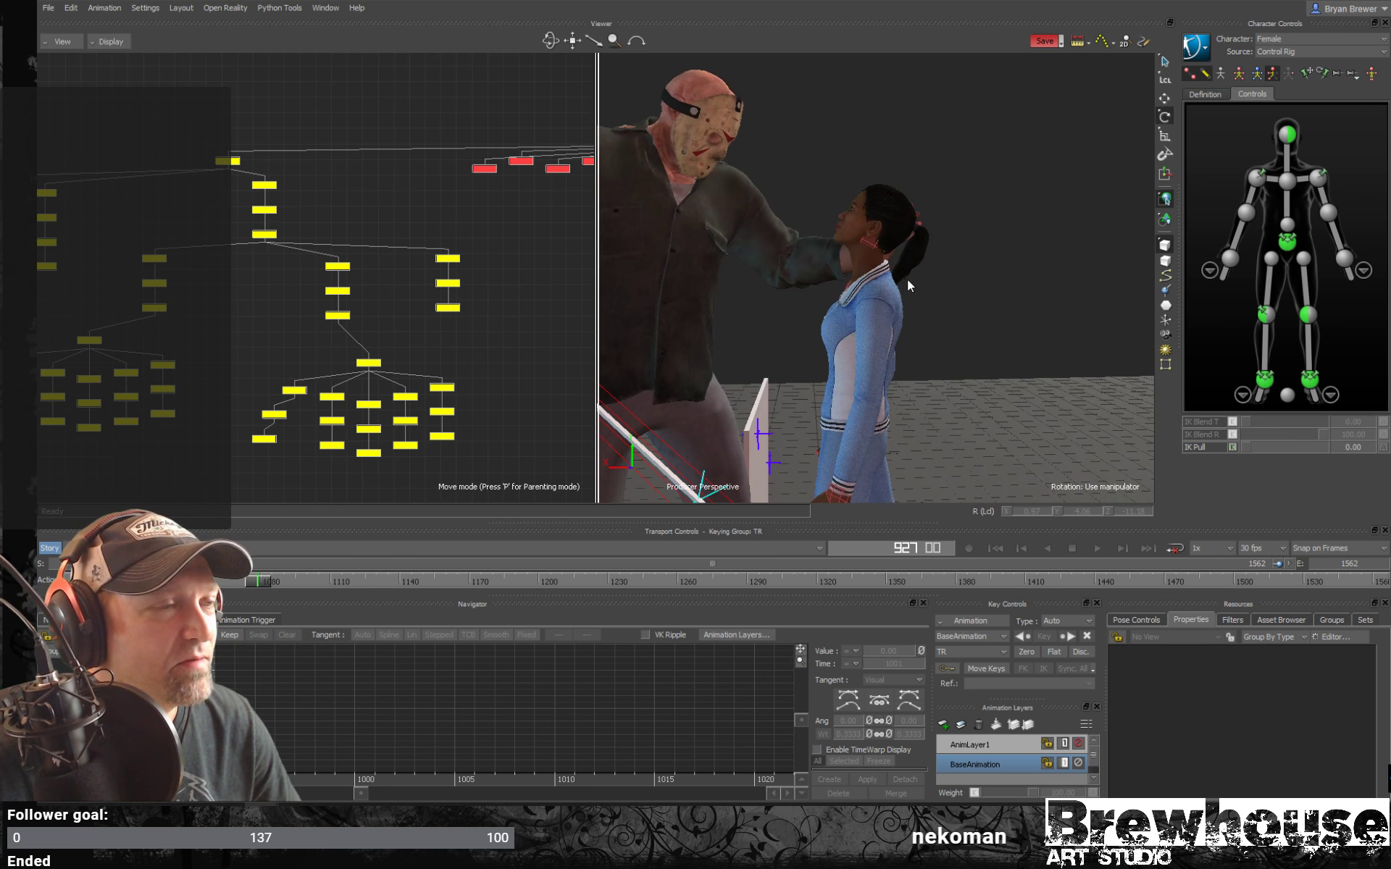
alt+drag(907, 281, 934, 290)
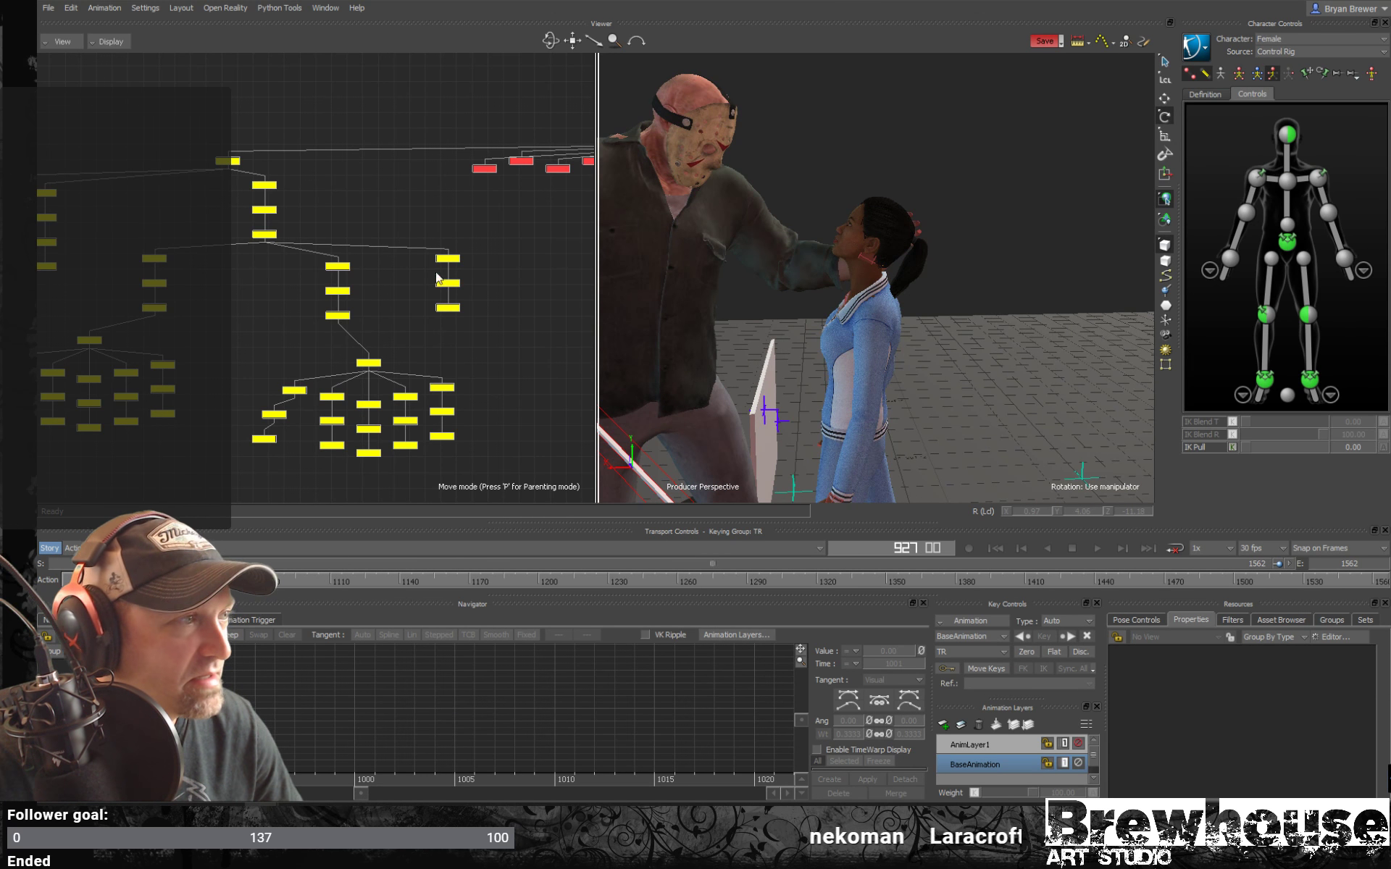
click(1229, 258)
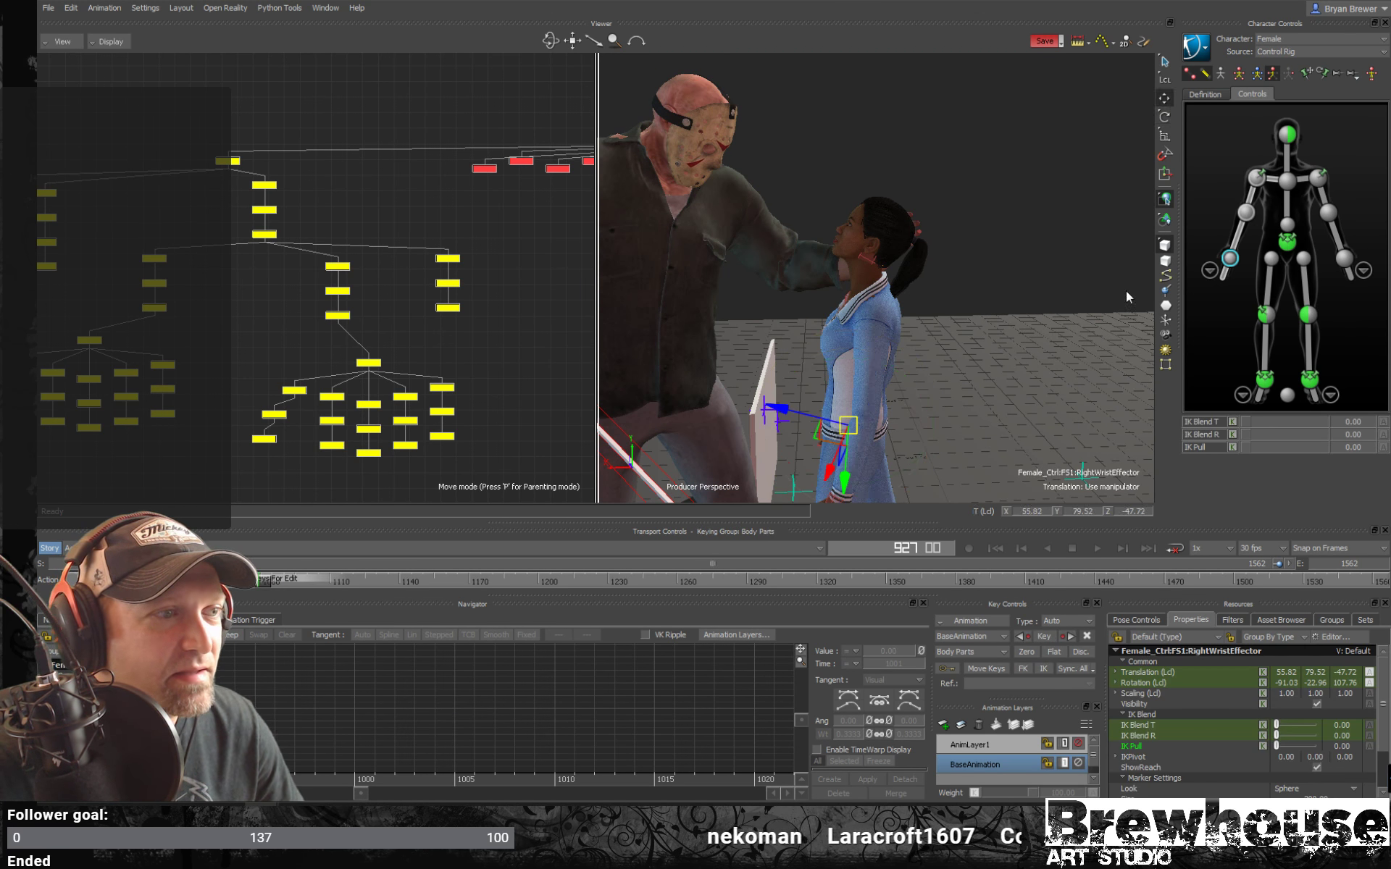
click(1287, 133)
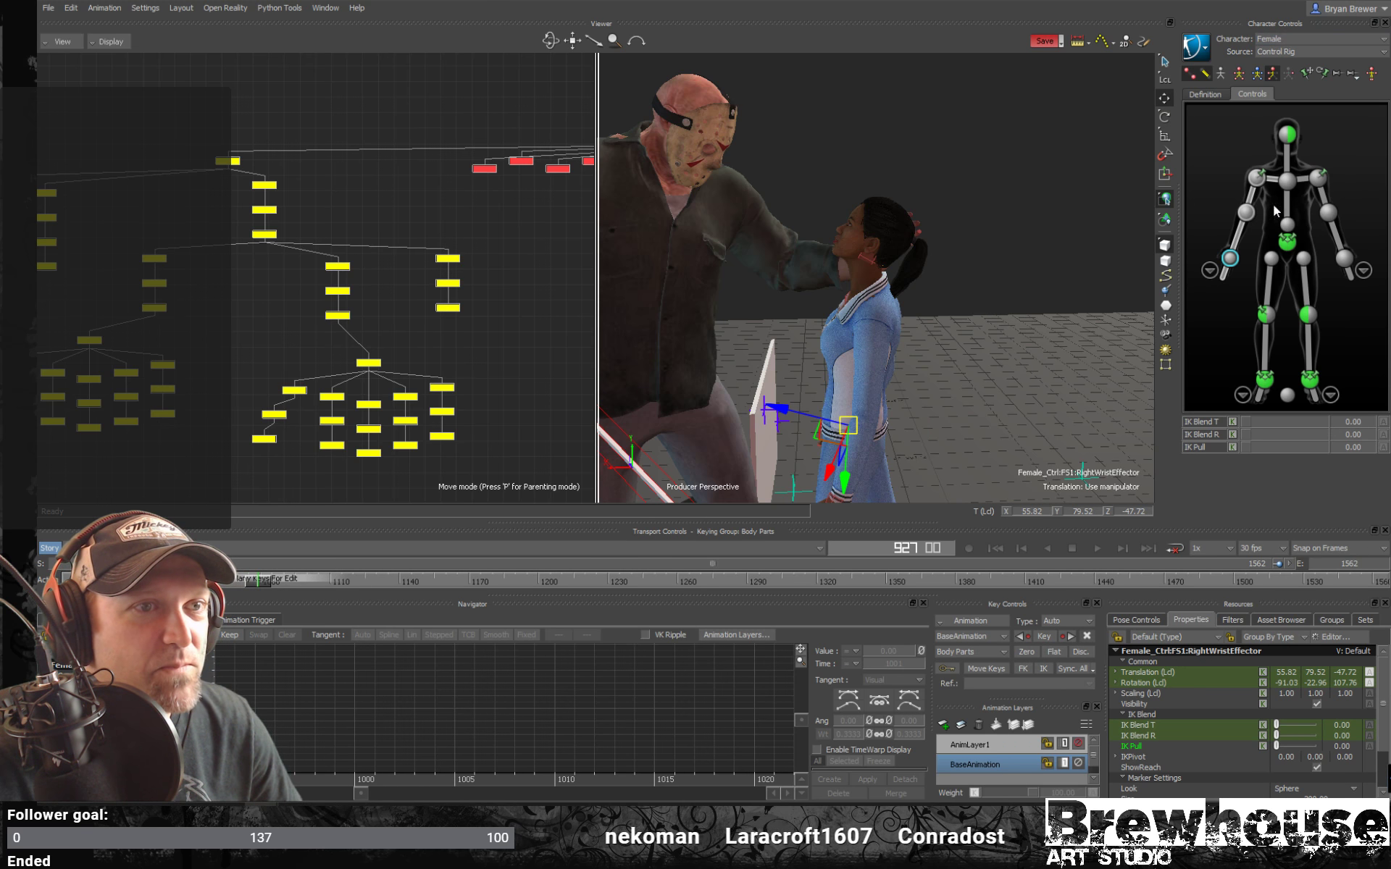
click(972, 743)
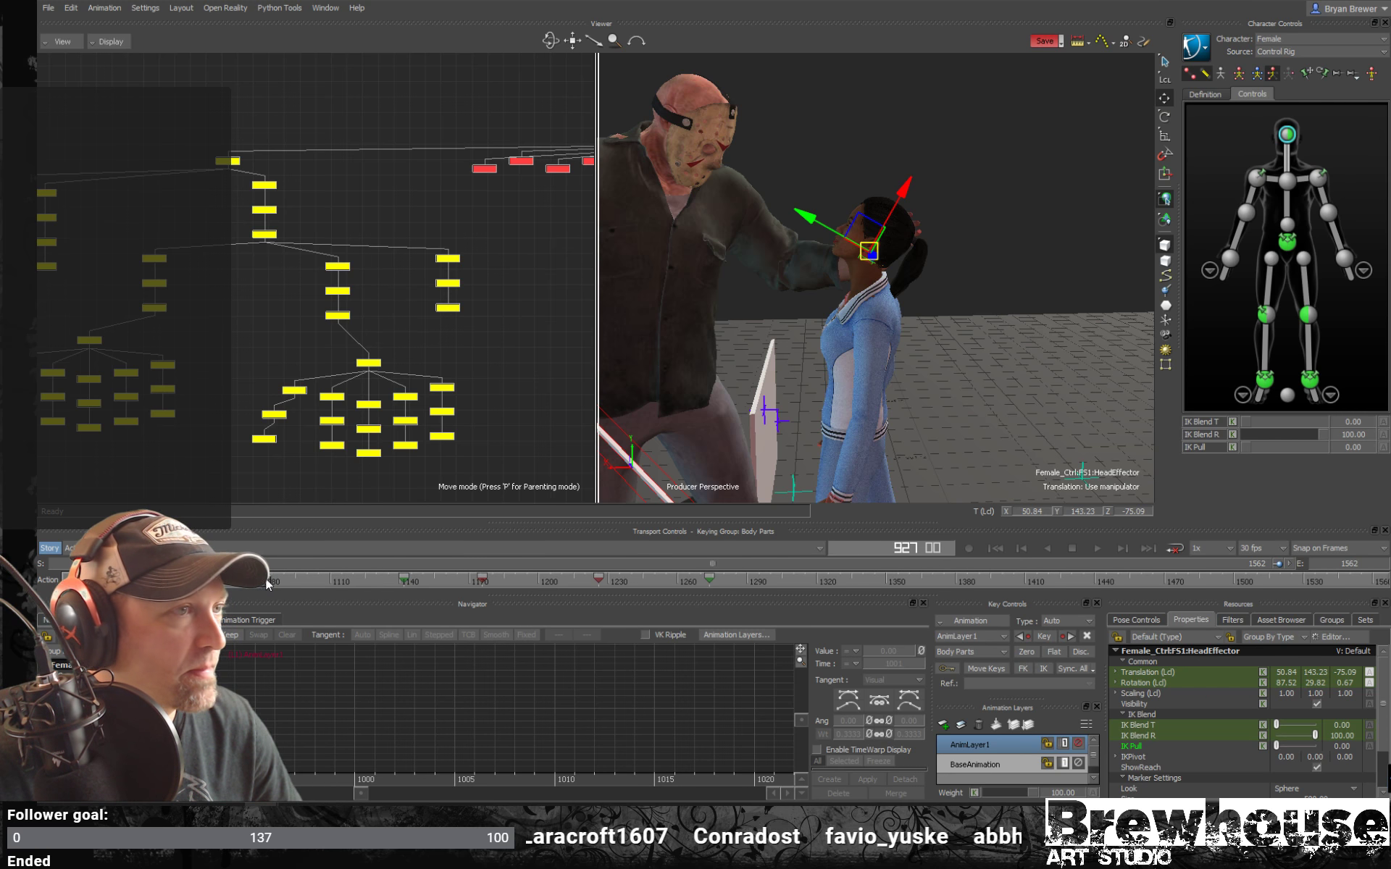
click(267, 576)
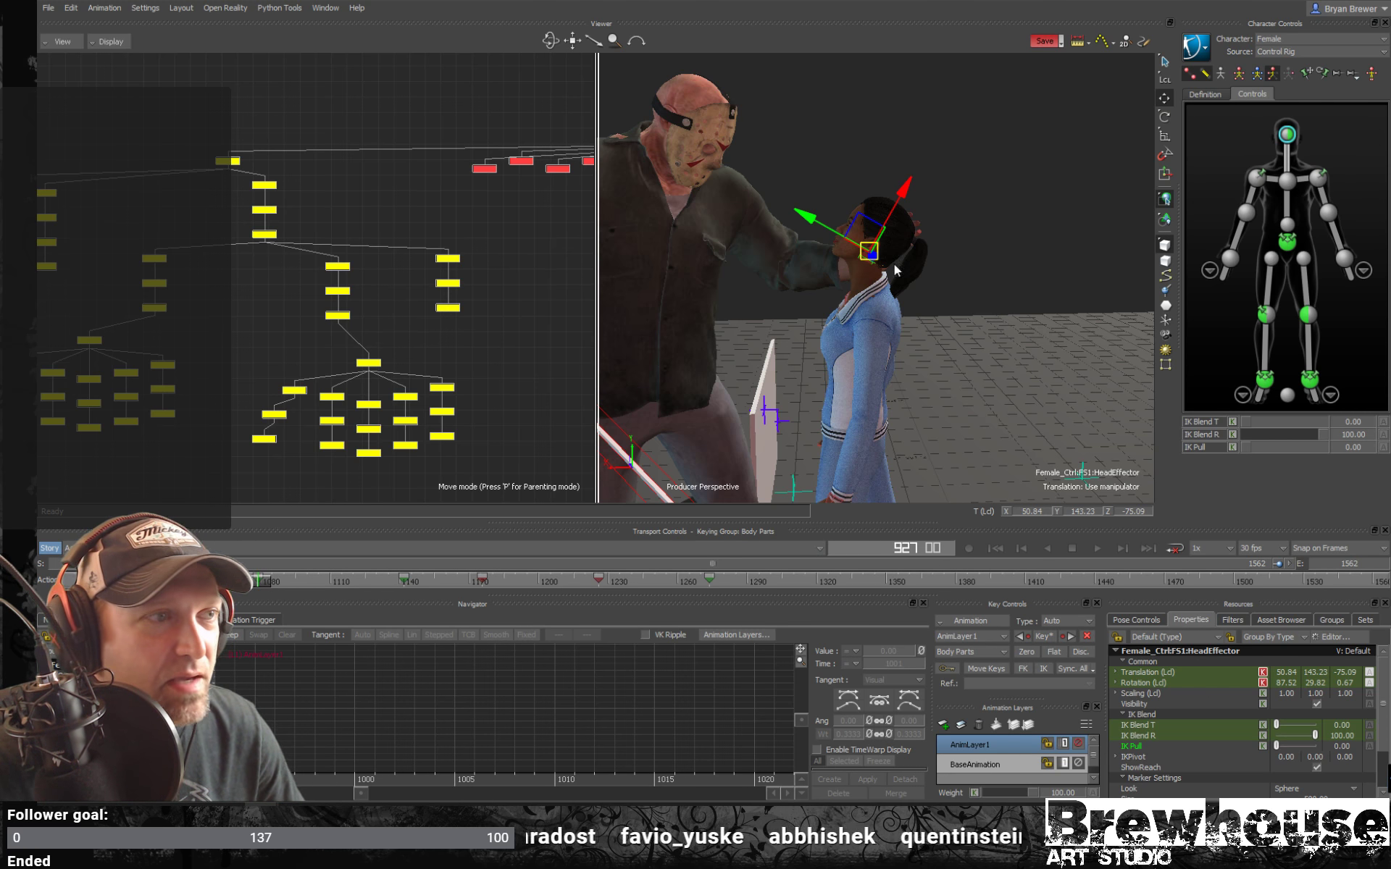
Switch the controlled character to Jason and move his left wrist effector down beside the female's neck.
mouse_move(885, 281)
ctrl+mouse_down()
mouse_move(992, 276)
mouse_move(823, 289)
mouse_move(932, 266)
mouse_move(846, 272)
mouse_move(798, 312)
mouse_move(880, 304)
ctrl+mouse_up()
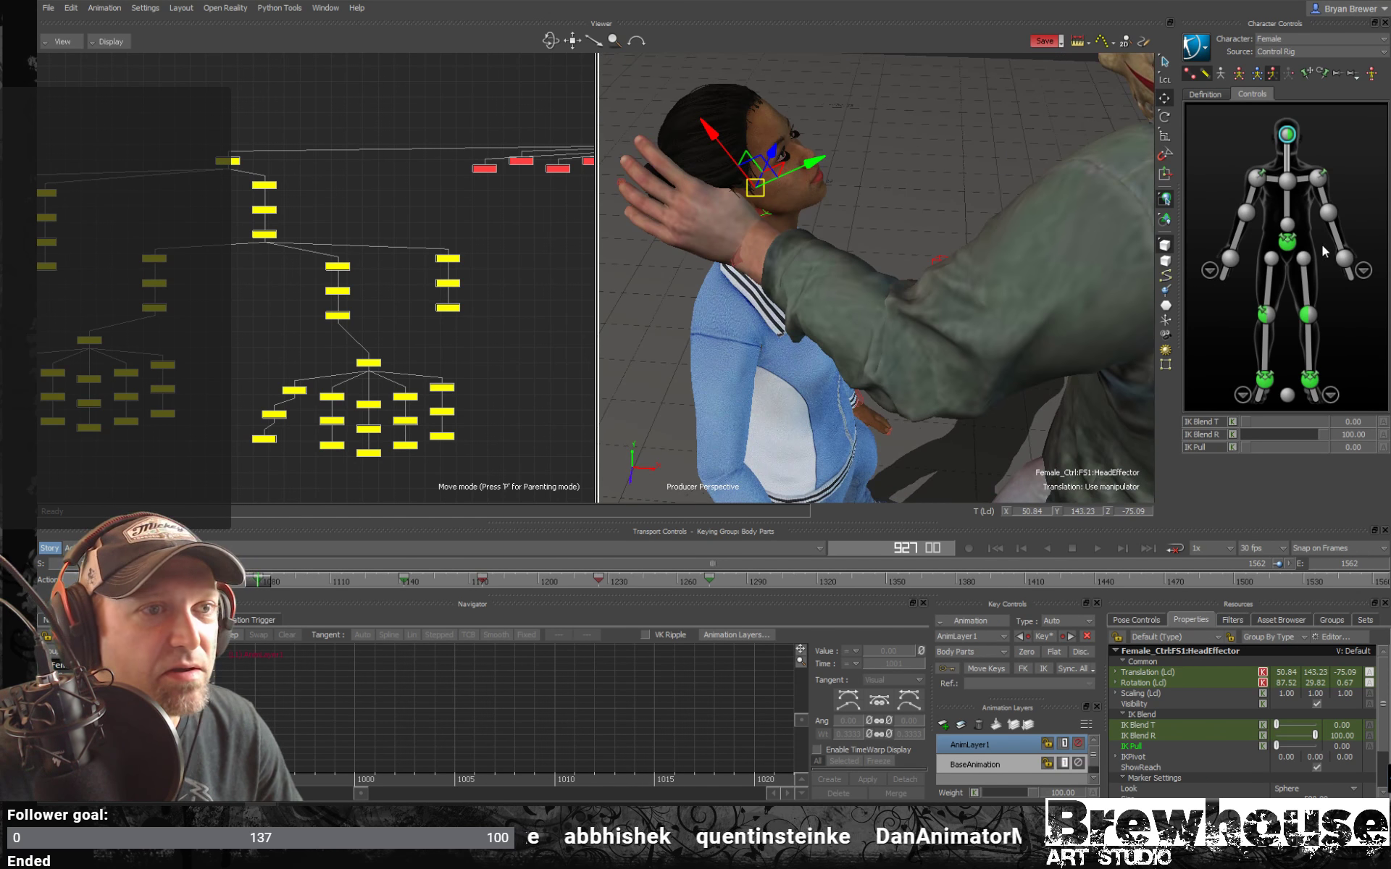
click(1345, 259)
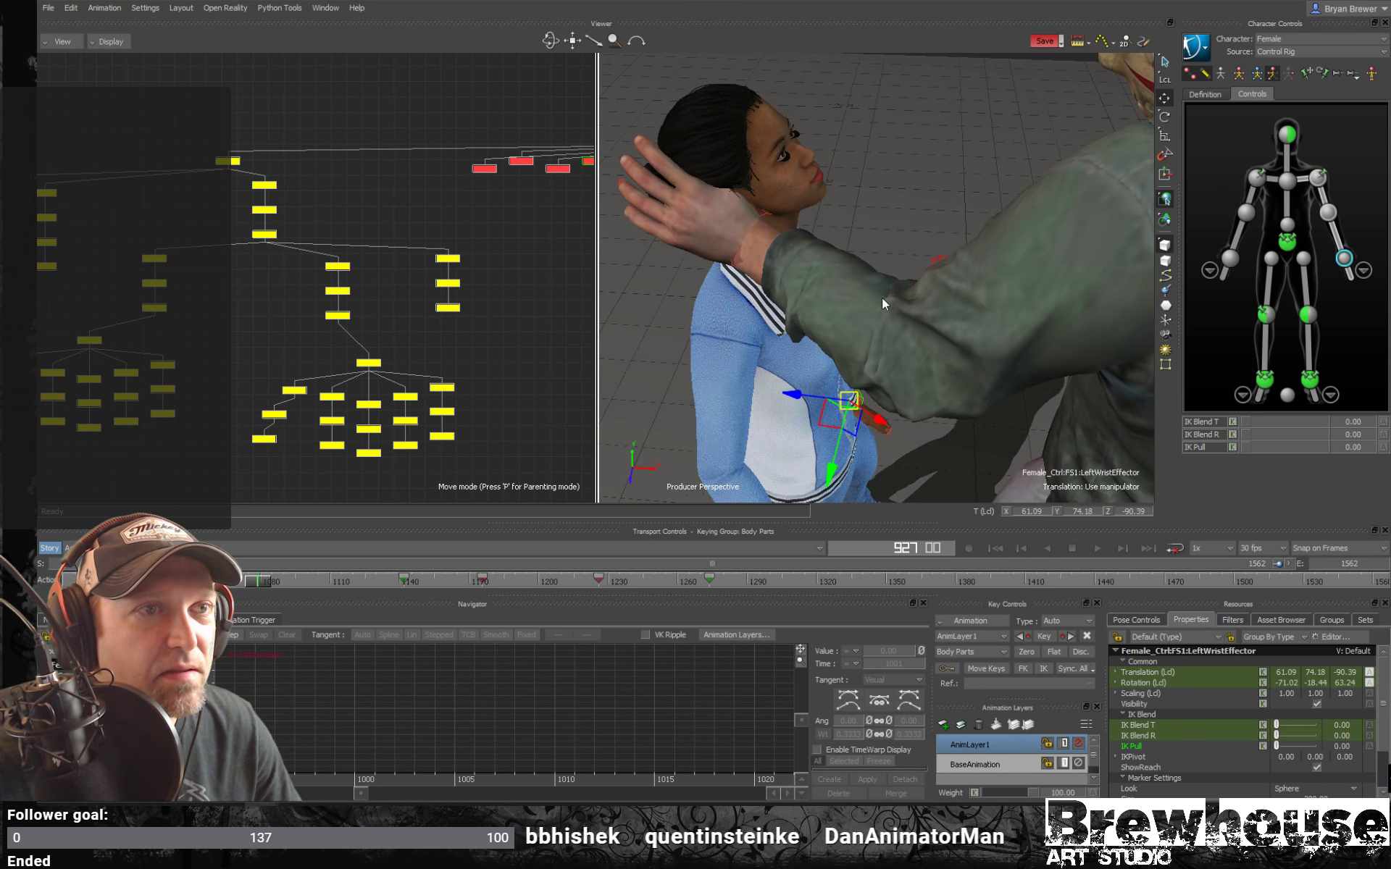
click(1297, 38)
click(1272, 96)
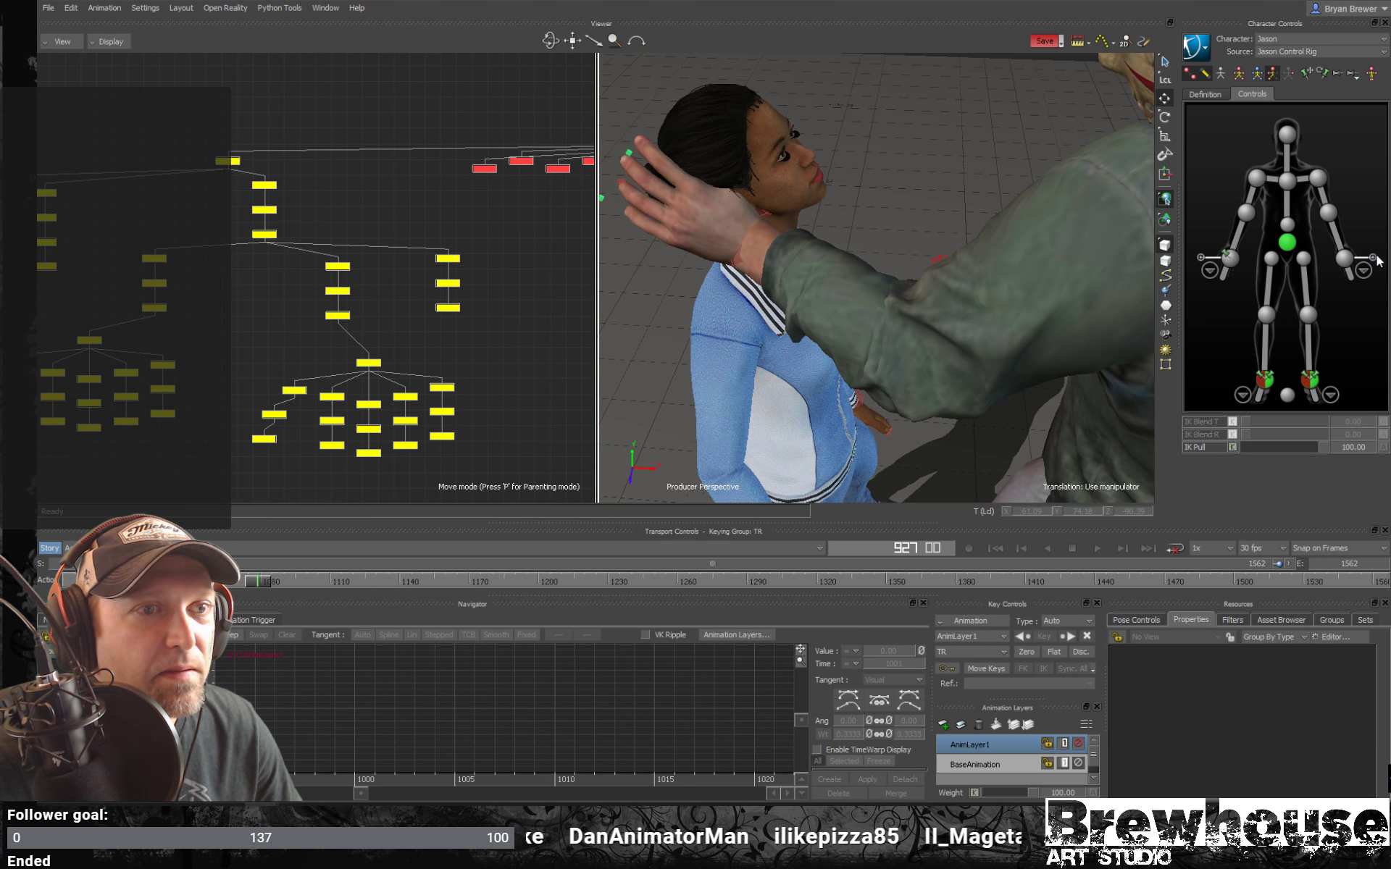
click(1344, 261)
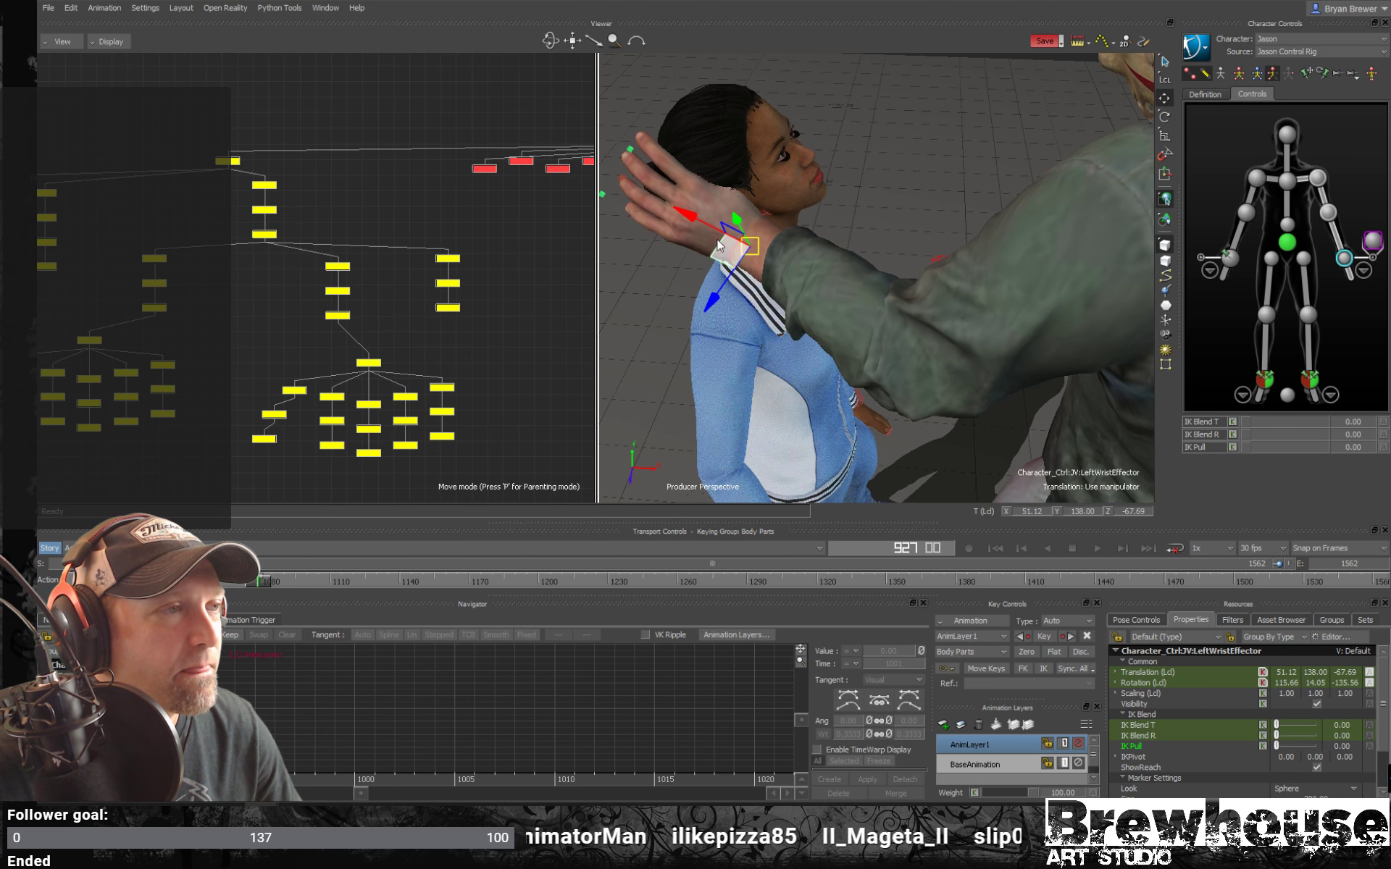
drag(688, 216, 785, 319)
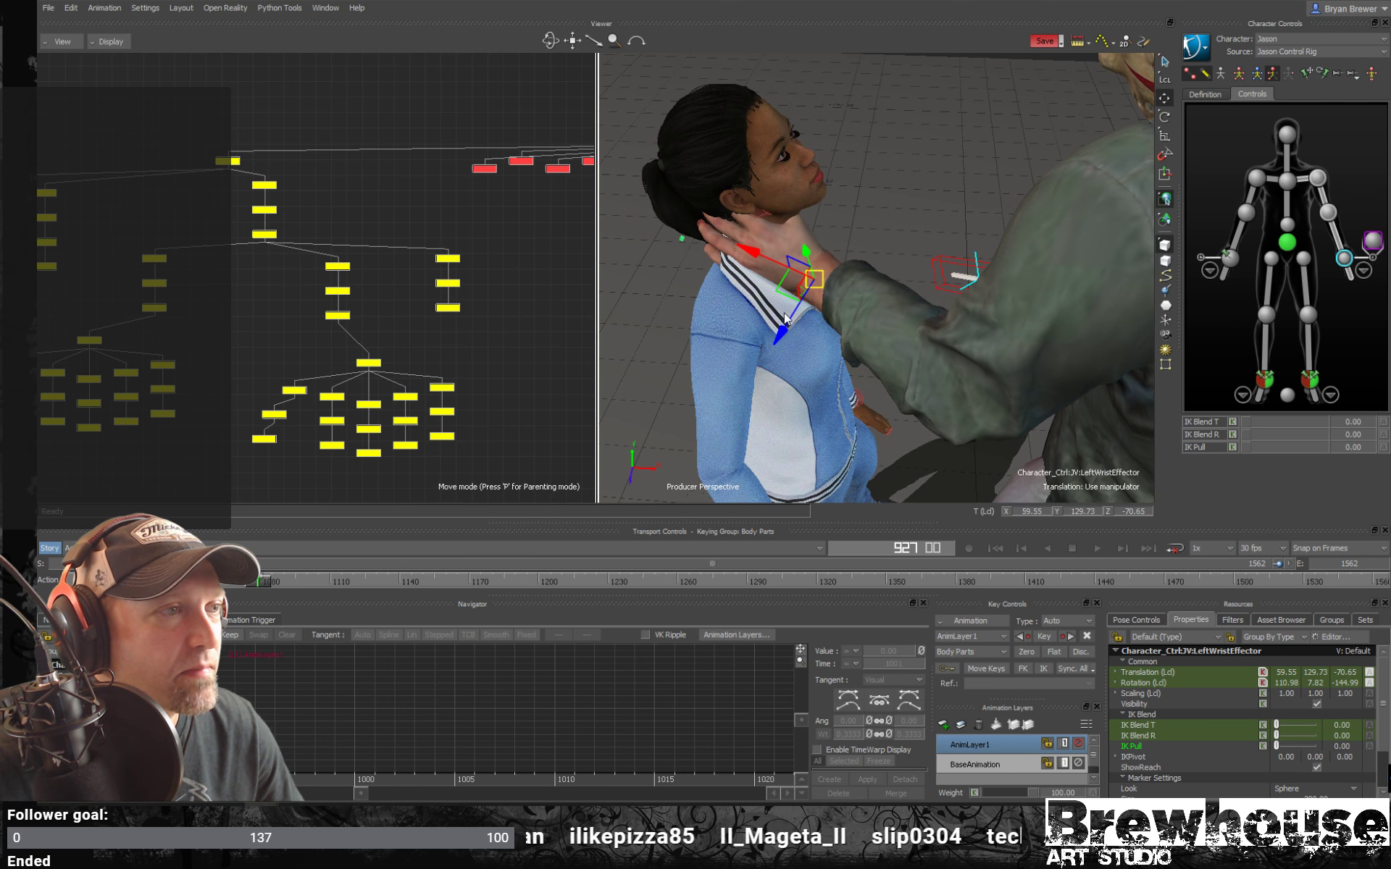
drag(805, 247, 864, 250)
Rotate and shift Jason's left wrist effector against the female's neck, to a translation of about 64, 133, -66.
key(r)
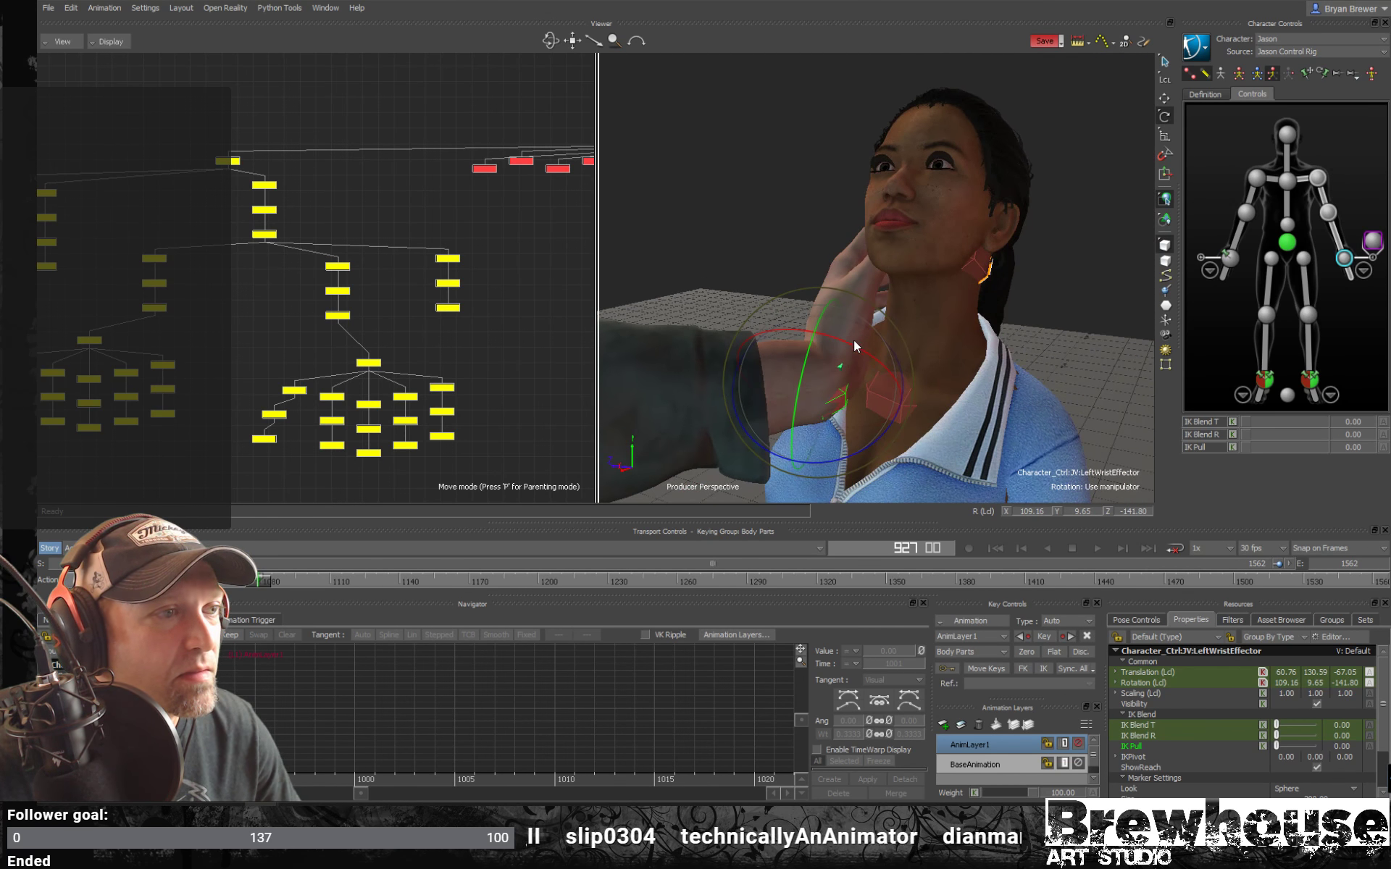
drag(854, 340, 791, 350)
key(t)
drag(910, 380, 884, 373)
key(r)
drag(906, 436, 892, 344)
key(t)
key(r)
key(t)
drag(832, 464, 841, 429)
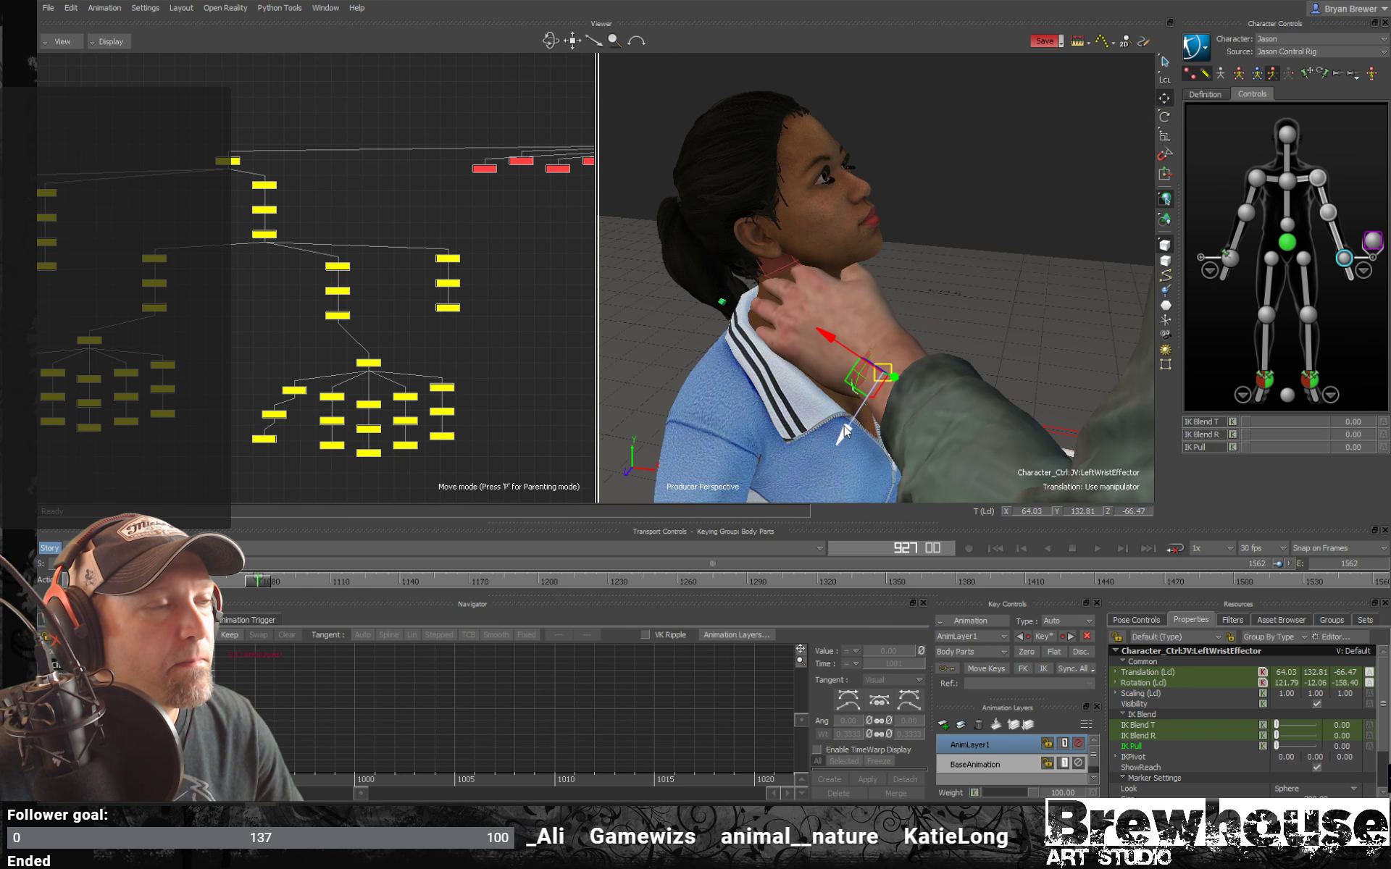
Rotate the base joint of Jason's left thumb toward the front of the female's neck.
ctrl+shift+drag(792, 310, 478, 339)
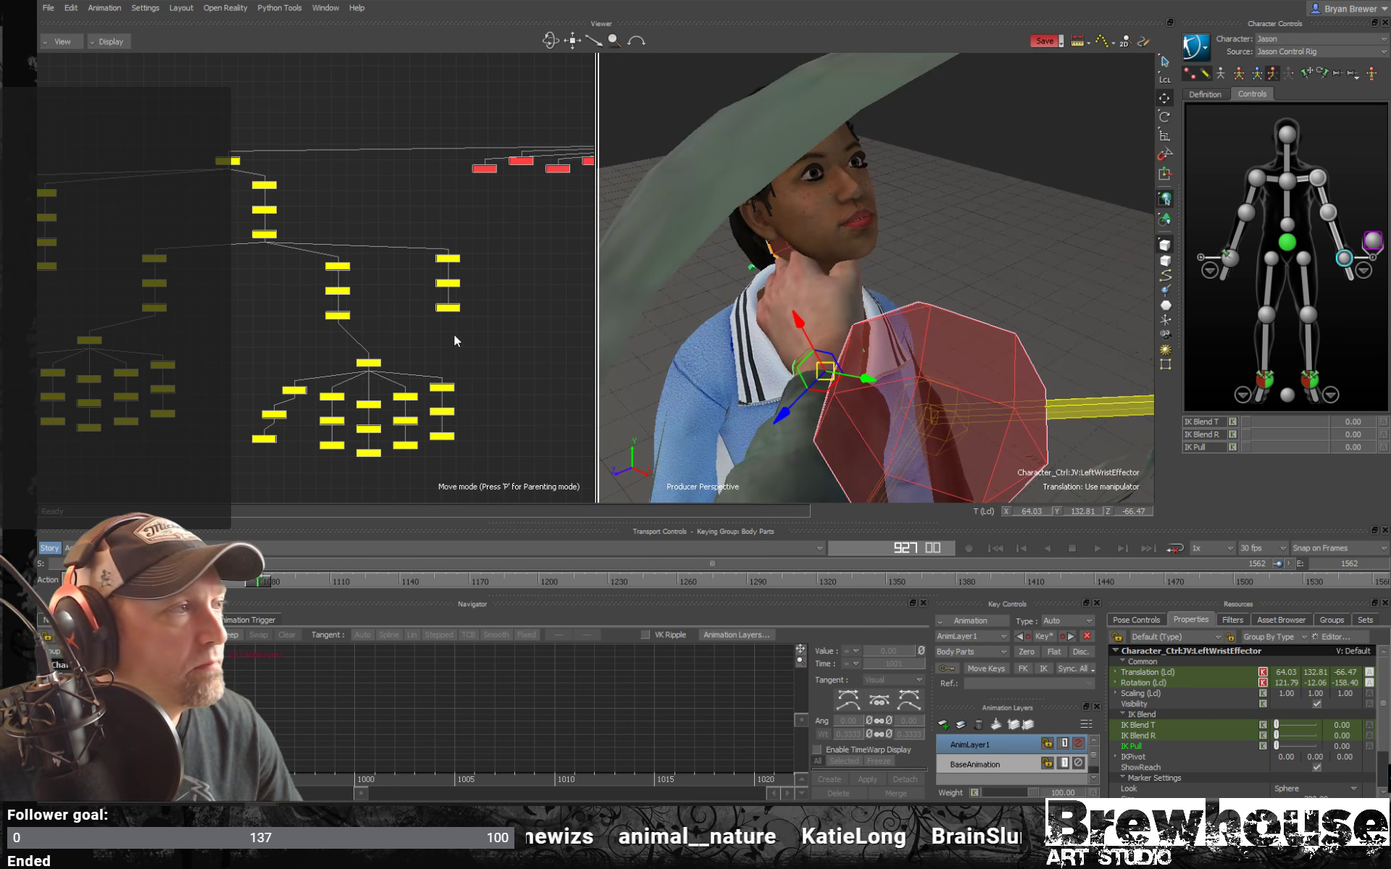
drag(296, 363, 283, 405)
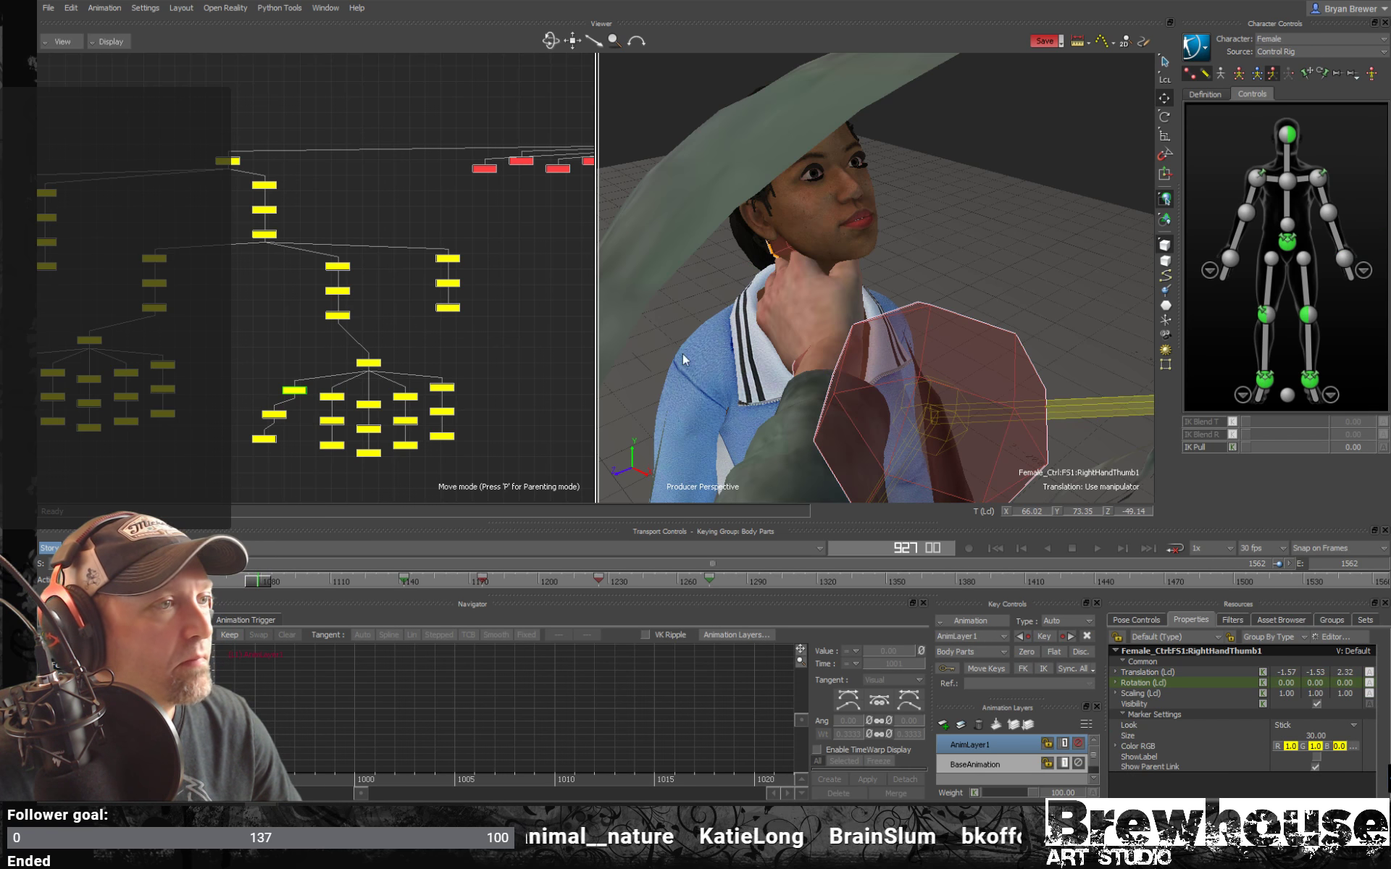
key(r)
ctrl+drag(508, 359, 615, 250)
mouse_move(512, 345)
shift+mouse_down()
mouse_move(352, 319)
mouse_move(299, 343)
shift+mouse_up()
key(f)
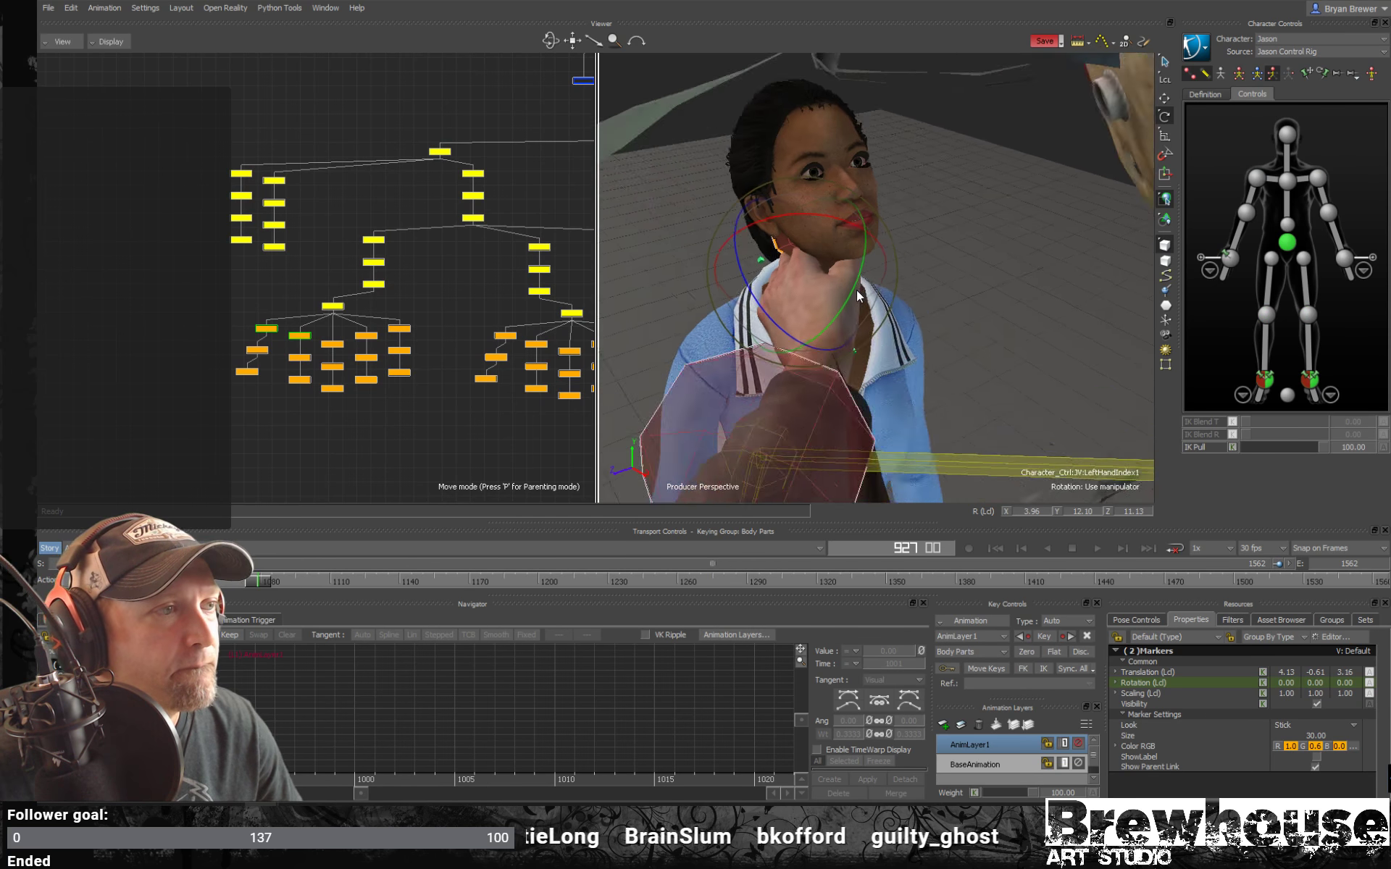
ctrl+shift+drag(856, 290, 760, 290)
drag(274, 317, 260, 340)
key(f)
mouse_move(820, 316)
ctrl+shift+mouse_down()
mouse_move(831, 298)
mouse_move(816, 291)
mouse_move(801, 311)
mouse_move(792, 285)
mouse_move(826, 309)
ctrl+shift+mouse_up()
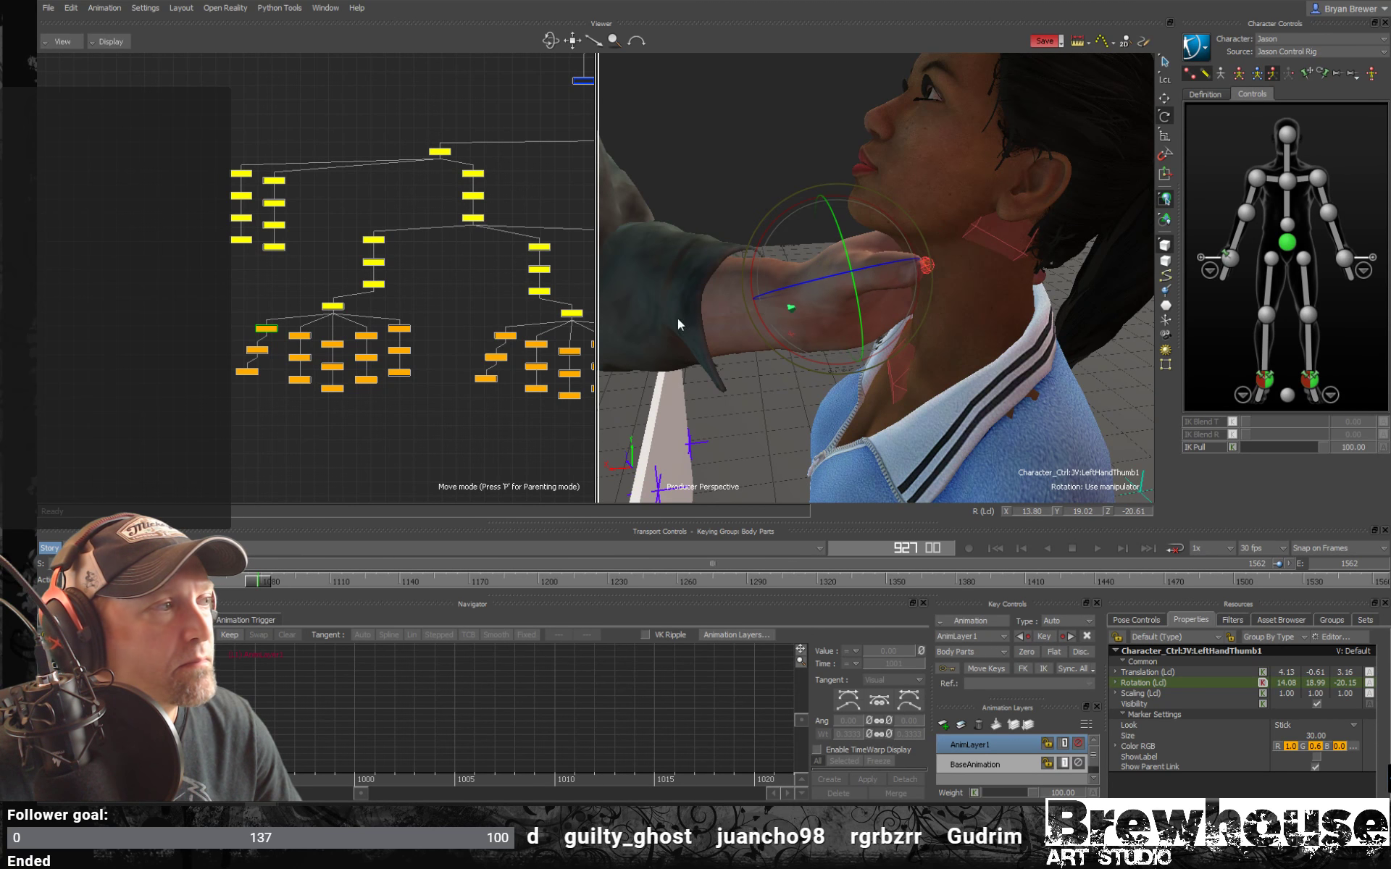
Bend the outer joints of Jason's left thumb and refine its base rotation, setting the tip to about 11 degrees in Z.
drag(251, 350, 260, 348)
drag(910, 253, 967, 261)
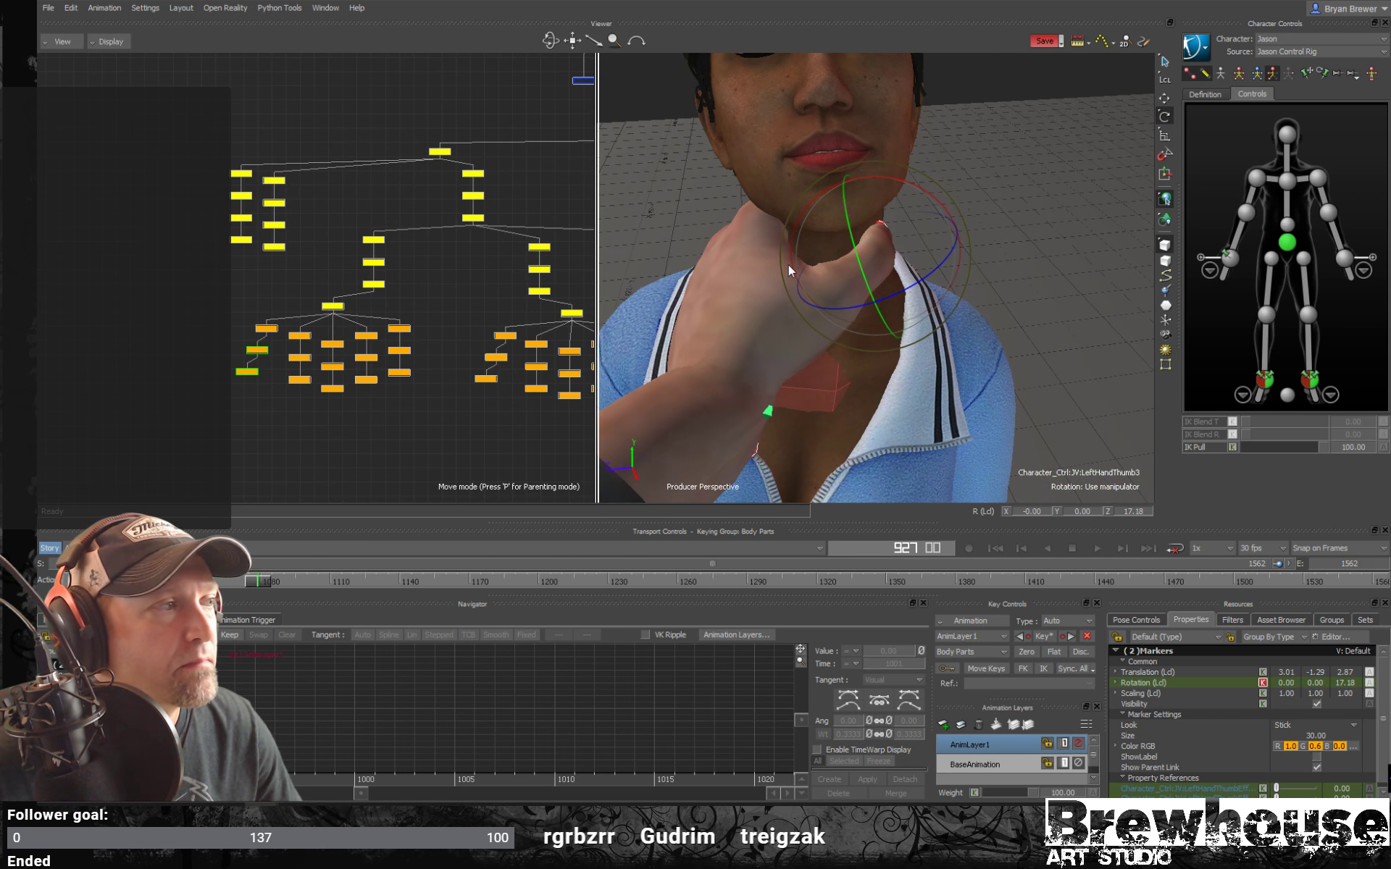
click(266, 328)
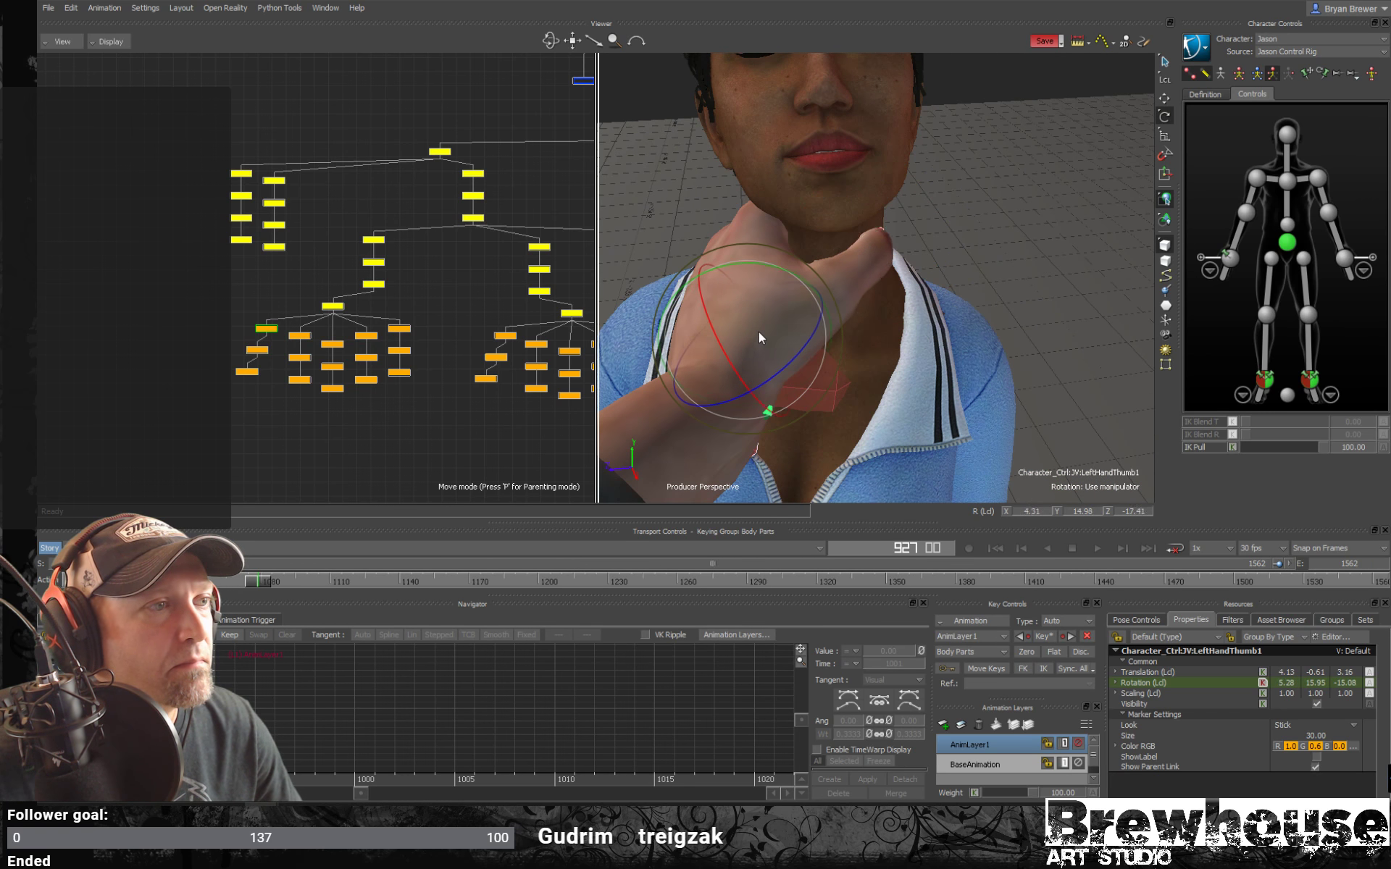
click(247, 372)
drag(860, 327, 855, 286)
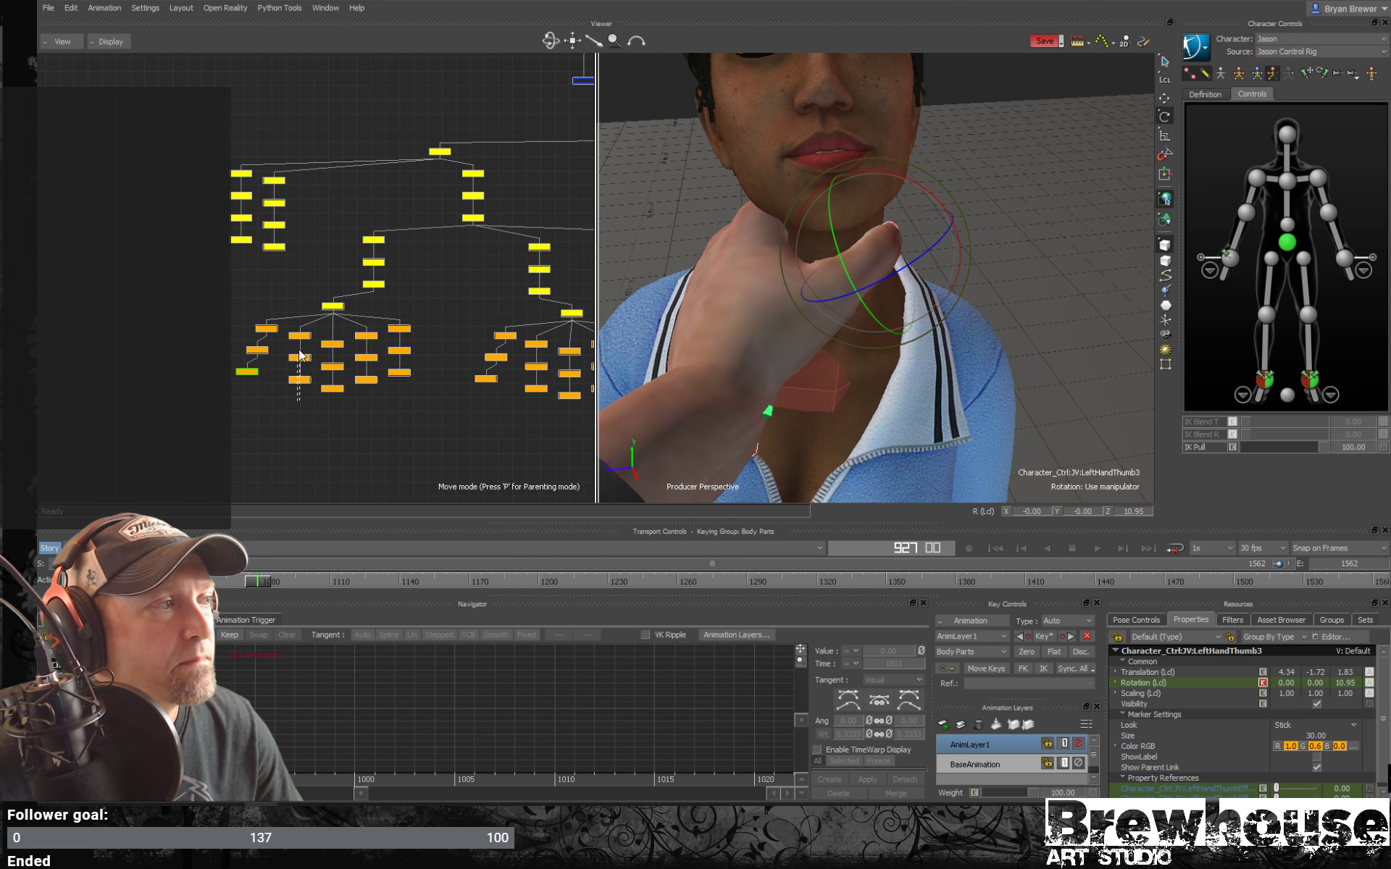
Try posing Jason's left fingers on the female's neck, then undo back past the hand changes and zeroed head keys.
click(299, 379)
shift+drag(690, 314, 821, 222)
key(t)
drag(335, 410, 369, 376)
ctrl+shift+drag(805, 310, 882, 202)
ctrl+shift+drag(914, 222, 864, 266)
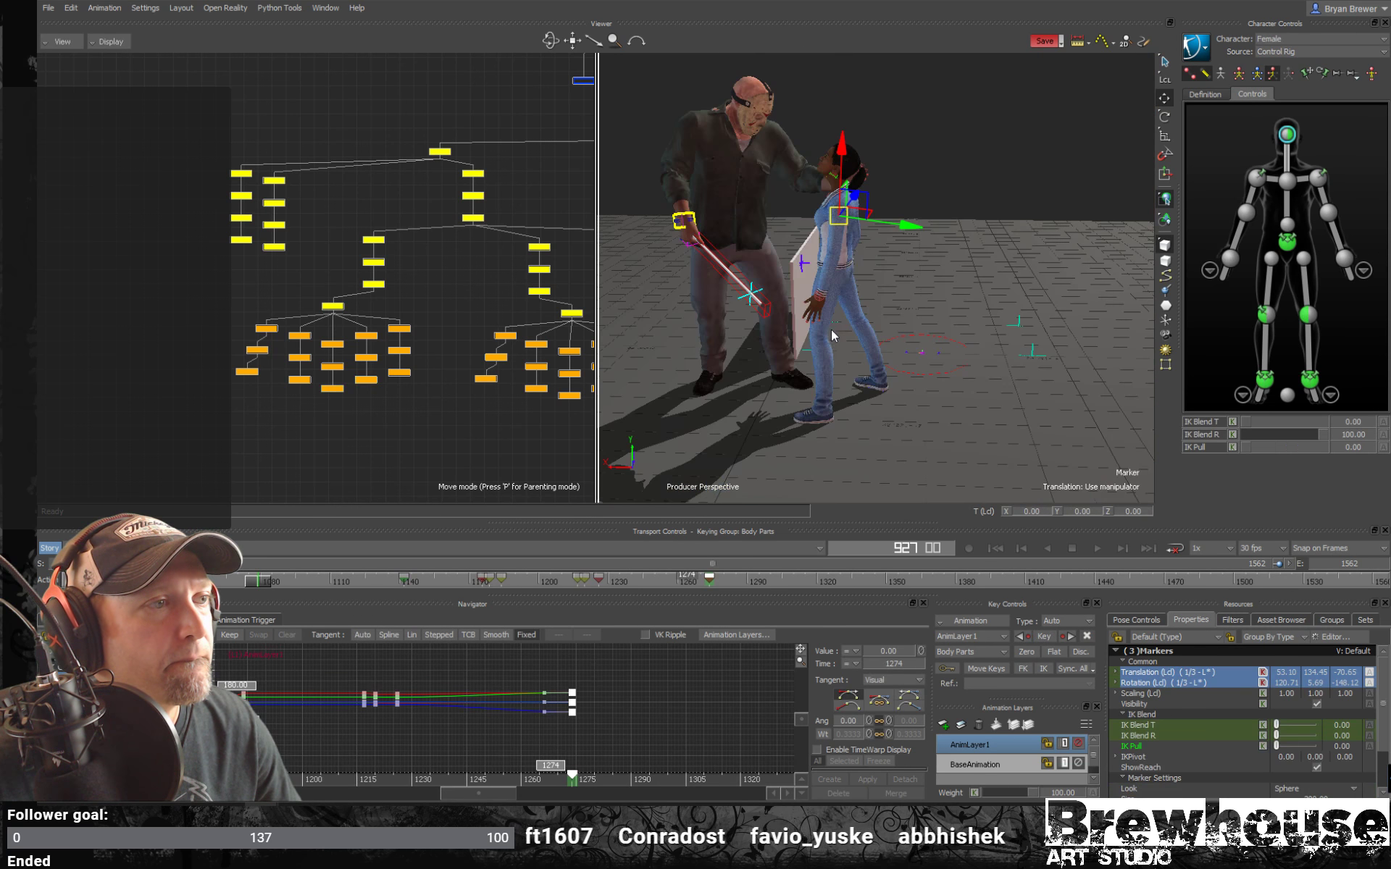
Inspect Jason's left hand and the female's neck and head up close from both sides.
ctrl+drag(838, 270, 899, 255)
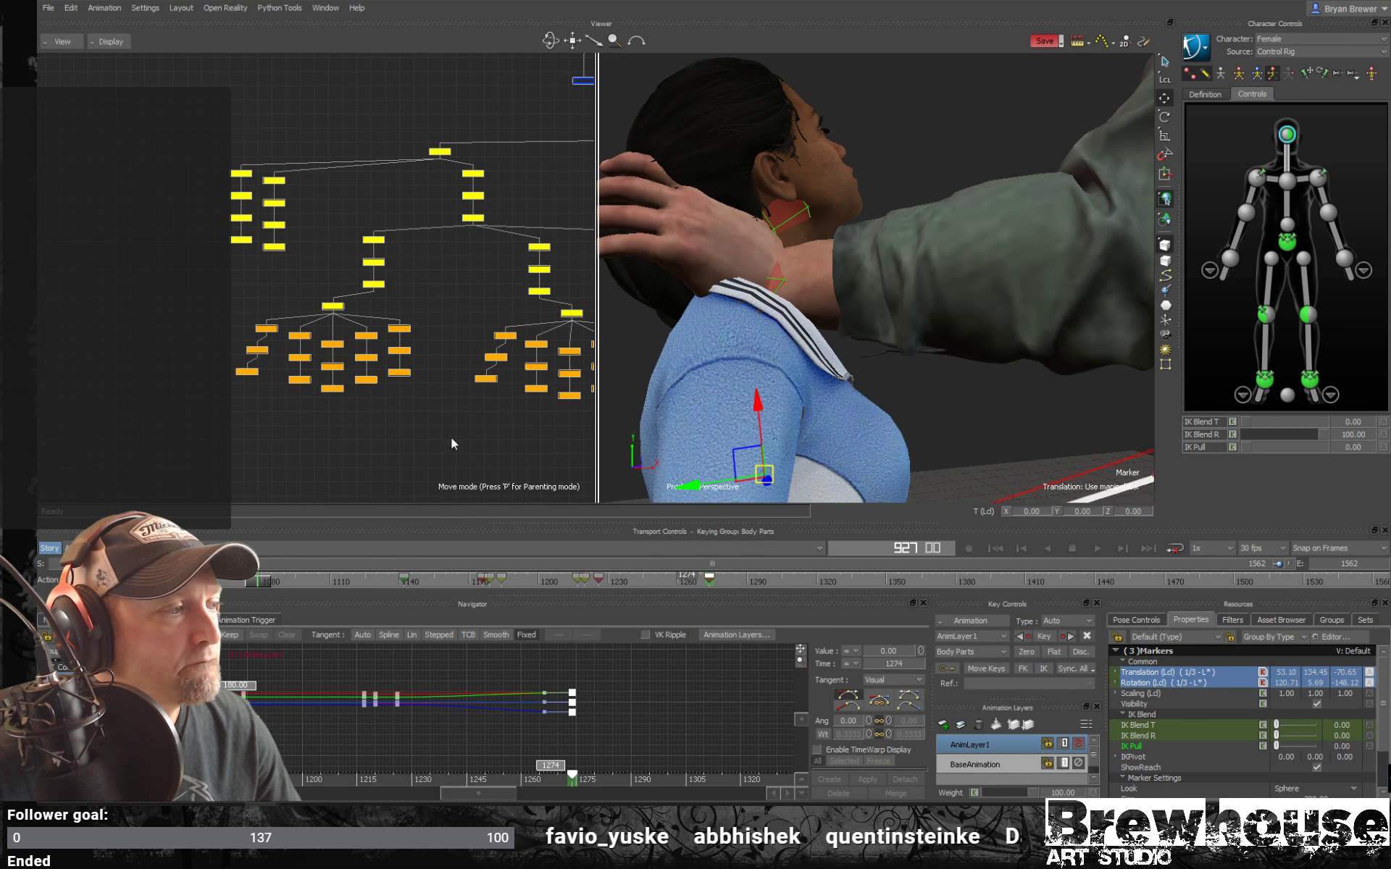
ctrl+shift+drag(692, 319, 570, 308)
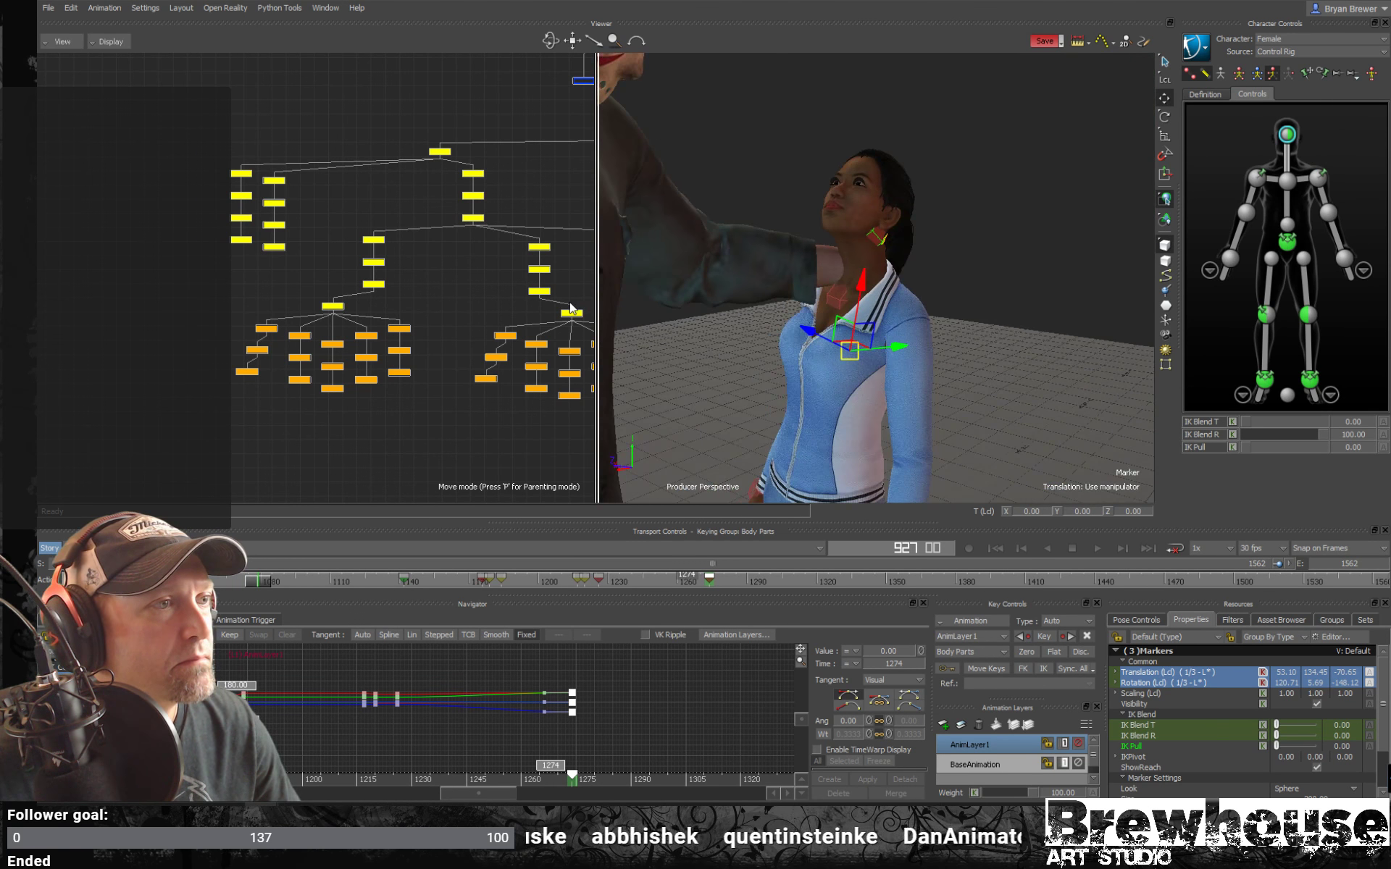
mouse_move(843, 276)
ctrl+shift+mouse_down()
mouse_move(939, 272)
mouse_move(949, 237)
mouse_move(853, 288)
ctrl+shift+mouse_up()
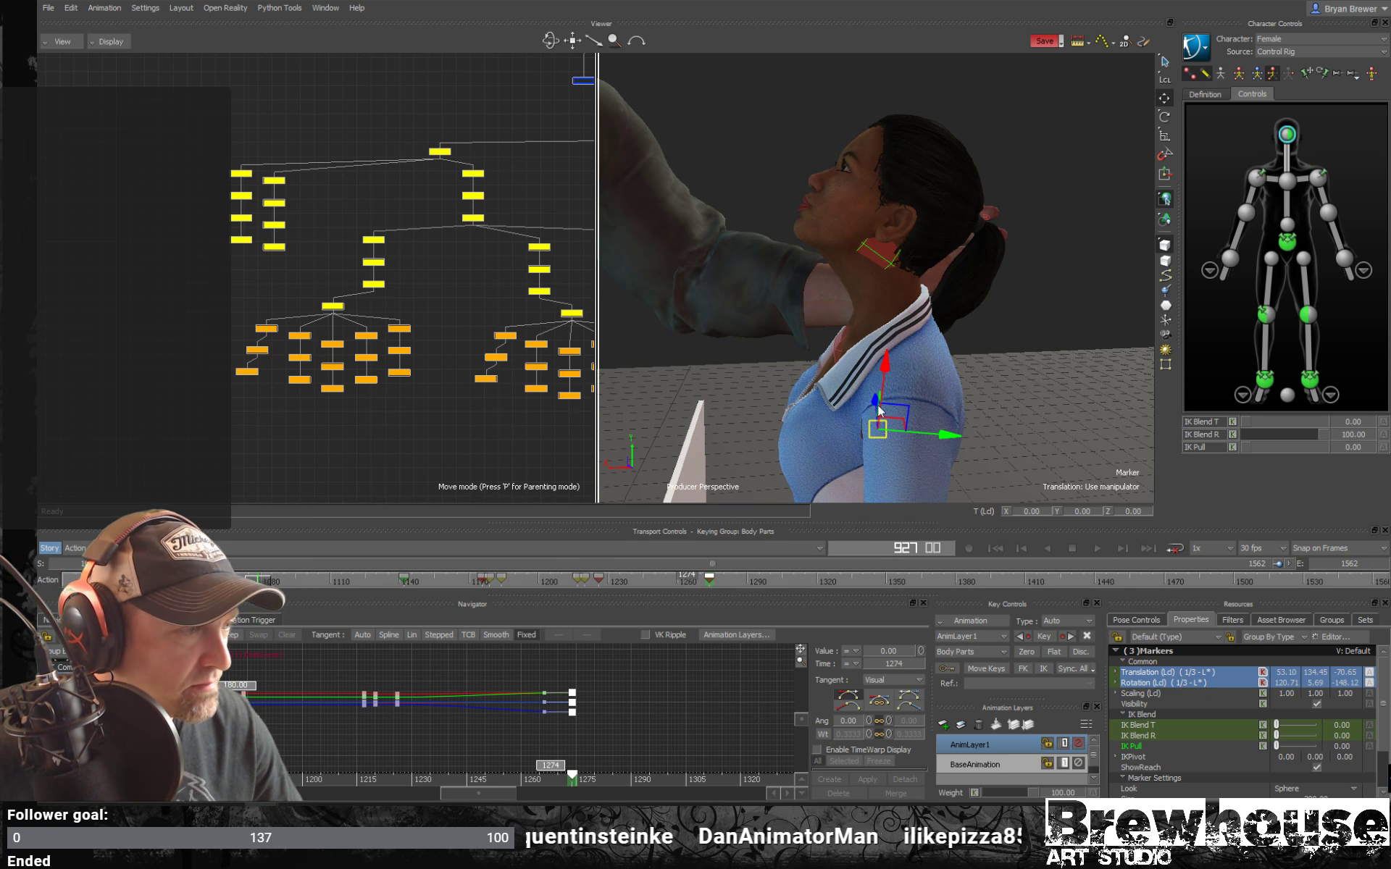
Select Jason's left thumb joints and examine the hand placement against the female's neck.
click(717, 710)
shift+drag(407, 733, 636, 706)
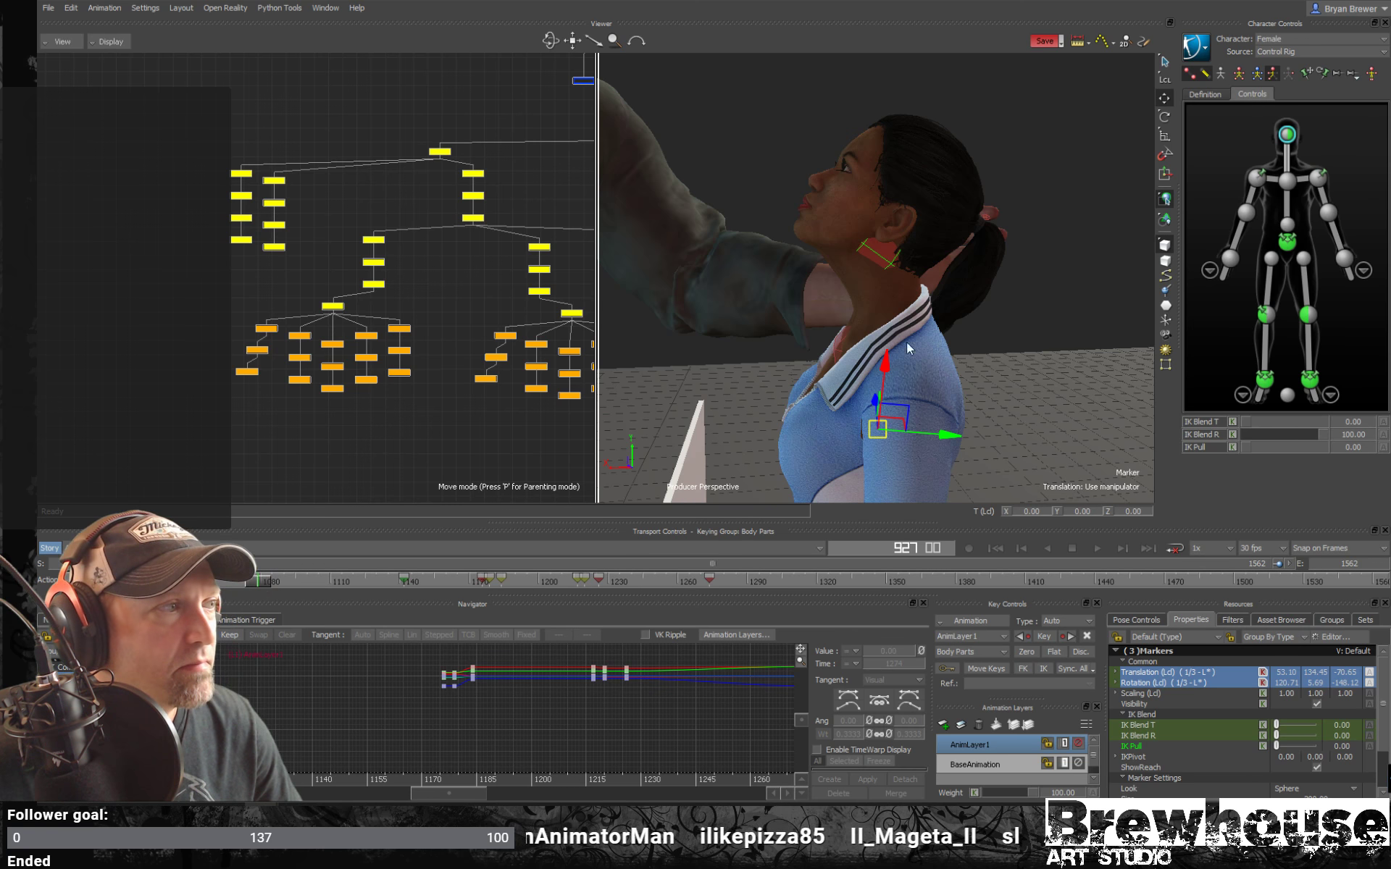
ctrl+shift+drag(906, 342, 789, 430)
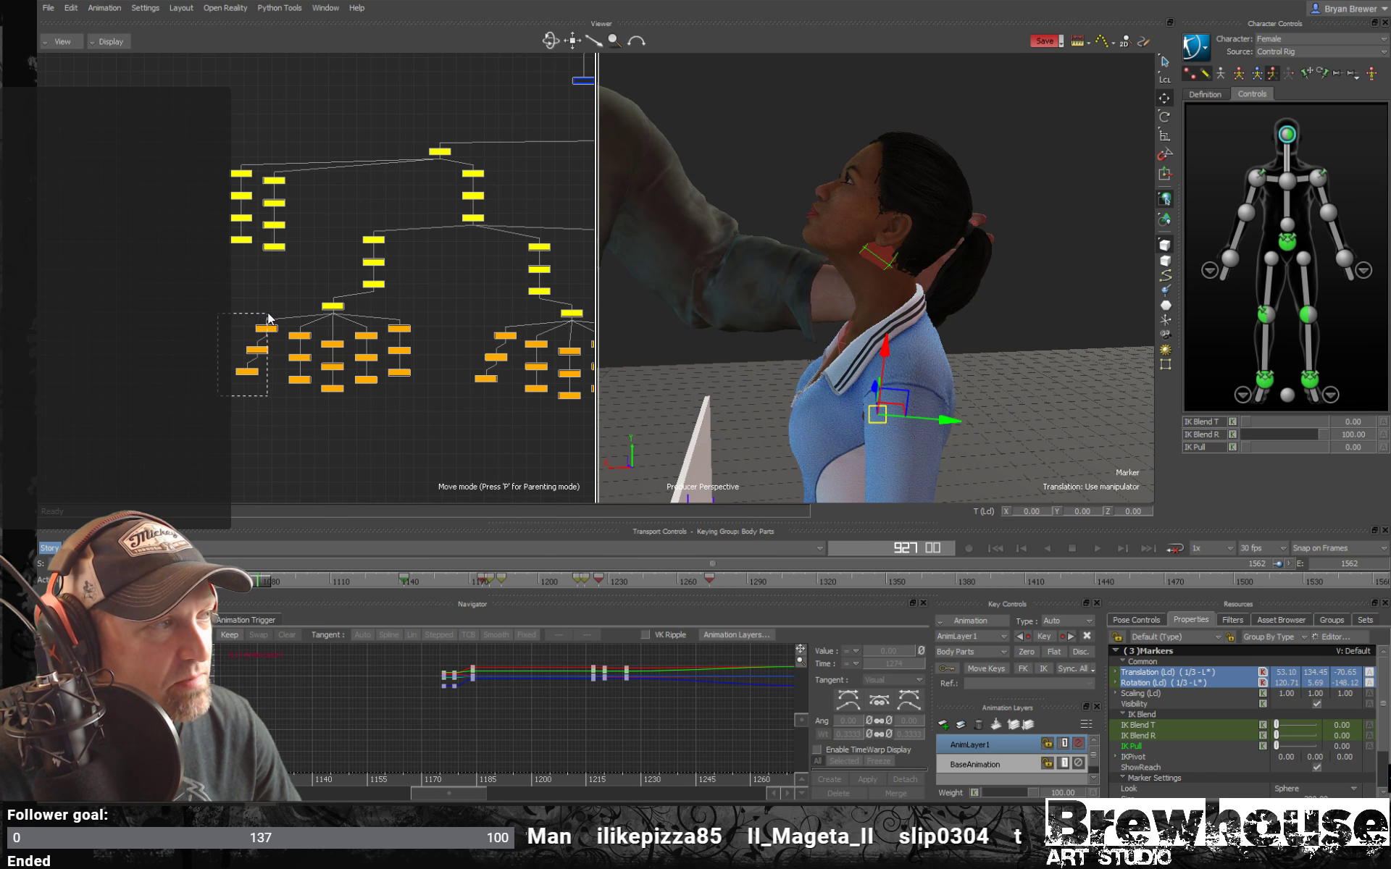
drag(268, 314, 279, 312)
key(f)
ctrl+drag(967, 269, 657, 224)
ctrl+drag(967, 239, 845, 265)
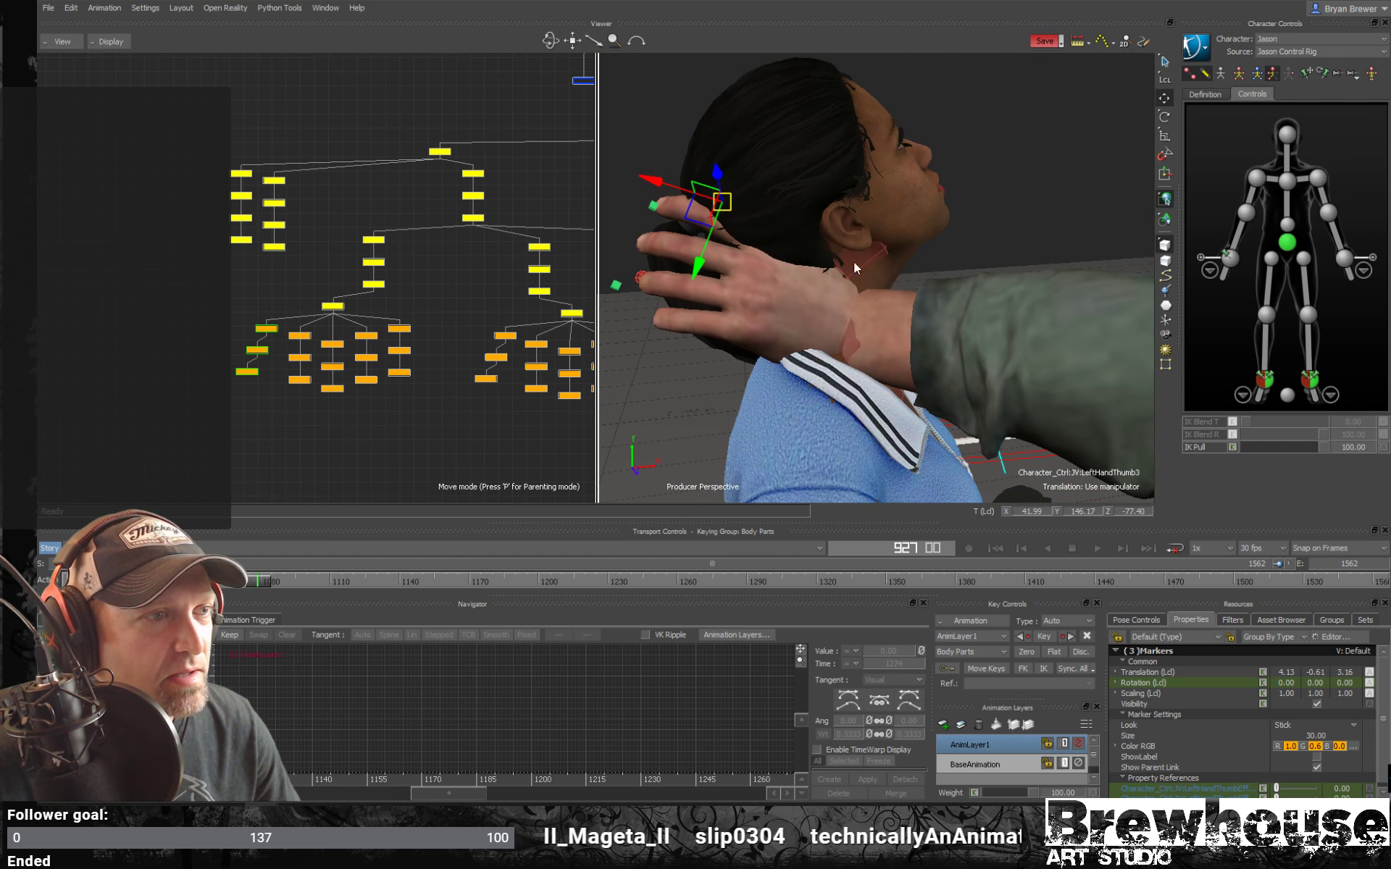
Reposition Jason's left wrist effector at the side of the female's neck, at about 62.97, 129.65, -67.02.
click(851, 339)
ctrl+shift+drag(914, 328, 924, 352)
mouse_move(797, 322)
mouse_down()
mouse_move(906, 324)
mouse_move(916, 353)
mouse_move(886, 378)
mouse_move(875, 358)
mouse_move(866, 382)
mouse_move(902, 355)
mouse_move(937, 354)
mouse_move(863, 324)
mouse_move(775, 335)
mouse_up()
key(e)
key(t)
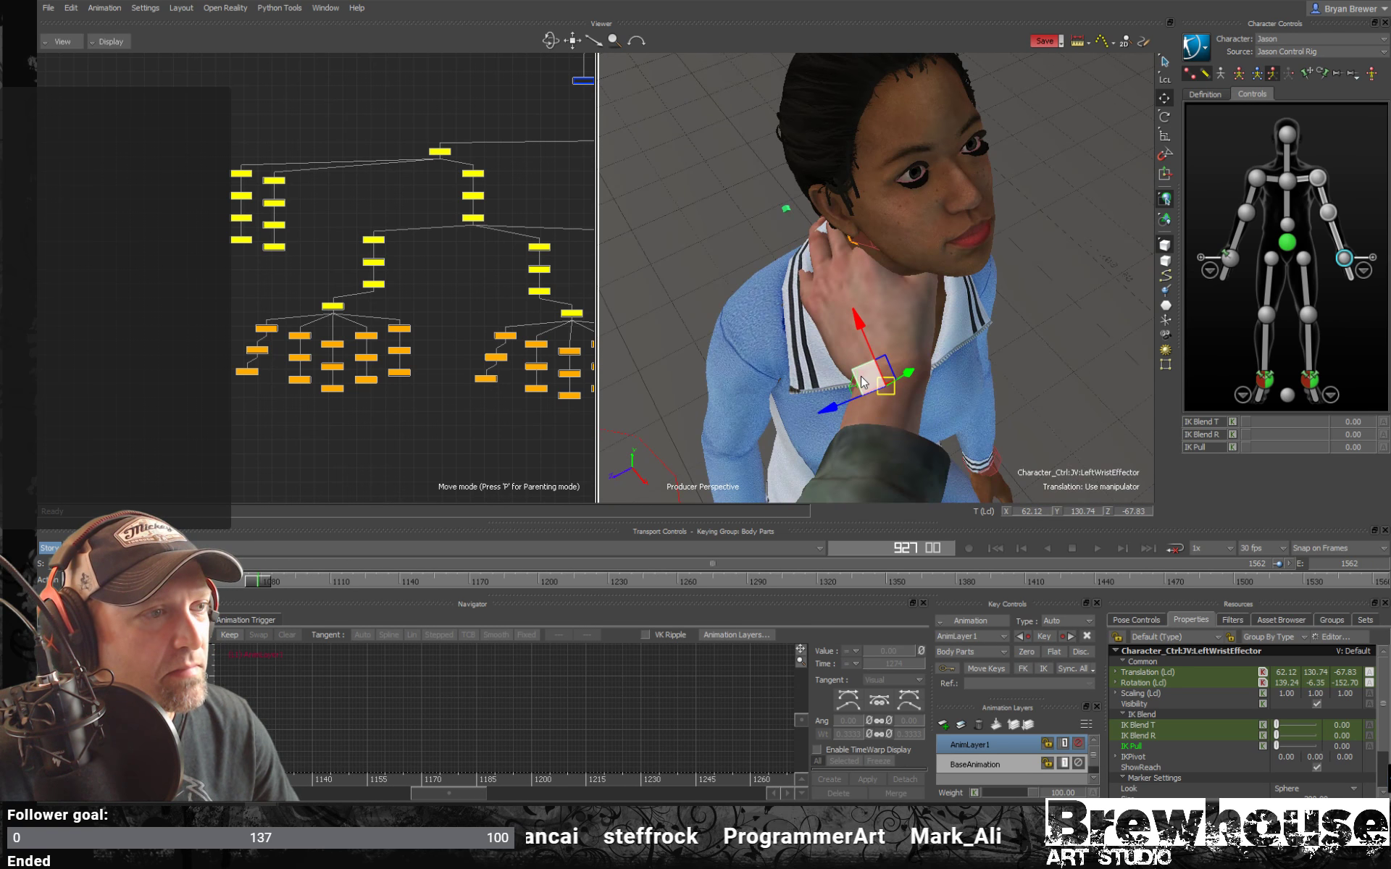
drag(861, 382, 940, 328)
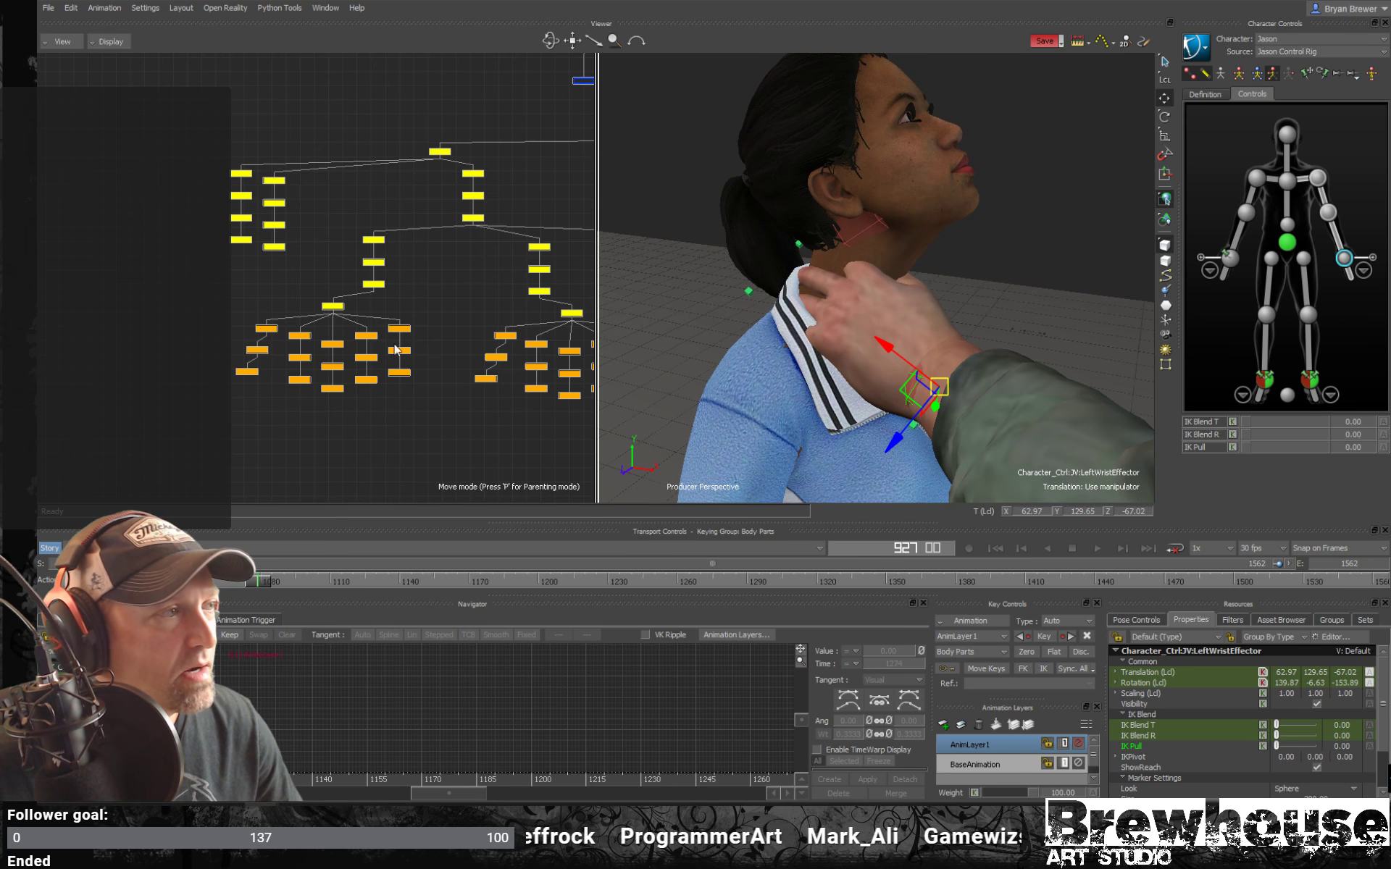
Zero all rotation keys of the Female's neck and head joints on AnimLayer1.
shift+drag(386, 353, 253, 340)
ctrl+drag(558, 313, 513, 339)
scroll(513, 338, down, 6)
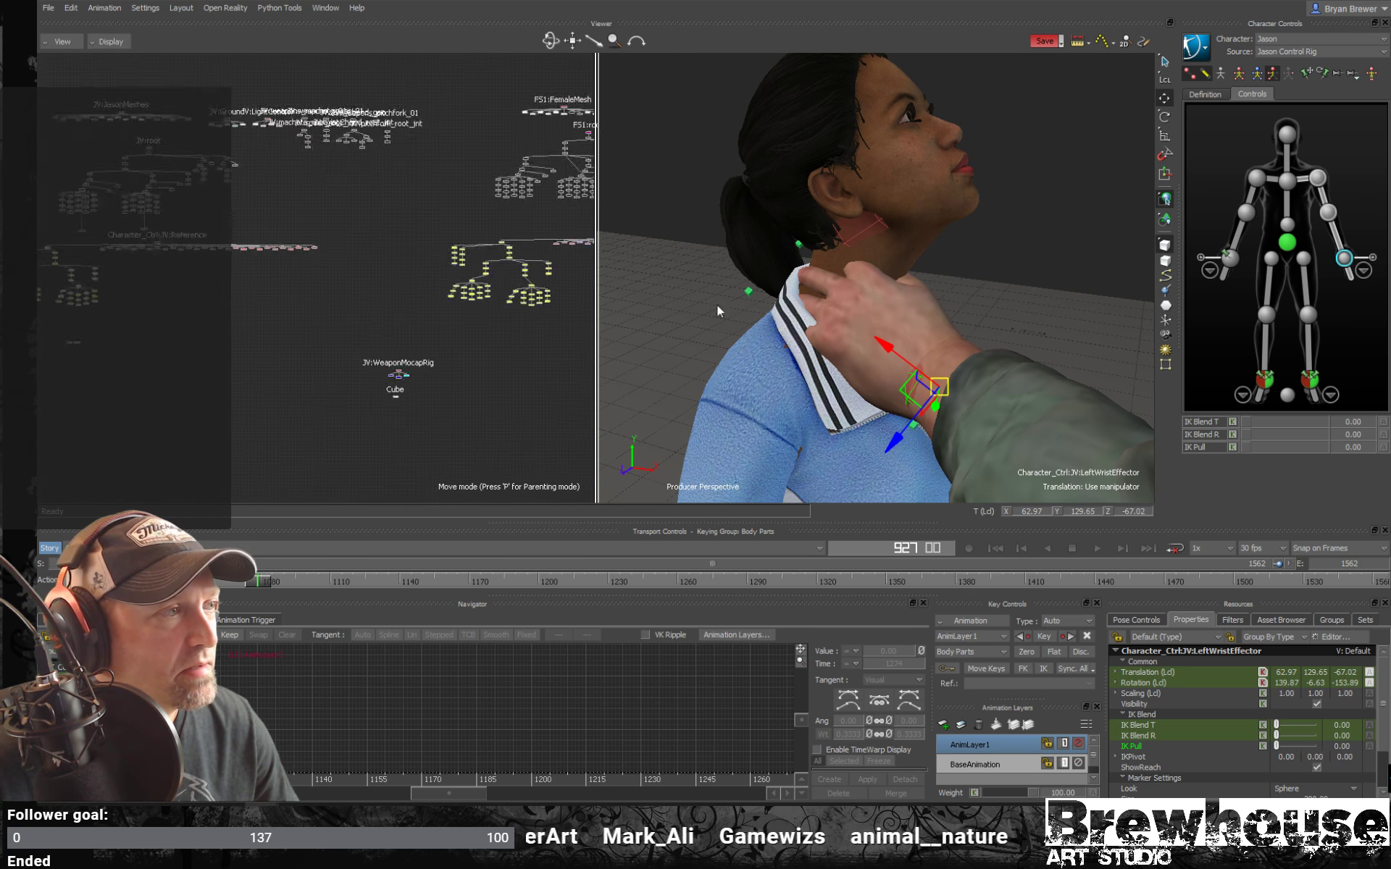
scroll(493, 309, up, 2)
drag(473, 321, 472, 318)
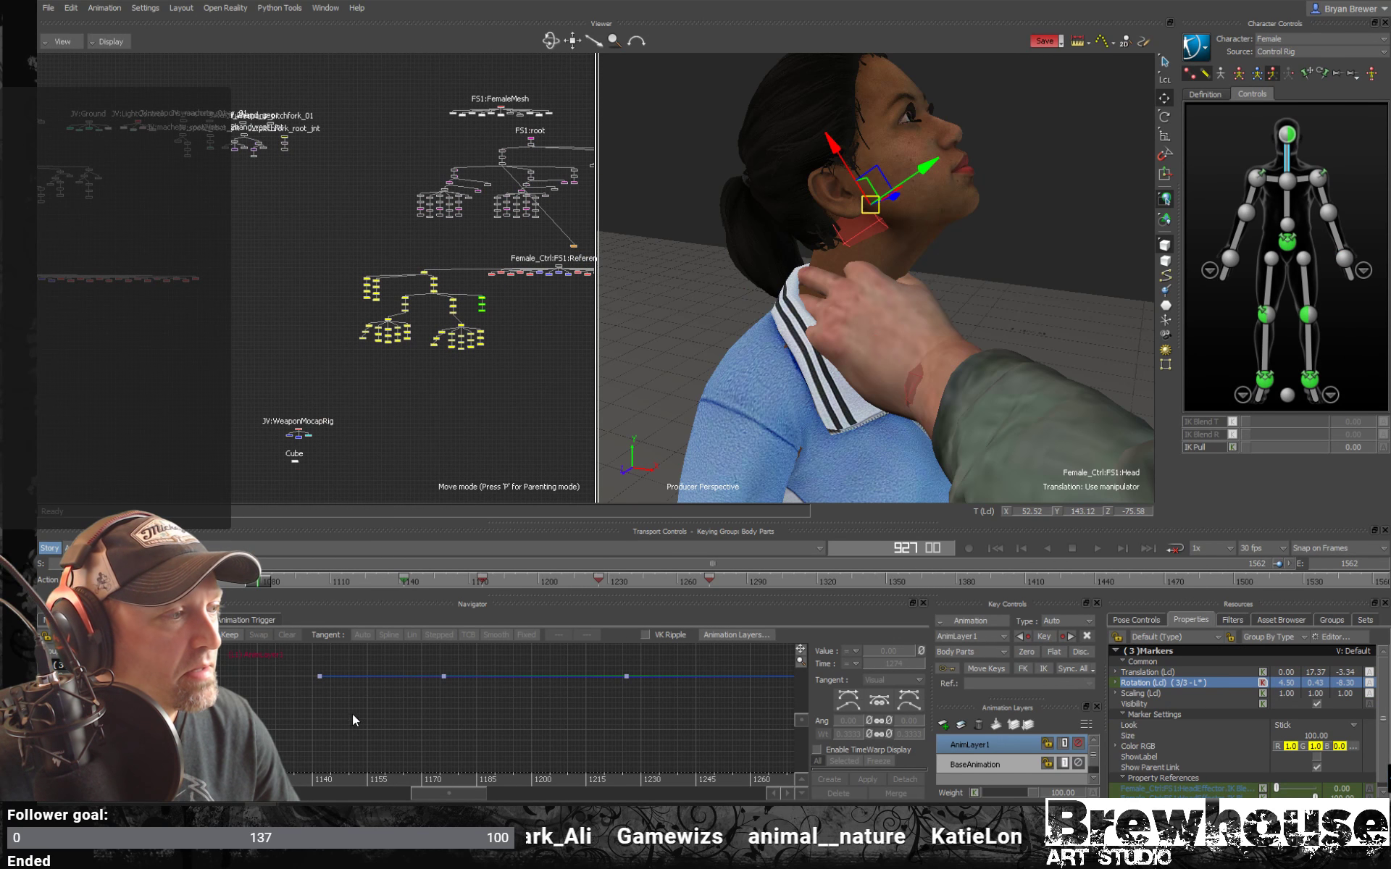
key(a)
scroll(620, 667, down, 2)
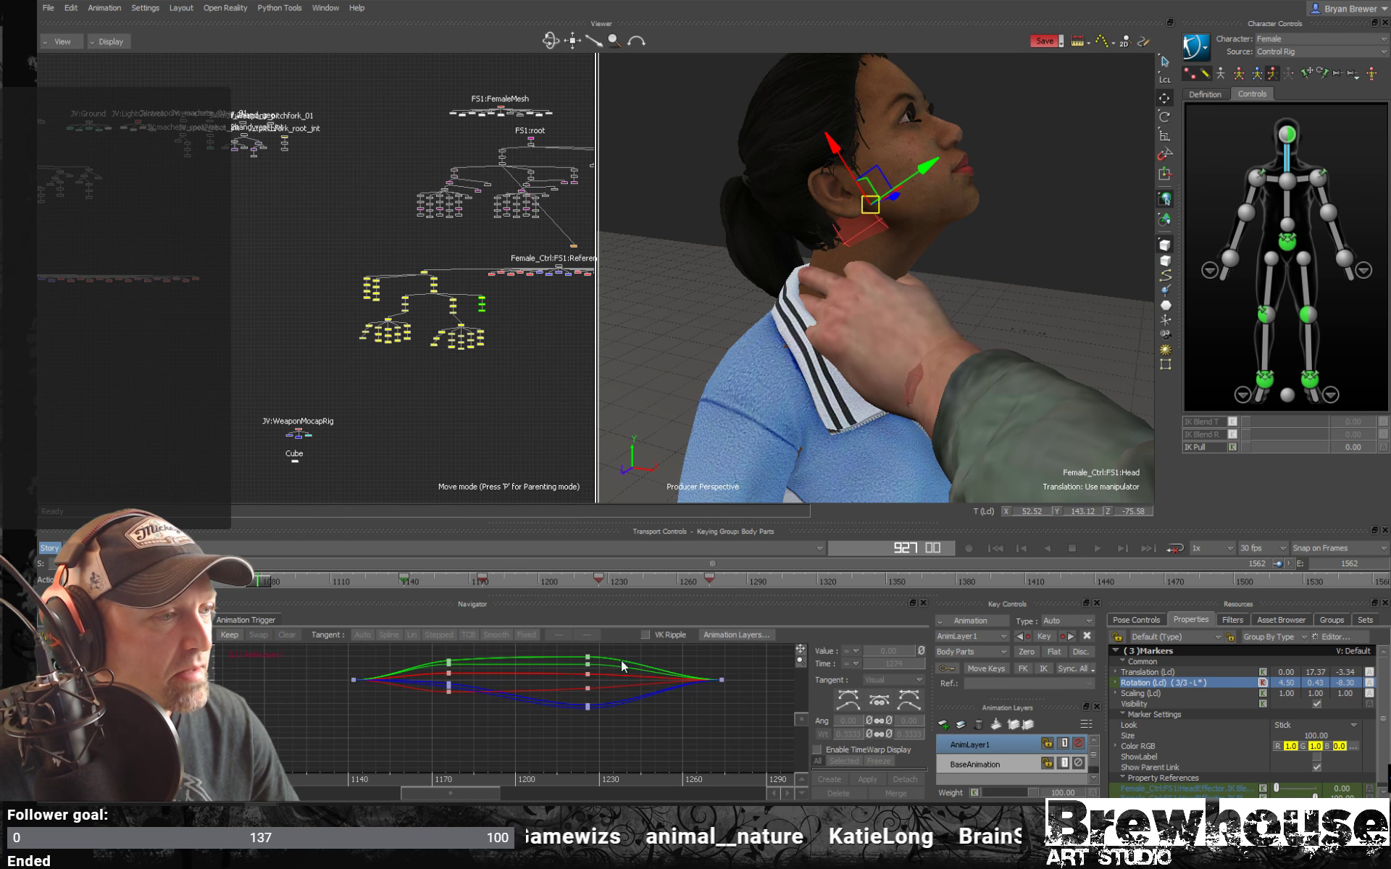
drag(328, 655, 330, 657)
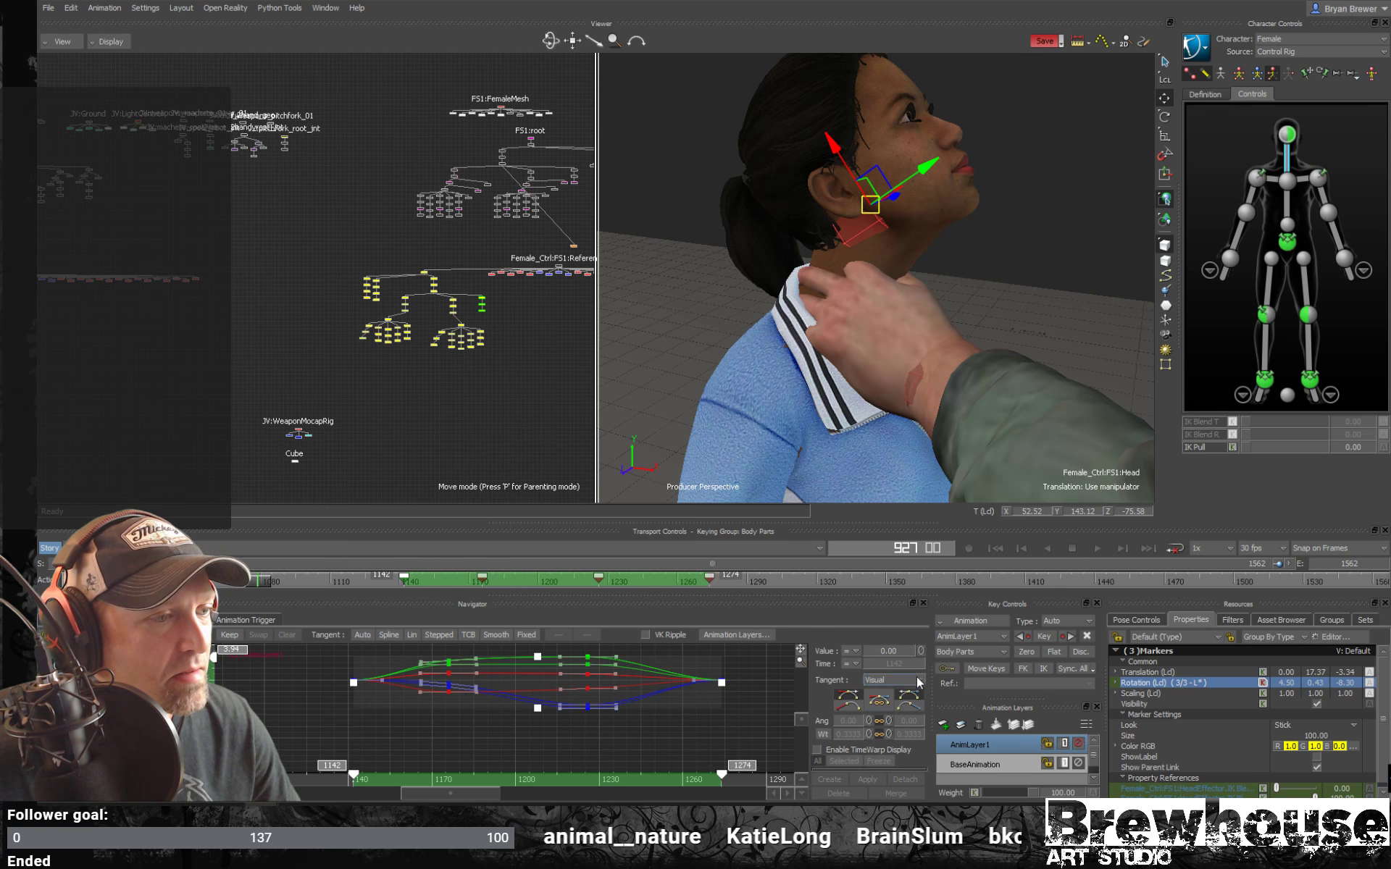
click(920, 651)
click(569, 737)
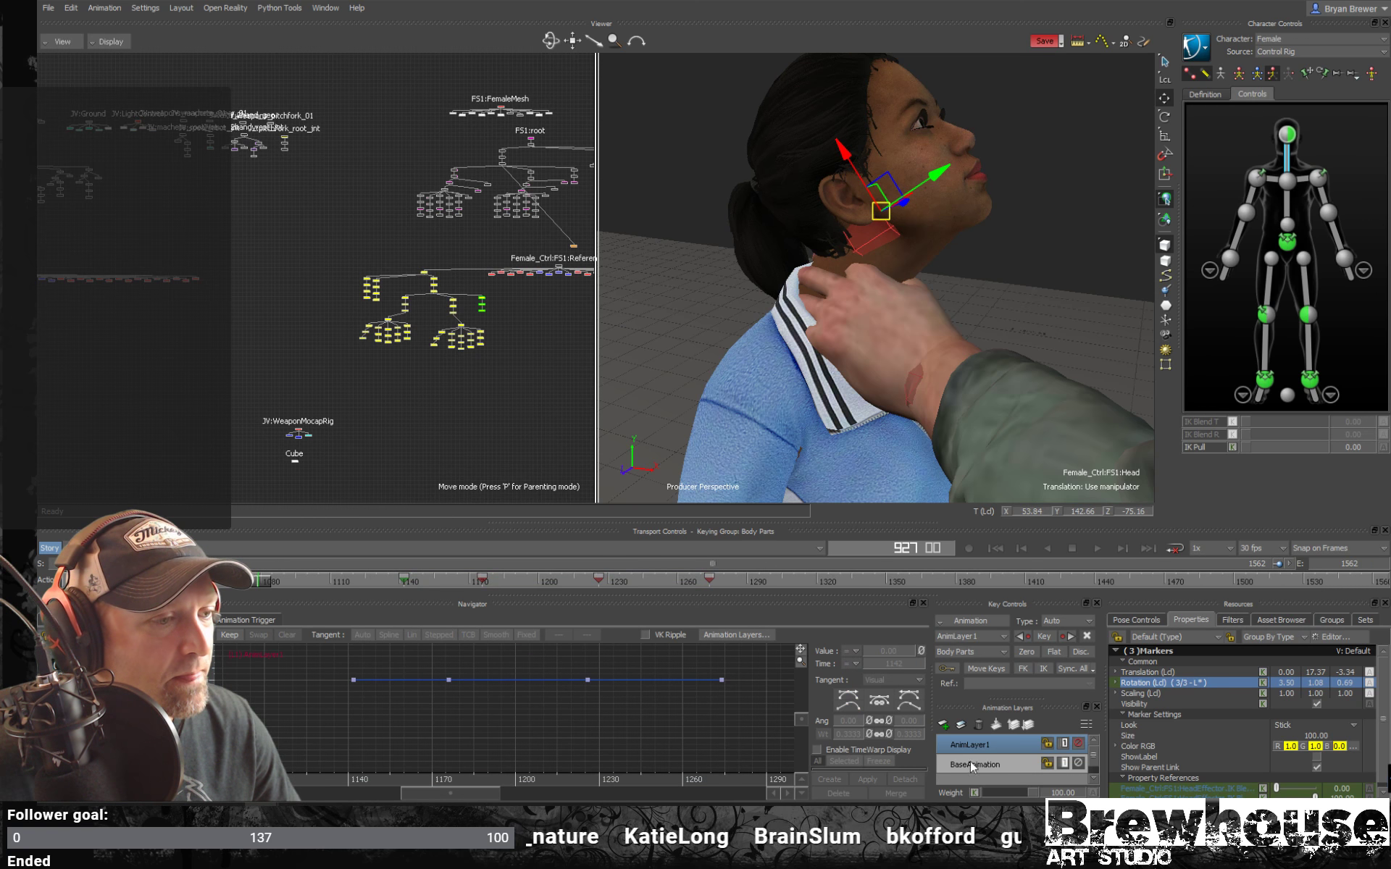
Zero all rotation keys of the Female's neck and head joints on the BaseAnimation layer.
click(974, 765)
scroll(744, 686, down, 3)
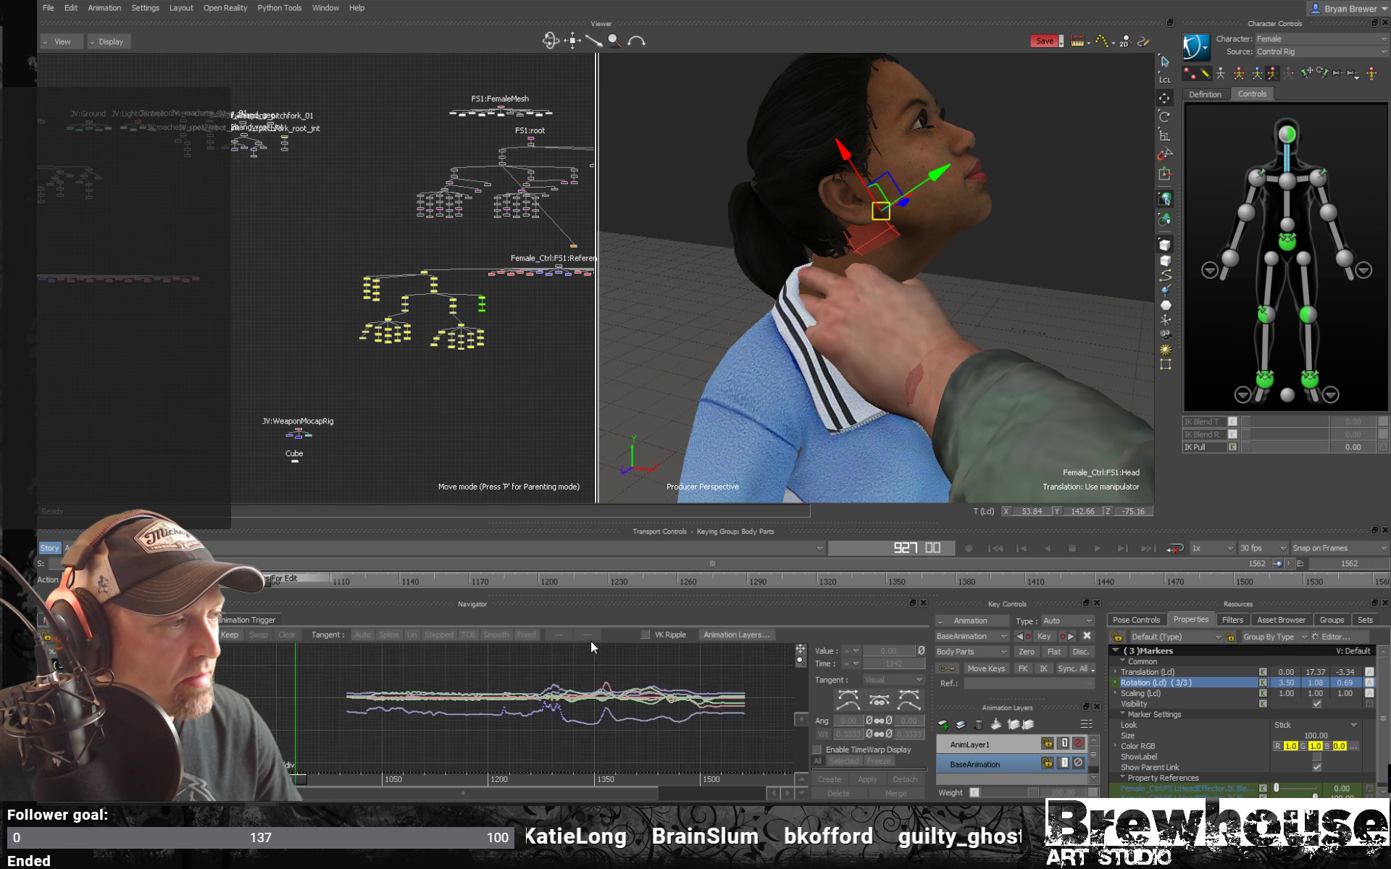
drag(752, 665, 323, 757)
click(921, 651)
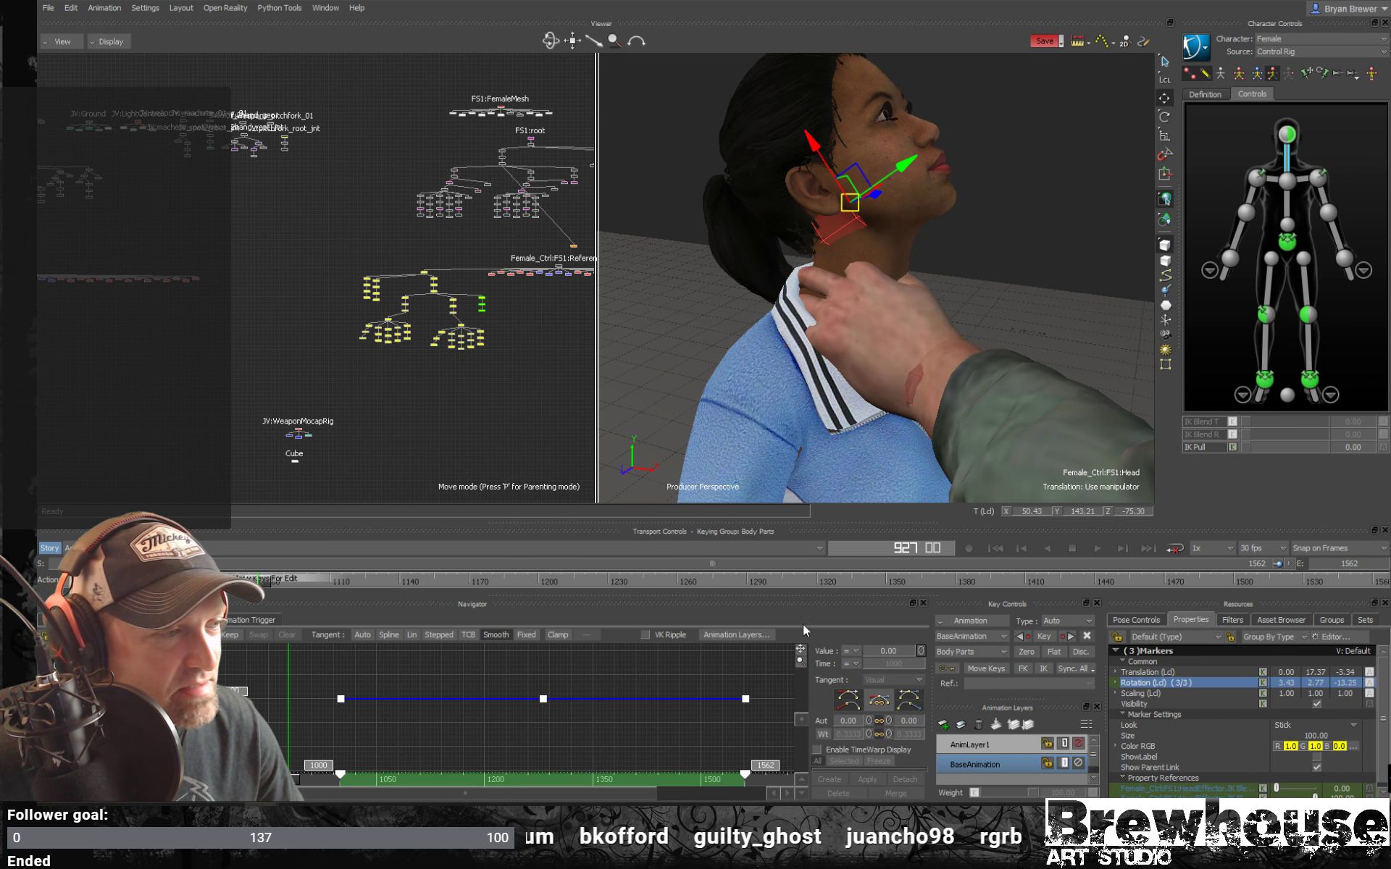
click(587, 718)
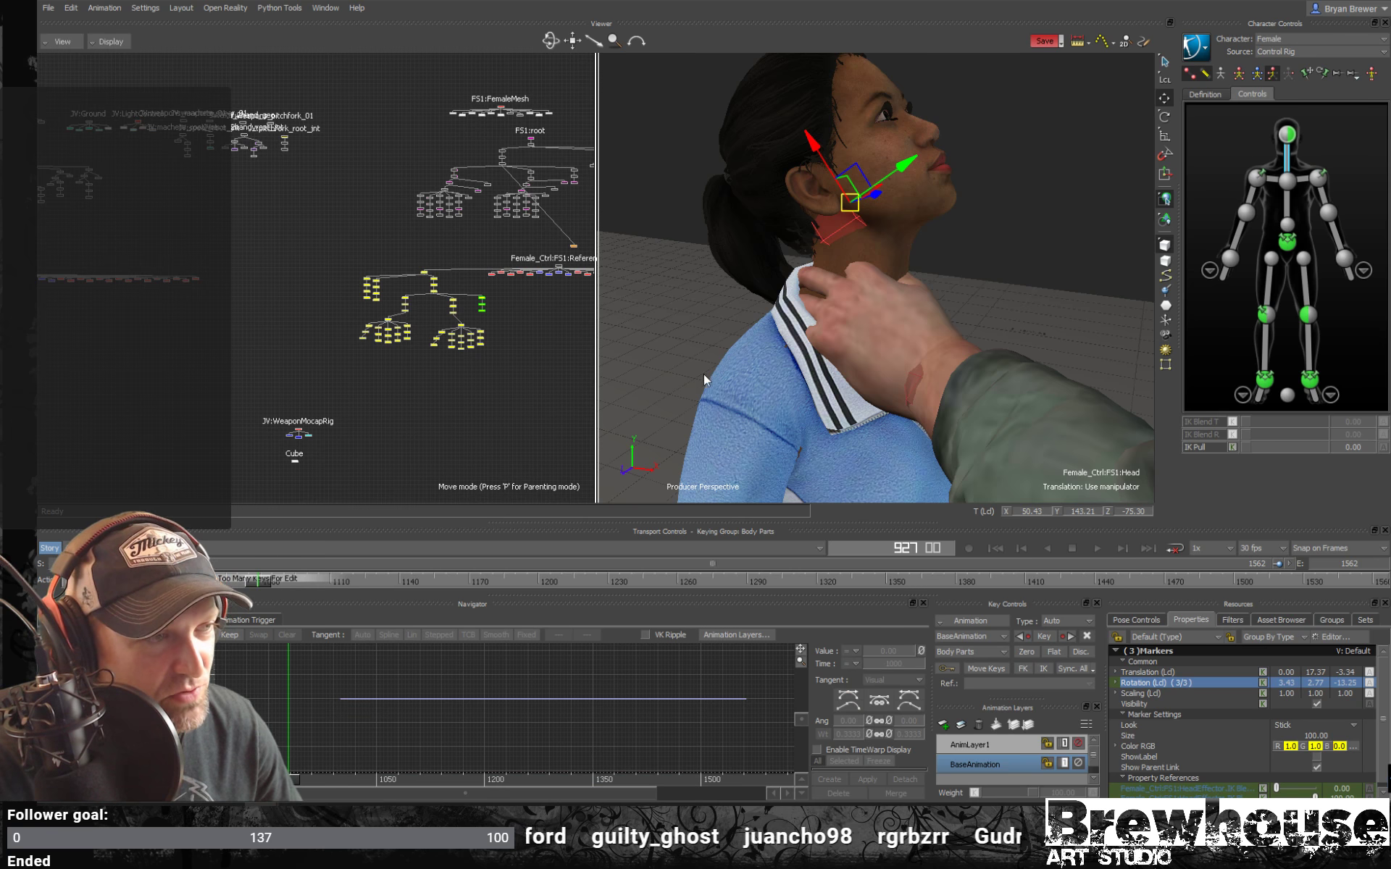
Check the female's head and Jason's grip from the front, and save the scene.
alt+drag(856, 323, 785, 311)
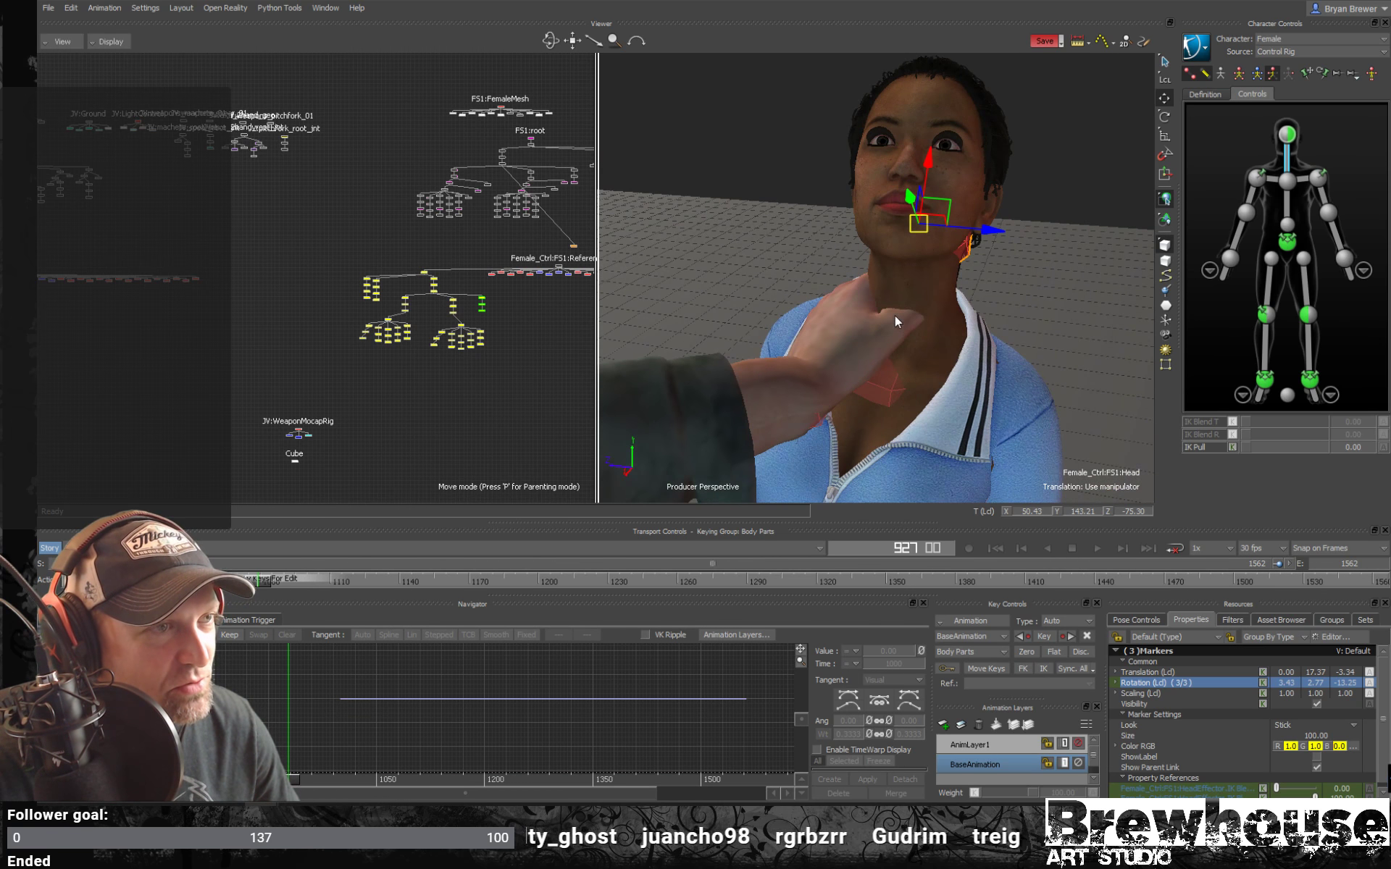
alt+drag(894, 315, 885, 311)
middle_drag(886, 311, 967, 302)
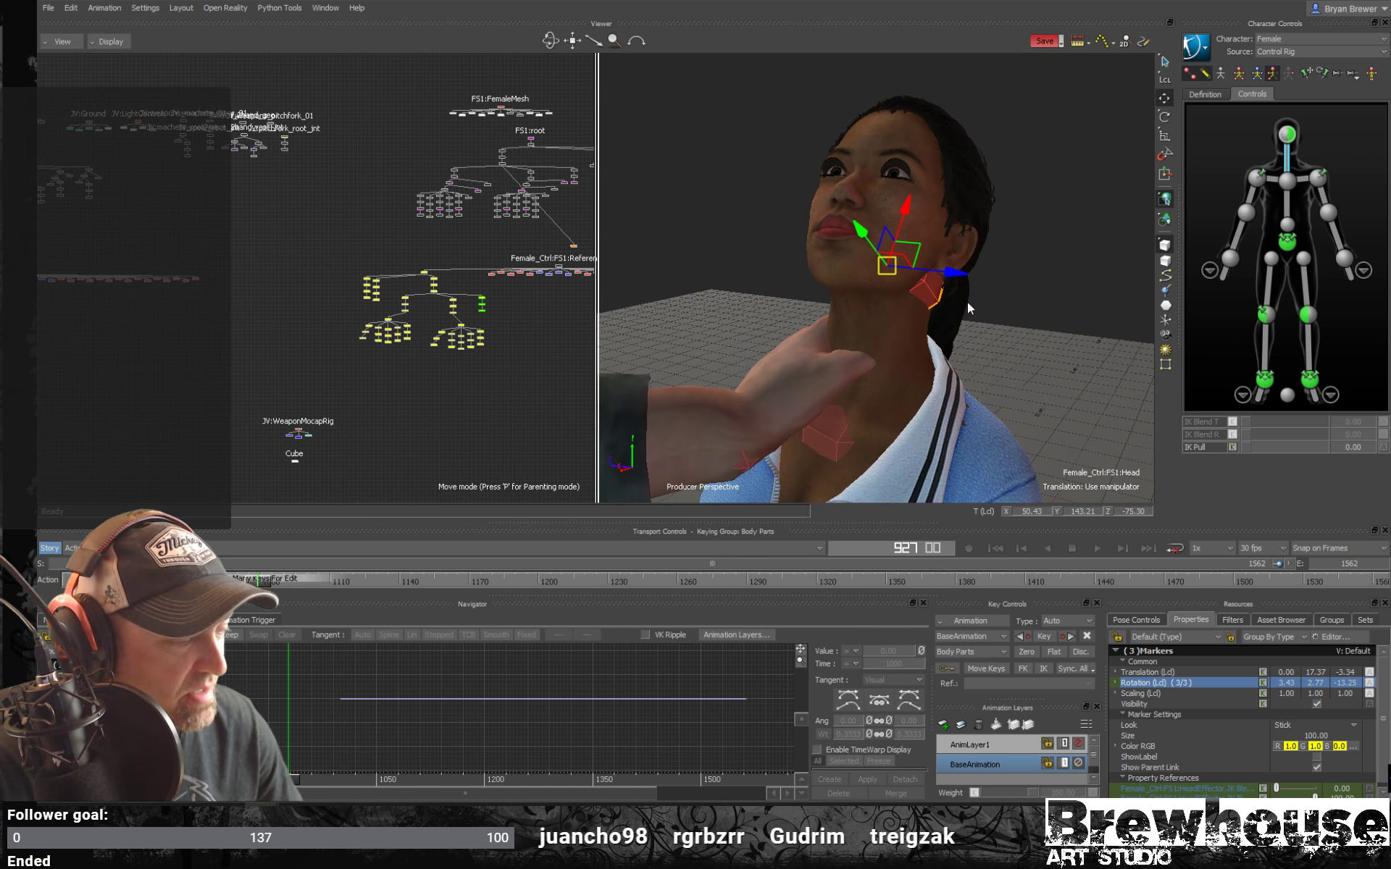
key(ctrl+s)
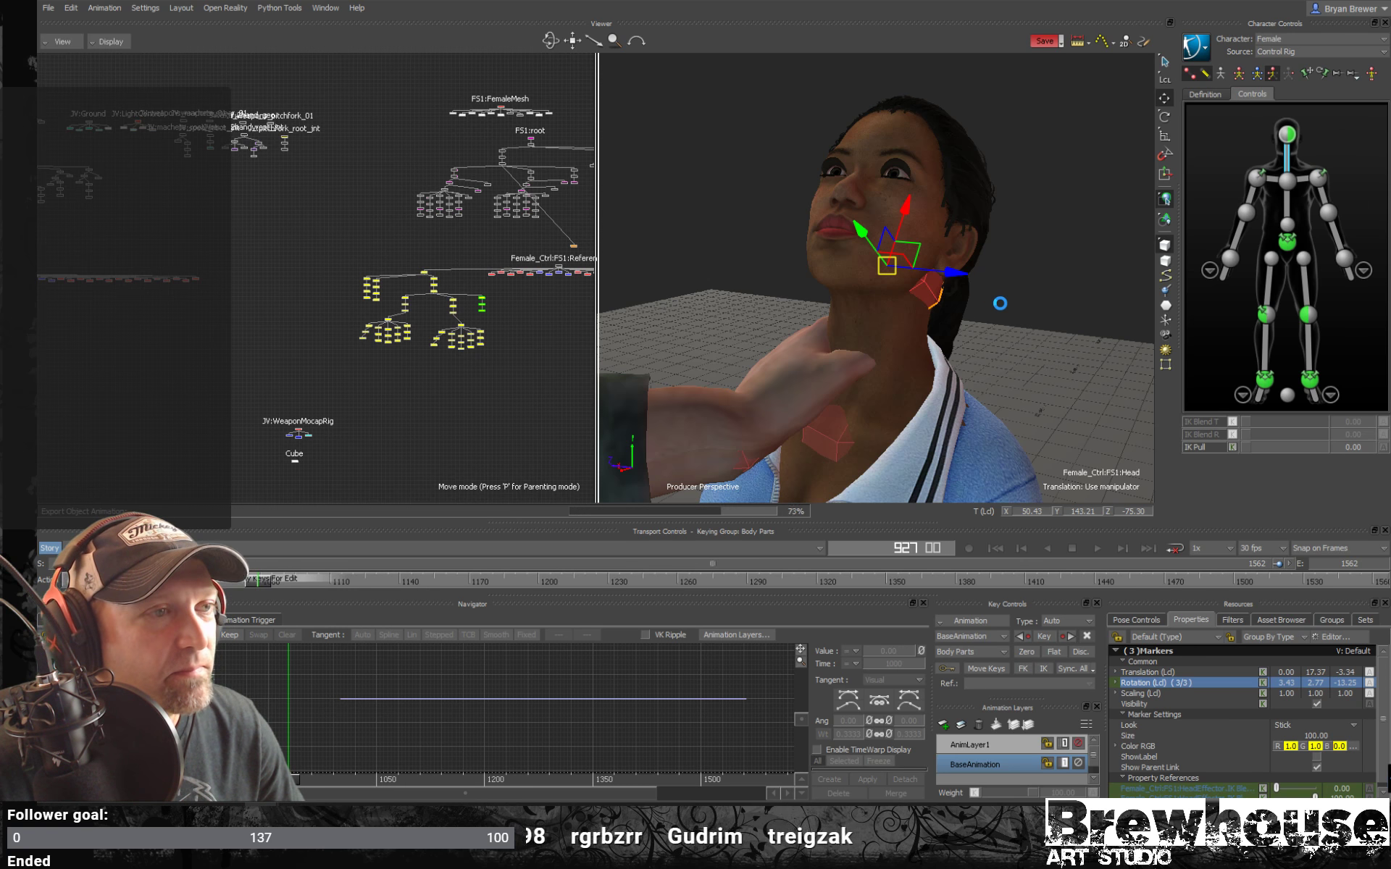
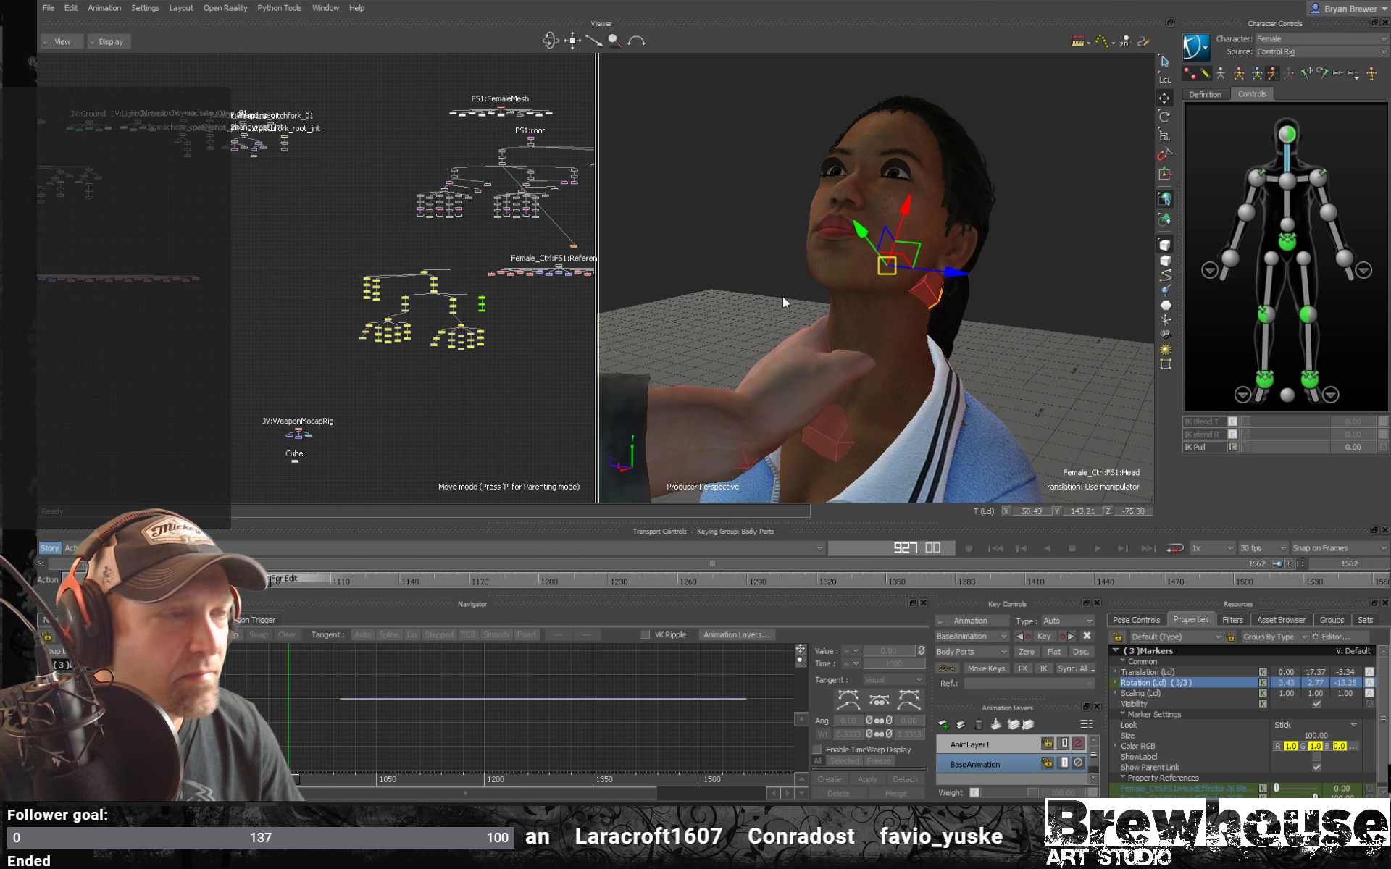
Rotate Jason's left wrist effector and set its height to about 131.90 so the hand wraps the female's neck.
alt+middle_drag(871, 327, 870, 294)
click(1231, 258)
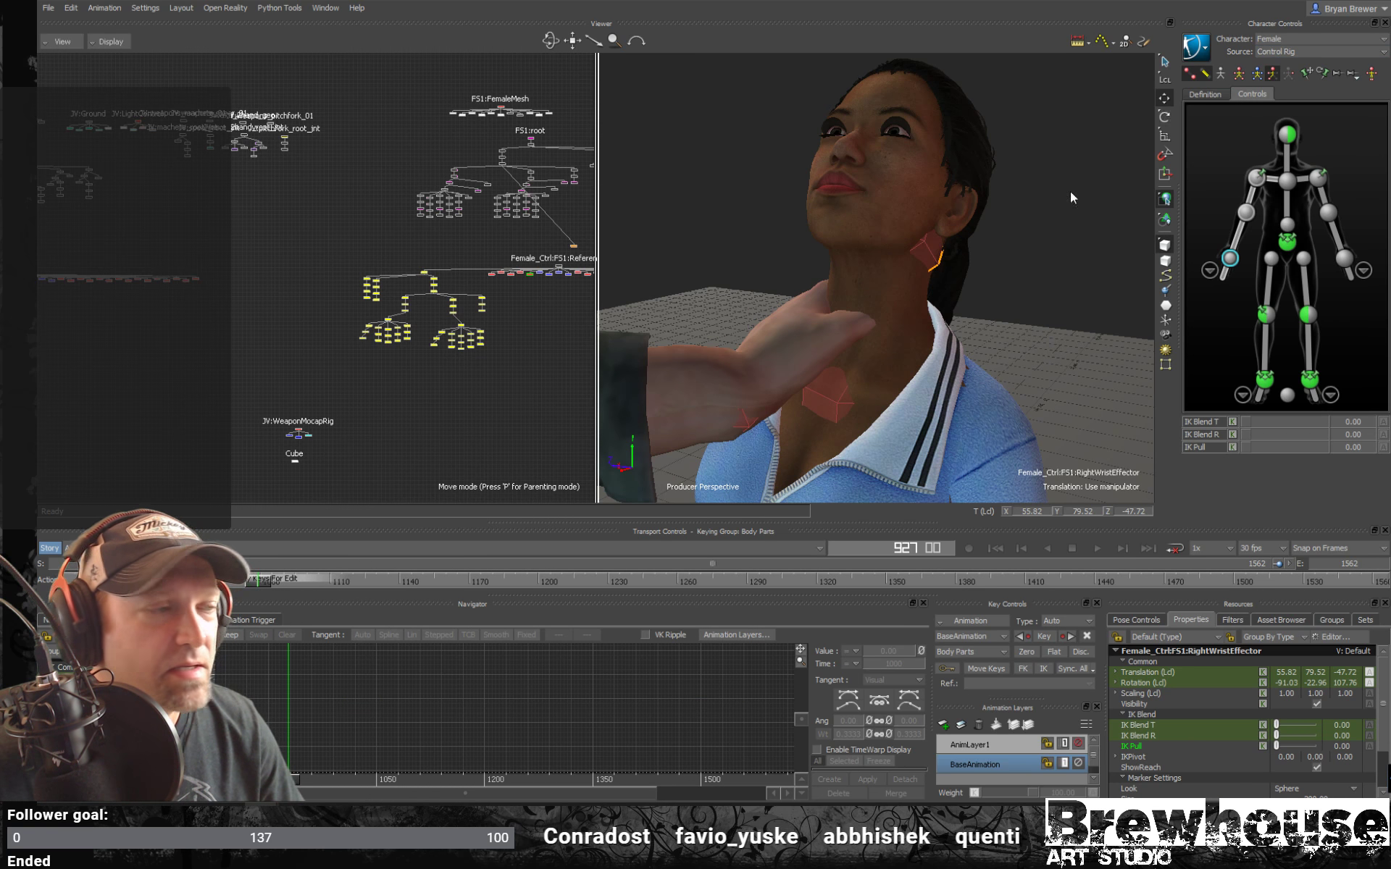
click(746, 423)
alt+drag(745, 423, 778, 279)
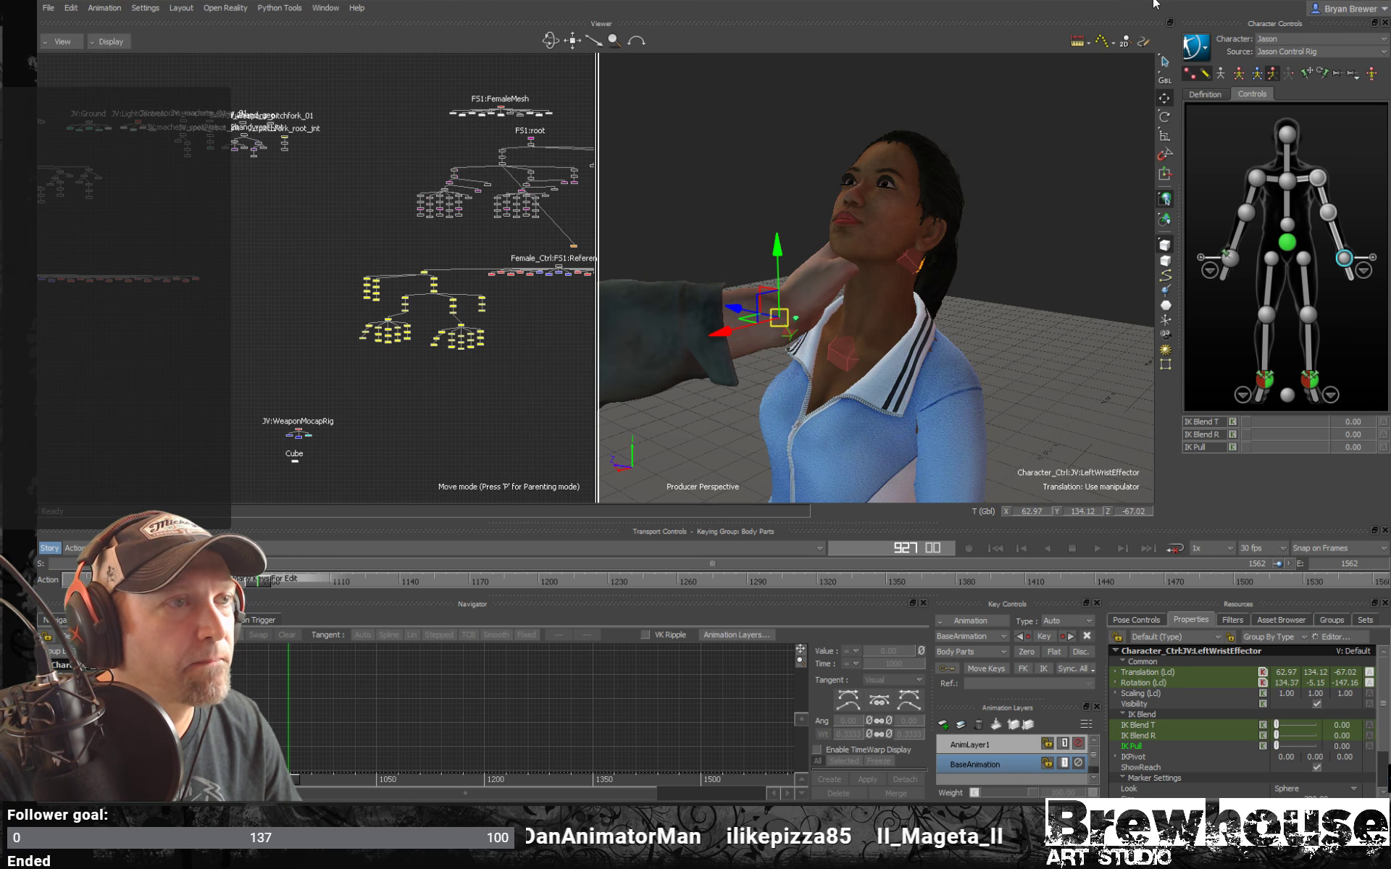
middle_drag(777, 300, 1014, 319)
key(r)
drag(954, 362, 954, 389)
middle_drag(963, 373, 924, 307)
key(t)
drag(892, 306, 894, 327)
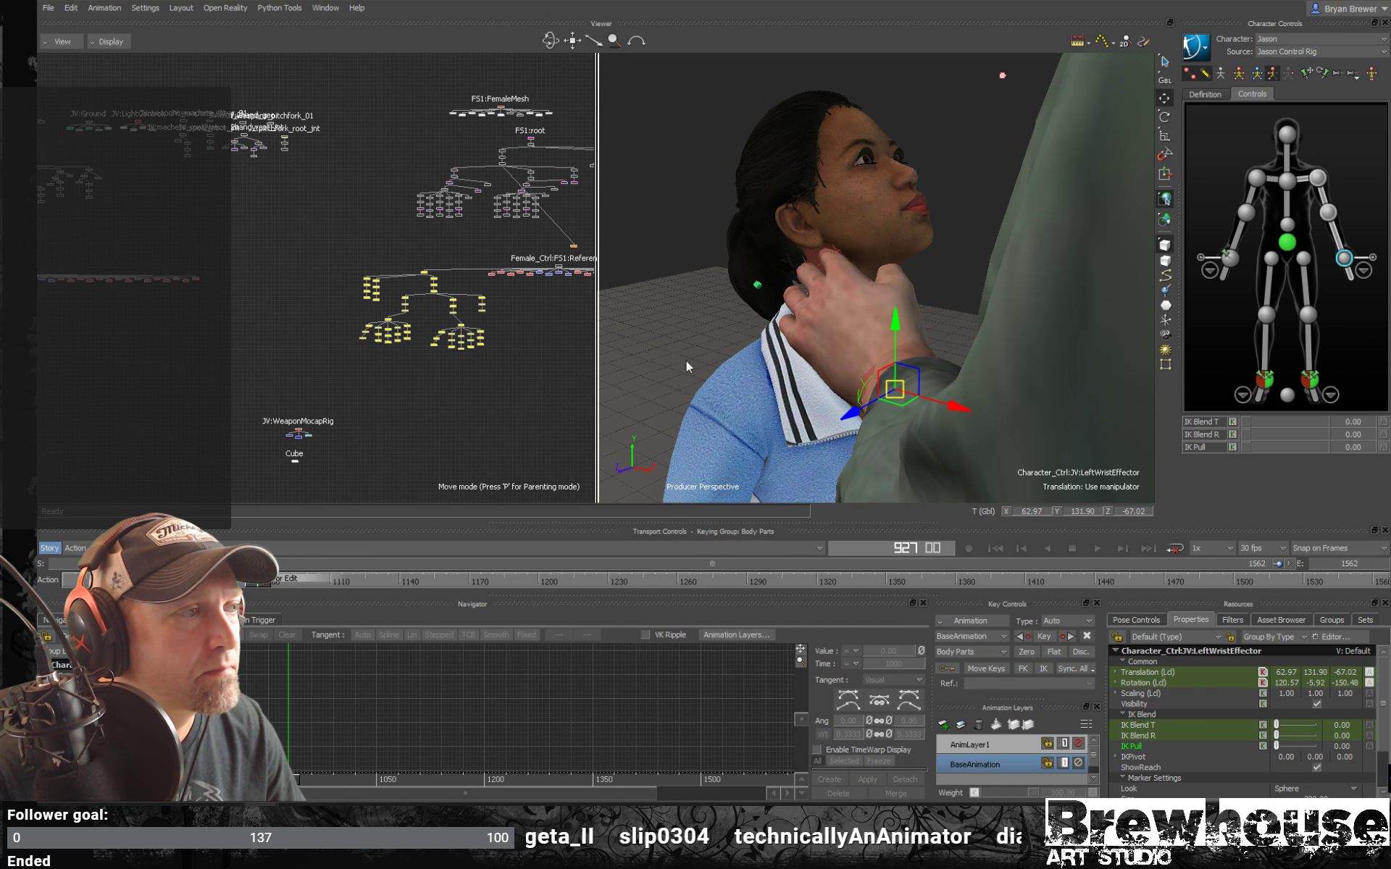
Rotate the three joints of Jason's left index finger to fit beside the female's head.
shift+drag(319, 389, 453, 354)
shift+drag(190, 368, 337, 415)
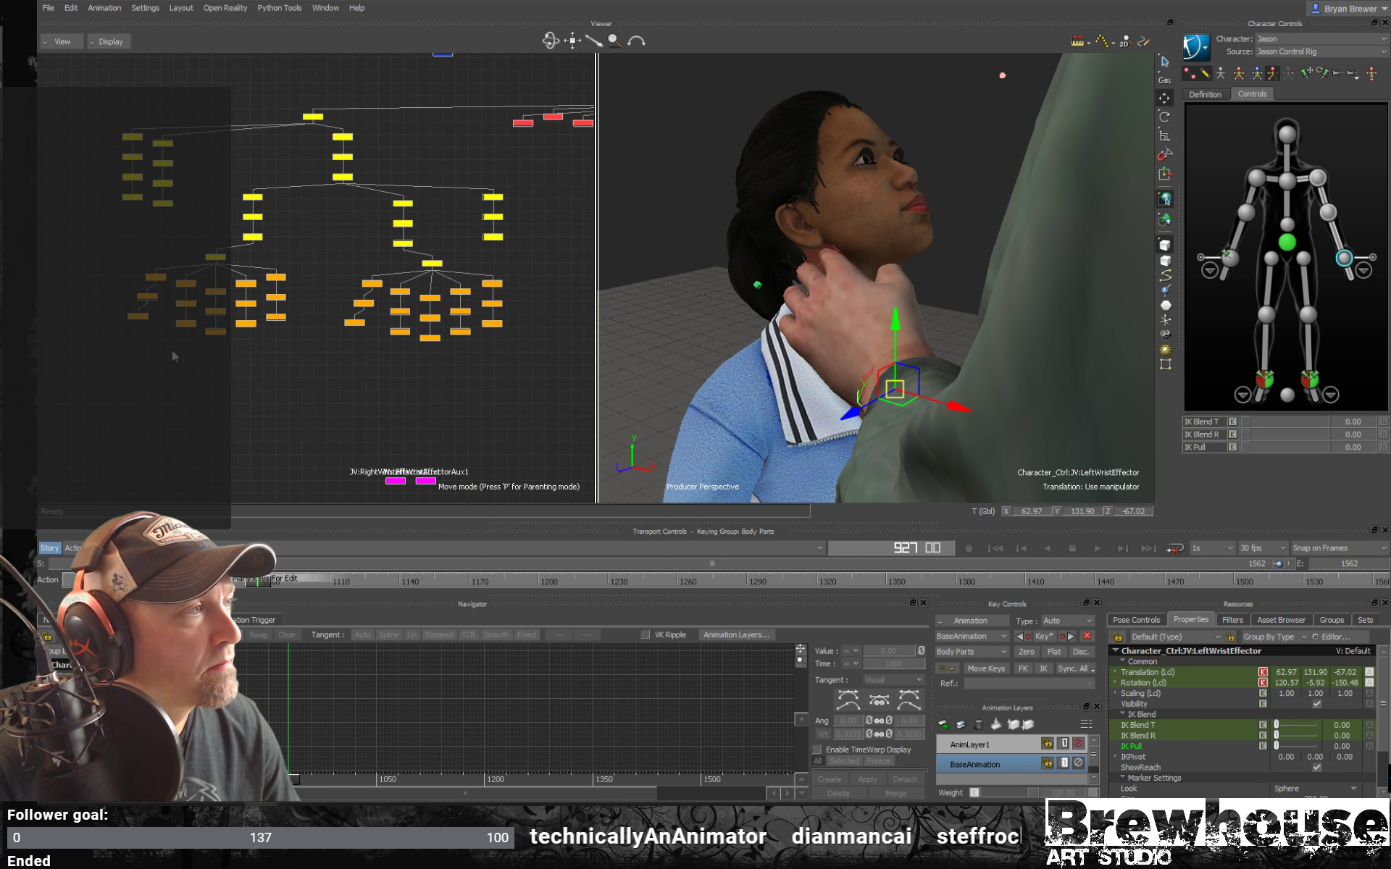
drag(185, 305, 184, 270)
key(r)
mouse_move(824, 236)
ctrl+shift+mouse_down()
mouse_move(833, 286)
mouse_move(864, 294)
mouse_move(827, 261)
mouse_move(878, 184)
mouse_move(859, 193)
mouse_move(937, 261)
mouse_move(914, 277)
ctrl+shift+mouse_up()
key(t)
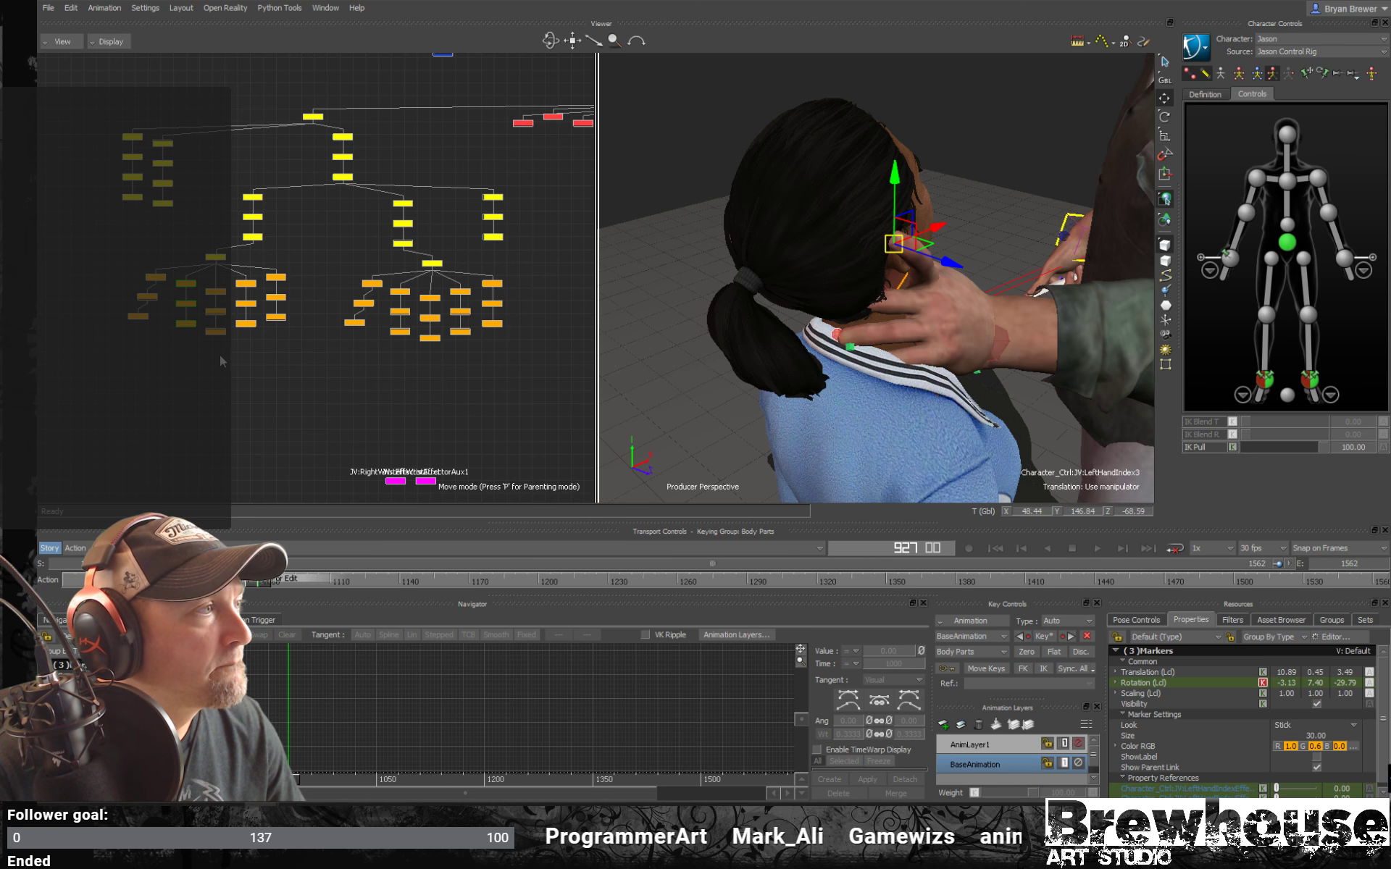
Bend the tips of Jason's left ring finger to about 11 degrees and pinky to about 22 degrees in Z.
alt+drag(725, 318, 947, 268)
alt+drag(948, 267, 1054, 196)
key(F6)
drag(882, 266, 881, 258)
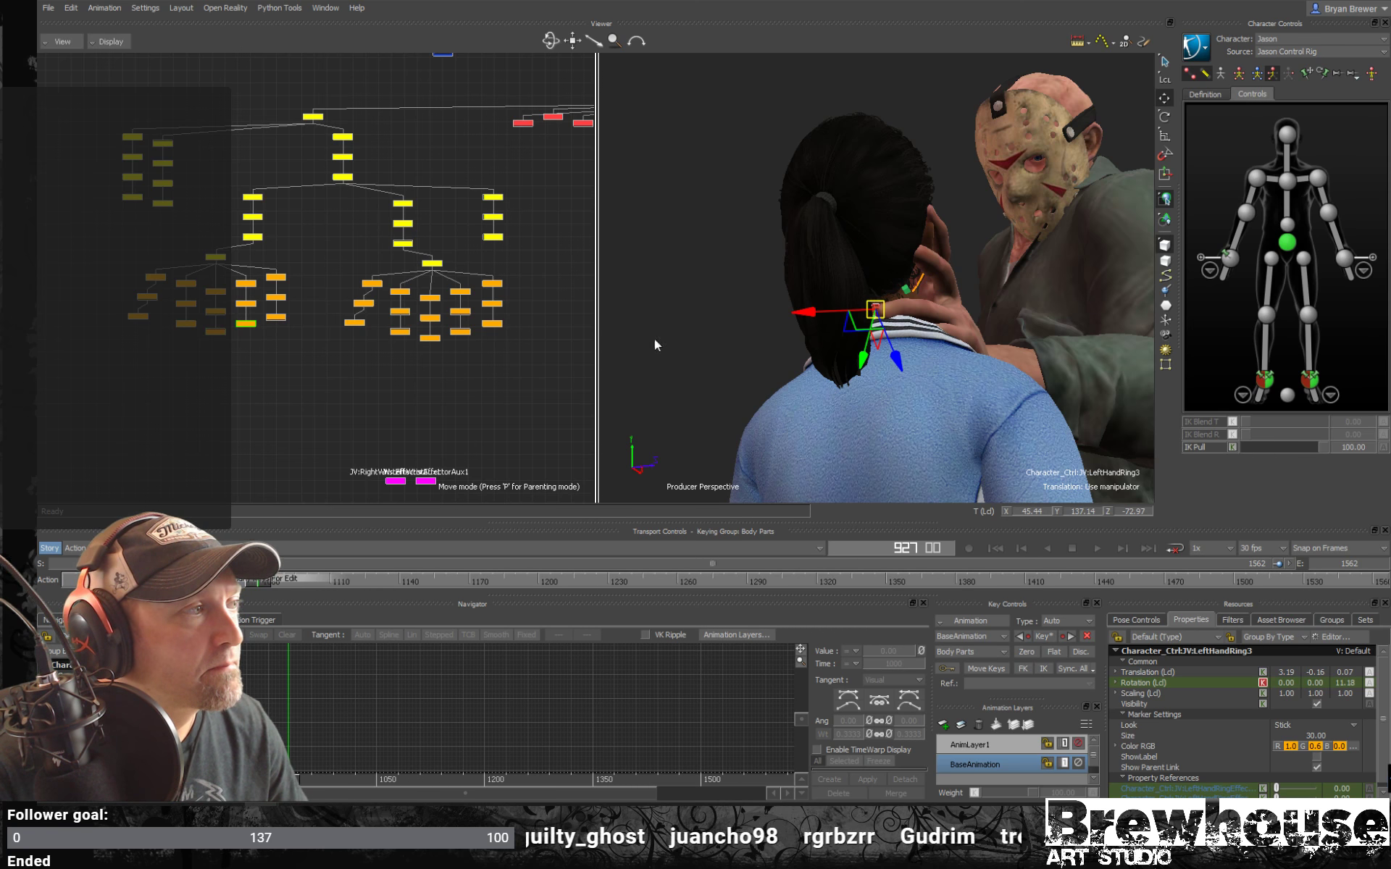
alt+drag(655, 340, 860, 299)
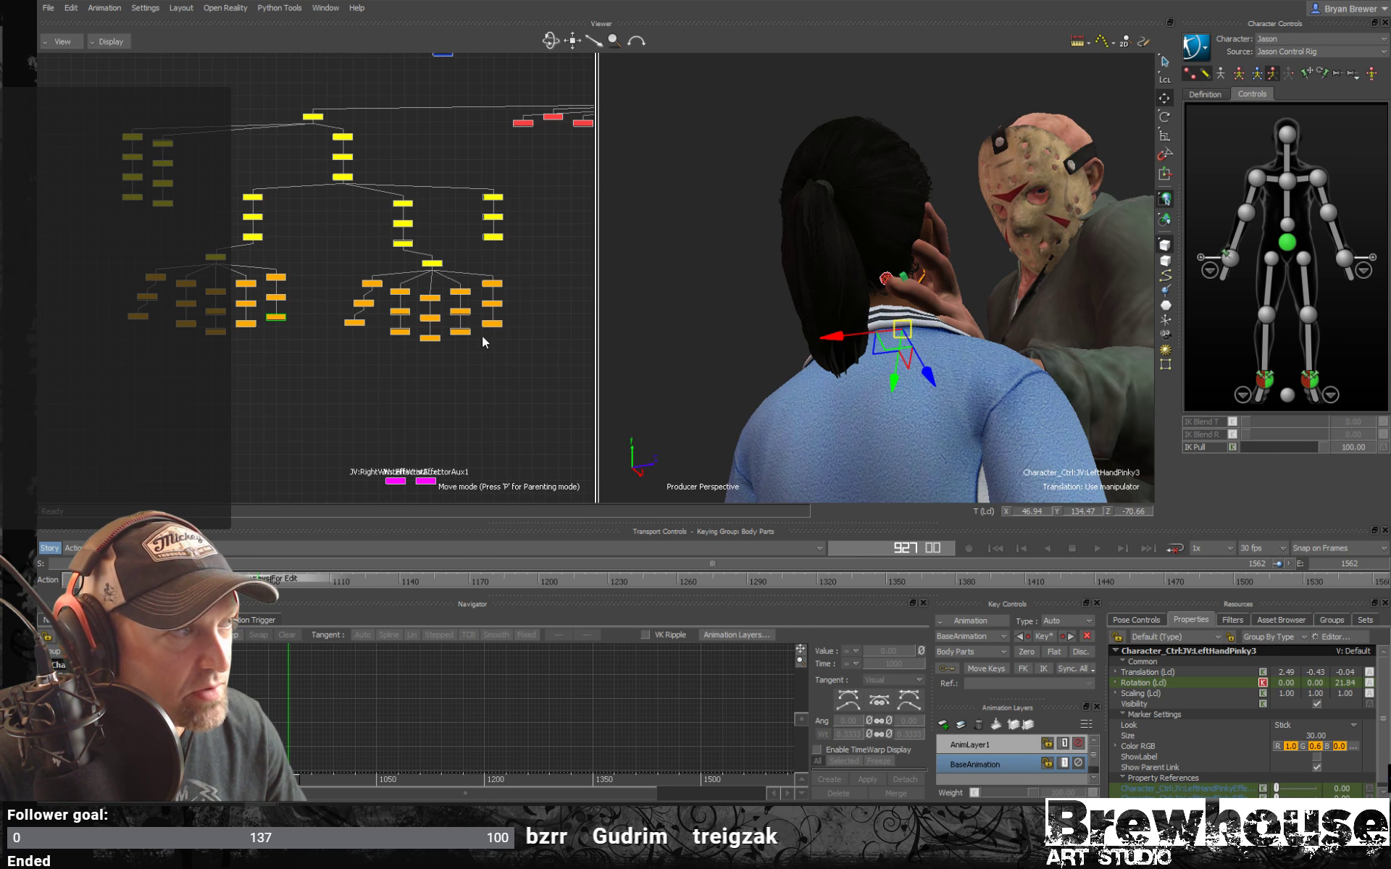
Bend Jason's left ring fingertip to about 15 degrees and middle fingertip to about 30 degrees in Z.
alt+drag(867, 303, 843, 285)
alt+drag(843, 285, 696, 255)
click(246, 323)
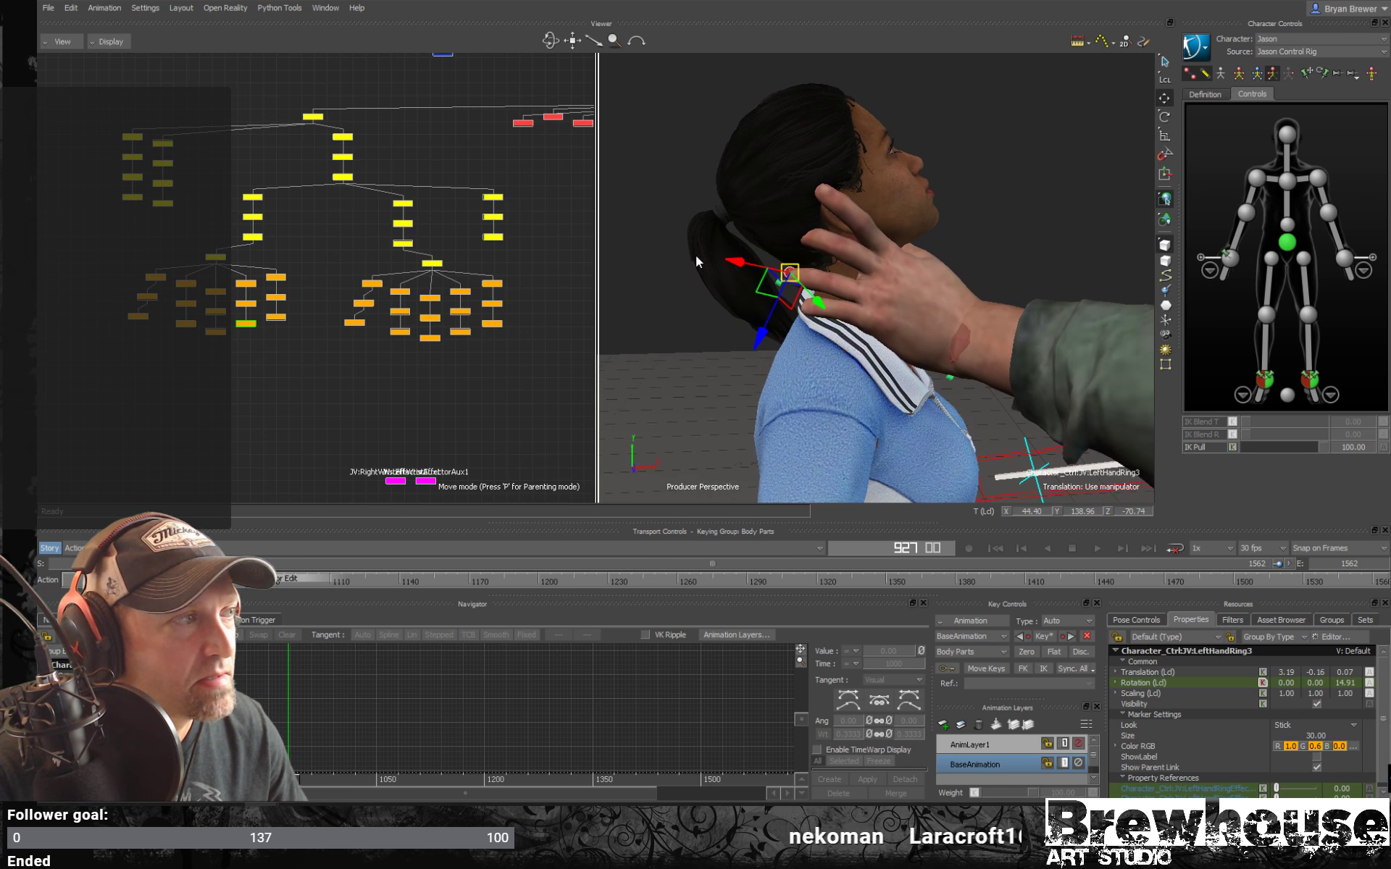
alt+drag(800, 255, 787, 242)
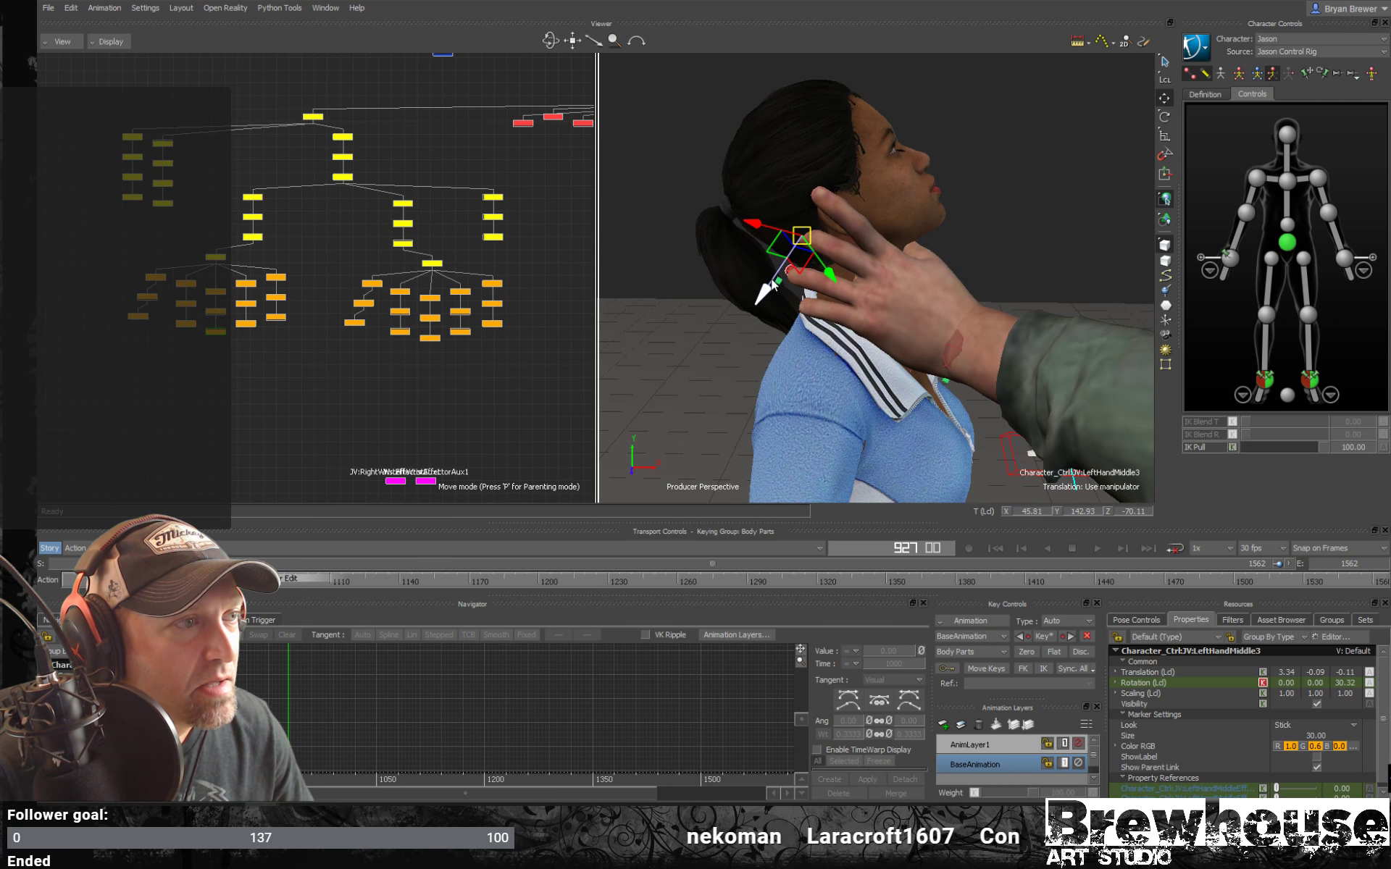
Refine the bend of Jason's left pinky tip to about 28 degrees in Z behind the female's neck.
alt+drag(766, 299, 807, 282)
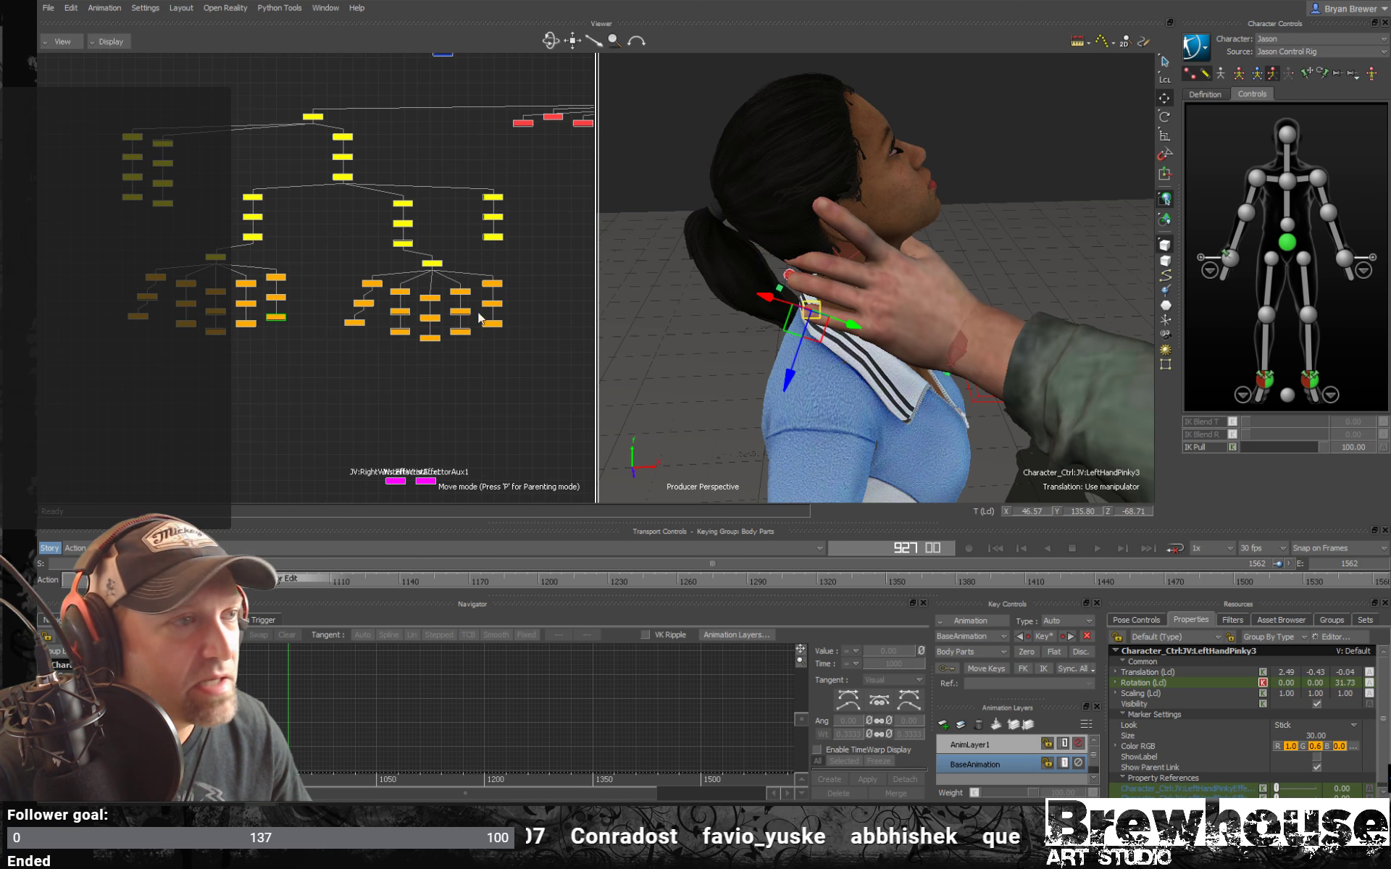
alt+drag(796, 319, 843, 322)
alt+right_drag(842, 323, 893, 288)
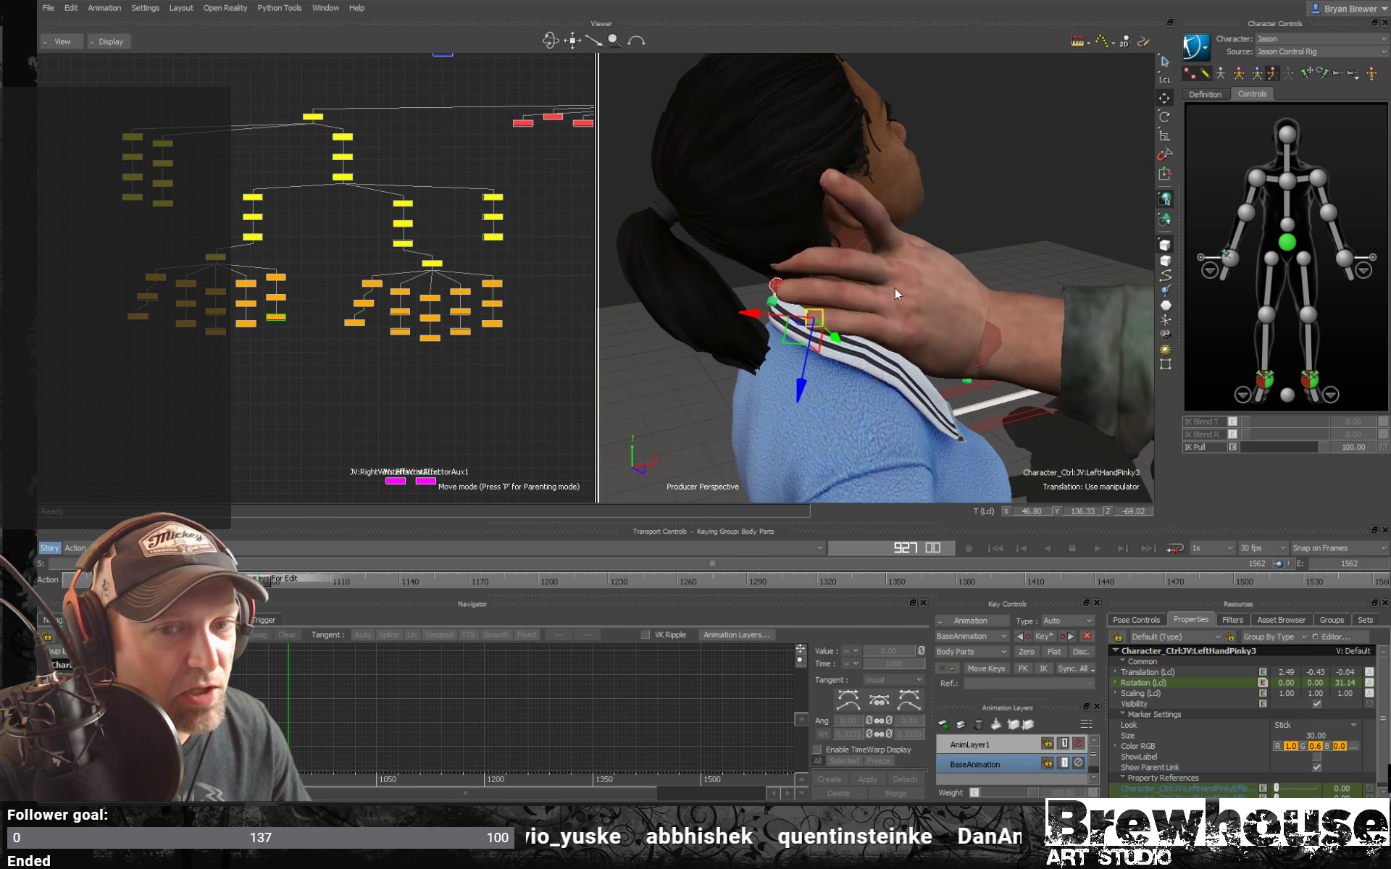
alt+drag(893, 289, 816, 291)
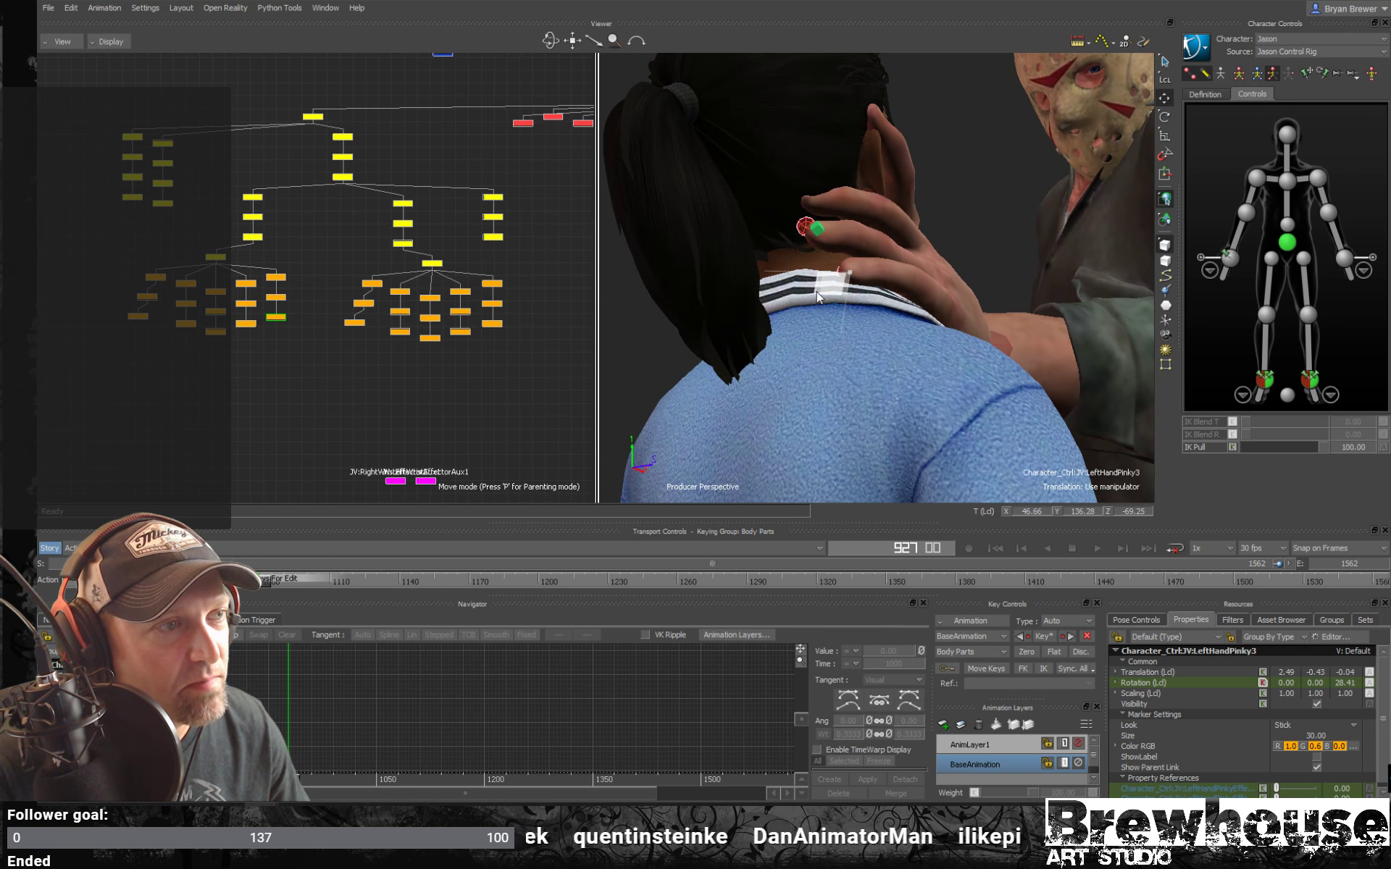
alt+drag(885, 245, 717, 224)
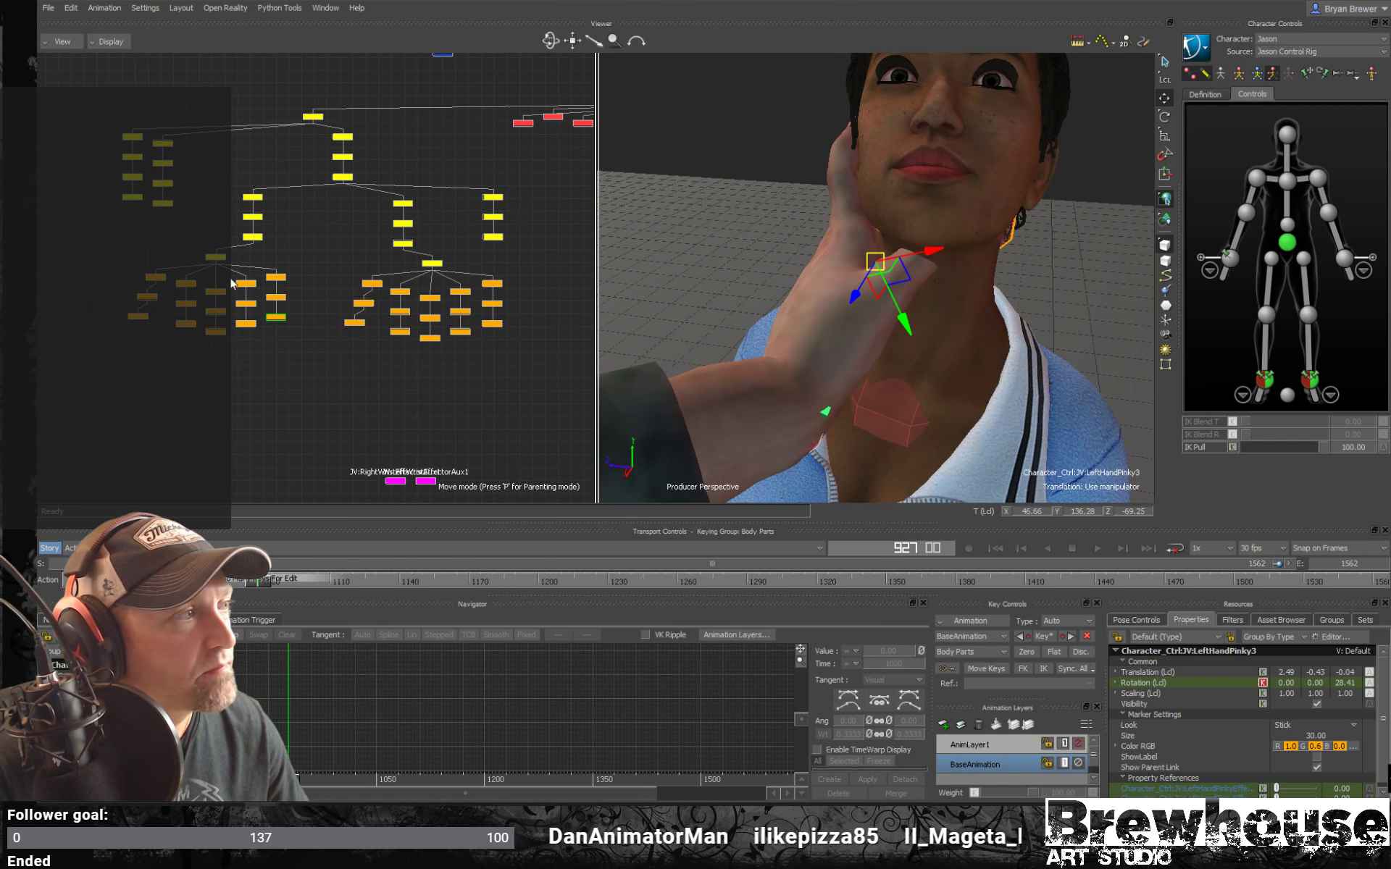
Rotate the base joint of Jason's left thumb to about 4.74, 21.73, -11.67 across the female's throat.
drag(148, 285, 145, 288)
key(r)
alt+drag(916, 284, 884, 314)
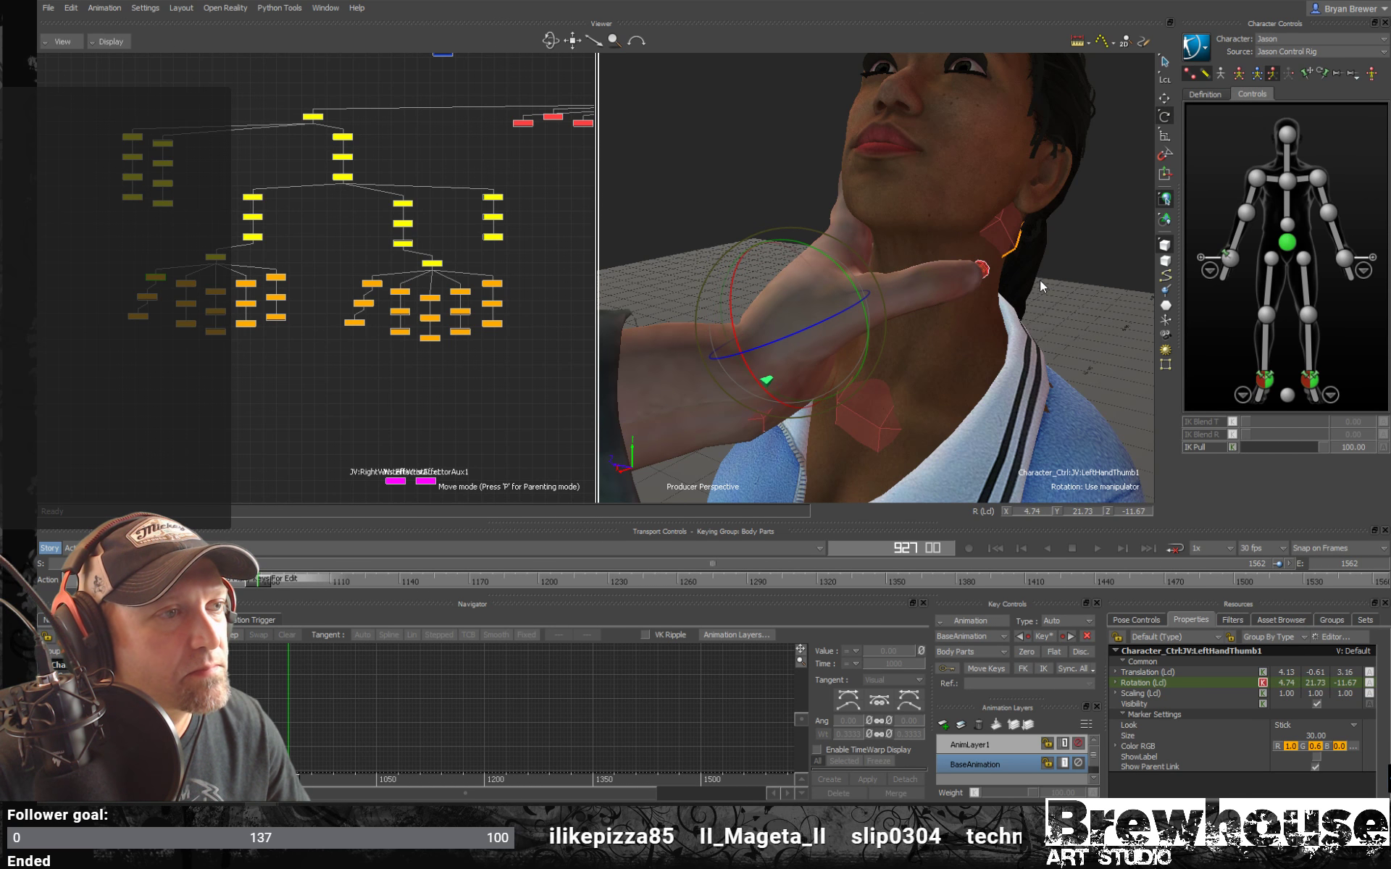
alt+right_drag(1040, 280, 815, 264)
alt+drag(815, 263, 744, 304)
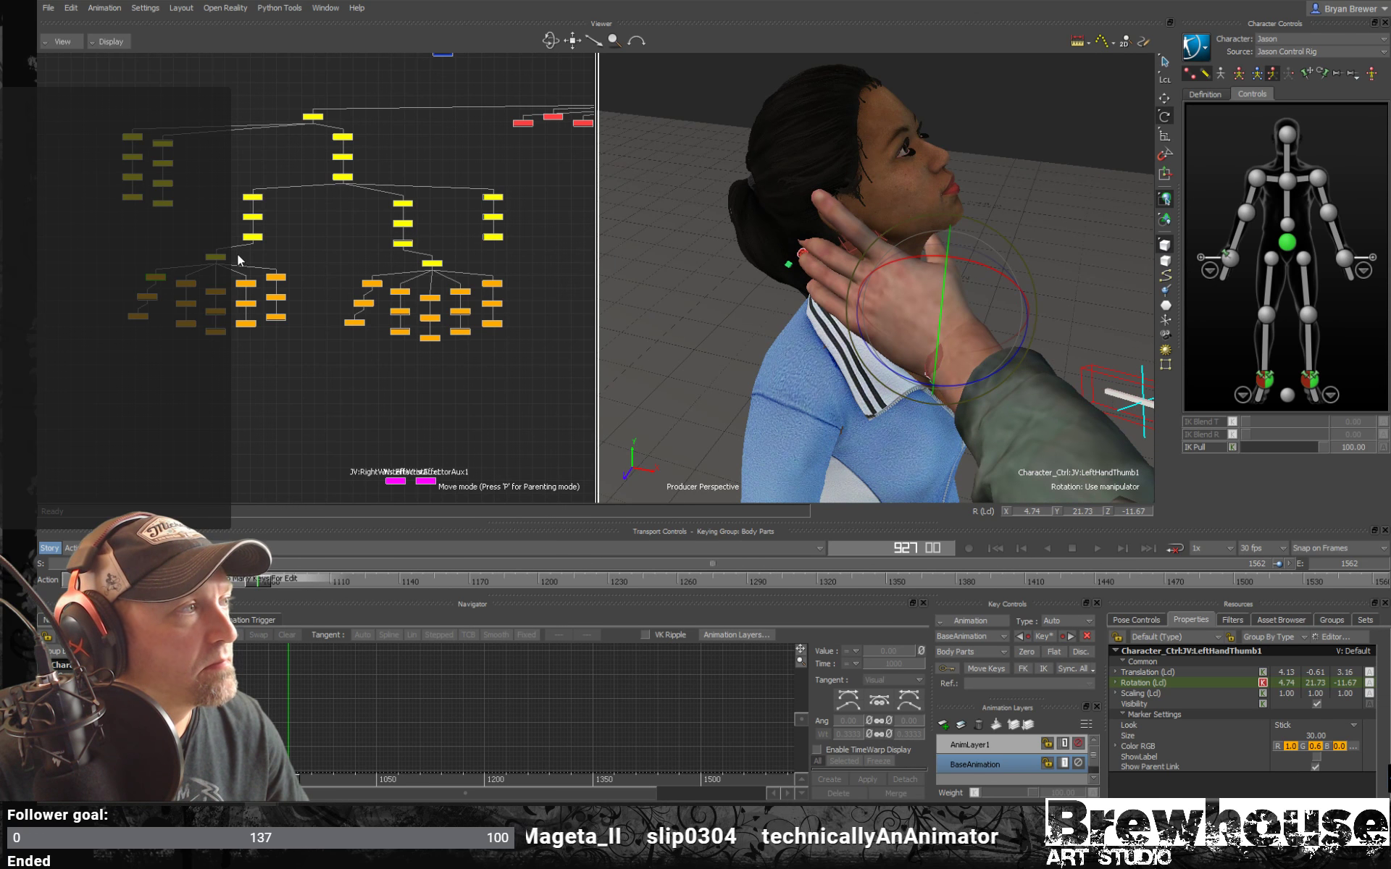
Create an aux effector on Jason's left wrist effector.
click(919, 299)
click(988, 308)
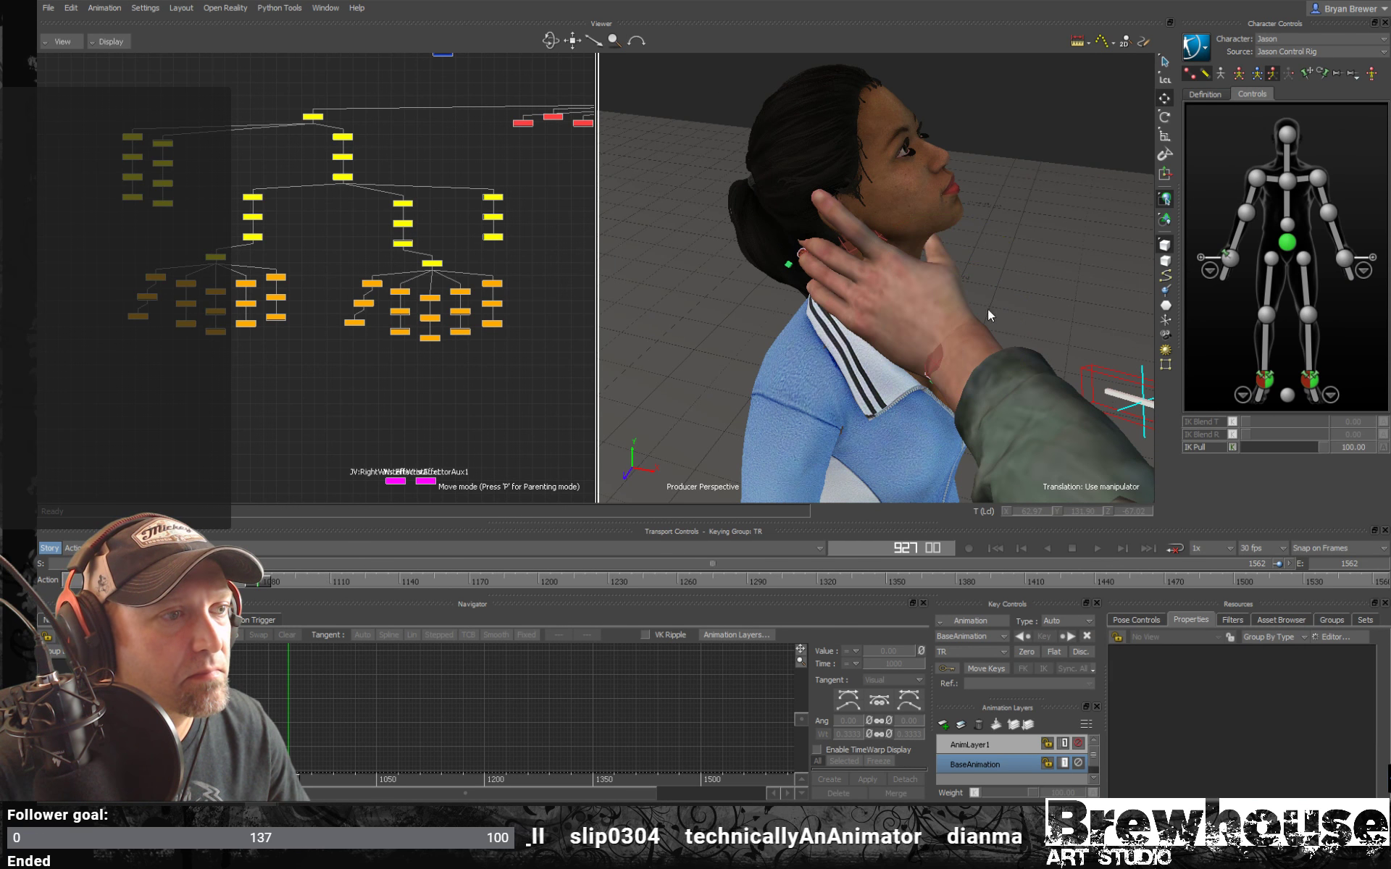
click(938, 355)
alt+drag(1011, 334, 1094, 206)
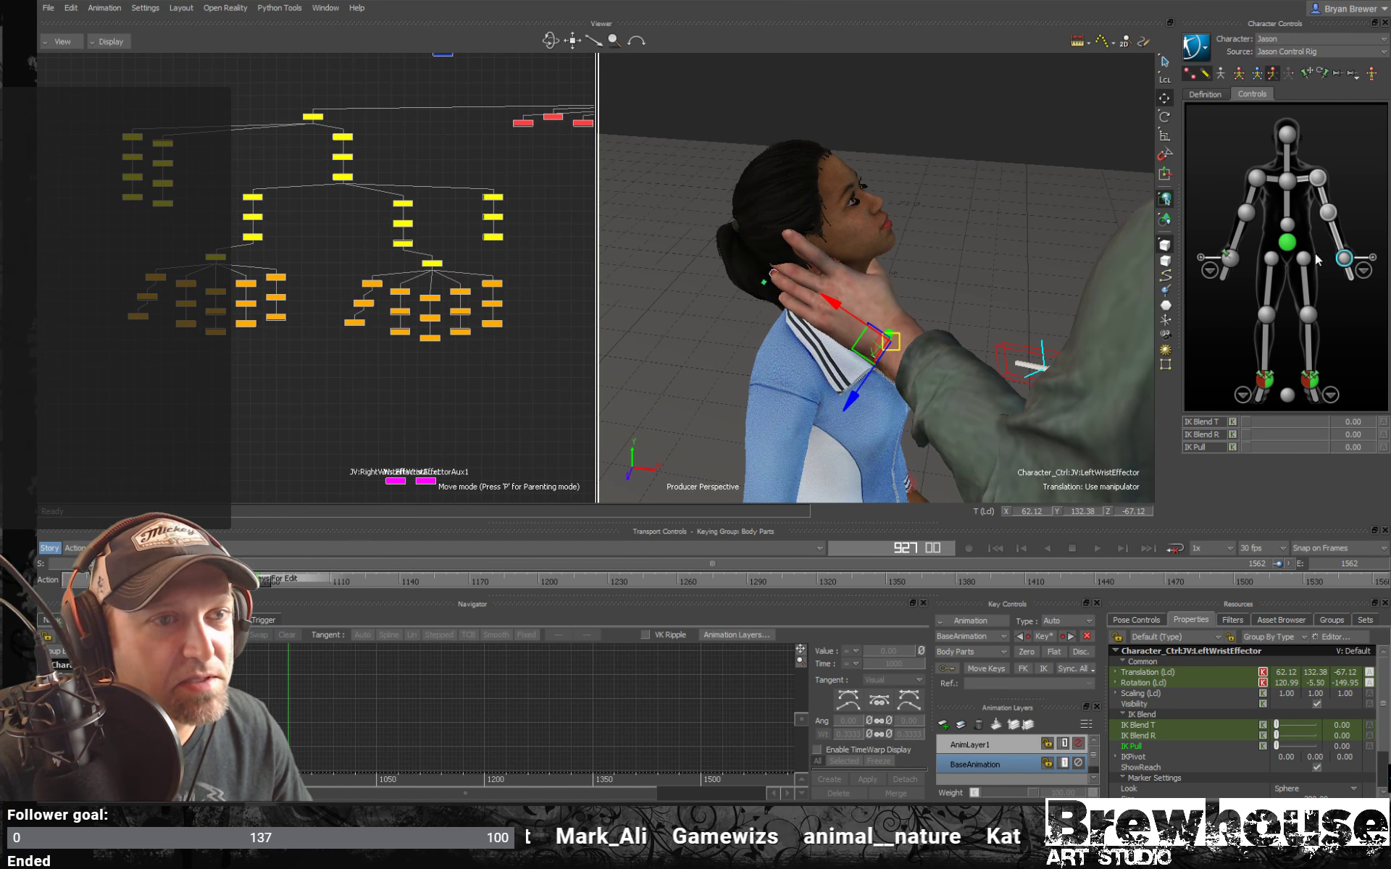
right_click(1345, 262)
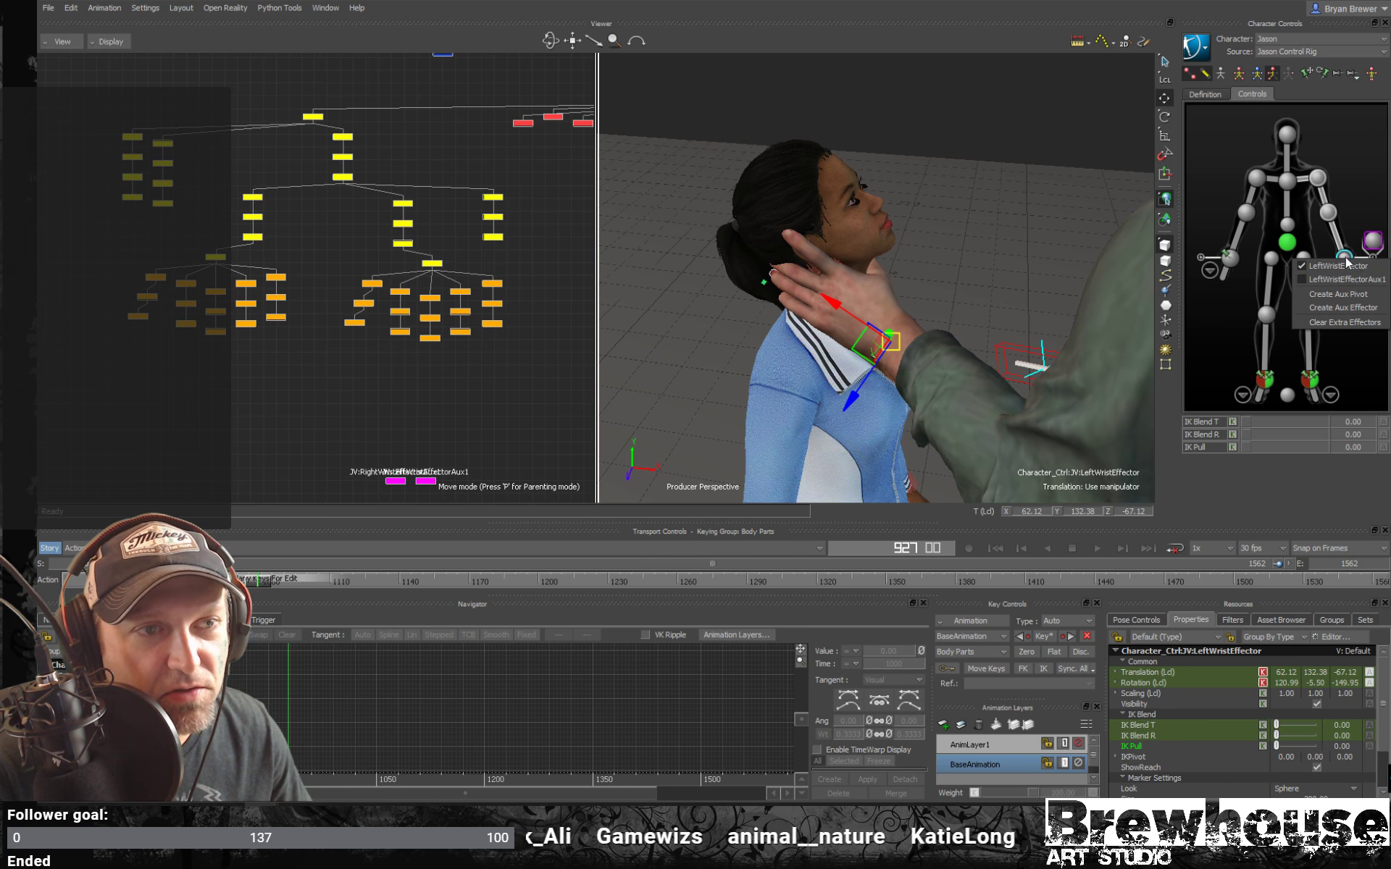
click(1355, 310)
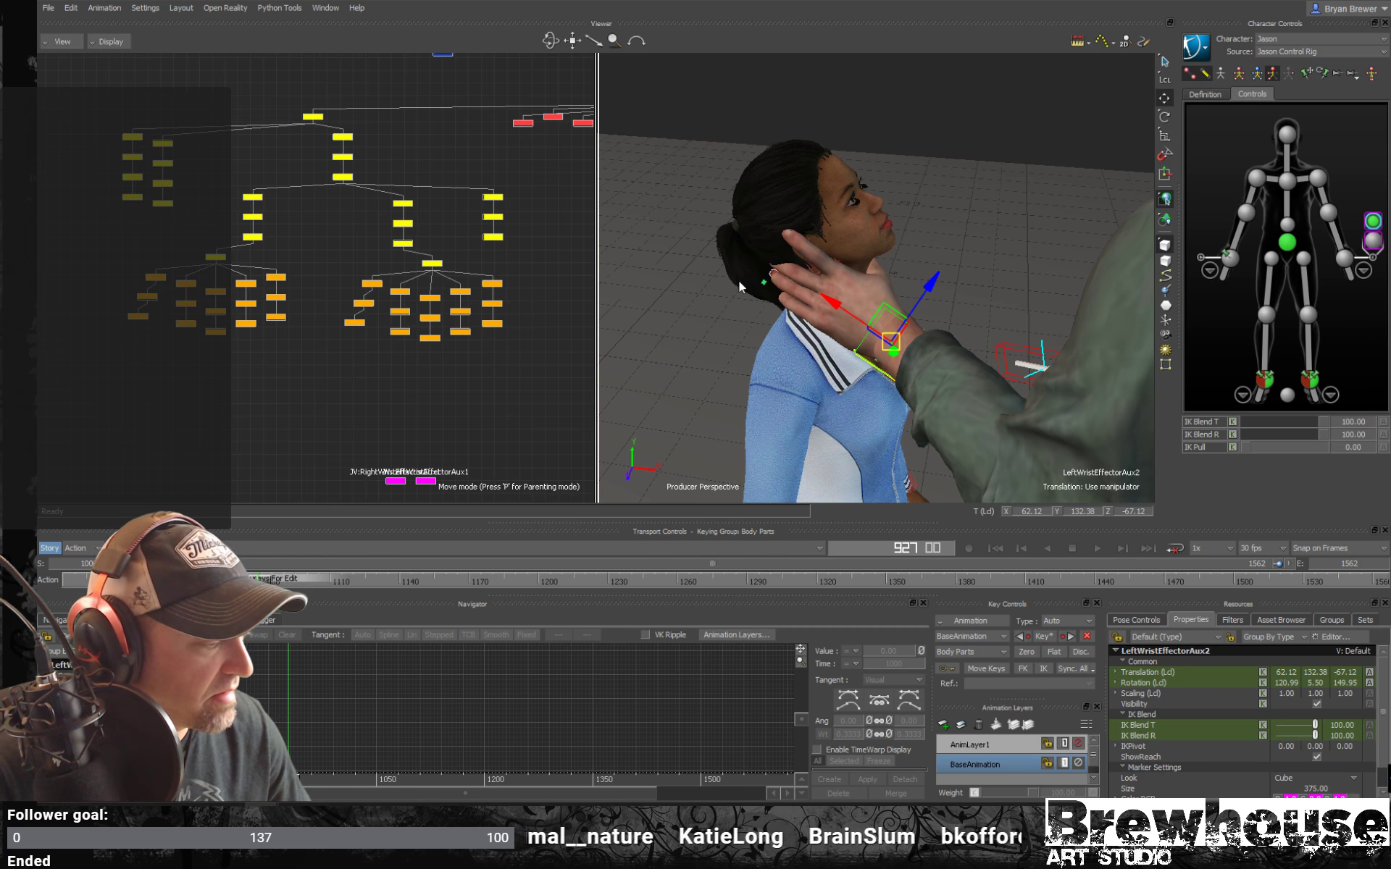
Parent Jason's new left wrist aux effector to the female's neck control.
key(ctrl+a)
mouse_move(702, 252)
alt+mouse_down()
mouse_move(734, 296)
mouse_move(715, 269)
alt+mouse_up()
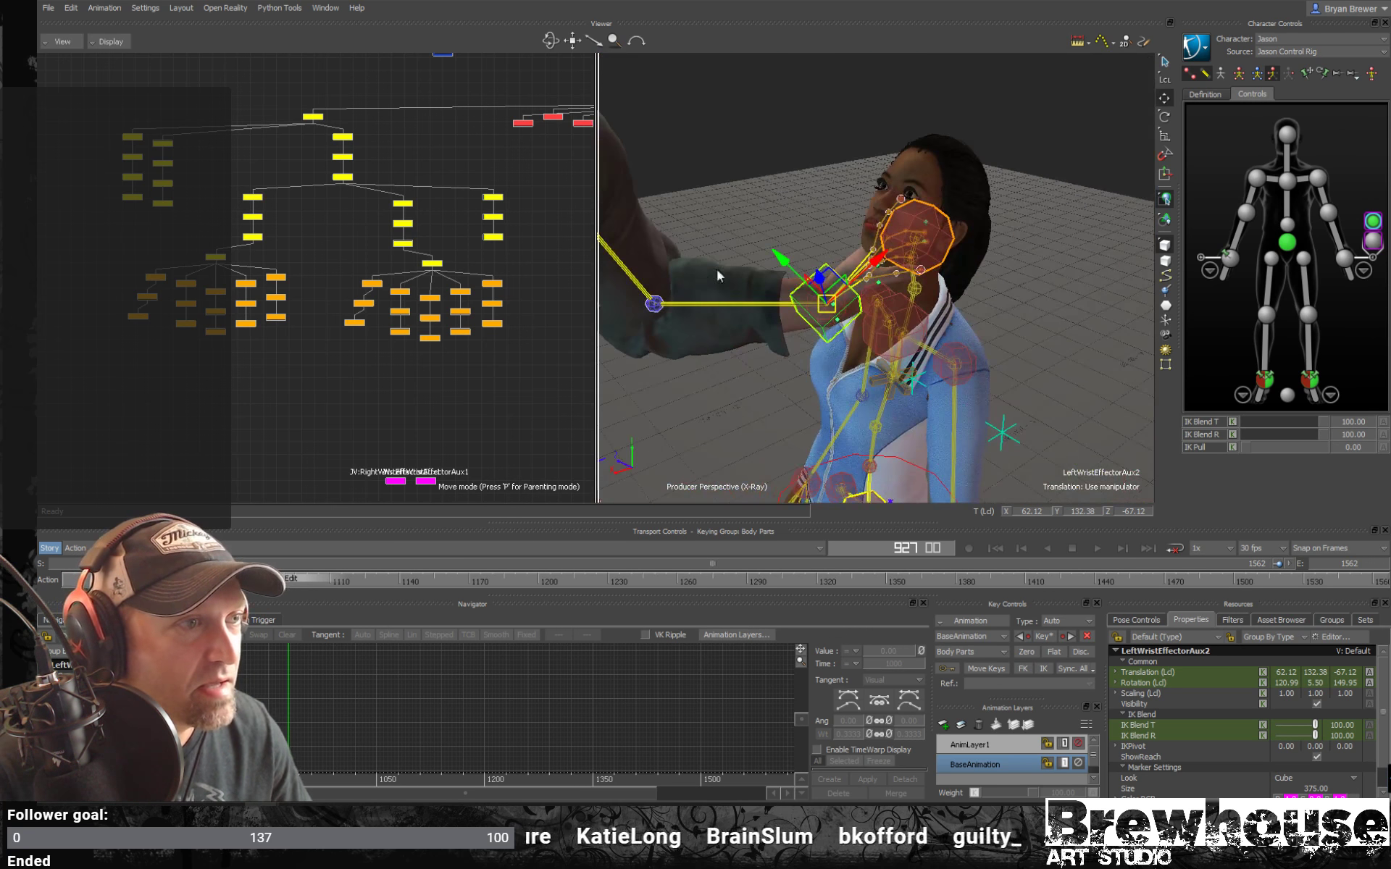
alt+right_drag(715, 270, 854, 239)
alt+drag(855, 239, 867, 174)
alt+middle_drag(867, 175, 970, 217)
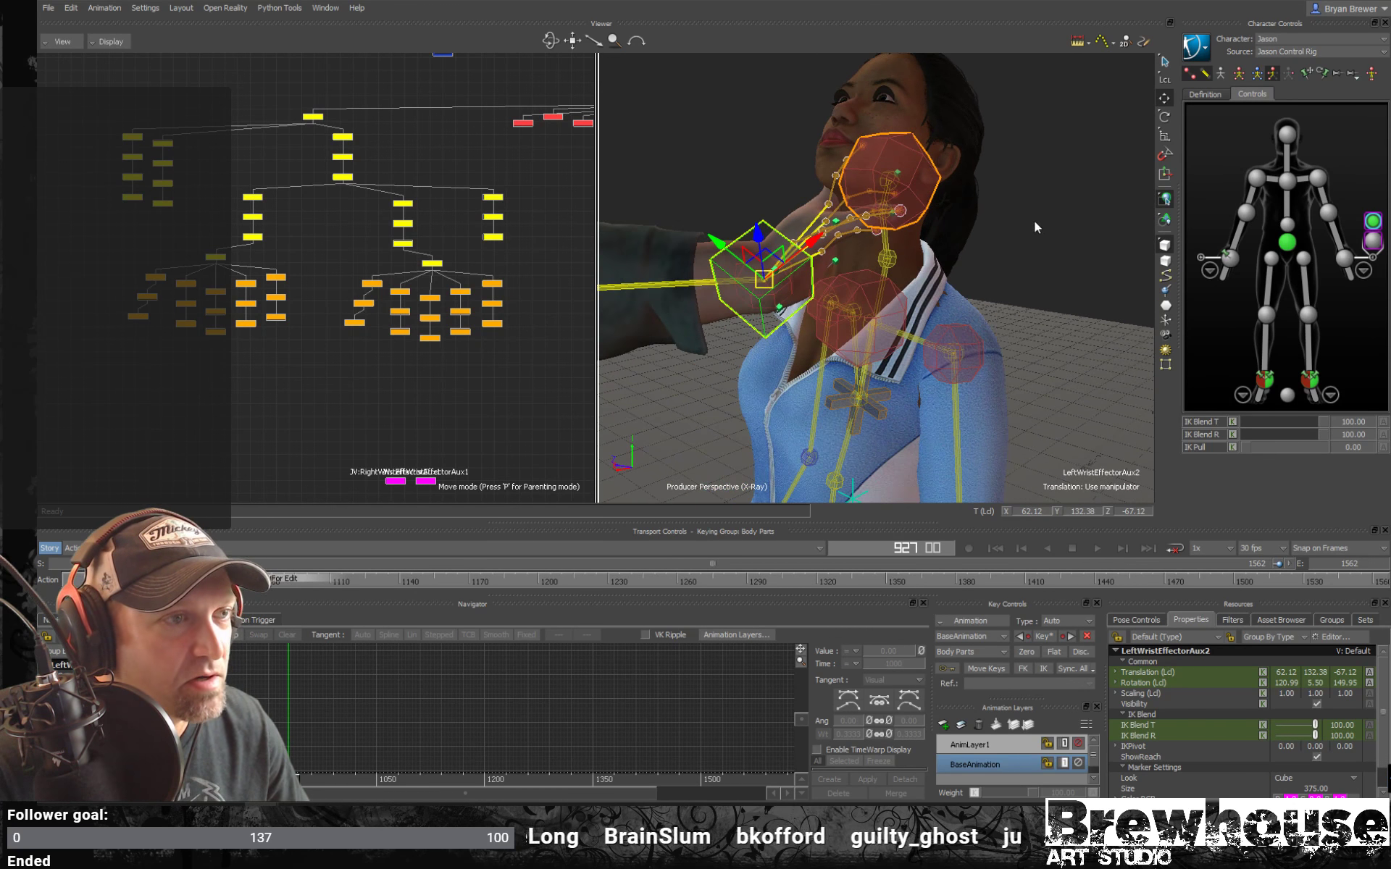
click(891, 294)
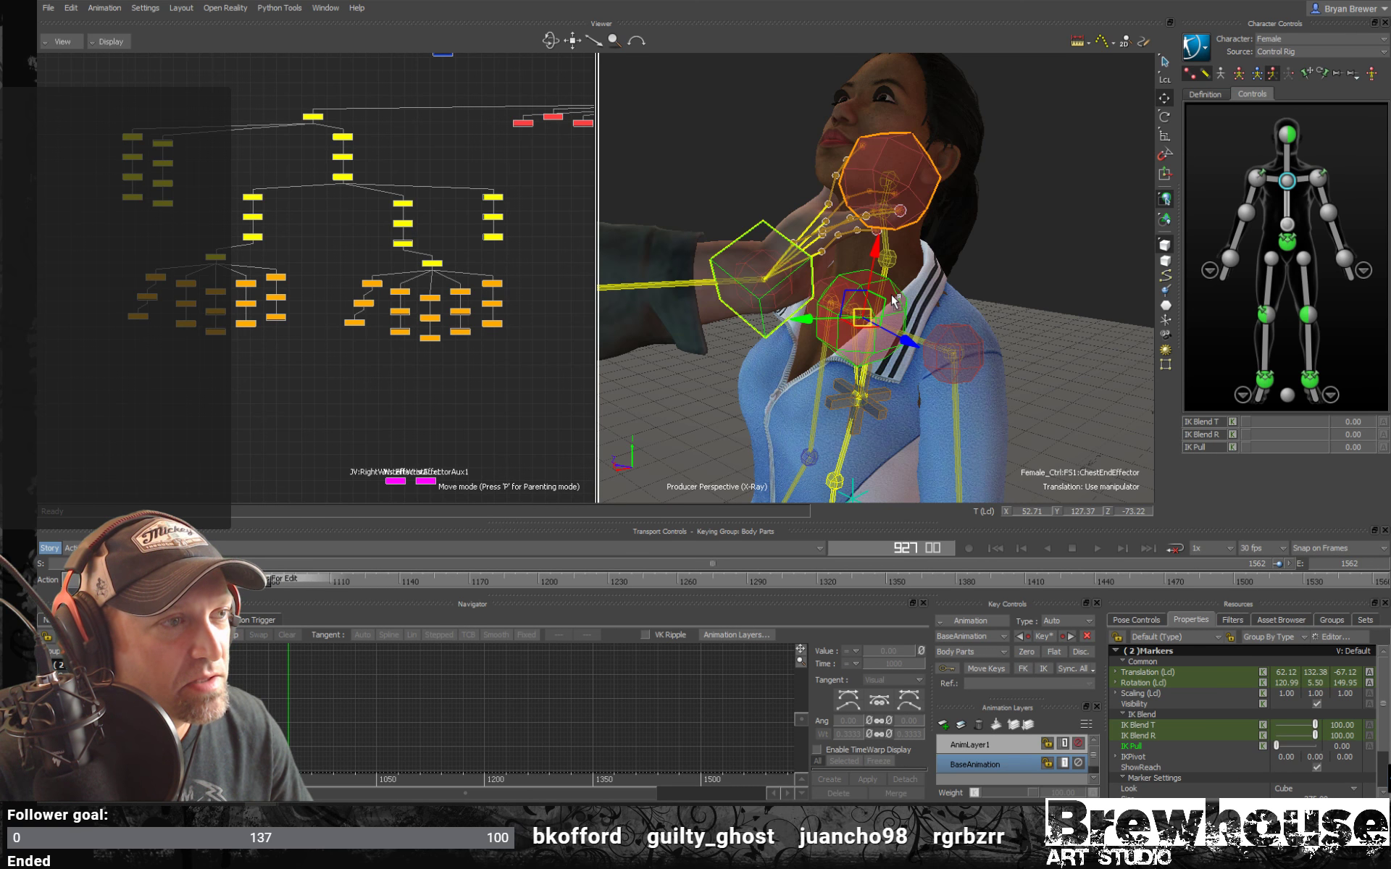
drag(891, 294, 891, 294)
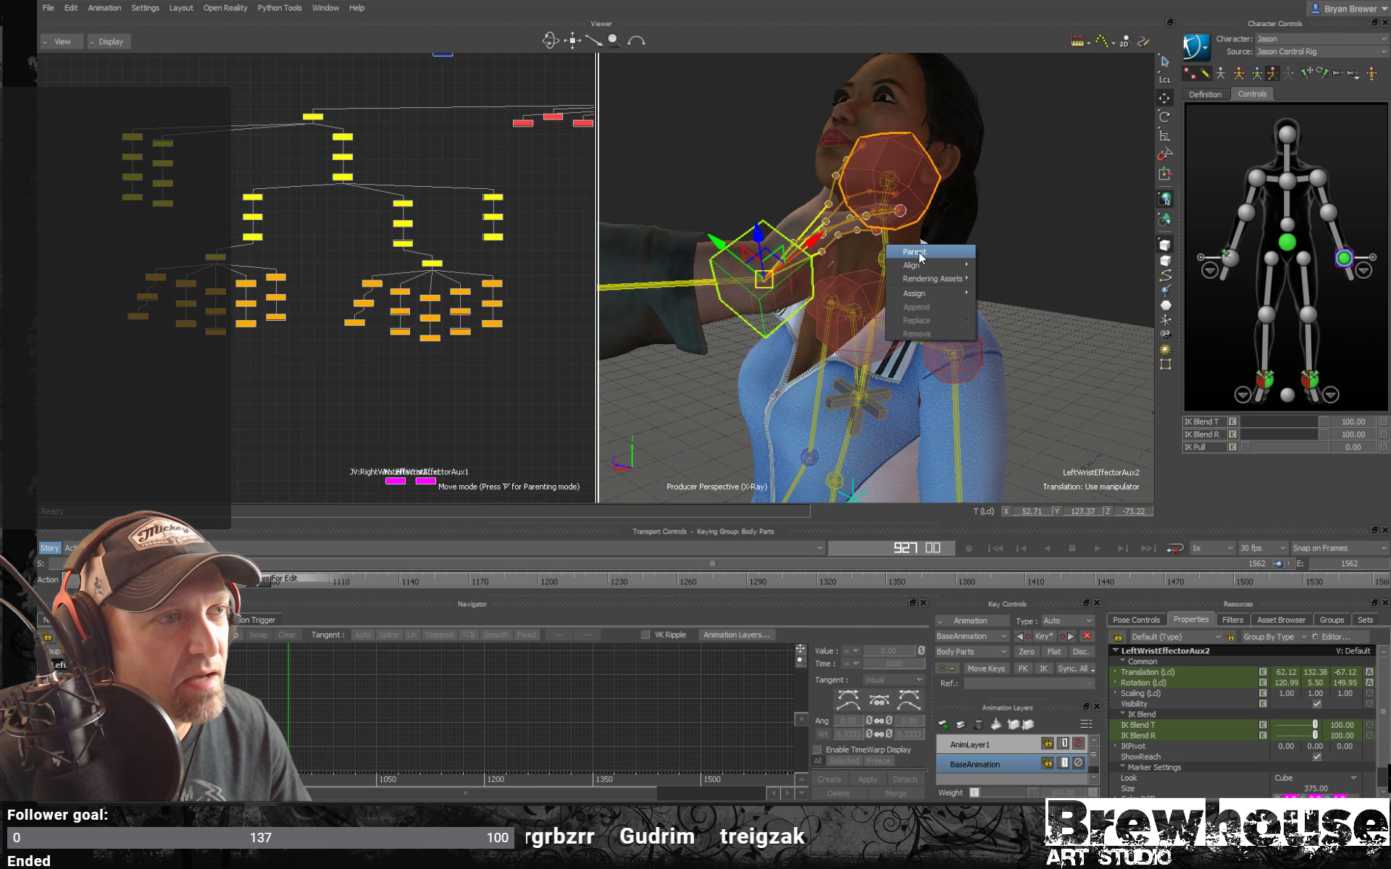
click(917, 252)
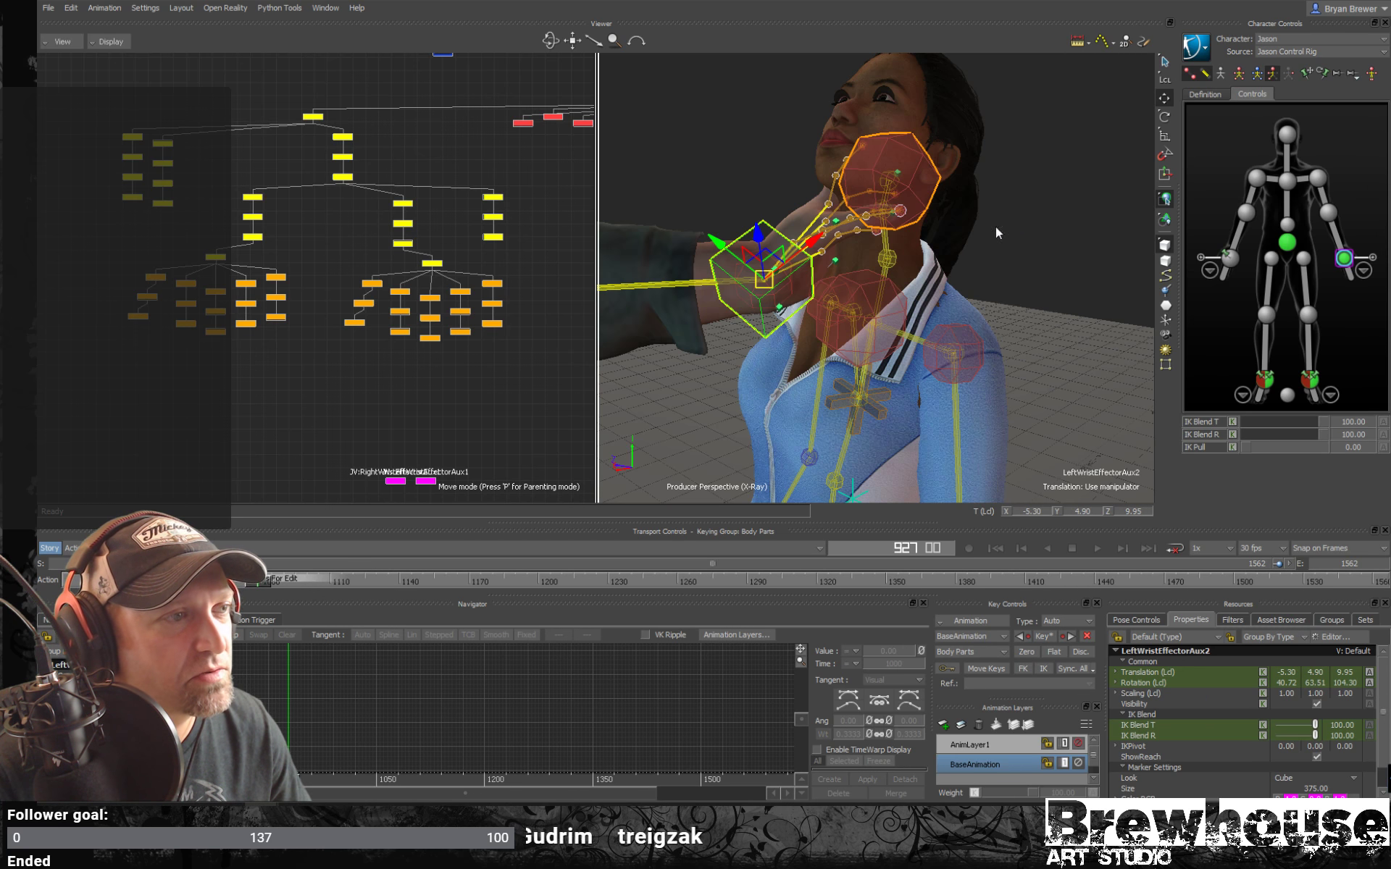
Check how Jason's left hand follows the female's neck from frame 927 to frame 1166.
ctrl+drag(995, 226, 1137, 286)
click(1079, 206)
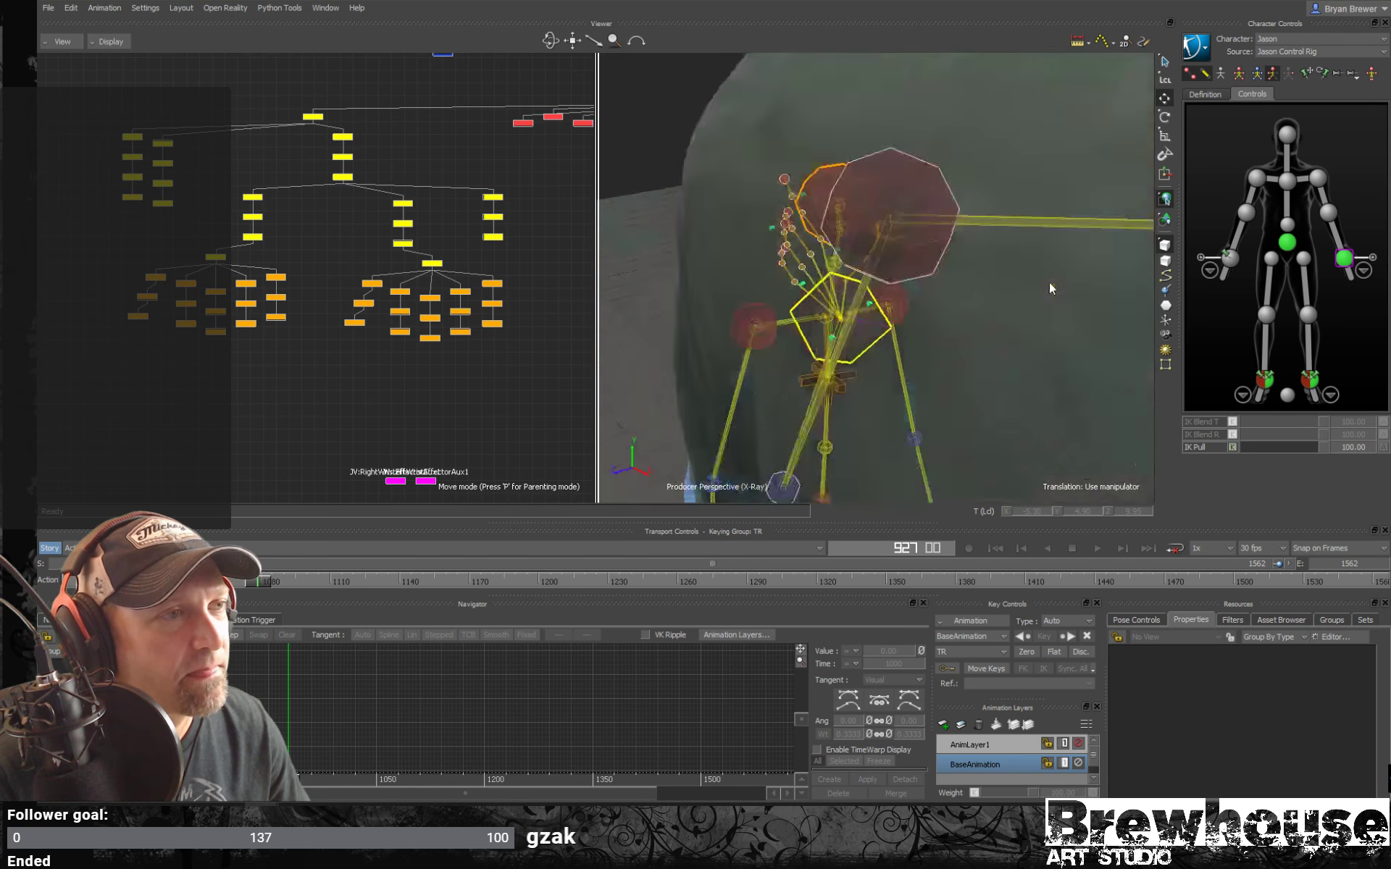
key(ctrl+a)
mouse_move(898, 290)
ctrl+shift+mouse_down()
mouse_move(861, 281)
mouse_move(940, 281)
mouse_move(891, 283)
ctrl+shift+mouse_up()
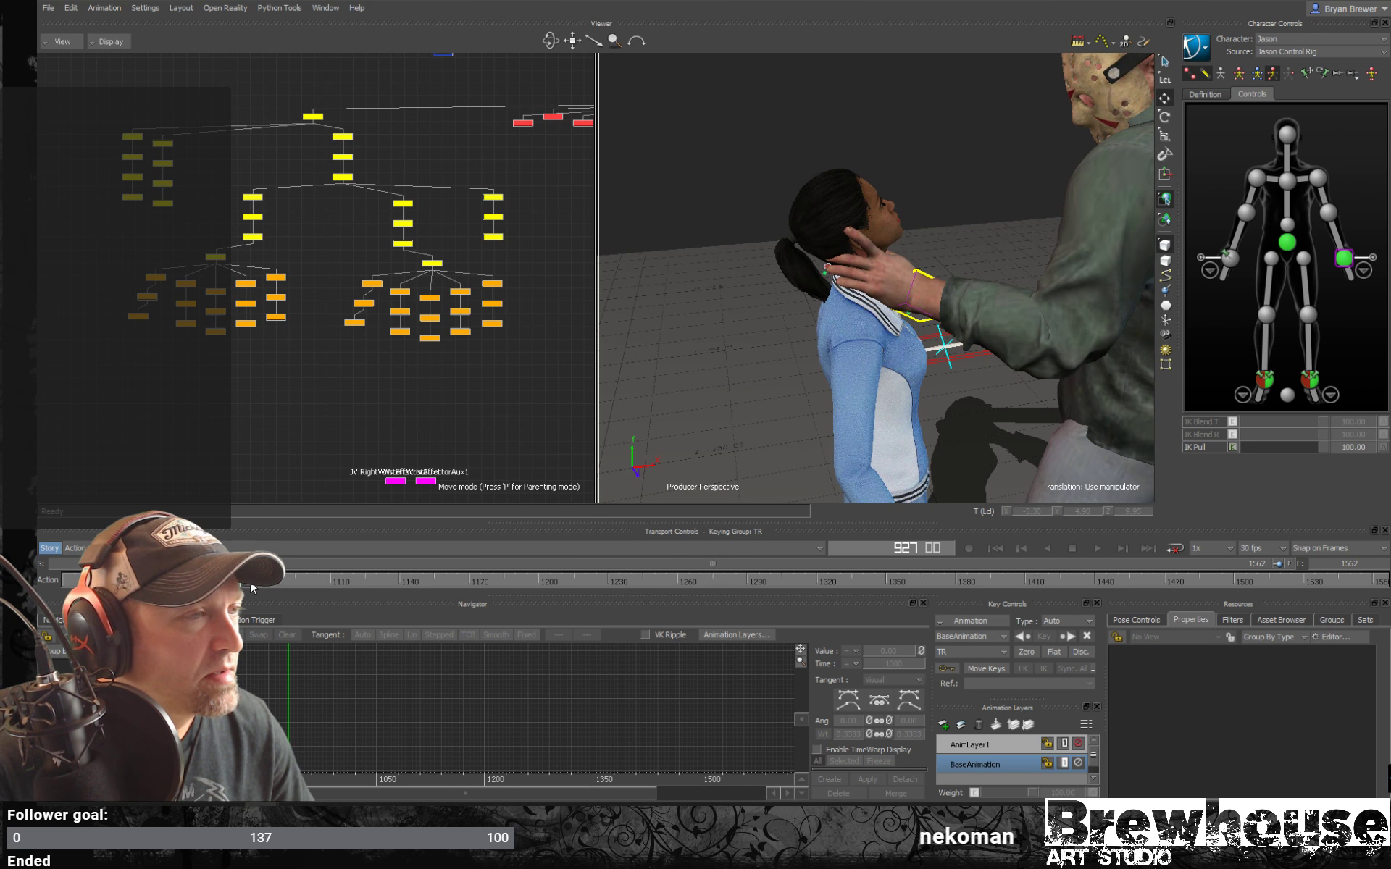
mouse_move(254, 579)
mouse_down()
mouse_move(168, 579)
mouse_move(303, 589)
mouse_move(460, 555)
mouse_up()
ctrl+shift+drag(673, 350, 841, 351)
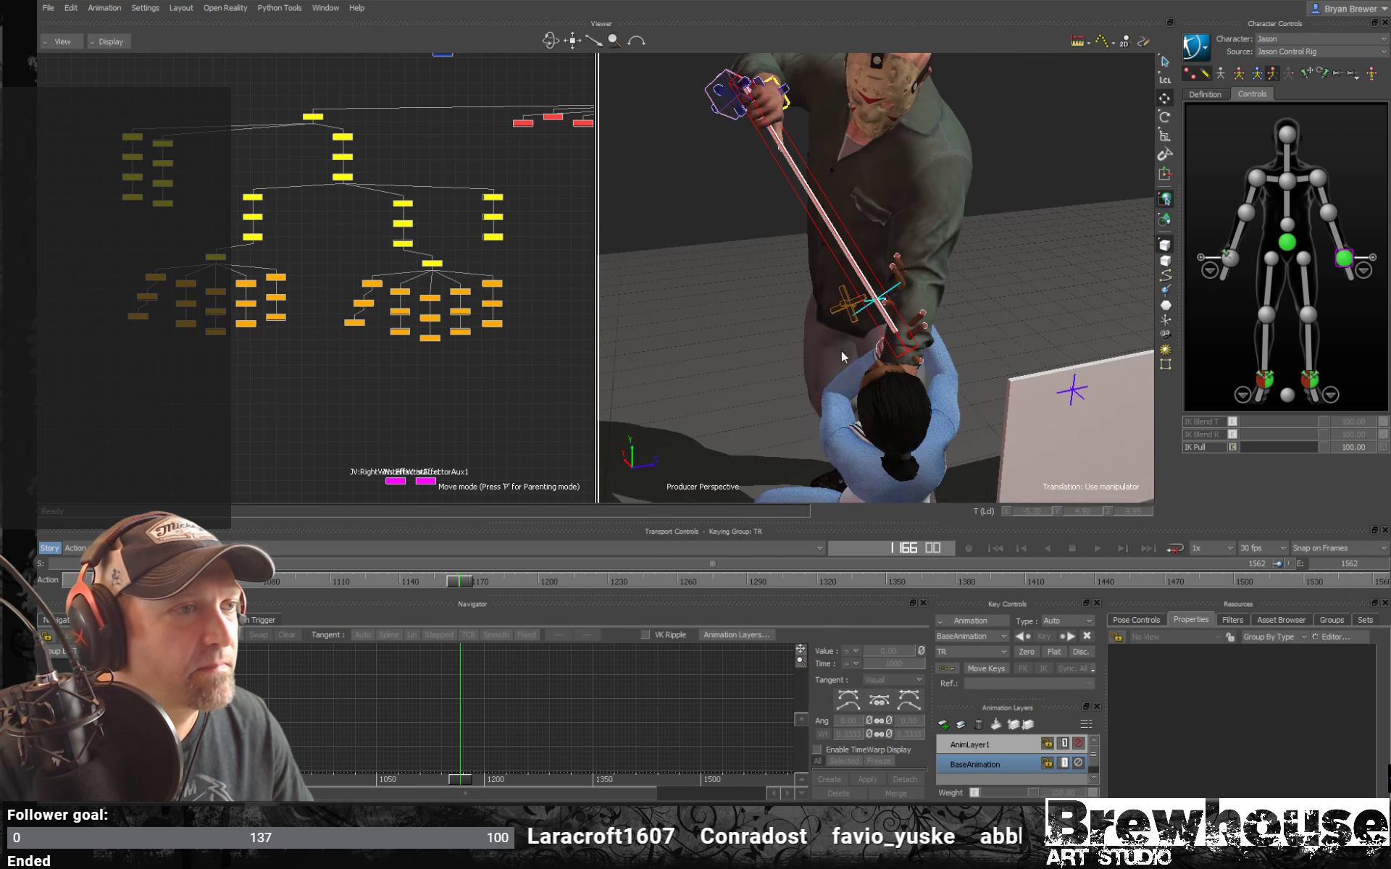
Key Jason's left wrist aux effector at frame 1104 on AnimLayer1.
ctrl+shift+drag(972, 320, 896, 323)
click(898, 324)
scroll(898, 324, up, 2)
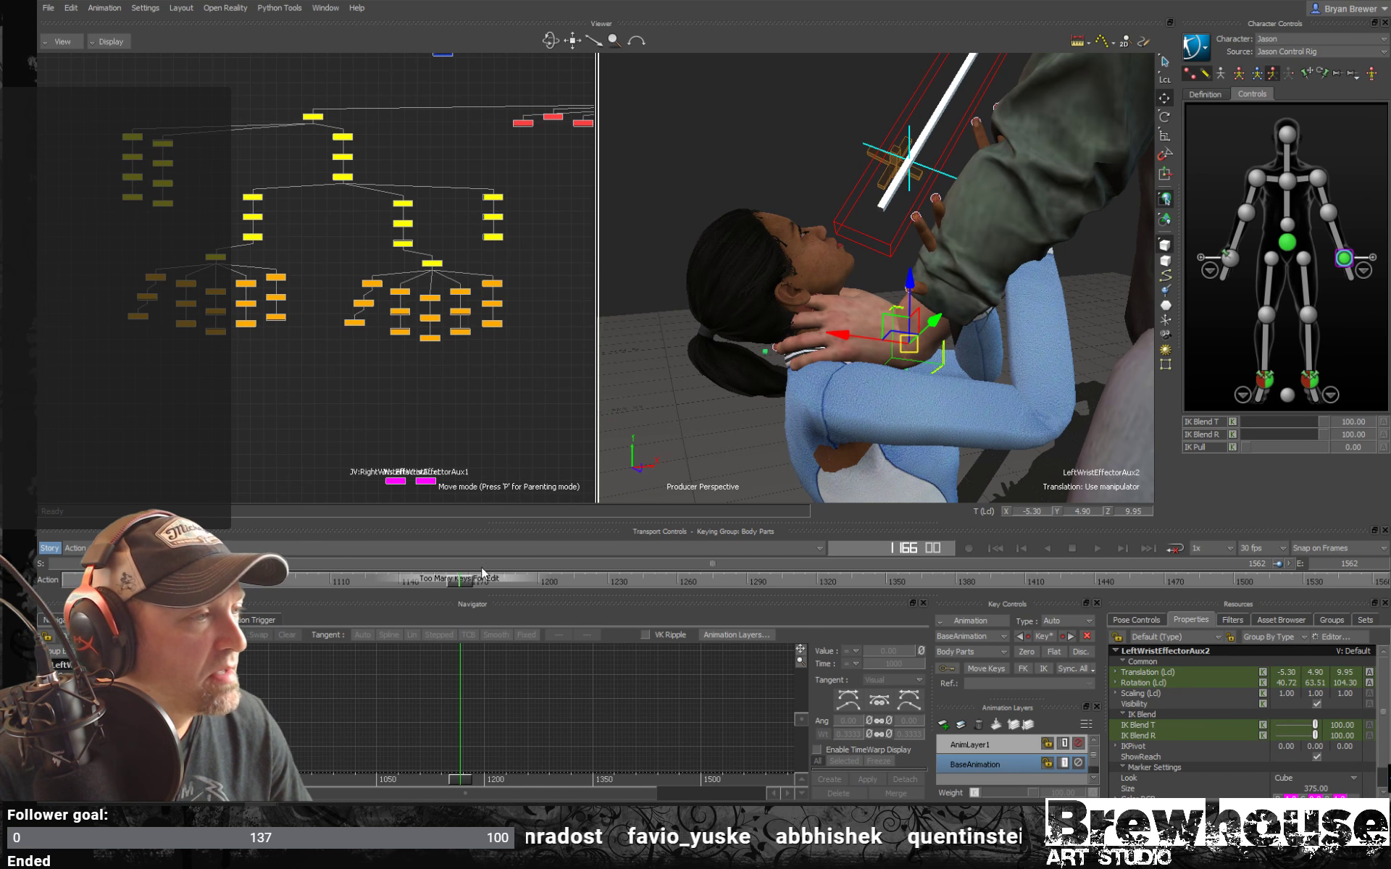
click(969, 744)
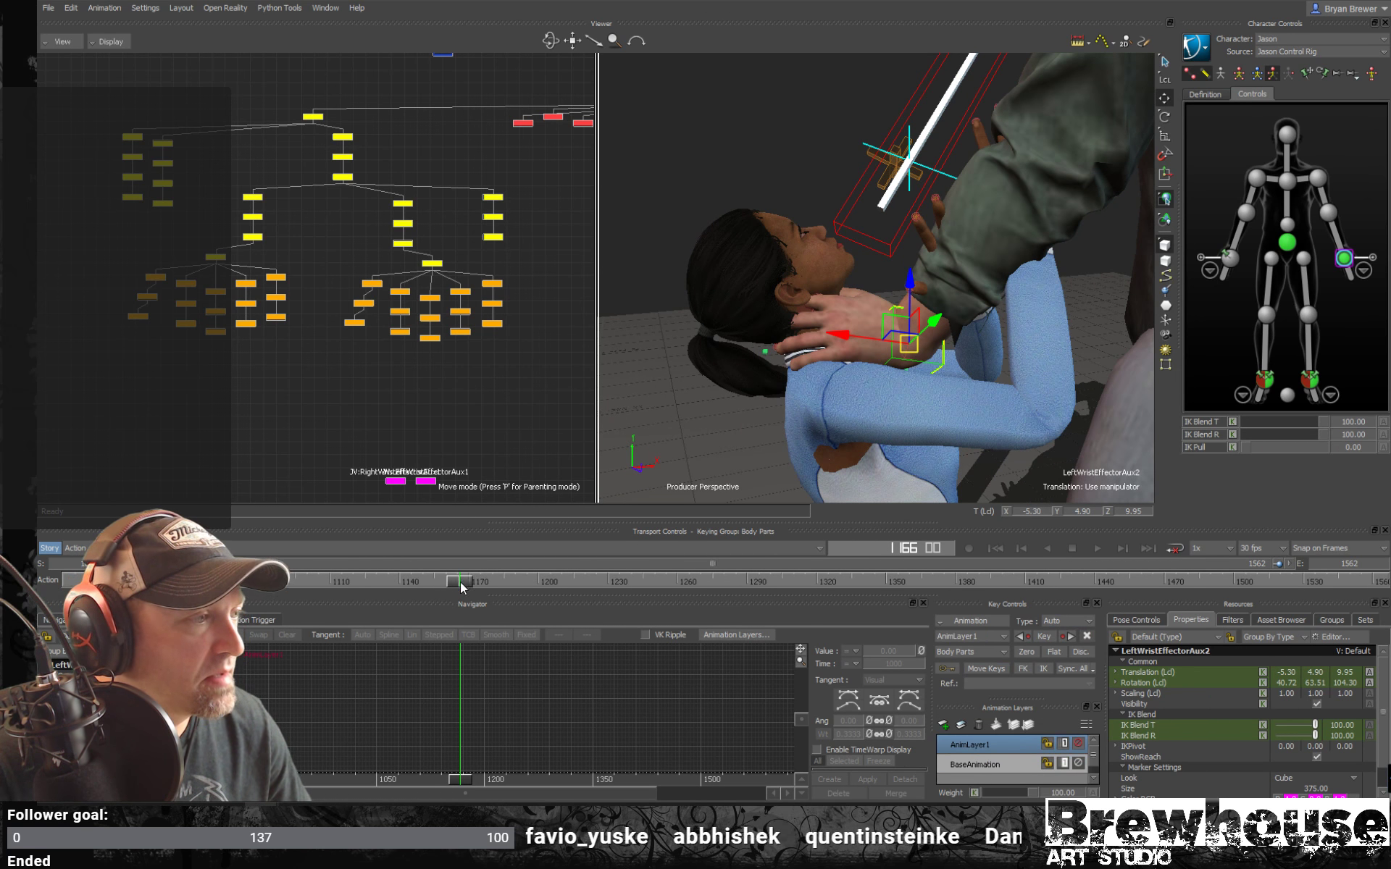
drag(461, 583, 241, 583)
shift+drag(768, 290, 717, 344)
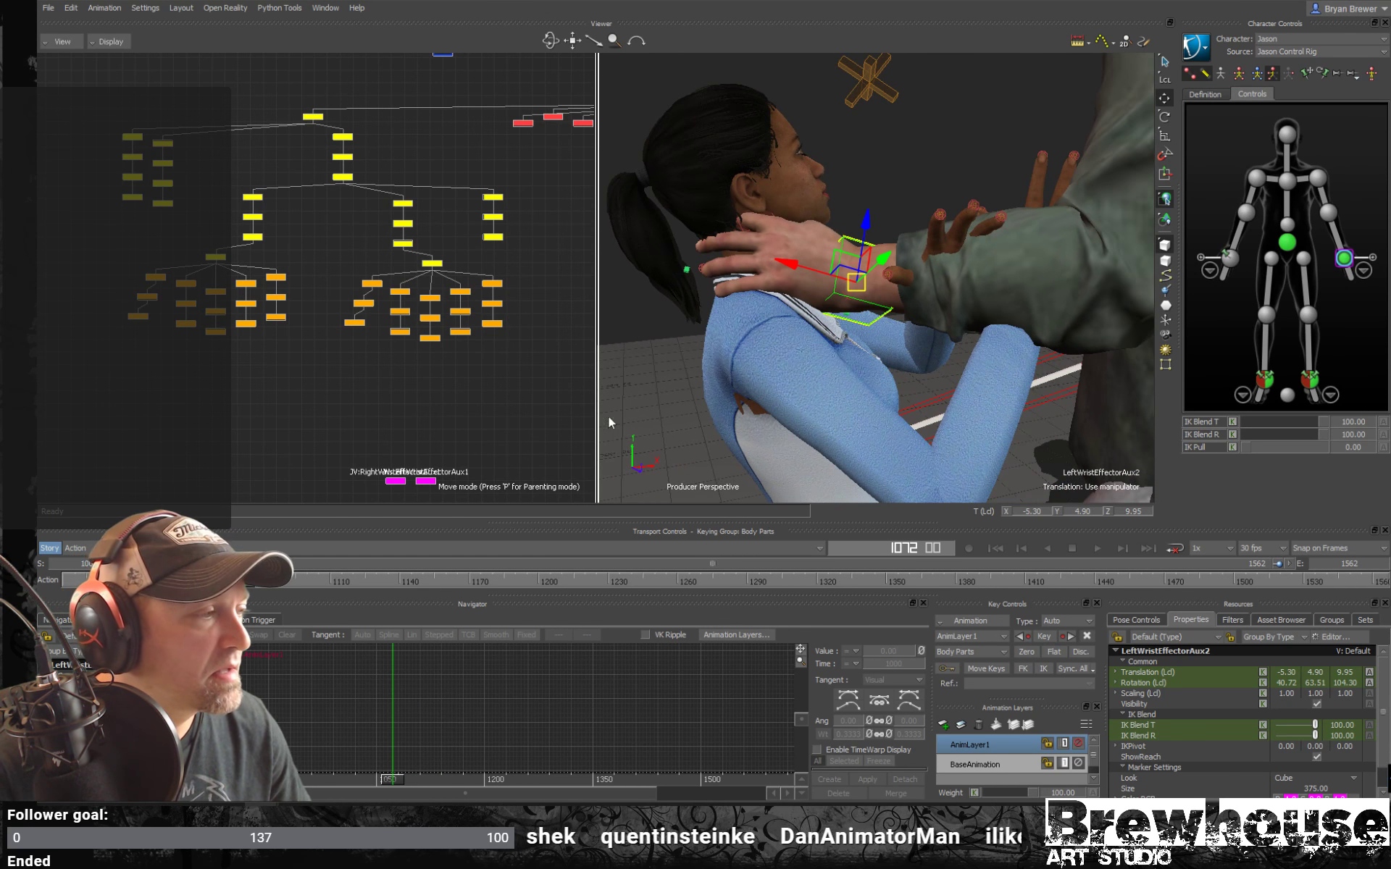
drag(250, 589, 315, 546)
scroll(832, 332, down, 3)
ctrl+shift+drag(831, 332, 810, 336)
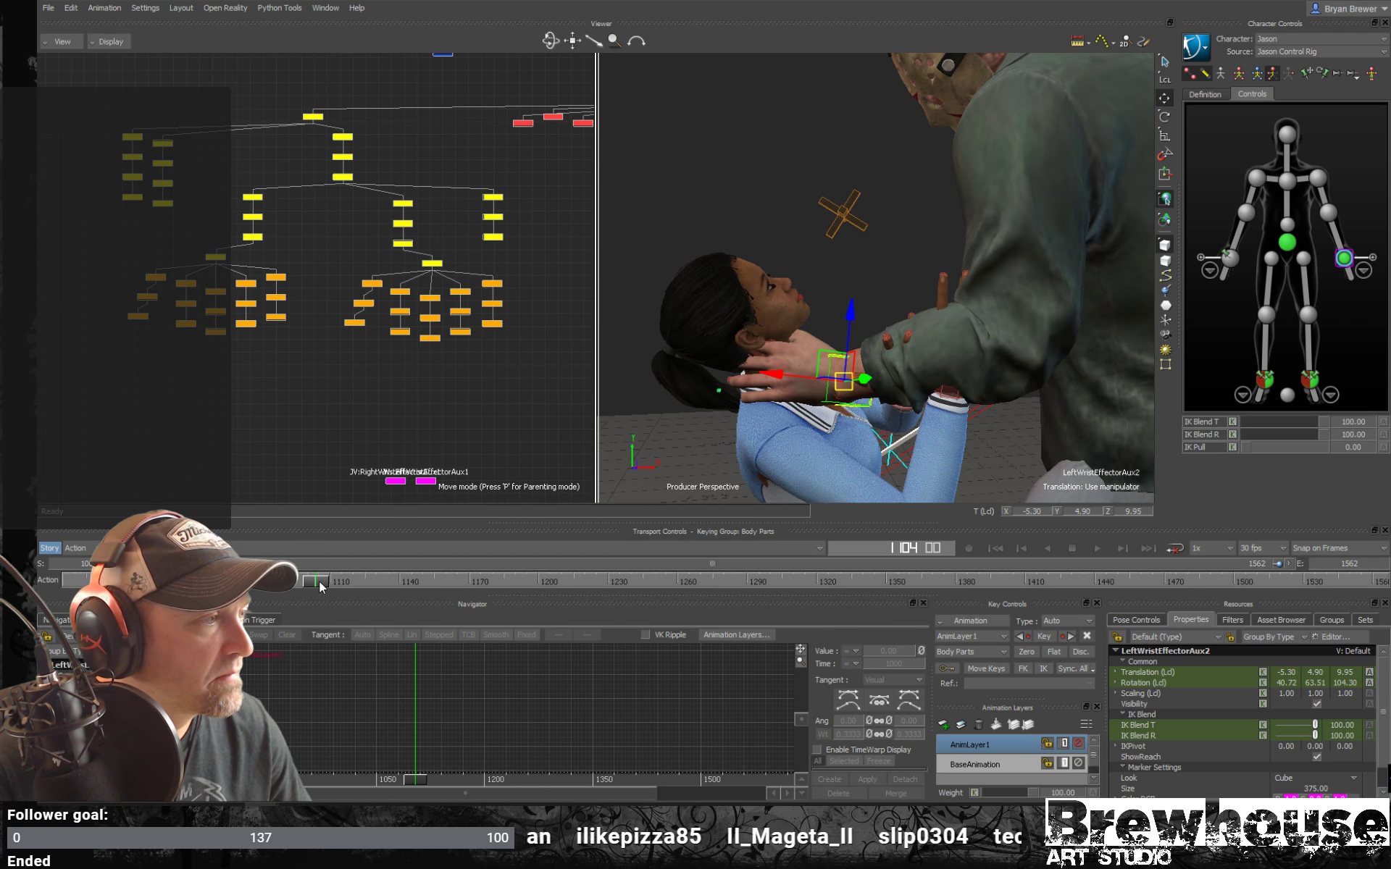
At frame 1118, move the left wrist aux effector to -4.15, 6.92, 10.78 and rotate it to 62.10, 68.67, 135.41.
drag(319, 581, 348, 581)
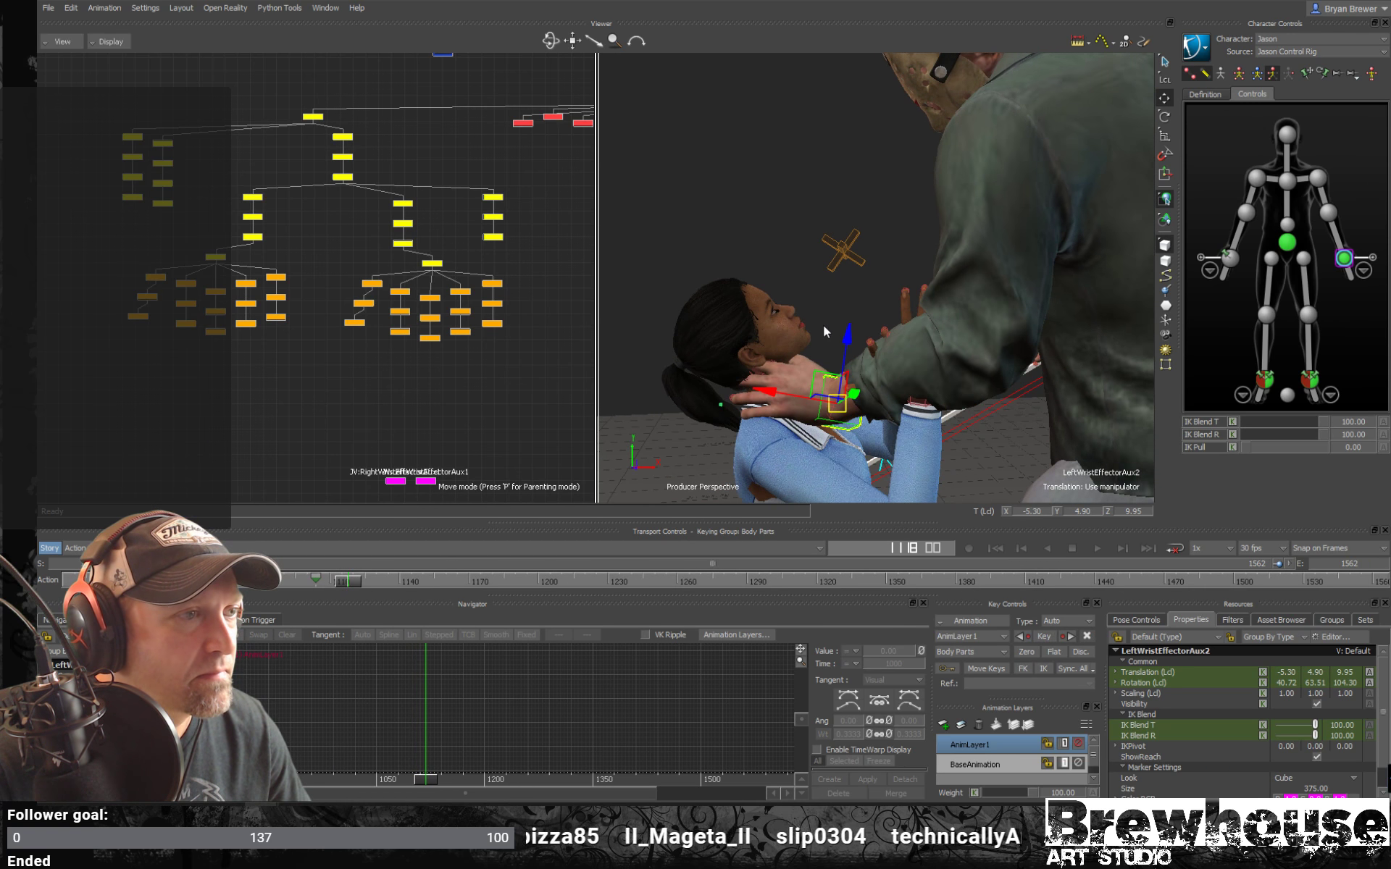
drag(849, 342, 797, 363)
key(r)
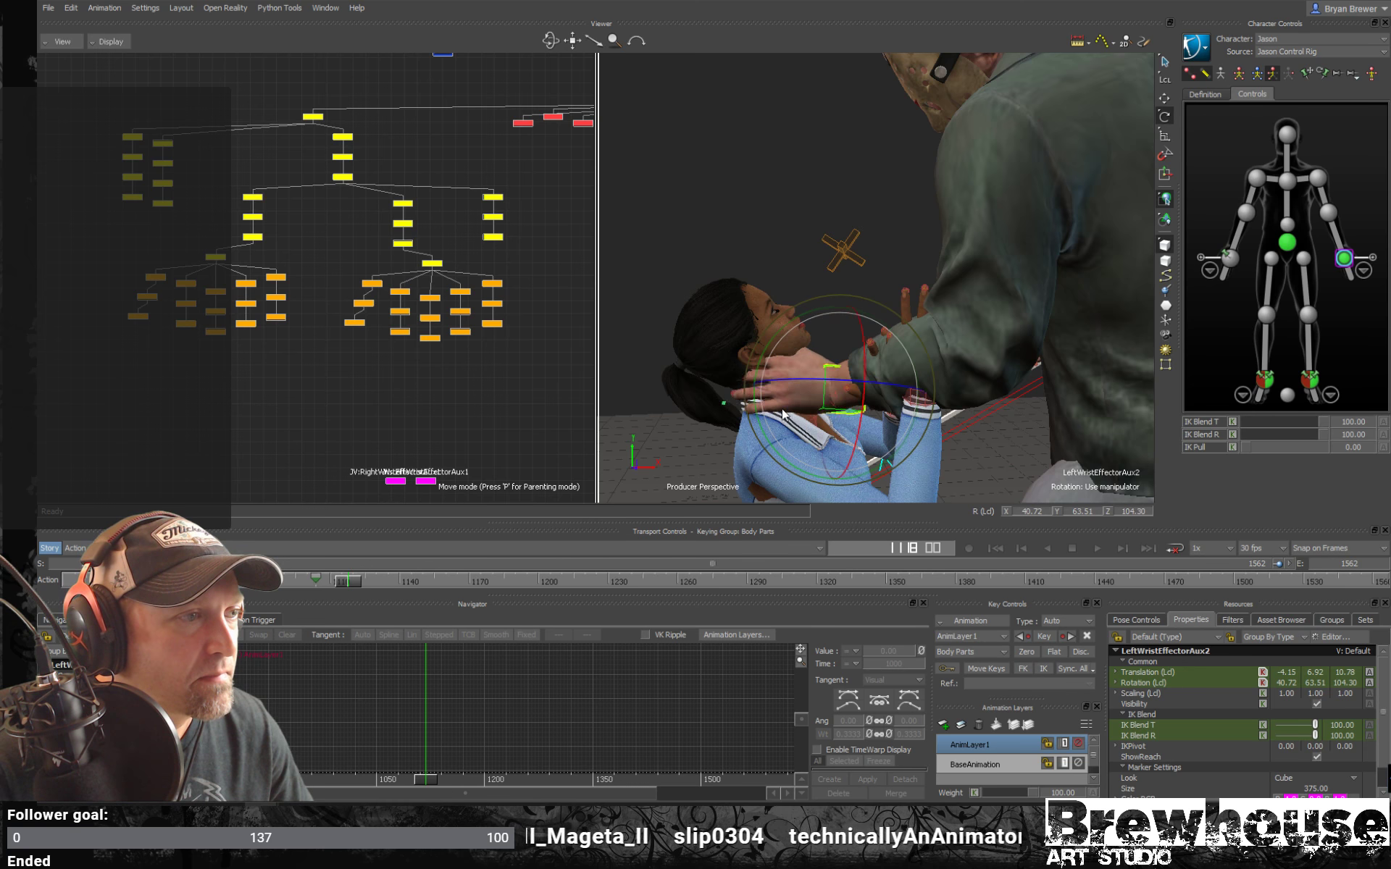
At frame 1147, rotate the left wrist aux effector to 108.42, 72.27, 175.06 and move it to -3.01, 8.34, 12.32.
drag(350, 582, 414, 582)
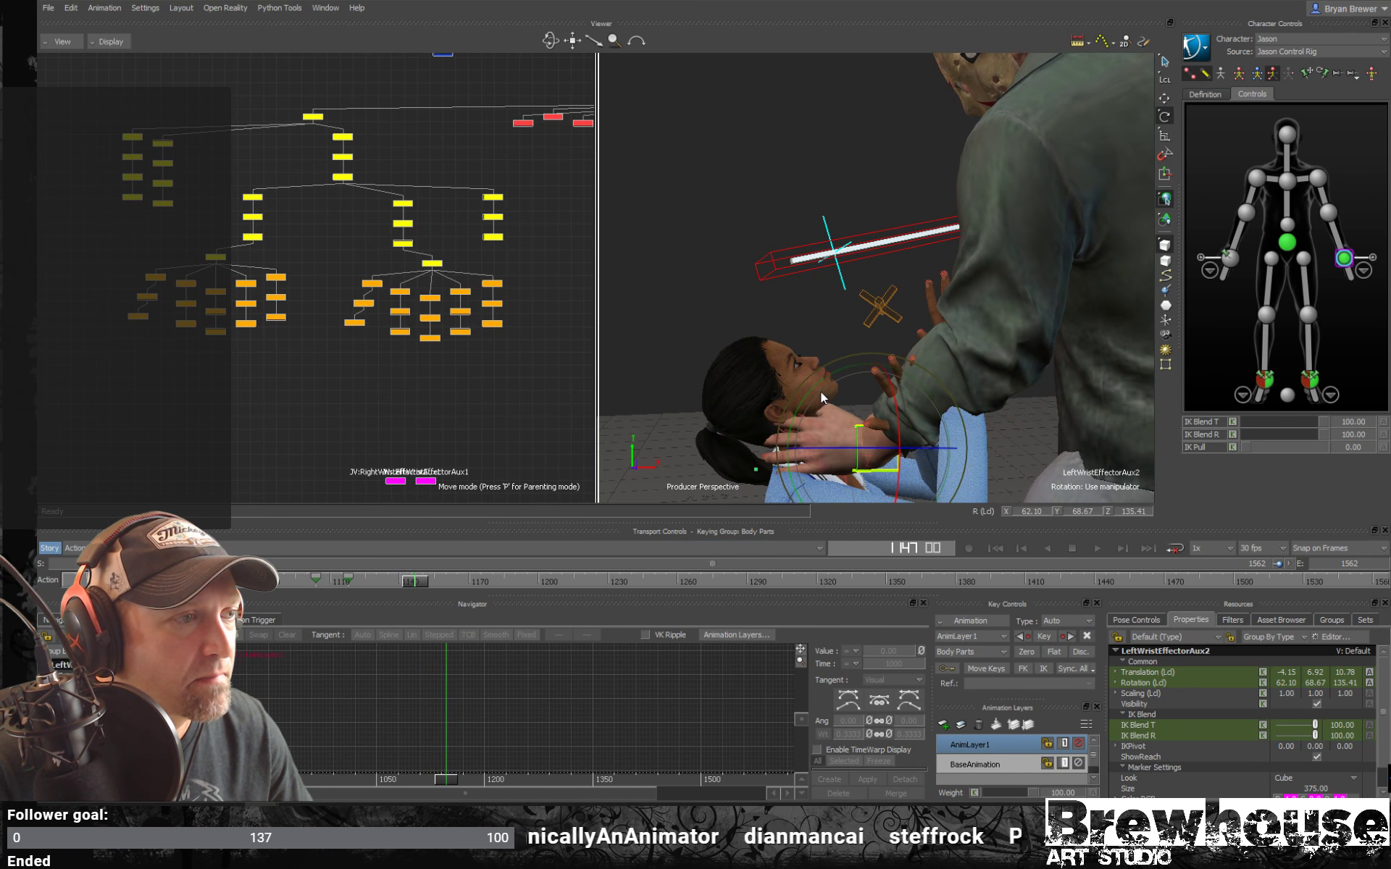
drag(798, 397, 856, 411)
key(t)
drag(857, 356, 847, 348)
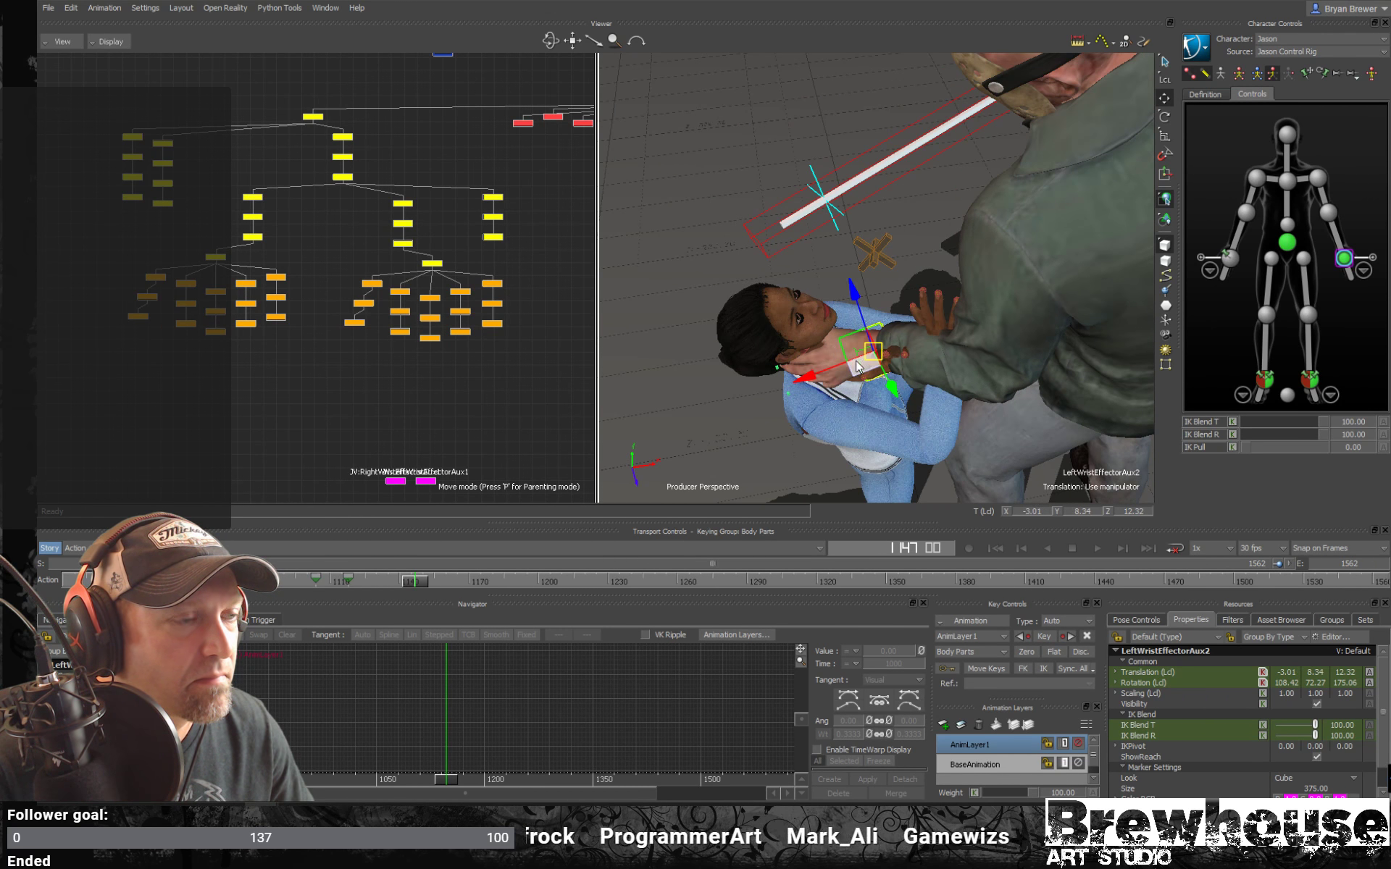
Refine the left wrist aux effector at frame 1147 to translation -8.41, 10.50, 11.46 and rotation -112.83, 84.33, -59.11.
mouse_move(875, 372)
middle_down()
mouse_move(936, 306)
mouse_move(1014, 297)
mouse_move(937, 330)
mouse_move(848, 402)
mouse_move(855, 392)
middle_up()
mouse_move(866, 376)
mouse_down()
mouse_move(854, 386)
mouse_move(874, 398)
mouse_up()
key(r)
key(t)
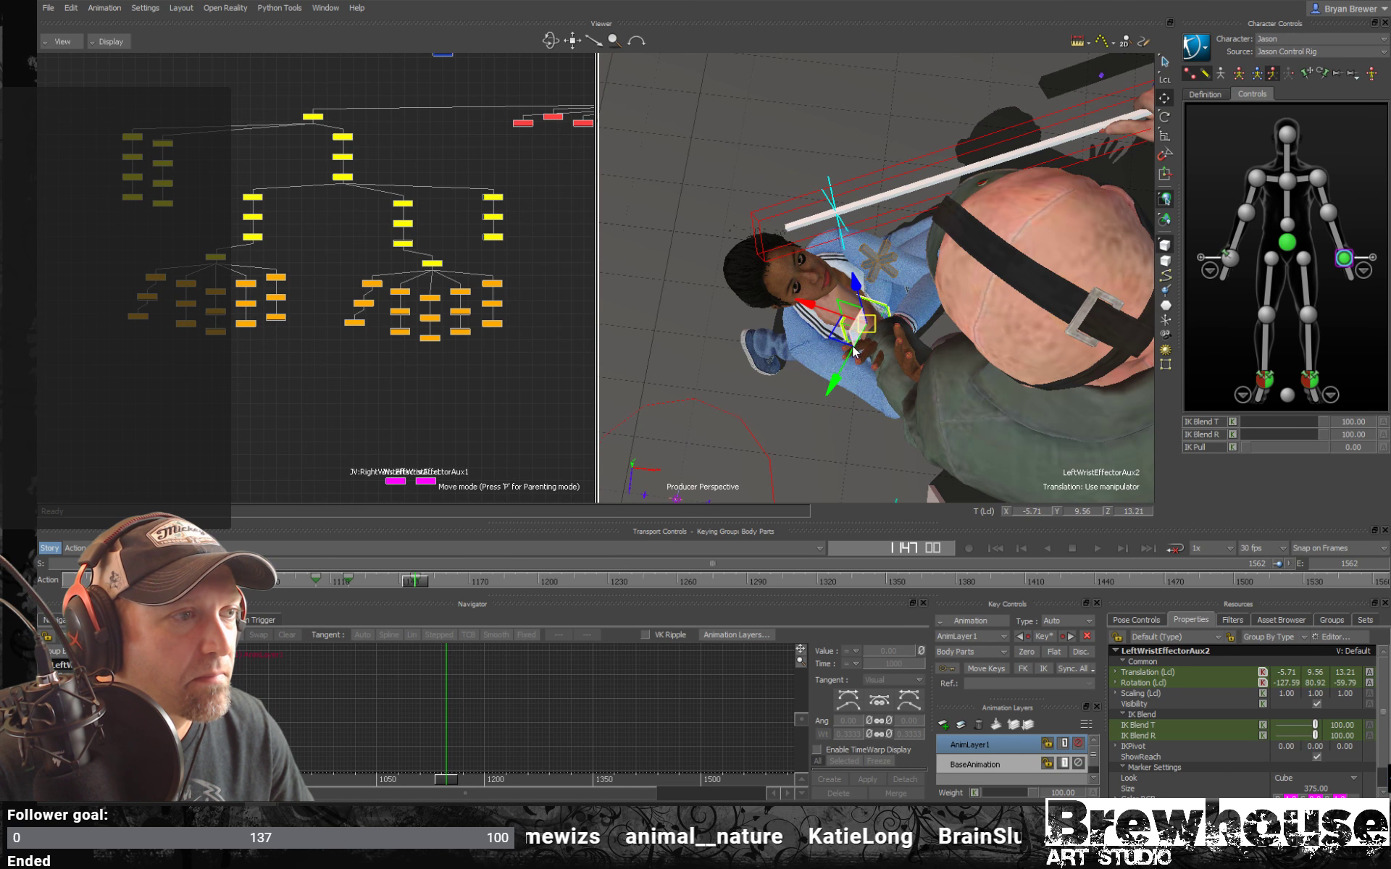
drag(842, 335, 859, 302)
key(r)
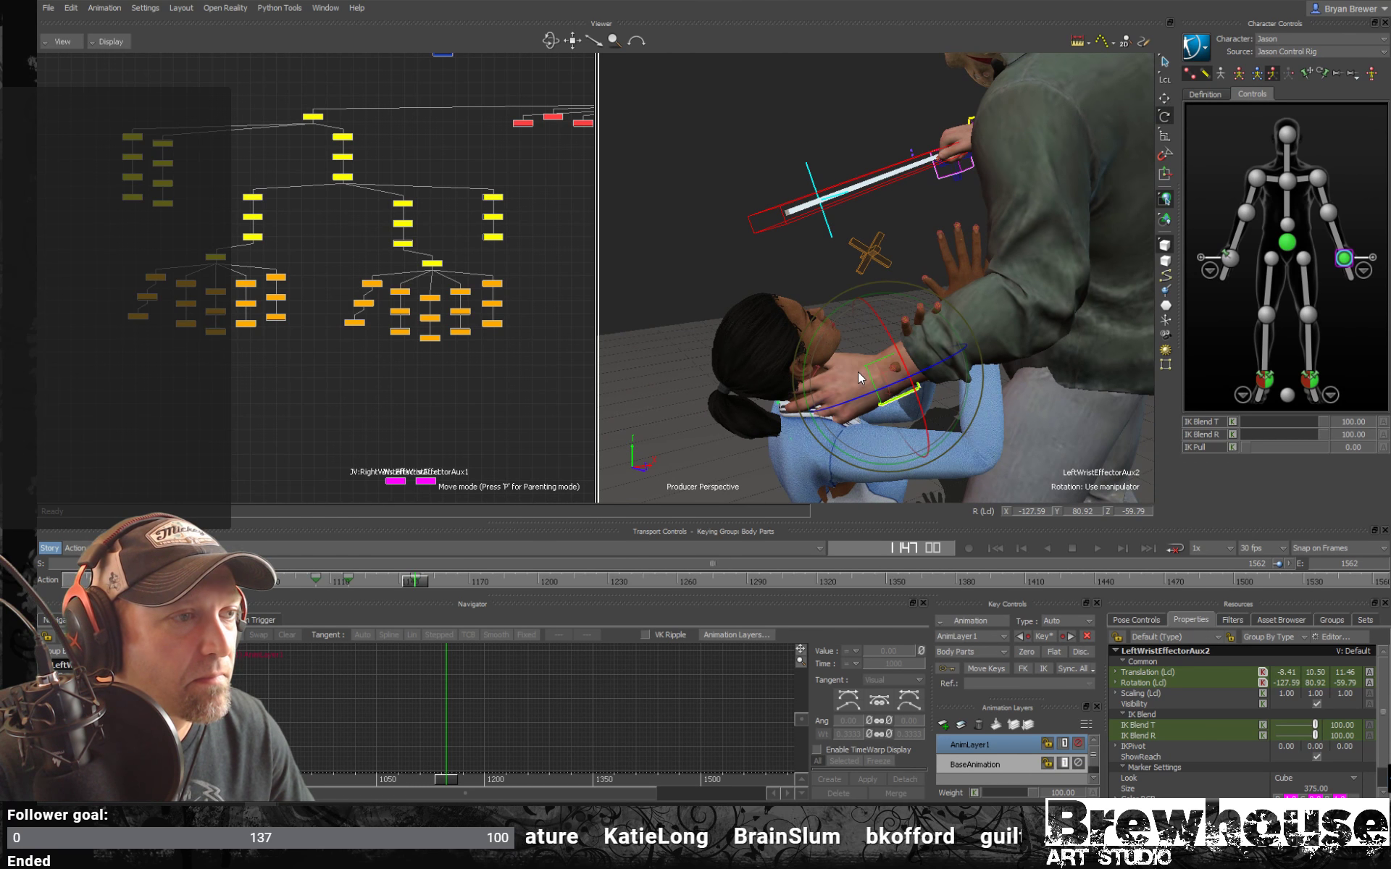
mouse_move(894, 355)
mouse_down()
mouse_move(892, 341)
mouse_move(892, 371)
mouse_up()
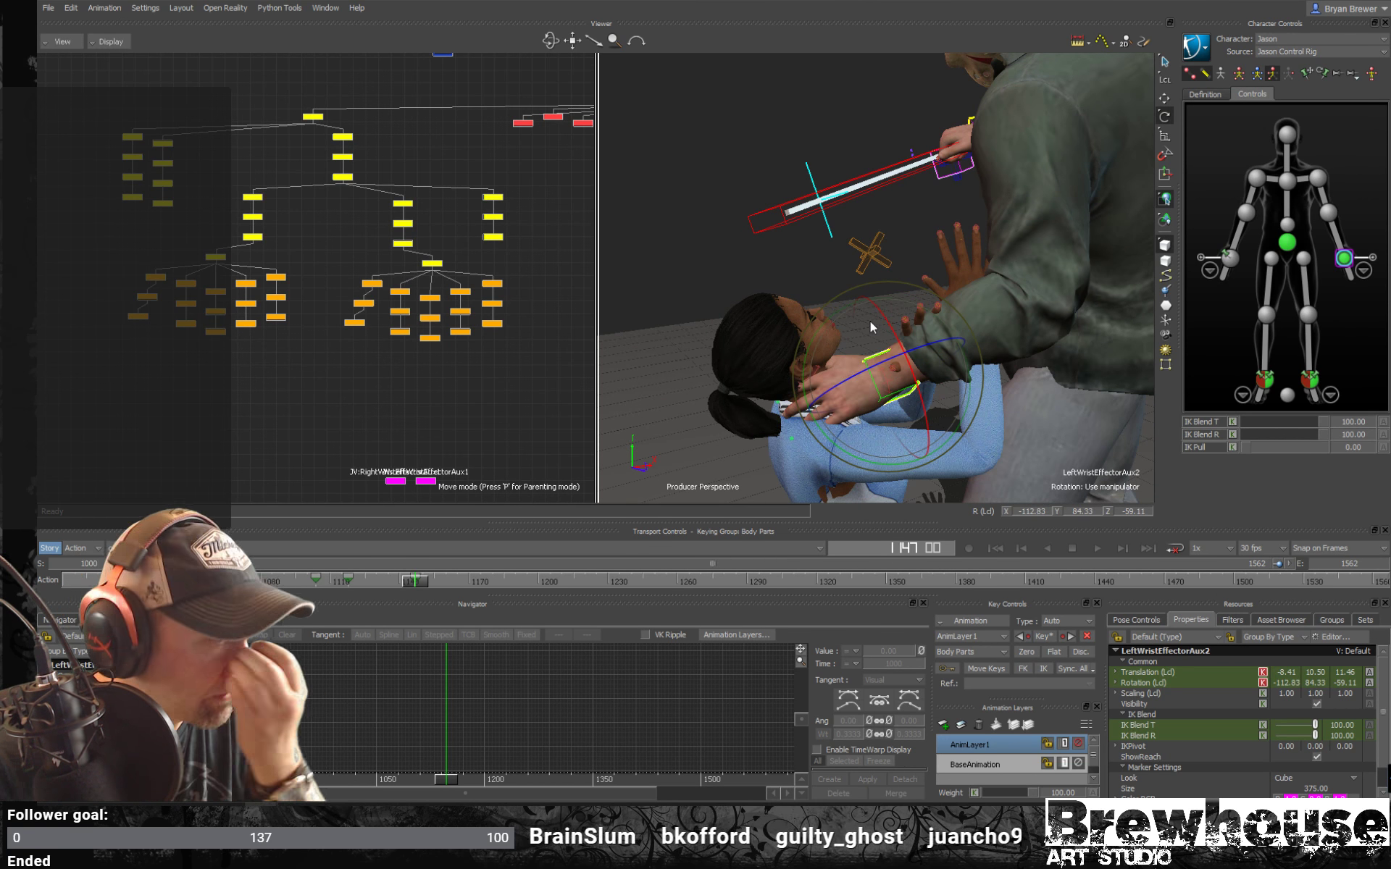
Delete the last keyframes after frame 1227 from the hard-cross marker linked to the female's skeleton on AnimLayer1.
drag(410, 591, 601, 652)
ctrl+drag(530, 314, 368, 343)
ctrl+drag(492, 352, 653, 301)
middle_drag(470, 324, 367, 320)
scroll(367, 320, up, 5)
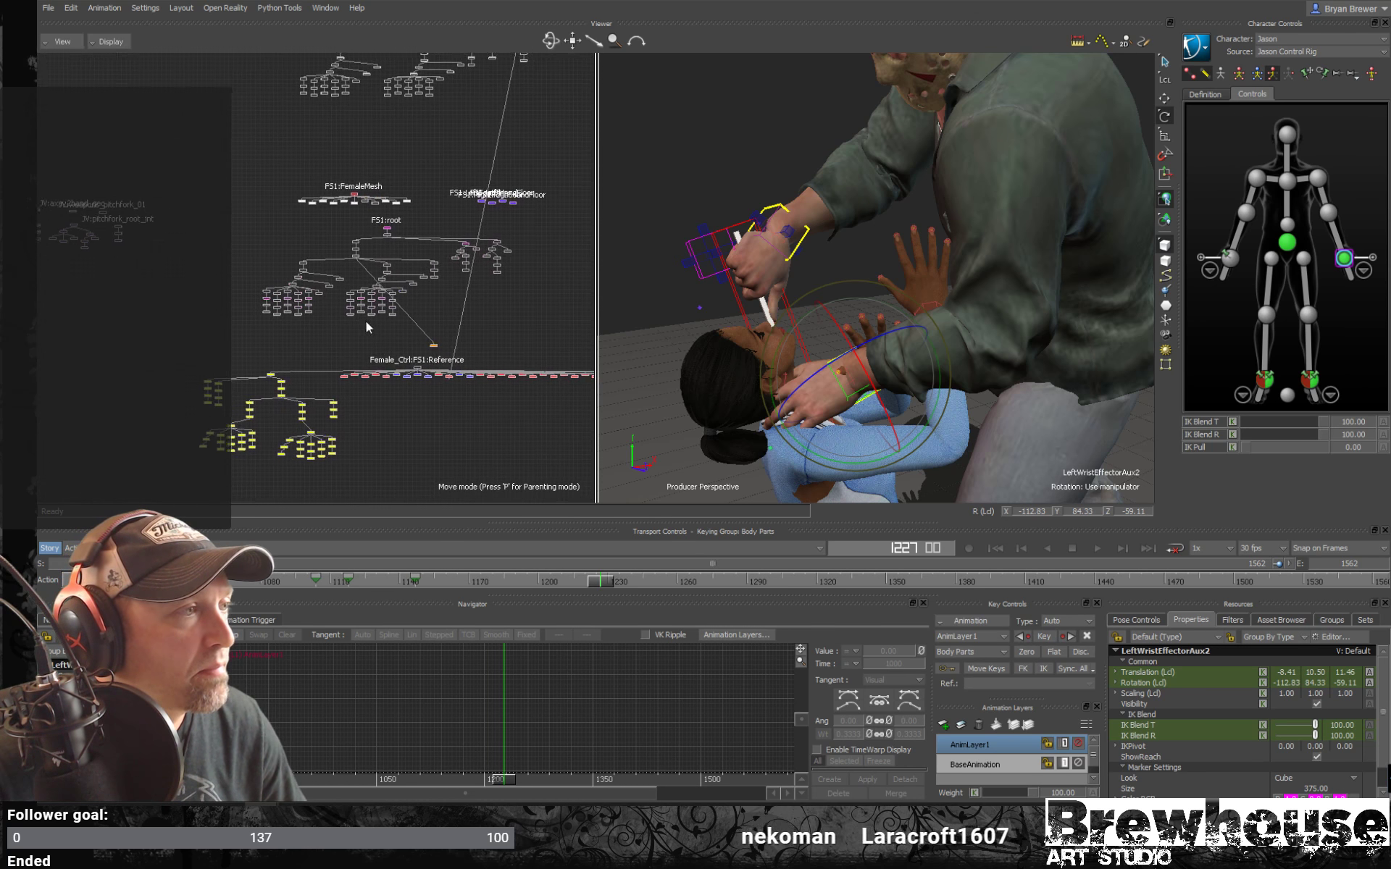
click(468, 338)
shift+drag(844, 445, 734, 354)
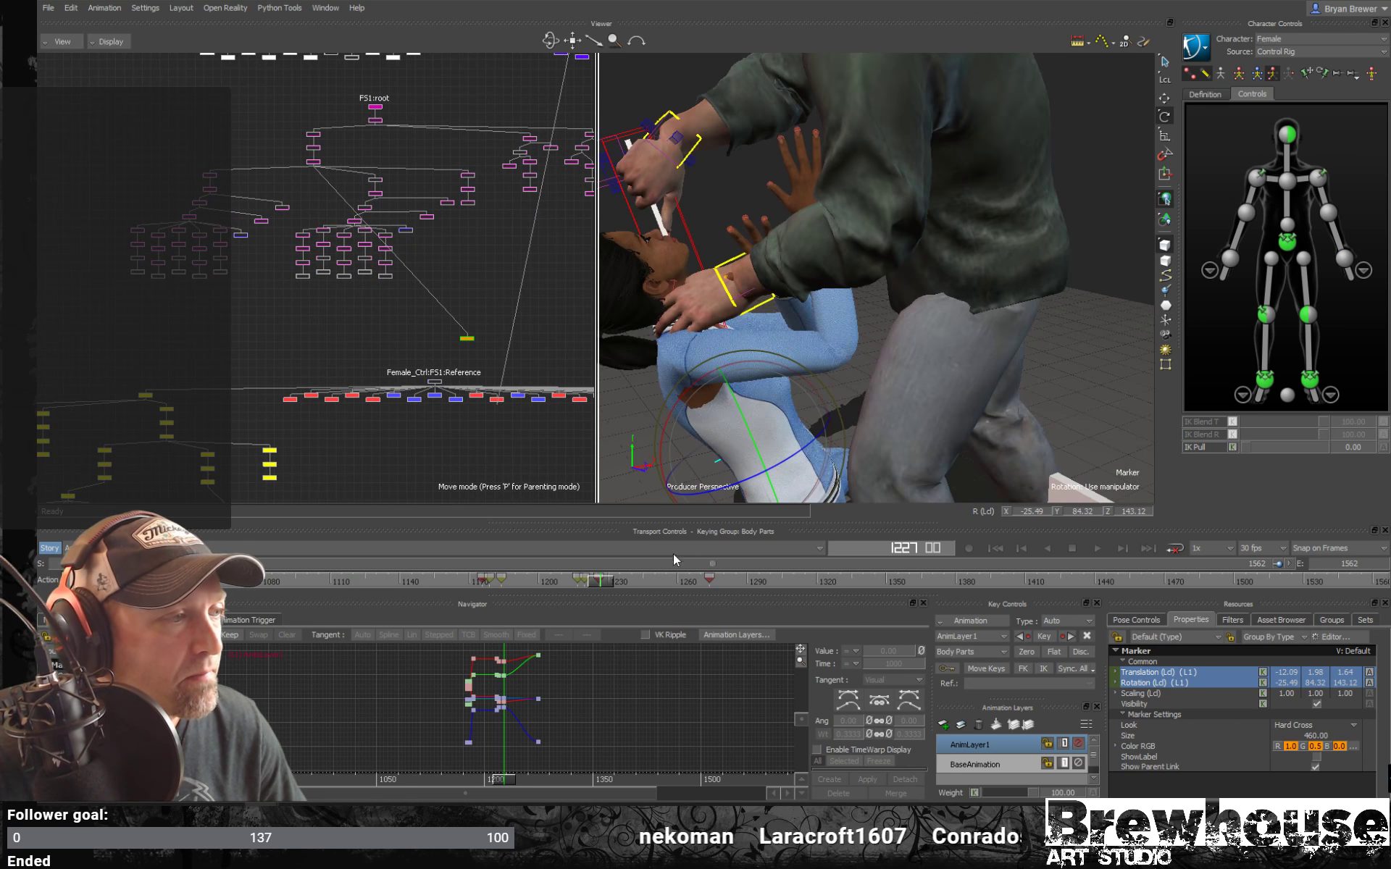
ctrl+drag(564, 747, 613, 666)
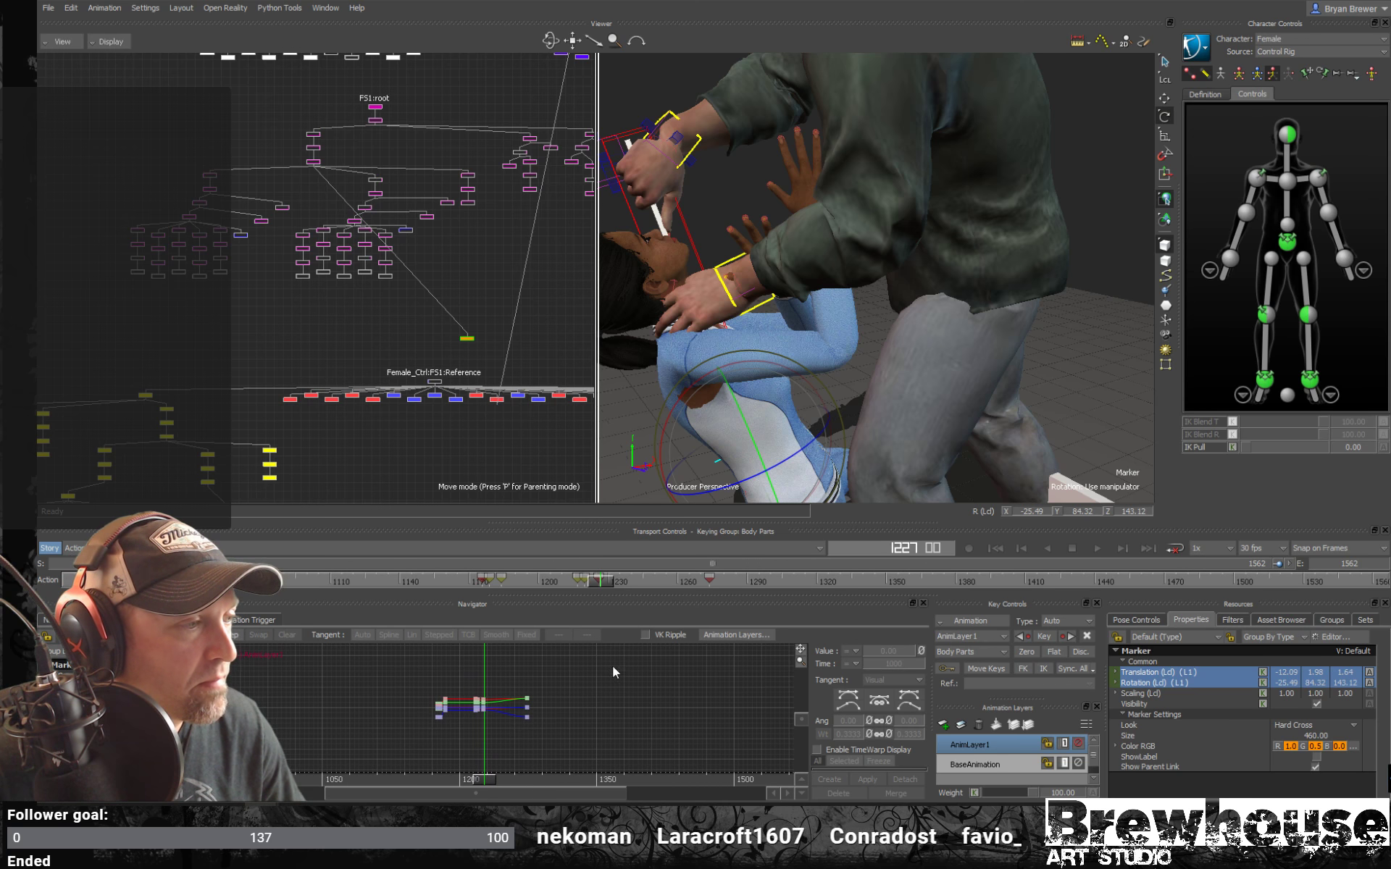
drag(516, 736, 493, 789)
key(Delete)
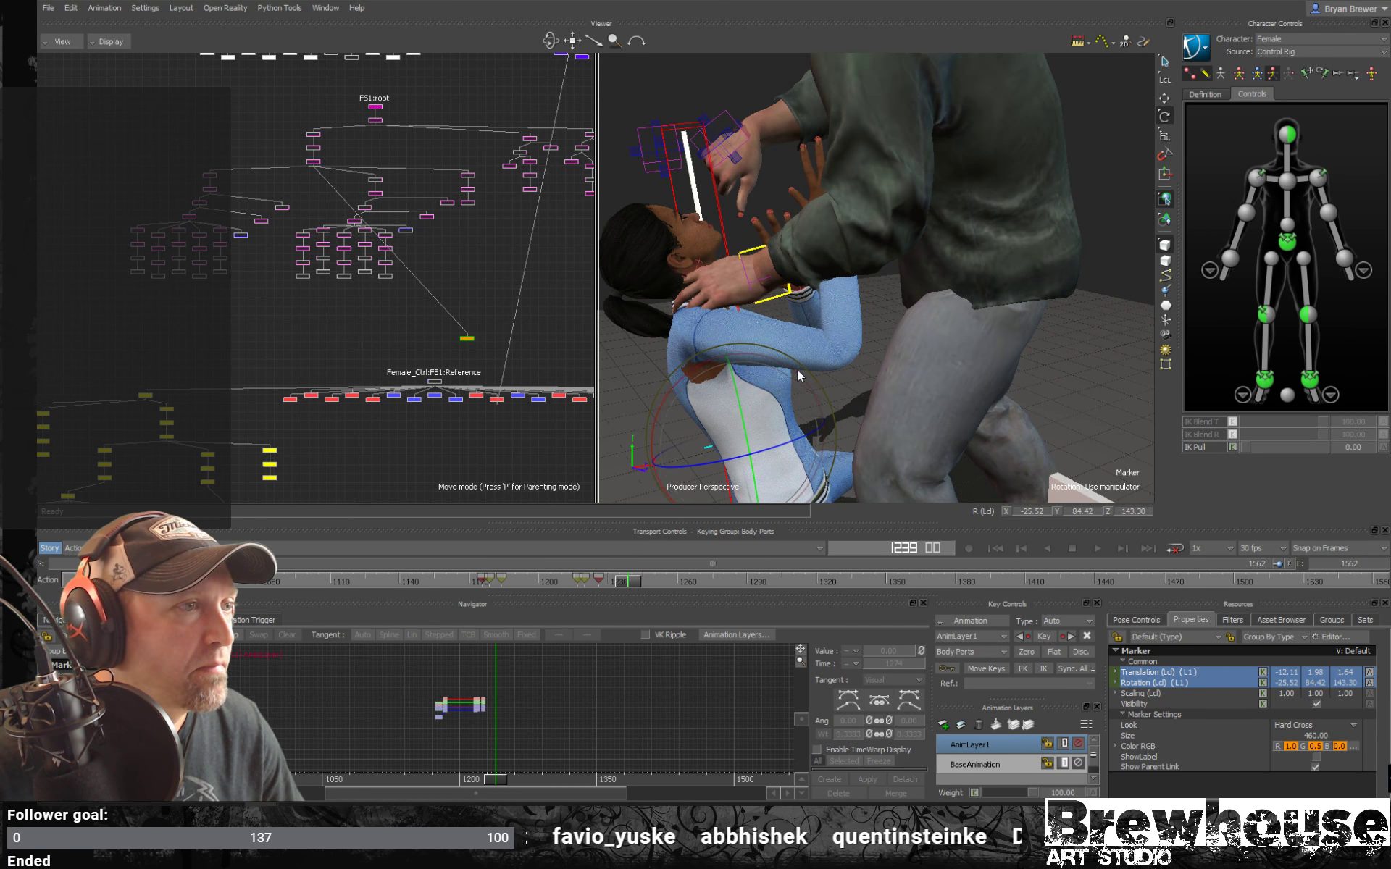
Key the left wrist aux effector's IK Blend T and R at 100 on frame 1246 and at 0 on frame 1247.
click(778, 298)
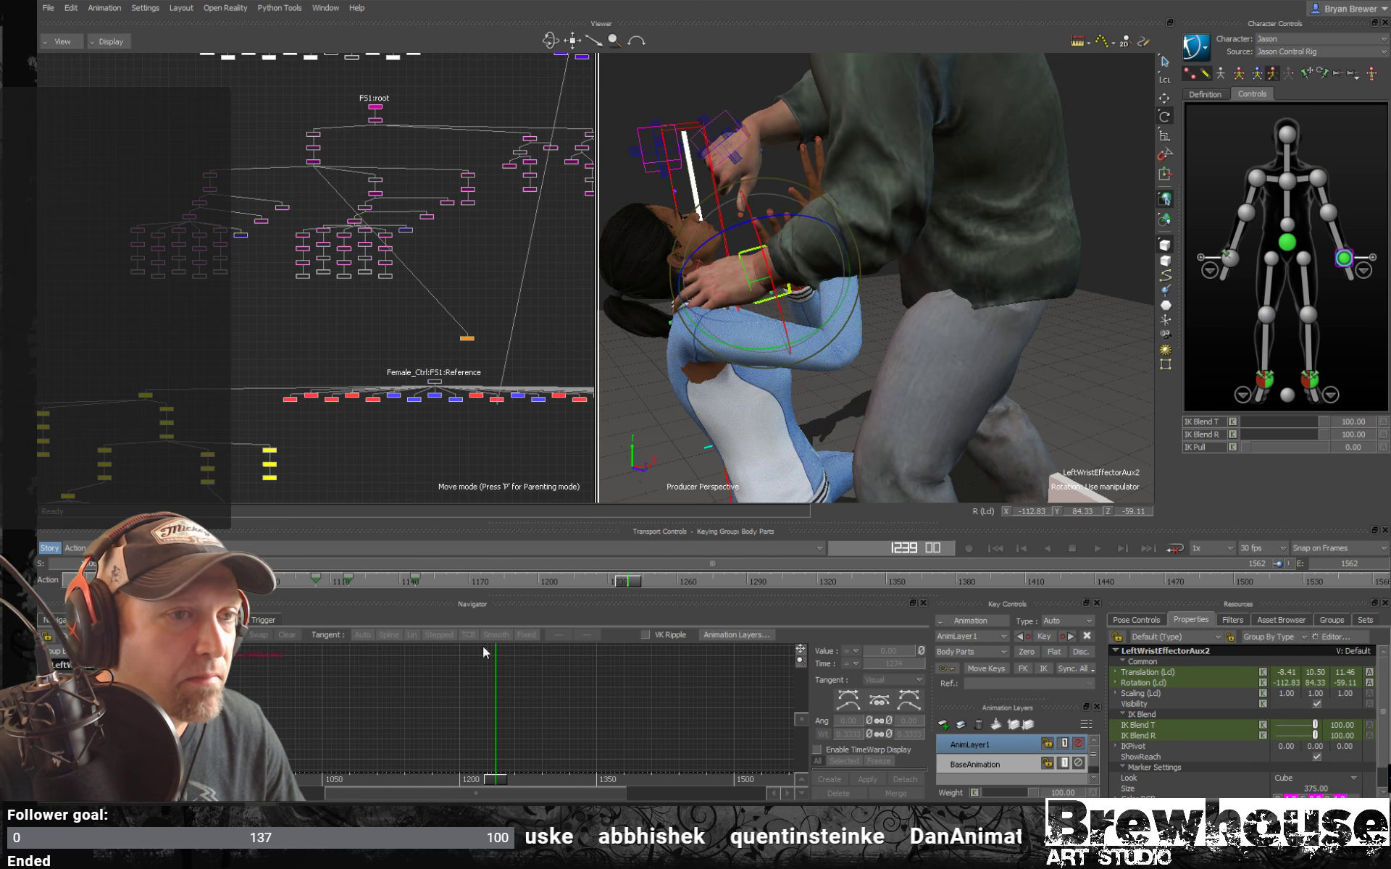
drag(632, 585, 643, 588)
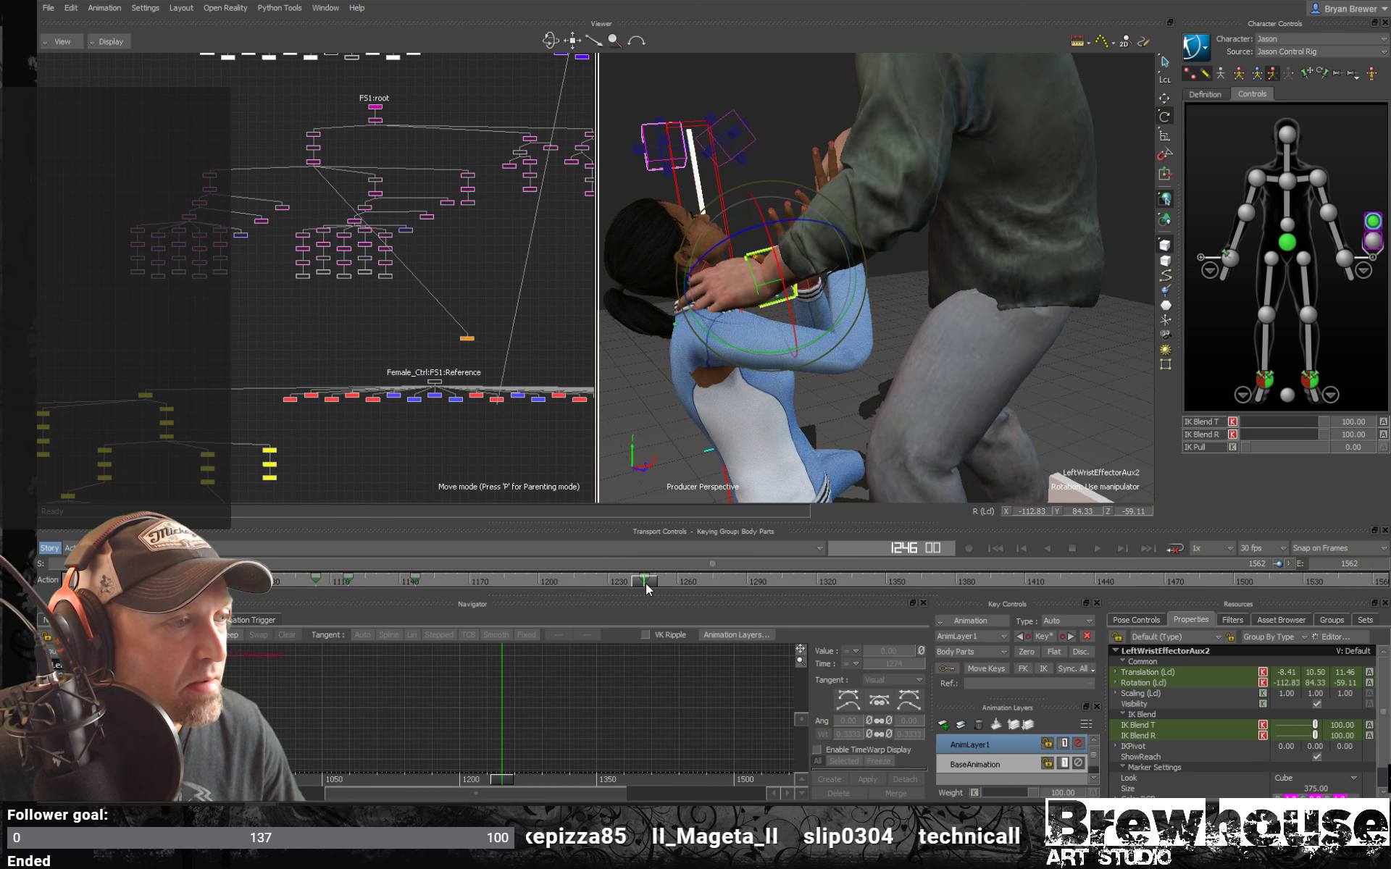
drag(646, 584, 648, 584)
drag(1318, 422, 1234, 433)
click(1231, 422)
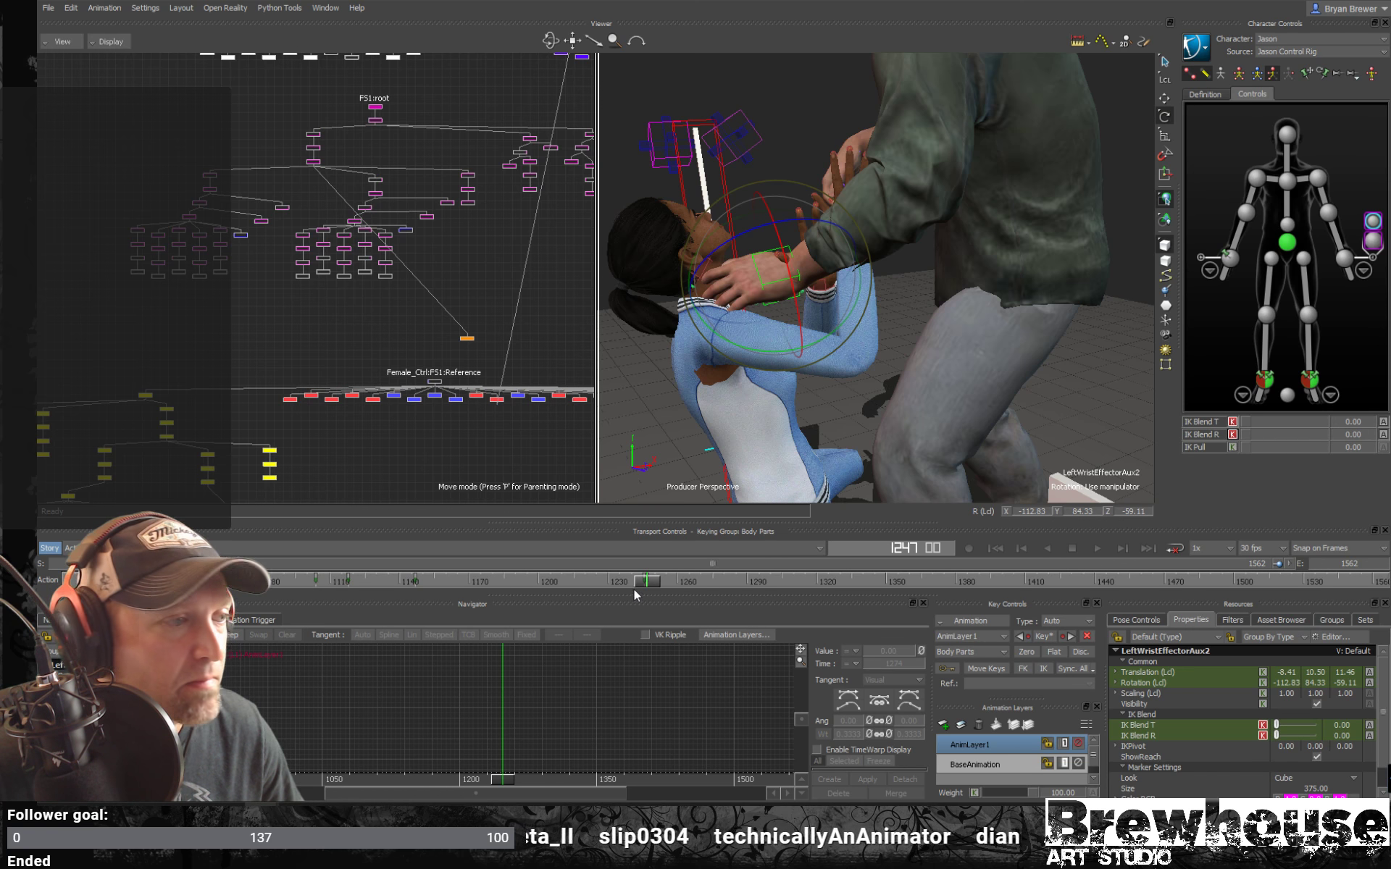
Set a zero key on Jason's left arm from the shoulder effector at frame 1271 on AnimLayer1.
drag(645, 583, 701, 589)
click(1317, 181)
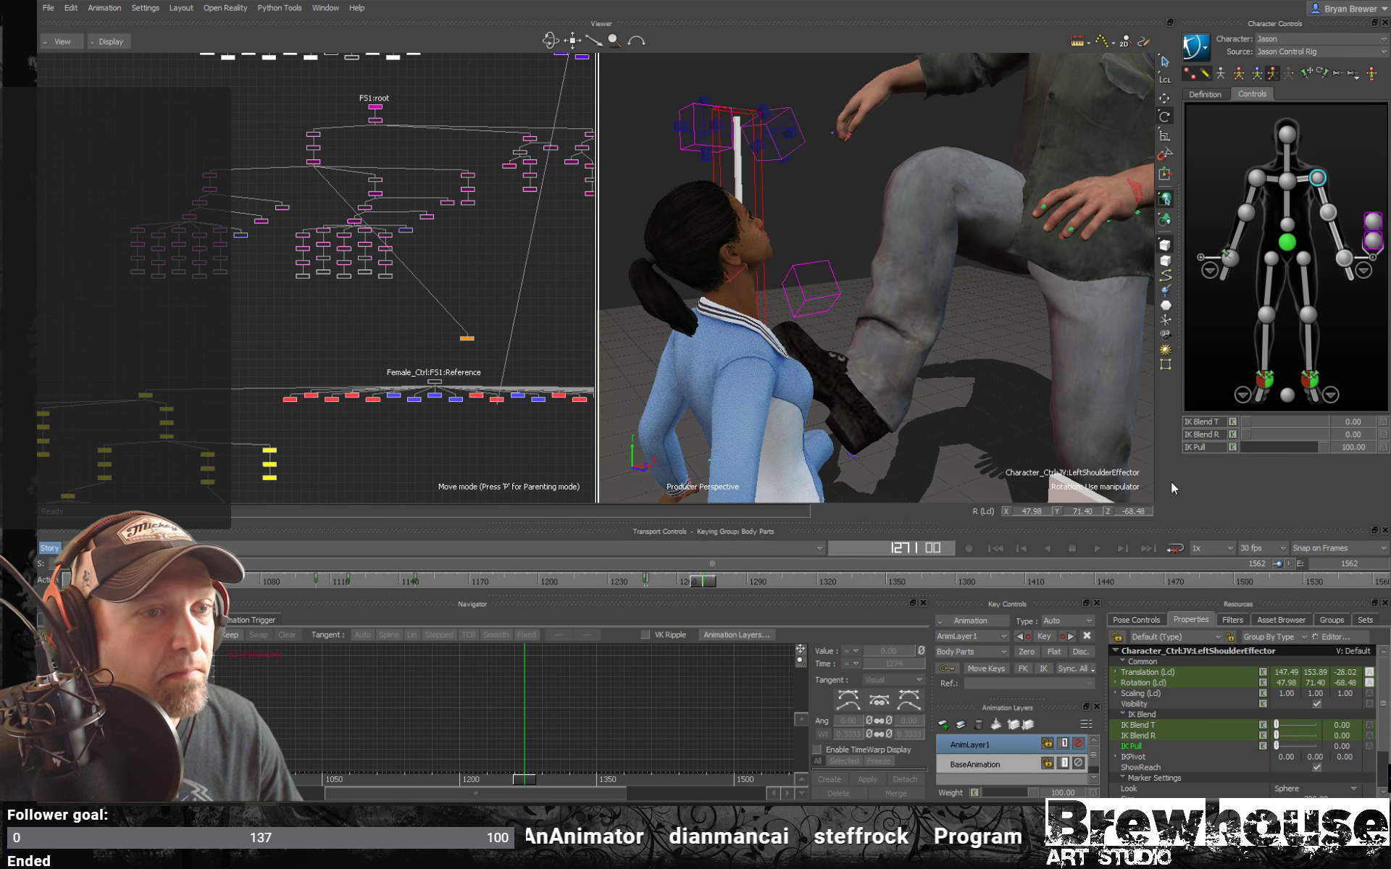
click(1030, 657)
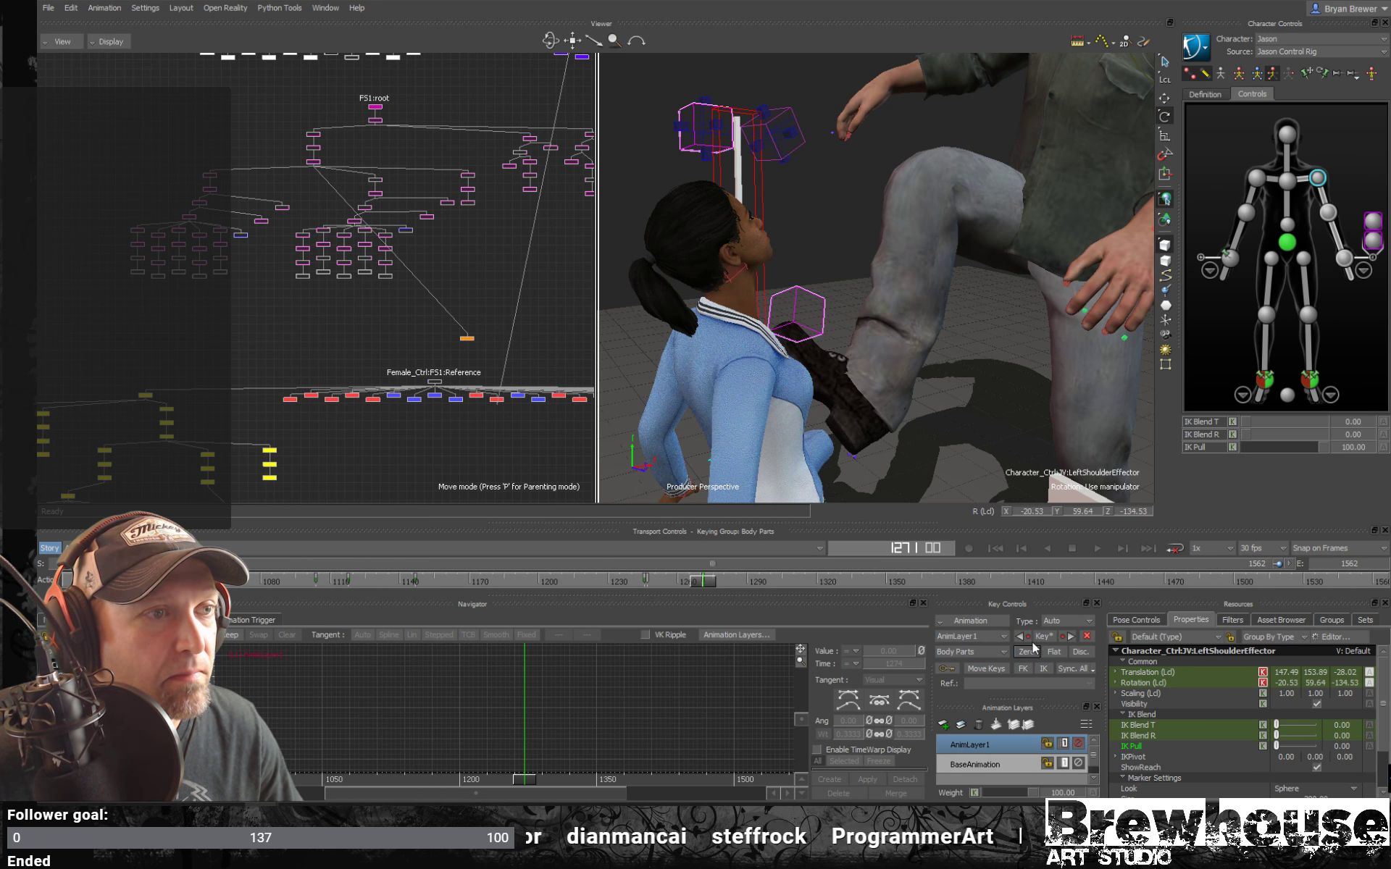
Play the animation from frame 1271 to the end at frame 1562 and review both characters from several angles.
alt+right_drag(910, 457, 888, 367)
alt+drag(888, 366, 946, 388)
key(q)
alt+middle_drag(945, 388, 946, 359)
key(alt+v)
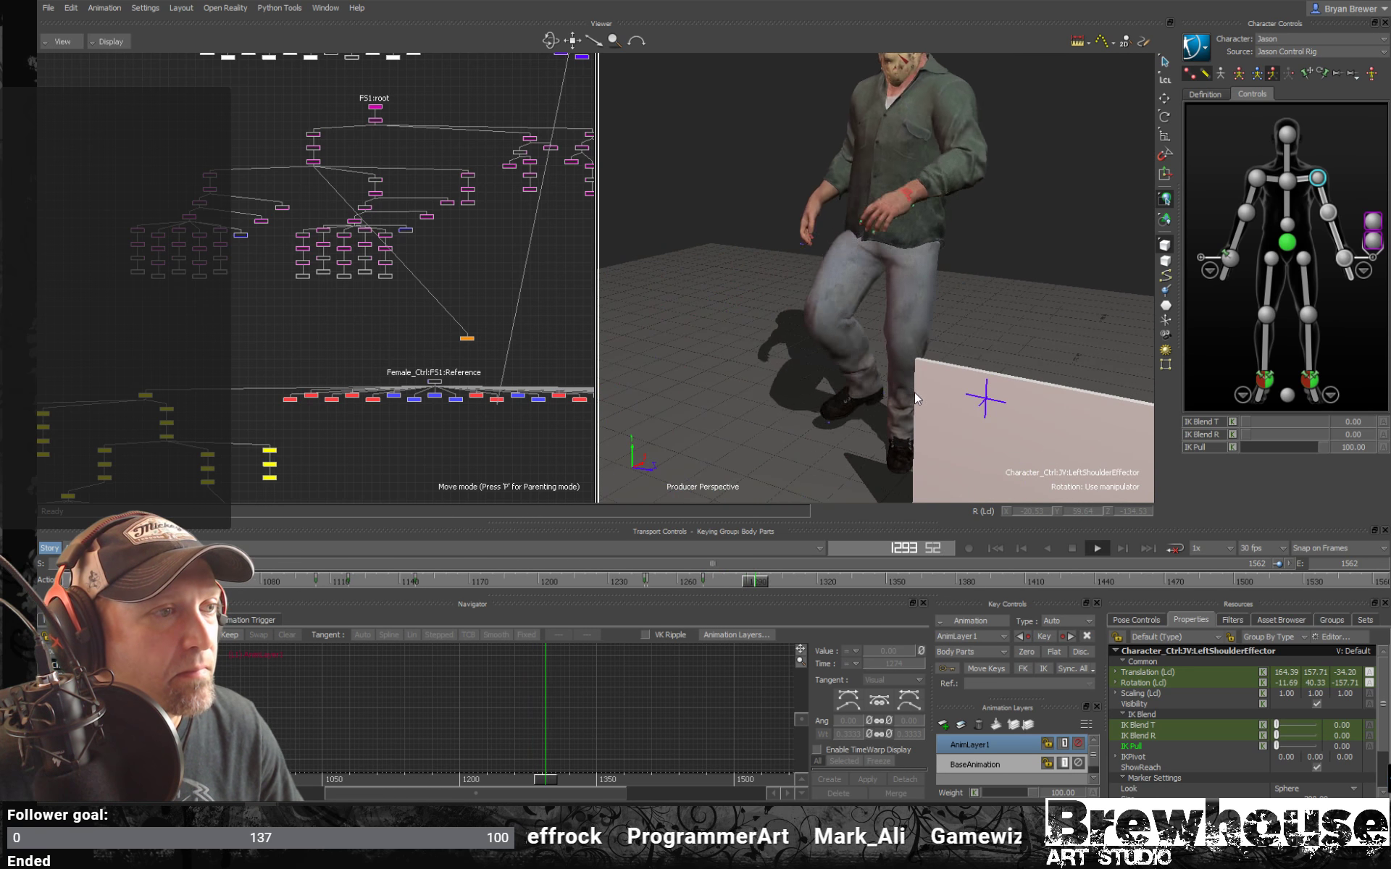
alt+right_drag(914, 386, 819, 398)
alt+drag(819, 398, 918, 390)
alt+right_drag(918, 390, 962, 391)
alt+middle_drag(869, 440, 899, 415)
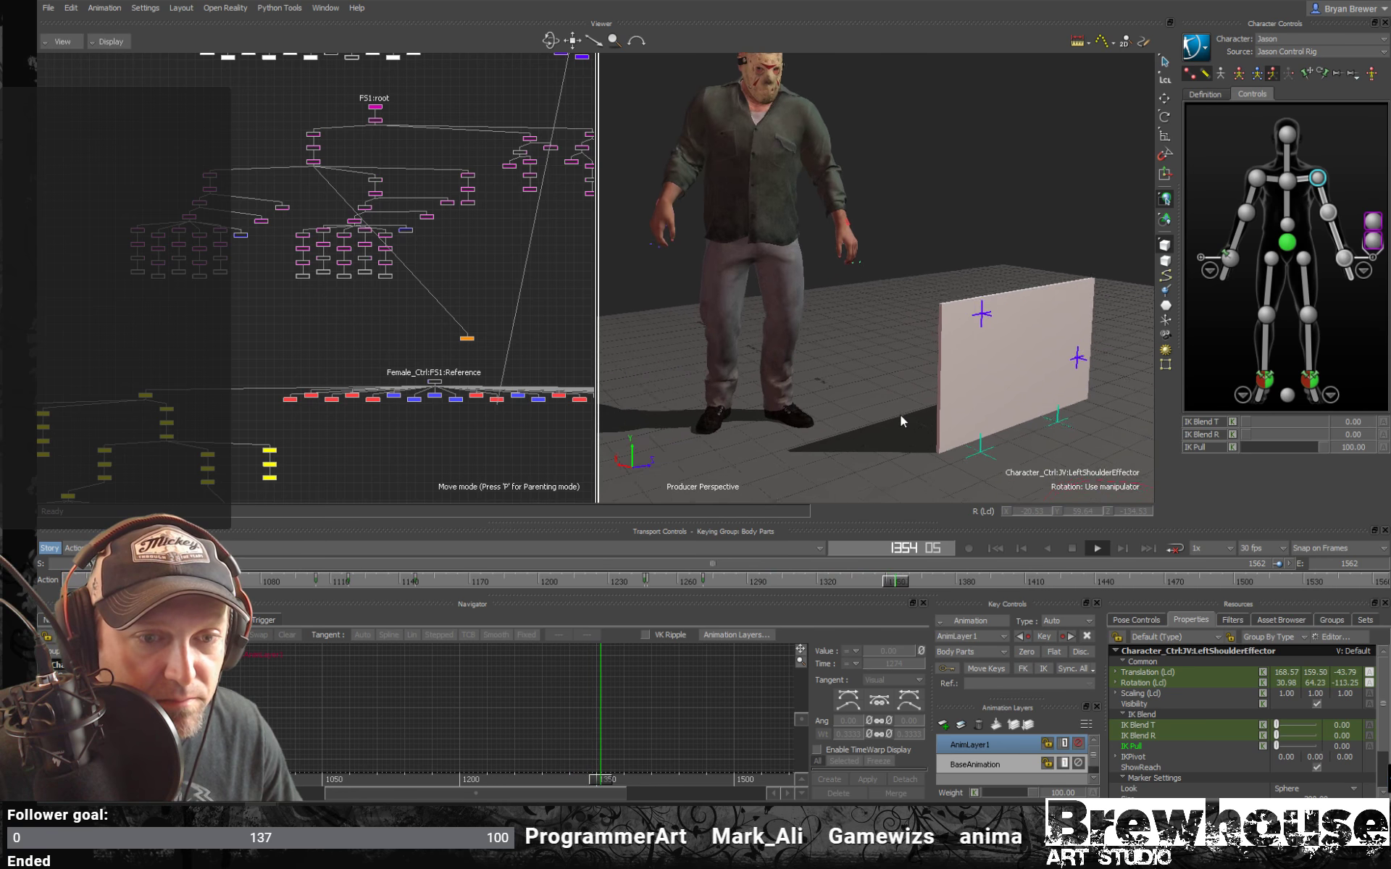
alt+drag(900, 414, 1001, 407)
alt+right_drag(1001, 407, 970, 382)
alt+drag(969, 383, 894, 424)
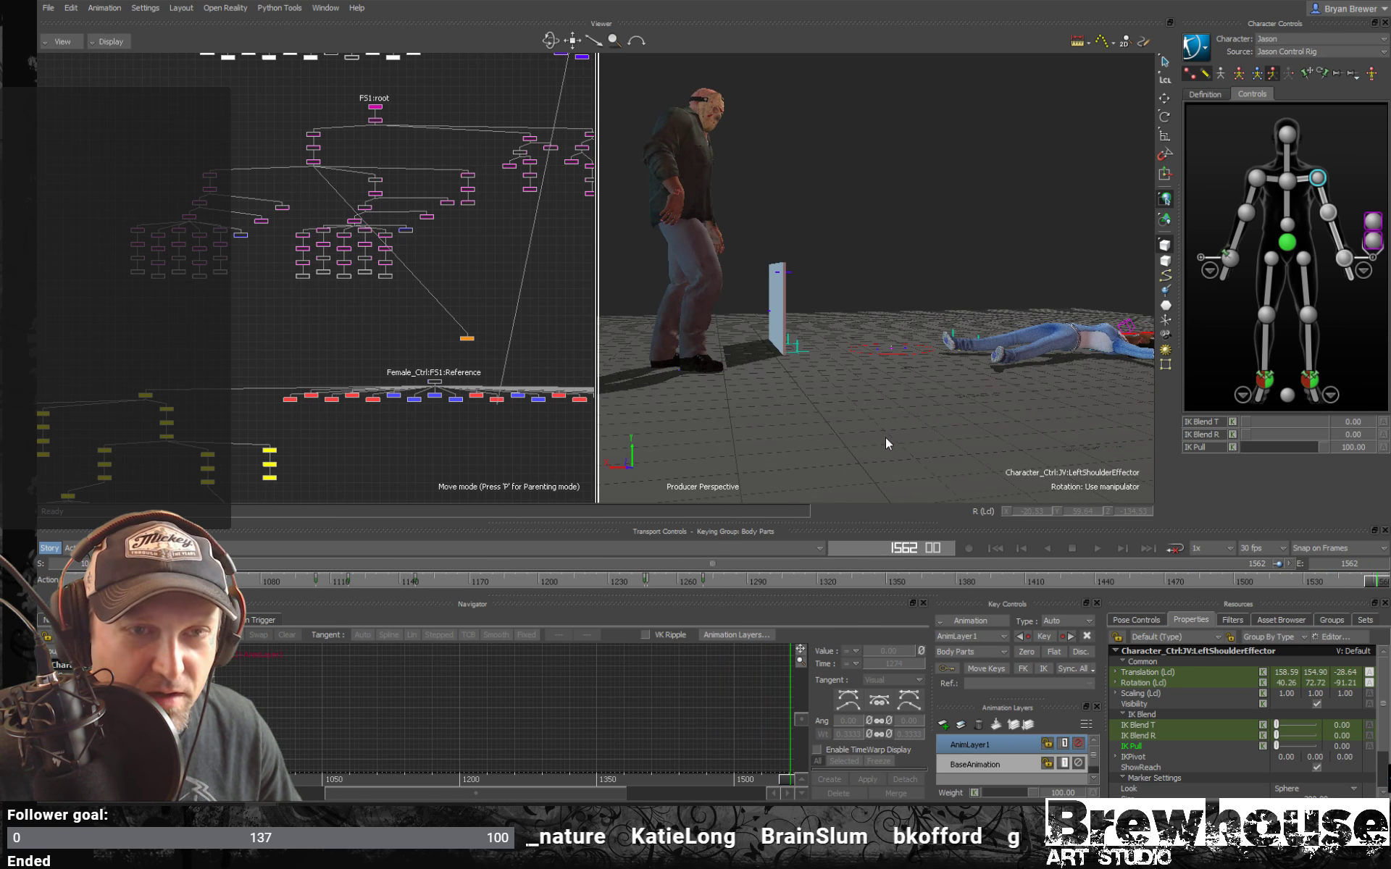
Replay the fight from the first frame and examine Jason's hold and release of the female from several angles.
alt+drag(862, 448, 684, 432)
key(ctrl+space)
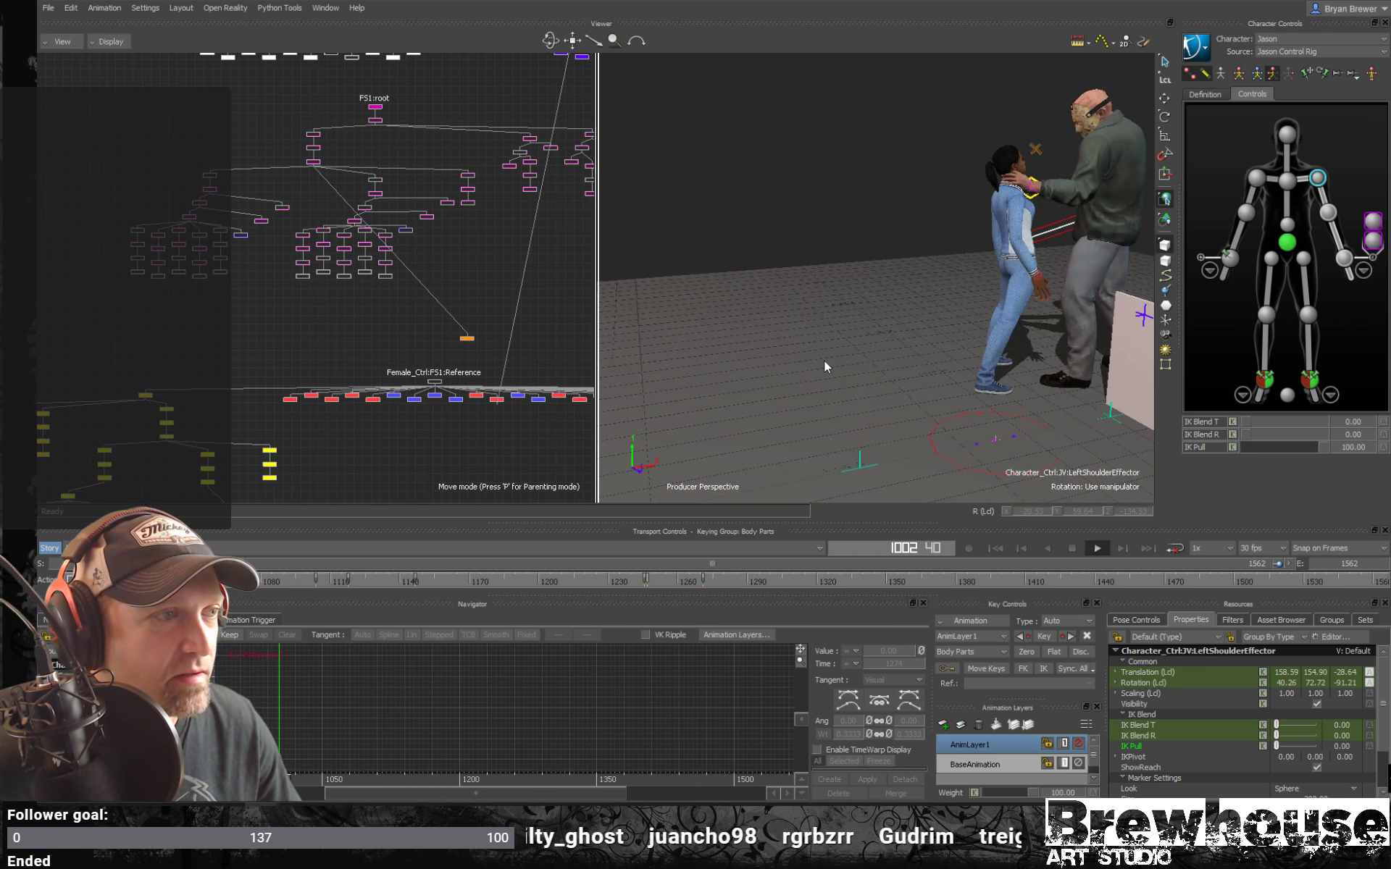
alt+drag(869, 414, 925, 400)
alt+middle_drag(926, 400, 907, 400)
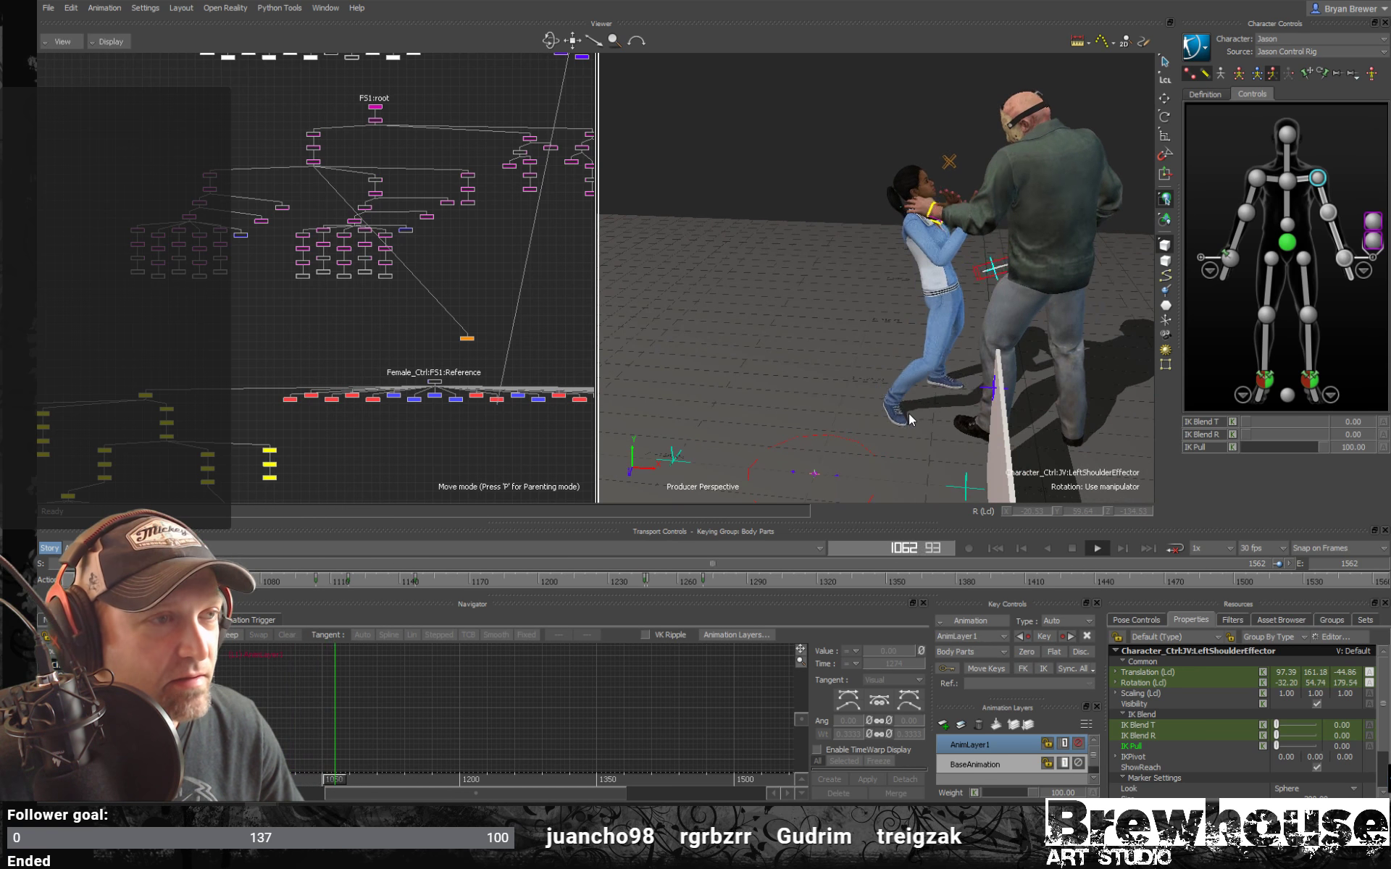
alt+drag(906, 415, 881, 436)
alt+right_drag(881, 436, 1014, 439)
alt+drag(1014, 439, 1098, 424)
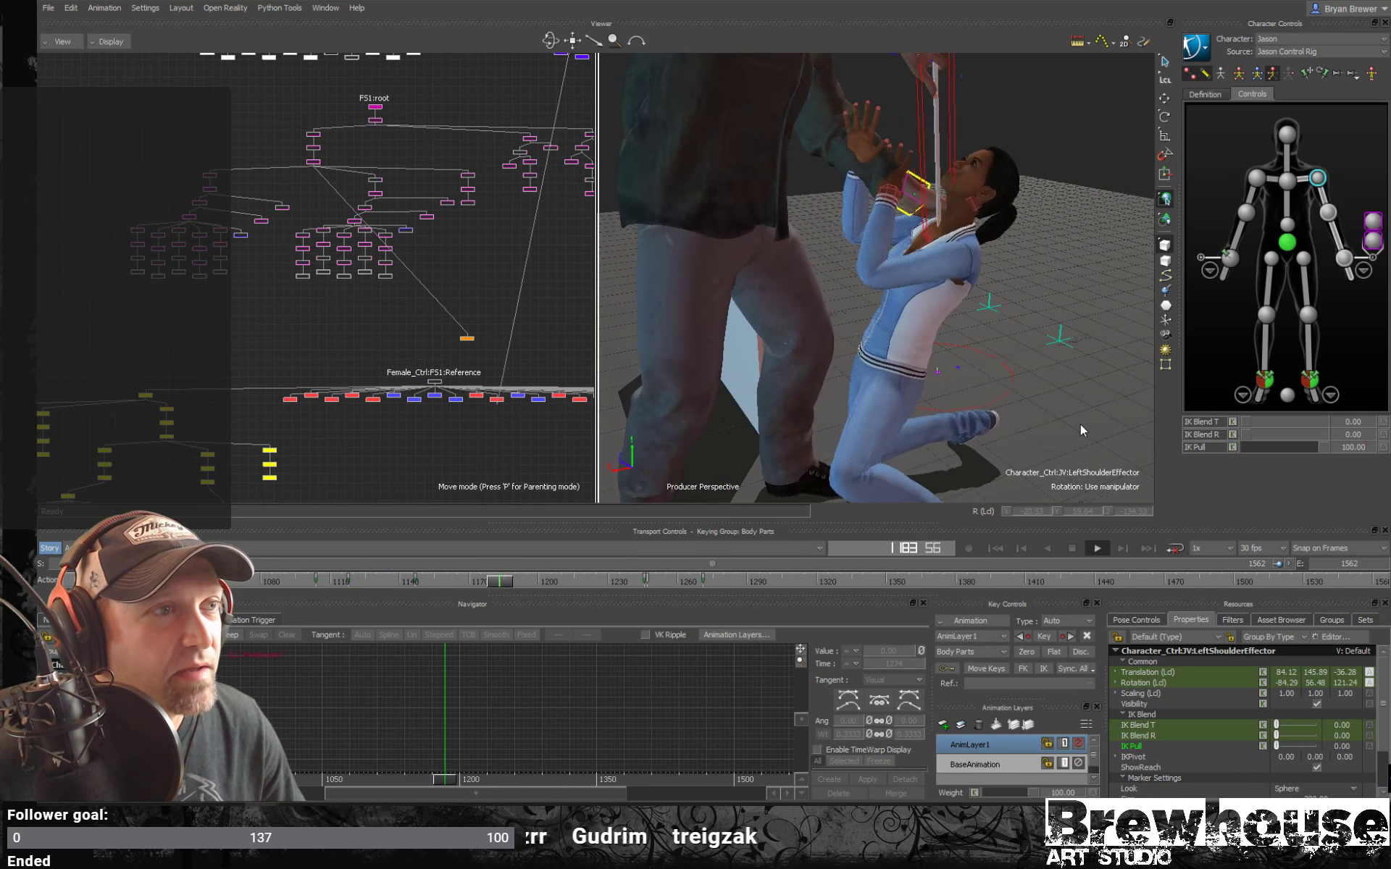
alt+right_drag(1065, 430, 971, 420)
alt+drag(971, 419, 996, 412)
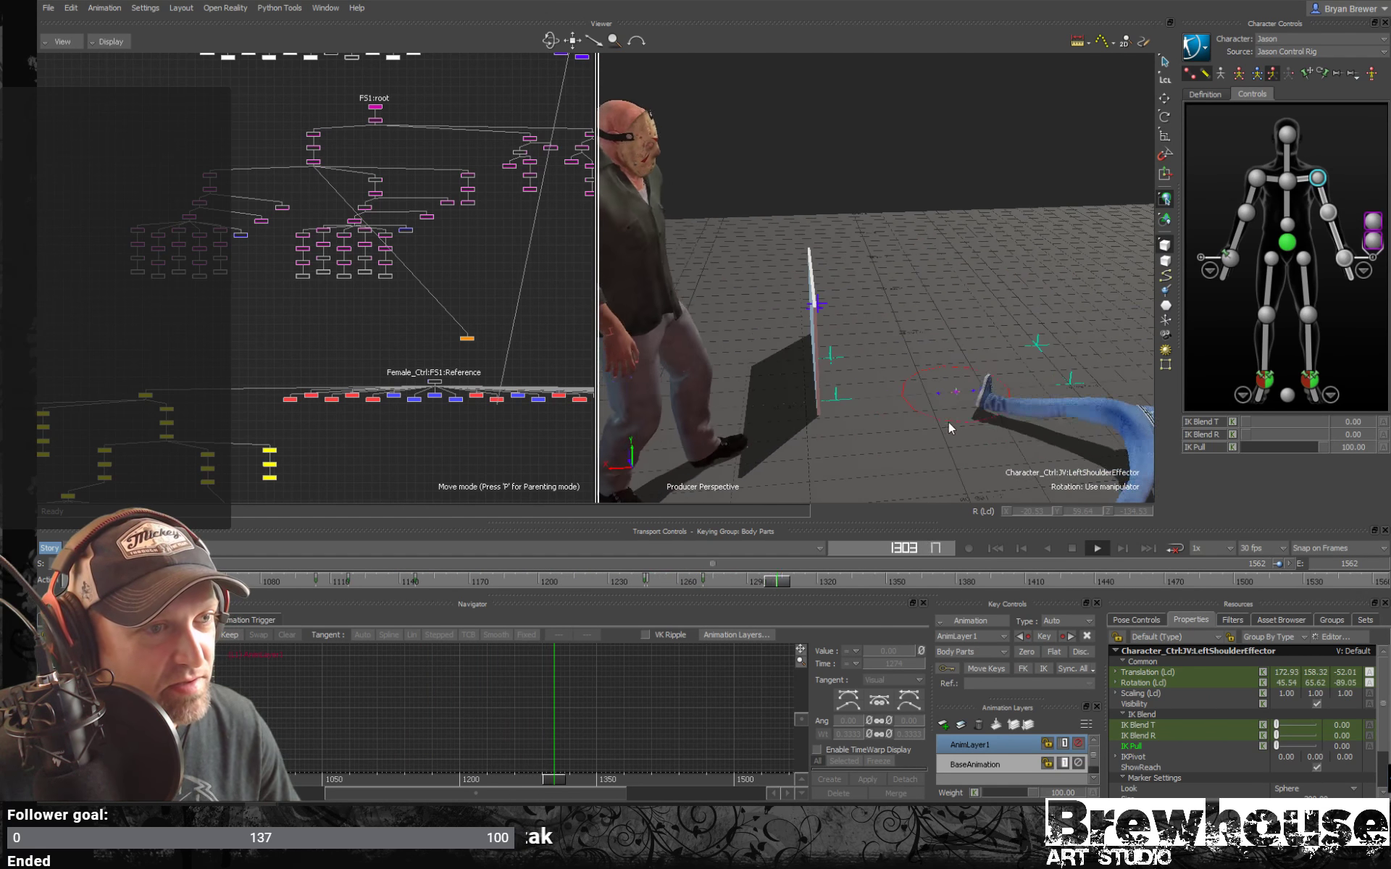
alt+drag(951, 418, 920, 429)
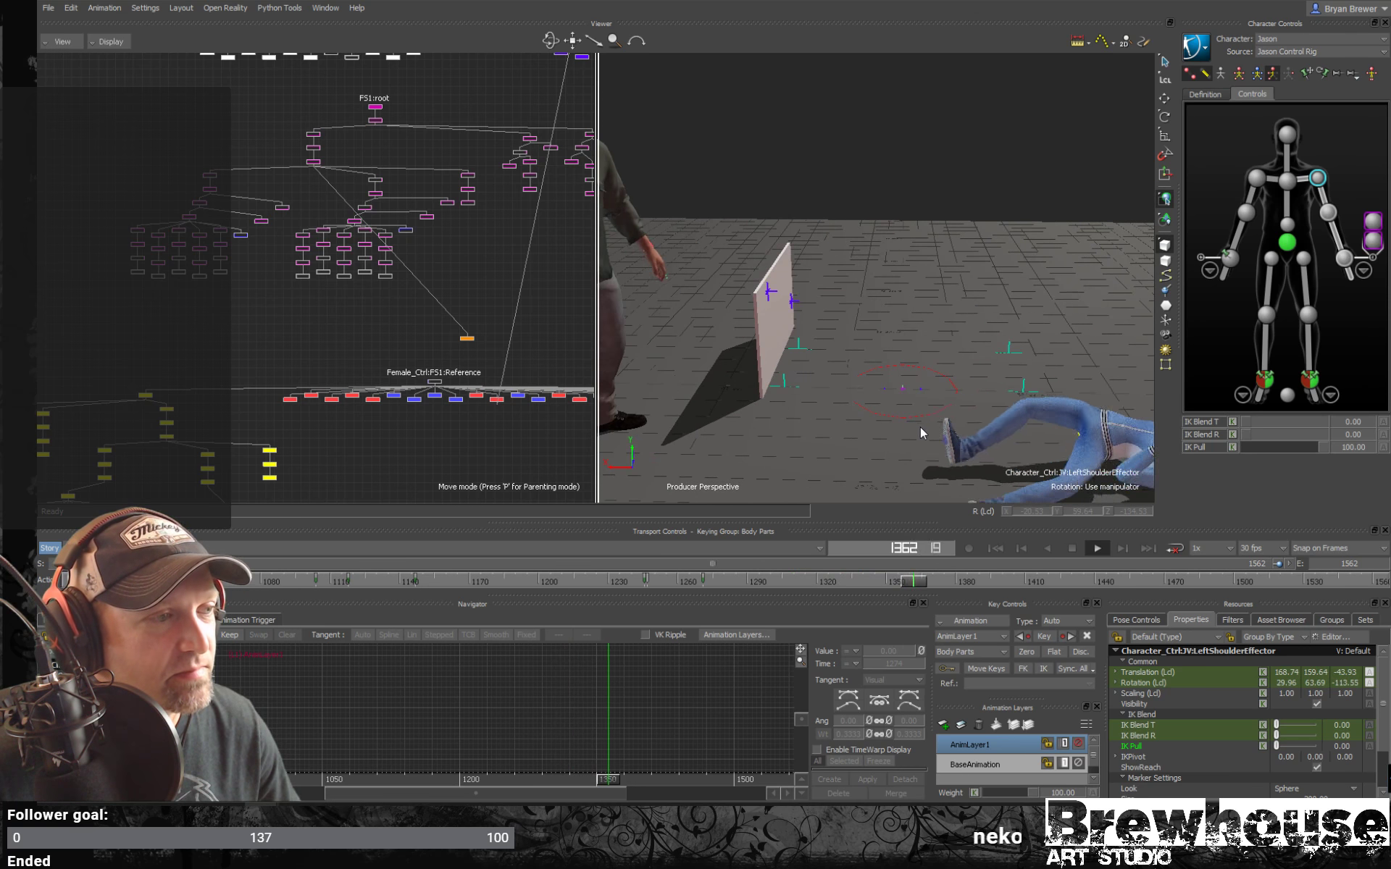
Replay the end of the fight with only the models displayed and examine Jason and the fallen female from several angles.
click(949, 580)
drag(950, 584, 418, 575)
alt+middle_drag(877, 372, 909, 393)
key(alt+v)
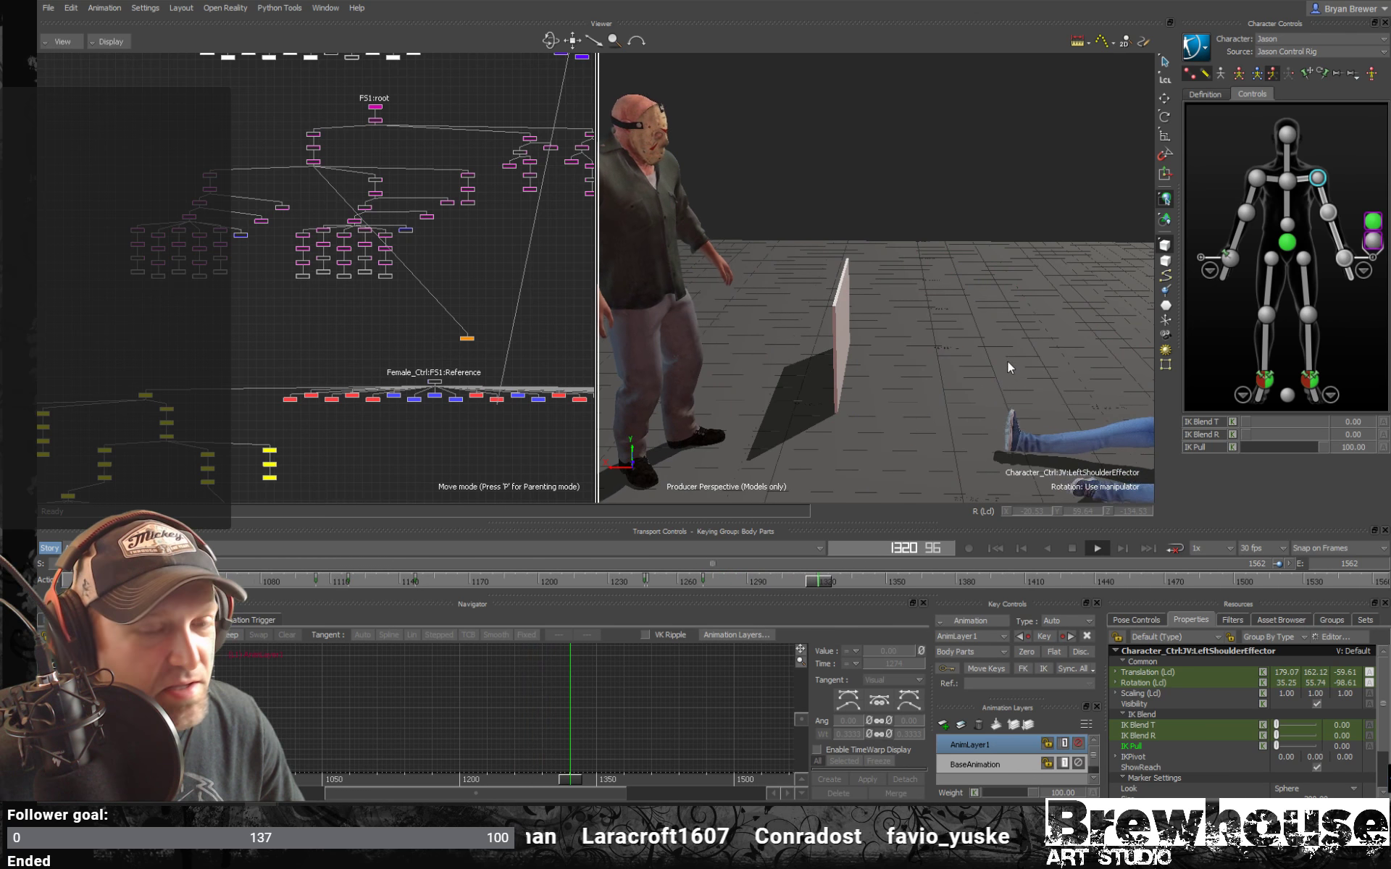
alt+drag(1007, 359, 1014, 350)
alt+right_drag(1014, 350, 926, 393)
alt+middle_drag(1043, 383, 933, 384)
mouse_move(932, 384)
alt+mouse_down()
mouse_move(1007, 371)
mouse_move(977, 362)
mouse_move(941, 384)
alt+mouse_up()
alt+middle_drag(914, 405, 928, 397)
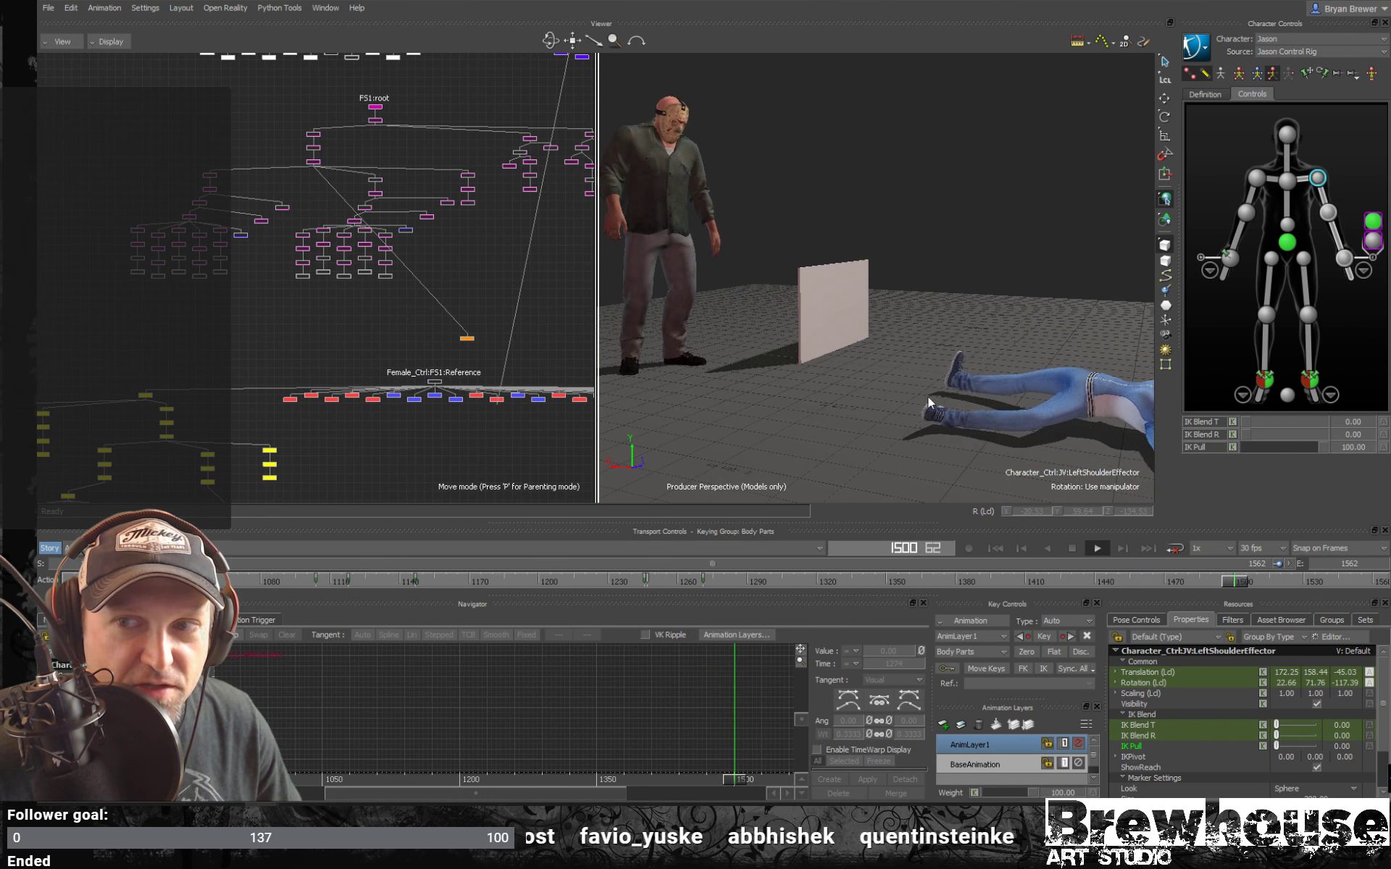
alt+right_drag(927, 397, 899, 401)
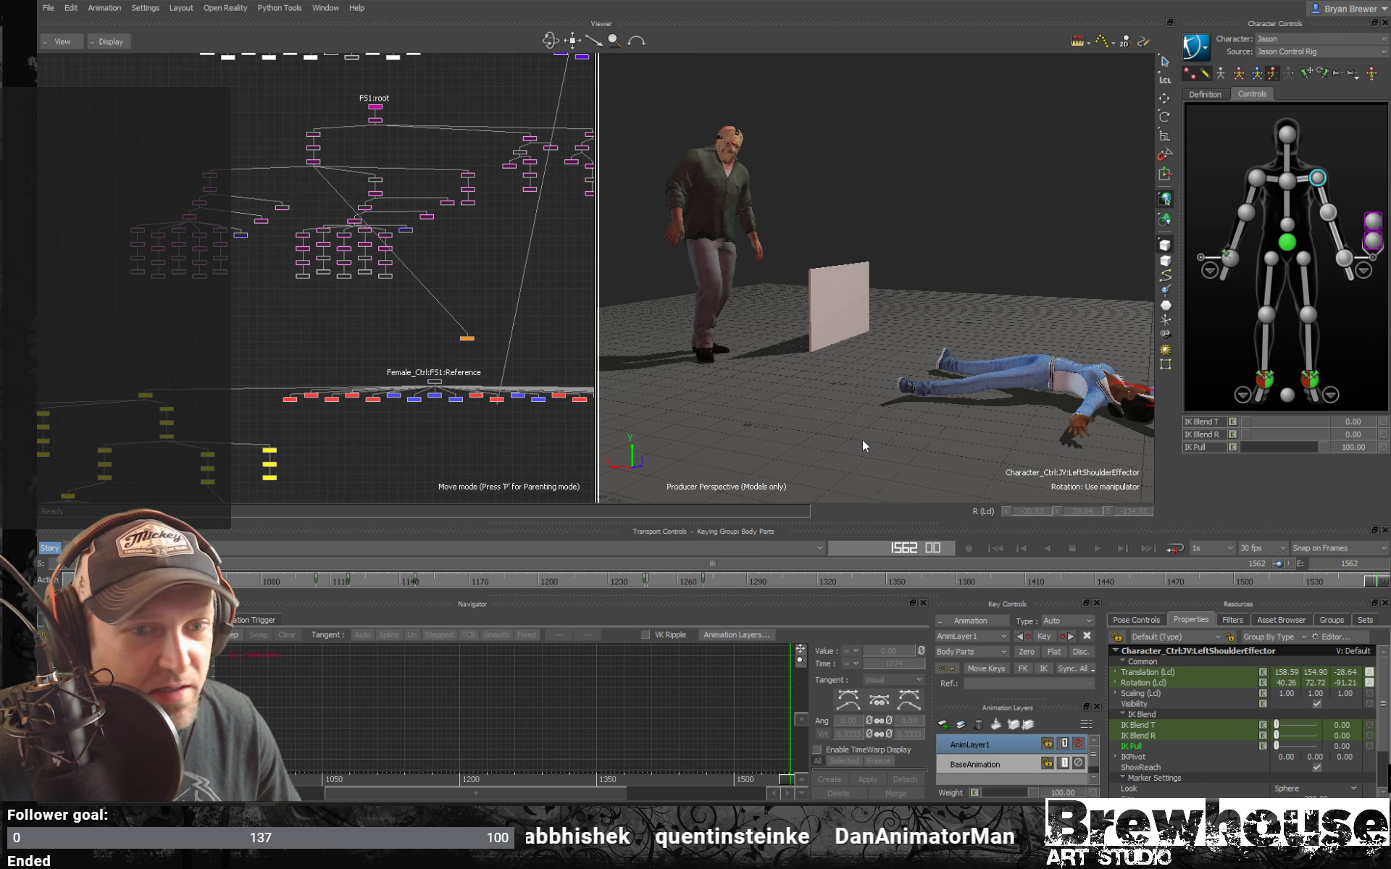
Replay the fight from the start, then scrub back to frame 1155 and inspect Jason's left hand at the female's neck.
alt+drag(862, 439, 883, 417)
key(ctrl+space)
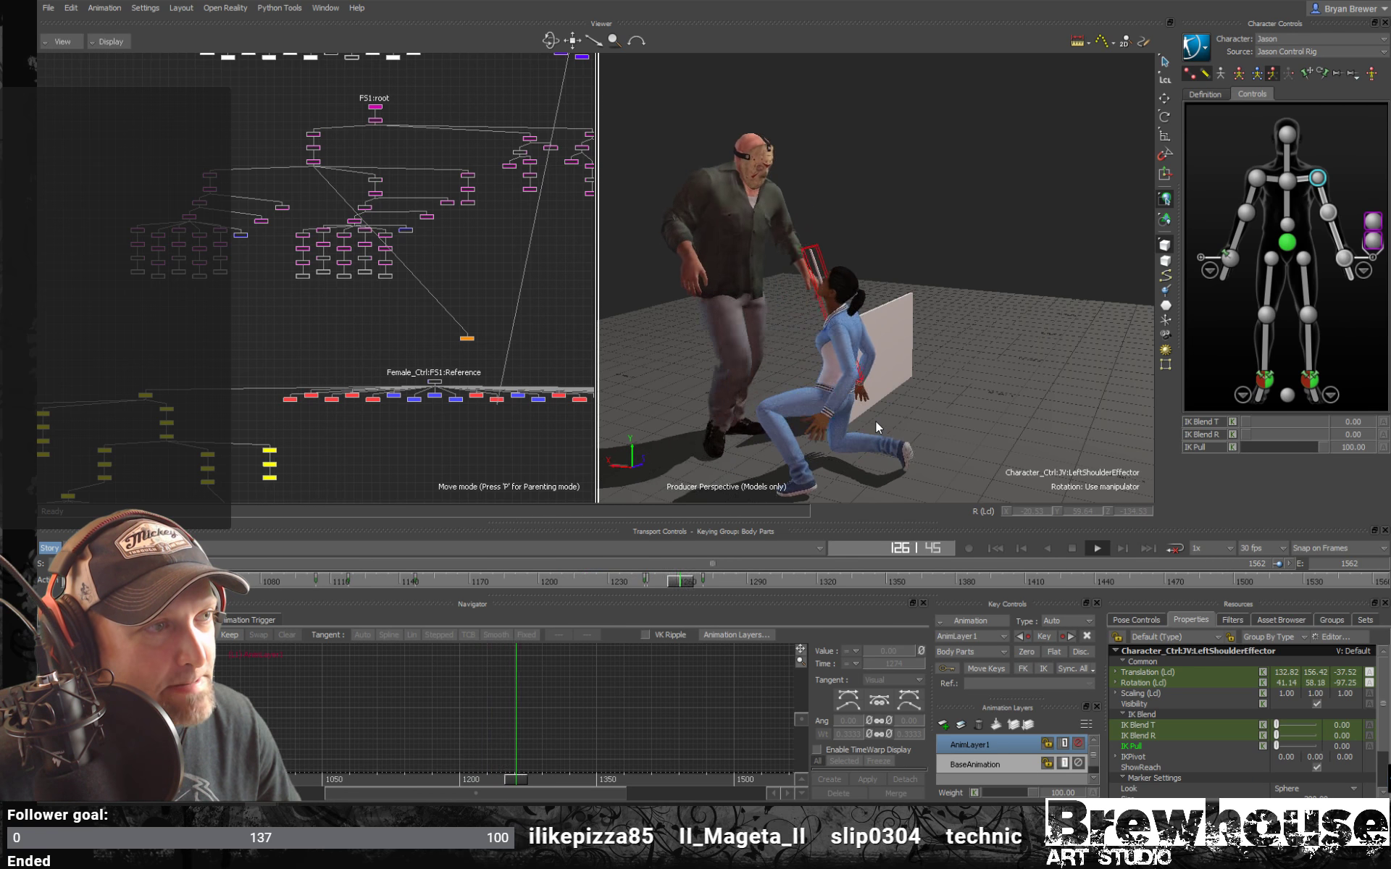
mouse_move(914, 406)
alt+middle_down()
mouse_move(884, 389)
mouse_move(911, 410)
alt+middle_up()
key(space)
drag(872, 587, 555, 604)
ctrl+shift+drag(869, 420, 978, 410)
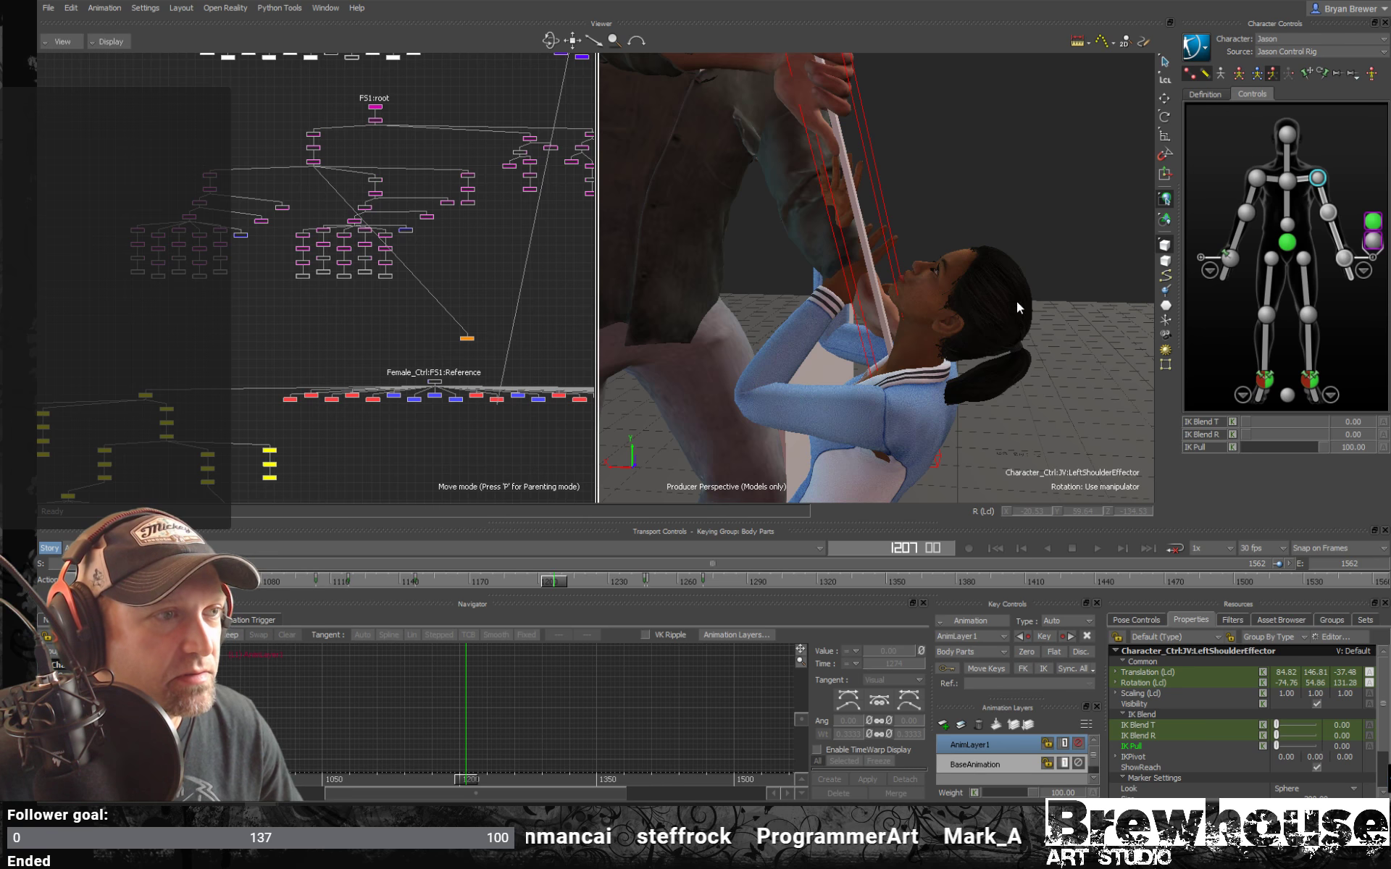
drag(584, 581, 433, 587)
Select the hard-cross marker linked to the female's skeleton and reposition its frame 1184 key on AnimLayer1 to translation about 10.17, 2.80, 3.97.
key(ctrl+a)
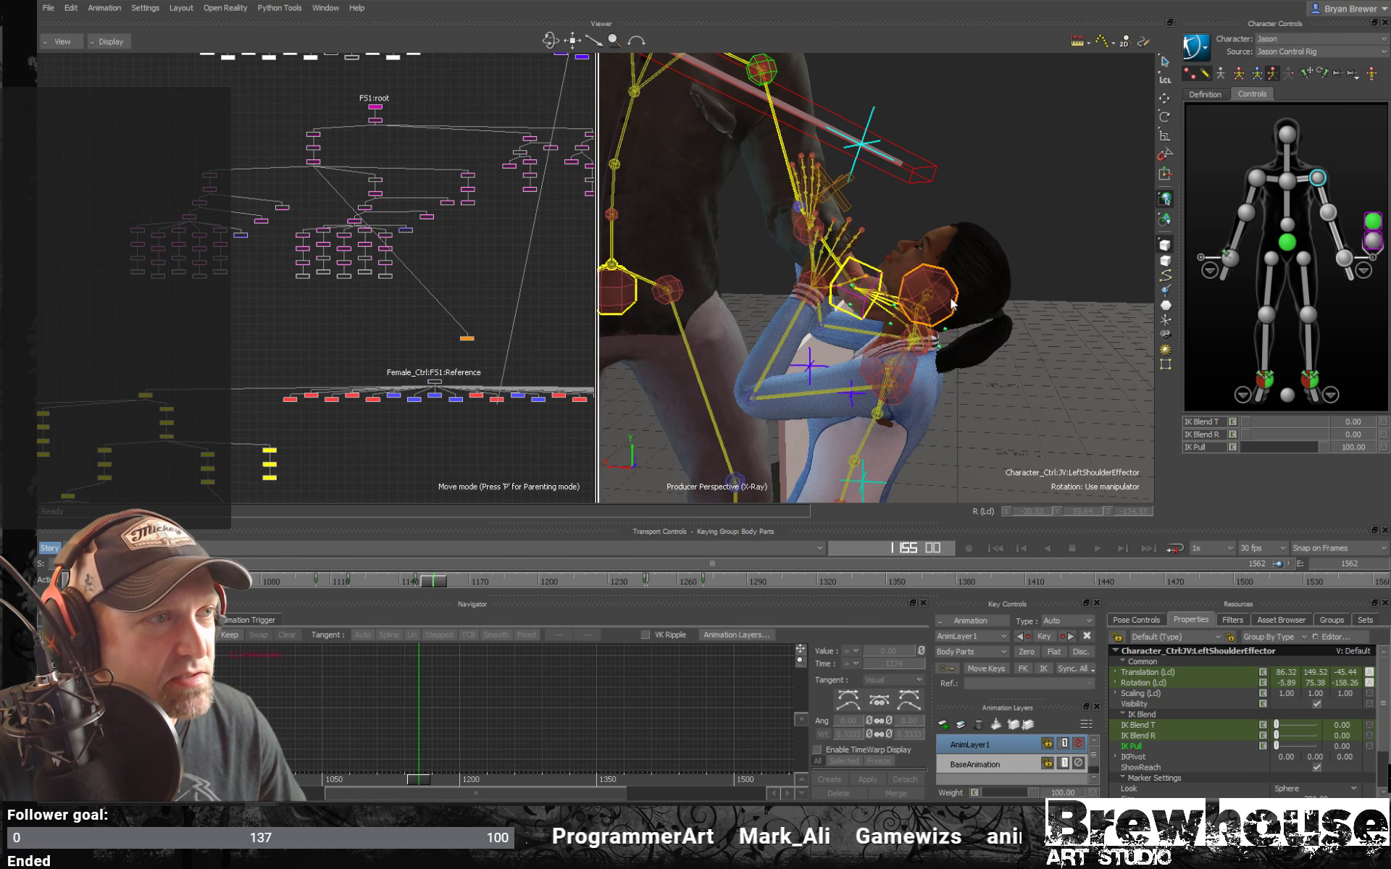
click(848, 209)
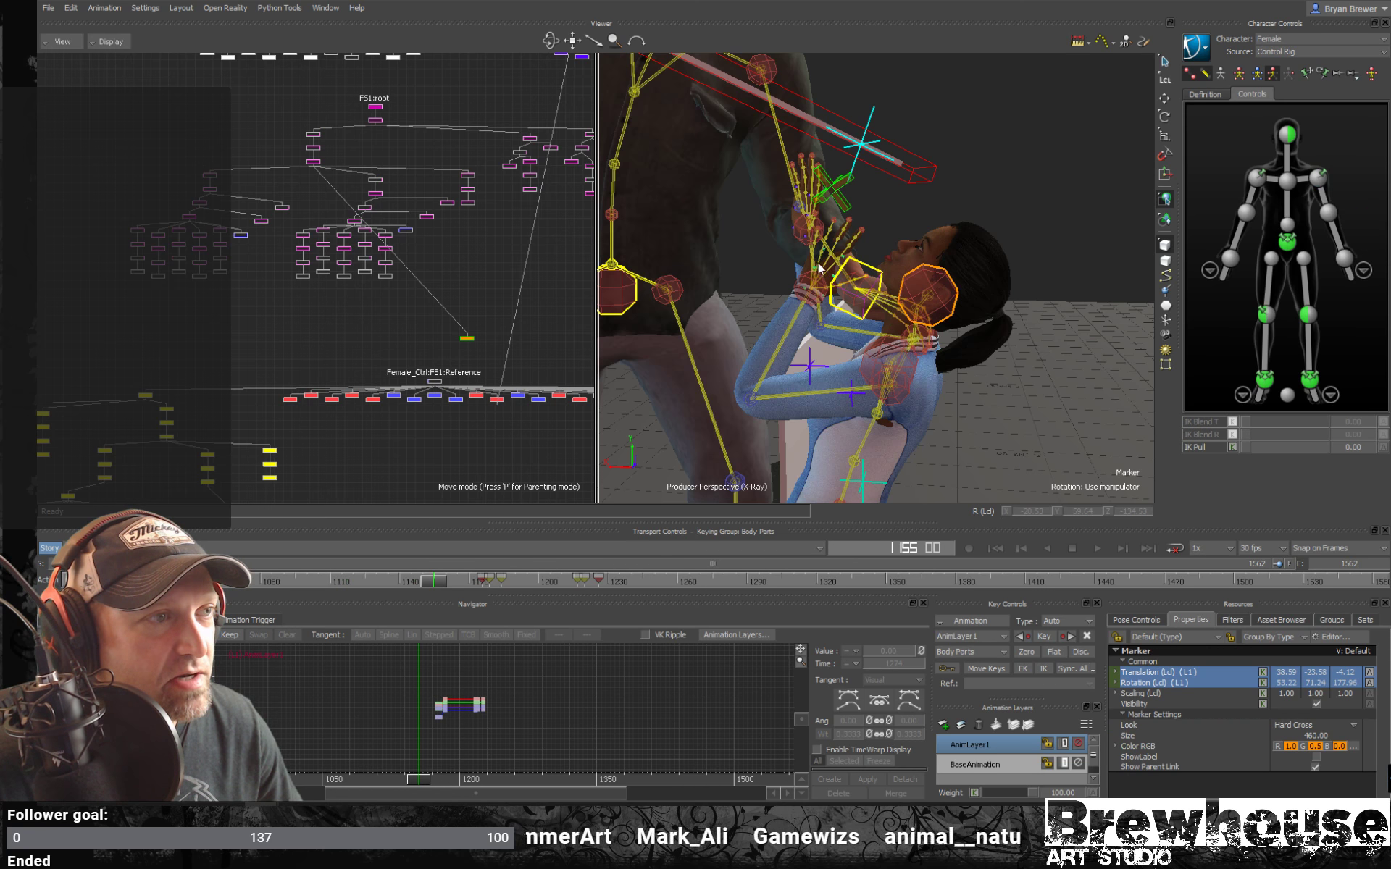
scroll(819, 268, up, 4)
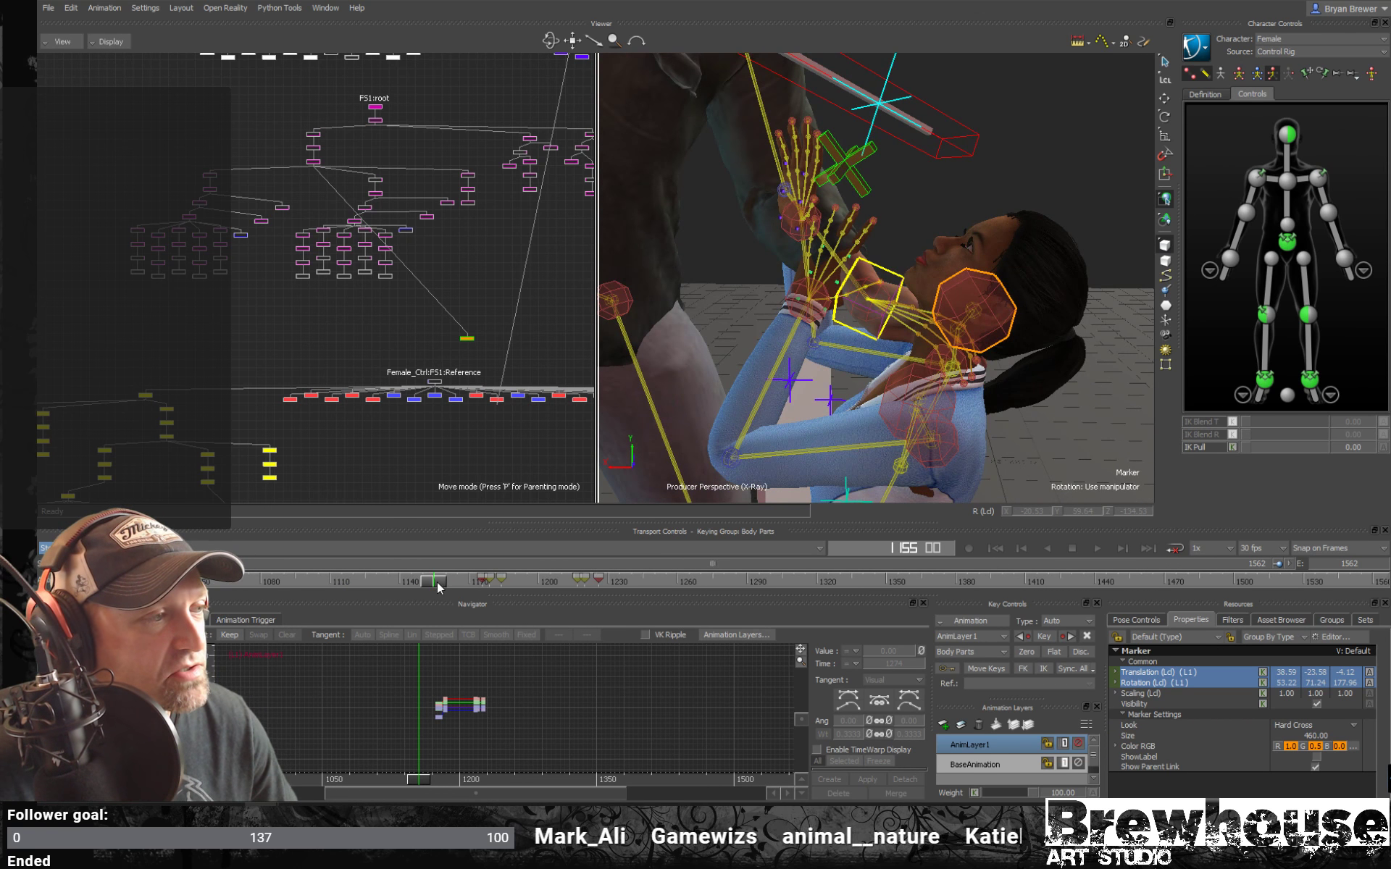
drag(439, 587, 494, 597)
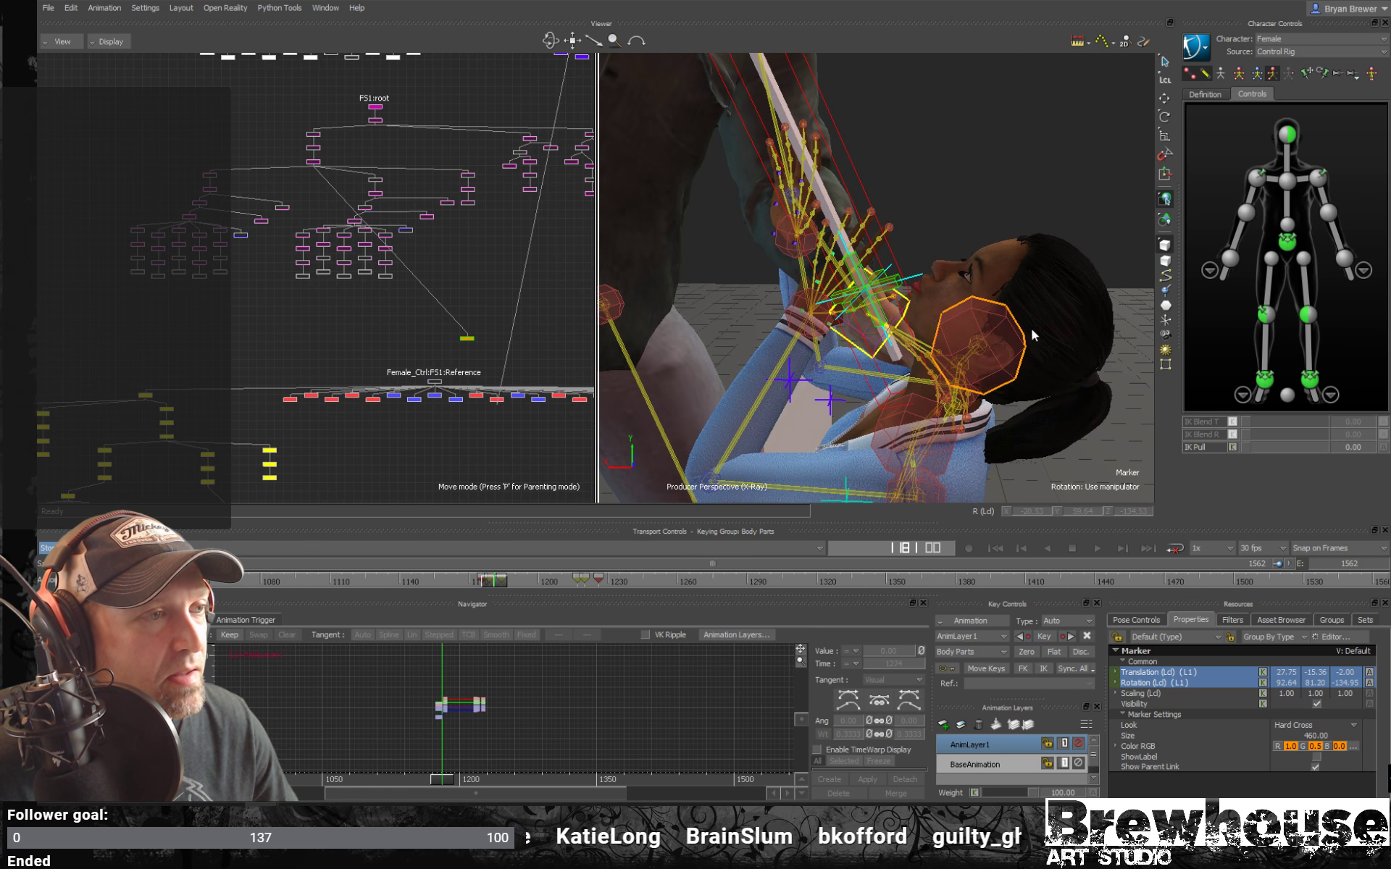
key(ctrl+a)
key(ctrl+a)
ctrl+shift+drag(961, 396, 837, 469)
drag(497, 590, 499, 589)
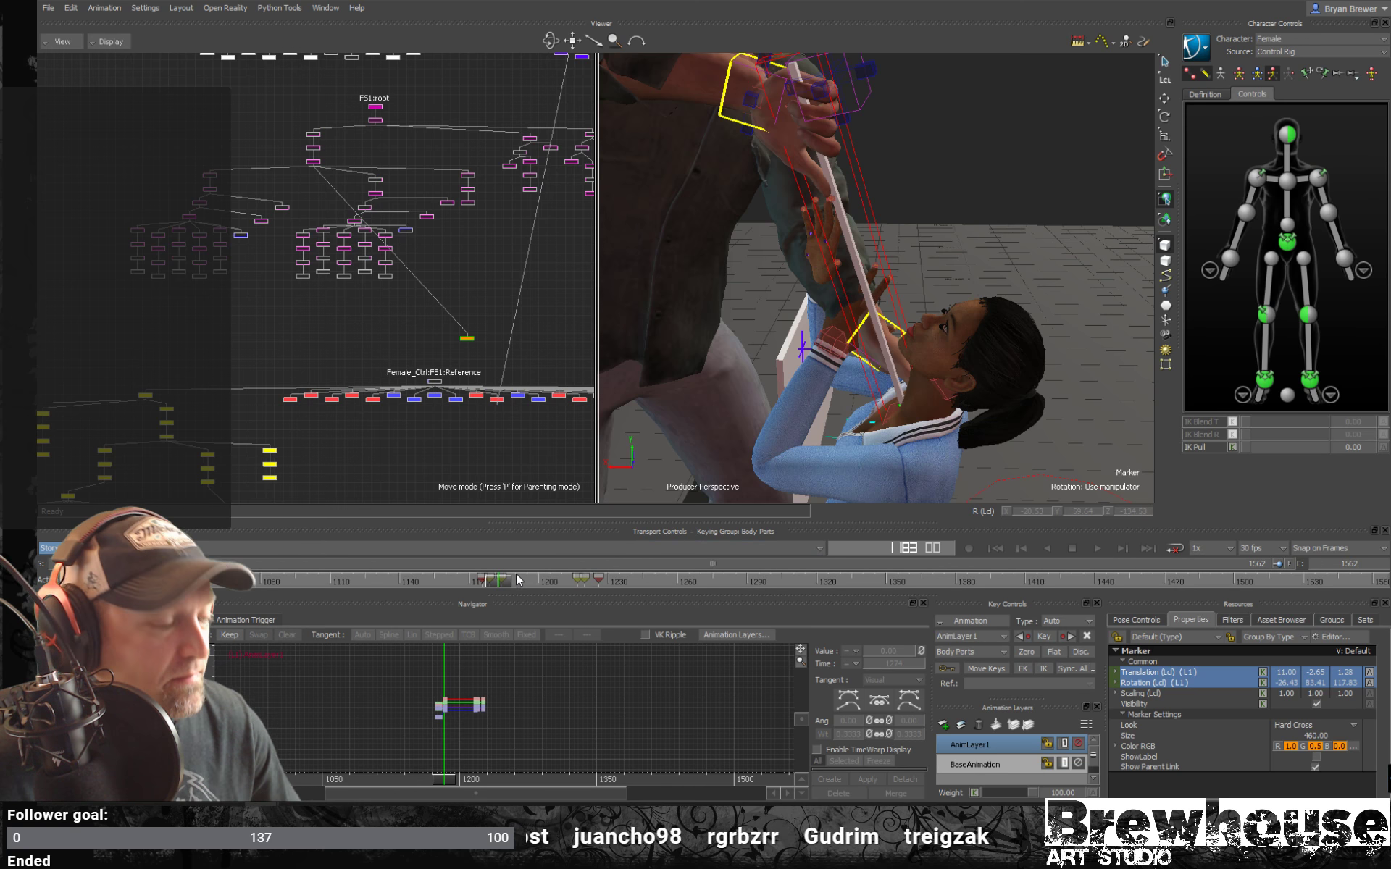
key(Right)
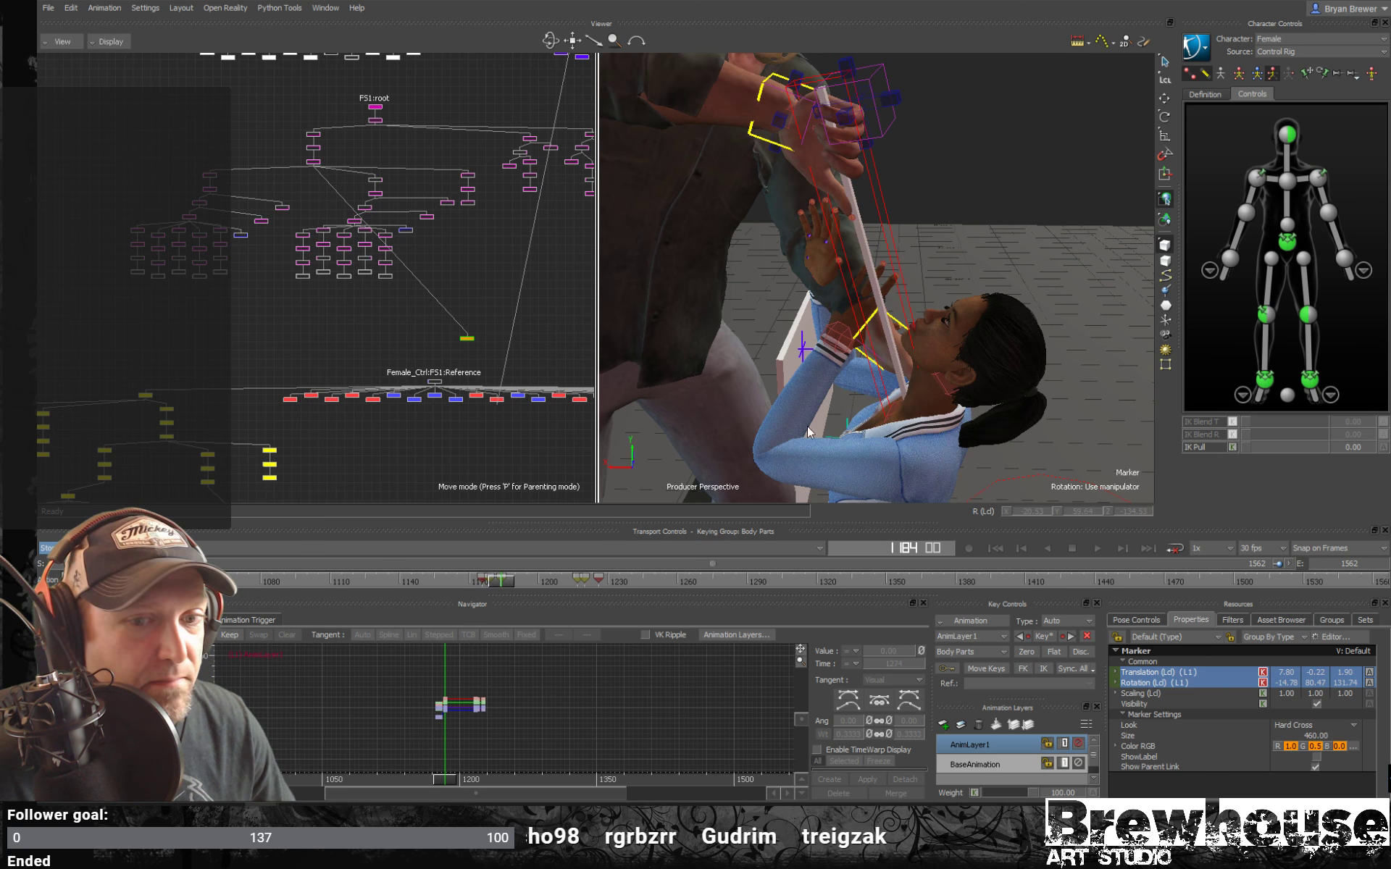
ctrl+shift+drag(807, 367, 948, 316)
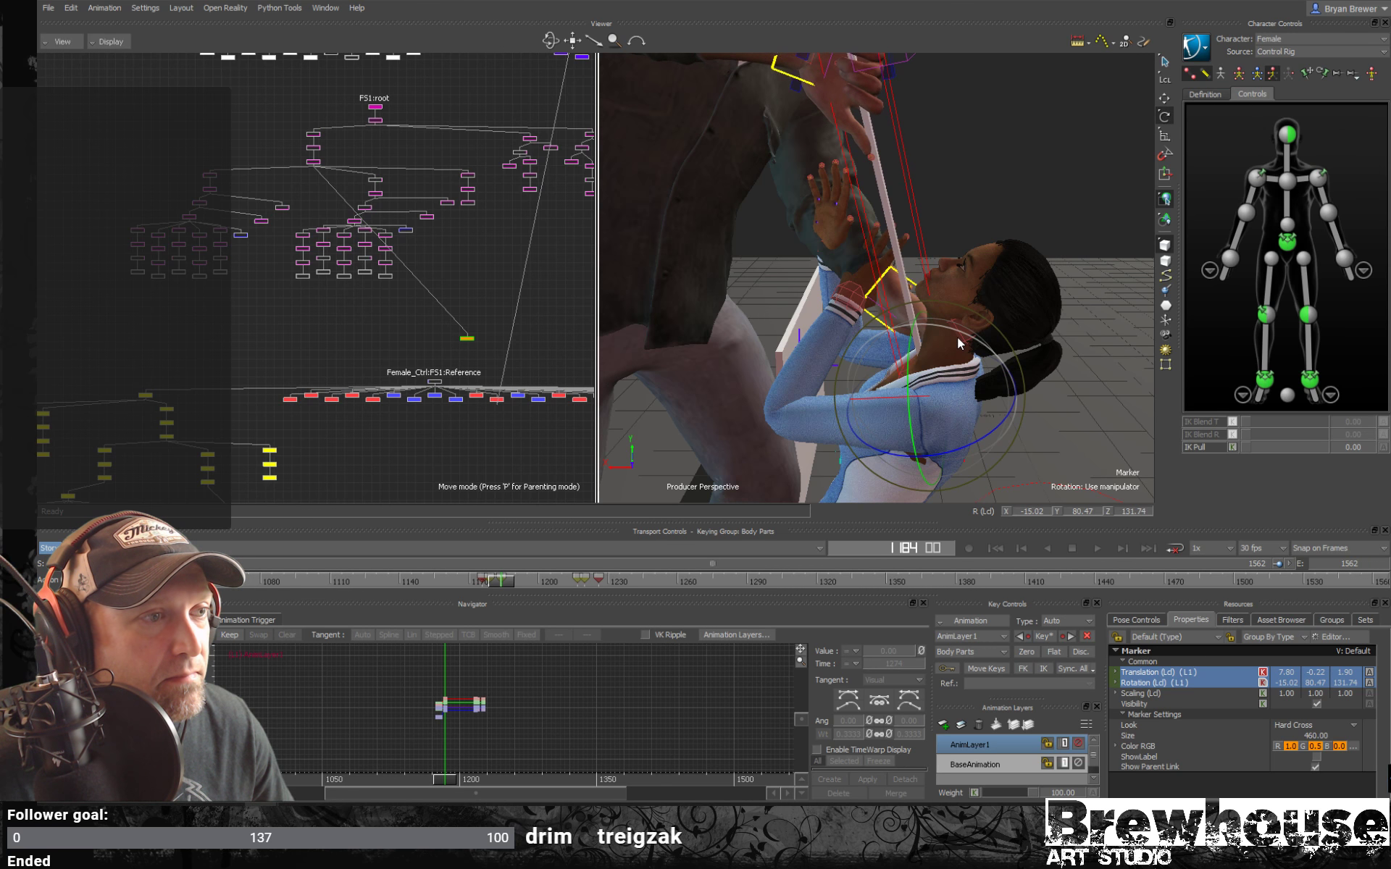
key(w)
mouse_move(864, 402)
mouse_down()
mouse_move(894, 389)
mouse_move(971, 398)
mouse_move(940, 359)
mouse_move(956, 395)
mouse_up()
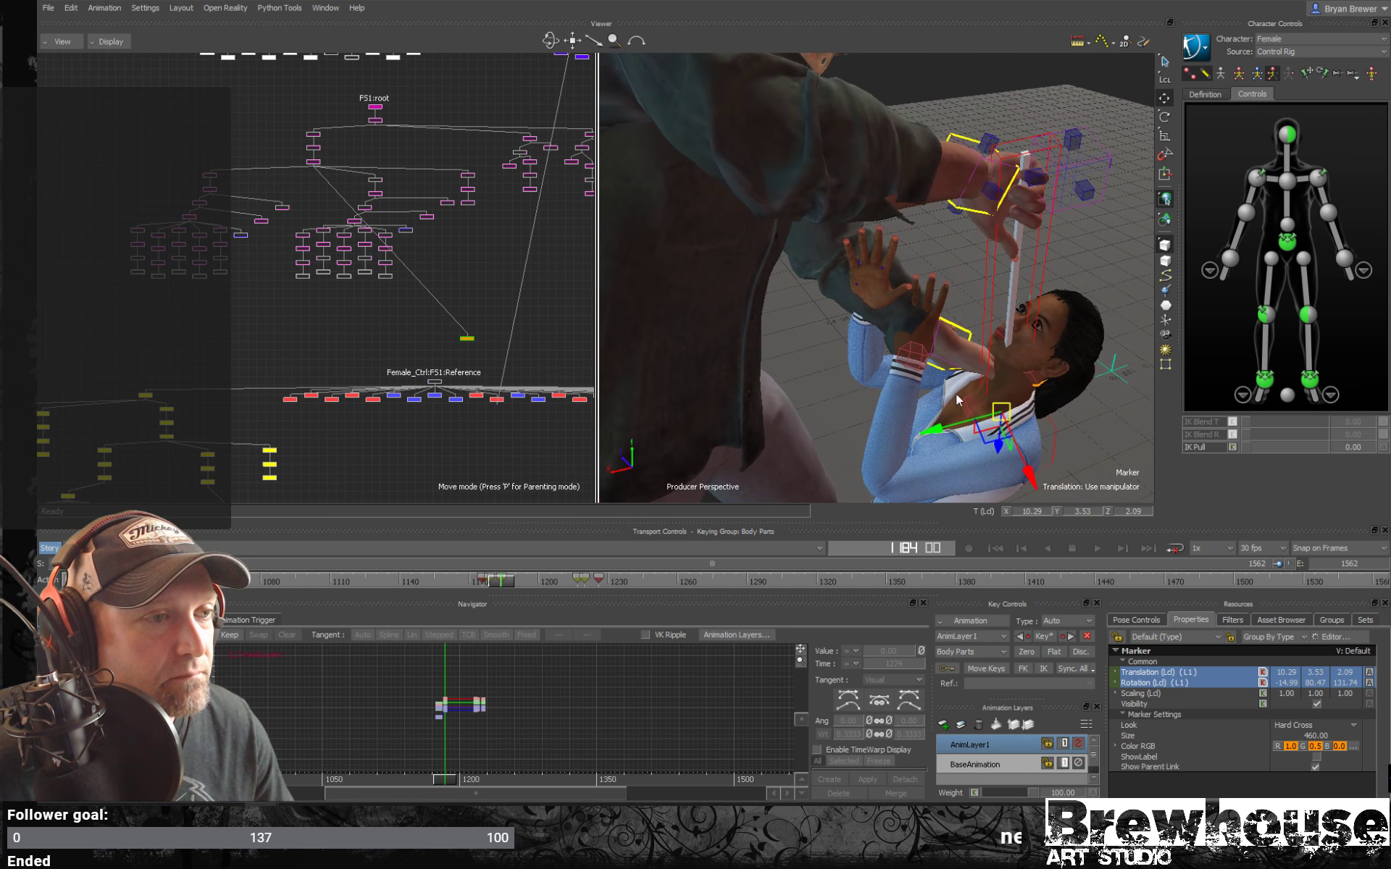
drag(1030, 479, 1026, 475)
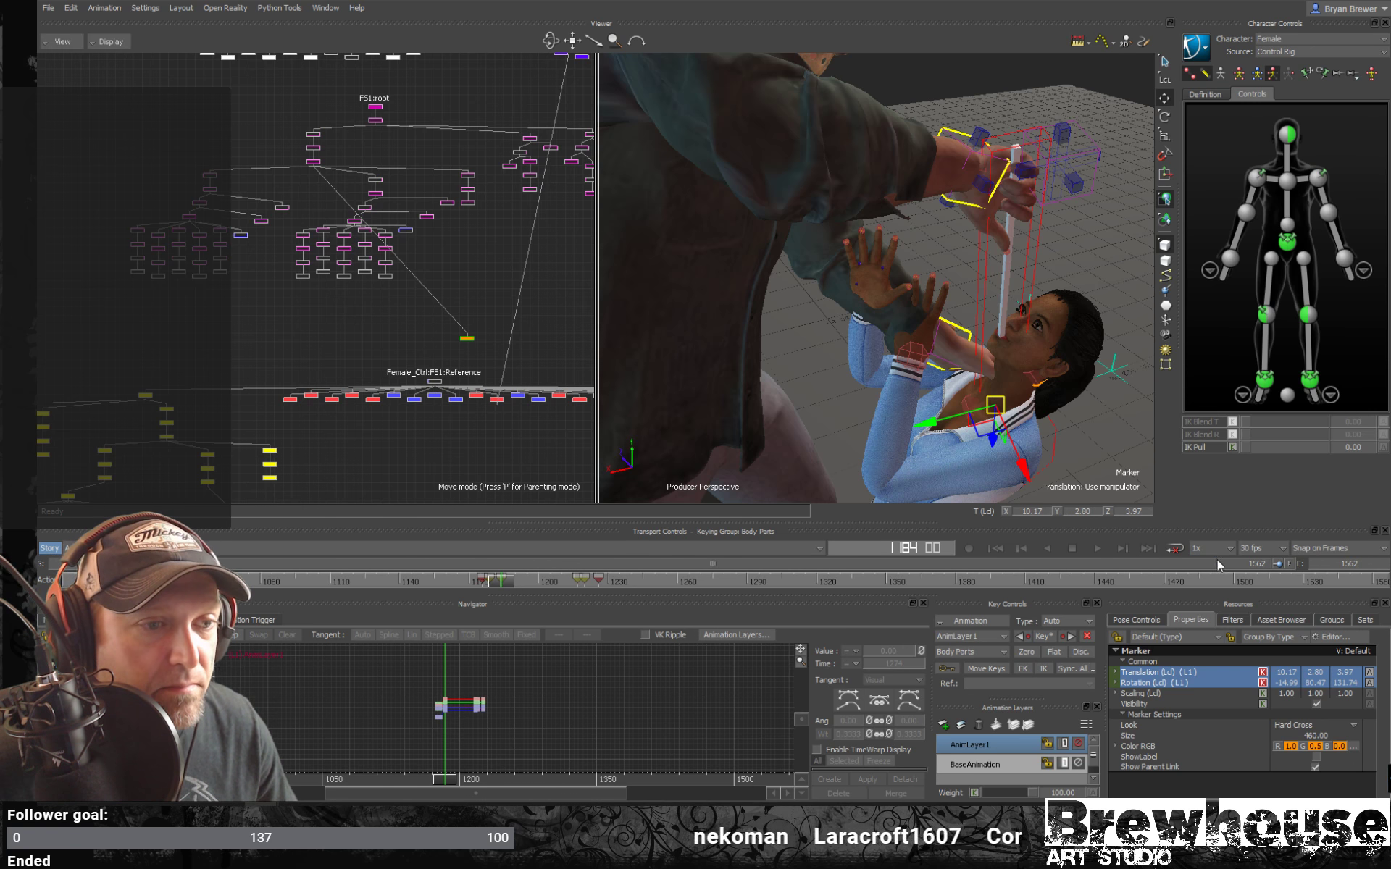
Narrow the timeline to frames 1143–1358 and key the hard-cross marker at frame 1181 with translation about 31.93, -11.32, -0.09.
drag(1273, 571, 872, 564)
drag(54, 564, 428, 562)
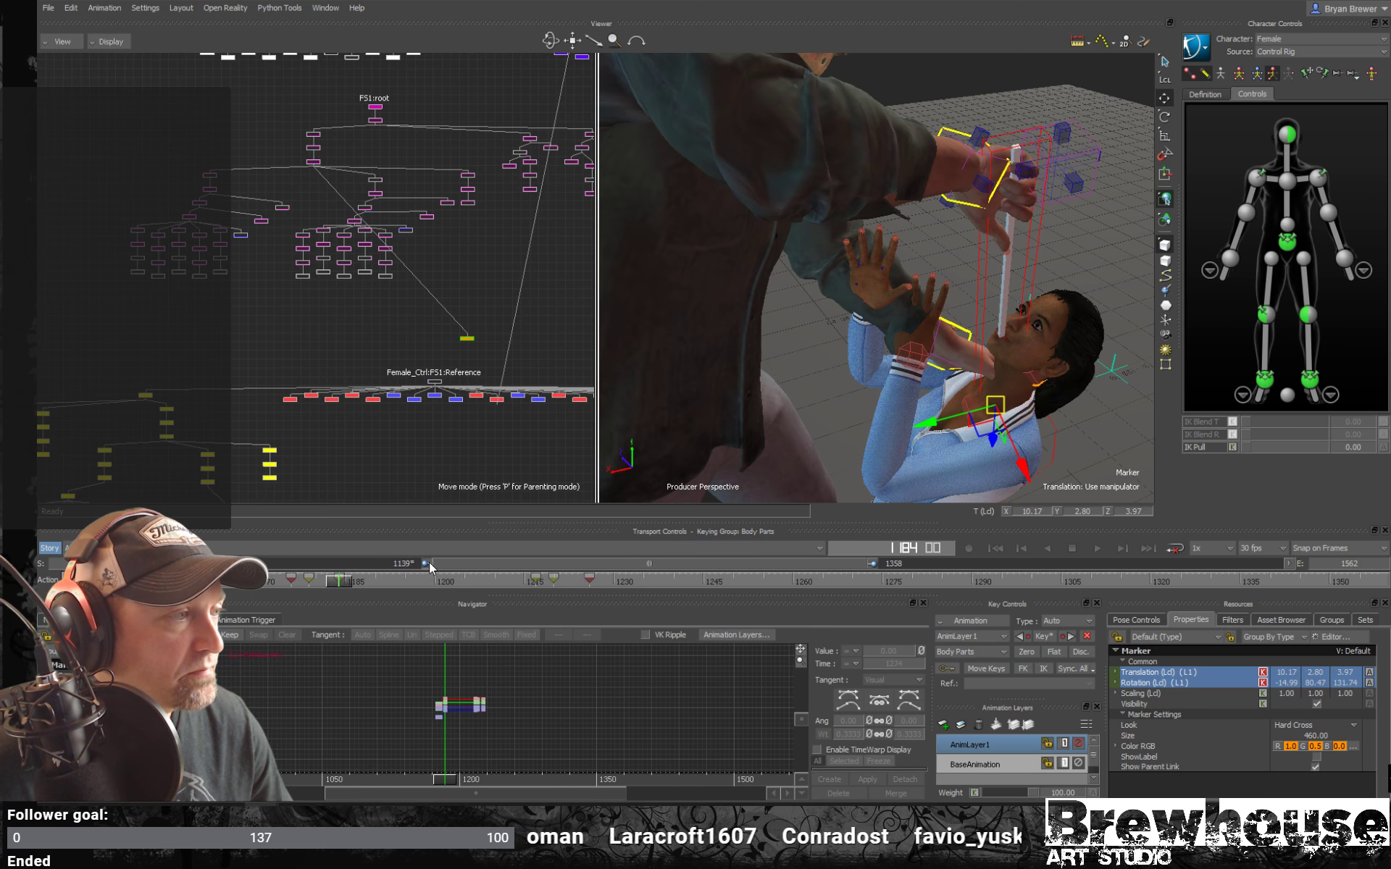
drag(323, 580, 293, 580)
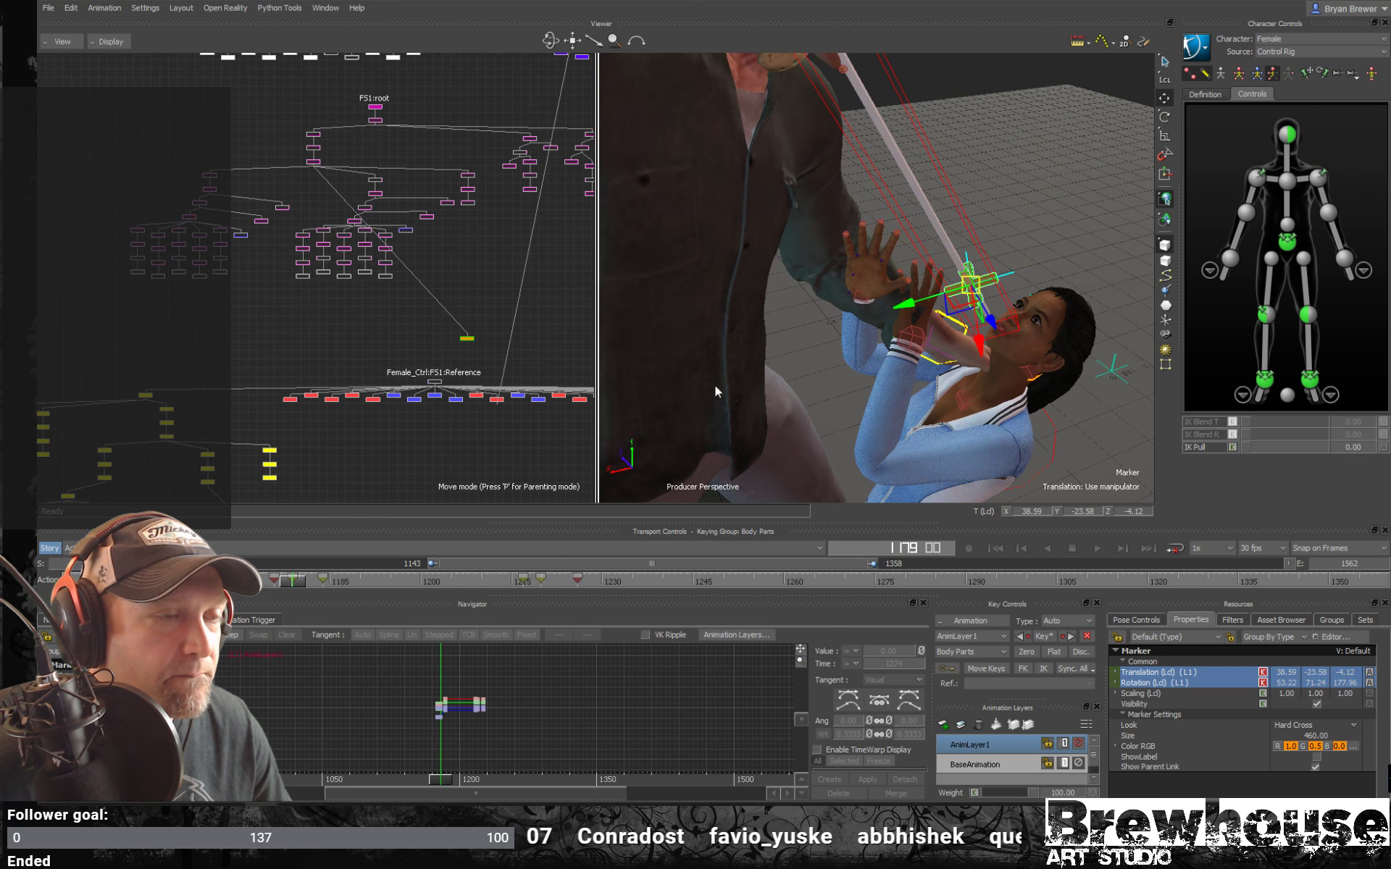
shift+drag(1087, 323, 870, 366)
drag(297, 582, 302, 586)
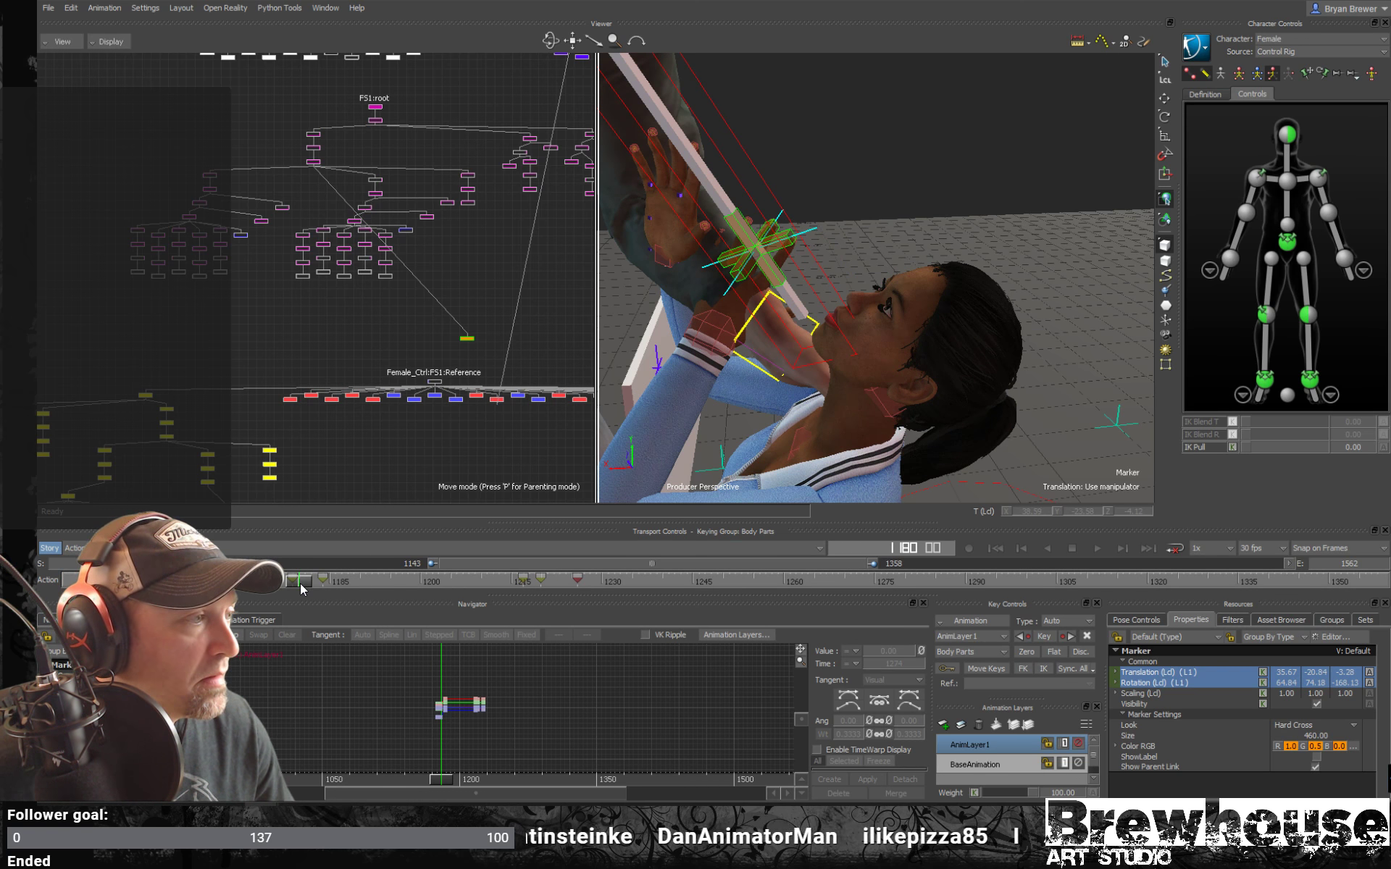
drag(302, 589, 305, 588)
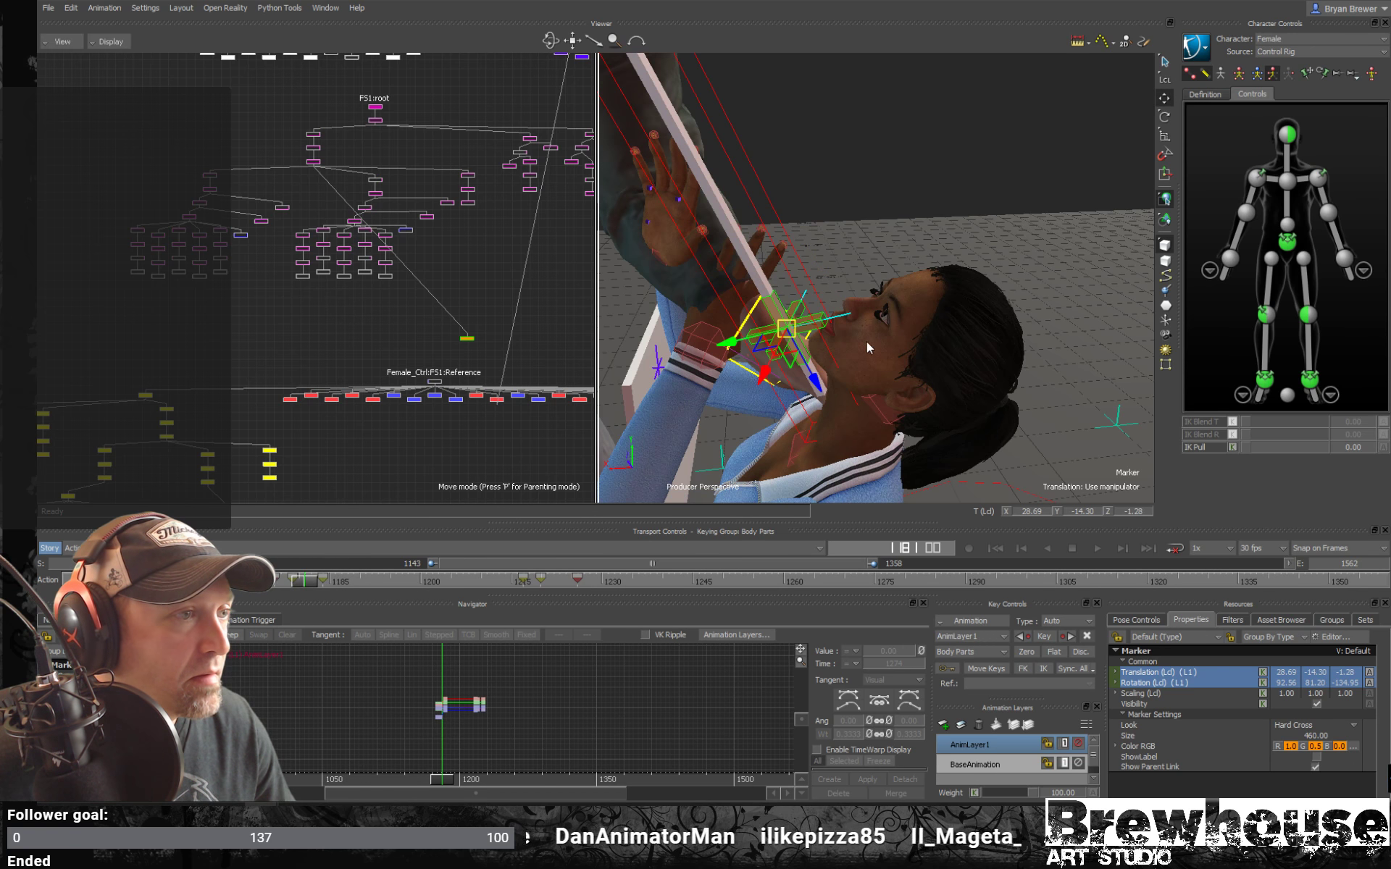
mouse_move(728, 350)
mouse_down()
mouse_move(760, 337)
mouse_move(803, 357)
mouse_up()
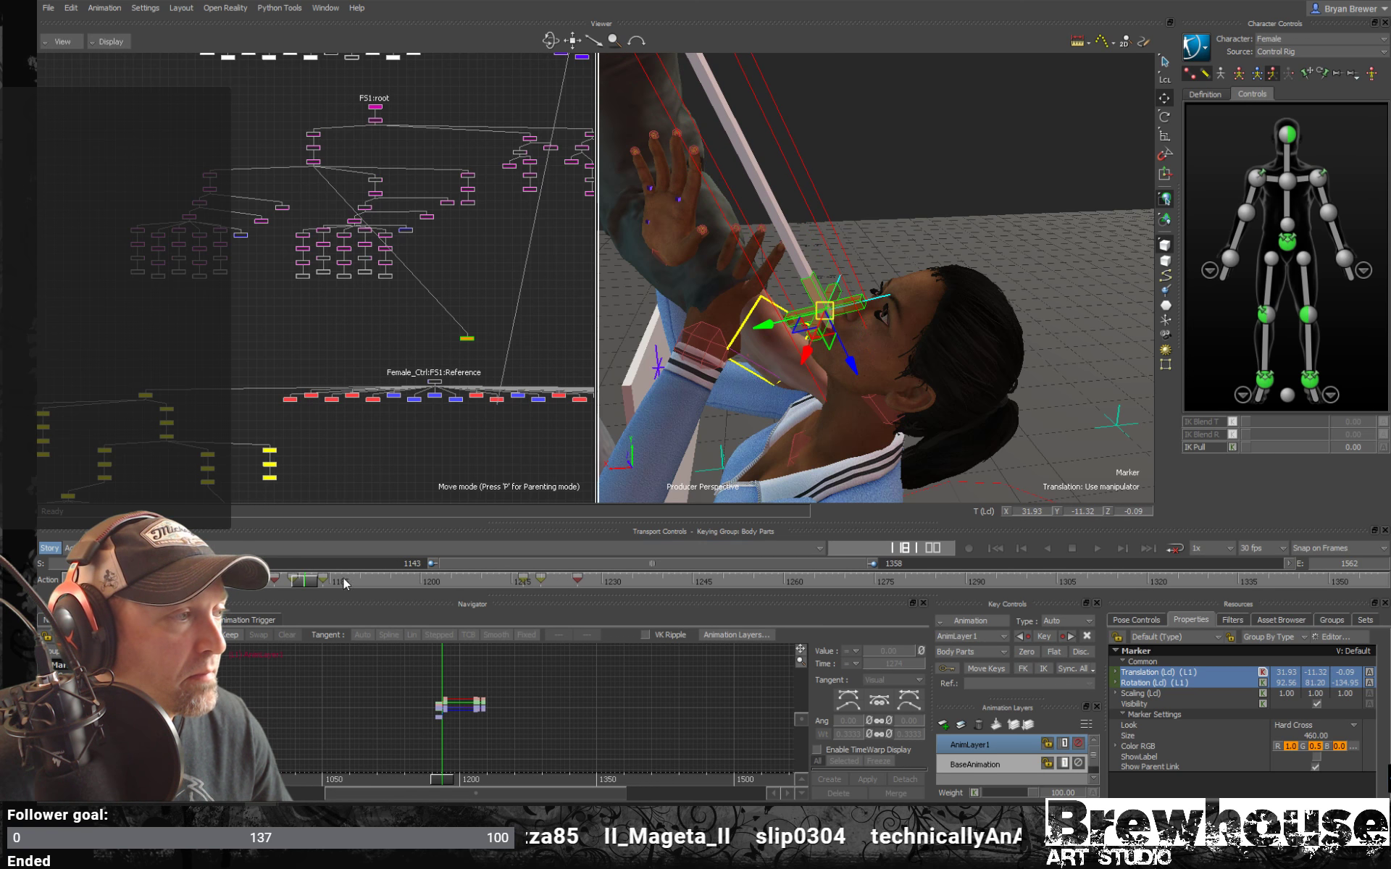
drag(302, 588, 307, 588)
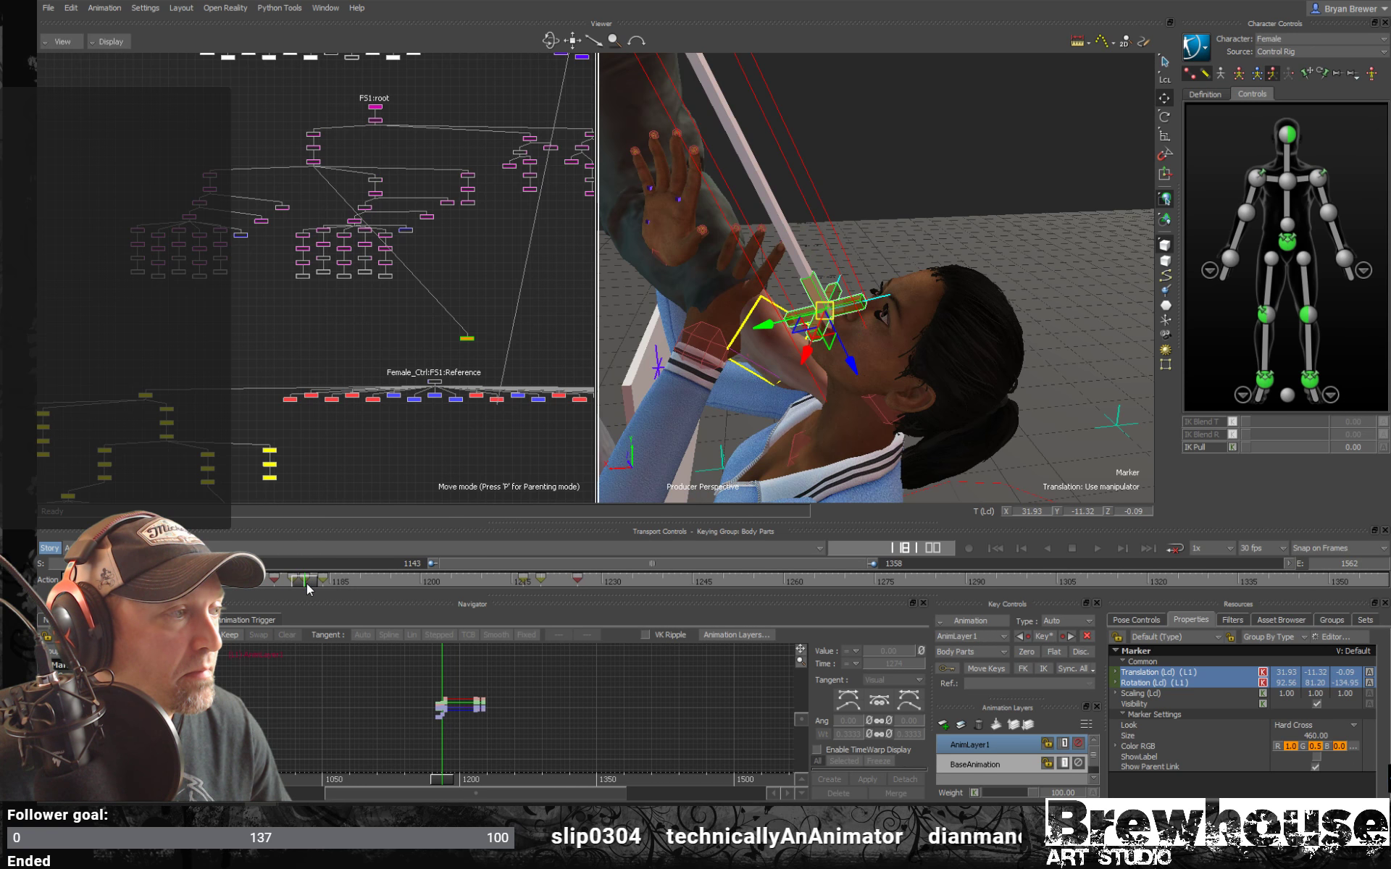
drag(307, 588, 323, 585)
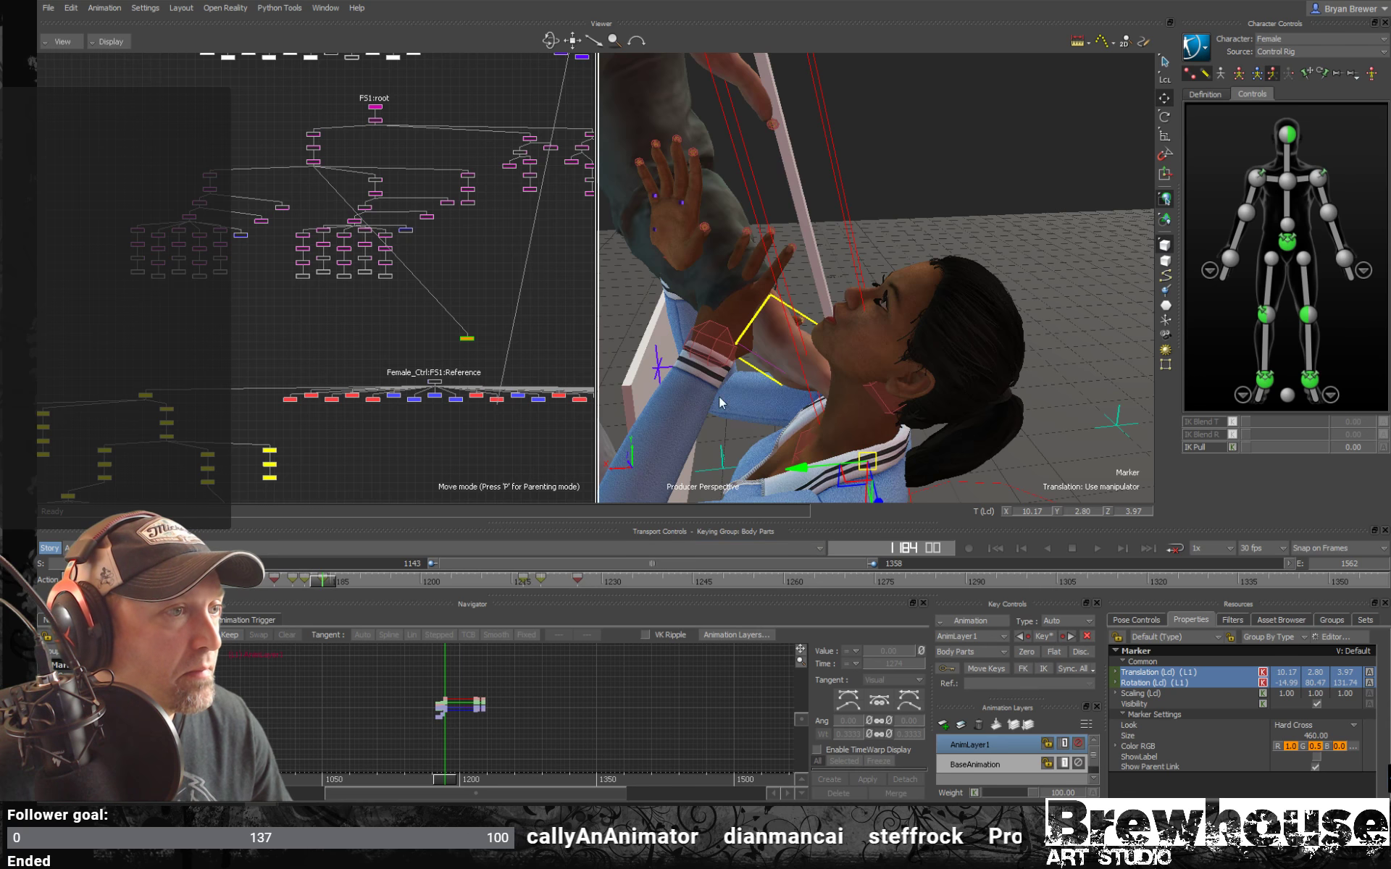
Rotate the female's head effector back at frame 1184 to about 69.31, 64.11, -19.36 and key it on AnimLayer1.
ctrl+shift+drag(1003, 319, 1037, 310)
click(927, 392)
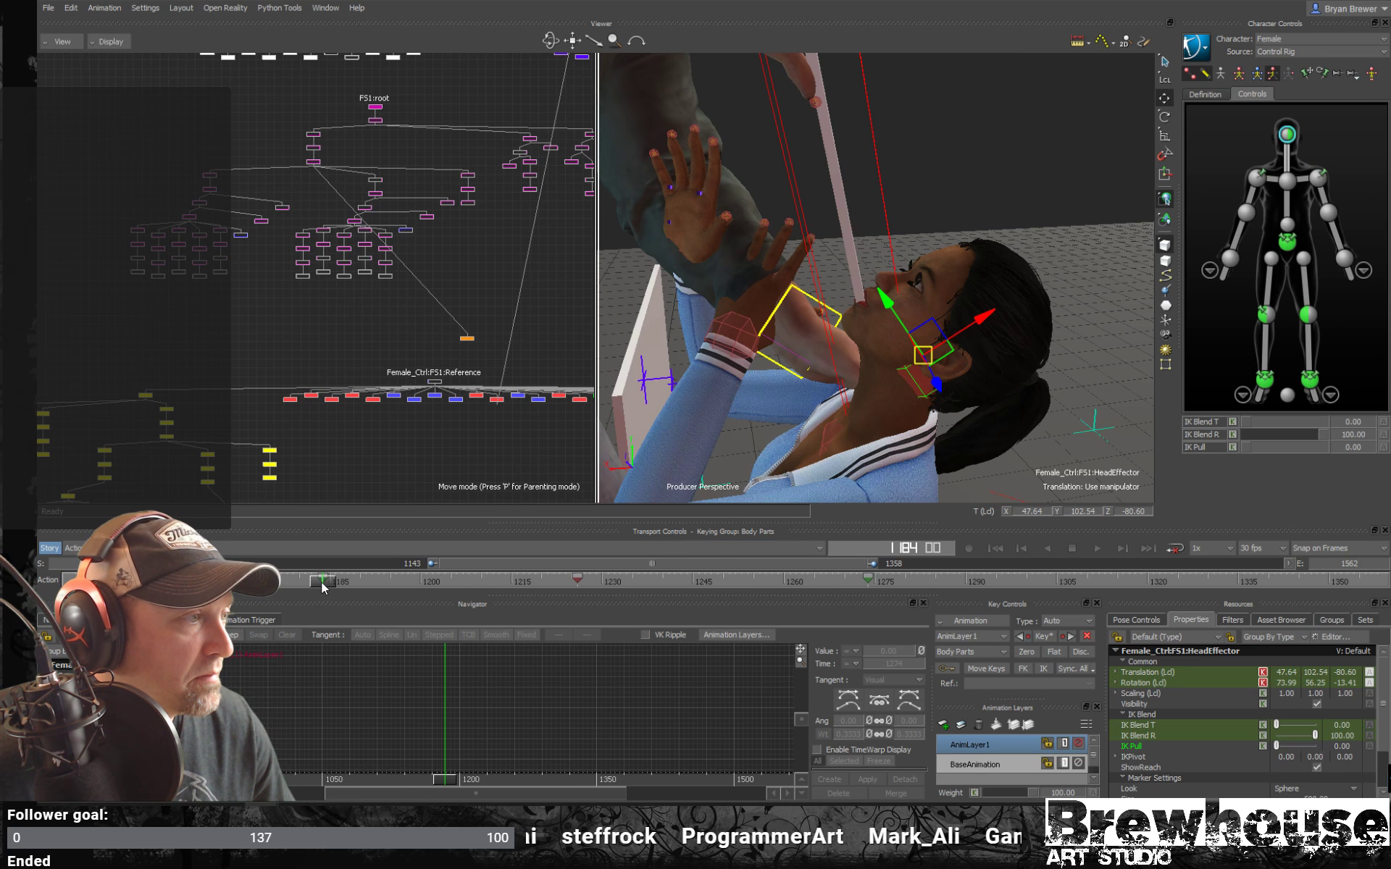
mouse_move(323, 585)
mouse_down()
mouse_move(300, 587)
mouse_move(323, 584)
mouse_up()
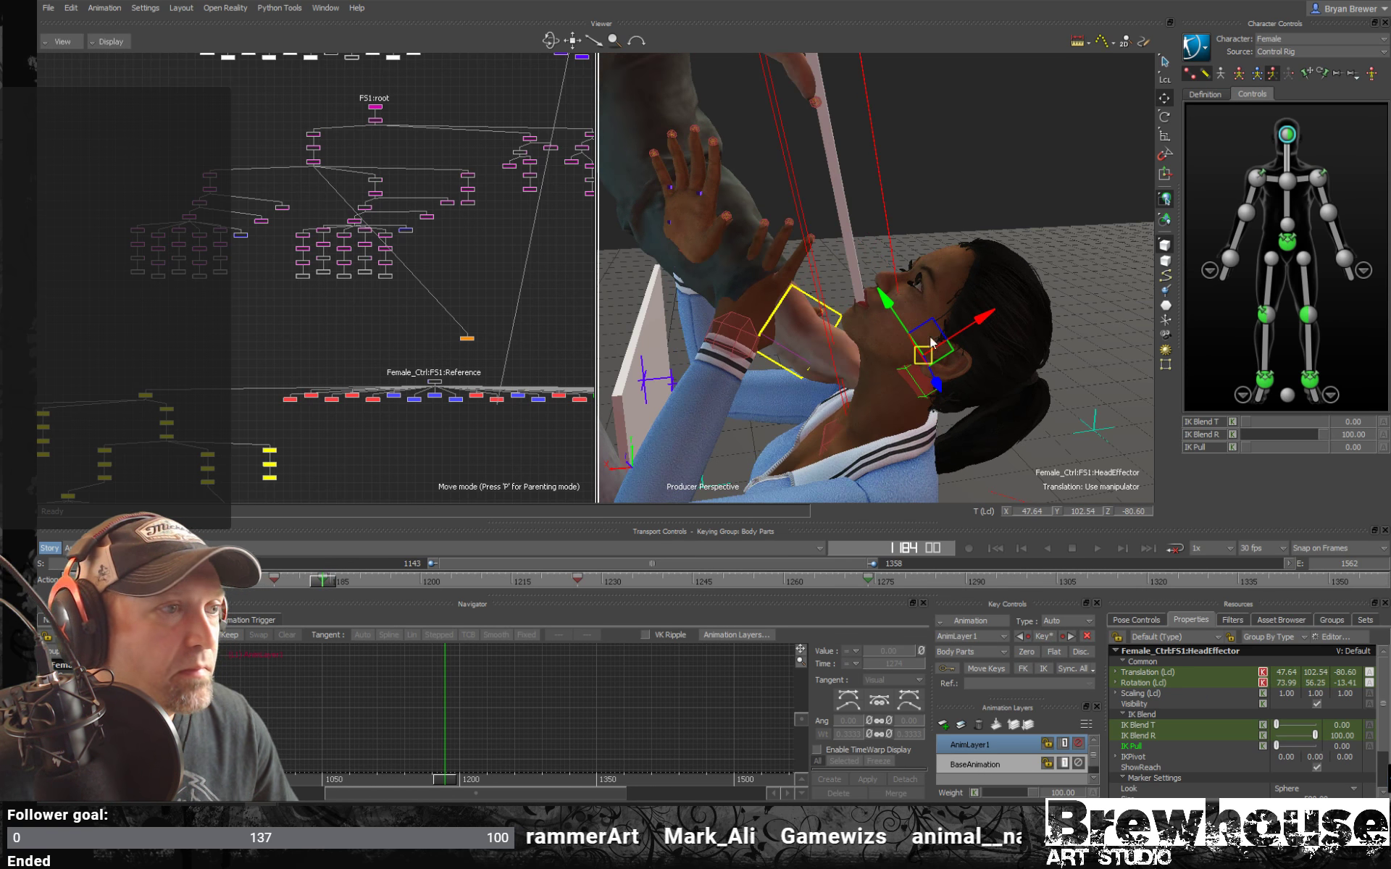
key(e)
mouse_move(967, 287)
mouse_down()
mouse_move(991, 335)
mouse_move(979, 339)
mouse_move(951, 290)
mouse_up()
key(w)
key(e)
key(k)
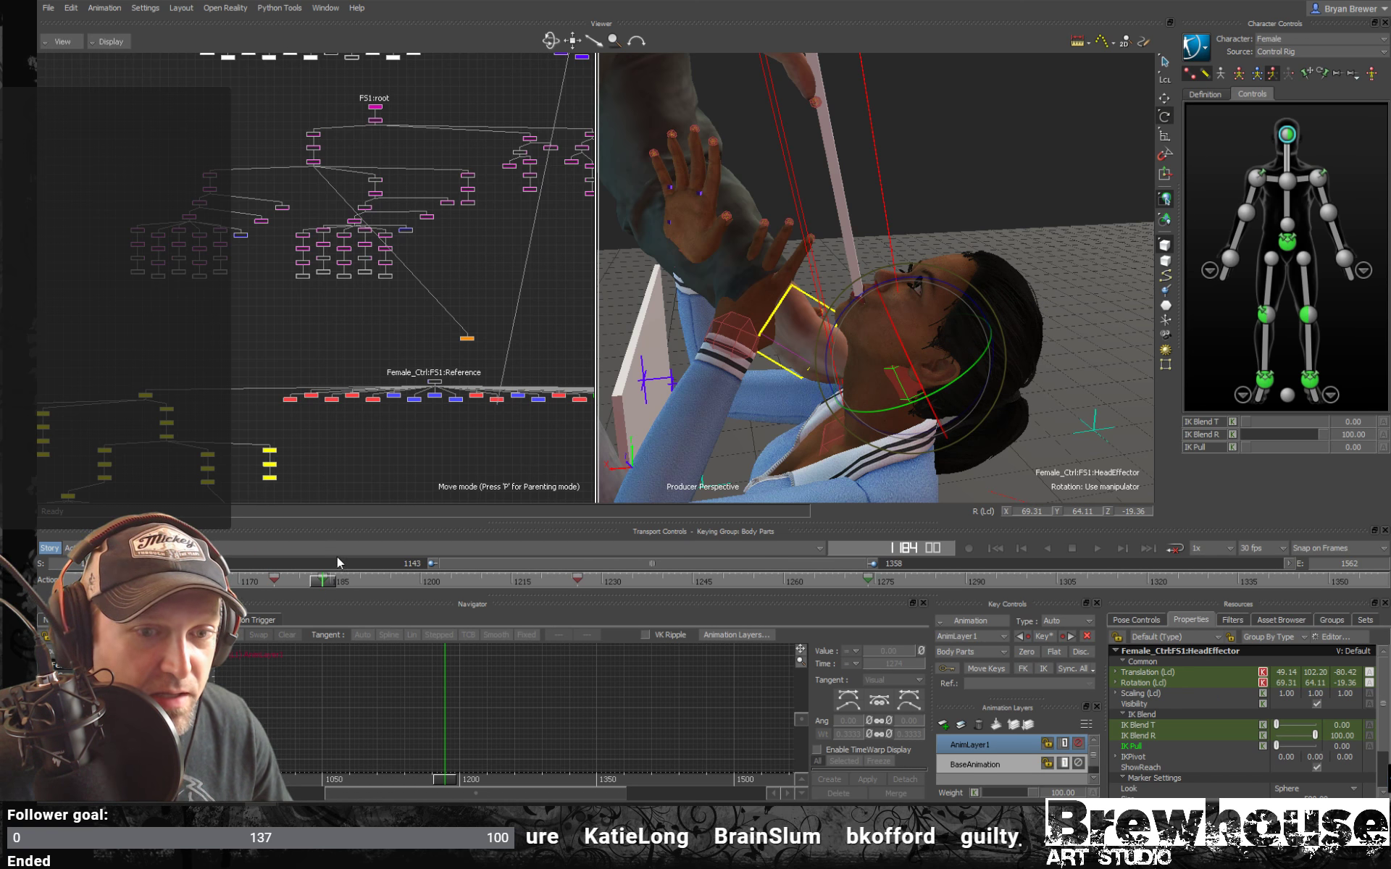
Key the female's head effector at frame 1217 and update the hard-cross marker's key there to its frame 1184 pose.
drag(323, 582, 536, 580)
key(k)
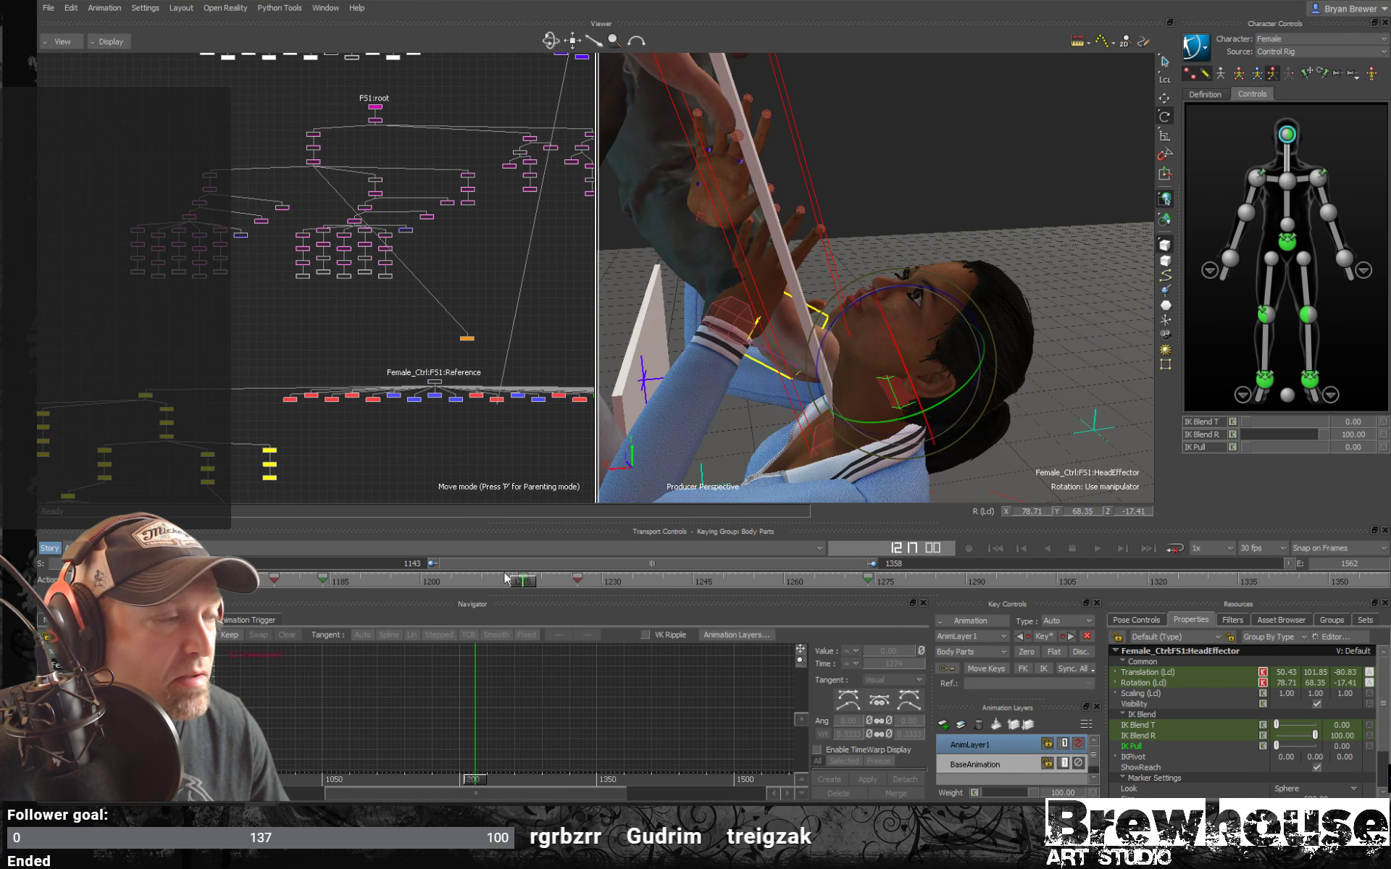
click(468, 341)
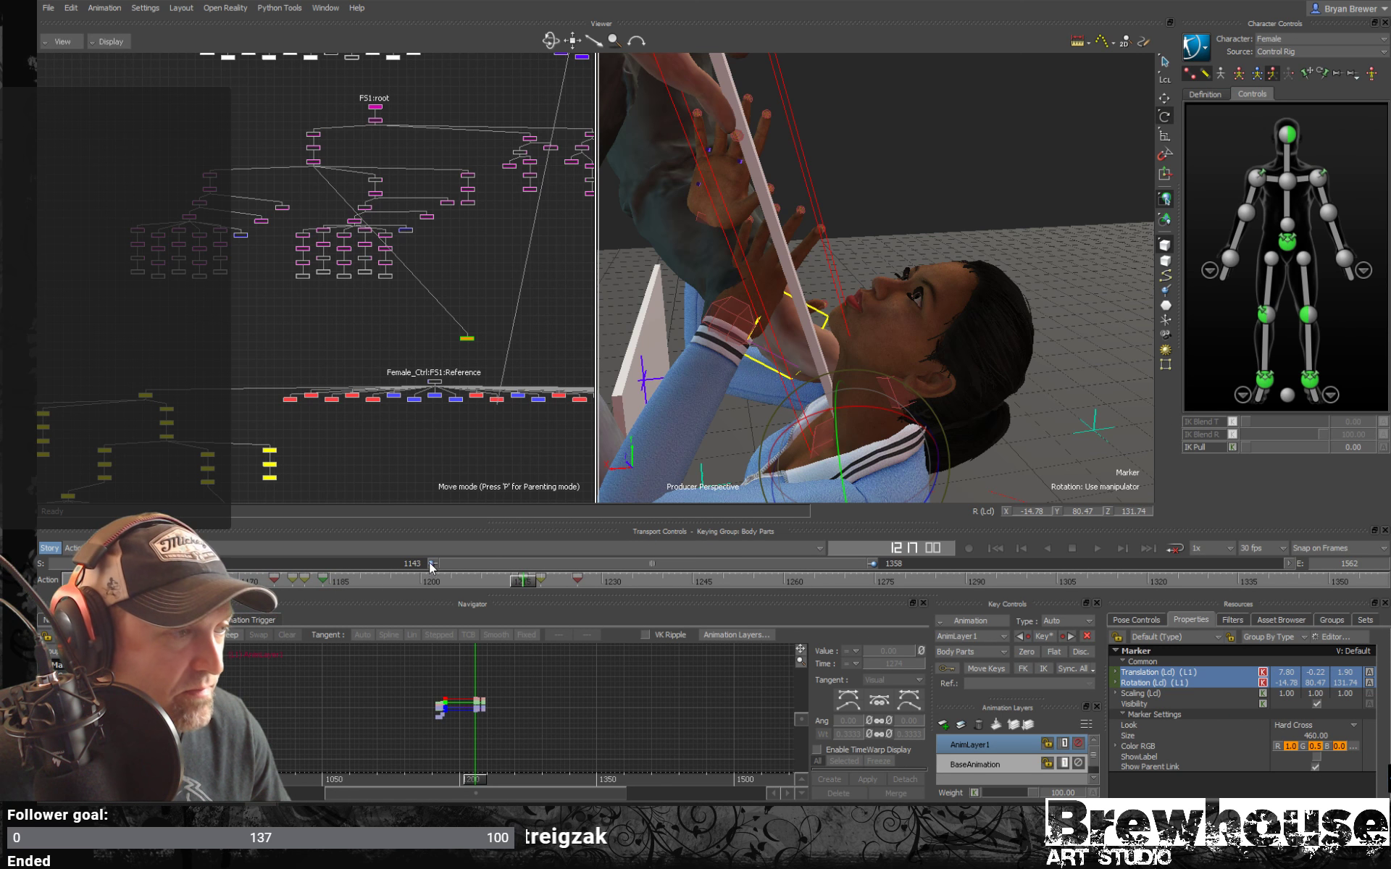
click(527, 582)
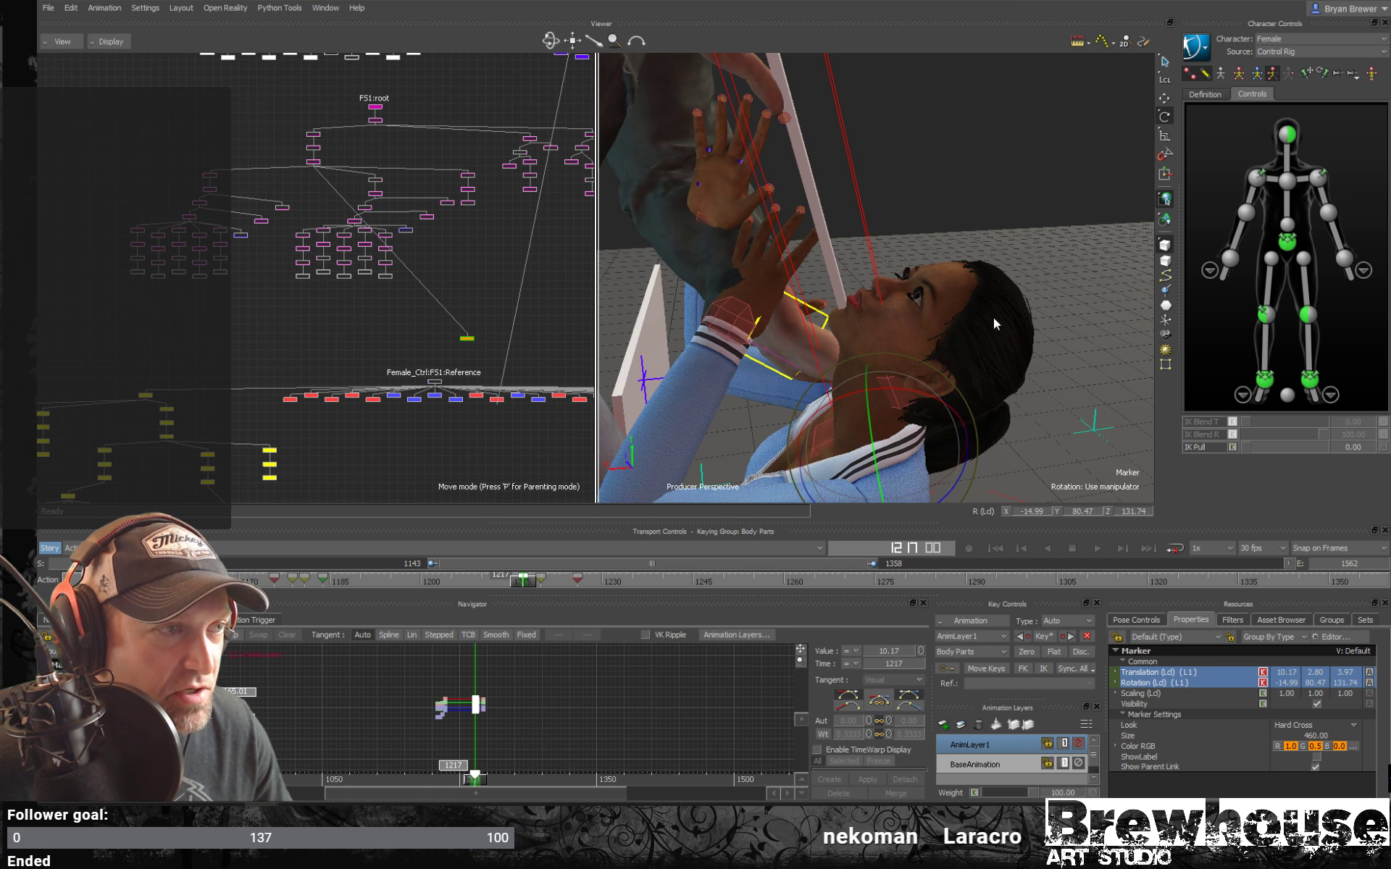
Adjust and key the female's head effector at frame 1217 with translation about 51.23, 101.77, -80.77 and rotation about 80.18, 64.31, -16.08.
click(948, 381)
click(900, 397)
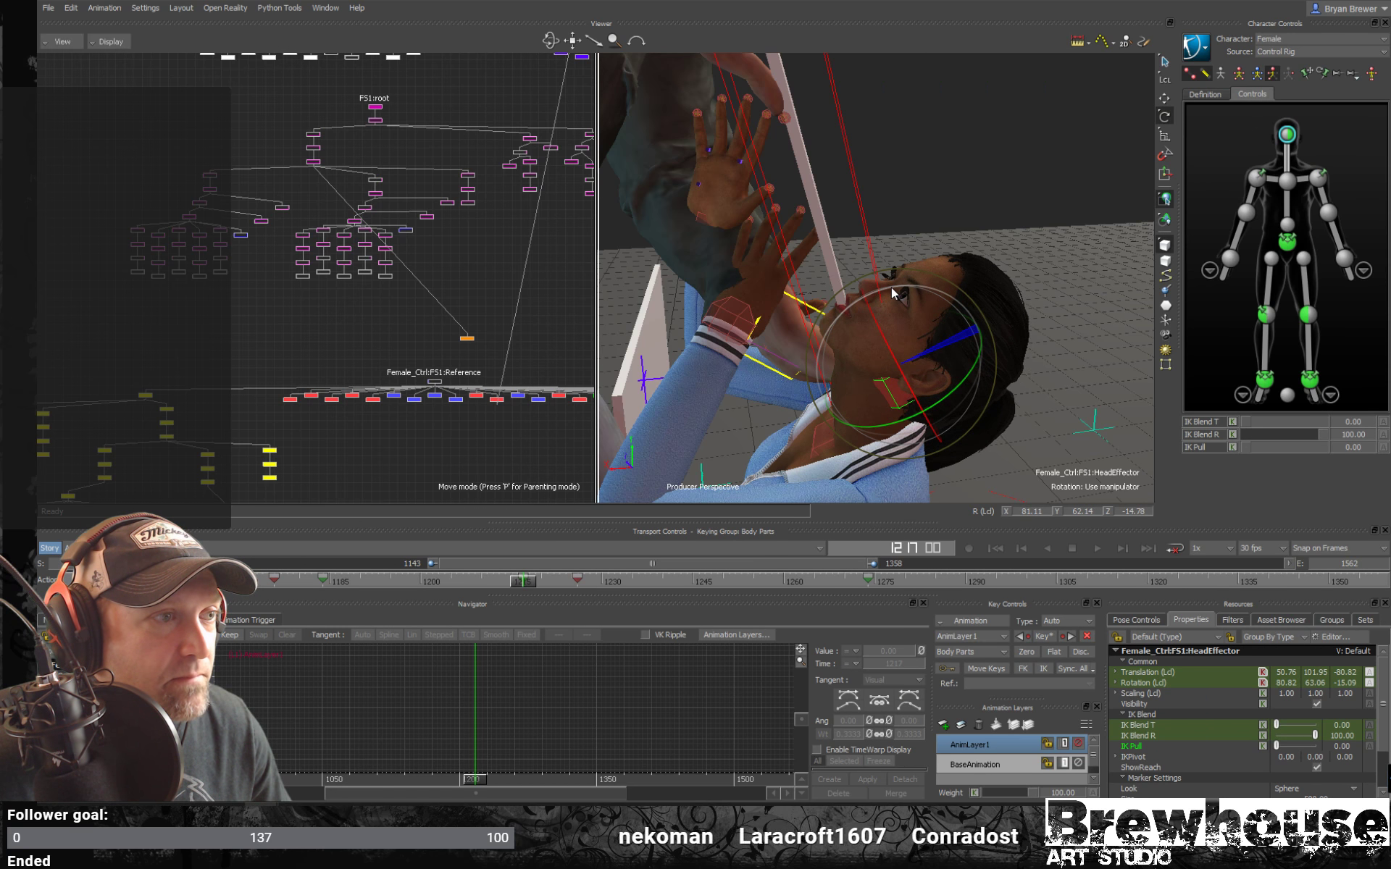
key(t)
drag(924, 352, 954, 353)
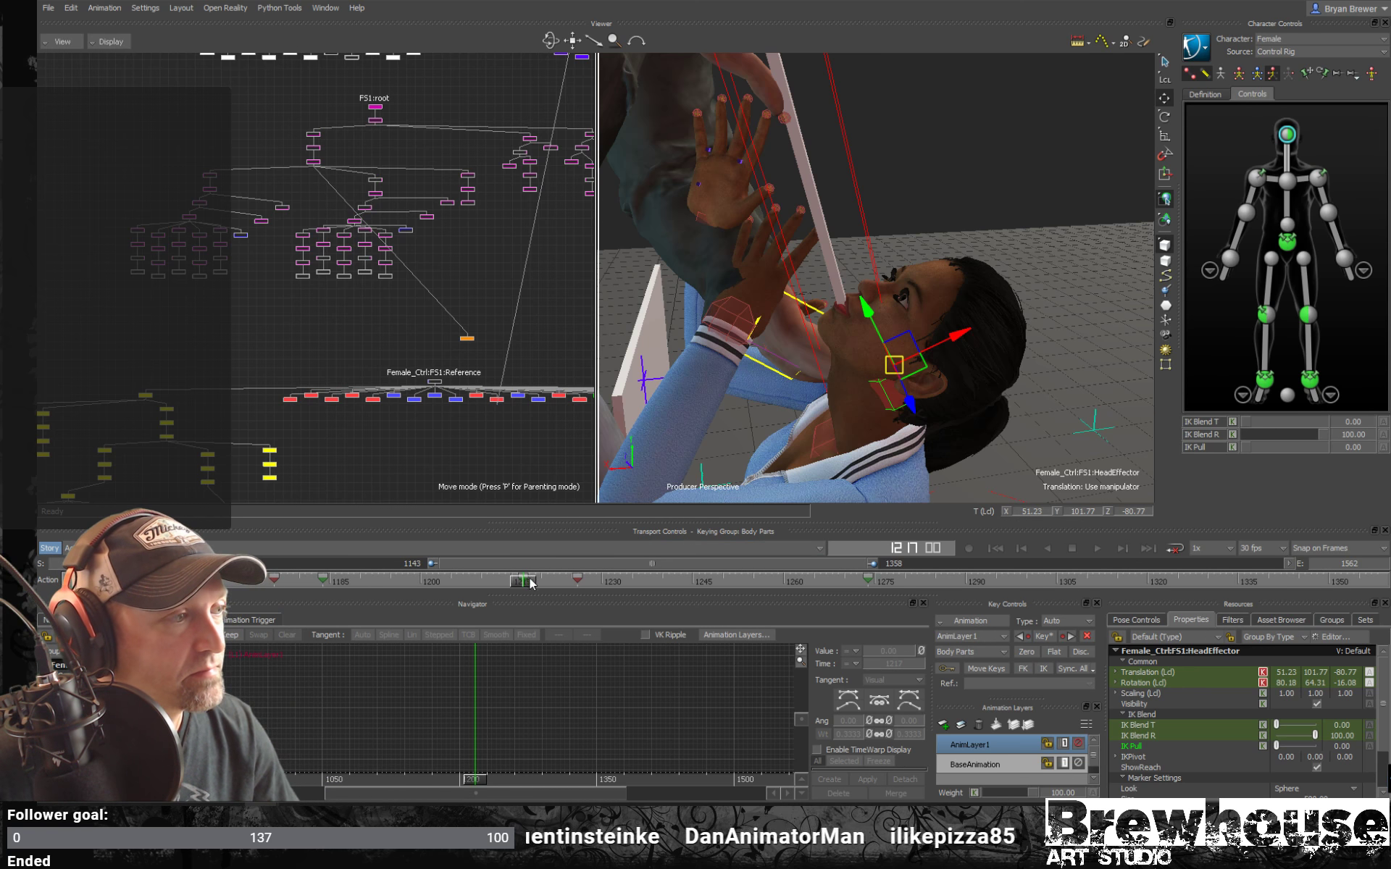
Rotate the female's head effector at frame 1220 to about 70.62, 78.14, -31.78 and key it on AnimLayer1.
mouse_move(525, 584)
mouse_down()
mouse_move(291, 585)
mouse_move(562, 586)
mouse_move(542, 588)
mouse_up()
key(r)
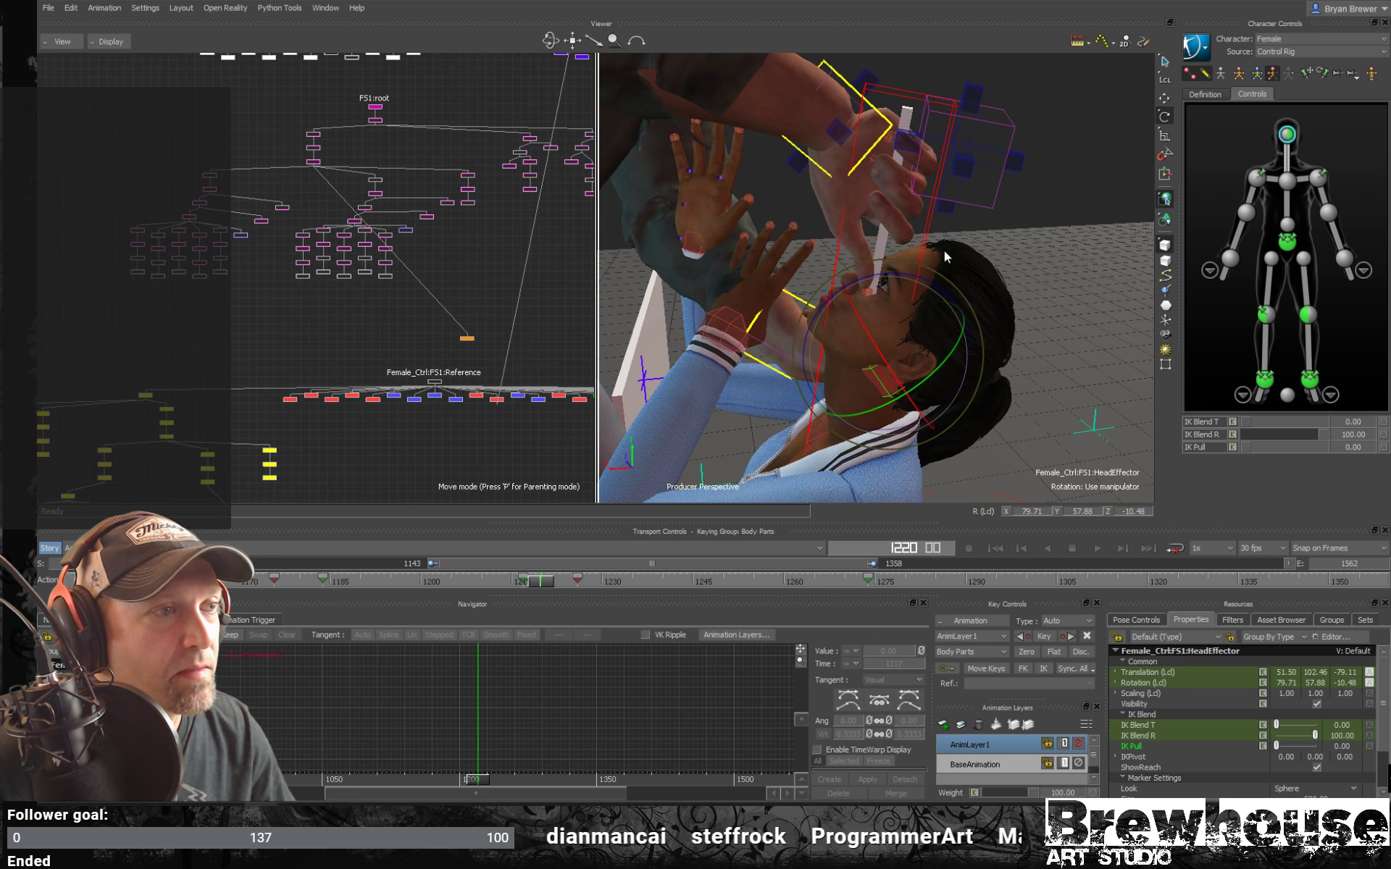
ctrl+shift+drag(944, 252, 931, 346)
drag(867, 302, 1062, 252)
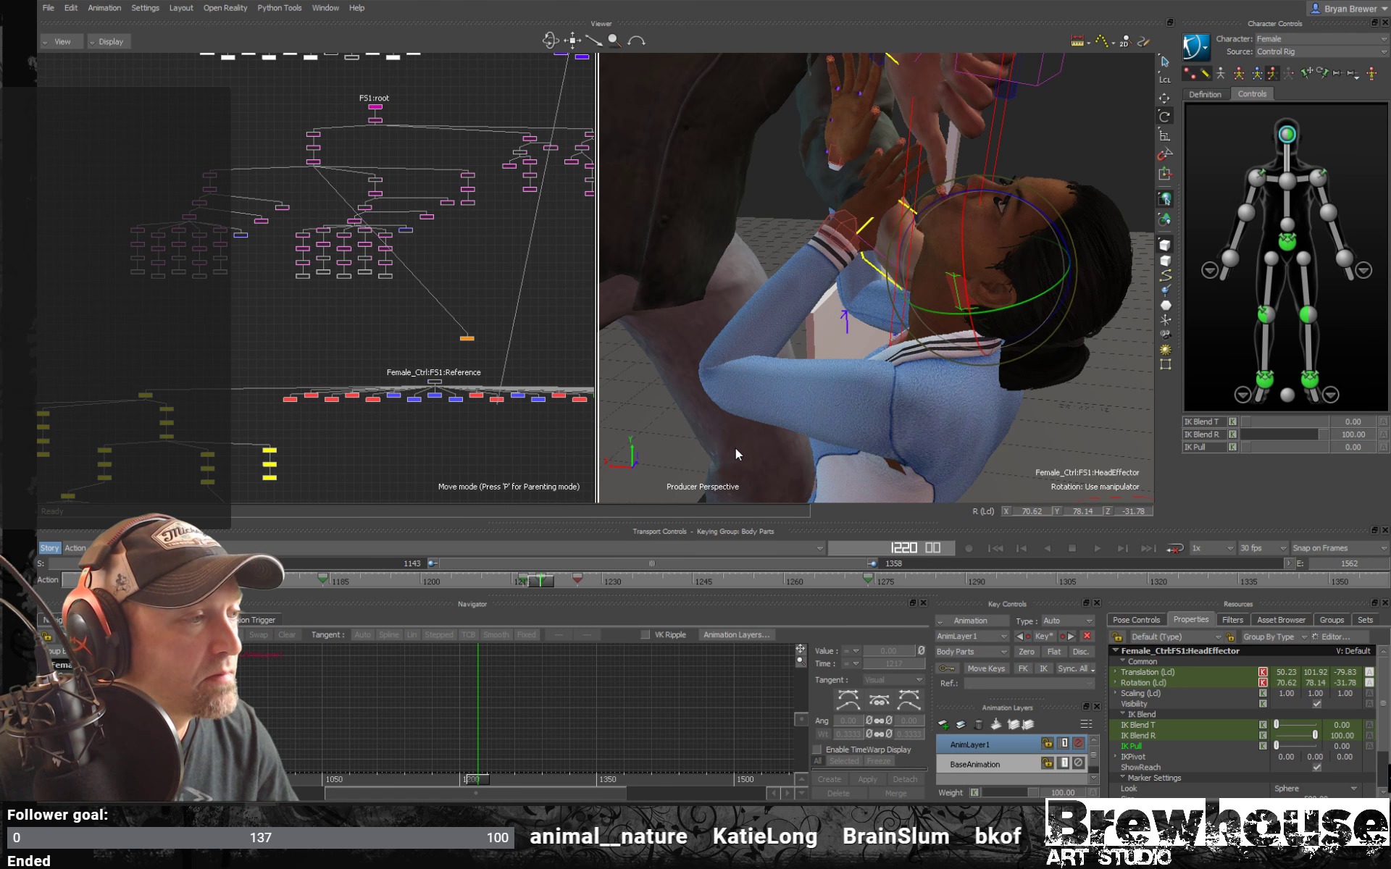
ctrl+shift+drag(736, 447, 811, 428)
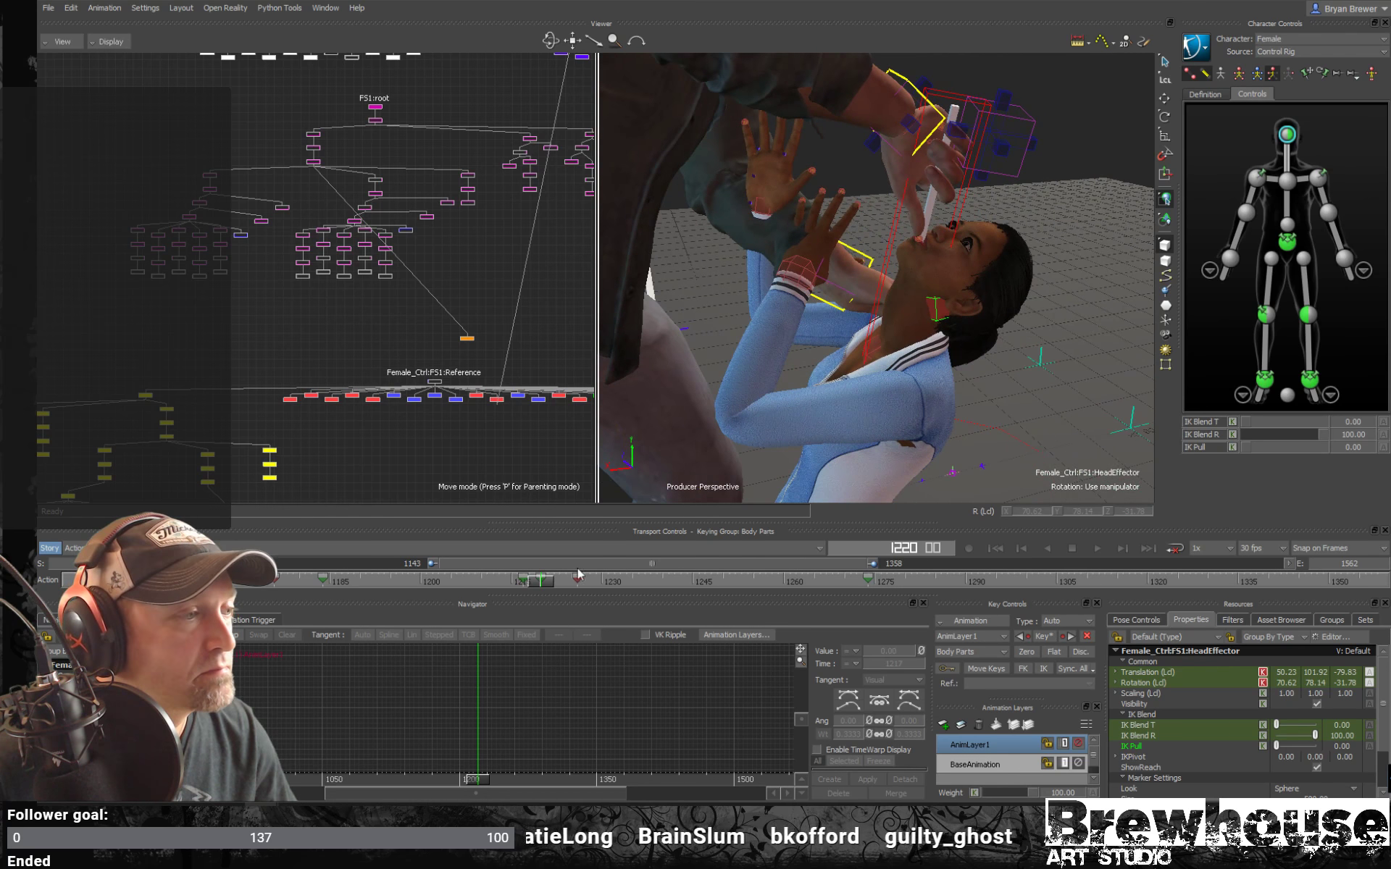
Copy the female head effector's frame 1220 key onto frame 1226.
shift+click(542, 582)
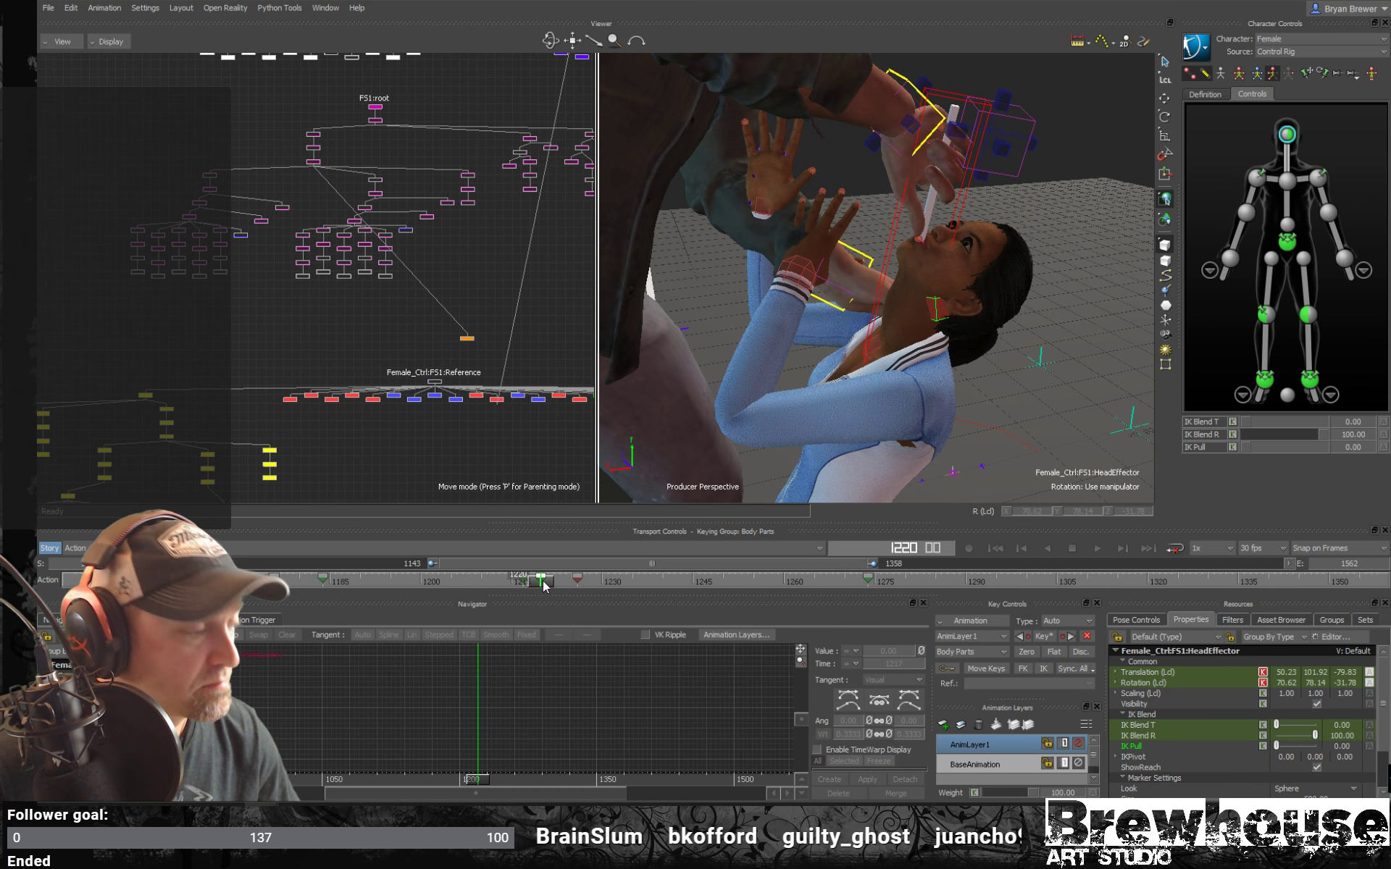
drag(544, 584, 594, 578)
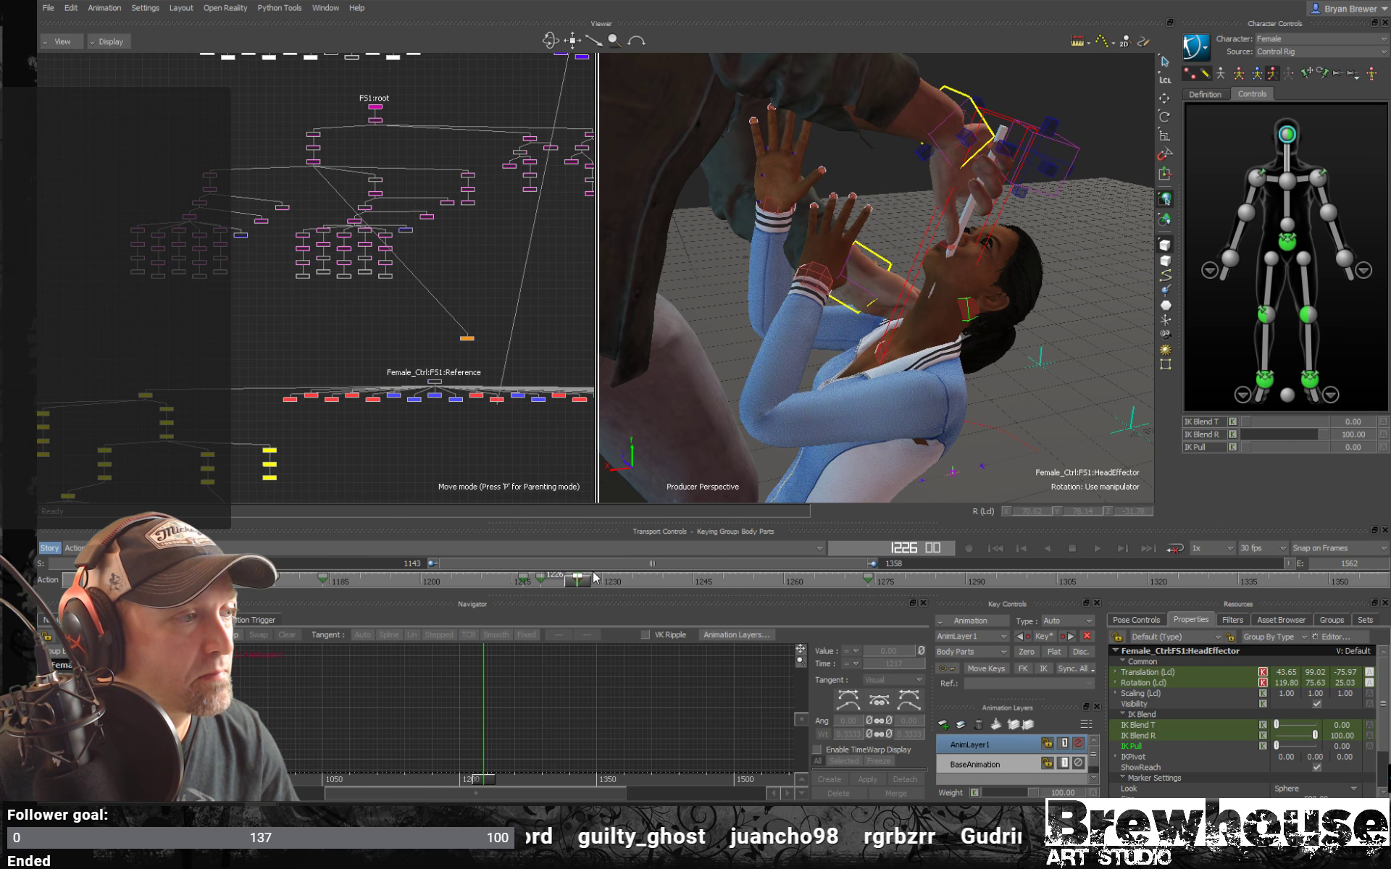
key(ctrl+v)
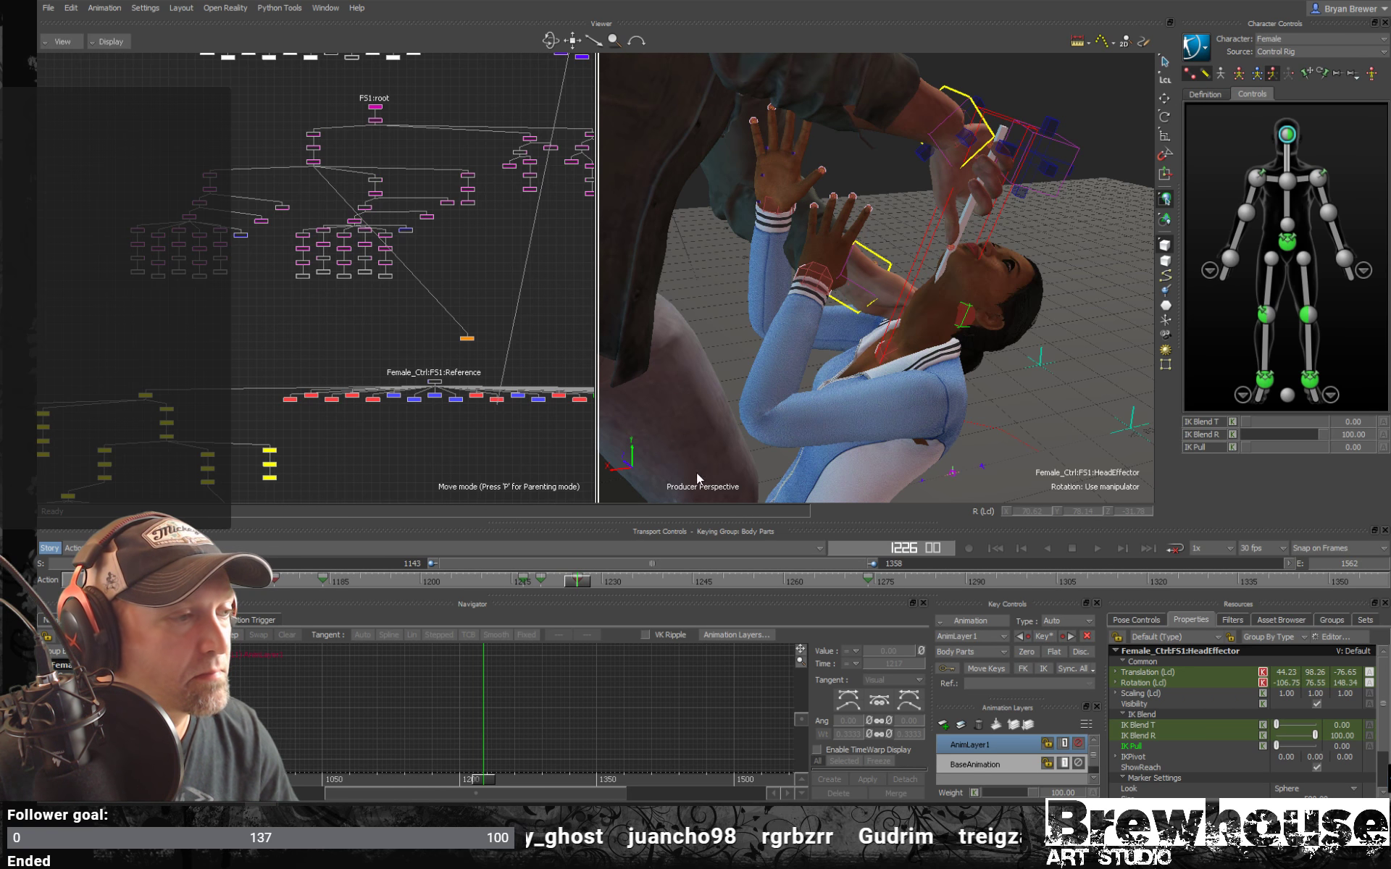
drag(580, 587, 545, 590)
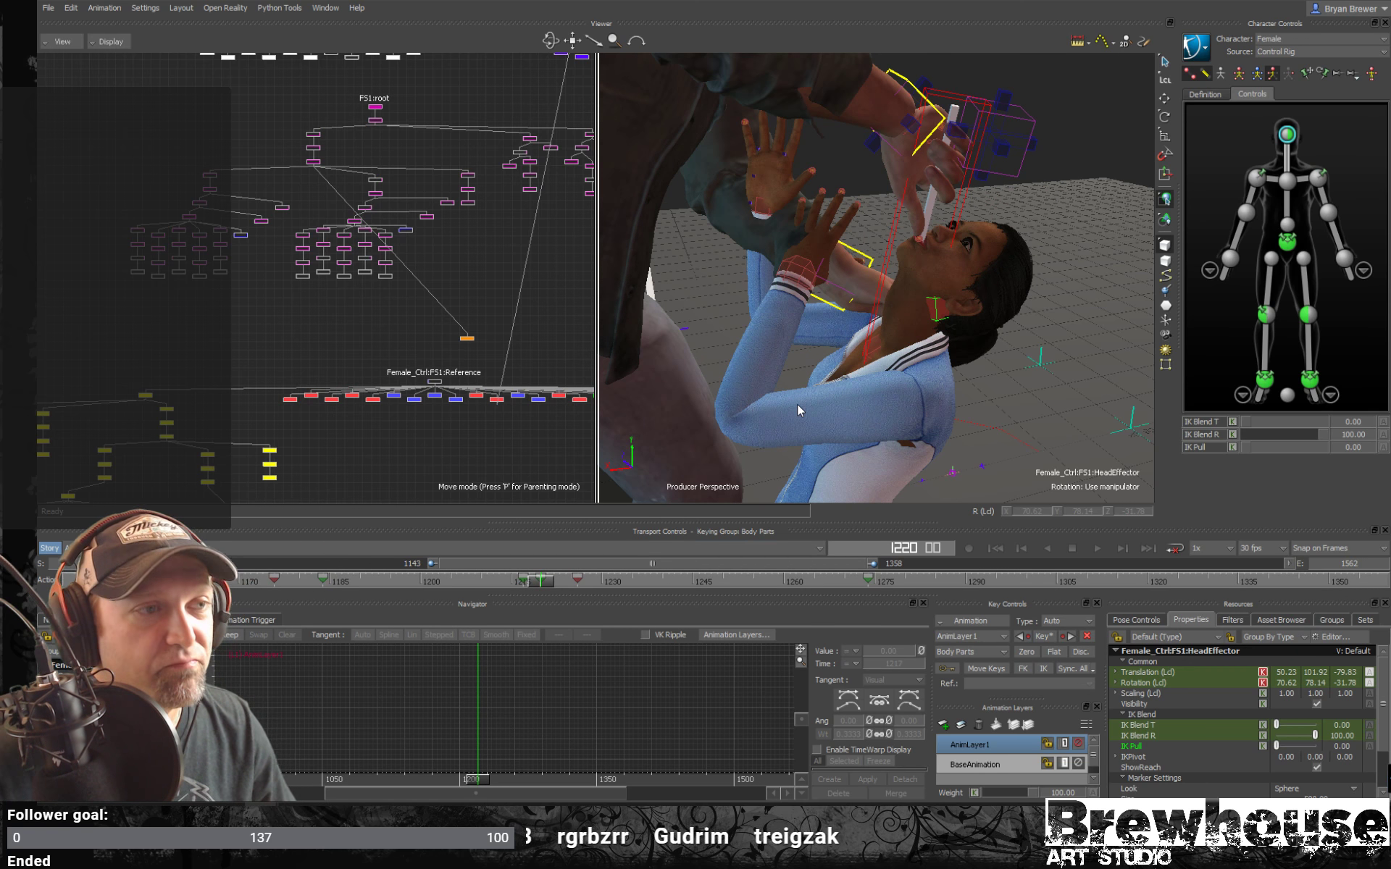
Deselect the head effector and play back the stab and grip from about frame 1143 to check the motion from several angles.
click(1100, 121)
ctrl+shift+drag(1076, 185, 1050, 217)
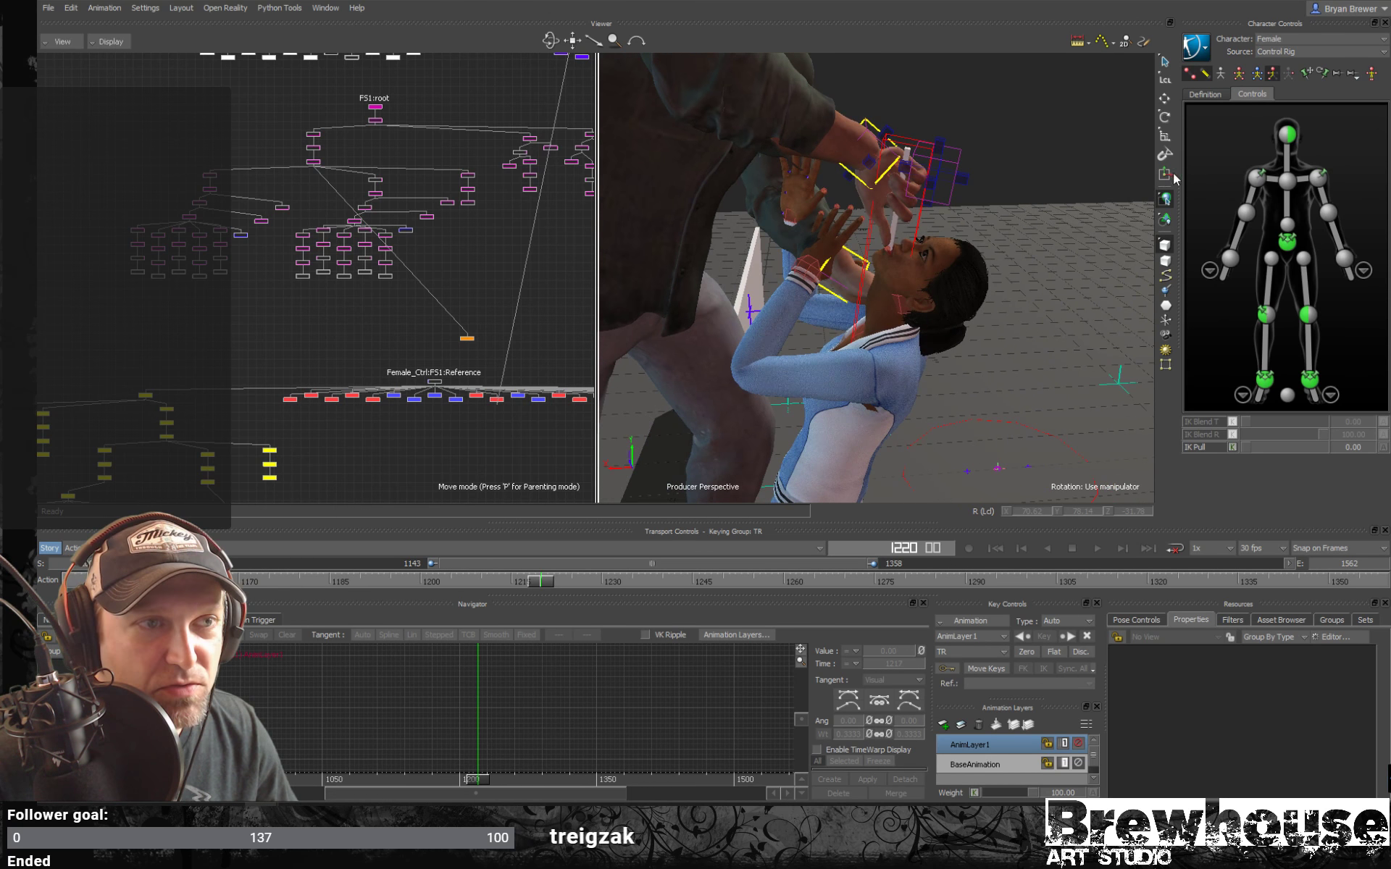
alt+drag(990, 255, 960, 280)
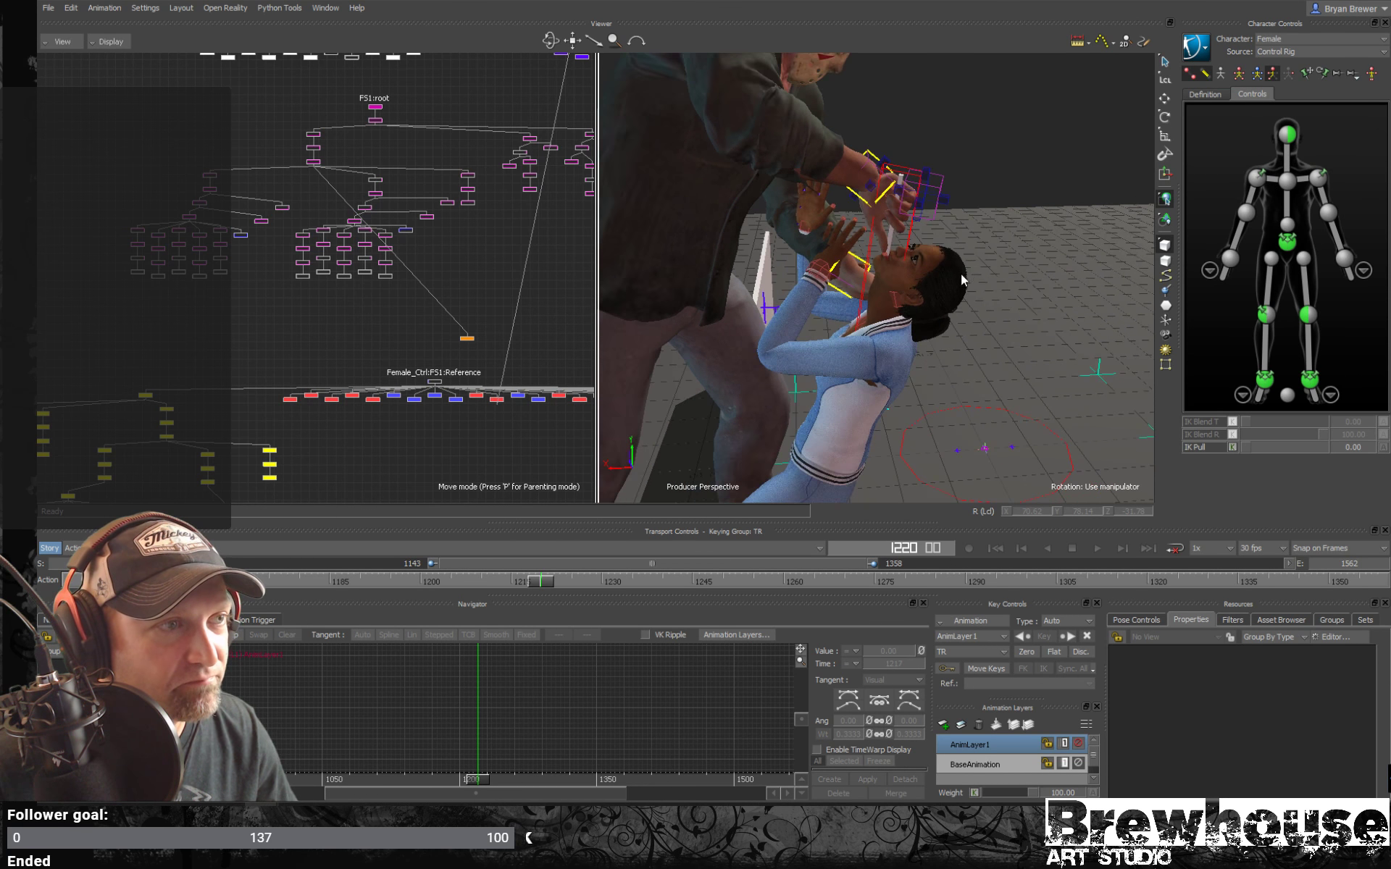
alt+drag(1014, 236, 931, 303)
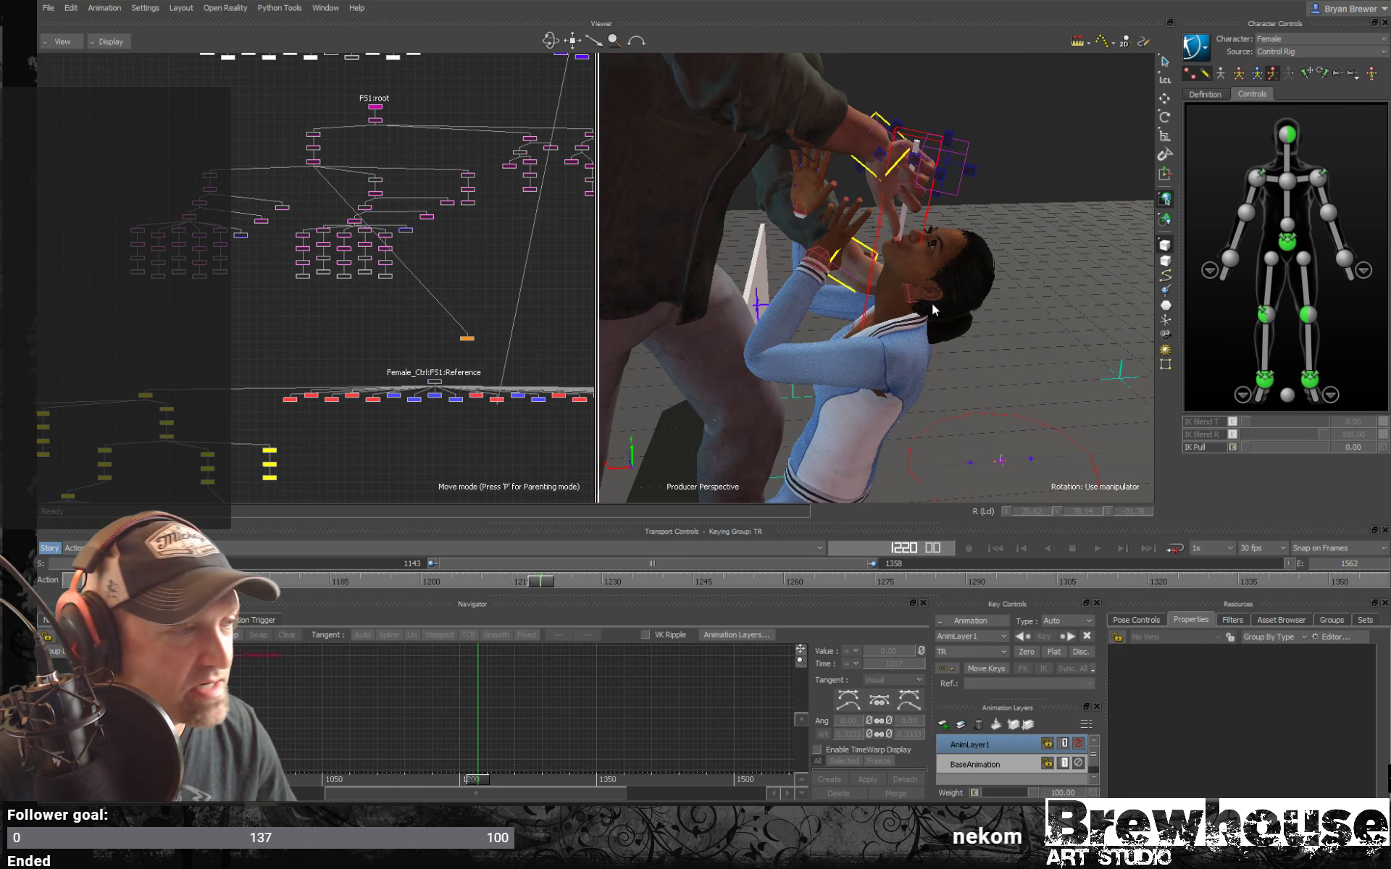
drag(517, 584, 118, 584)
alt+right_drag(784, 314, 559, 289)
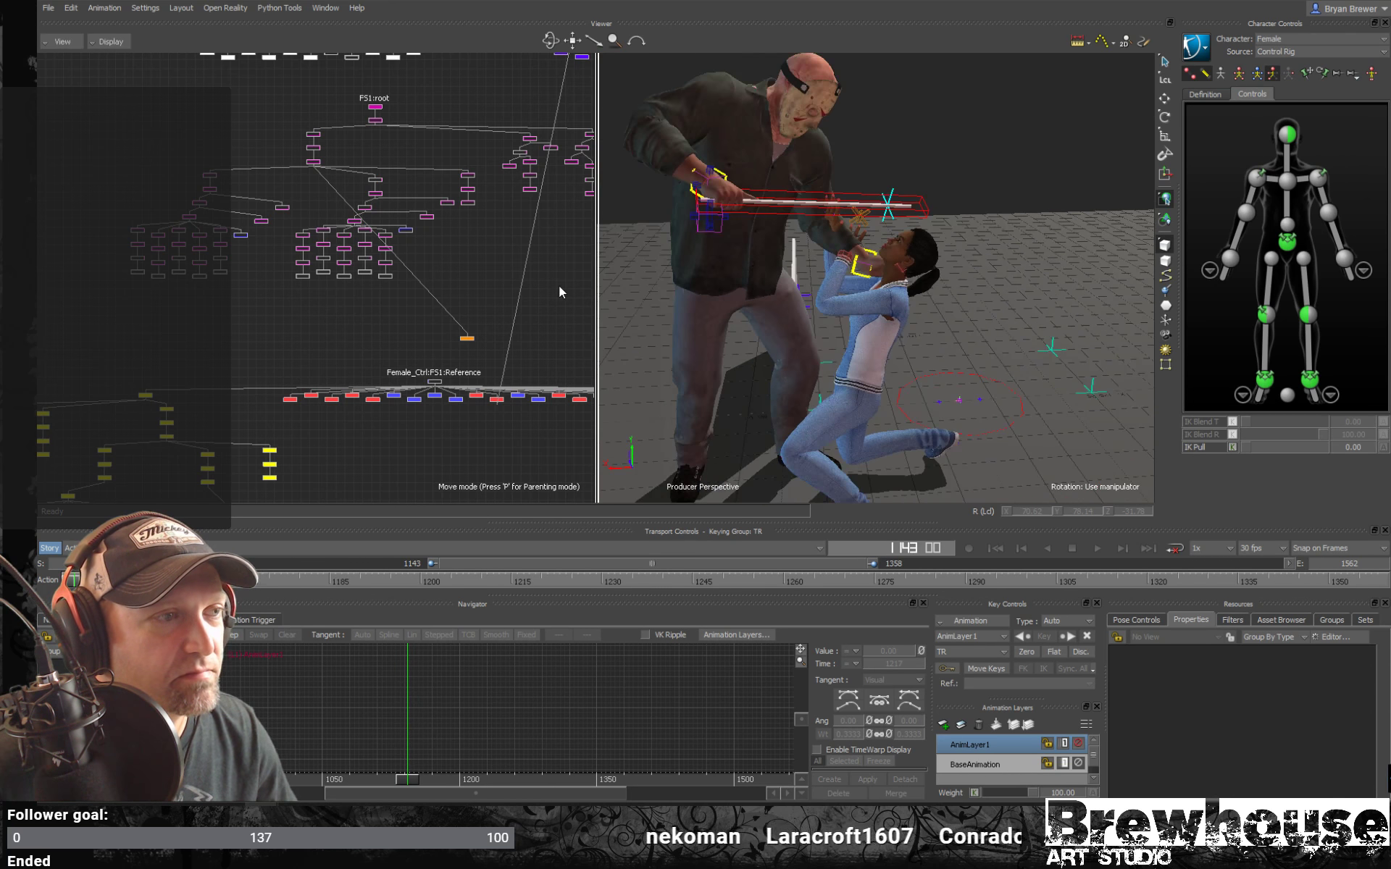
key(ctrl+space)
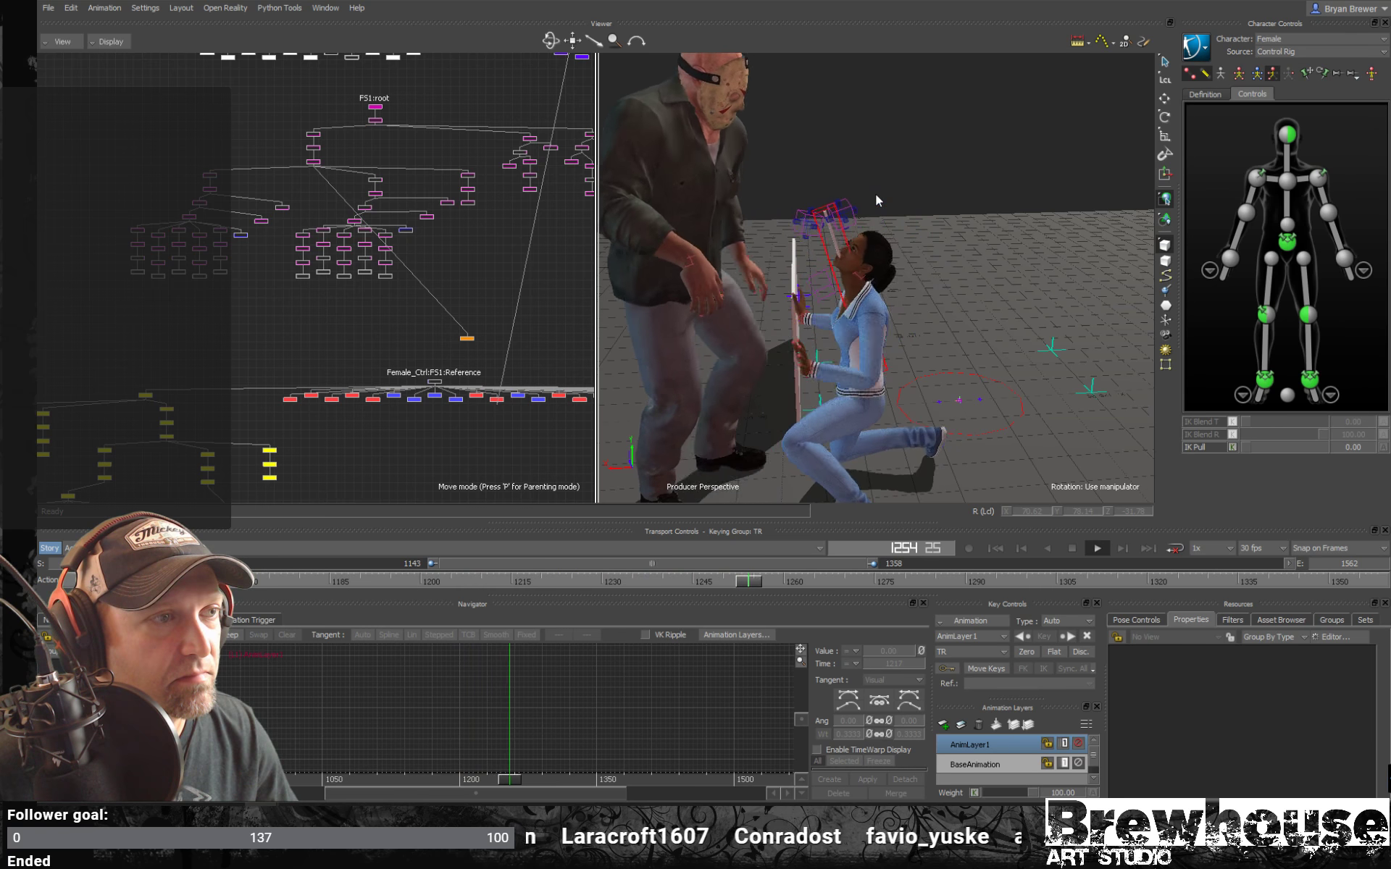
key(space)
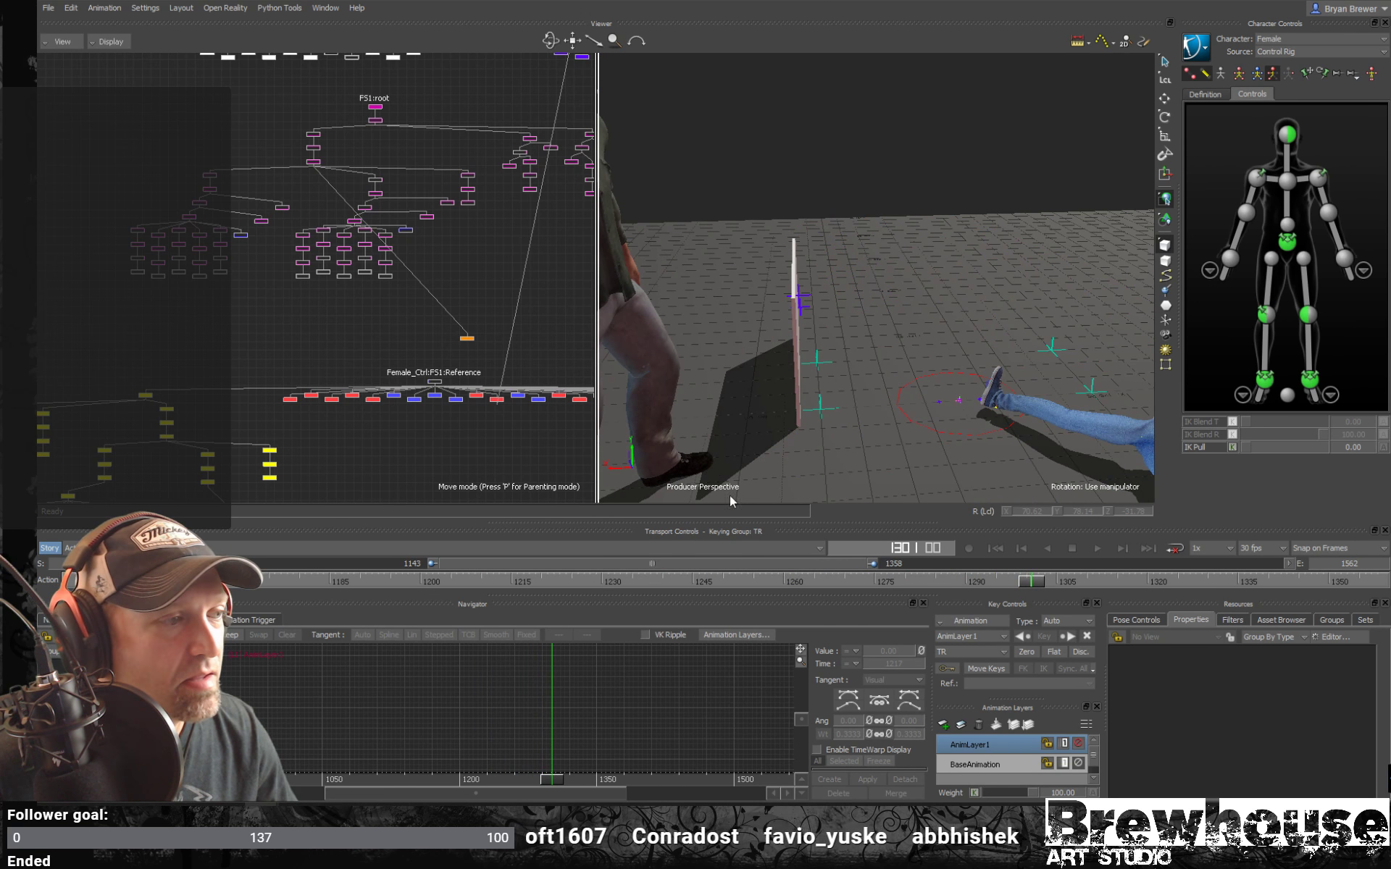
drag(517, 586, 73, 585)
key(space)
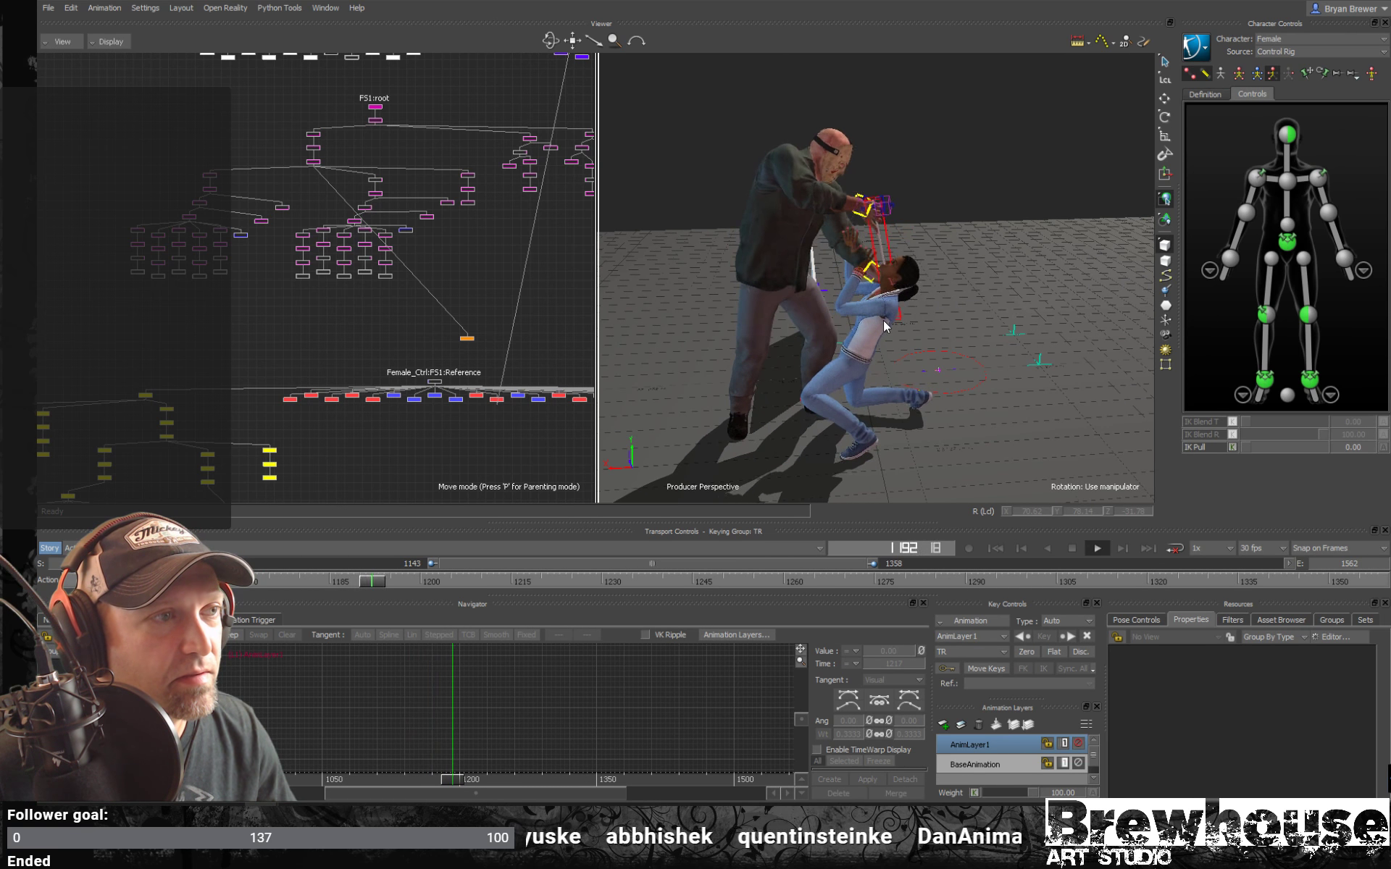
key(space)
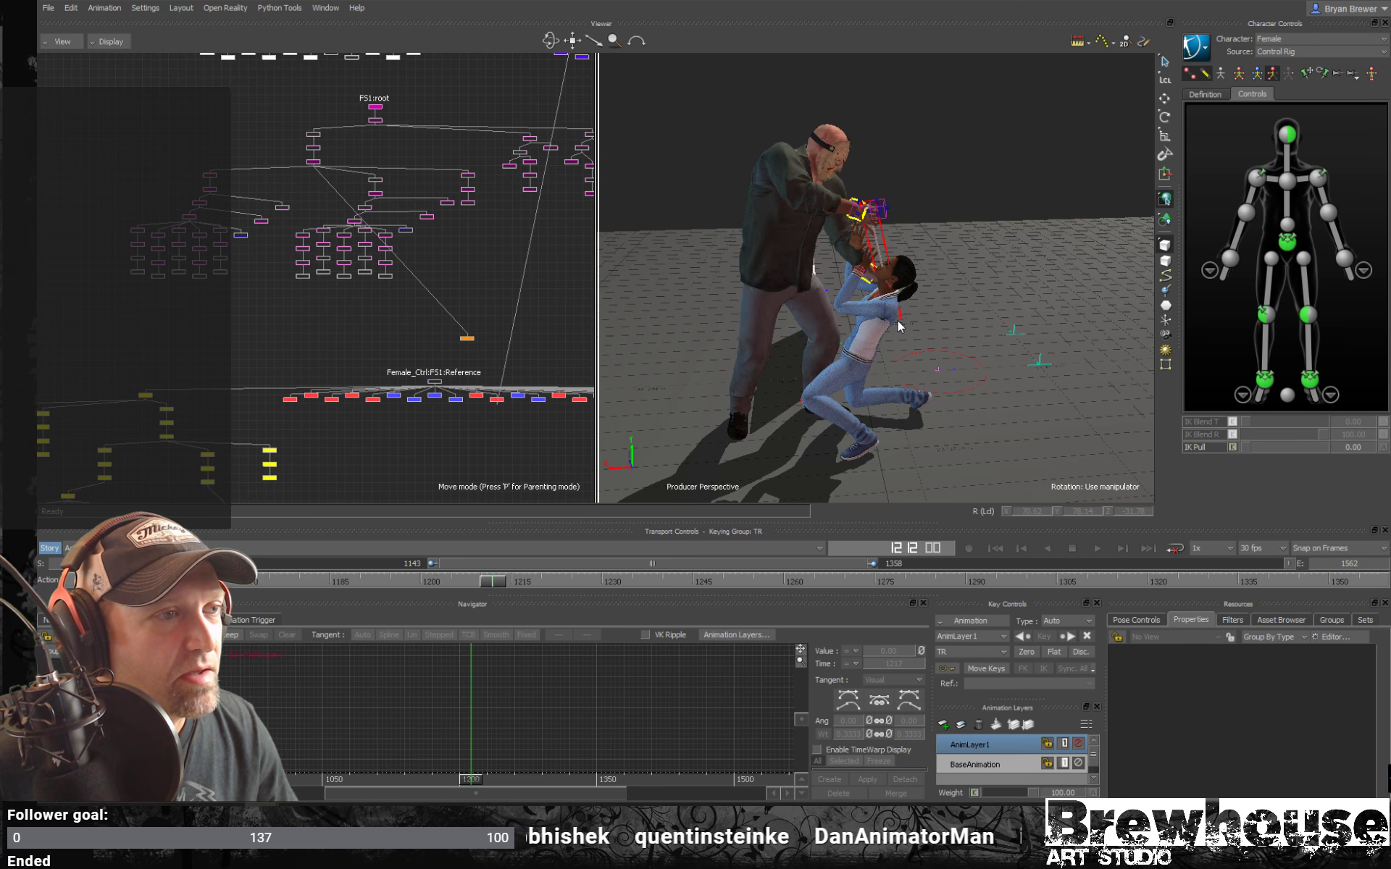
Select JV:WeaponMocapRig and compare its pose at frames 1175 and 1179.
click(898, 317)
mouse_move(918, 310)
ctrl+mouse_down()
mouse_move(944, 326)
mouse_move(904, 304)
ctrl+mouse_up()
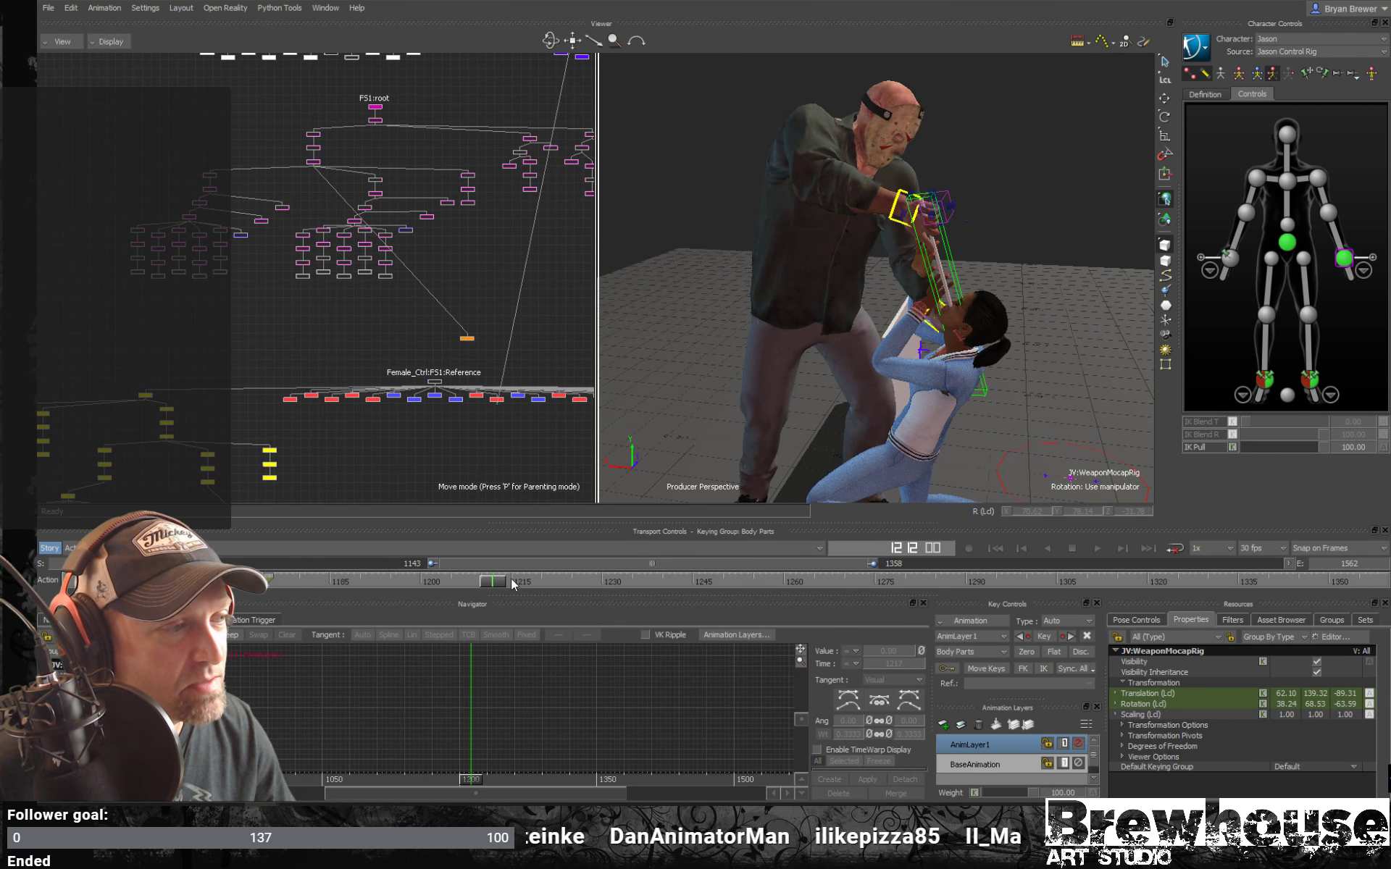
click(464, 583)
drag(461, 581, 269, 580)
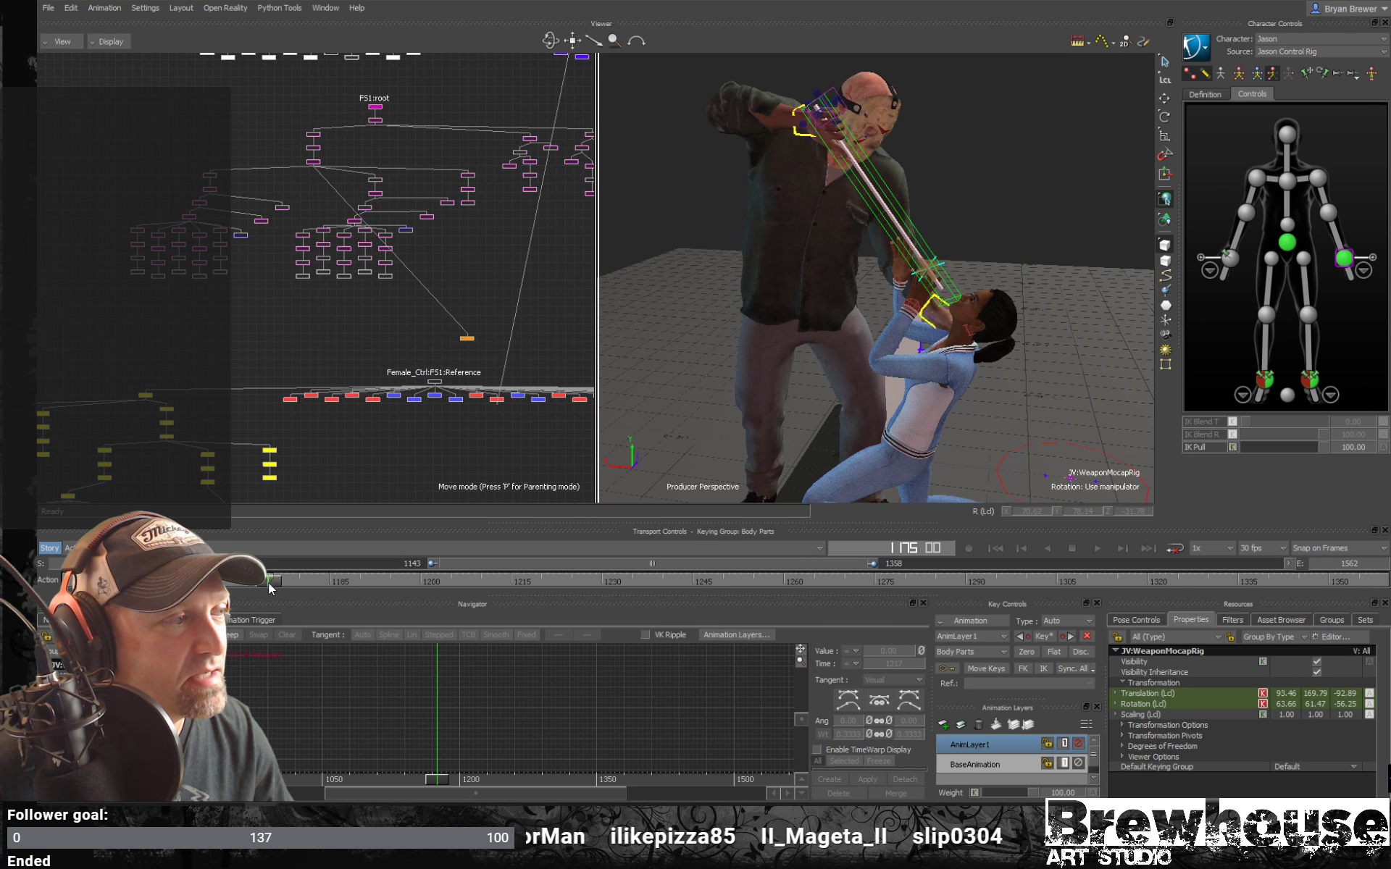
key(t)
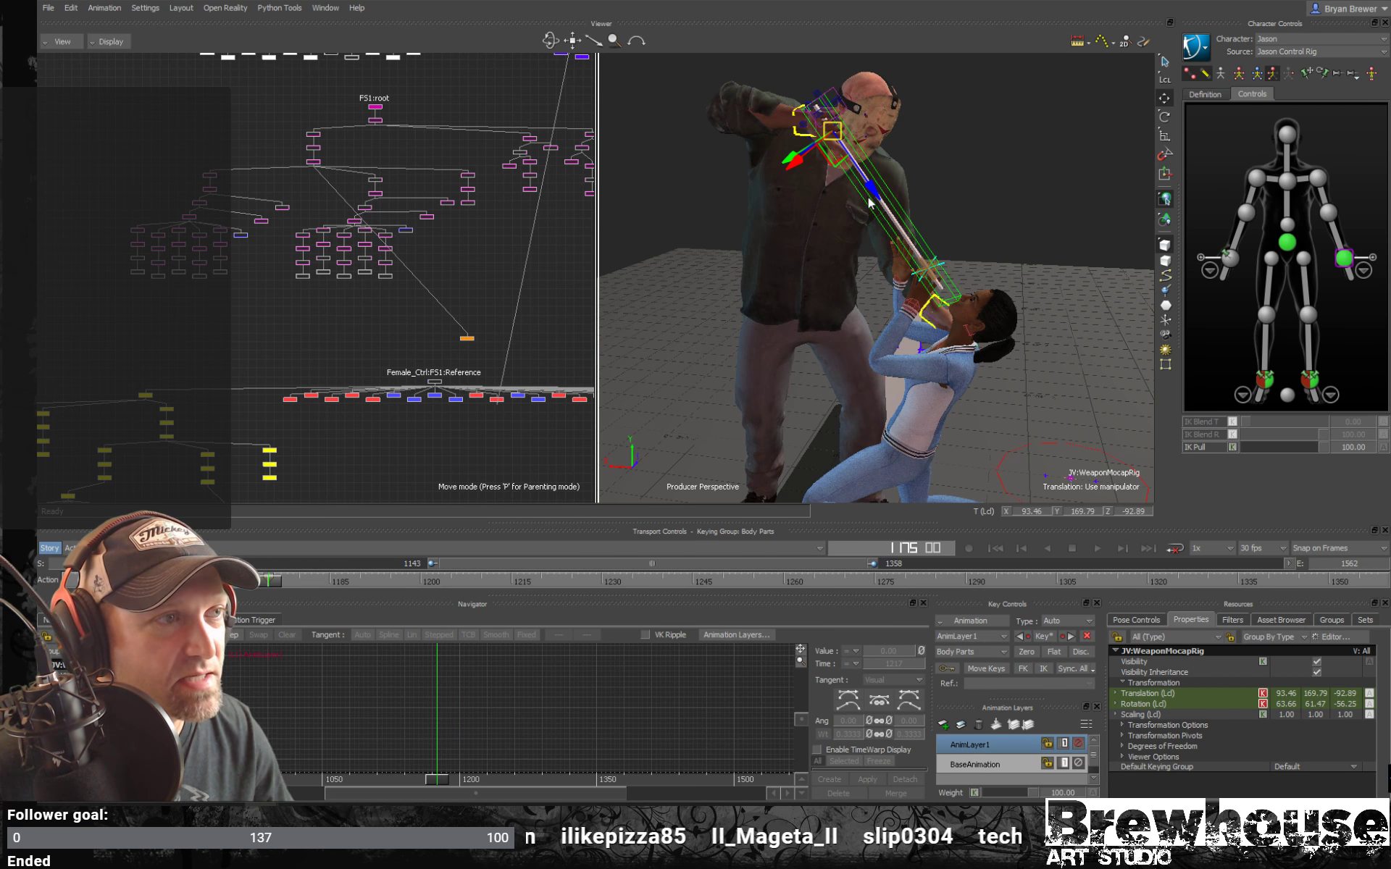
click(975, 216)
key(ctrl+z)
ctrl+shift+drag(920, 239, 952, 249)
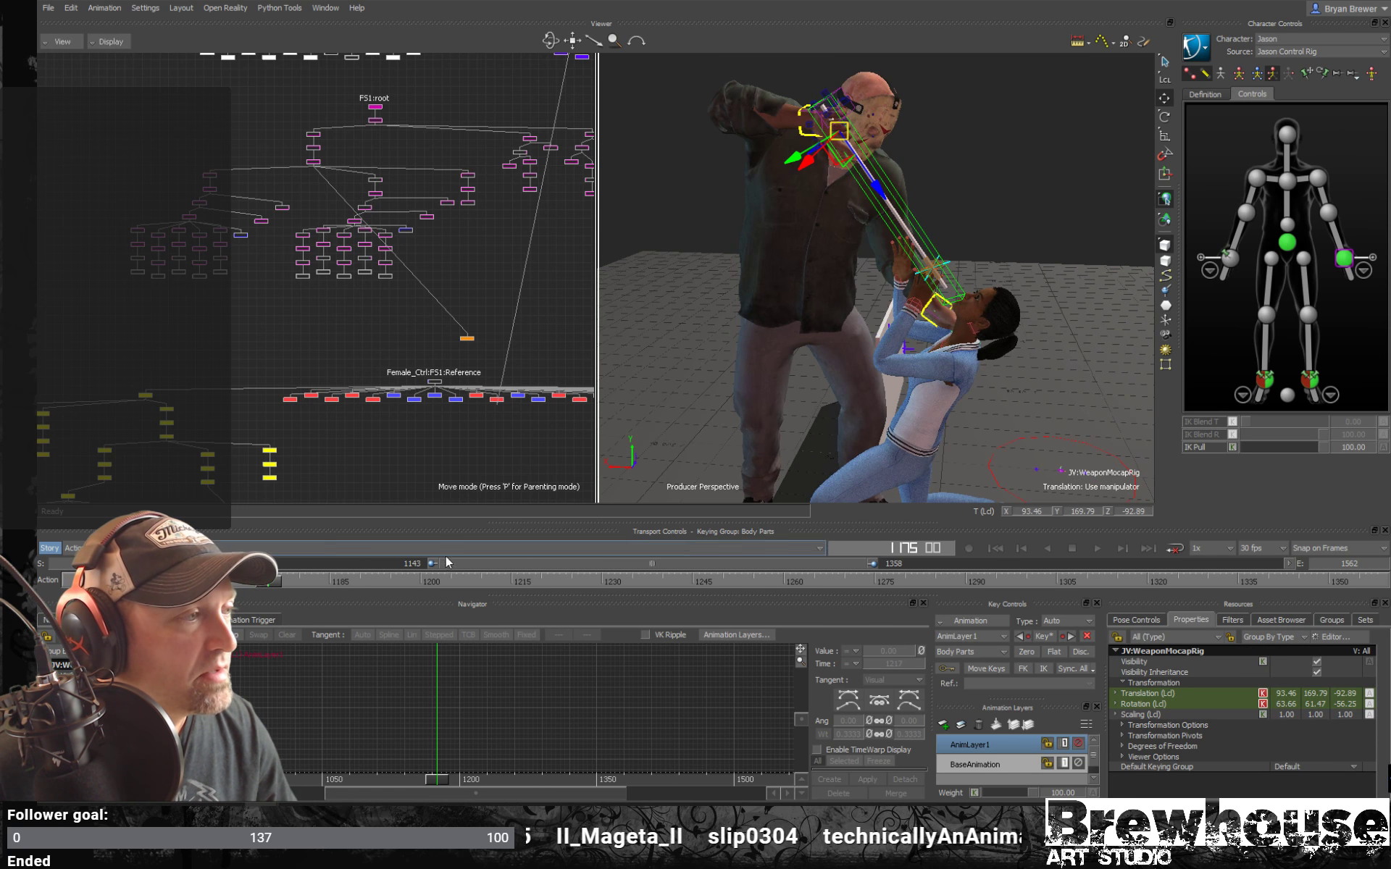
drag(269, 583, 293, 588)
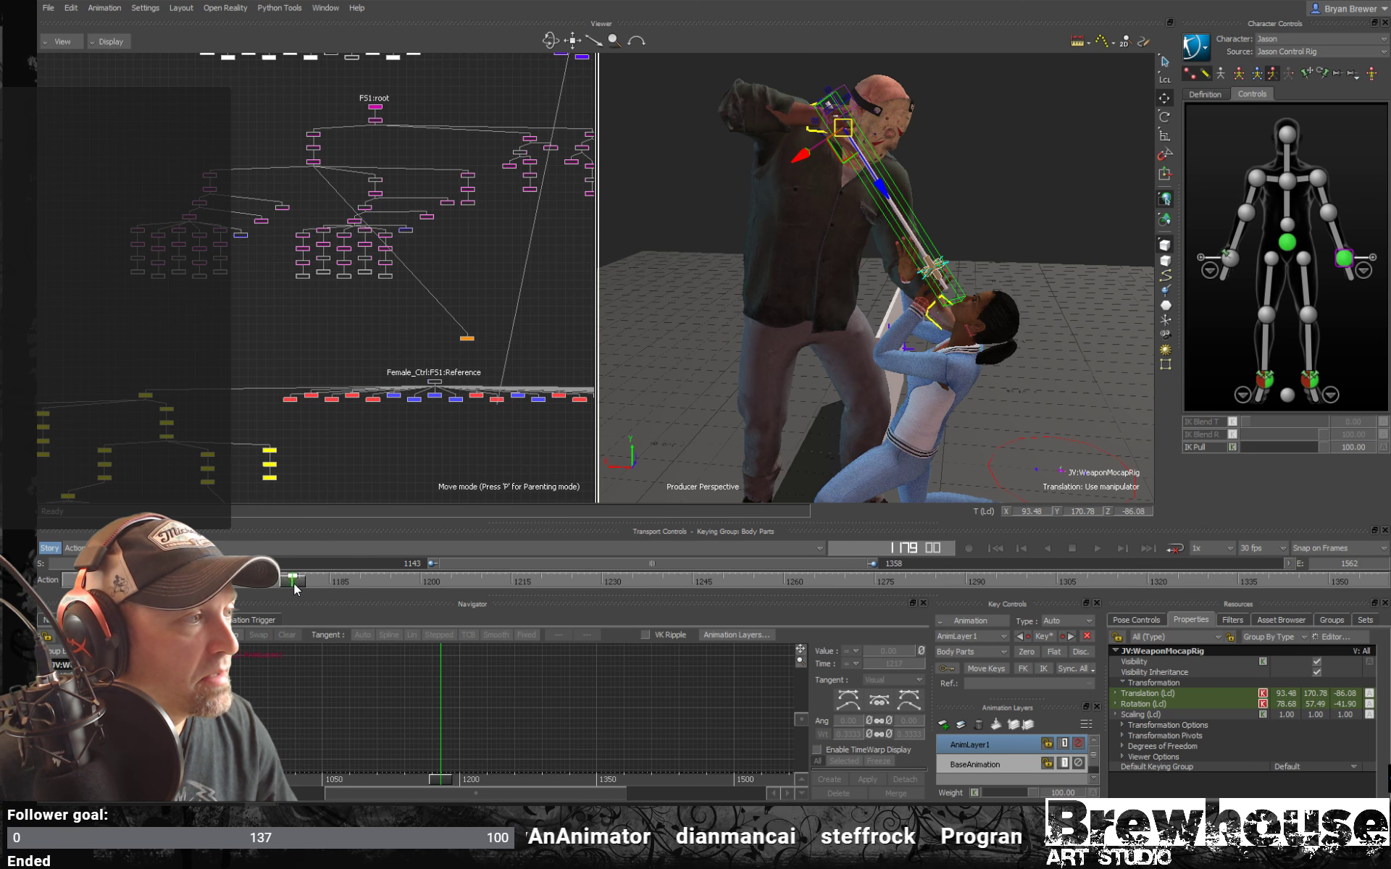
Examine up close how the weapon tip meets the female's face at frame 1179.
ctrl+drag(949, 280, 921, 266)
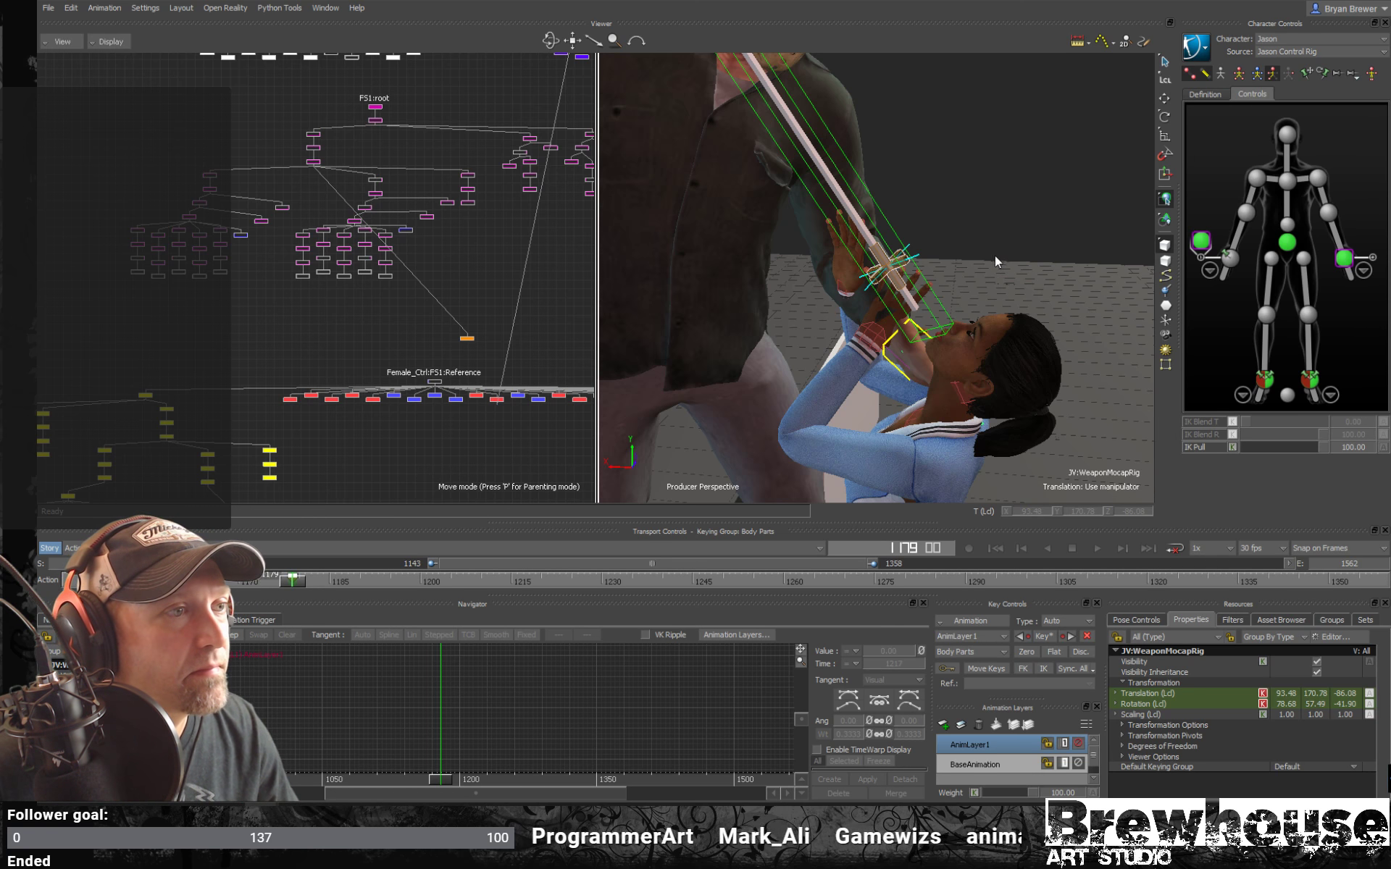
click(952, 297)
click(946, 307)
ctrl+drag(946, 307, 887, 304)
shift+drag(815, 275, 847, 311)
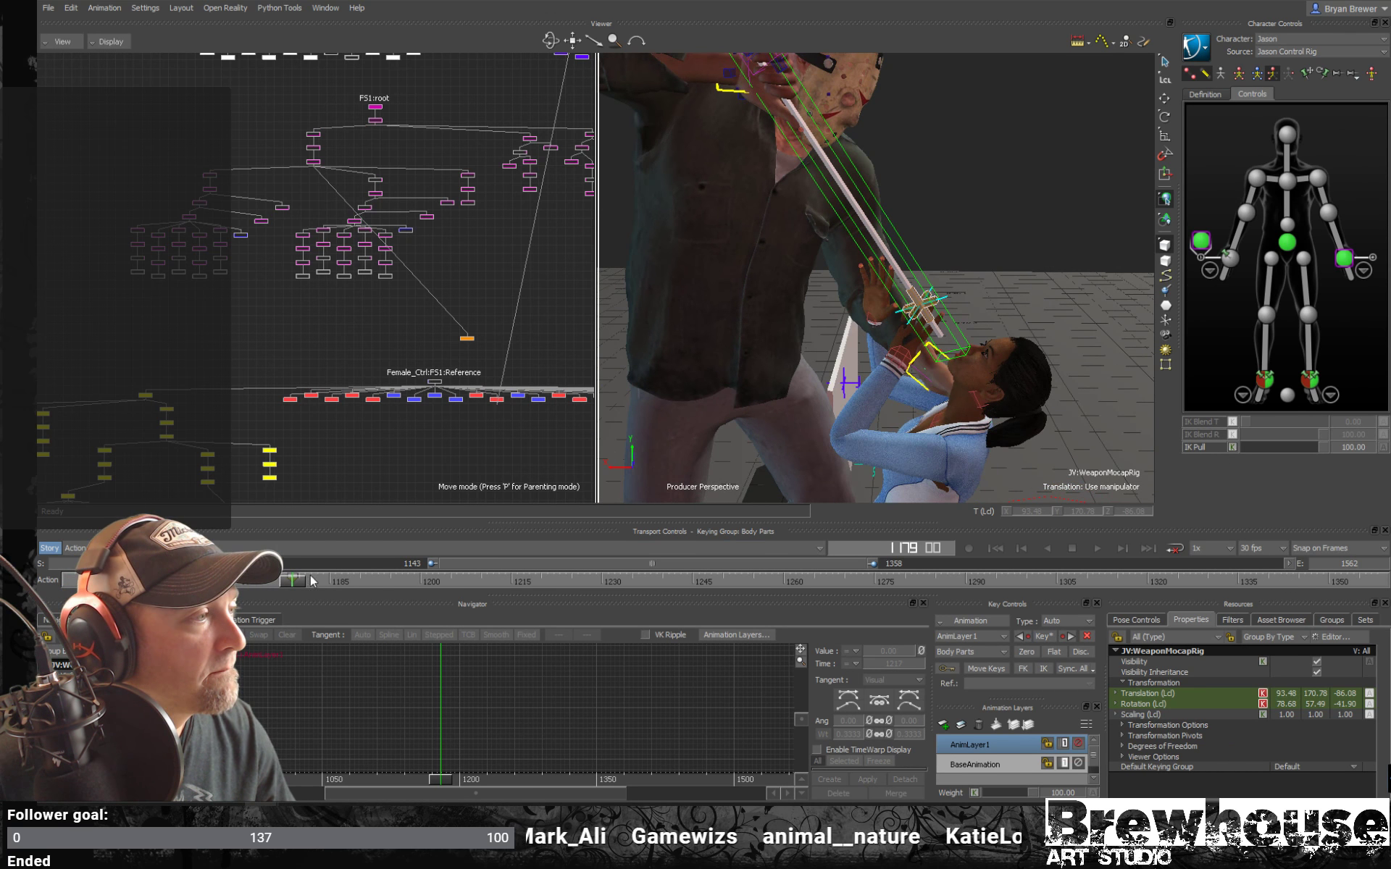
mouse_move(313, 581)
mouse_down()
mouse_move(258, 590)
mouse_move(294, 592)
mouse_up()
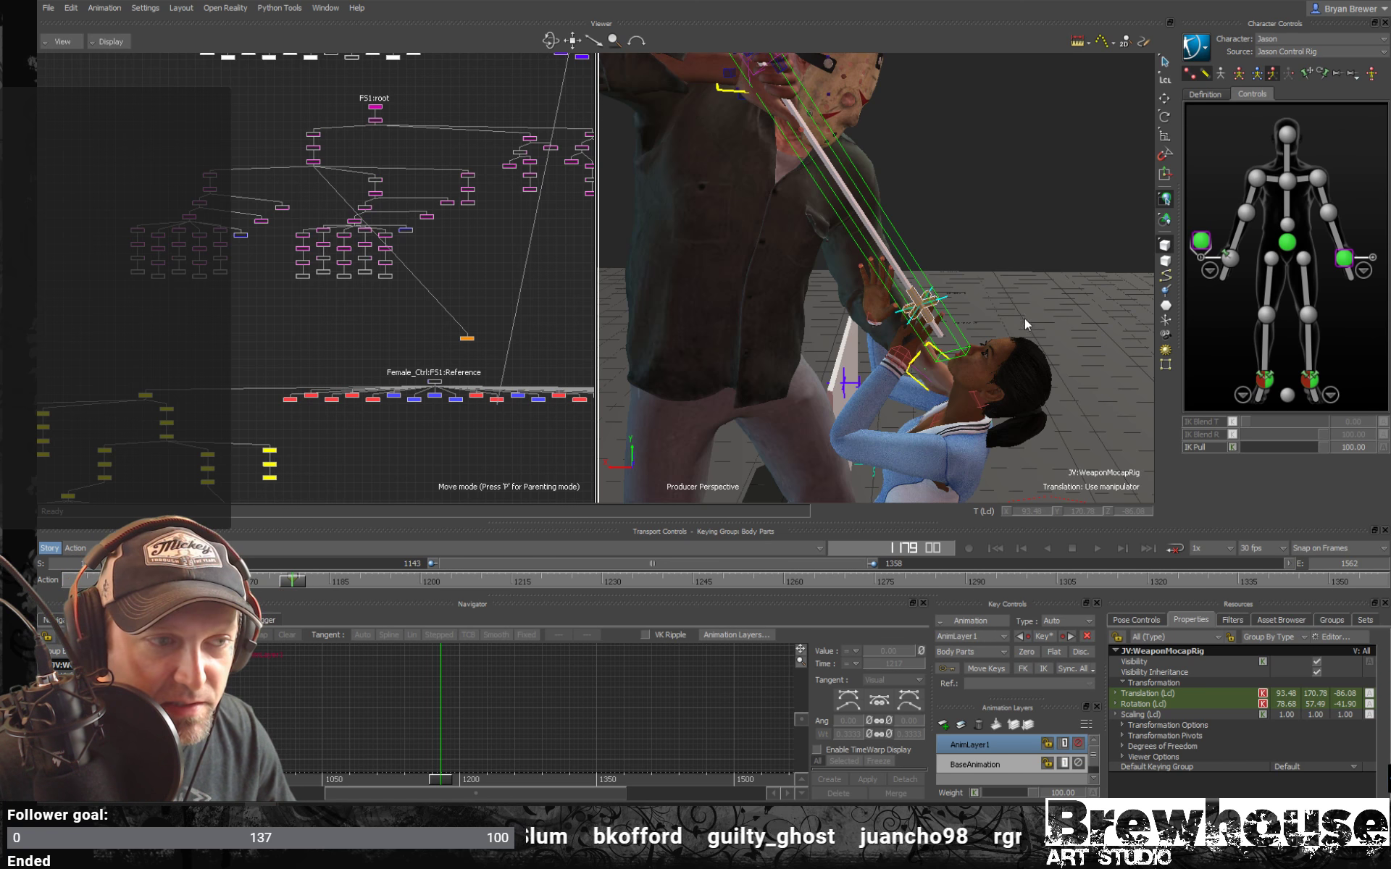
click(1059, 221)
click(959, 337)
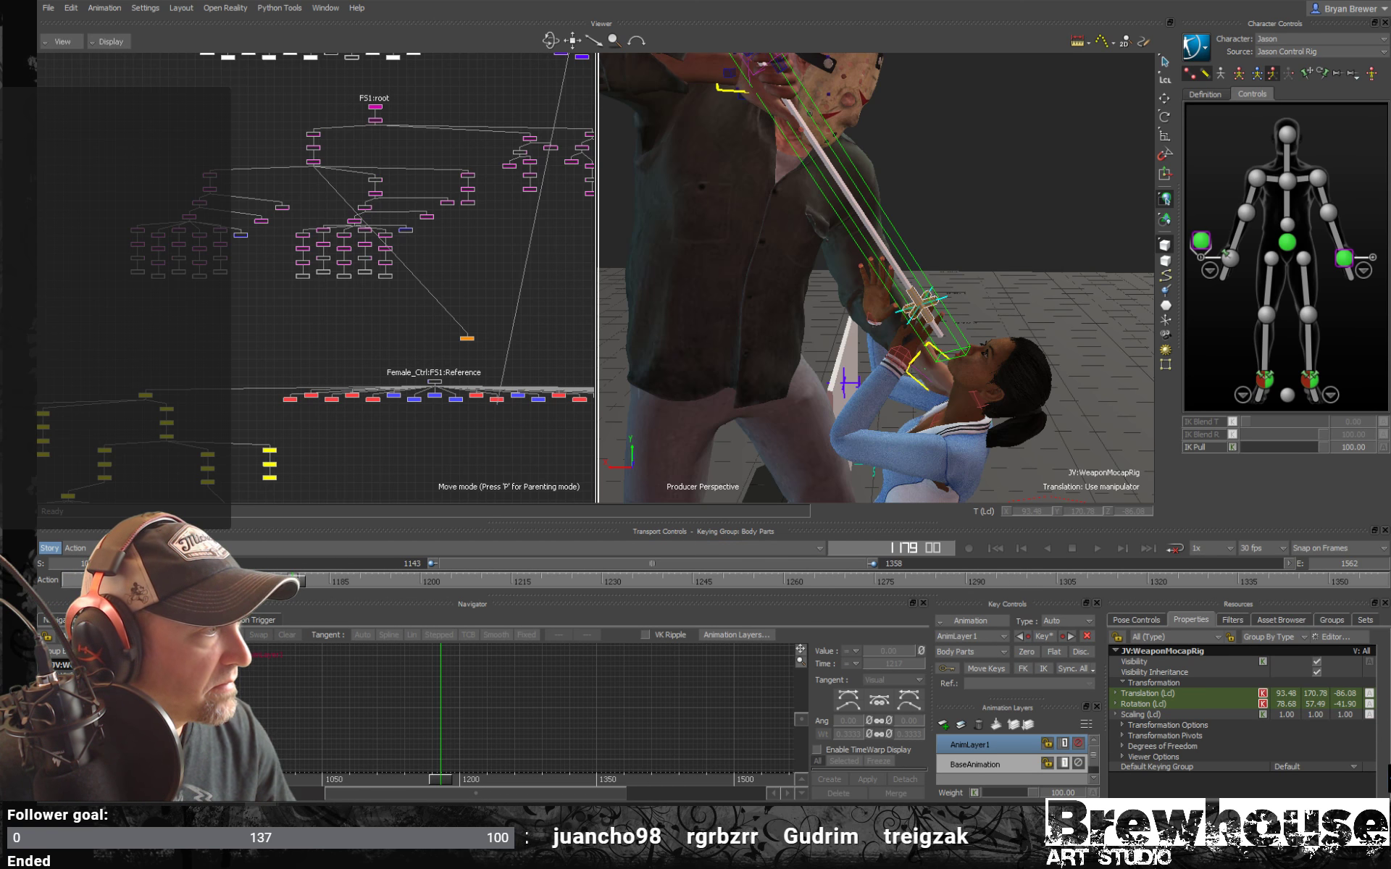
Bring up the FemaleWeaponAttach constraint's Weight curve and examine its keys around frame 1179.
click(59, 620)
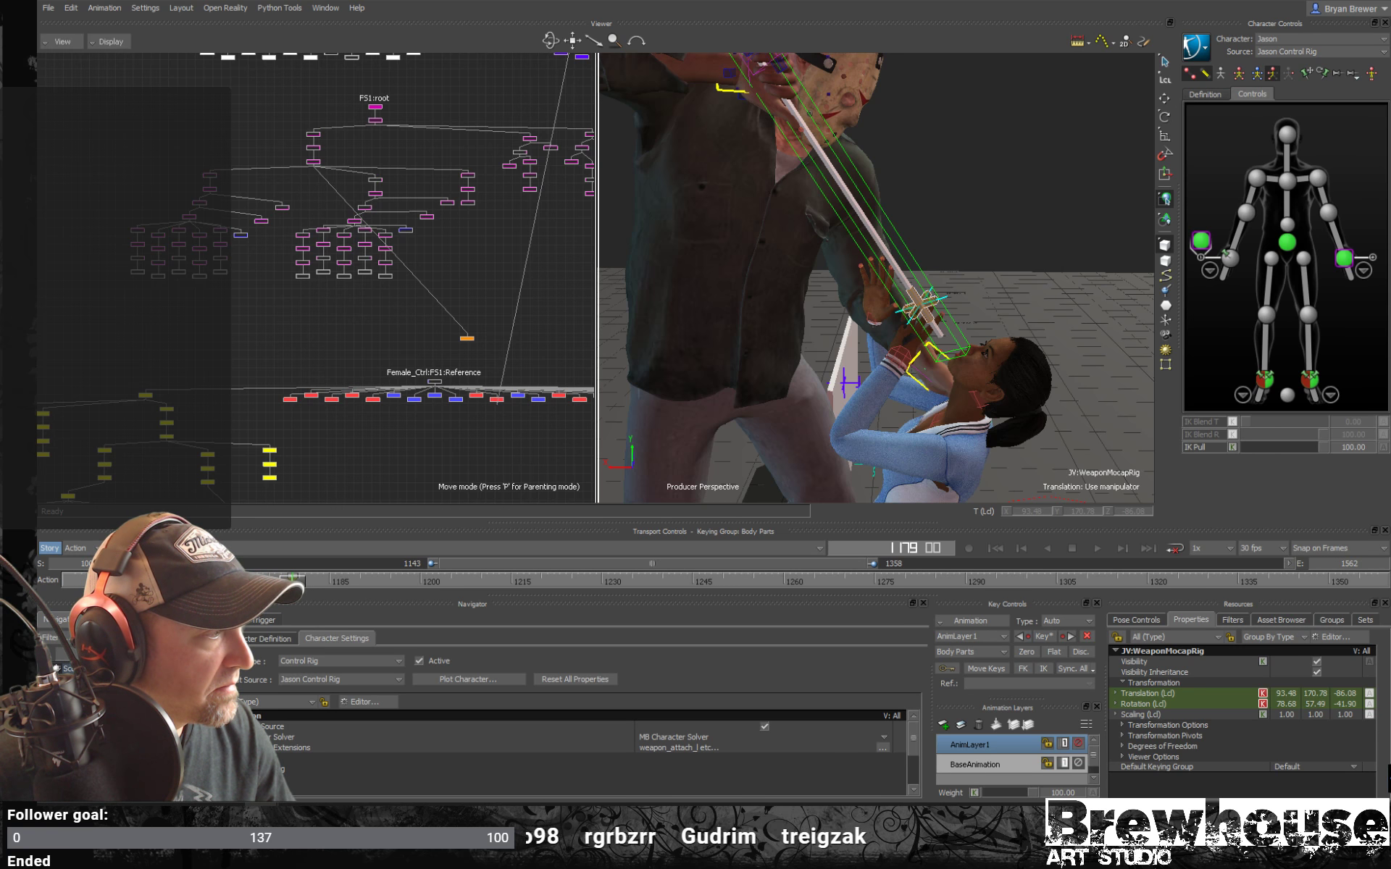
click(109, 736)
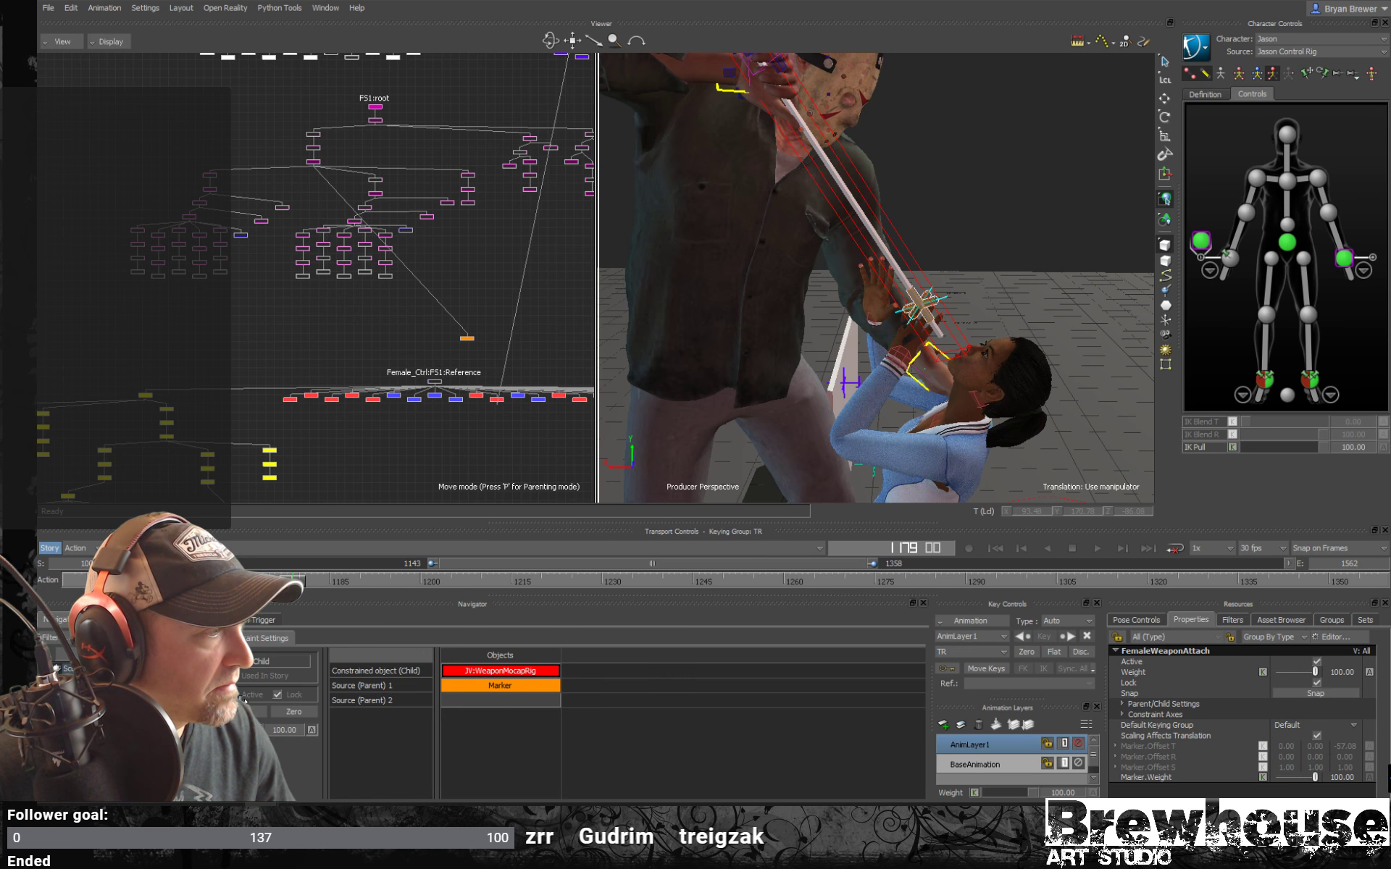
click(230, 730)
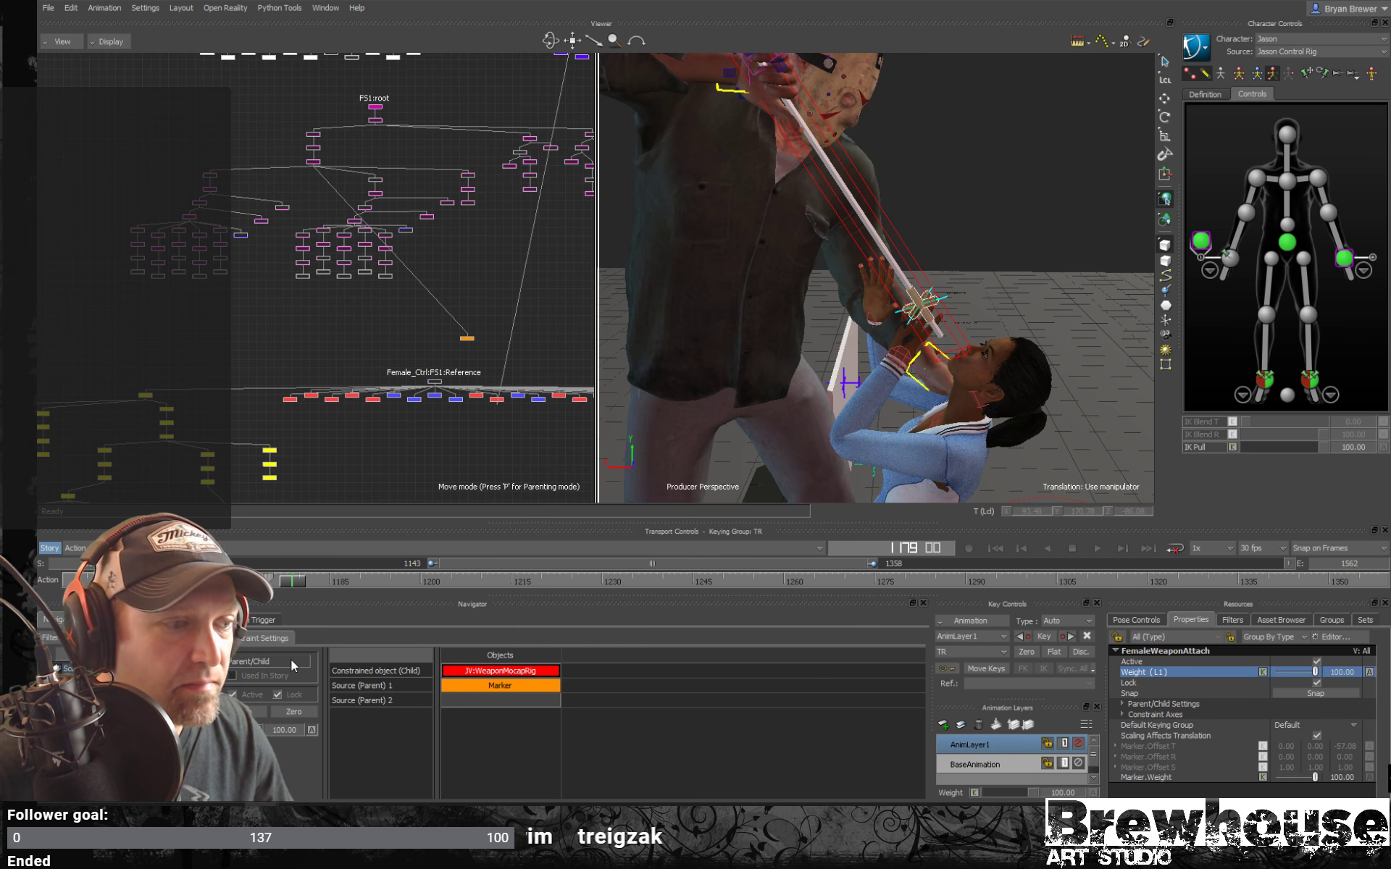
click(245, 621)
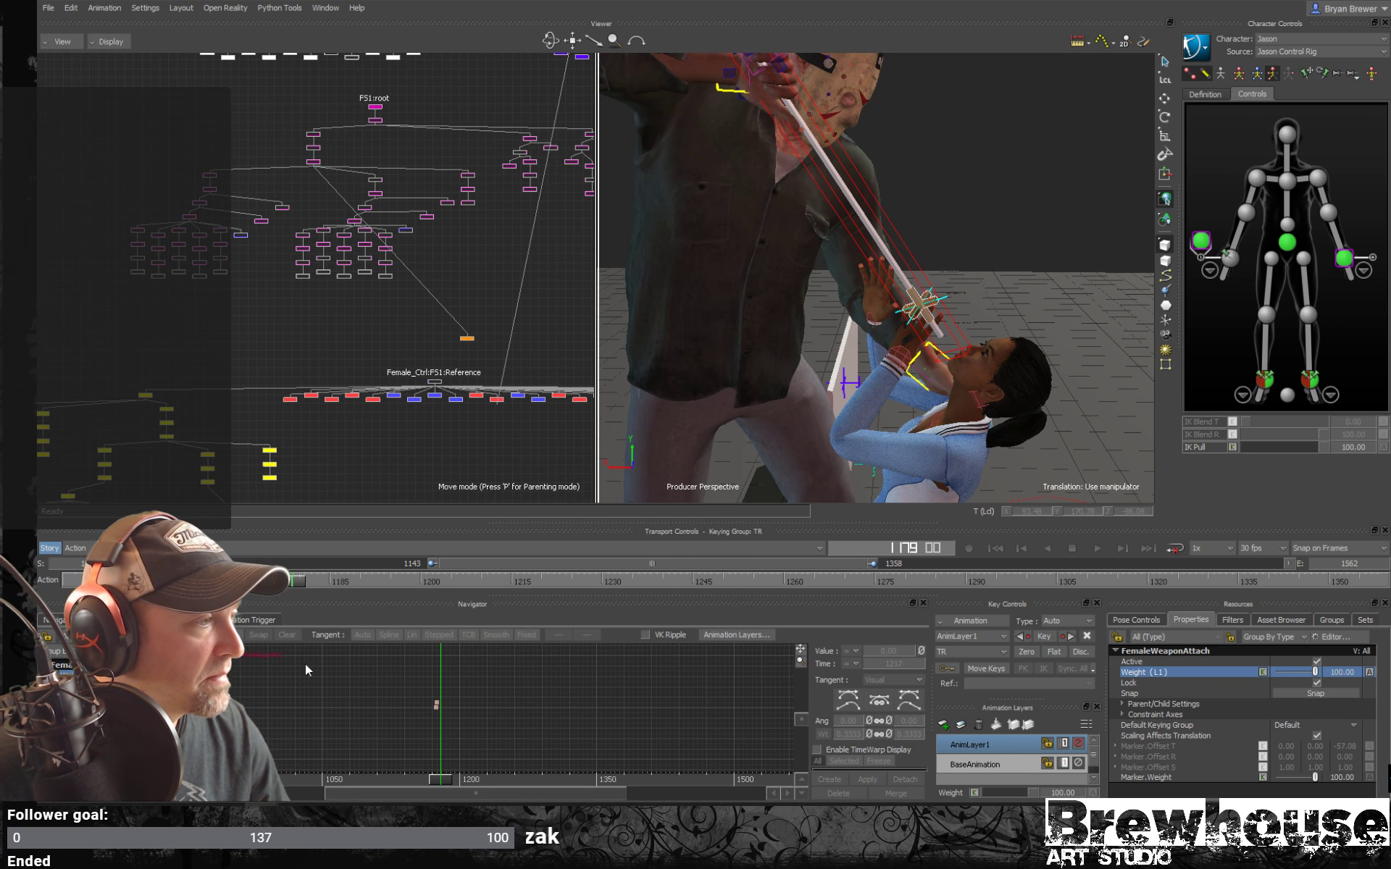
ctrl+drag(436, 715, 477, 703)
drag(416, 739, 416, 739)
ctrl+drag(518, 738, 561, 656)
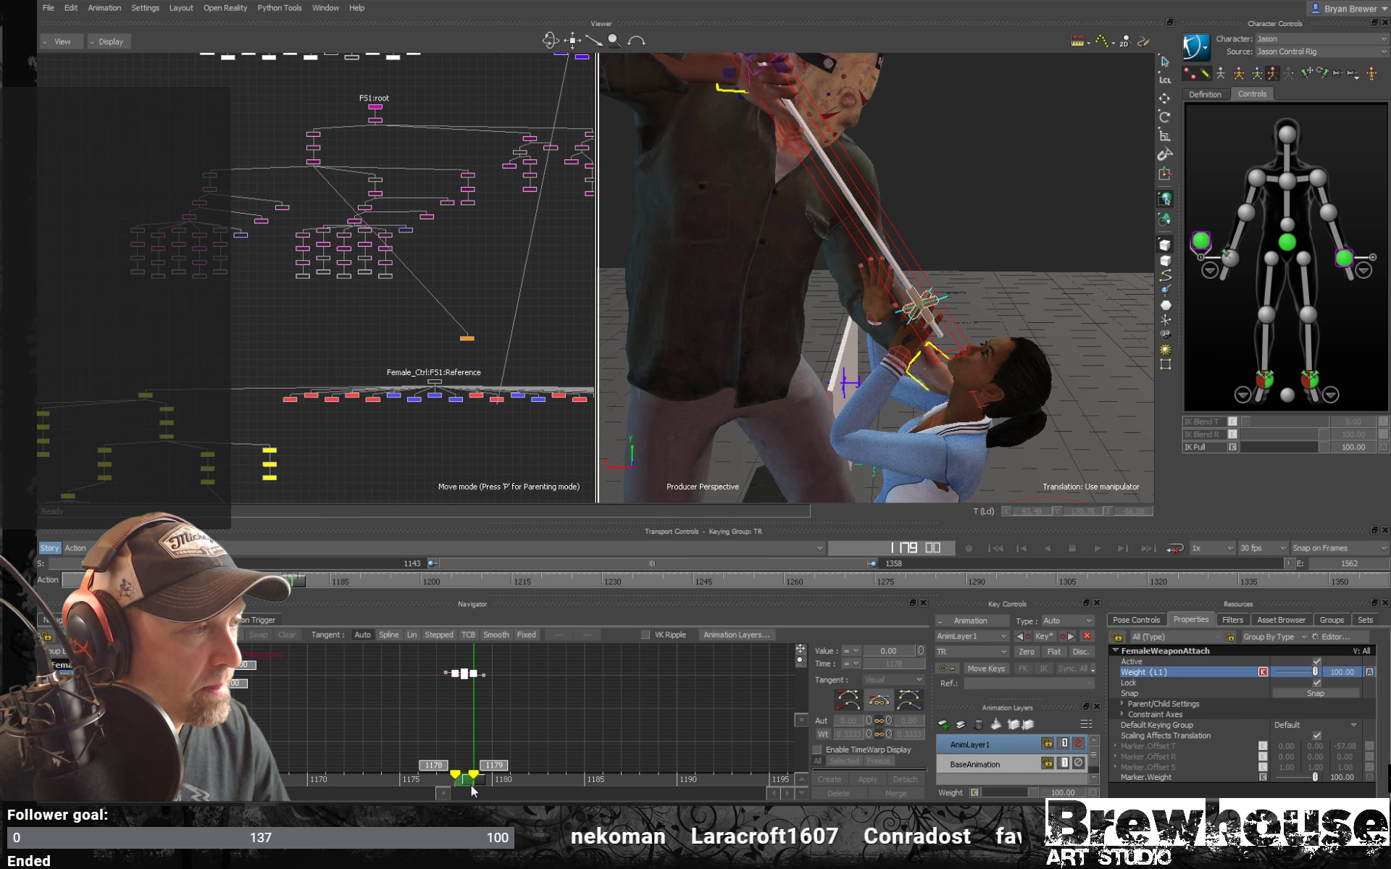
click(546, 737)
mouse_move(546, 736)
ctrl+mouse_down()
mouse_move(532, 694)
mouse_move(514, 740)
mouse_move(454, 786)
mouse_move(537, 803)
ctrl+mouse_up()
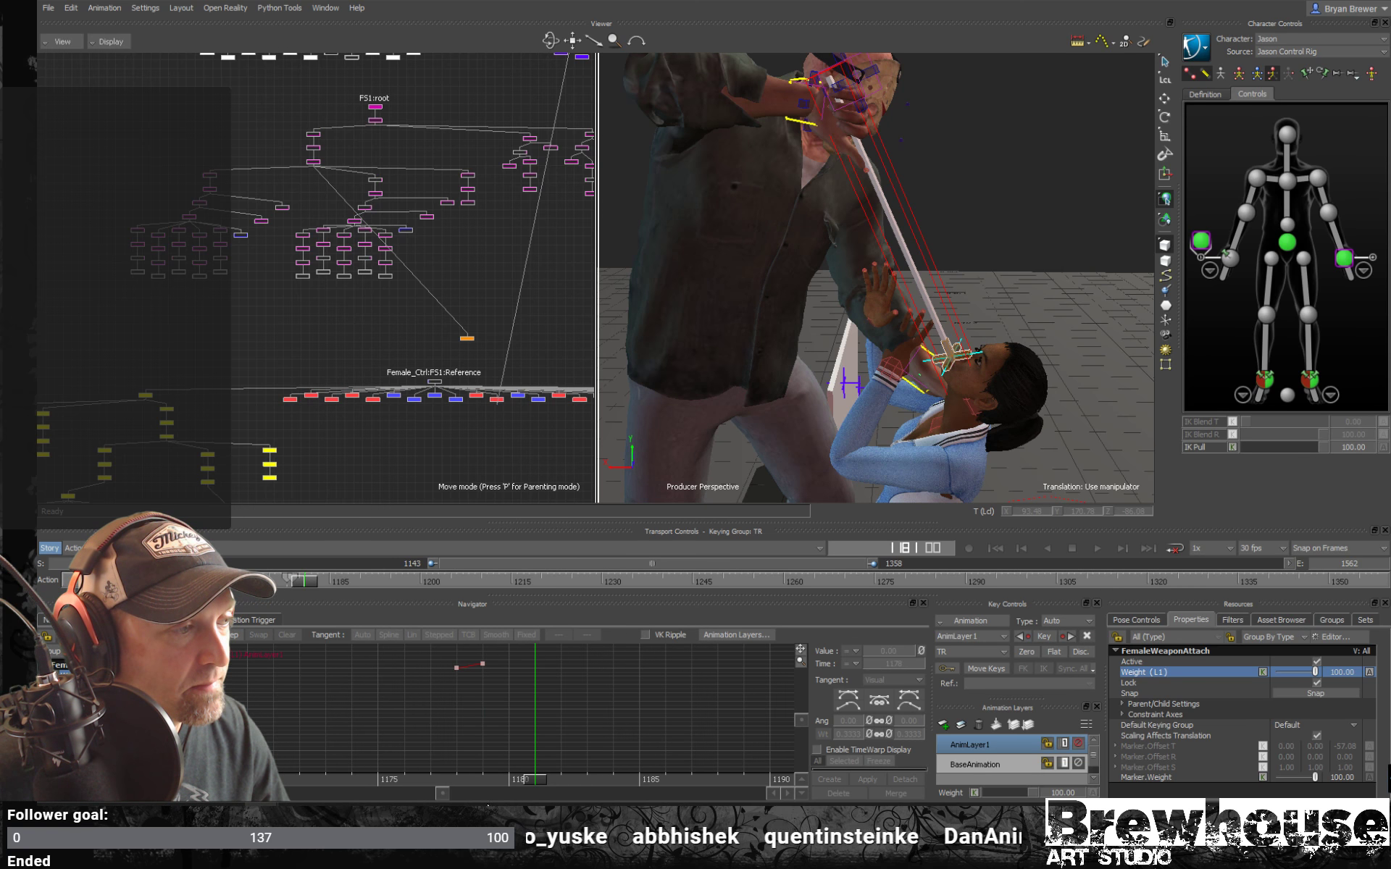
mouse_move(465, 781)
mouse_down()
mouse_move(528, 787)
mouse_move(476, 780)
mouse_up()
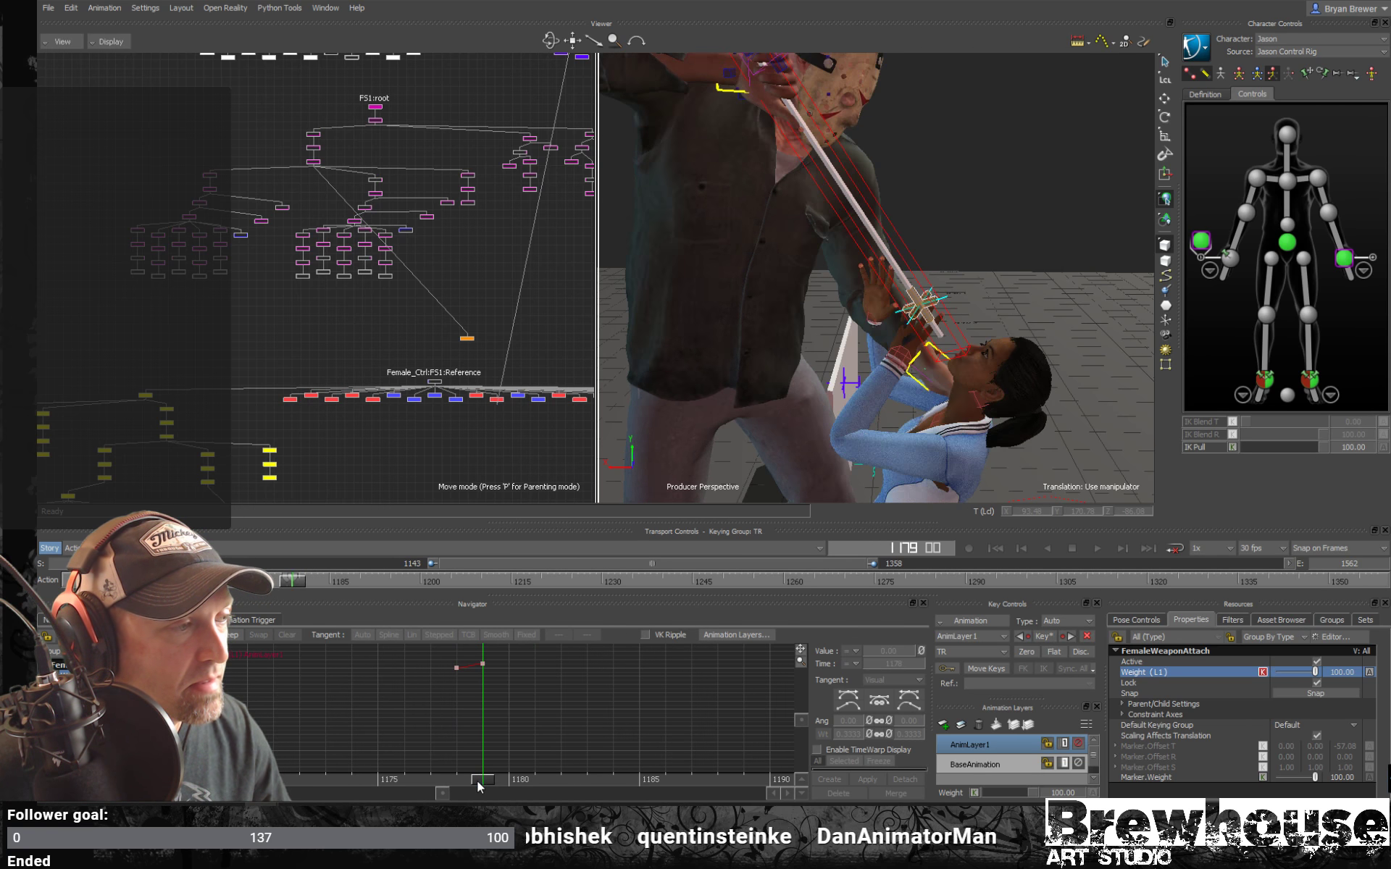
Select JV:WeaponMocapRig and raise it at frame 1172 to about 196.5 on the global Y axis.
click(906, 255)
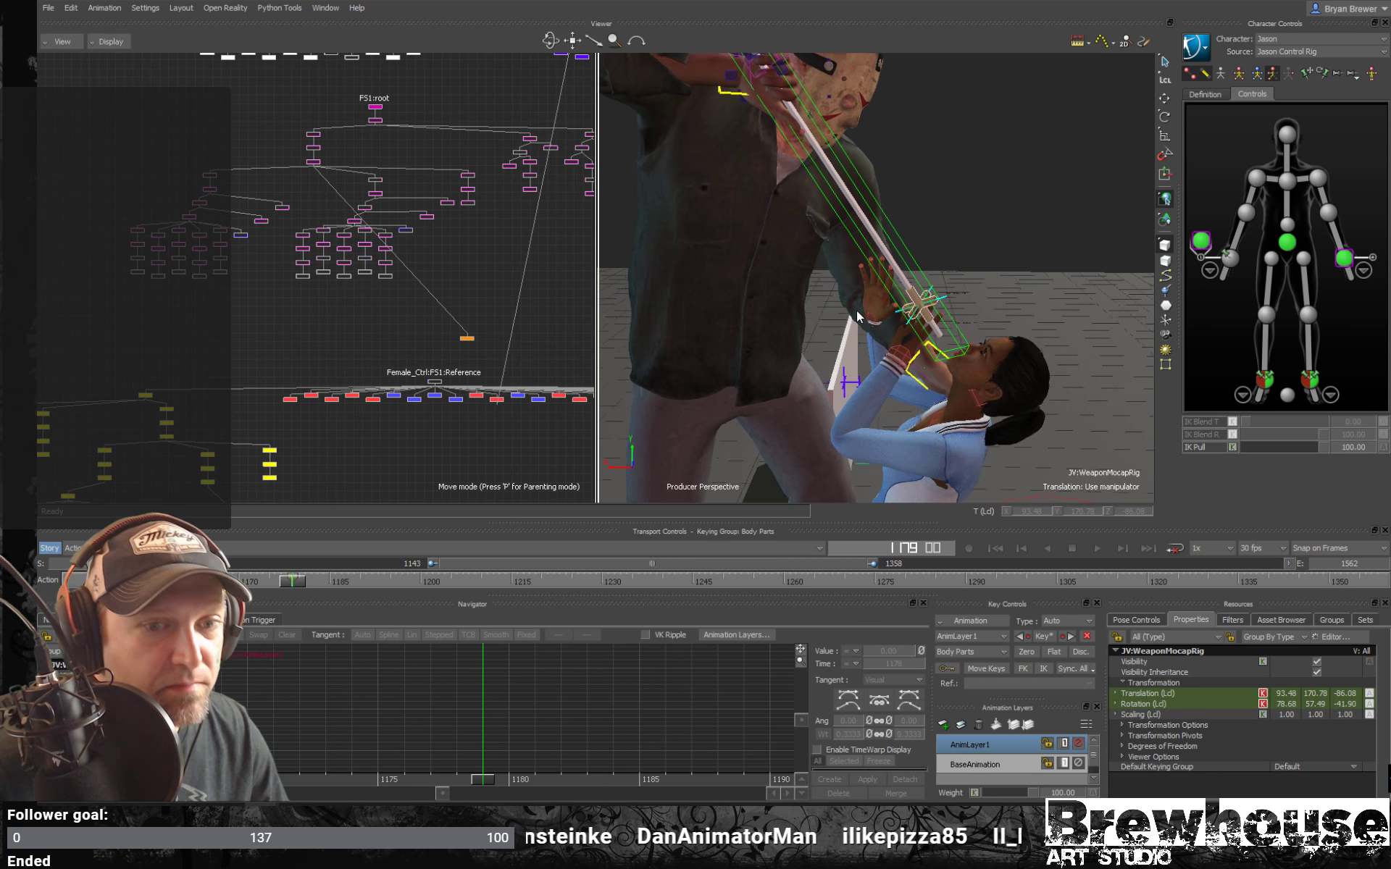
alt+right_drag(857, 317, 629, 299)
alt+middle_drag(724, 226, 723, 268)
key(w)
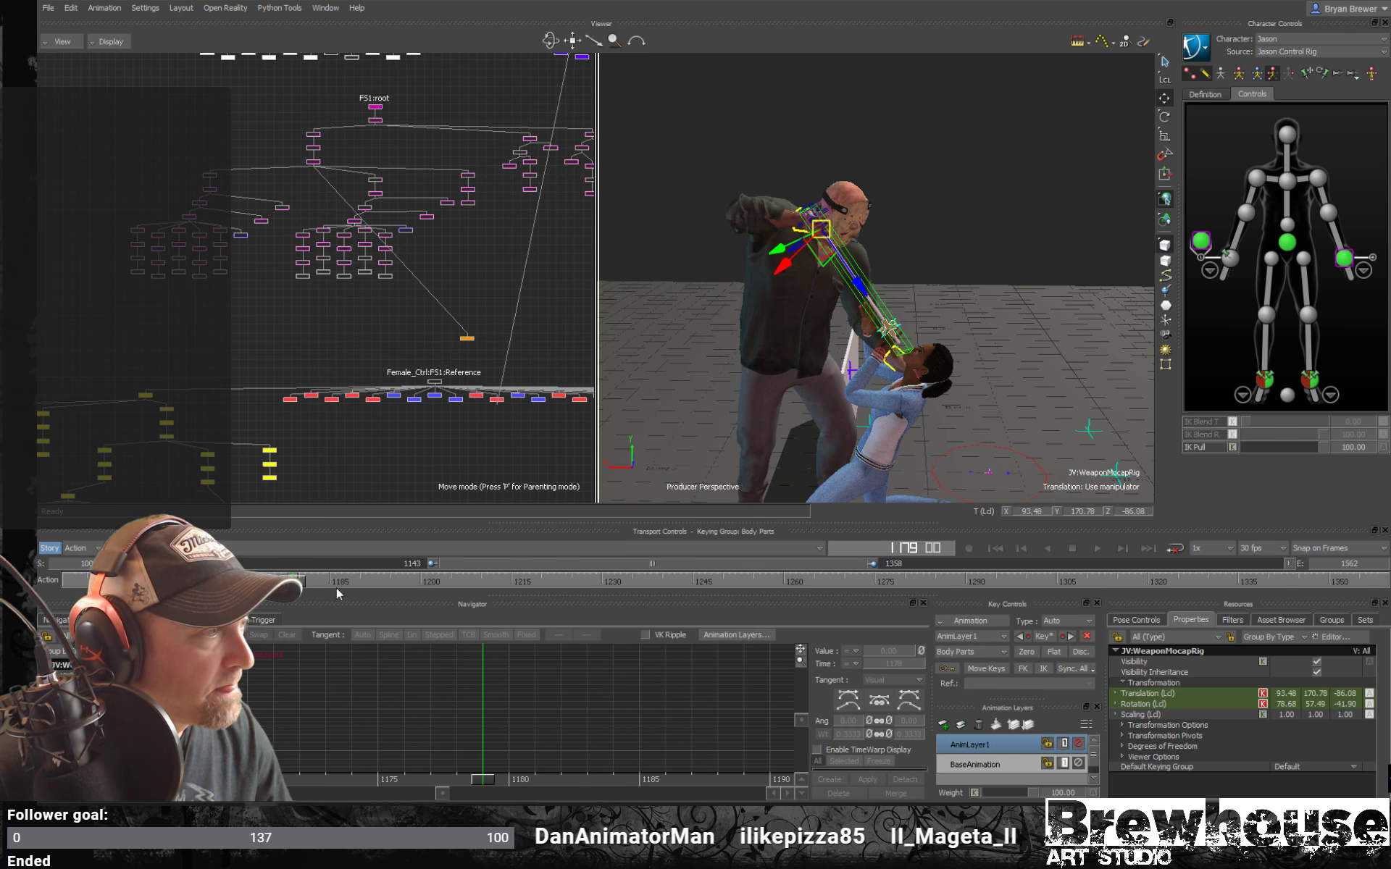
drag(293, 580, 87, 583)
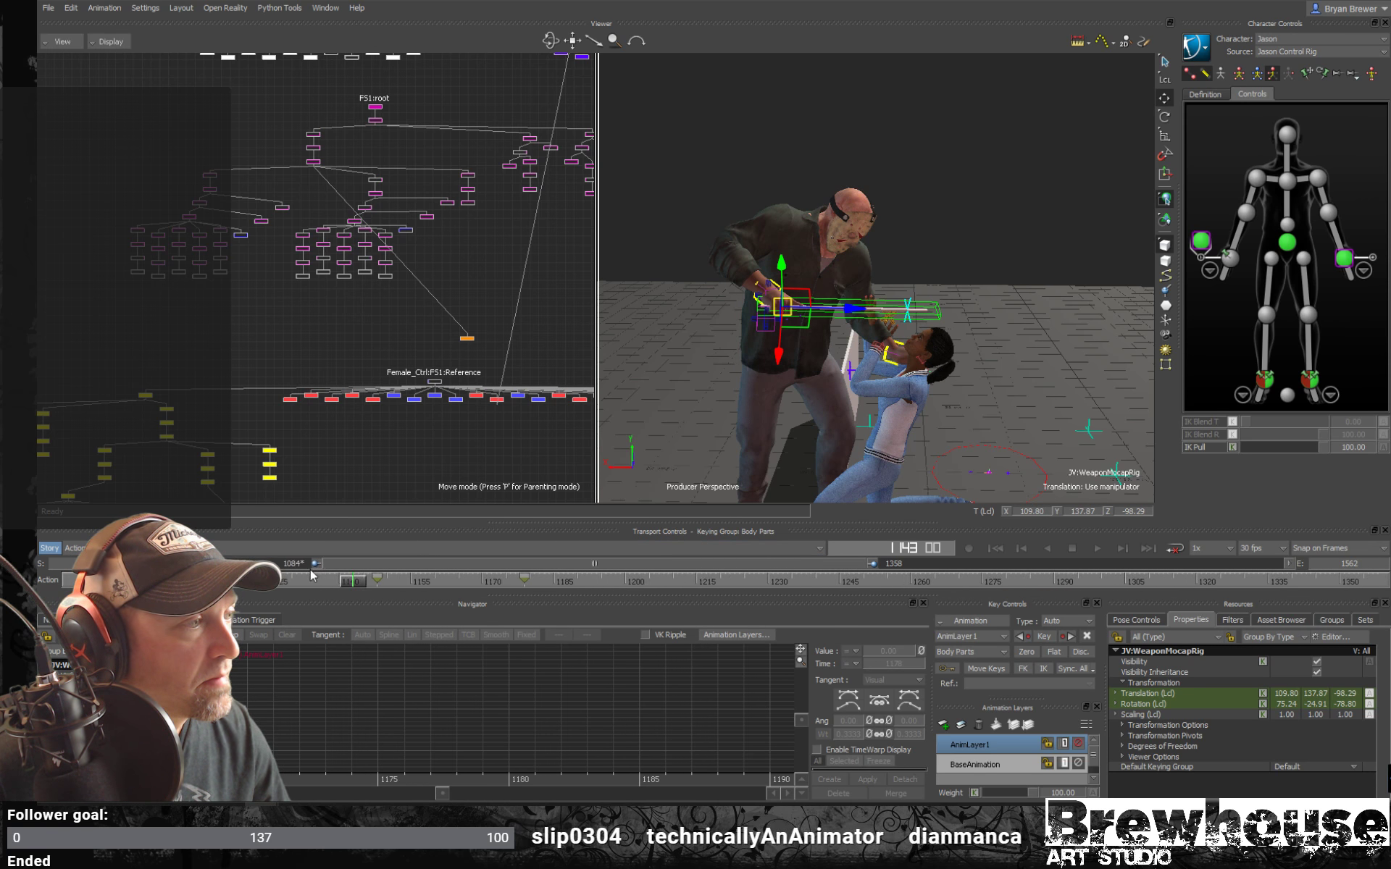
mouse_move(398, 580)
mouse_down()
mouse_move(285, 596)
mouse_move(575, 578)
mouse_move(554, 582)
mouse_up()
alt+drag(920, 225, 806, 242)
key(F5)
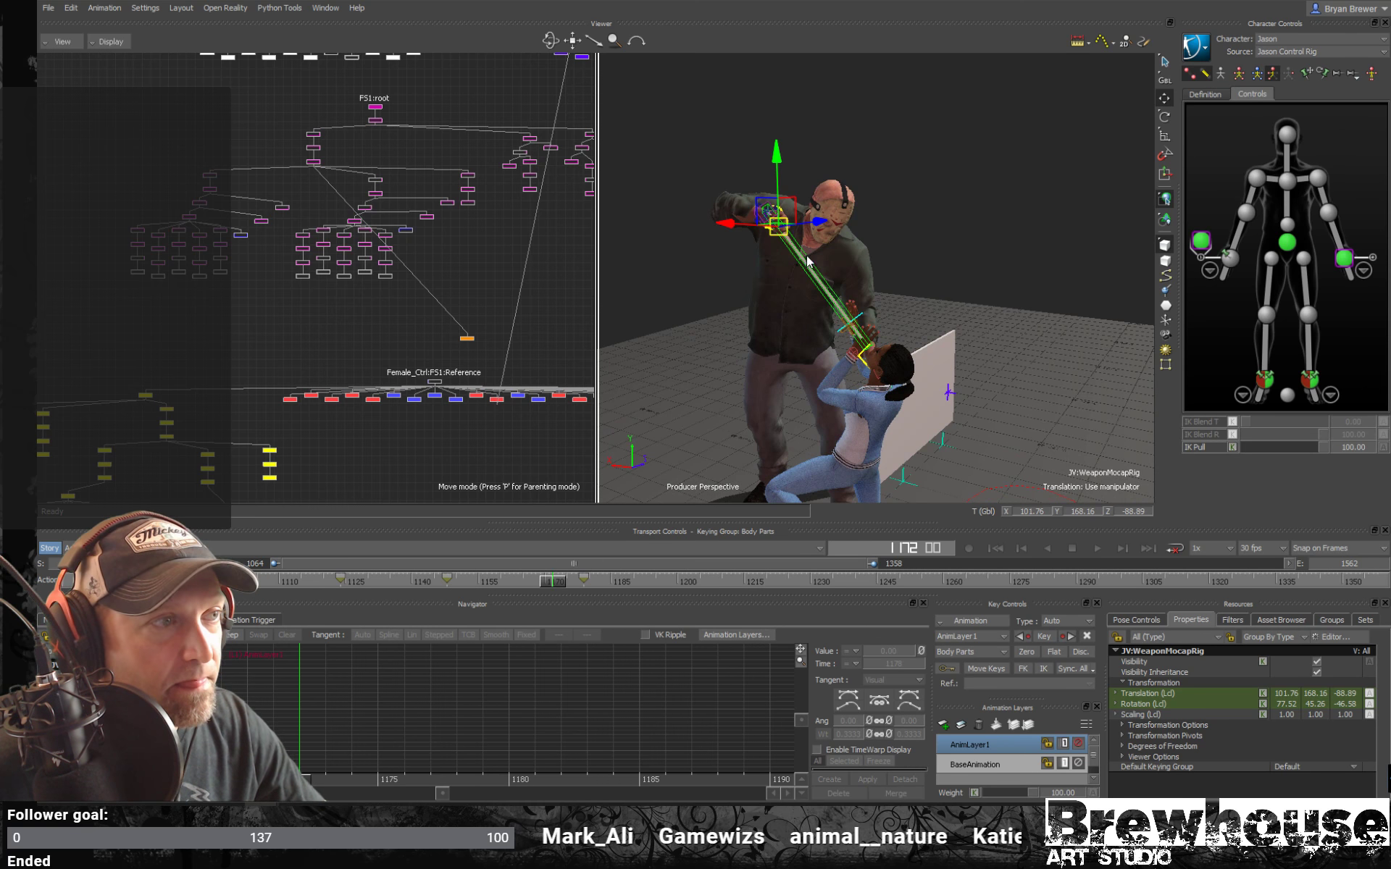
drag(771, 152, 788, 95)
Rotate the weapon rig at frame 1172 to about X 84.5, Y 46.3, Z -36.8 so it lines up with the stab.
alt+drag(850, 154, 860, 298)
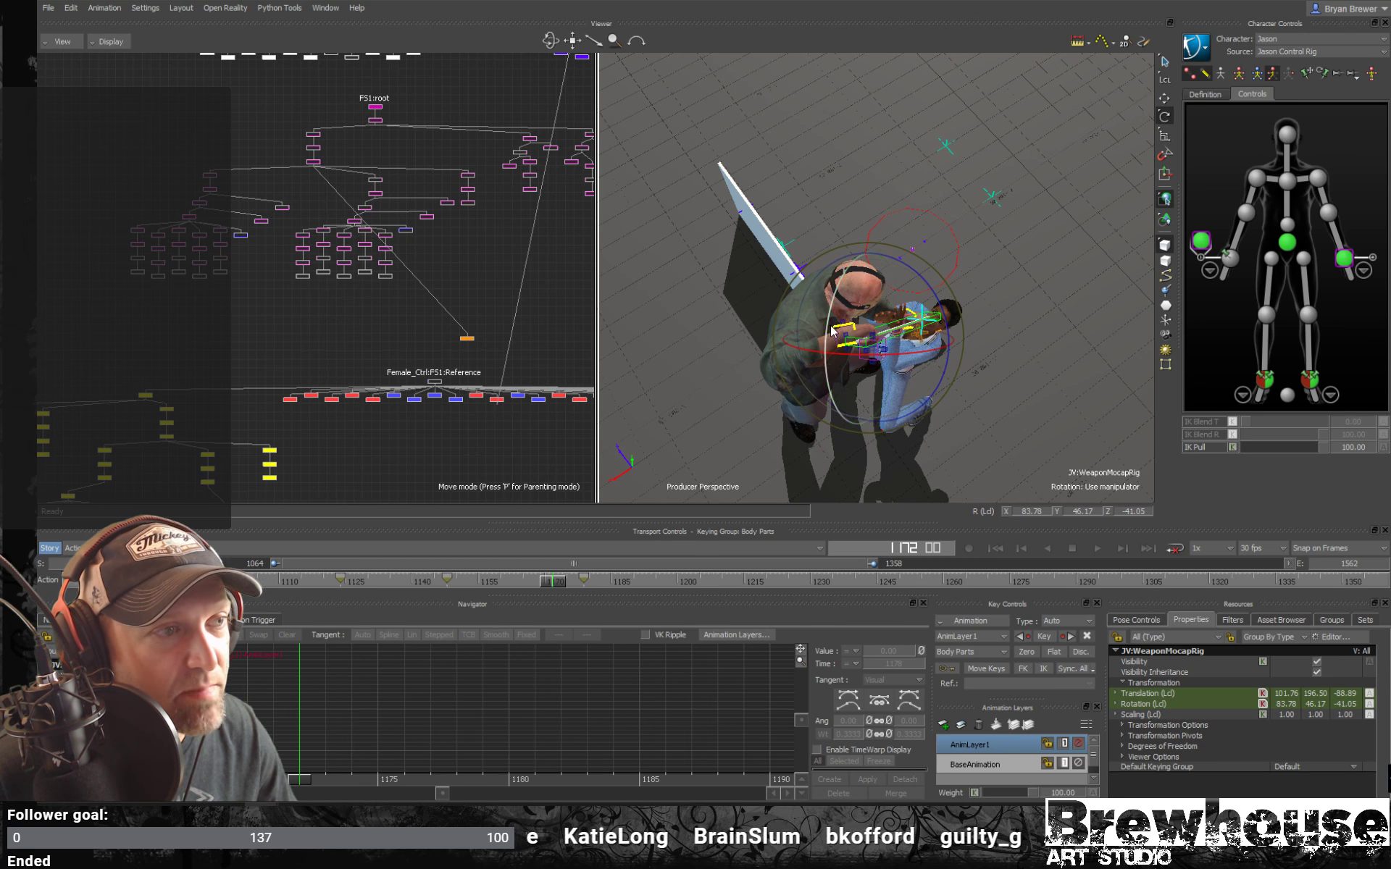
scroll(838, 335, up, 5)
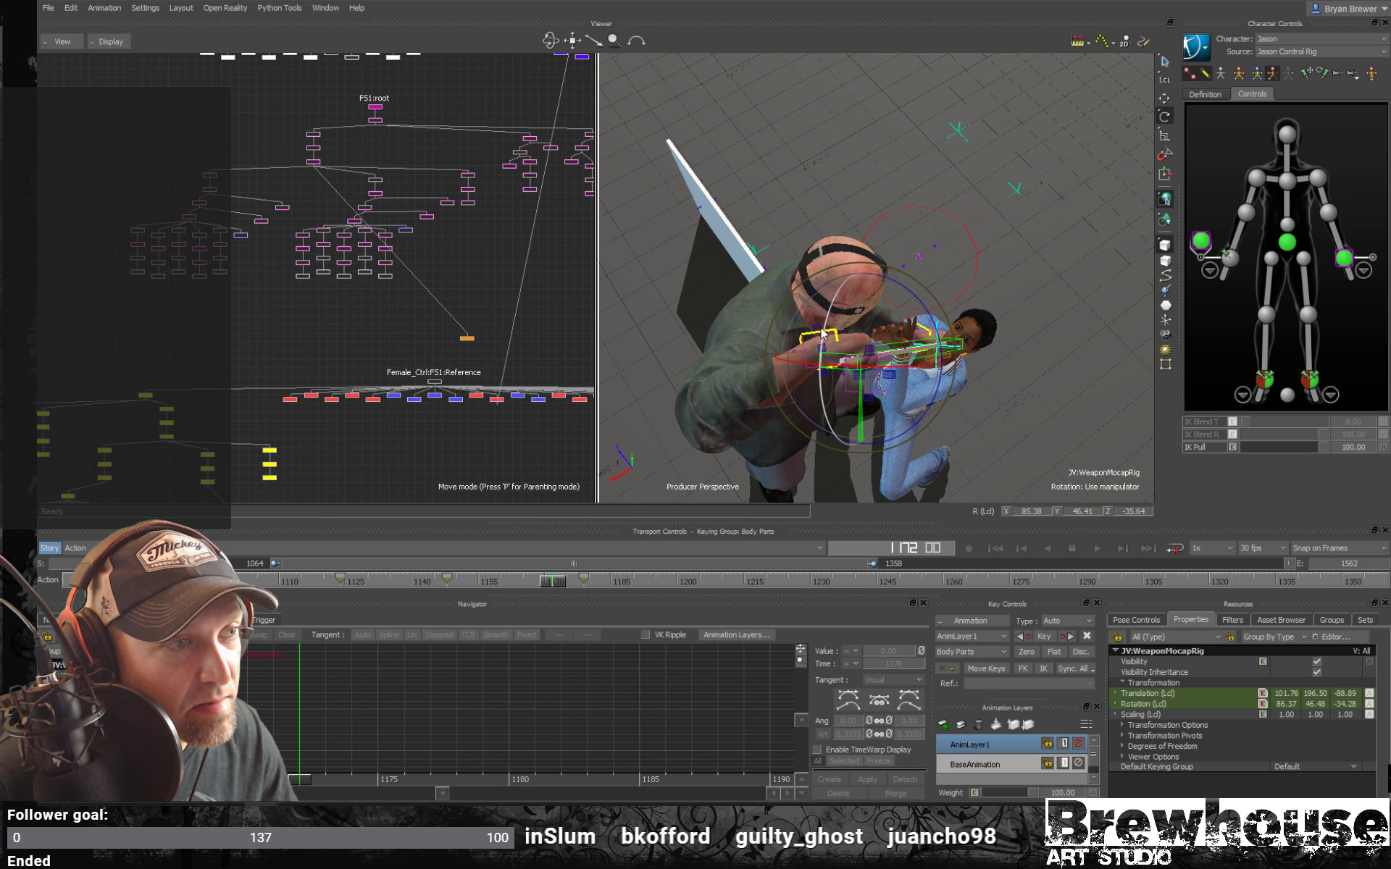
alt+drag(830, 341, 822, 338)
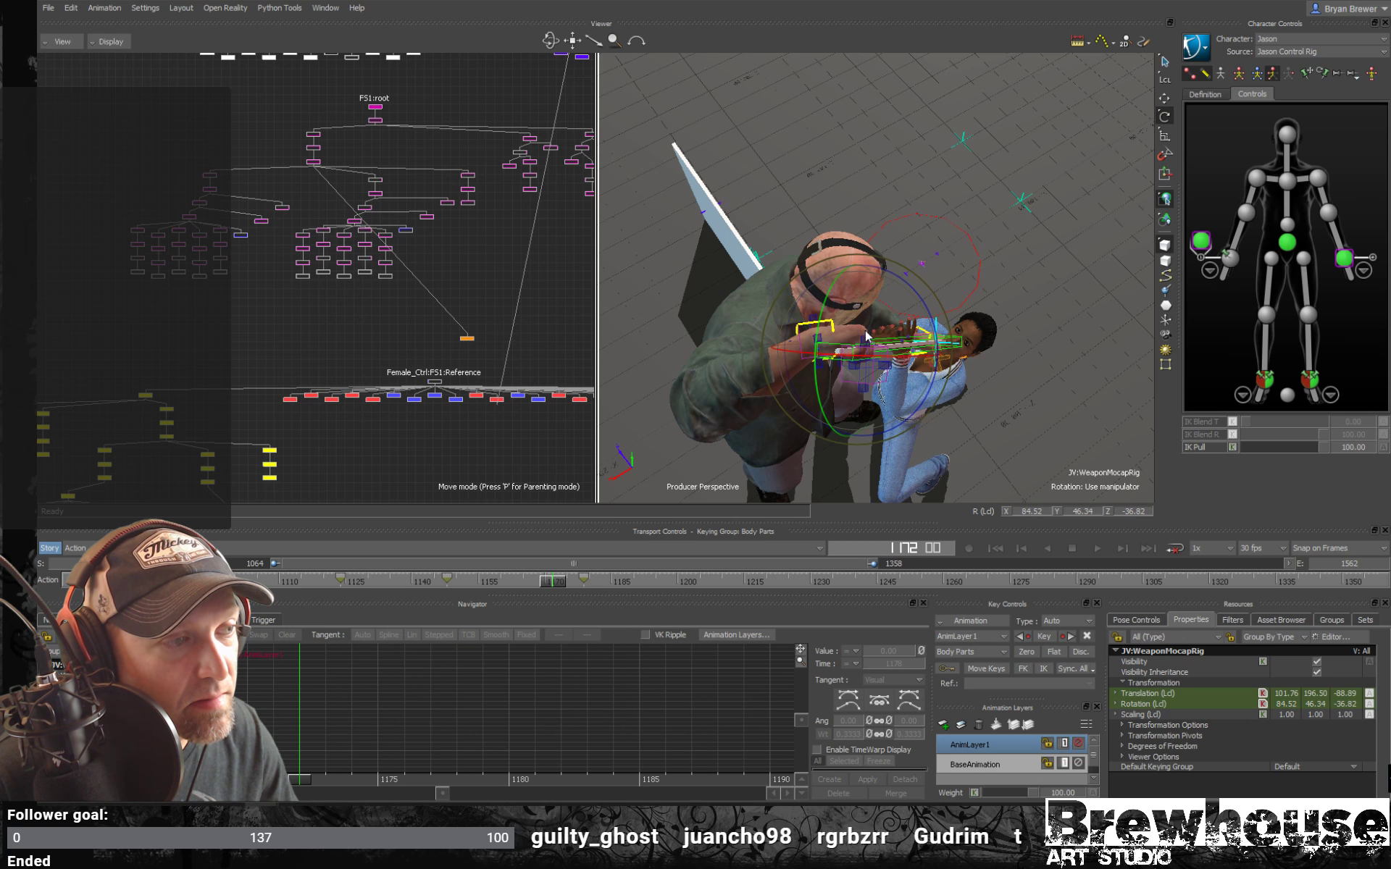
alt+drag(903, 339, 841, 221)
alt+drag(920, 275, 927, 276)
Play back the stab and shift the weapon rig's key from frame 1172 to frame 1175.
key(ctrl+space)
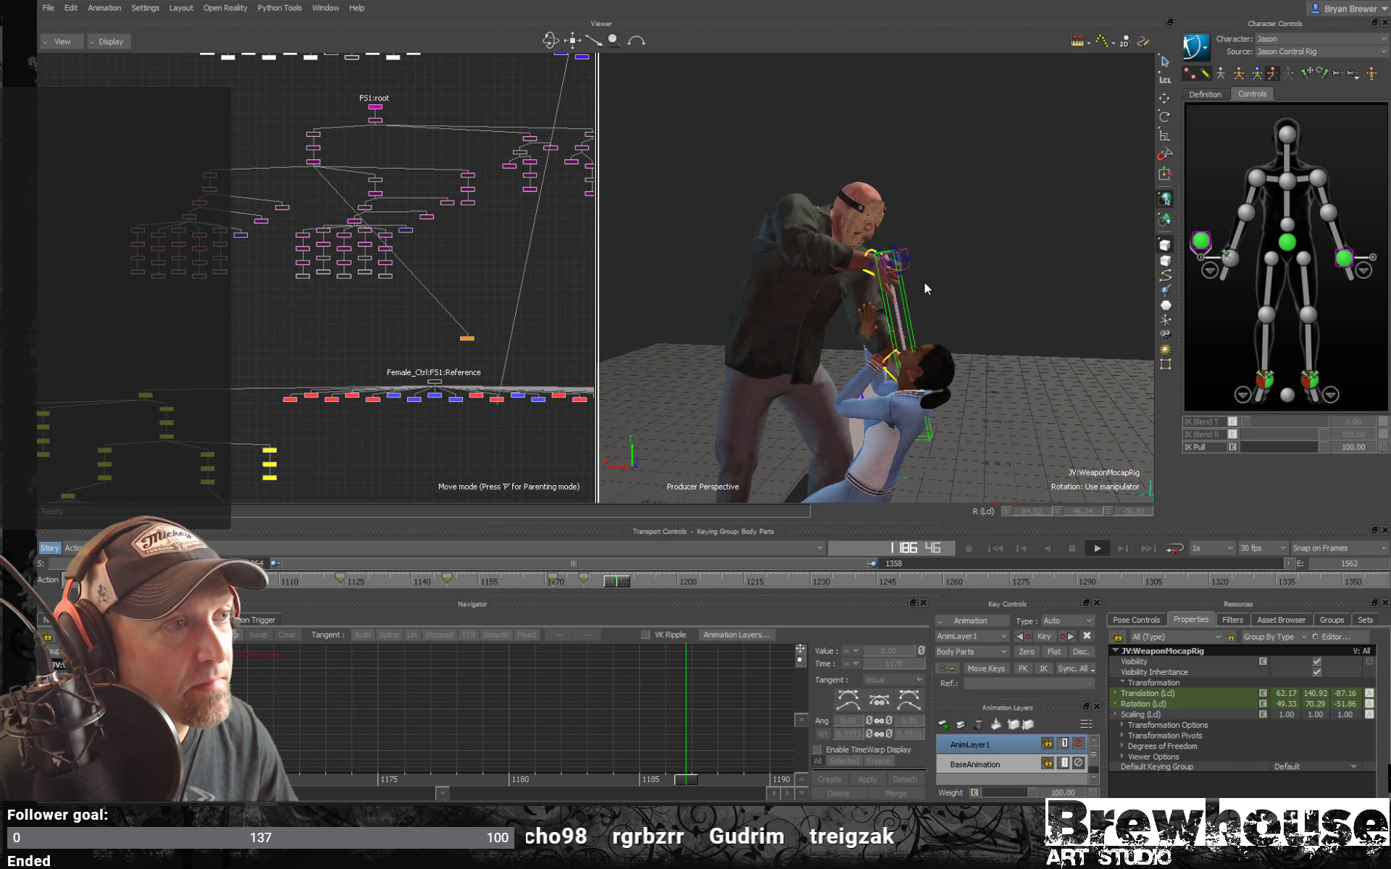
click(569, 583)
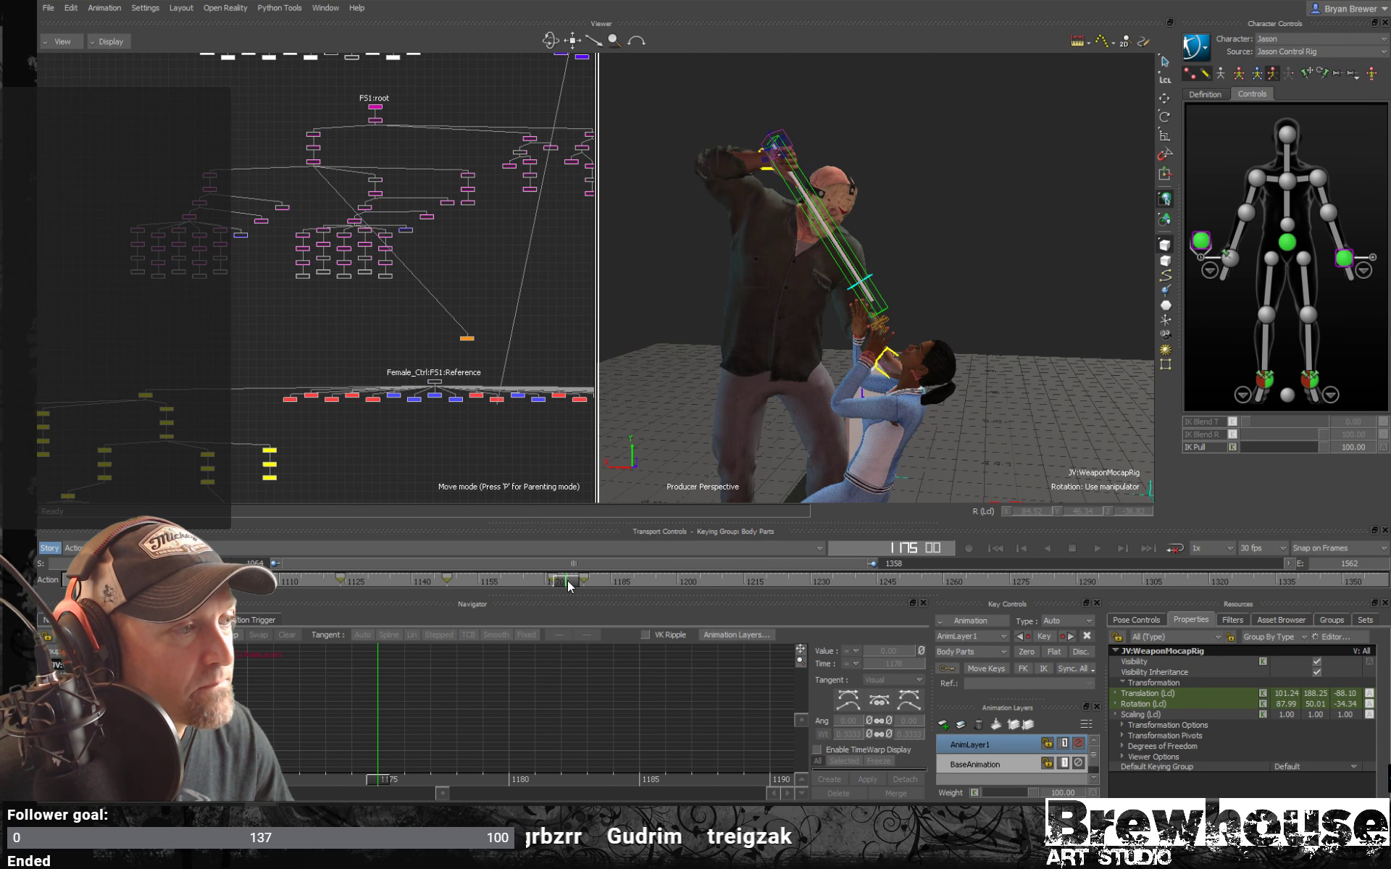
mouse_move(557, 583)
mouse_down()
mouse_move(581, 585)
mouse_move(564, 588)
mouse_up()
key(ctrl+space)
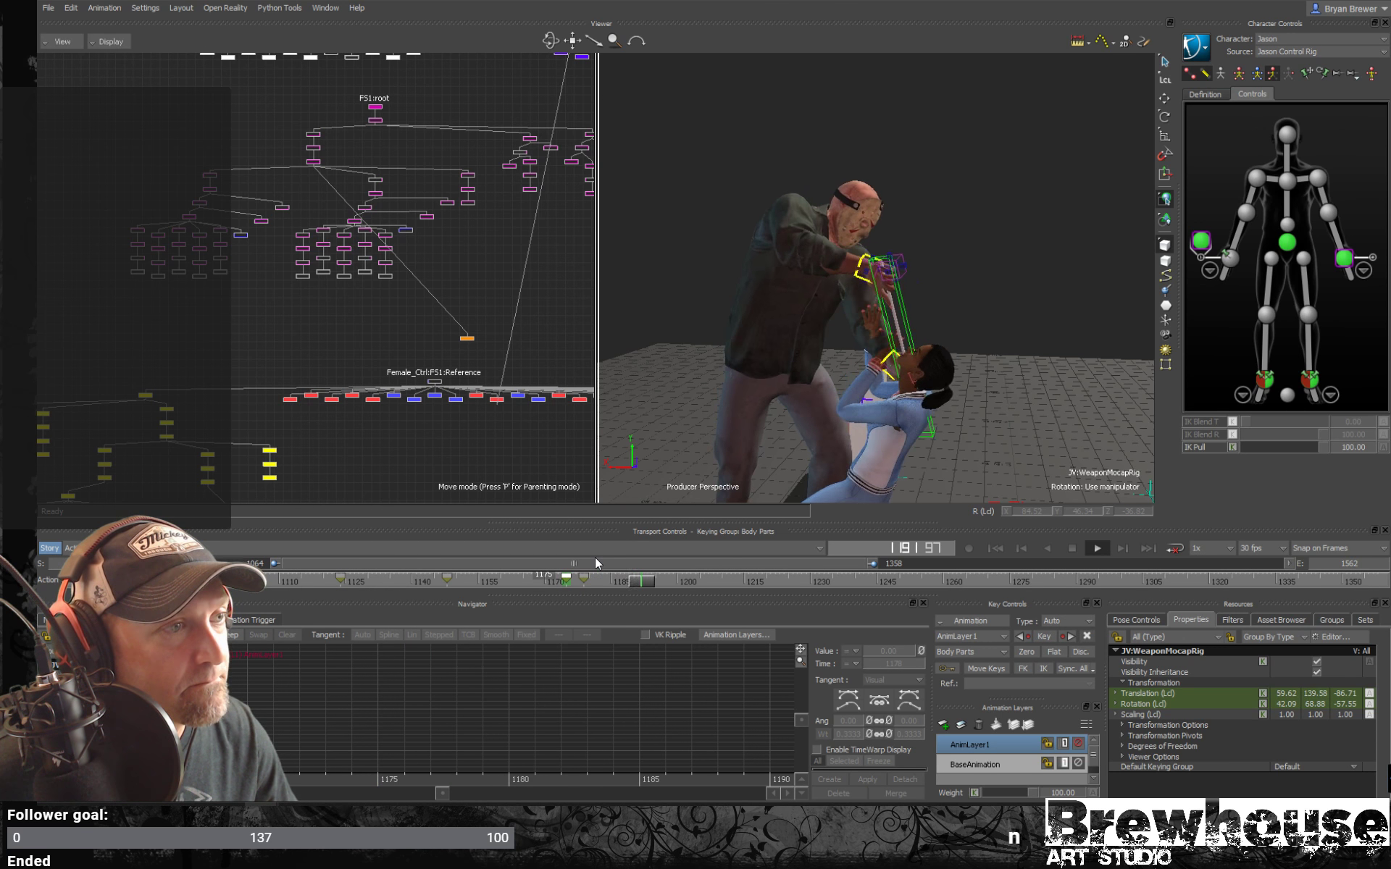
Play back the stab, the female's fall and the lead-up from about frame 1111 to check the weapon's motion.
drag(692, 593, 562, 582)
key(ctrl+space)
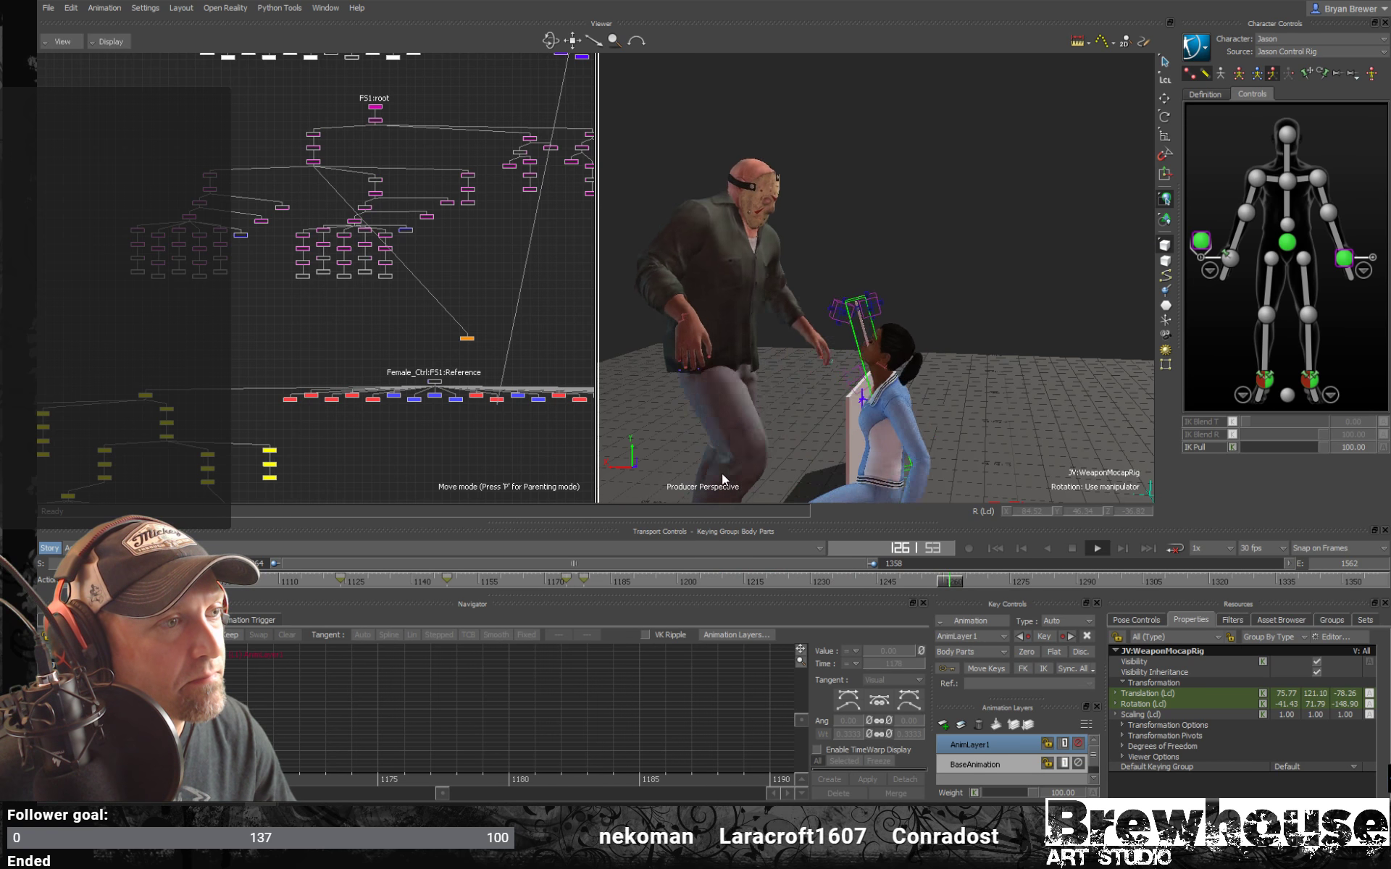
key(ctrl+space)
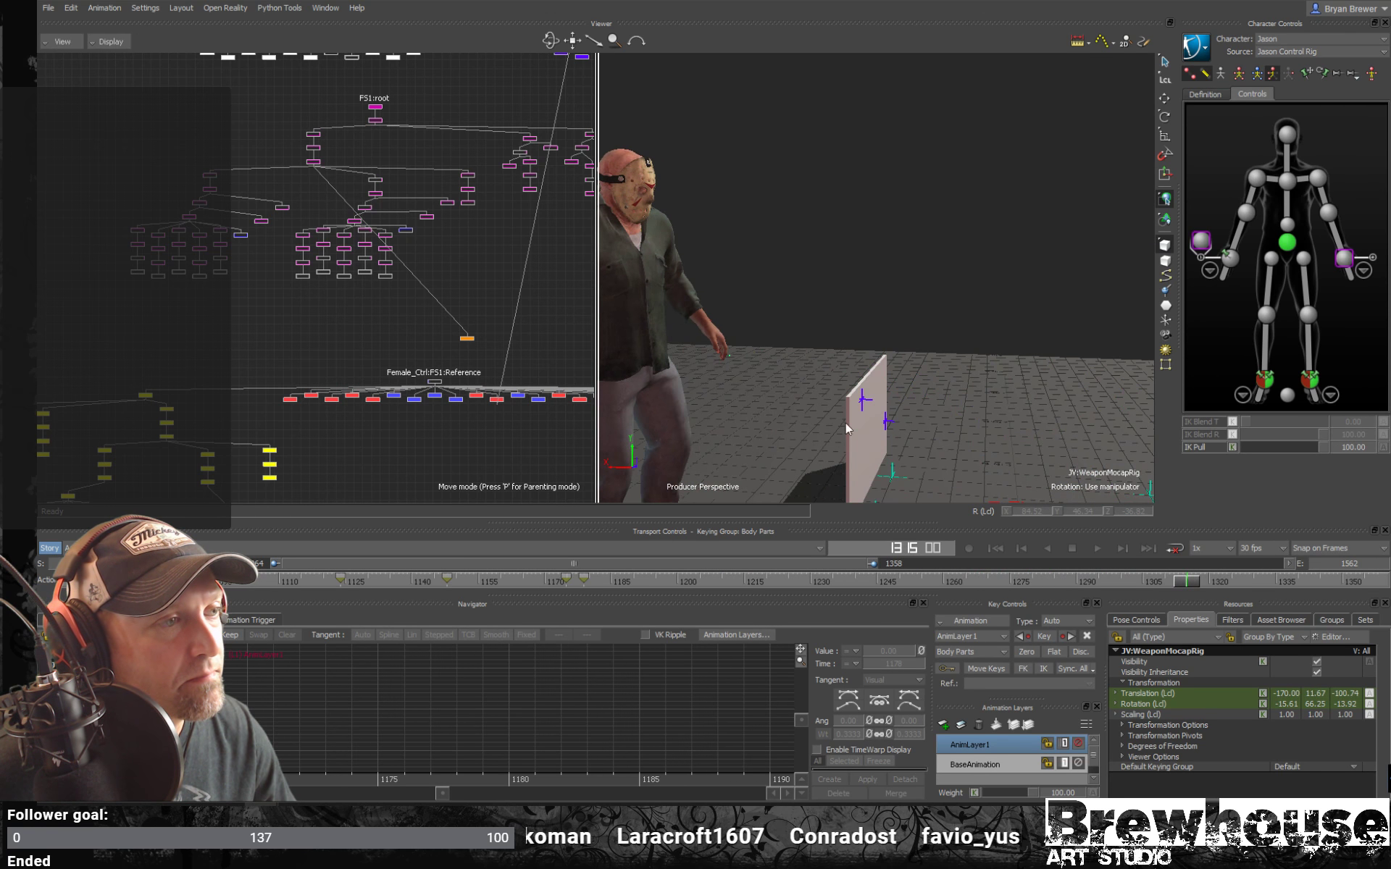
drag(586, 583, 997, 565)
ctrl+drag(916, 391, 915, 341)
key(ctrl+space)
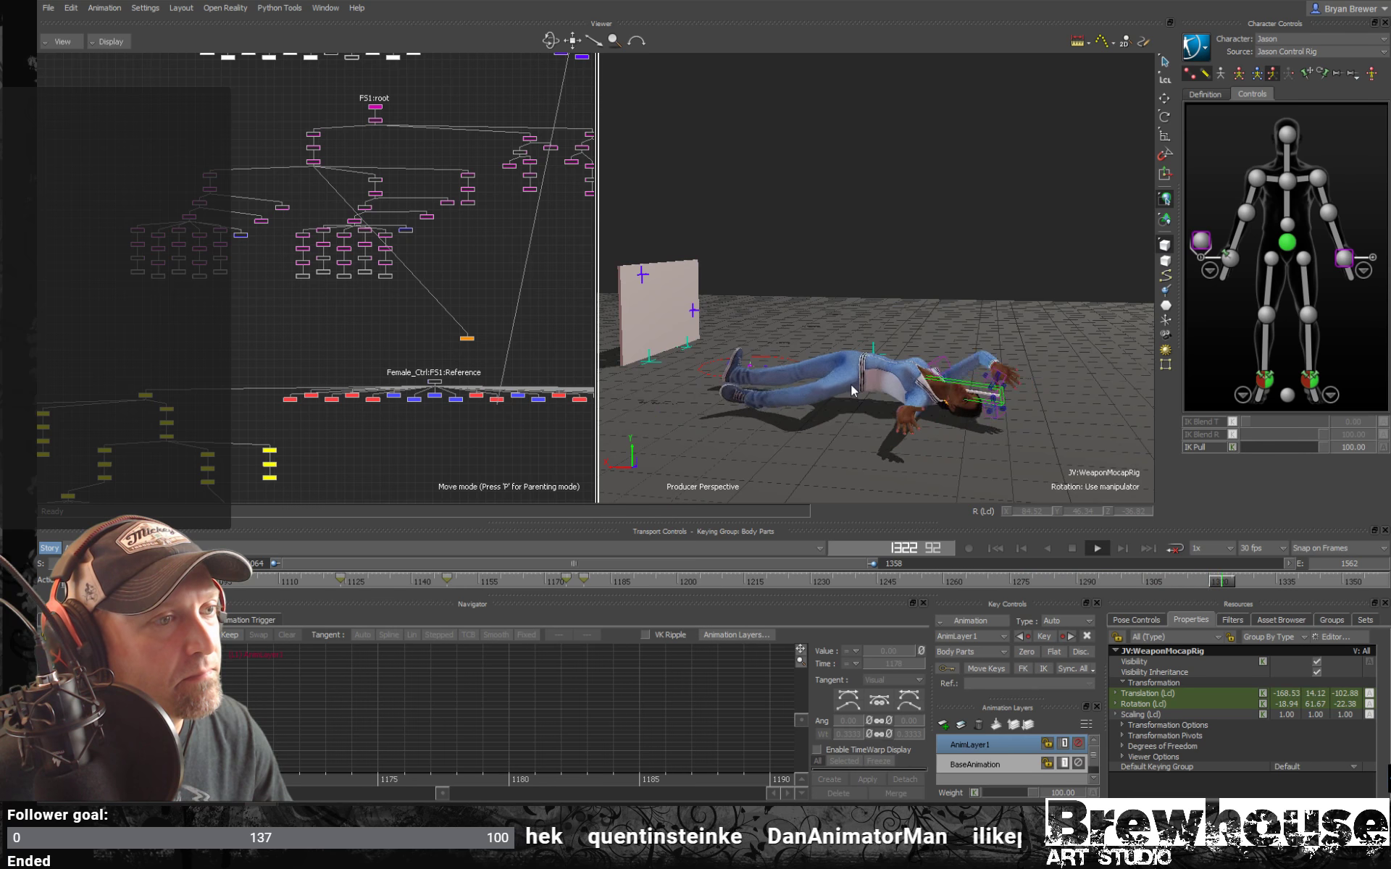
mouse_move(915, 394)
ctrl+shift+mouse_down()
mouse_move(967, 381)
mouse_move(933, 389)
ctrl+shift+mouse_up()
key(space)
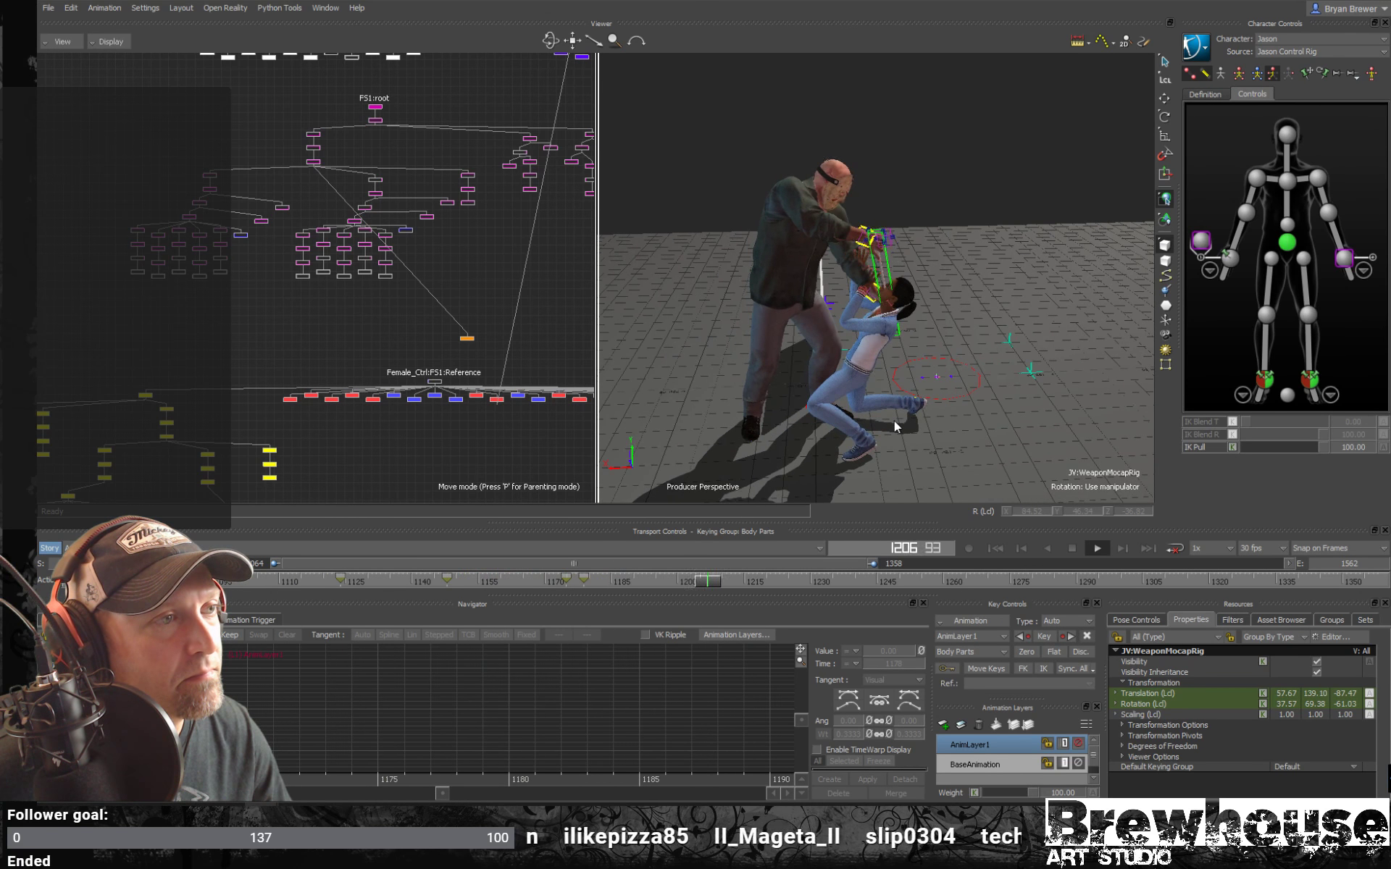
key(space)
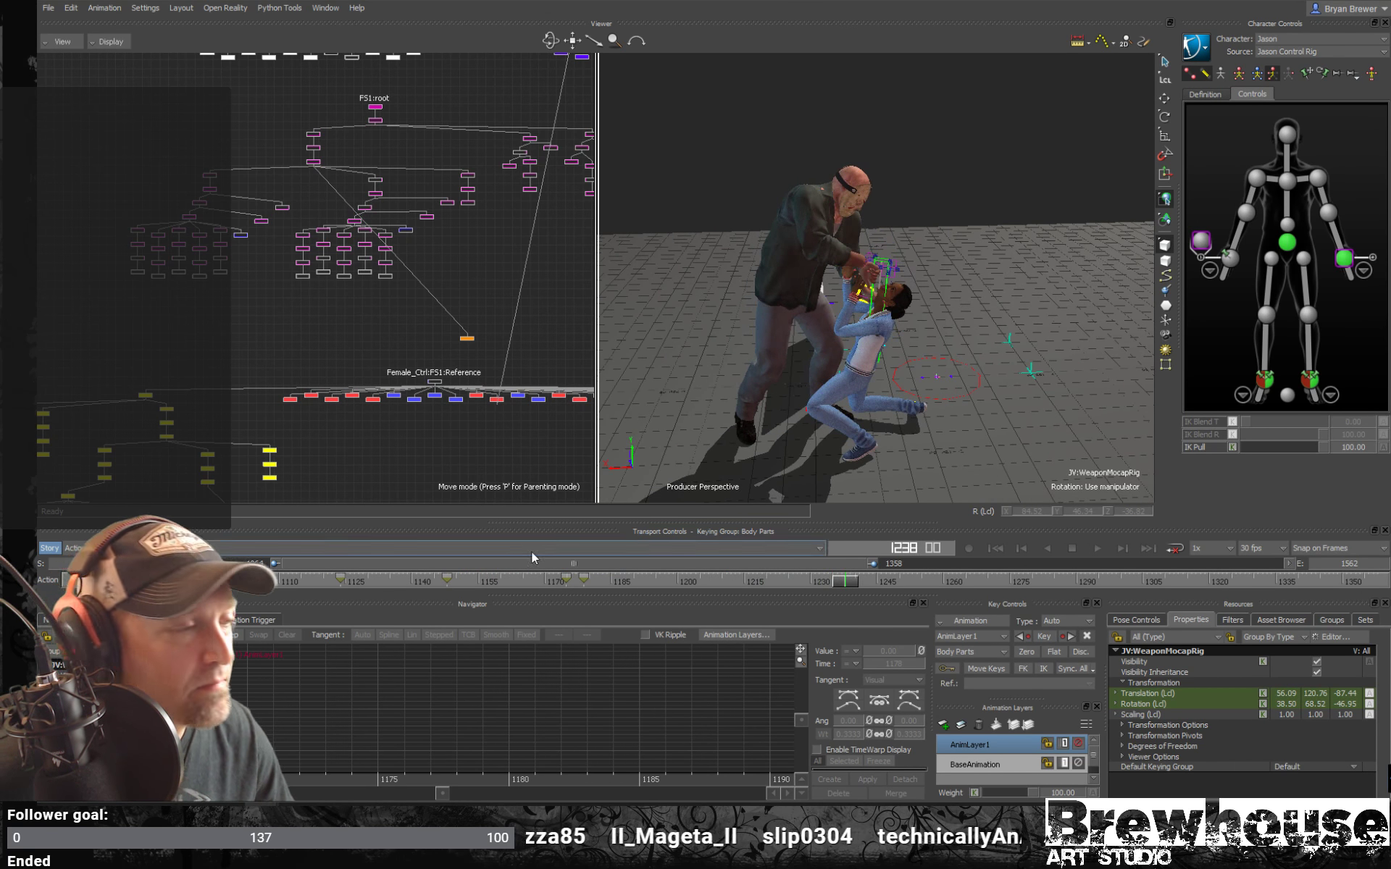
drag(540, 579, 283, 580)
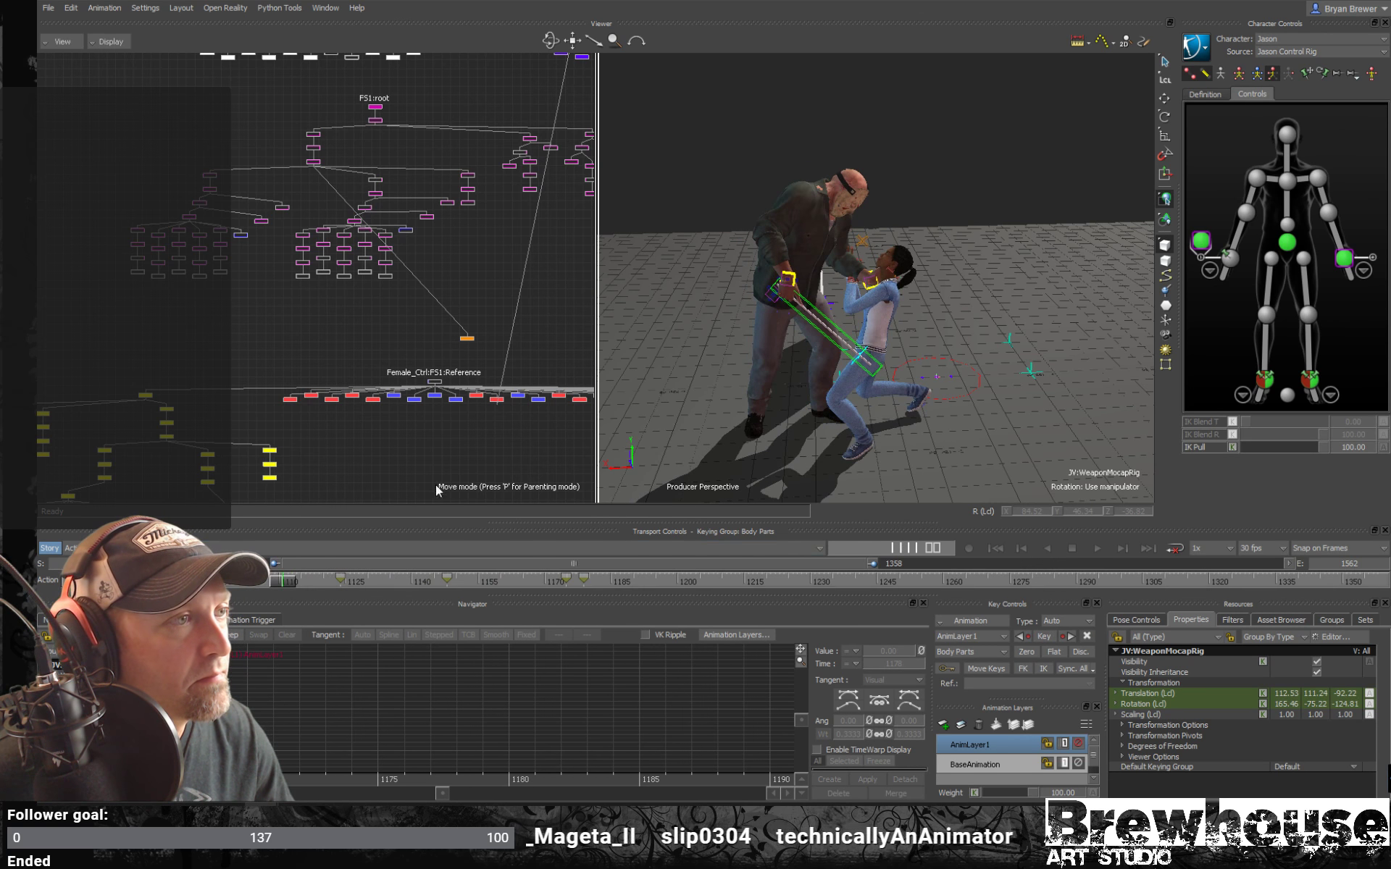
key(space)
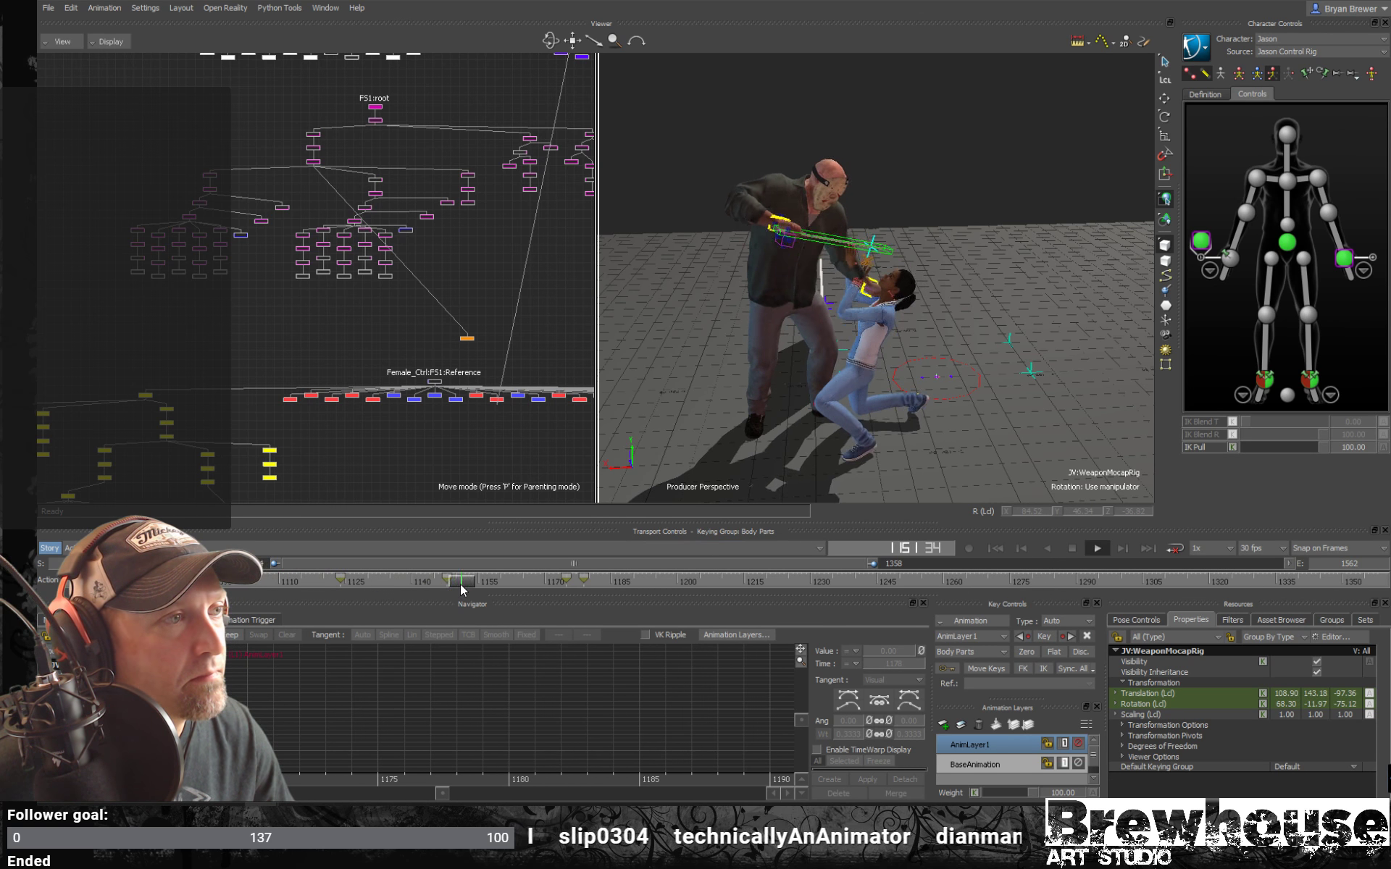
key(space)
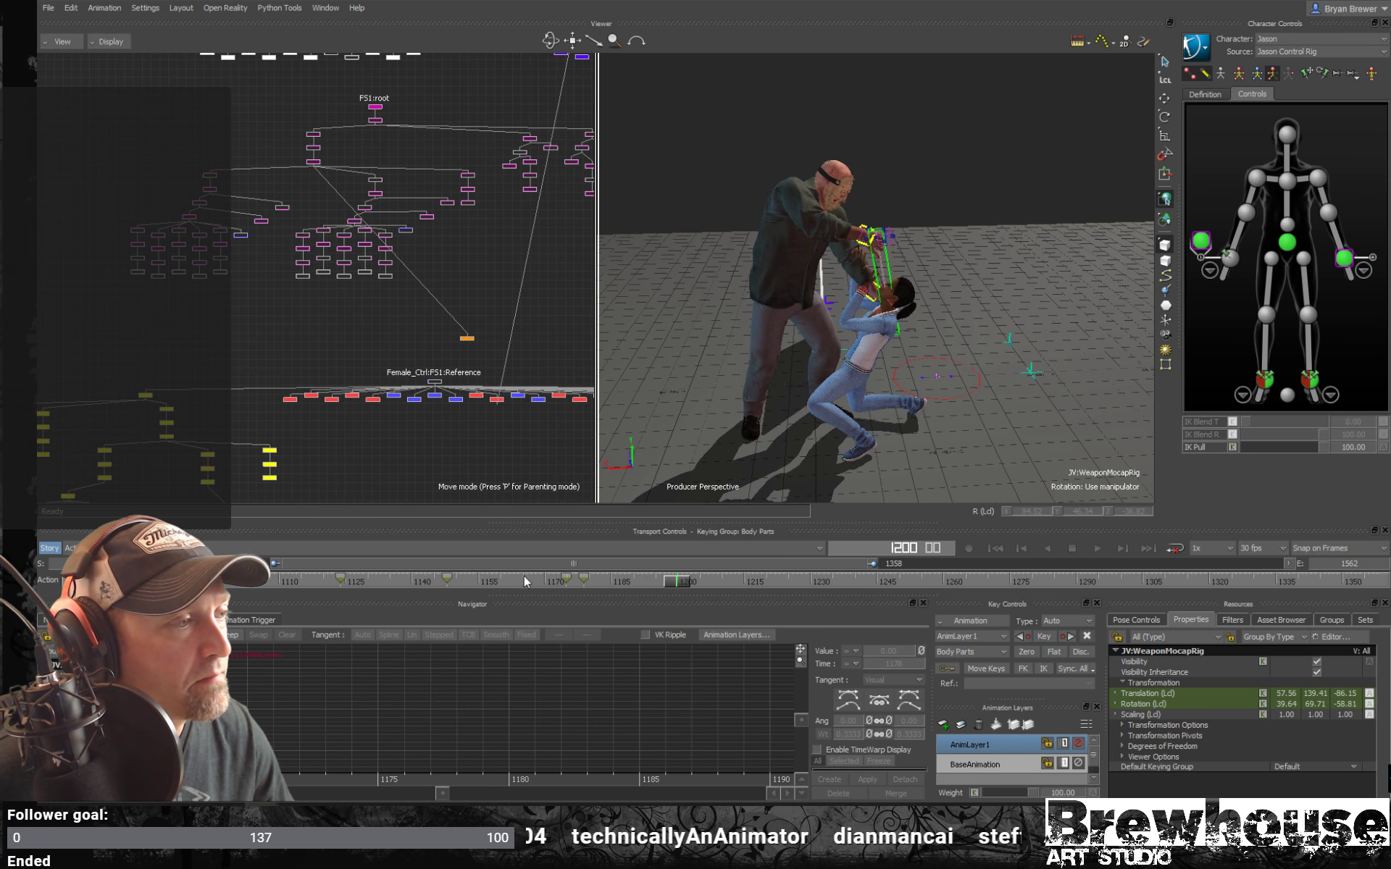
Key the weapon rig at frame 1165, raise it to about 203.9 on the global Y axis and play back the swing.
click(524, 577)
mouse_move(534, 582)
mouse_down()
mouse_move(567, 584)
mouse_move(523, 585)
mouse_up()
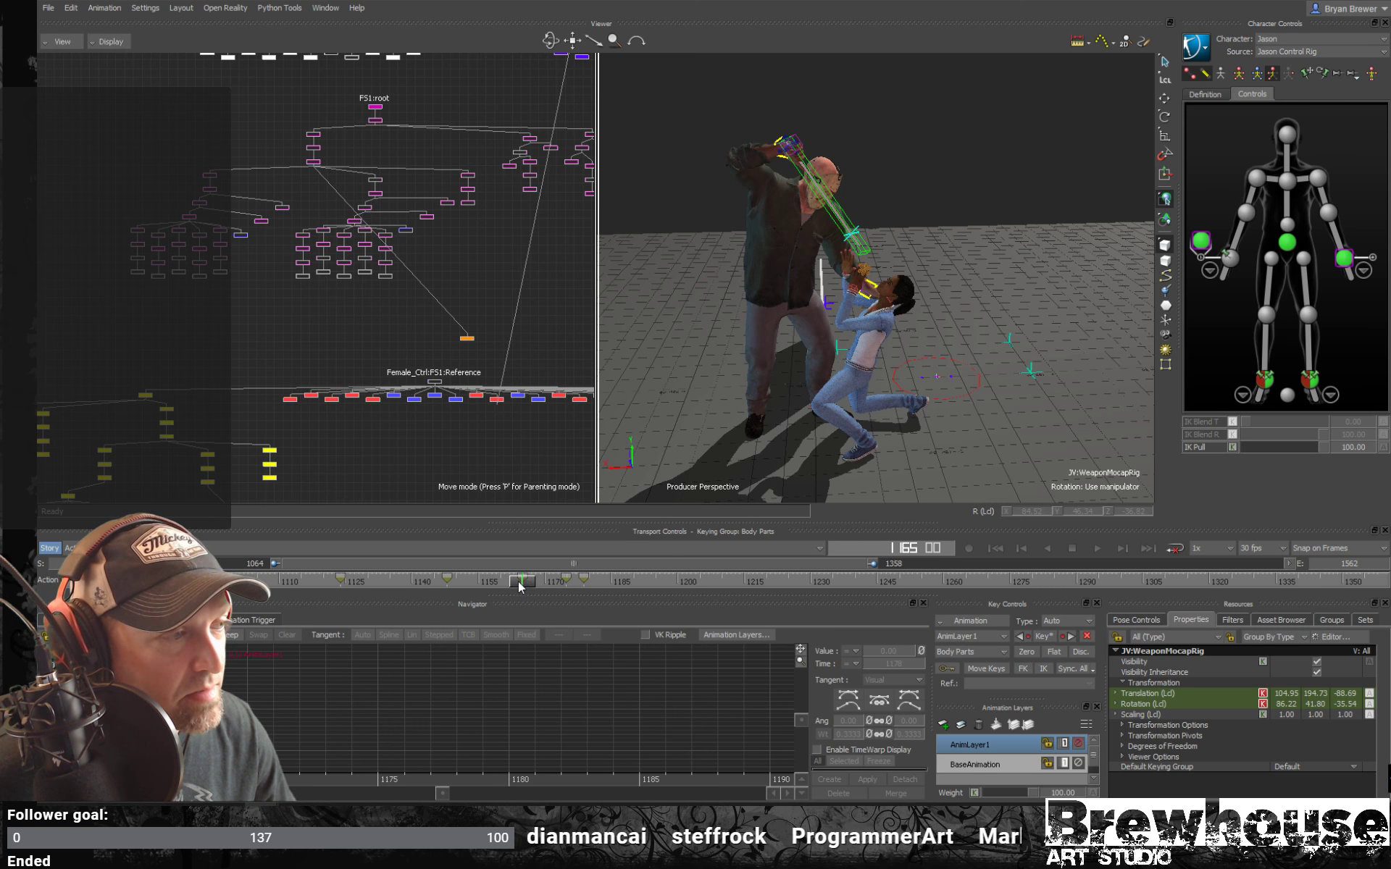
mouse_move(518, 584)
mouse_down()
mouse_move(364, 590)
mouse_move(580, 598)
mouse_move(523, 598)
mouse_up()
key(t)
ctrl+shift+drag(775, 230, 865, 242)
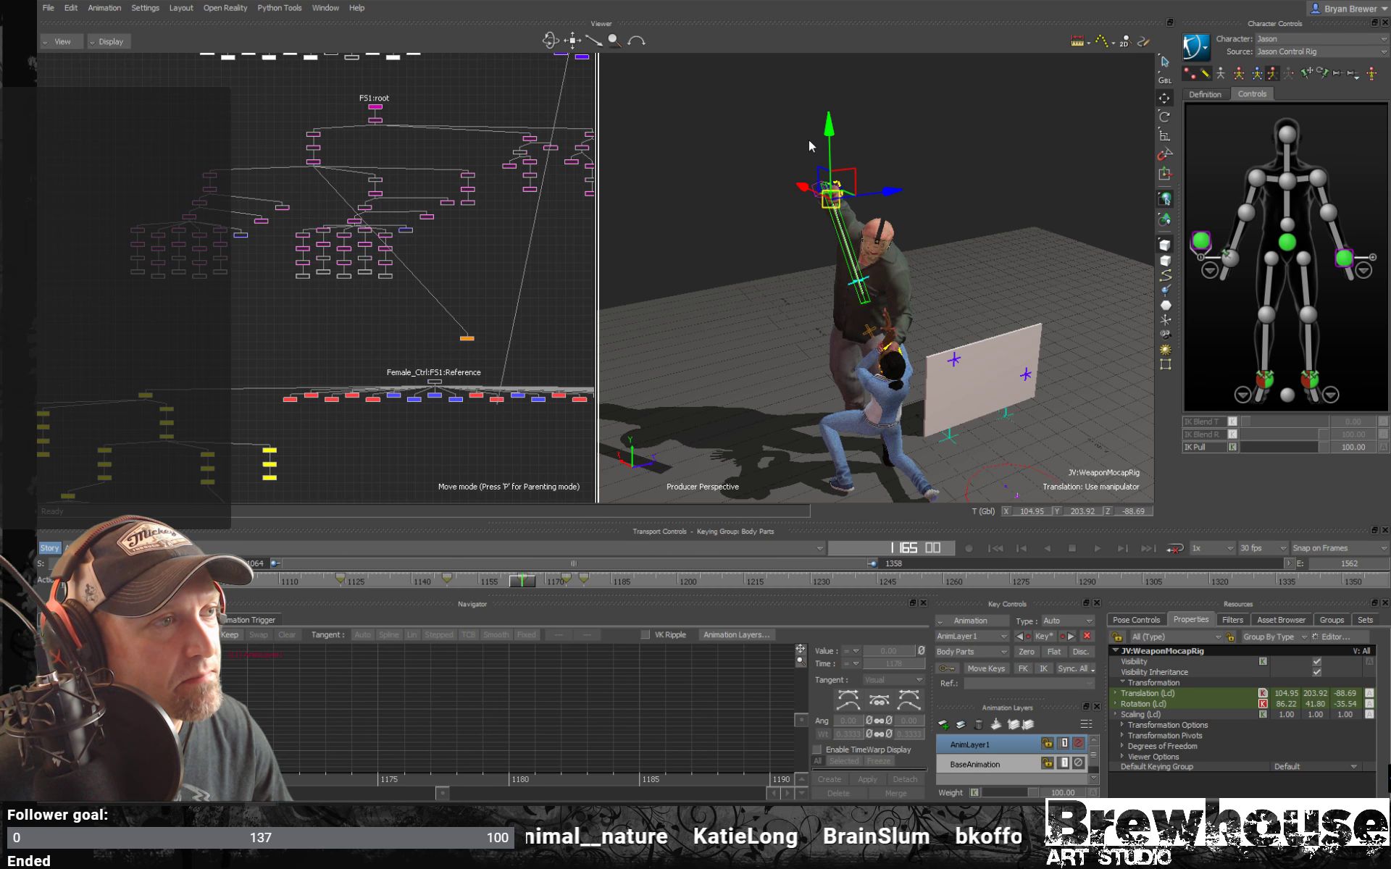
drag(803, 394, 901, 360)
key(space)
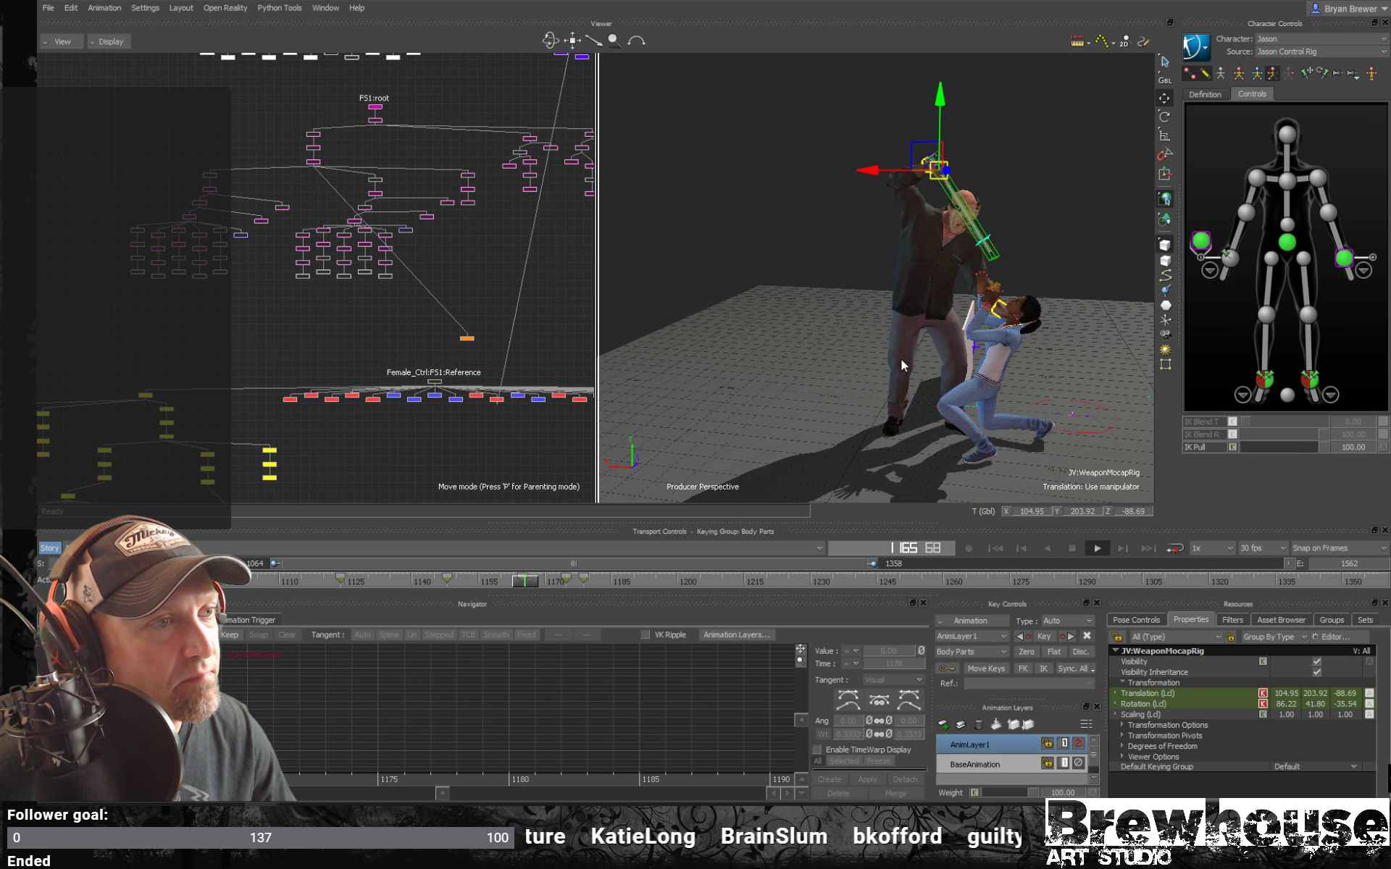
key(space)
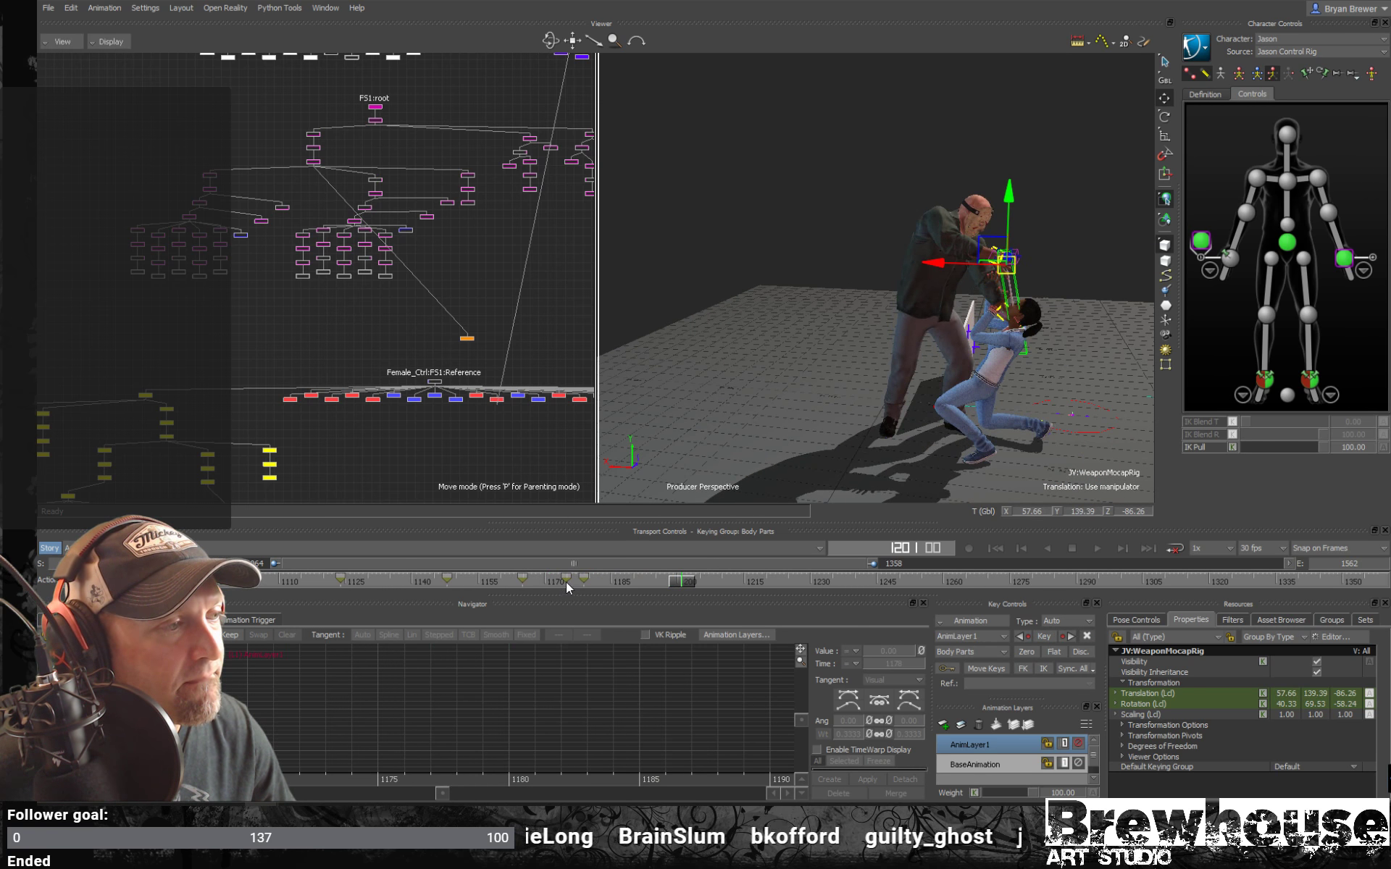
Raise the weapon rig further and pull it back at frame 1175, to about X 109.2, Y 214.5.
click(566, 580)
key(Right)
drag(942, 111, 942, 102)
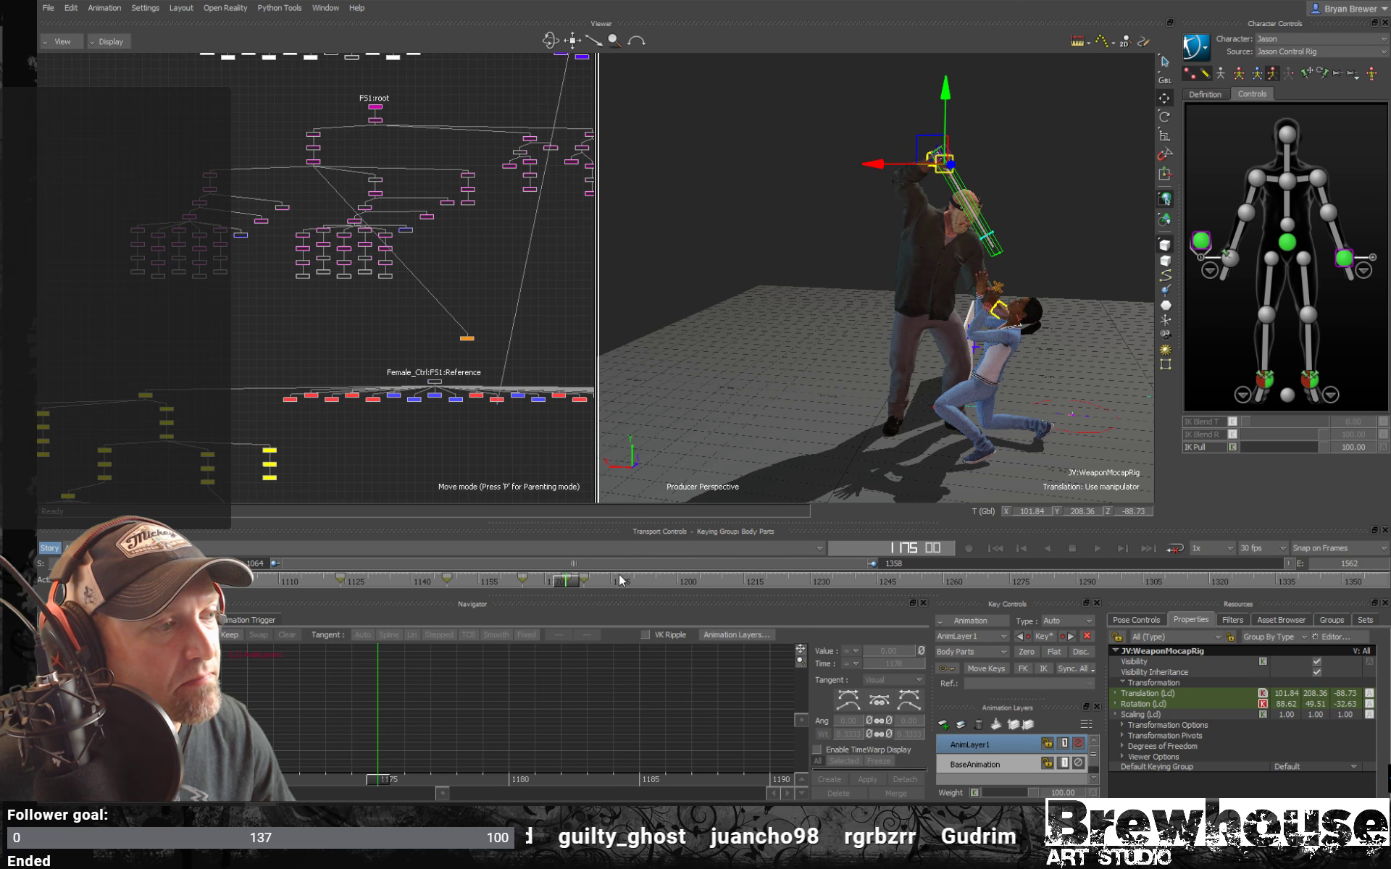
key(ctrl+space)
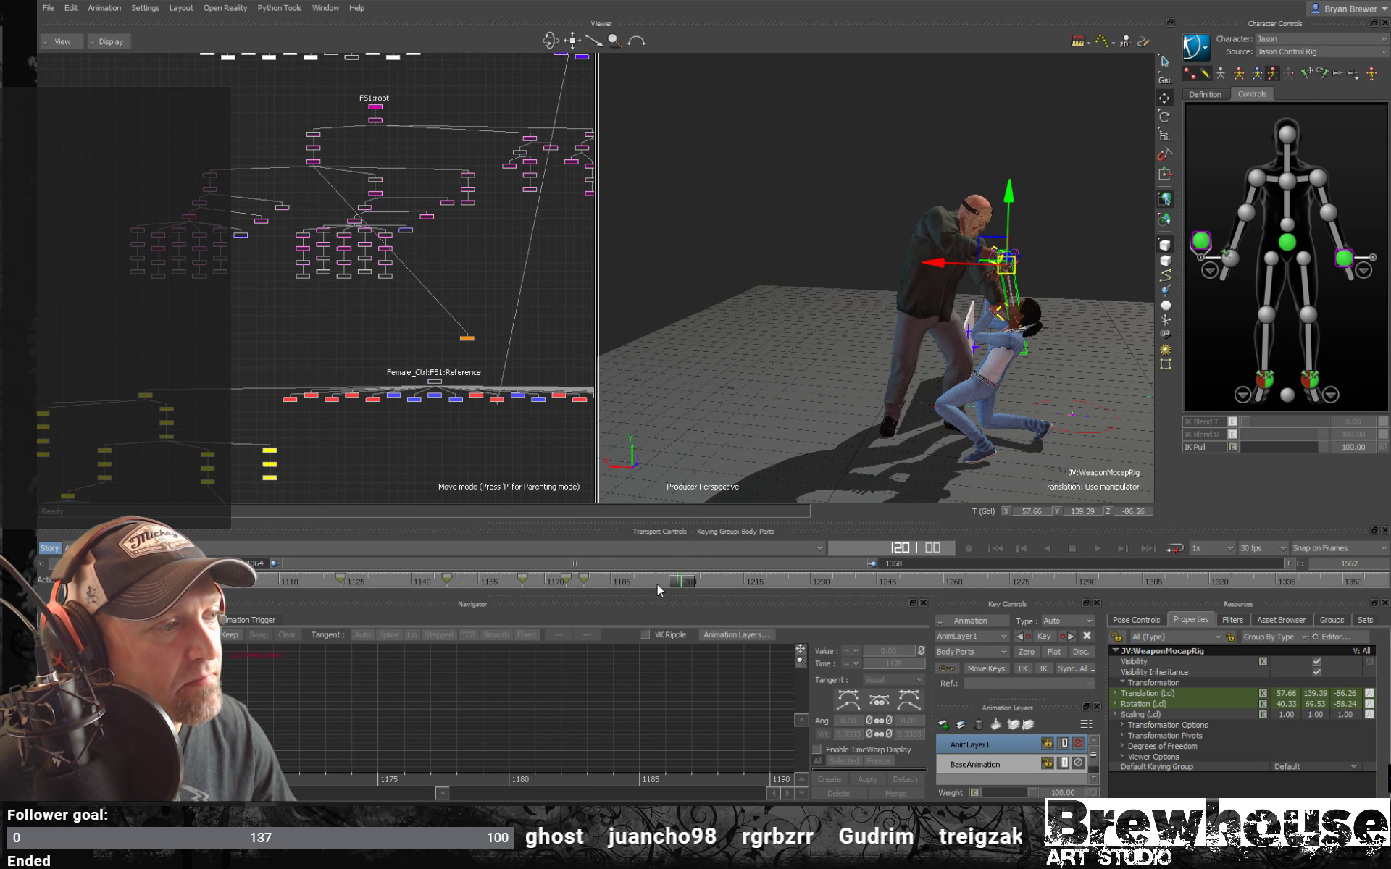
drag(657, 583, 567, 581)
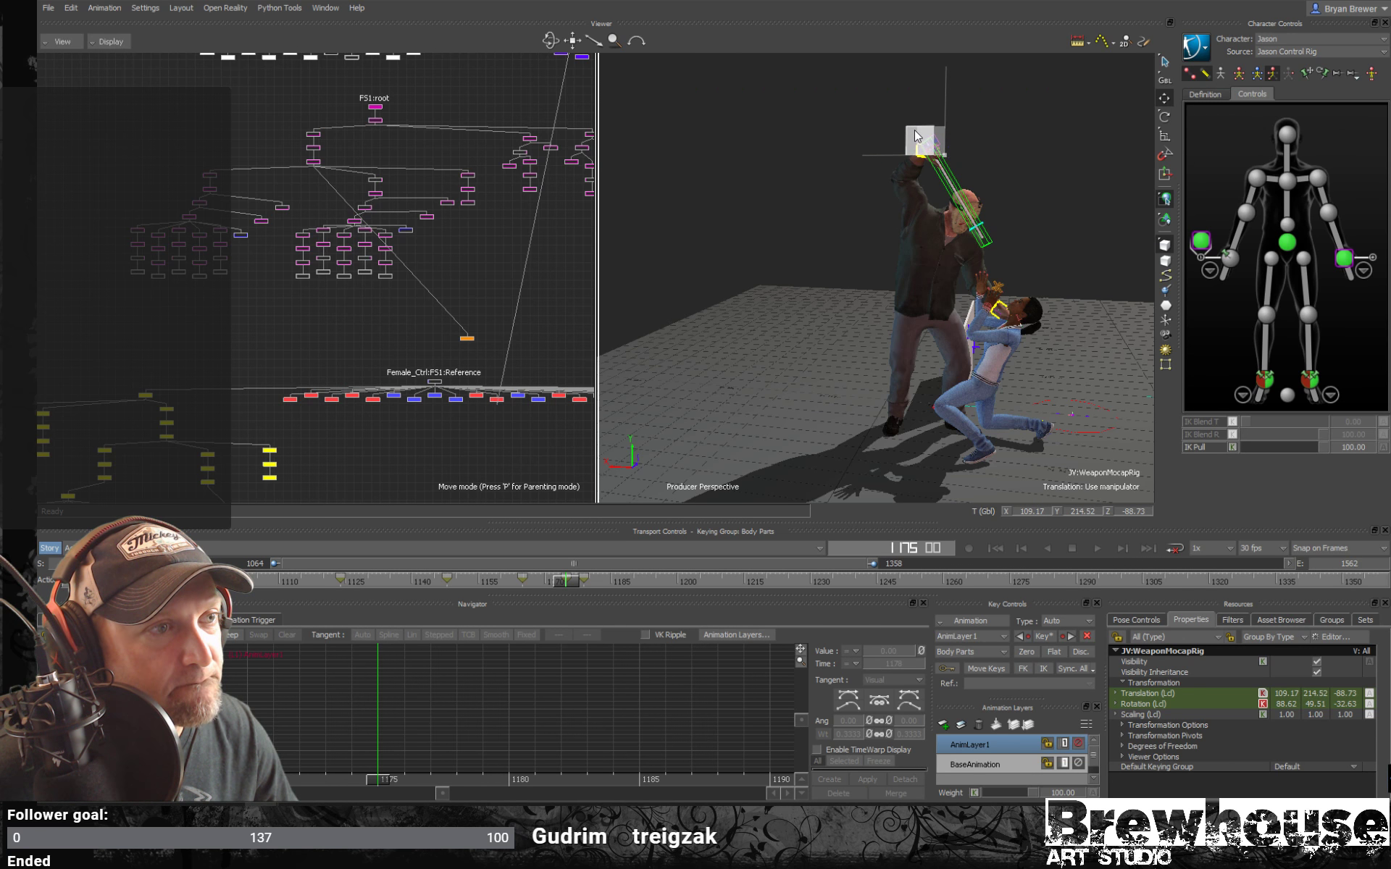
Reposition the weapon rig at frame 1165 to about X 110.4, Y 207.3.
drag(568, 584, 520, 583)
drag(910, 149, 906, 145)
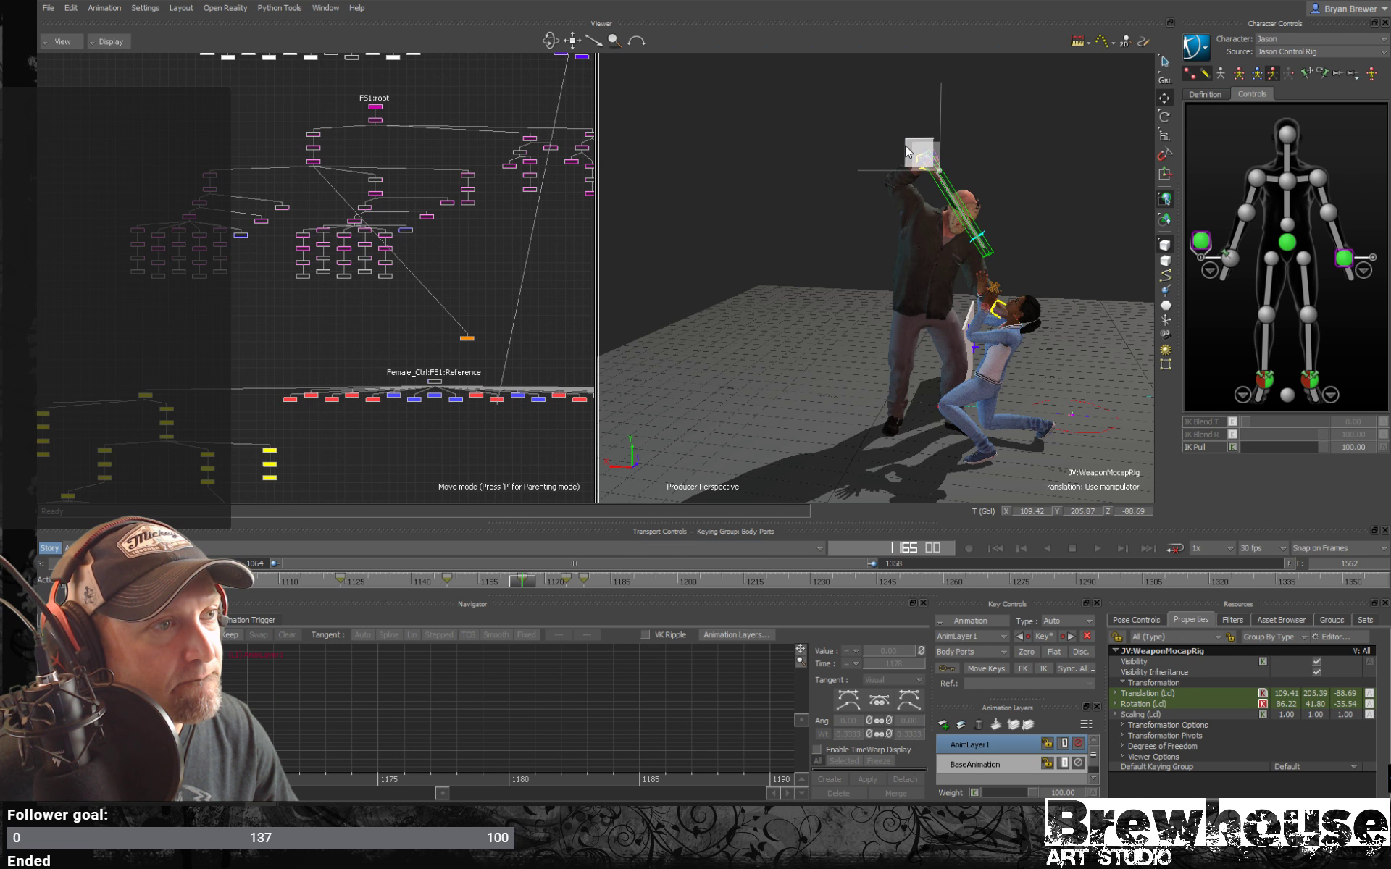
key(t)
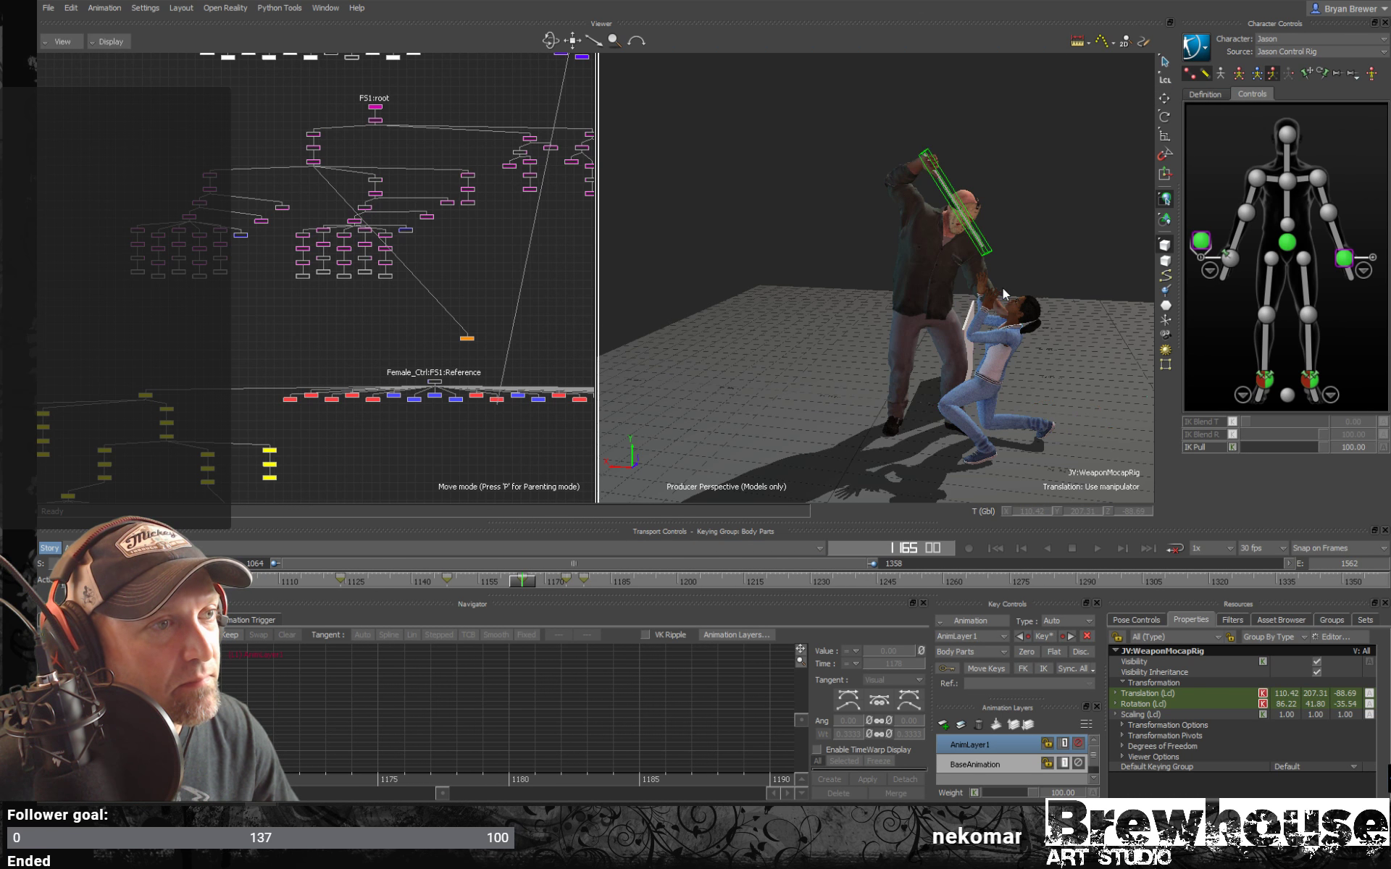
Cycle the viewer's display of rig elements, deselect the weapon rig and play back the revised swing up close.
key(ctrl+a)
key(ctrl+a)
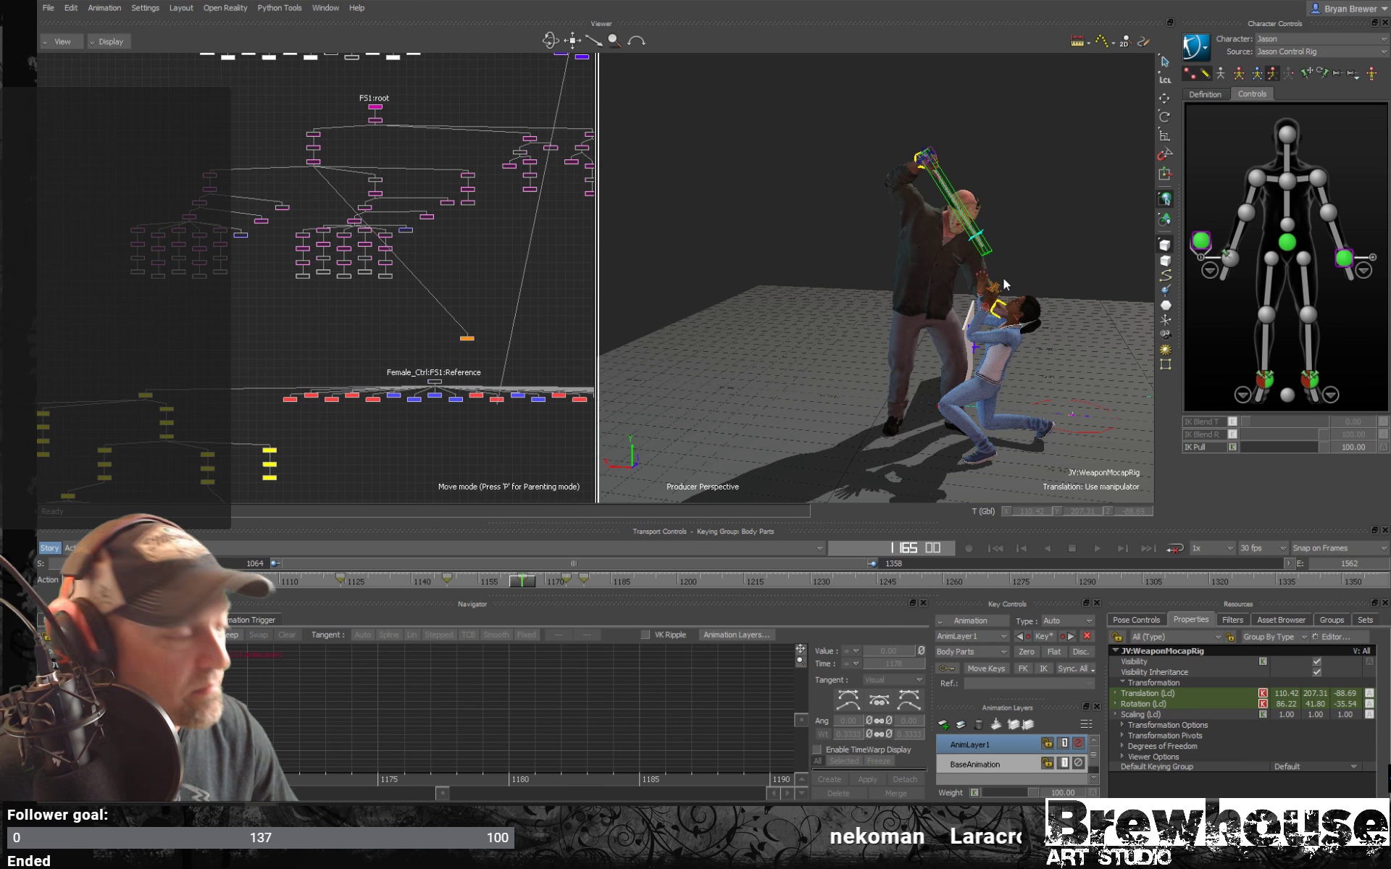
mouse_move(1005, 277)
shift+mouse_down()
mouse_move(981, 283)
mouse_move(1003, 275)
mouse_move(985, 268)
shift+mouse_up()
click(981, 283)
key(space)
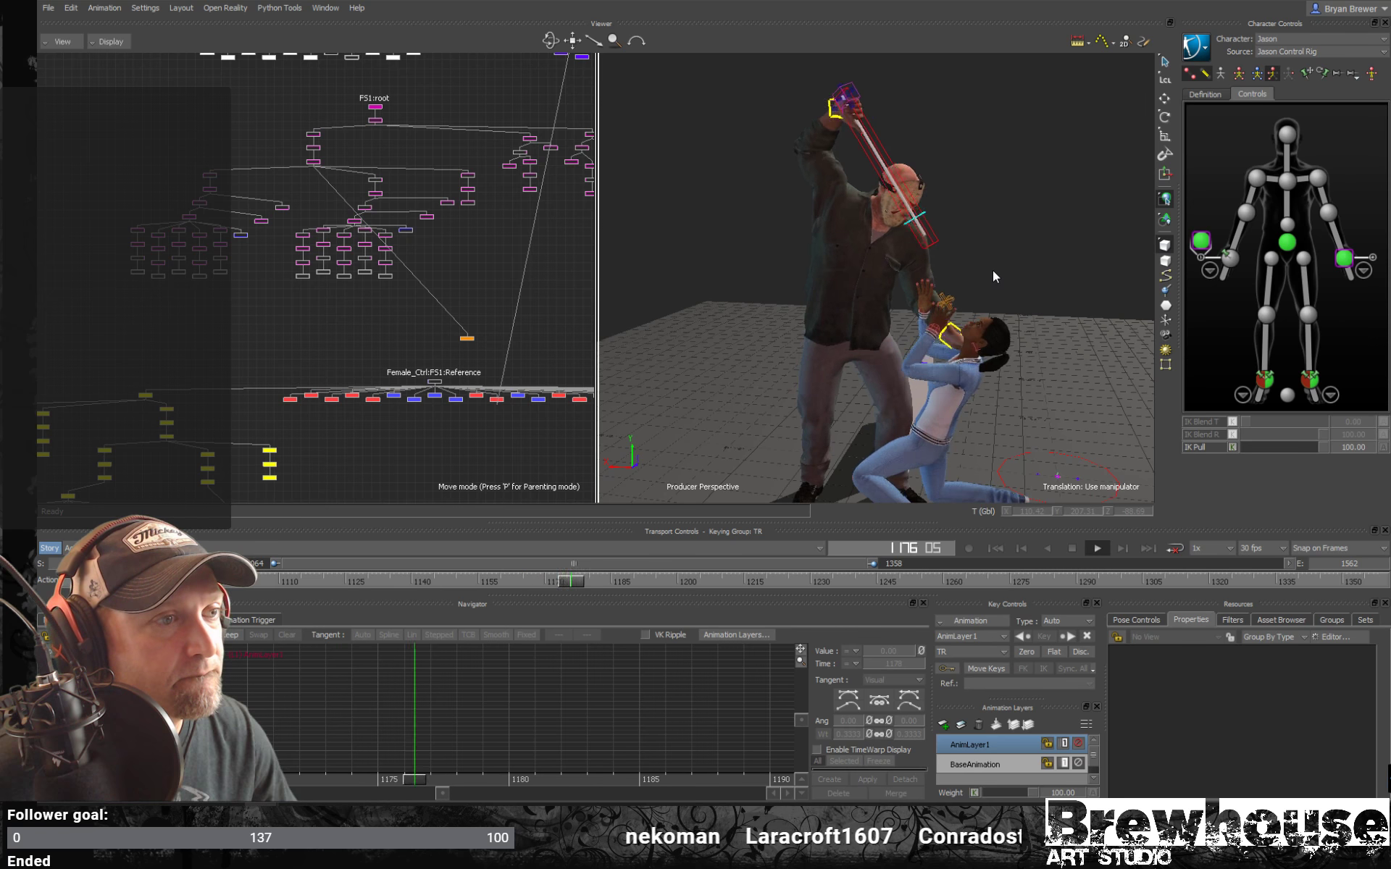
key(space)
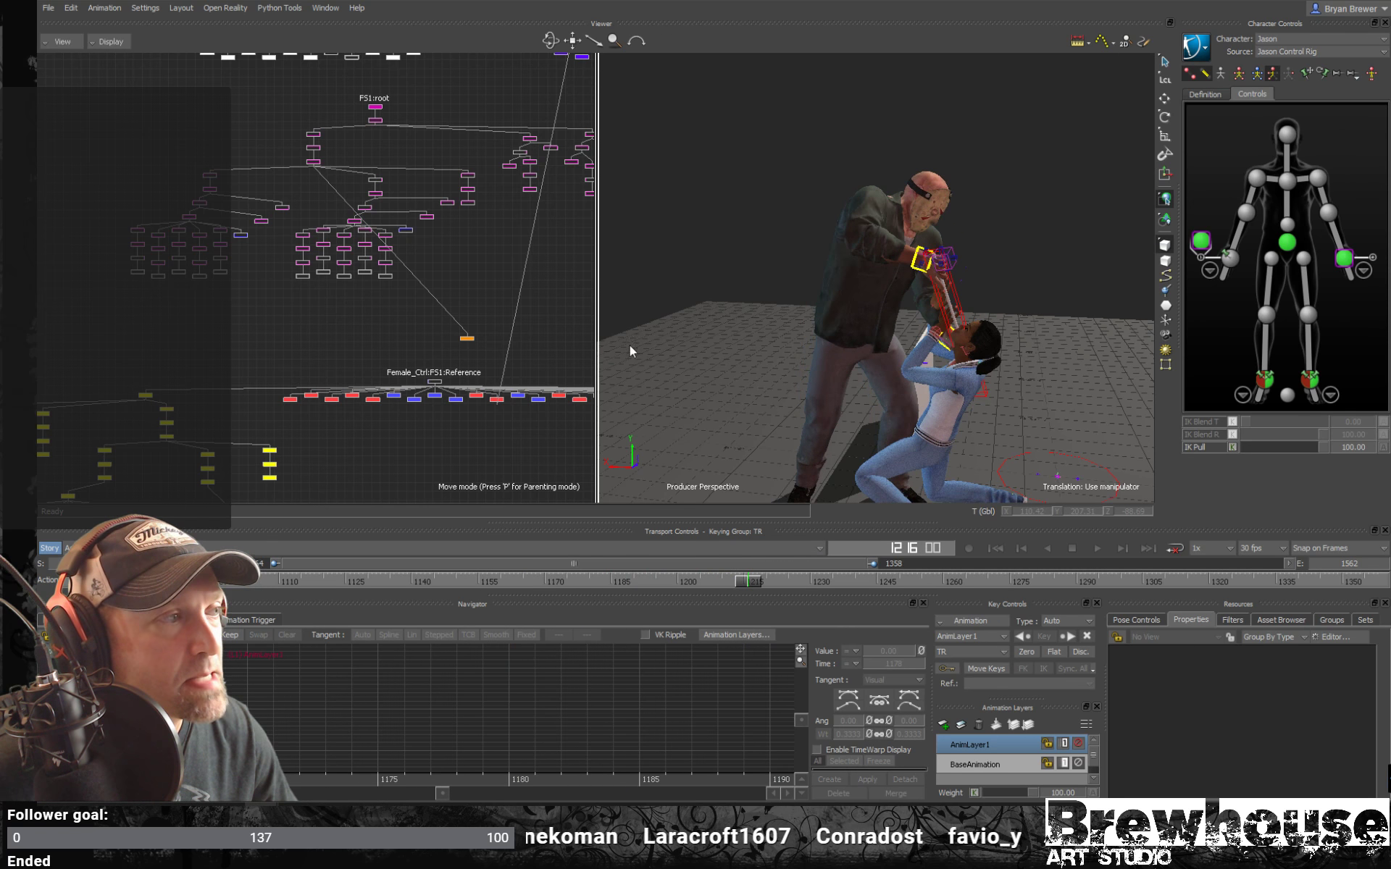
Select Jason's right shoulder effector and rotate it at frame 1153 to about X 31.5, Y -16.1, Z 135.
click(1256, 179)
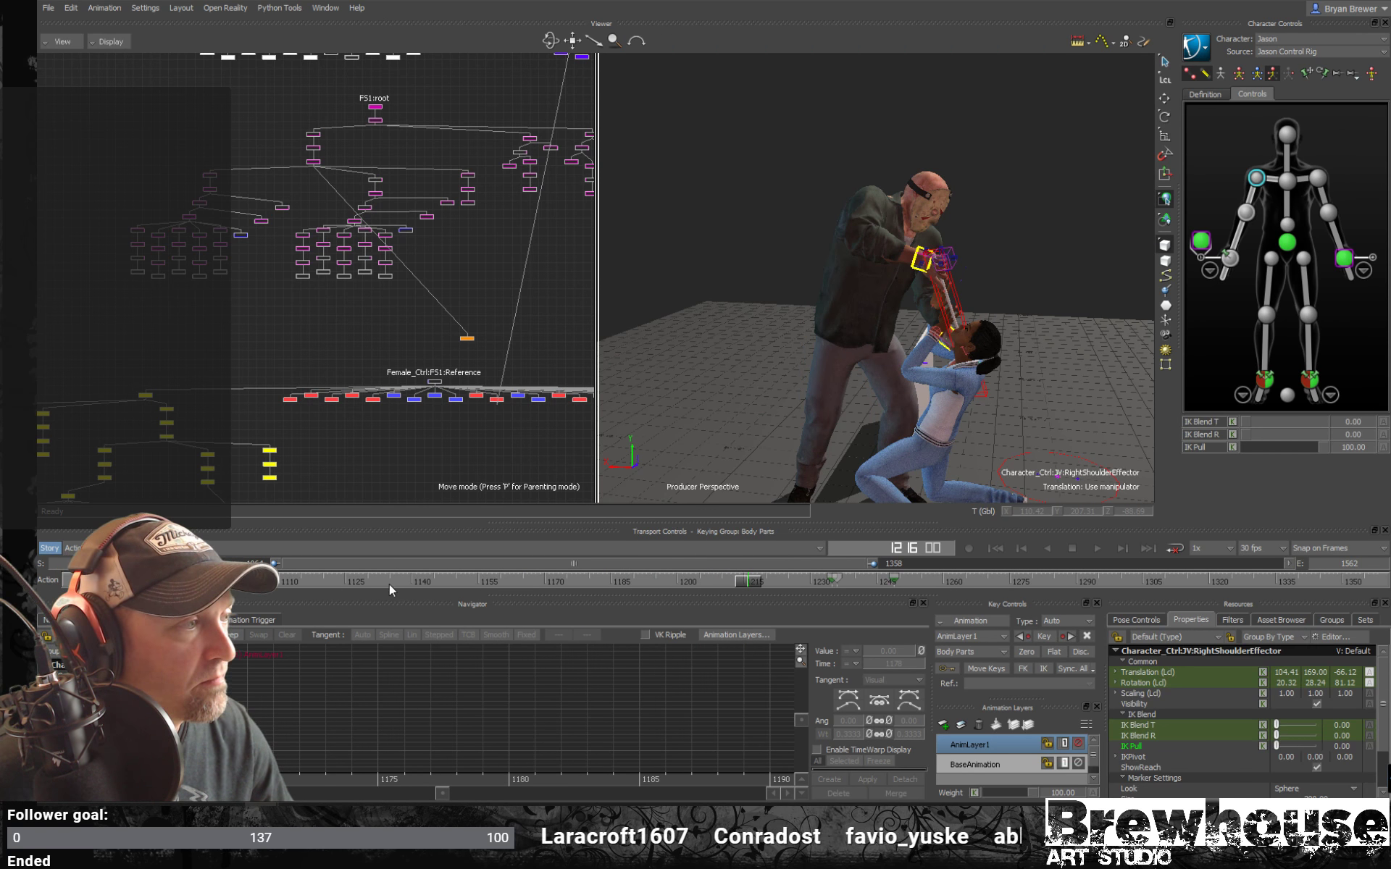
drag(389, 584, 469, 581)
key(r)
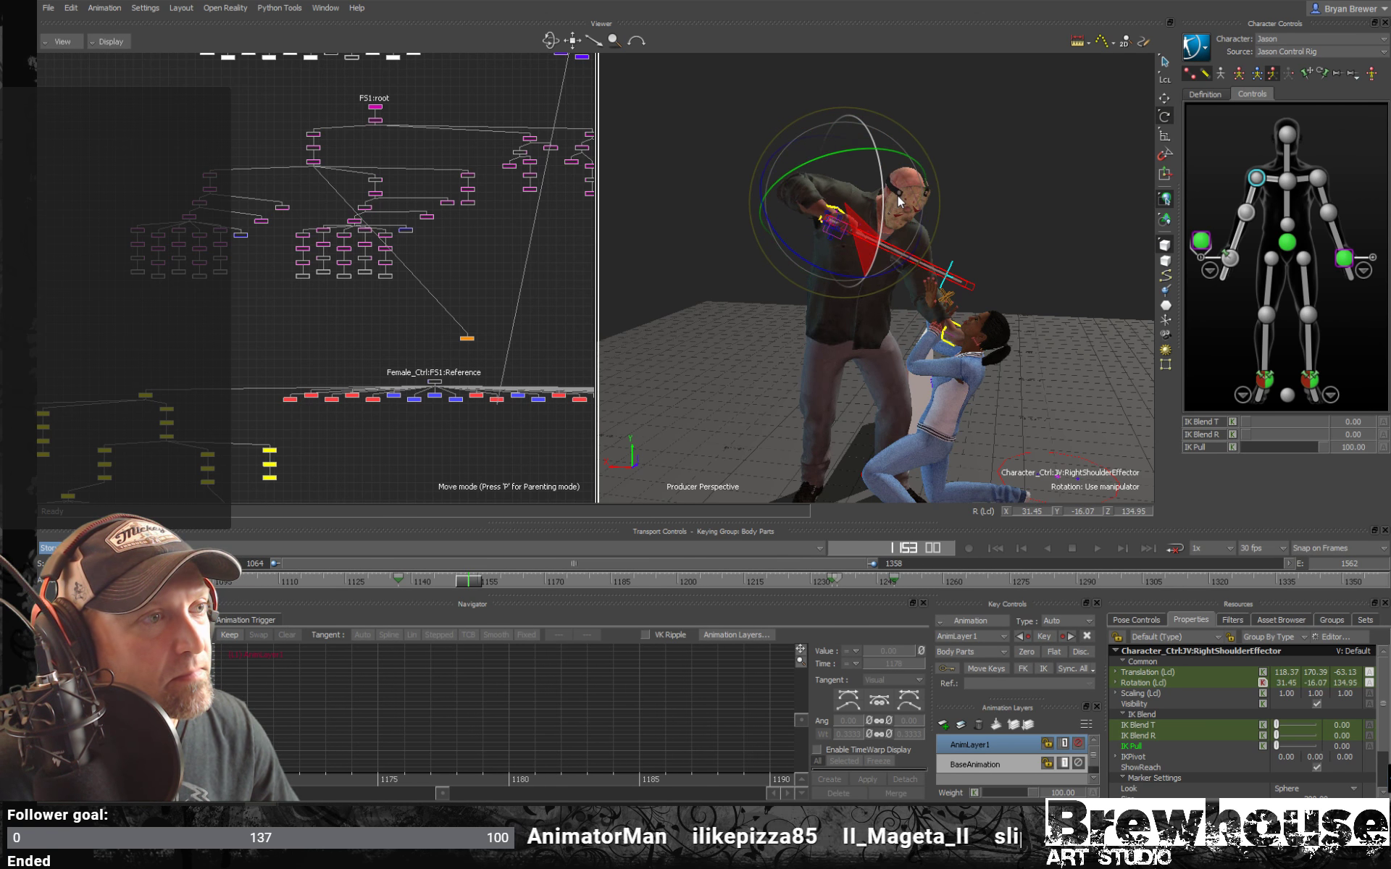
Pose Jason's right shoulder effector at frame 1167 to about X 118.9, Y 171.6, Z -57.3, rotated to about X -30.6, Y -53, Z 149.6.
drag(475, 587, 530, 589)
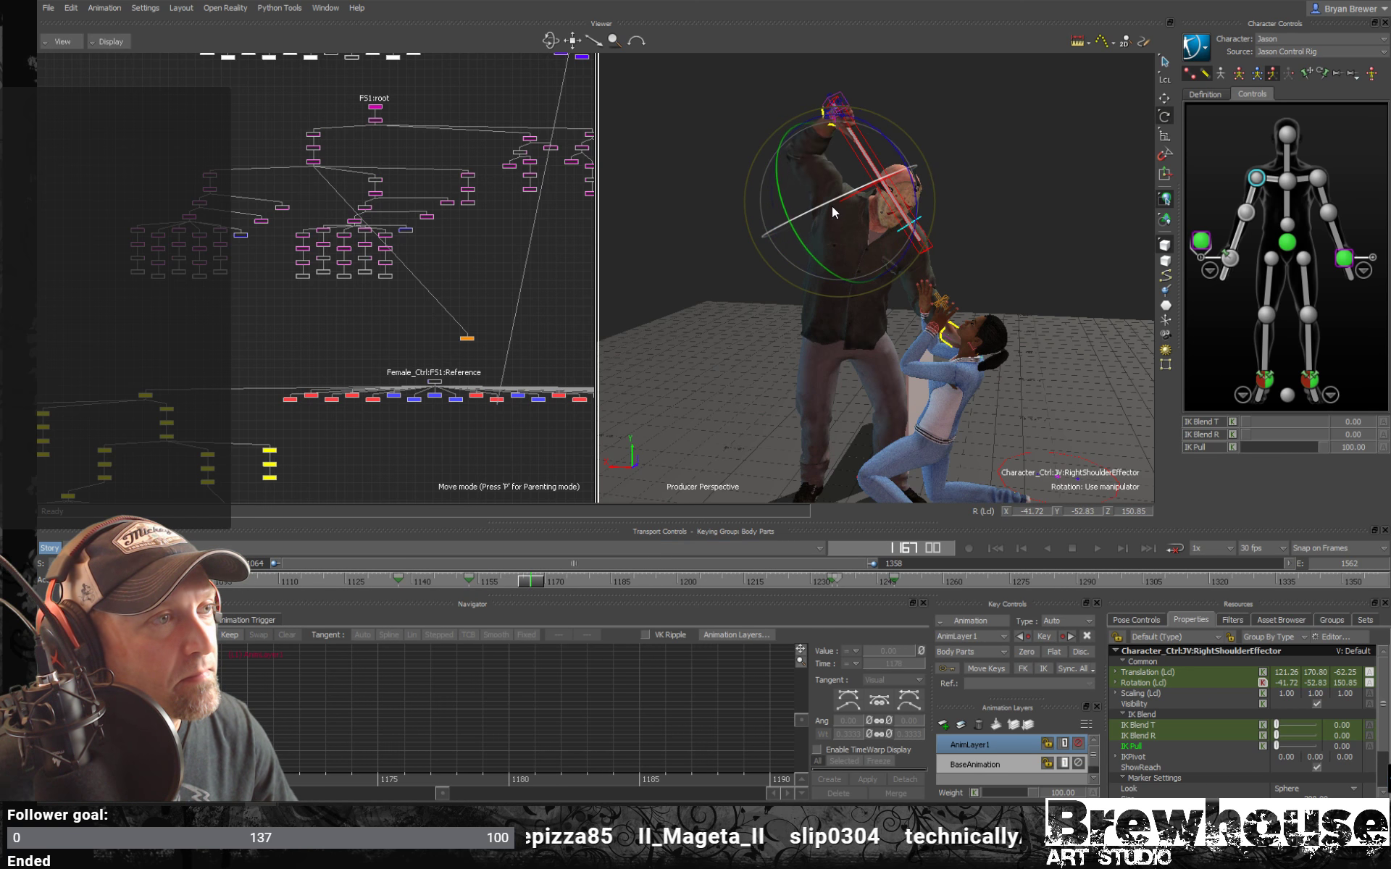
key(t)
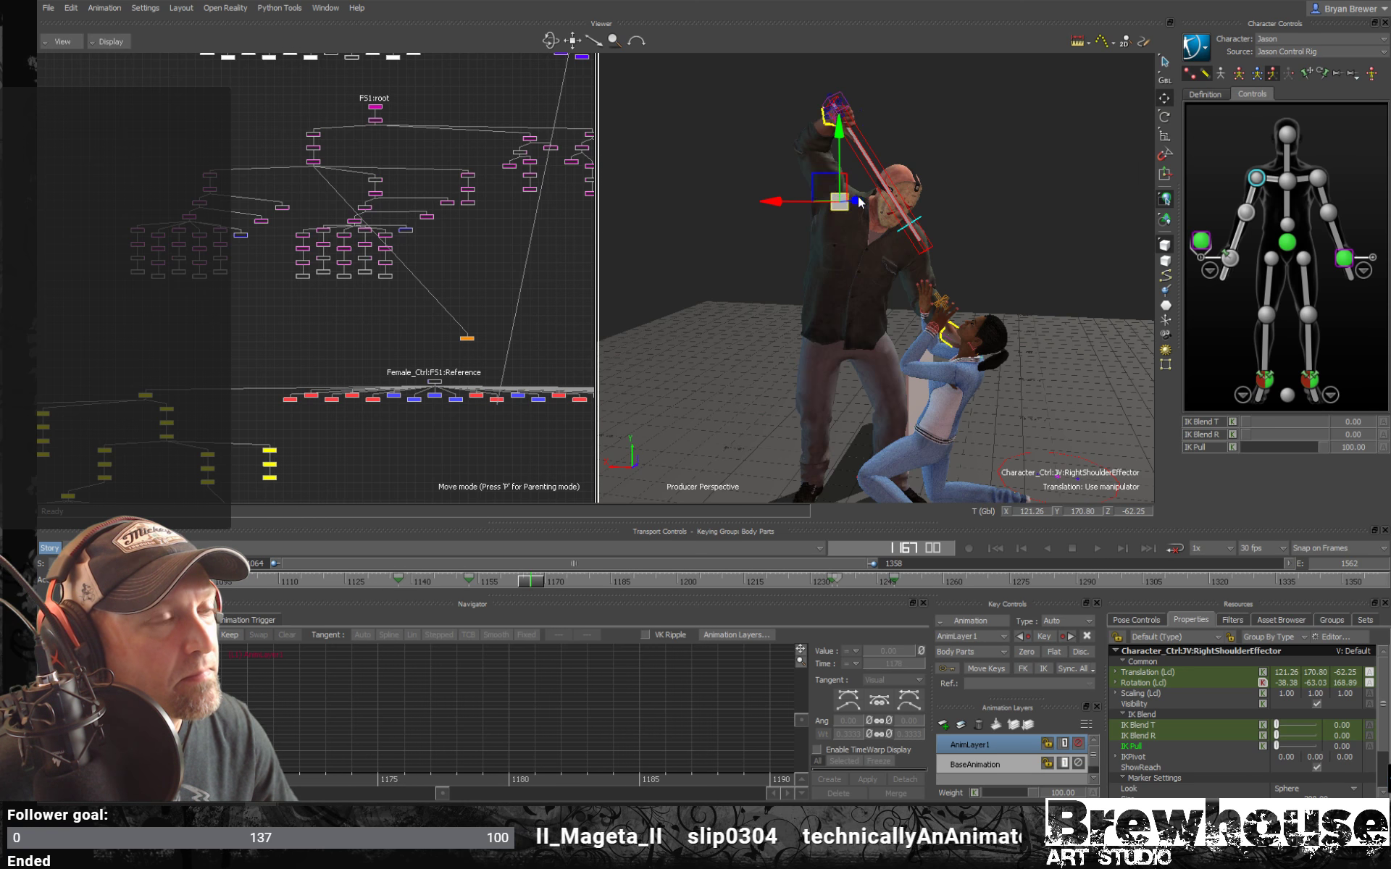
ctrl+shift+drag(858, 202, 987, 289)
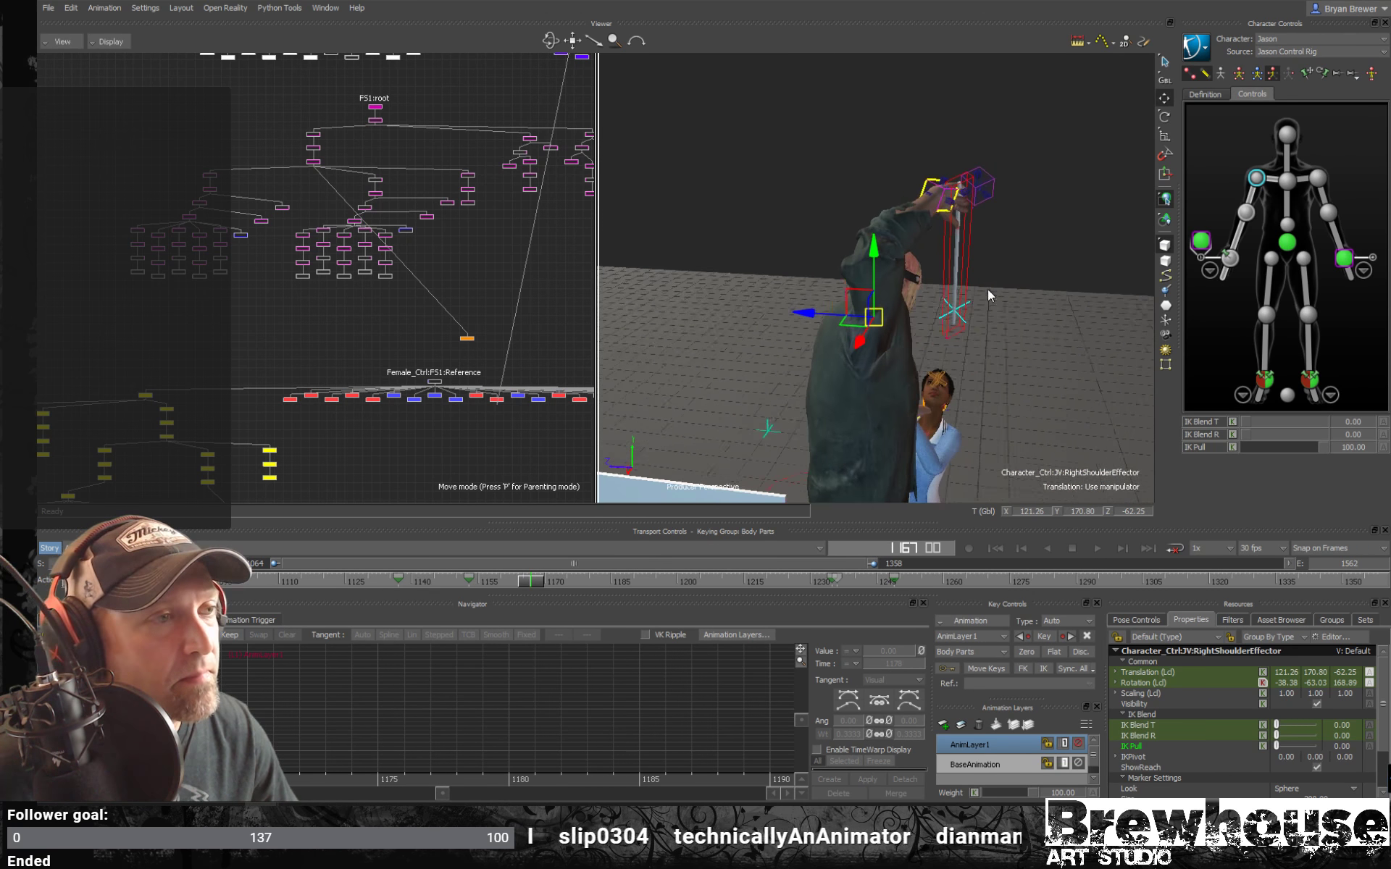
key(e)
drag(893, 311, 895, 314)
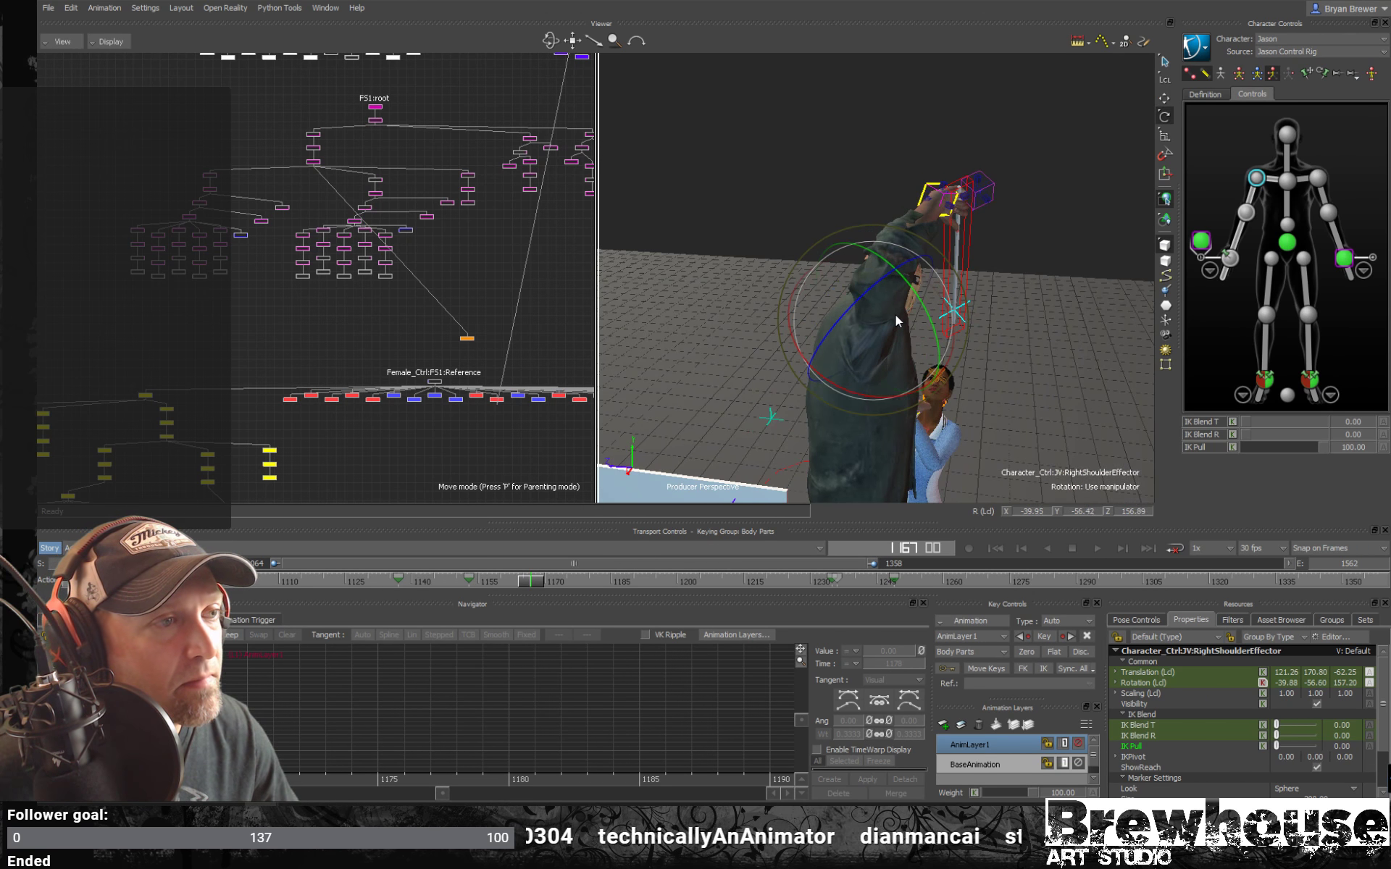
key(t)
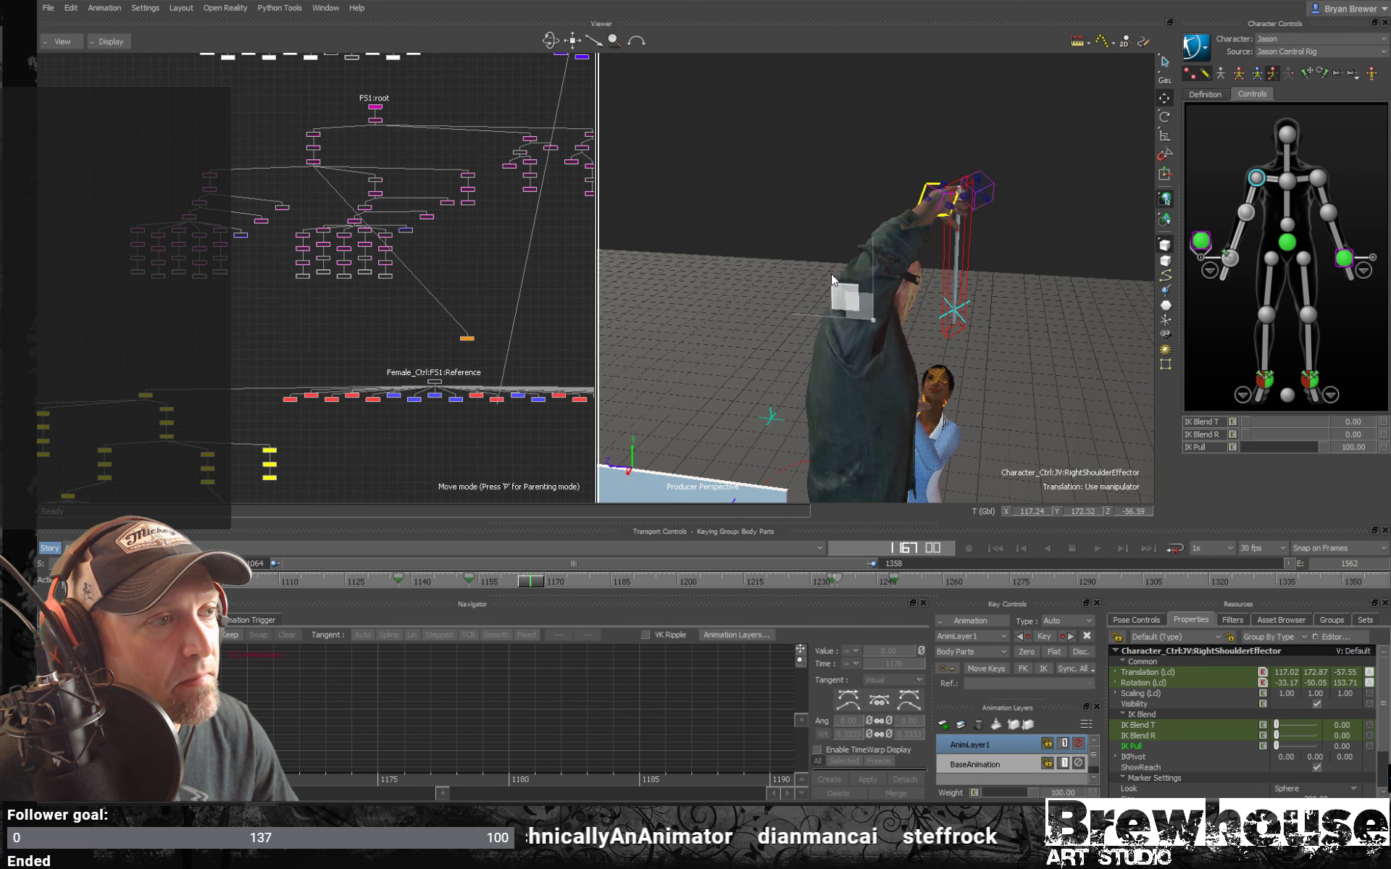
ctrl+shift+drag(836, 281, 802, 264)
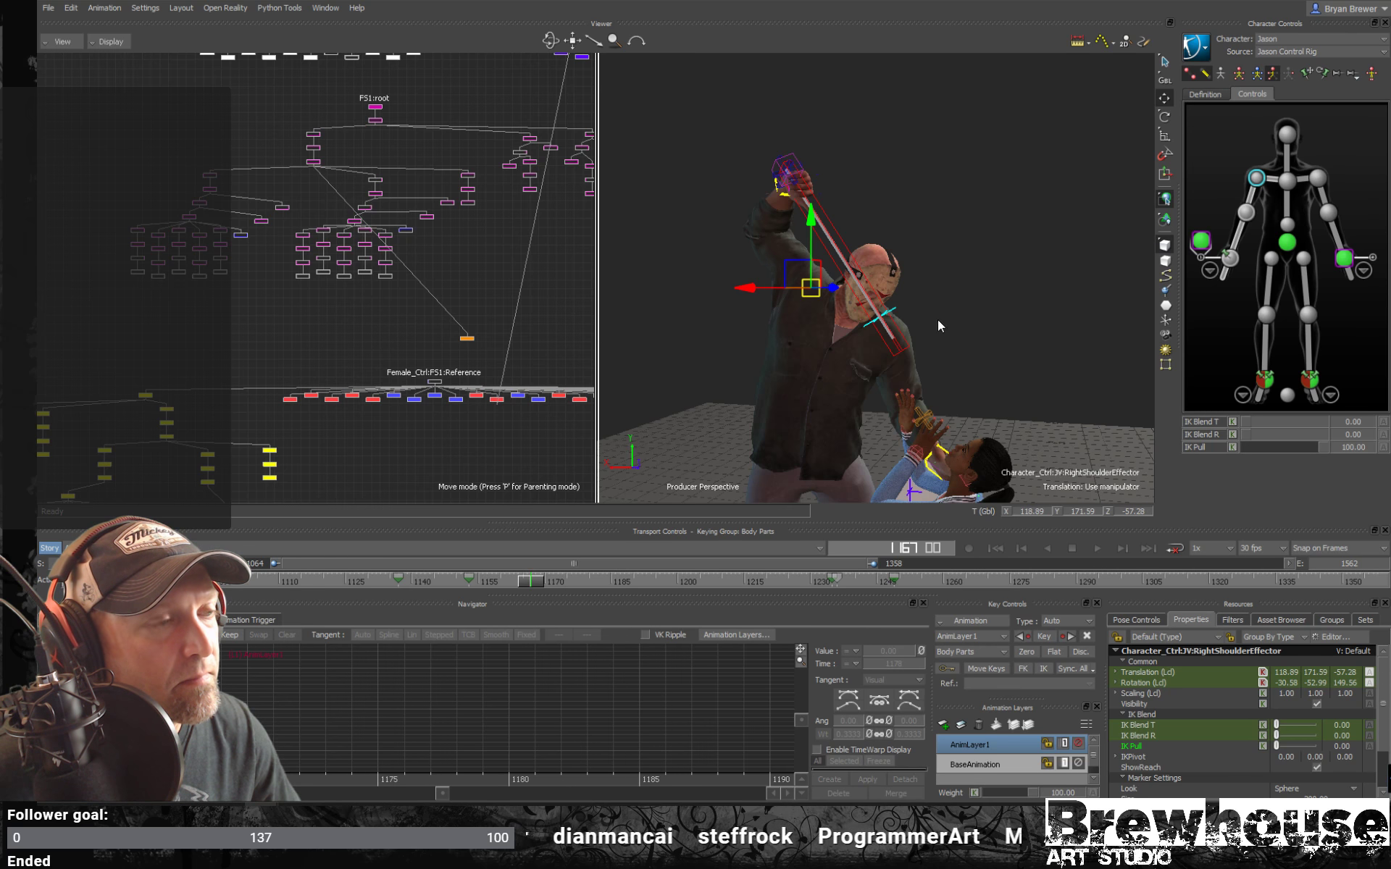
alt+drag(900, 354, 920, 394)
alt+middle_drag(931, 404, 929, 312)
alt+right_drag(967, 323, 846, 337)
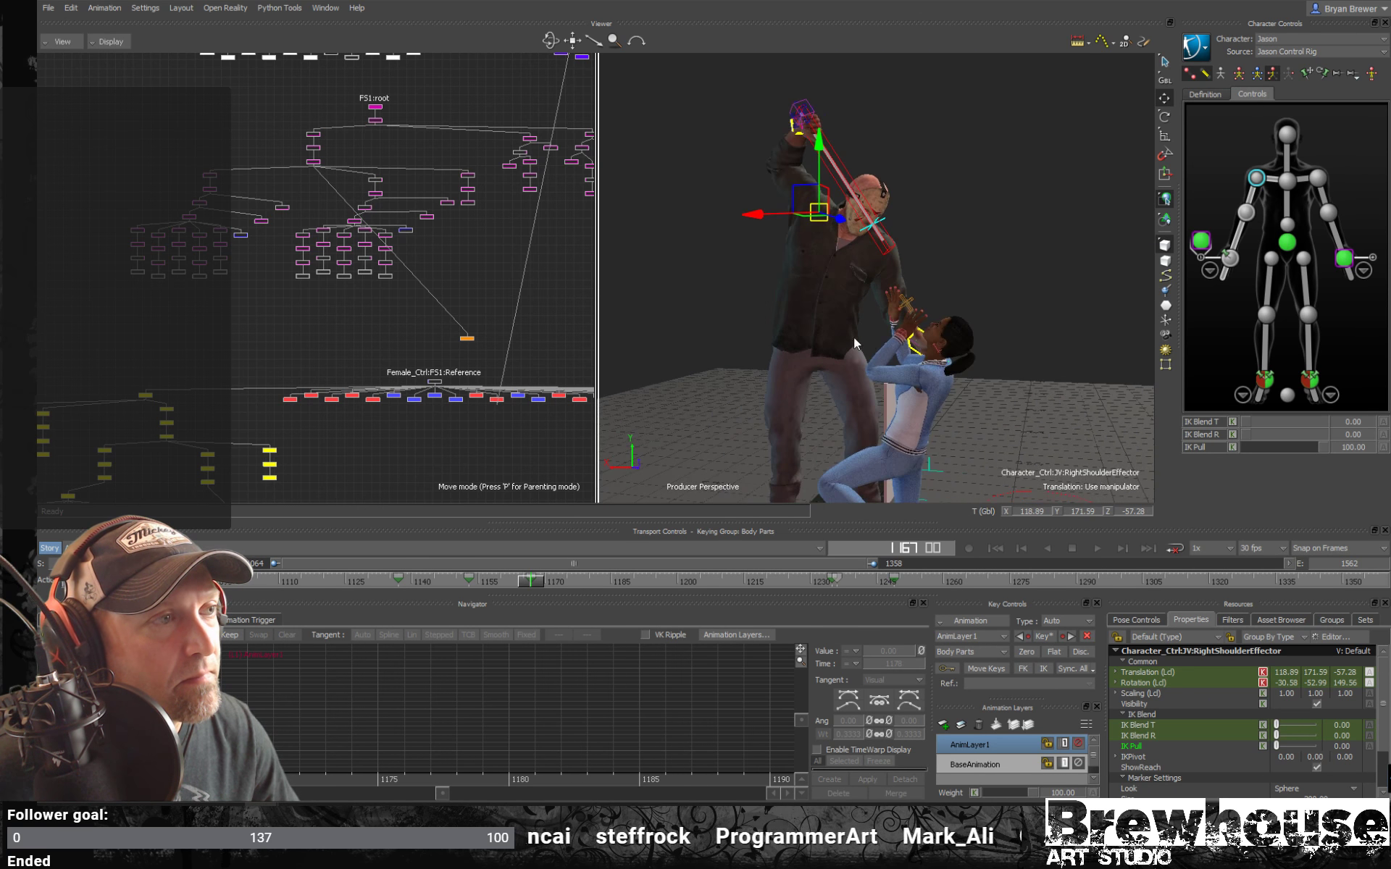
Adjust the rotation and position of Jason's right shoulder effector at frame 1185 to refine the downward stab.
alt+drag(846, 338, 899, 354)
key(q)
mouse_move(541, 585)
mouse_down()
mouse_move(655, 587)
mouse_move(610, 597)
mouse_up()
key(e)
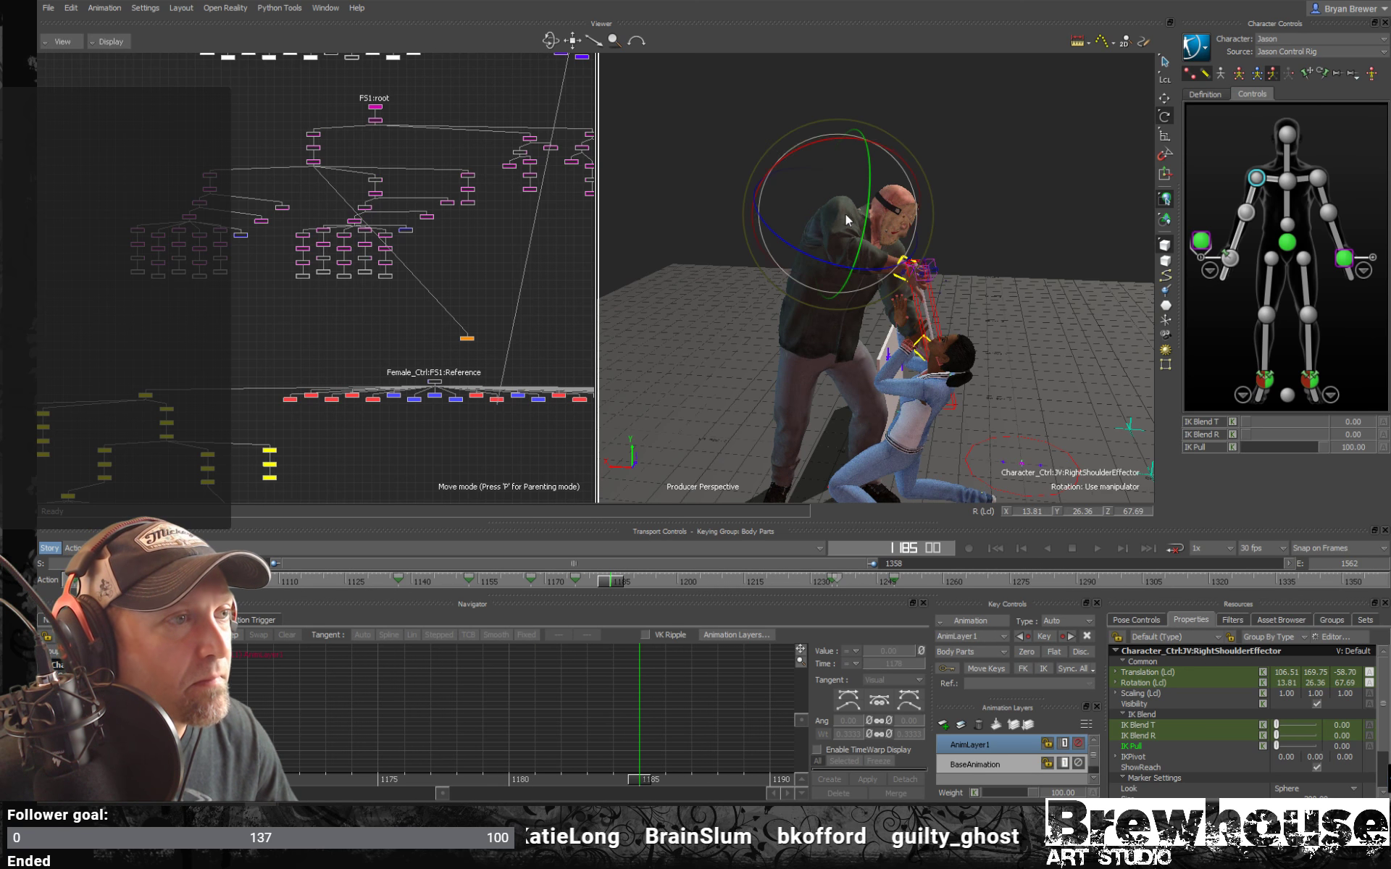
mouse_move(865, 162)
mouse_down()
mouse_move(873, 145)
mouse_move(863, 158)
mouse_up()
ctrl+shift+drag(880, 162, 806, 223)
ctrl+shift+drag(902, 273, 853, 245)
key(w)
ctrl+shift+drag(963, 298, 764, 346)
ctrl+shift+drag(789, 409, 896, 365)
Play back the revised stab, then select Jason's right wrist effector and review its motion around frame 1235.
key(space)
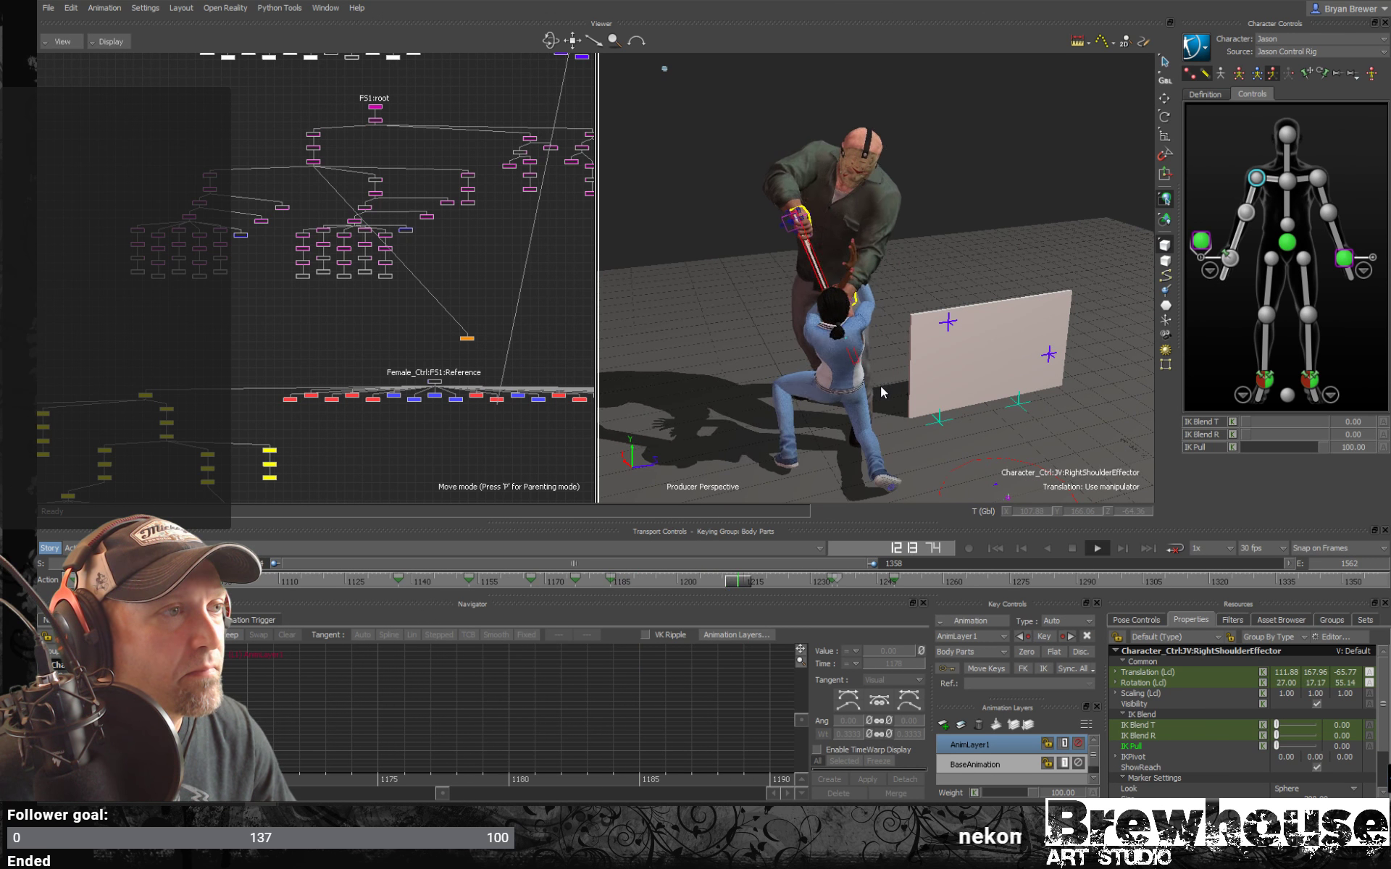
key(space)
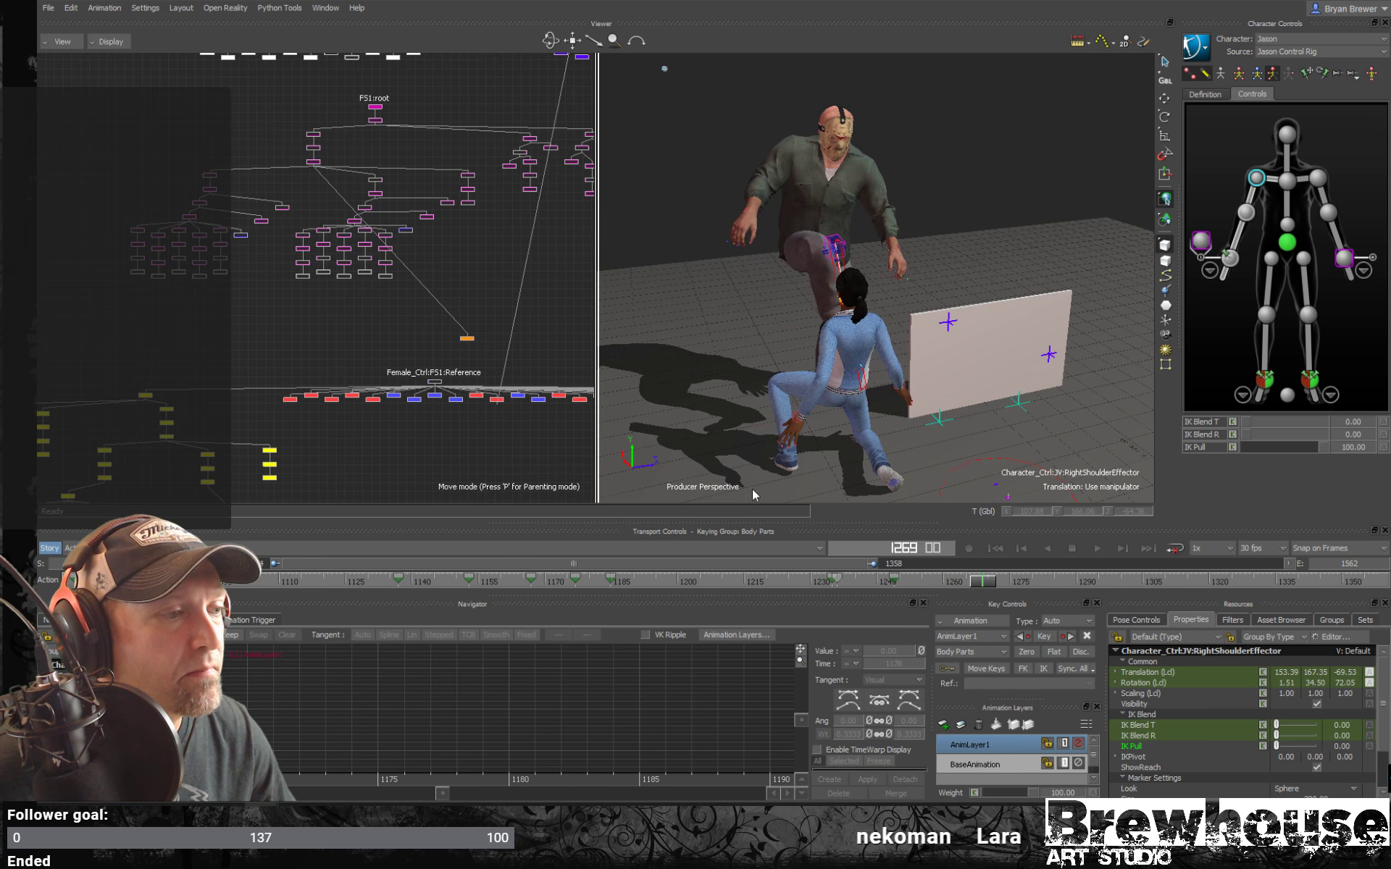
click(1230, 259)
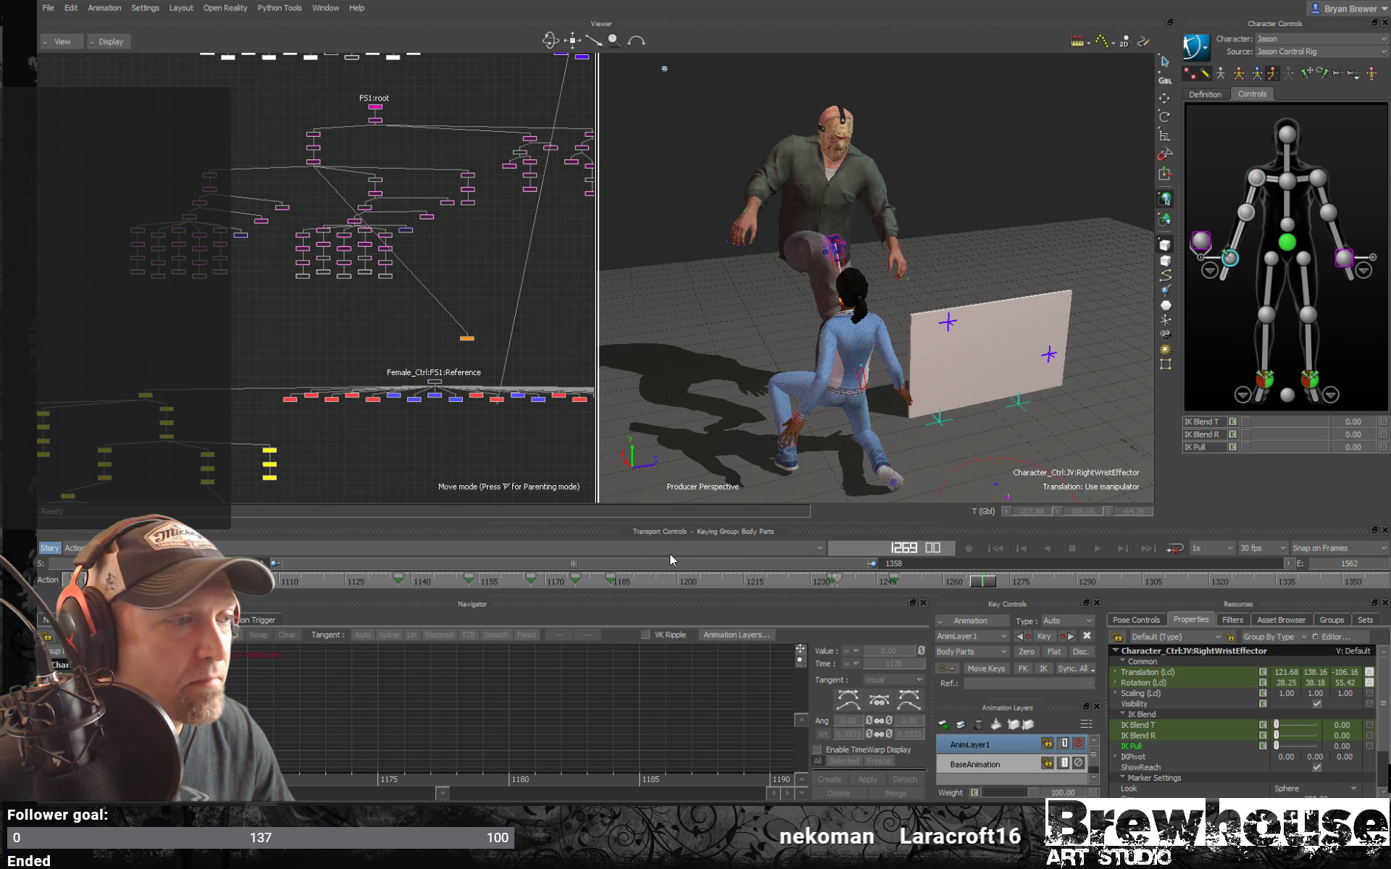
click(832, 588)
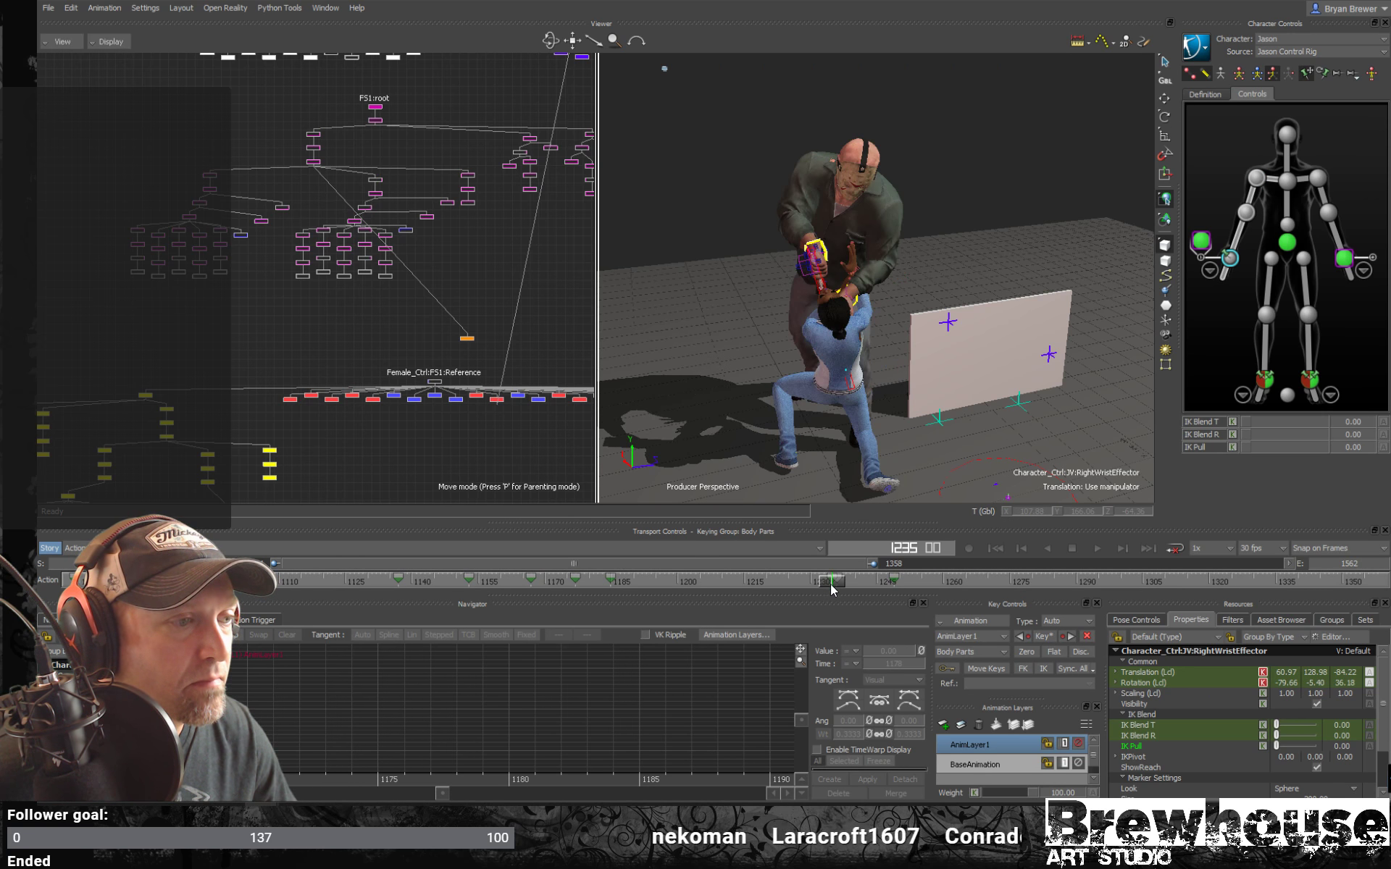
drag(830, 584, 801, 602)
key(space)
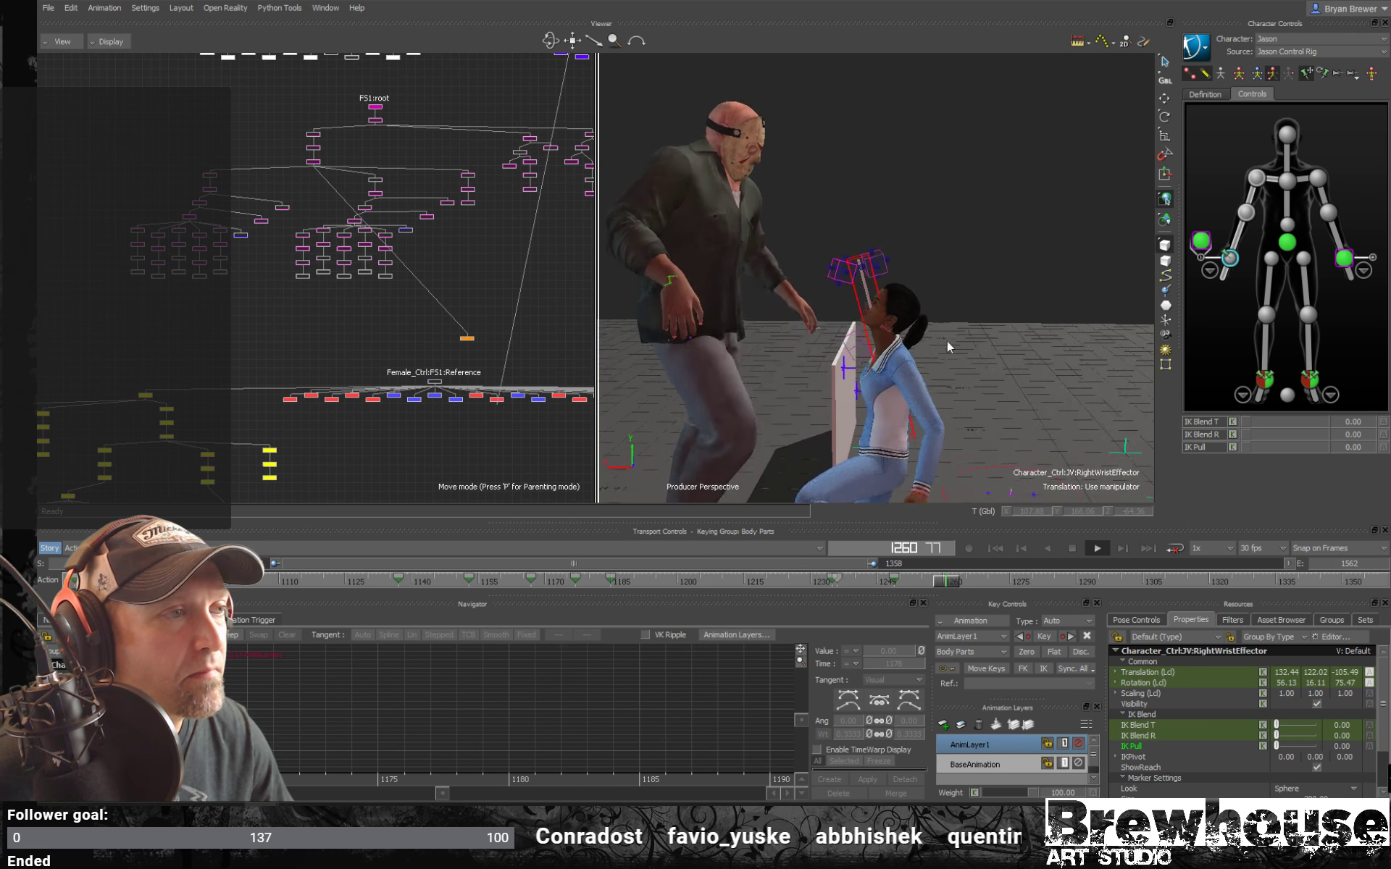
Rotate Jason's right shoulder effector at frame 1217 to about X 58.9, Y -1.8, Z 68.2.
drag(598, 584, 752, 586)
key(e)
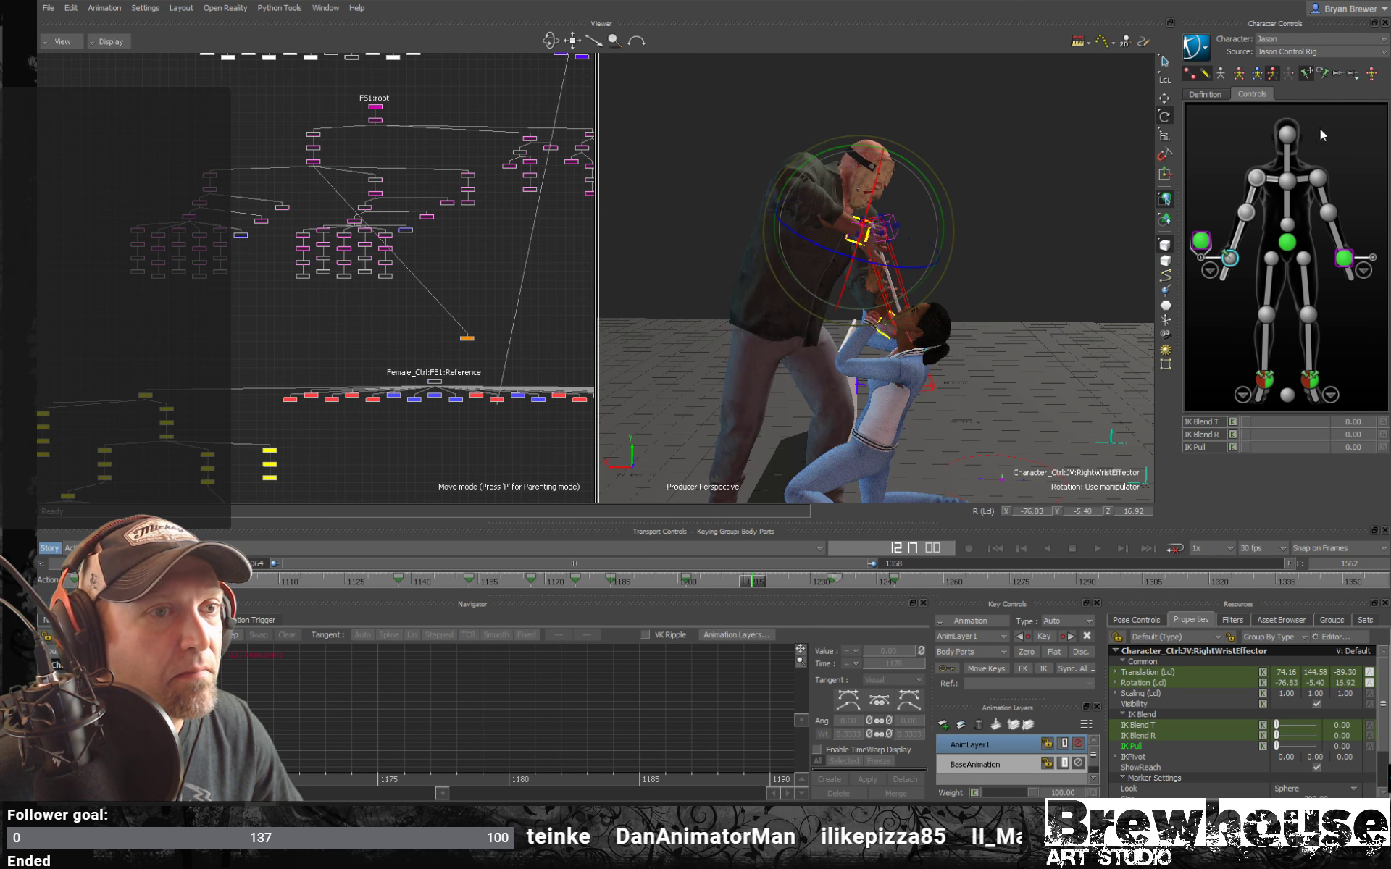
click(1257, 178)
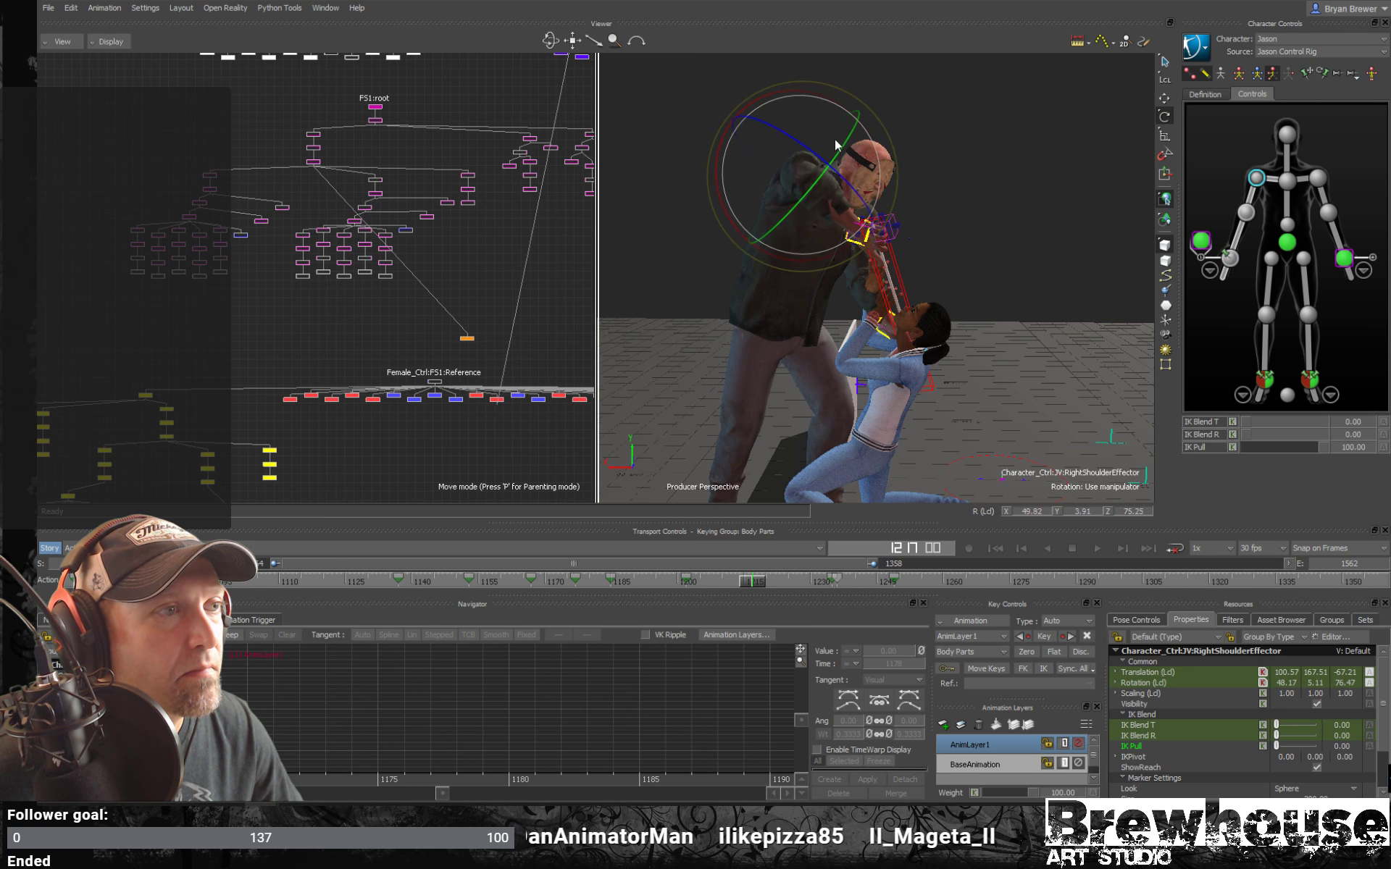
drag(846, 138, 855, 132)
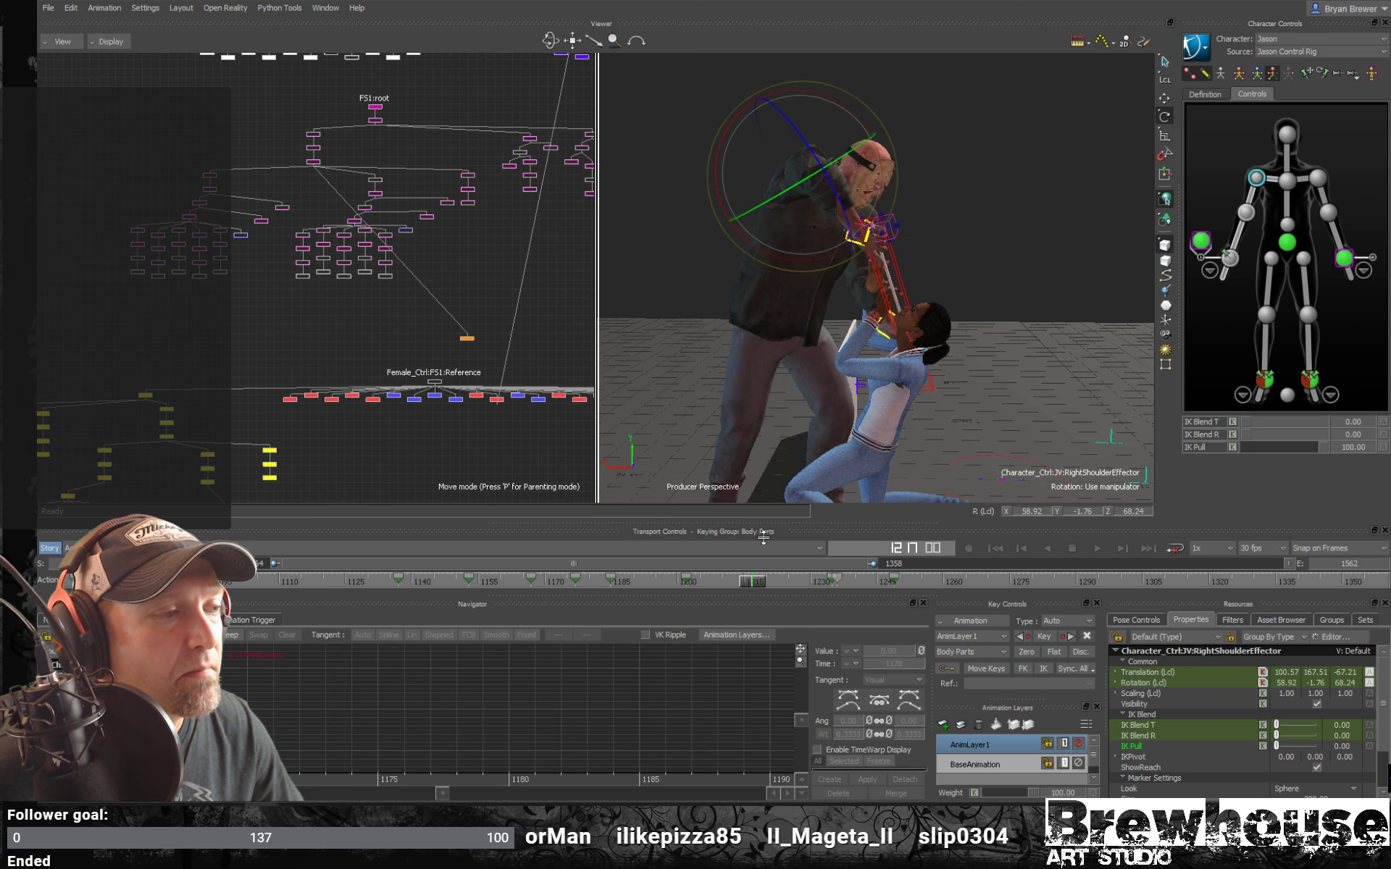
Rotate Jason's right shoulder effector around frame 1227 and play back the arm motion from another angle.
drag(747, 588, 796, 591)
drag(828, 188, 882, 149)
ctrl+shift+drag(993, 284, 879, 382)
key(ctrl+space)
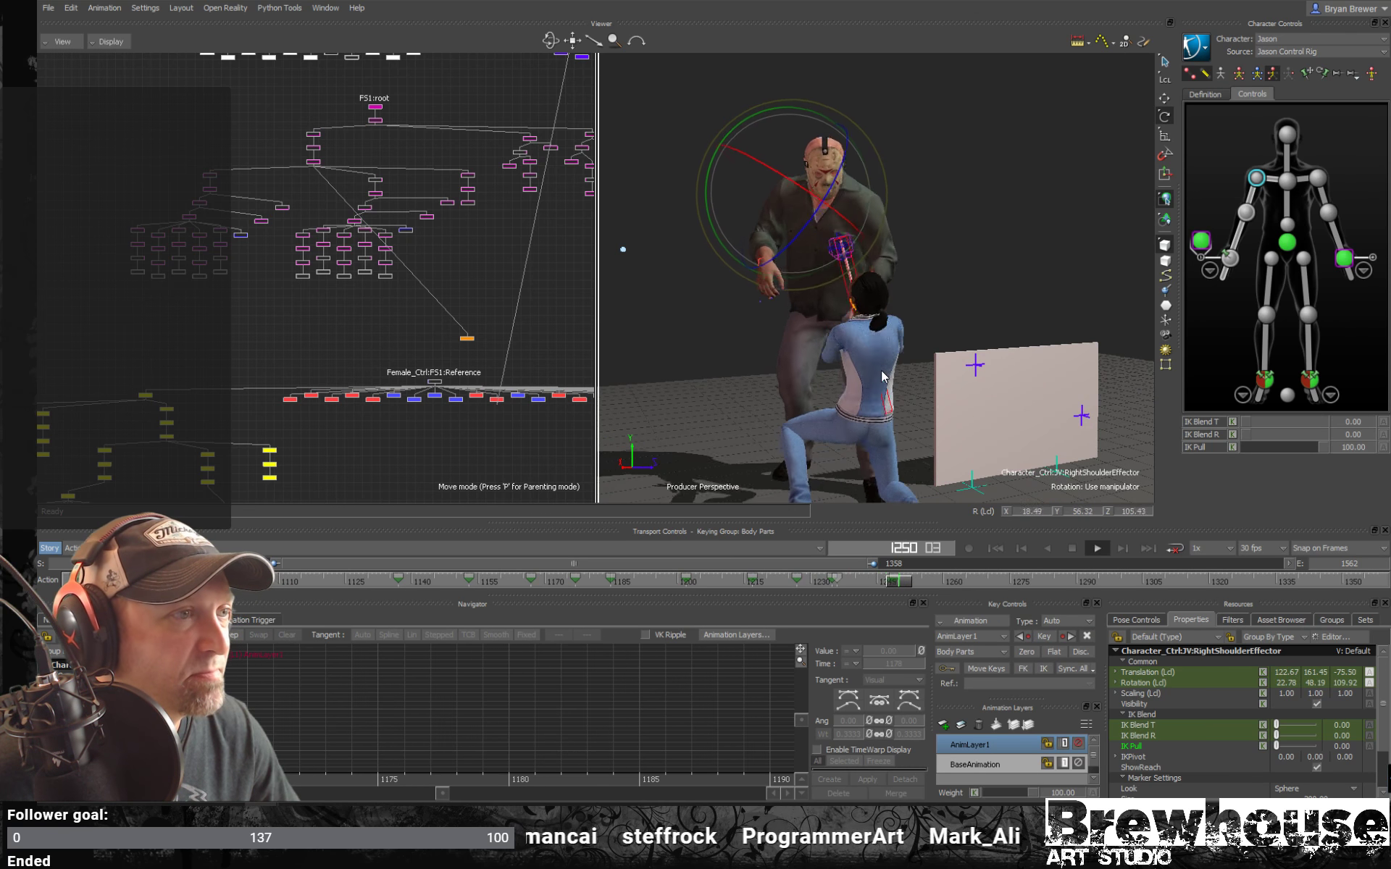
key(ctrl+space)
Rotate Jason's right shoulder effector at frame 1235 to about X 36, Y 32.9, Z 52.2.
drag(750, 585, 833, 591)
ctrl+shift+drag(898, 304, 978, 288)
drag(801, 187, 845, 152)
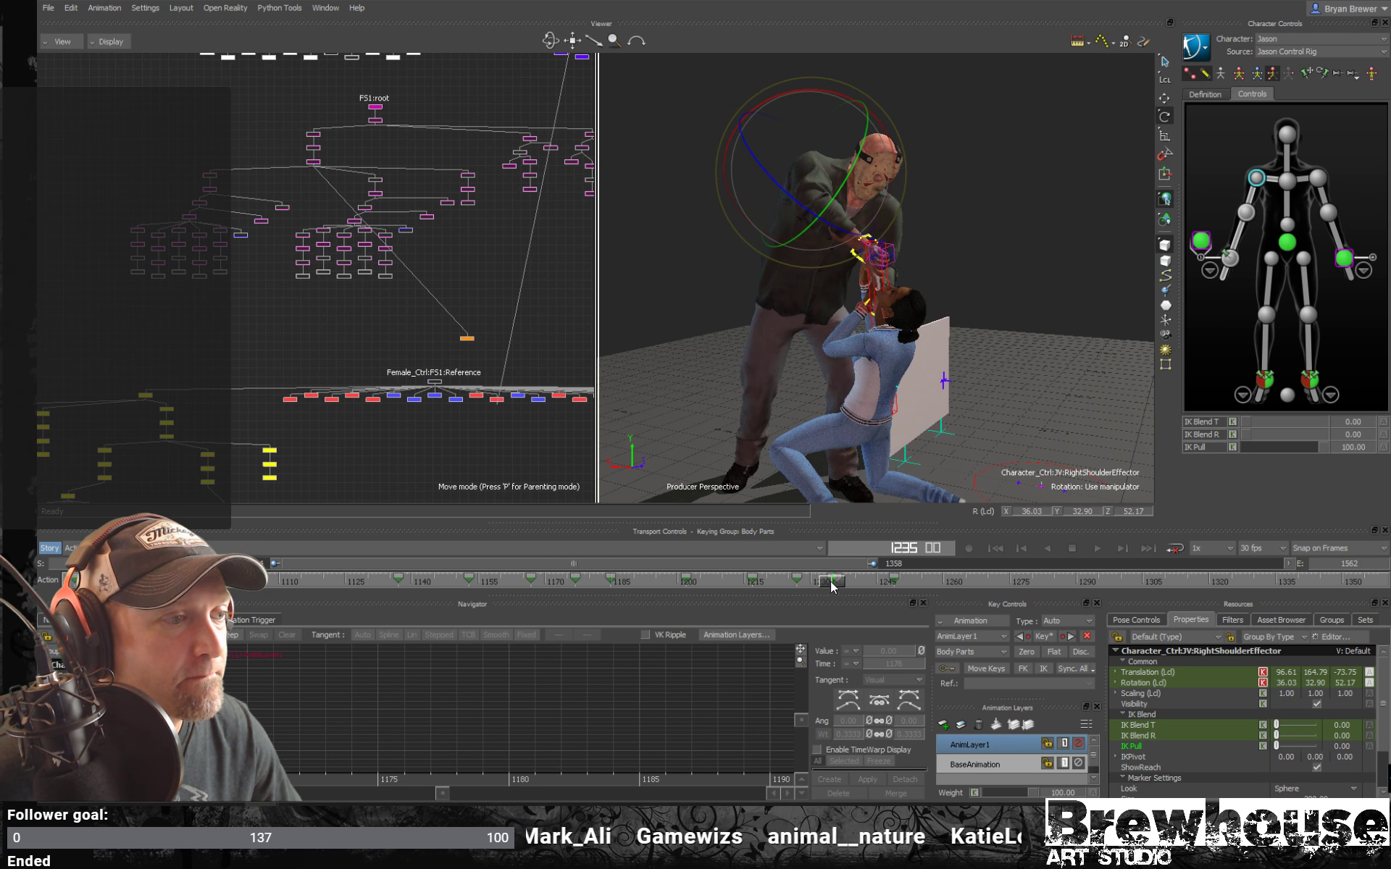
Review the fight through its end at frame 1358, then replay the stabbing section and stop at frame 1201.
drag(831, 587, 1080, 583)
ctrl+drag(906, 308, 940, 174)
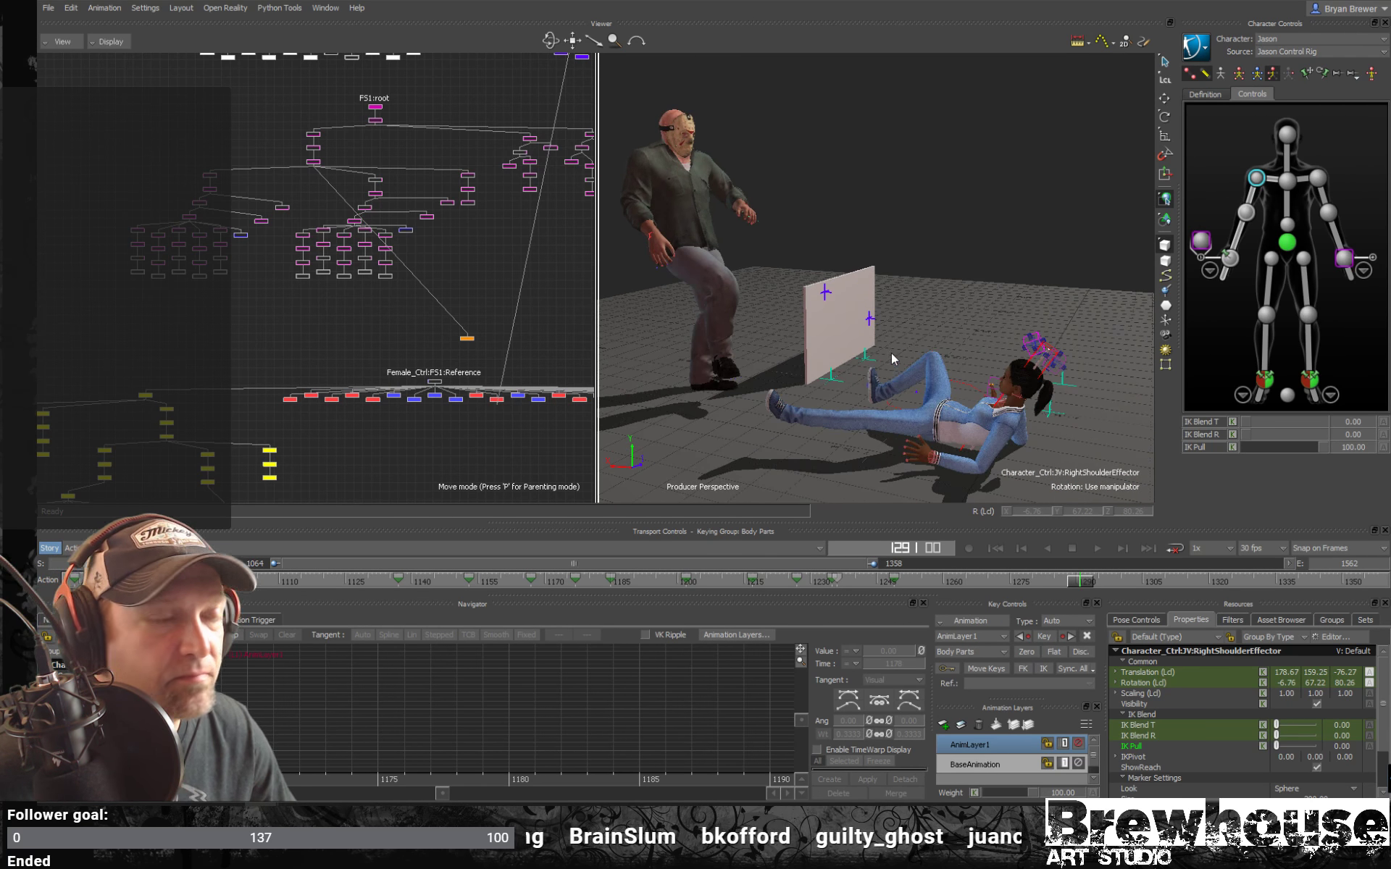
ctrl+drag(892, 353, 902, 362)
key(ctrl+space)
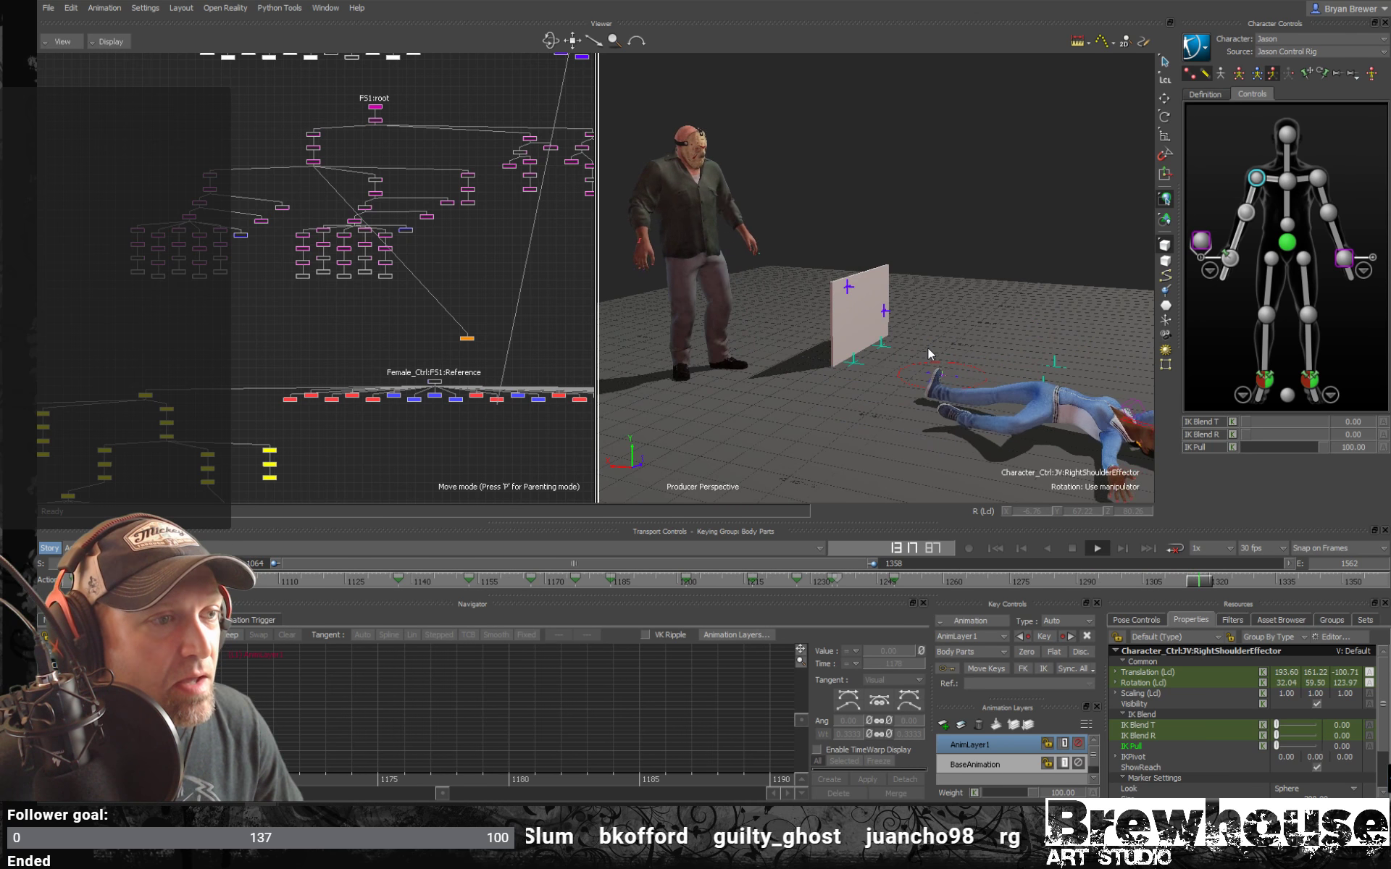
shift+drag(883, 266, 912, 294)
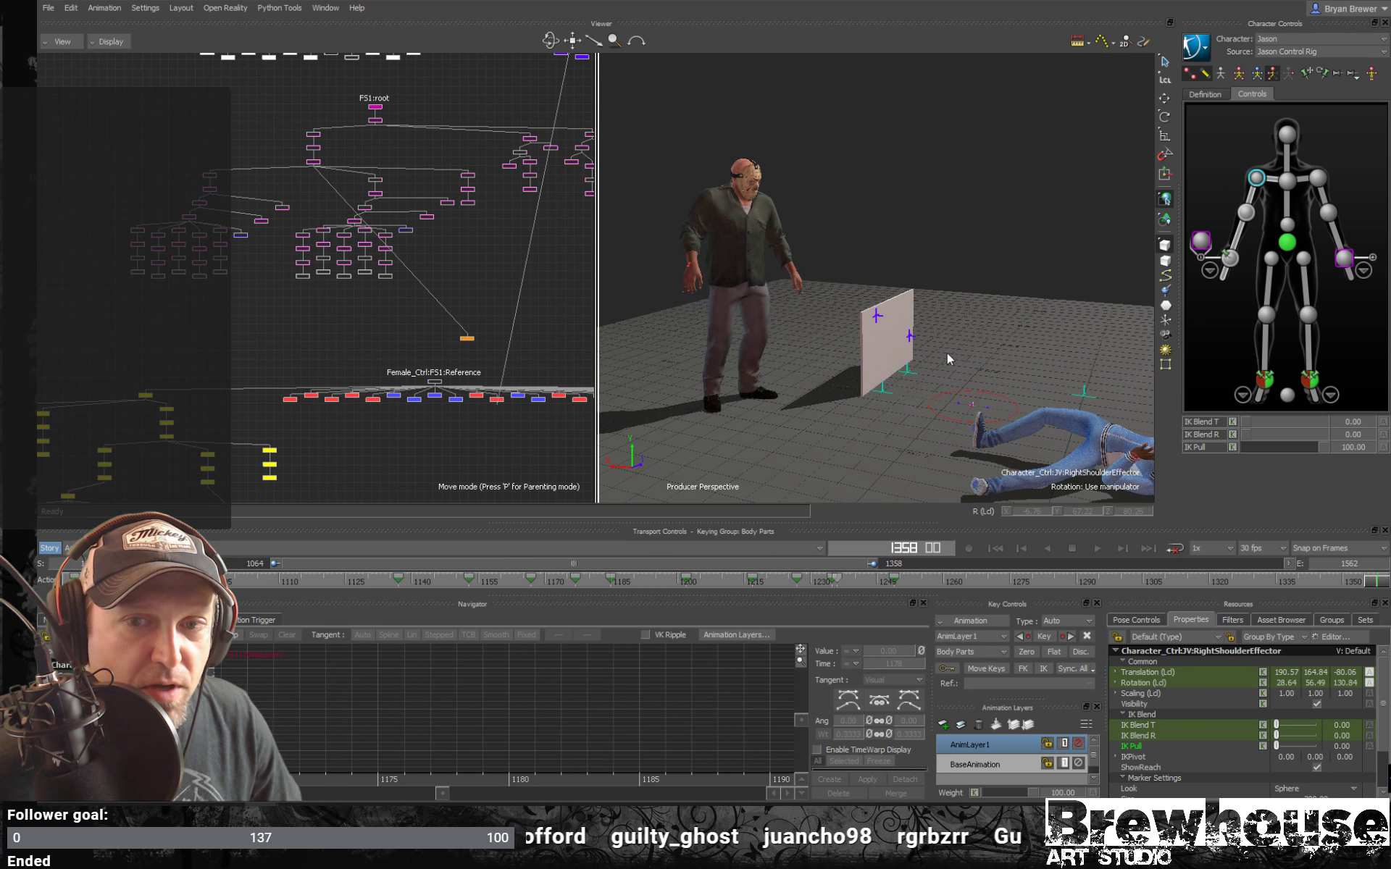
mouse_move(910, 351)
ctrl+shift+mouse_down()
mouse_move(846, 370)
mouse_move(901, 335)
mouse_move(897, 349)
ctrl+shift+mouse_up()
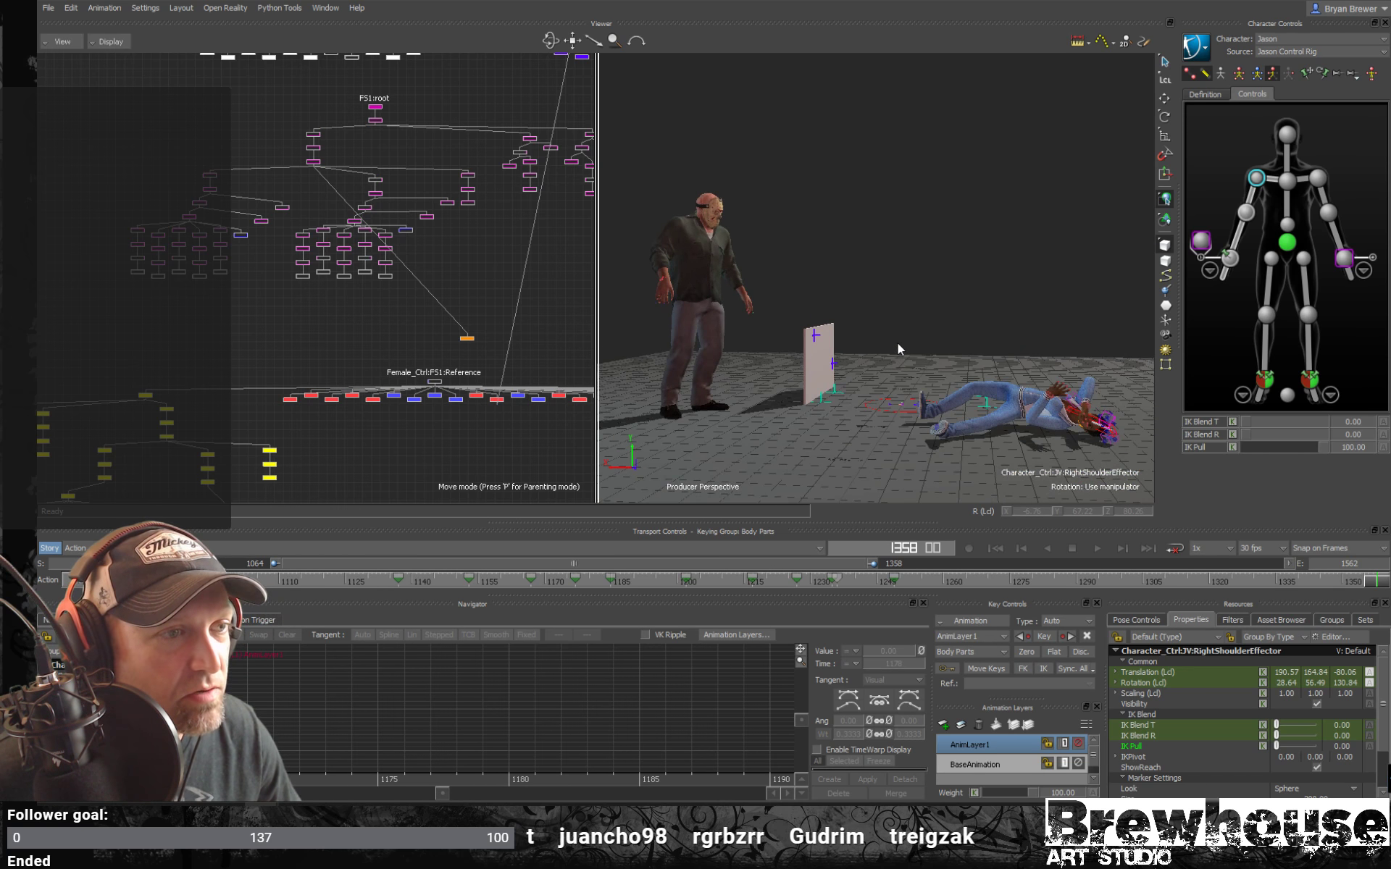
key(space)
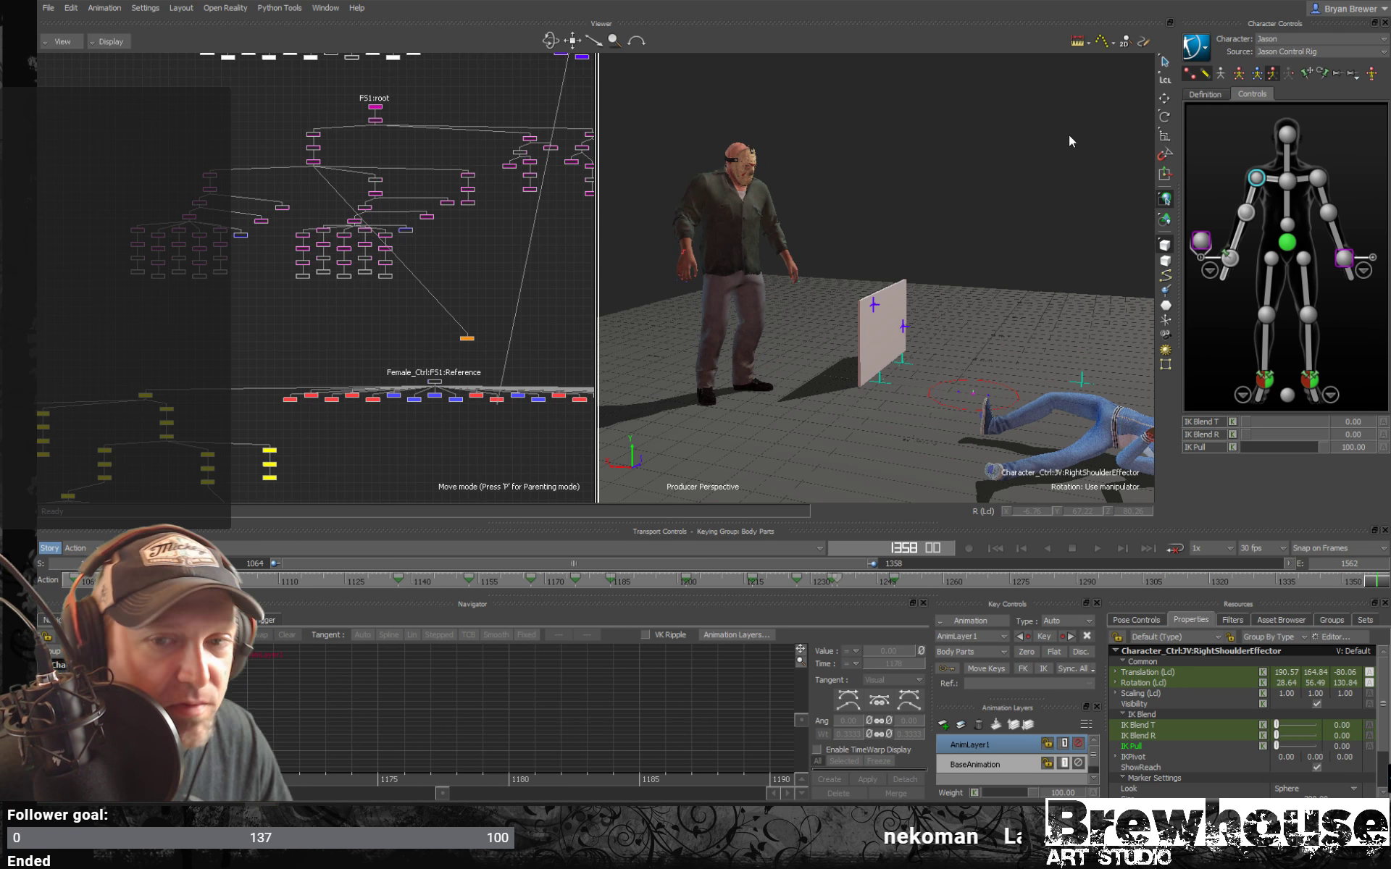
mouse_move(915, 349)
ctrl+shift+mouse_down()
mouse_move(934, 347)
mouse_move(906, 356)
ctrl+shift+mouse_up()
key(ctrl+space)
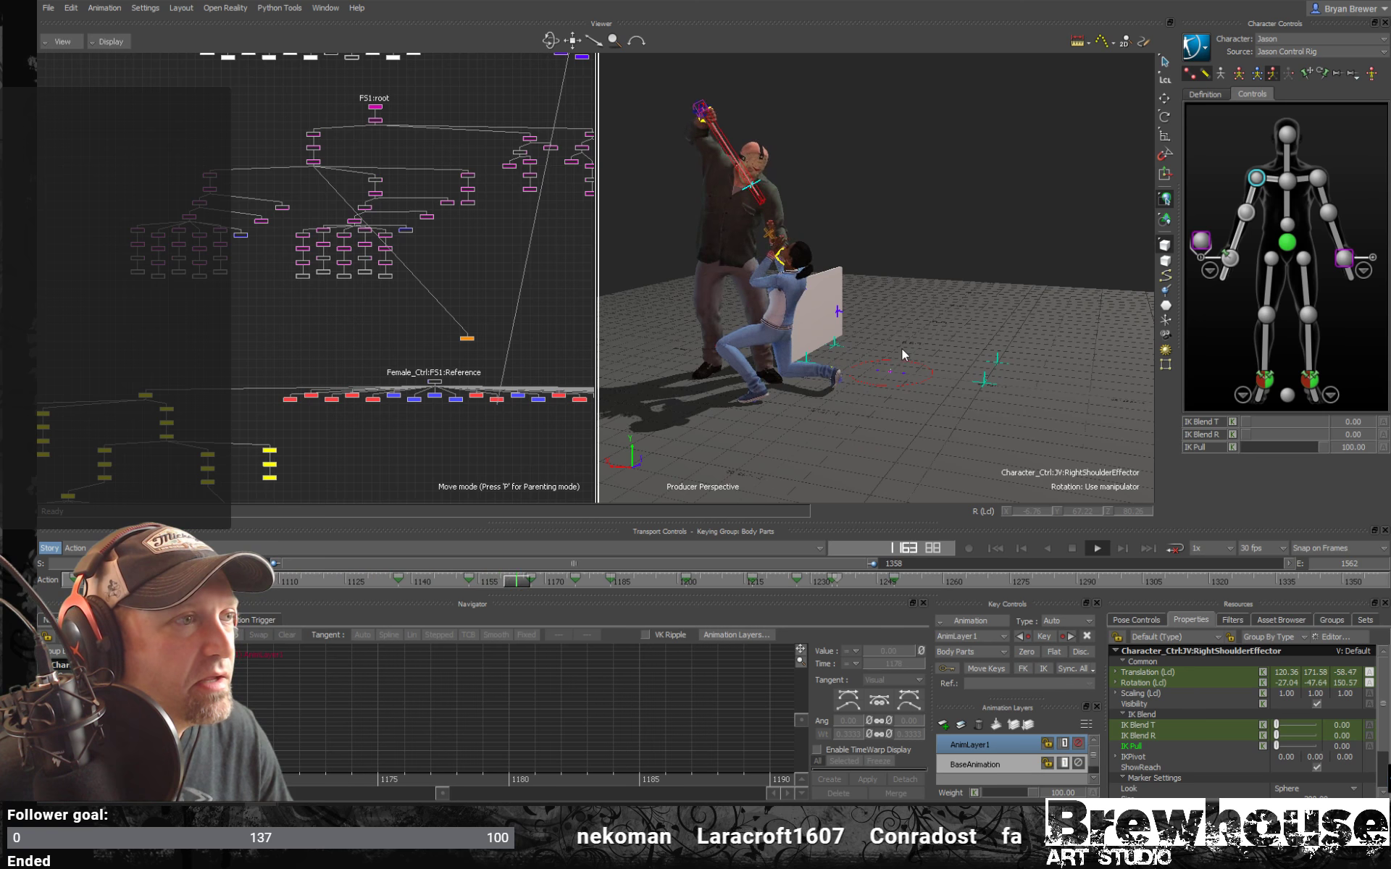
key(space)
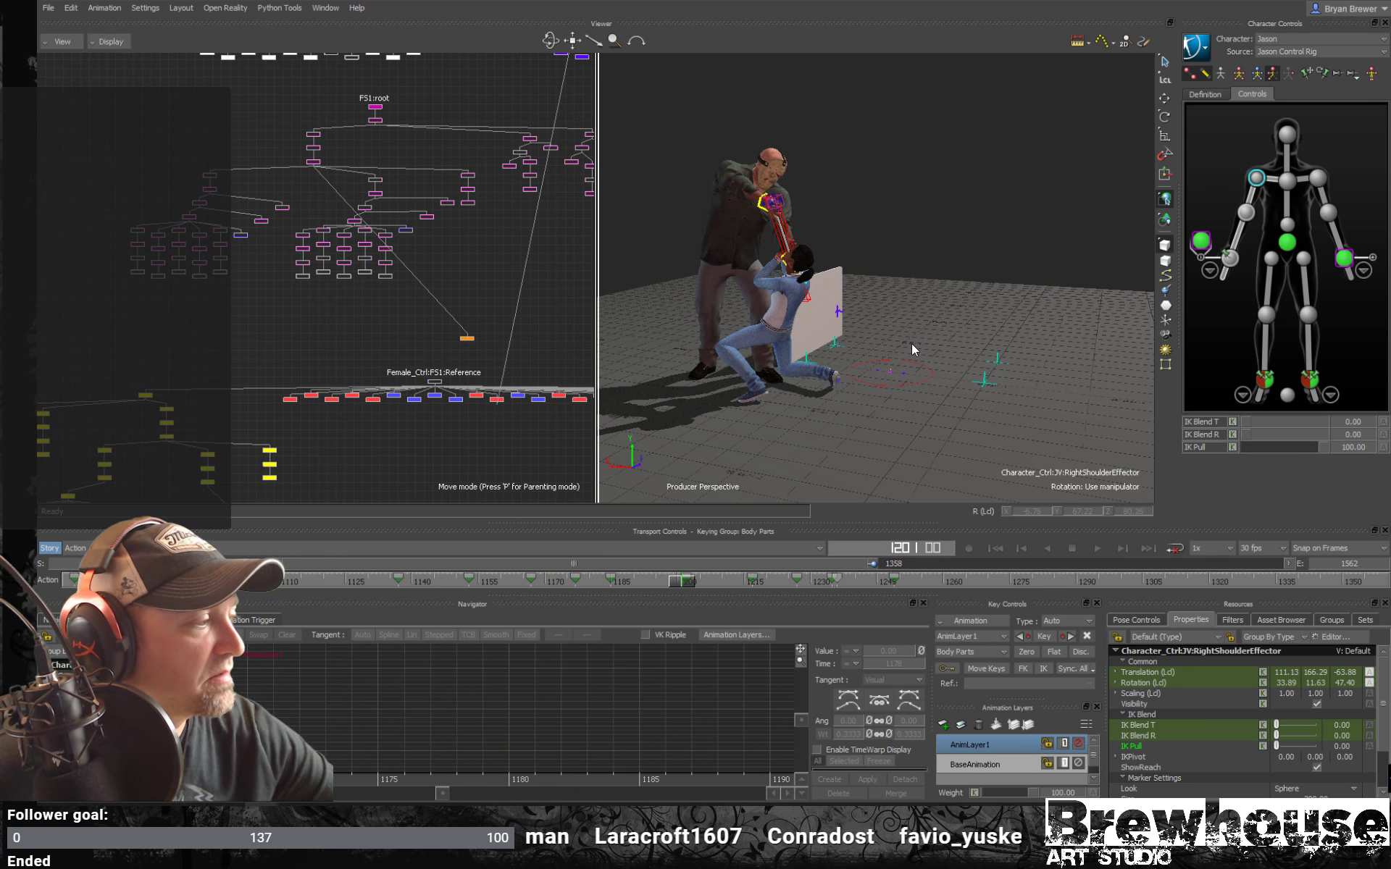